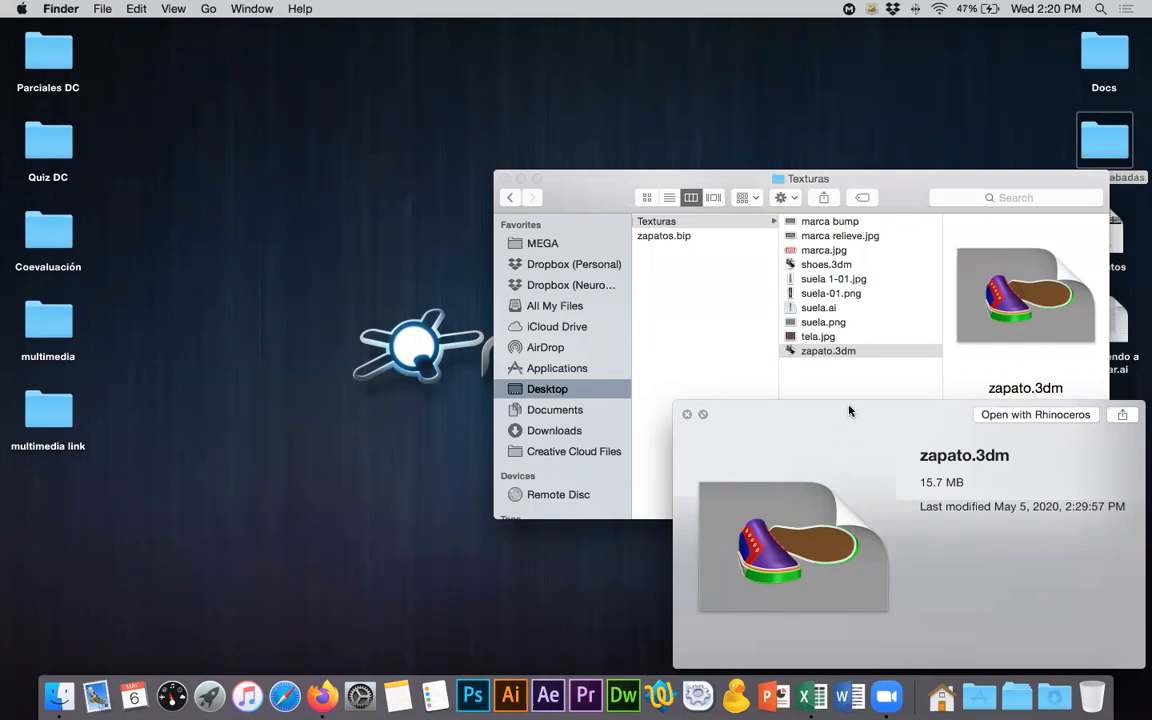
# - Open zapato.3dm from the Texturas folder in Rhinoceros, postponing the software update, and maximize the Perspectiva viewport
pyautogui.doubleClick(790, 352)
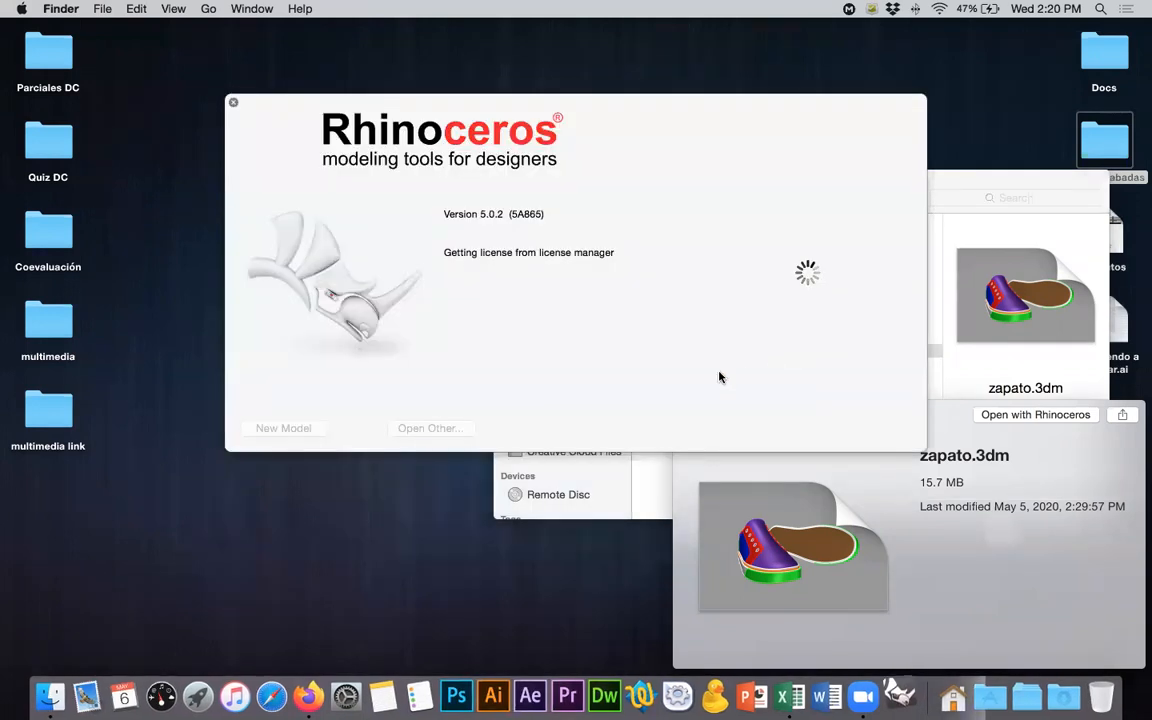
pyautogui.click(953, 434)
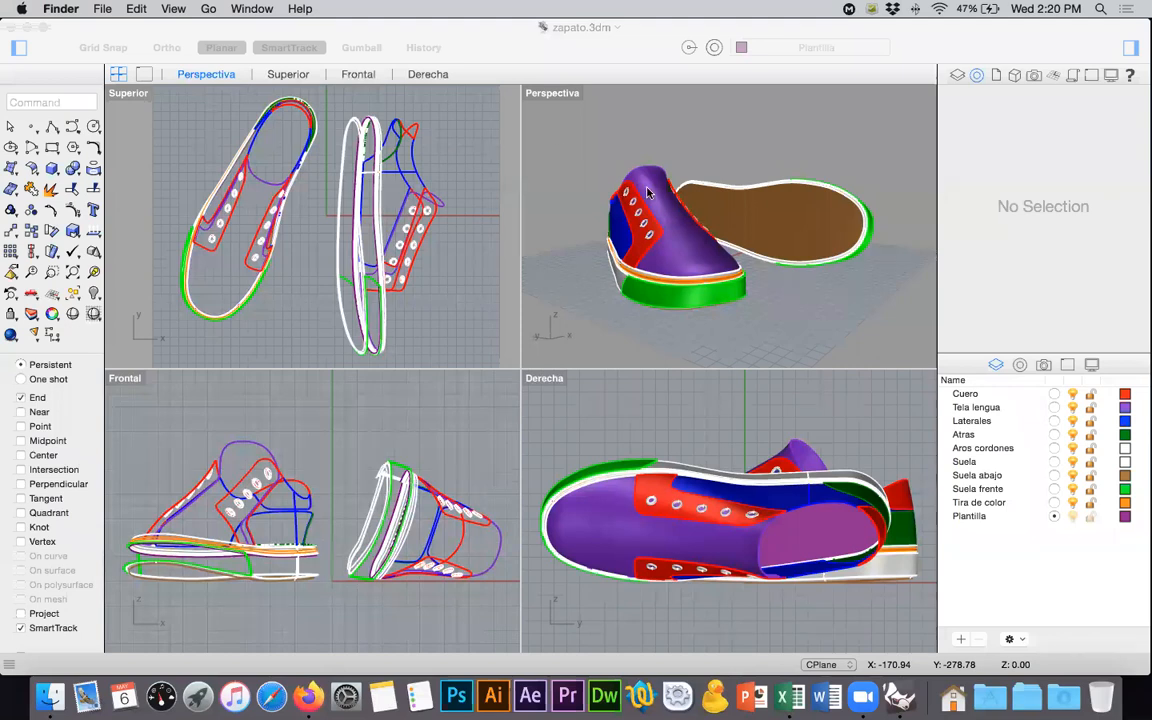
pyautogui.click(548, 96)
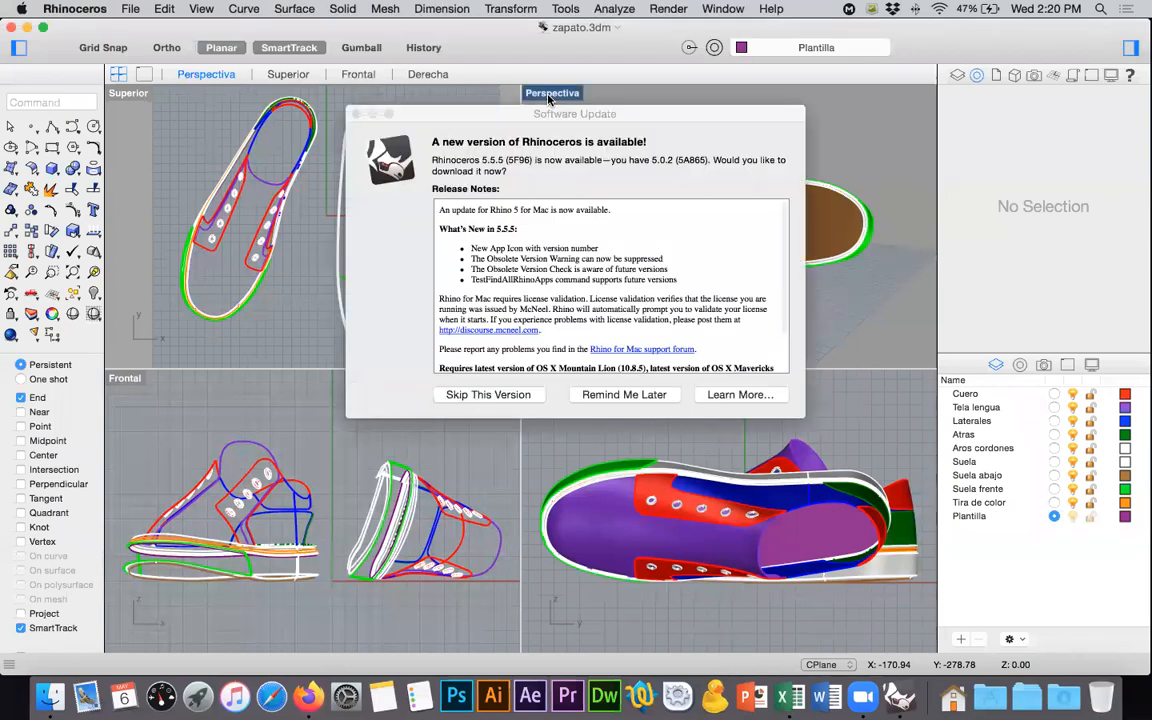
pyautogui.click(618, 400)
pyautogui.doubleClick(561, 96)
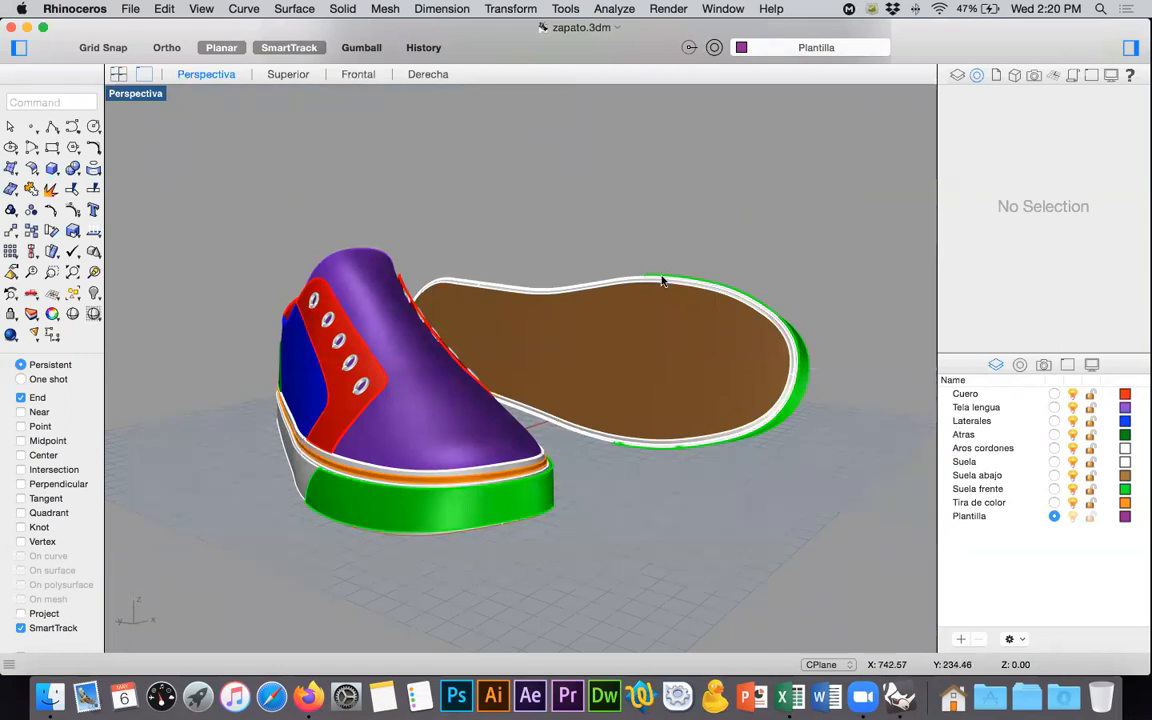
# - Switch to Finder and preview zapato.3dm in Dropbox (Personal) > Clases USB > LD2 > Ejercicios Vray
pyautogui.press('super+Tab')
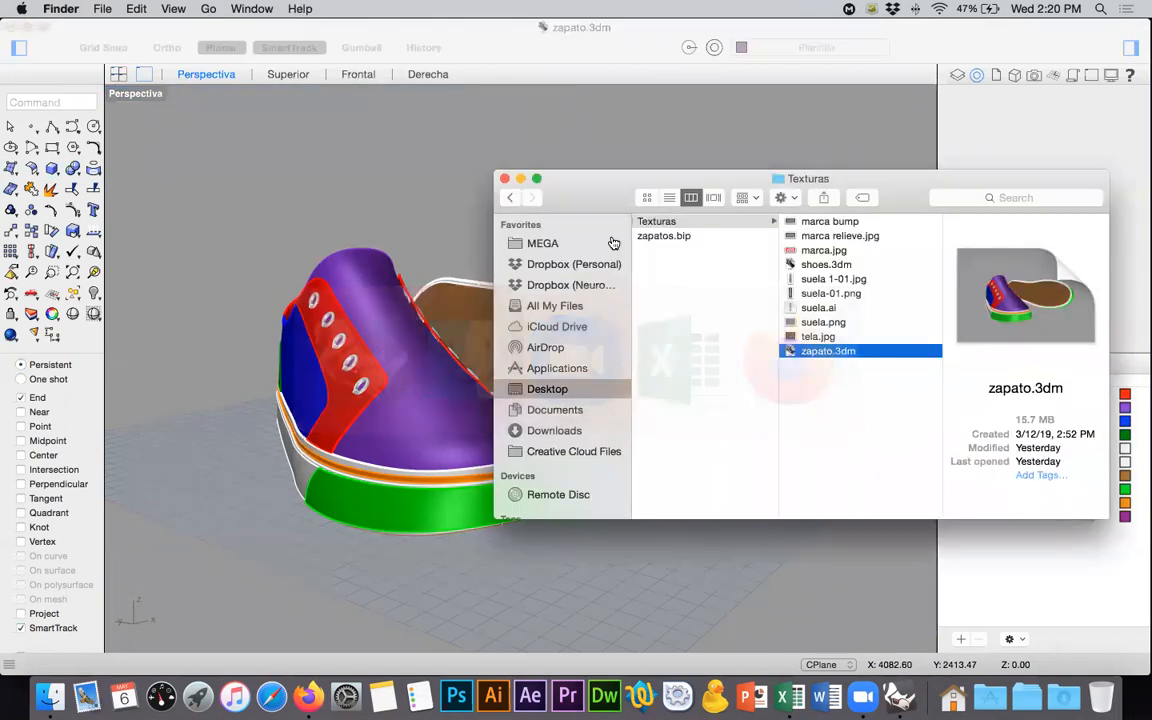
pyautogui.click(585, 266)
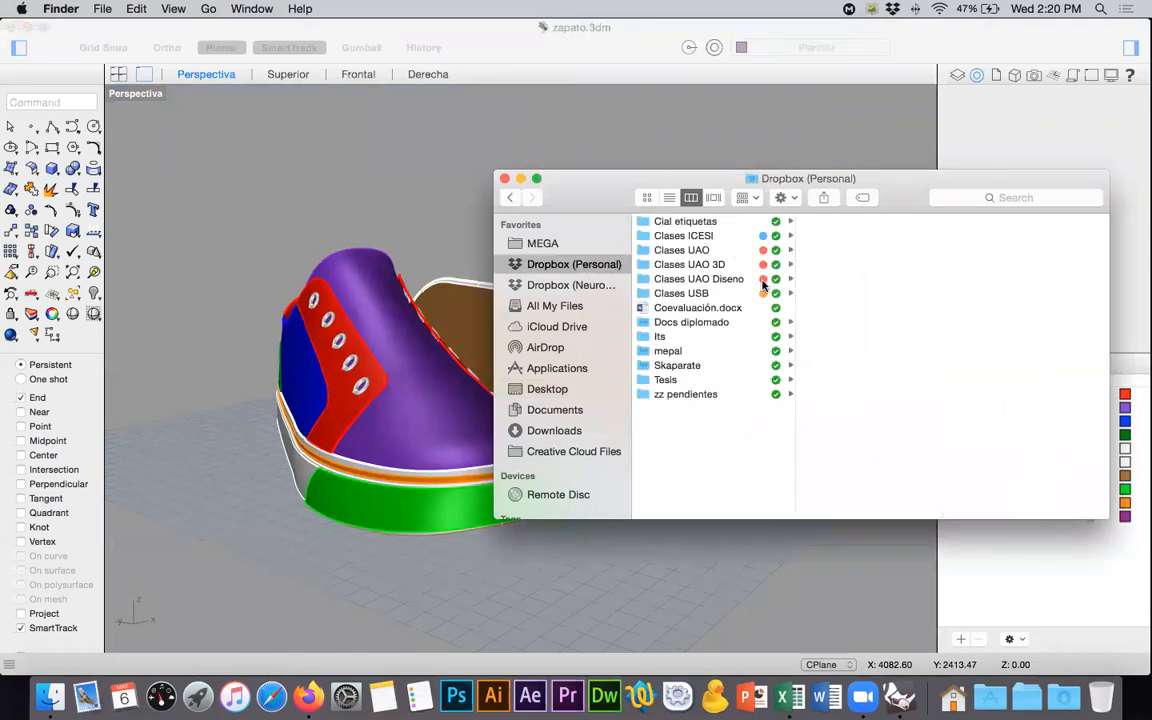
pyautogui.click(690, 293)
pyautogui.click(833, 251)
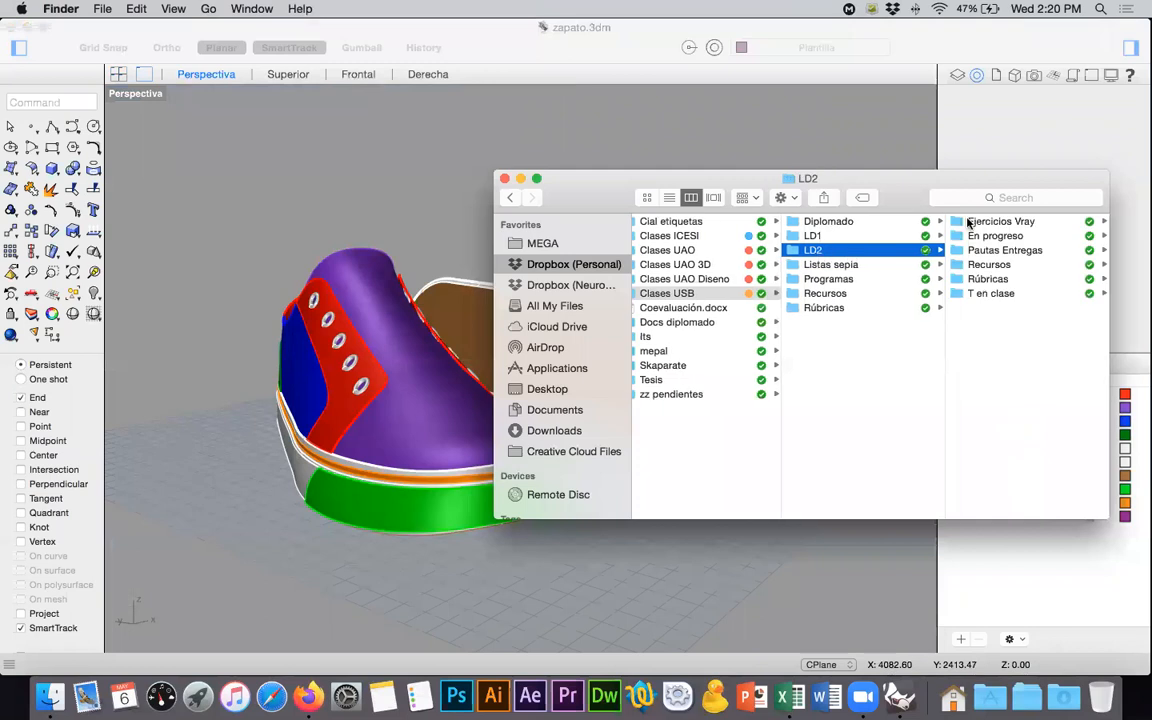
pyautogui.click(978, 221)
pyautogui.click(985, 280)
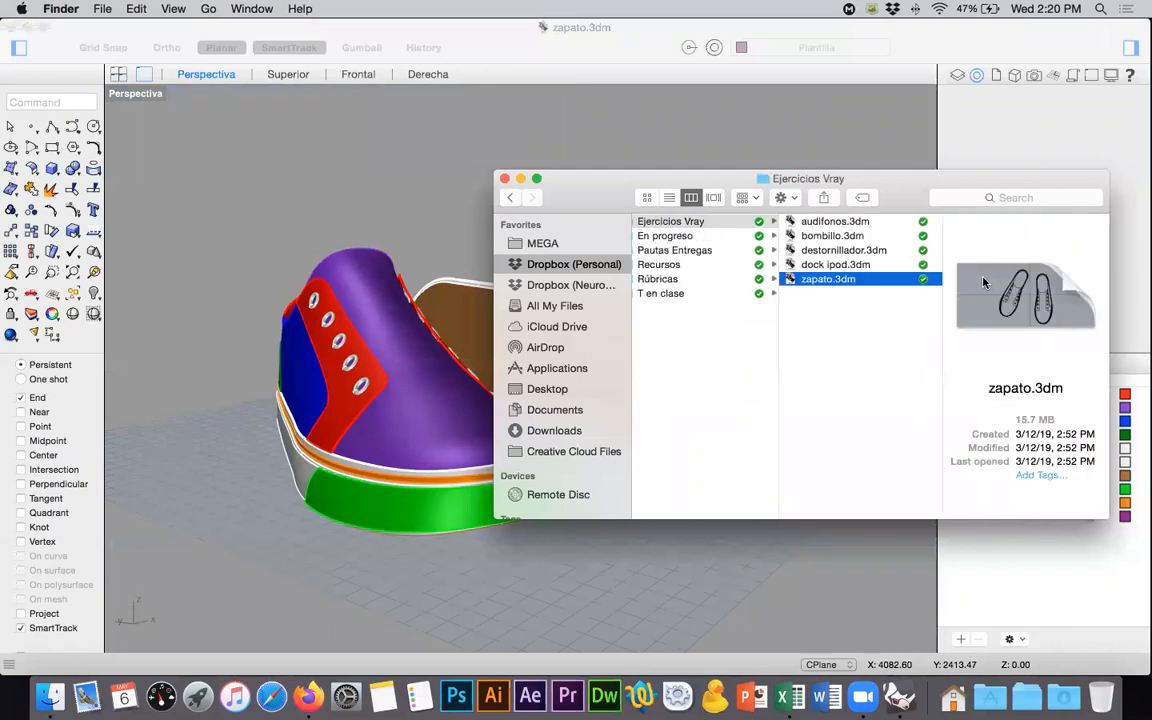
pyautogui.press('space')
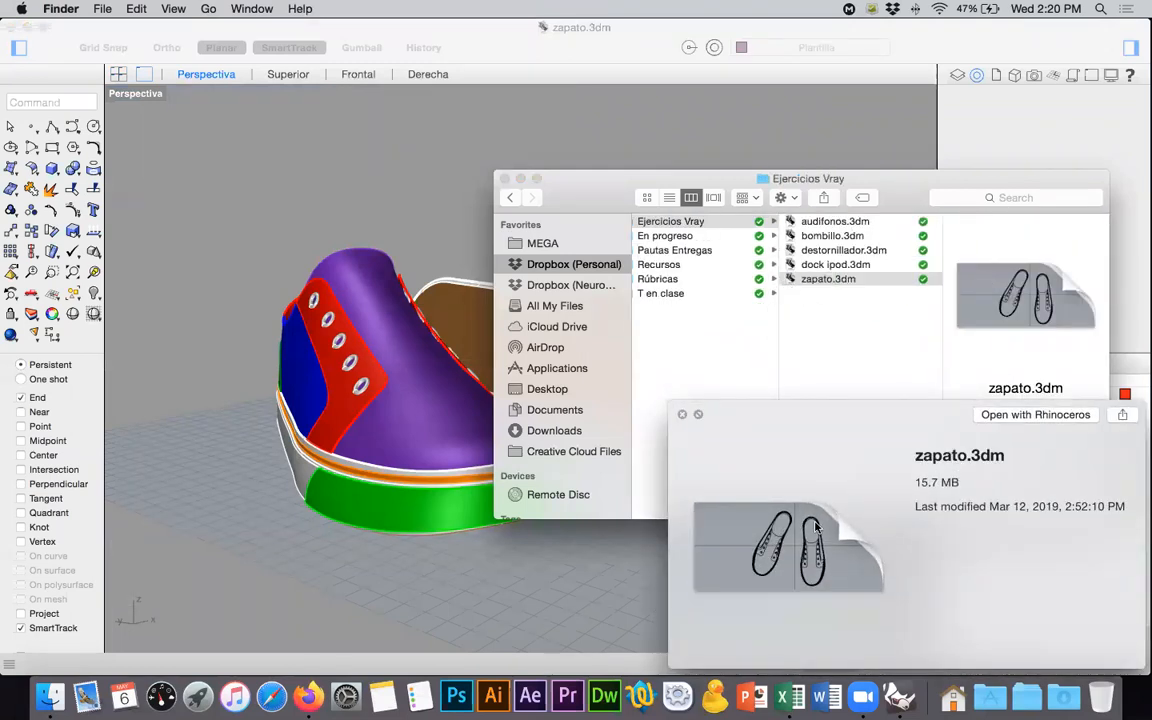
# - Examine the colour-coded shoe model from several angles alongside the file preview, and dismiss the preview
pyautogui.moveTo(590, 175); pyautogui.dragTo(899, 187)
pyautogui.moveTo(628, 358); pyautogui.dragTo(596, 361, button='right')
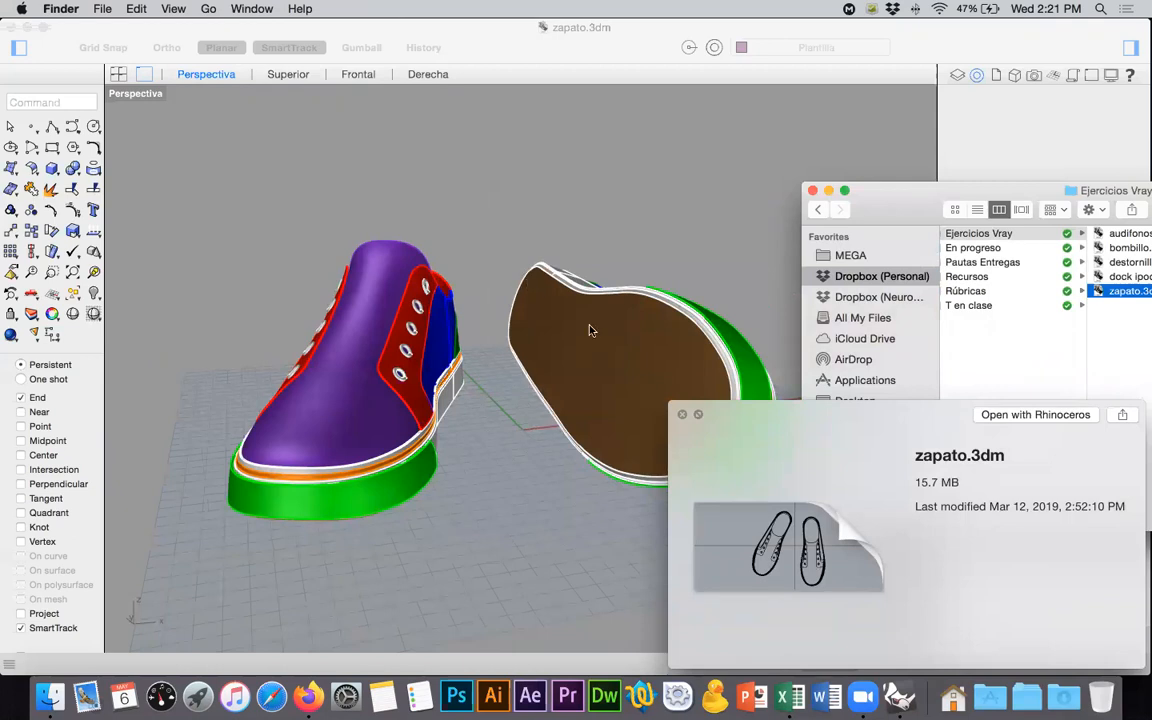
pyautogui.moveTo(549, 313); pyautogui.dragTo(514, 295, button='right')
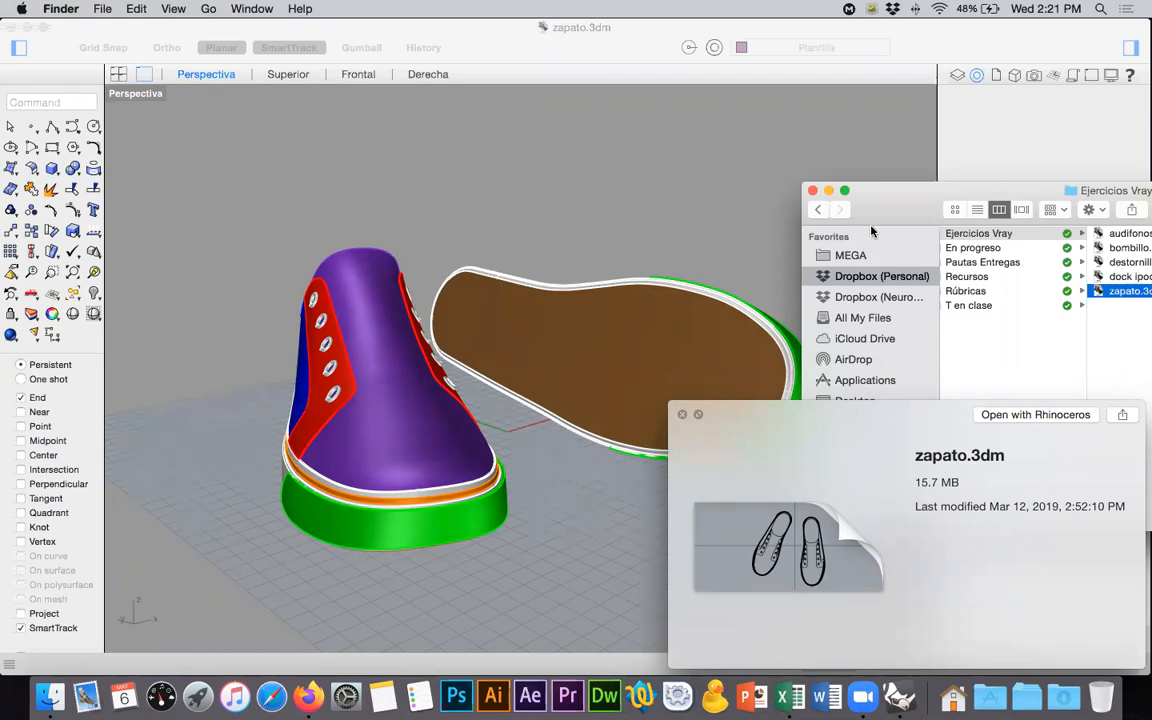
pyautogui.press('space')
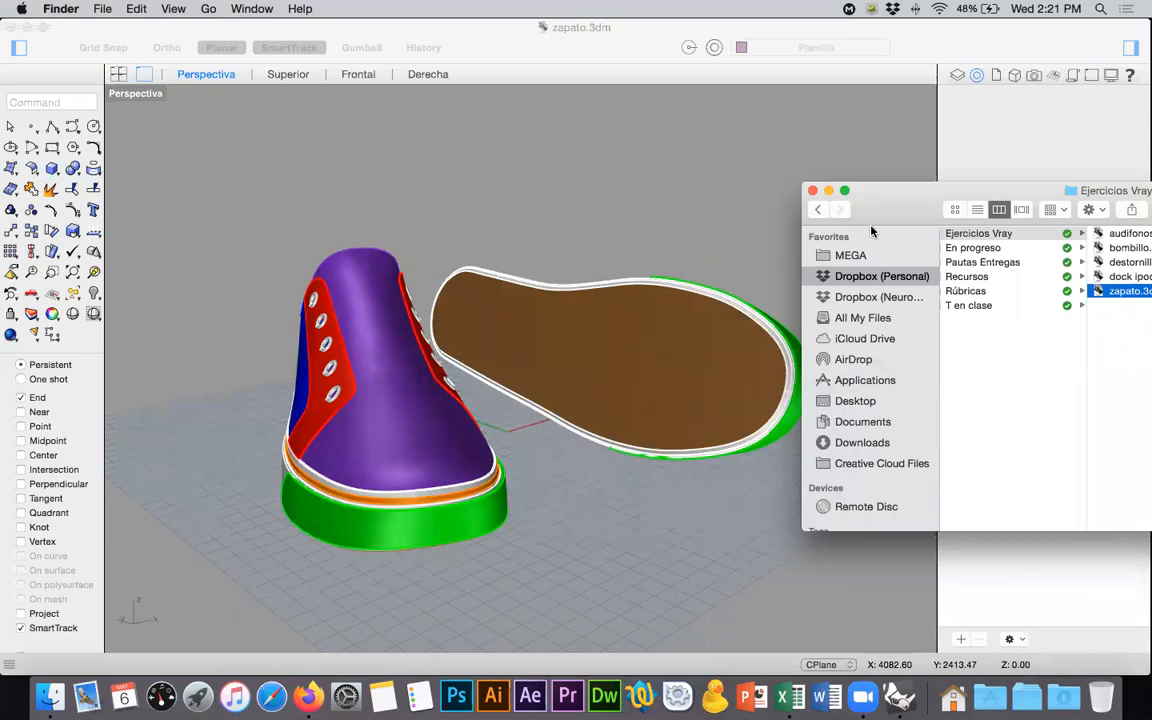
pyautogui.moveTo(643, 268); pyautogui.dragTo(612, 359, button='right')
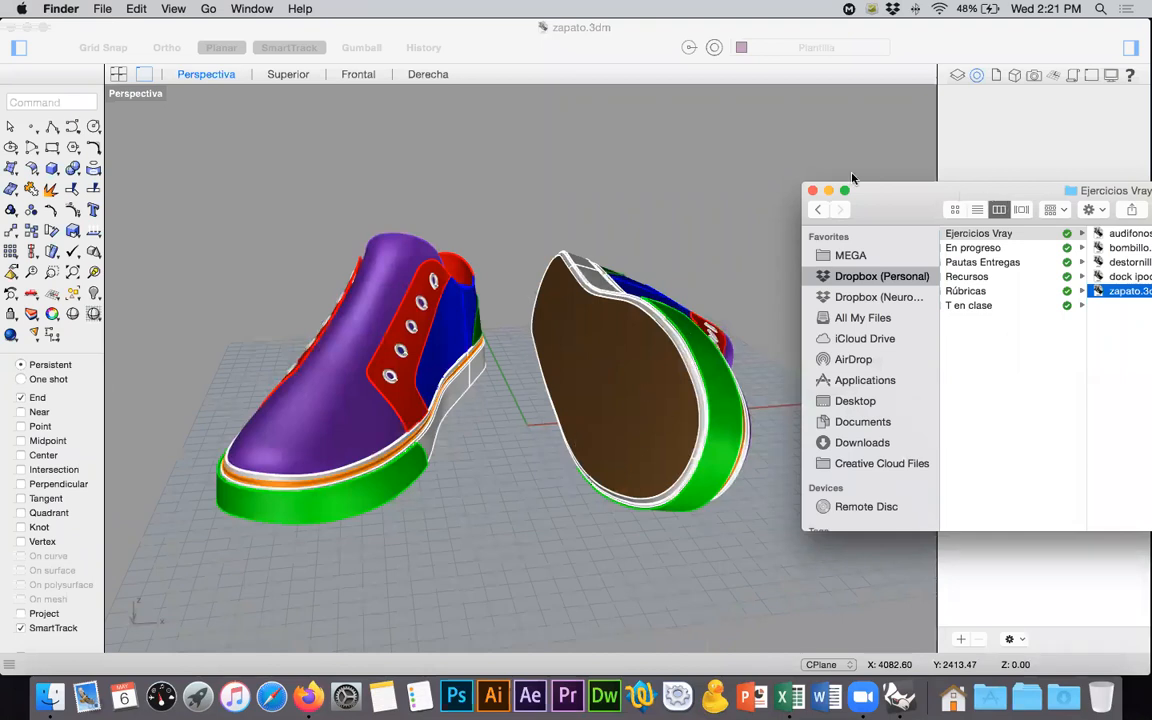
# - Close the Ejercicios Vray folder window and the zapato.3dm model in Rhinoceros
pyautogui.moveTo(1000, 191); pyautogui.dragTo(468, 104)
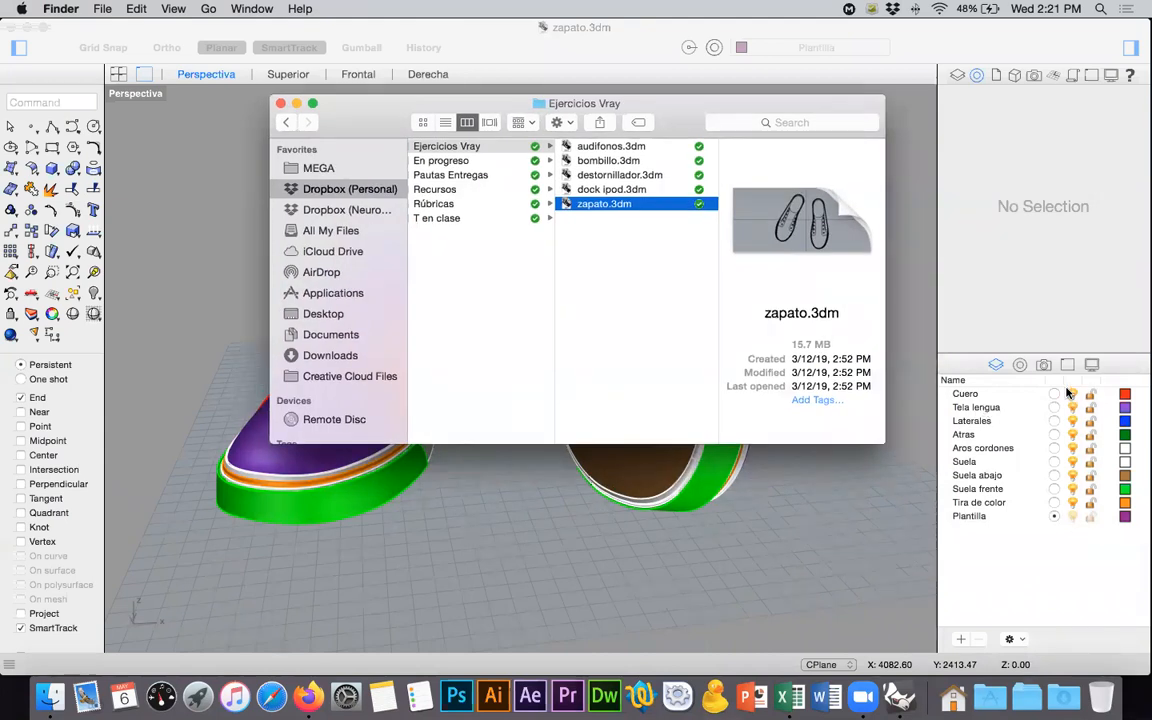
pyautogui.click(280, 103)
pyautogui.click(146, 95)
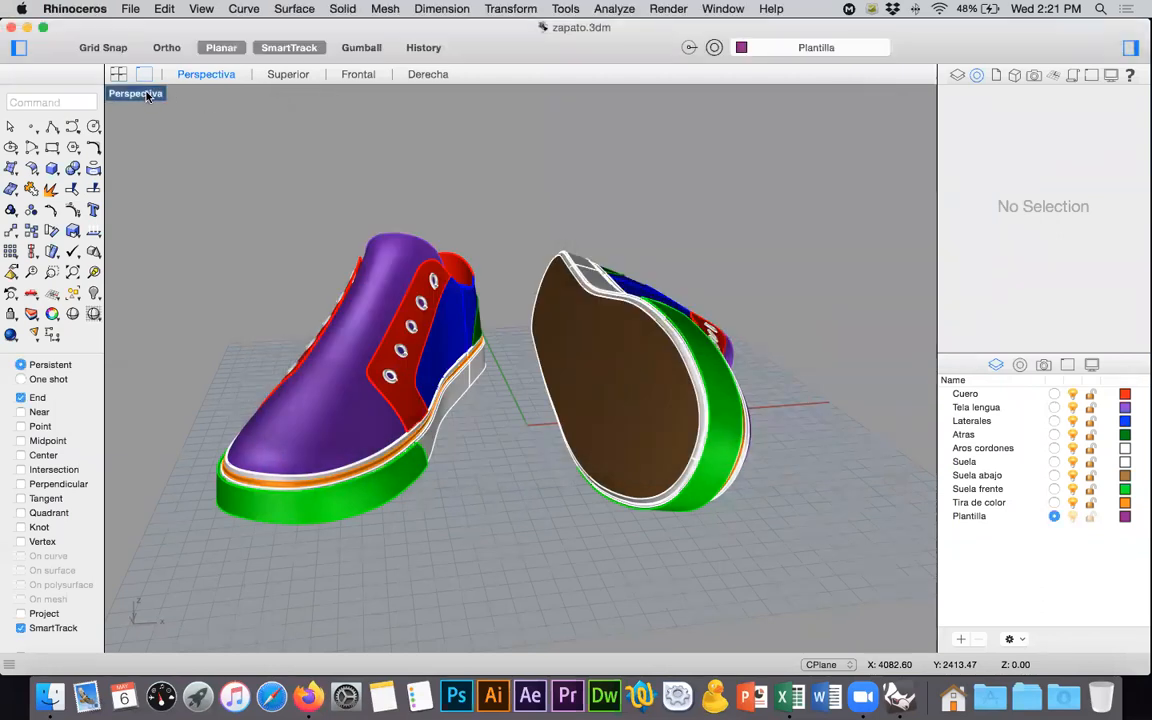
pyautogui.doubleClick(146, 95)
pyautogui.click(13, 27)
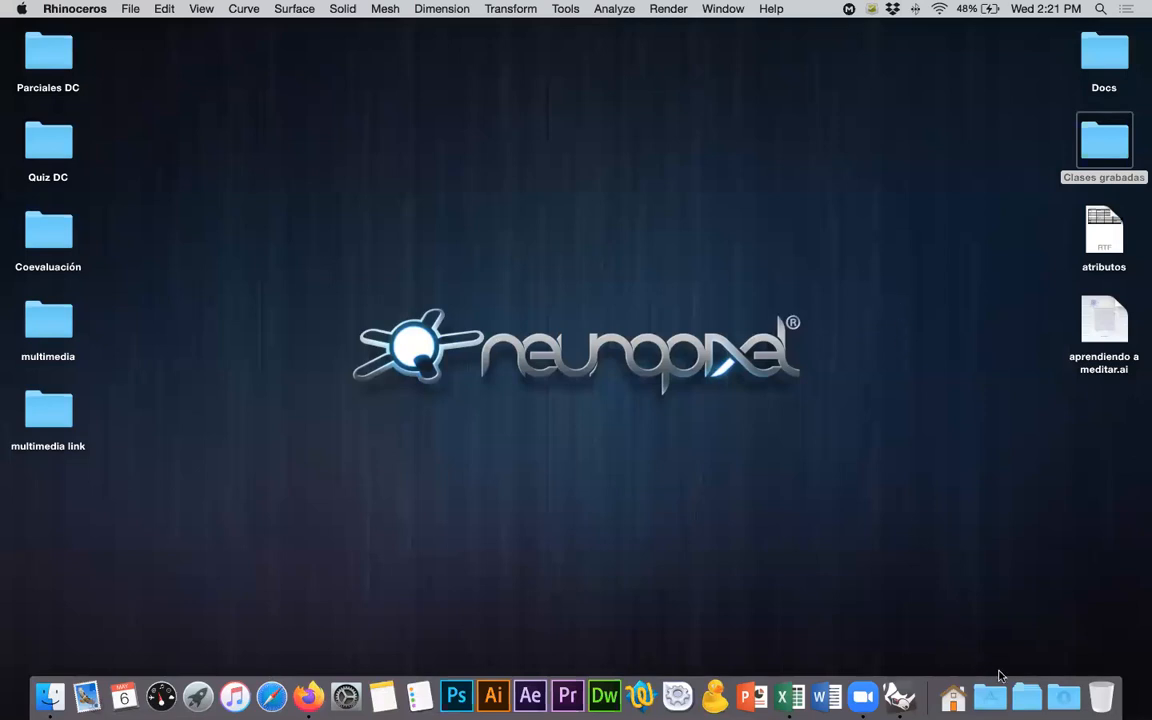
# - Launch KeyShot8 from the Applications folder
pyautogui.click(1028, 686)
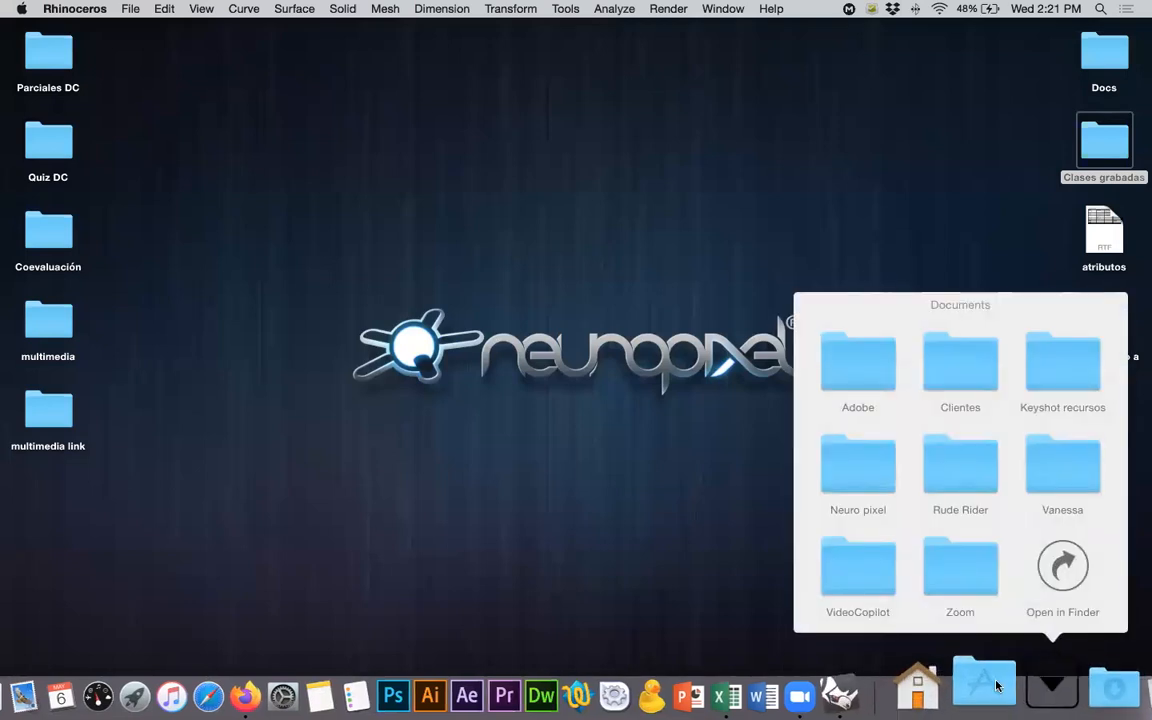
pyautogui.click(995, 685)
pyautogui.press('k')
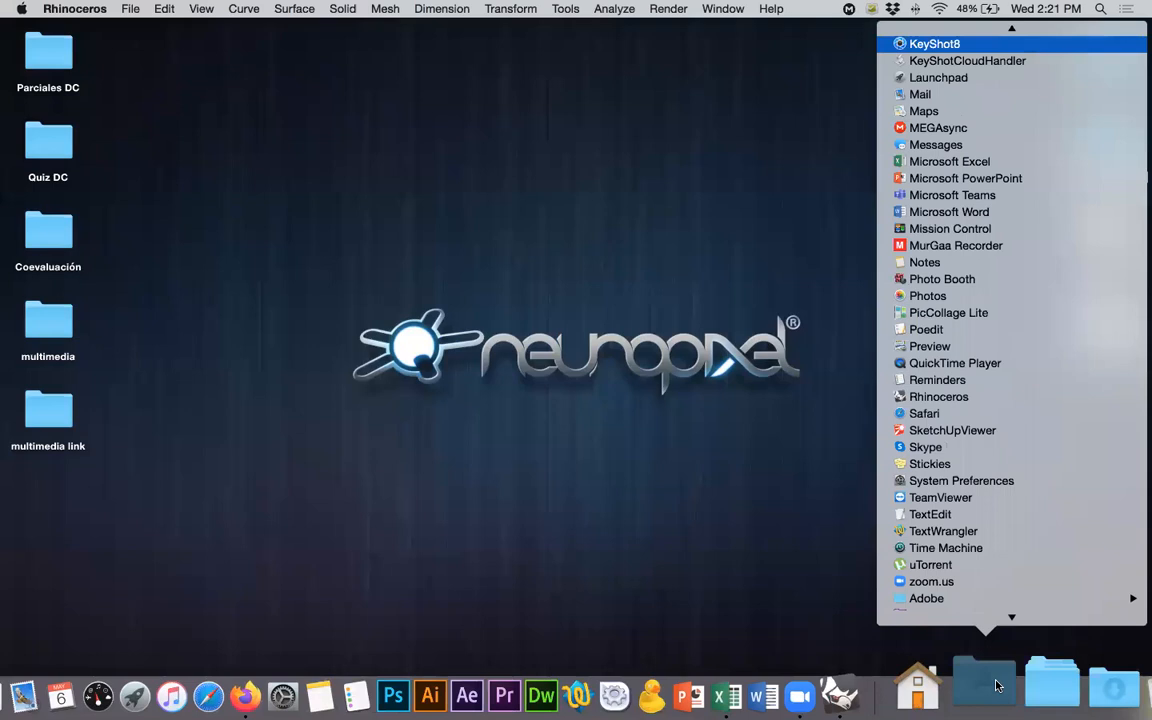
pyautogui.press('Return')
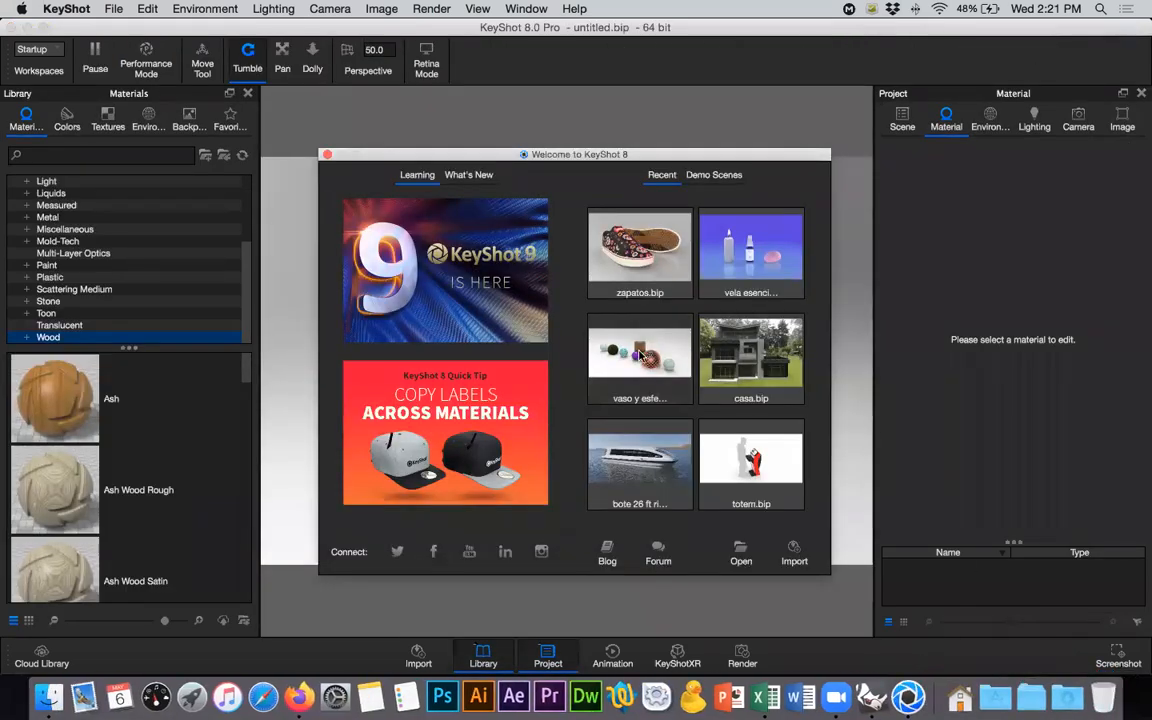
# - Import zapato.3dm from Clases grabadas > Tutoriales > Zapatos > Texturas, keeping the preset import options
pyautogui.click(793, 552)
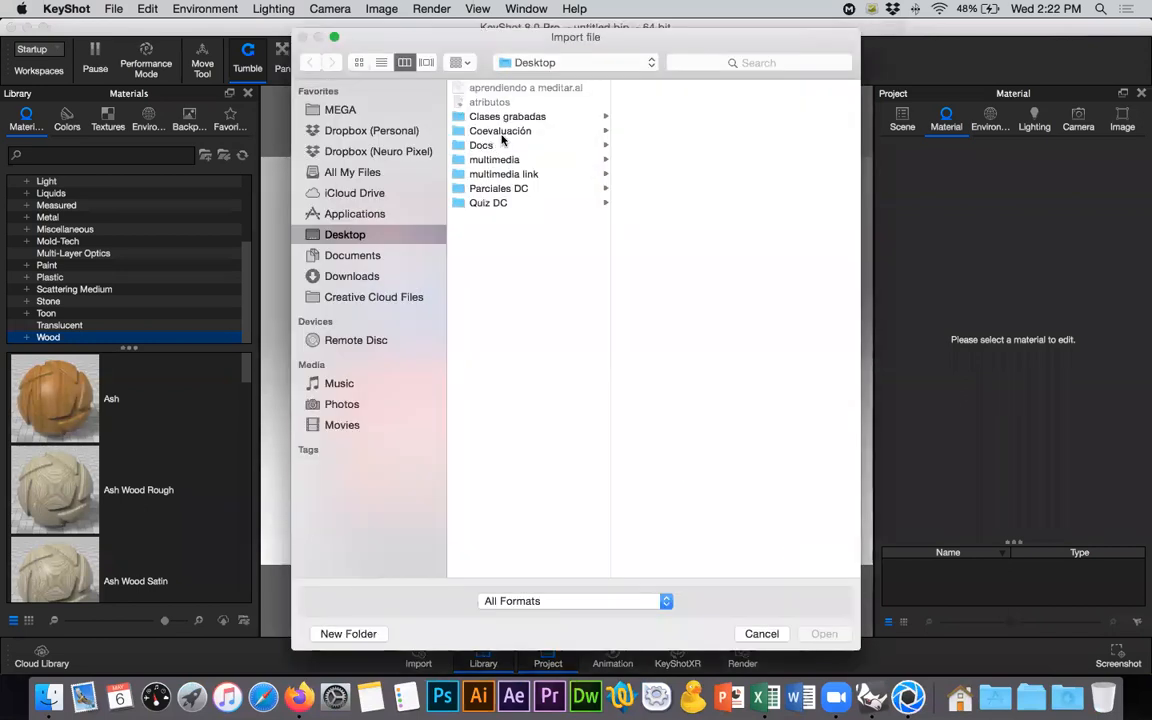
pyautogui.click(466, 116)
pyautogui.click(652, 132)
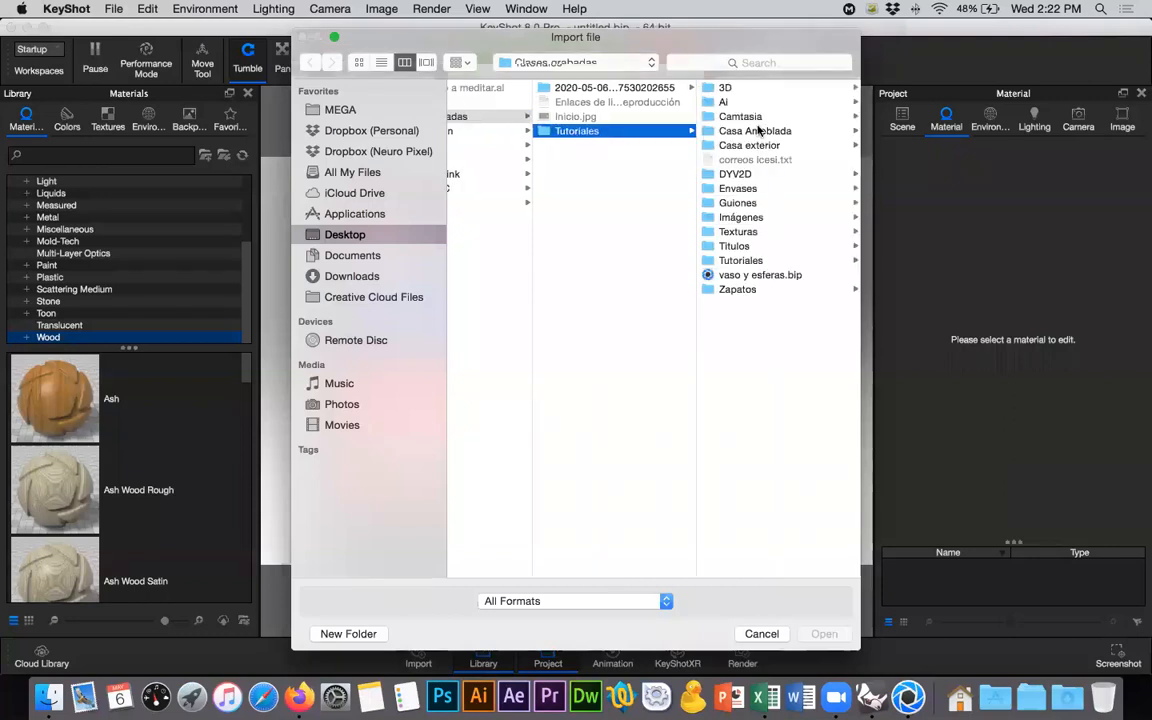
pyautogui.click(740, 290)
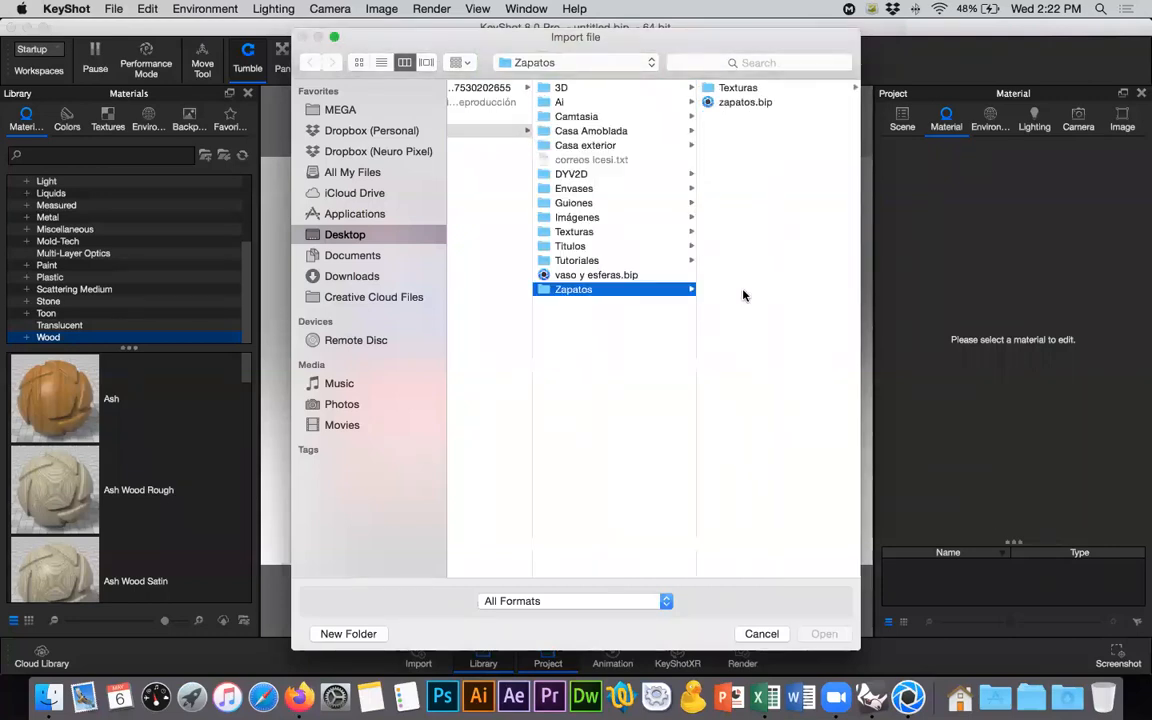
pyautogui.click(740, 88)
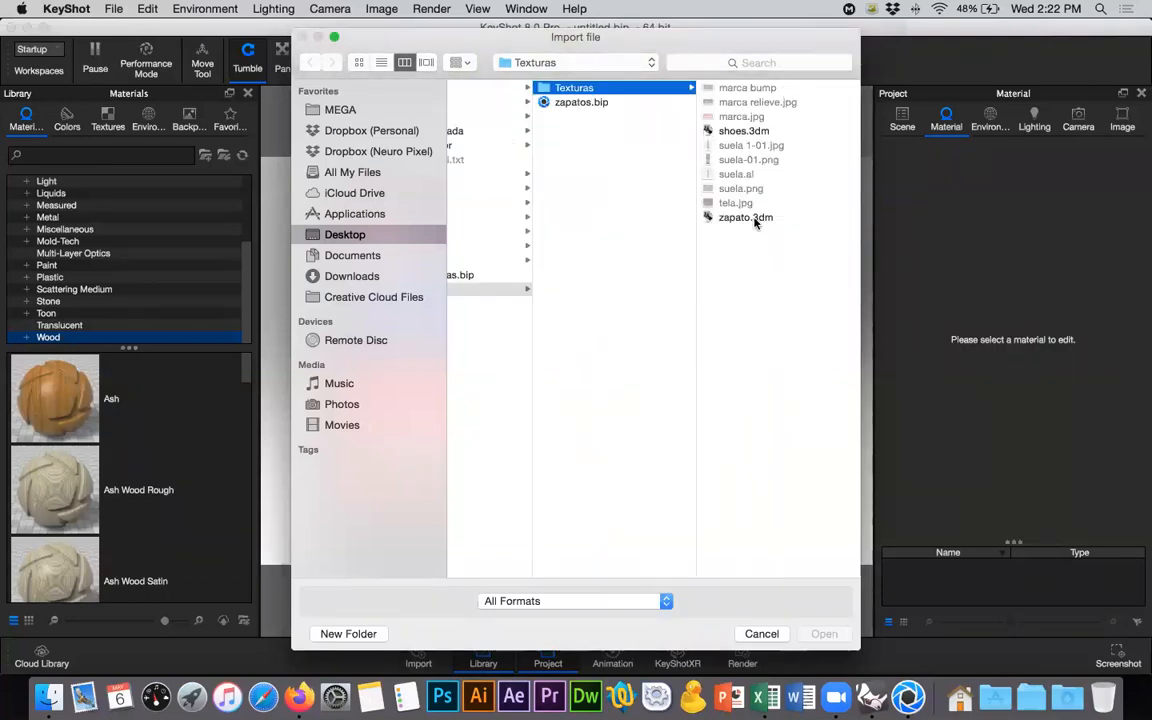
pyautogui.click(724, 216)
pyautogui.click(826, 633)
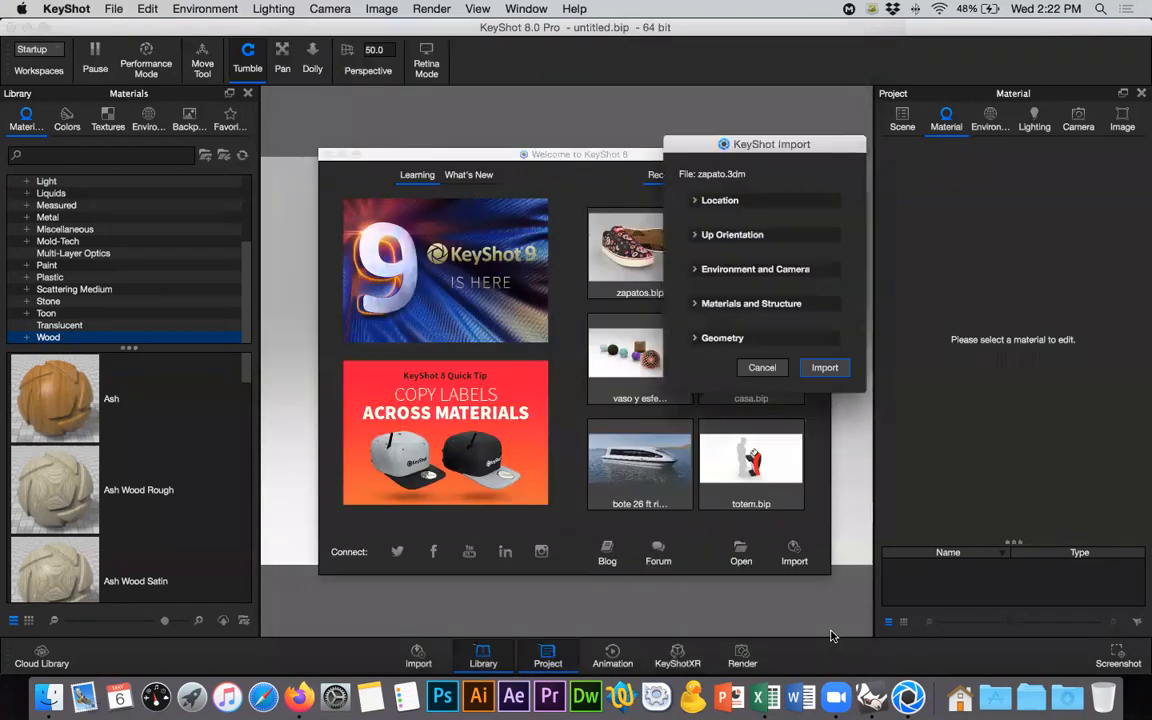
pyautogui.click(824, 367)
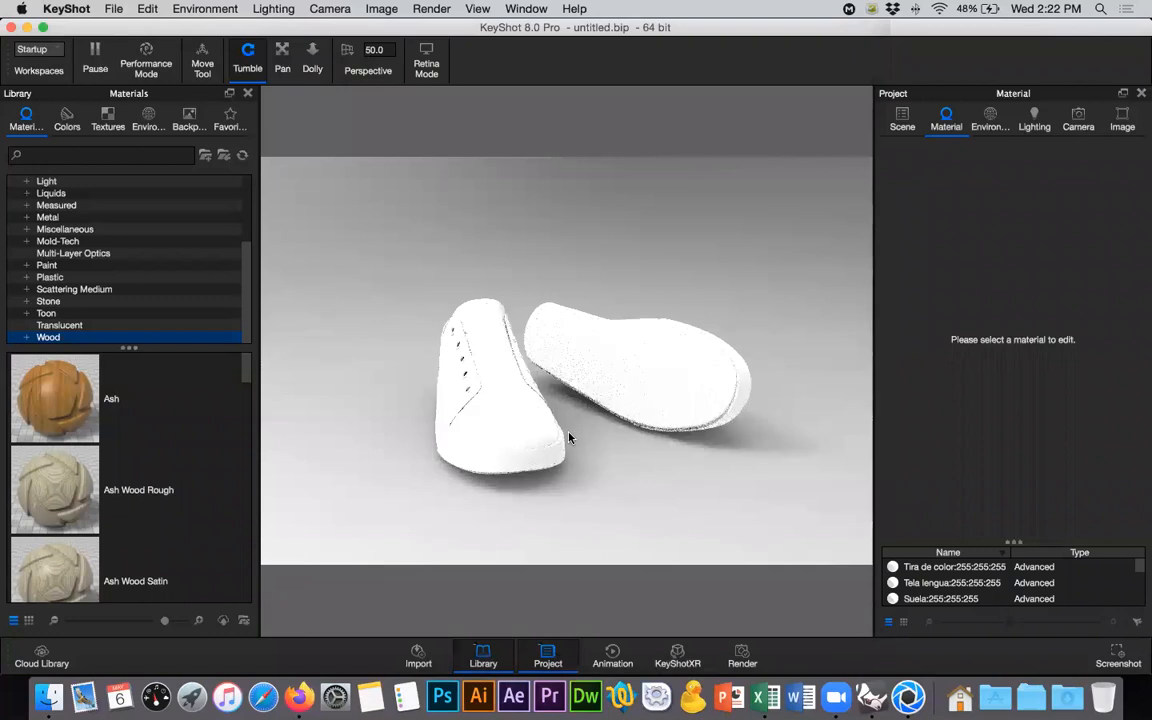
# - Hide the material library and show only the Suela abajo part of the tipped shoe
pyautogui.click(248, 93)
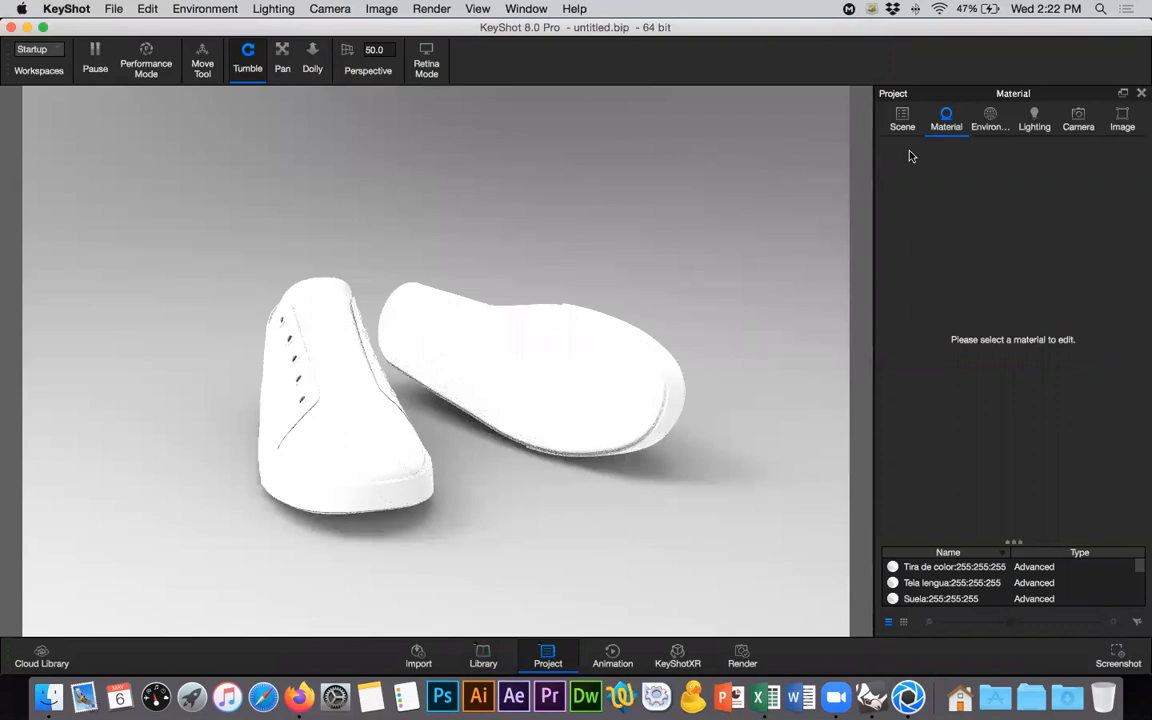
pyautogui.click(901, 117)
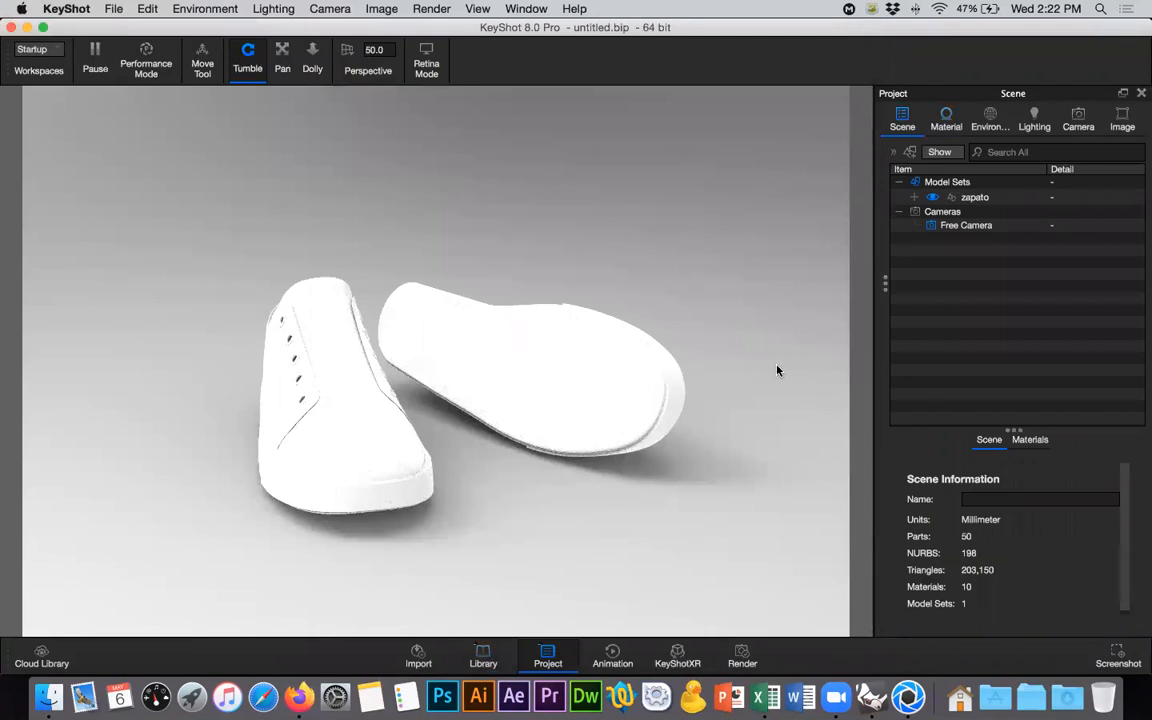
pyautogui.click(532, 381)
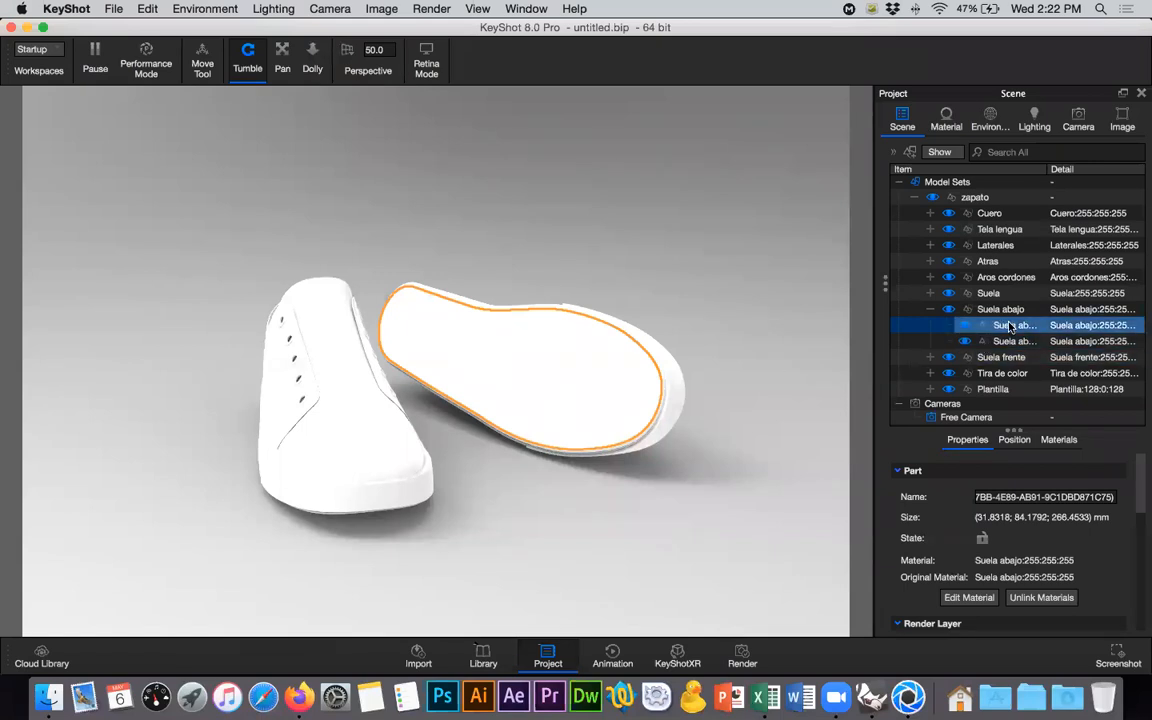
pyautogui.rightClick(912, 292)
pyautogui.moveTo(988, 47)
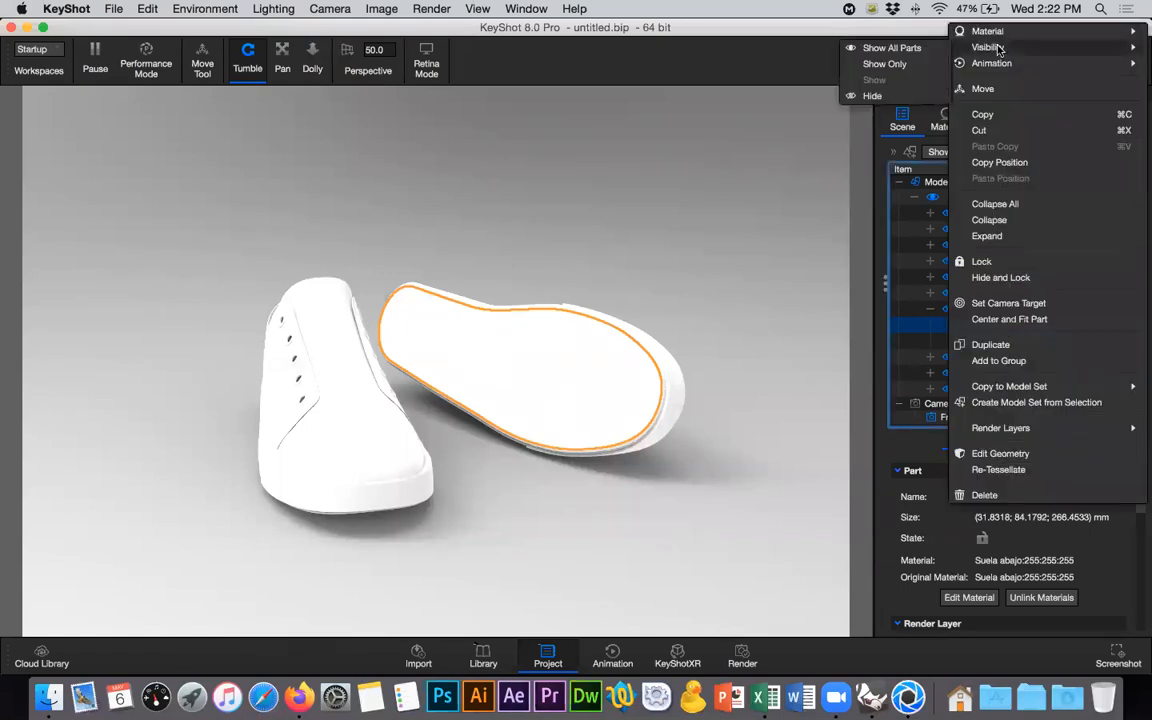
pyautogui.click(888, 60)
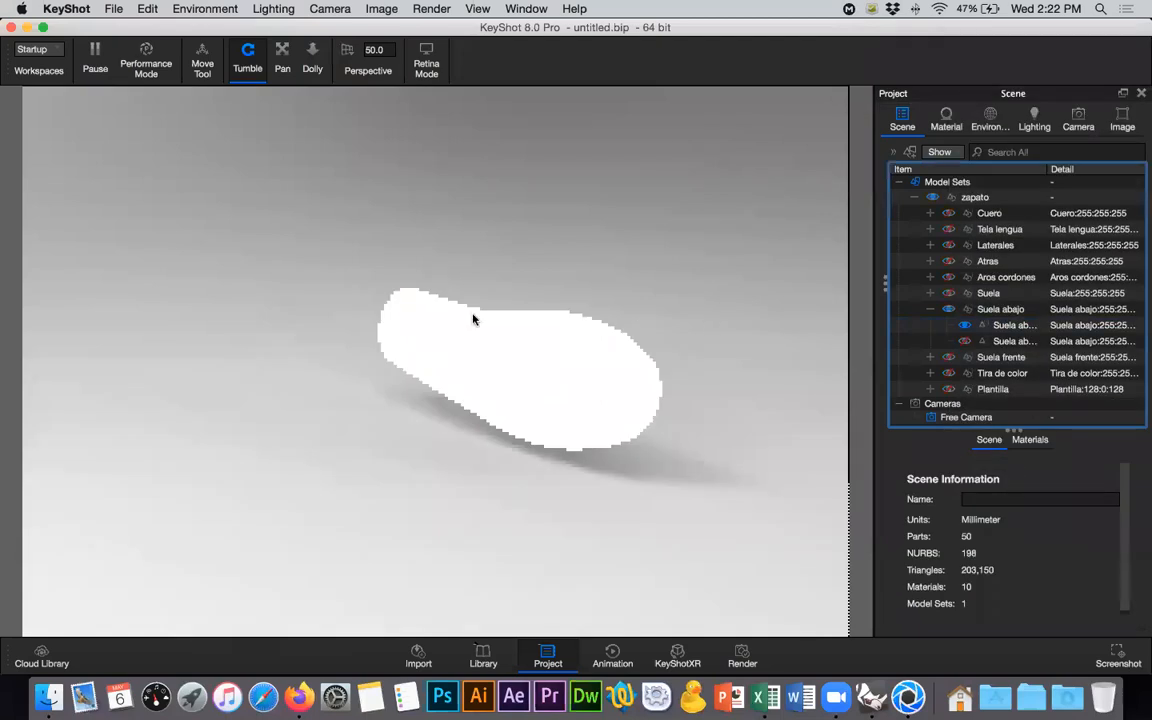
# - Center and fit the isolated sole in the view, and orbit until its underside lies roughly horizontal
pyautogui.click(512, 377)
pyautogui.rightClick(534, 377)
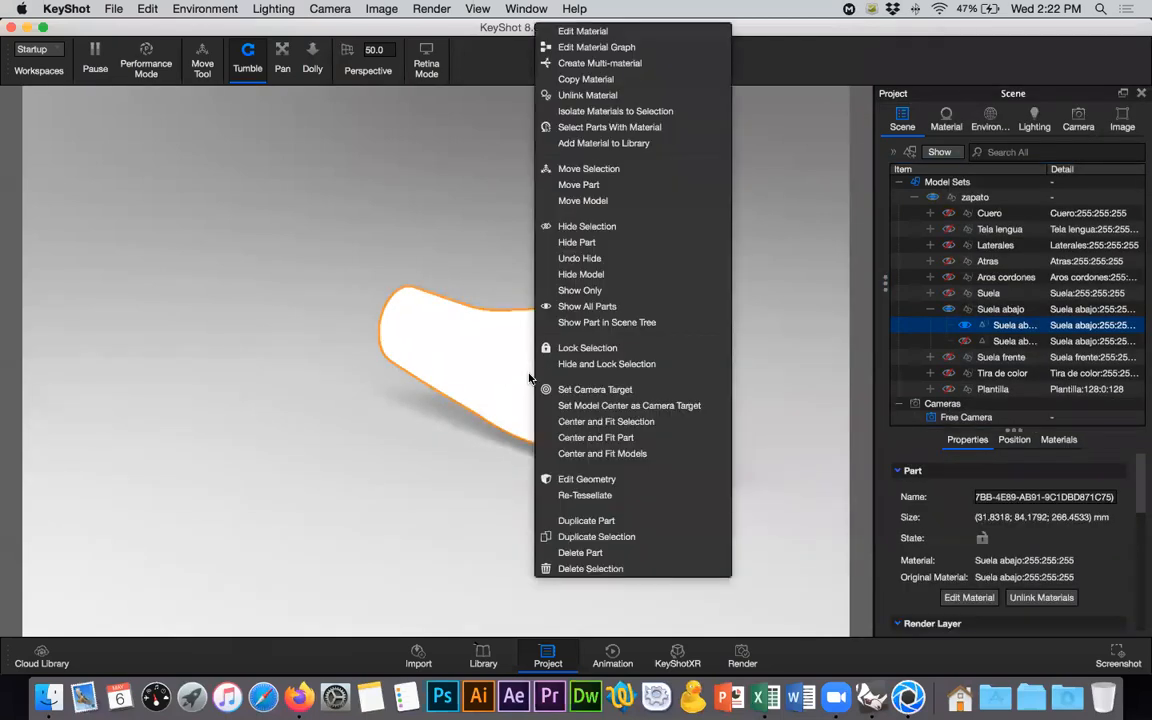
pyautogui.click(668, 421)
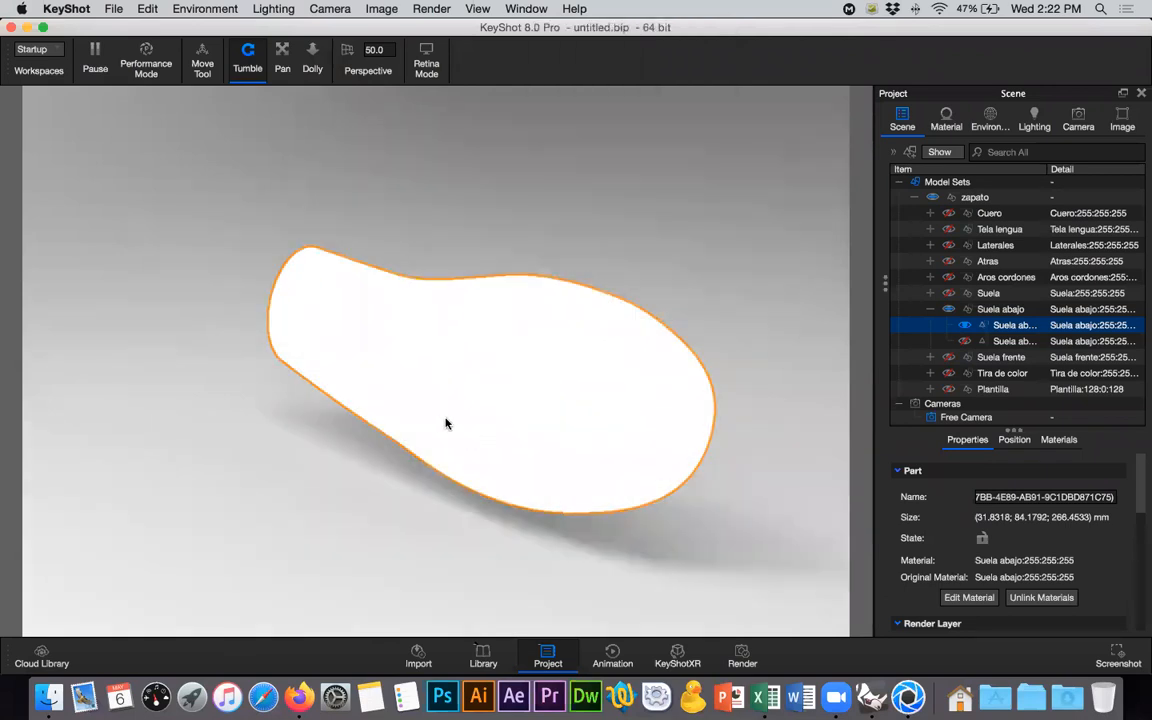
pyautogui.rightClick(519, 396)
pyautogui.click(522, 393)
pyautogui.moveTo(550, 407); pyautogui.dragTo(728, 408)
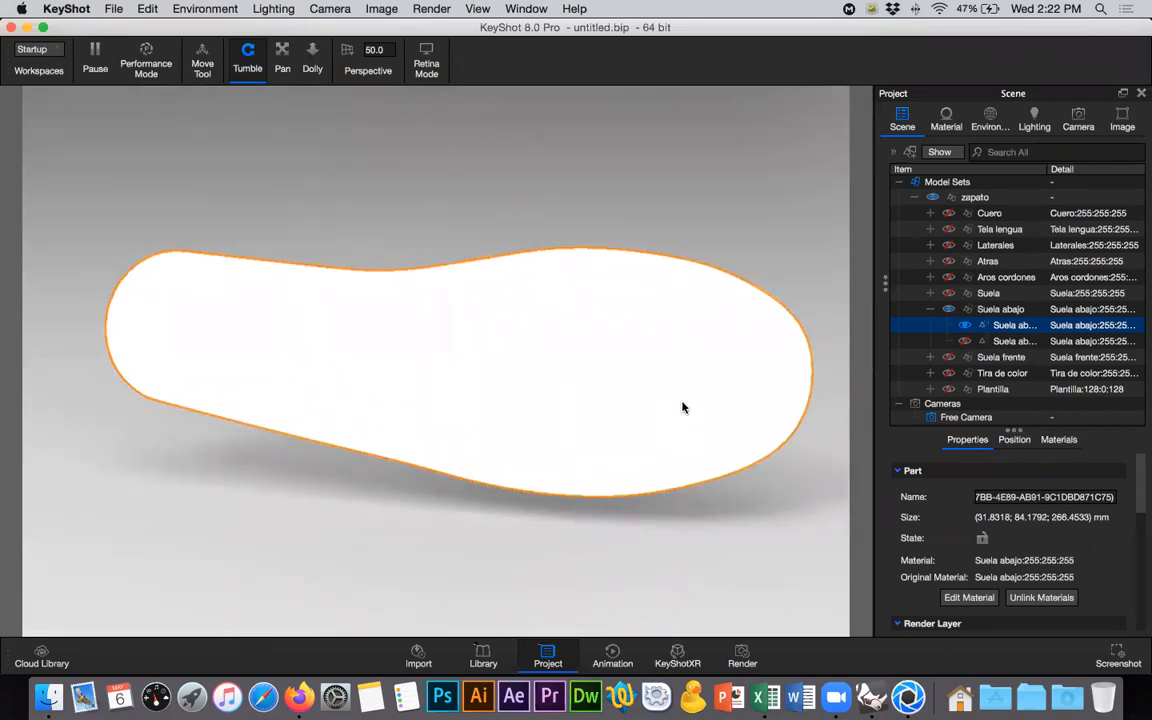
# - Open the material of the isolated Suela abajo part for editing
pyautogui.rightClick(1007, 330)
pyautogui.moveTo(975, 31)
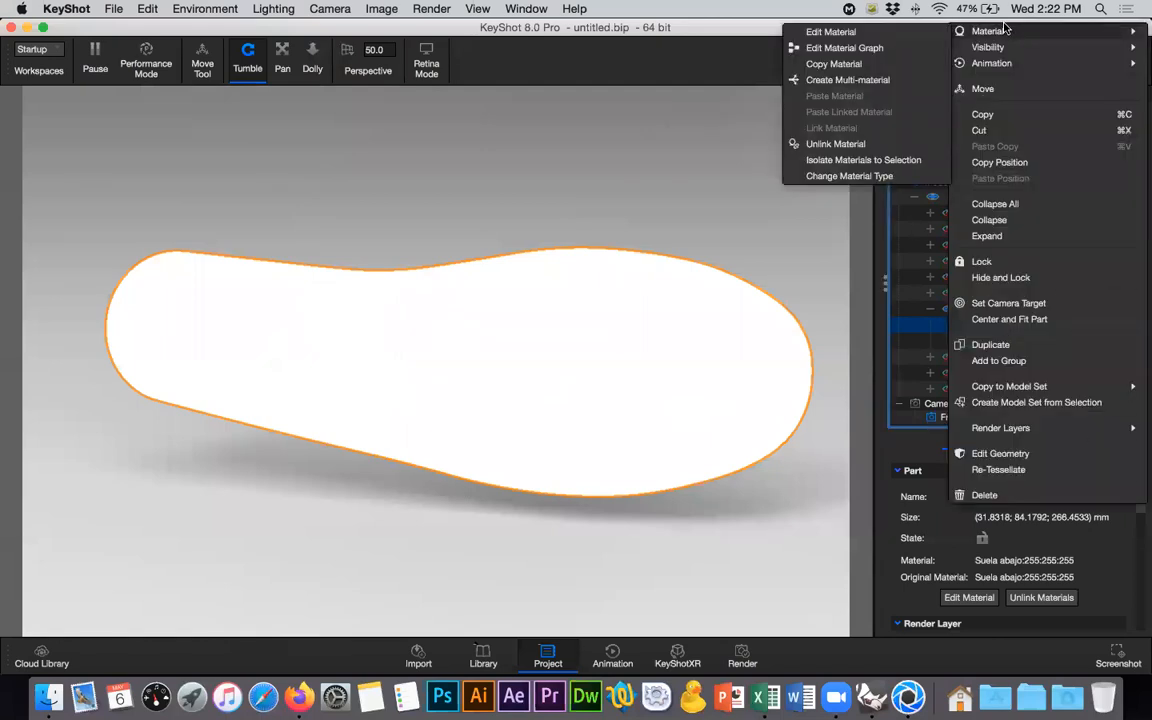
pyautogui.click(831, 32)
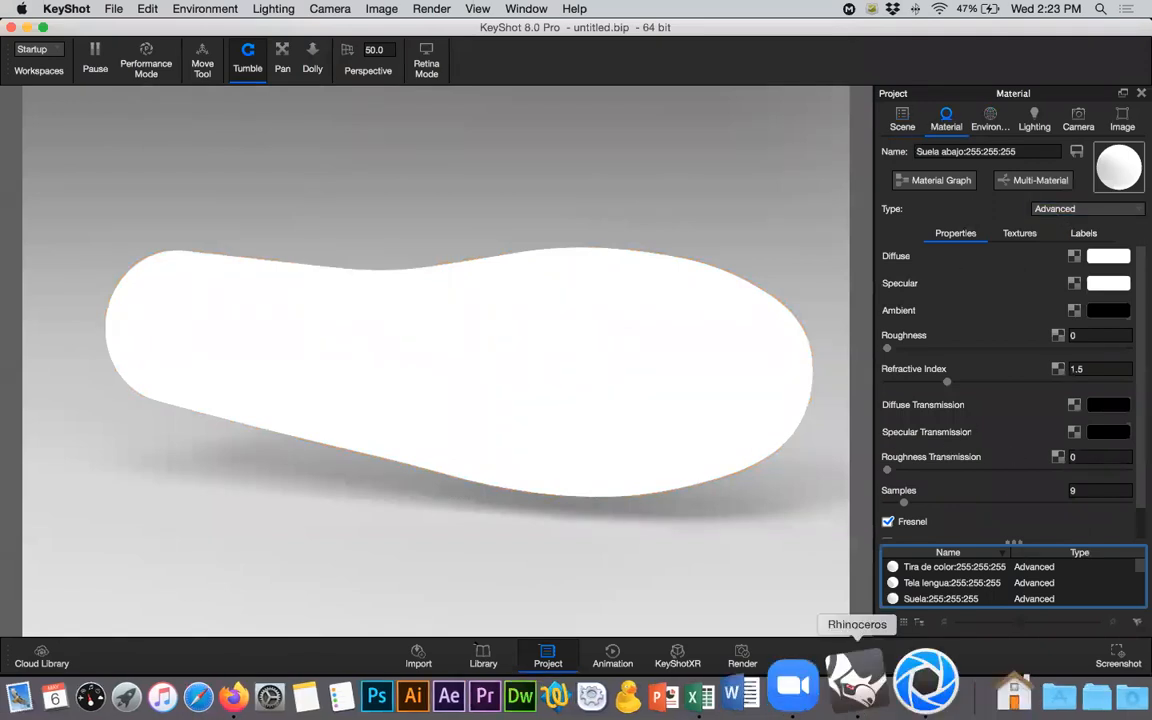
# - Change the material type of the Suela abajo part to Translucent
pyautogui.click(872, 697)
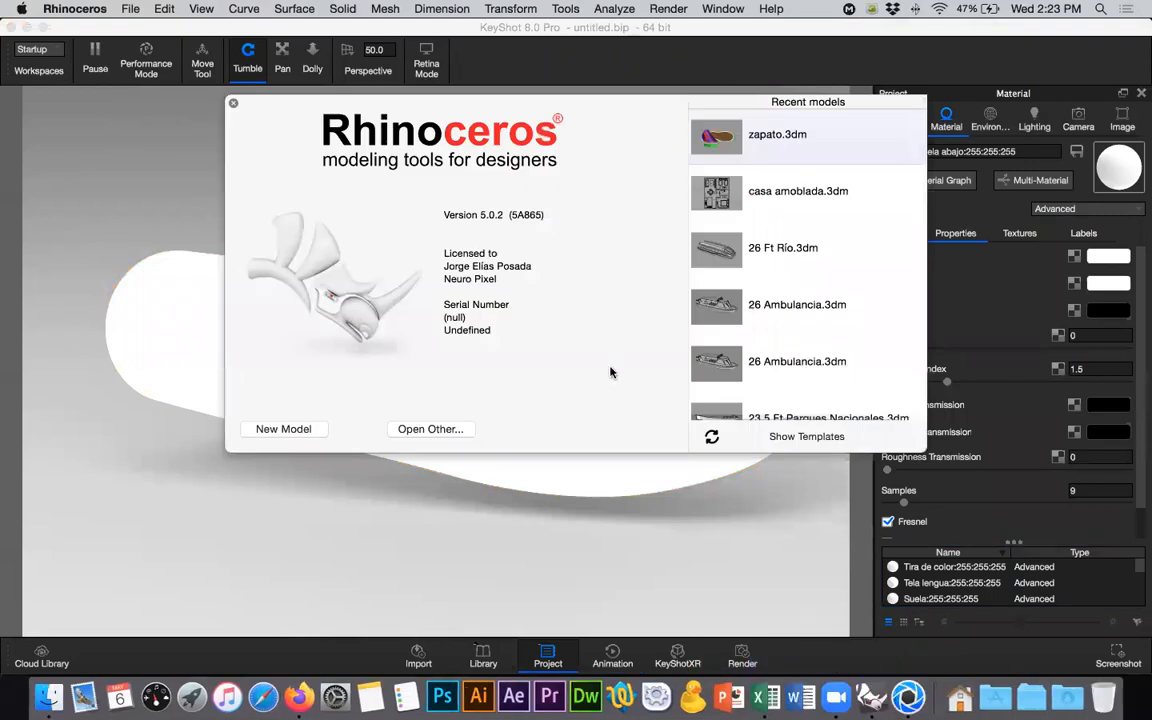
pyautogui.click(1076, 200)
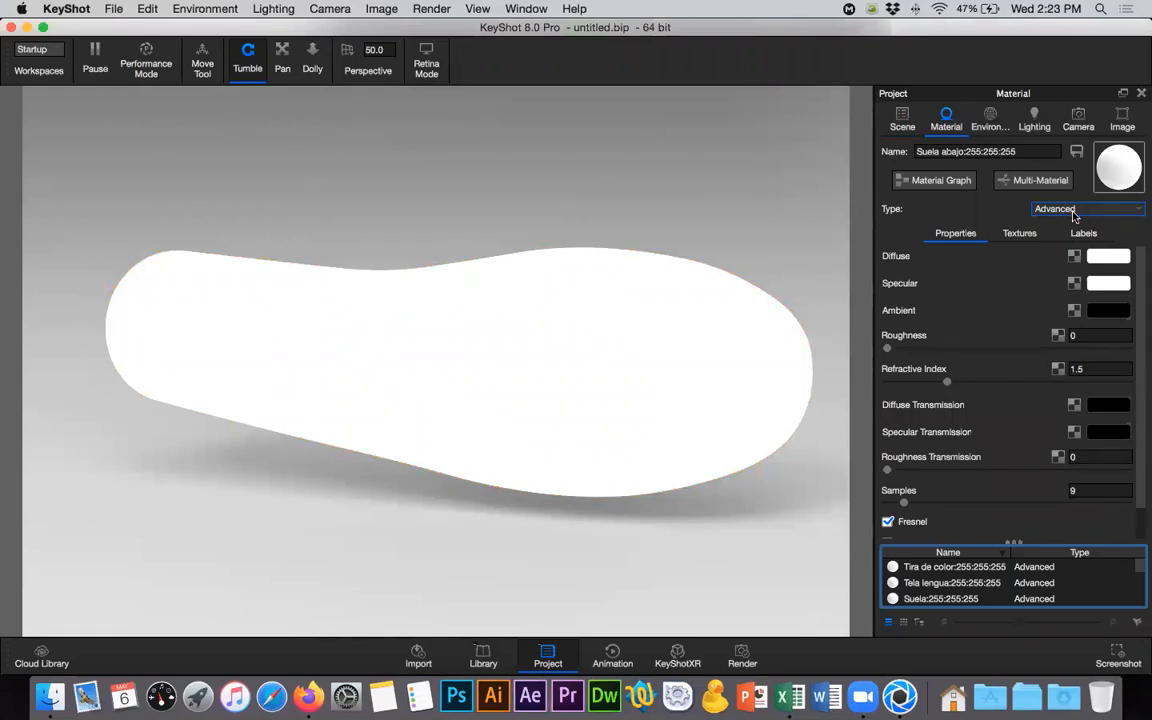
pyautogui.click(1074, 210)
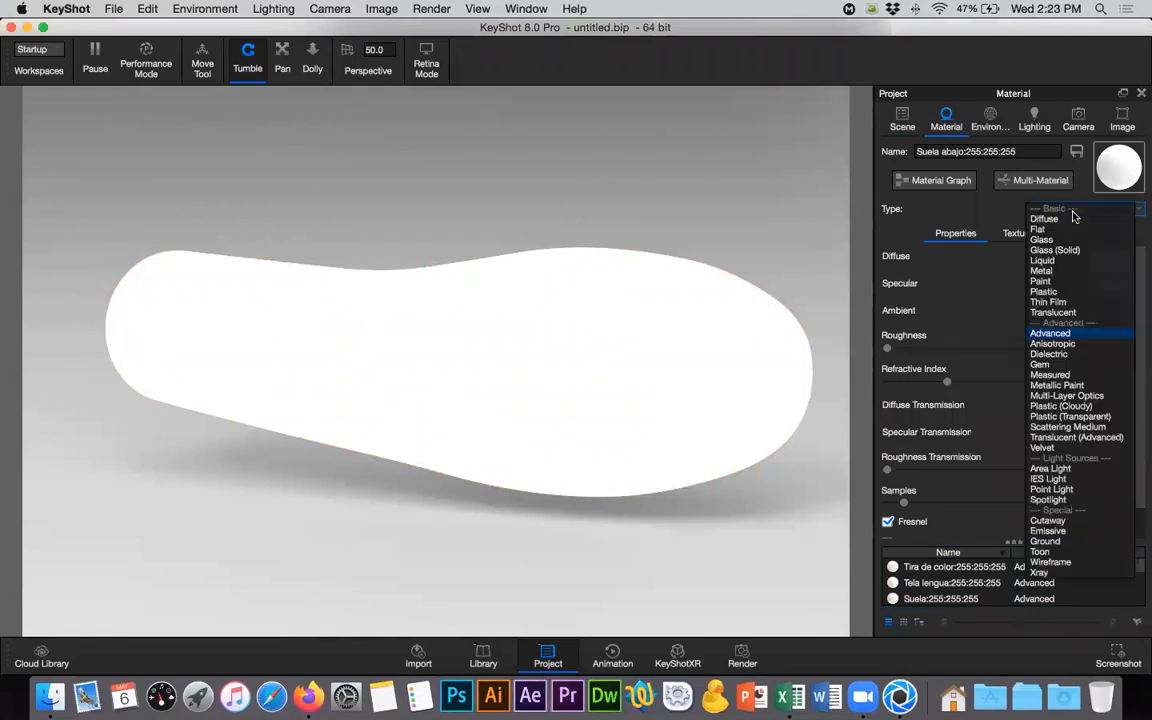
pyautogui.click(1076, 314)
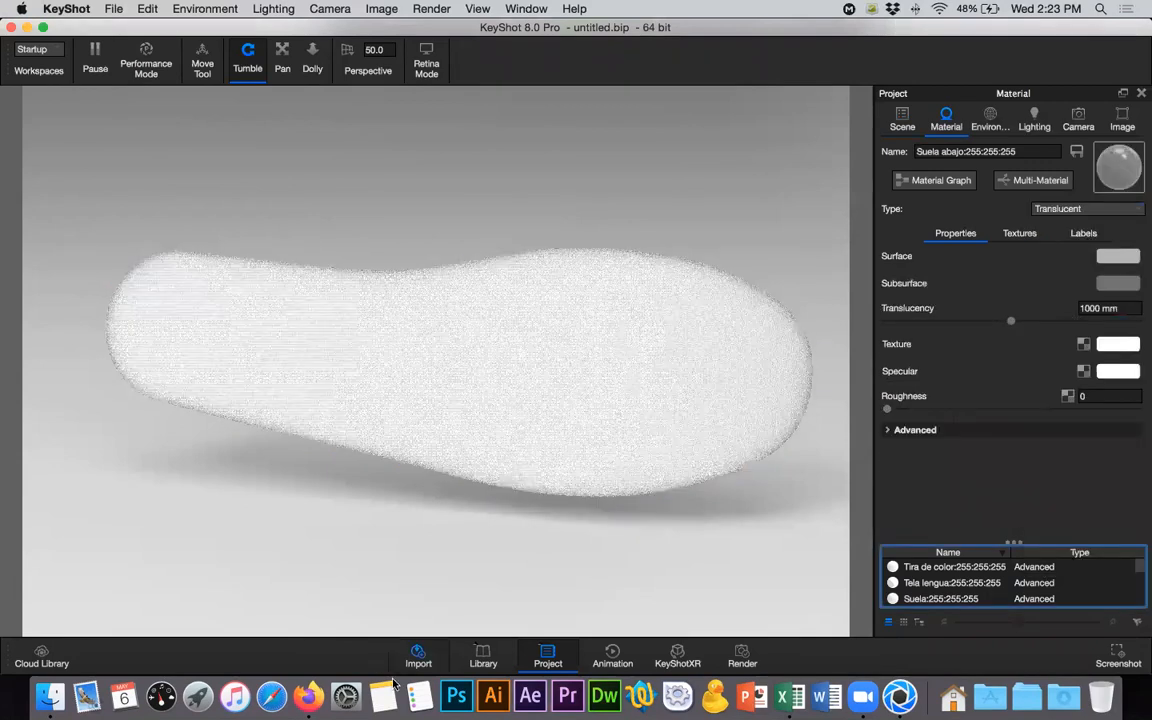
# - Switch to Firefox and search in a new tab for images of "translucent material keyshot"
pyautogui.click(308, 697)
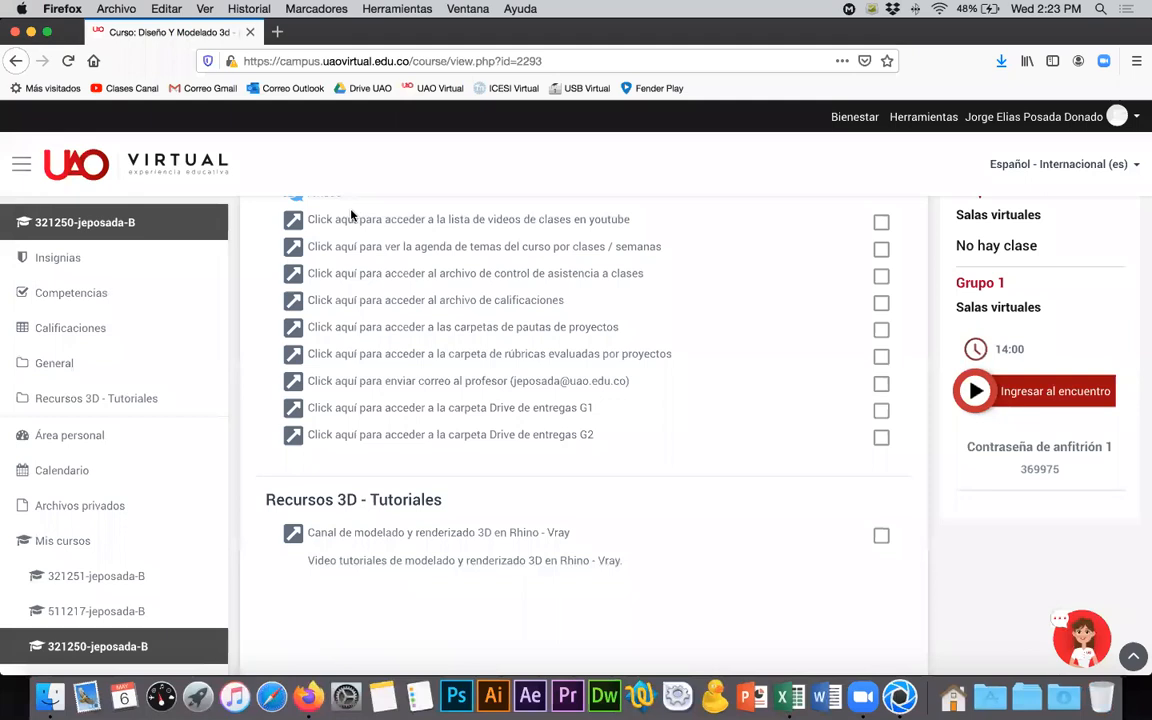
pyautogui.press('super+t')
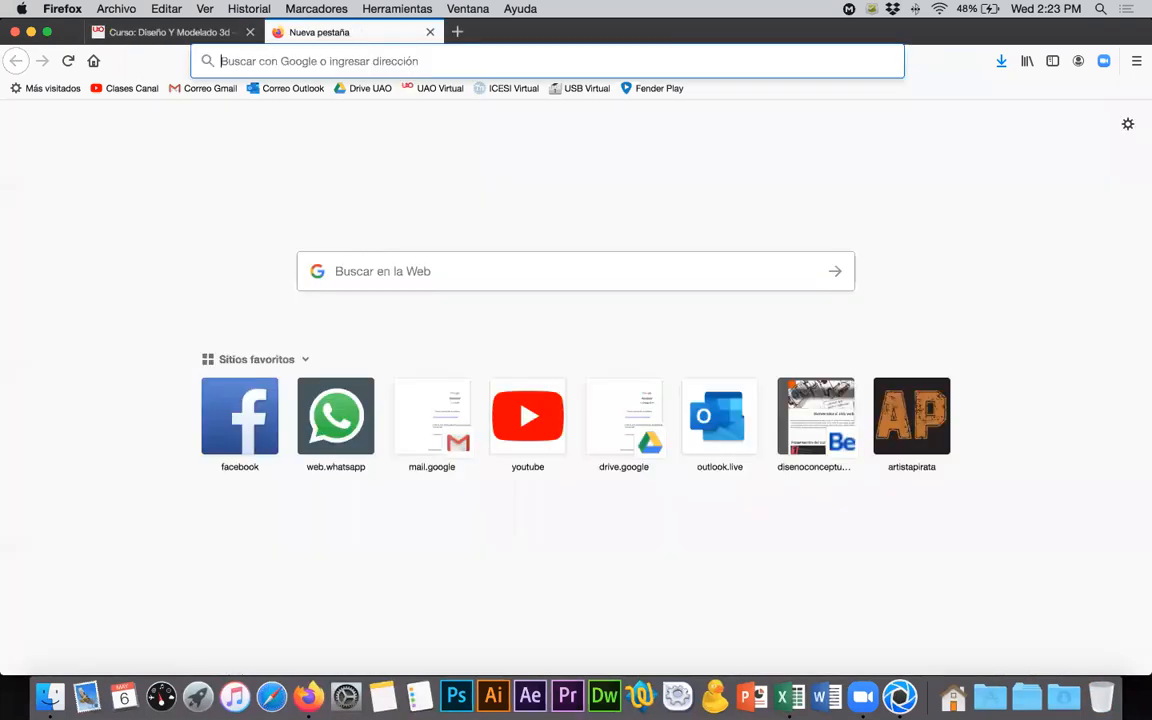
pyautogui.write('transl')
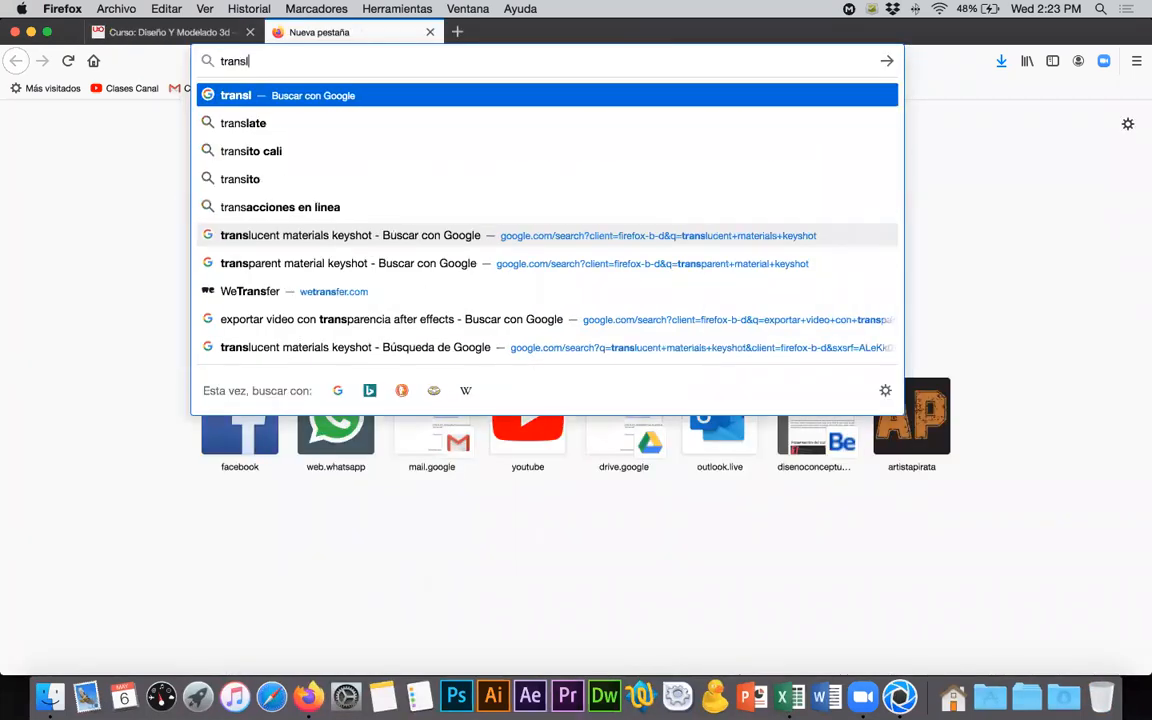
pyautogui.write('ucent material')
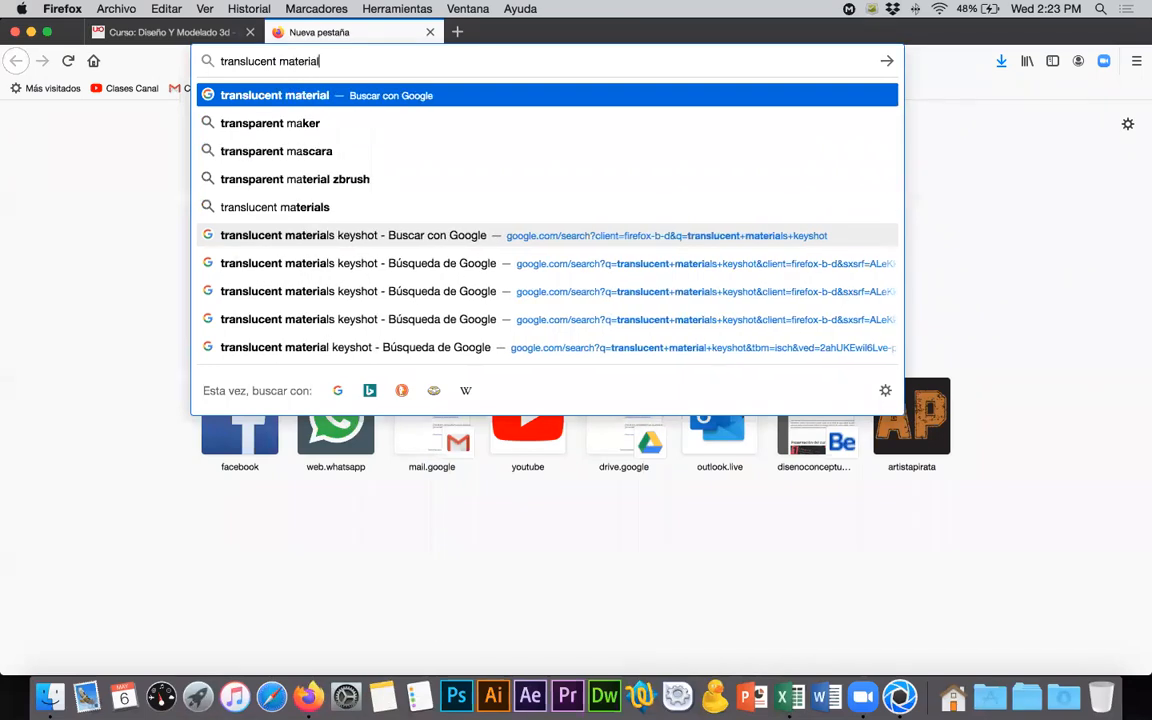
pyautogui.write(' keyshot')
pyautogui.press('Return')
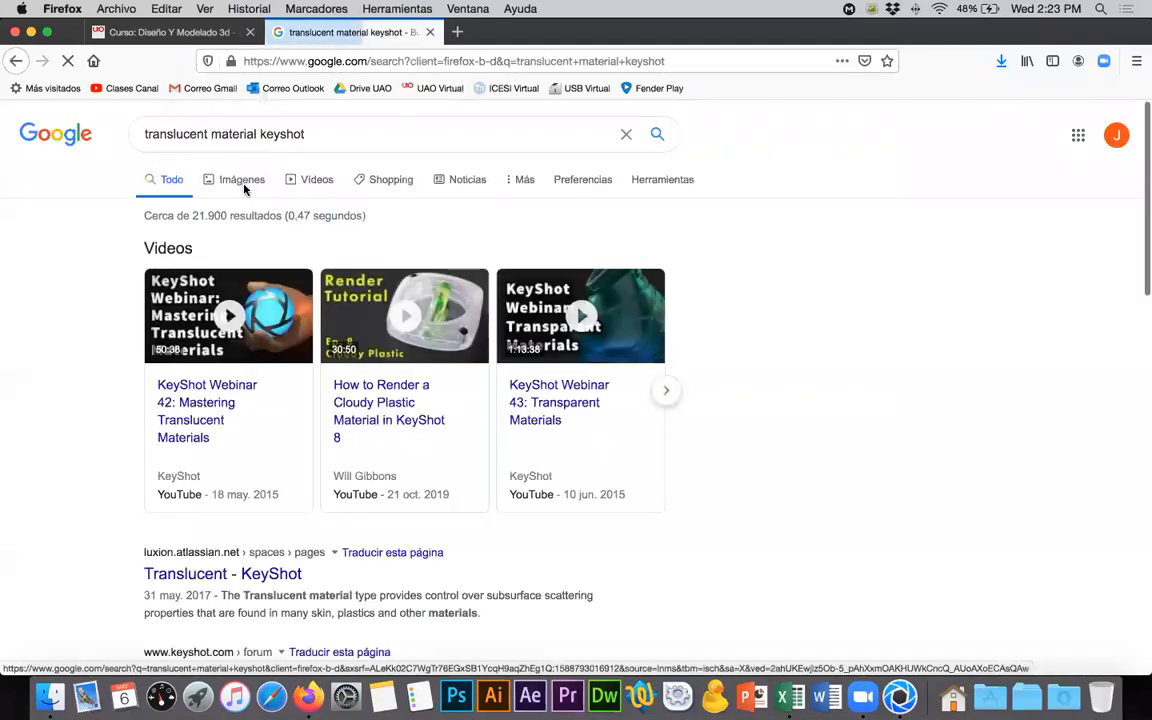
pyautogui.click(242, 184)
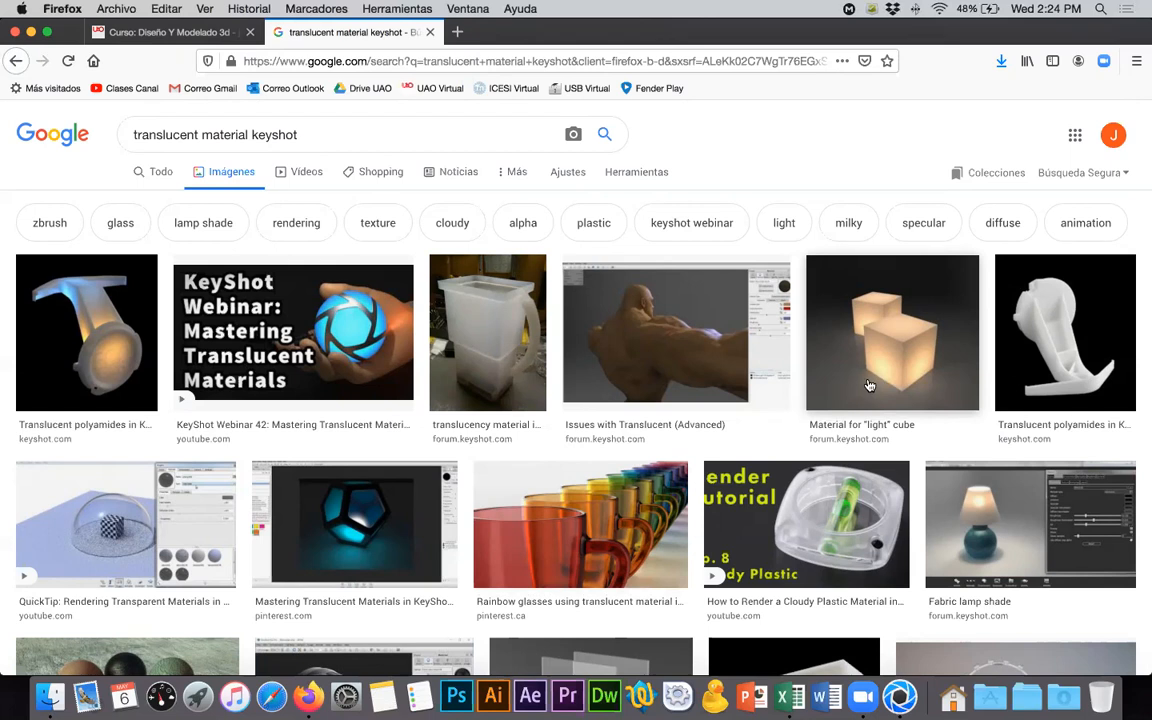
# - Browse the translucent material image results and examine the glowing toy figure in the Pinterest picture as an example of translucency
pyautogui.scroll(-5, 872, 387)
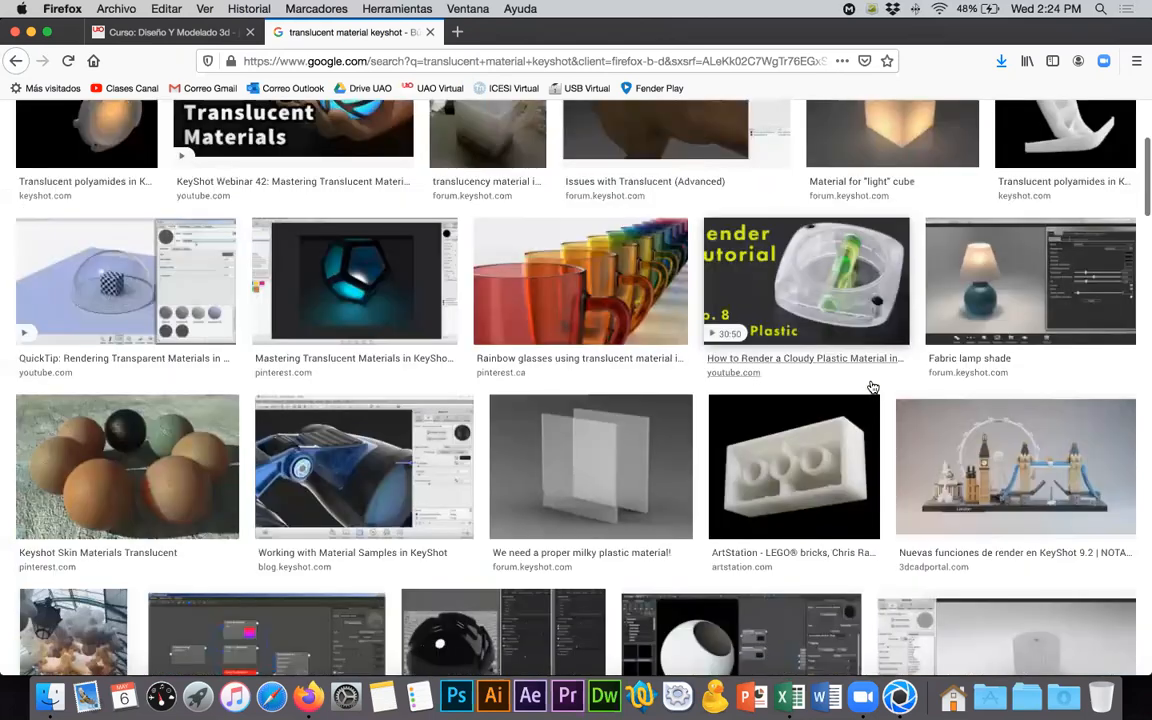
pyautogui.scroll(3, 872, 387)
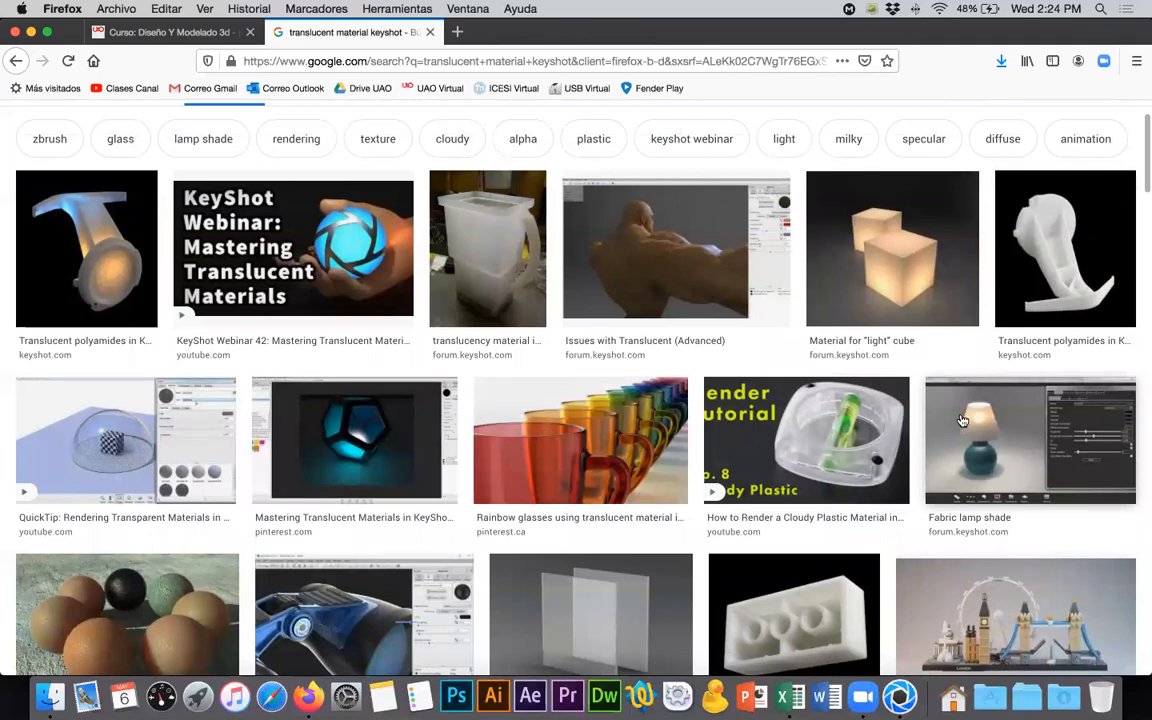
pyautogui.scroll(-3, 961, 420)
pyautogui.scroll(-4, 838, 451)
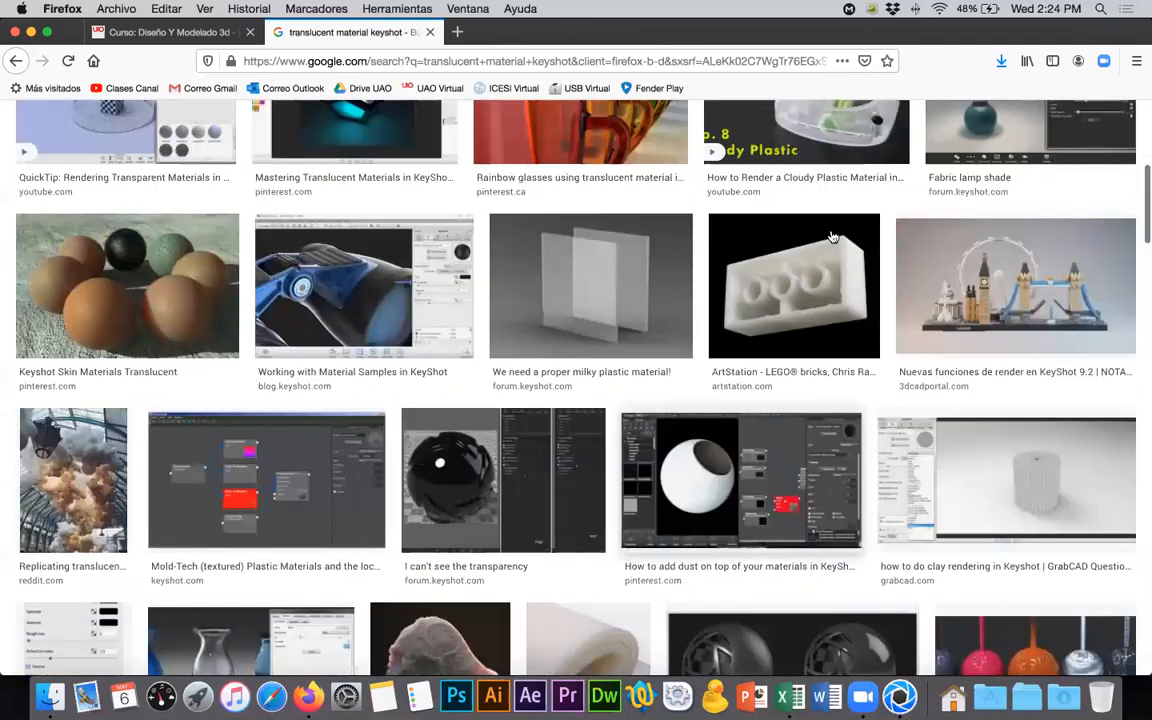
pyautogui.scroll(-1, 831, 237)
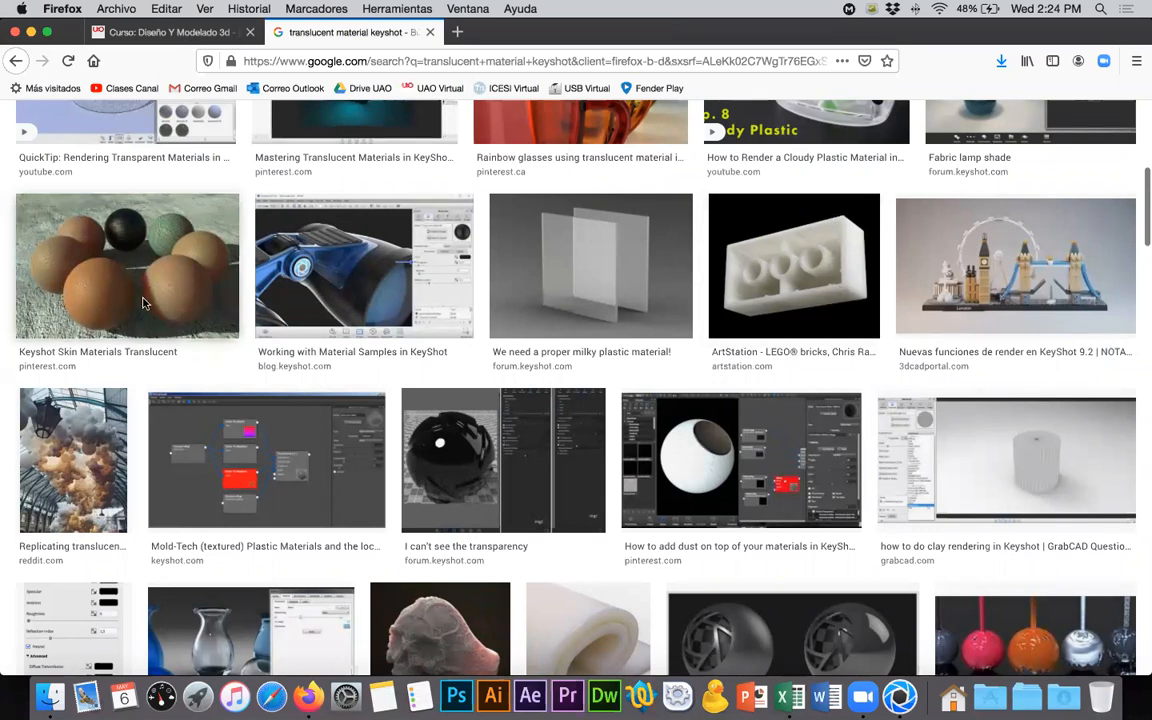
pyautogui.scroll(-5, 143, 303)
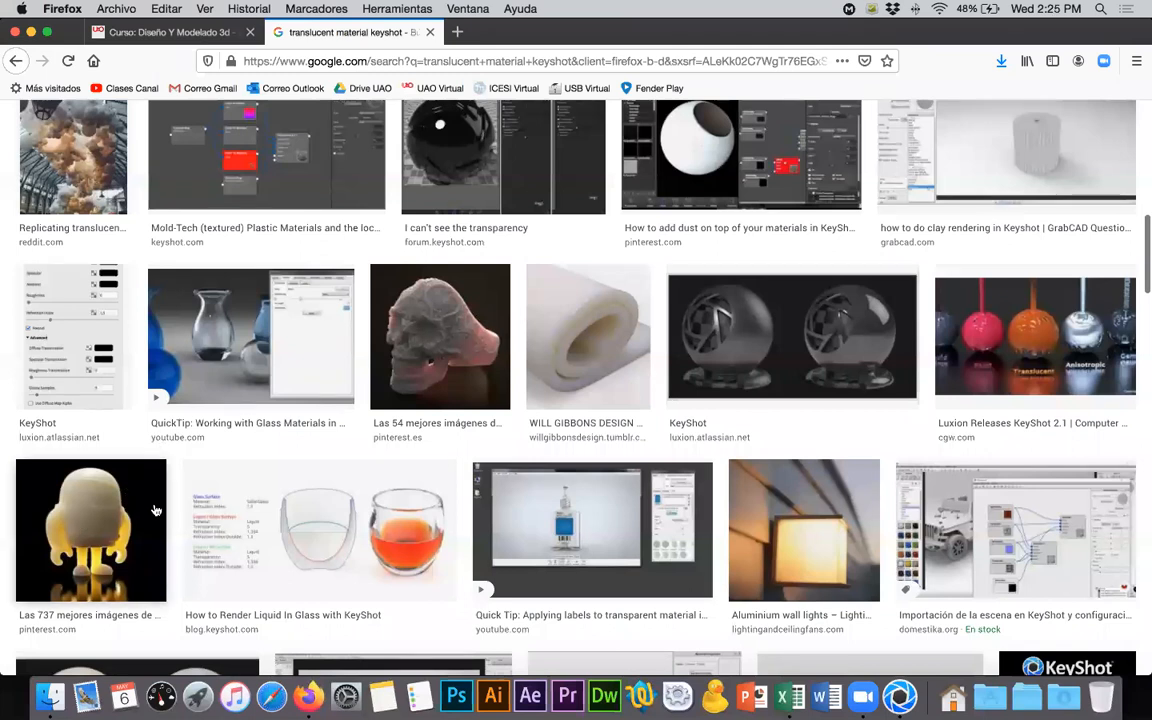
pyautogui.click(155, 510)
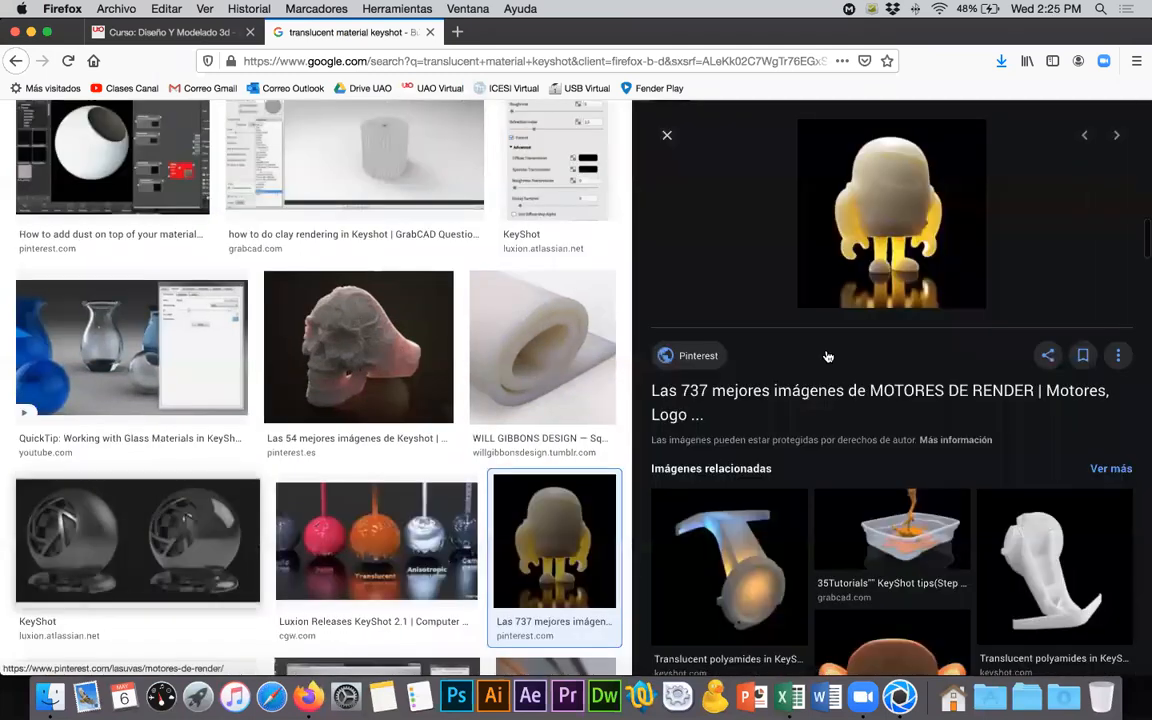
pyautogui.scroll(-2, 840, 360)
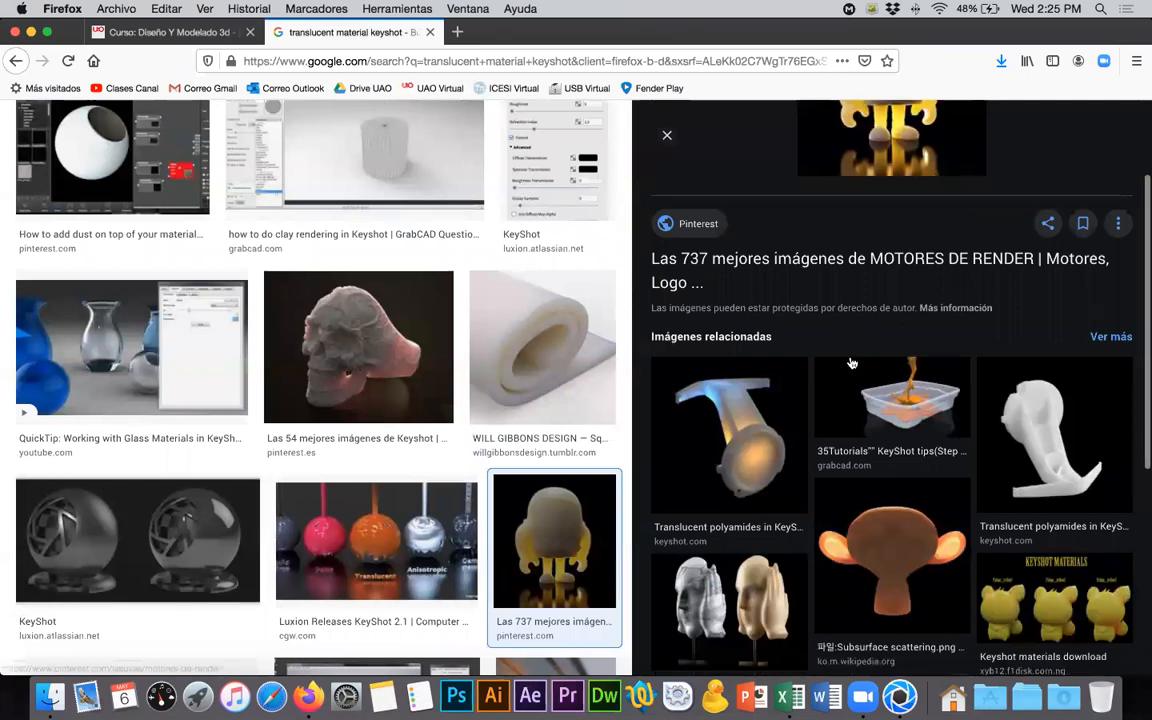
pyautogui.scroll(2, 851, 363)
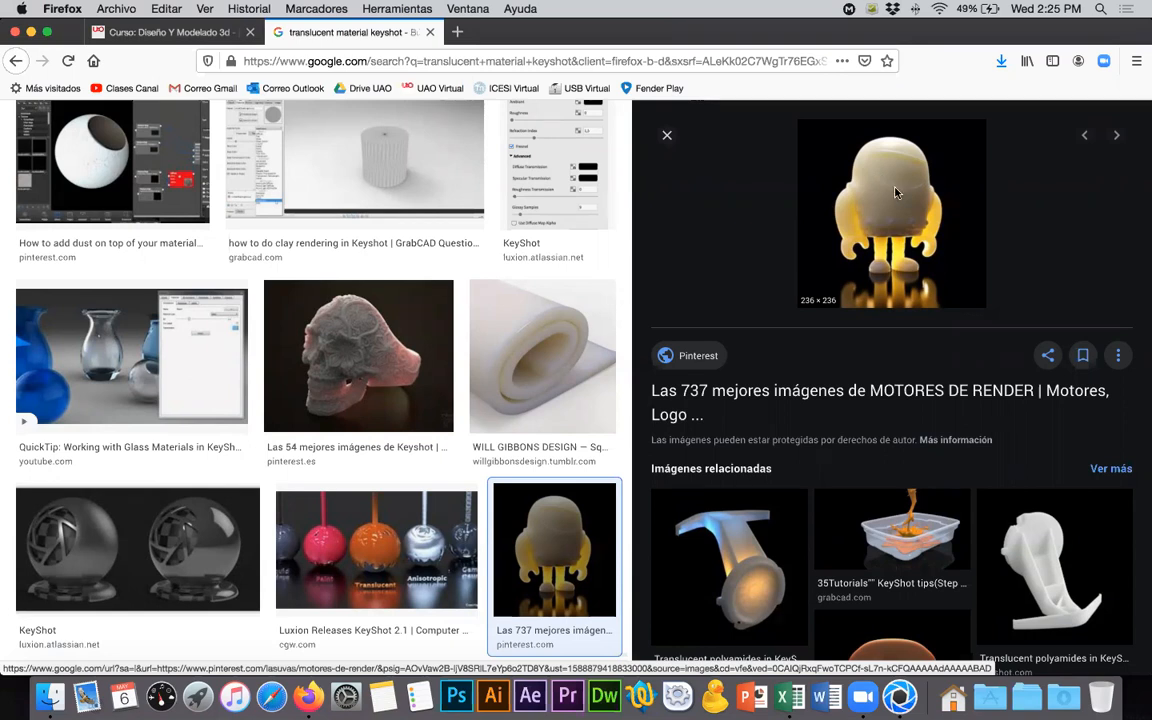
# - Search the web for "vans sole" and show the image results
pyautogui.press('super+Tab')
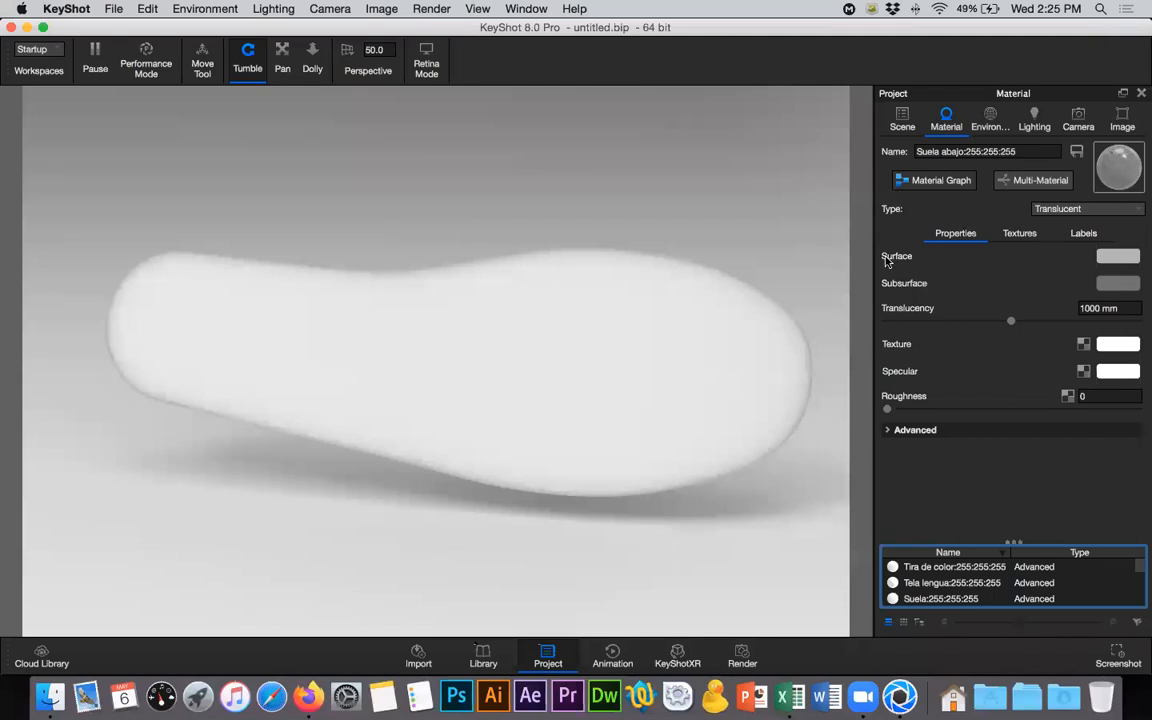
pyautogui.press('super+Tab')
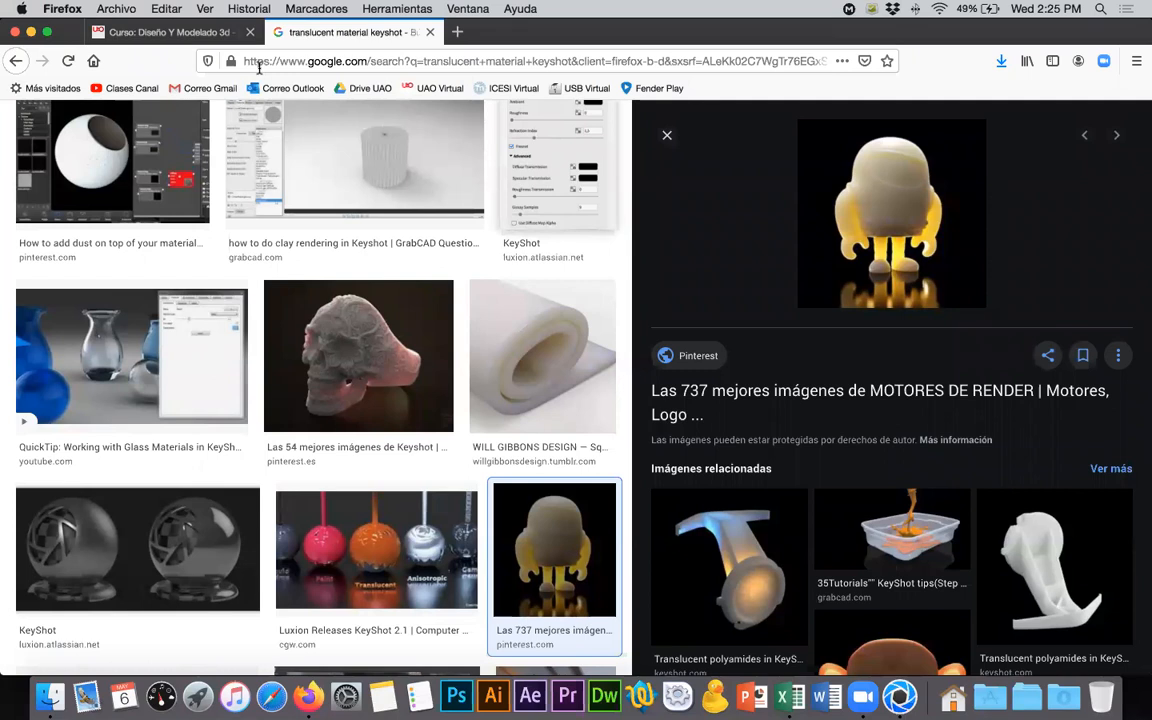
pyautogui.click(293, 63)
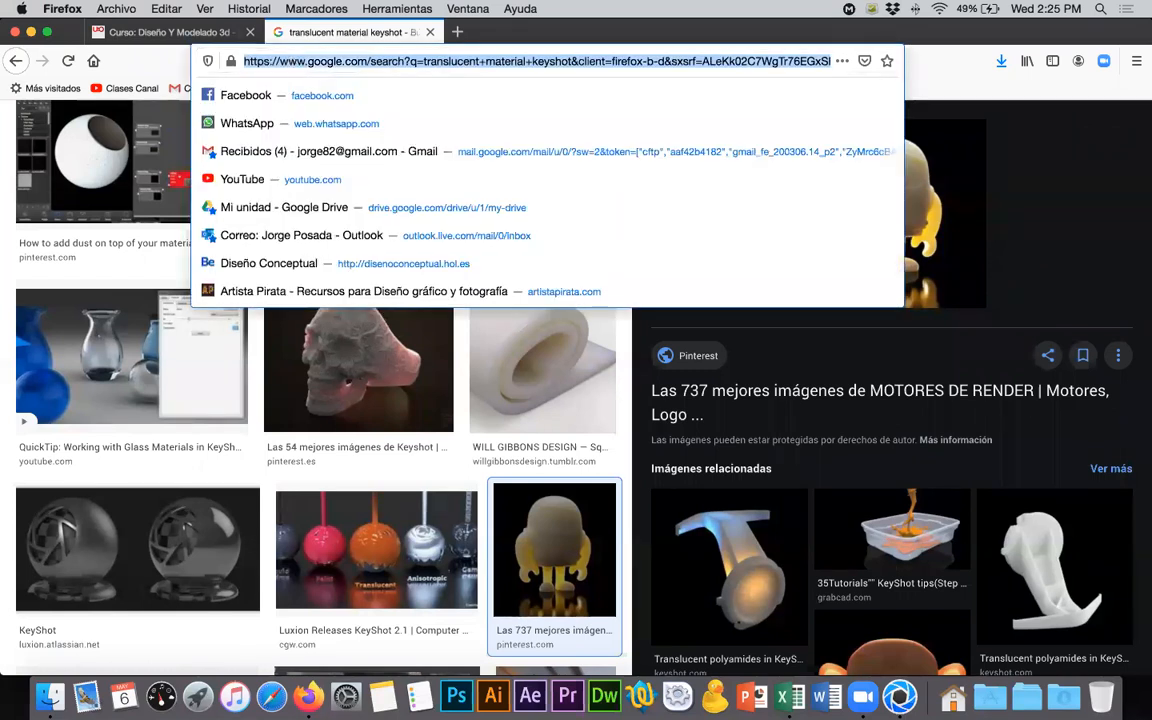
pyautogui.write('vans sole')
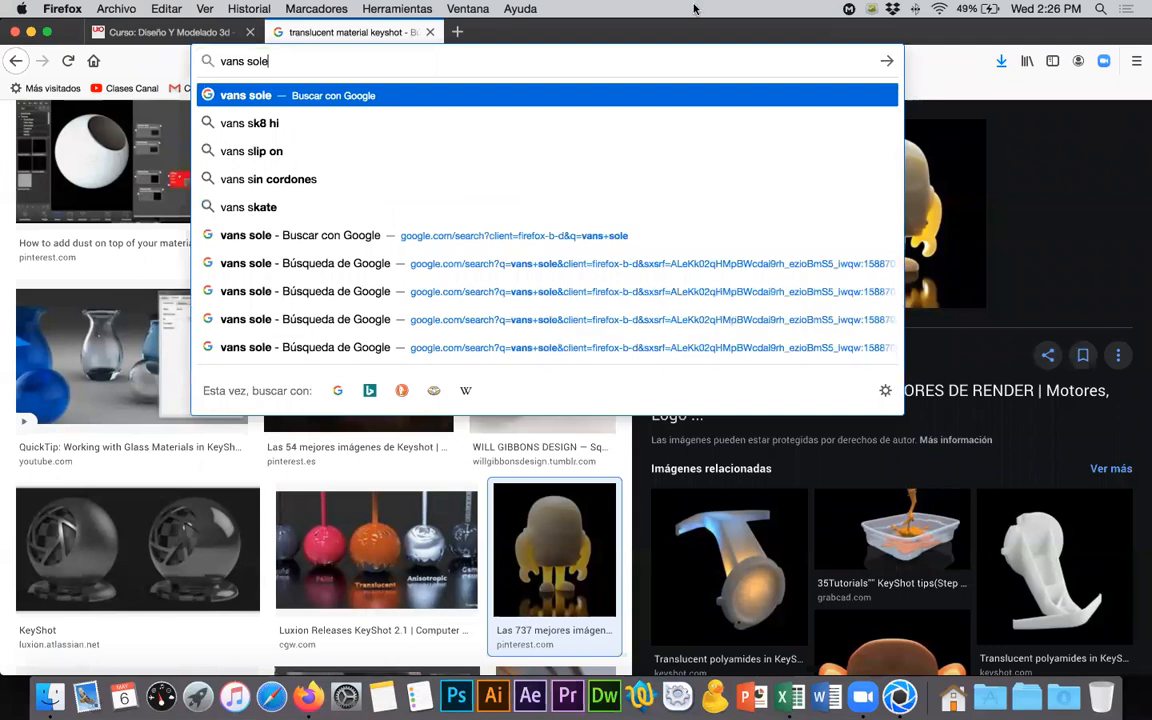
pyautogui.press('Return')
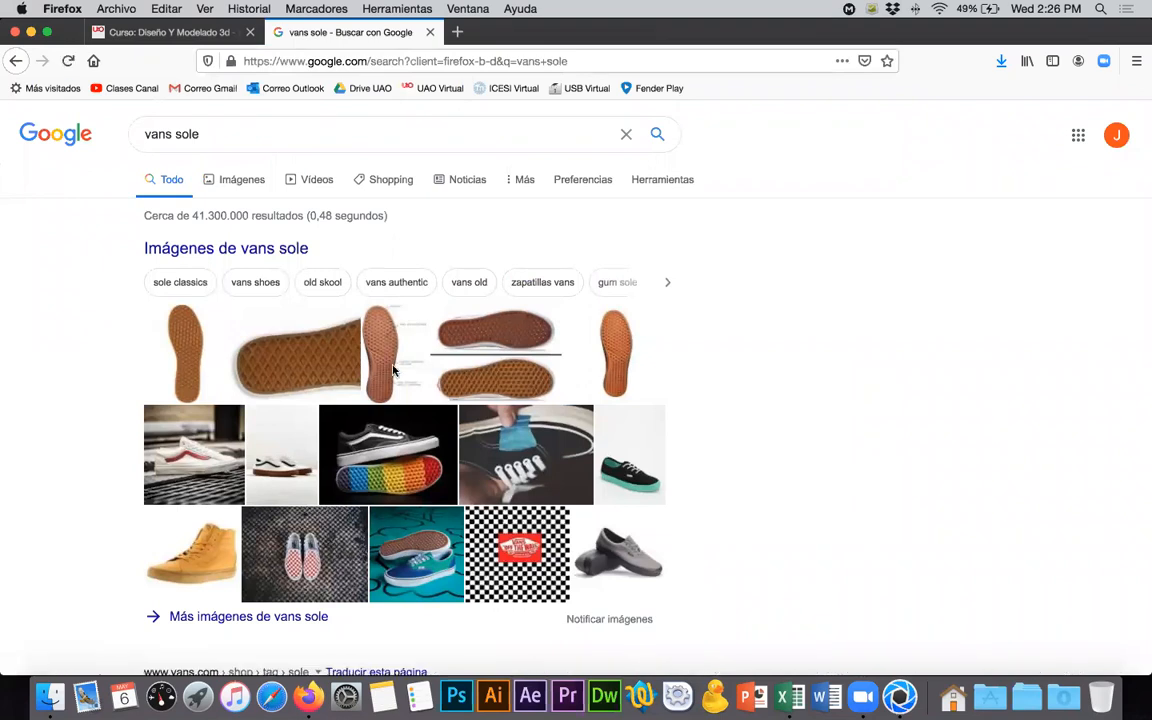
pyautogui.click(429, 383)
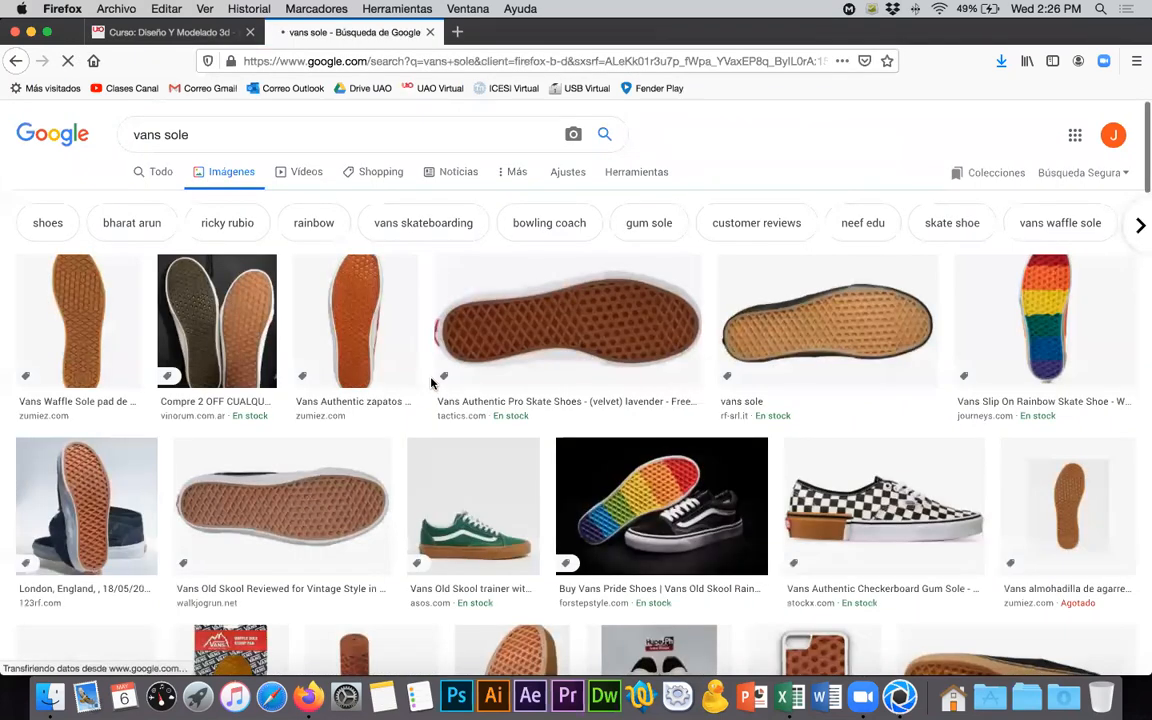
# - Enlarge the rf-srl.it and entreflores.com sole photos and examine their rubber color as reference for the surface color
pyautogui.click(767, 339)
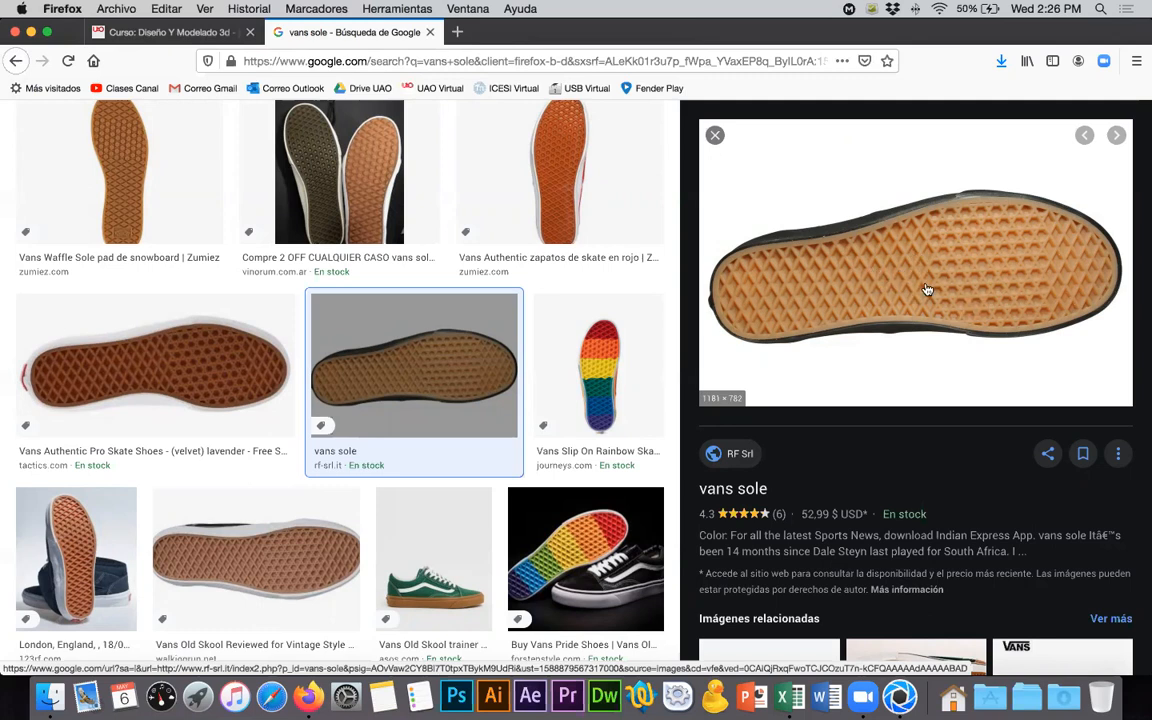
pyautogui.click(717, 137)
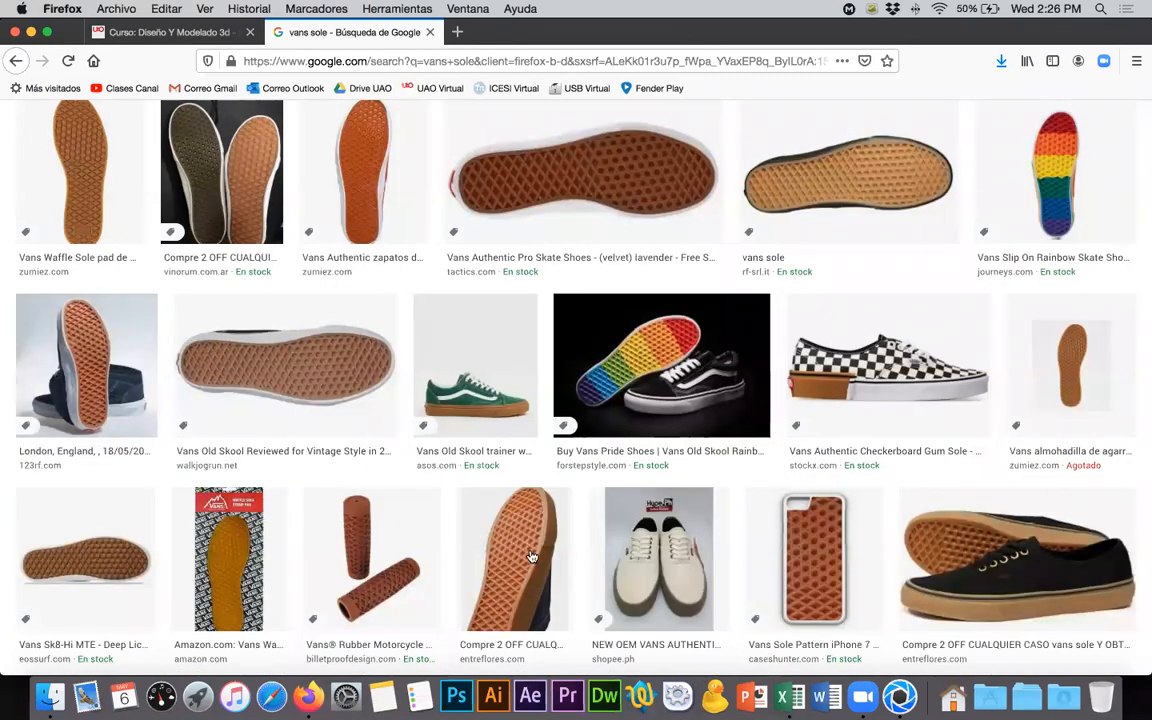
pyautogui.click(492, 496)
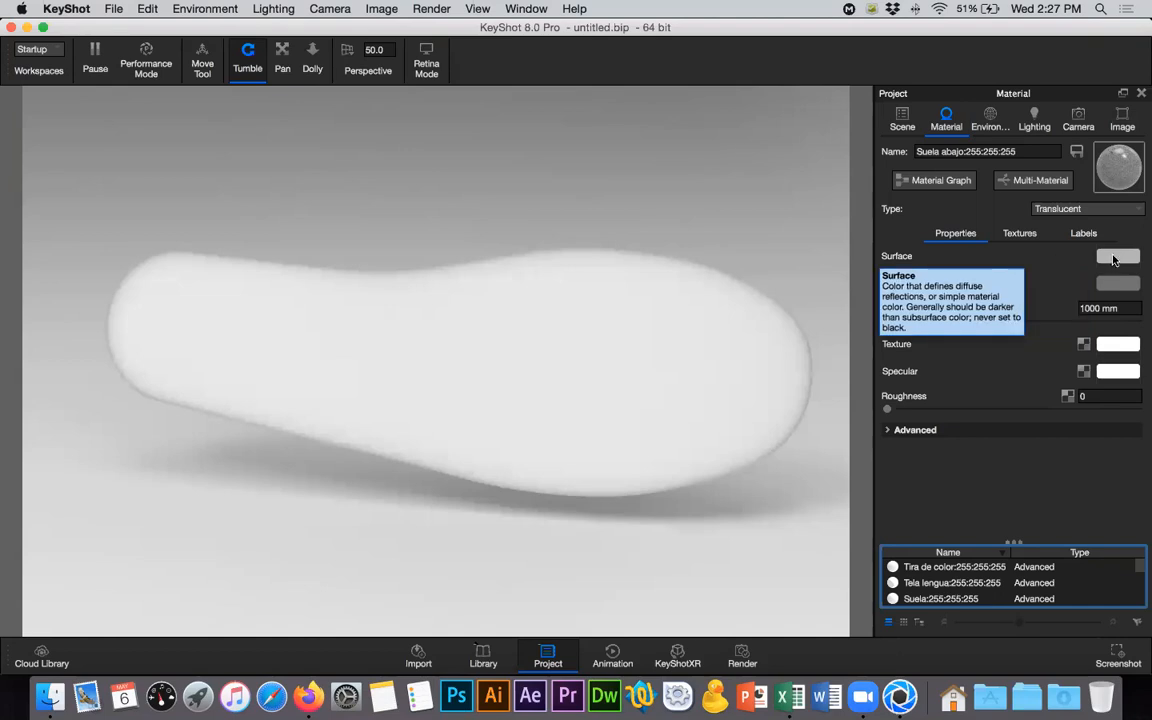
pyautogui.press('super+Tab')
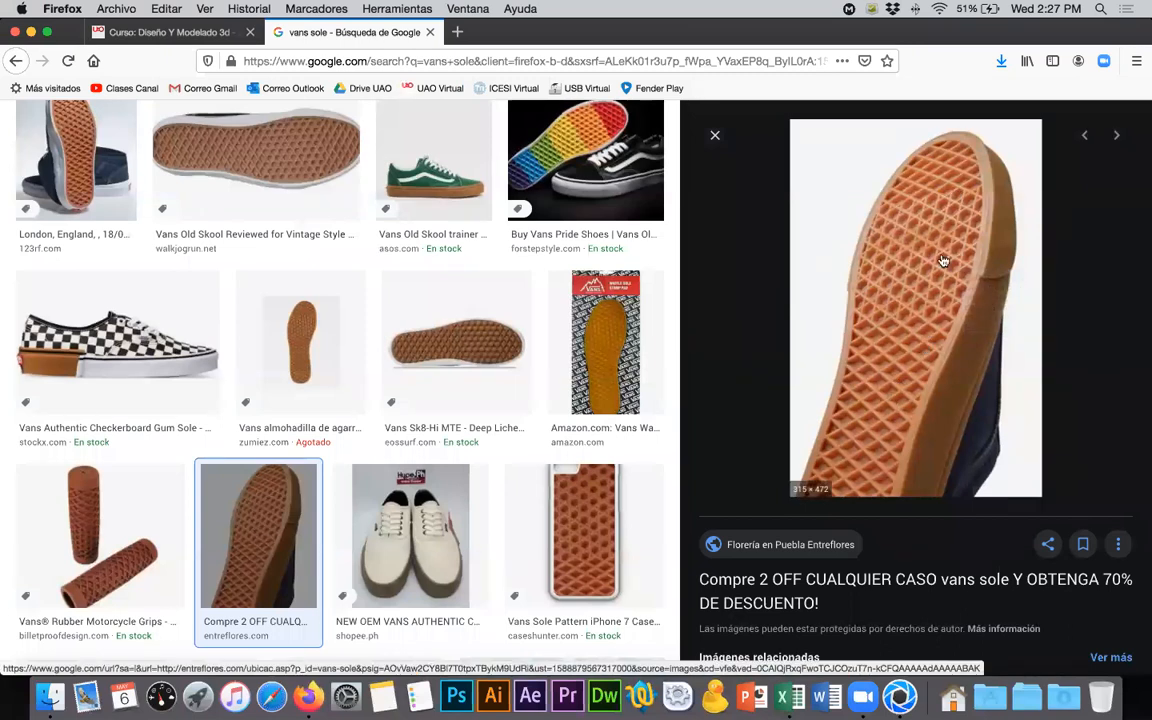
# - Switch back to KeyShot and set the sole material's Surface color to brown with RGB 128, 71, 0
pyautogui.press('super+Tab')
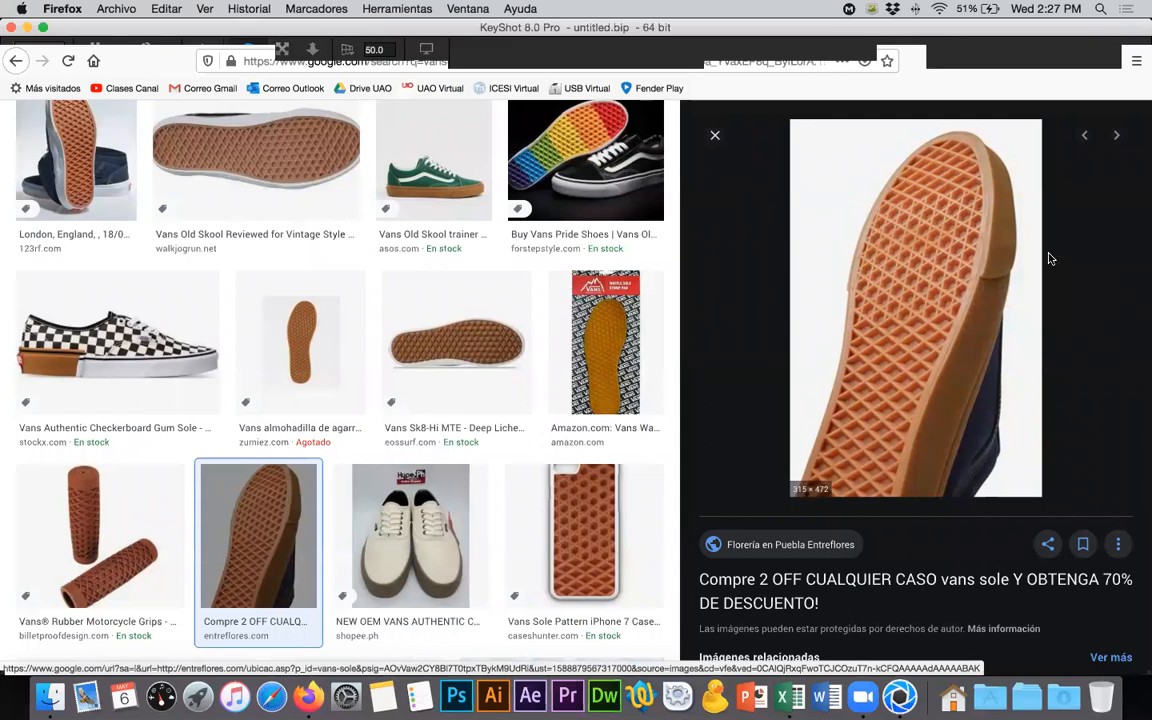
pyautogui.click(1120, 258)
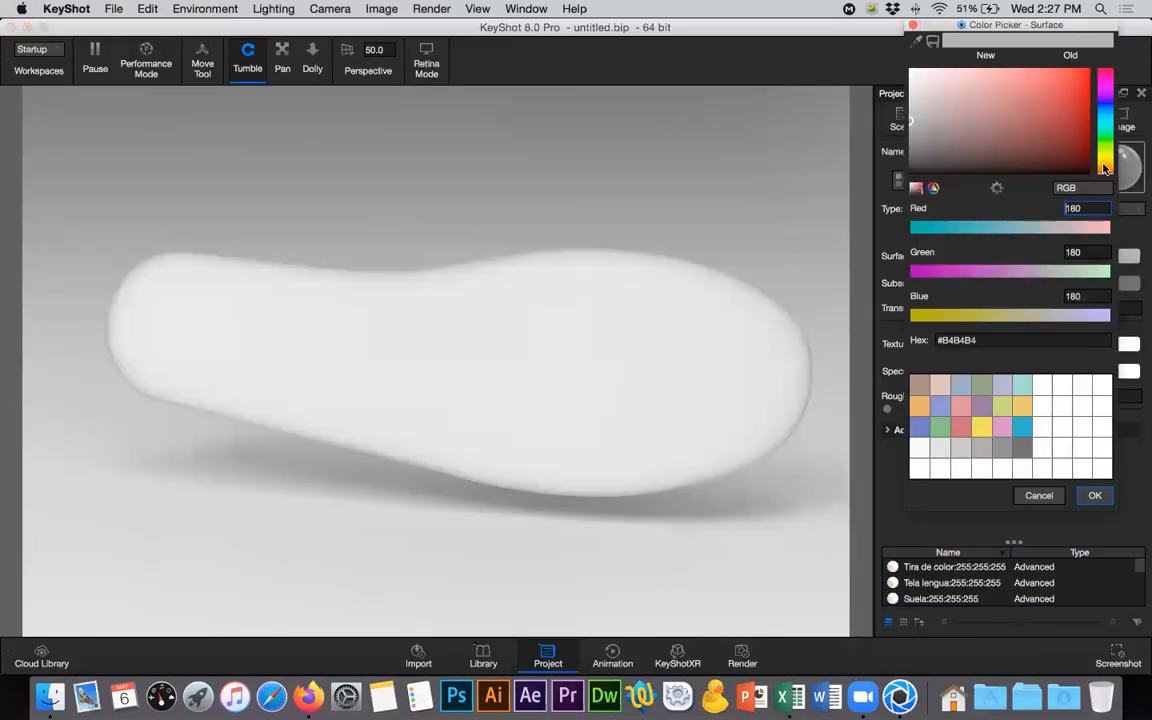
pyautogui.moveTo(1106, 166); pyautogui.dragTo(1112, 157)
pyautogui.click(1085, 152)
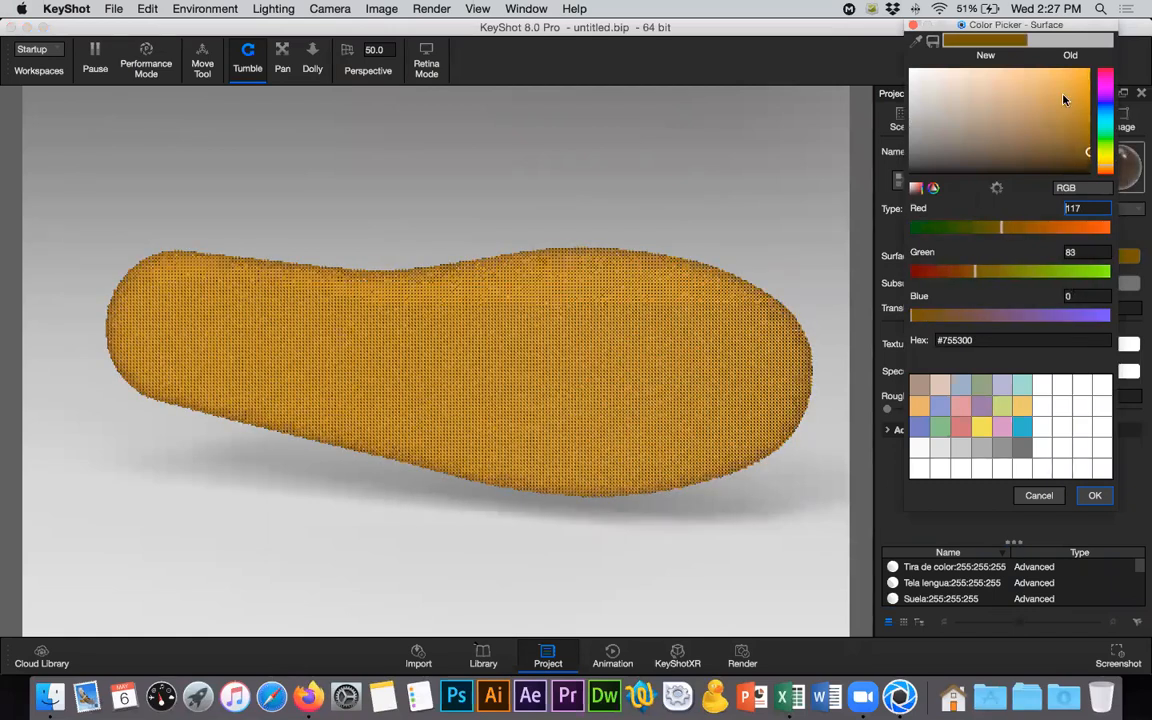
pyautogui.click(984, 40)
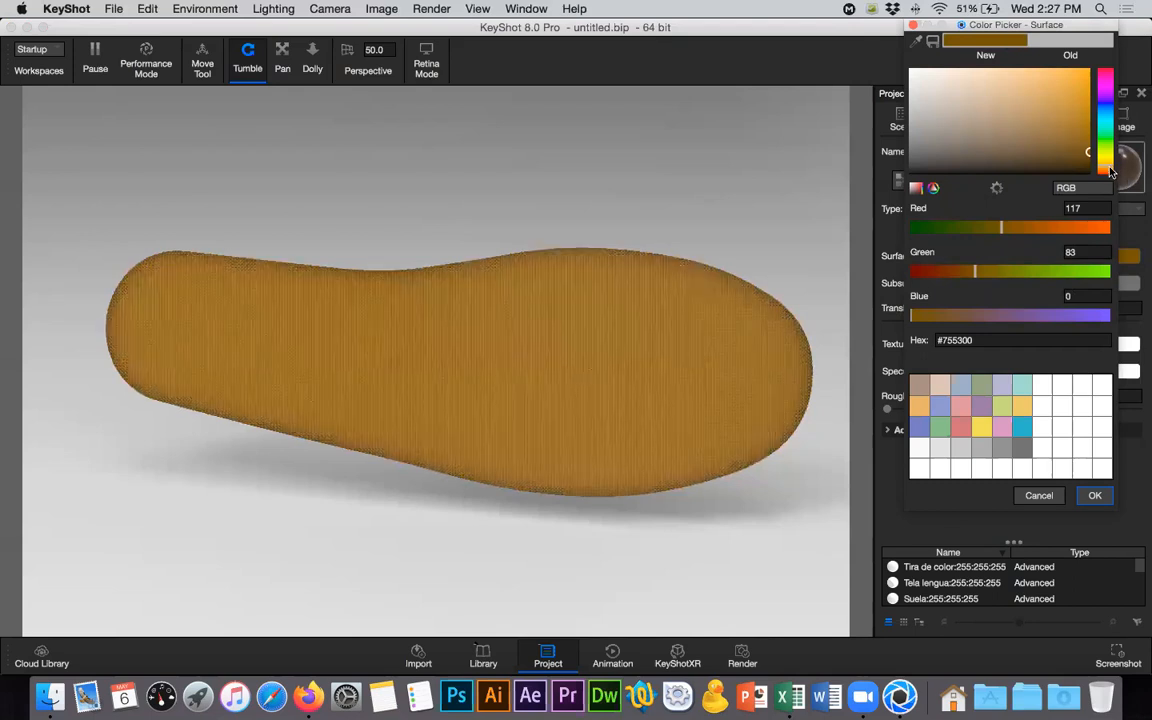
pyautogui.click(1110, 172)
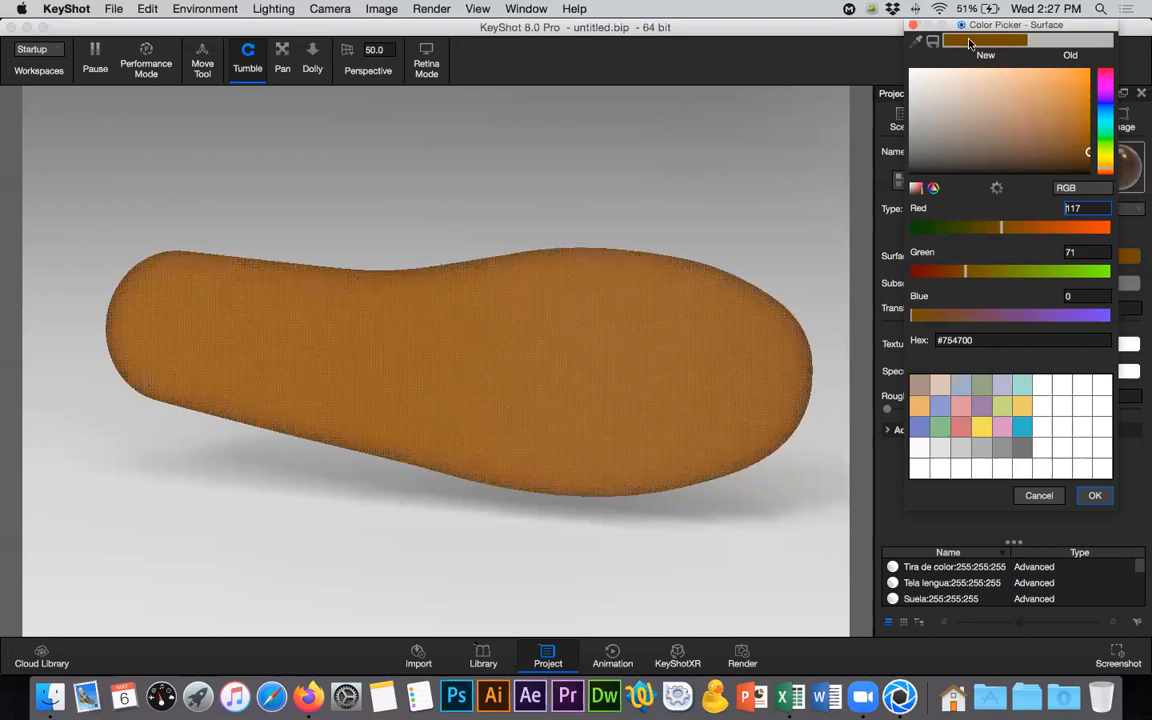
pyautogui.click(1009, 229)
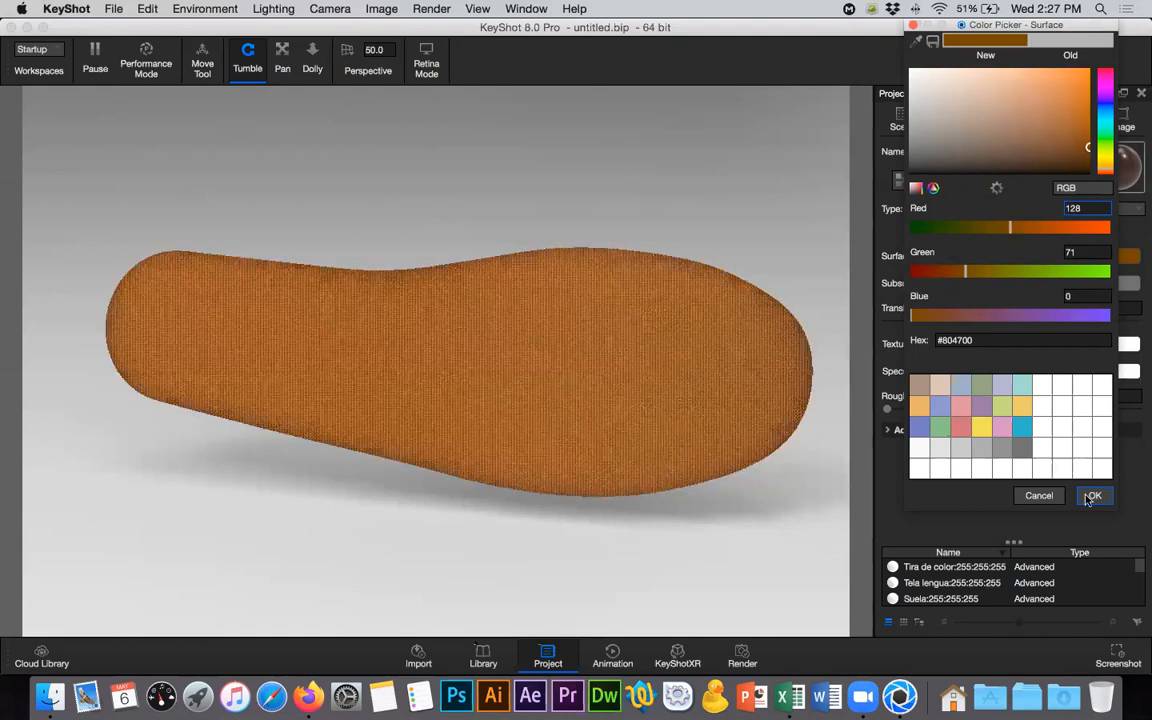
pyautogui.click(1091, 496)
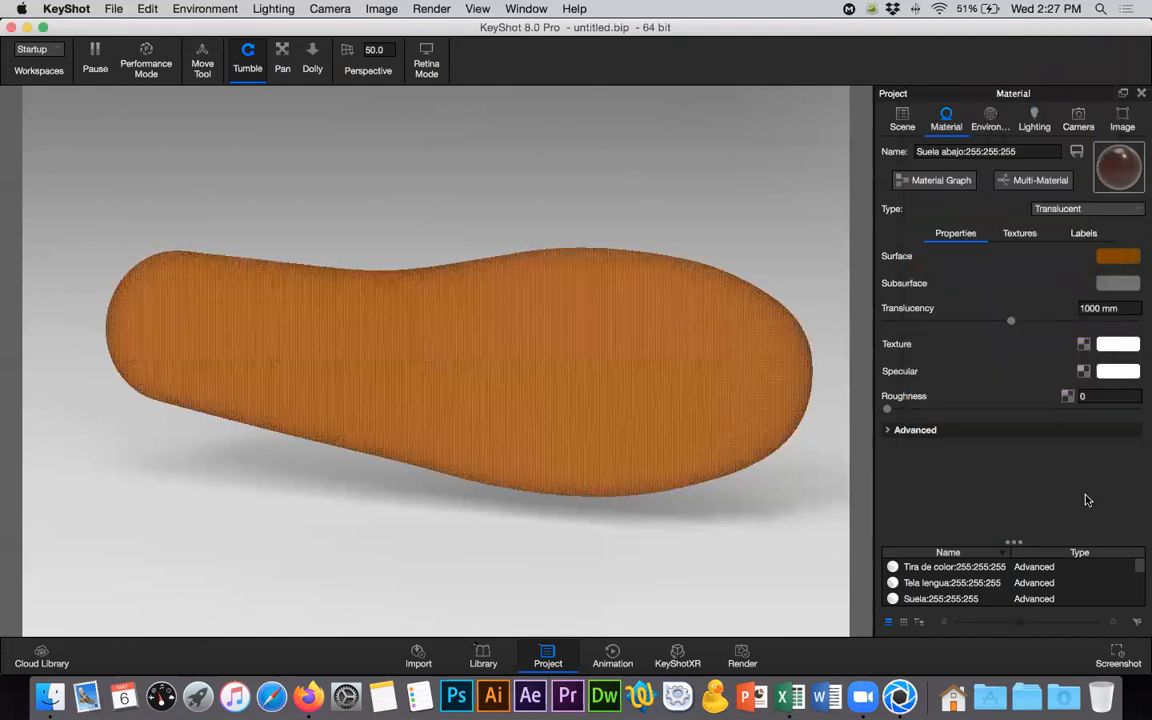
# - Open the sole material's Surface color for editing and check the available color models, keeping RGB
pyautogui.click(1118, 258)
pyautogui.click(1090, 208)
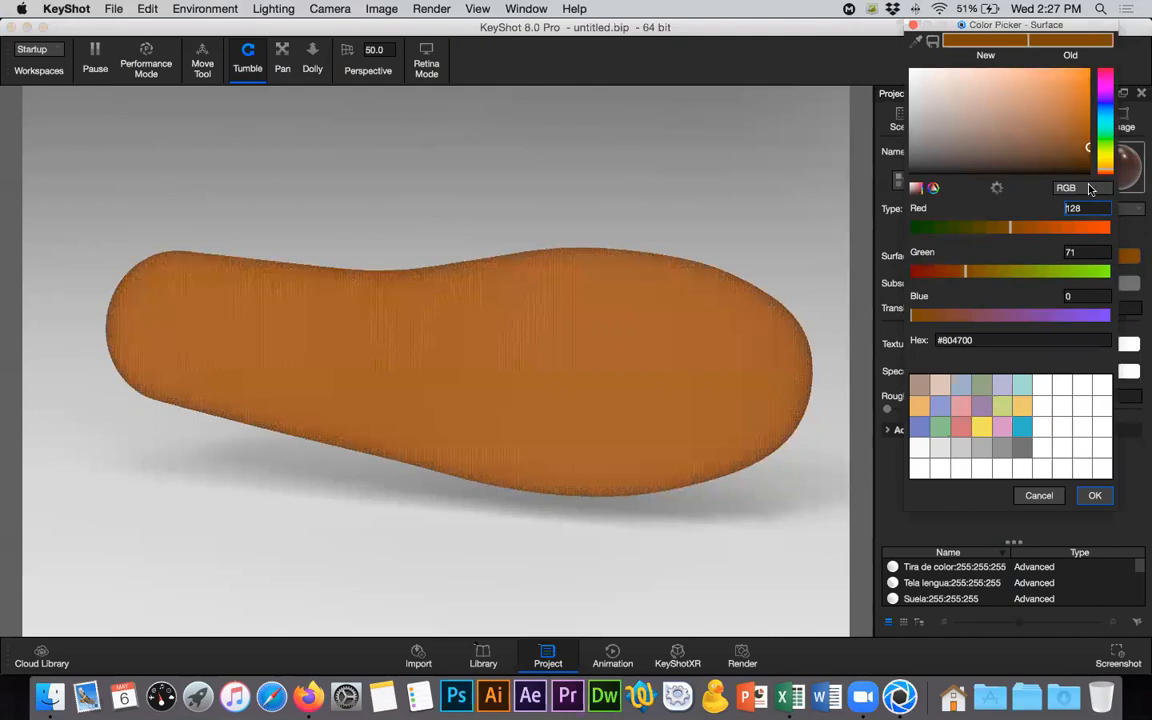
pyautogui.click(1090, 189)
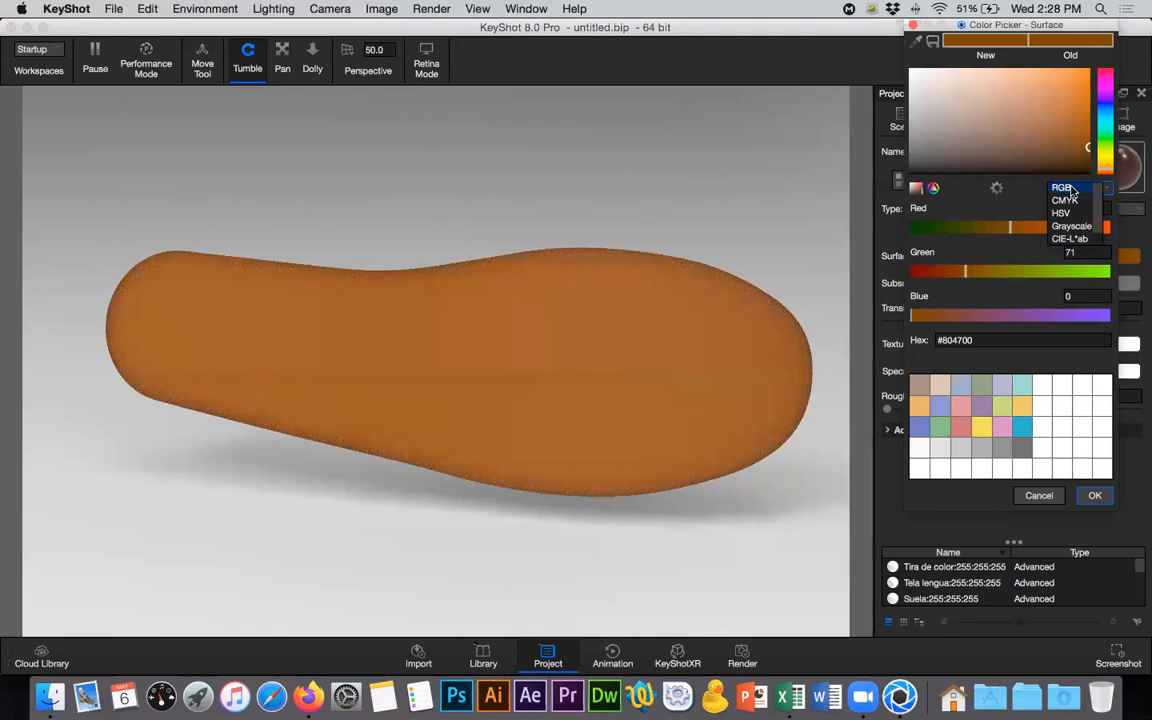
pyautogui.click(1035, 193)
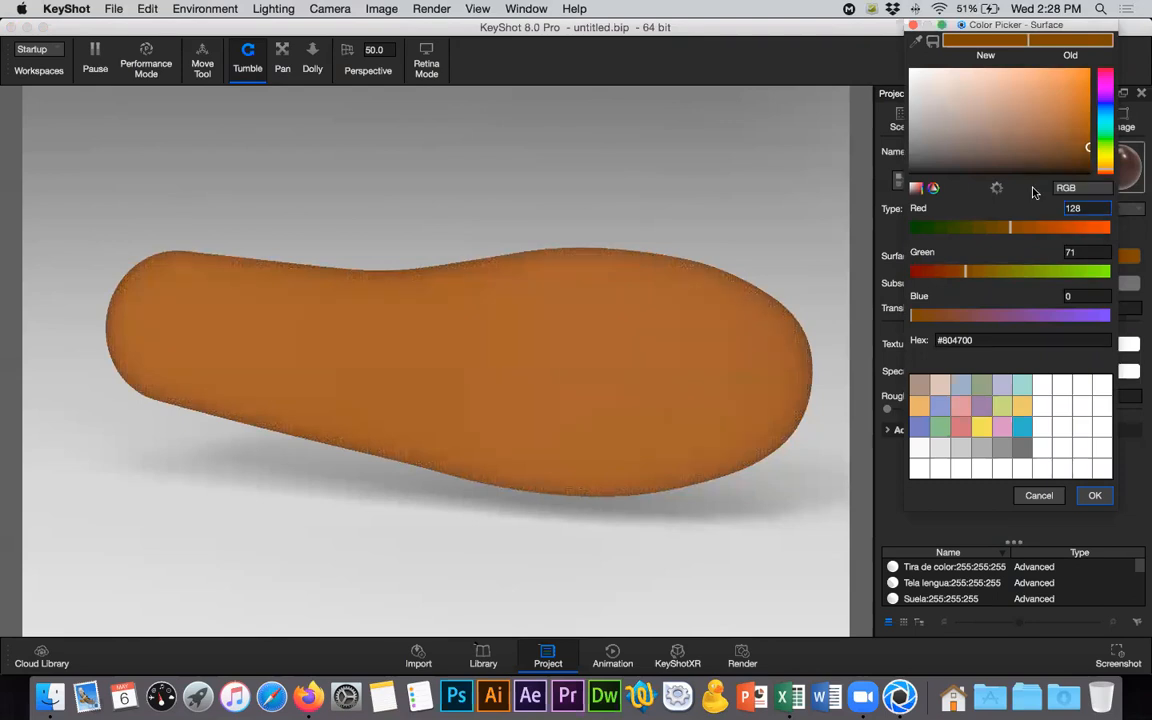
# - Switch to the Vans sole photo in Firefox and launch Digital Color Meter by searching the Mac for "color"
pyautogui.press('super+Tab')
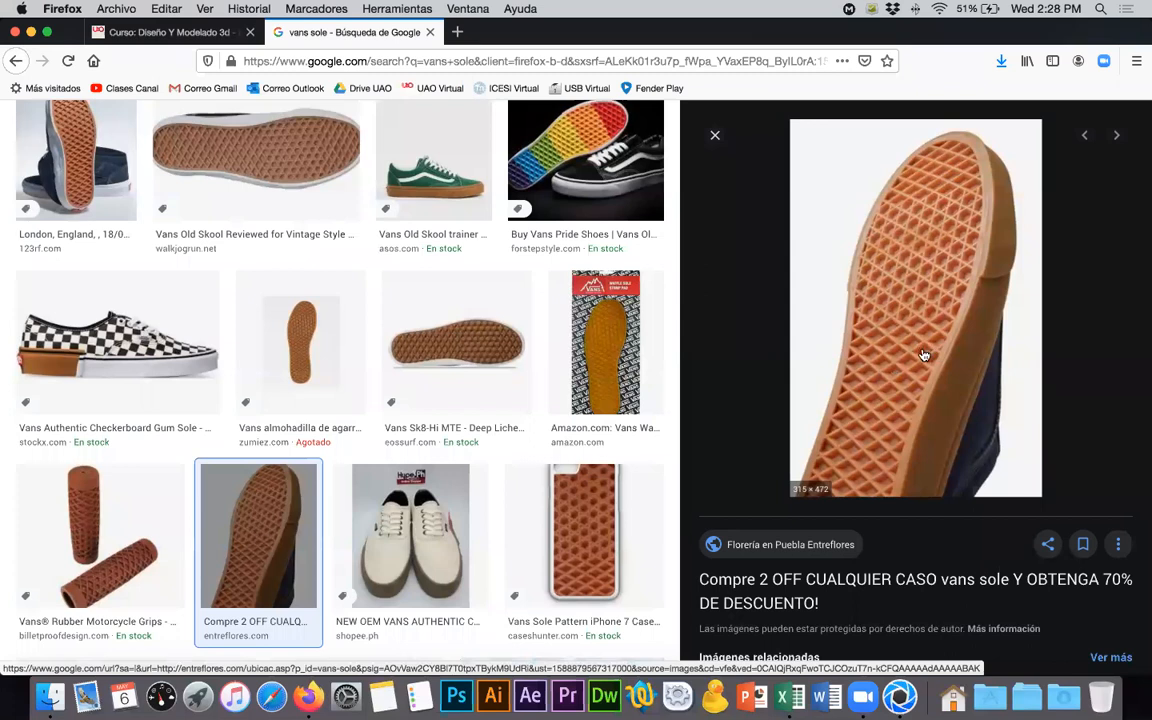
pyautogui.click(1101, 10)
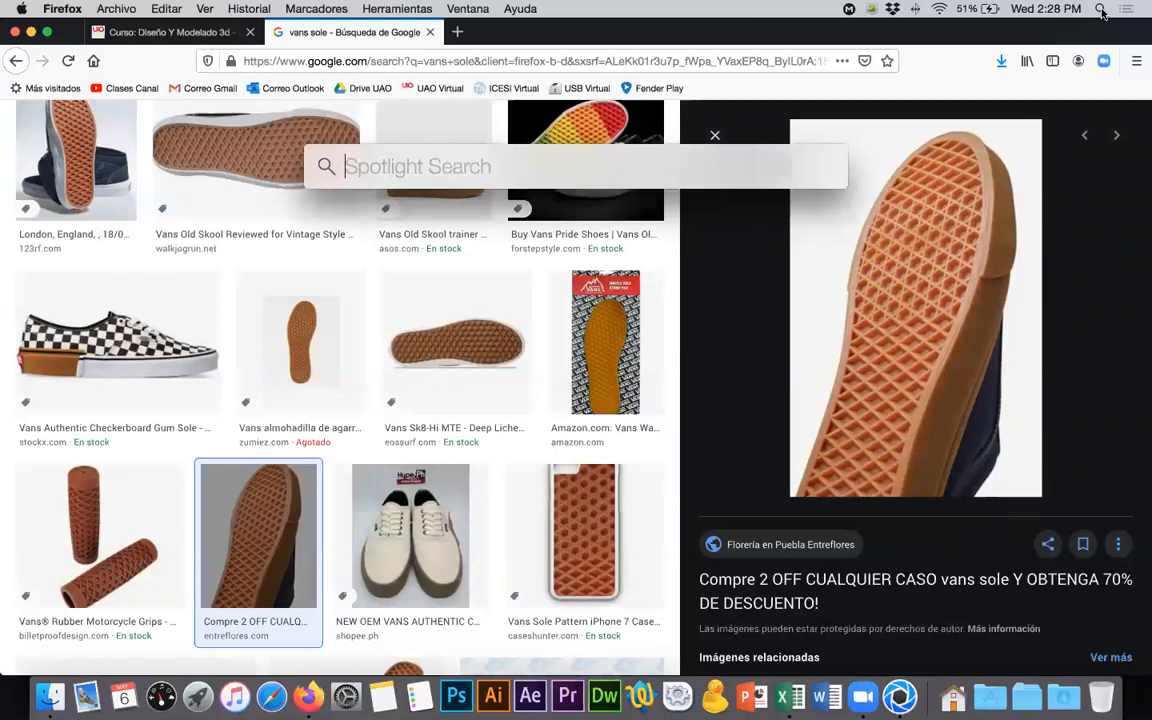
pyautogui.write('color')
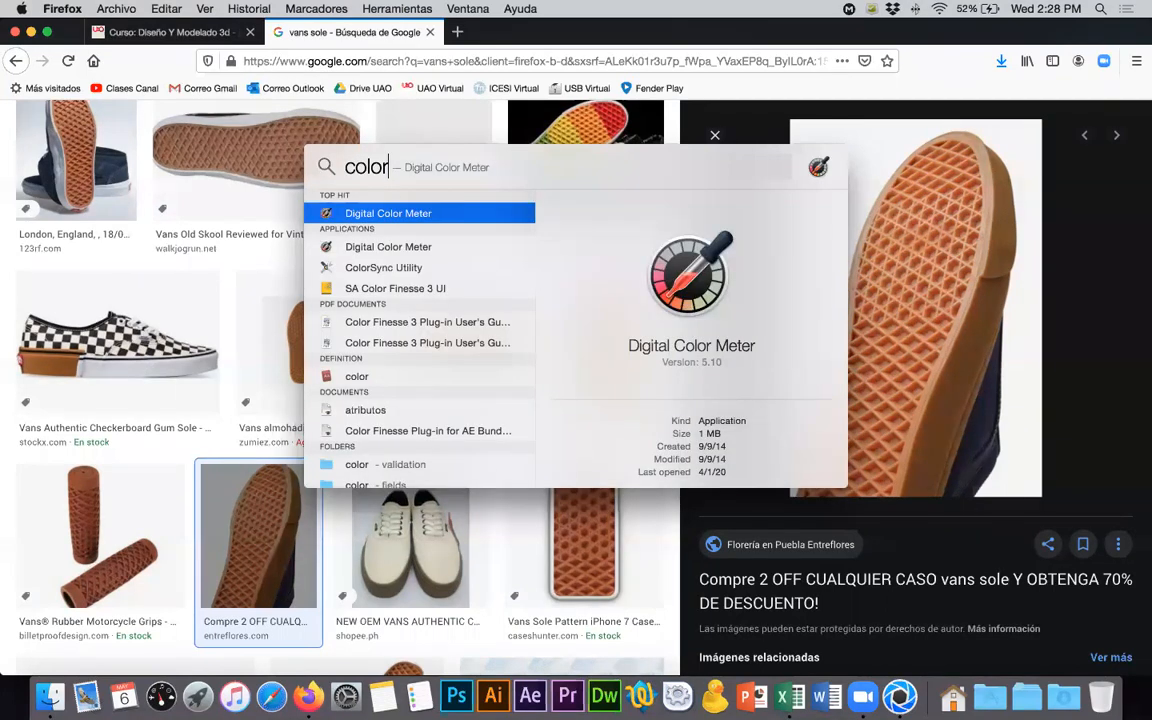
pyautogui.press('Return')
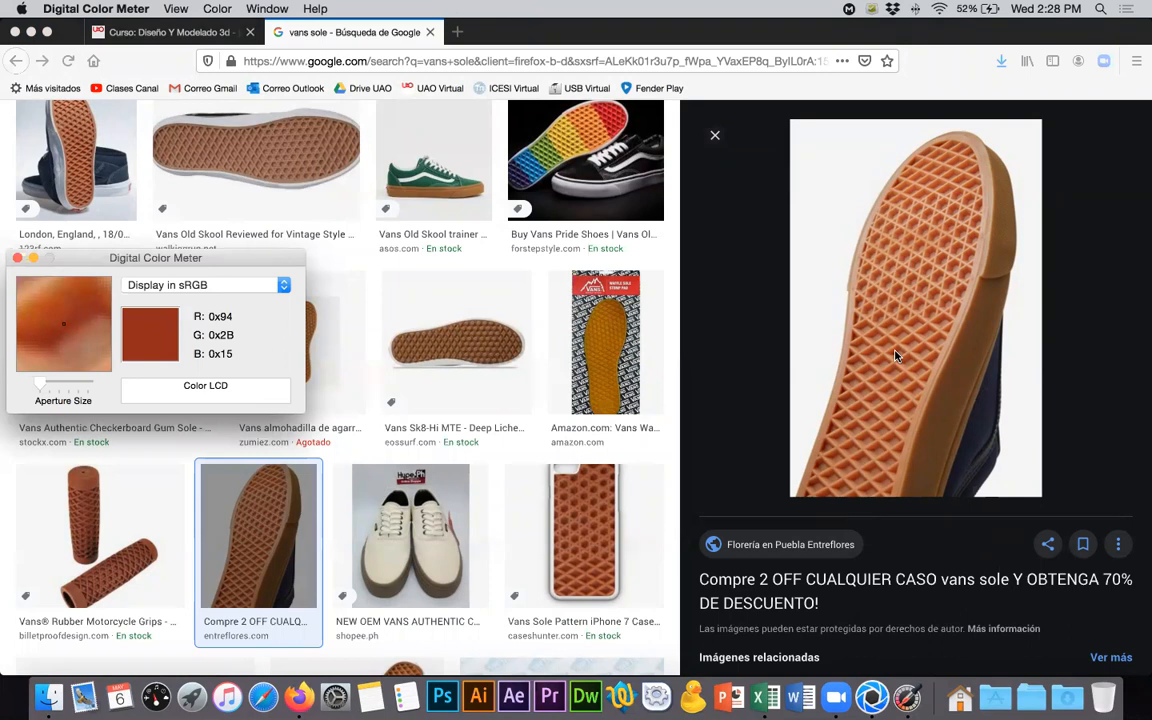
# - Choose hexadecimal as the format for the values displayed in Digital Color Meter
pyautogui.click(214, 8)
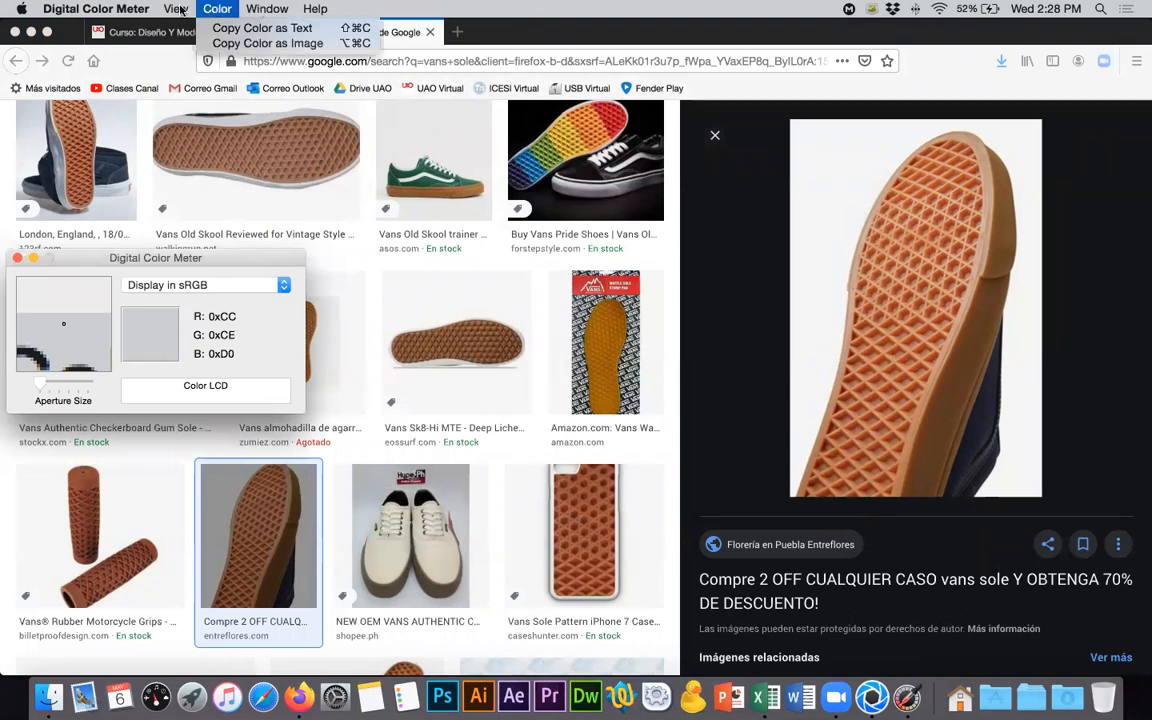
pyautogui.moveTo(178, 9)
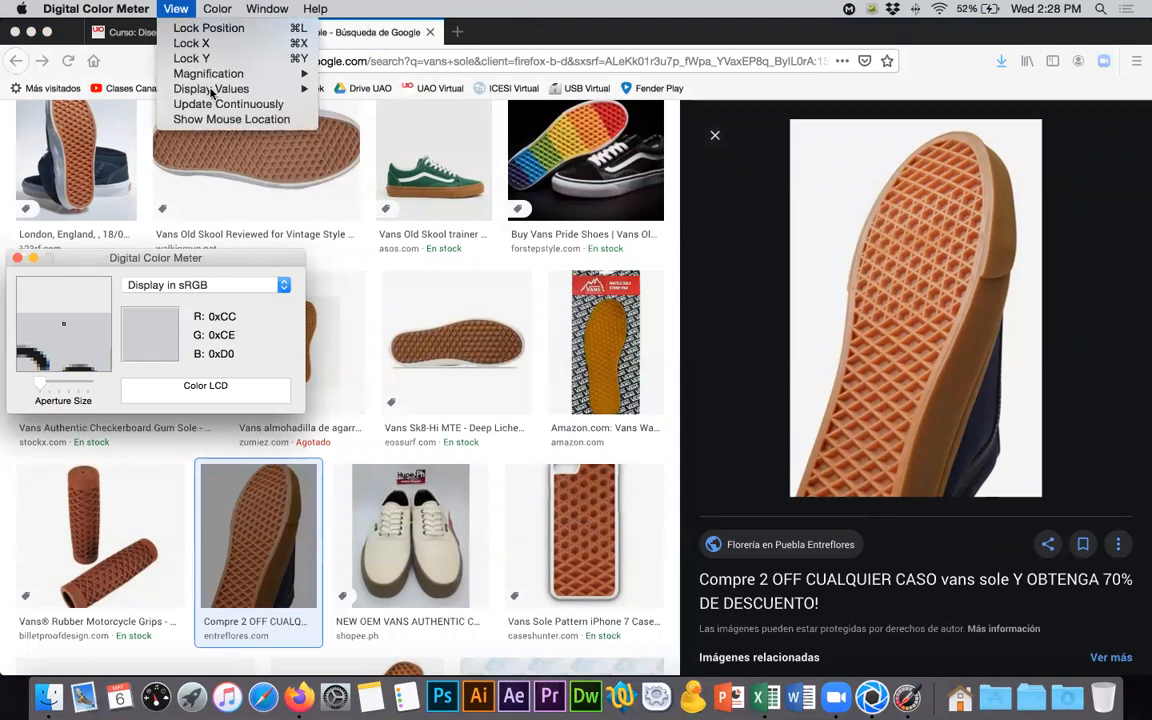
pyautogui.moveTo(212, 90)
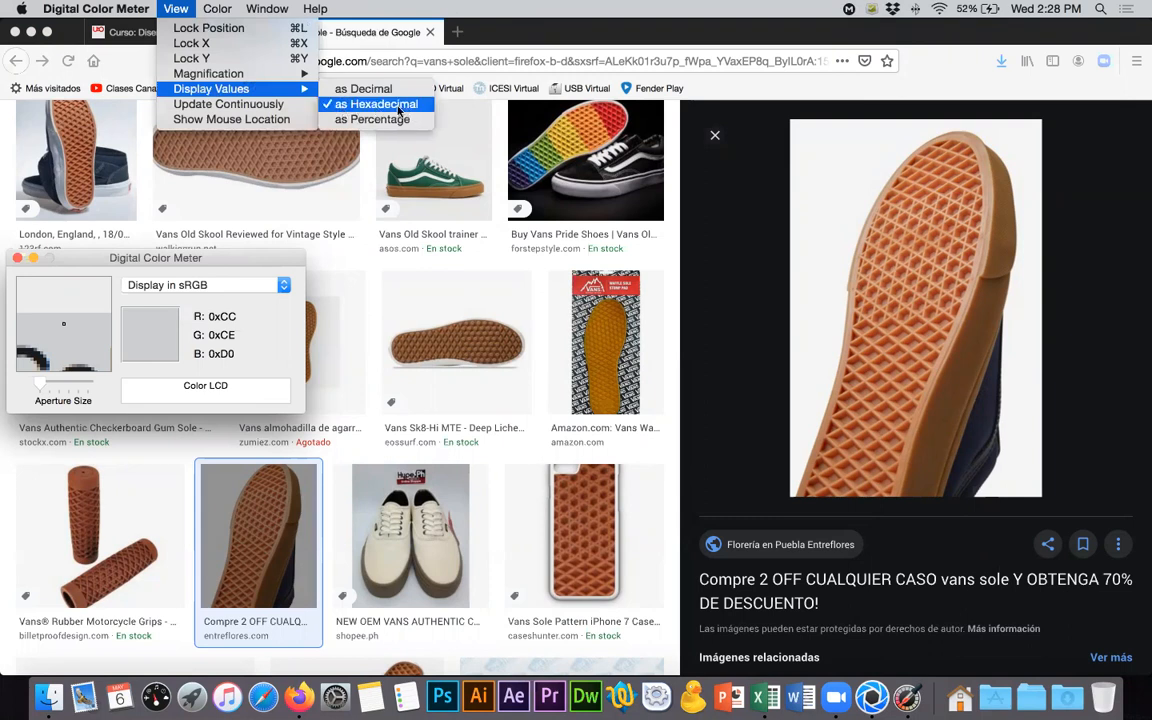
pyautogui.click(347, 110)
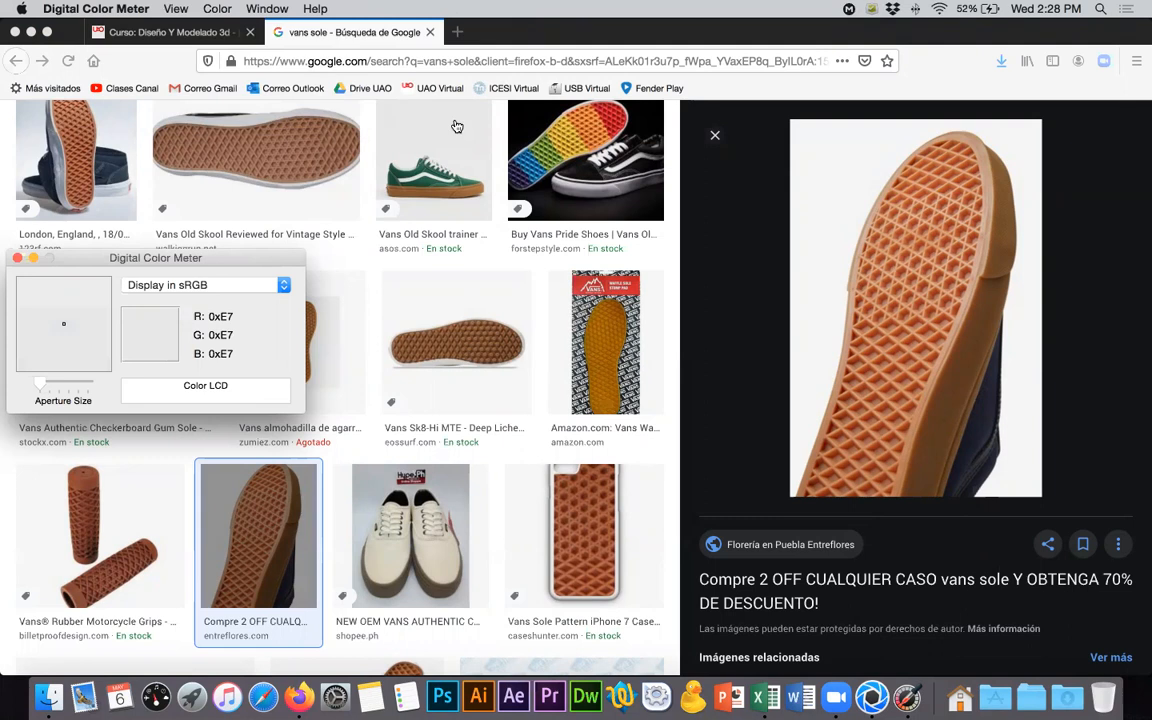
# - Switch to KeyShot, set the Surface color to hex #942B15 sampled from the Vans sole photo, and compare it with that photo
pyautogui.press('super+Tab')
pyautogui.moveTo(975, 341); pyautogui.dragTo(940, 343)
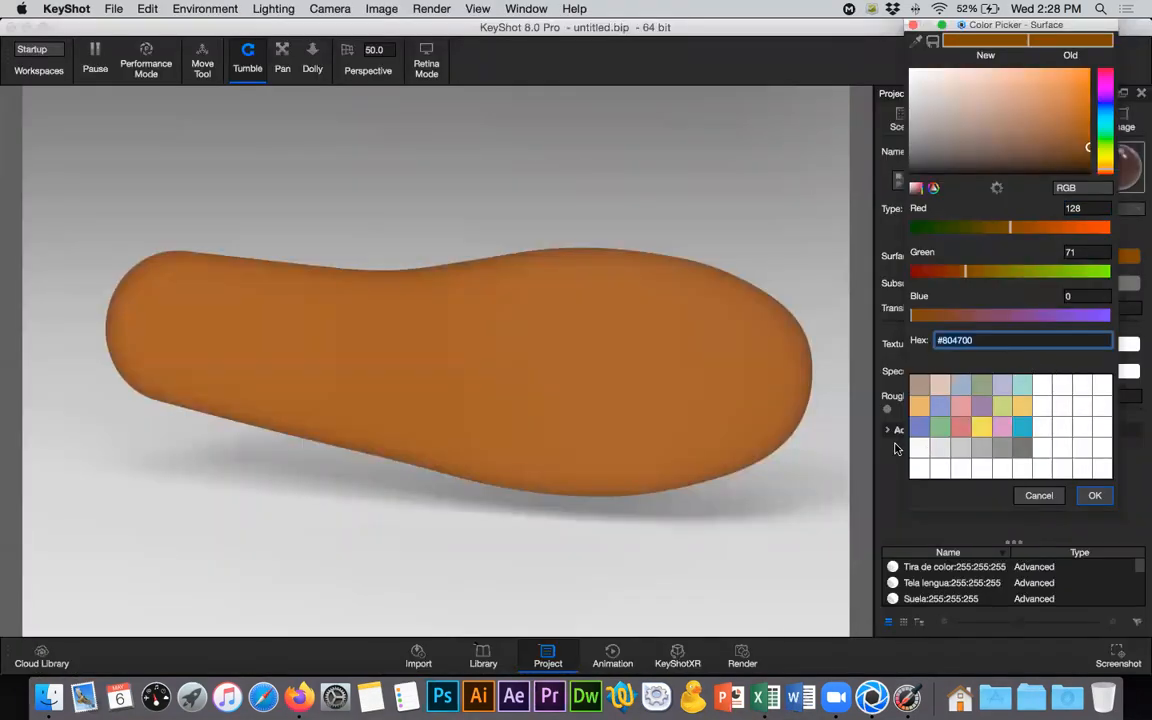
pyautogui.write('#942B15')
pyautogui.press('Return')
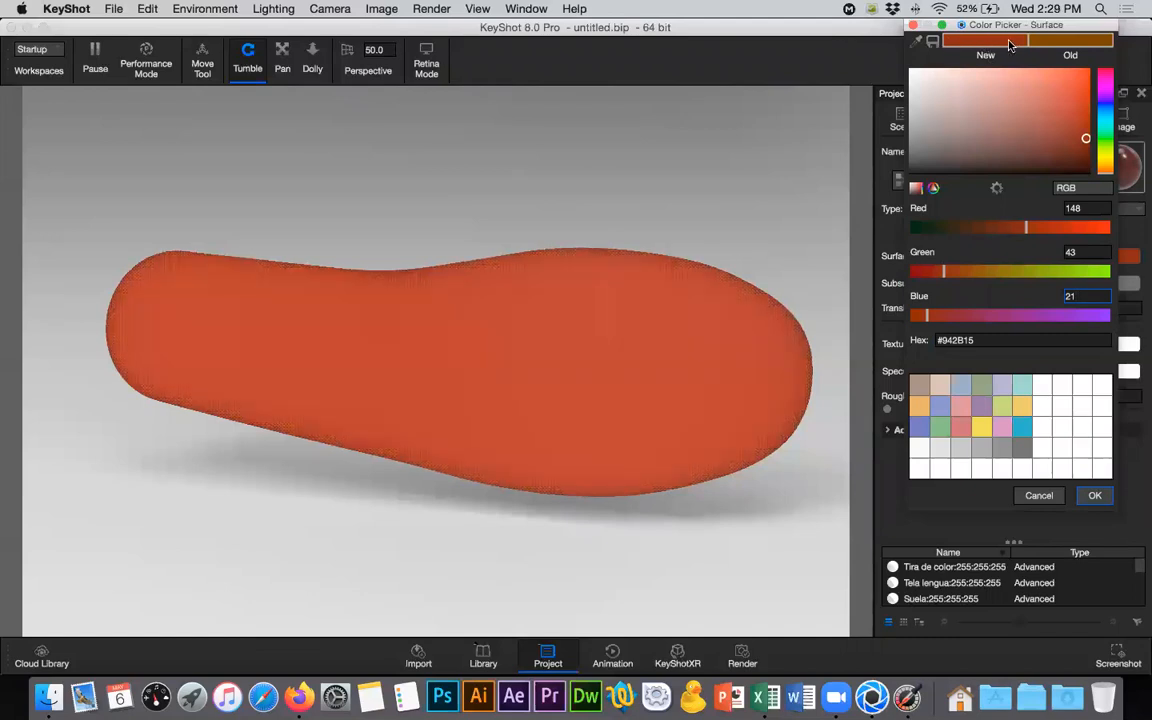
pyautogui.press('super+Tab')
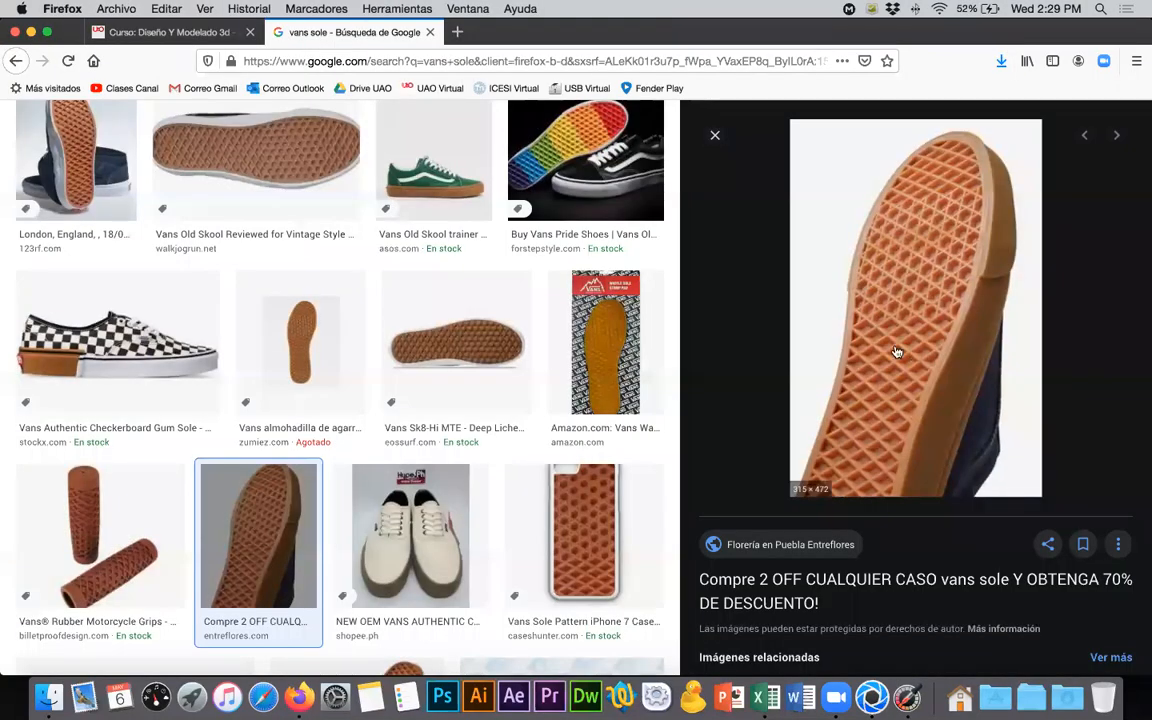
pyautogui.press('super+Tab')
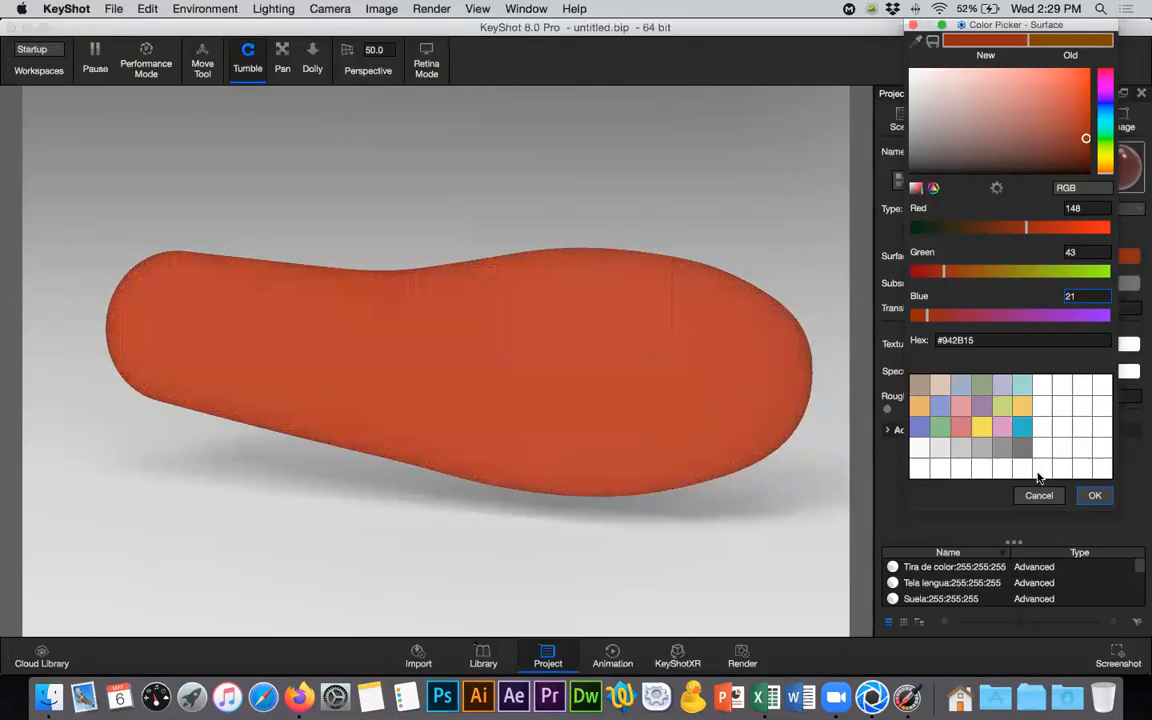
pyautogui.click(1094, 495)
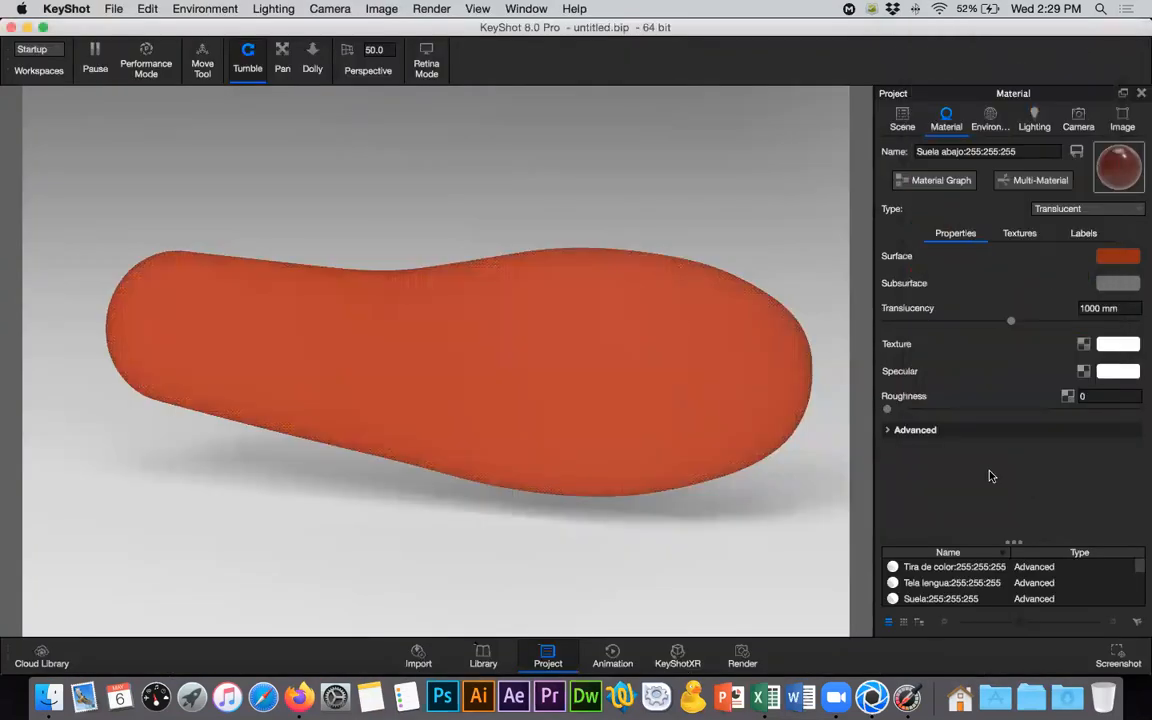
# - Return to the Vans sole photo, copy its lighter tread color #DB9F82 with Digital Color Meter, and quit the meter
pyautogui.press('super+Tab')
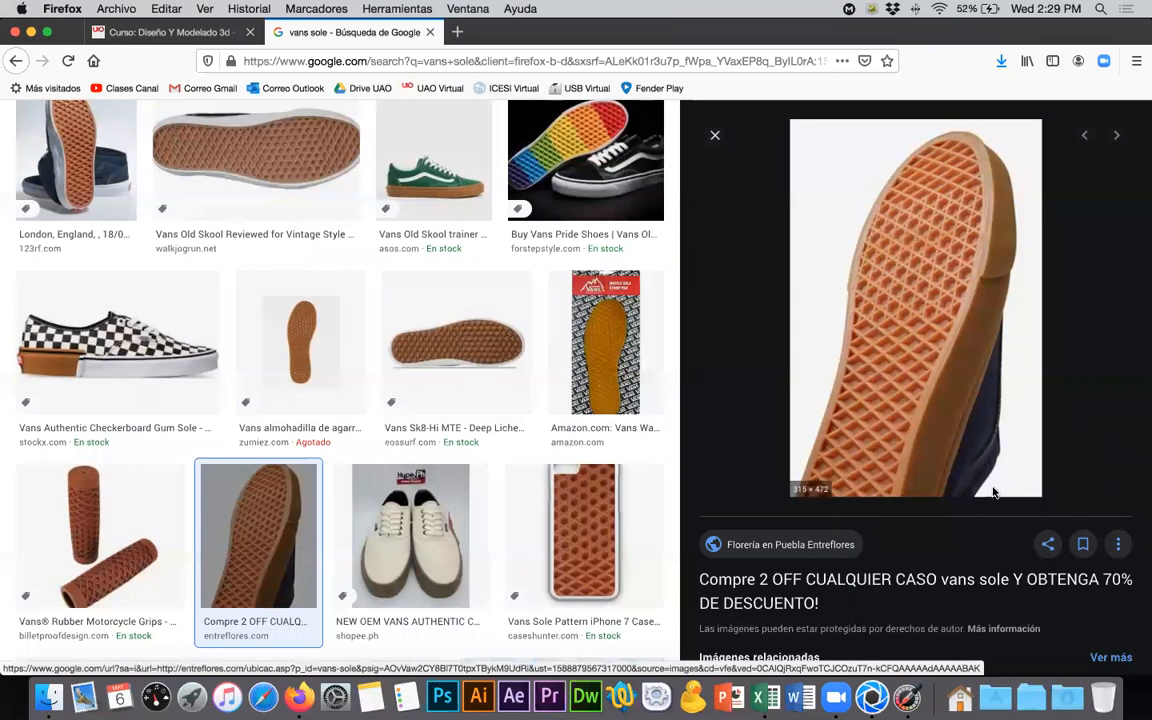
pyautogui.press('super+Tab')
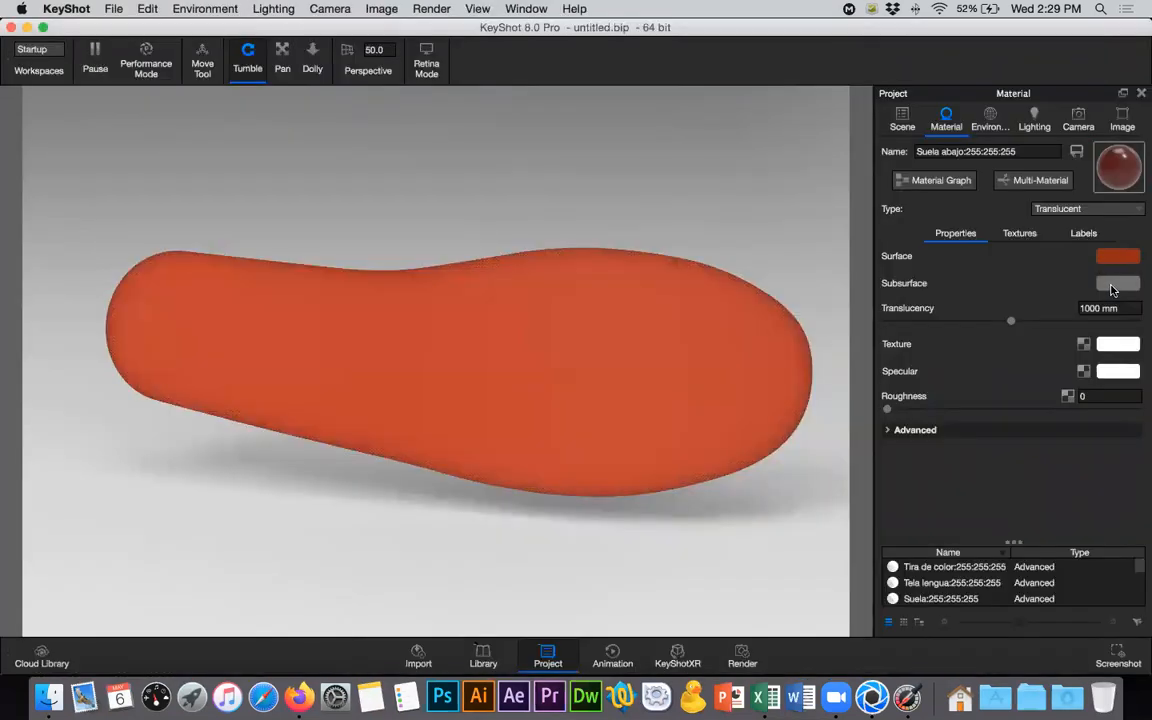
pyautogui.press('super+Tab')
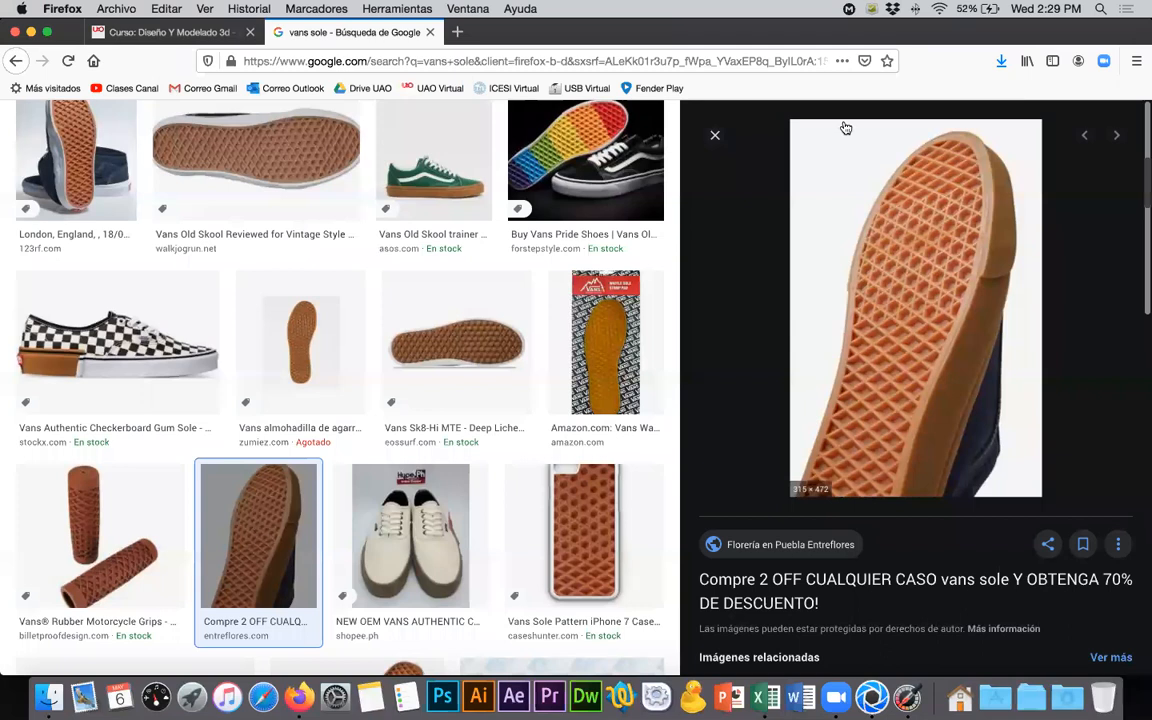
pyautogui.press('super+Tab')
pyautogui.press('super+Tab')
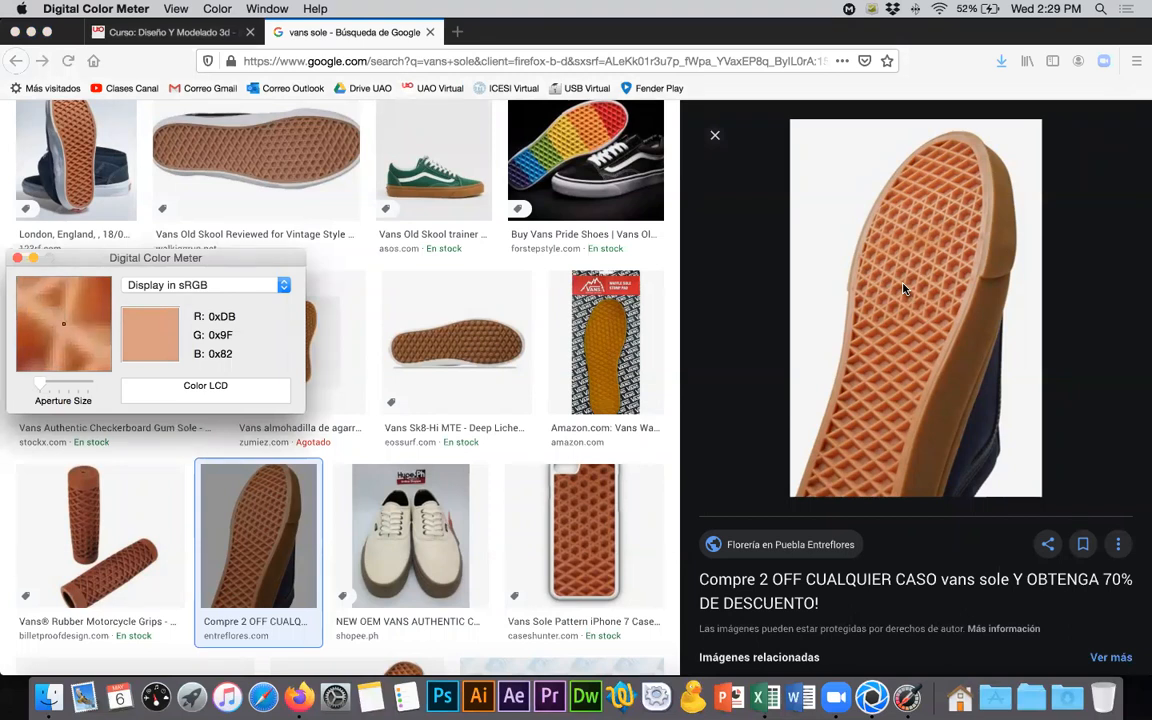
pyautogui.press('super+q')
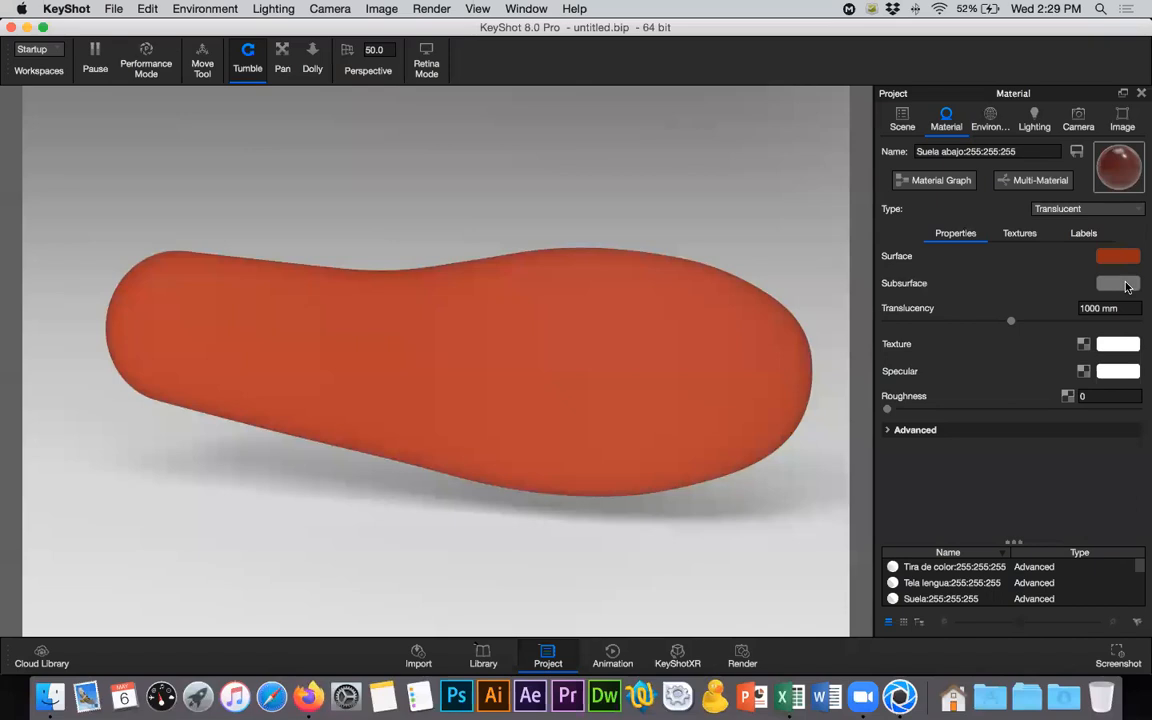
# - Set the sole material's Subsurface color in KeyShot to the copied hex #DB9F82
pyautogui.click(1118, 284)
pyautogui.click(882, 381)
pyautogui.write('#DB9F82')
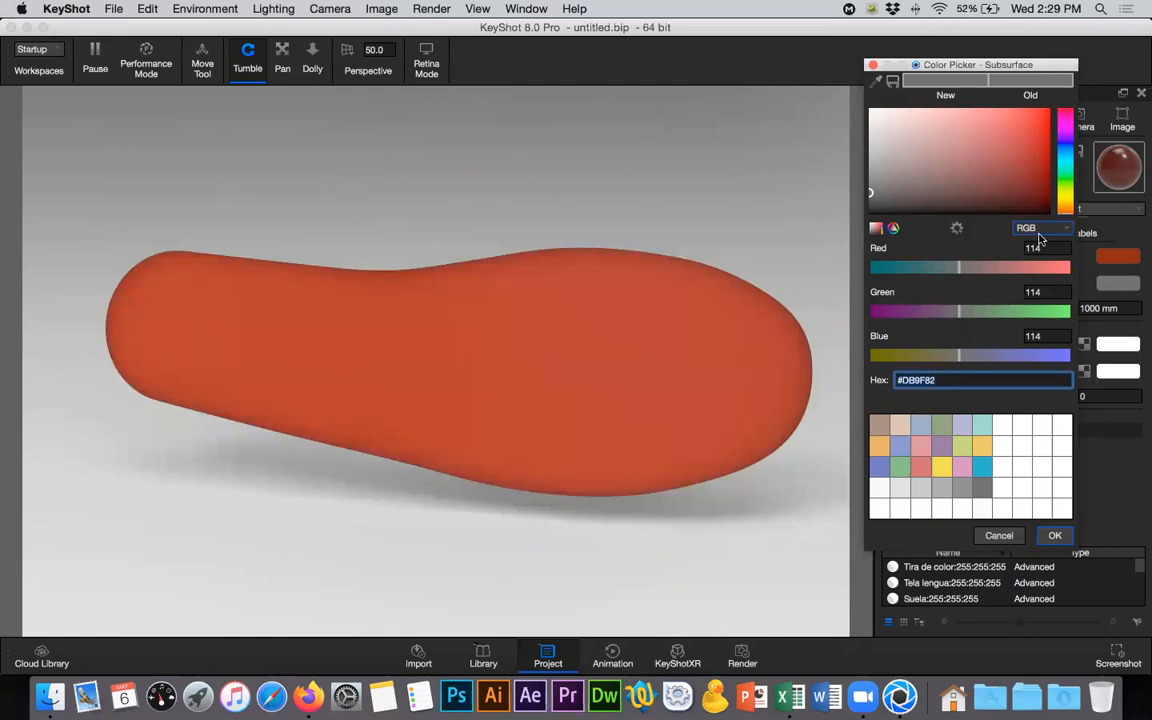
pyautogui.press('Tab')
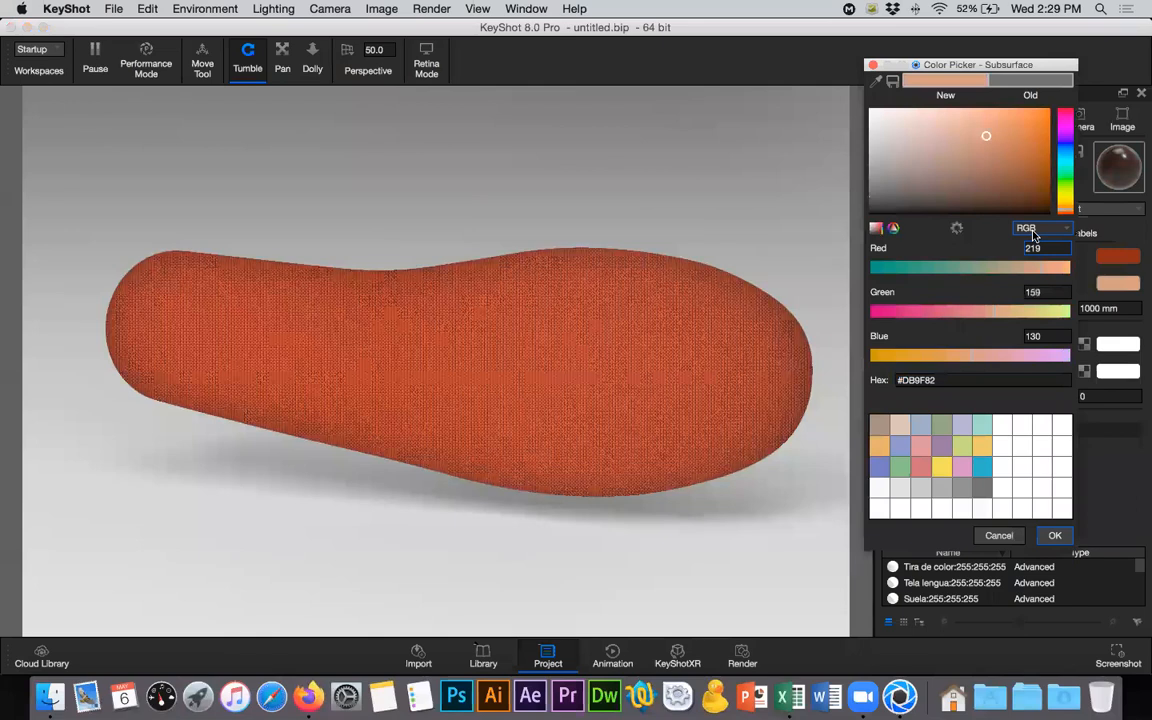
pyautogui.click(1055, 536)
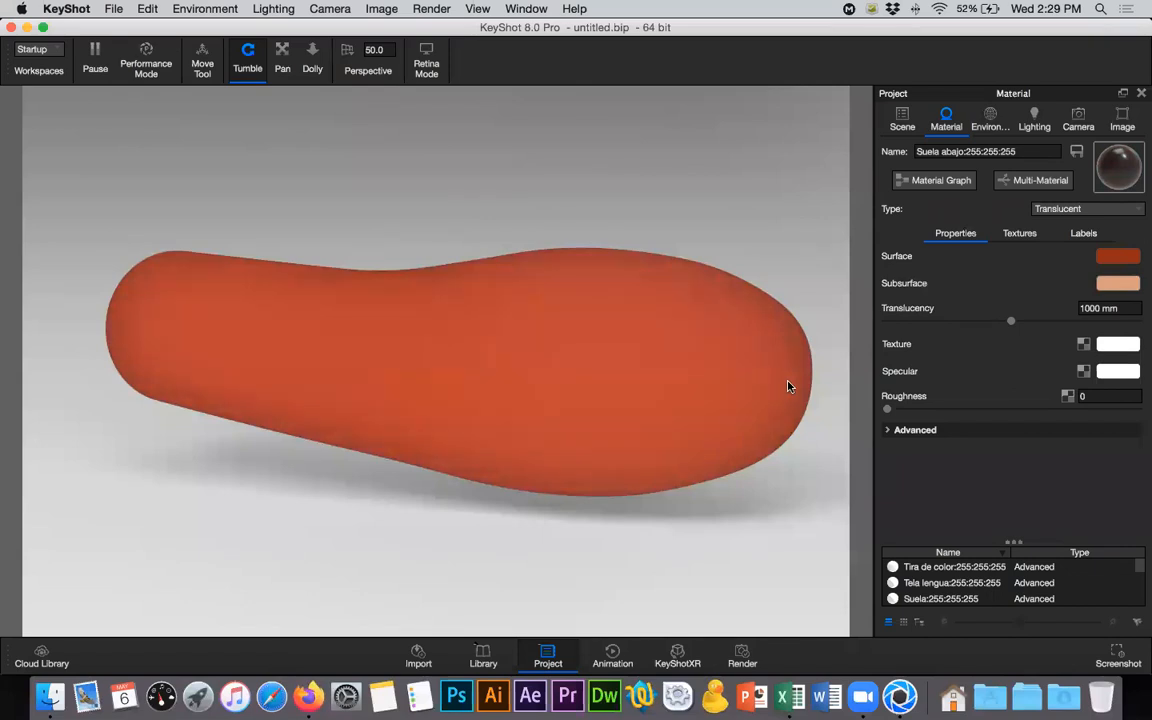
# - Try Translucency values of 25 mm, 100 mm and 1000 mm on the sole material to compare their effect
pyautogui.click(1080, 309)
pyautogui.moveTo(934, 316)
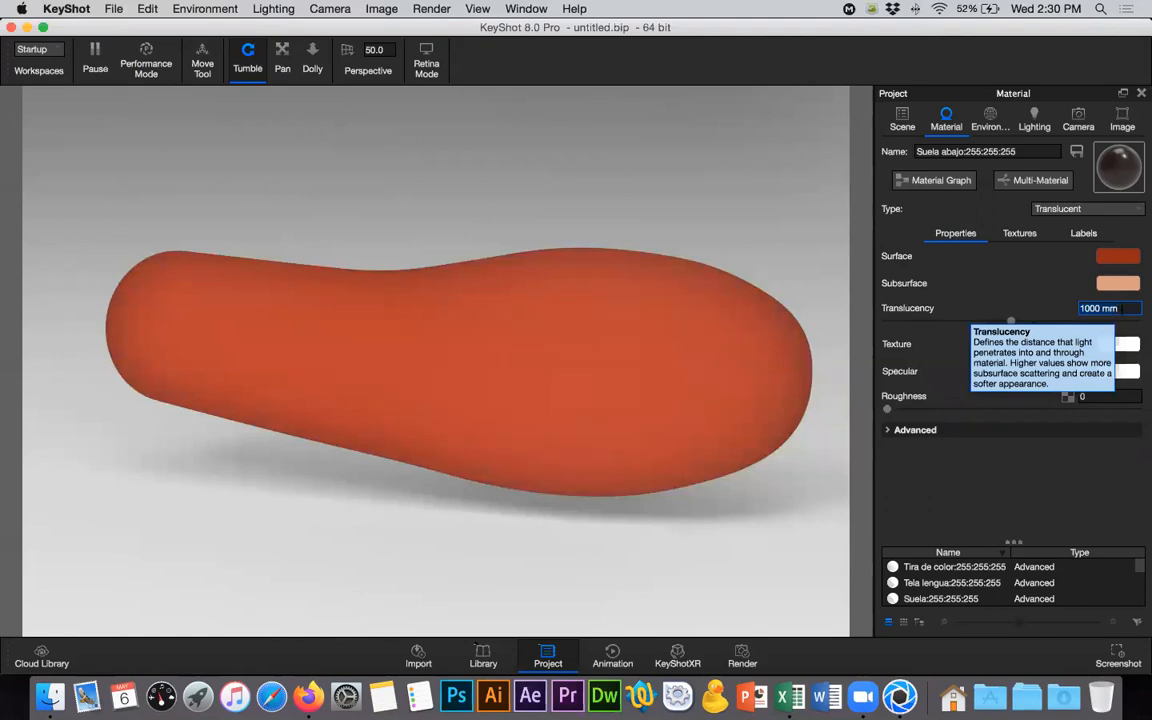
pyautogui.write('25')
pyautogui.press('Return')
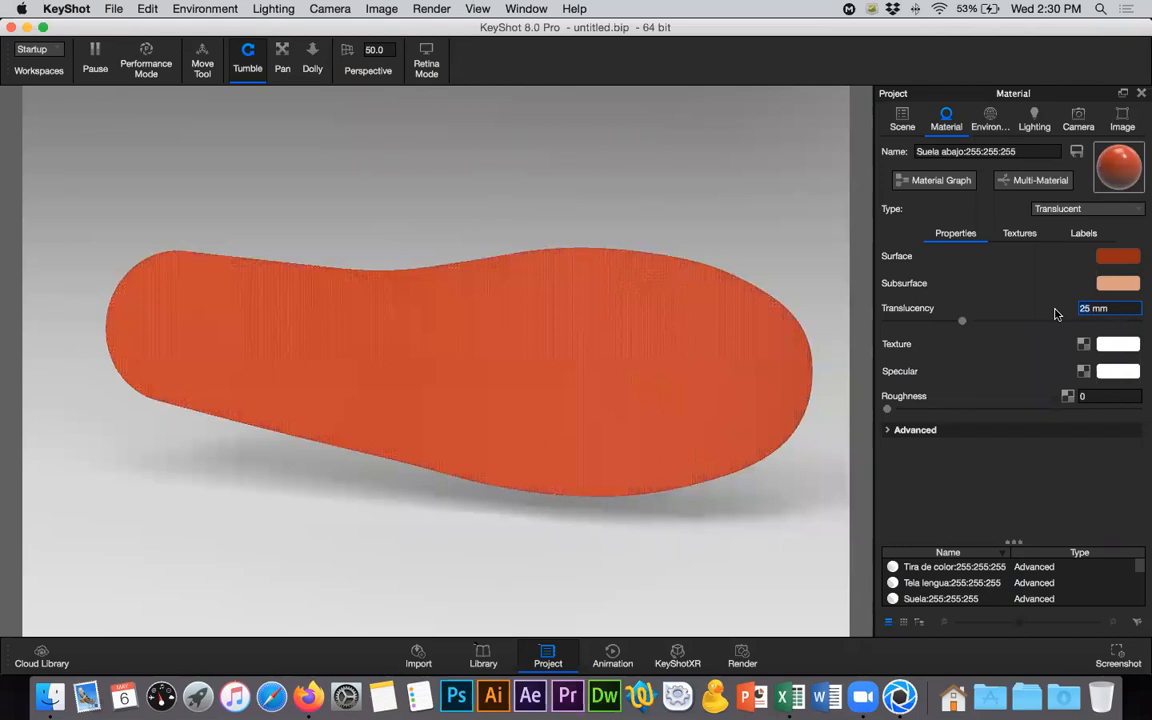
pyautogui.write('100')
pyautogui.press('Return')
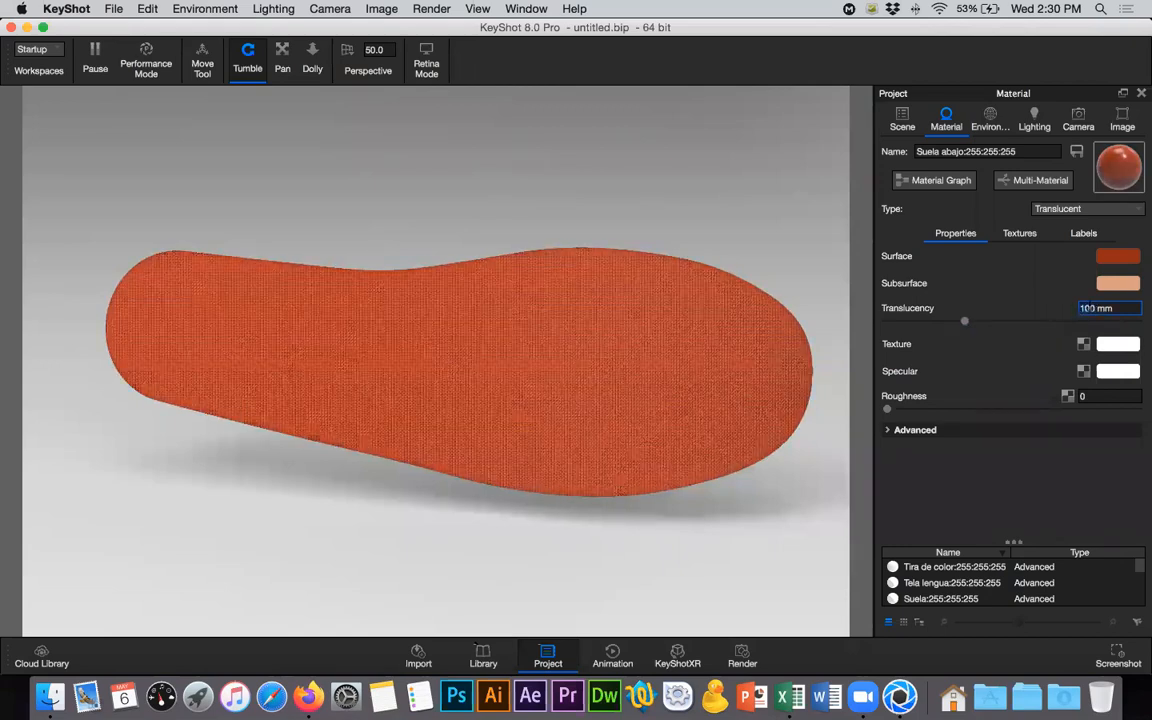
pyautogui.write('1000')
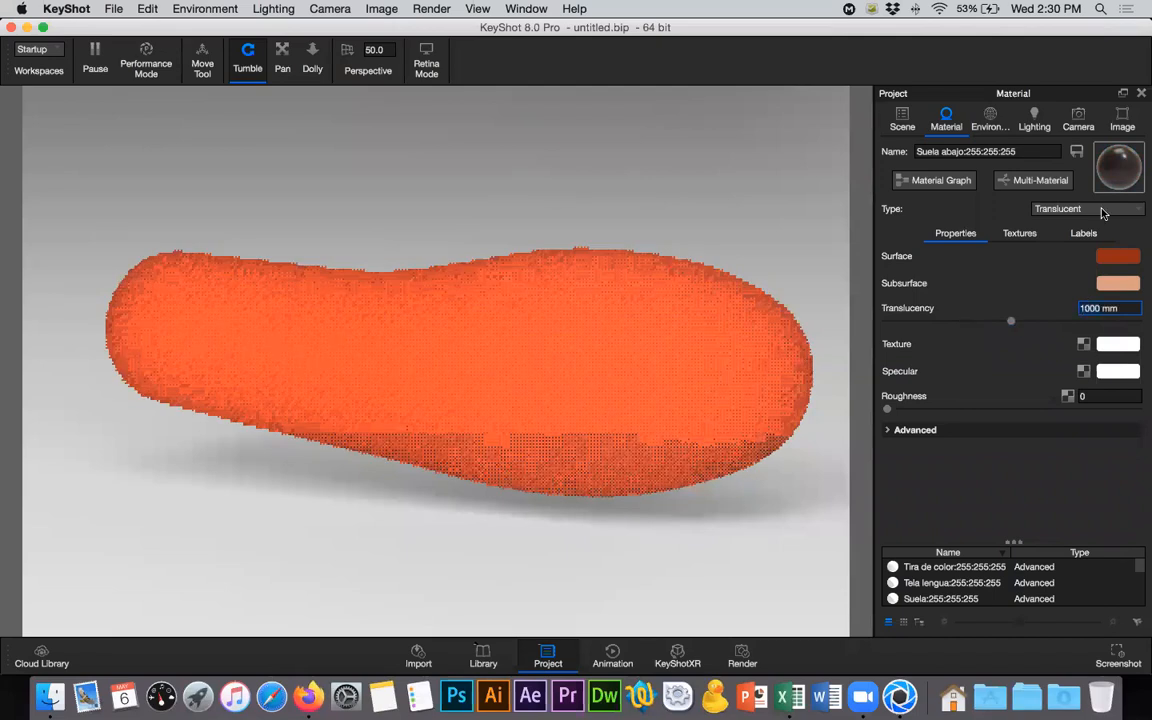
pyautogui.press('Return')
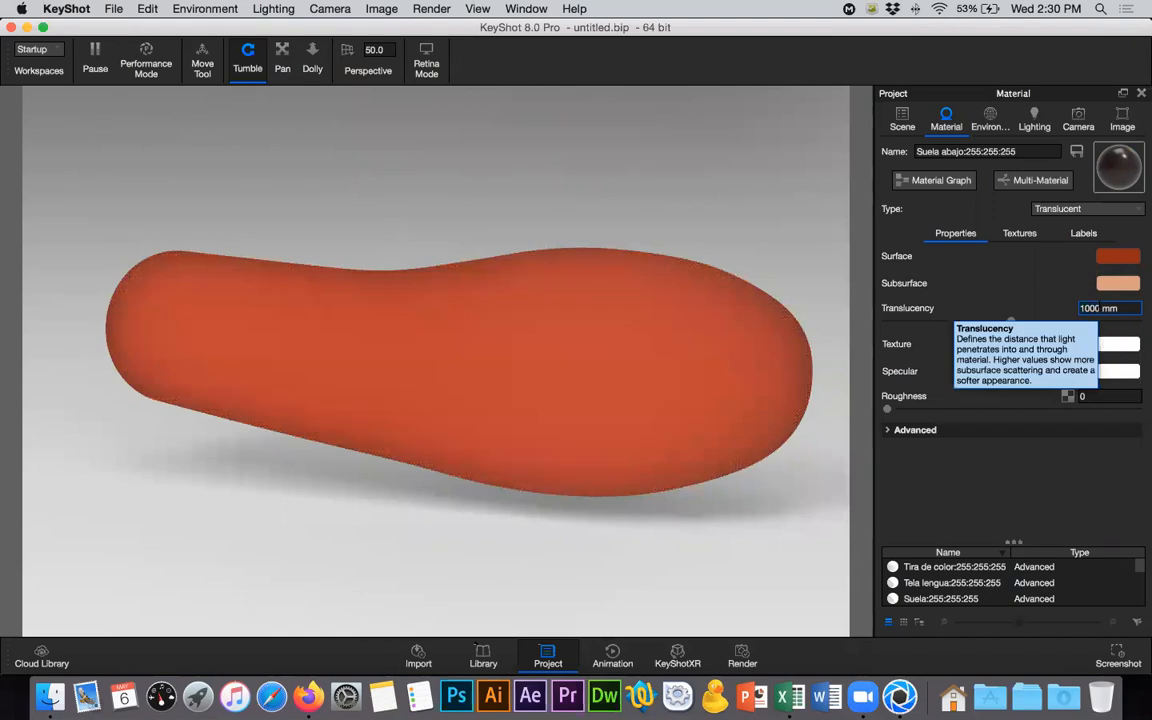
# - Set the sole material's Translucency to 100 mm
pyautogui.press('BackSpace')
pyautogui.press('Return')
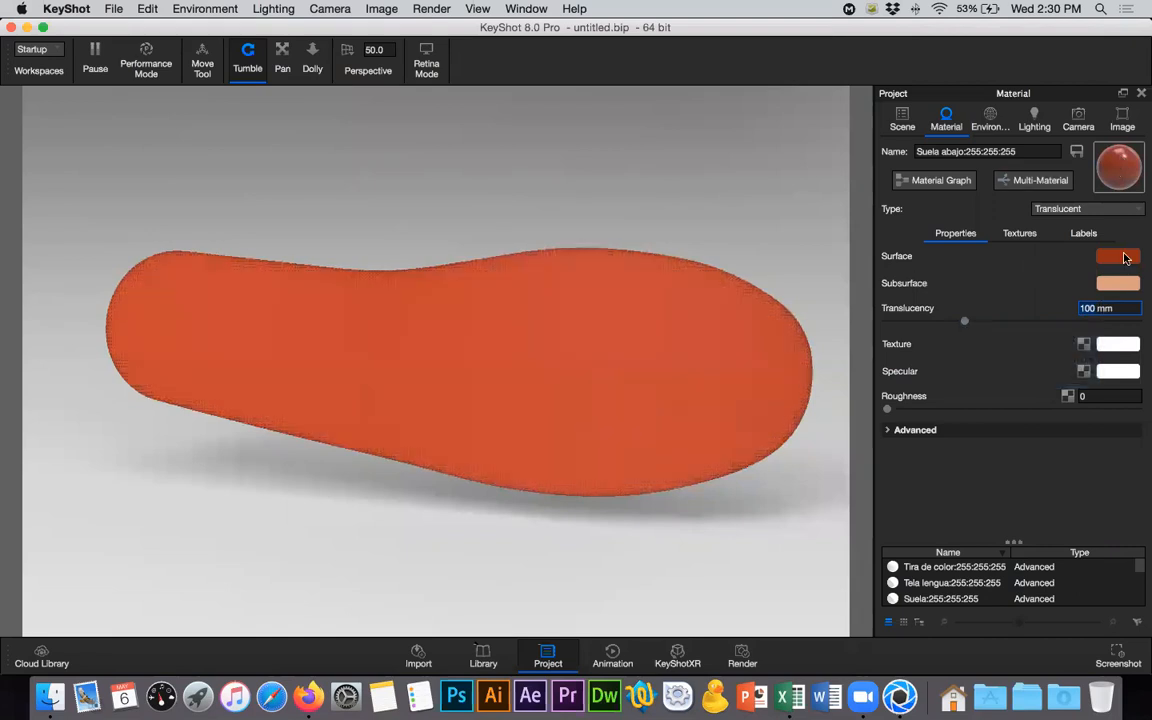
# - Adjust the sole material's Surface color to a browner orange with RGB 148, 61, 13
pyautogui.click(1124, 258)
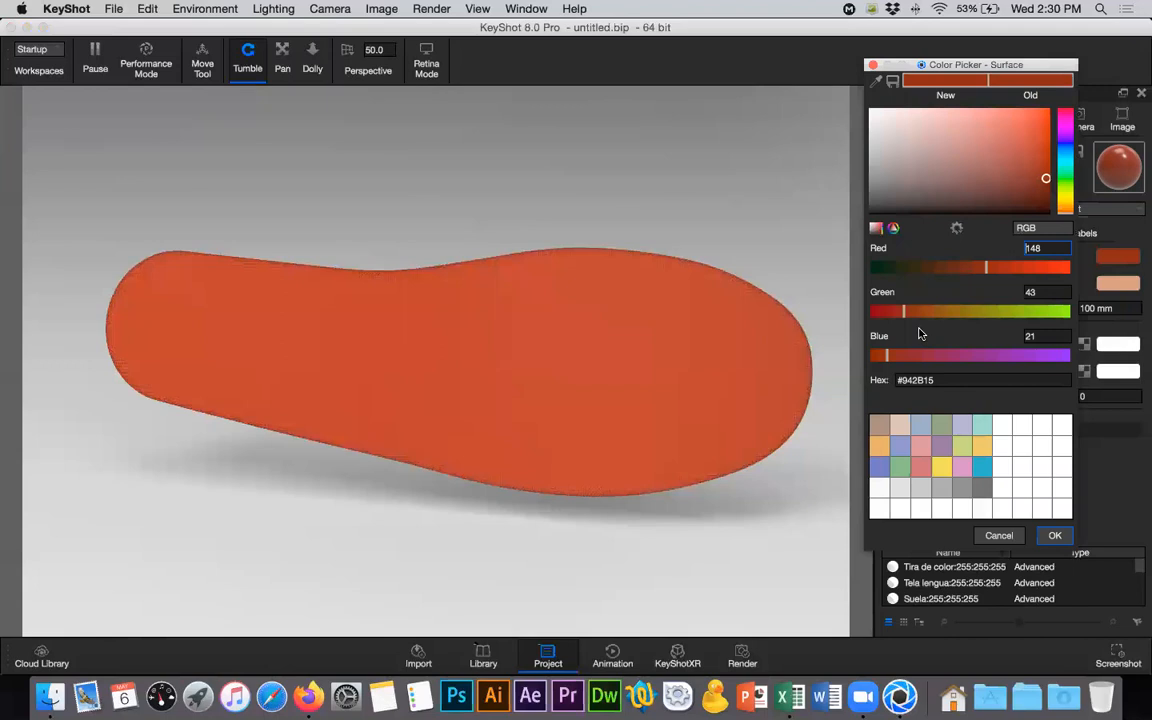
pyautogui.moveTo(905, 313); pyautogui.dragTo(920, 313)
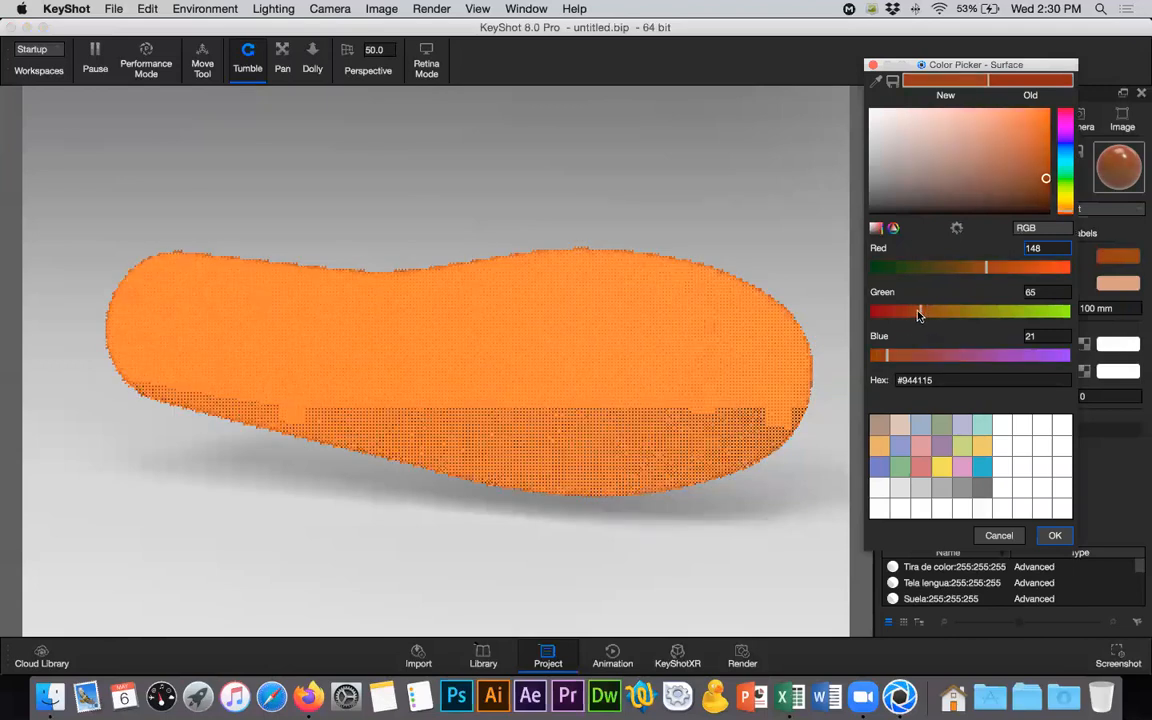
pyautogui.moveTo(886, 358); pyautogui.dragTo(879, 360)
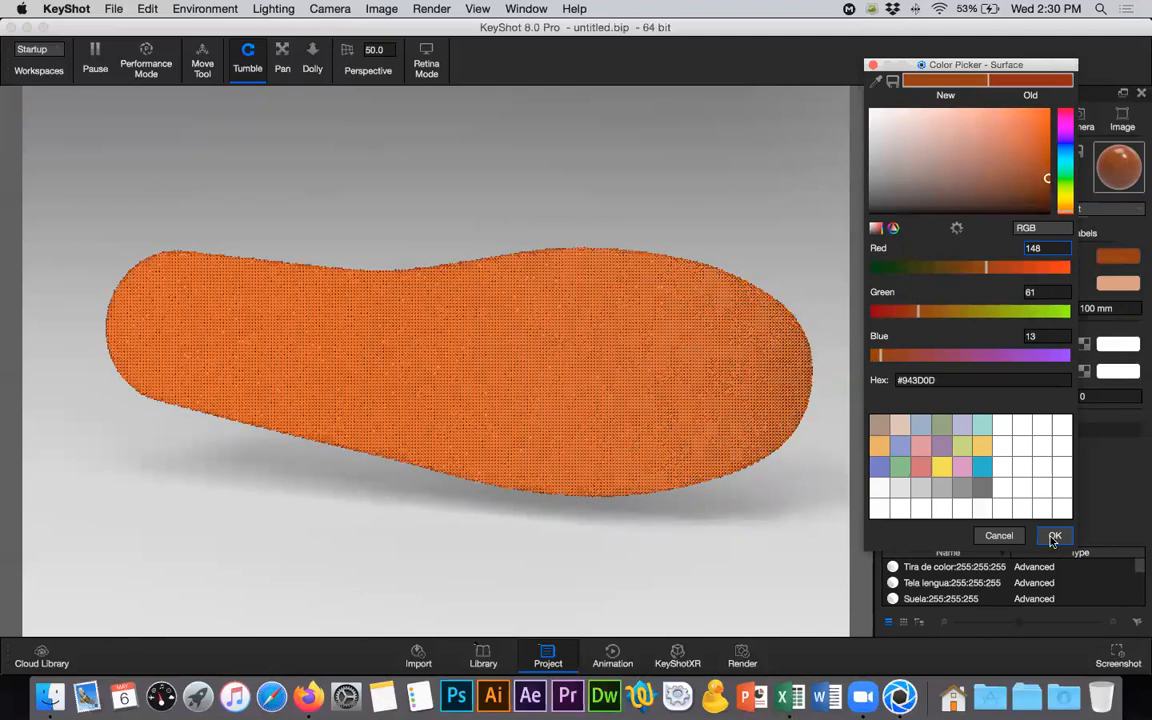
pyautogui.press('Return')
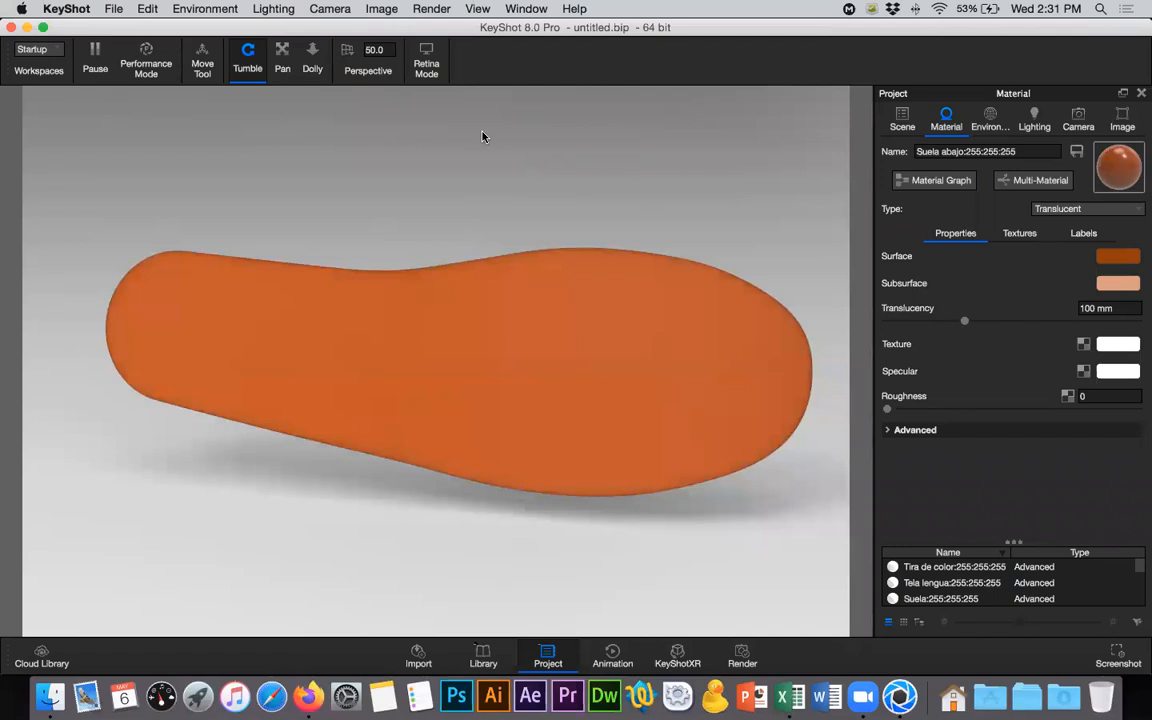
# - Switch to Firefox and run a Google image search for "transluency vray" in a new tab
pyautogui.click(312, 682)
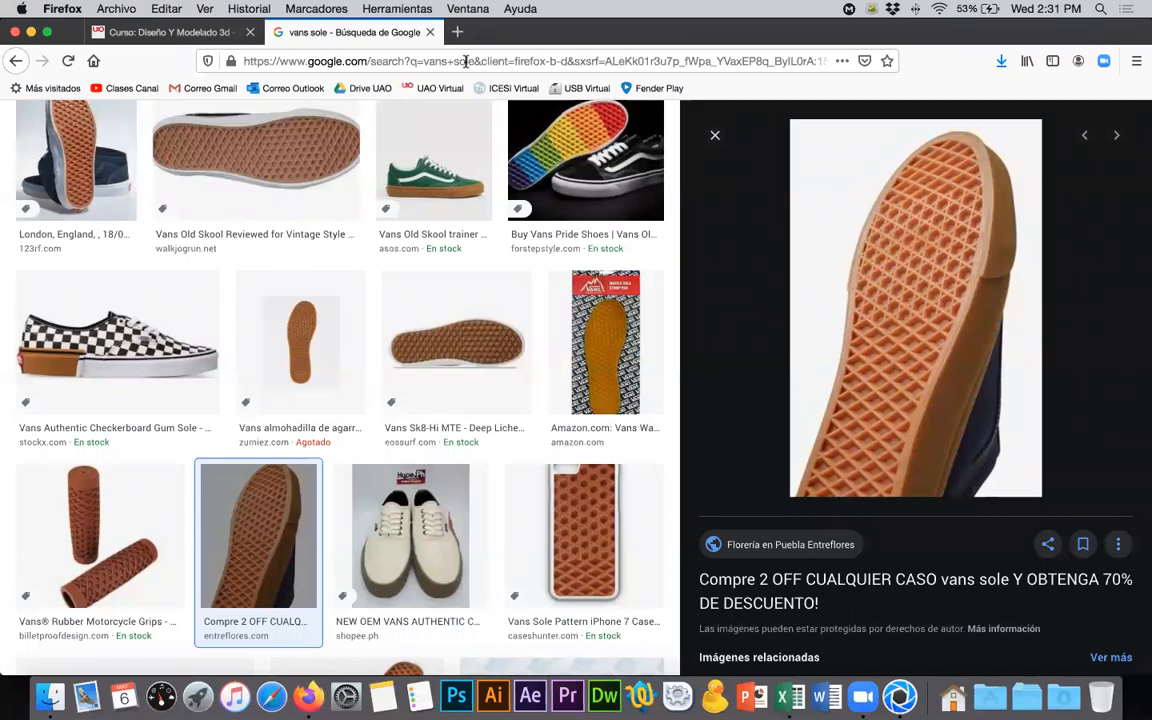
pyautogui.press('super+t')
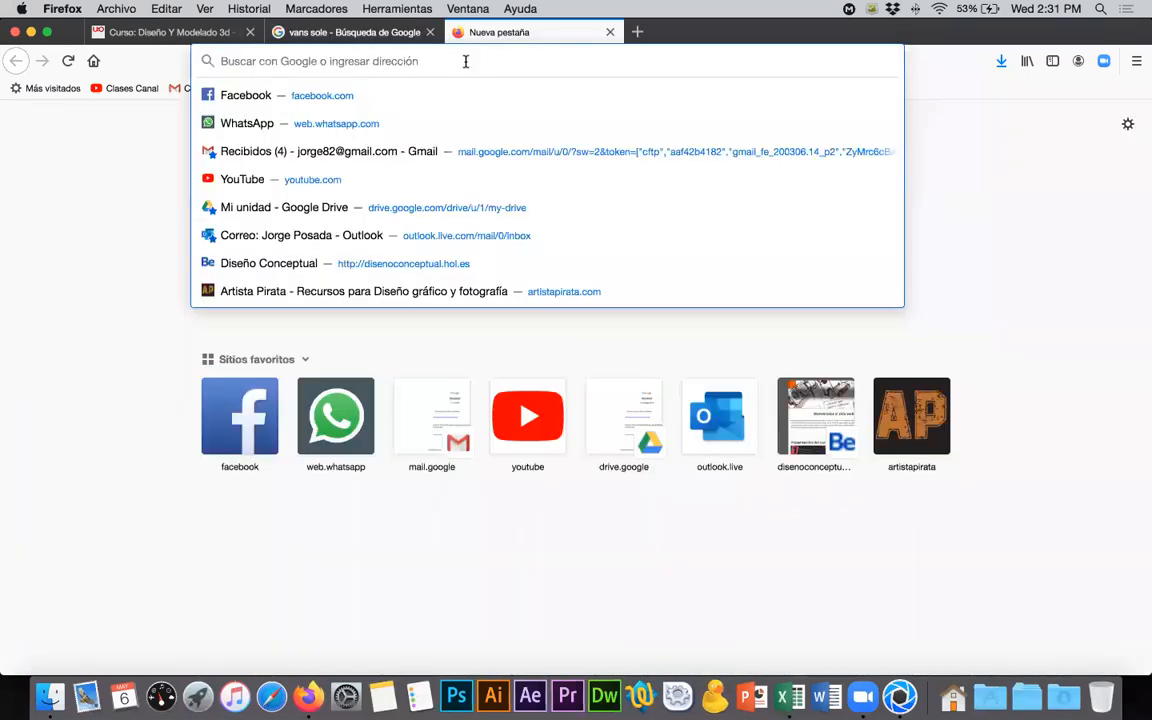
pyautogui.write('tr')
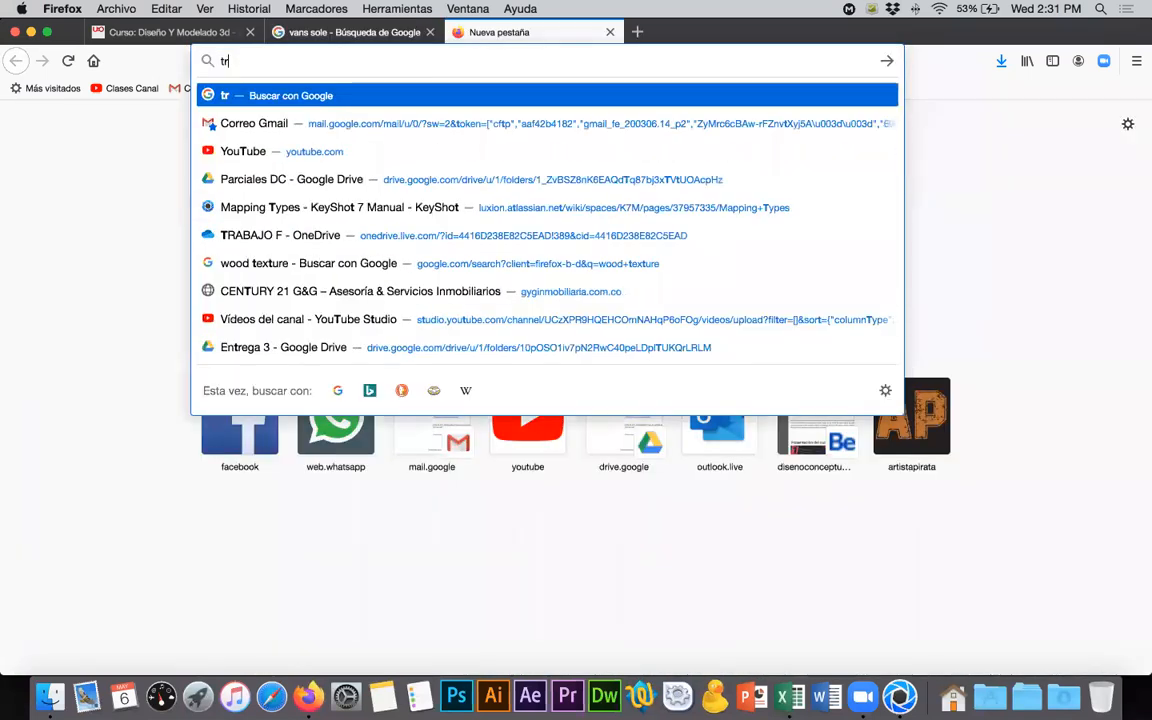
pyautogui.write('ansluen')
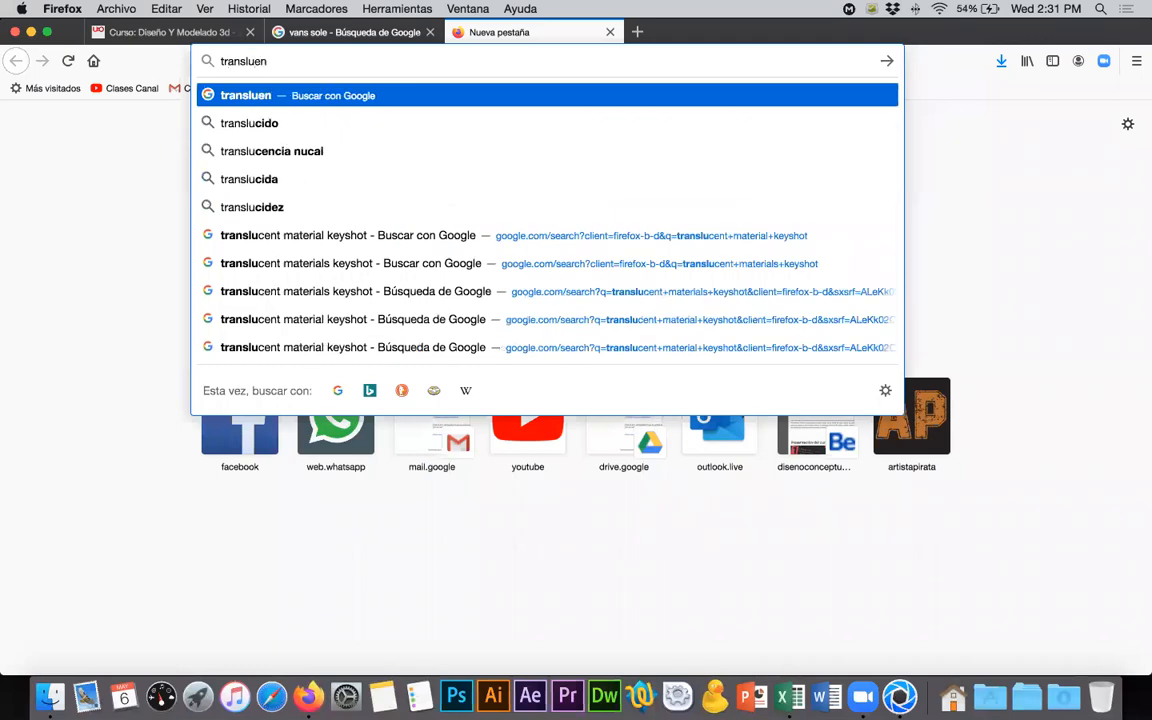
pyautogui.write('cy vray')
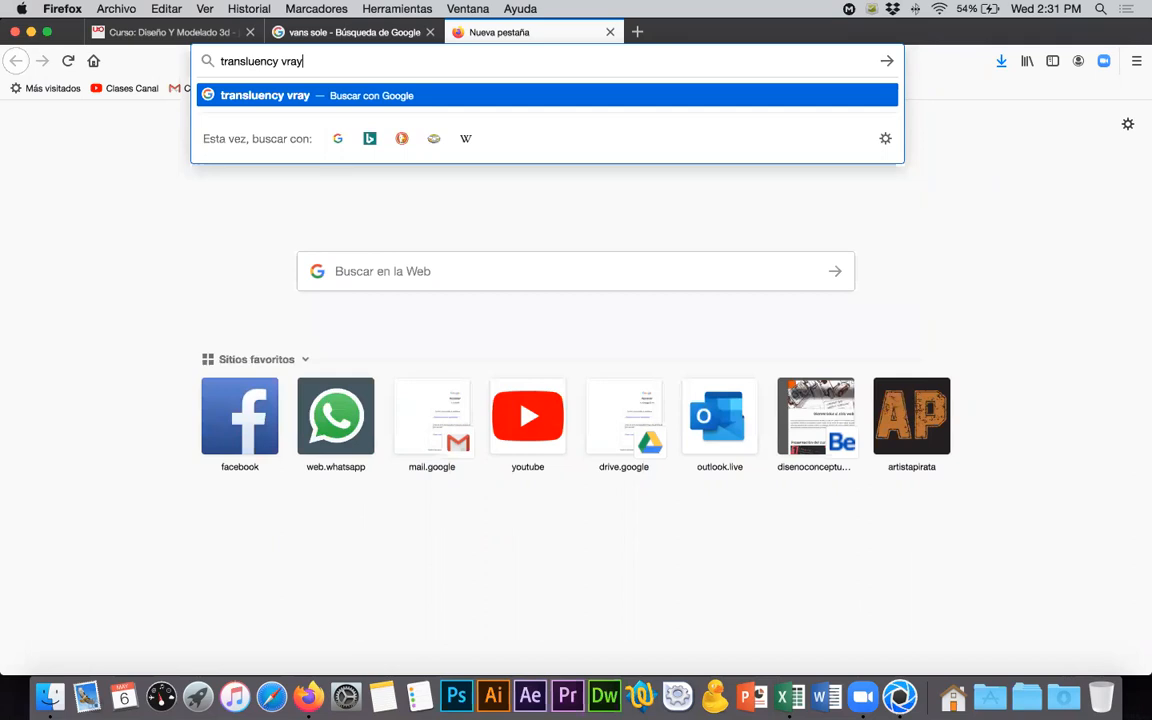
pyautogui.press('Return')
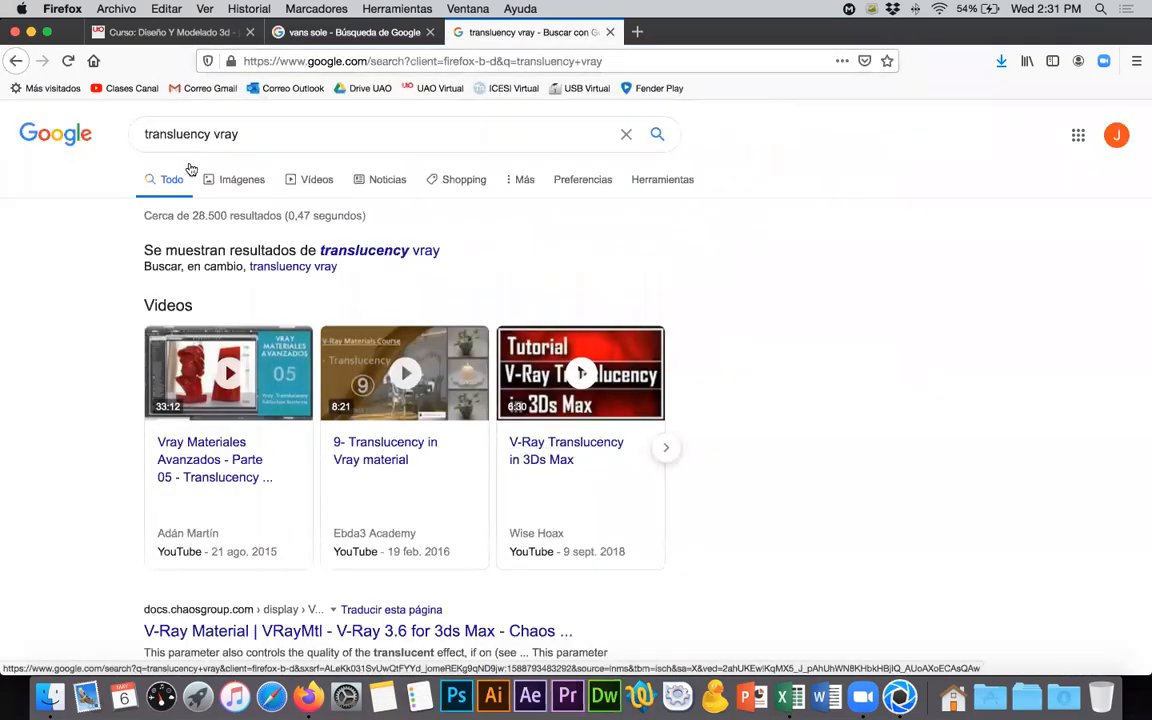
pyautogui.click(243, 182)
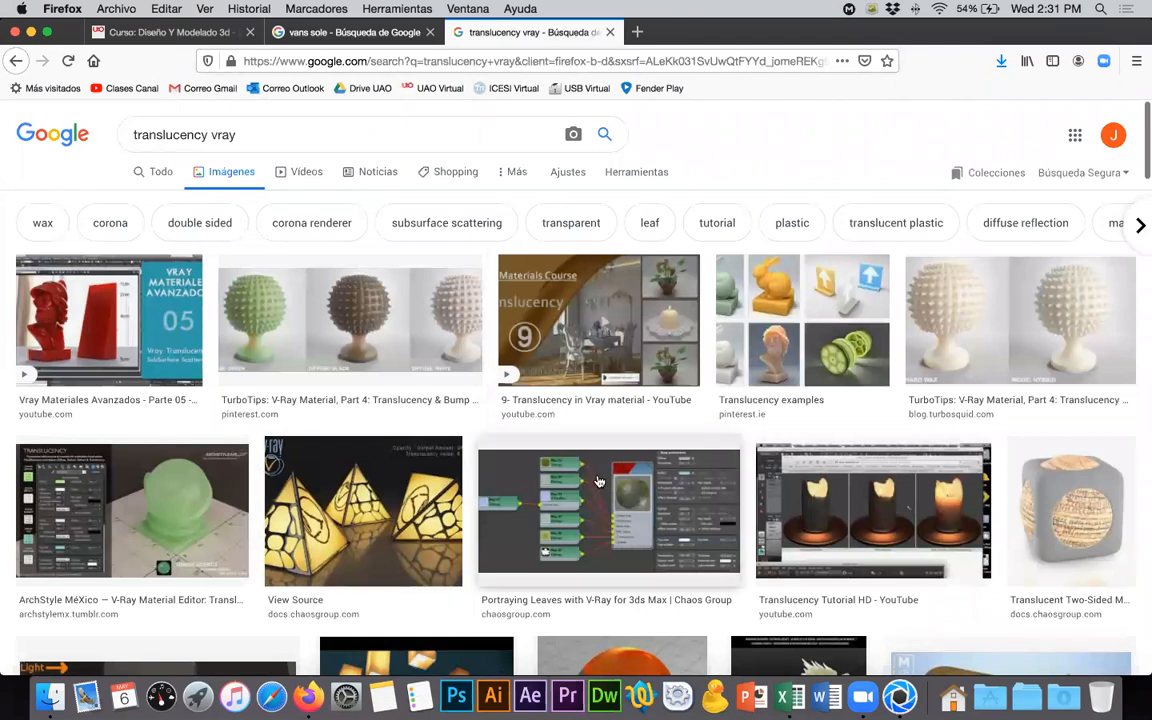
# - Browse the V-Ray translucency image results and open the StudyRain wengue wood material preview
pyautogui.scroll(-3, 759, 482)
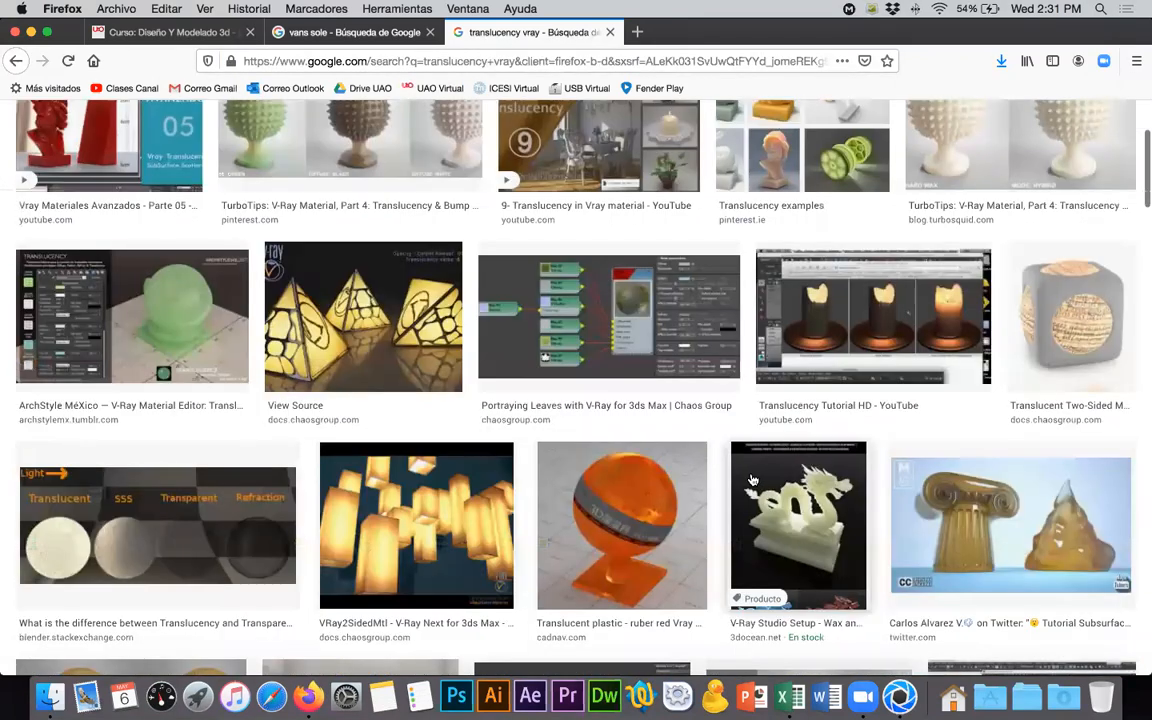
pyautogui.scroll(-2, 752, 481)
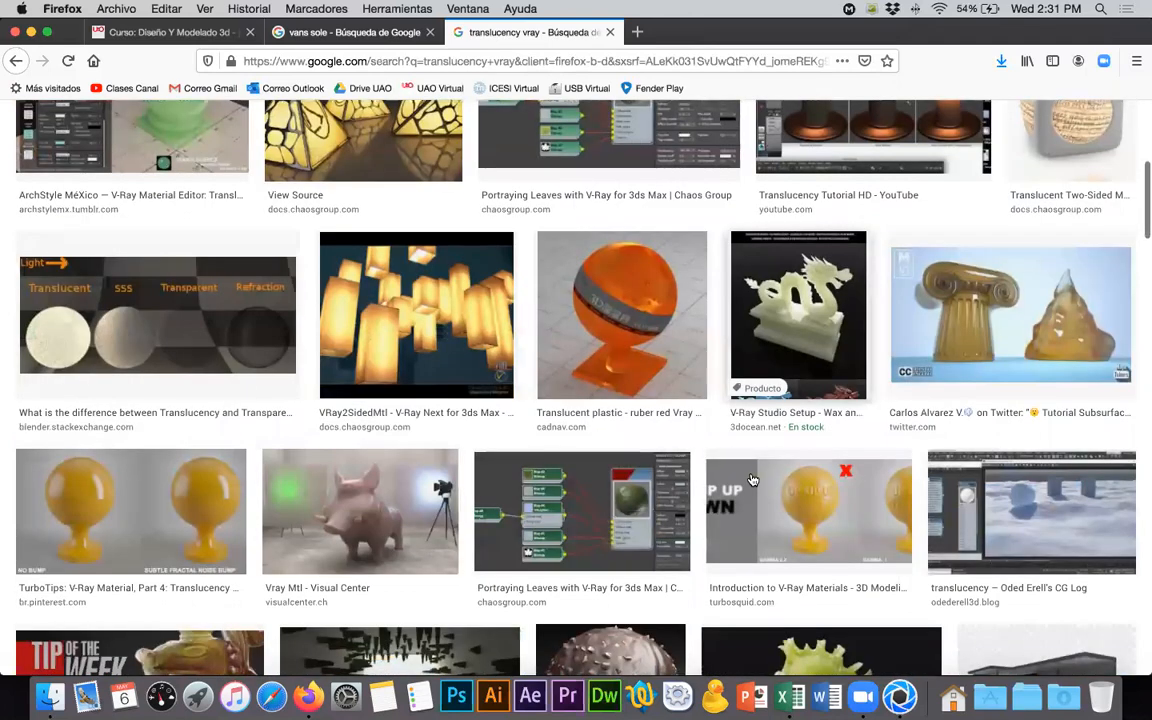
pyautogui.scroll(-2, 752, 481)
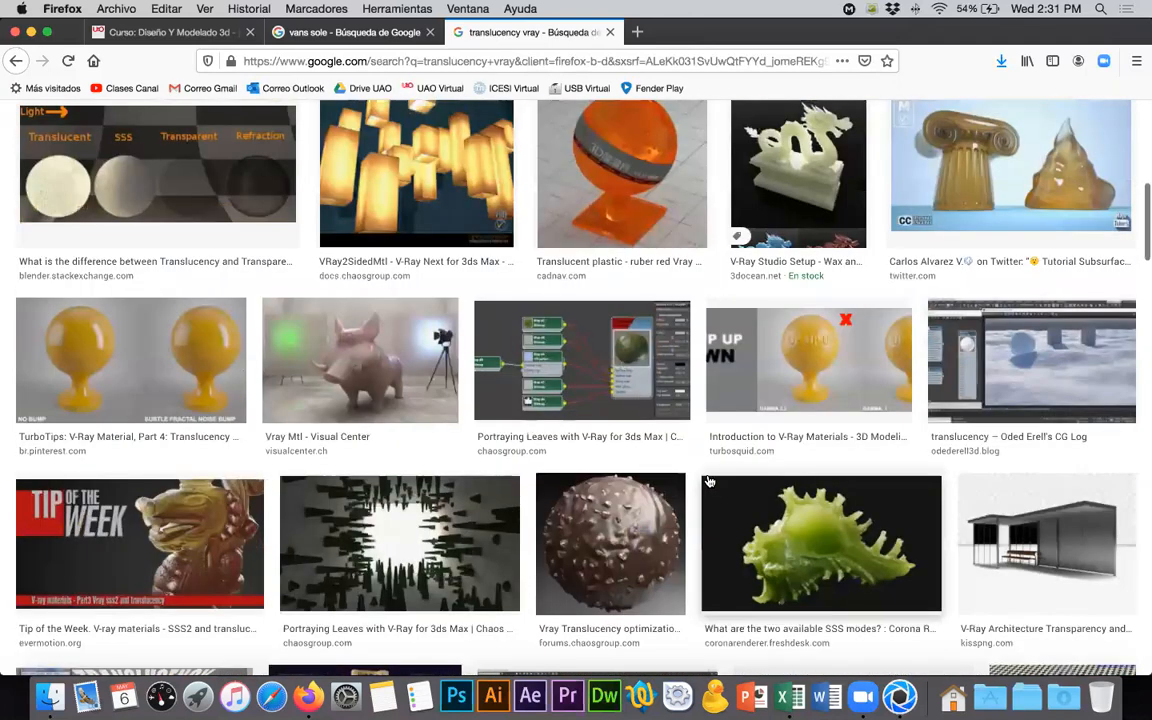
pyautogui.scroll(-2, 709, 482)
pyautogui.scroll(-2, 708, 547)
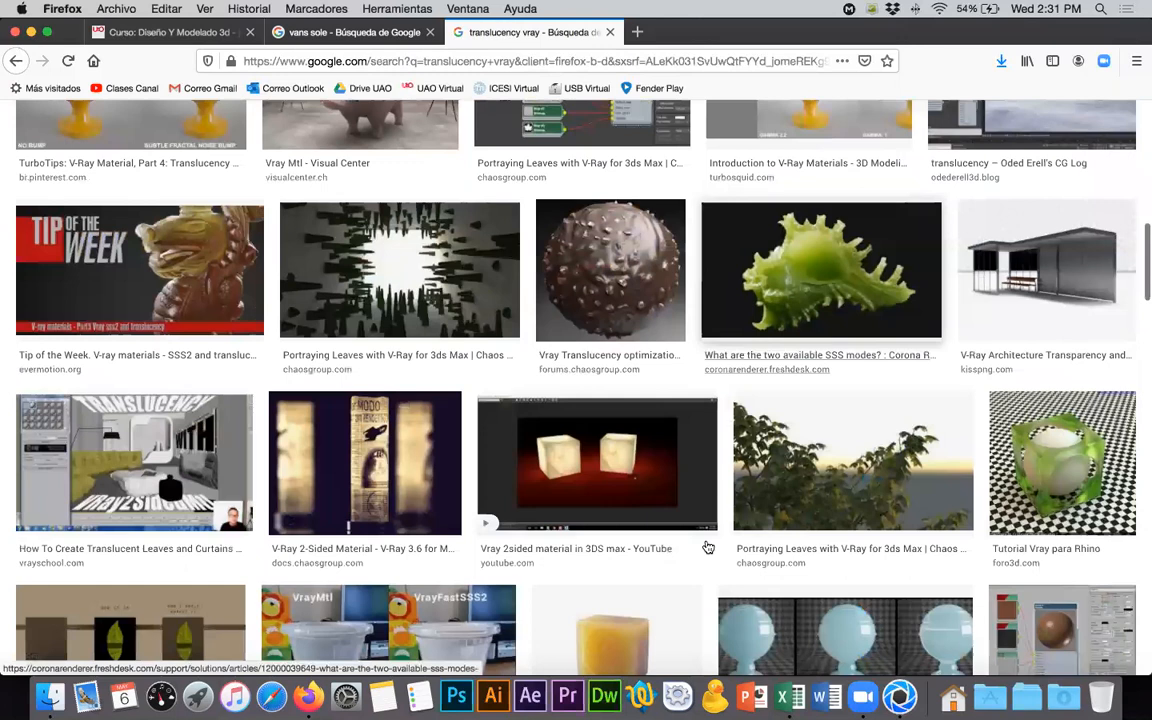
pyautogui.scroll(-1, 709, 547)
pyautogui.scroll(-2, 709, 547)
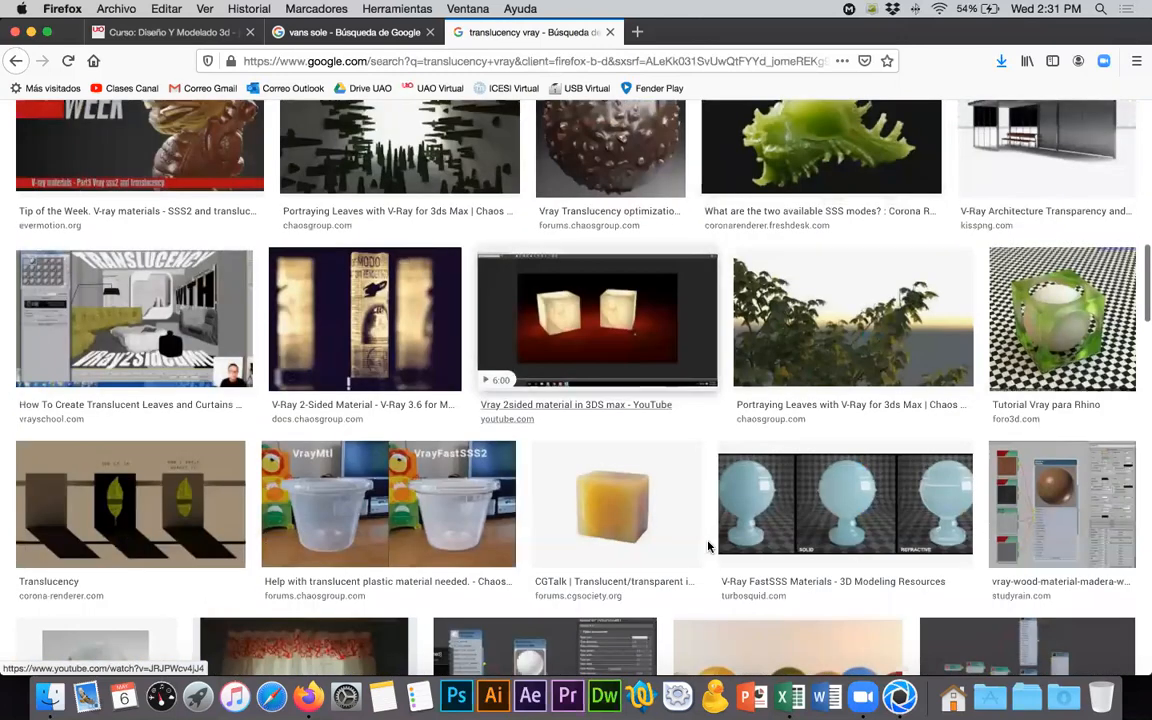
pyautogui.scroll(-1, 709, 547)
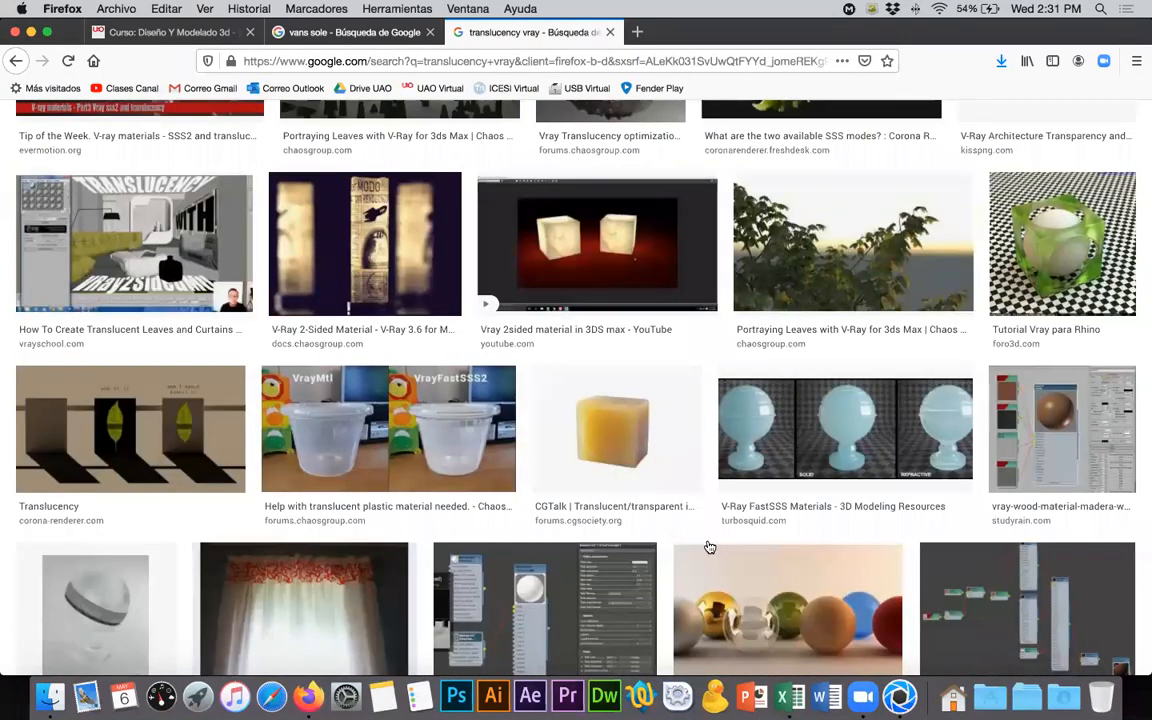
pyautogui.scroll(-2, 708, 547)
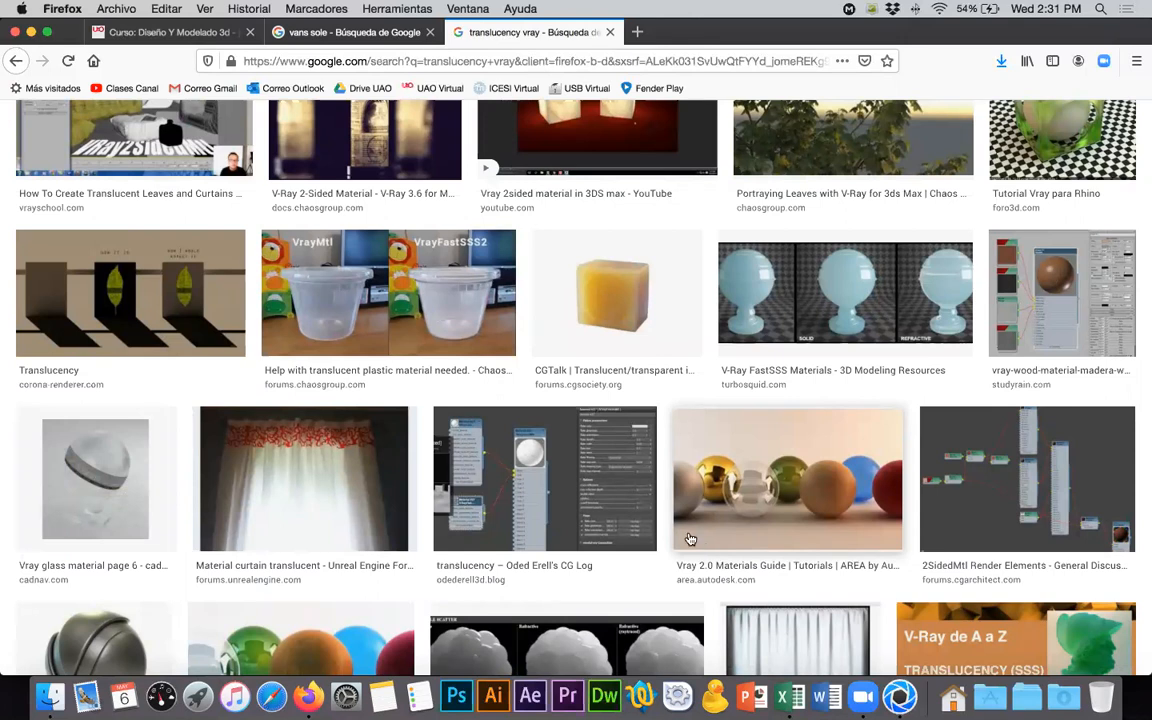
pyautogui.scroll(-1, 917, 280)
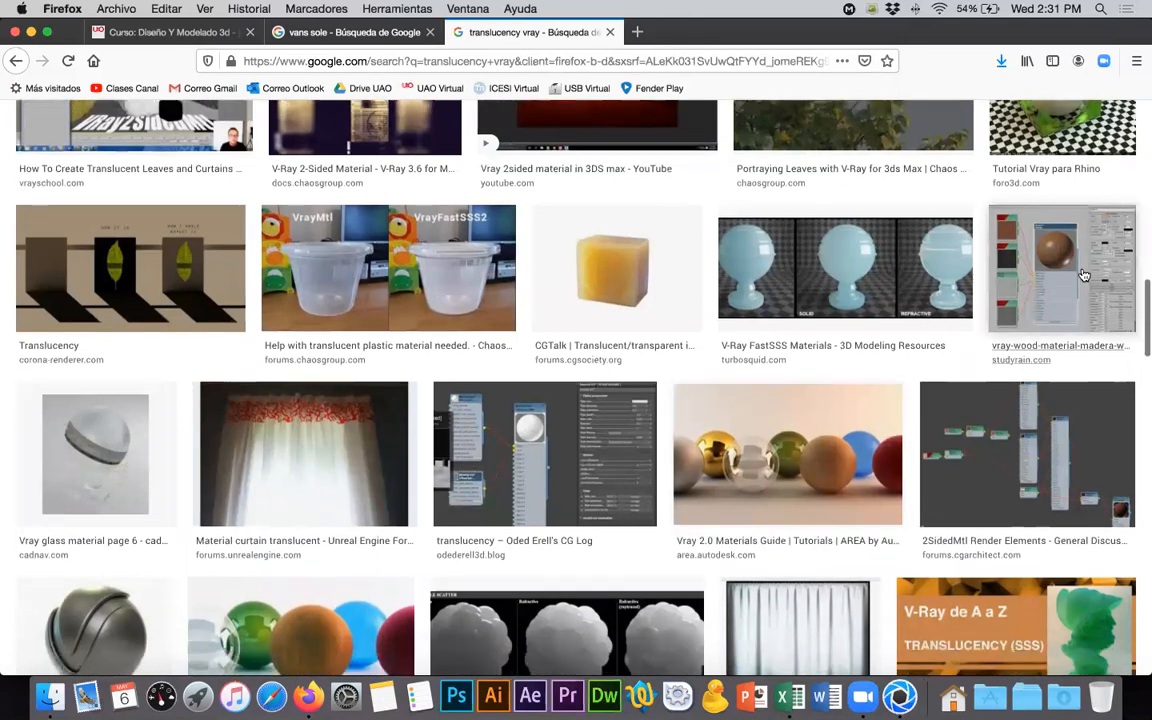
pyautogui.click(1050, 275)
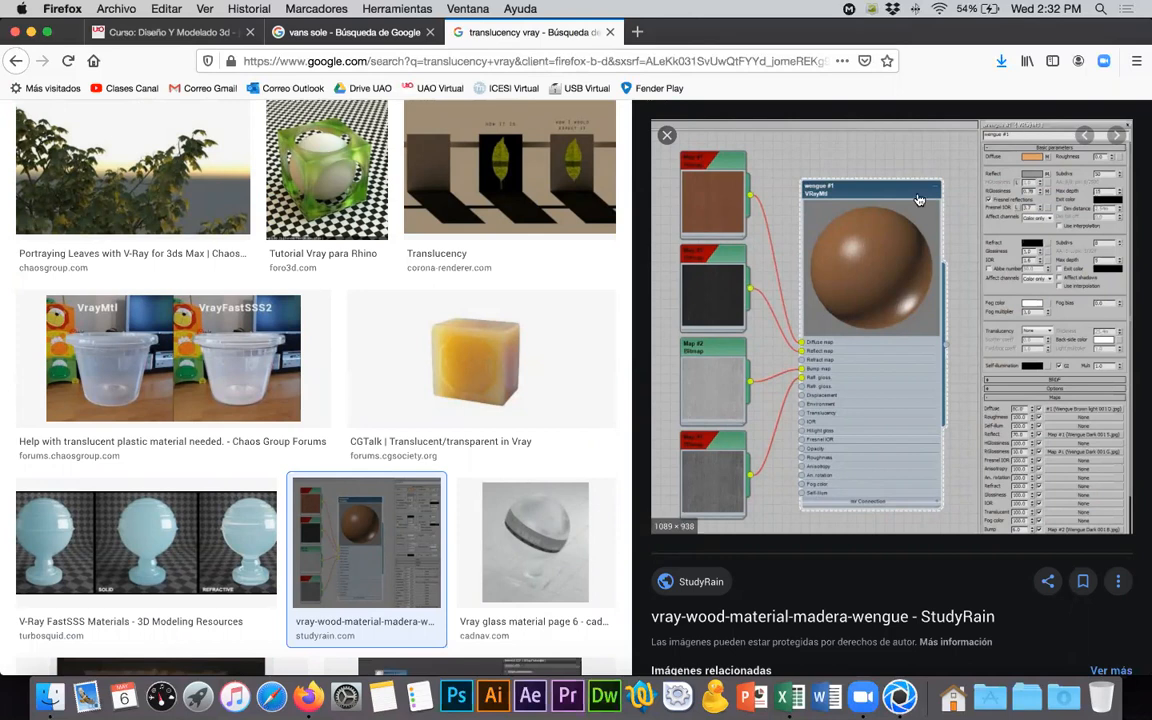
# - Refine the image search to "translucency vray for rhino"
pyautogui.scroll(1, 280, 304)
pyautogui.scroll(3, 282, 305)
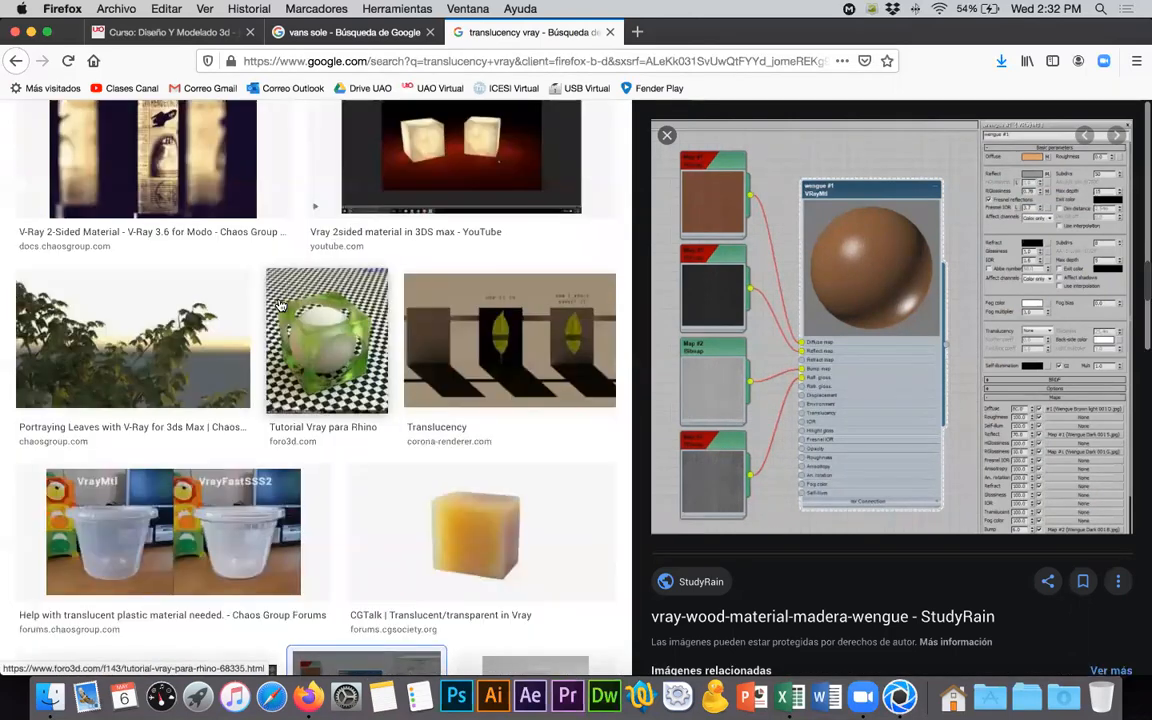
pyautogui.scroll(-2, 281, 305)
pyautogui.scroll(3, 281, 305)
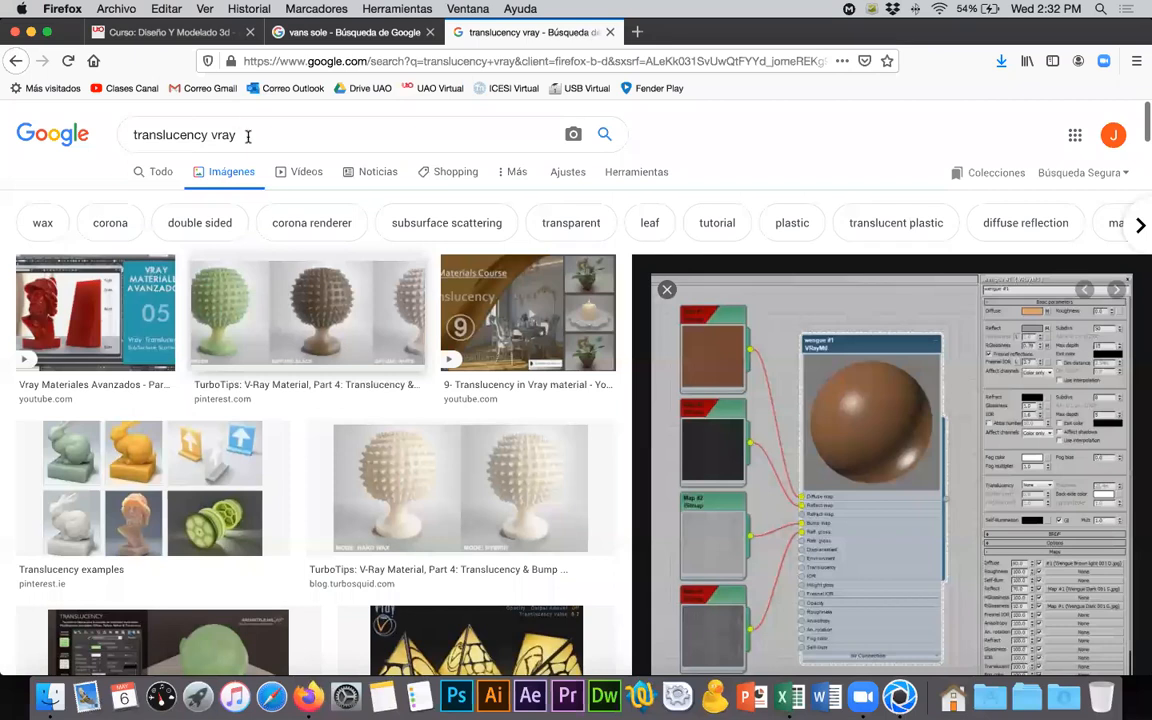
pyautogui.click(248, 134)
pyautogui.write('for rhino')
pyautogui.press('Return')
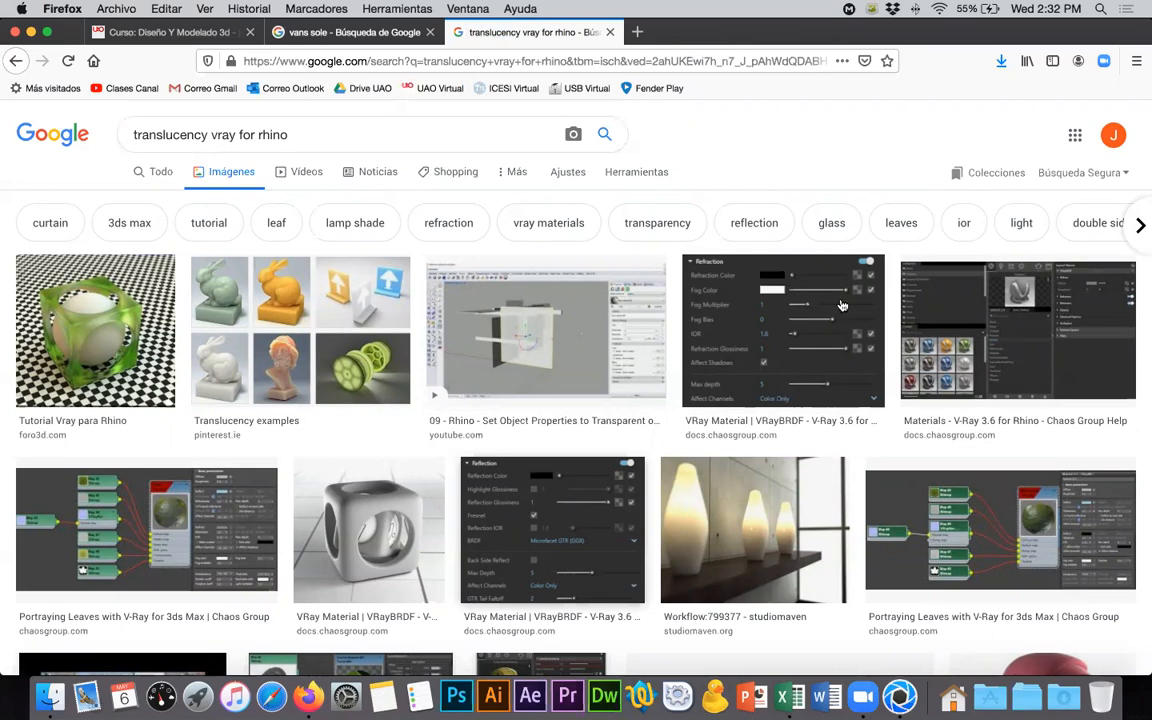
# - Preview the VRayBRDF reflection settings image and the Translucency examples image, and close the search tab
pyautogui.click(552, 530)
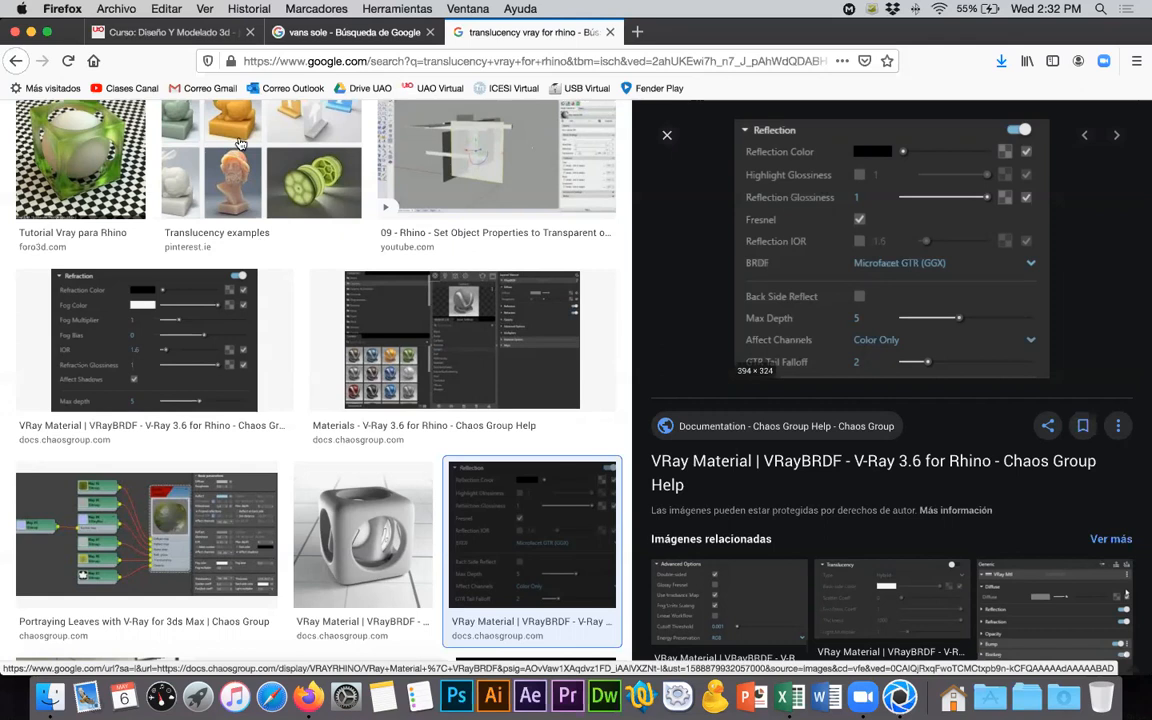
pyautogui.click(268, 188)
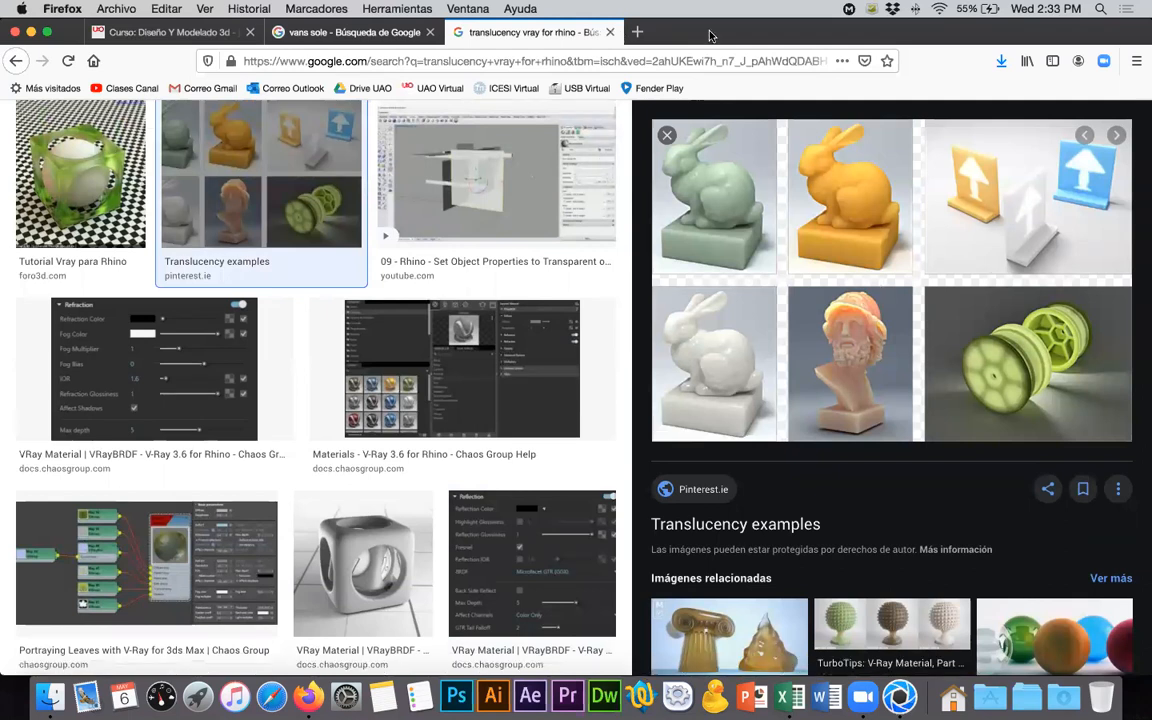
pyautogui.click(610, 32)
# - Hide Firefox and KeyShot, open the Documents folder in Finder and go to the Dropbox (Personal) folder
pyautogui.press('super+h')
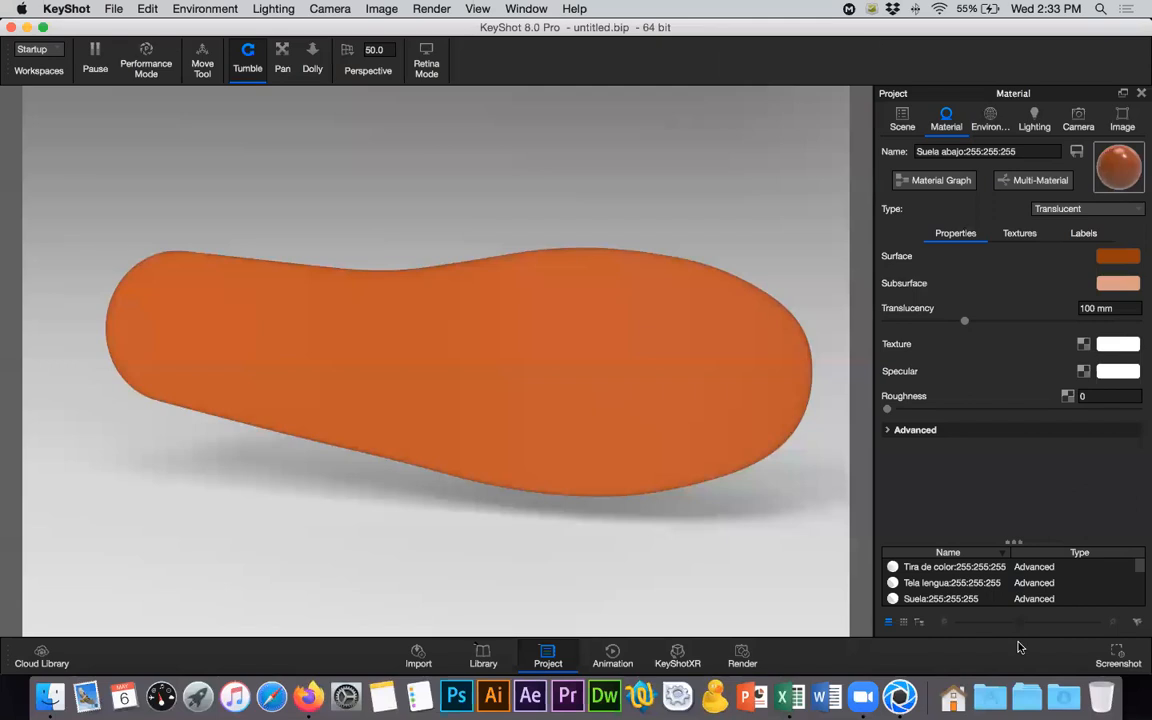
pyautogui.press('super+h')
pyautogui.click(1022, 696)
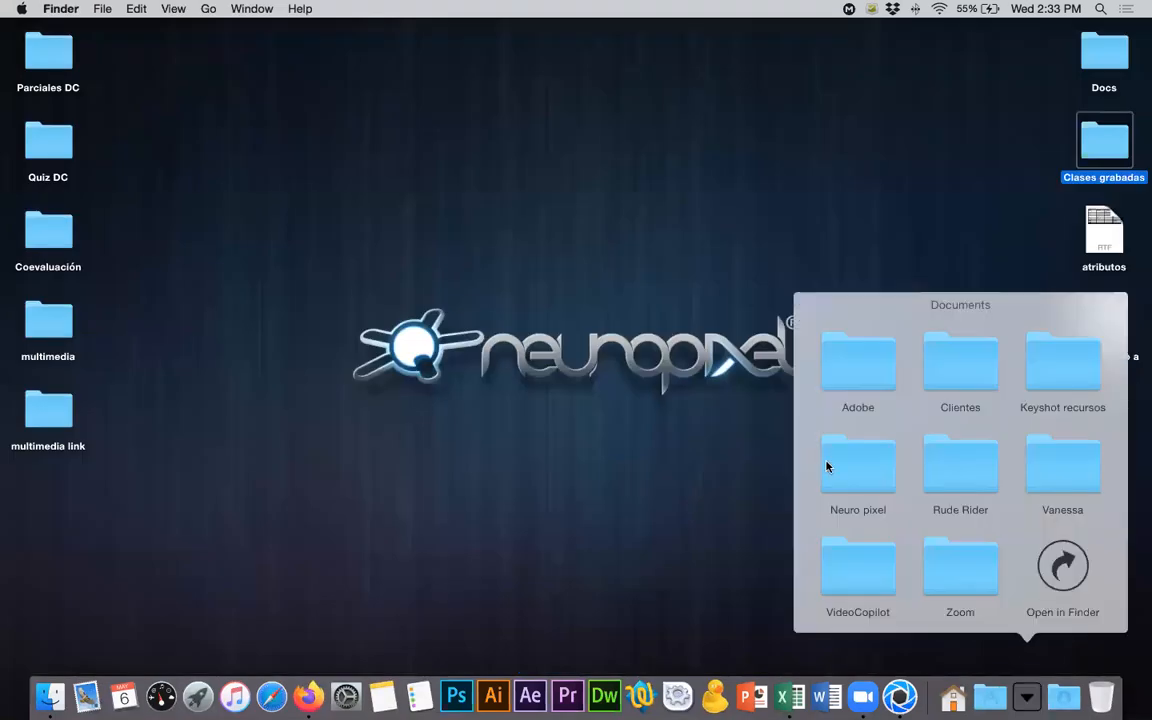
pyautogui.click(267, 193)
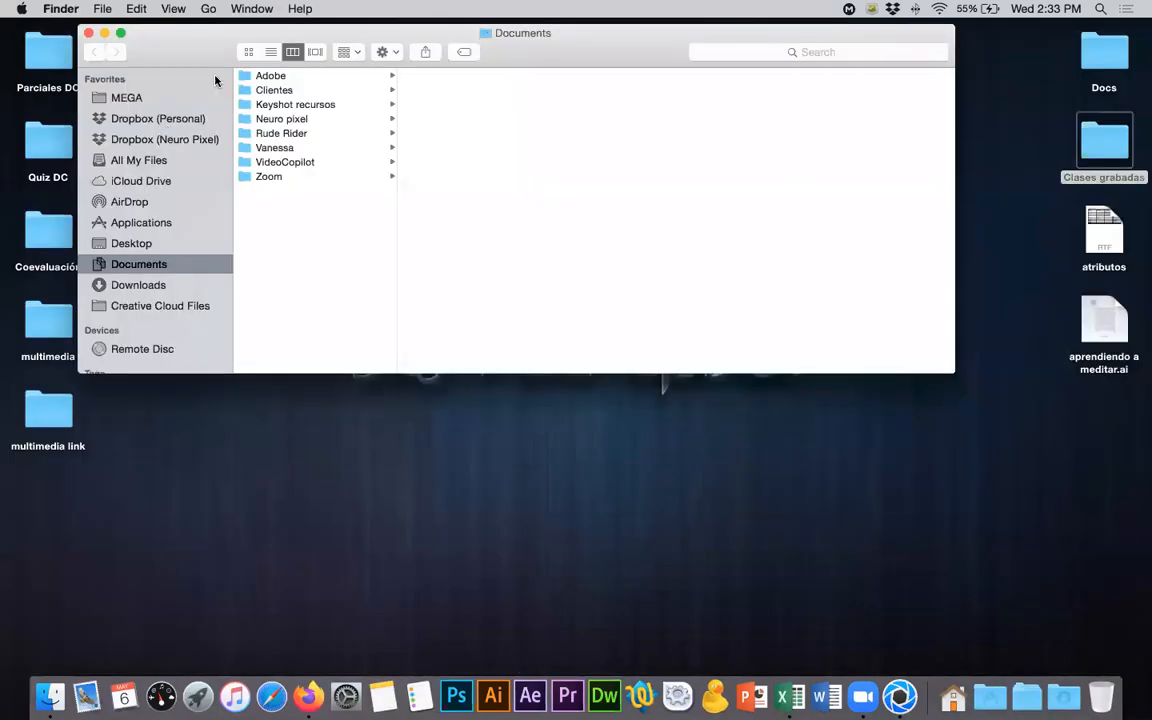
pyautogui.click(185, 141)
pyautogui.click(292, 257)
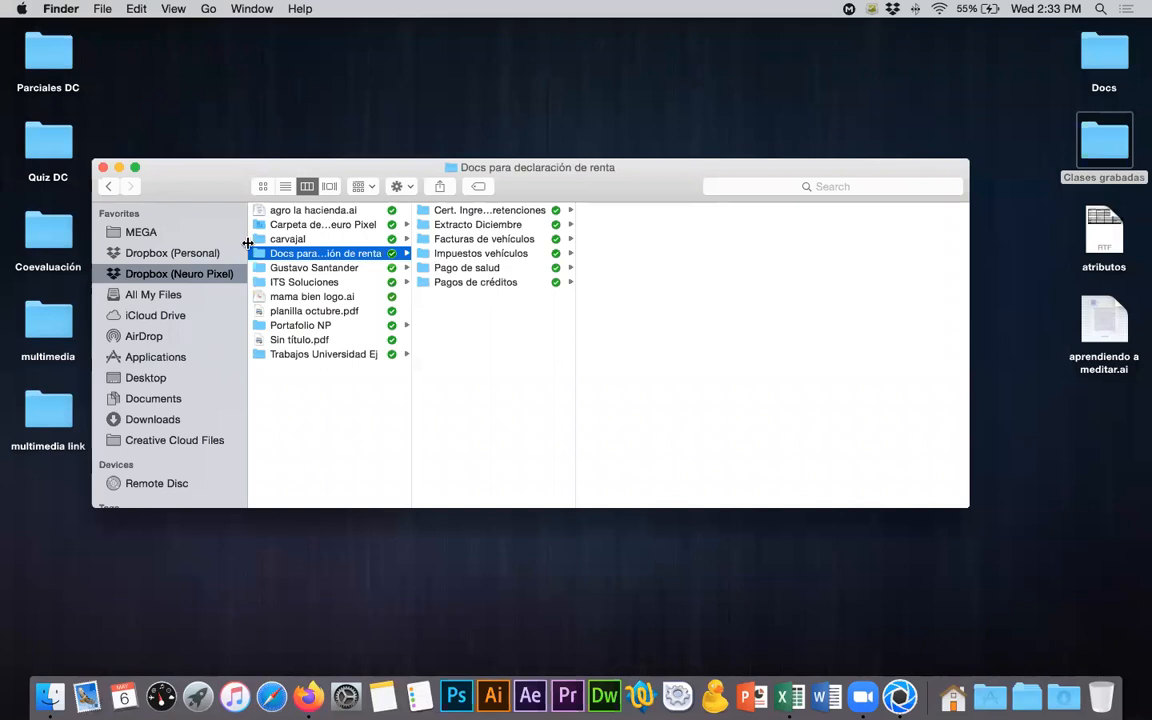
pyautogui.click(233, 252)
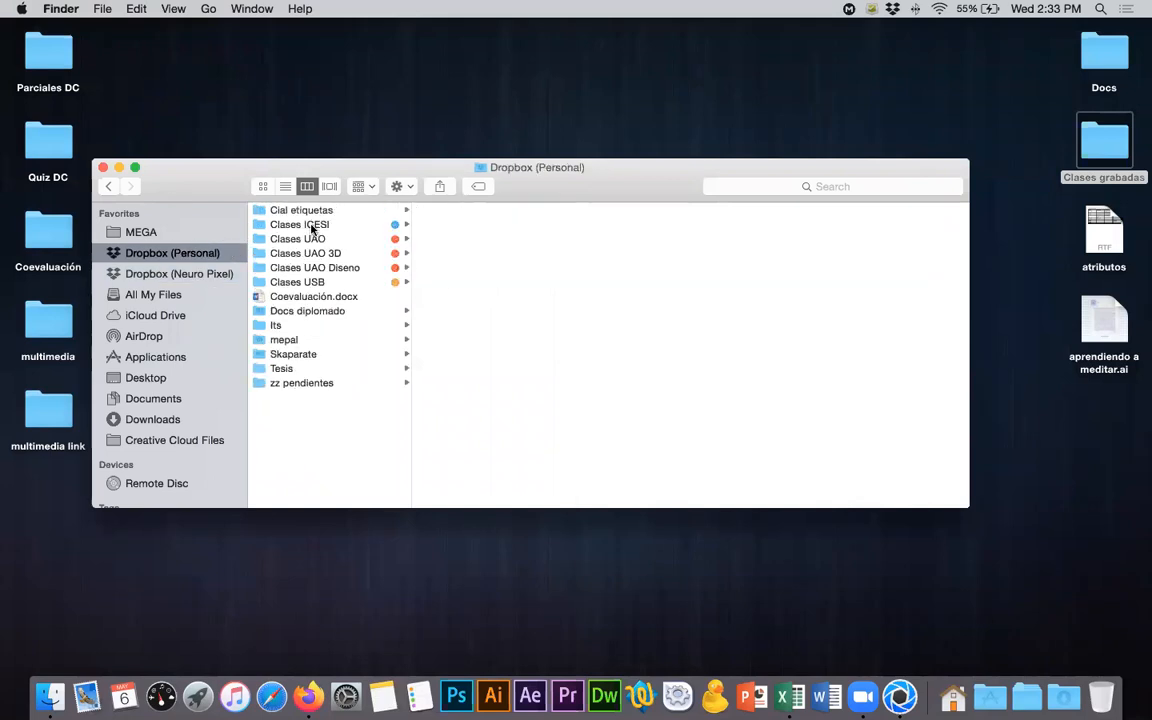
# - Look through the subfolders of Clases ICESI and select the Descargas folder
pyautogui.click(311, 225)
pyautogui.press('Right')
pyautogui.press('Down')
pyautogui.press('Down')
pyautogui.press('Down')
pyautogui.press('Down')
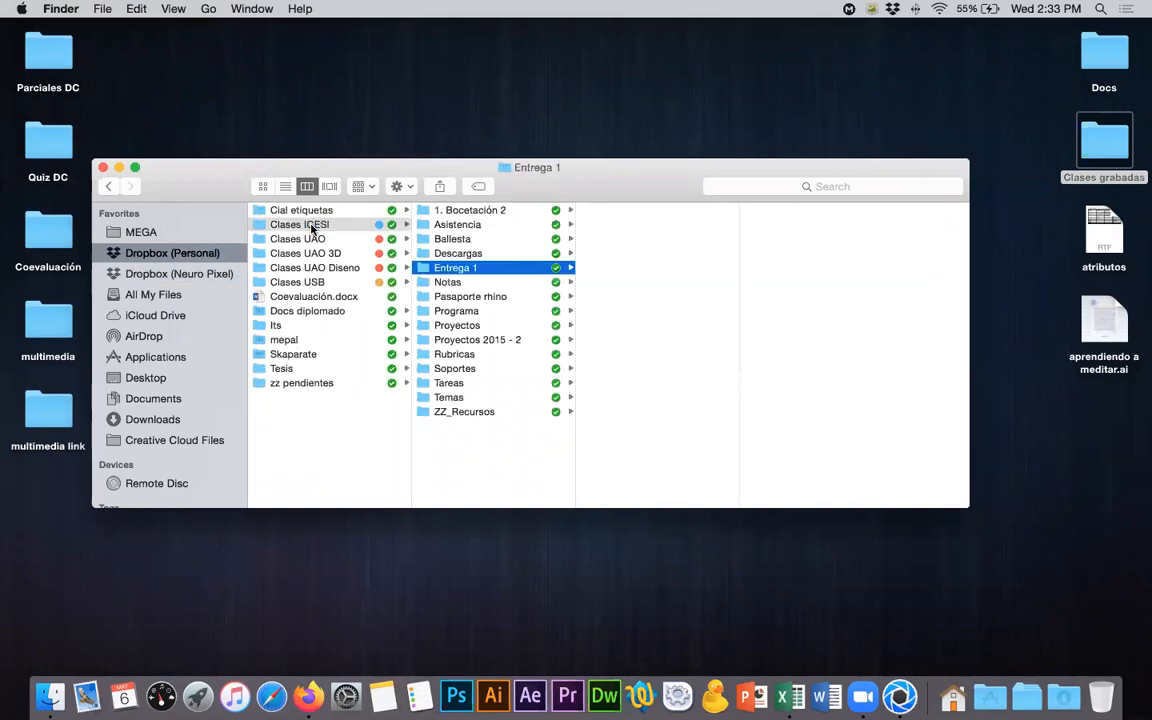
pyautogui.press('Down')
pyautogui.press('Down')
pyautogui.press('Down')
pyautogui.press('Down')
pyautogui.press('Down')
pyautogui.press('Down')
pyautogui.press('Up')
pyautogui.press('Up')
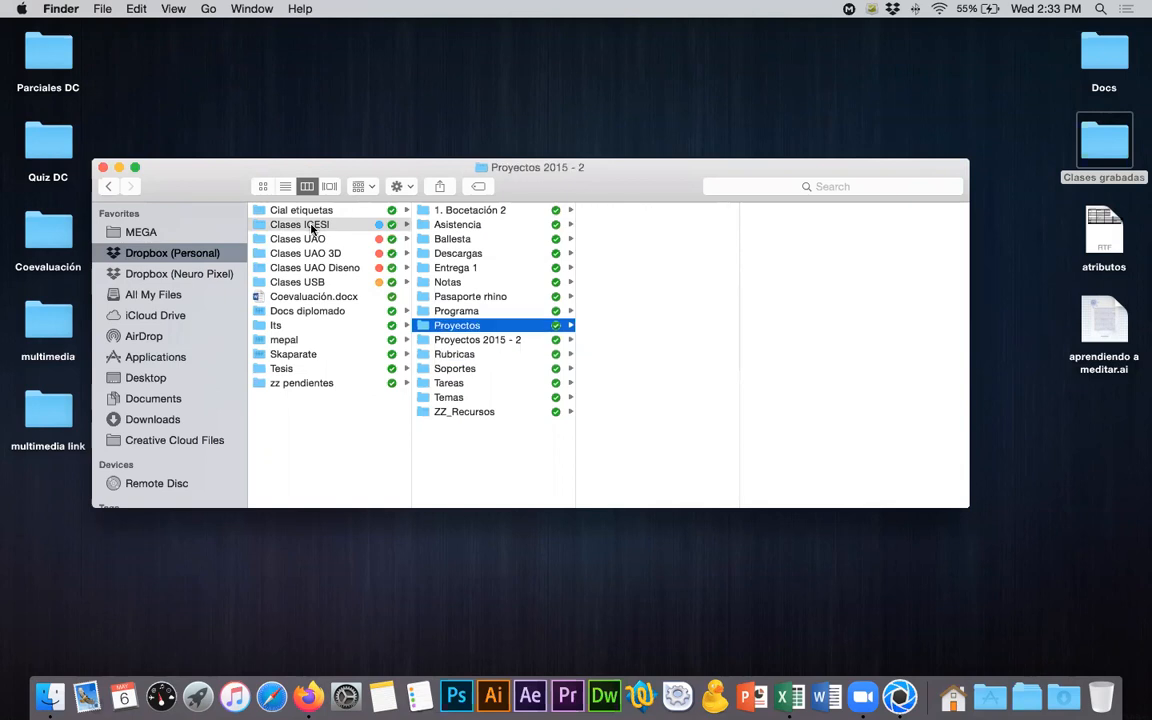
pyautogui.press('Up')
pyautogui.press('Up')
pyautogui.press('Up')
pyautogui.press('Up')
pyautogui.press('Up')
# - Select Manual_v-ray.pdf in the Descargas folder and copy its Dropbox link
pyautogui.press('Right')
pyautogui.press('Down')
pyautogui.press('Down')
pyautogui.press('Down')
pyautogui.press('Down')
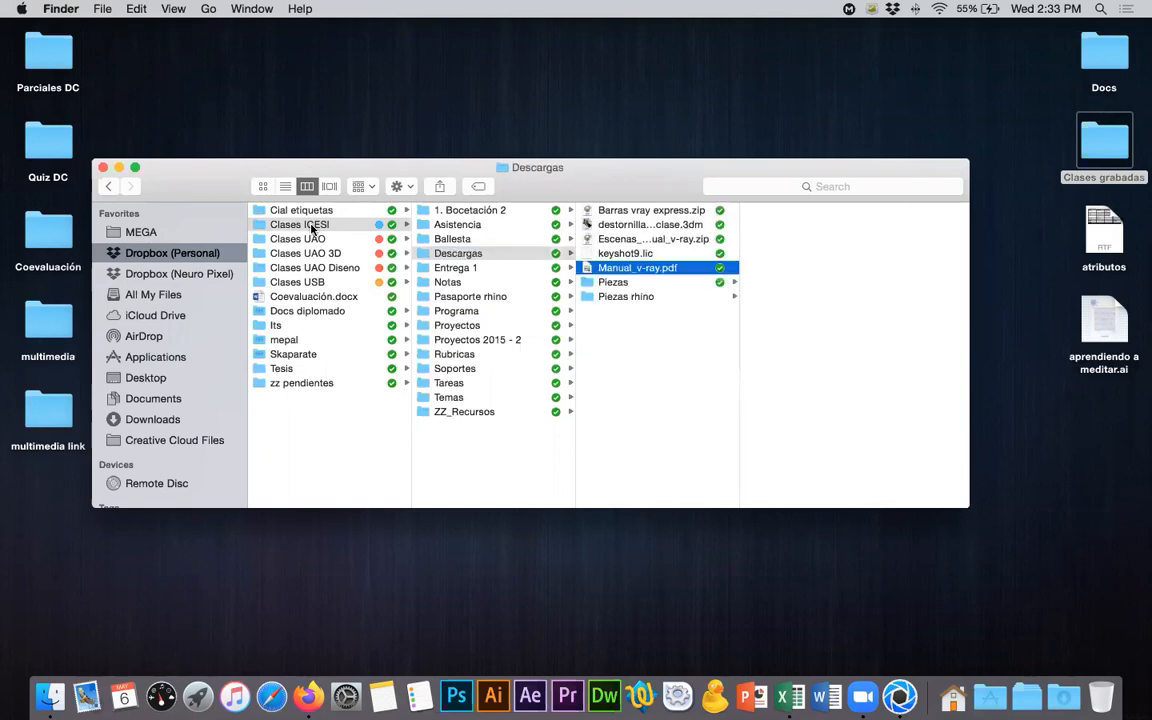
pyautogui.rightClick(656, 269)
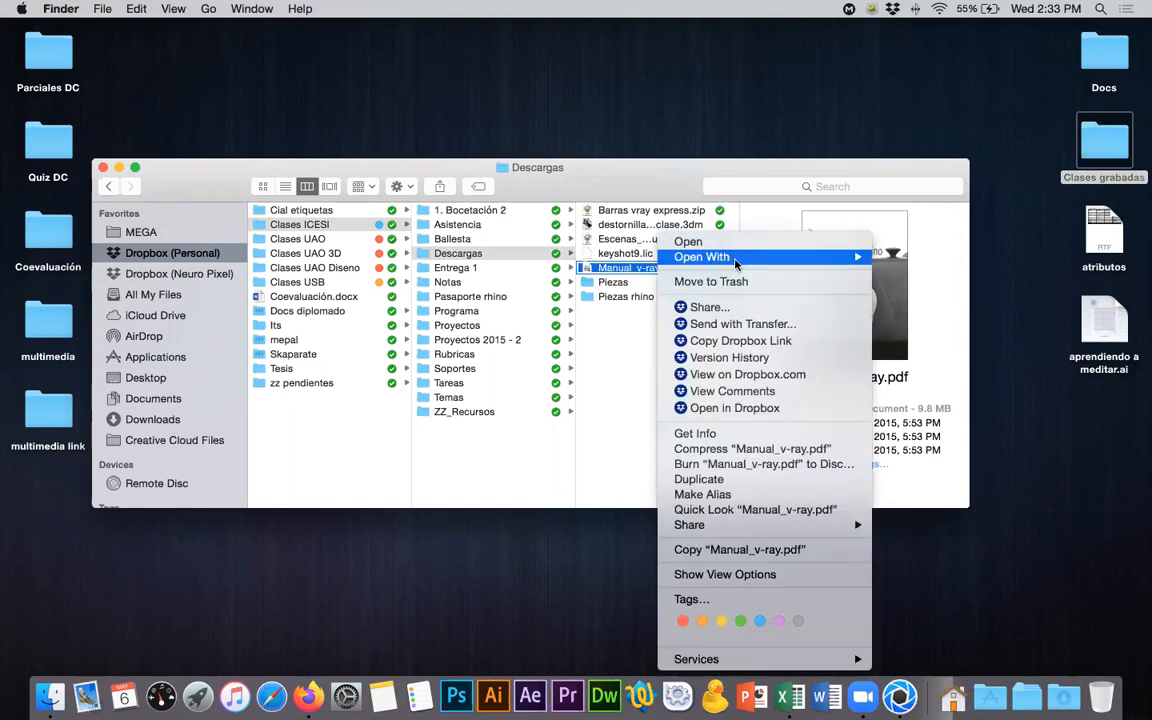
pyautogui.click(750, 335)
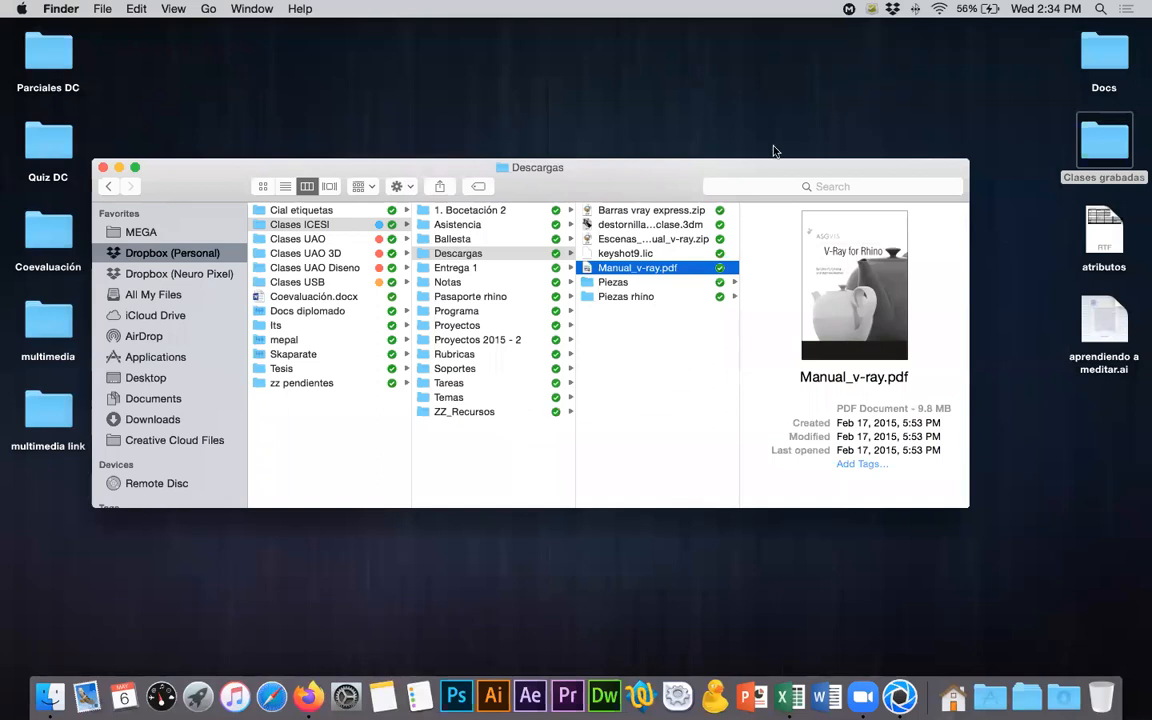
# - Open Manual_v-ray.pdf in Preview, skim its table of contents and show the page thumbnails
pyautogui.doubleClick(734, 275)
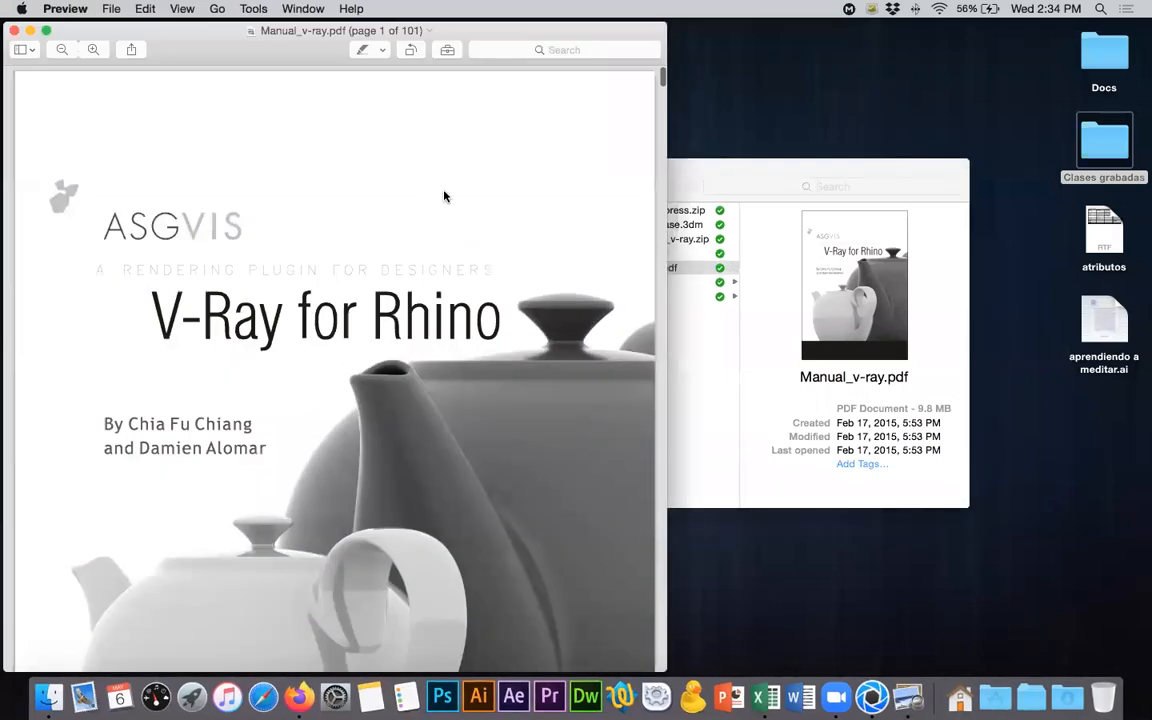
pyautogui.scroll(-15, 571, 352)
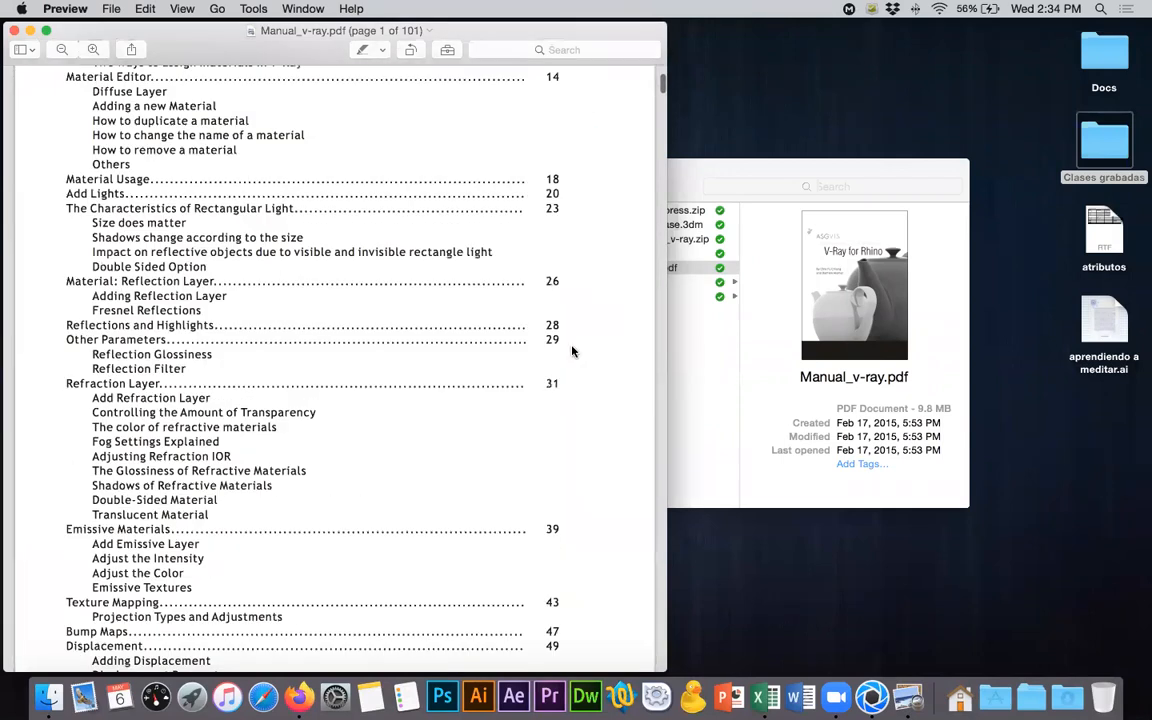
pyautogui.scroll(-15, 572, 354)
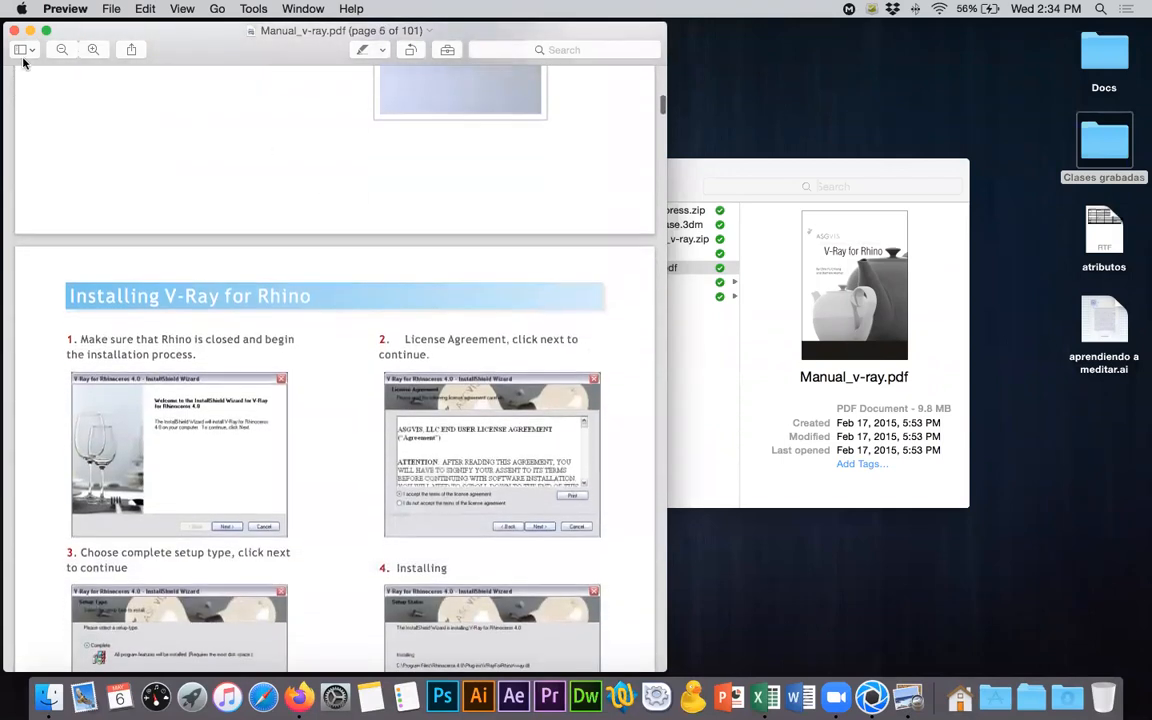
pyautogui.click(22, 50)
pyautogui.click(42, 85)
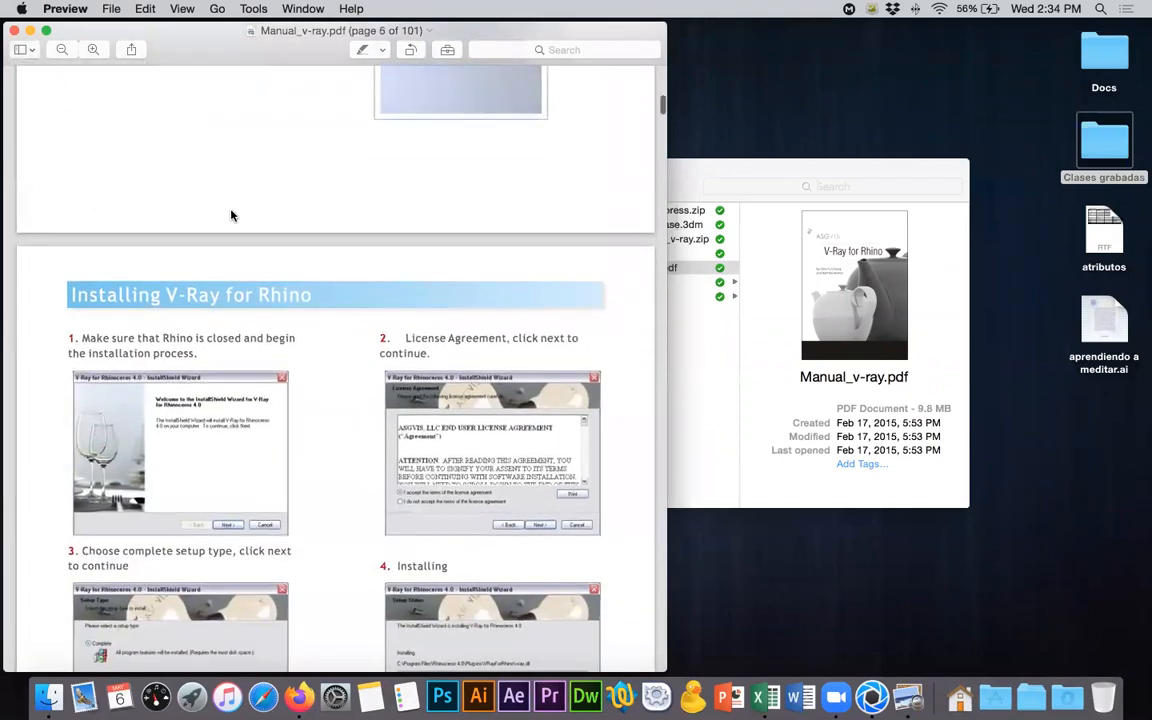
# - Browse the manual's page thumbnails to find the Translucent material section and open page 37
pyautogui.scroll(-15, 130, 360)
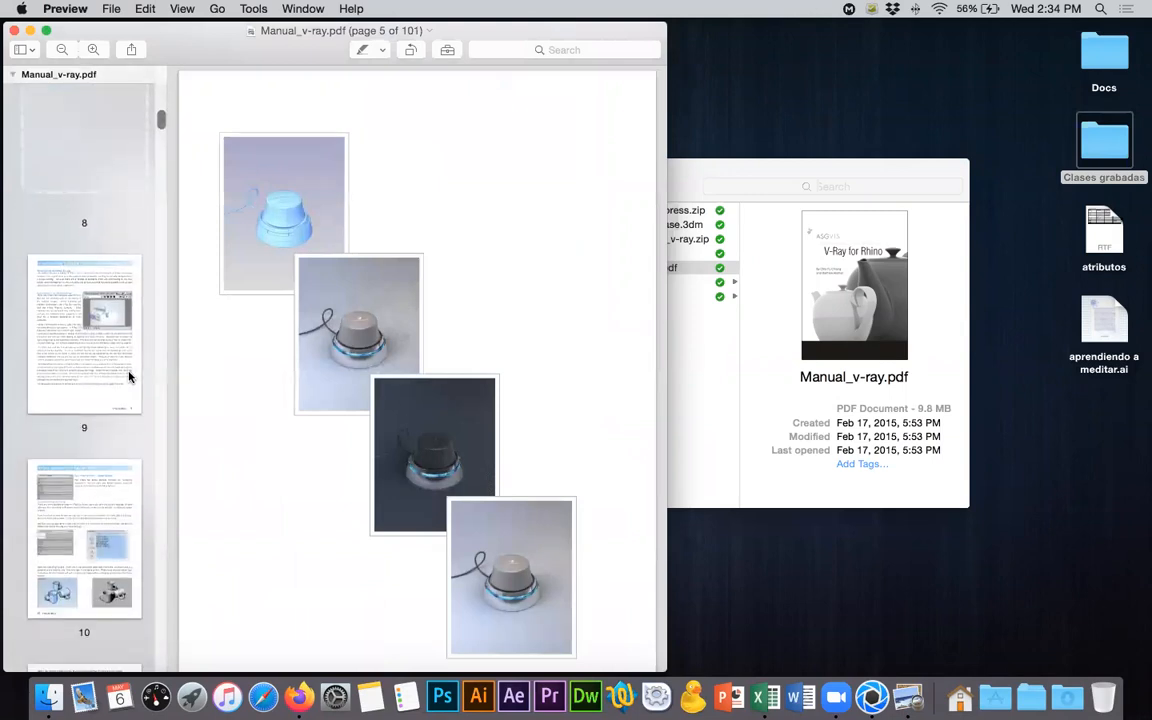
pyautogui.scroll(-10, 127, 377)
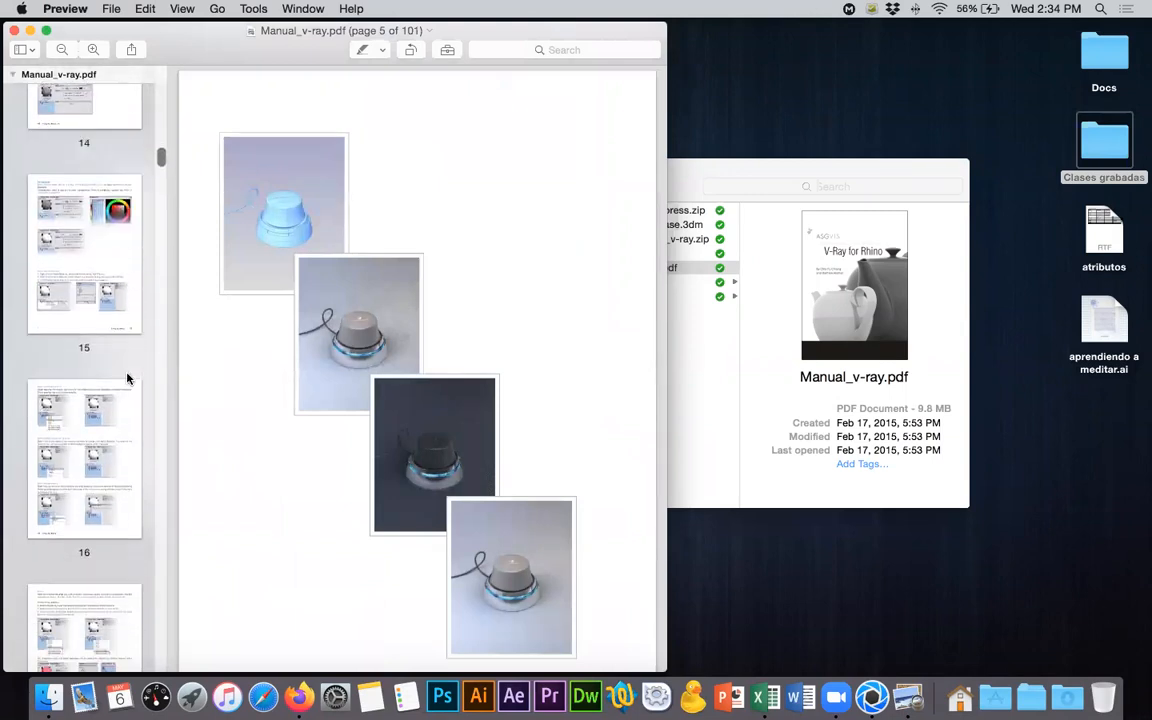
pyautogui.scroll(-10, 127, 377)
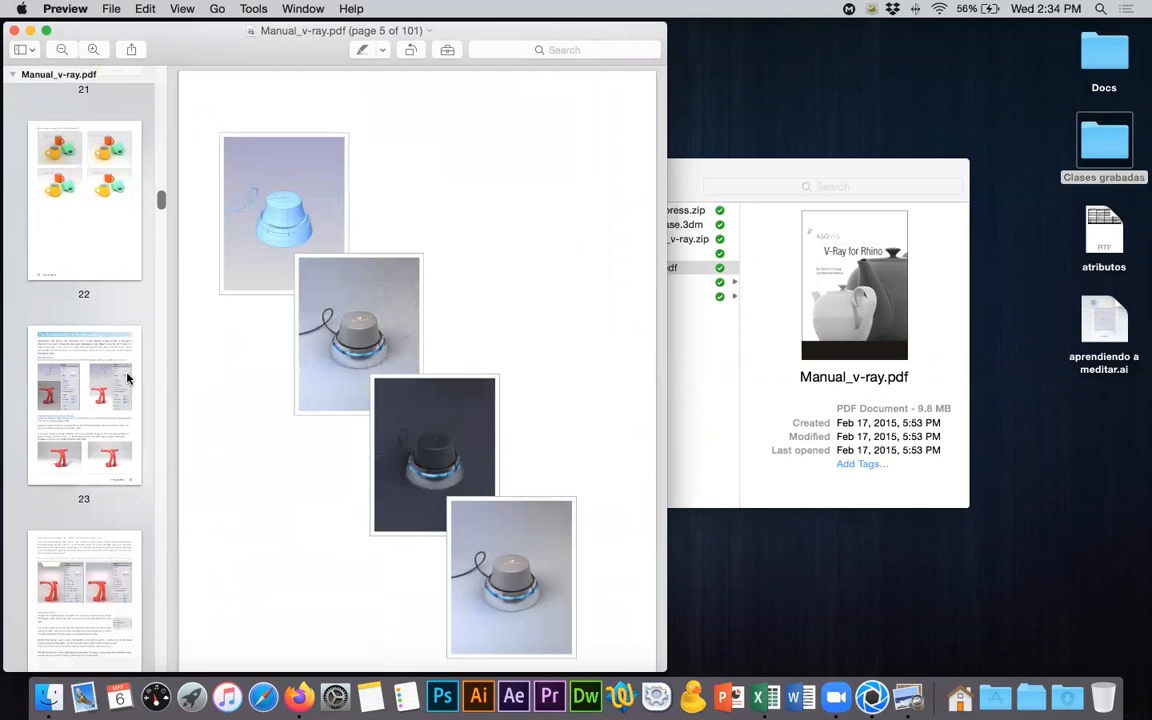
pyautogui.scroll(-5, 127, 377)
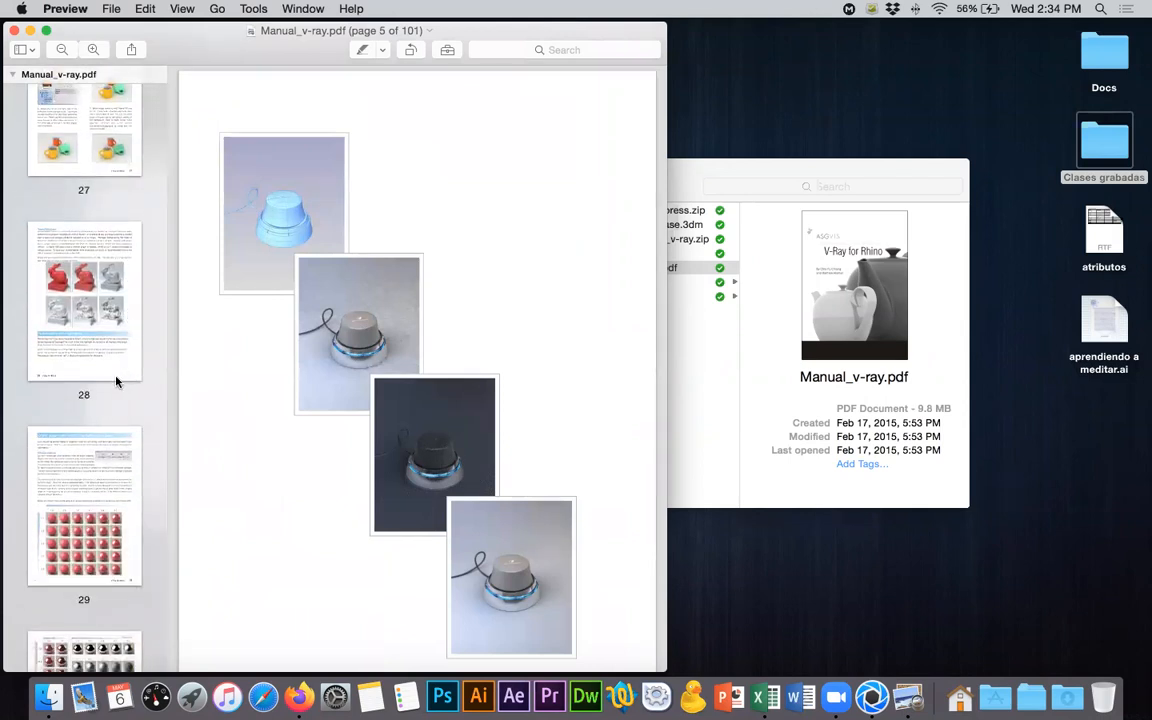
pyautogui.scroll(-6, 116, 381)
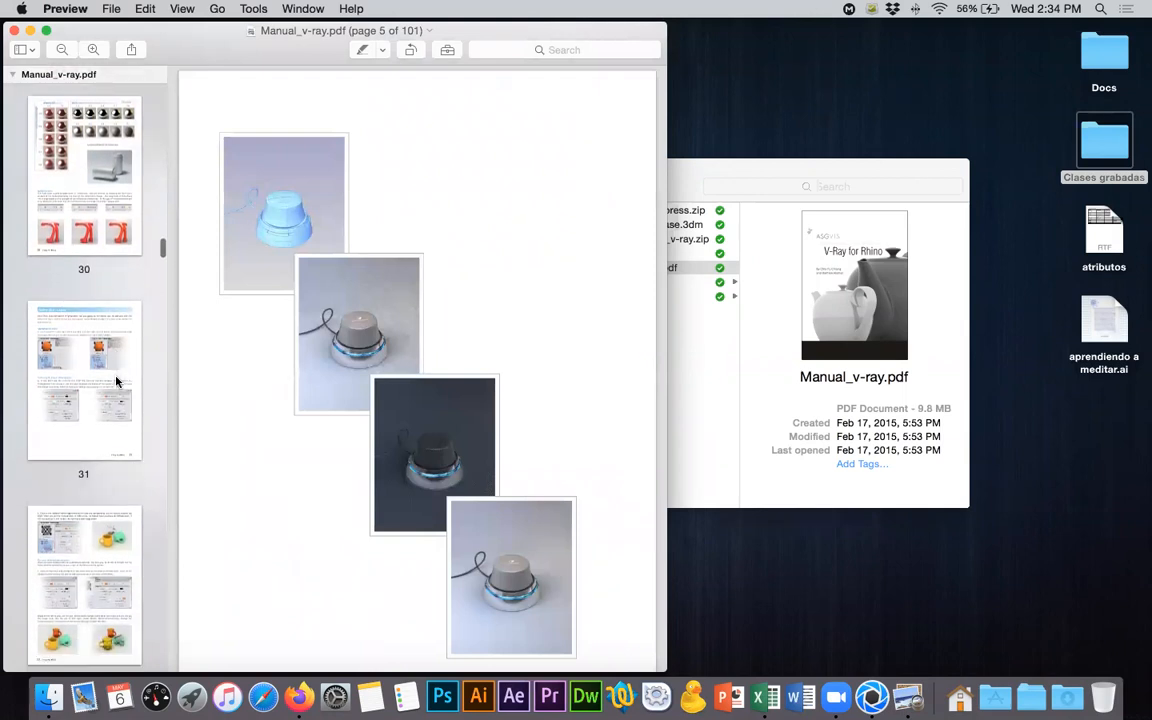
pyautogui.scroll(-3, 116, 381)
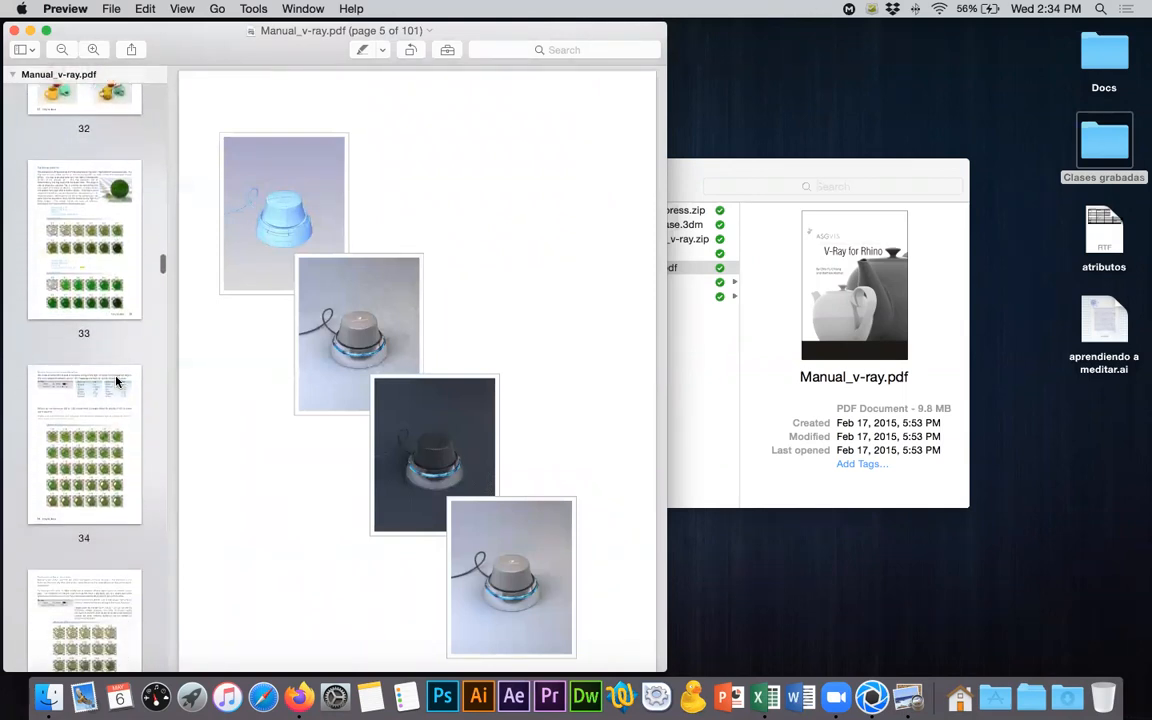
pyautogui.scroll(-5, 116, 381)
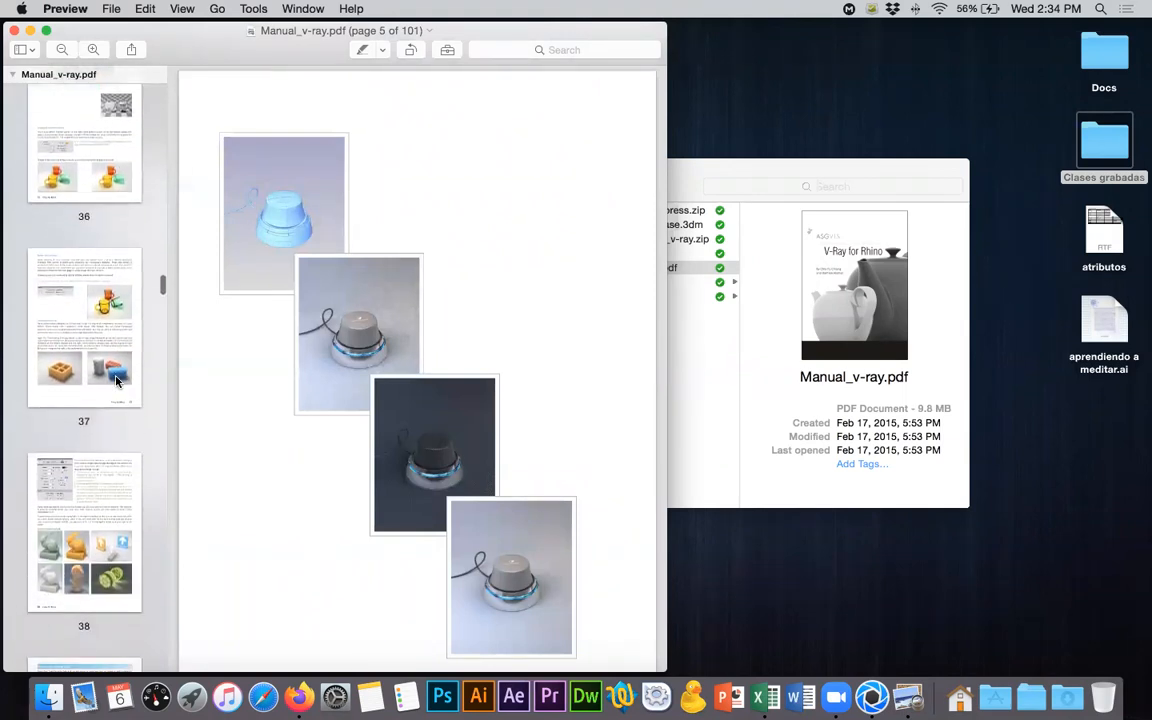
pyautogui.click(84, 336)
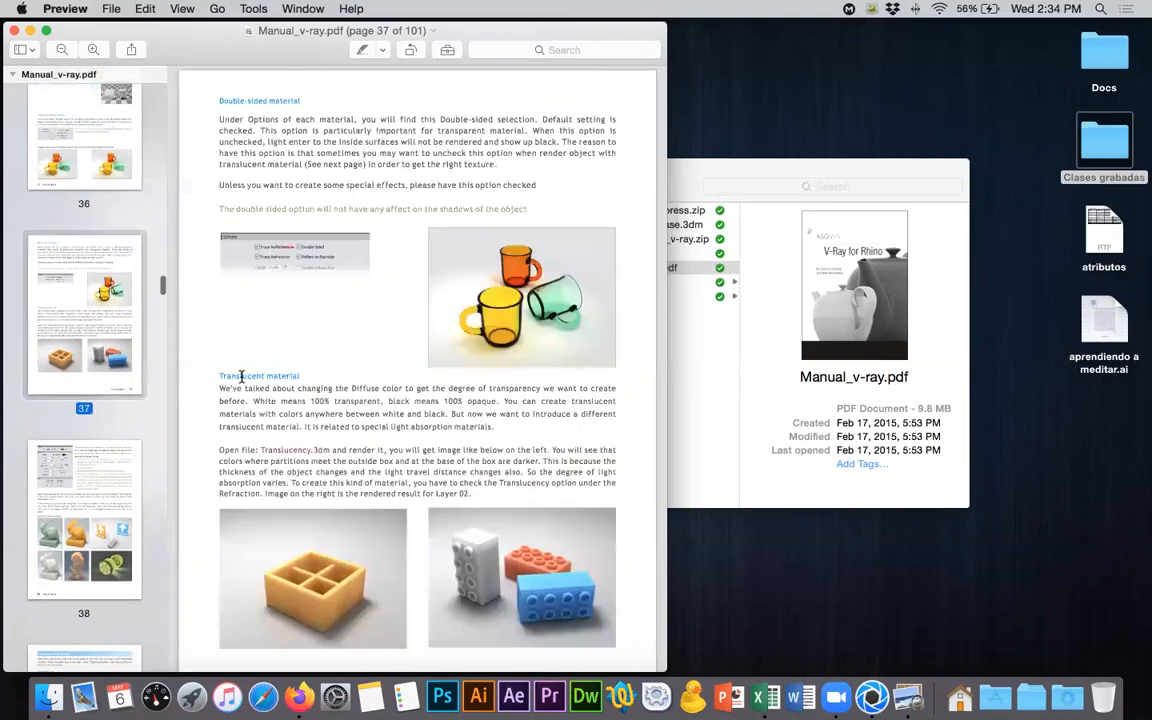
# - Highlight the Translucent material heading, go to page 38 and enlarge its translucency settings image
pyautogui.moveTo(301, 377); pyautogui.dragTo(219, 377)
pyautogui.click(62, 440)
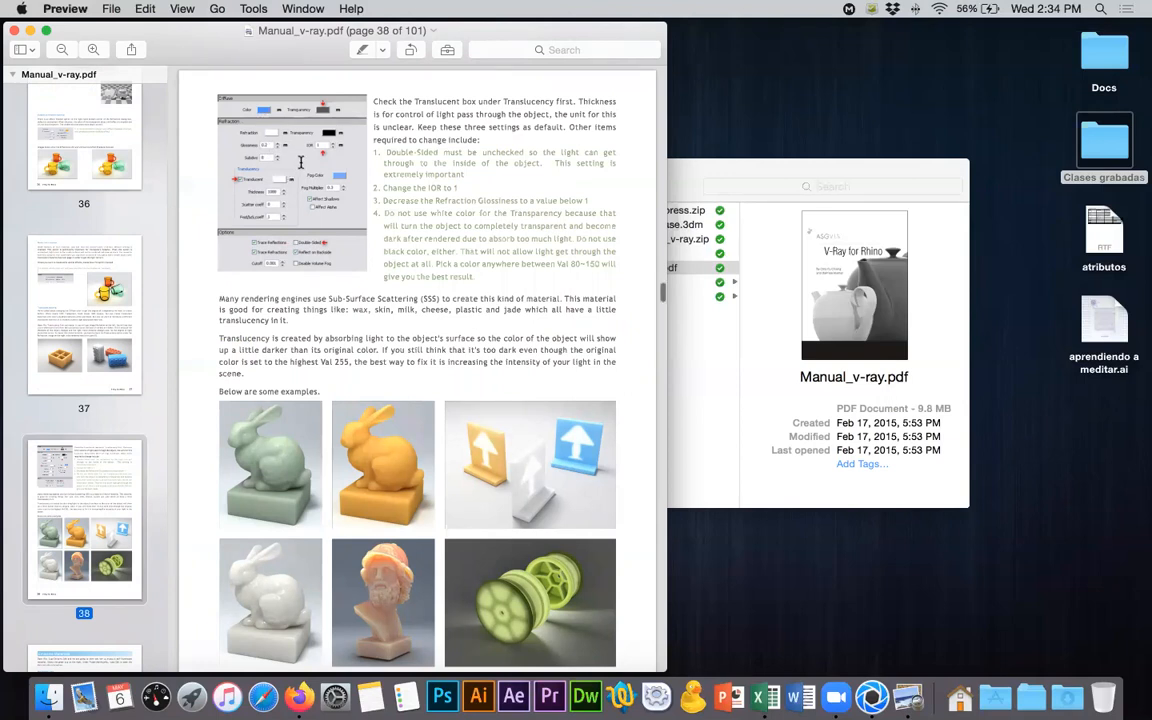
pyautogui.keyDown('ctrl'); pyautogui.scroll(3, 298, 162); pyautogui.keyUp('ctrl')
pyautogui.keyDown('ctrl'); pyautogui.scroll(3, 300, 158); pyautogui.keyUp('ctrl')
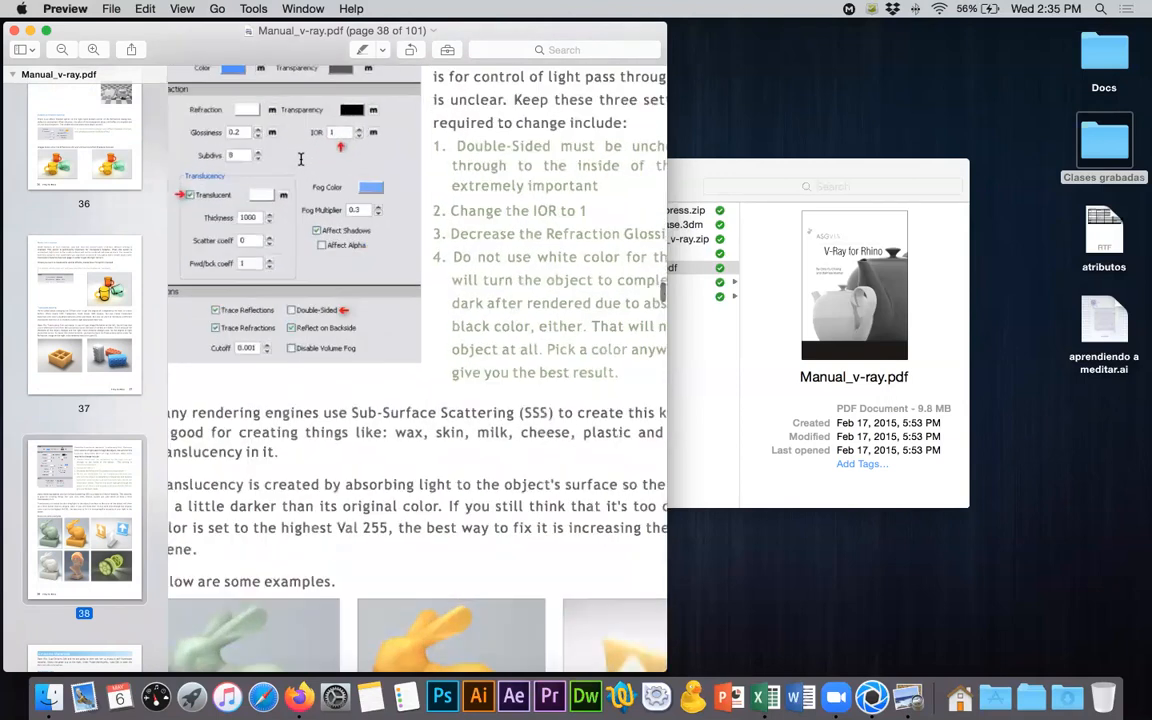
pyautogui.scroll(3, 300, 158)
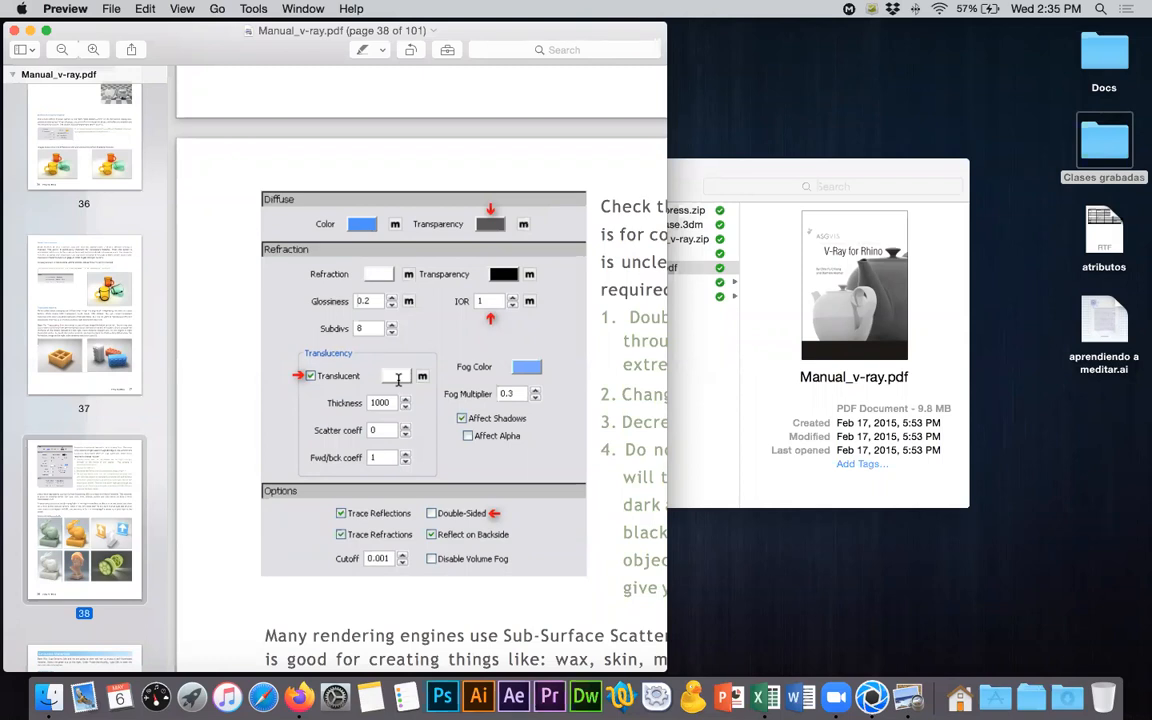
# - Compare the manual's translucency settings with the Translucent material properties of the sole in KeyShot
pyautogui.press('super+Tab')
pyautogui.press('super+Tab')
pyautogui.press('super+Tab')
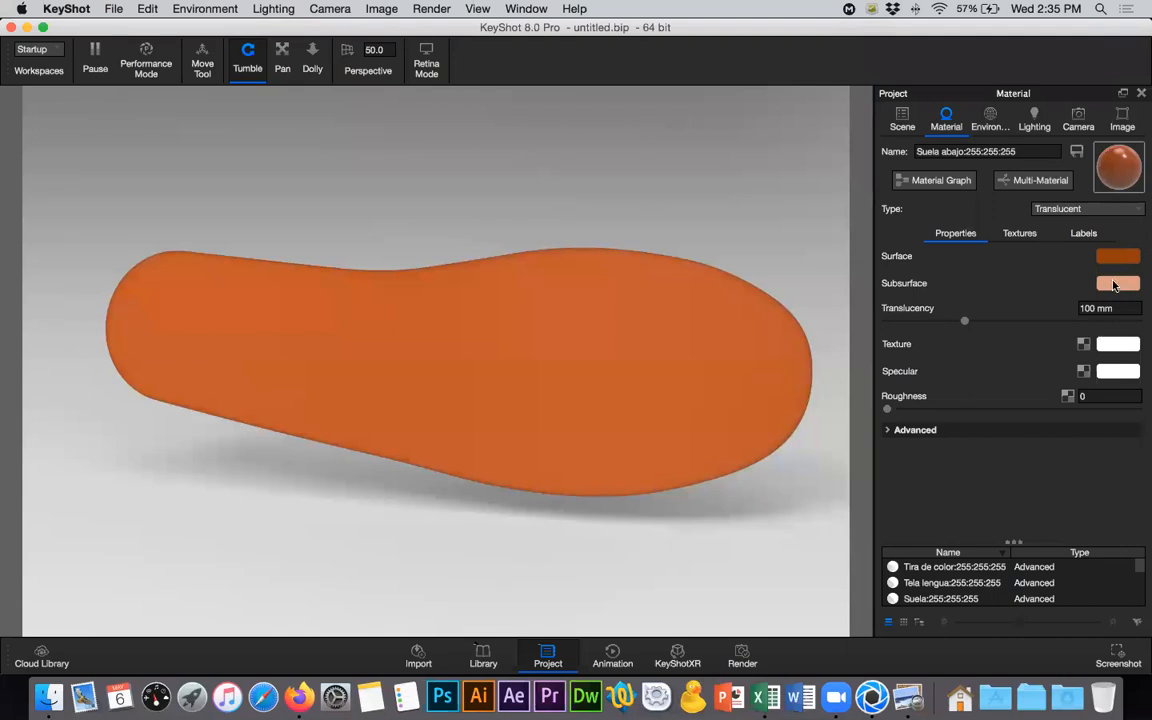
pyautogui.press('super+Tab')
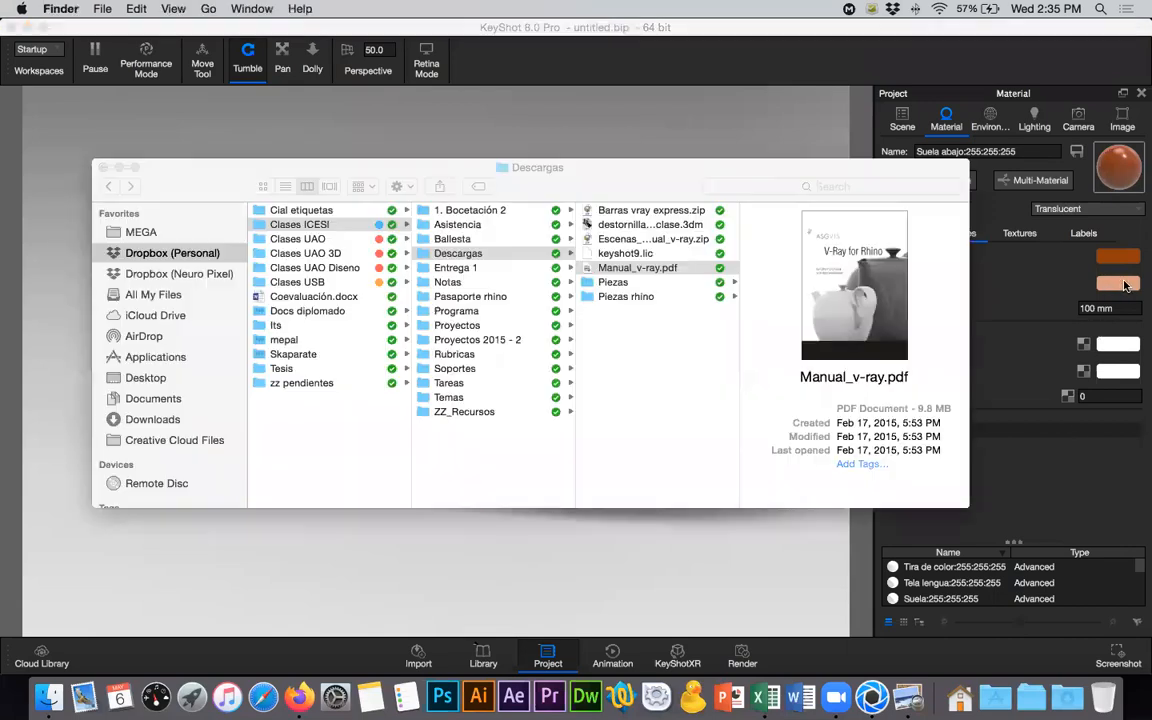
pyautogui.press('super+Tab')
pyautogui.press('super+Tab')
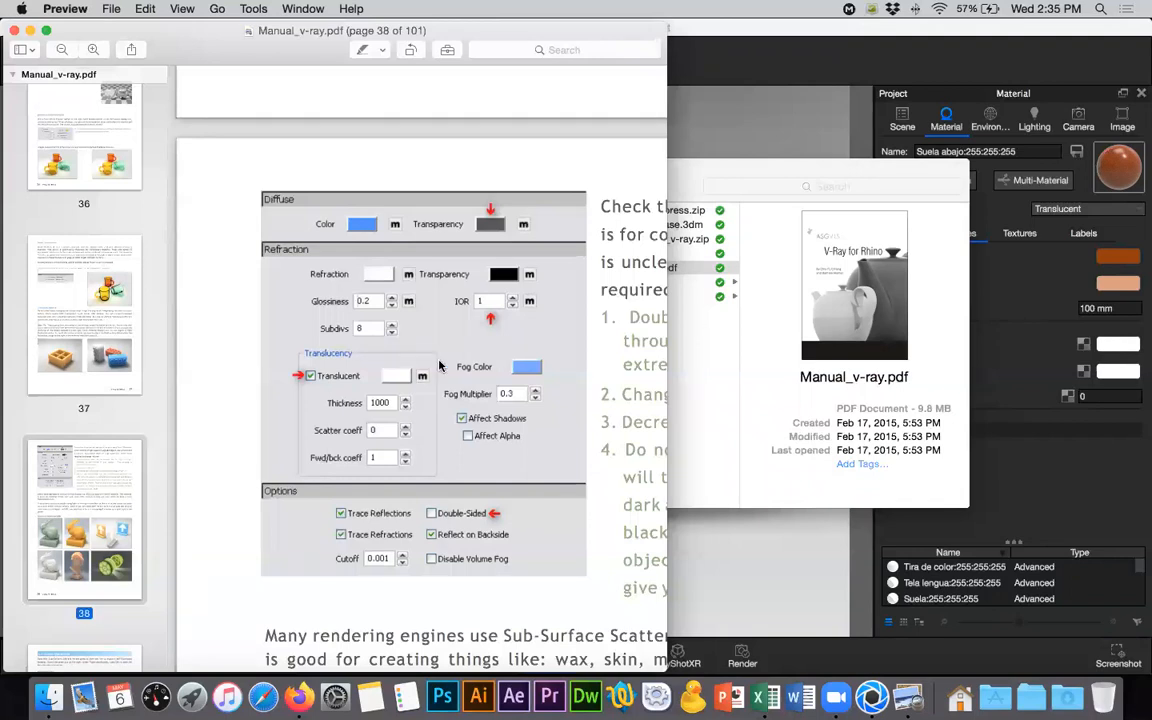
pyautogui.click(1060, 305)
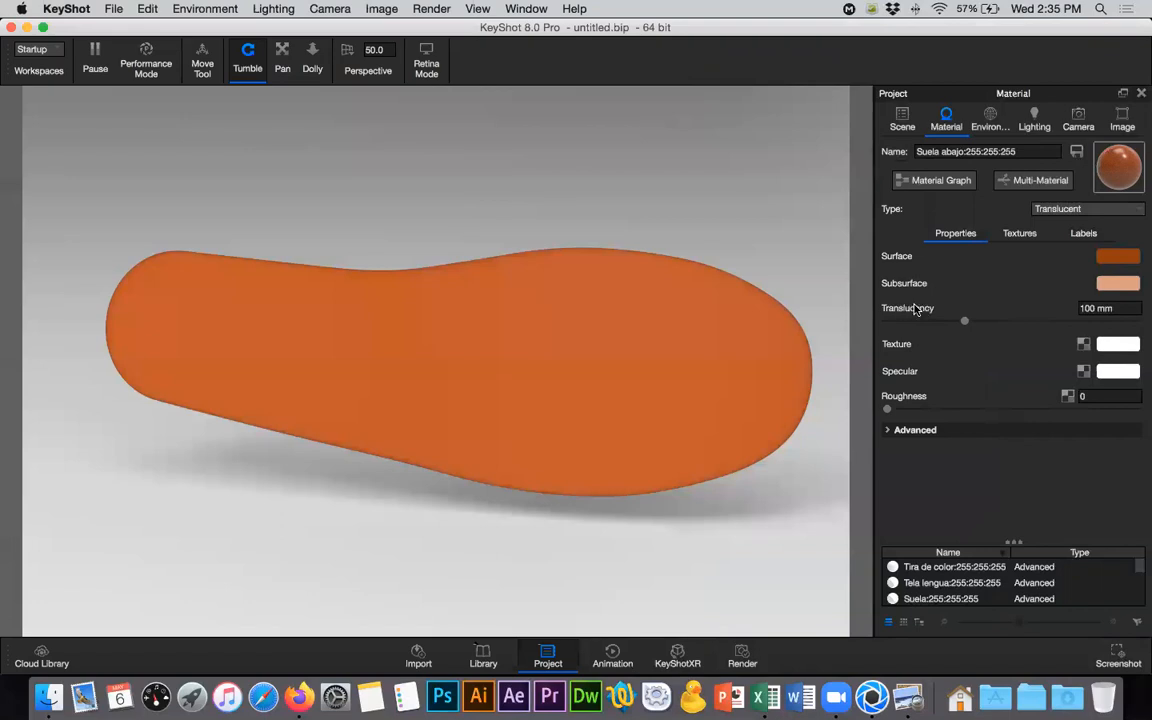
# - Return to page 38 of the V-Ray manual, examine the translucent material examples and close the PDF
pyautogui.press('super+Tab')
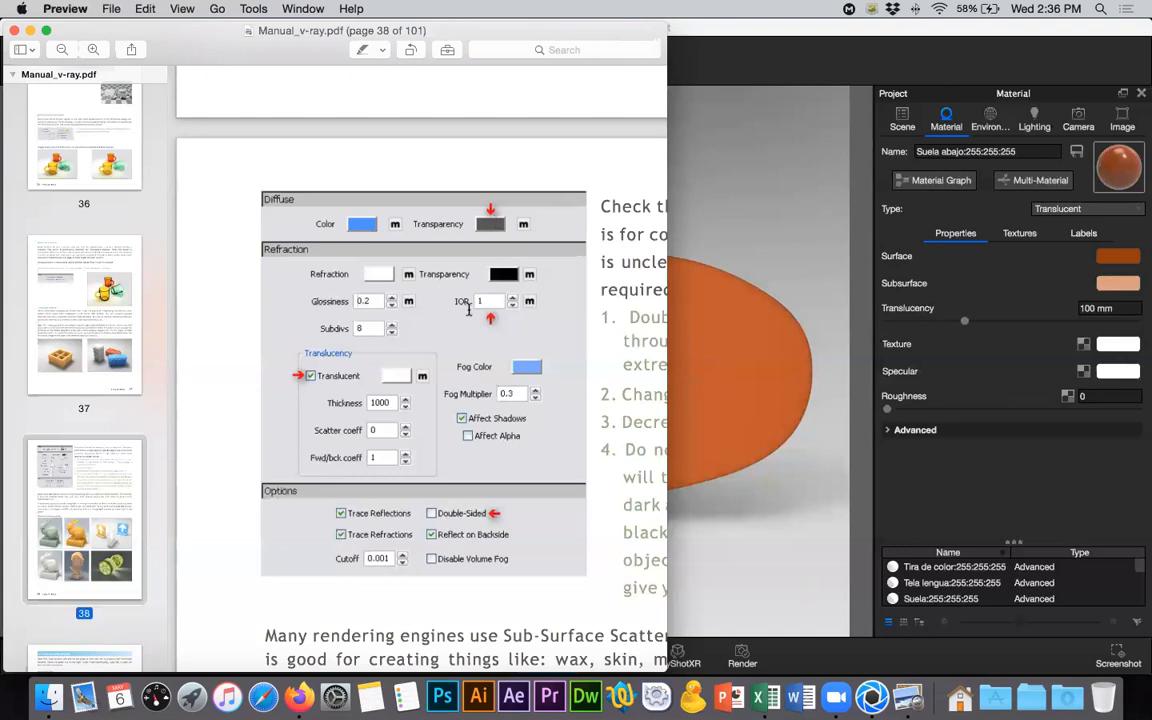
pyautogui.press('super+minus')
pyautogui.press('super+minus')
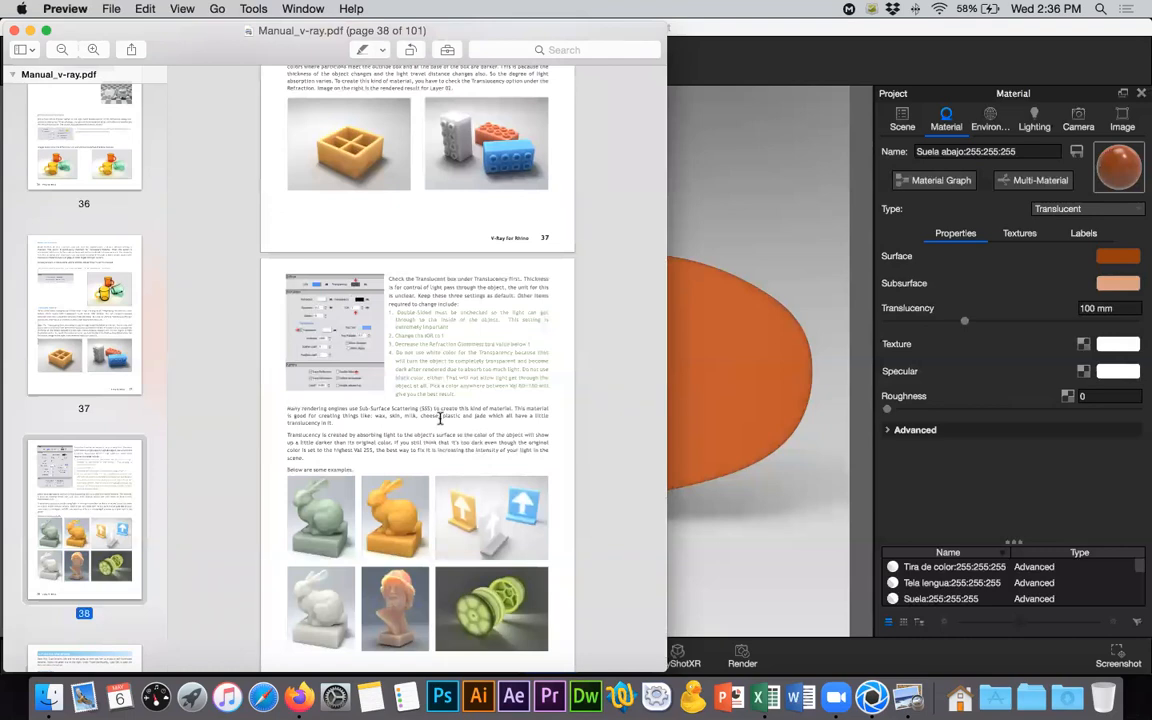
pyautogui.scroll(-5, 437, 340)
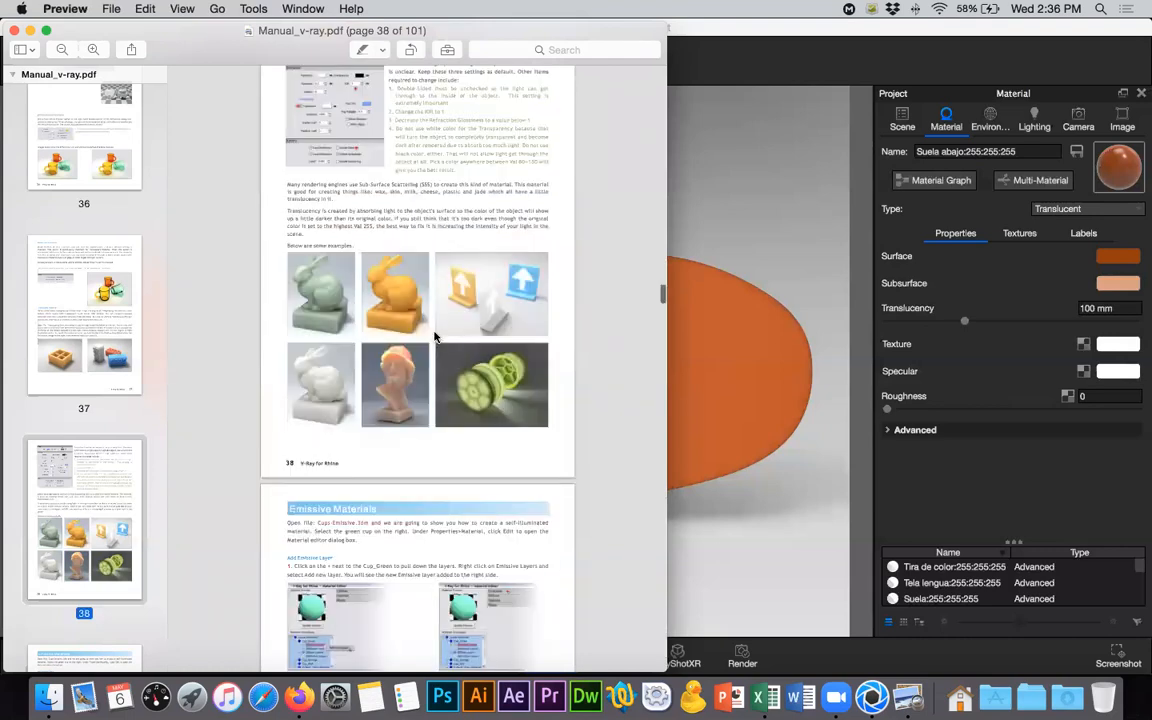
pyautogui.scroll(5, 439, 336)
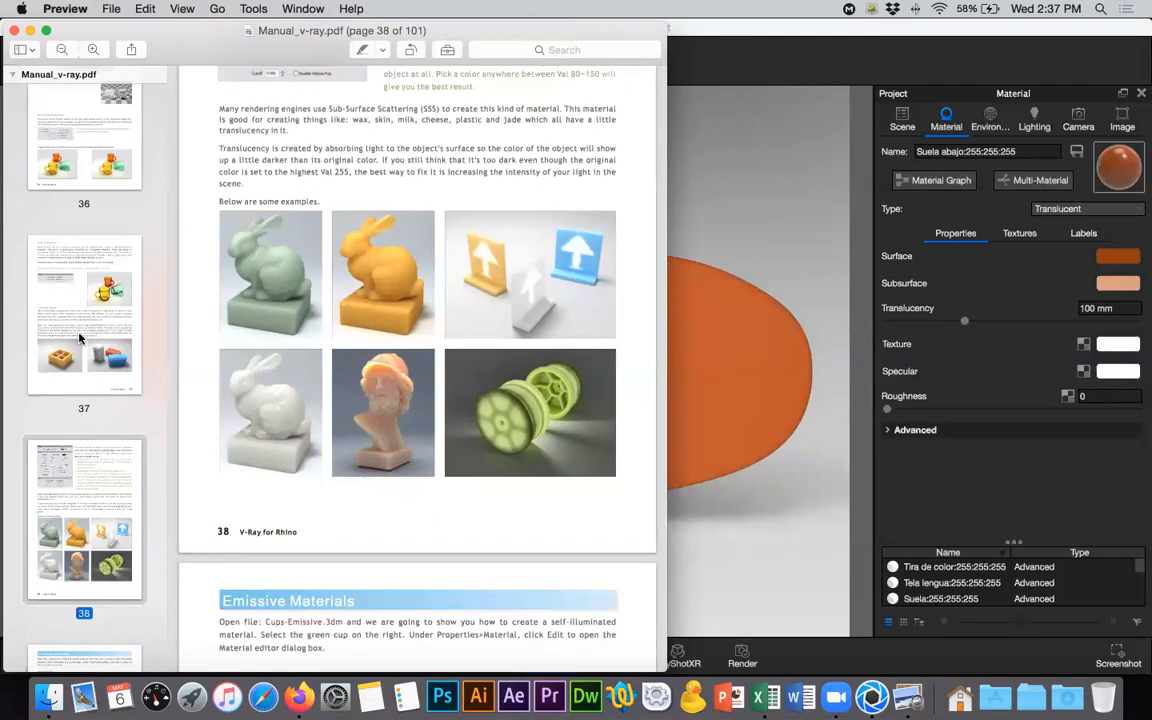
pyautogui.click(13, 31)
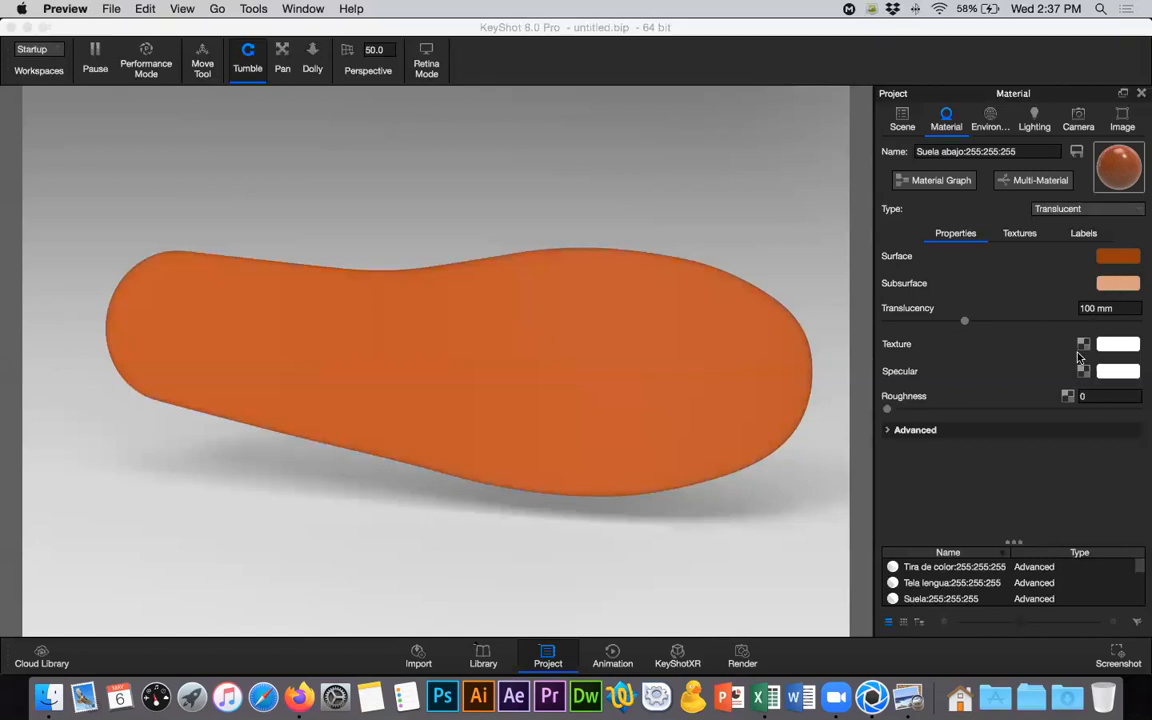
# - Open the sole material's Translucency value for editing, view the Vans sole reference photo in Firefox and return to KeyShot
pyautogui.click(1082, 308)
pyautogui.doubleClick(1088, 308)
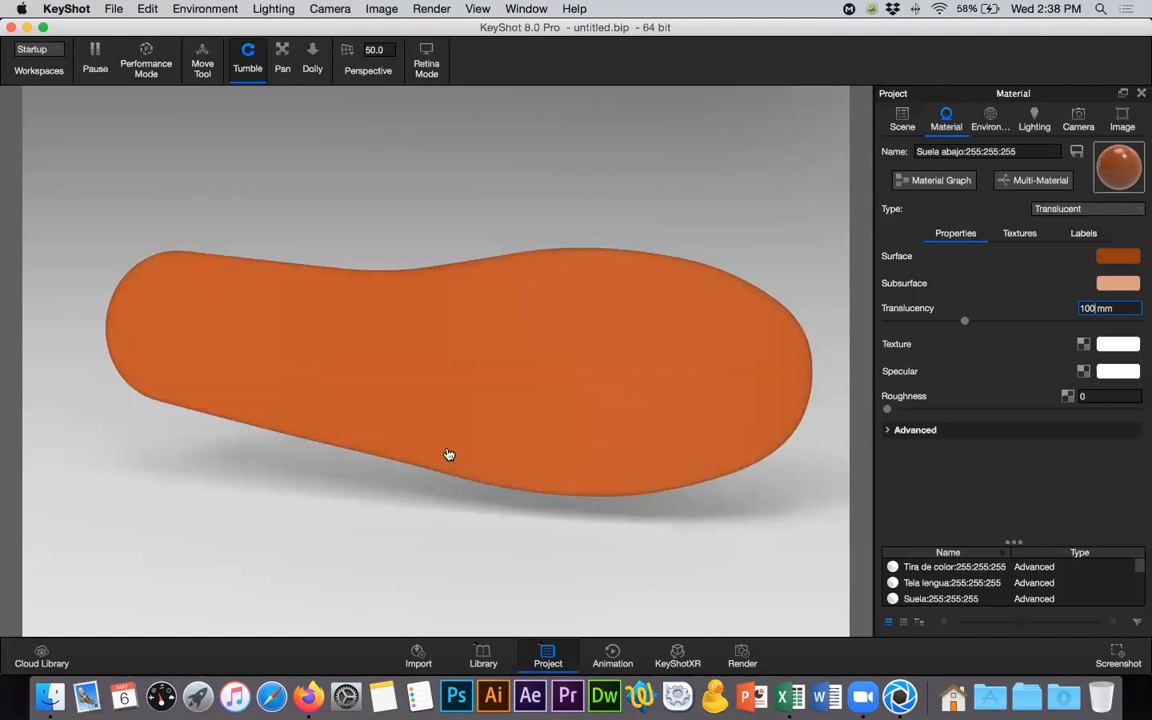
pyautogui.press('super+Tab')
pyautogui.press('super+Tab')
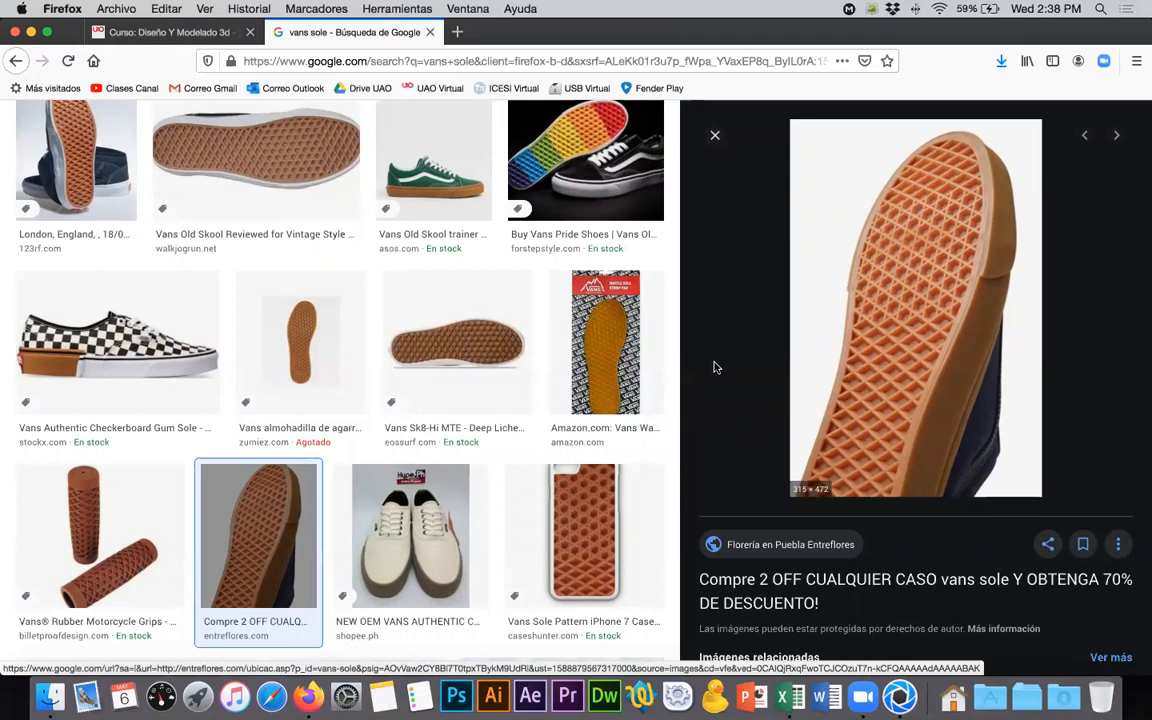
pyautogui.press('super+Tab')
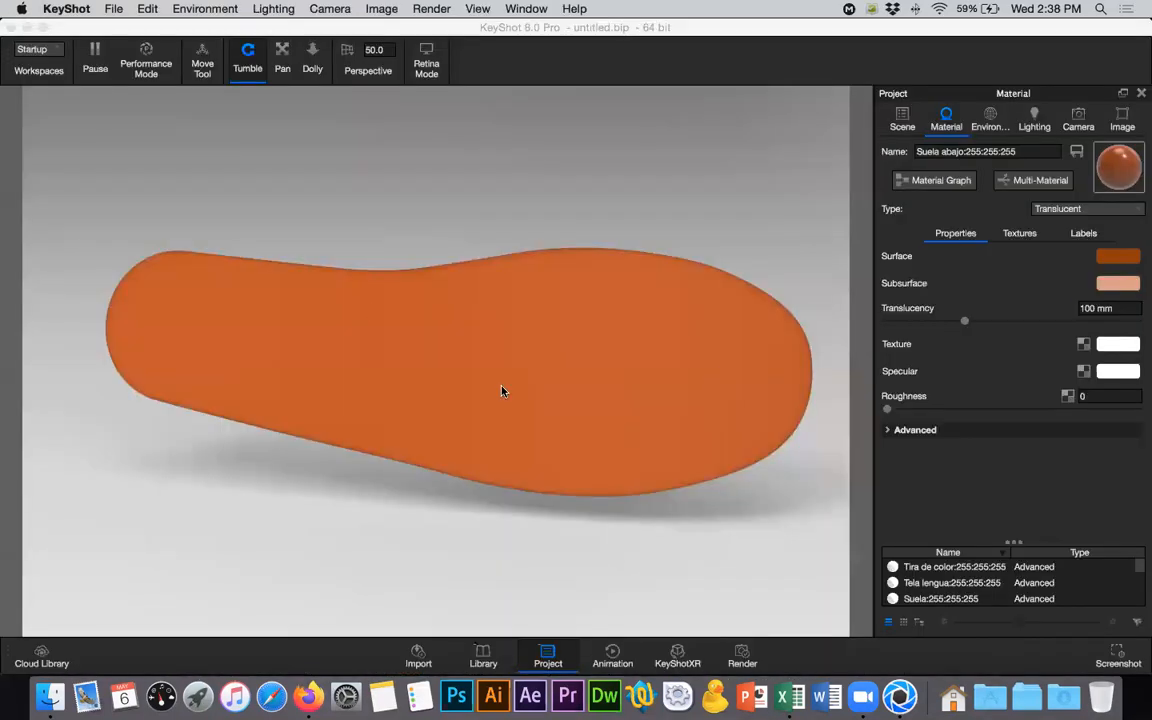
# - Hide KeyShot, close the Descargas window and open the Tutoriales folder inside Clases grabadas on the desktop
pyautogui.press('super+h')
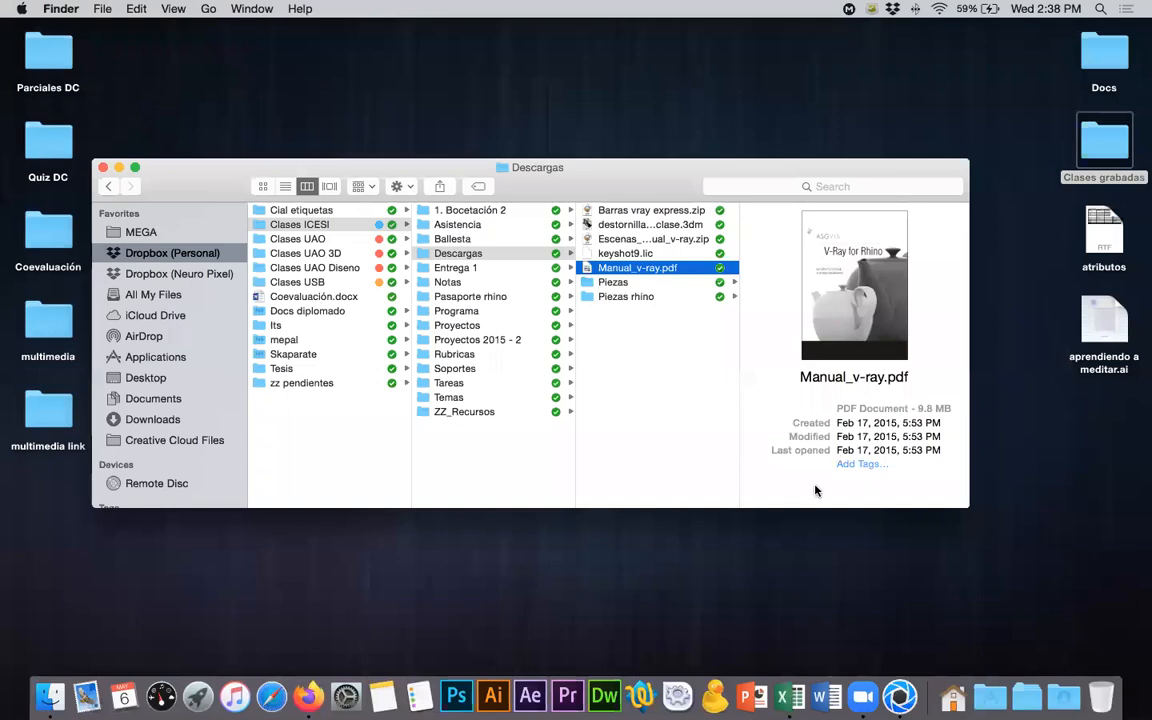
pyautogui.press('super+w')
pyautogui.doubleClick(1094, 157)
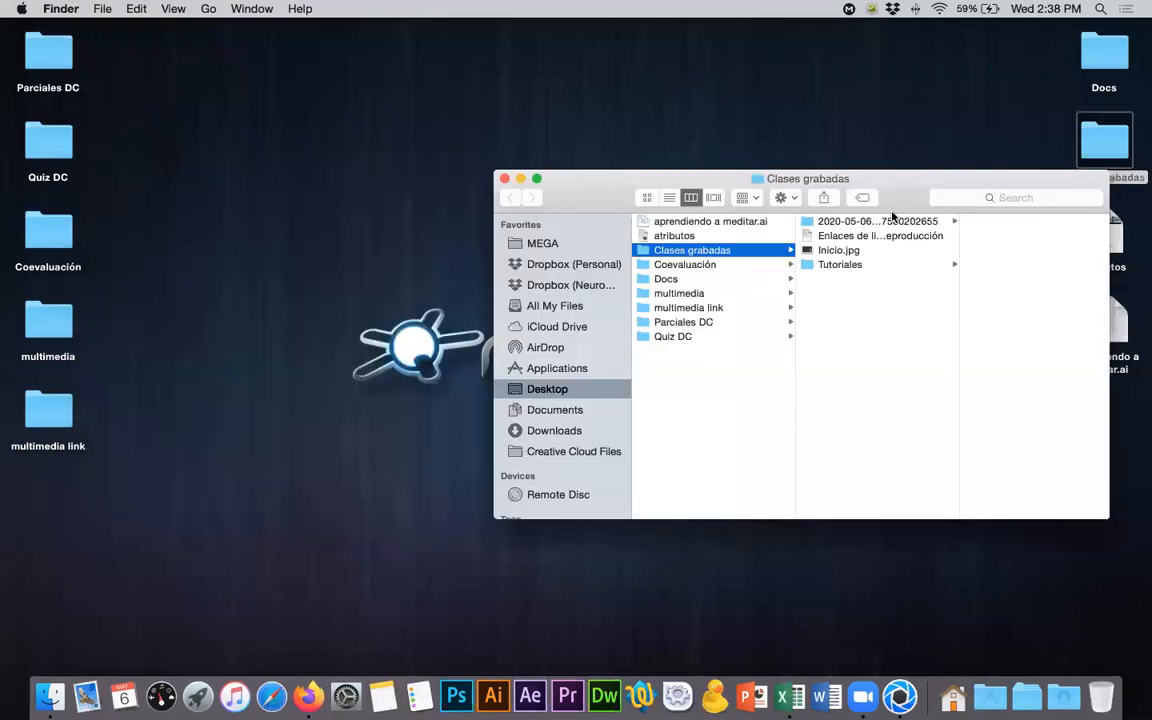
pyautogui.click(911, 263)
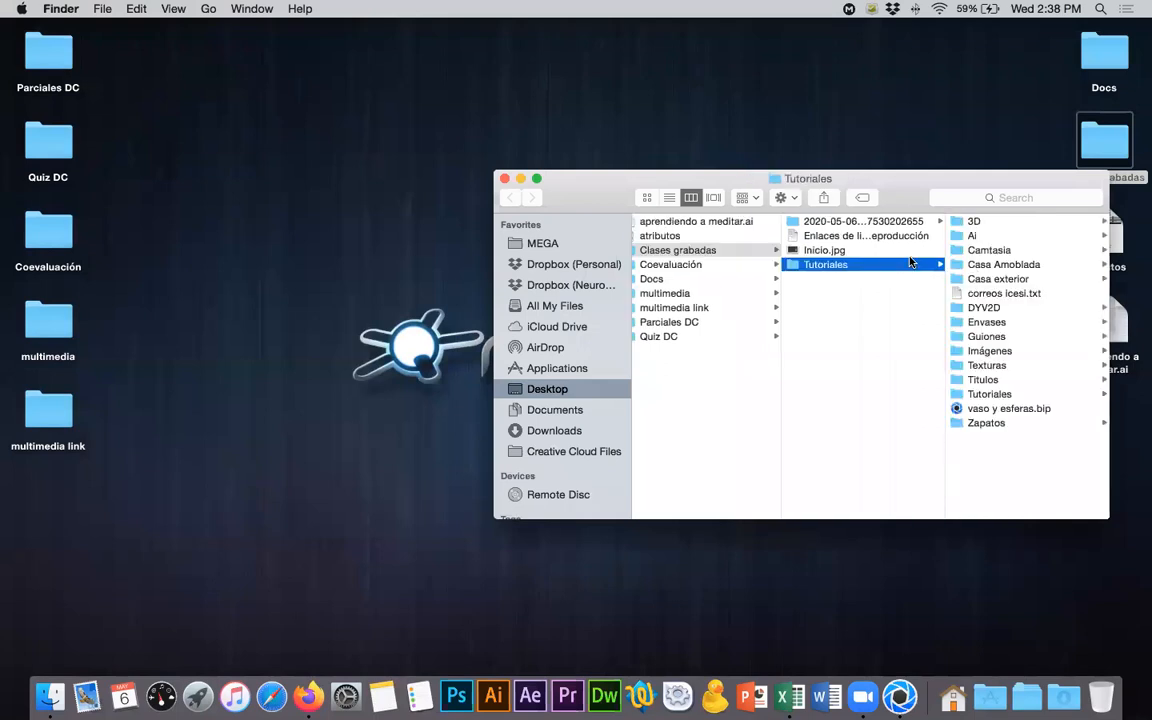
# - Go through the contents of Tutoriales and select the Zapatos folder
pyautogui.press('Right')
pyautogui.press('Right')
pyautogui.press('Left')
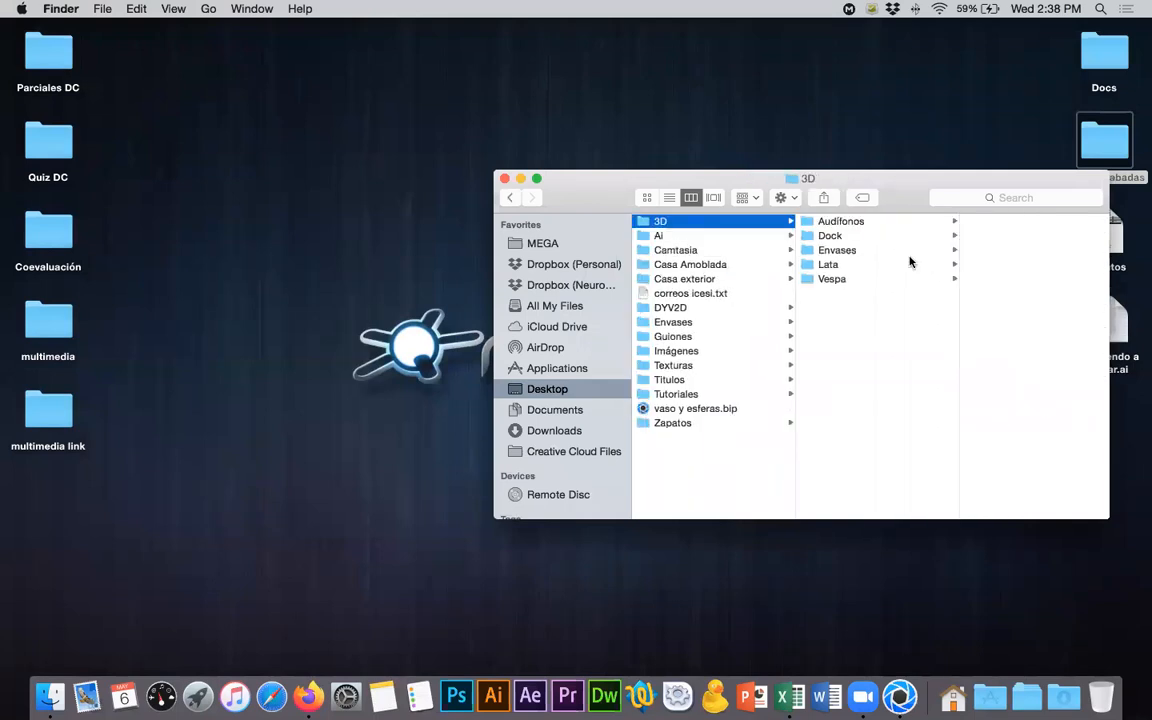
pyautogui.press('Down')
pyautogui.press('Down')
pyautogui.press('Down')
pyautogui.press('Down')
pyautogui.press('Down')
pyautogui.press('Down')
pyautogui.press('Down')
# - Enter the Texturas subfolder of Zapatos and open zapato.3dm in Rhinoceros
pyautogui.press('Down')
pyautogui.press('Down')
pyautogui.press('Down')
pyautogui.press('Down')
pyautogui.press('Down')
pyautogui.press('Down')
pyautogui.press('Down')
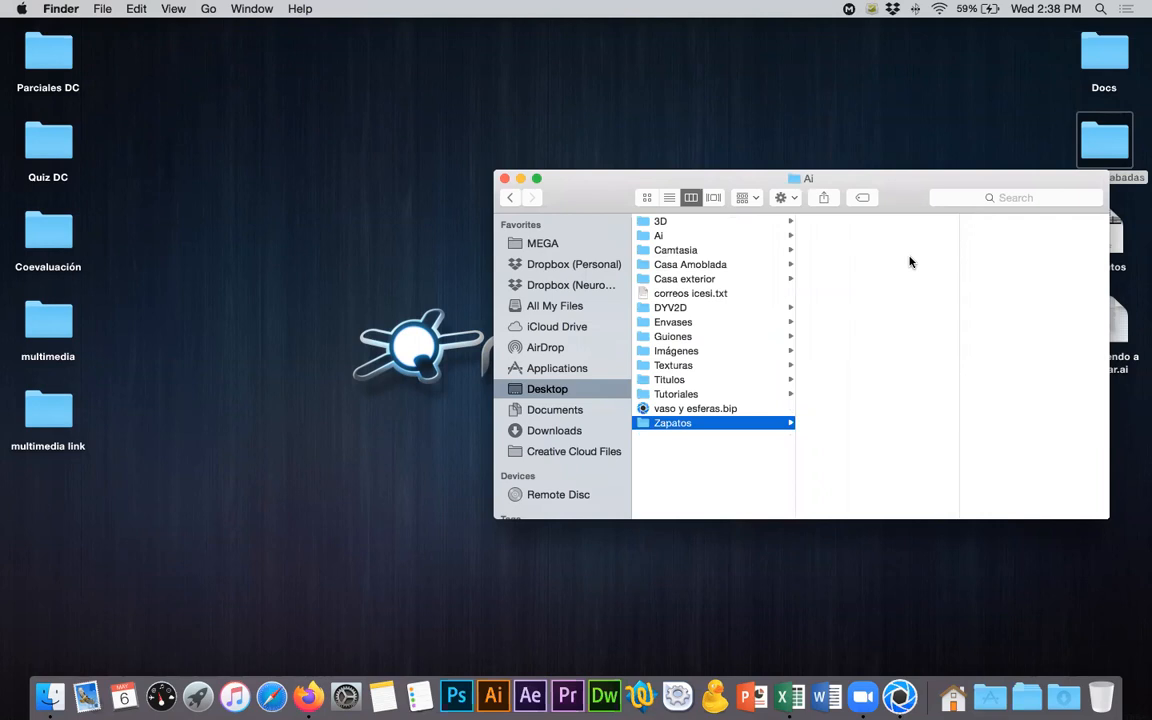
pyautogui.press('Right')
pyautogui.press('Right')
pyautogui.press('Down')
pyautogui.press('Down')
pyautogui.press('Down')
pyautogui.press('Down')
pyautogui.press('Down')
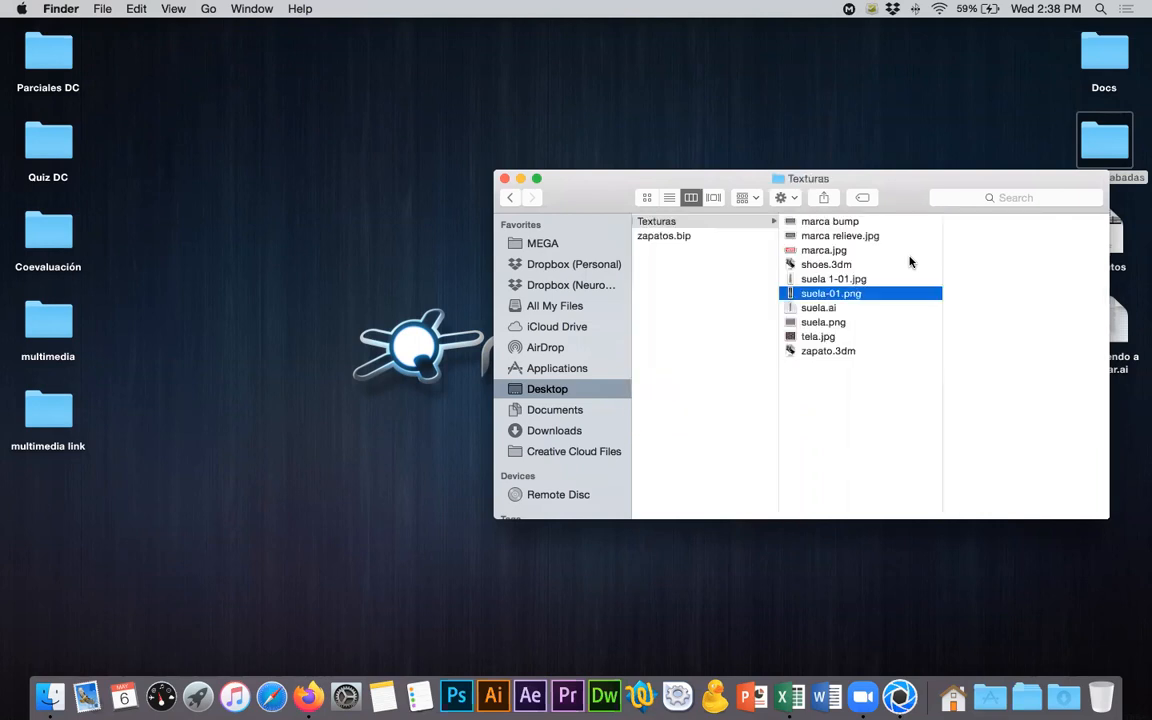
pyautogui.click(801, 352)
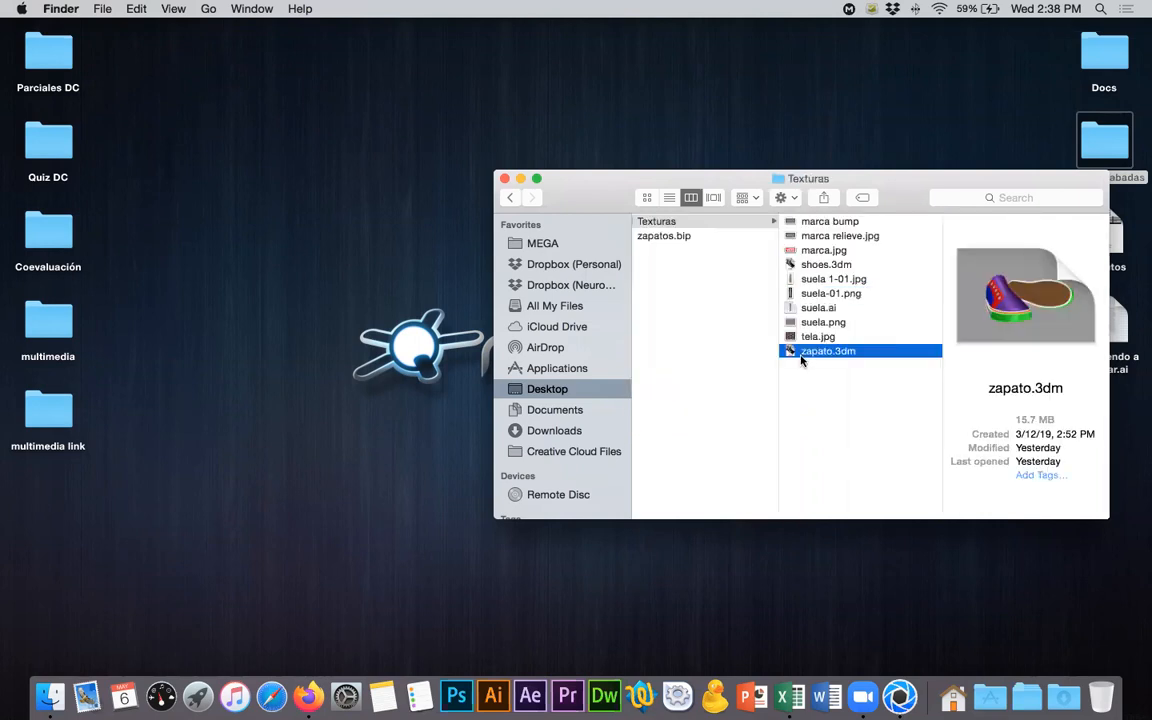
pyautogui.doubleClick(801, 352)
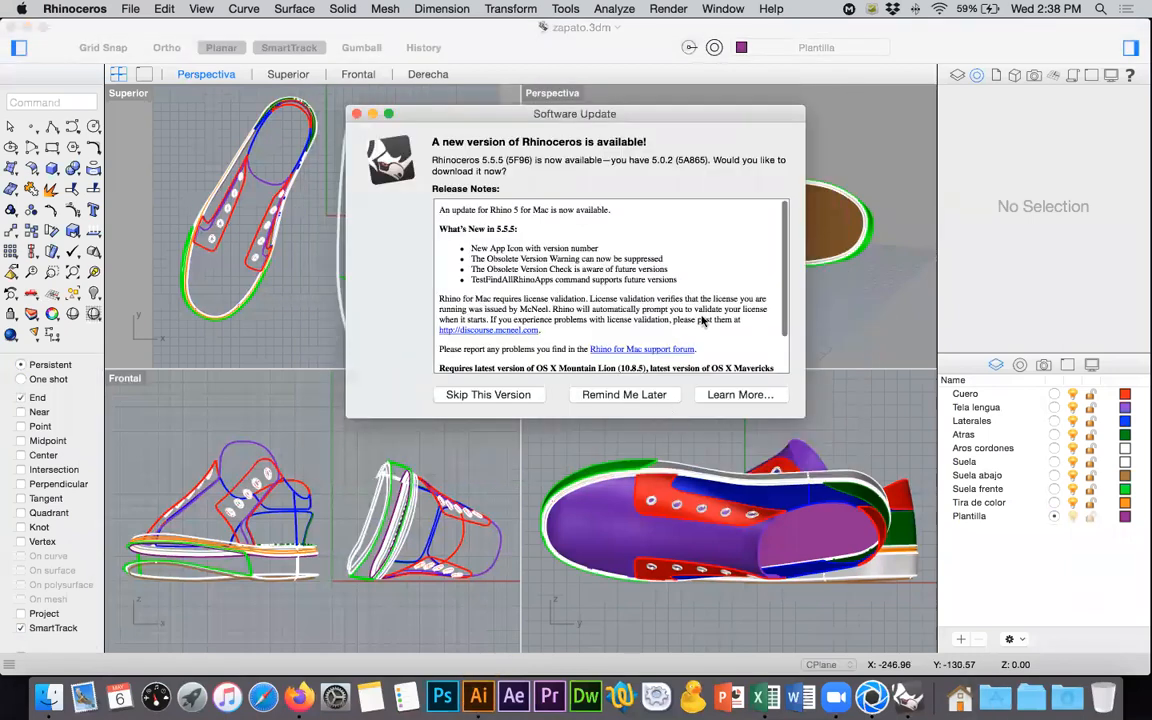
# - Postpone the Rhinoceros update and hide everything except the brown bottom sole surface
pyautogui.click(655, 395)
pyautogui.moveTo(655, 159); pyautogui.dragTo(653, 157, button='right')
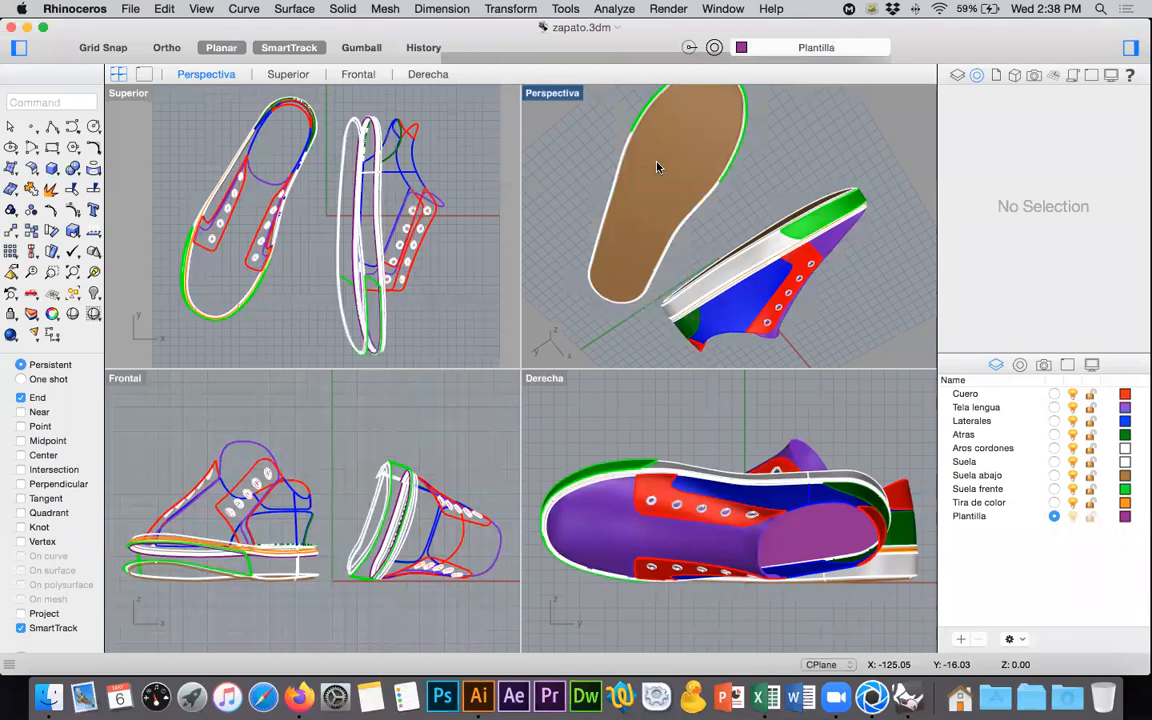
pyautogui.click(650, 307)
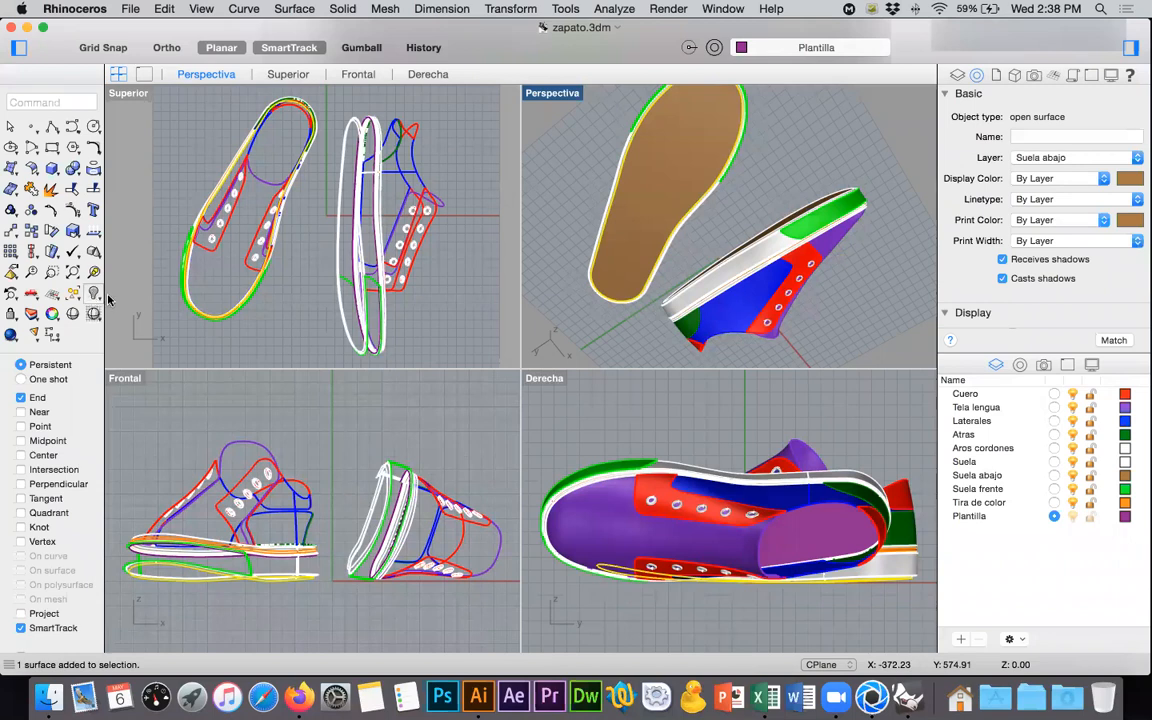
pyautogui.click(93, 292)
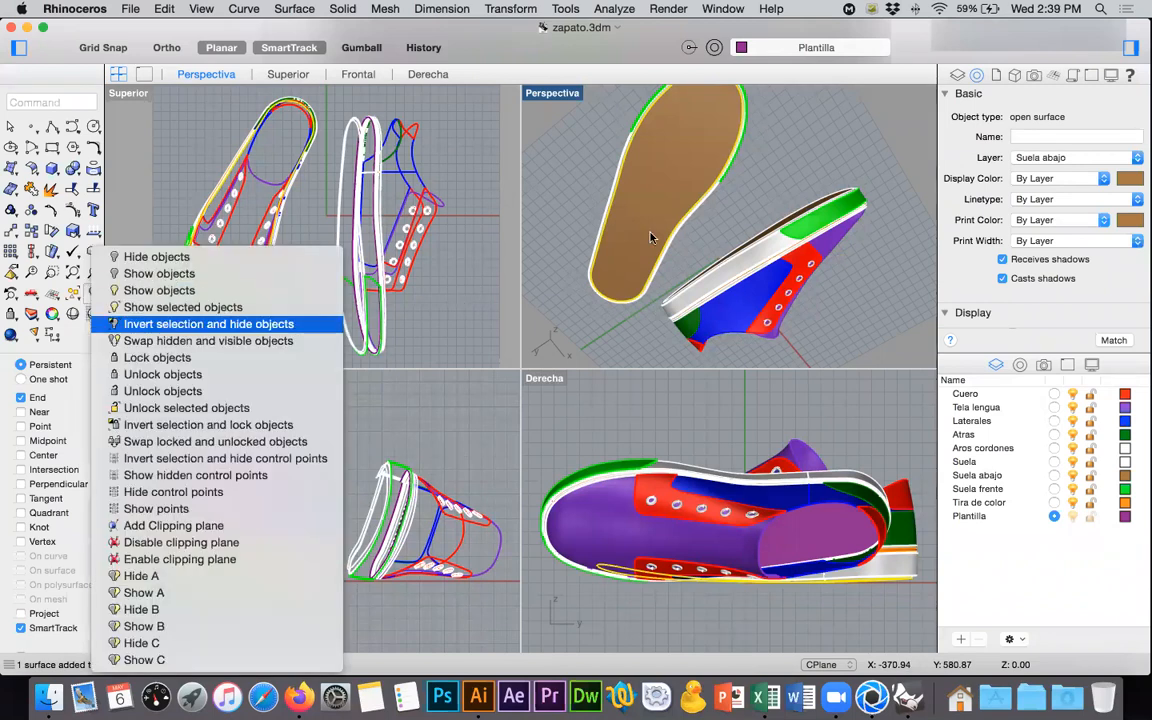
pyautogui.click(166, 324)
# - Duplicate the border of the sole surface and move the resulting curve sideways, clear of the surface, in the Superior view
pyautogui.click(175, 258)
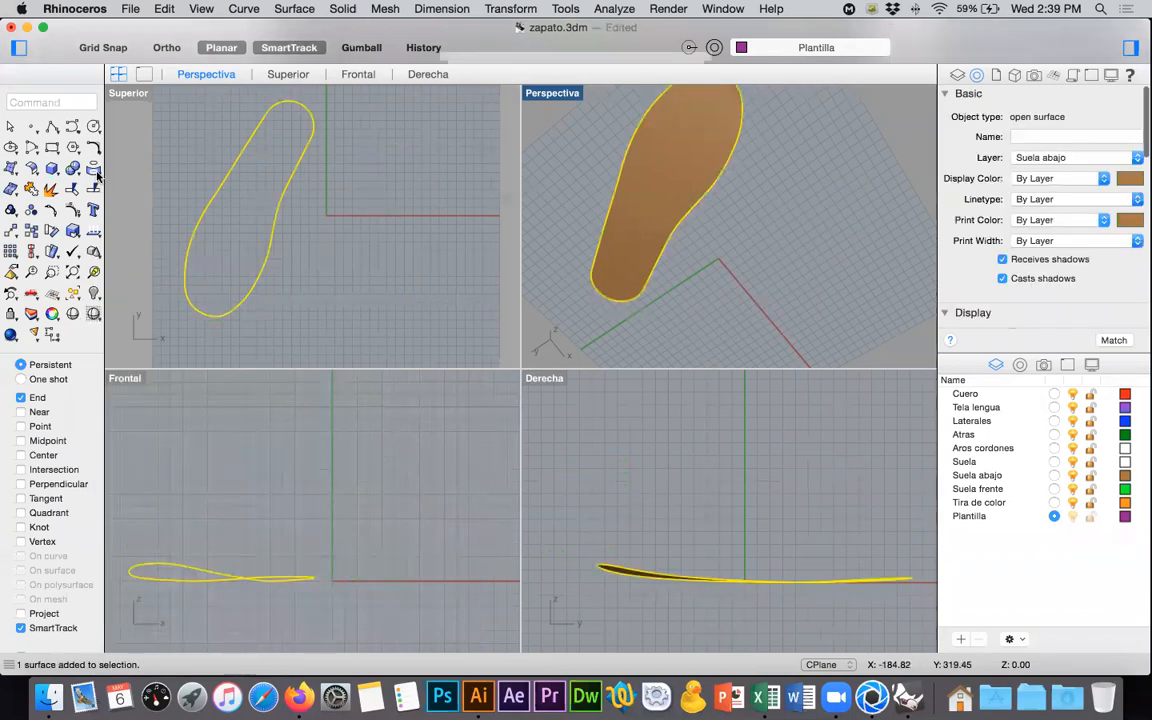
pyautogui.click(31, 251)
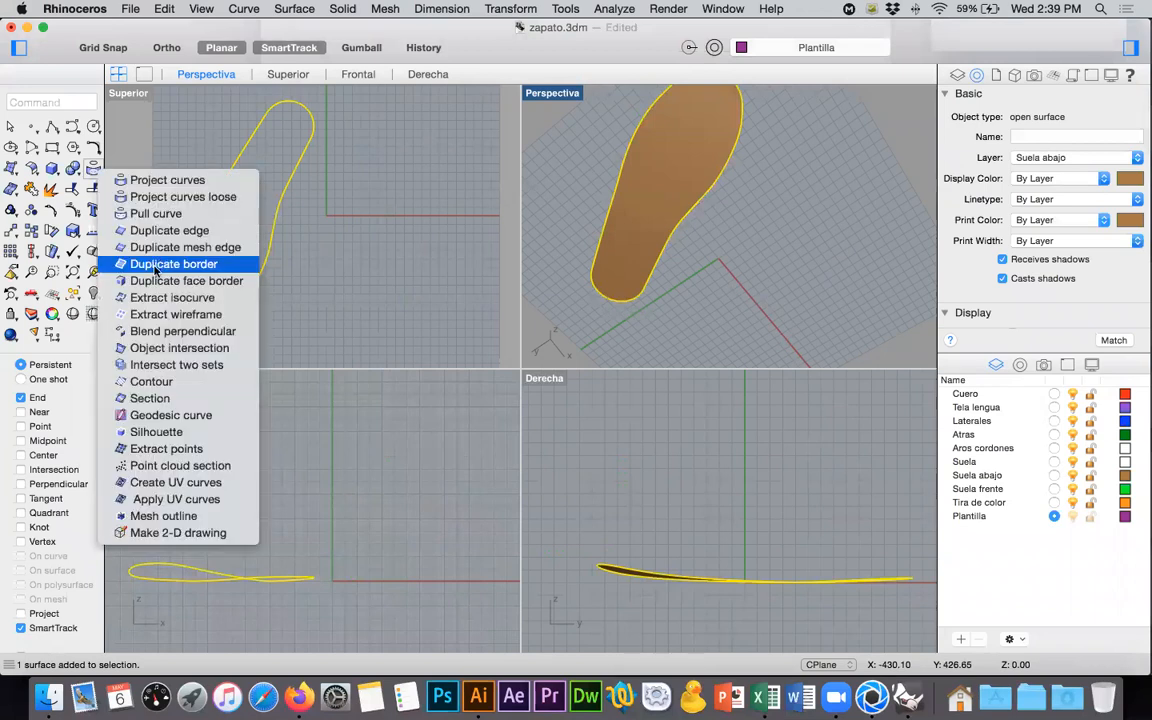
pyautogui.click(144, 260)
pyautogui.click(11, 232)
pyautogui.click(184, 331)
pyautogui.click(308, 333)
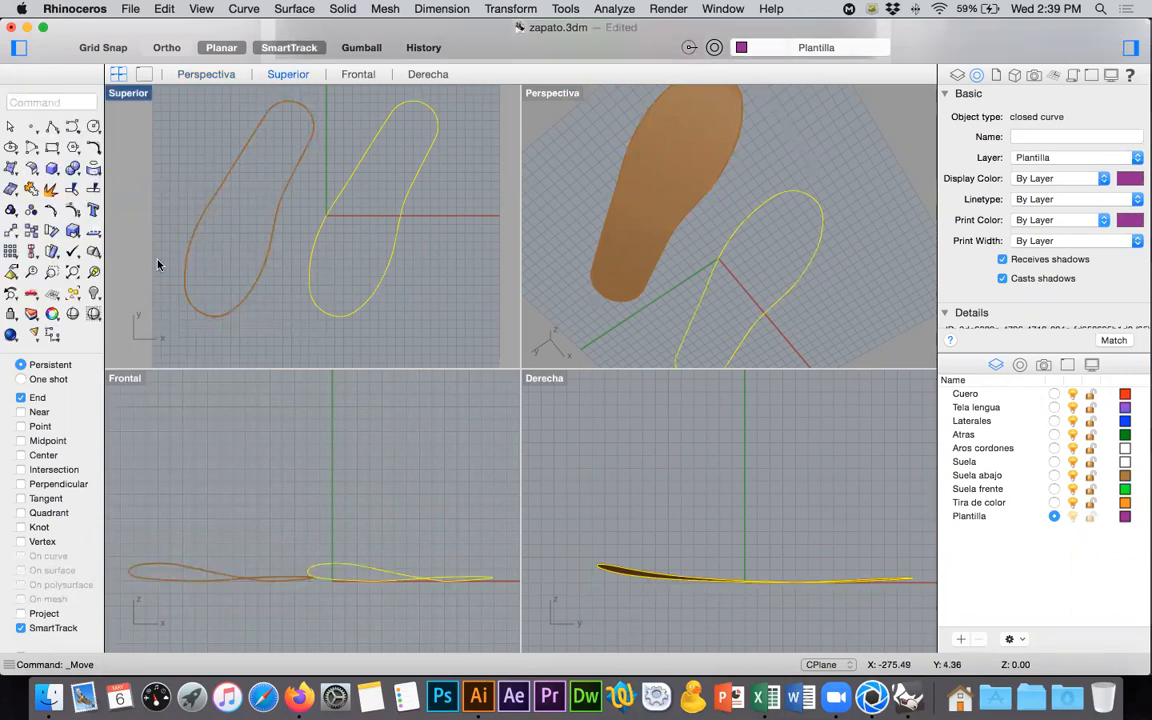
# - Isolate the copied sole outline and rotate it upright, parallel to the Y axis, then frame it in a maximized Superior view
pyautogui.click(95, 292)
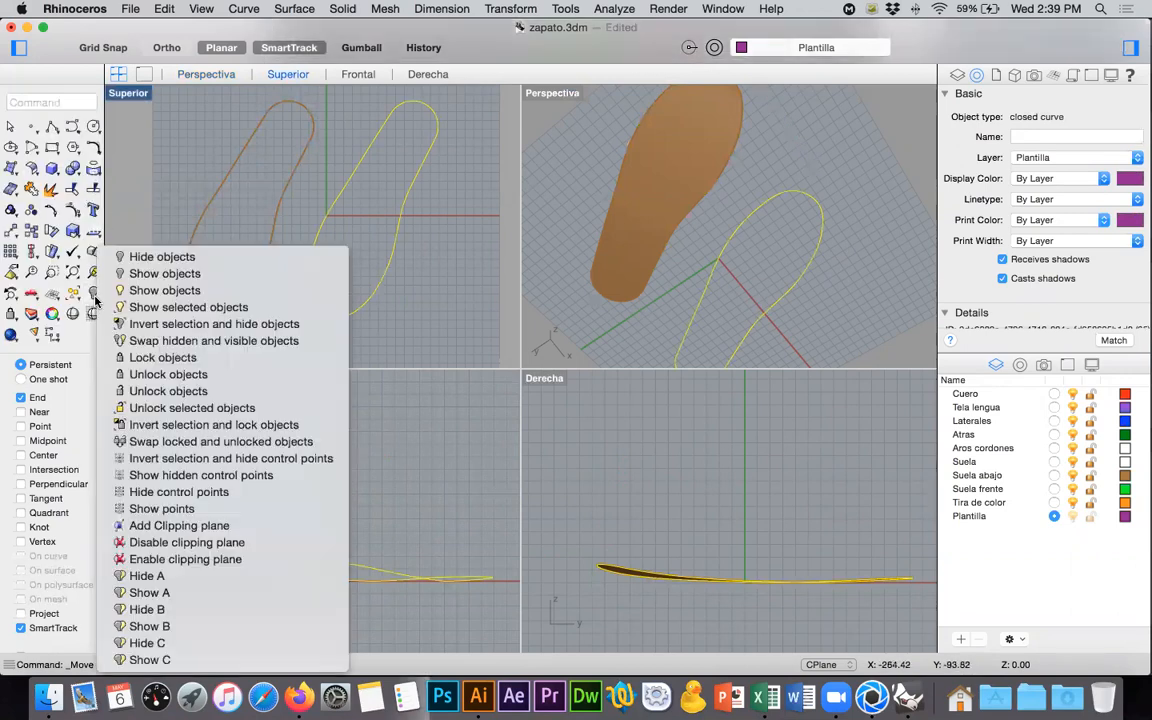
pyautogui.click(152, 324)
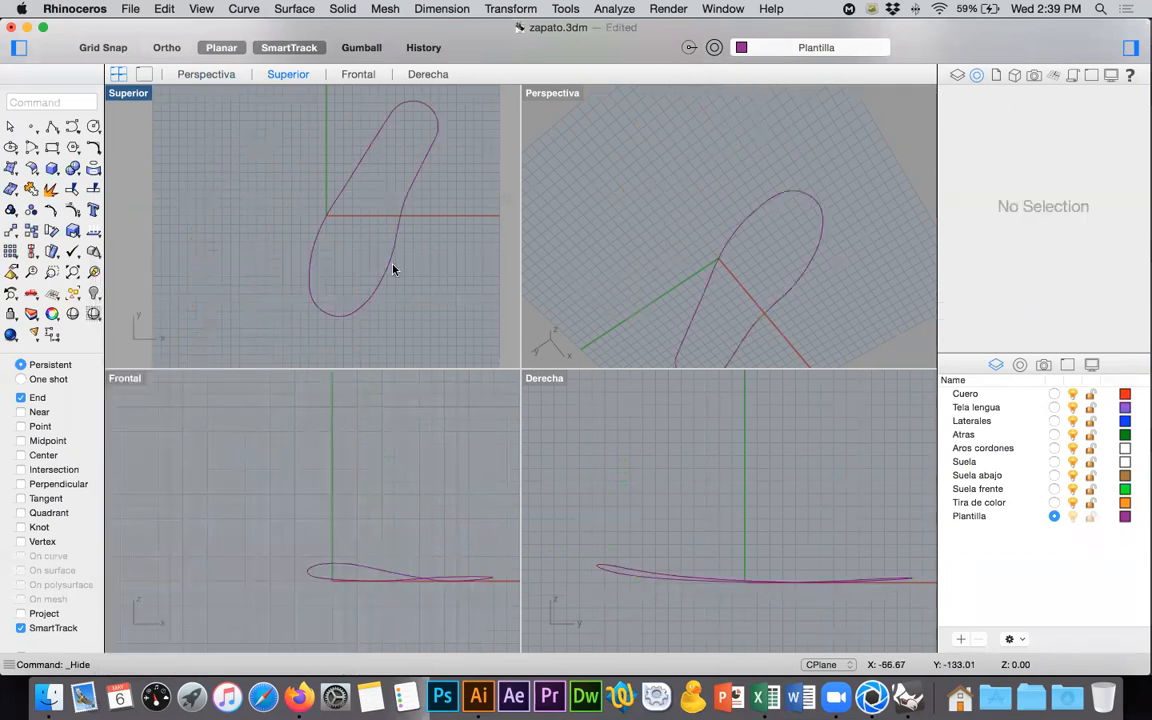
pyautogui.click(311, 272)
pyautogui.click(52, 230)
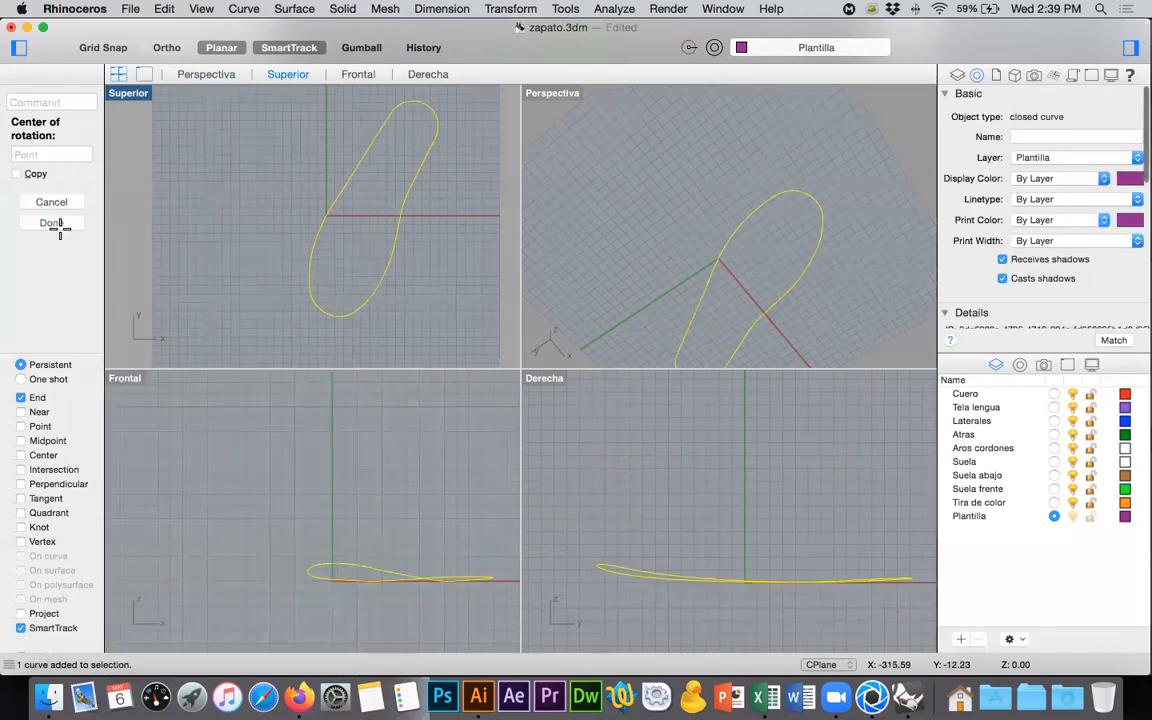
pyautogui.click(322, 313)
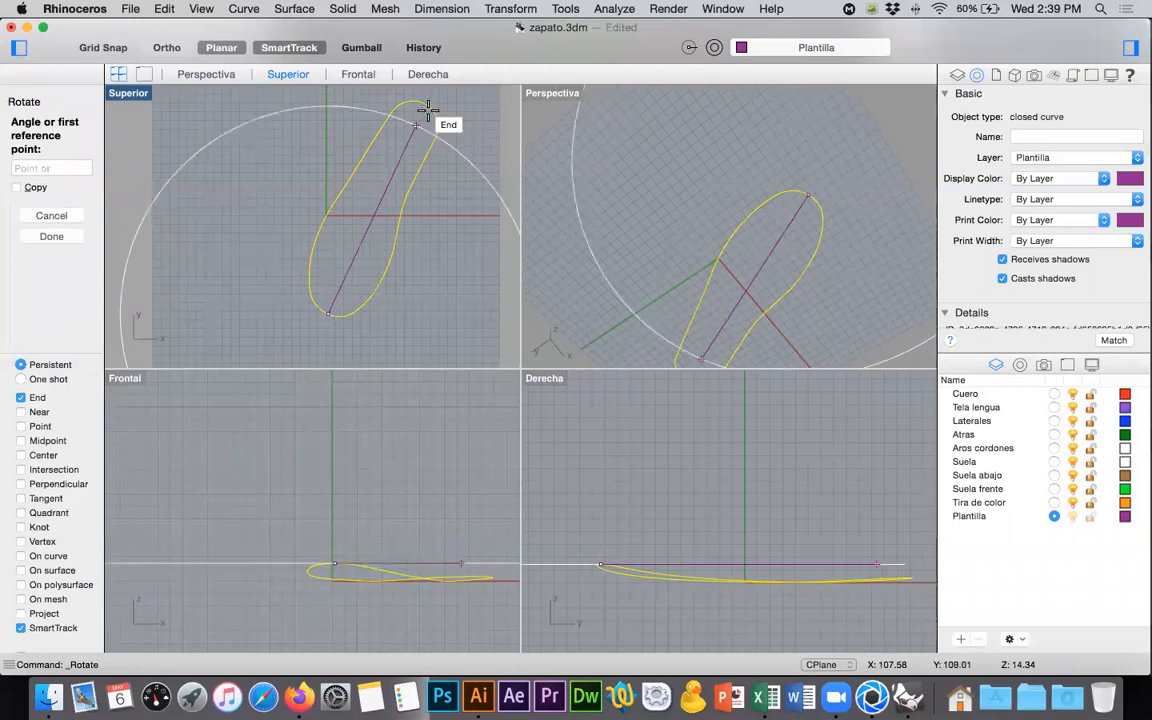
pyautogui.click(423, 103)
pyautogui.click(338, 105)
pyautogui.moveTo(390, 194); pyautogui.dragTo(375, 224, button='right')
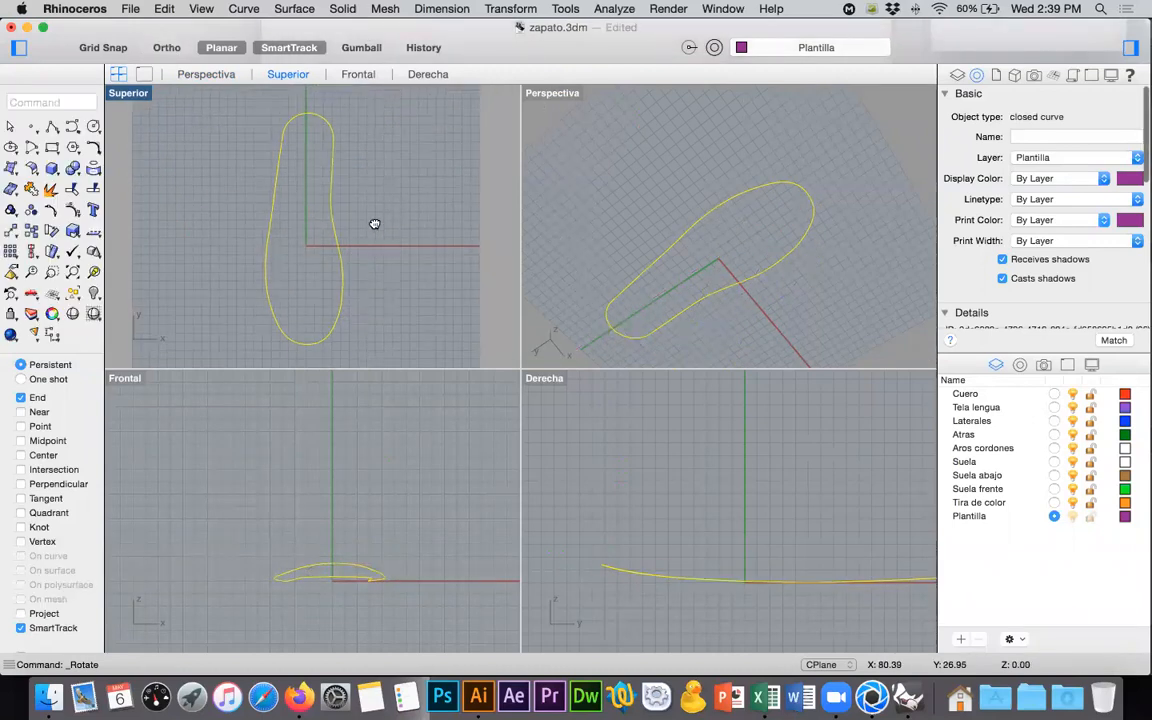
pyautogui.doubleClick(139, 96)
pyautogui.click(93, 272)
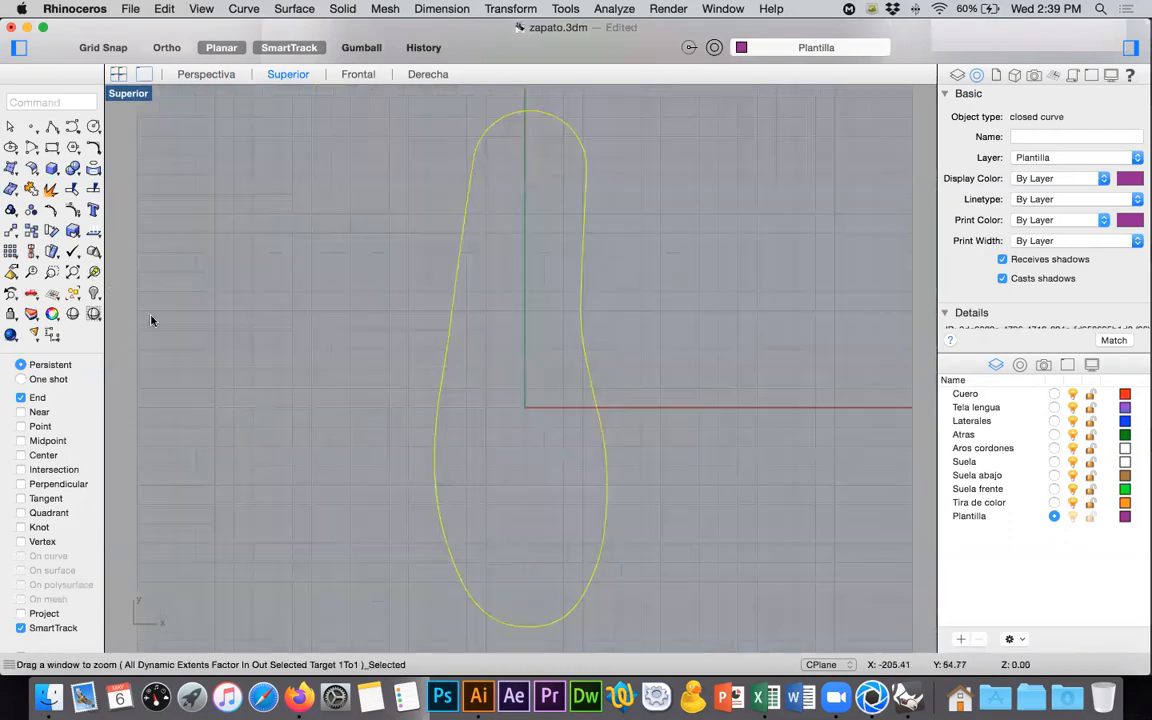
pyautogui.press('super+Tab')
pyautogui.click(132, 9)
pyautogui.click(141, 9)
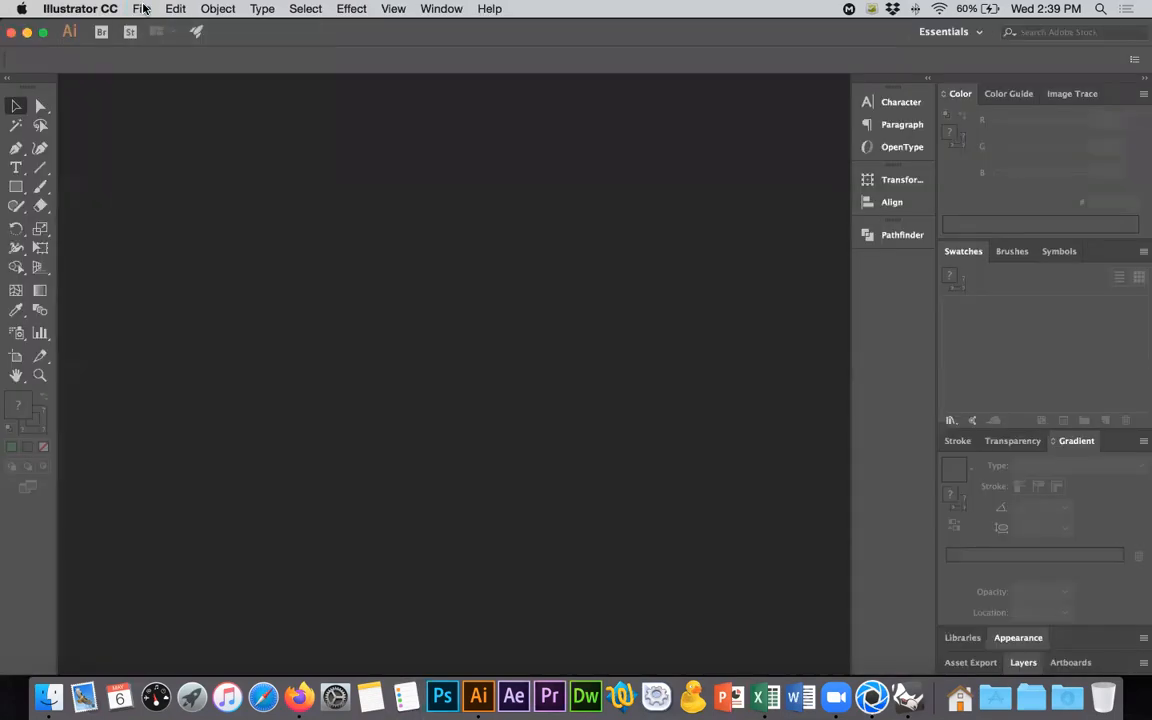
pyautogui.press('super+Tab')
# - Export the selected outline to the Desktop as the Adobe Illustrator file suela.AI, using a snapshot of the current view and RGB color
pyautogui.click(131, 9)
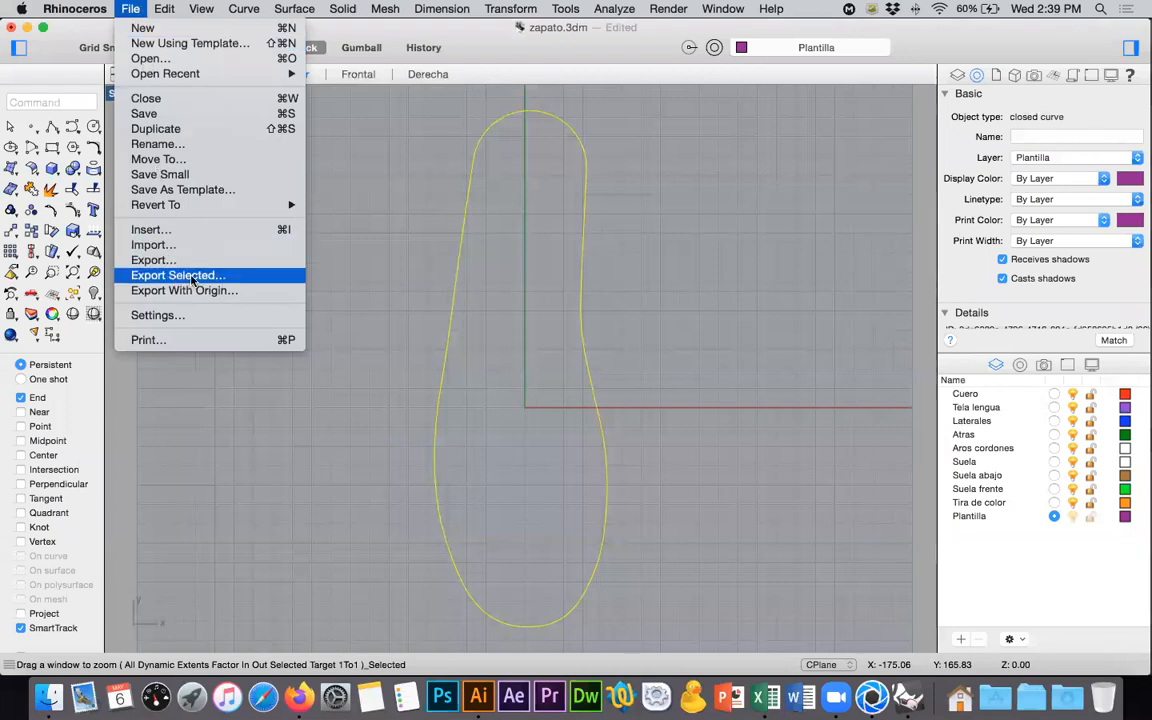
pyautogui.click(175, 275)
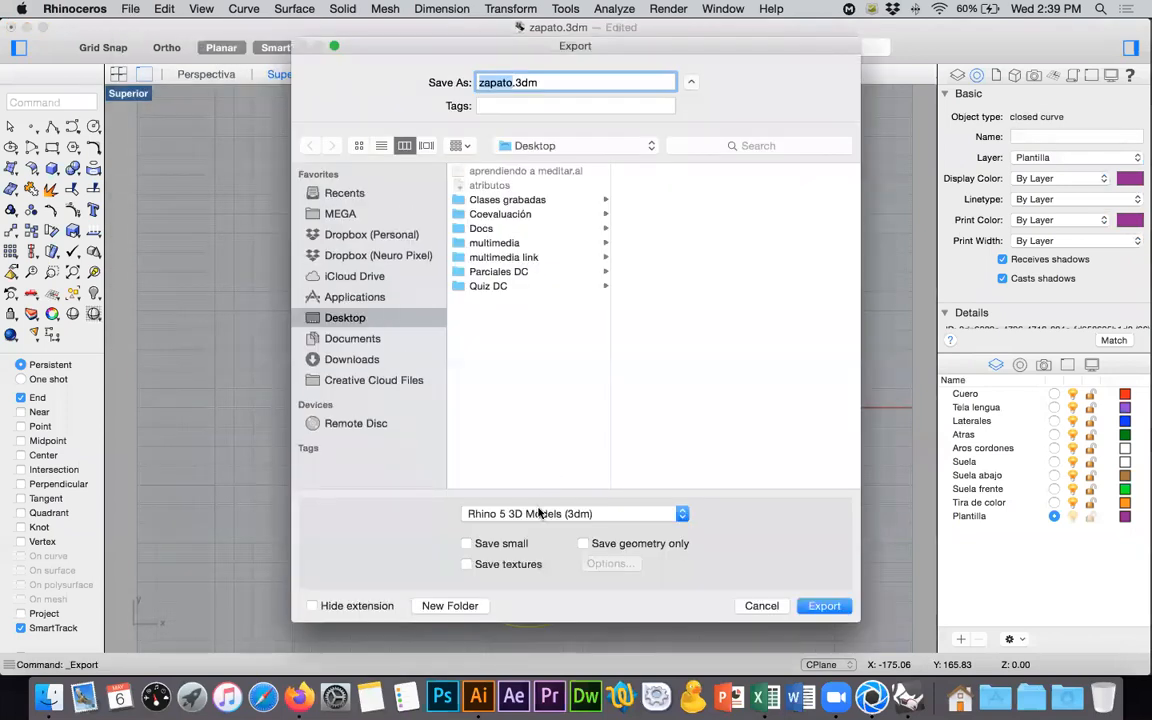
pyautogui.click(539, 513)
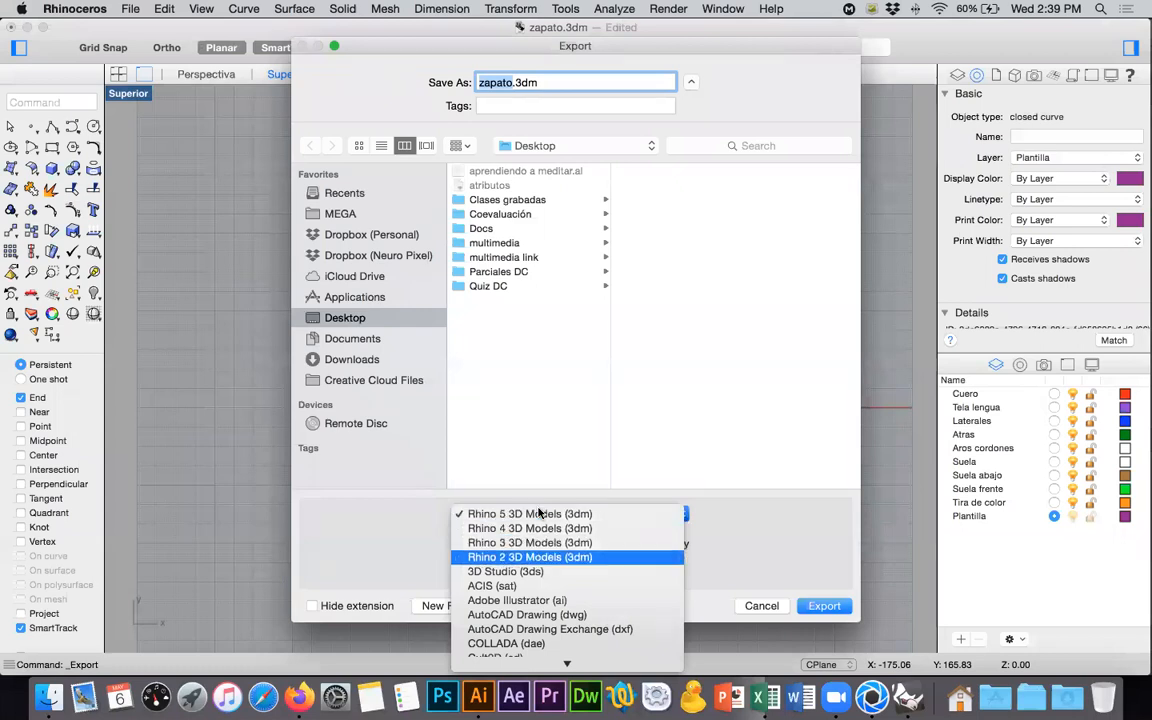
pyautogui.click(527, 600)
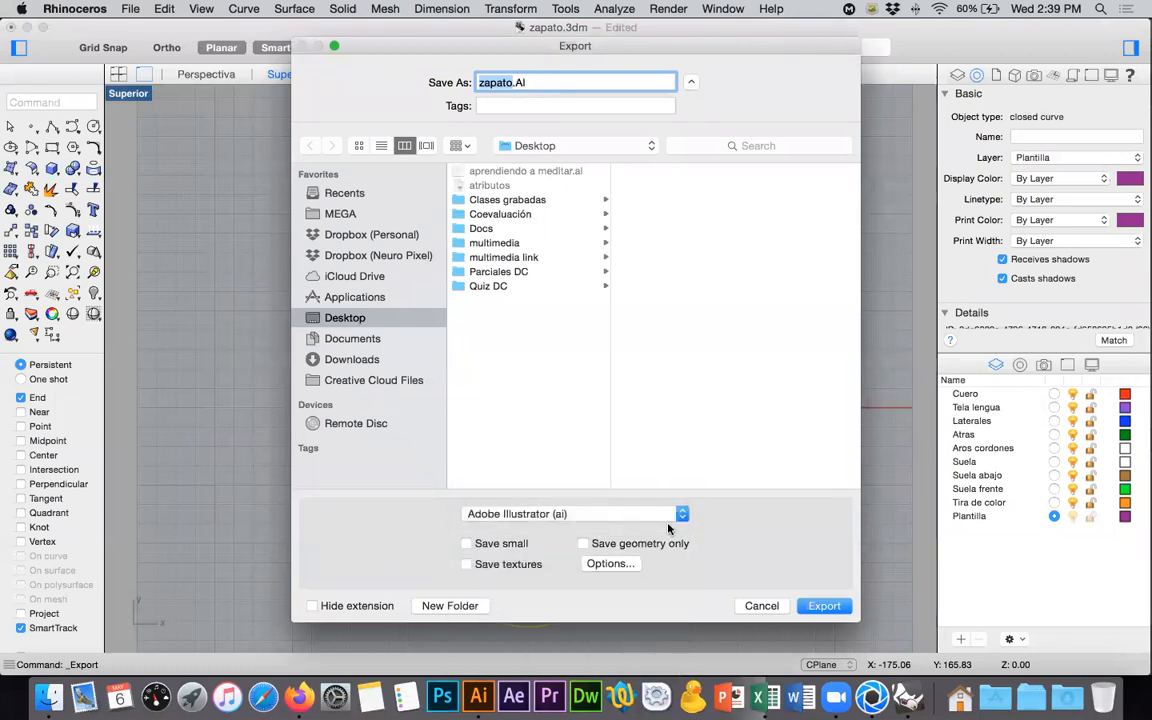
pyautogui.write('suela')
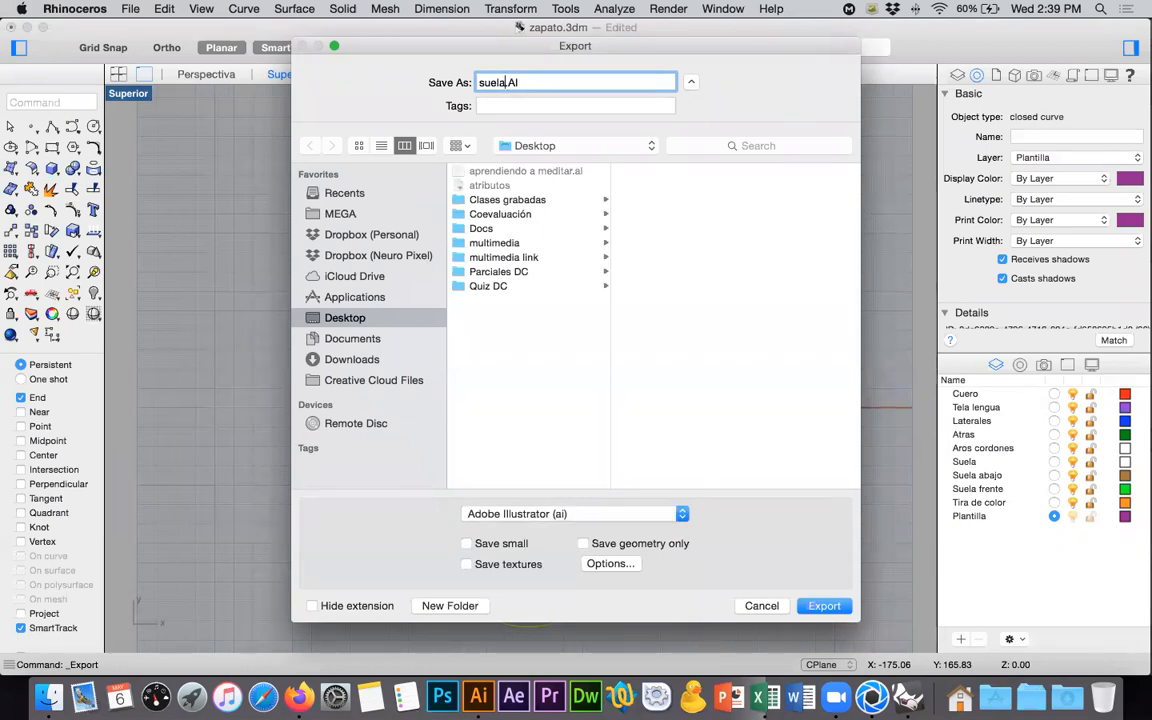
pyautogui.click(830, 610)
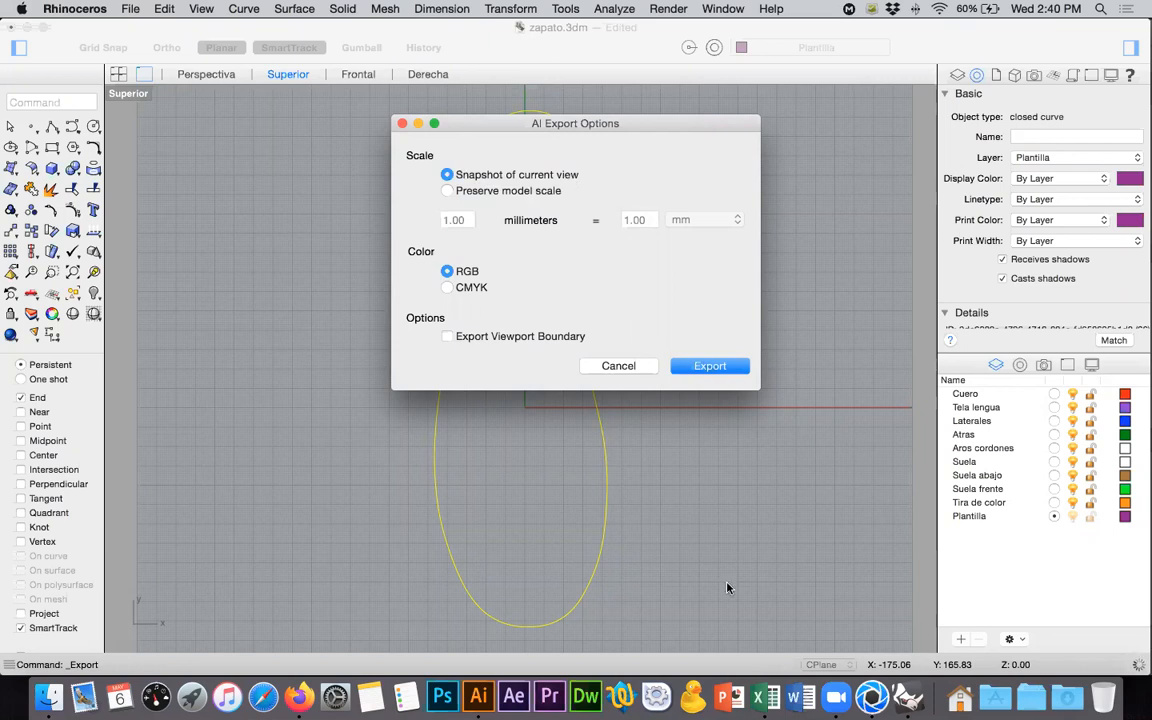
pyautogui.click(707, 369)
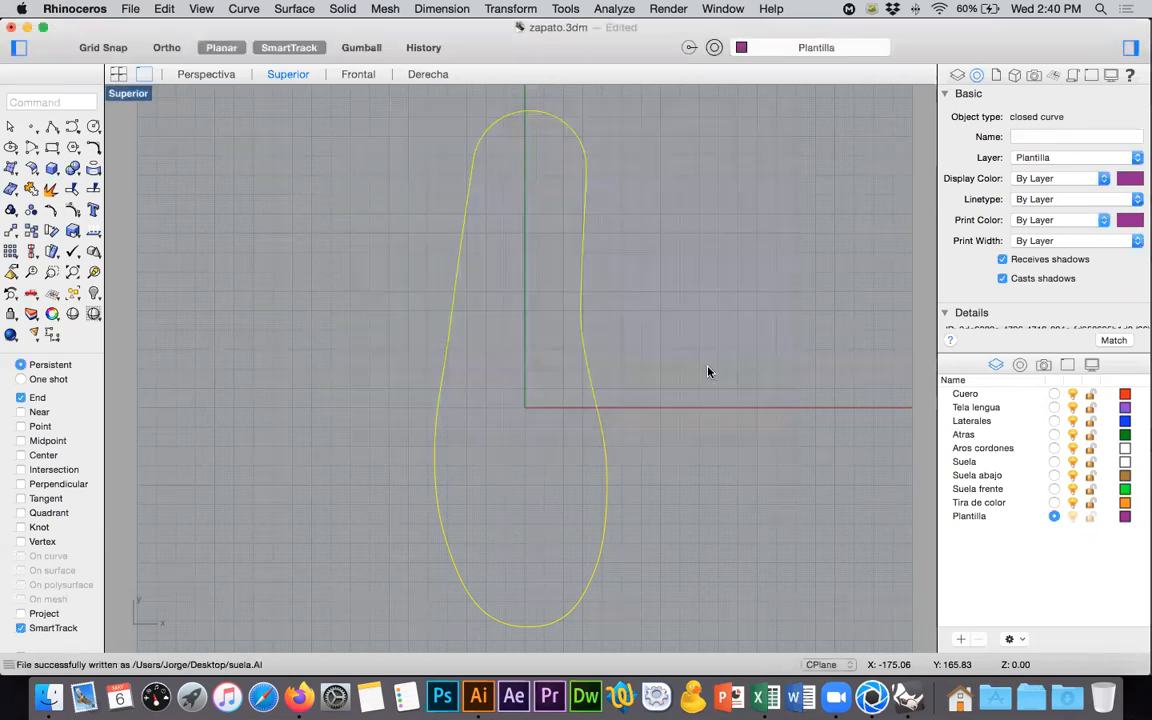
# - Quit Rhinoceros, reverting the changes to zapato.3dm, and open suela.AI from the Desktop in Illustrator
pyautogui.click(97, 9)
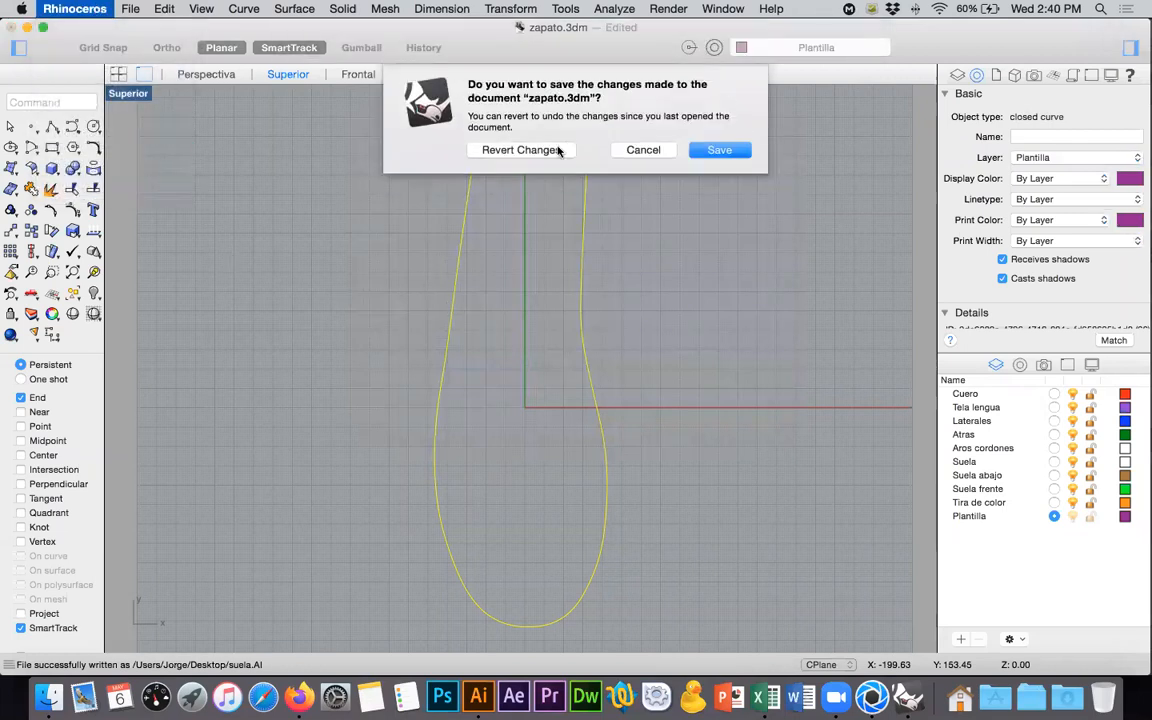
pyautogui.click(559, 150)
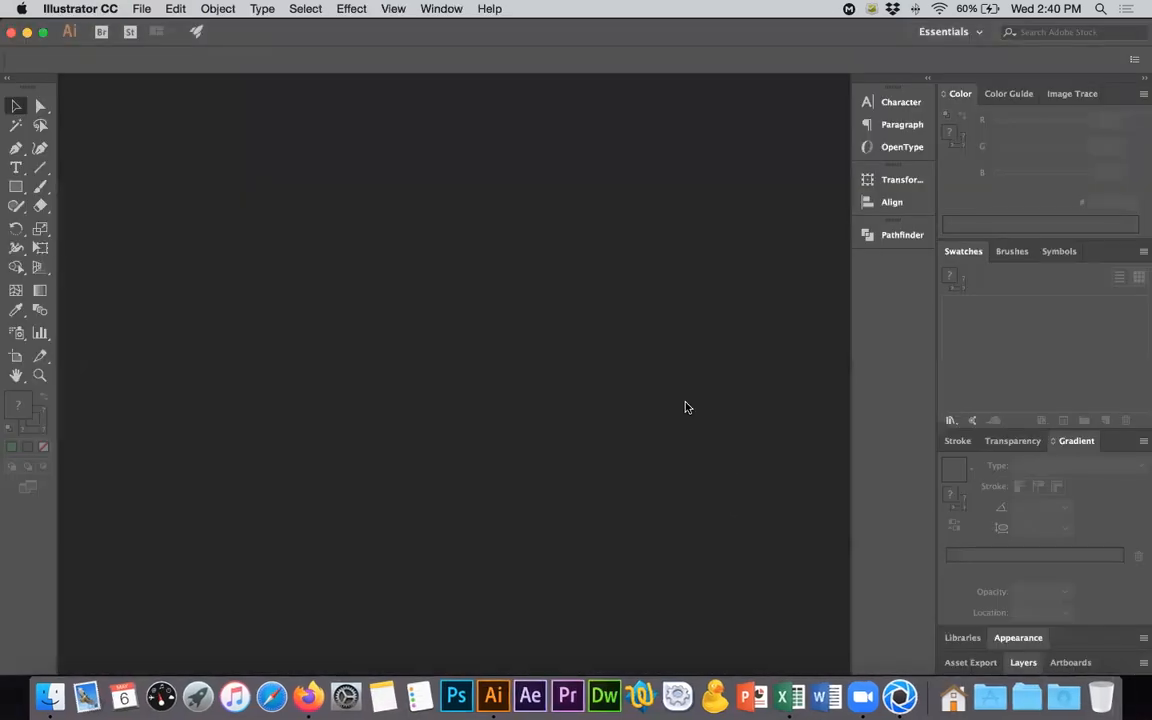
pyautogui.press('super+o')
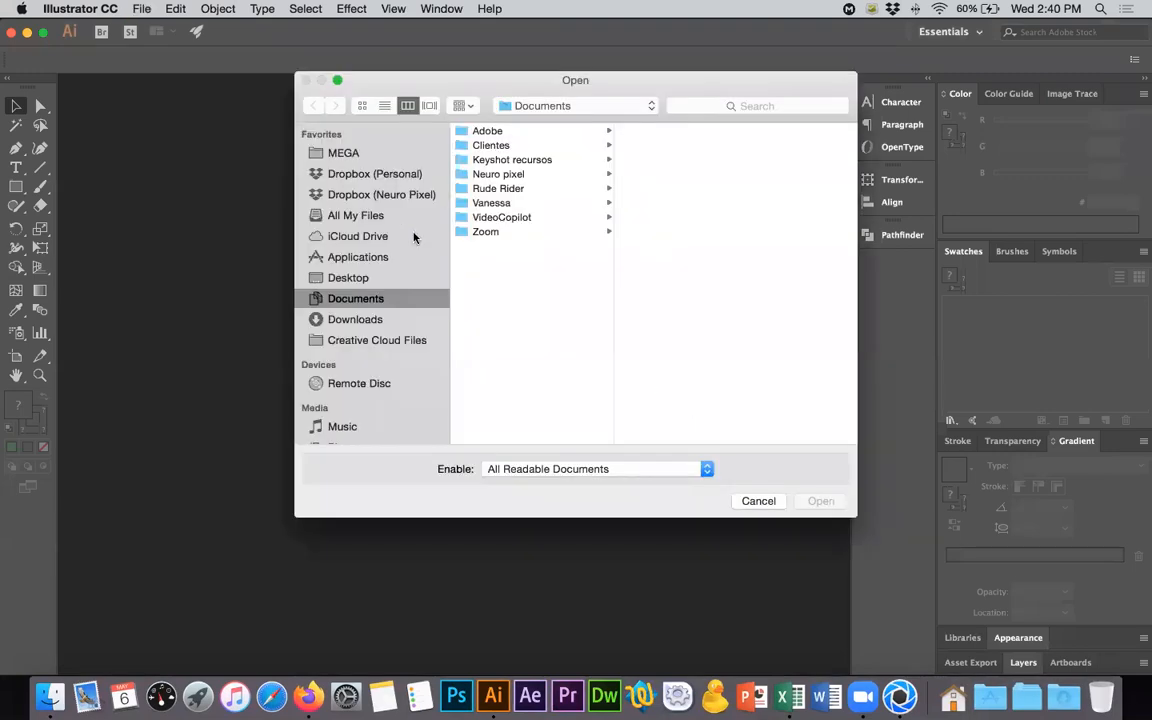
pyautogui.click(370, 278)
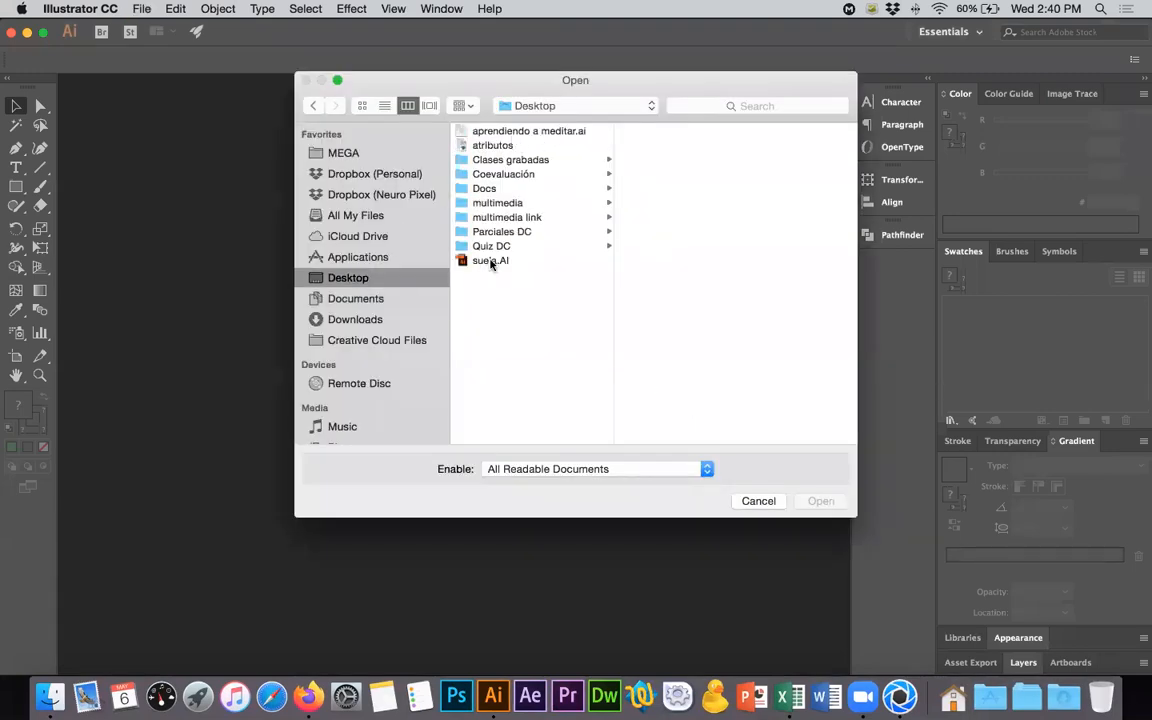
pyautogui.click(480, 260)
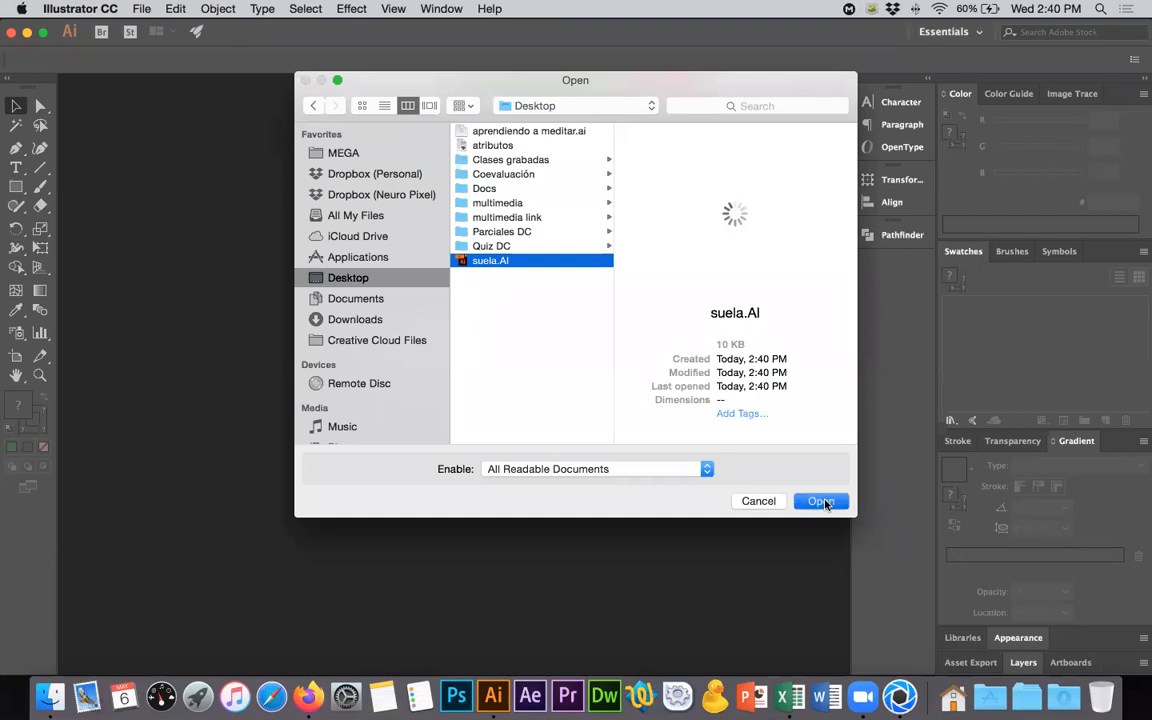
pyautogui.click(822, 501)
# - Edit the document's artboard and fit it to the bounds of the sole outline, about 194 by 579 px
pyautogui.moveTo(693, 172); pyautogui.dragTo(468, 523)
pyautogui.moveTo(488, 262); pyautogui.dragTo(584, 186)
pyautogui.moveTo(498, 232); pyautogui.dragTo(498, 204)
pyautogui.moveTo(519, 158); pyautogui.dragTo(532, 151)
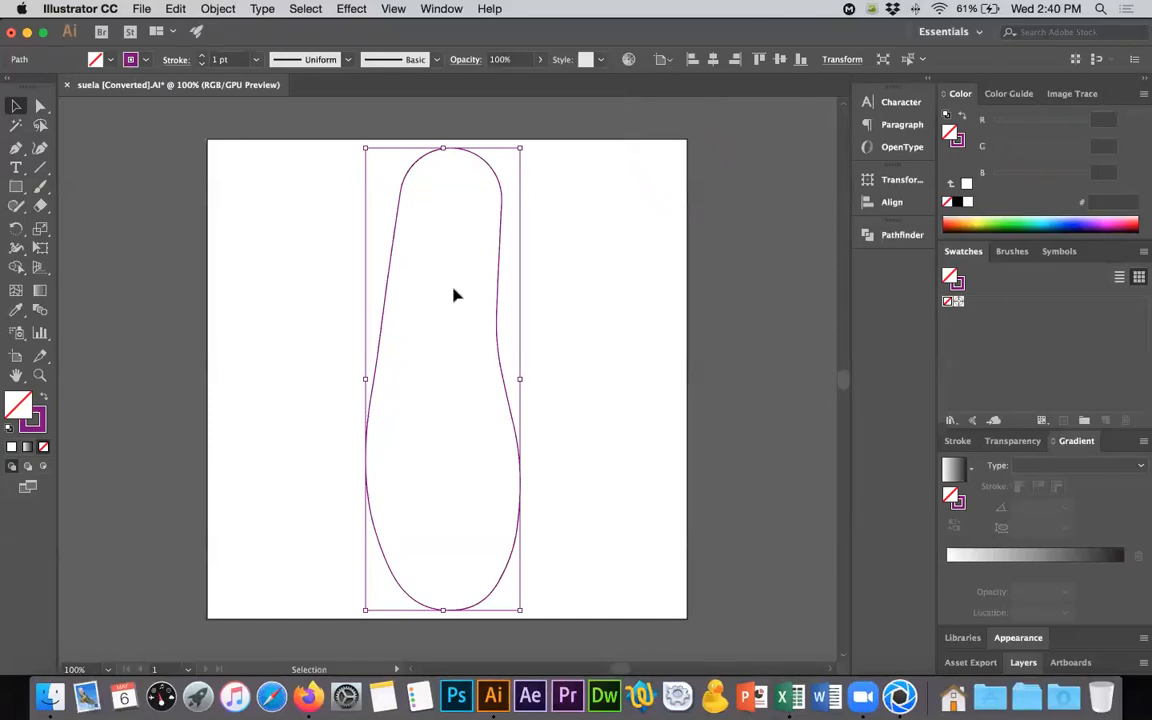
pyautogui.click(728, 218)
pyautogui.click(658, 60)
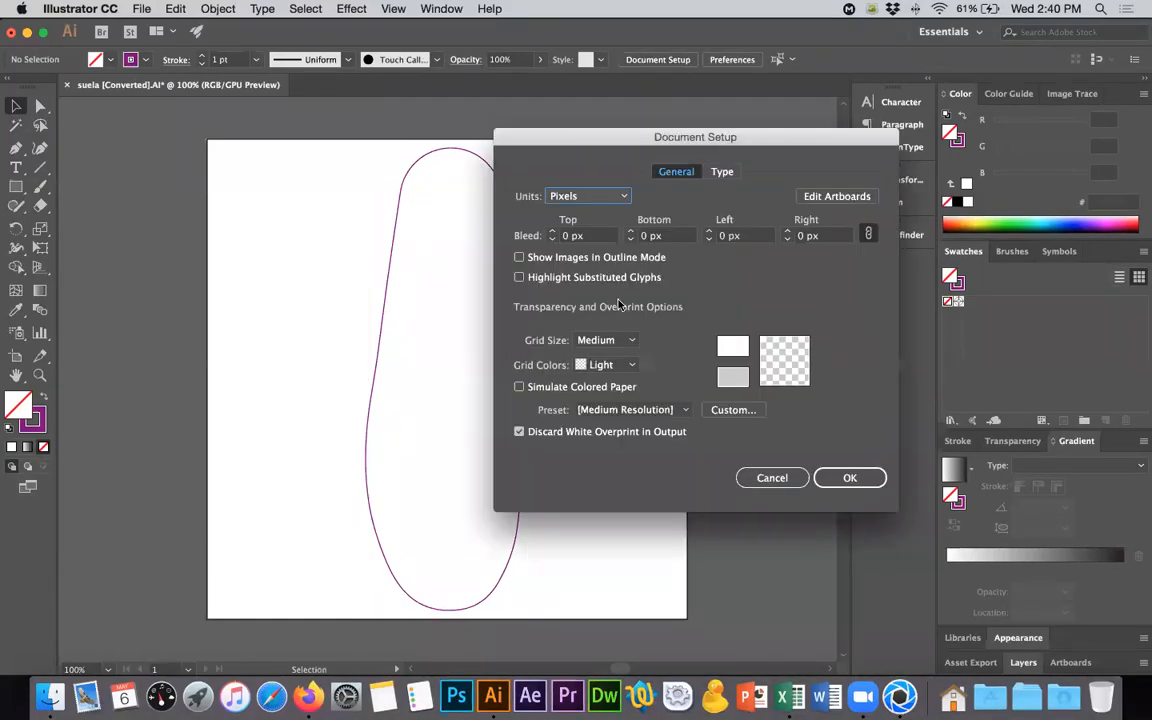
pyautogui.click(837, 196)
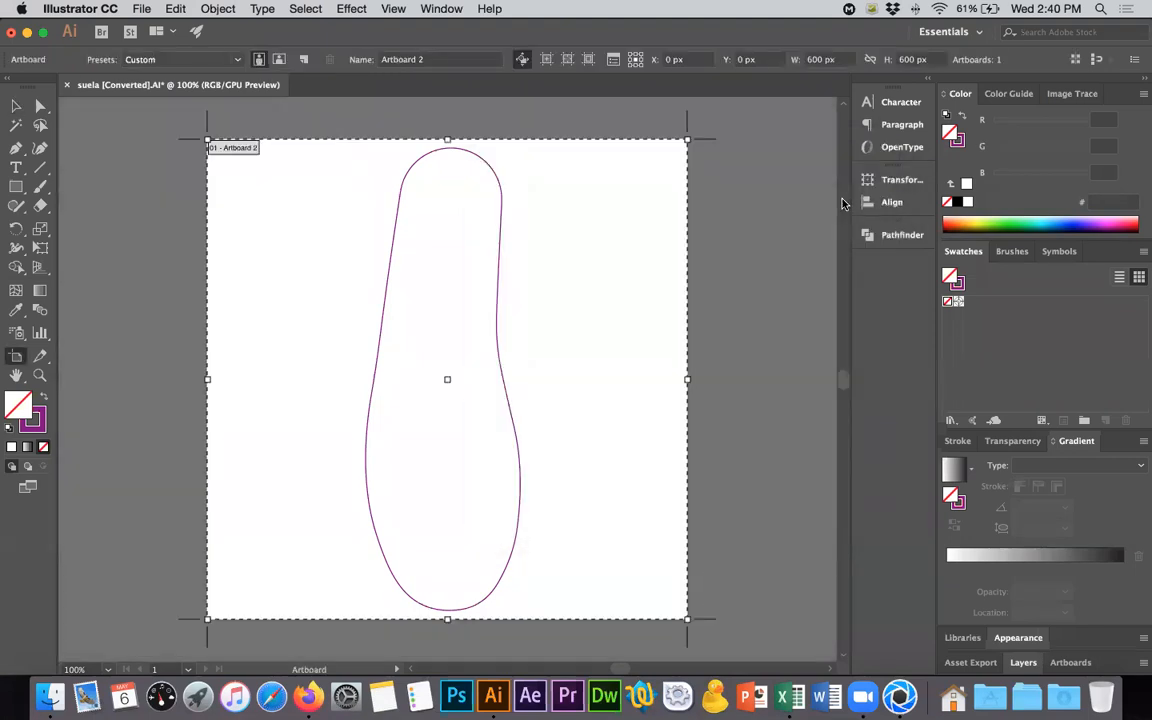
pyautogui.click(501, 222)
pyautogui.click(501, 223)
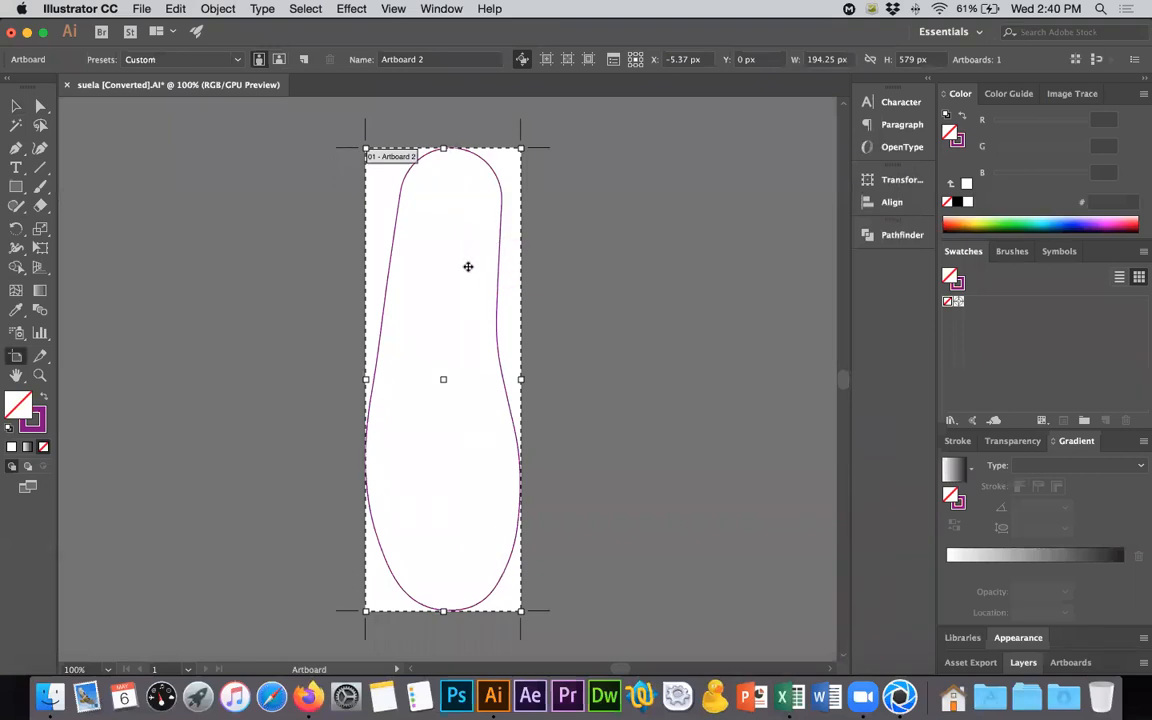
# - Enlarge the artboard slightly around the sole outline to about 199.4 by 582.5 px and finish editing it
pyautogui.keyDown('alt'); pyautogui.scroll(5, 511, 137); pyautogui.keyUp('alt')
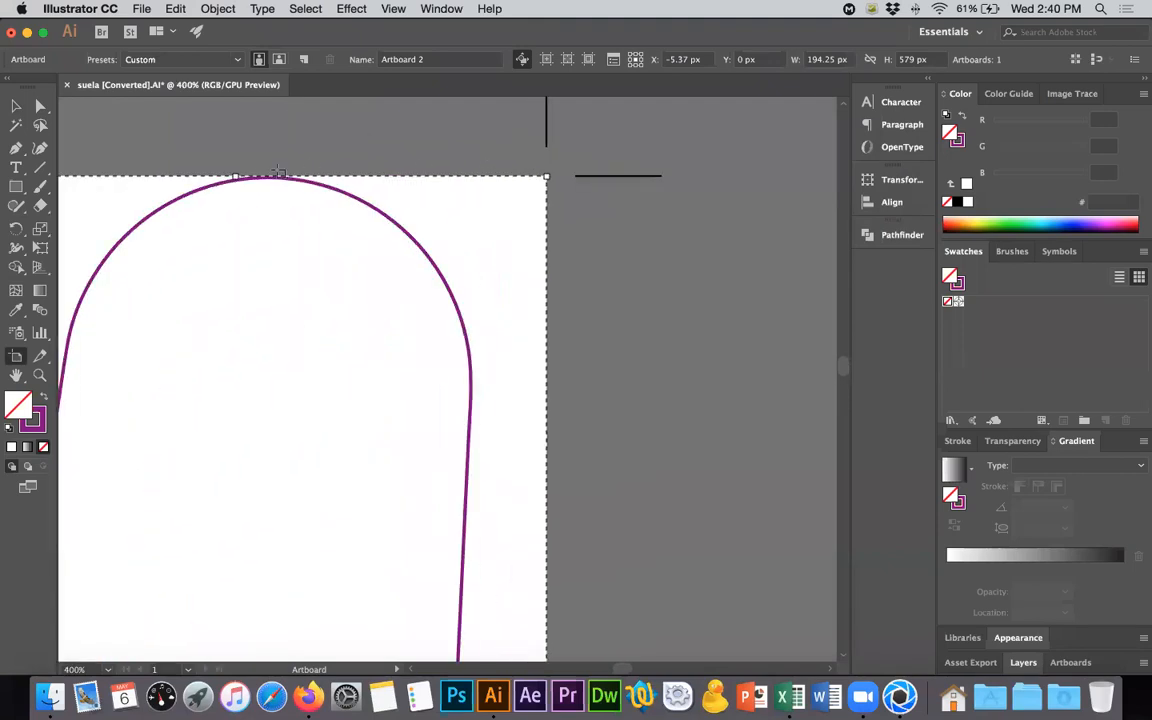
pyautogui.moveTo(238, 172); pyautogui.dragTo(269, 170)
pyautogui.keyDown('alt'); pyautogui.scroll(-5, 386, 223); pyautogui.keyUp('alt')
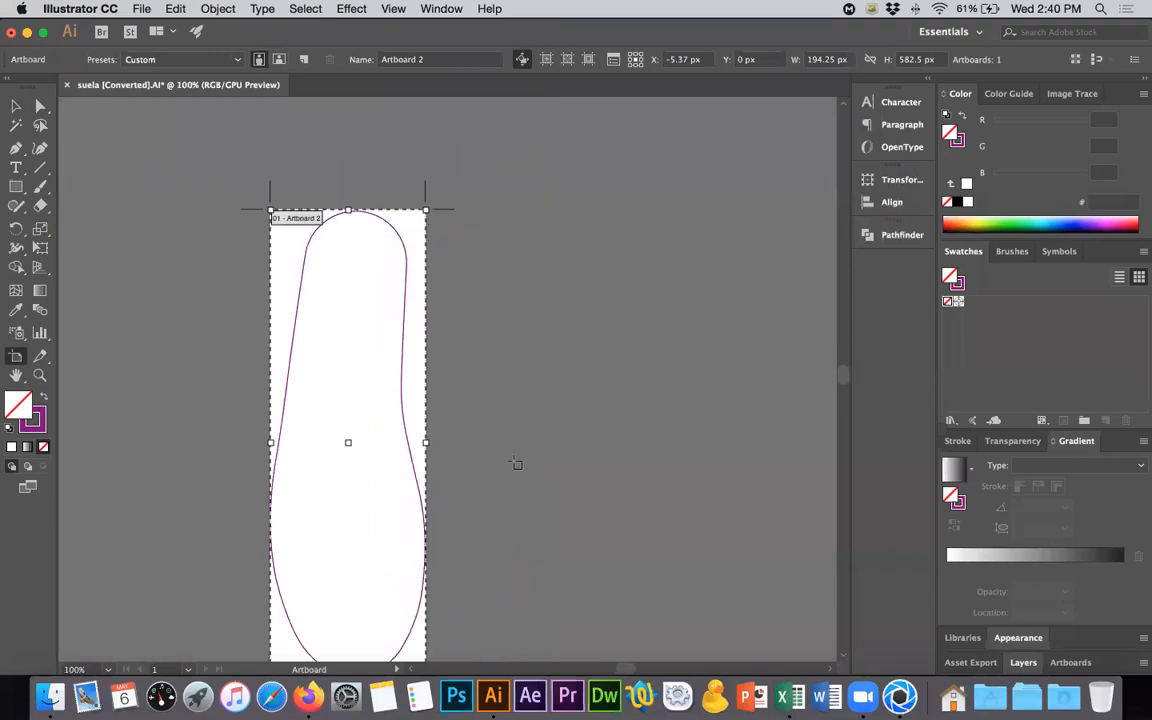
pyautogui.keyDown('alt'); pyautogui.scroll(2, 351, 210); pyautogui.keyUp('alt')
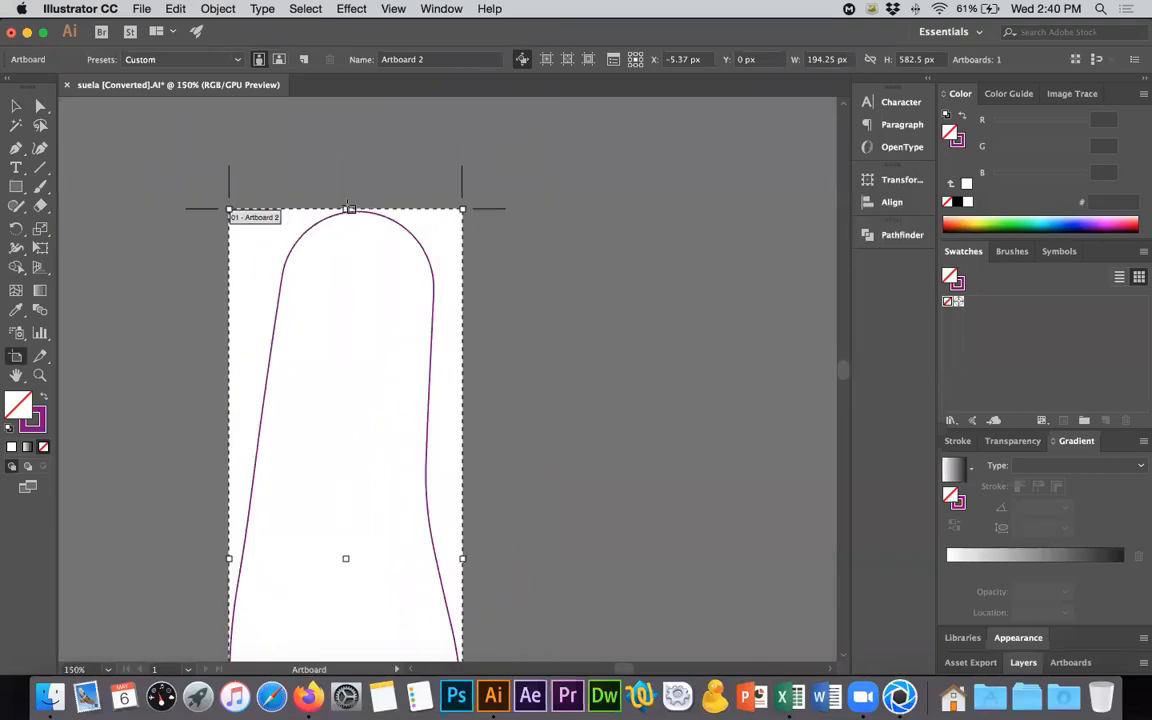
pyautogui.scroll(-3, 365, 349)
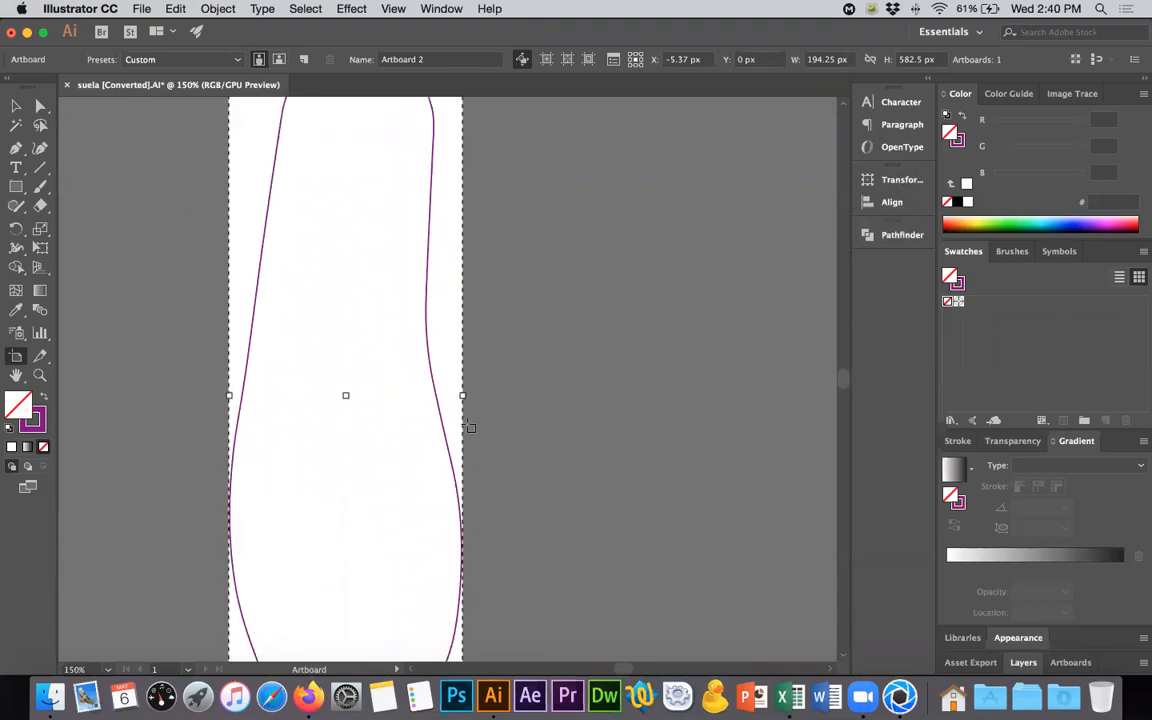
pyautogui.keyDown('alt'); pyautogui.scroll(2, 470, 427); pyautogui.keyUp('alt')
pyautogui.moveTo(464, 358); pyautogui.dragTo(469, 358)
pyautogui.keyDown('alt'); pyautogui.scroll(-5, 470, 358); pyautogui.keyUp('alt')
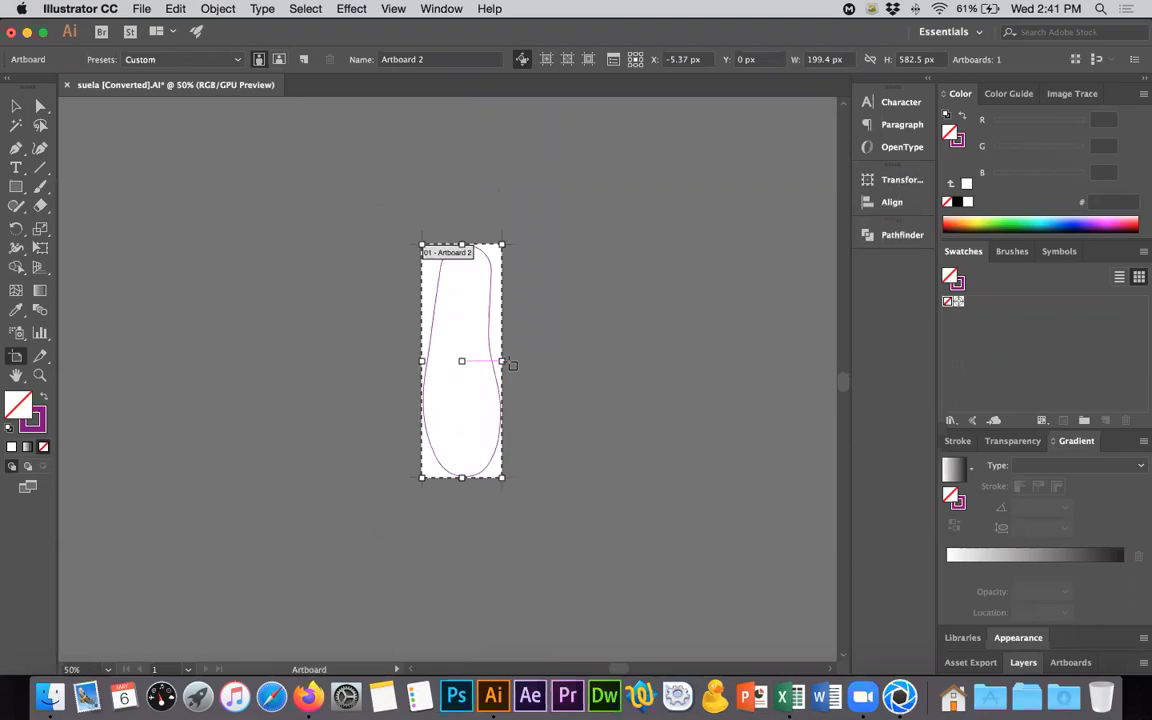
pyautogui.keyDown('alt'); pyautogui.scroll(1, 512, 365); pyautogui.keyUp('alt')
pyautogui.press('v')
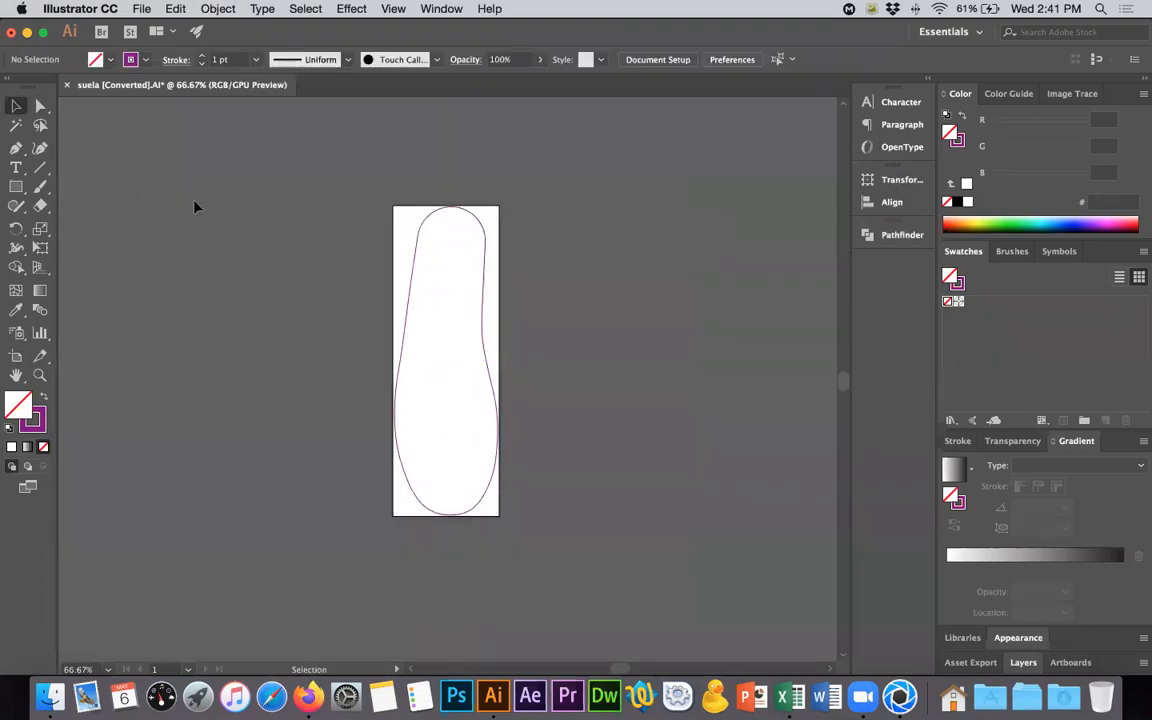
# - Select the sole outline, check the Vans sole reference photo in Firefox, and return to Illustrator
pyautogui.press('super+a')
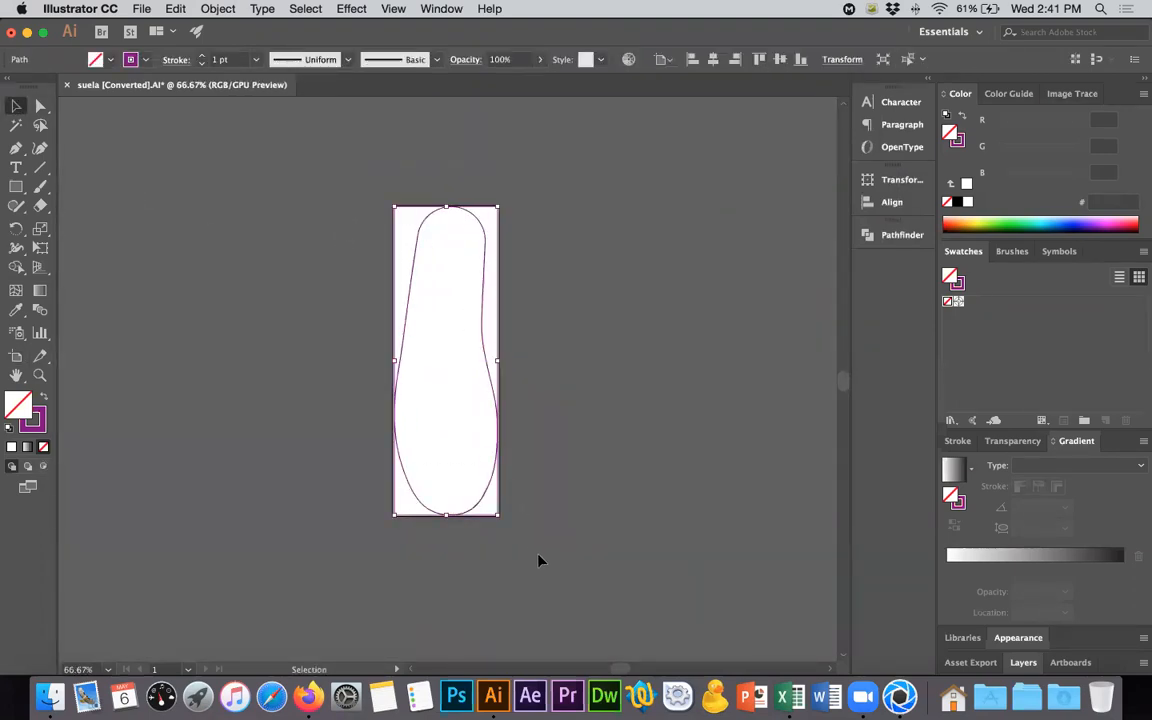
pyautogui.press('a')
pyautogui.press('super+Tab')
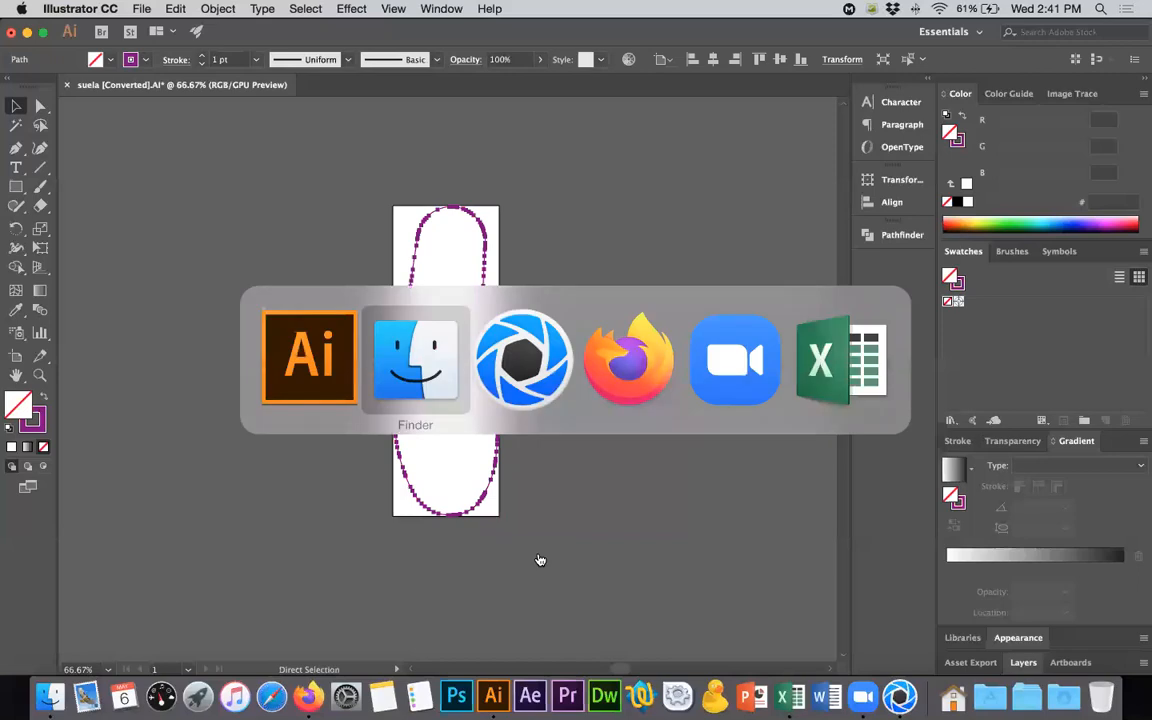
pyautogui.press('super+Tab')
pyautogui.press('super+Tab')
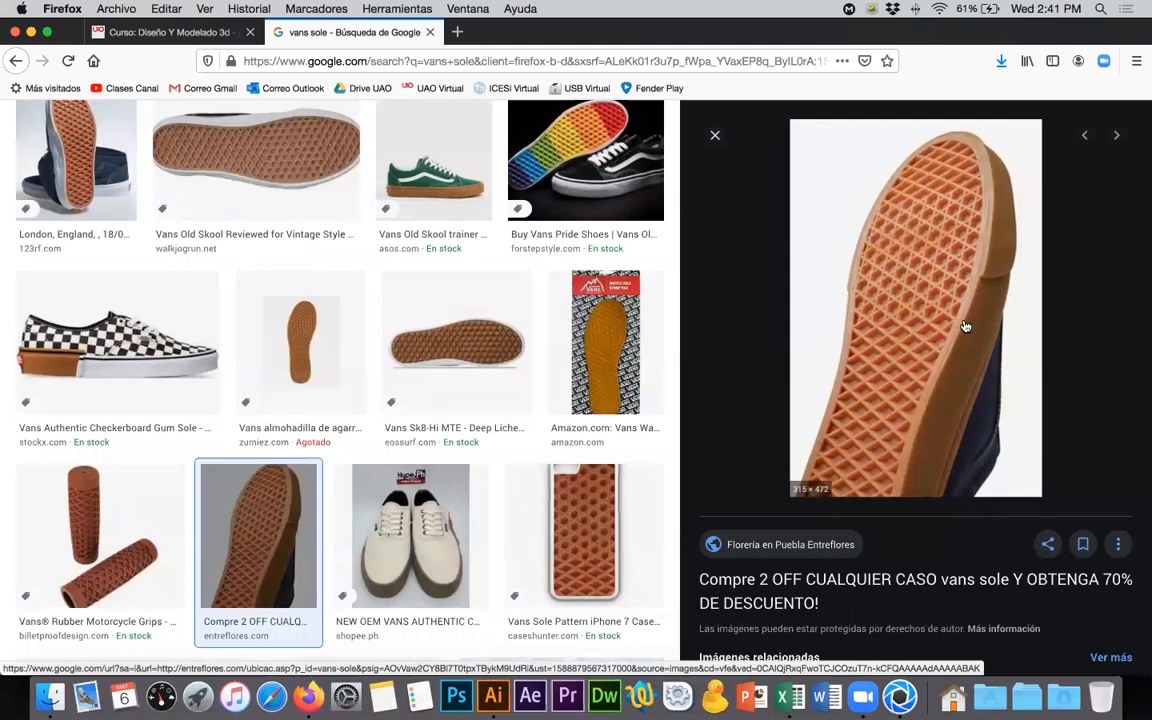
pyautogui.press('super+Tab')
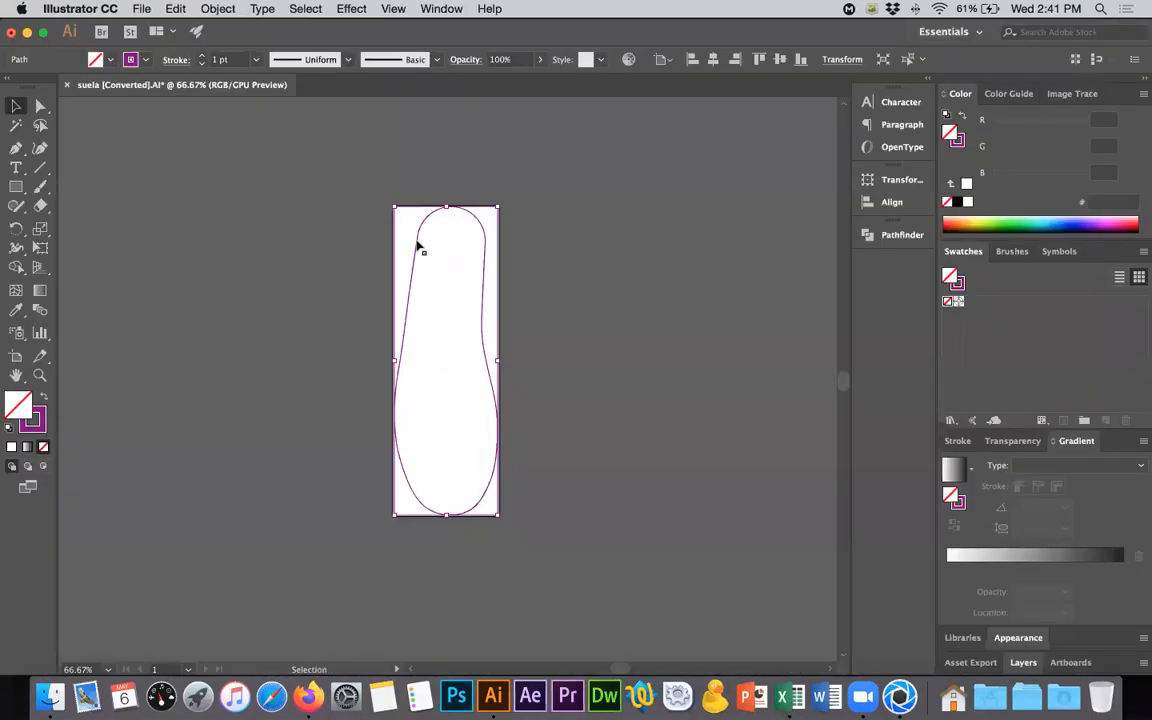
# - Start an Offset Path on the sole outline with preview enabled and the offset set to -3 px
pyautogui.click(205, 9)
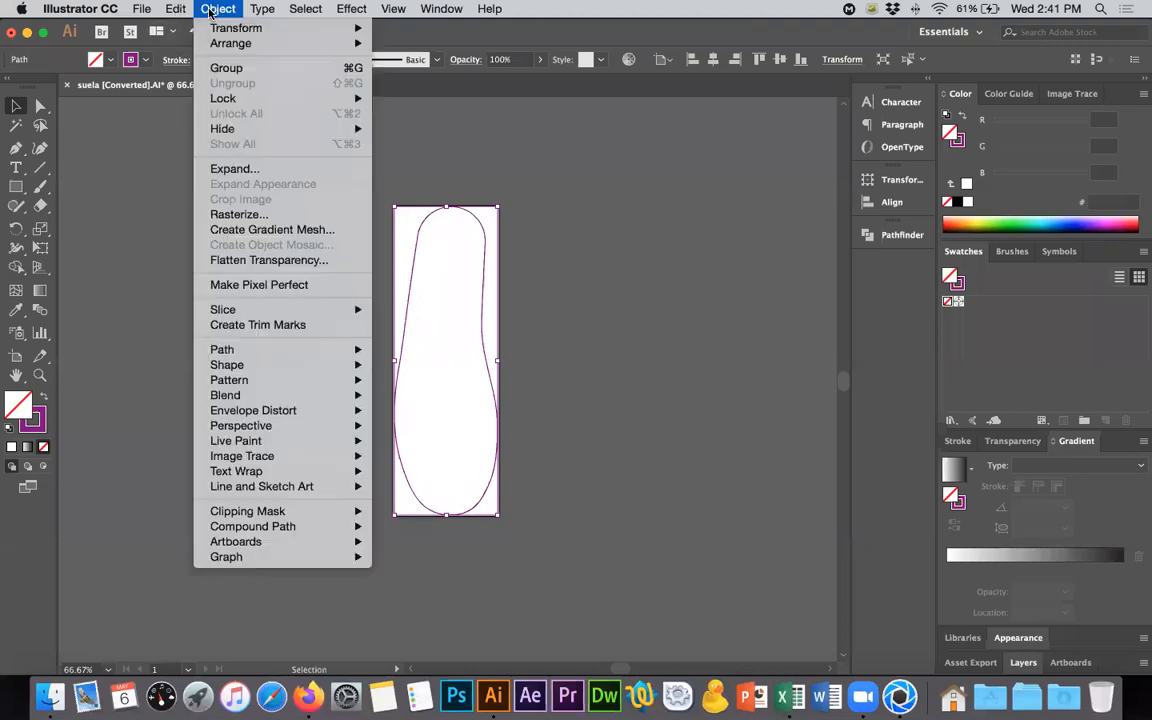
pyautogui.moveTo(260, 357)
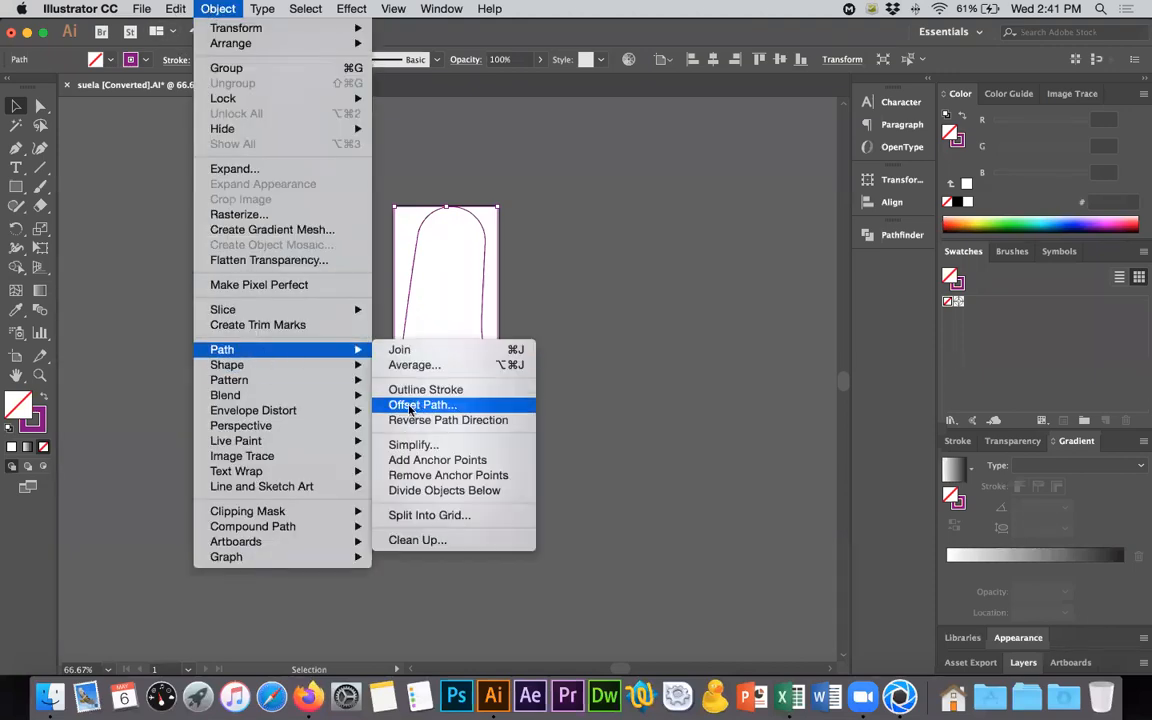
pyautogui.click(419, 405)
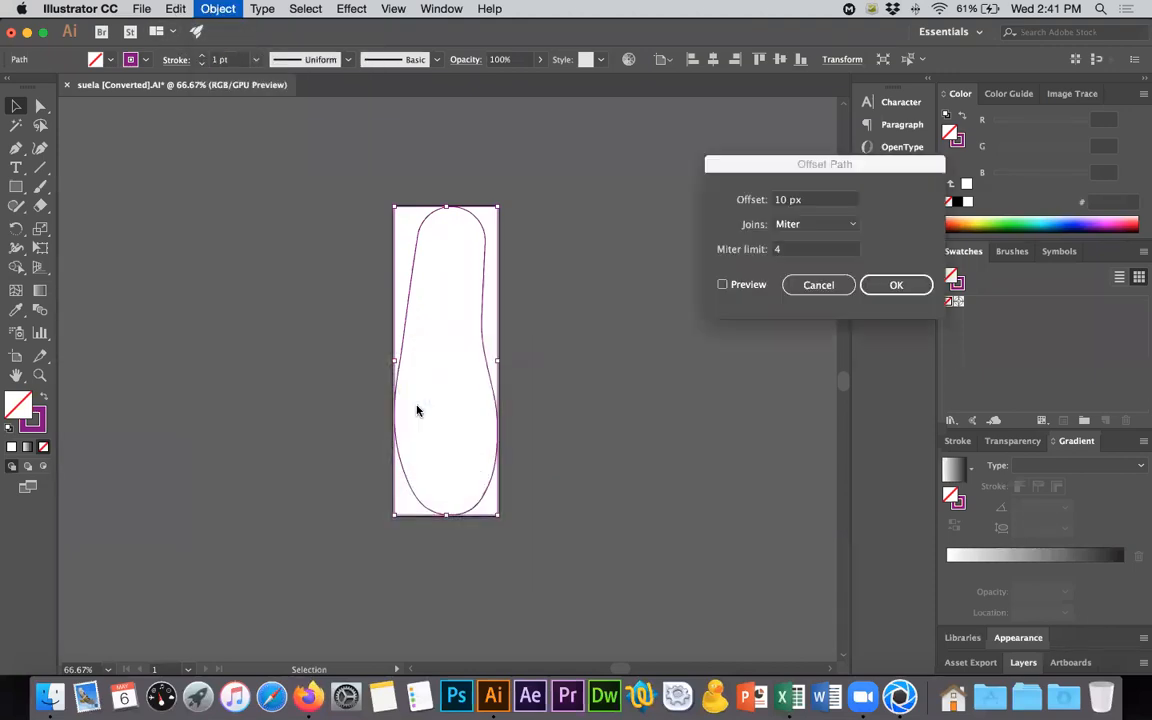
pyautogui.click(733, 286)
pyautogui.click(775, 201)
pyautogui.write('-')
pyautogui.press('BackSpace')
pyautogui.press('BackSpace')
pyautogui.write('3')
pyautogui.click(784, 250)
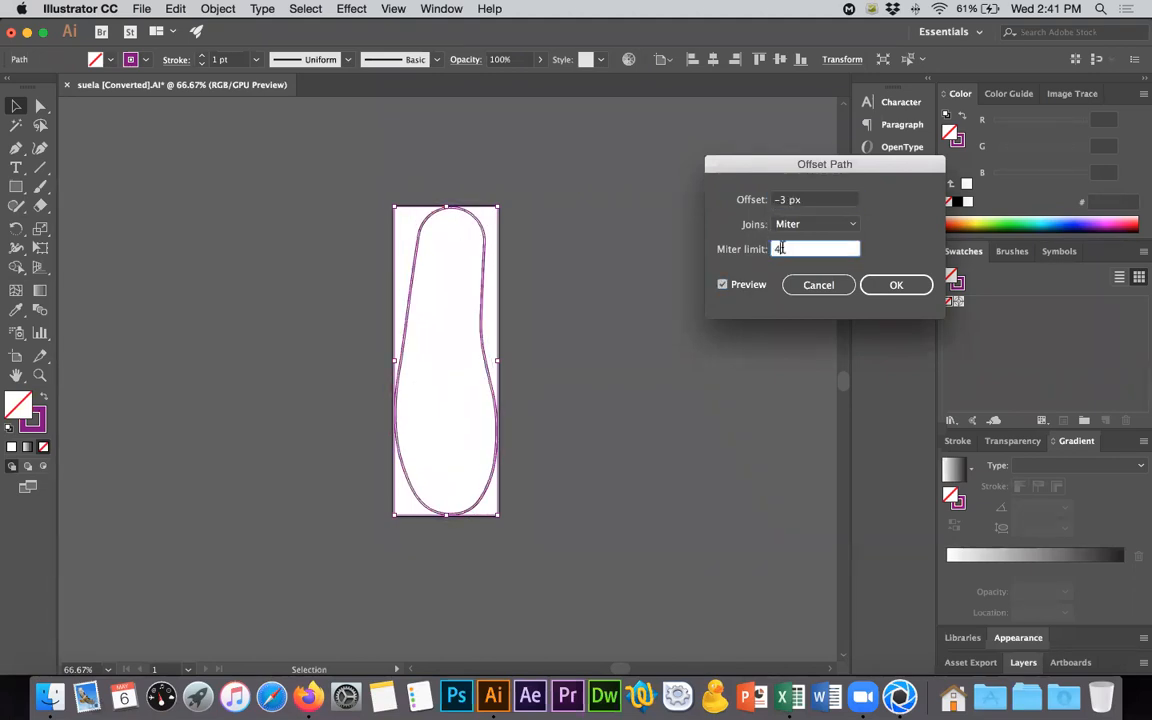
# - Try an offset of -10 px, settle on -8 px with Miter joins, and apply the inward offset
pyautogui.click(785, 200)
pyautogui.press('BackSpace')
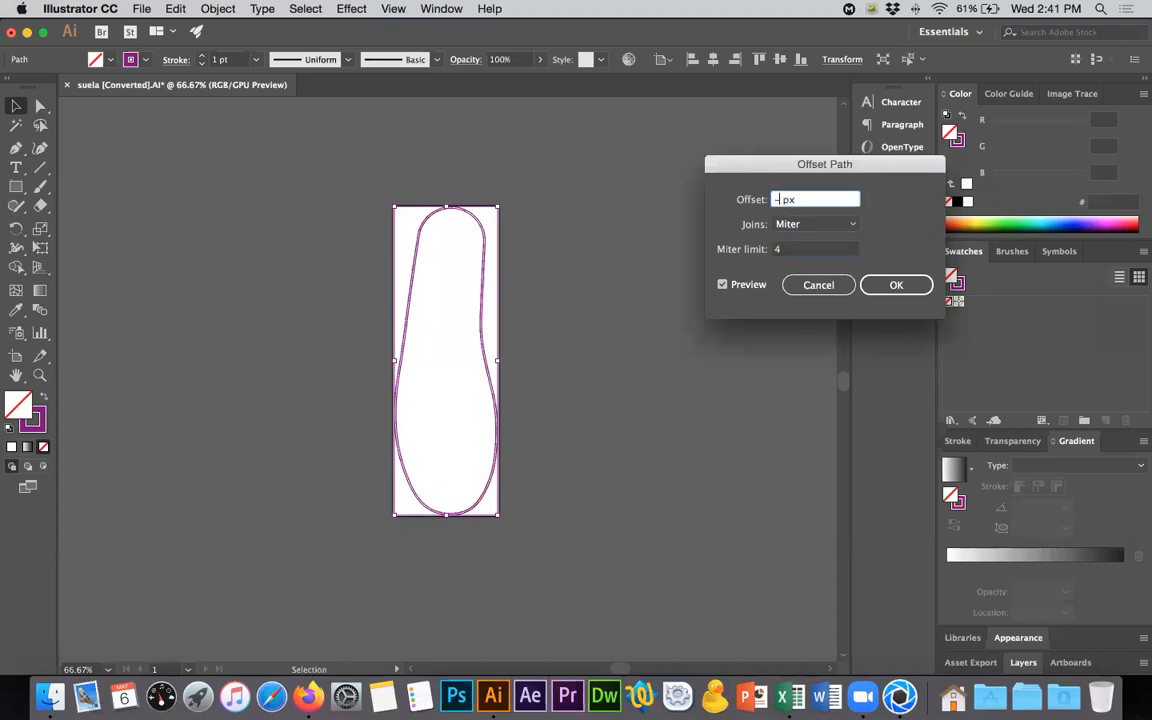
pyautogui.click(798, 254)
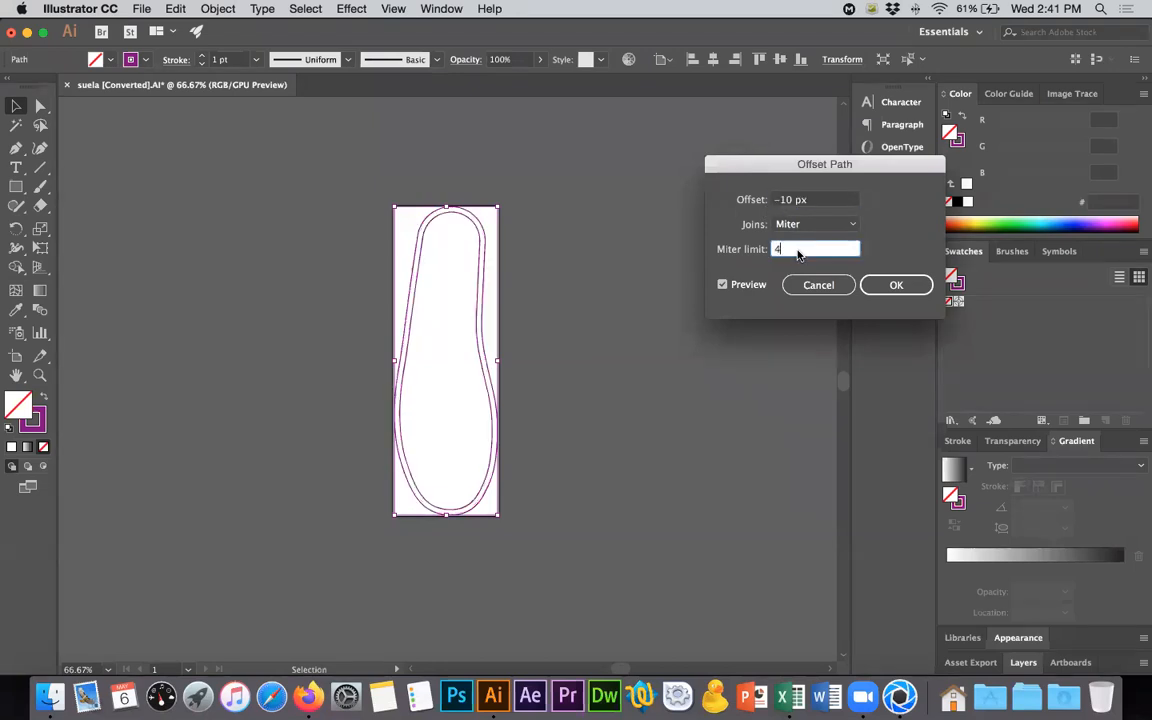
pyautogui.click(790, 200)
pyautogui.press('BackSpace')
pyautogui.press('BackSpace')
pyautogui.write('8')
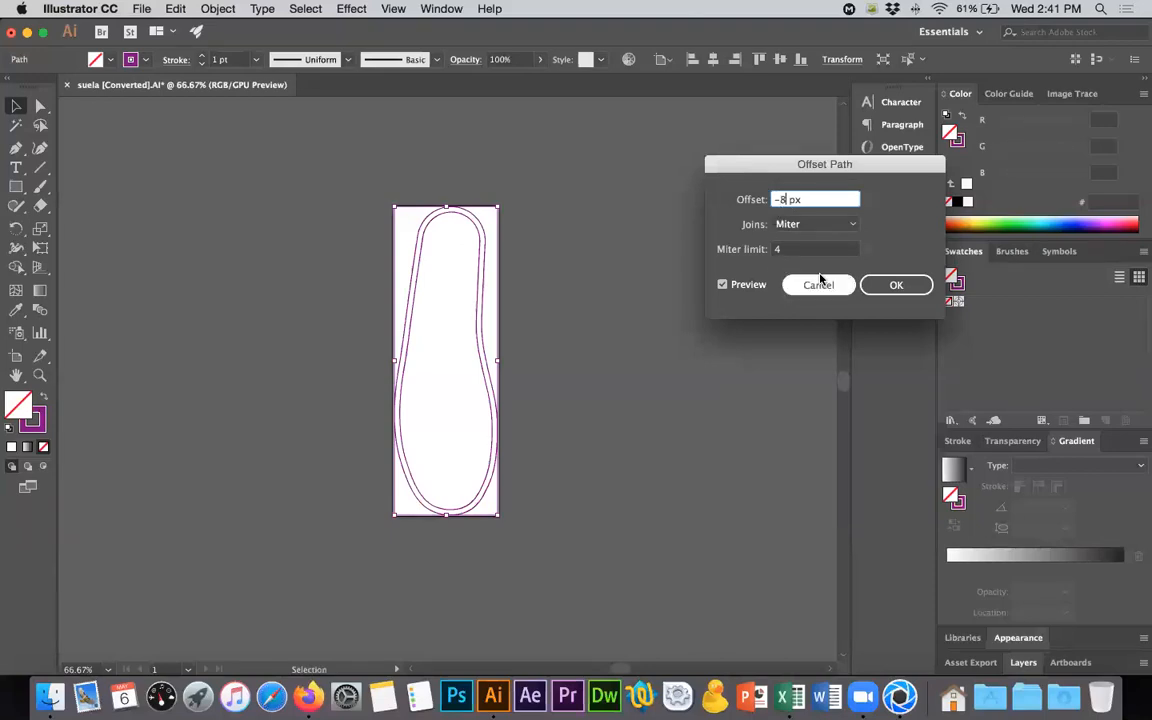
pyautogui.press('Return')
# - Delete the original outer sole outline, keeping only the inner offset path
pyautogui.click(517, 449)
pyautogui.keyDown('alt'); pyautogui.scroll(5, 483, 486); pyautogui.keyUp('alt')
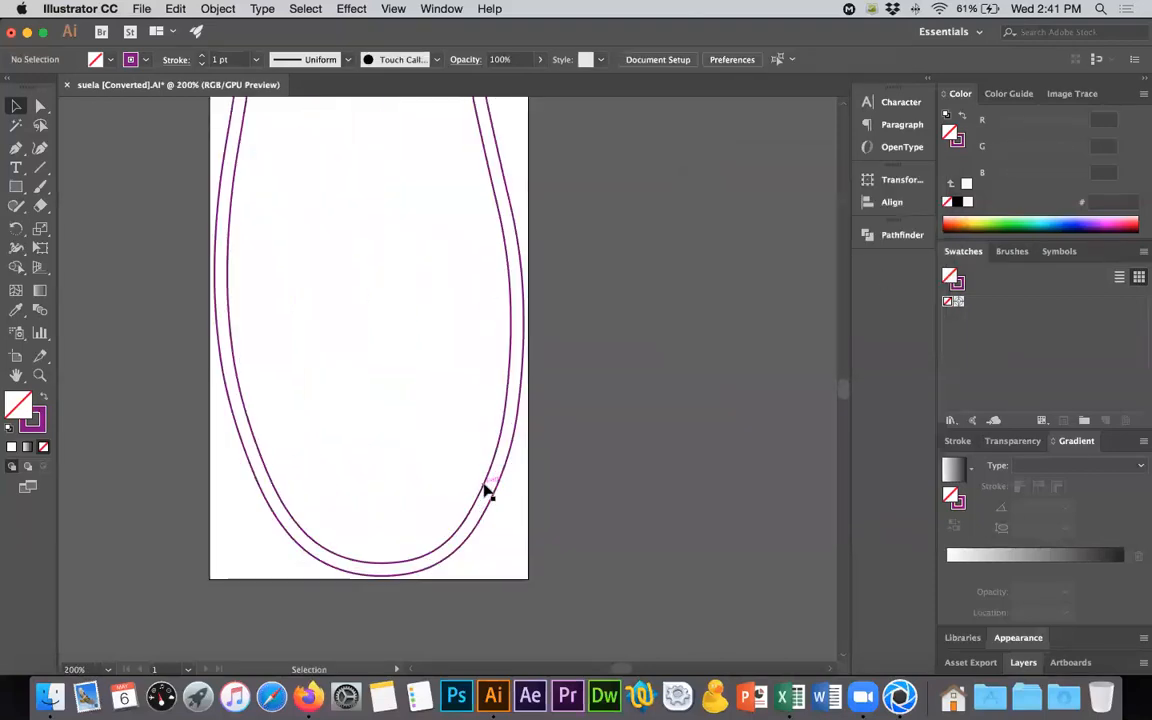
pyautogui.keyDown('alt'); pyautogui.scroll(-5, 580, 482); pyautogui.keyUp('alt')
pyautogui.click(538, 465)
pyautogui.press('Delete')
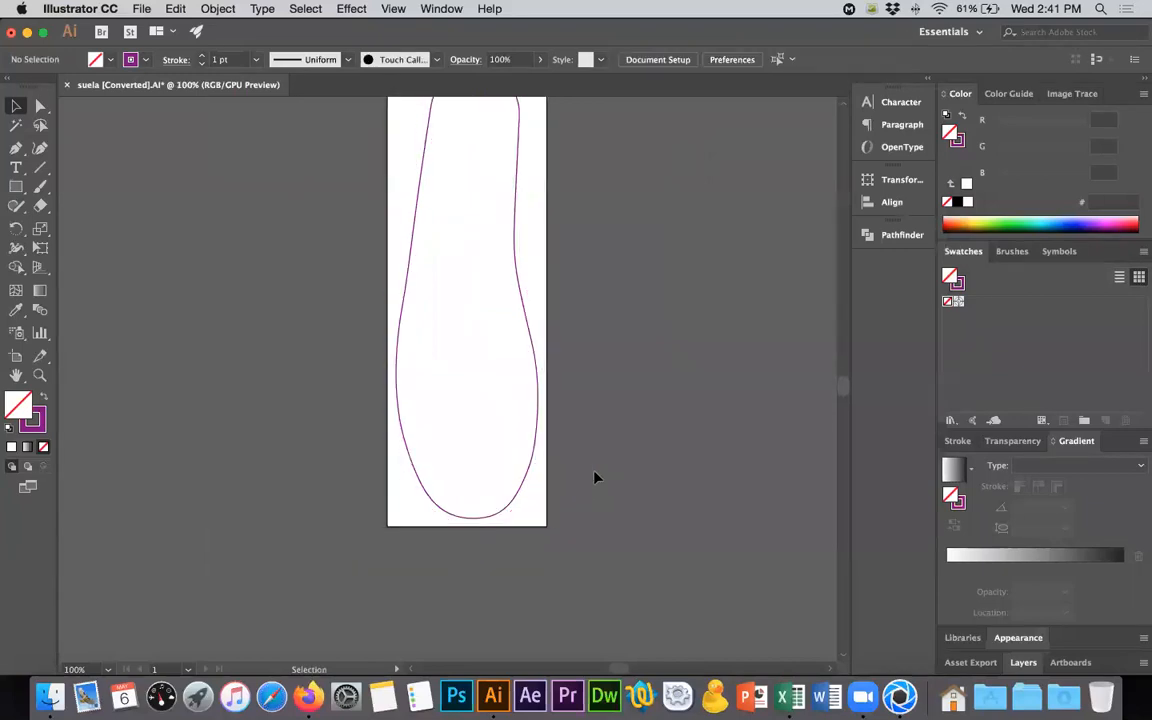
# - Check the Vans sole reference photo, and draw a small square beside the artboard, rotated into a diamond
pyautogui.press('super+Tab')
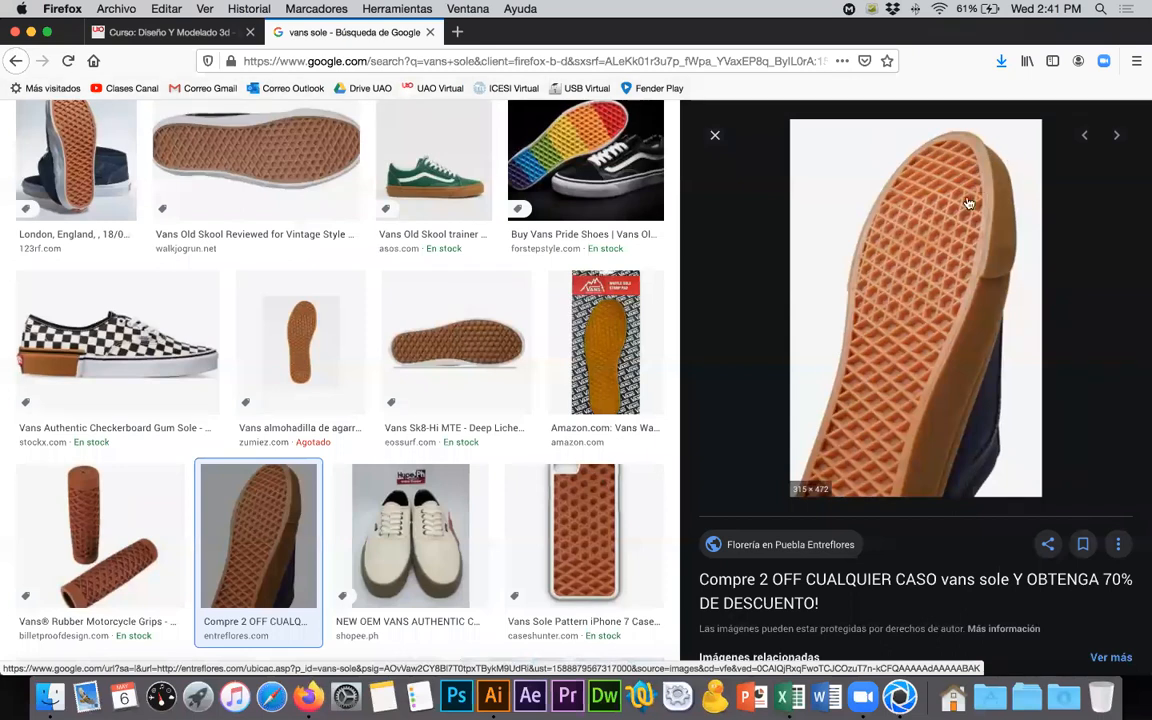
pyautogui.press('super+Tab')
pyautogui.scroll(5, 549, 407)
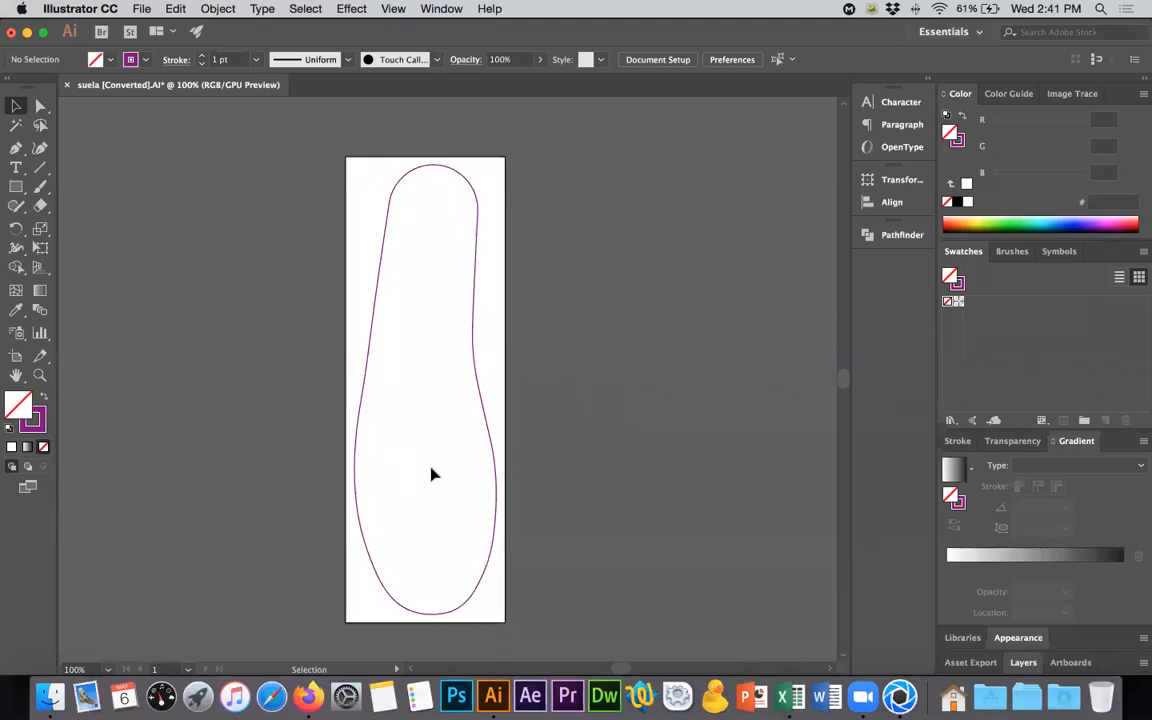
pyautogui.click(17, 187)
pyautogui.moveTo(252, 257); pyautogui.dragTo(280, 255)
pyautogui.press('v')
pyautogui.click(244, 247)
pyautogui.keyDown('alt'); pyautogui.scroll(3, 238, 234); pyautogui.keyUp('alt')
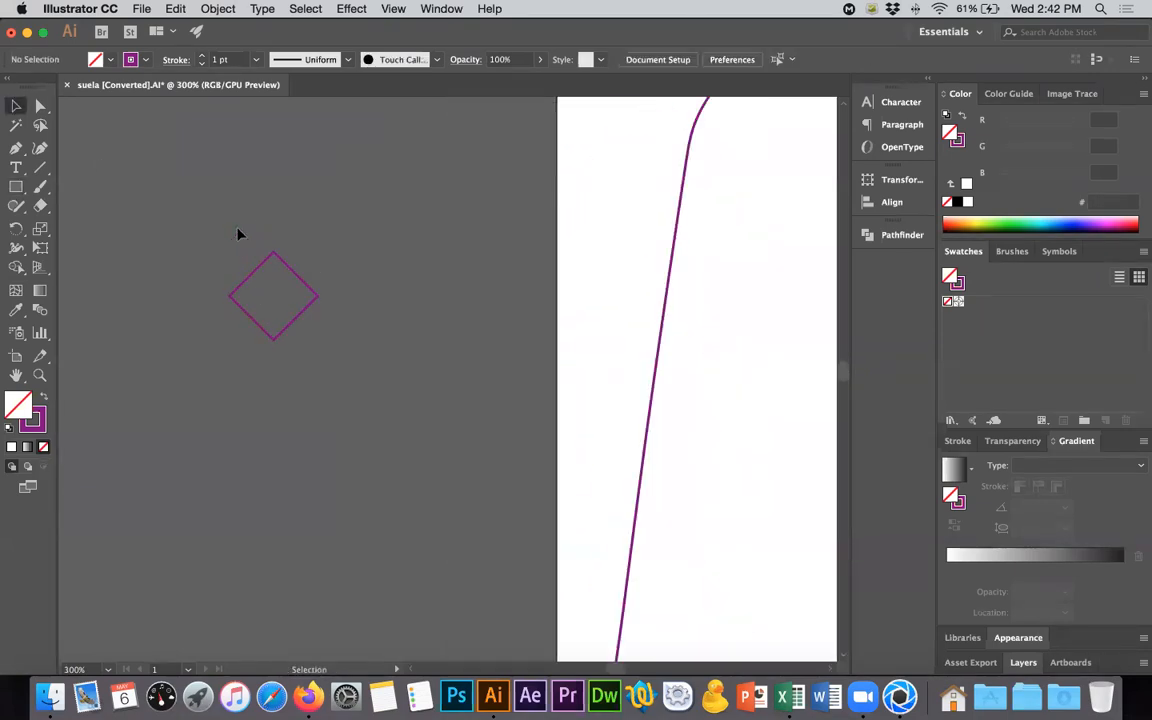
pyautogui.click(261, 265)
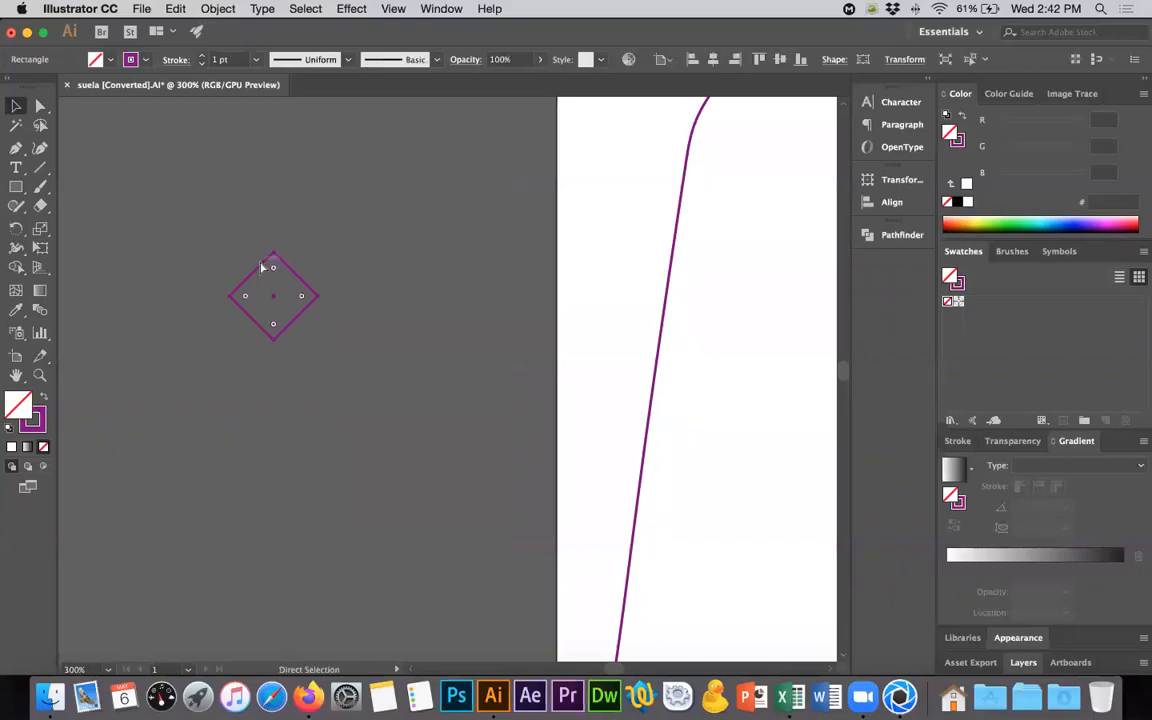
pyautogui.moveTo(274, 251)
pyautogui.keyDown('shift'); pyautogui.mouseDown()
pyautogui.moveTo(272, 280)
pyautogui.moveTo(274, 259)
pyautogui.mouseUp(); pyautogui.keyUp('shift')
pyautogui.press('super+z')
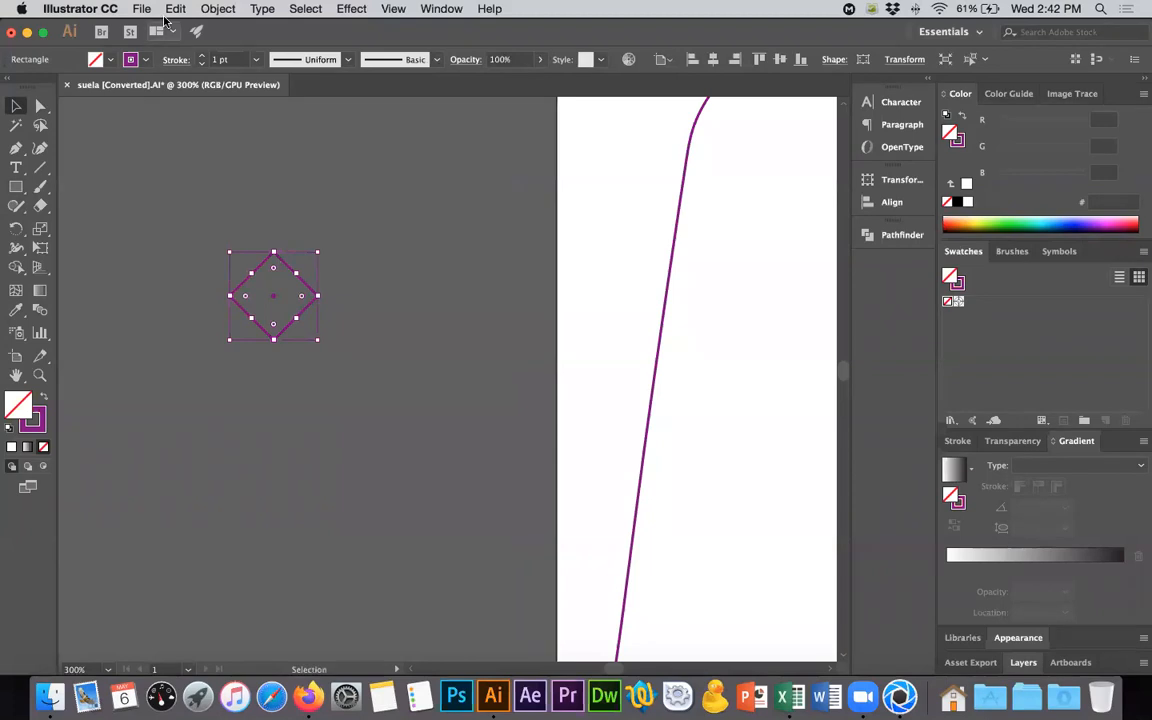
pyautogui.click(175, 8)
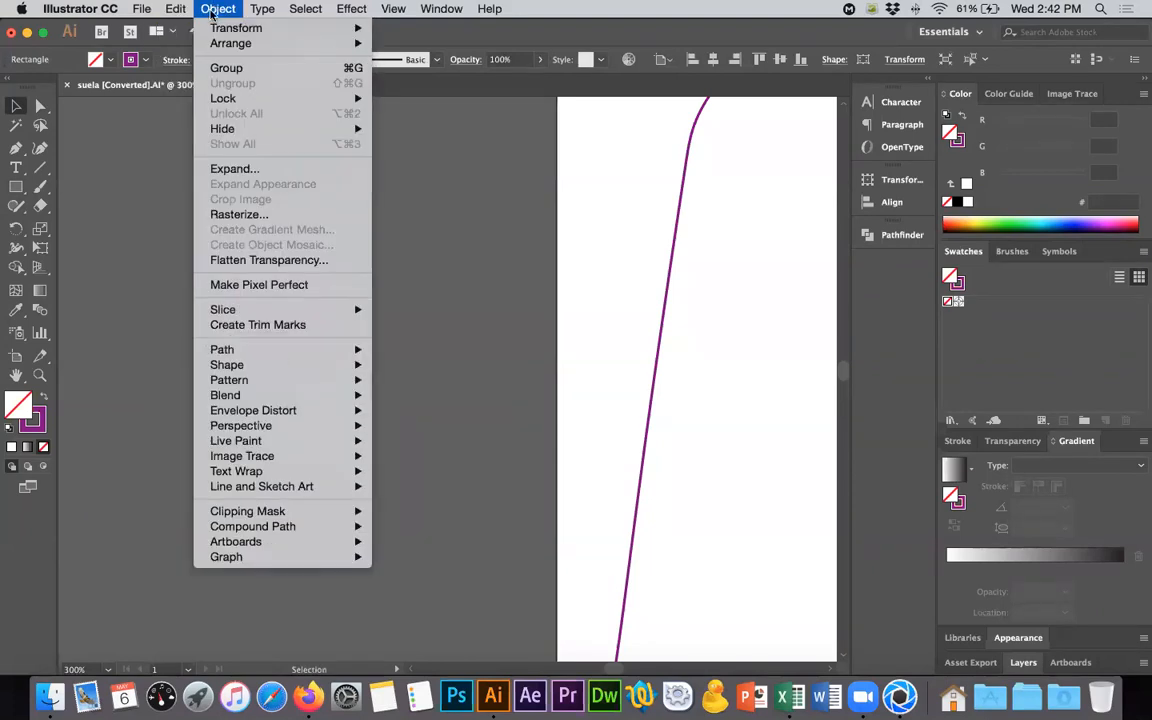
pyautogui.click(212, 10)
# - Thicken the diamond's stroke to 4 pt, comparing it with the Vans sole reference photo in Firefox
pyautogui.click(204, 56)
pyautogui.click(204, 56)
pyautogui.click(204, 56)
pyautogui.click(204, 56)
pyautogui.click(204, 63)
pyautogui.press('super+Tab')
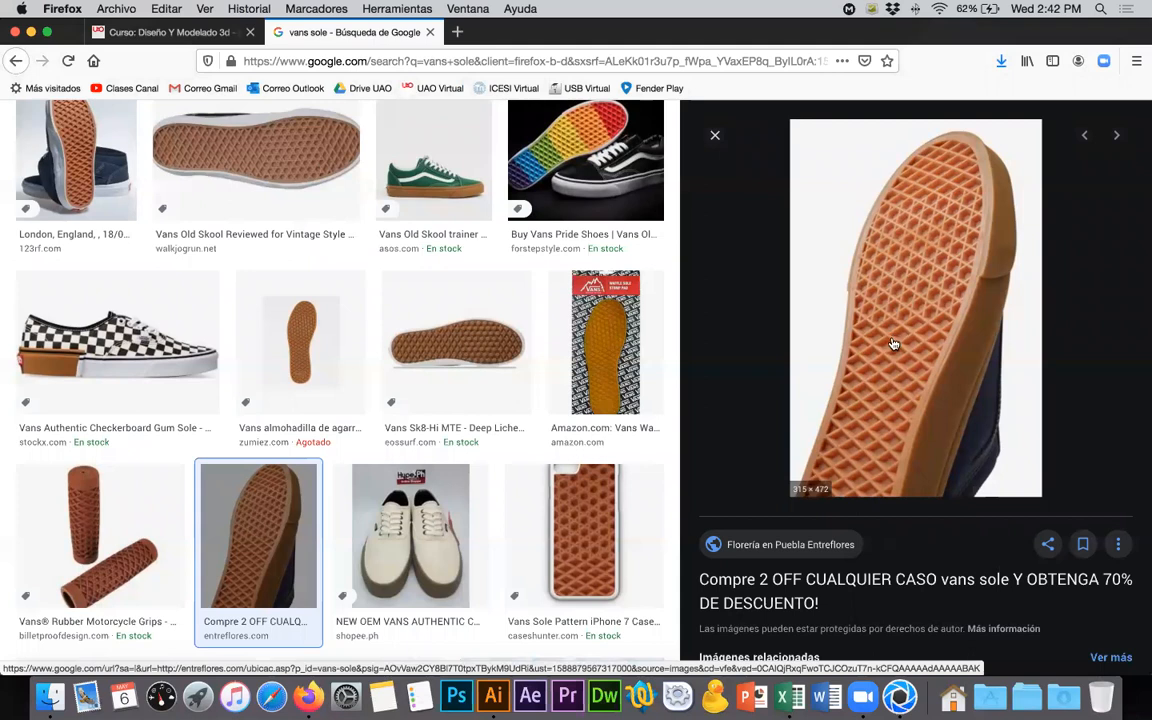
pyautogui.press('super+Tab')
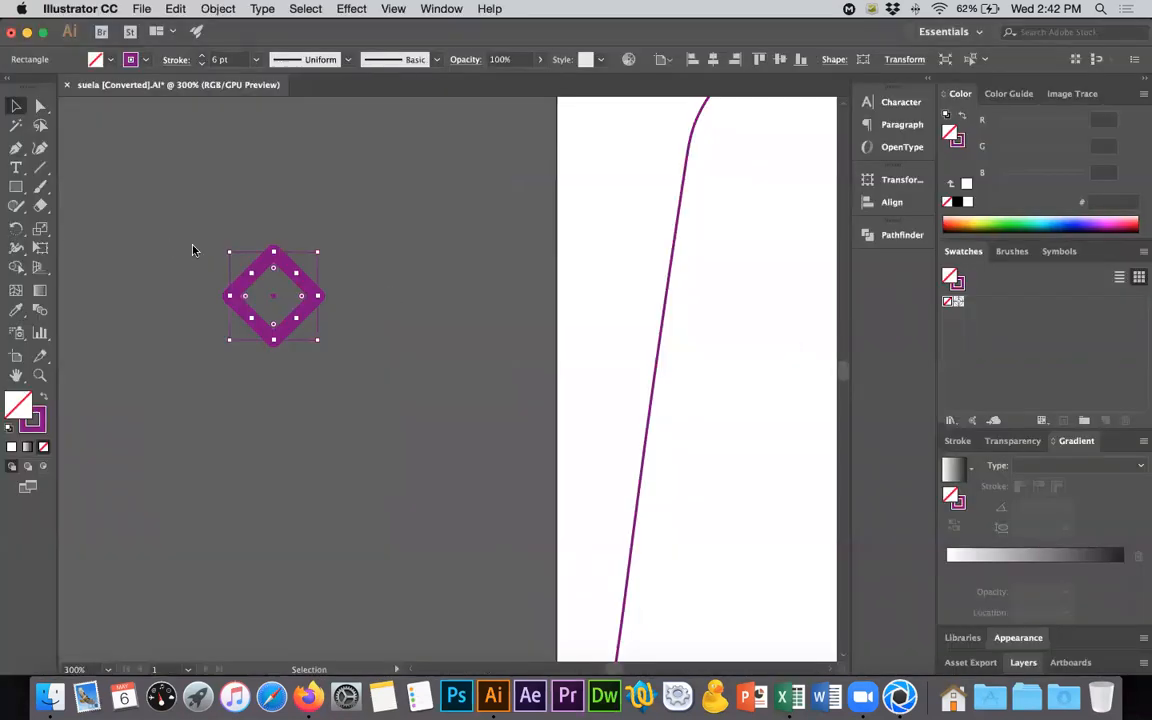
pyautogui.click(201, 63)
pyautogui.click(201, 63)
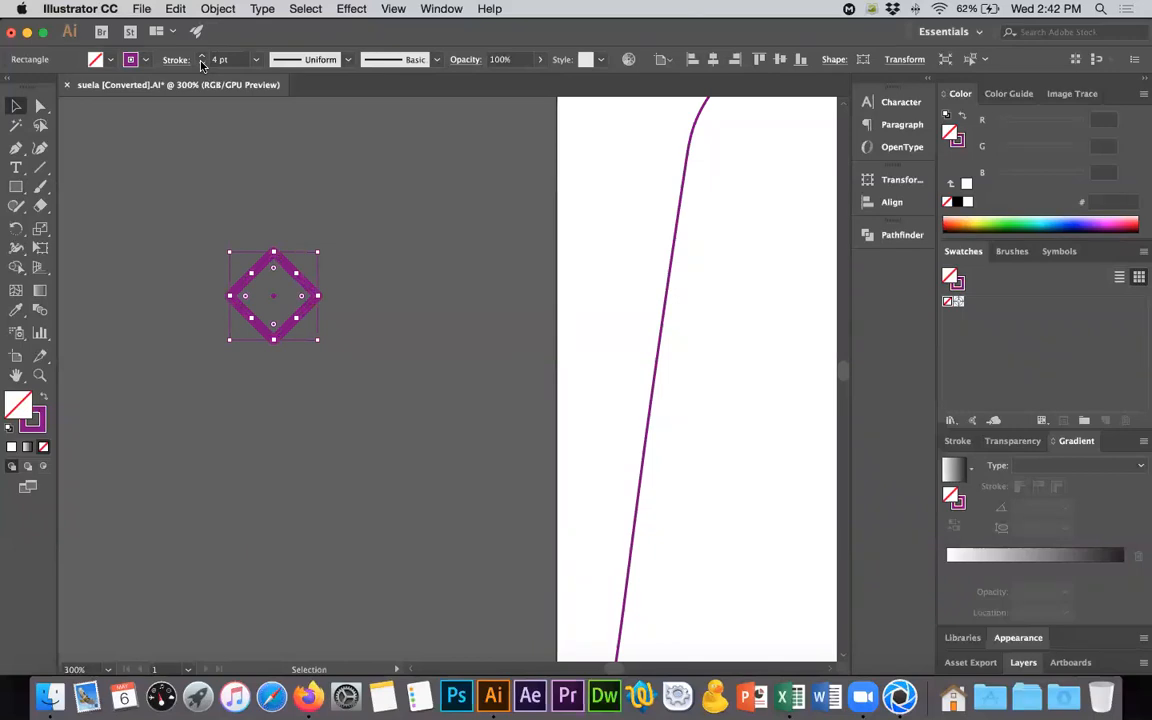
# - Expand the diamond's stroke into a filled shape and squash it vertically into a flatter rhombus
pyautogui.click(217, 8)
pyautogui.click(241, 214)
pyautogui.click(623, 438)
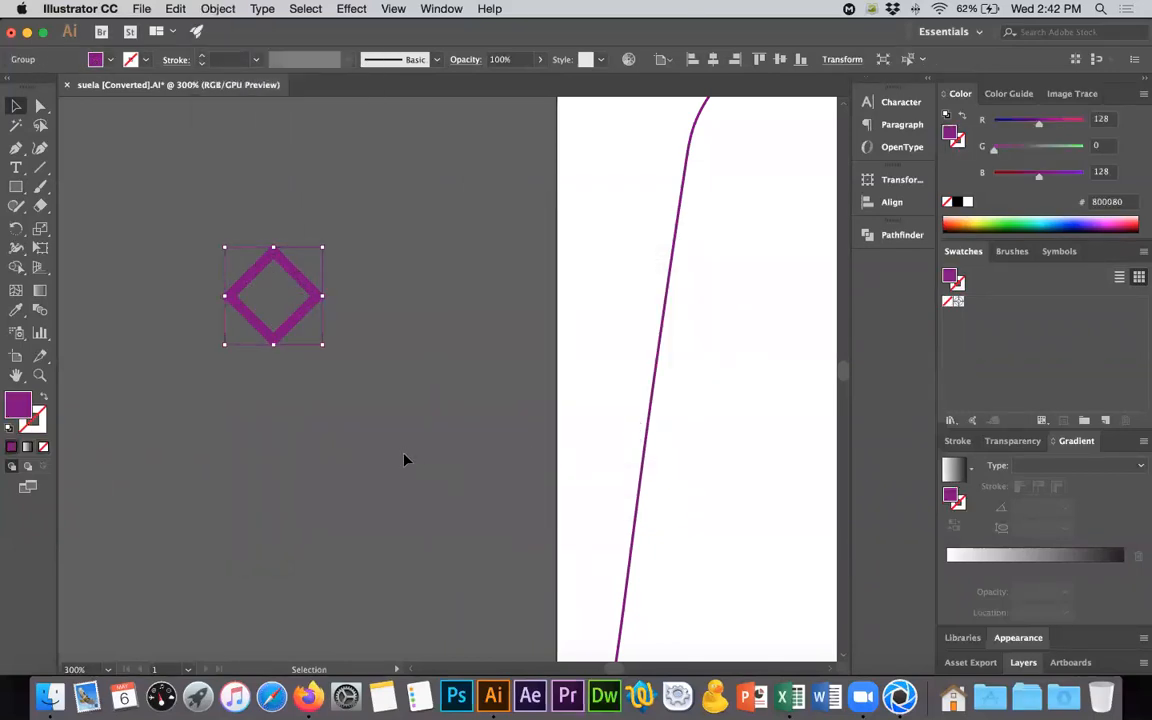
pyautogui.moveTo(272, 246); pyautogui.dragTo(273, 278)
pyautogui.click(366, 311)
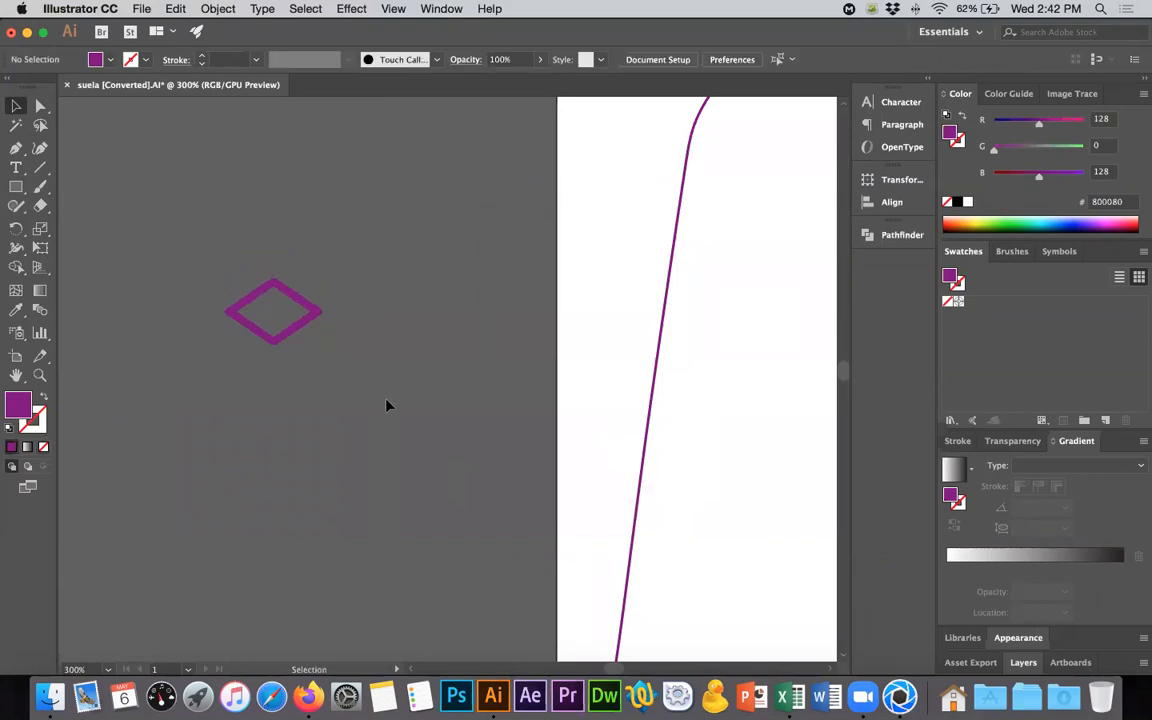
# - Duplicate the rhombus diagonally down to the right by about 18.39 and 12.47 px so the adjoining edges overlap
pyautogui.keyDown('alt'); pyautogui.scroll(-4, 388, 405); pyautogui.keyUp('alt')
pyautogui.keyDown('alt'); pyautogui.scroll(4, 388, 405); pyautogui.keyUp('alt')
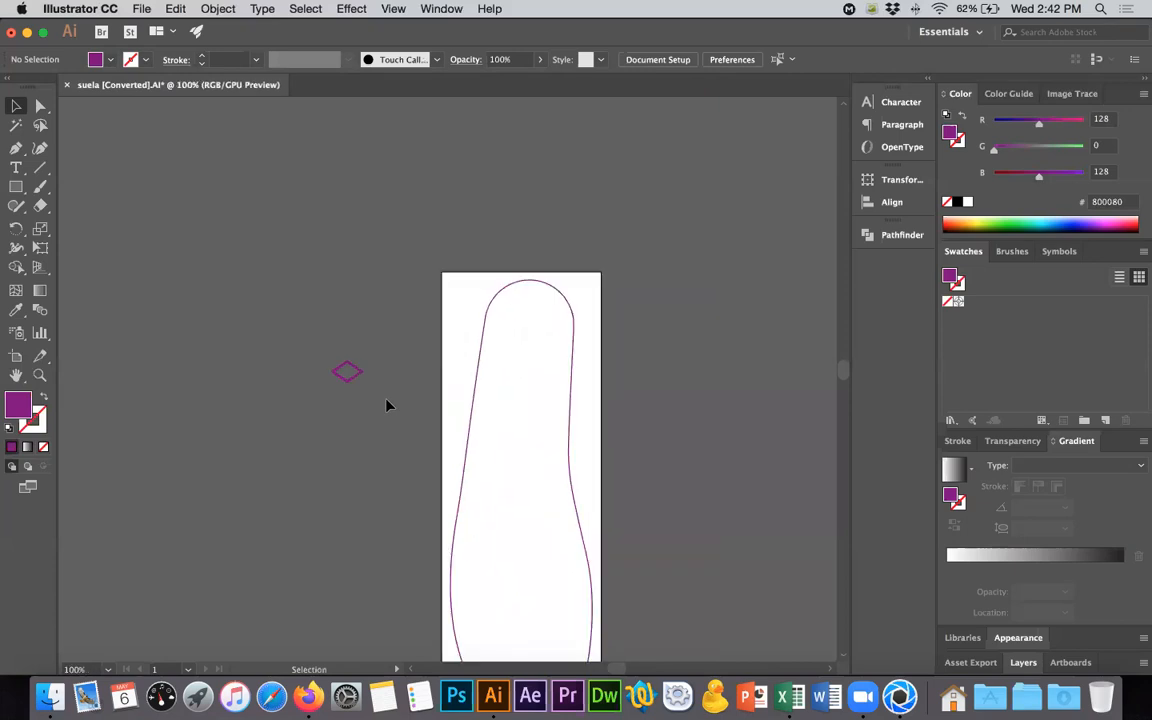
pyautogui.click(322, 358)
pyautogui.keyDown('alt'); pyautogui.scroll(5, 321, 358); pyautogui.keyUp('alt')
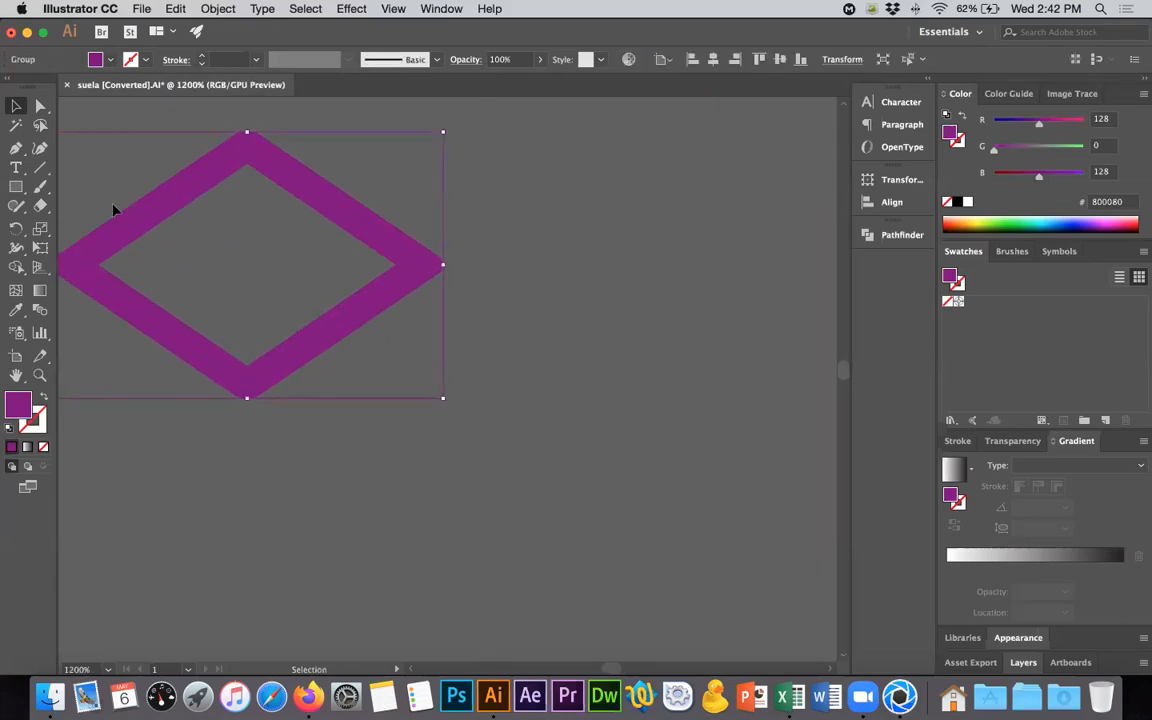
pyautogui.click(40, 105)
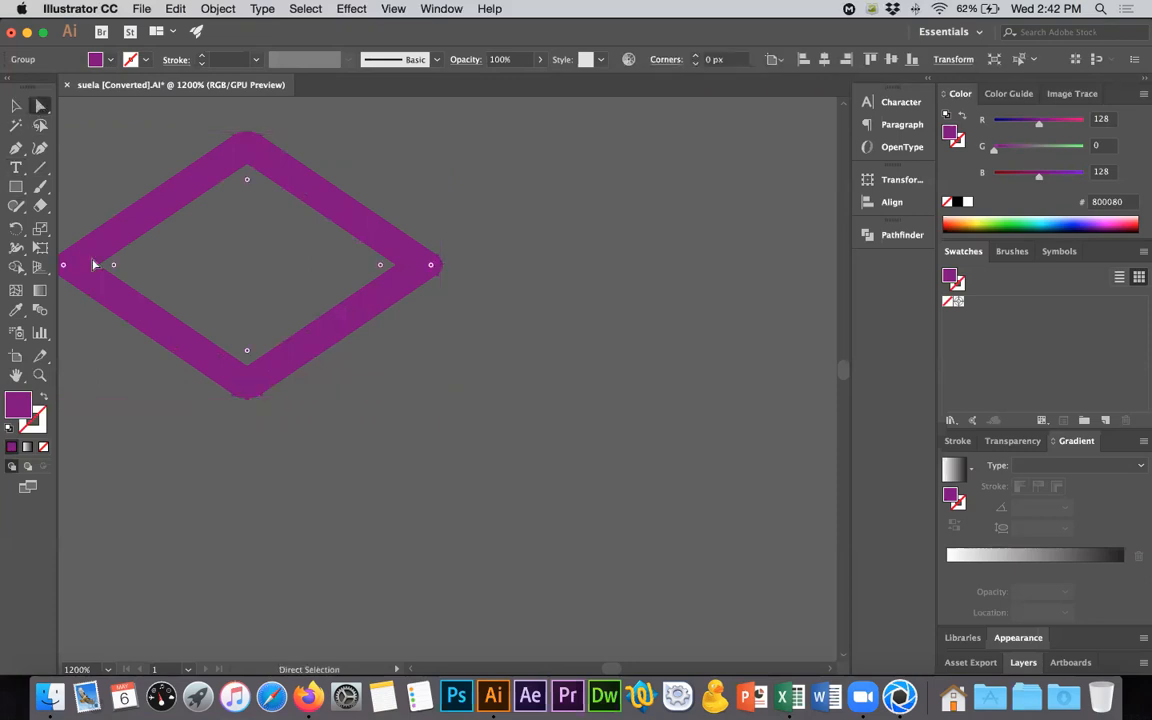
pyautogui.keyDown('alt'); pyautogui.moveTo(103, 266); pyautogui.dragTo(277, 390); pyautogui.keyUp('alt')
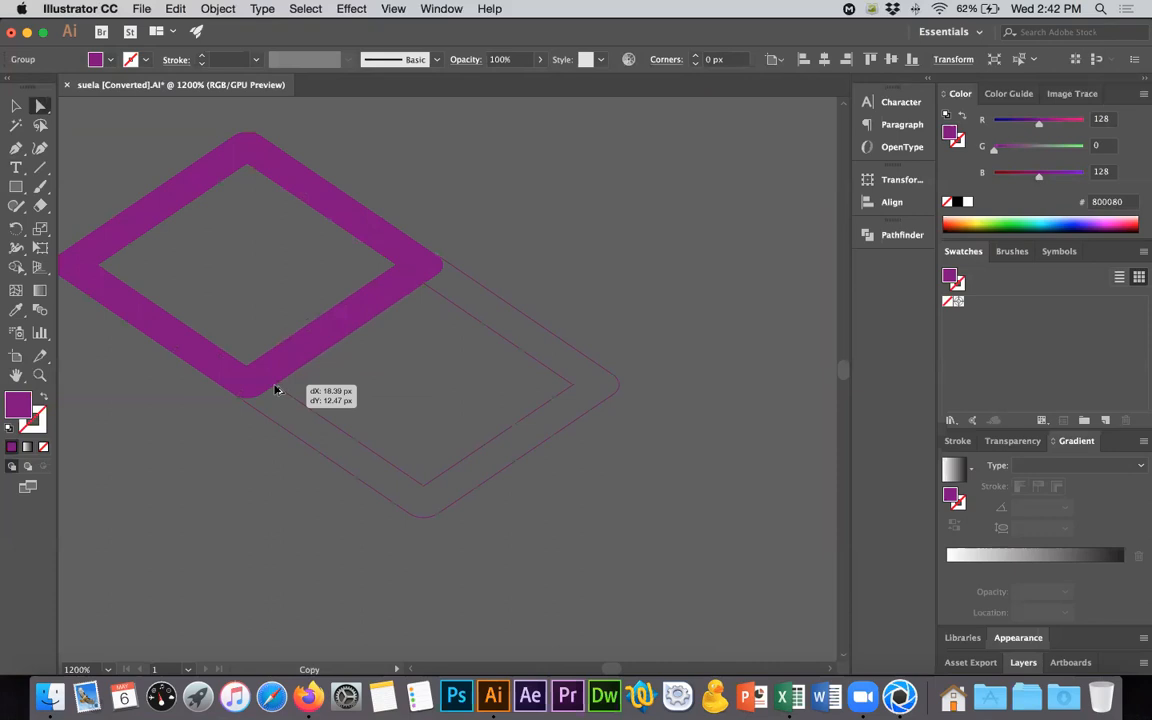
pyautogui.keyDown('alt'); pyautogui.moveTo(276, 389); pyautogui.dragTo(277, 390); pyautogui.keyUp('alt')
pyautogui.keyDown('alt'); pyautogui.scroll(-5, 543, 495); pyautogui.keyUp('alt')
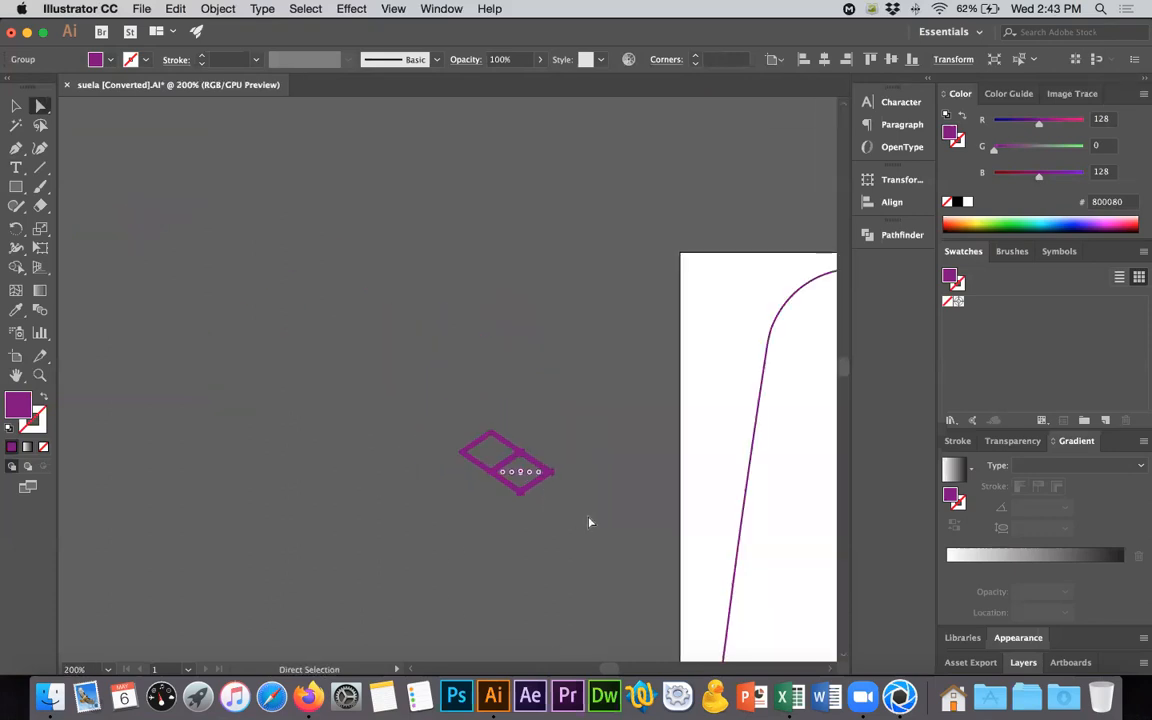
# - Repeat the rhombus copy to form a diagonal row of eight connected rhombuses
pyautogui.press('super+d')
pyautogui.press('super+d')
pyautogui.press('super+d')
pyautogui.press('super+d')
pyautogui.press('super+d')
pyautogui.press('super+d')
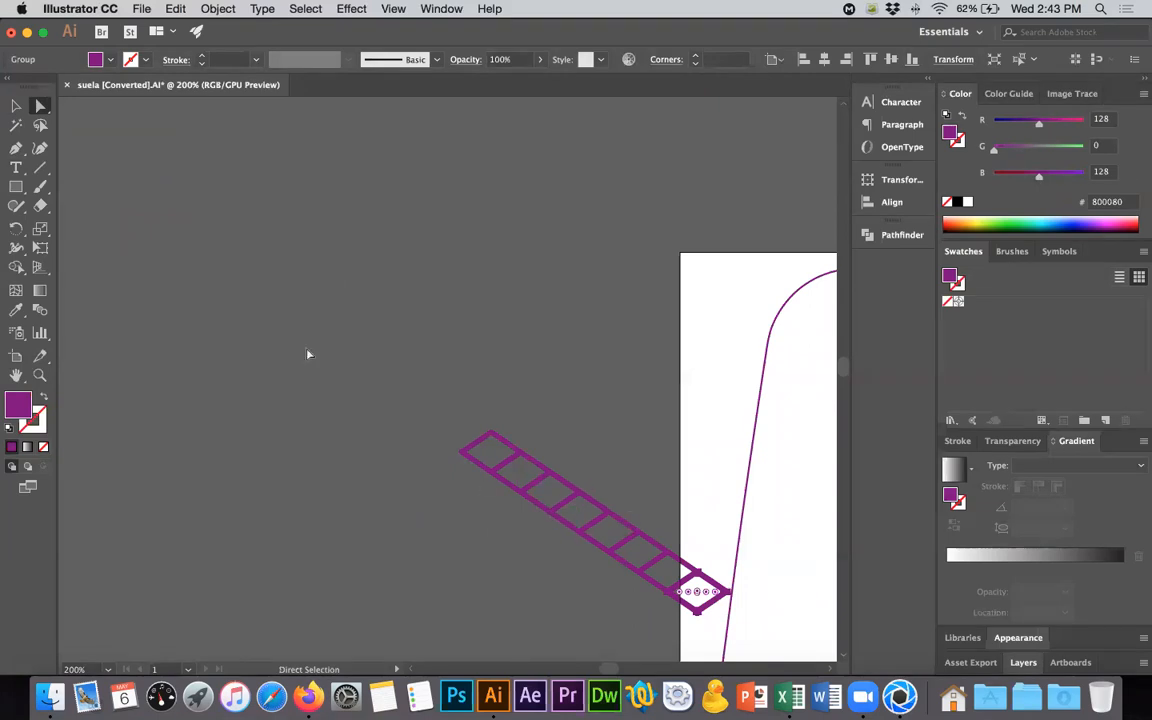
# - Select the whole rhombus row and duplicate it down to the left by about 18.39 and 12.44 px, overlapping the shared edges
pyautogui.click(16, 105)
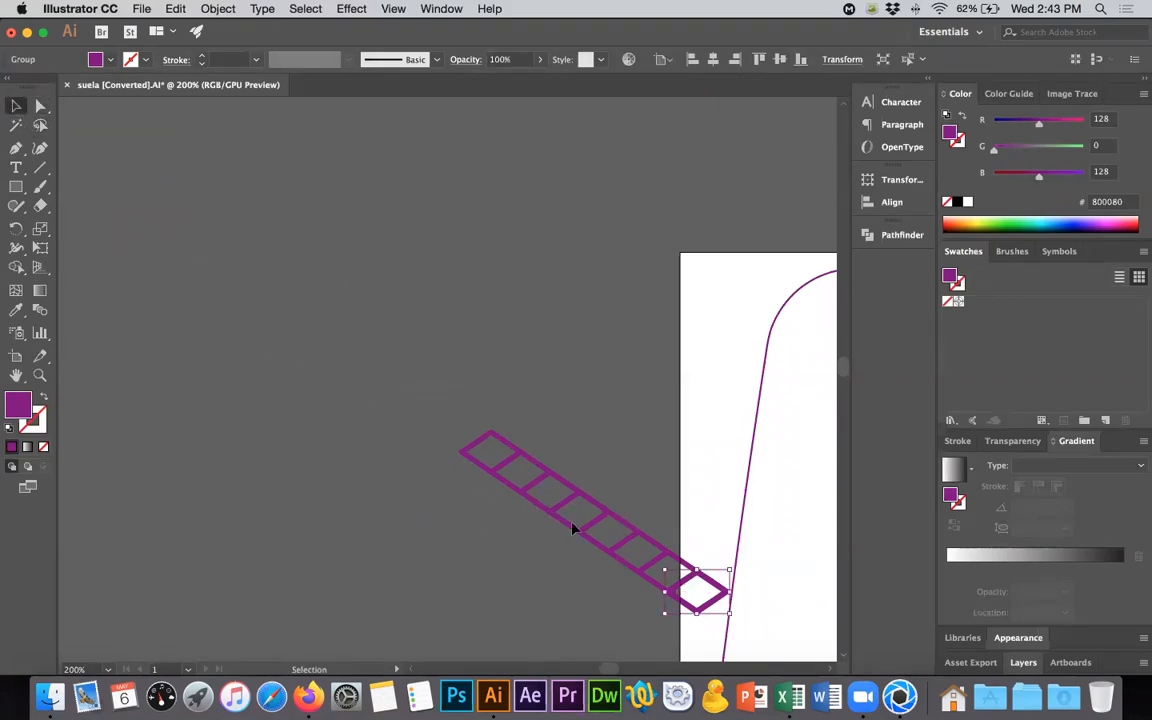
pyautogui.moveTo(692, 580); pyautogui.dragTo(452, 396)
pyautogui.keyDown('alt'); pyautogui.scroll(5, 417, 399); pyautogui.keyUp('alt')
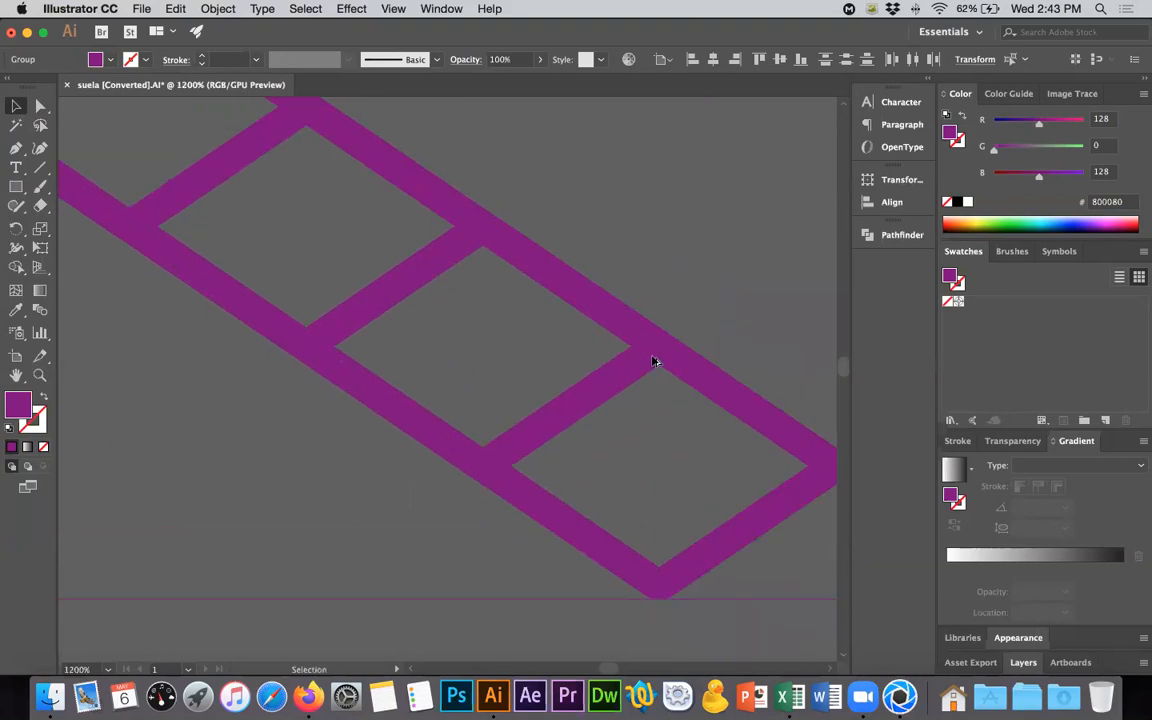
pyautogui.keyDown('alt'); pyautogui.moveTo(660, 370); pyautogui.dragTo(483, 489); pyautogui.keyUp('alt')
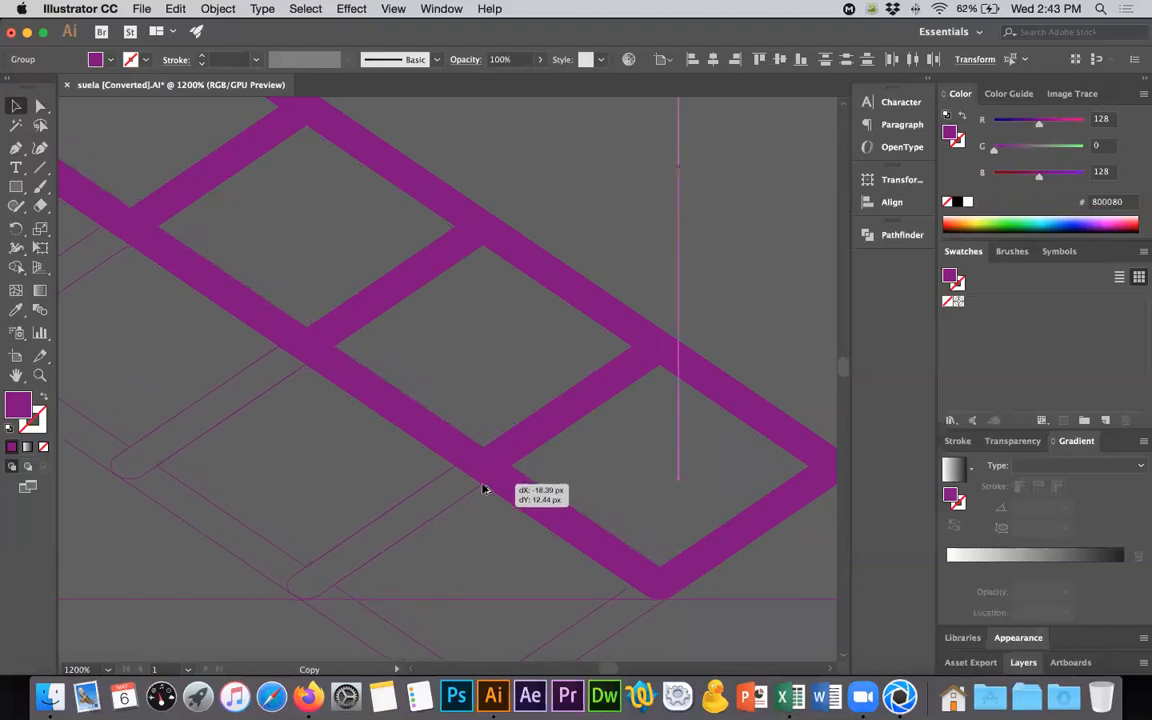
pyautogui.keyDown('alt'); pyautogui.moveTo(483, 489); pyautogui.dragTo(483, 488); pyautogui.keyUp('alt')
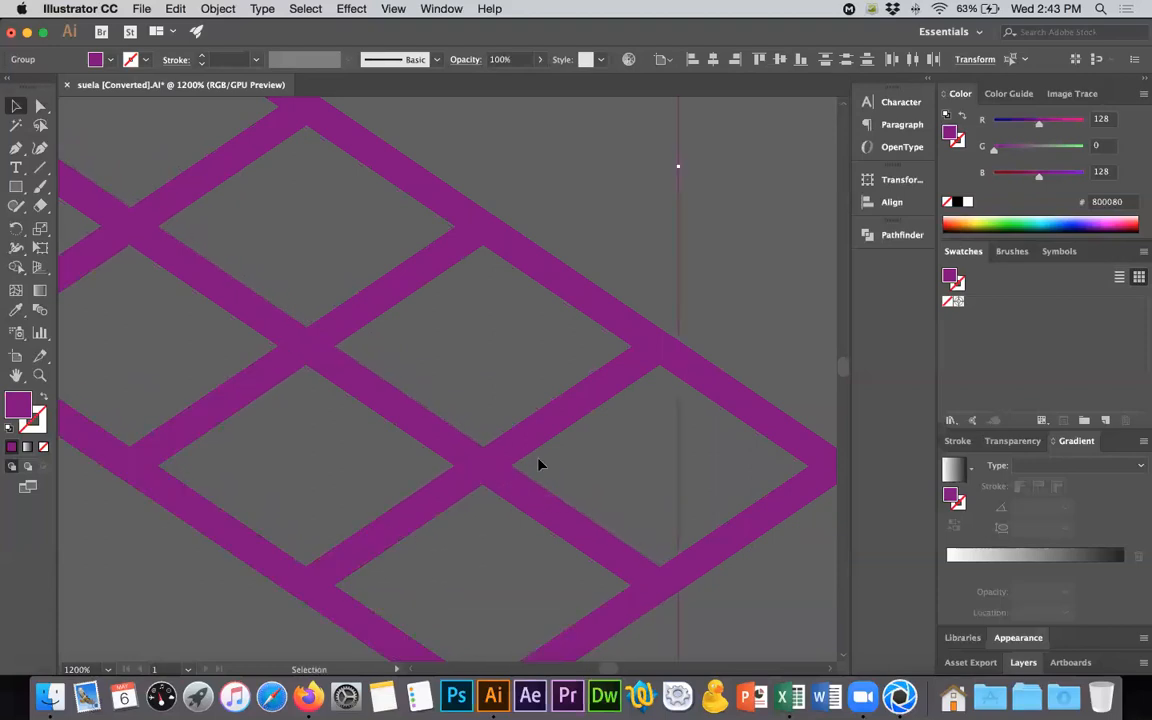
# - Repeat the row duplication down to the left until the rhombus rows form a wide slanted lattice, and deselect it
pyautogui.keyDown('alt'); pyautogui.scroll(-8, 545, 460); pyautogui.keyUp('alt')
pyautogui.press('super+d')
pyautogui.press('super+d')
pyautogui.press('super+d')
pyautogui.press('super+d')
pyautogui.press('super+d')
pyautogui.press('super+d')
pyautogui.press('super+d')
pyautogui.press('super+d')
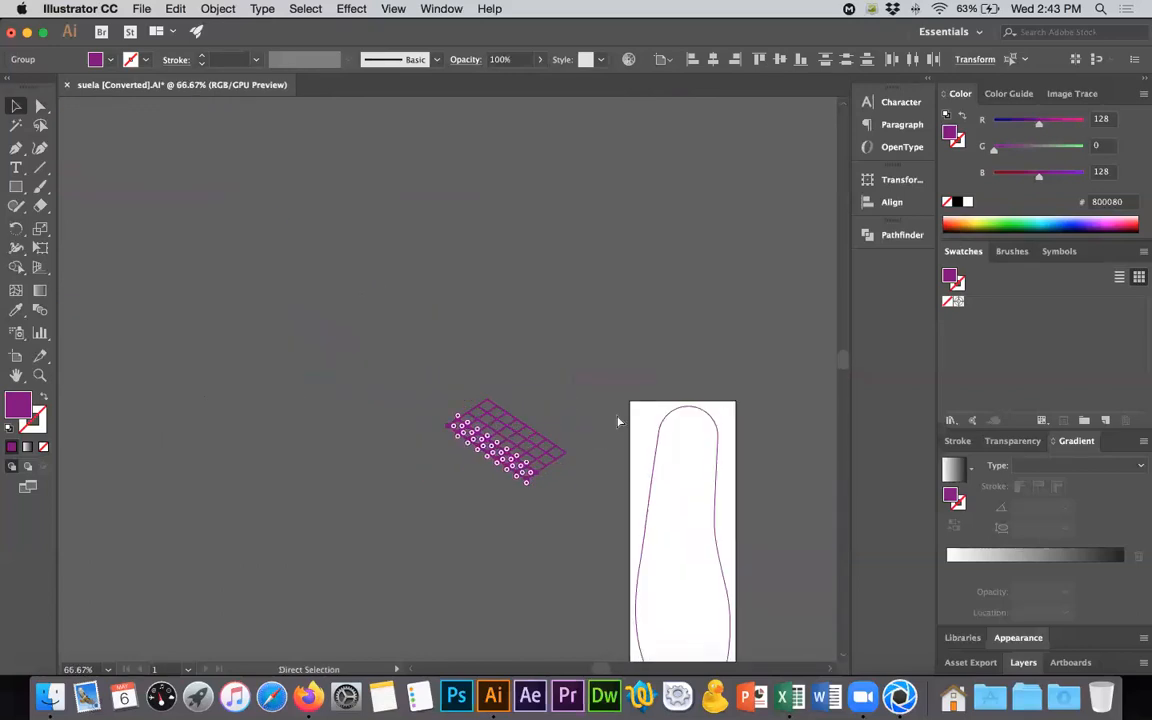
pyautogui.press('super+d')
pyautogui.press('super+d')
pyautogui.press('super+d')
pyautogui.press('super+d')
pyautogui.press('v')
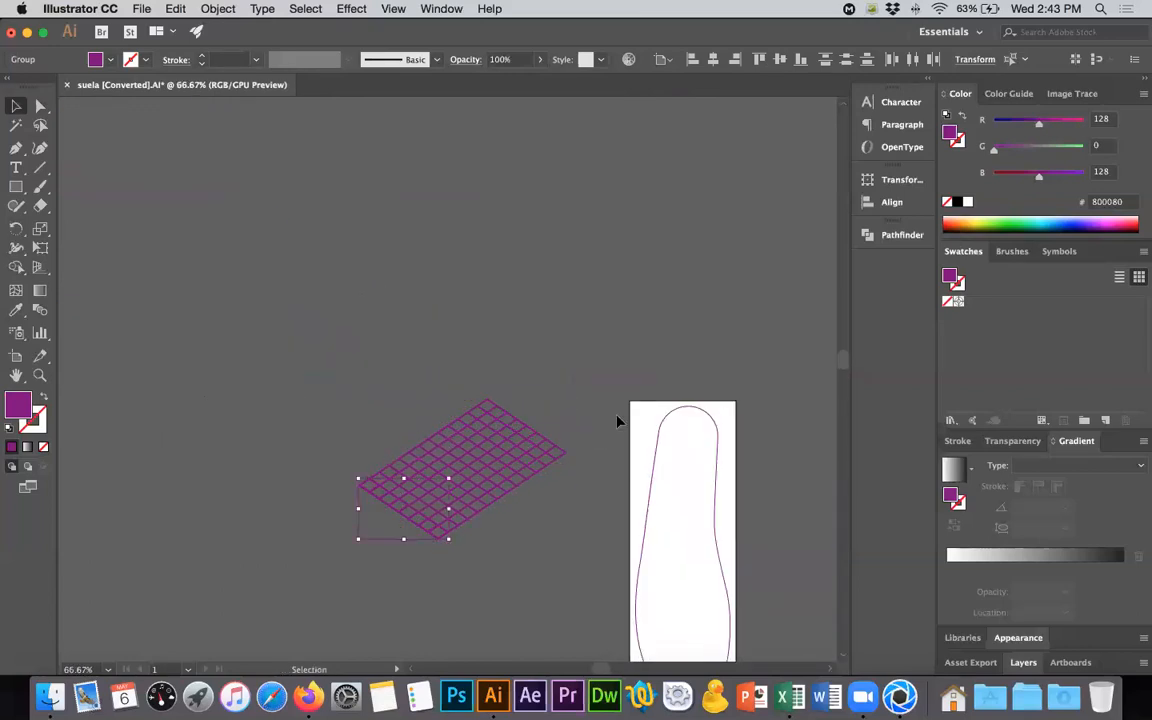
pyautogui.click(589, 514)
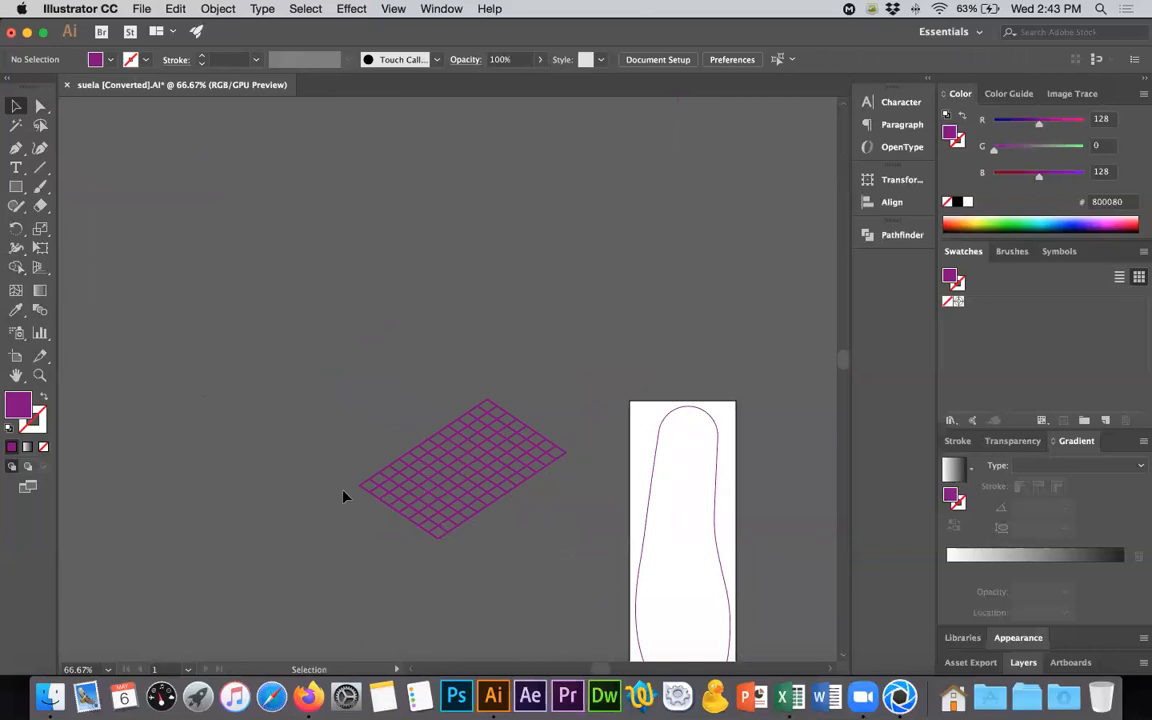
# - Delete the rhombuses protruding at the slanted lattice's left and lower ends to give it straight left and lower edges
pyautogui.press('super+z')
pyautogui.press('Delete')
pyautogui.press('super+z')
pyautogui.press('Delete')
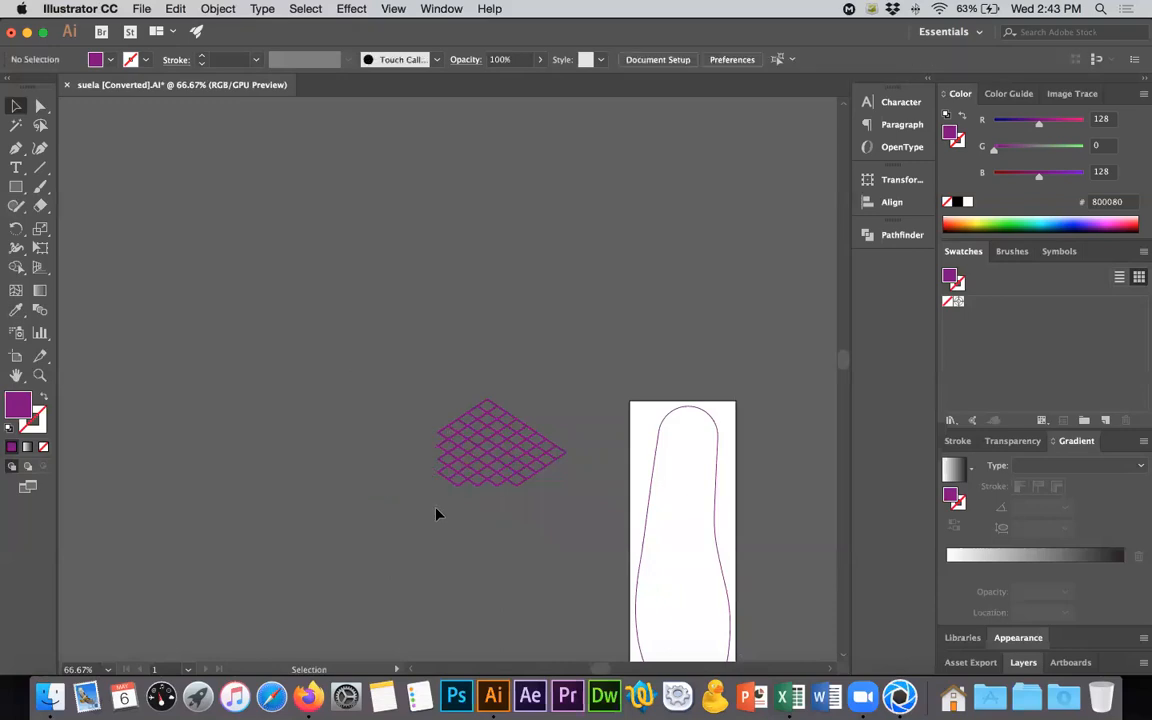
# - Delete the rhombuses protruding at the upper and right corners to square off the lattice into a rectangular block
pyautogui.moveTo(563, 422); pyautogui.dragTo(566, 420)
pyautogui.press('Delete')
pyautogui.hscroll(3, 566, 420)
pyautogui.scroll(-3, 566, 420)
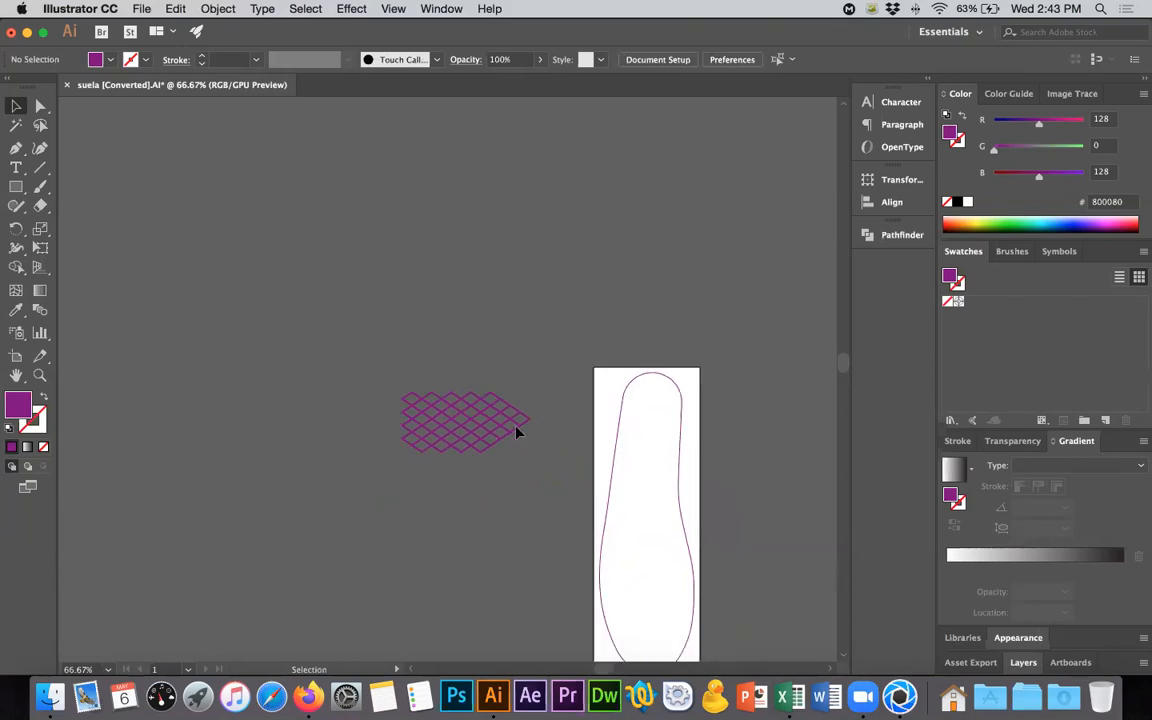
pyautogui.press('super+z')
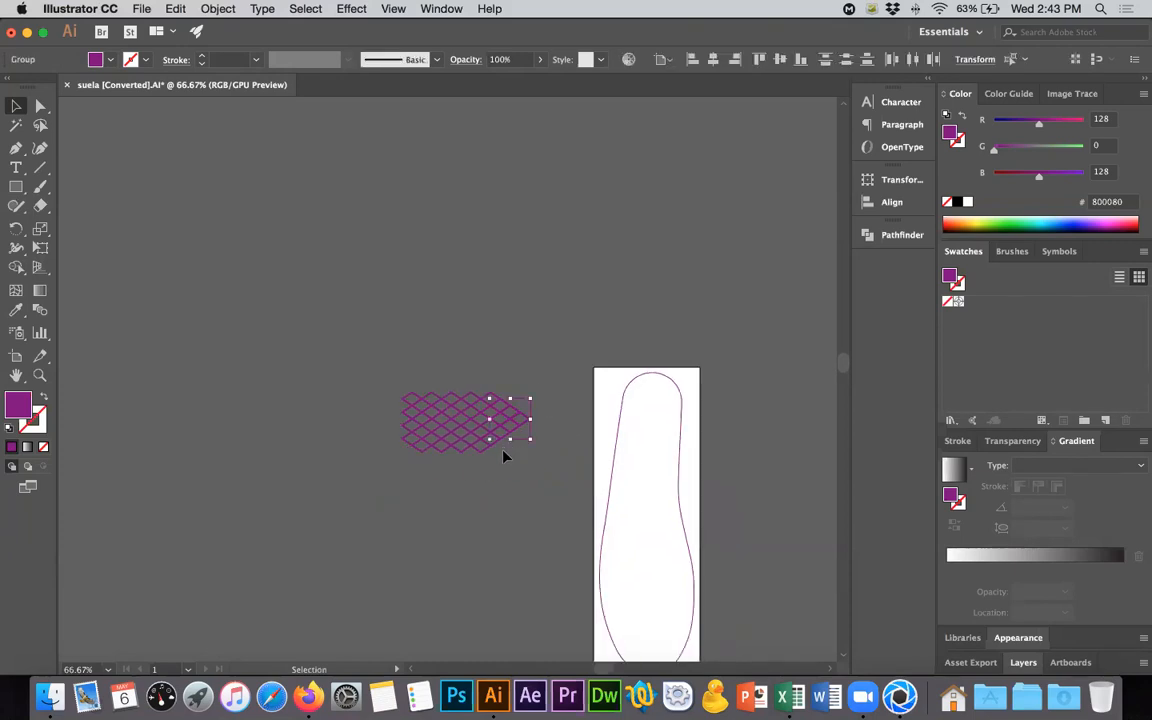
pyautogui.press('Delete')
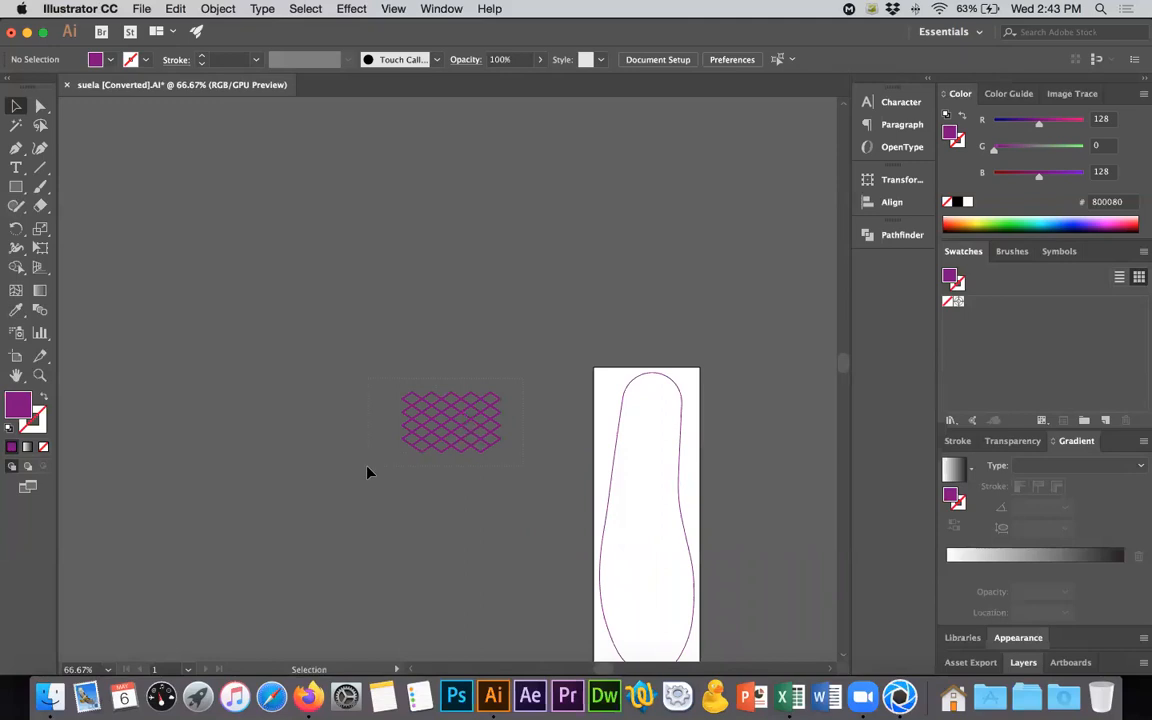
# - Select the whole rectangular lattice block and duplicate it straight down so the copy interlocks with its lower edge
pyautogui.click(455, 415)
pyautogui.press('super+=')
pyautogui.press('super+=')
pyautogui.press('super+=')
pyautogui.press('super+=')
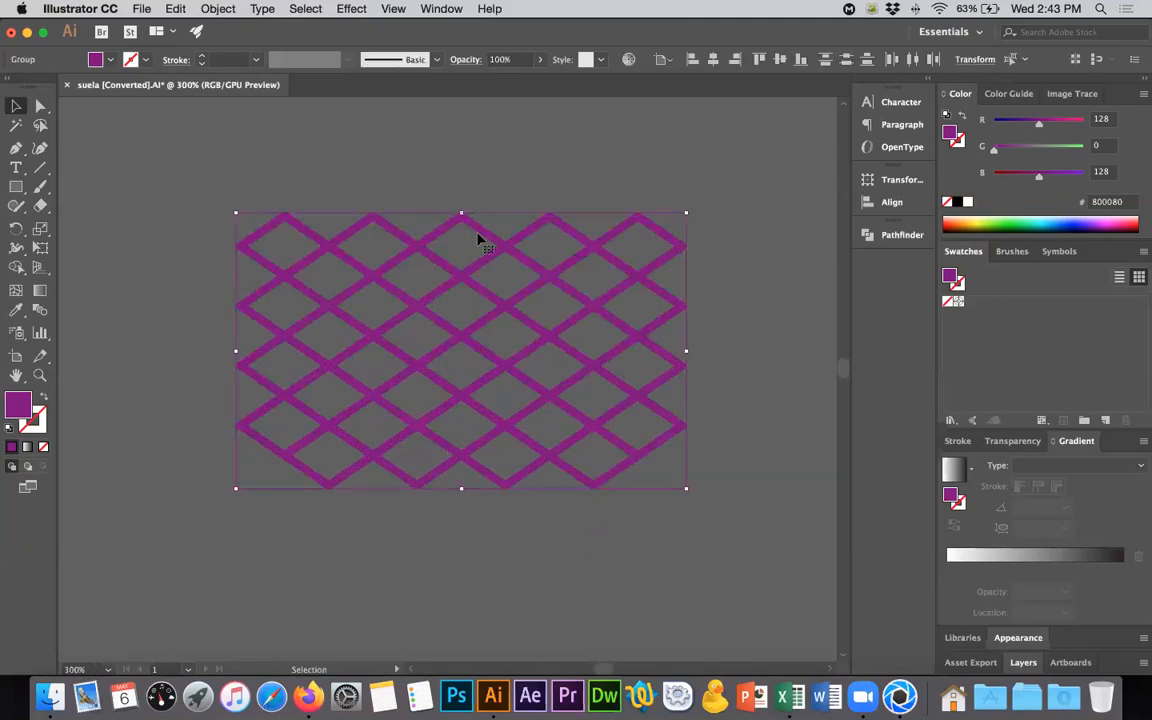
pyautogui.moveTo(524, 424); pyautogui.dragTo(529, 333)
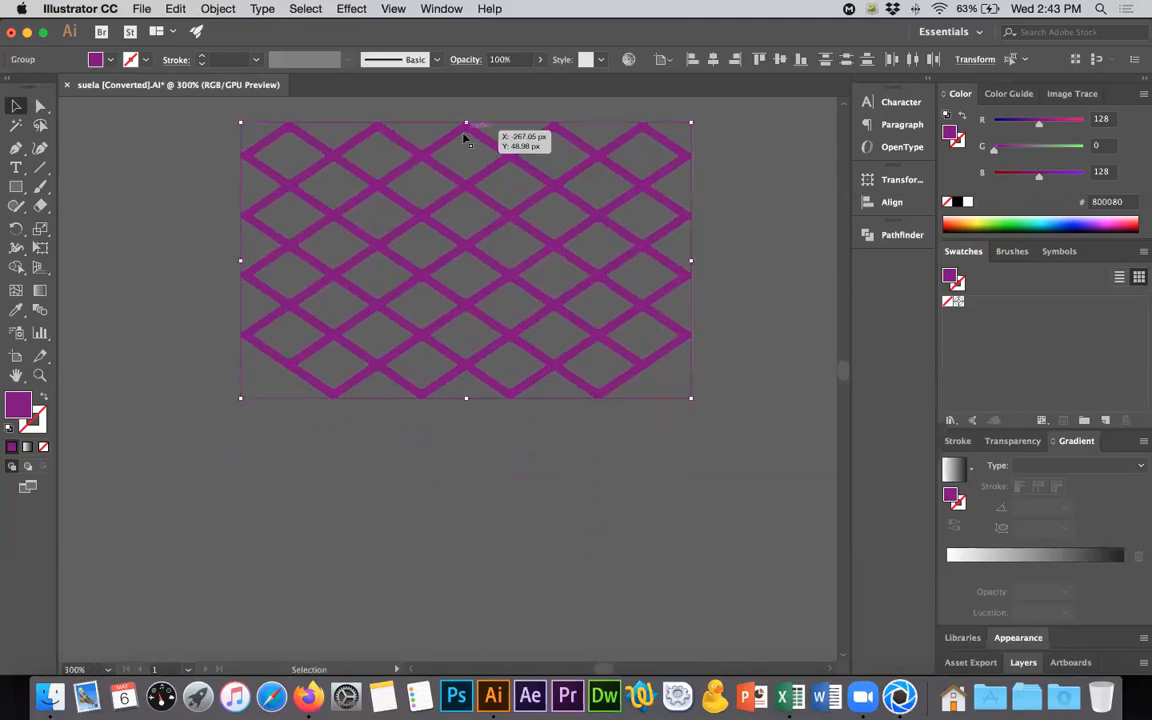
pyautogui.keyDown('alt'); pyautogui.moveTo(467, 130); pyautogui.dragTo(466, 376); pyautogui.keyUp('alt')
# - Repeat the downward copy until the lattice strip is slightly longer than the sole outline
pyautogui.keyDown('alt'); pyautogui.scroll(-5, 506, 370); pyautogui.keyUp('alt')
pyautogui.click(559, 357)
pyautogui.hotkey('ctrl', 'd')
pyautogui.hotkey('ctrl', 'd')
pyautogui.hotkey('ctrl', 'd')
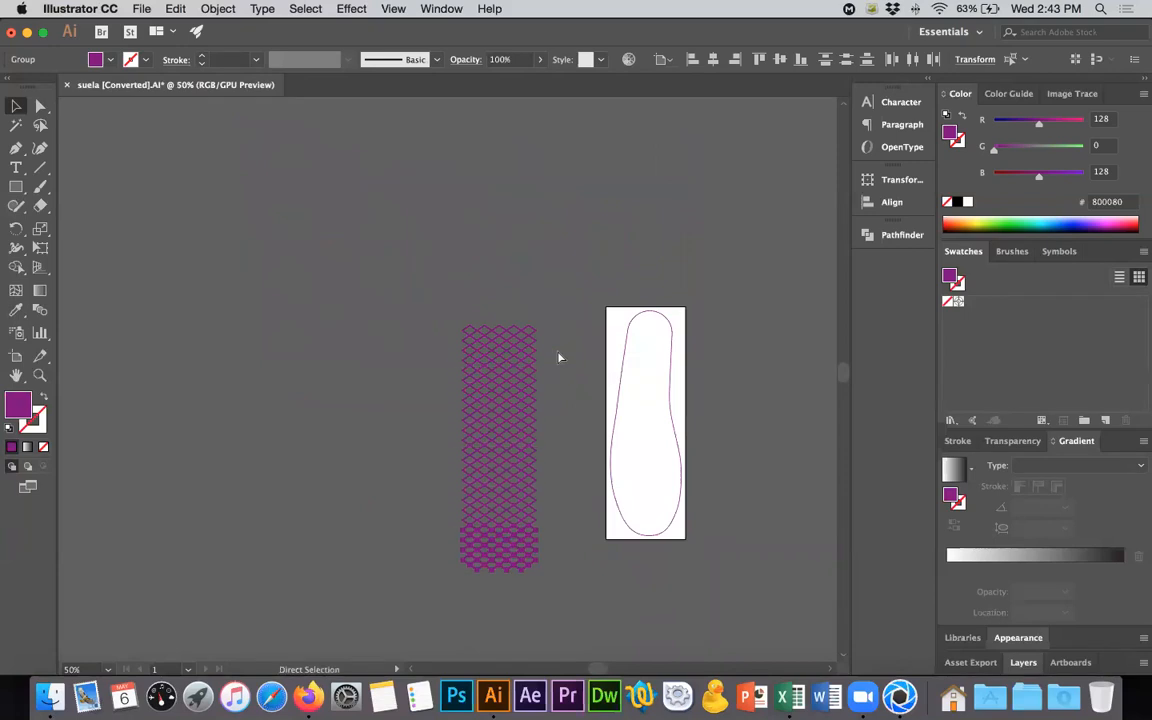
# - Group the lattice strip, center it horizontally and vertically on the sole outline, and move it to the left of the artboard
pyautogui.click(393, 301)
pyautogui.hotkey('ctrl', 'a')
pyautogui.keyDown('shift'); pyautogui.click(619, 402); pyautogui.keyUp('shift')
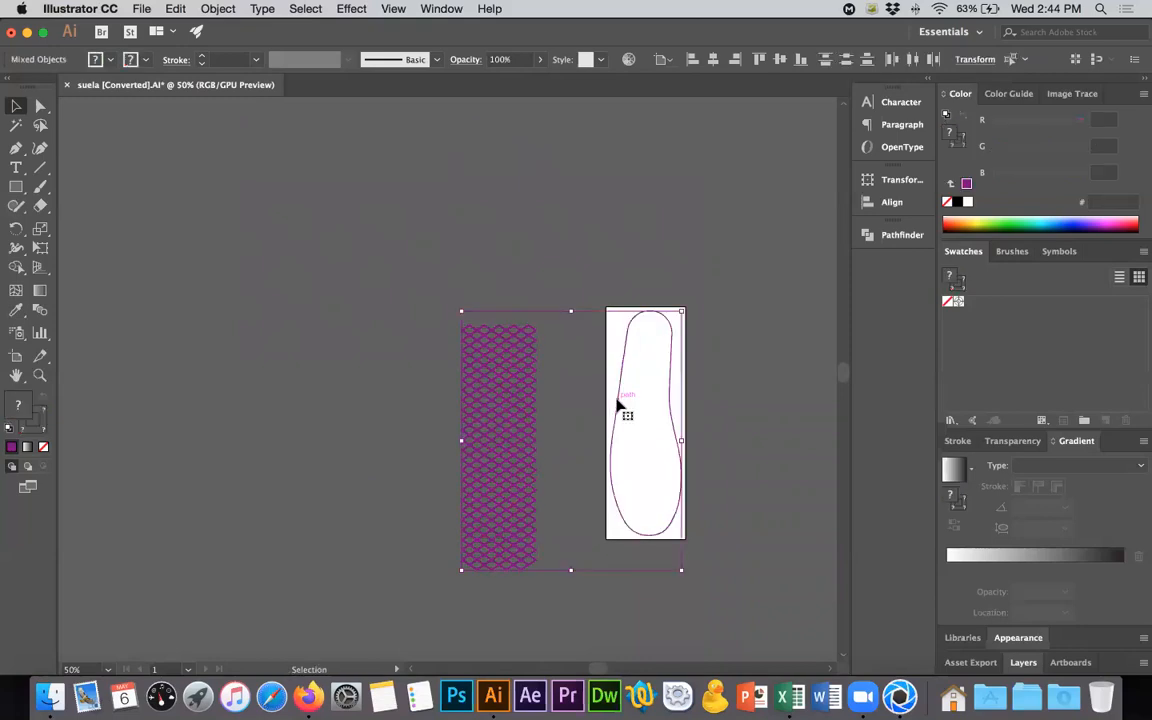
pyautogui.click(715, 65)
pyautogui.click(779, 63)
pyautogui.click(777, 330)
pyautogui.hscroll(1, 709, 549)
pyautogui.keyDown('alt'); pyautogui.scroll(2, 678, 535); pyautogui.keyUp('alt')
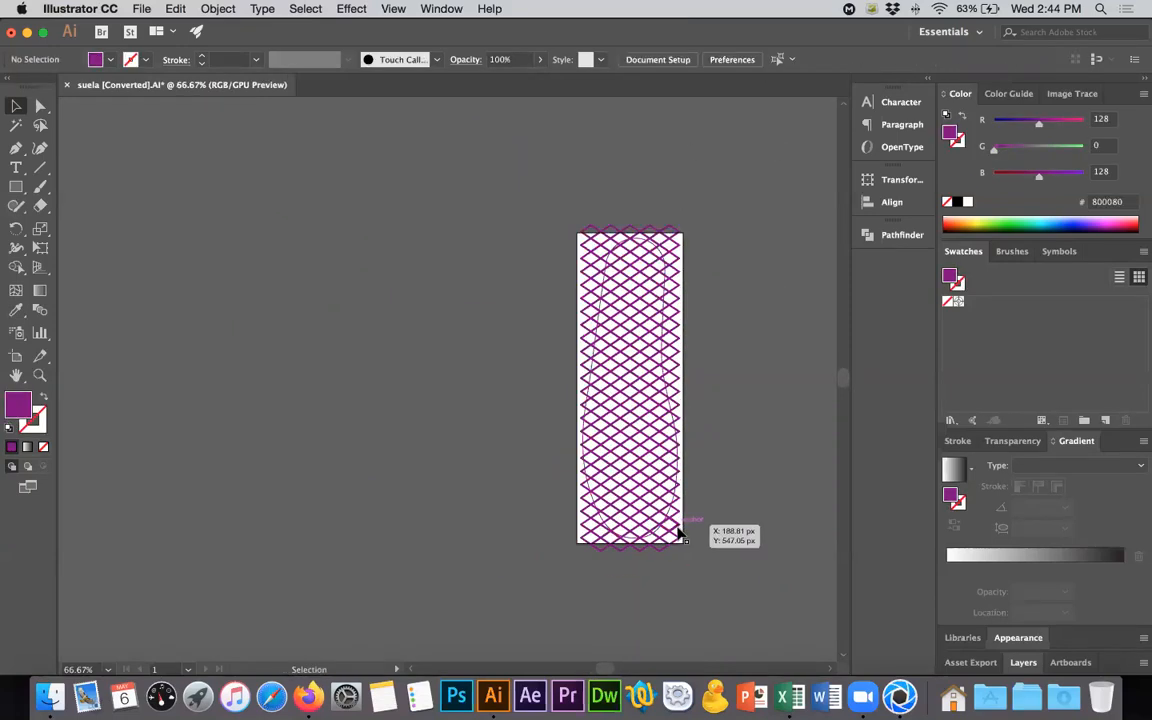
pyautogui.click(676, 535)
pyautogui.keyDown('shift'); pyautogui.moveTo(675, 533); pyautogui.dragTo(429, 530); pyautogui.keyUp('shift')
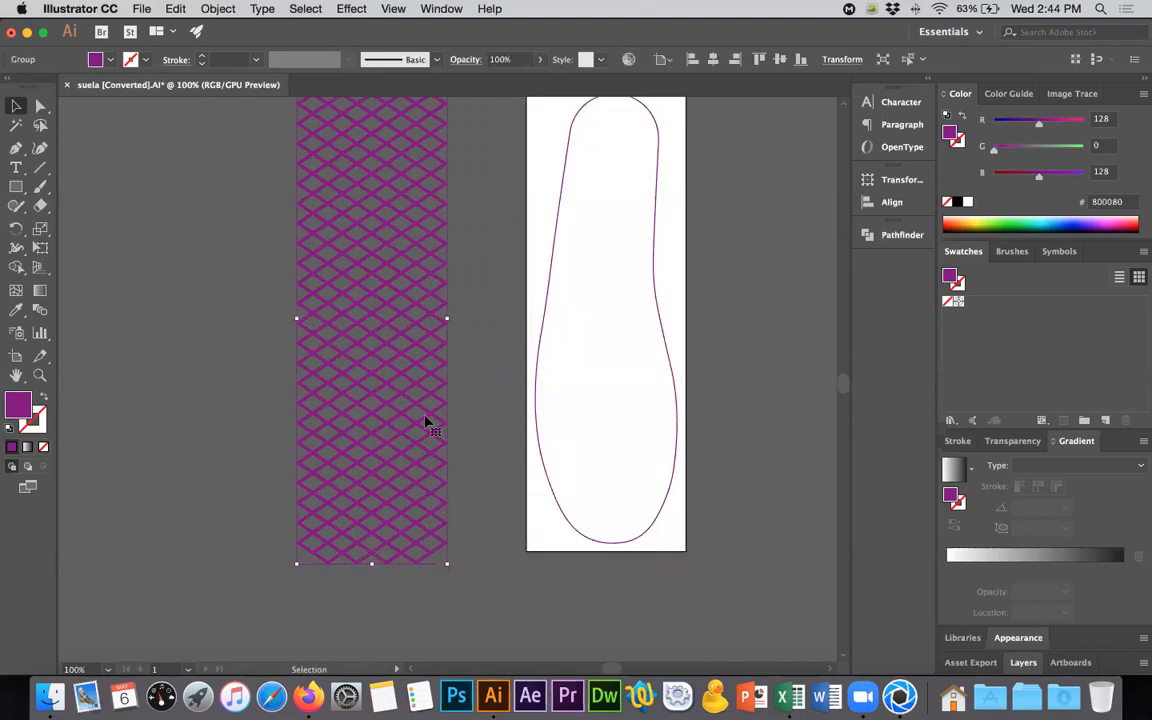
# - Check the Vans sole photo in Firefox and draw an unfilled, purple-stroked rectangle across the lattice and the sole's wide part in Illustrator
pyautogui.press('super+Tab')
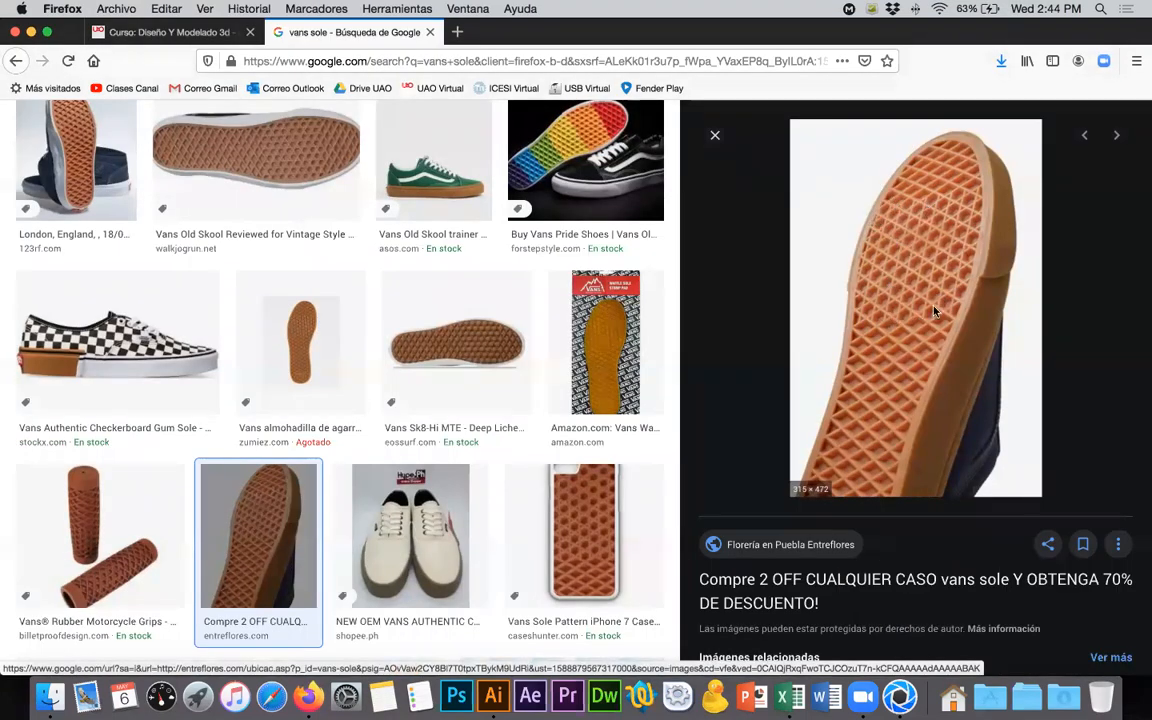
pyautogui.press('super+Tab')
pyautogui.click(16, 185)
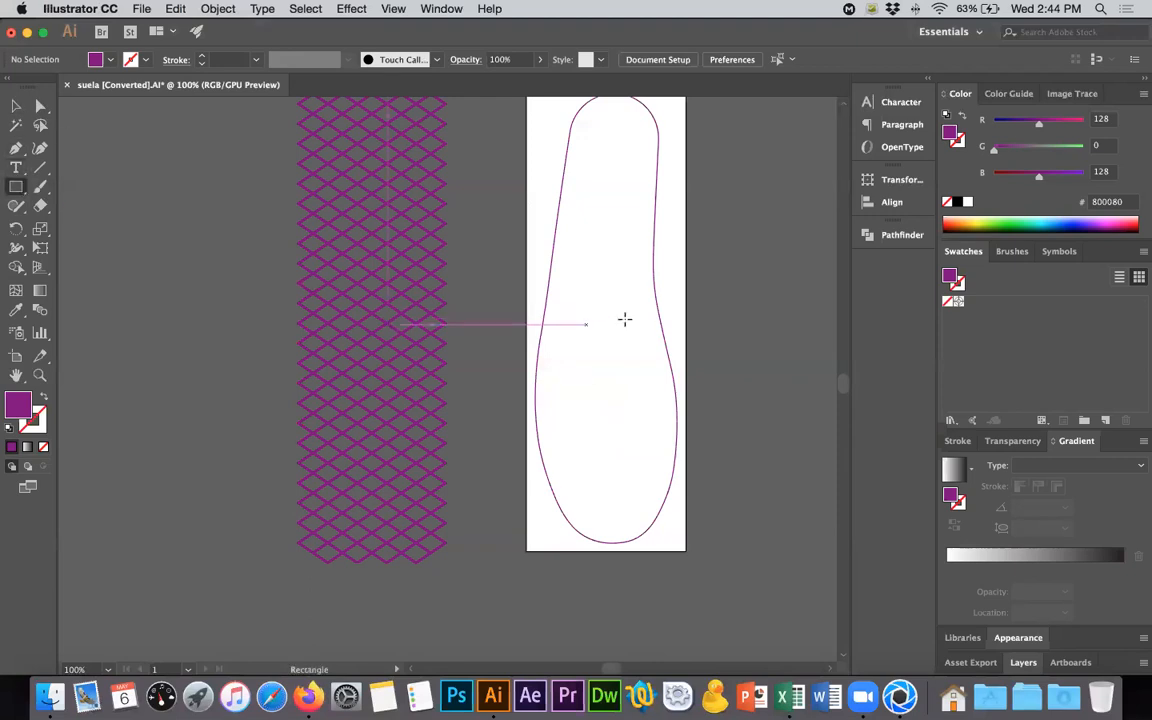
pyautogui.press('super+Tab')
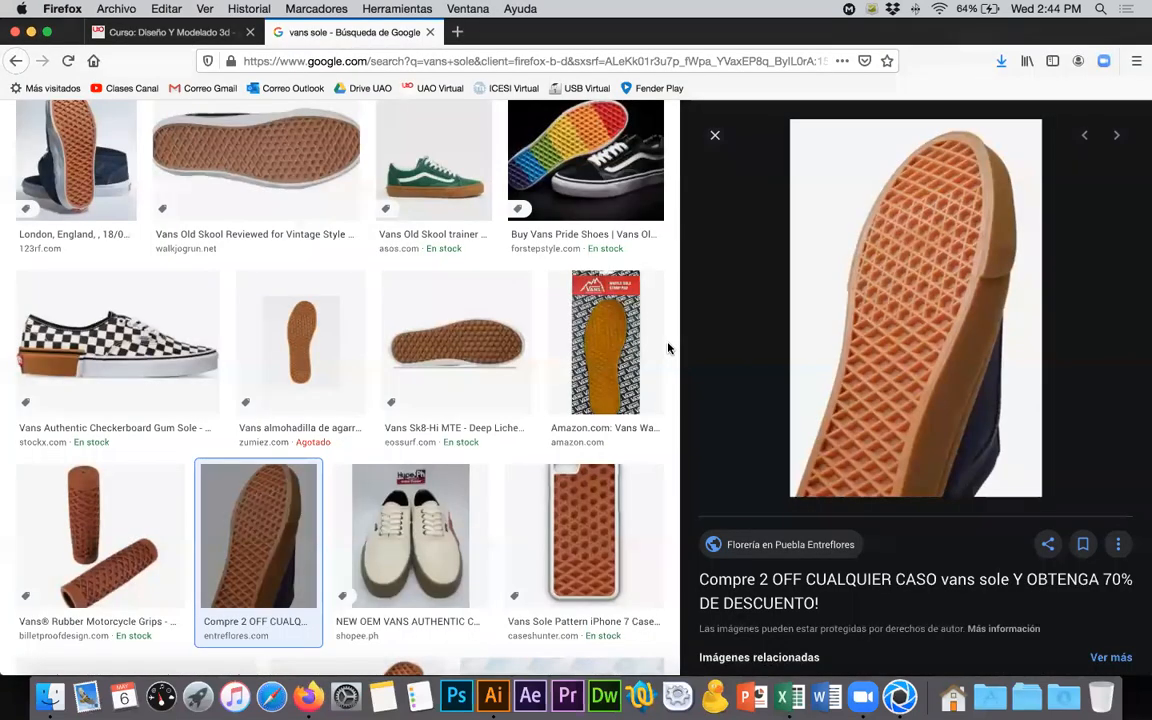
pyautogui.press('super+Tab')
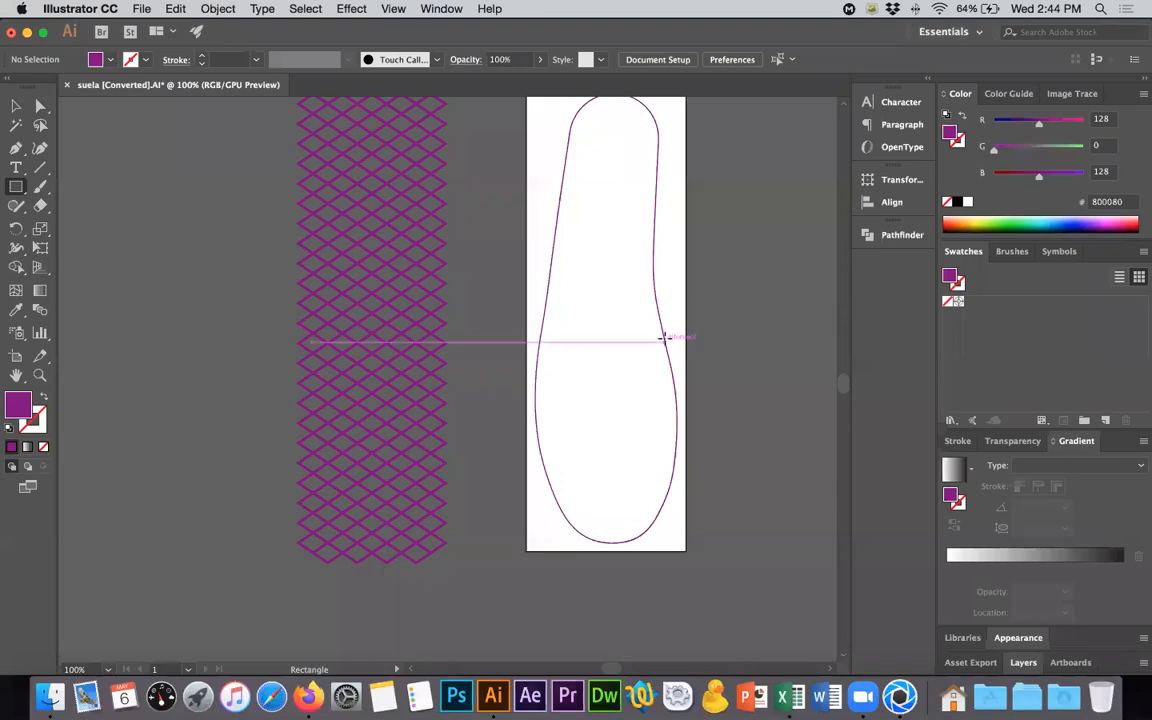
pyautogui.moveTo(664, 341); pyautogui.dragTo(202, 470)
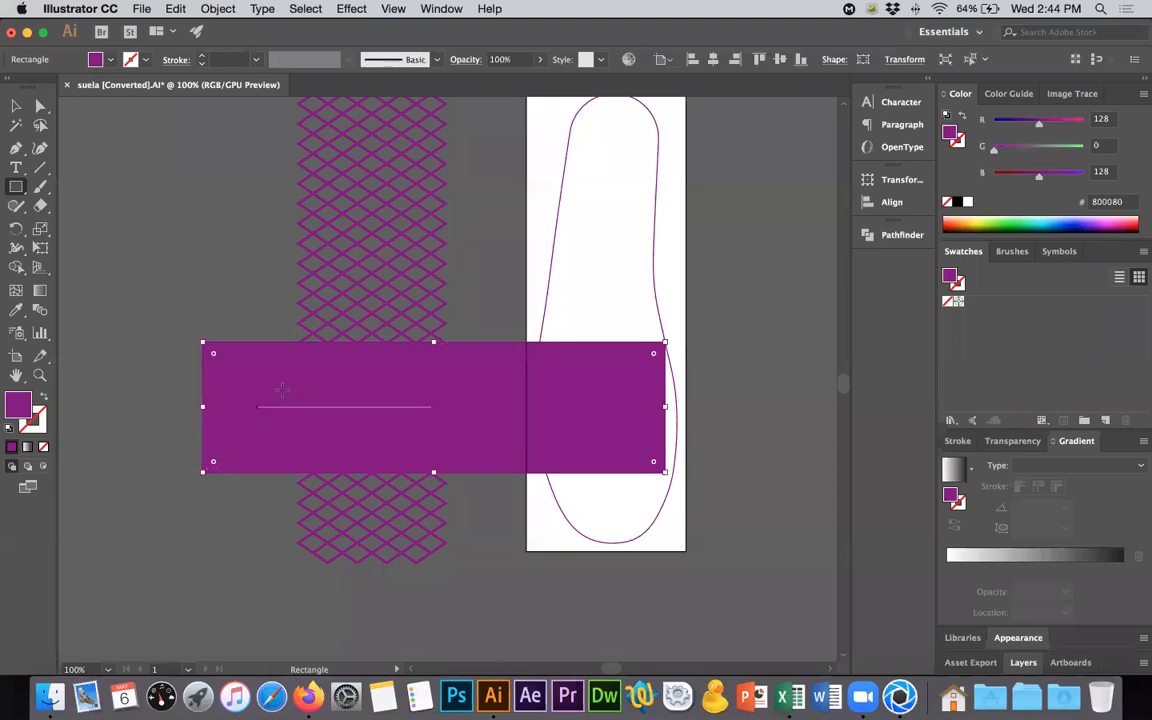
pyautogui.click(45, 398)
pyautogui.moveTo(433, 342); pyautogui.dragTo(433, 332)
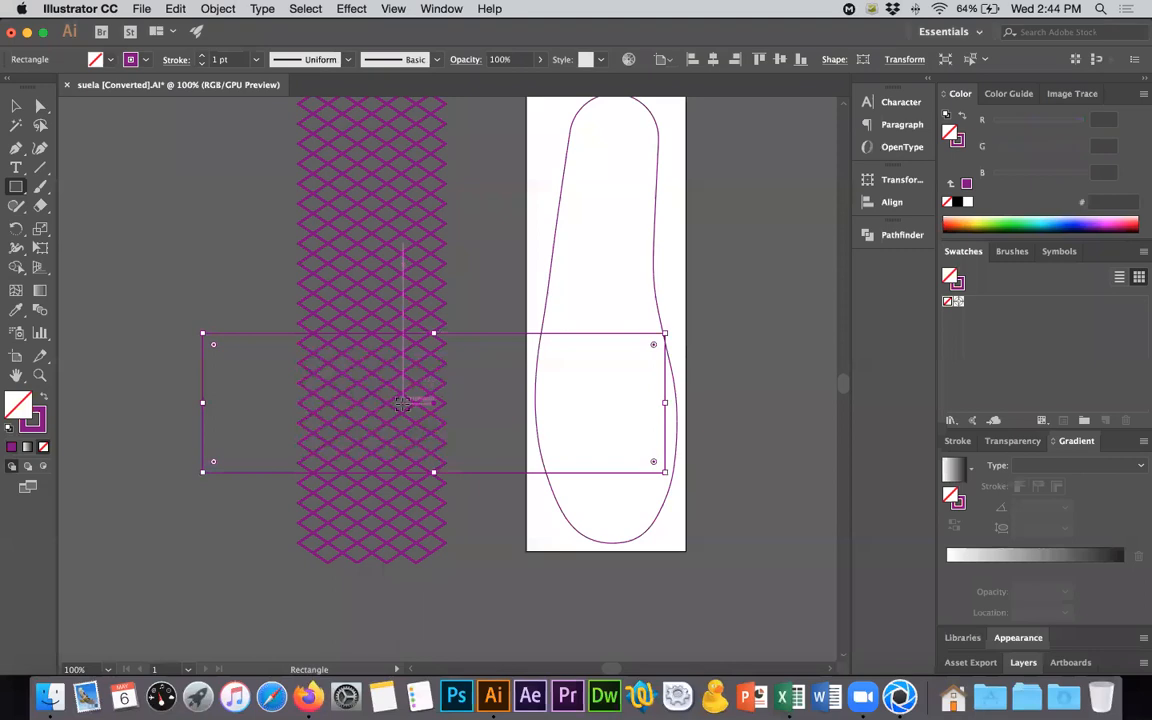
# - Draw a vertical line through the left part of the lattice, spanning the rectangle's height, with a 4 pt stroke
pyautogui.keyDown('alt'); pyautogui.scroll(2, 402, 402); pyautogui.keyUp('alt')
pyautogui.press('super+Tab')
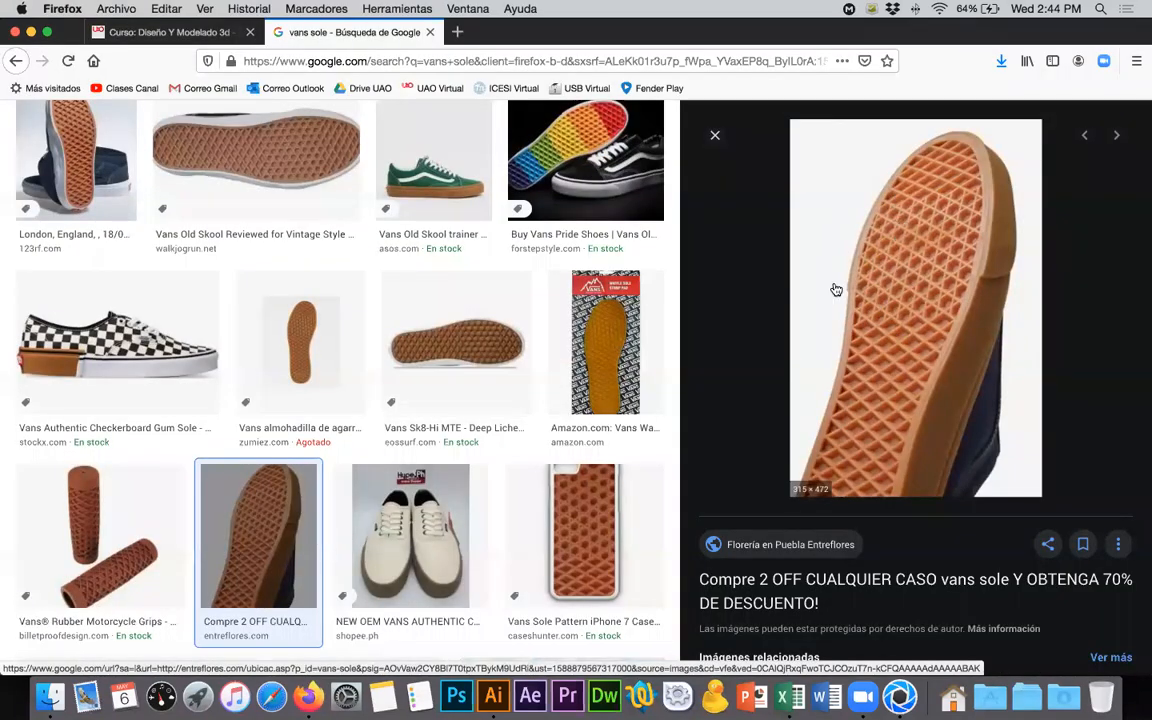
pyautogui.press('super+Tab')
pyautogui.click(41, 169)
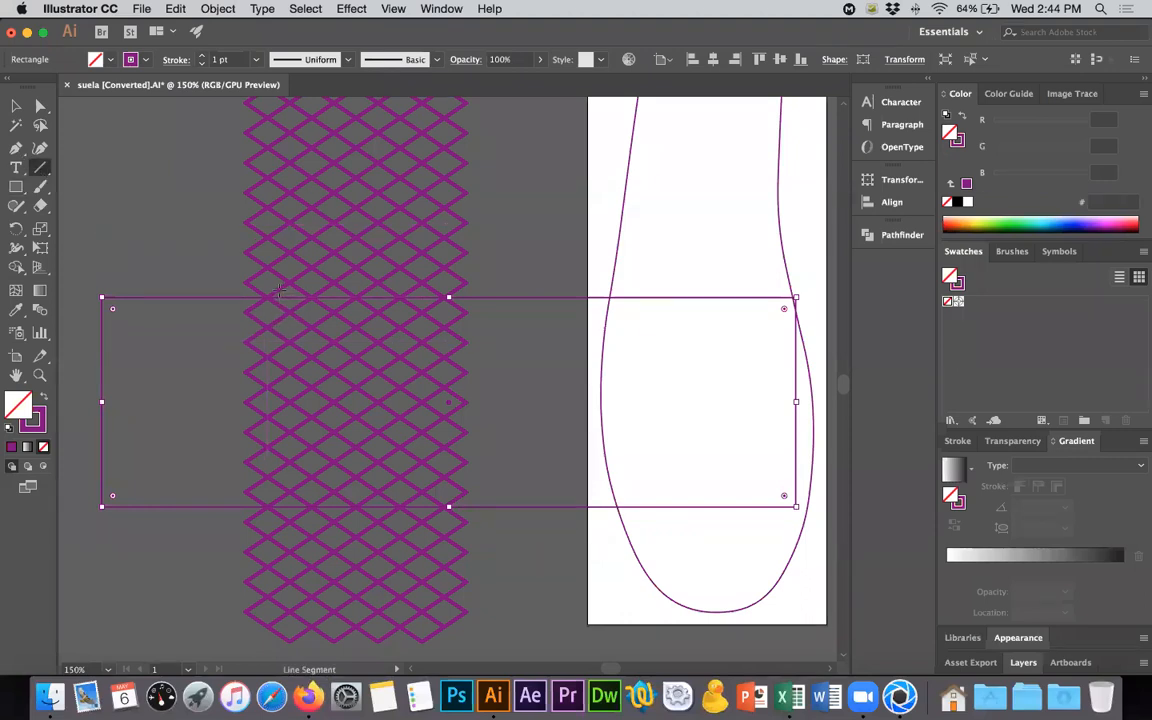
pyautogui.moveTo(280, 288); pyautogui.dragTo(280, 517)
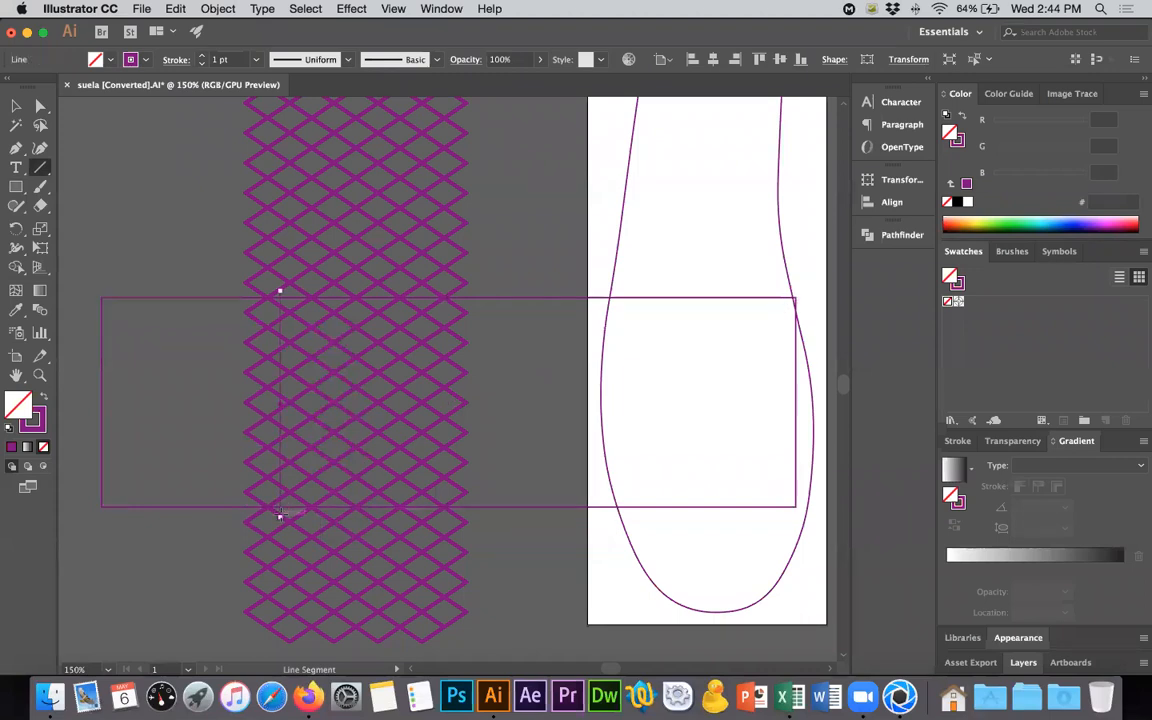
pyautogui.click(201, 56)
pyautogui.click(201, 56)
pyautogui.click(201, 56)
pyautogui.click(201, 56)
pyautogui.click(201, 65)
# - Shift the vertical line slightly left so it runs midway between the neighbouring lattice crossings
pyautogui.keyDown('alt'); pyautogui.scroll(5, 280, 315); pyautogui.keyUp('alt')
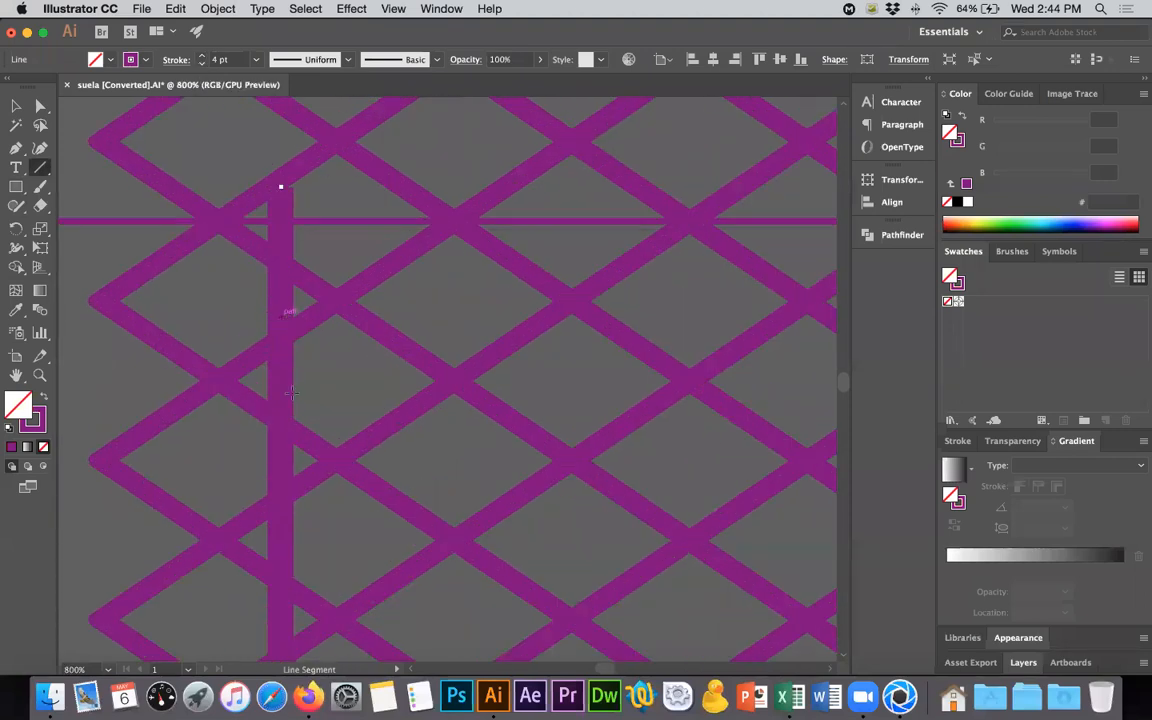
pyautogui.click(18, 107)
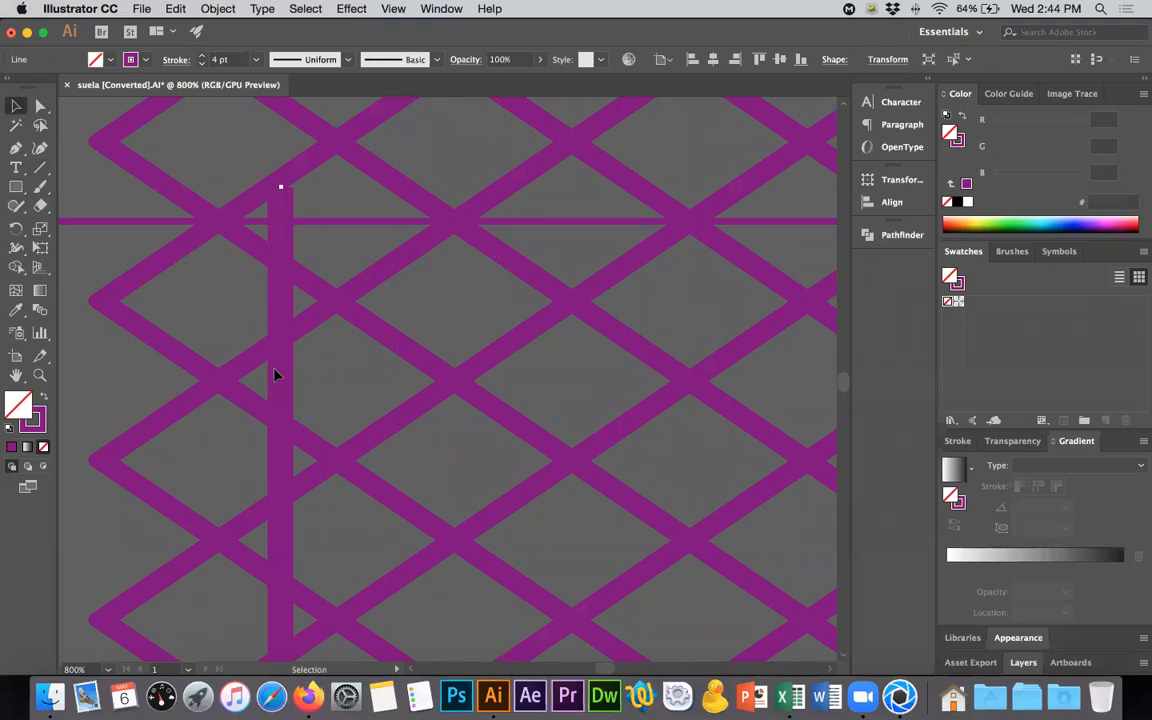
pyautogui.keyDown('shift'); pyautogui.moveTo(277, 372); pyautogui.dragTo(278, 372); pyautogui.keyUp('shift')
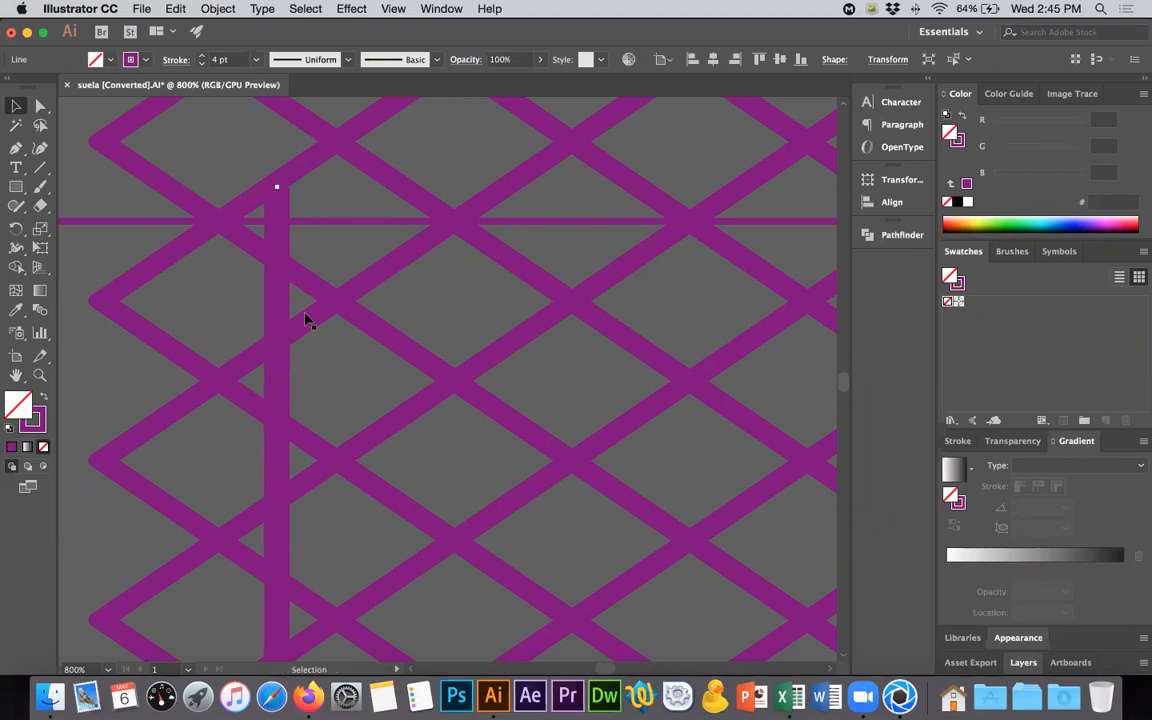
# - Duplicate the vertical line to the right by half a rhombus width and fine-tune the copy's position between the crossings
pyautogui.keyDown('alt'); pyautogui.scroll(-2, 320, 385); pyautogui.keyUp('alt')
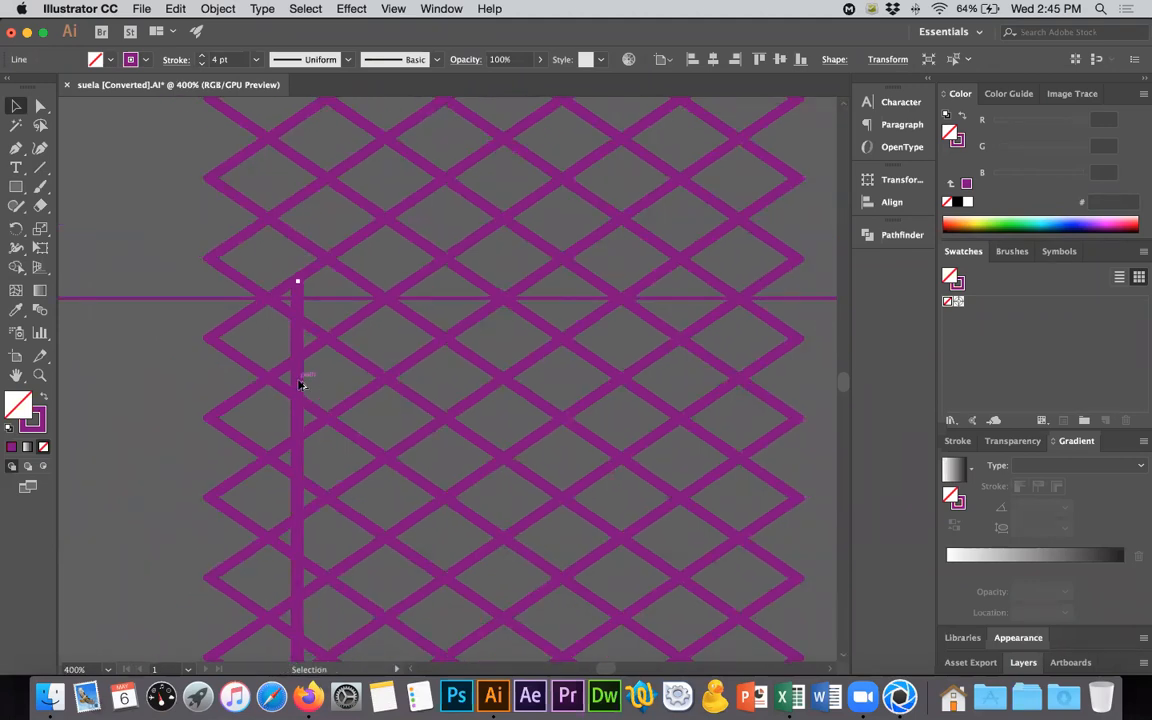
pyautogui.keyDown('alt'); pyautogui.keyDown('shift'); pyautogui.moveTo(320, 386); pyautogui.dragTo(378, 388); pyautogui.keyUp('shift'); pyautogui.keyUp('alt')
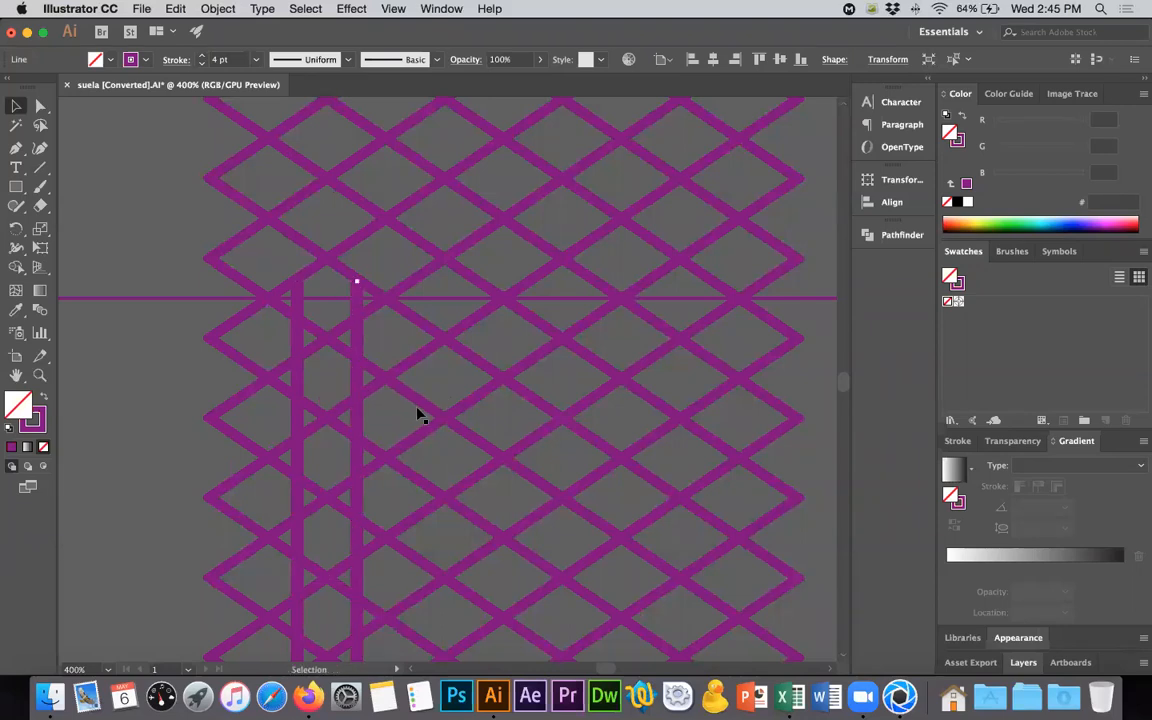
pyautogui.keyDown('alt'); pyautogui.scroll(3, 346, 383); pyautogui.keyUp('alt')
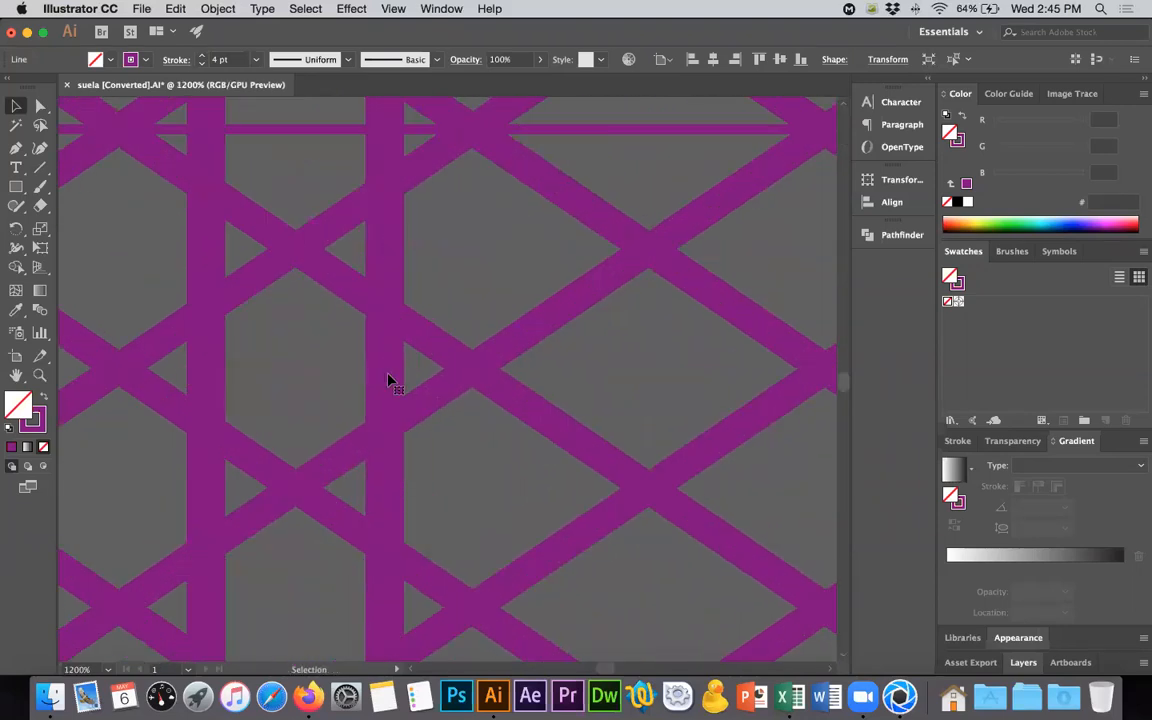
pyautogui.moveTo(388, 376); pyautogui.dragTo(383, 378)
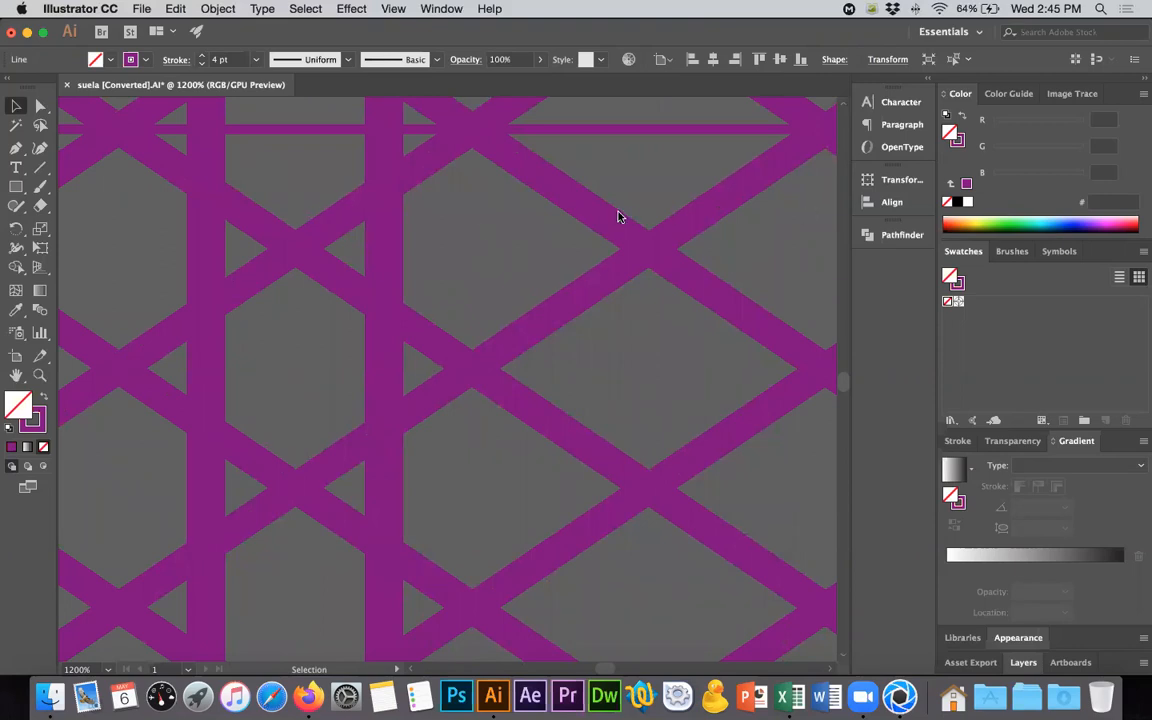
pyautogui.keyDown('alt'); pyautogui.scroll(-3, 455, 297); pyautogui.keyUp('alt')
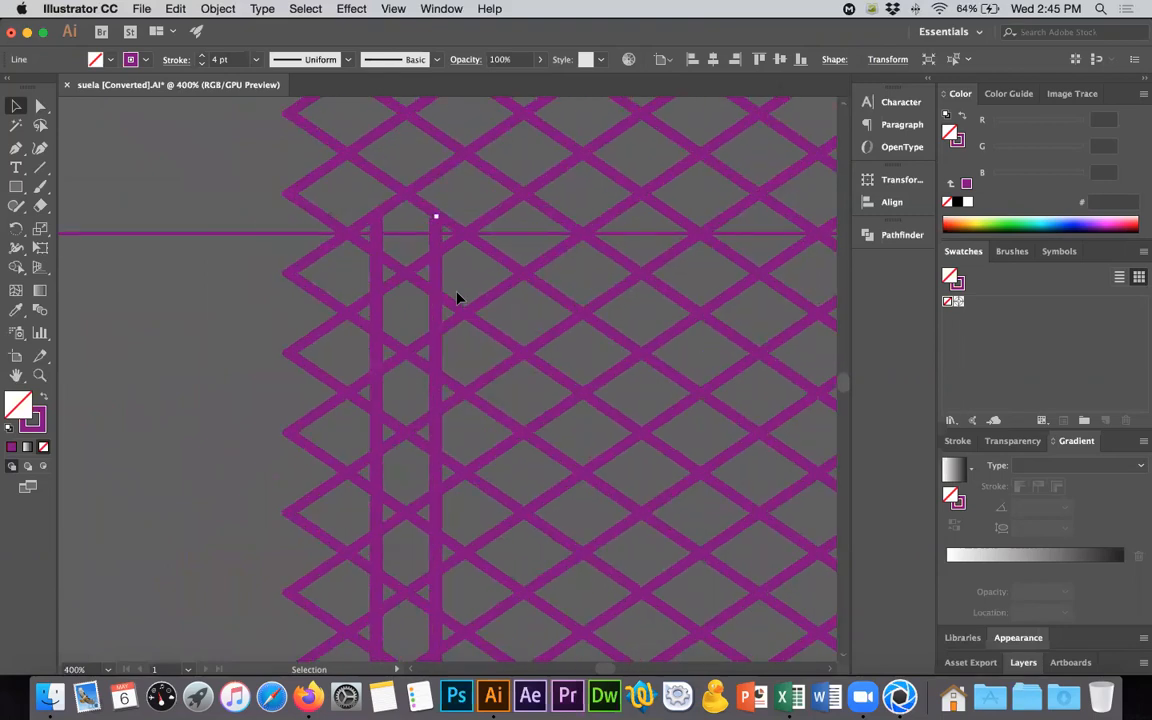
pyautogui.click(386, 316)
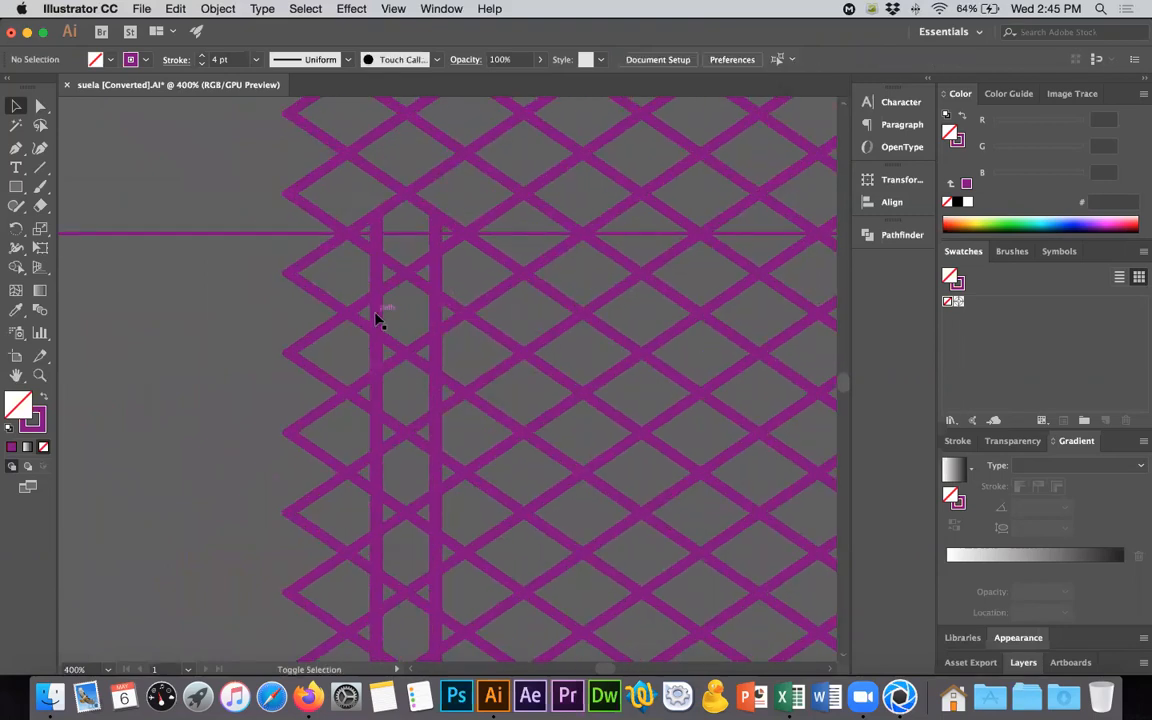
pyautogui.click(377, 316)
pyautogui.click(210, 9)
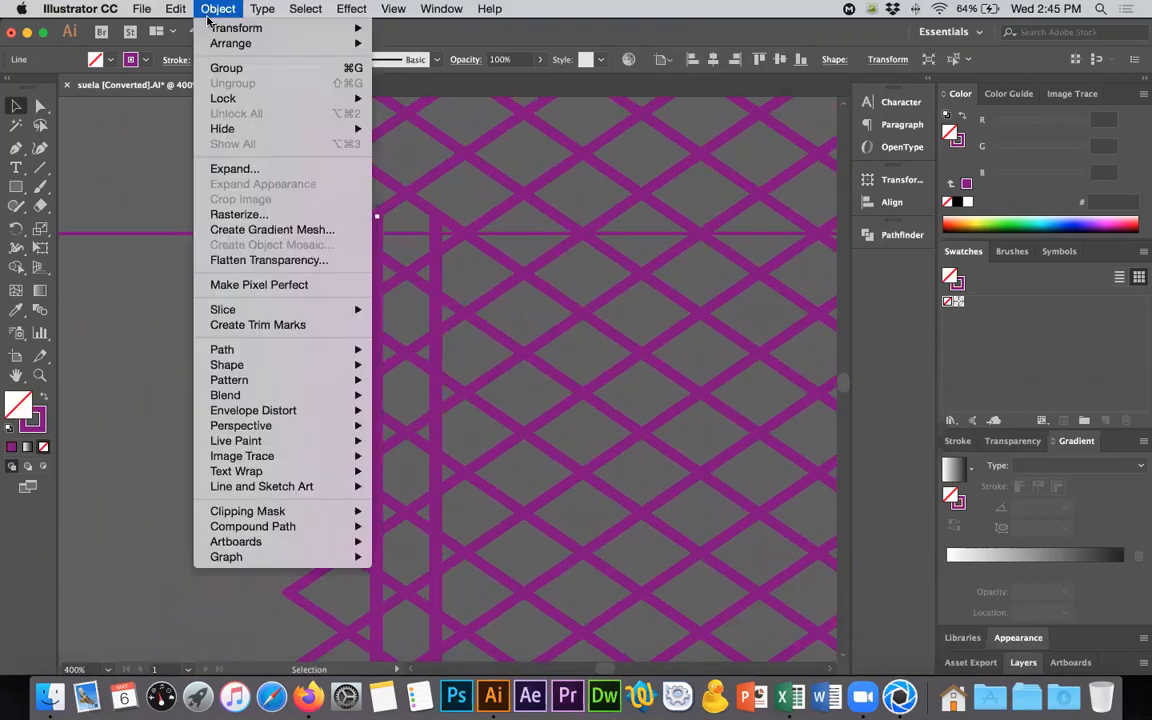
pyautogui.click(240, 169)
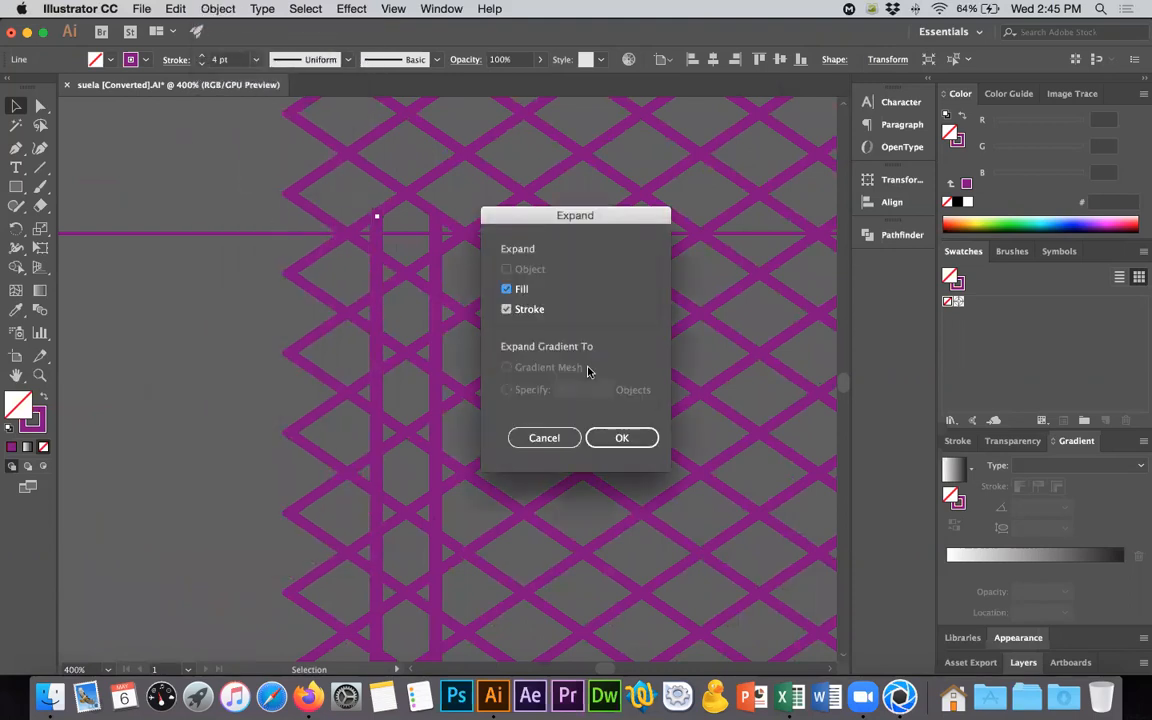
pyautogui.click(619, 437)
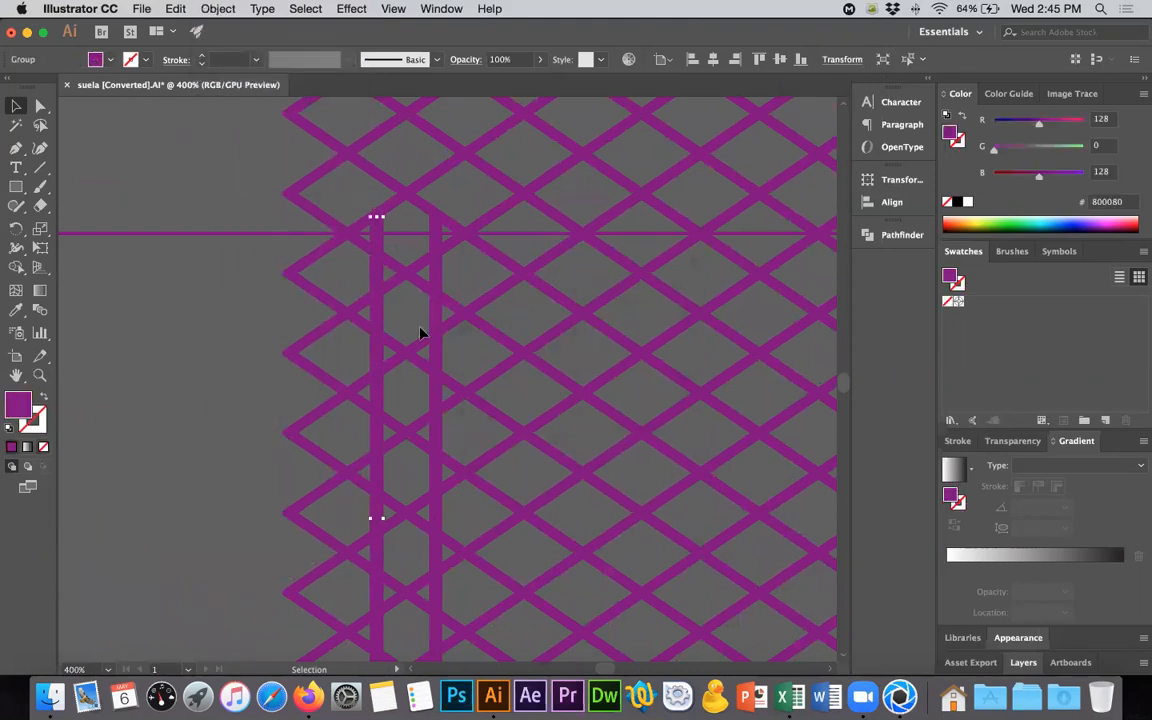
pyautogui.press('super+z')
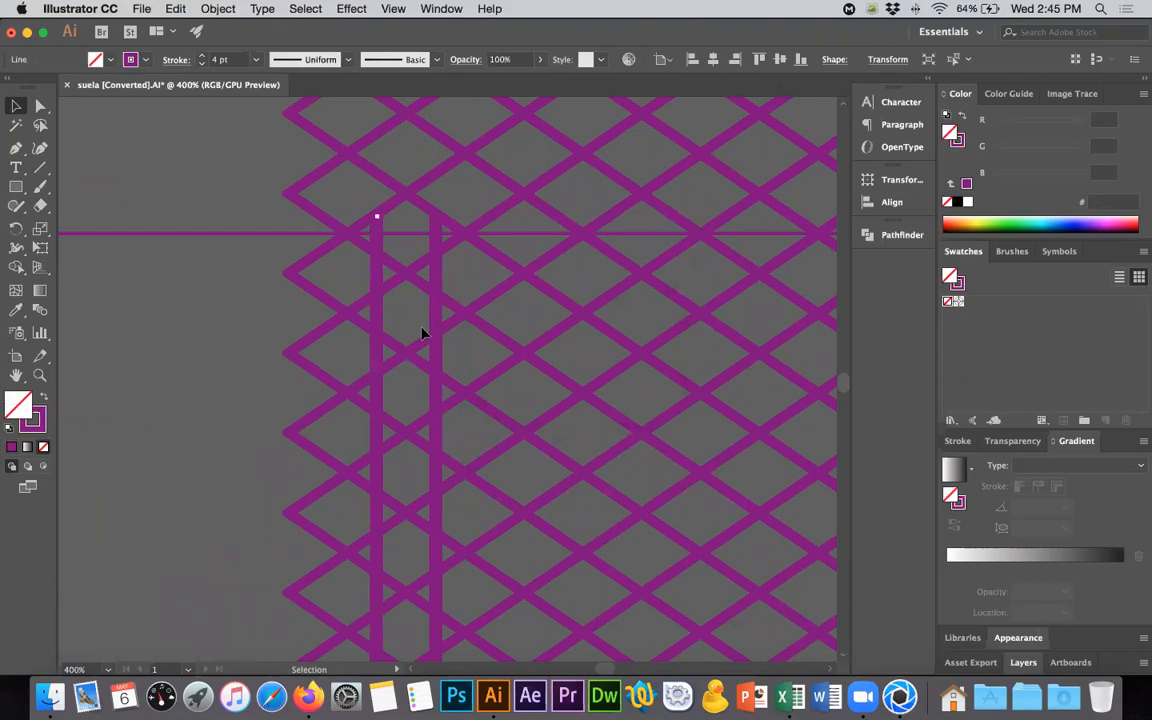
# - Select both vertical lines in the lattice and expand them with Fill and Stroke enabled
pyautogui.keyDown('shift'); pyautogui.click(436, 326); pyautogui.keyUp('shift')
pyautogui.moveTo(404, 217); pyautogui.dragTo(404, 213)
pyautogui.keyDown('alt'); pyautogui.scroll(7, 438, 214); pyautogui.keyUp('alt')
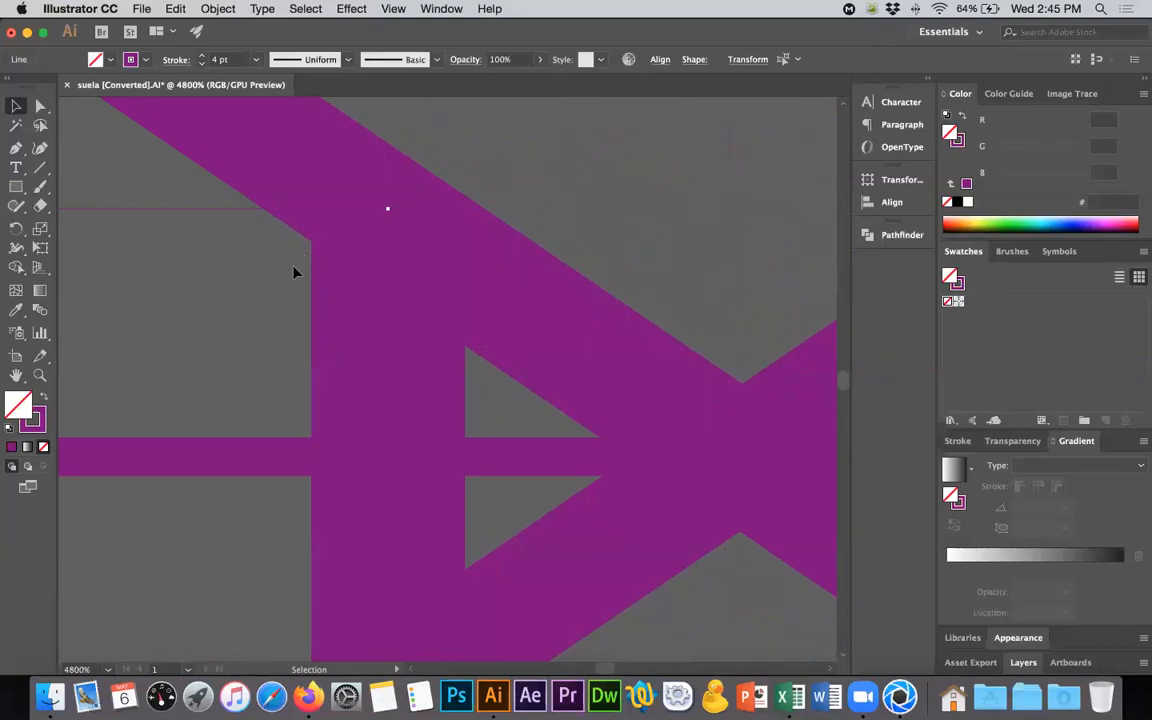
pyautogui.keyDown('alt'); pyautogui.scroll(-8, 358, 276); pyautogui.keyUp('alt')
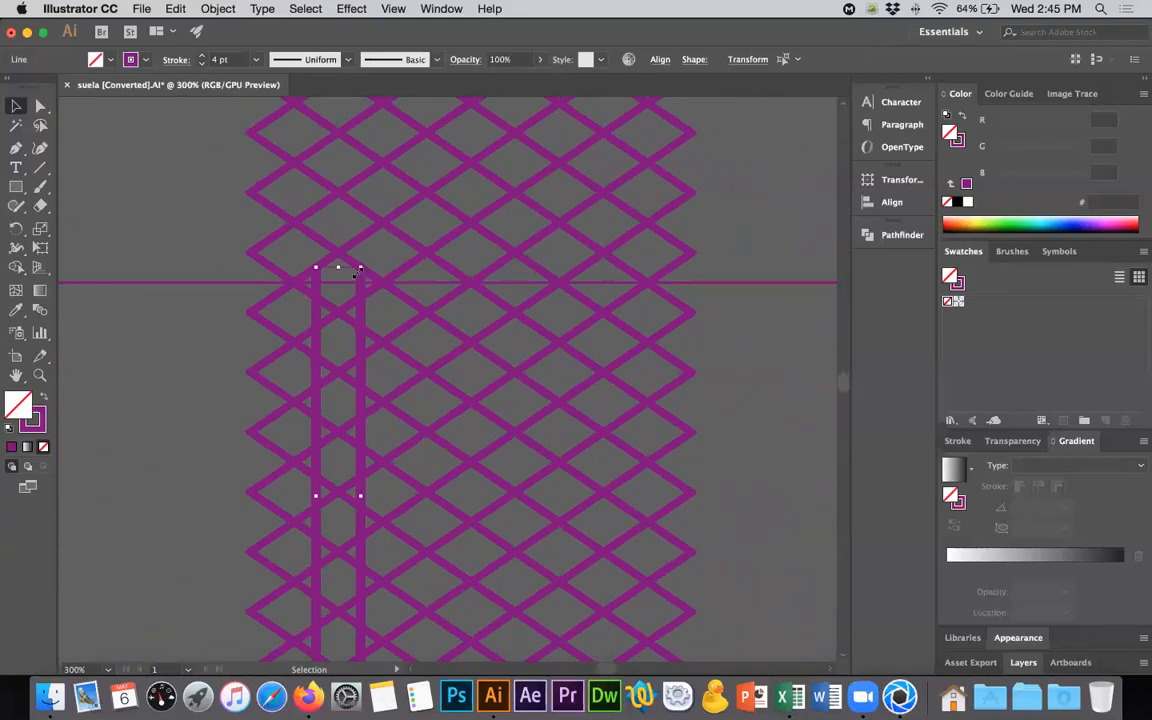
pyautogui.keyDown('alt'); pyautogui.scroll(-2, 358, 276); pyautogui.keyUp('alt')
pyautogui.click(217, 9)
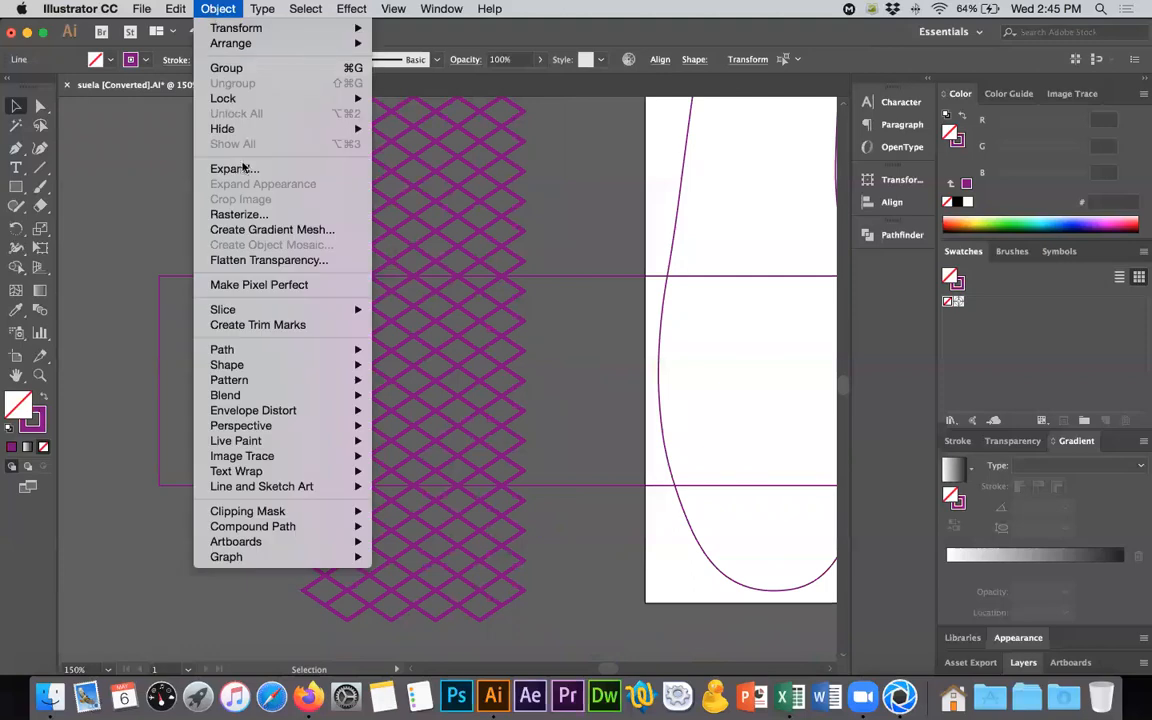
pyautogui.click(224, 160)
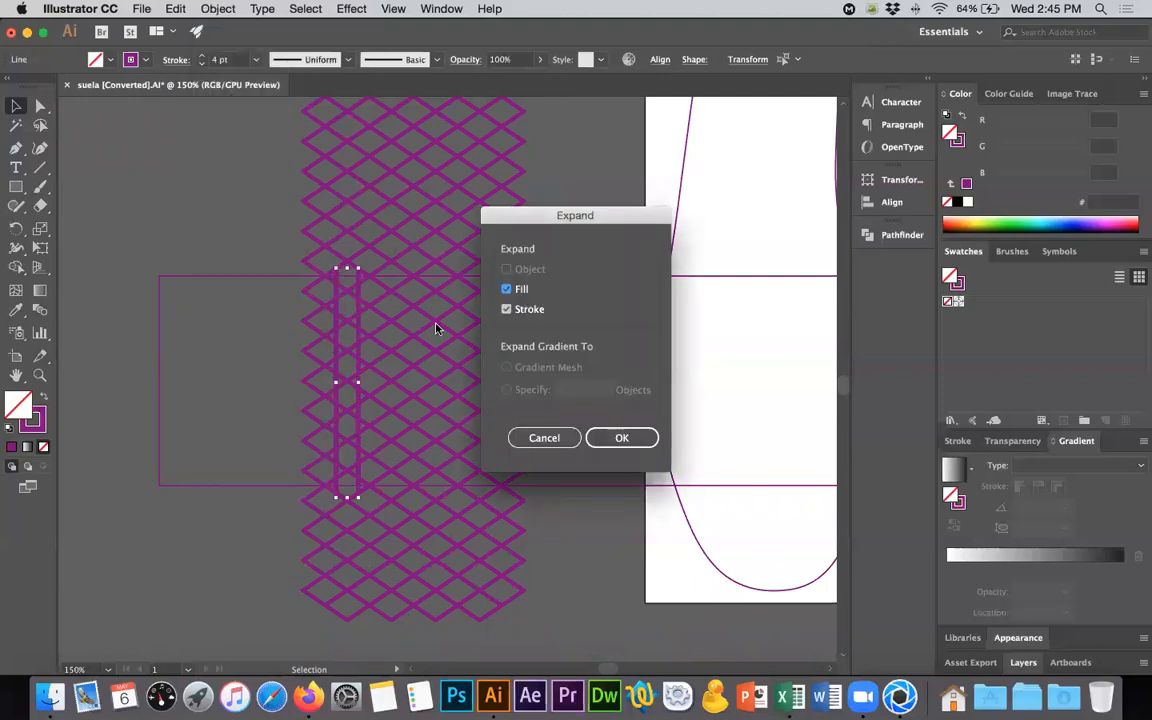
pyautogui.click(621, 437)
pyautogui.keyDown('alt'); pyautogui.scroll(2, 369, 317); pyautogui.keyUp('alt')
pyautogui.keyDown('alt'); pyautogui.scroll(1, 371, 318); pyautogui.keyUp('alt')
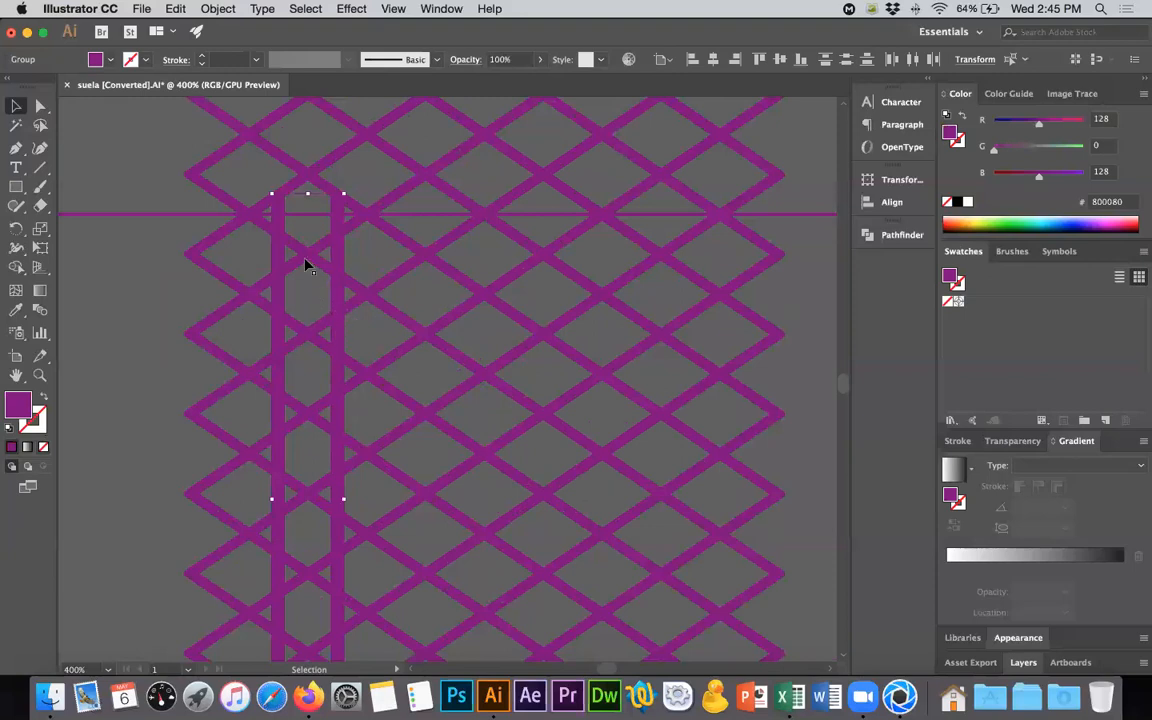
pyautogui.keyDown('alt'); pyautogui.moveTo(309, 262); pyautogui.dragTo(396, 268); pyautogui.keyUp('alt')
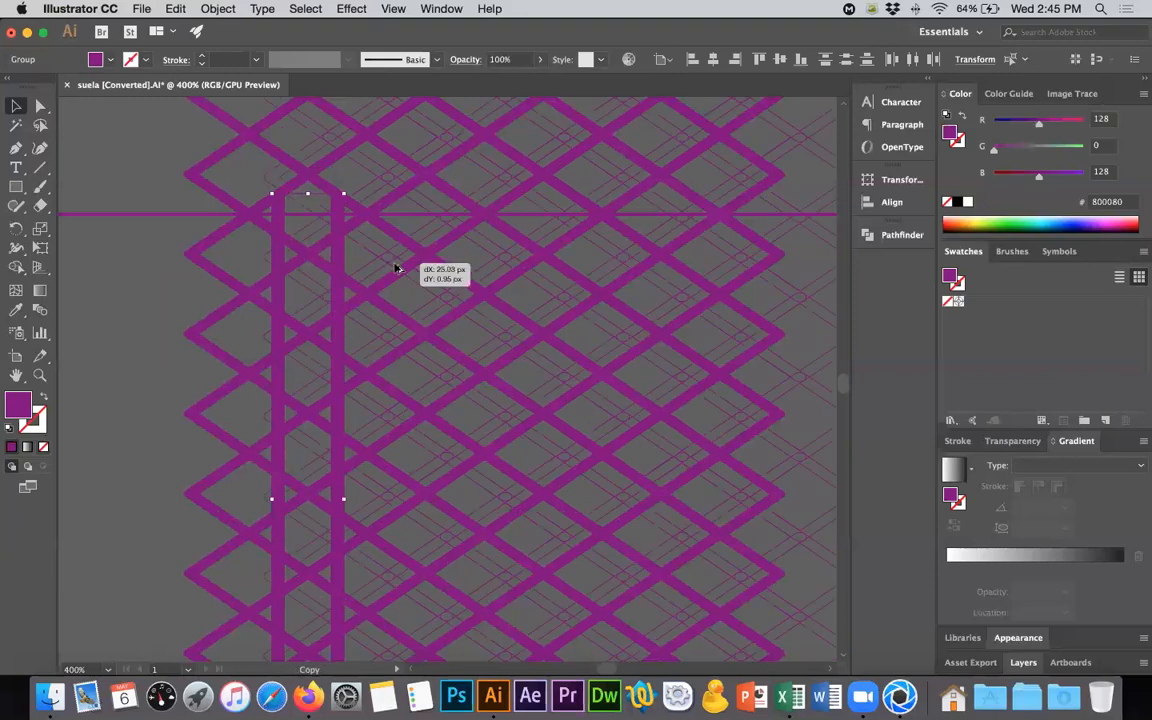
pyautogui.press('super+z')
# - Select the two expanded vertical bars and place a copy of the pair one rhombus width to the right
pyautogui.click(336, 258)
pyautogui.keyDown('shift'); pyautogui.click(282, 255); pyautogui.keyUp('shift')
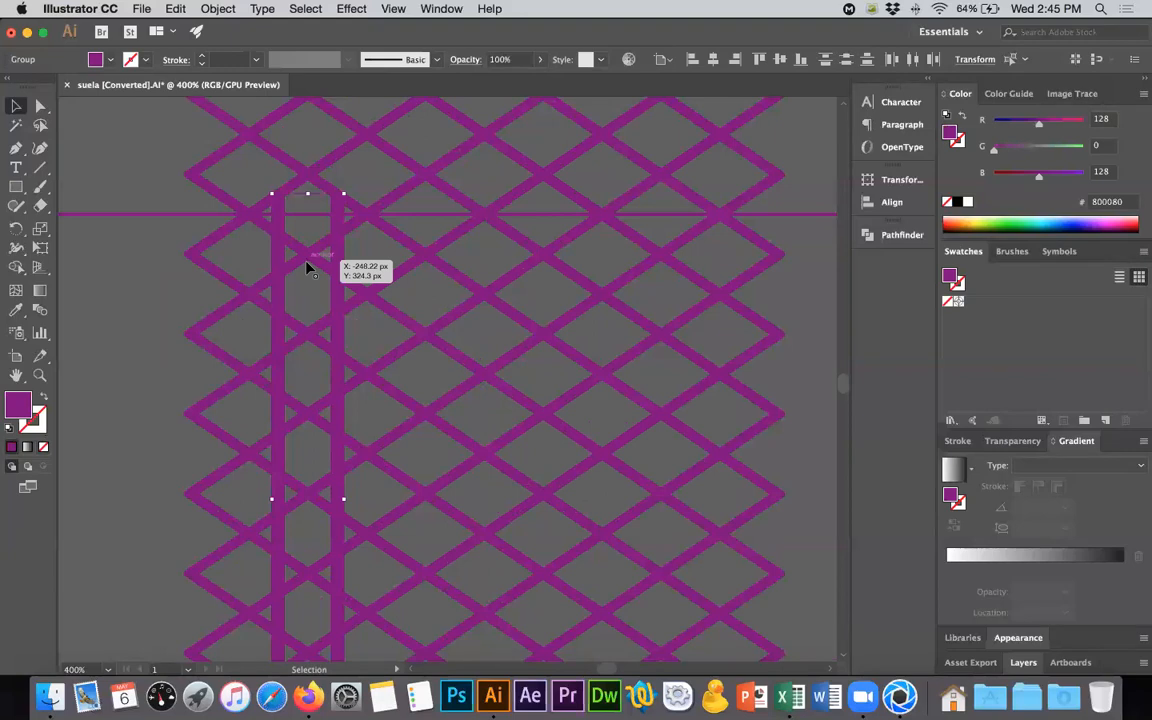
pyautogui.click(329, 260)
pyautogui.click(334, 257)
pyautogui.keyDown('shift'); pyautogui.click(279, 256); pyautogui.keyUp('shift')
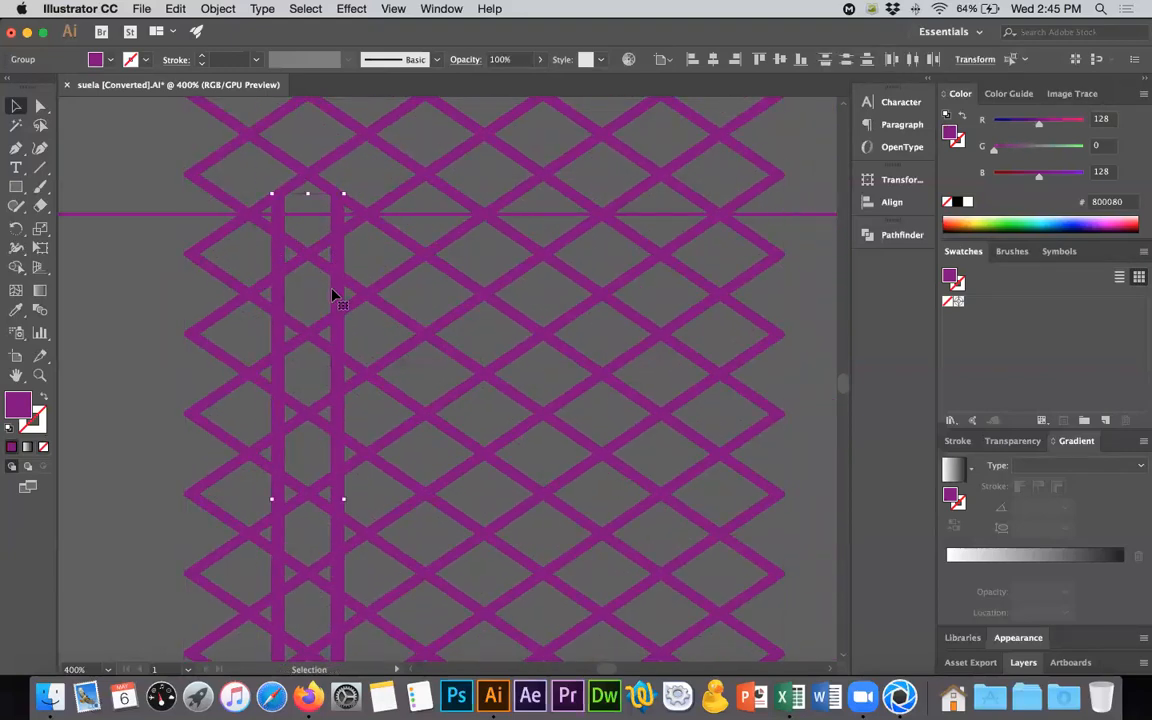
pyautogui.keyDown('alt'); pyautogui.keyDown('shift'); pyautogui.moveTo(337, 293); pyautogui.dragTo(452, 297); pyautogui.keyUp('shift'); pyautogui.keyUp('alt')
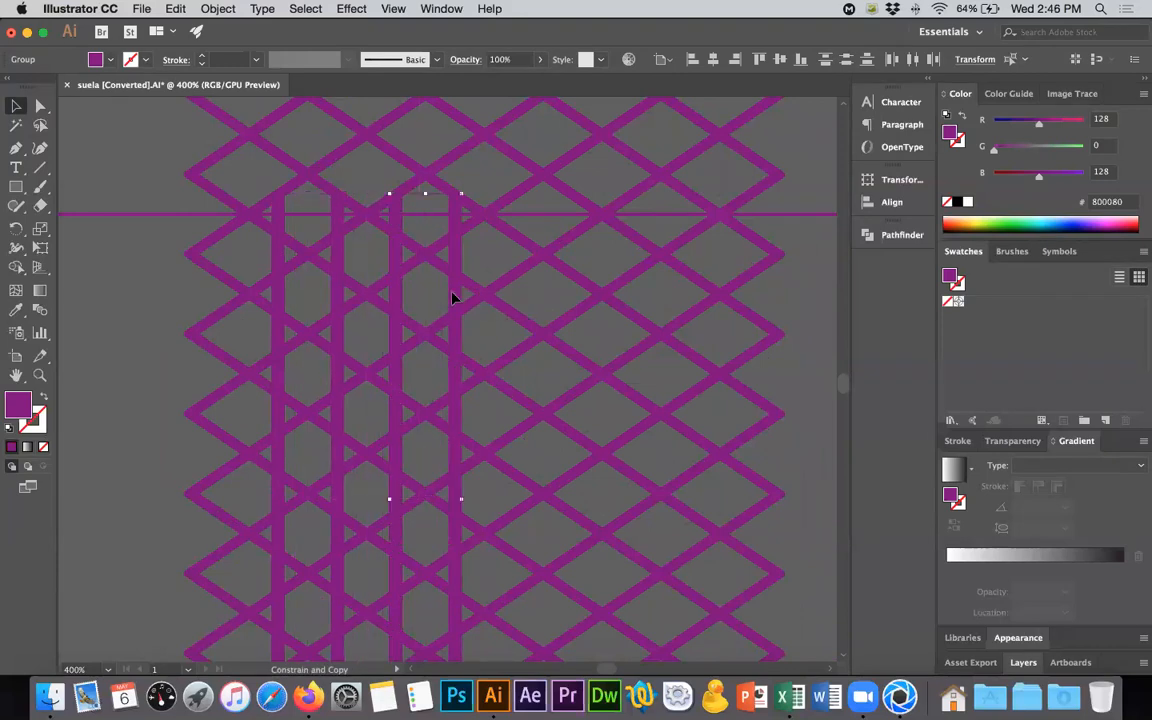
# - Repeat the pair's copy three more times so the vertical bars span the lattice to its right edge
pyautogui.press('a')
pyautogui.press('super+d')
pyautogui.press('super+d')
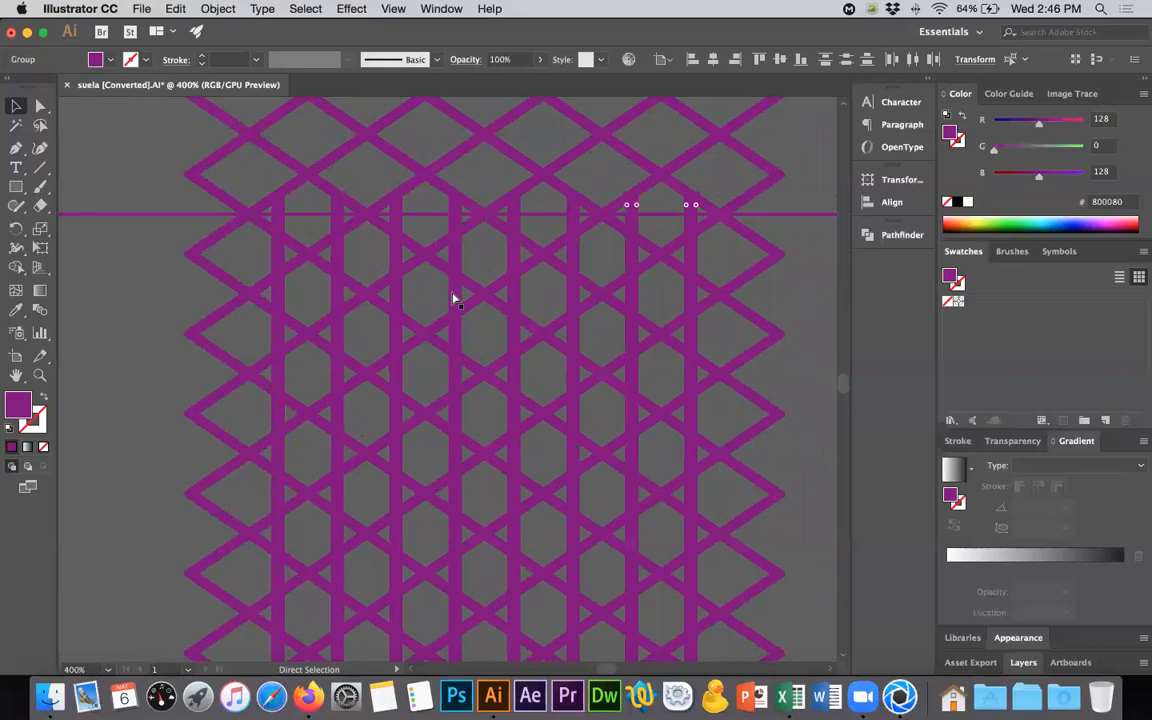
pyautogui.press('super+d')
pyautogui.press('v')
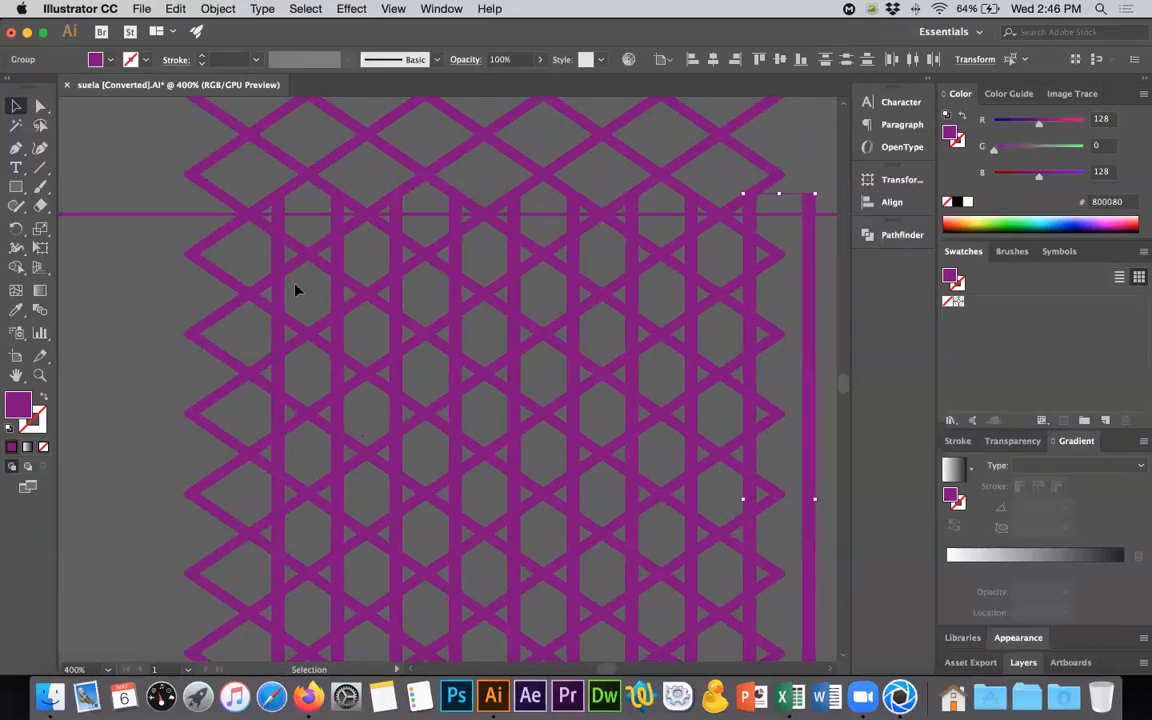
# - Duplicate a single vertical bar to the column at the lattice's left edge
pyautogui.click(335, 295)
pyautogui.keyDown('alt'); pyautogui.moveTo(335, 295); pyautogui.dragTo(213, 295); pyautogui.keyUp('alt')
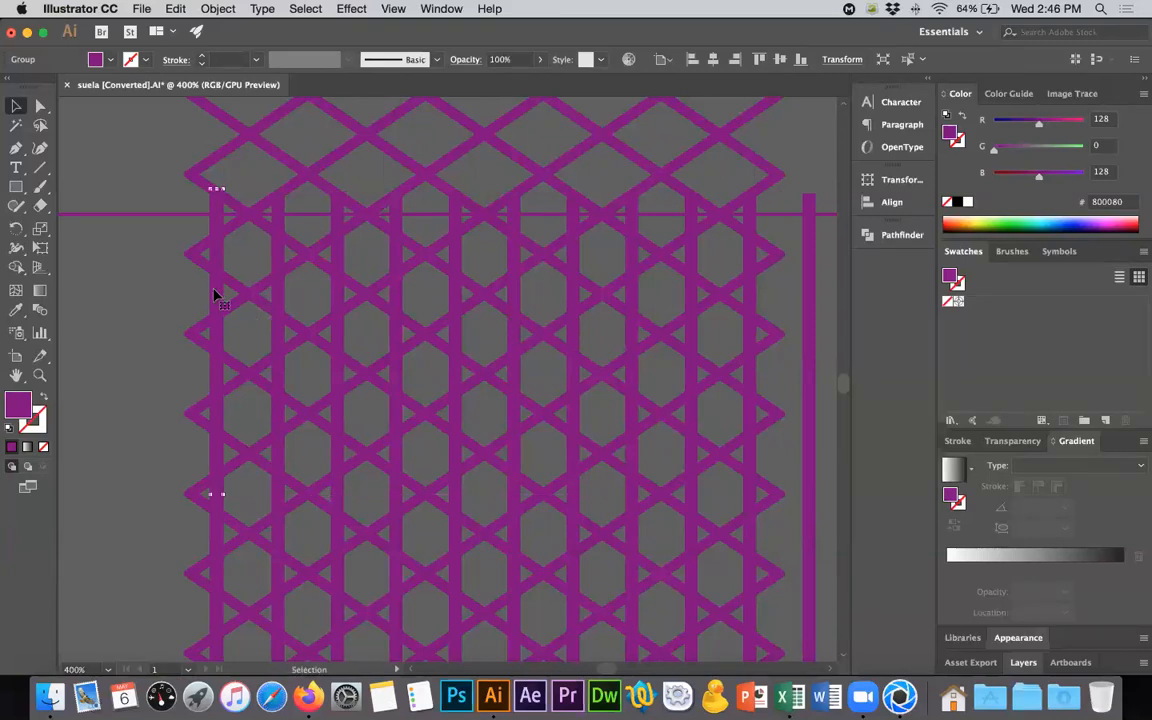
pyautogui.click(116, 298)
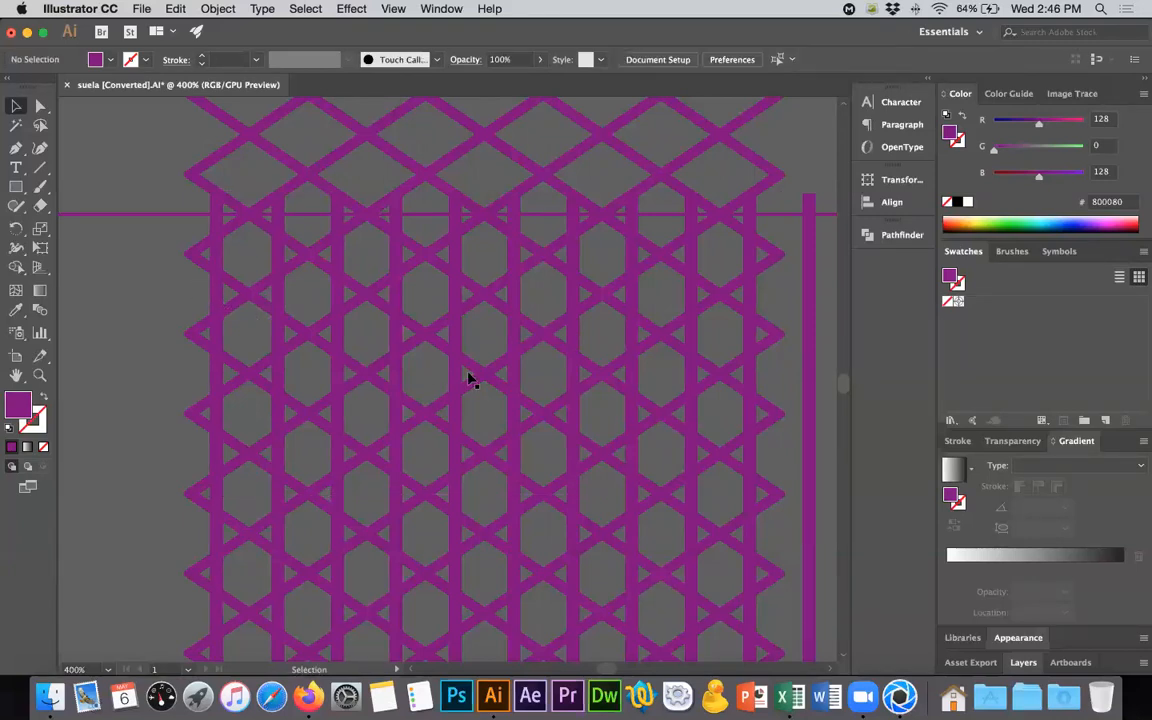
# - Delete the surplus vertical bar beyond the lattice's right edge and the guide rectangle across the lattice and sole
pyautogui.keyDown('alt'); pyautogui.scroll(-3, 468, 371); pyautogui.keyUp('alt')
pyautogui.click(594, 371)
pyautogui.press('Delete')
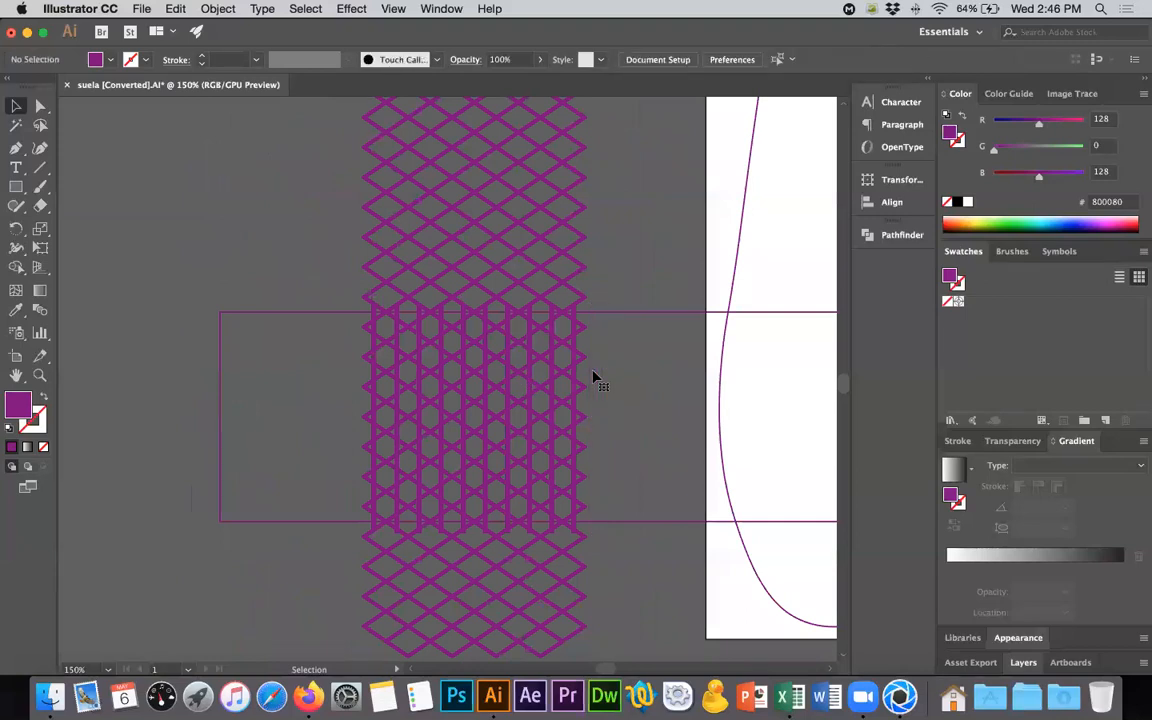
pyautogui.moveTo(620, 592); pyautogui.dragTo(620, 592)
pyautogui.press('Delete')
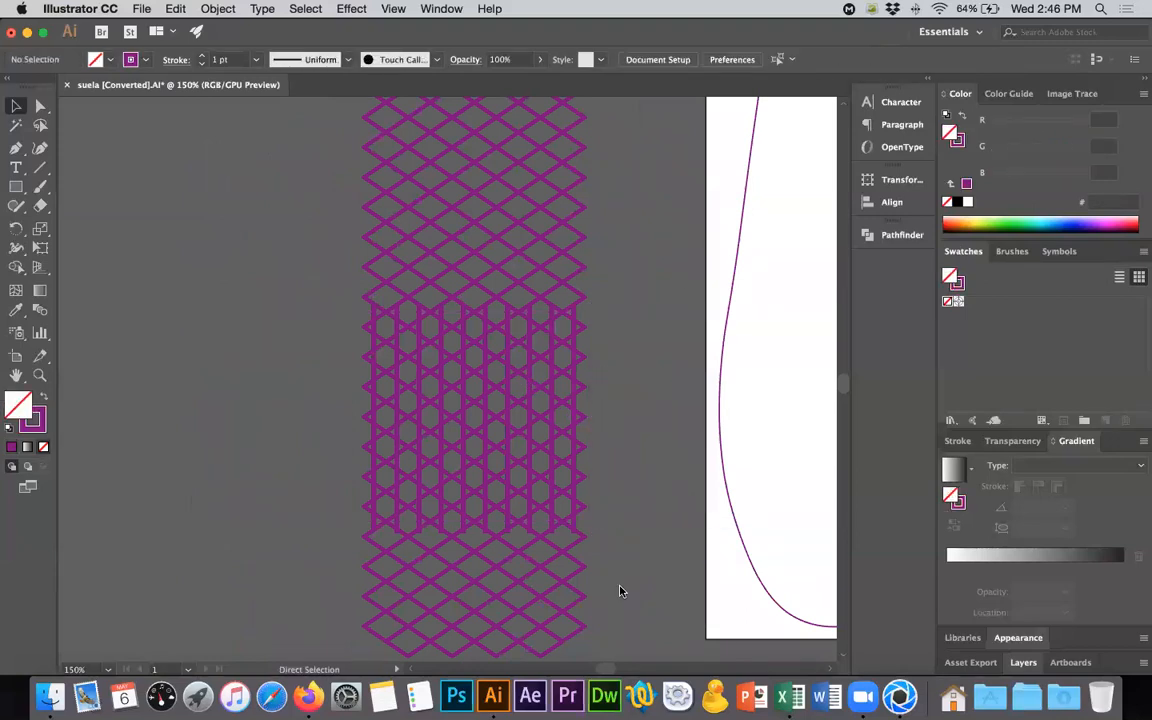
# - Check the Vans sole photo in Firefox and unite the whole lattice with its vertical bars into one shape in Illustrator
pyautogui.press('super+Tab')
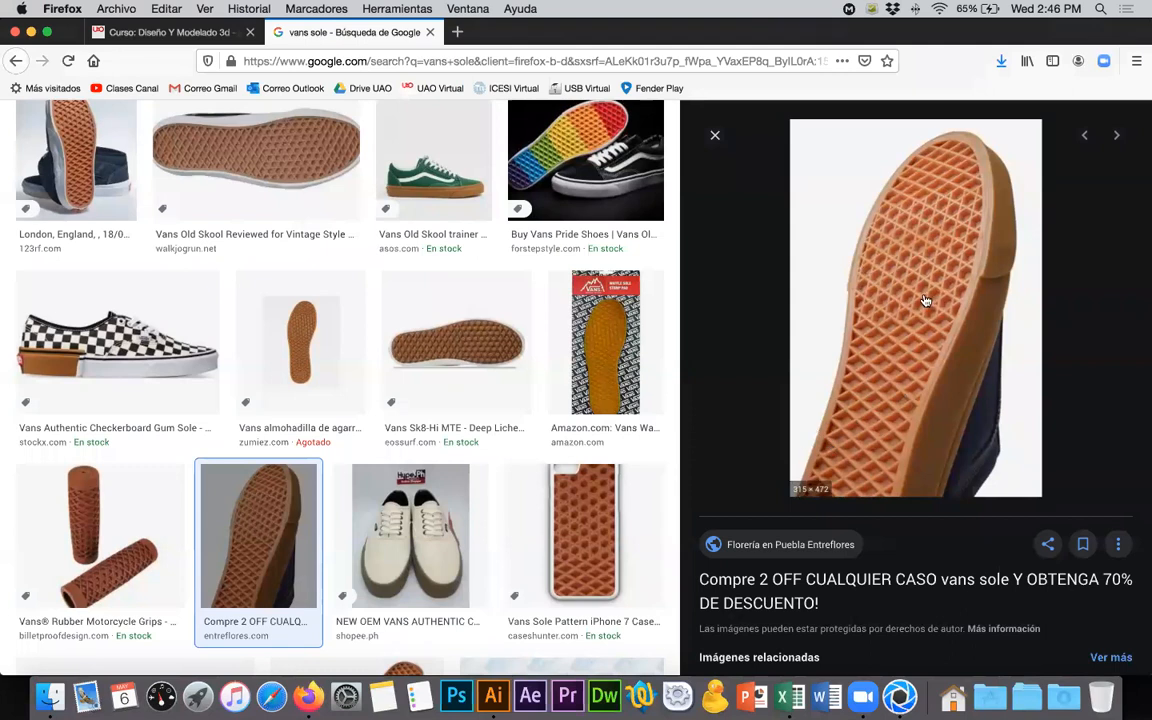
pyautogui.press('super+Tab')
pyautogui.keyDown('alt'); pyautogui.scroll(-2, 593, 361); pyautogui.keyUp('alt')
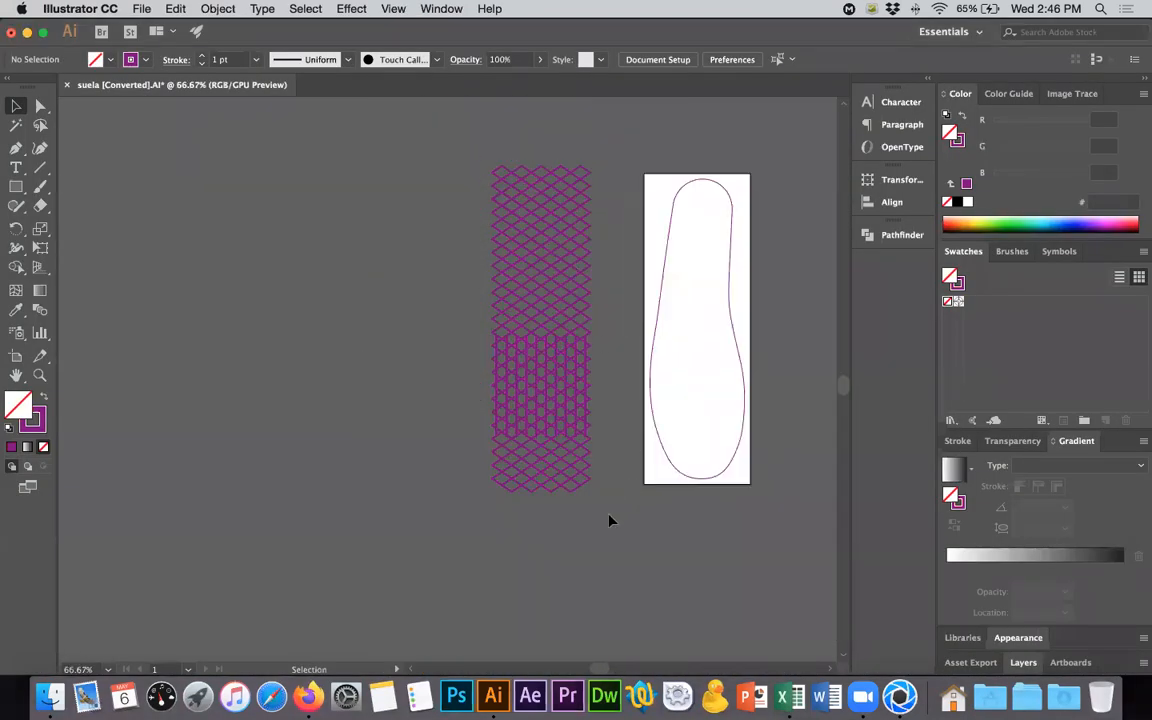
pyautogui.moveTo(609, 518); pyautogui.dragTo(467, 148)
pyautogui.click(905, 235)
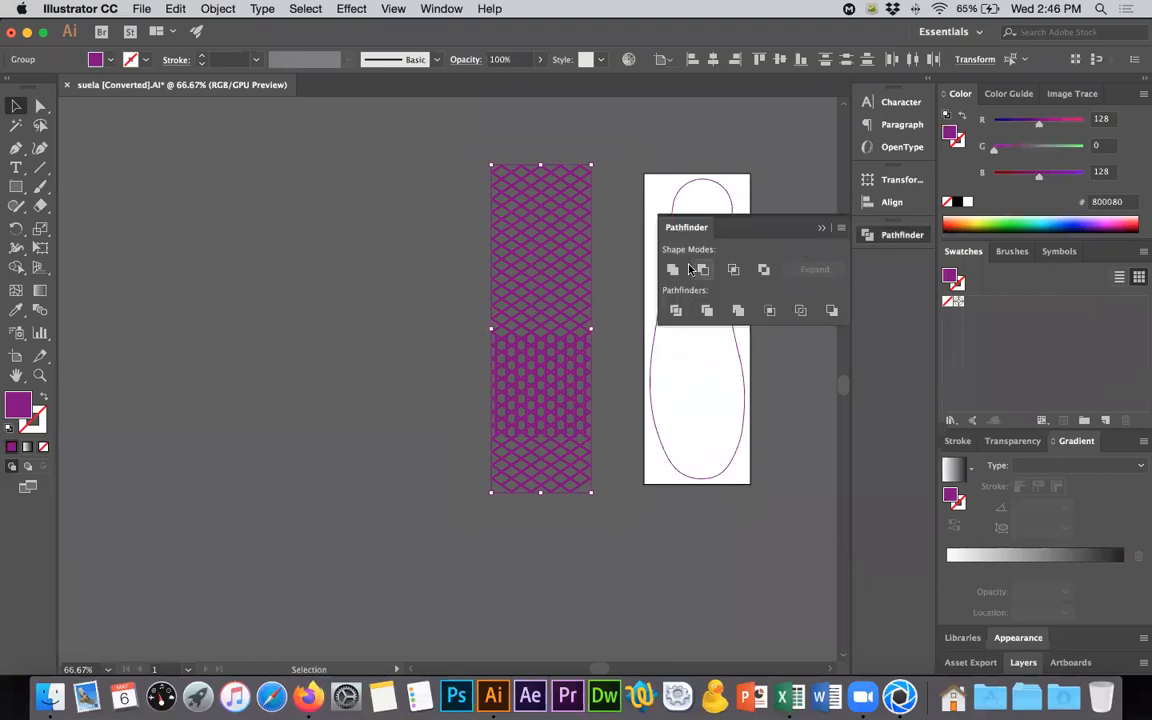
pyautogui.click(672, 269)
pyautogui.click(820, 228)
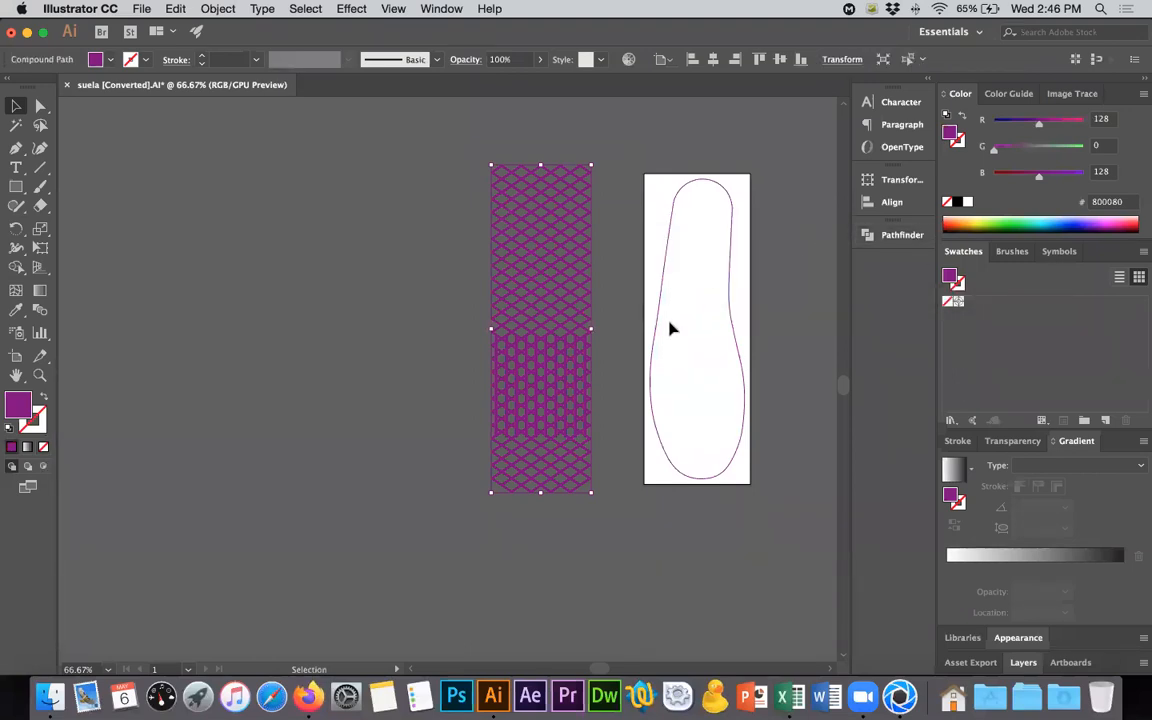
pyautogui.click(610, 345)
# - Inspect the united lattice up close and in outline view, checking the contours of its rhombi and hexagons
pyautogui.keyDown('alt'); pyautogui.scroll(3, 589, 386); pyautogui.keyUp('alt')
pyautogui.keyDown('alt'); pyautogui.scroll(1, 589, 386); pyautogui.keyUp('alt')
pyautogui.click(583, 386)
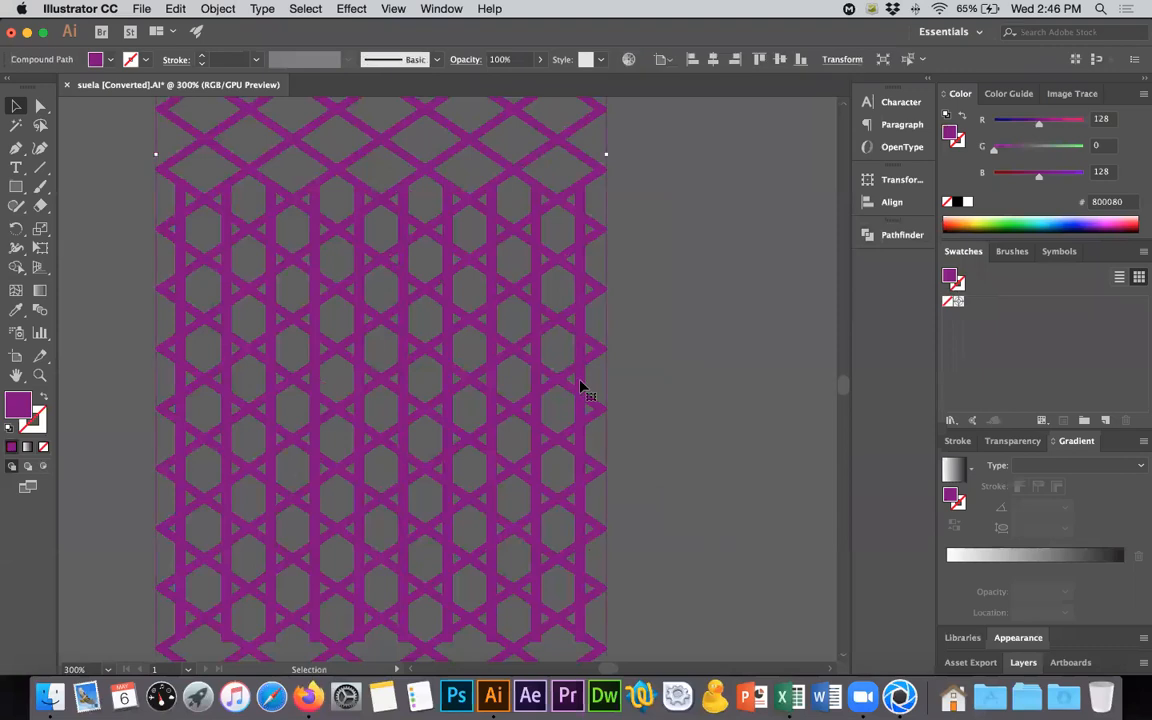
pyautogui.keyDown('alt'); pyautogui.scroll(-2, 583, 388); pyautogui.keyUp('alt')
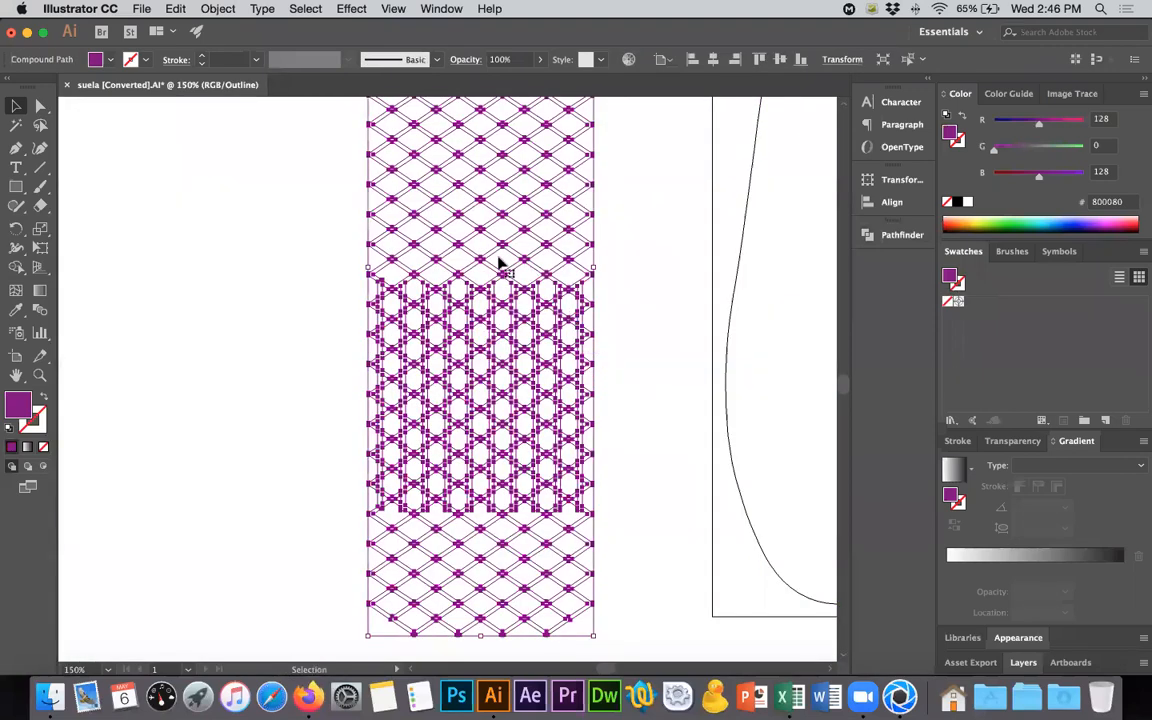
pyautogui.click(630, 365)
pyautogui.hotkey('ctrl', 'y')
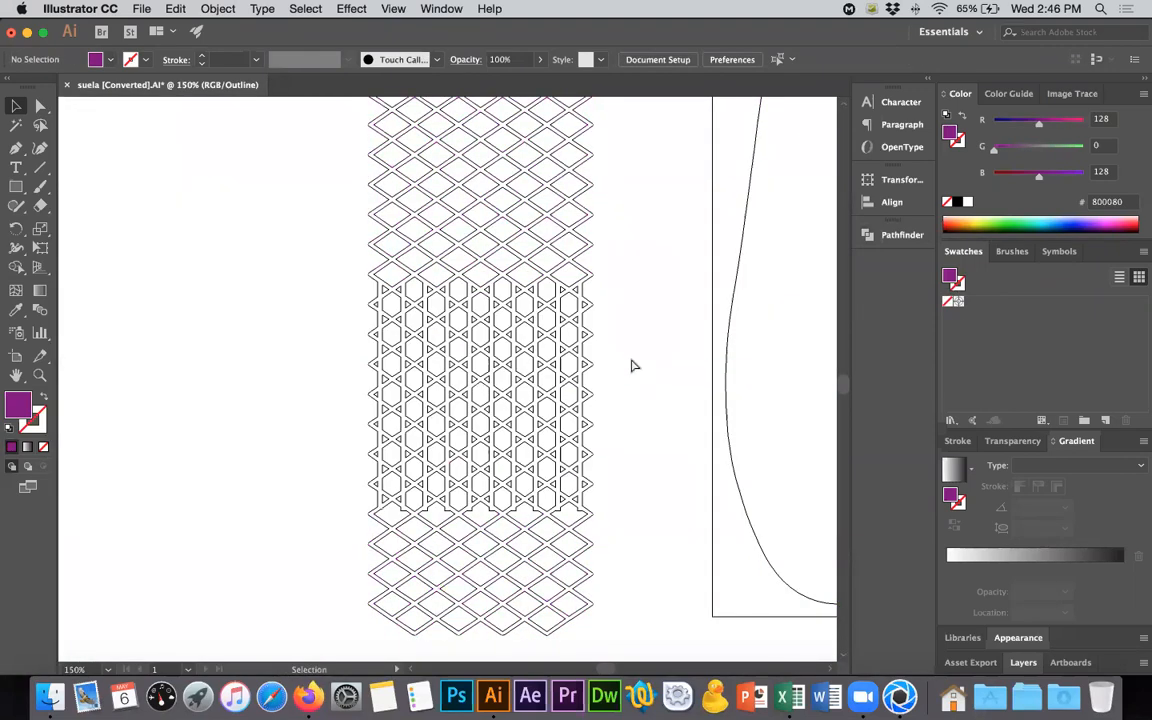
pyautogui.hotkey('ctrl', 'y')
# - Release the lattice's compound path and delete the solid outer shape, leaving the separate rhombus, hexagon and triangle pieces
pyautogui.click(585, 362)
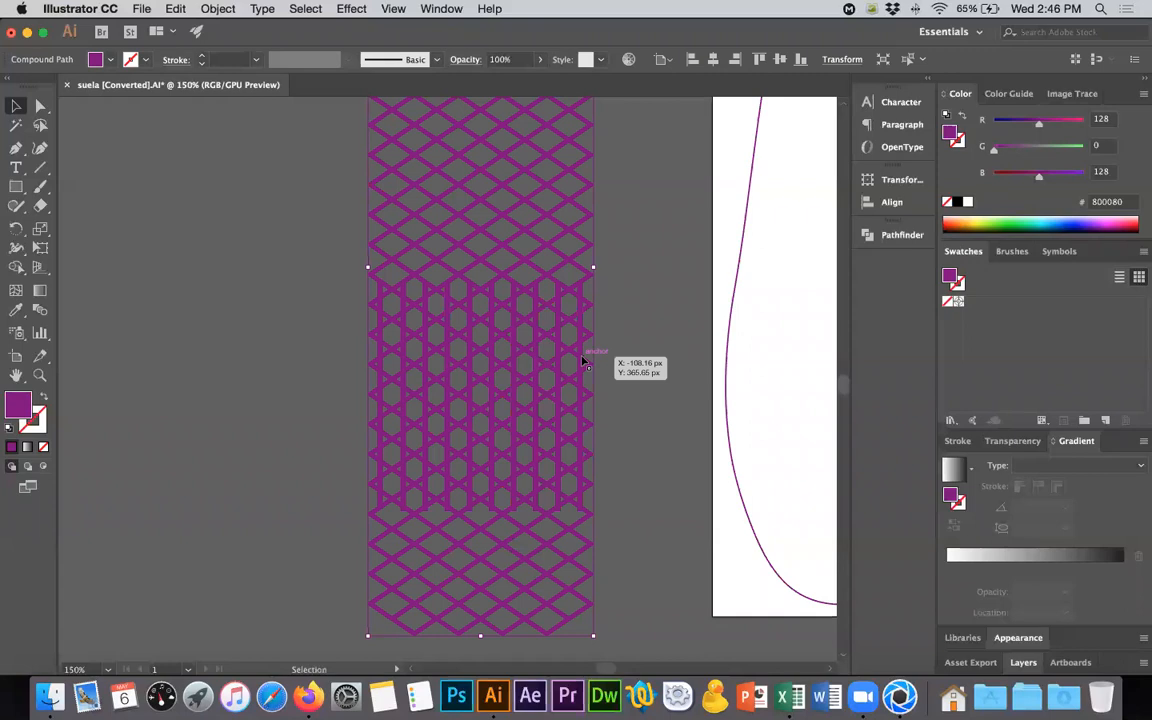
pyautogui.rightClick(585, 362)
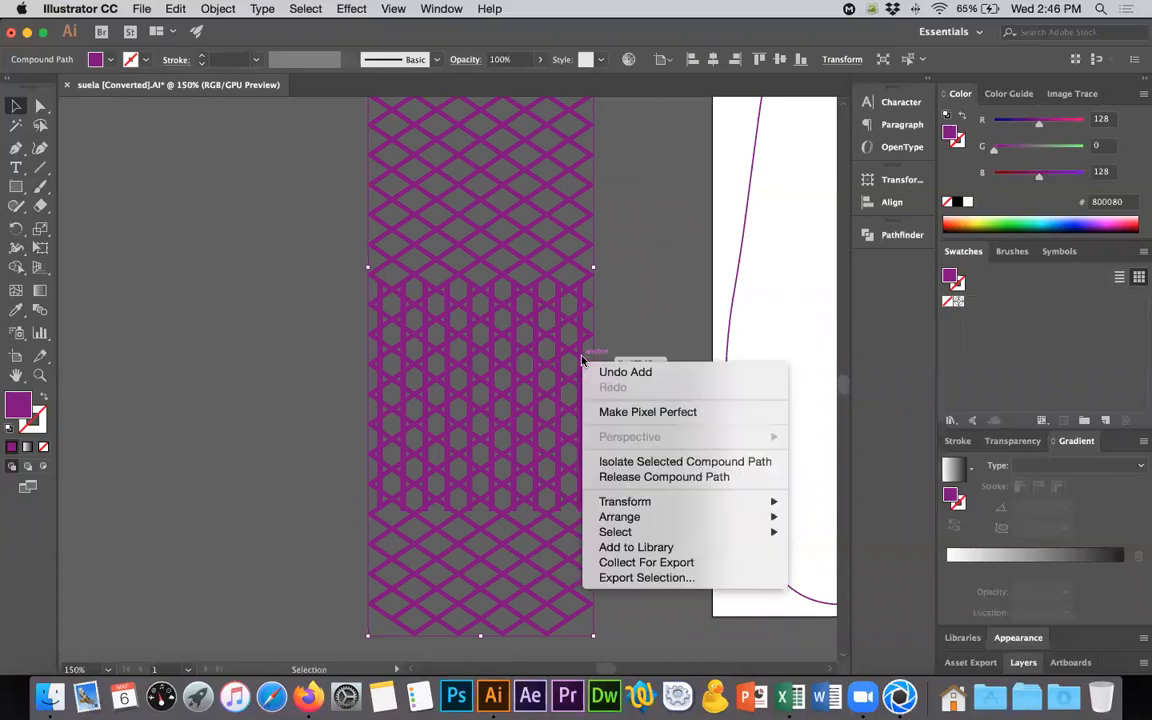
pyautogui.click(689, 478)
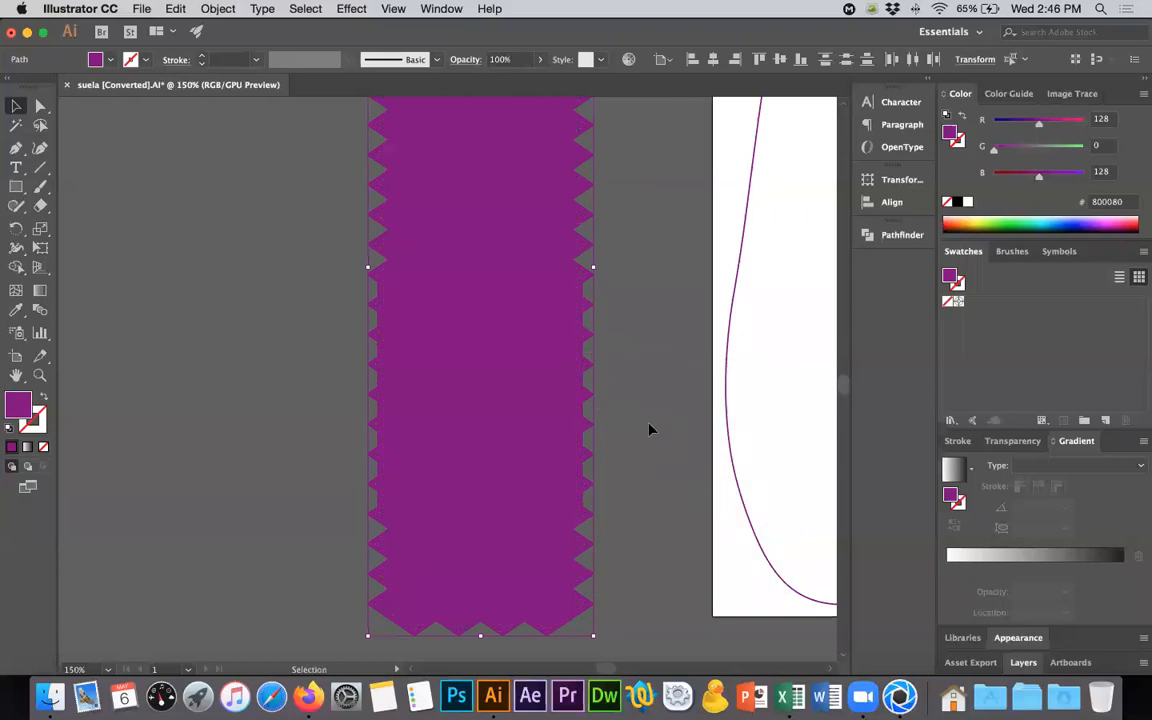
pyautogui.click(640, 415)
pyautogui.click(594, 342)
pyautogui.press('Delete')
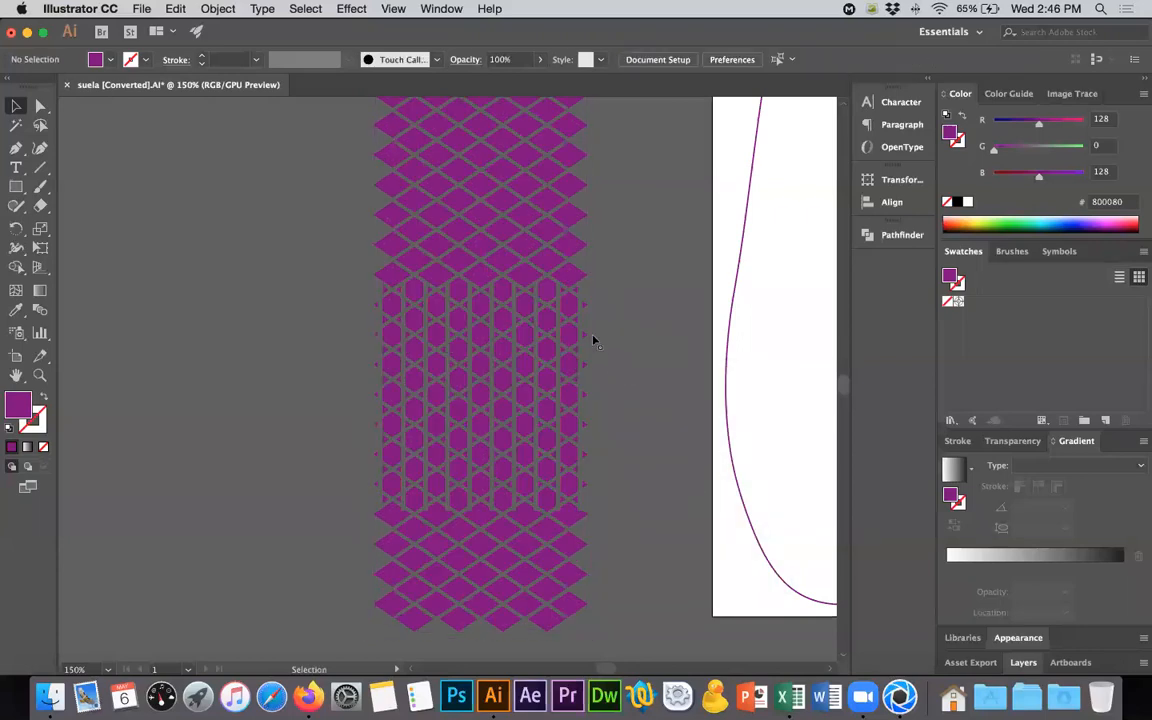
# - Group the separate rhombus, hexagon and triangle pieces and centre the group horizontally over the sole outline
pyautogui.keyDown('alt'); pyautogui.scroll(-3, 593, 341); pyautogui.keyUp('alt')
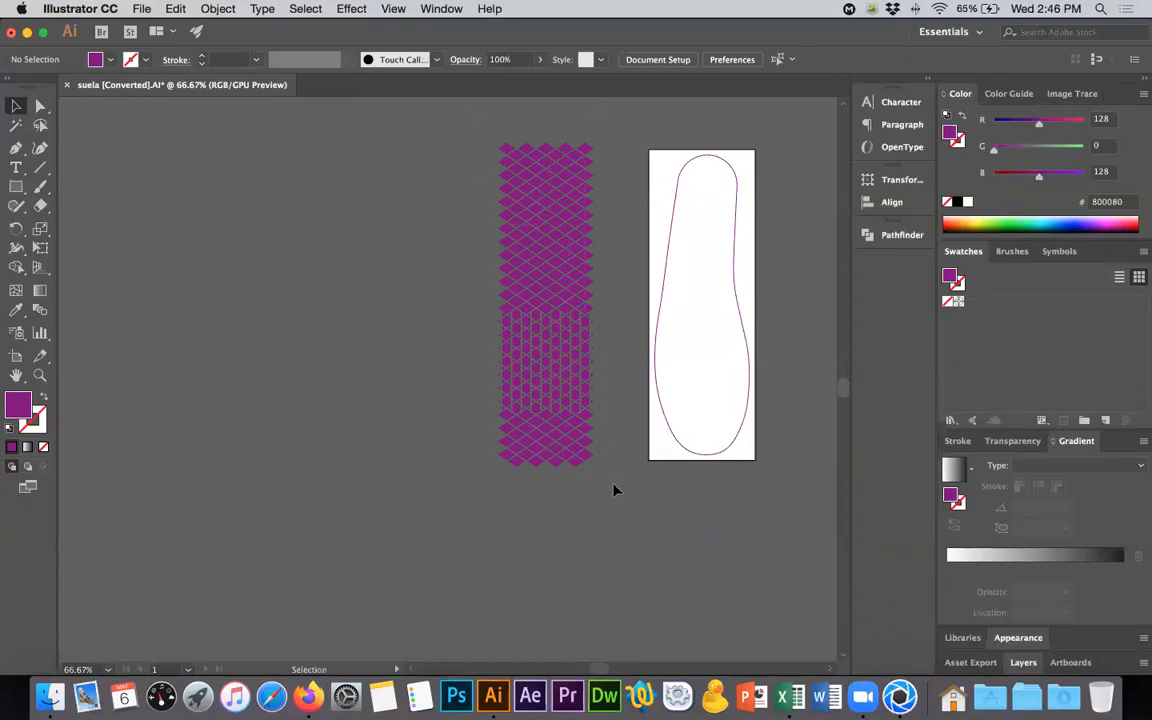
pyautogui.press('super+z')
pyautogui.press('super+g')
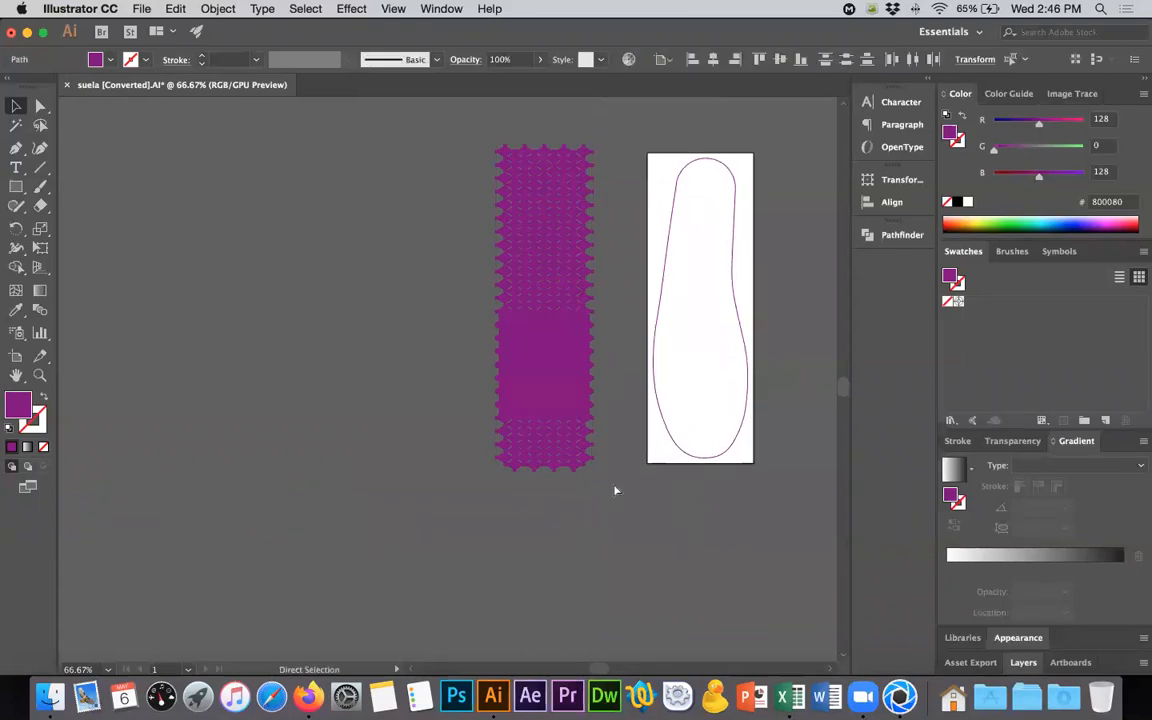
pyautogui.keyDown('shift'); pyautogui.click(660, 412); pyautogui.keyUp('shift')
pyautogui.keyDown('shift'); pyautogui.click(660, 412); pyautogui.keyUp('shift')
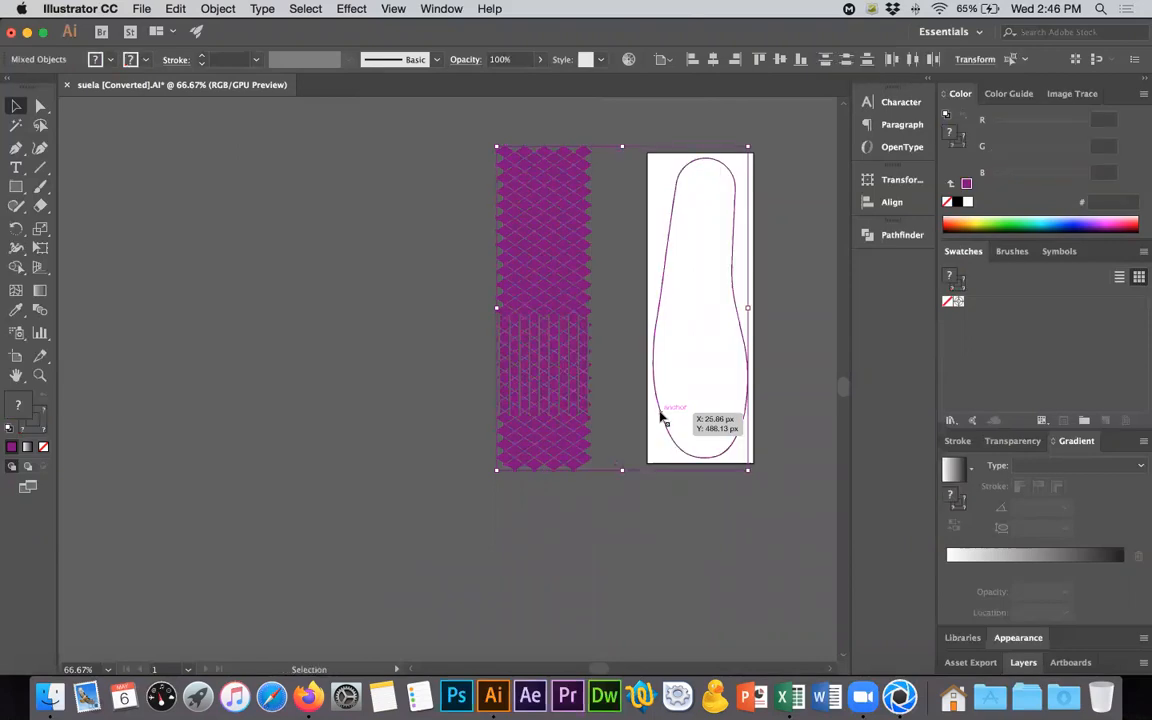
pyautogui.click(707, 60)
pyautogui.click(775, 228)
pyautogui.hscroll(5, 782, 234)
pyautogui.keyDown('alt'); pyautogui.scroll(3, 690, 325); pyautogui.keyUp('alt')
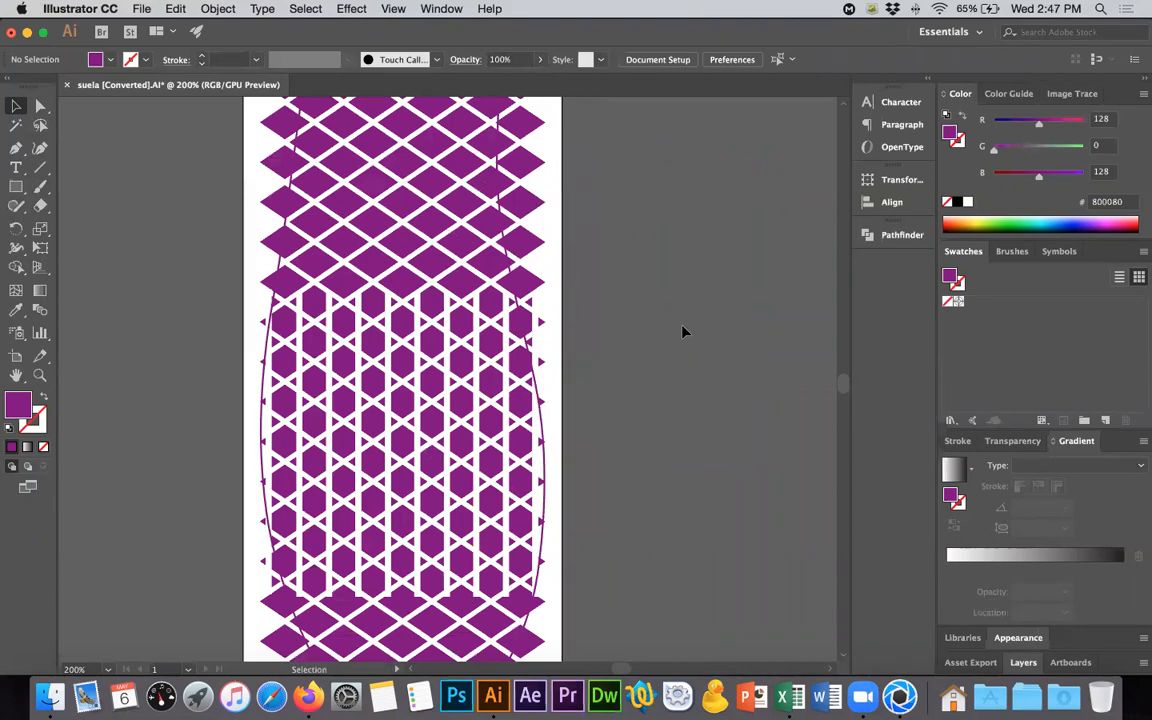
# - Enlarge the lattice group slightly from its centre so it covers the full width of the sole outline
pyautogui.keyDown('alt'); pyautogui.scroll(-2, 683, 331); pyautogui.keyUp('alt')
pyautogui.click(612, 287)
pyautogui.keyDown('alt'); pyautogui.scroll(-2, 663, 321); pyautogui.keyUp('alt')
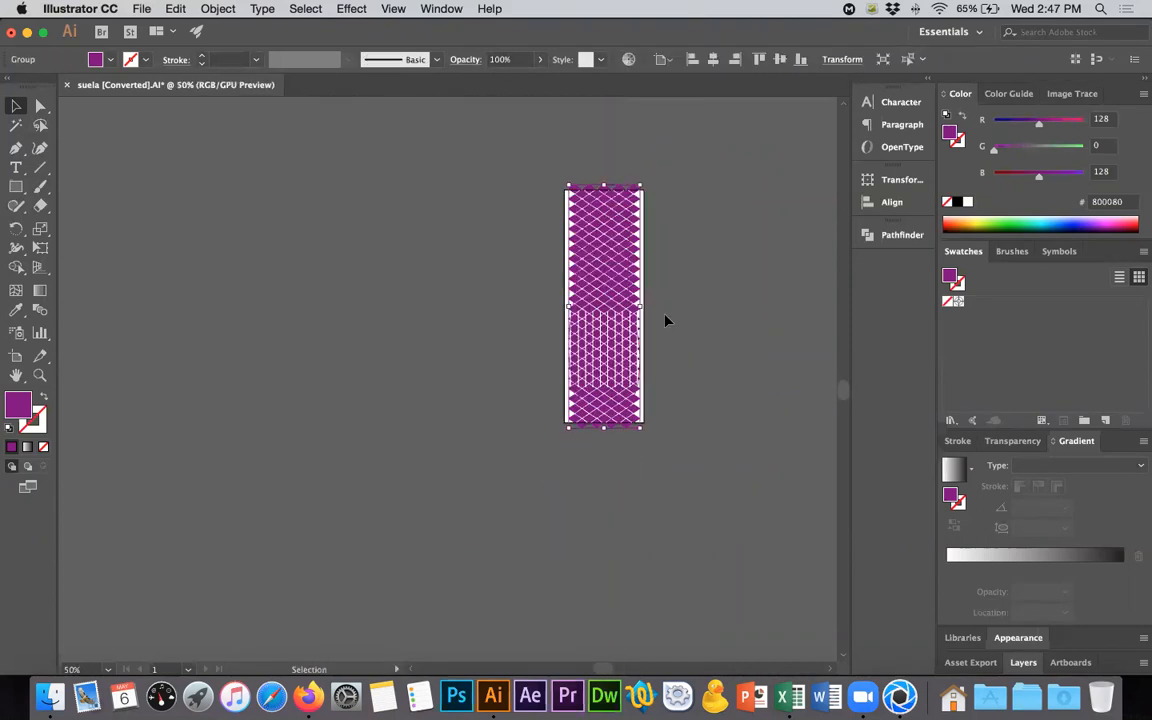
pyautogui.keyDown('alt'); pyautogui.scroll(5, 638, 357); pyautogui.keyUp('alt')
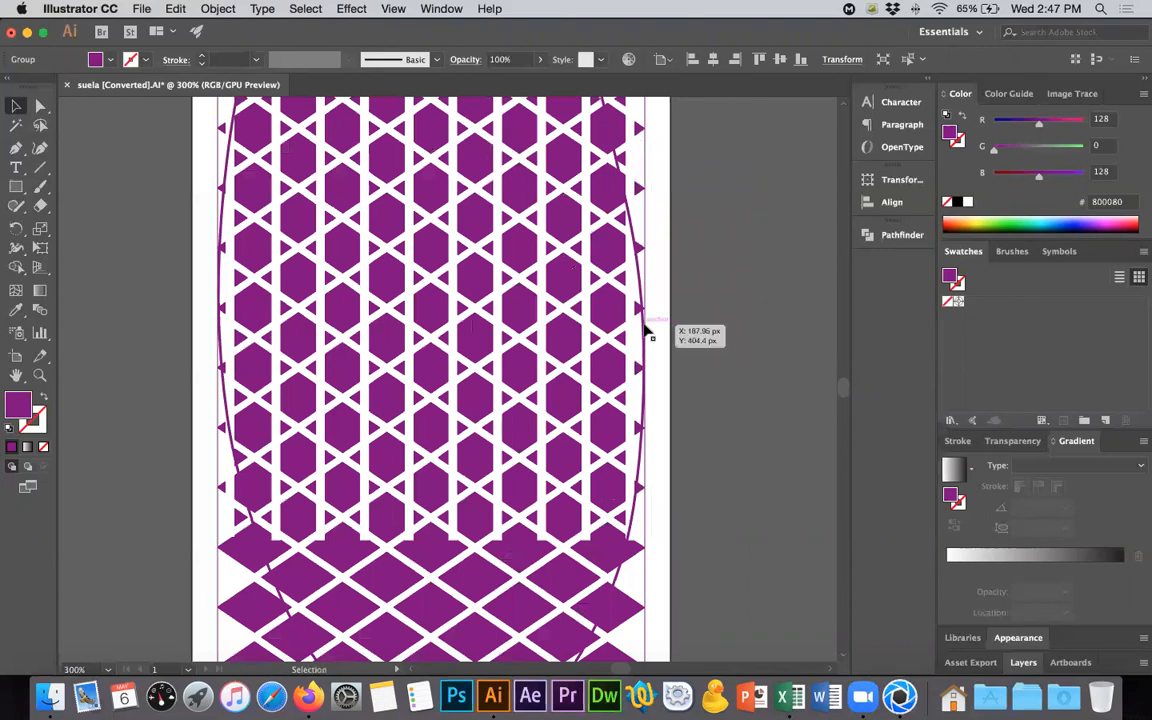
pyautogui.keyDown('alt'); pyautogui.scroll(-1, 654, 357); pyautogui.keyUp('alt')
pyautogui.keyDown('alt'); pyautogui.scroll(-1, 654, 357); pyautogui.keyUp('alt')
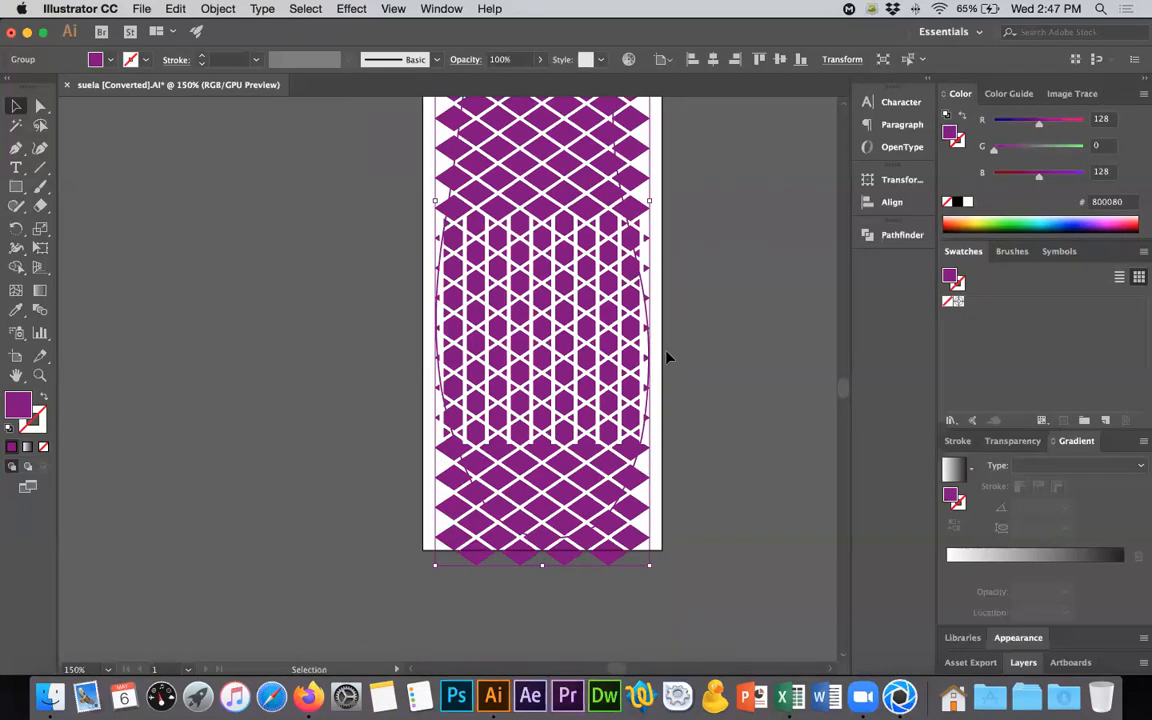
pyautogui.keyDown('alt'); pyautogui.scroll(-1, 668, 357); pyautogui.keyUp('alt')
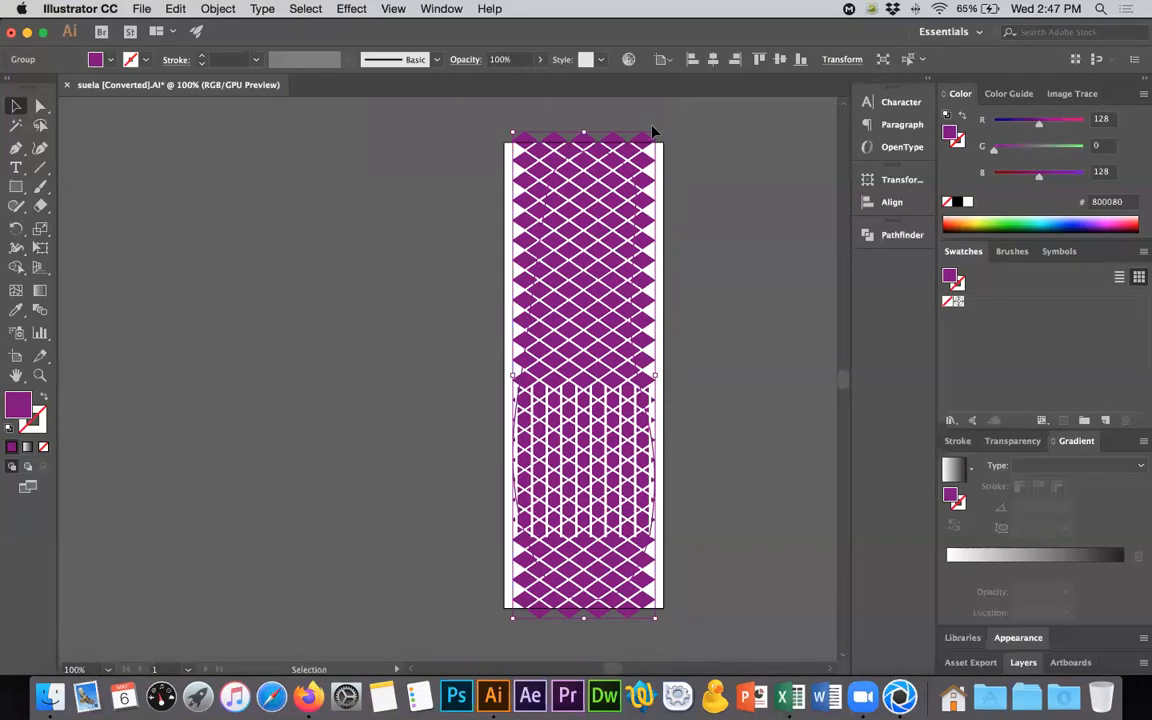
pyautogui.moveTo(654, 131); pyautogui.dragTo(662, 124)
pyautogui.click(700, 460)
pyautogui.press('super+minus')
pyautogui.keyDown('alt'); pyautogui.scroll(3, 677, 511); pyautogui.keyUp('alt')
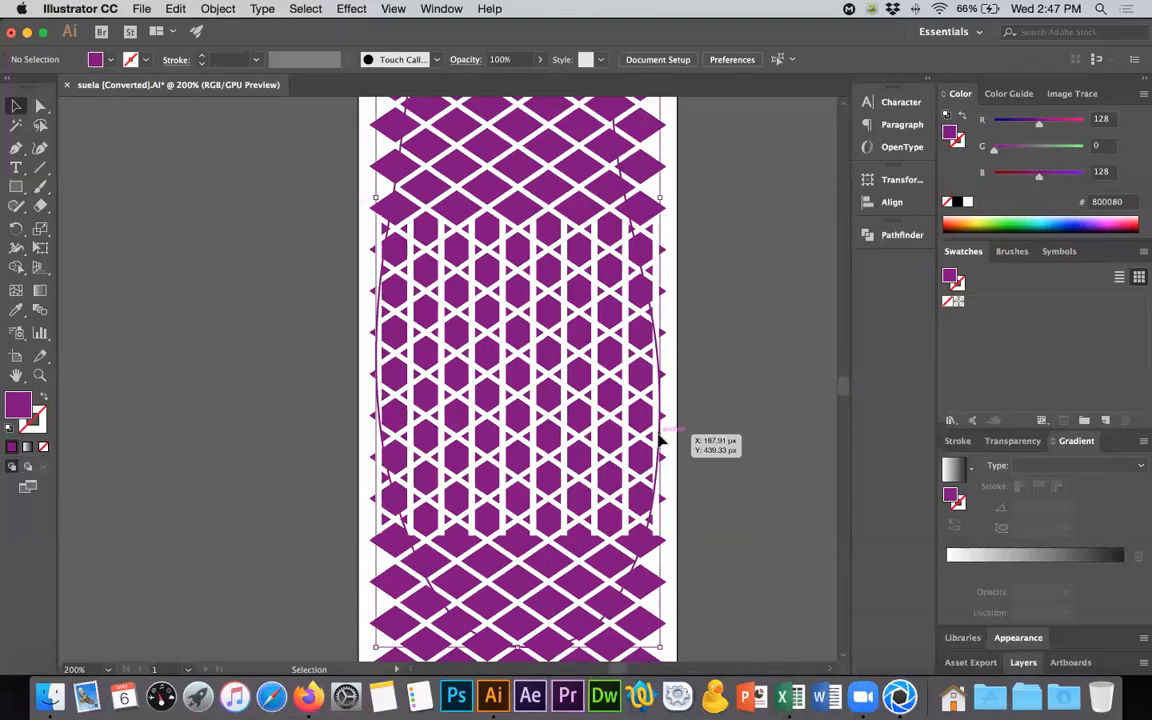
# - Clip the lattice group to the sole outline with a clipping mask
pyautogui.click(661, 442)
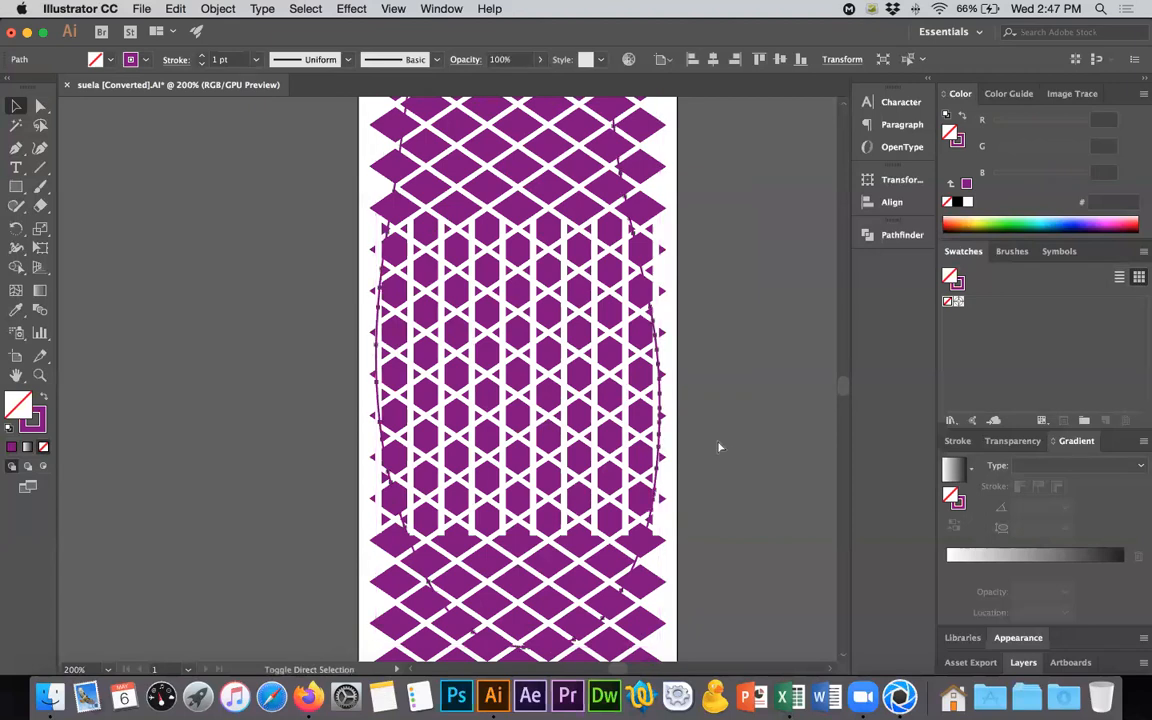
pyautogui.press('super+a')
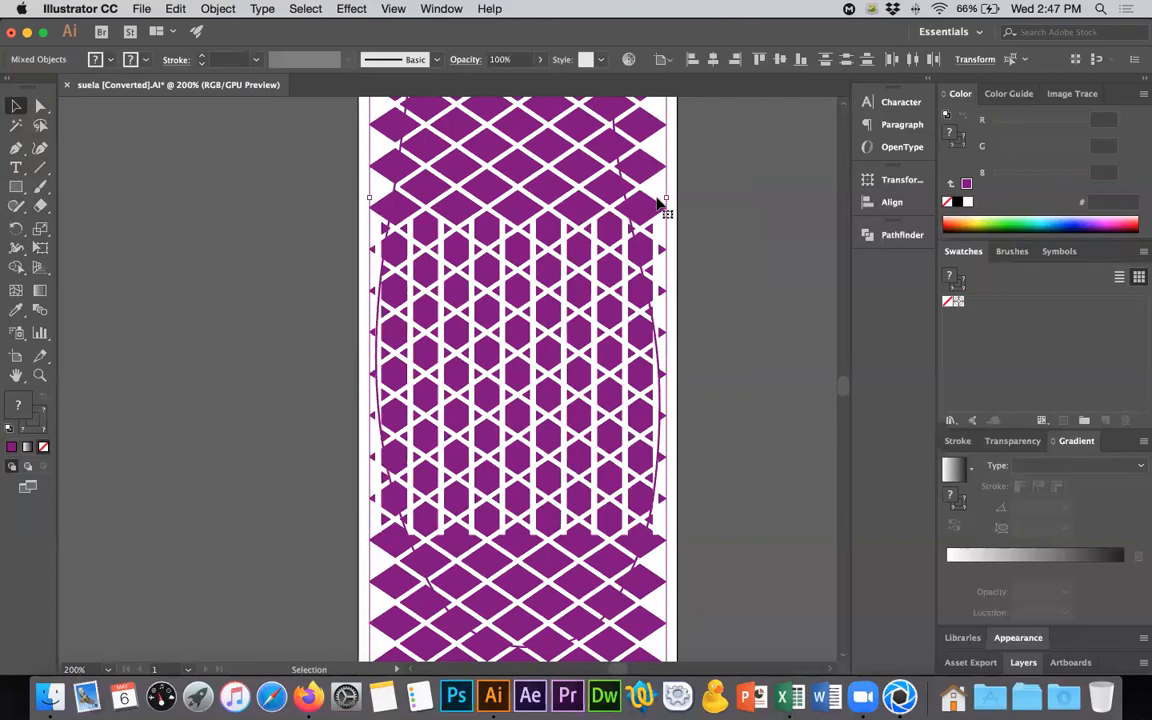
pyautogui.press('super+7')
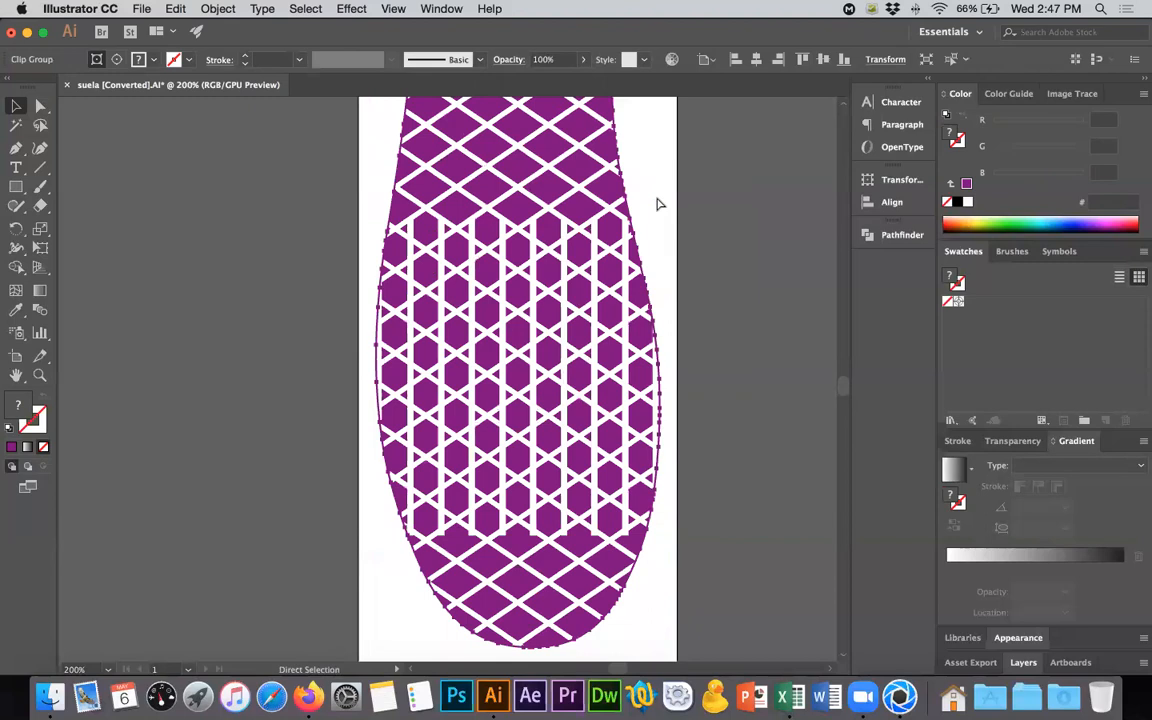
pyautogui.click(751, 267)
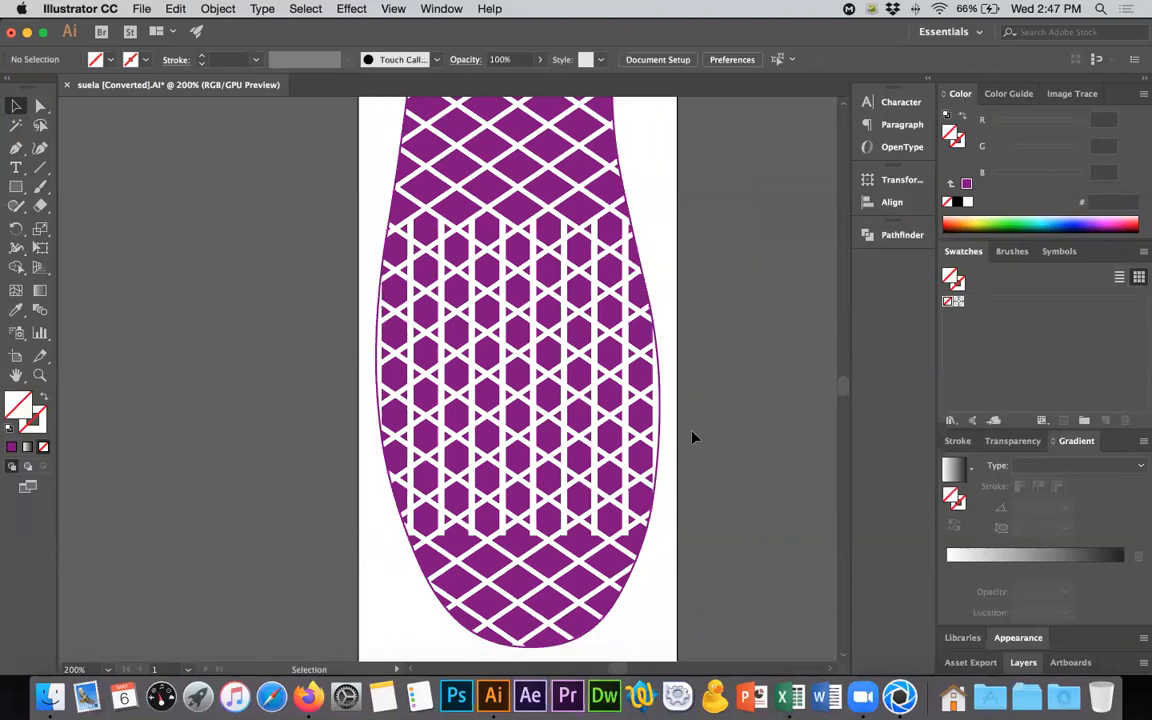
# - Open the clip group for isolated editing and examine the lattice pieces where the vertical bars end at the lower rhombi
pyautogui.doubleClick(638, 373)
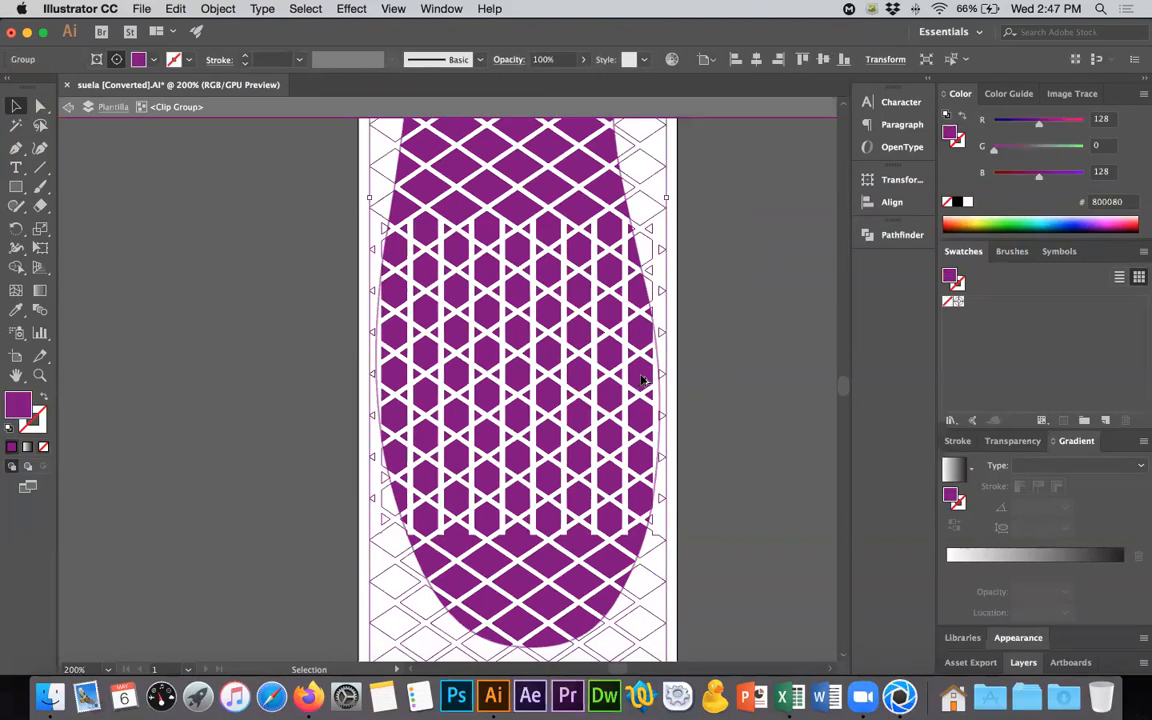
pyautogui.keyDown('alt'); pyautogui.scroll(-2, 642, 377); pyautogui.keyUp('alt')
pyautogui.keyDown('alt'); pyautogui.scroll(2, 648, 500); pyautogui.keyUp('alt')
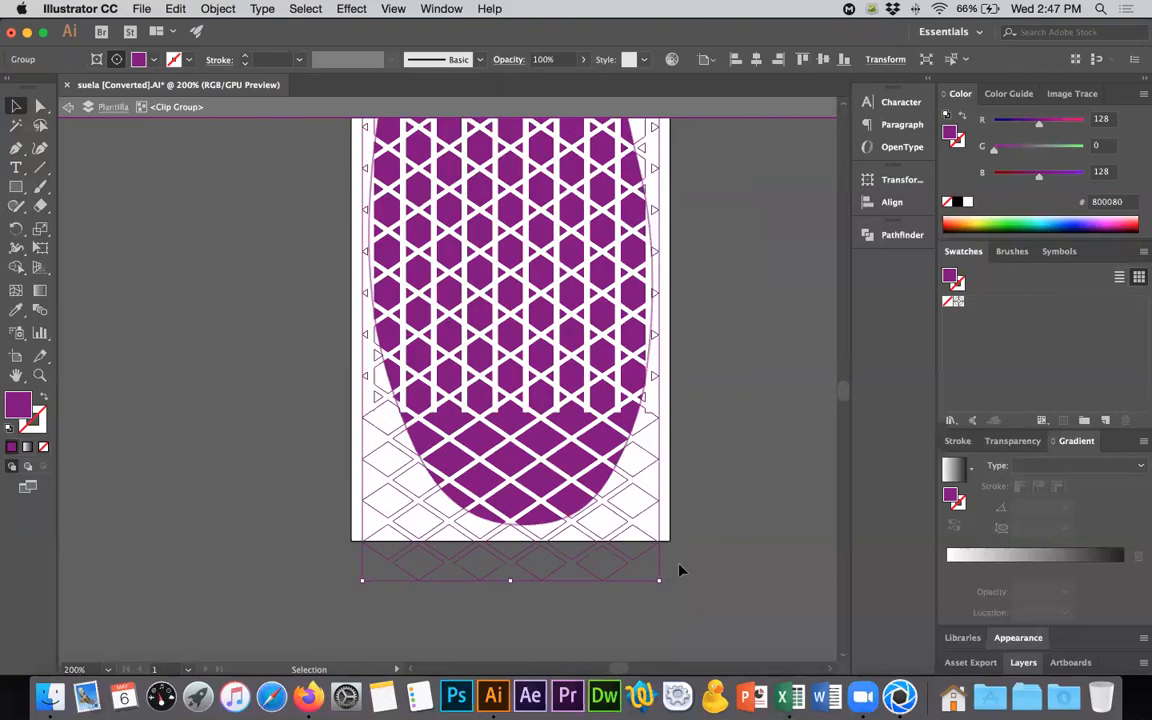
pyautogui.scroll(3, 679, 570)
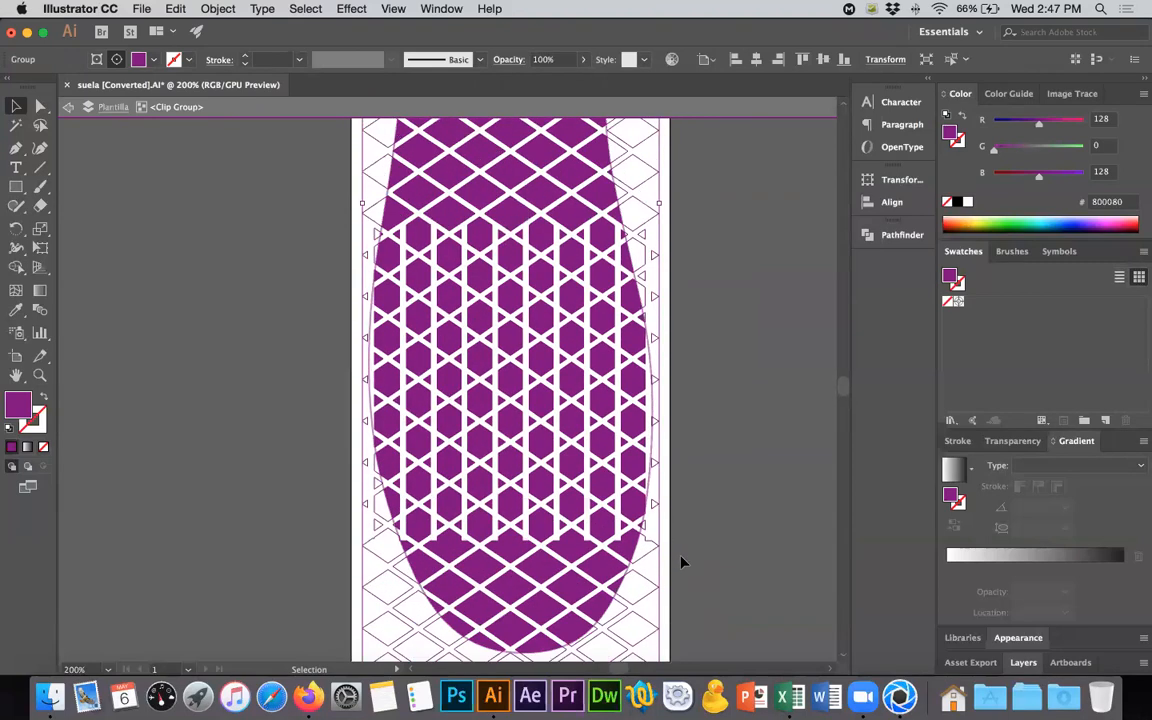
pyautogui.scroll(-1, 680, 562)
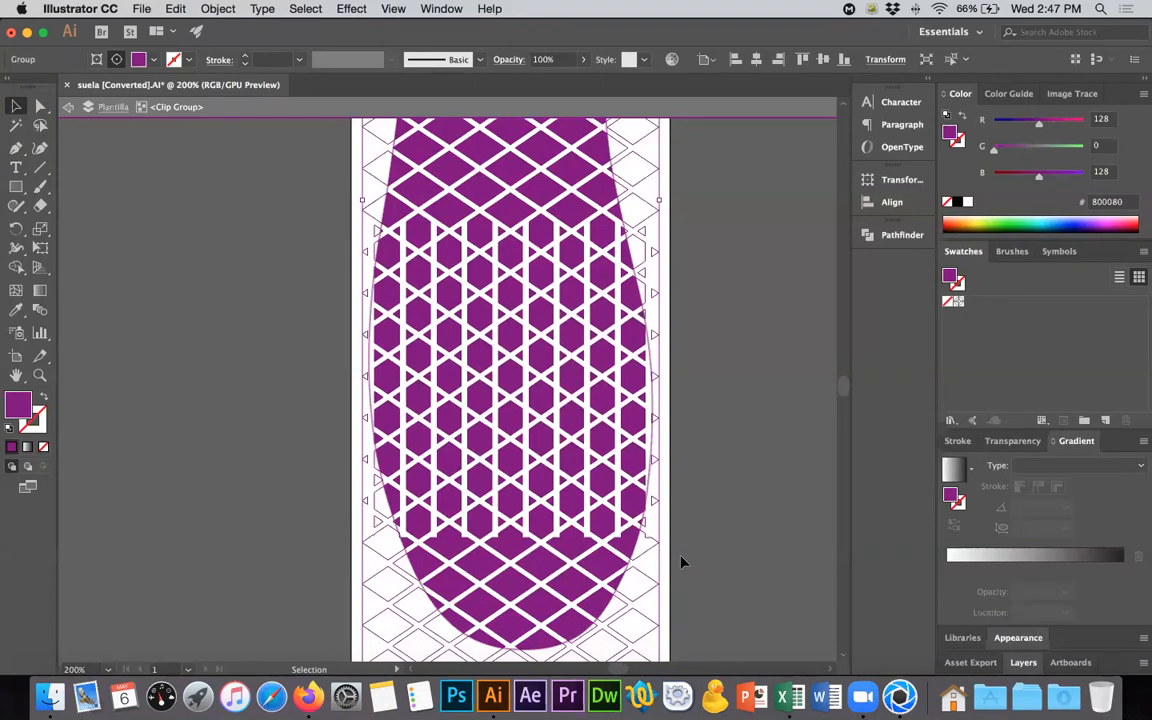
pyautogui.keyDown('alt'); pyautogui.scroll(7, 477, 540); pyautogui.keyUp('alt')
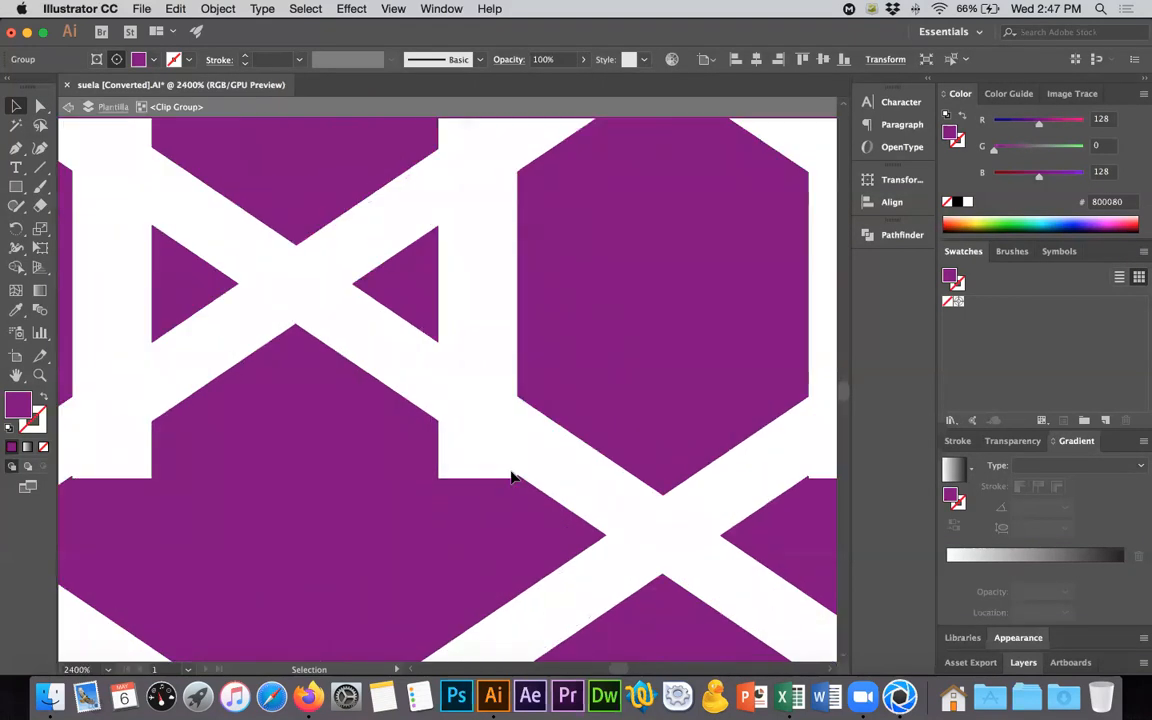
pyautogui.keyDown('alt'); pyautogui.scroll(-7, 500, 528); pyautogui.keyUp('alt')
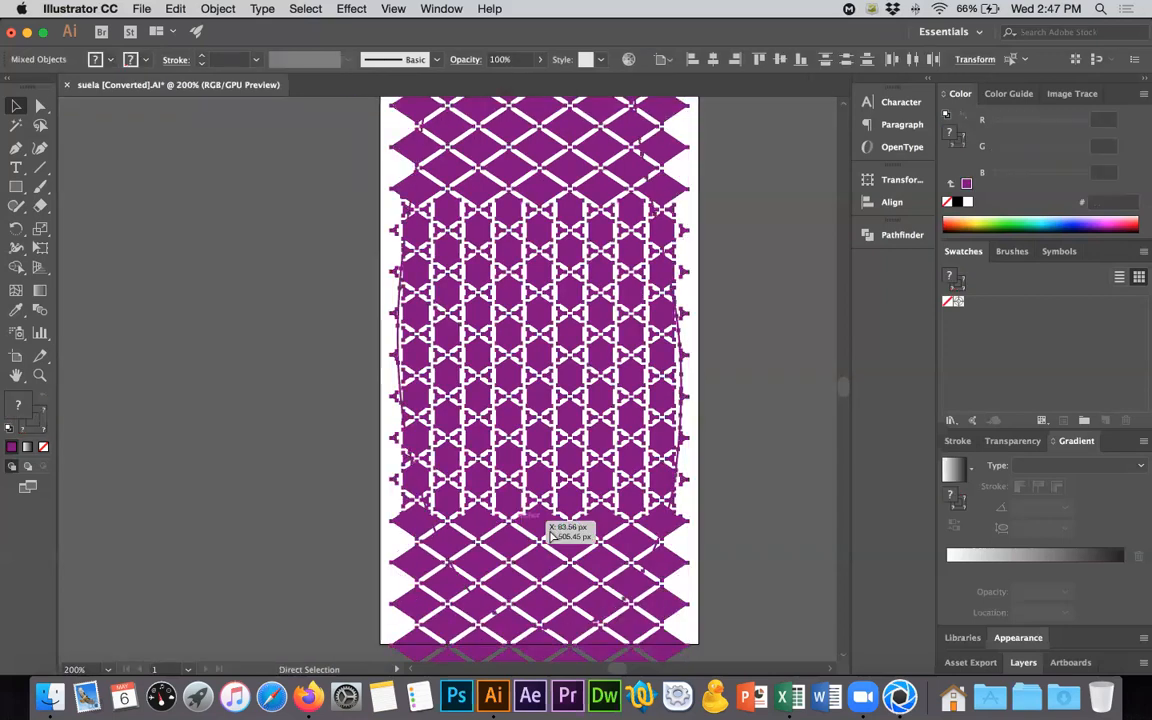
# - Undo the clipping, enlarging, centring and uniting of the lattice, back to before the guide rectangle was deleted
pyautogui.press('super+z')
pyautogui.press('super+z')
pyautogui.press('super+z')
pyautogui.press('super+z')
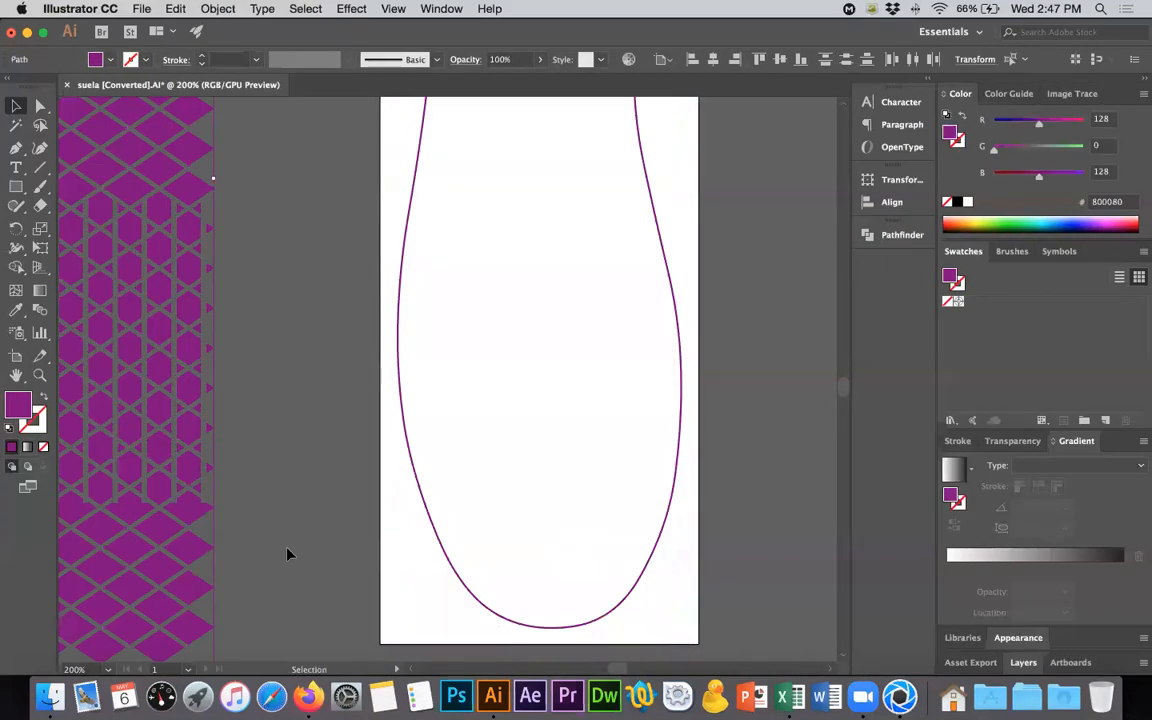
pyautogui.press('super+shift+z')
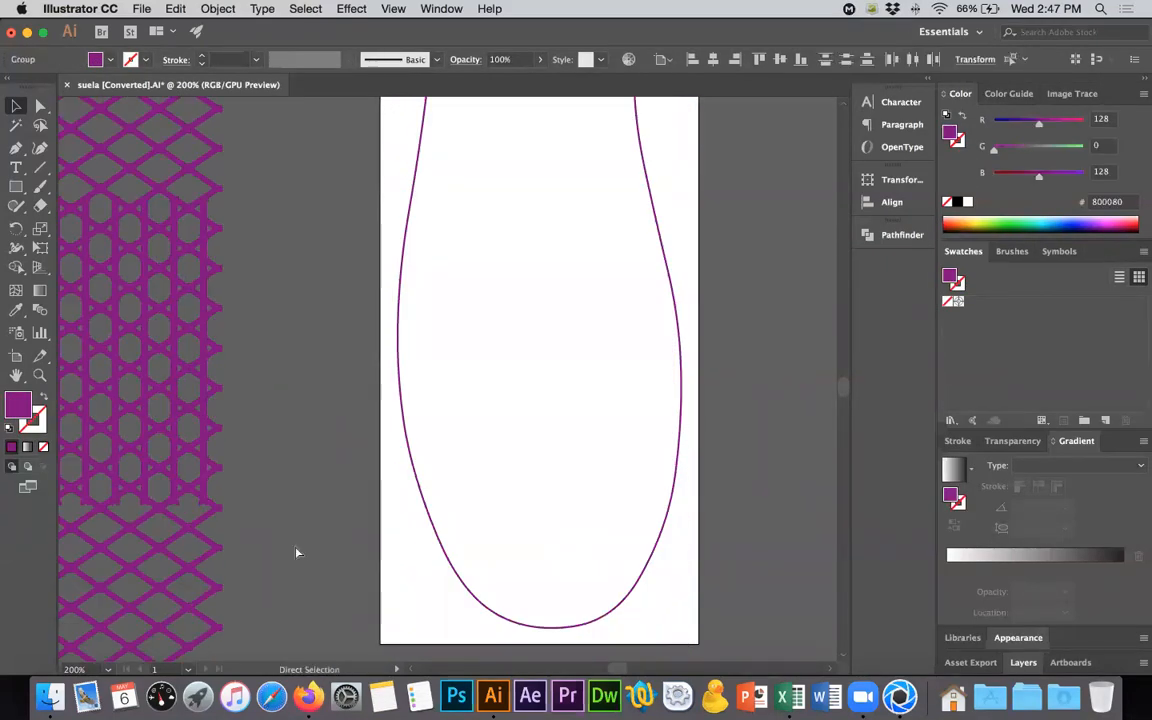
pyautogui.press('super+shift+z')
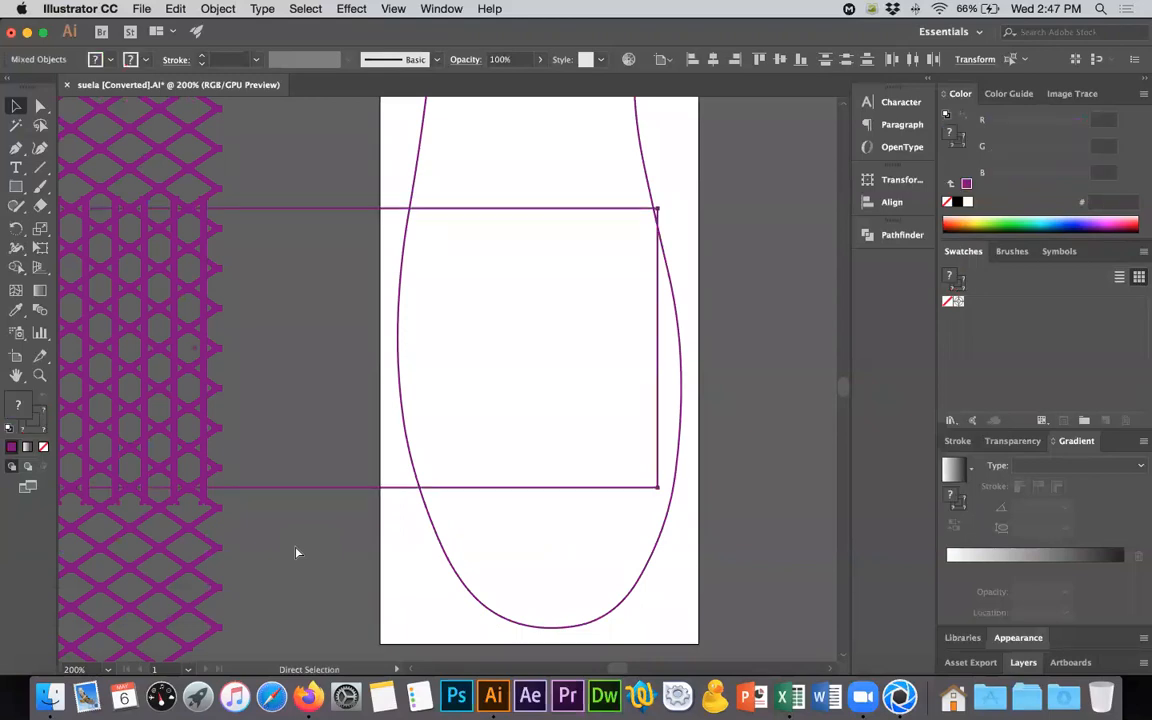
pyautogui.click(296, 553)
# - Select all the vertical bars and shorten their lower ends so they stop within the lattice's diagonal strips
pyautogui.hscroll(-5, 300, 545)
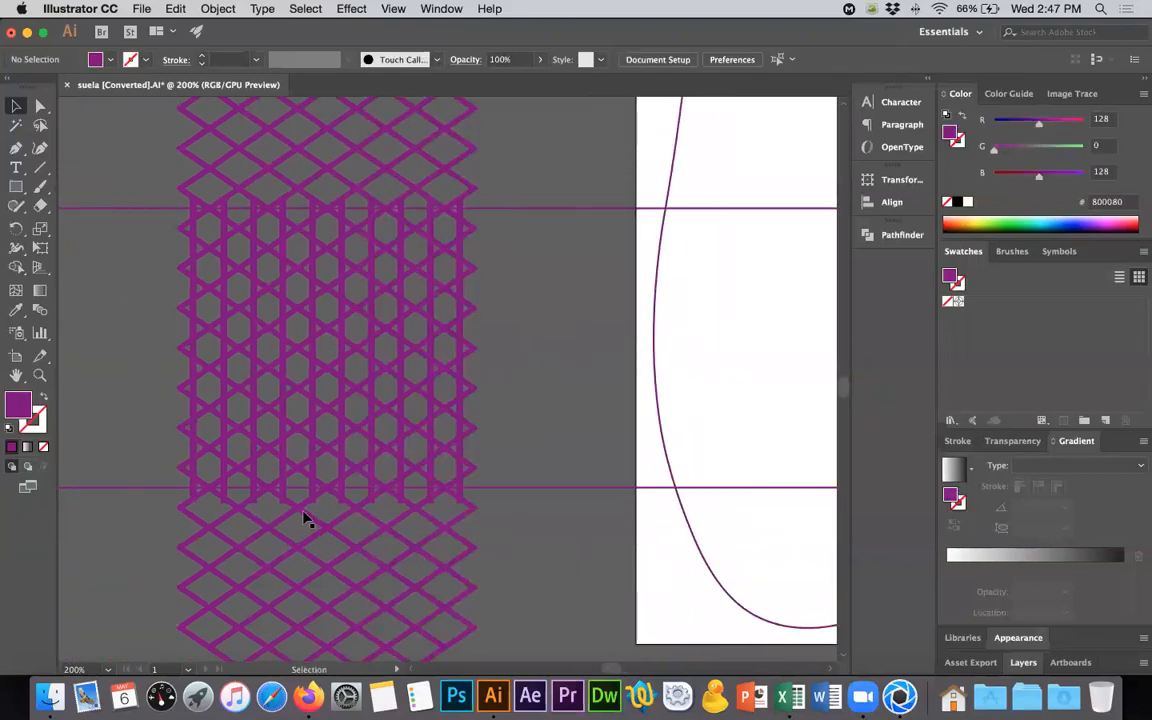
pyautogui.keyDown('alt'); pyautogui.scroll(5, 305, 518); pyautogui.keyUp('alt')
pyautogui.click(386, 398)
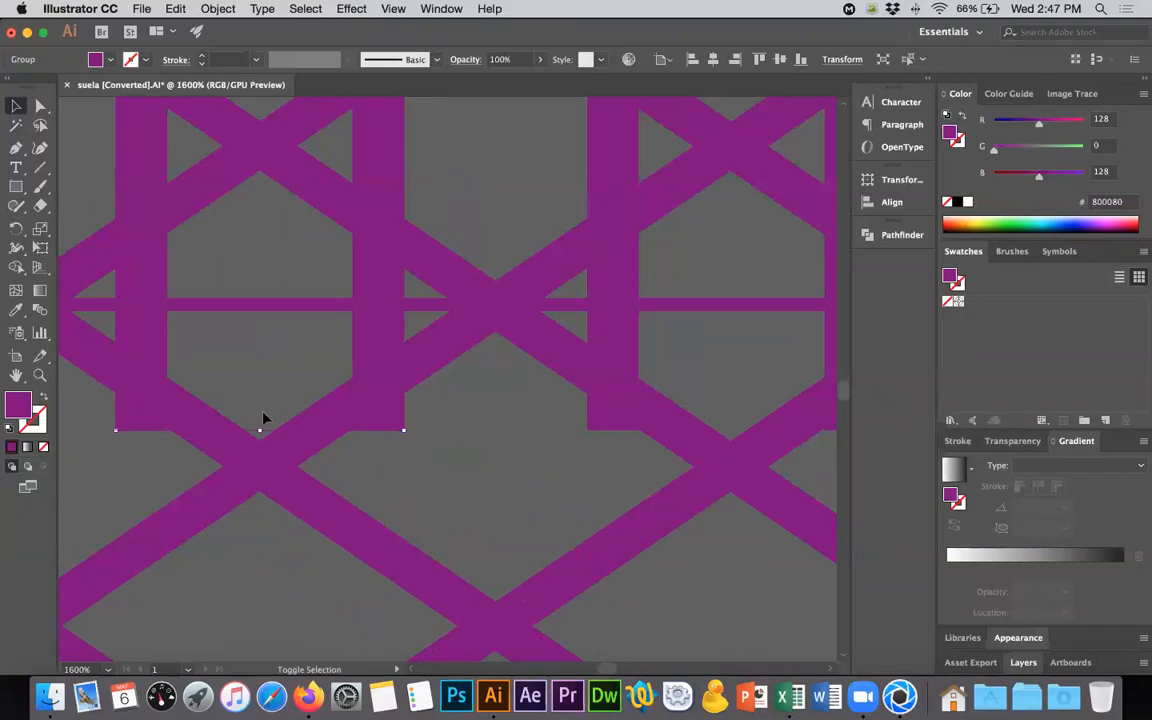
pyautogui.keyDown('shift'); pyautogui.click(612, 400); pyautogui.keyUp('shift')
pyautogui.keyDown('alt'); pyautogui.scroll(-5, 610, 405); pyautogui.keyUp('alt')
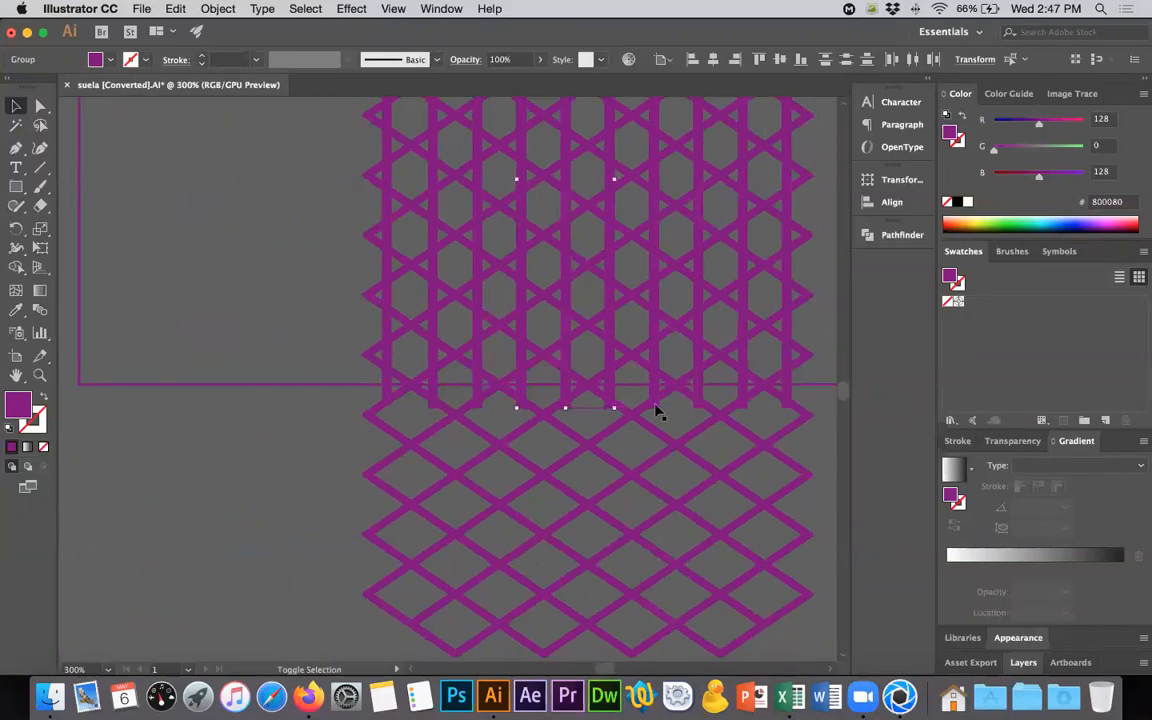
pyautogui.keyDown('shift'); pyautogui.click(692, 404); pyautogui.keyUp('shift')
pyautogui.keyDown('shift'); pyautogui.click(745, 410); pyautogui.keyUp('shift')
pyautogui.keyDown('shift'); pyautogui.click(784, 404); pyautogui.keyUp('shift')
pyautogui.keyDown('shift'); pyautogui.click(430, 405); pyautogui.keyUp('shift')
pyautogui.keyDown('alt'); pyautogui.scroll(4, 419, 405); pyautogui.keyUp('alt')
pyautogui.keyDown('alt'); pyautogui.scroll(-2, 545, 422); pyautogui.keyUp('alt')
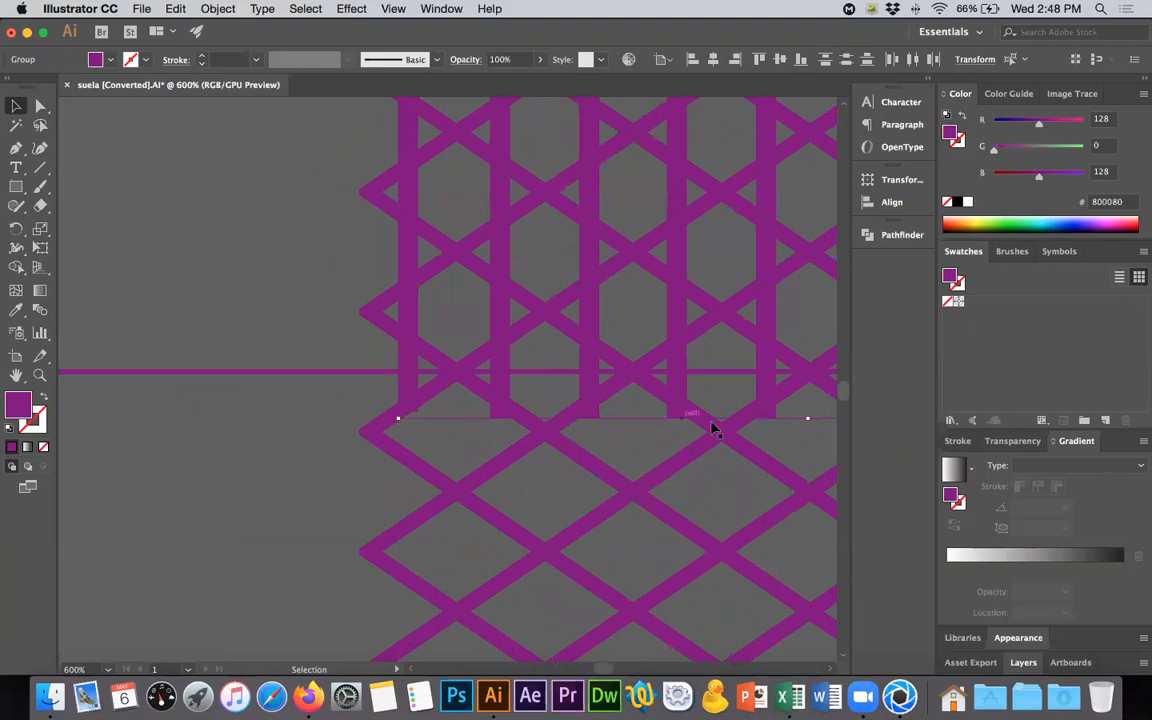
pyautogui.moveTo(807, 417); pyautogui.dragTo(807, 405)
pyautogui.press('super+z')
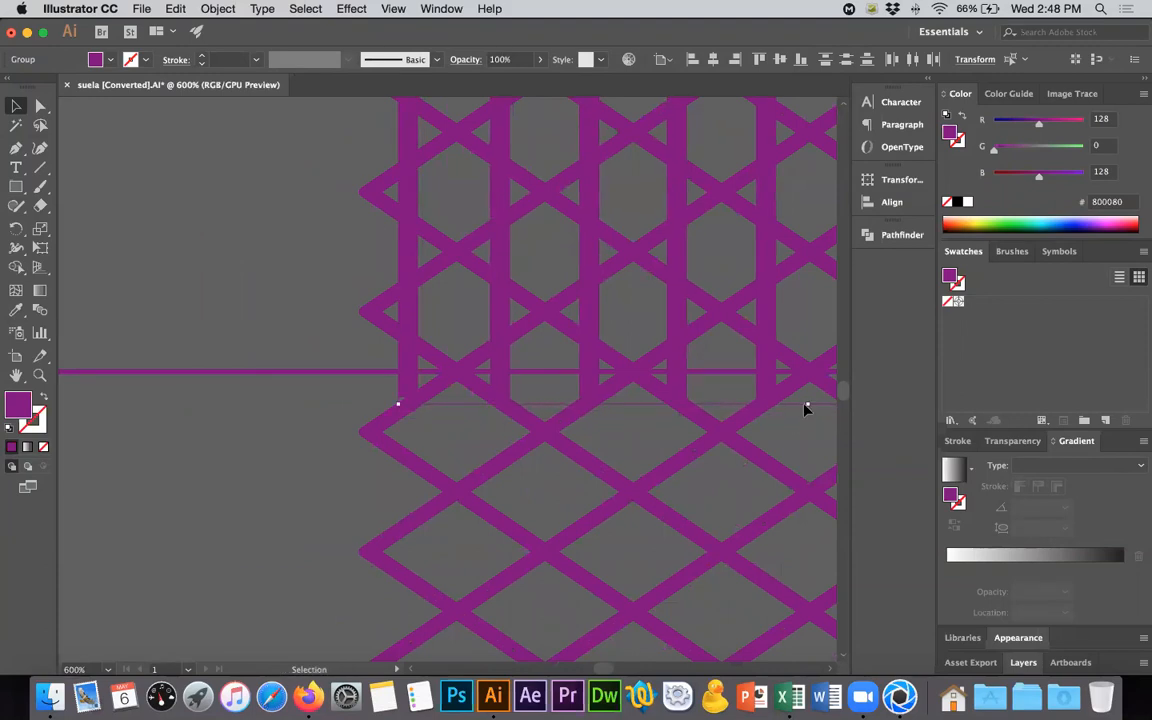
# - Extend the leftmost vertical bar's lower outer corner down onto the diagonal strip using Direct Selection
pyautogui.hscroll(5, 718, 469)
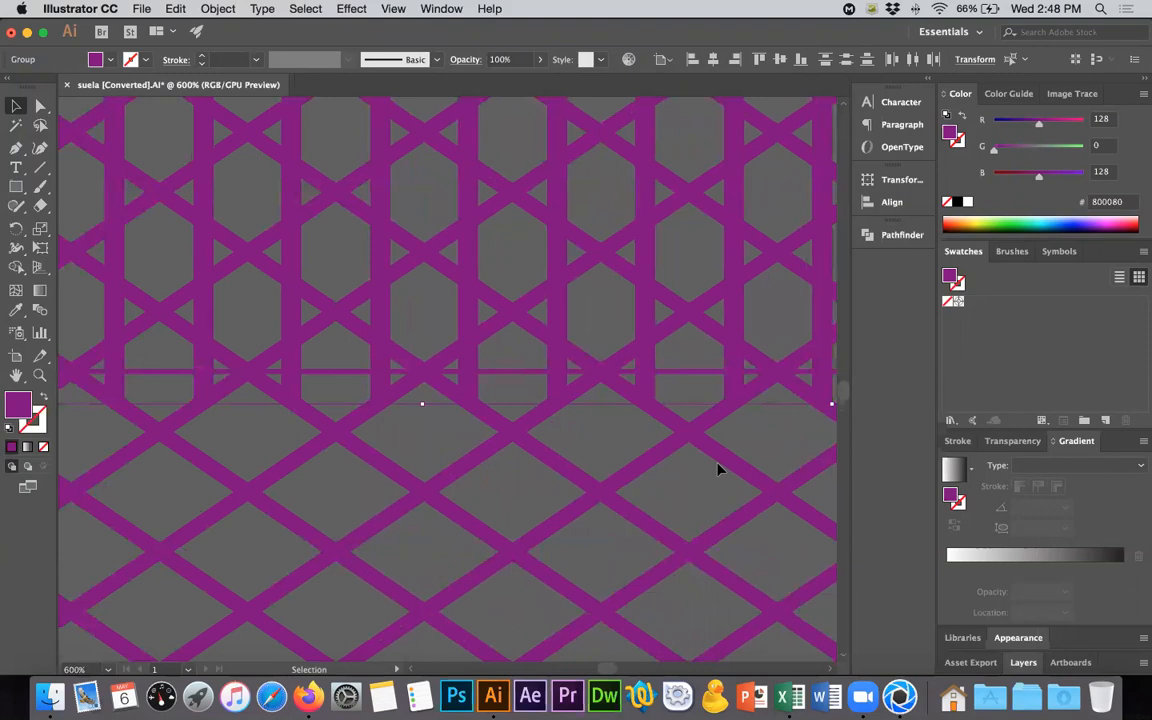
pyautogui.hscroll(-10, 752, 447)
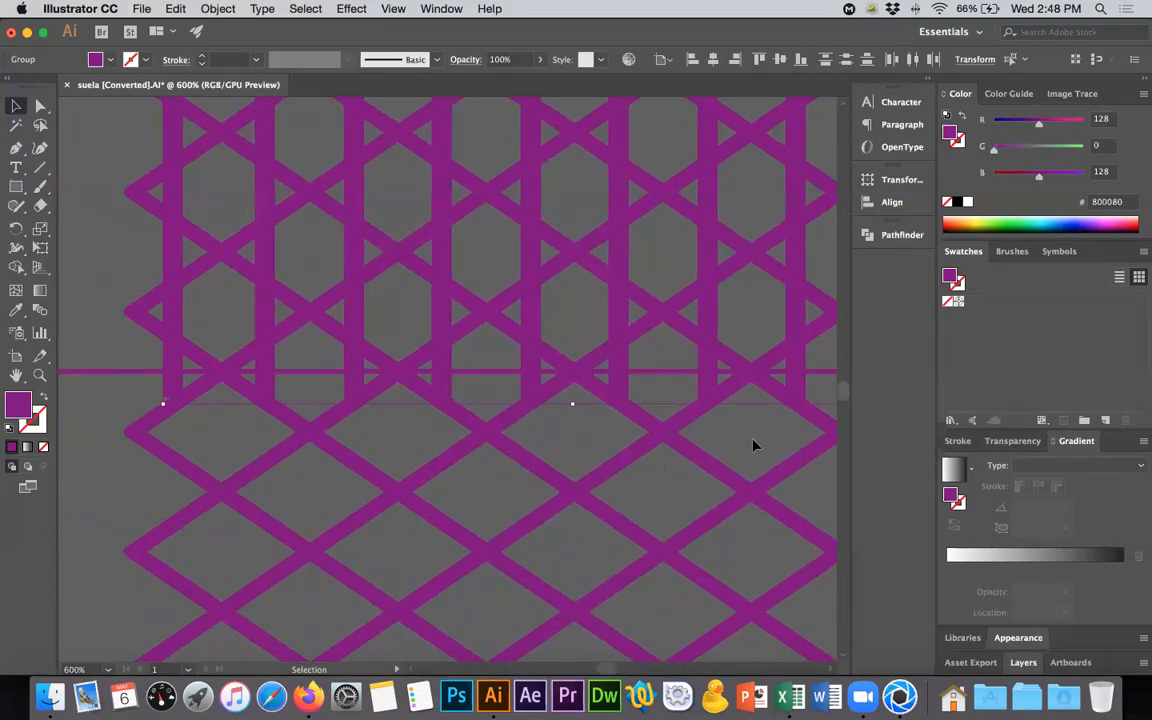
pyautogui.click(162, 389)
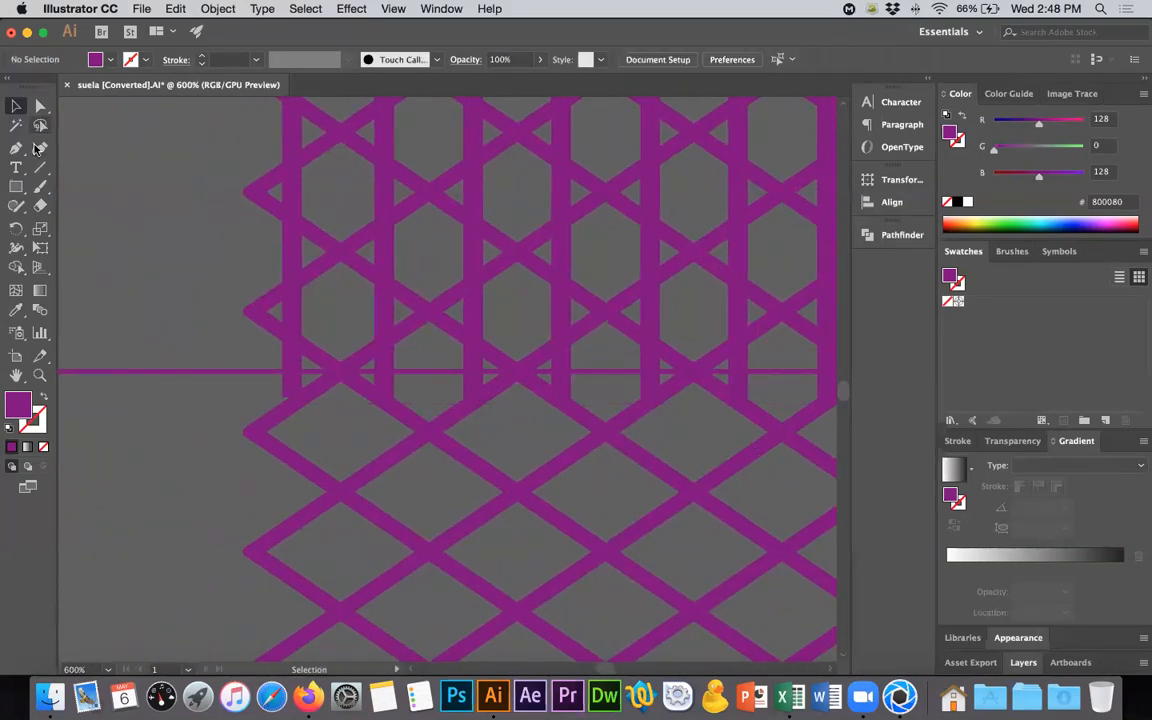
pyautogui.click(40, 105)
pyautogui.keyDown('alt'); pyautogui.scroll(4, 273, 394); pyautogui.keyUp('alt')
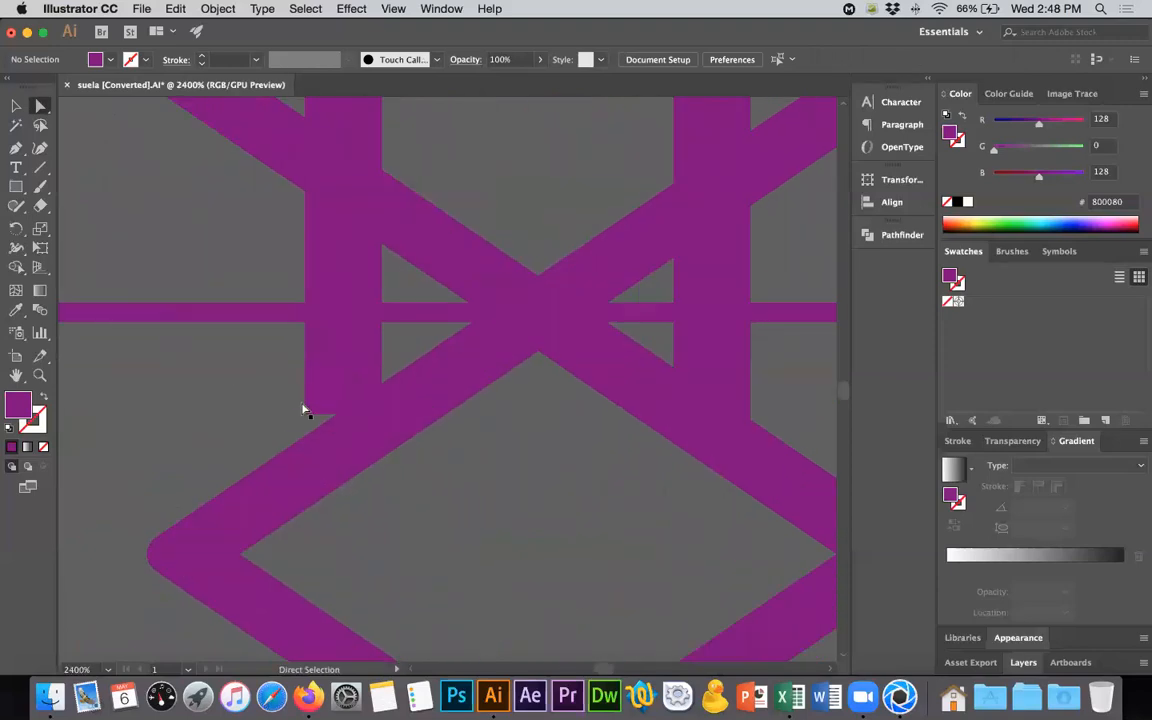
pyautogui.moveTo(305, 414); pyautogui.dragTo(305, 463)
pyautogui.click(199, 408)
pyautogui.keyDown('alt'); pyautogui.scroll(-5, 199, 408); pyautogui.keyUp('alt')
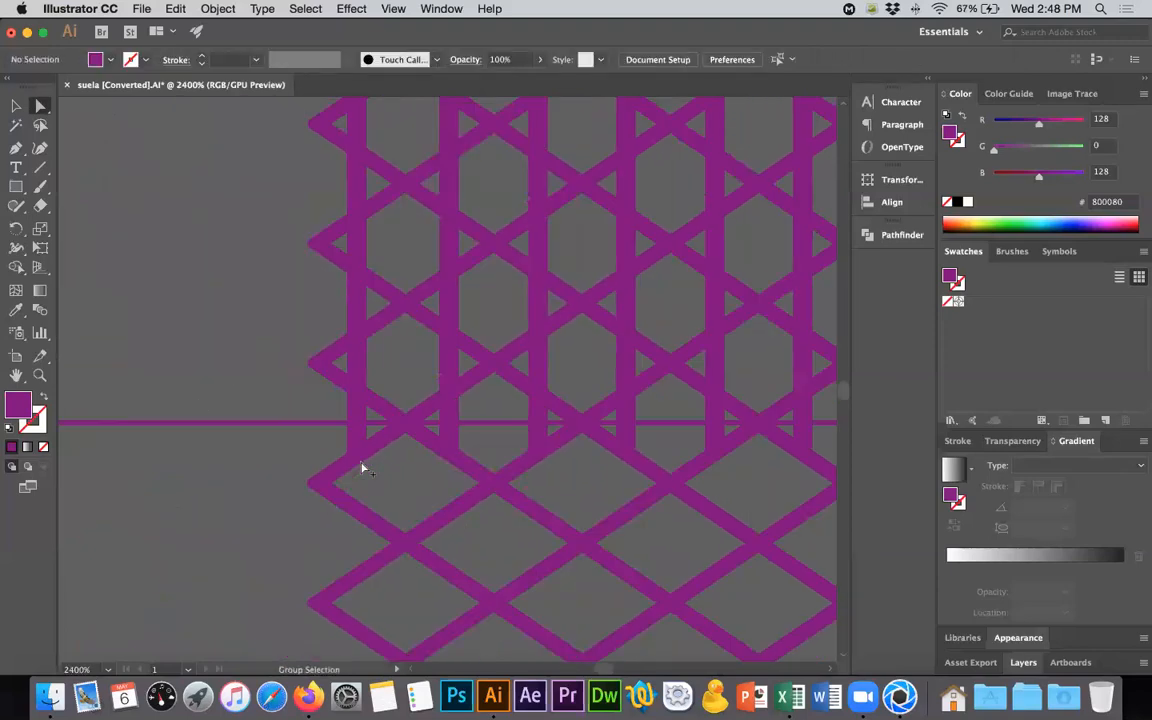
# - Move the leftmost vertical bar's upper inner corner down so it stays within the diagonal strip
pyautogui.keyDown('alt'); pyautogui.scroll(4, 373, 399); pyautogui.keyUp('alt')
pyautogui.keyDown('alt'); pyautogui.scroll(2, 324, 298); pyautogui.keyUp('alt')
pyautogui.moveTo(291, 286); pyautogui.dragTo(291, 310)
pyautogui.keyDown('alt'); pyautogui.scroll(-4, 340, 330); pyautogui.keyUp('alt')
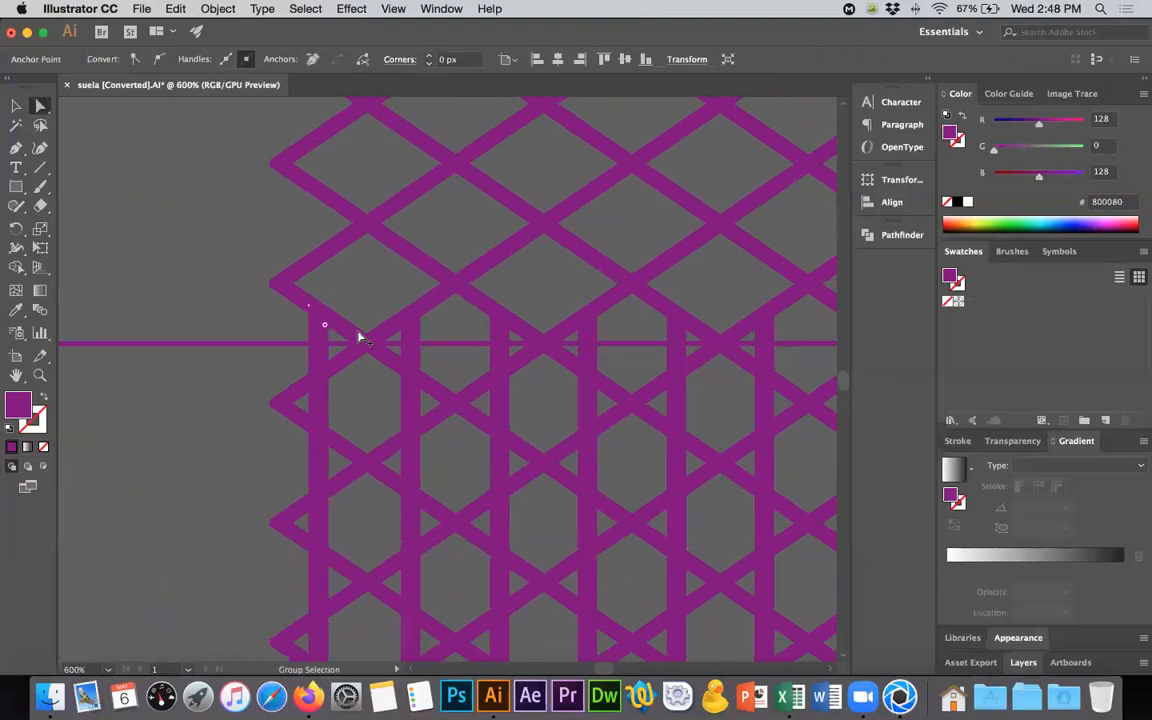
# - Delete the guide rectangle that crosses the lattice and the sole
pyautogui.click(147, 472)
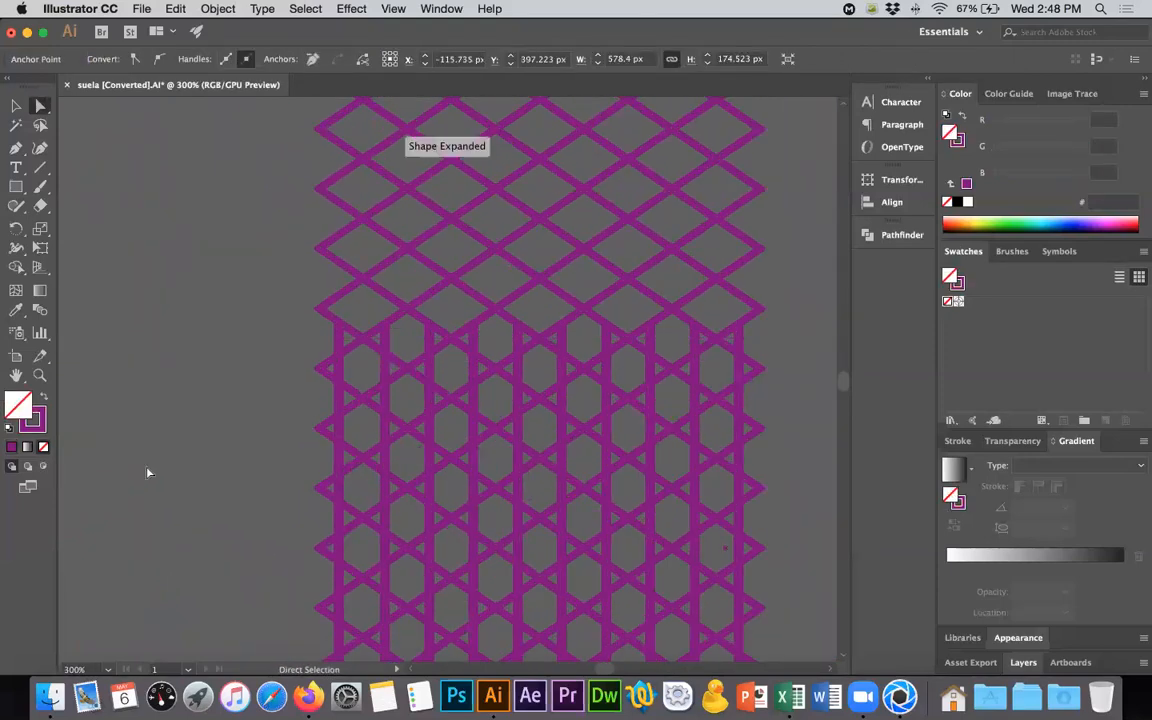
pyautogui.keyDown('alt'); pyautogui.scroll(-4, 147, 472); pyautogui.keyUp('alt')
pyautogui.scroll(-2, 211, 399)
pyautogui.hscroll(-2, 211, 399)
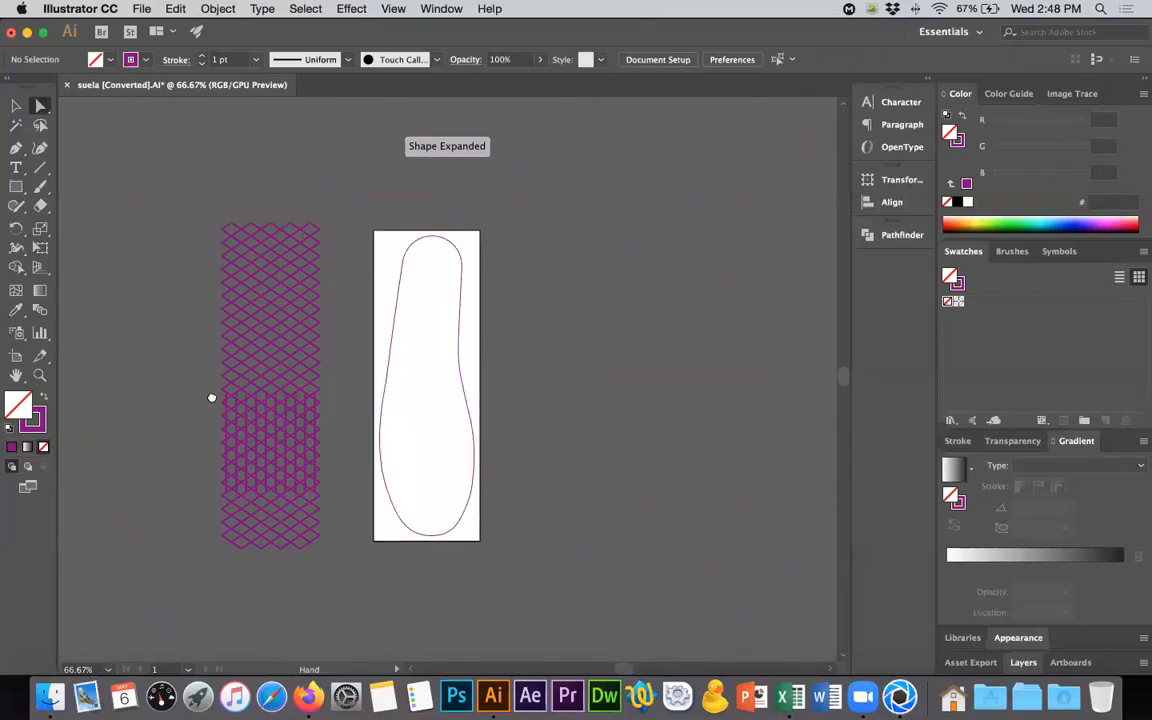
# - Merge the lattice group's overlapping strips and bars into one compound shape with Pathfinder Unite
pyautogui.keyDown('alt'); pyautogui.scroll(4, 216, 399); pyautogui.keyUp('alt')
pyautogui.keyDown('alt'); pyautogui.scroll(-3, 214, 399); pyautogui.keyUp('alt')
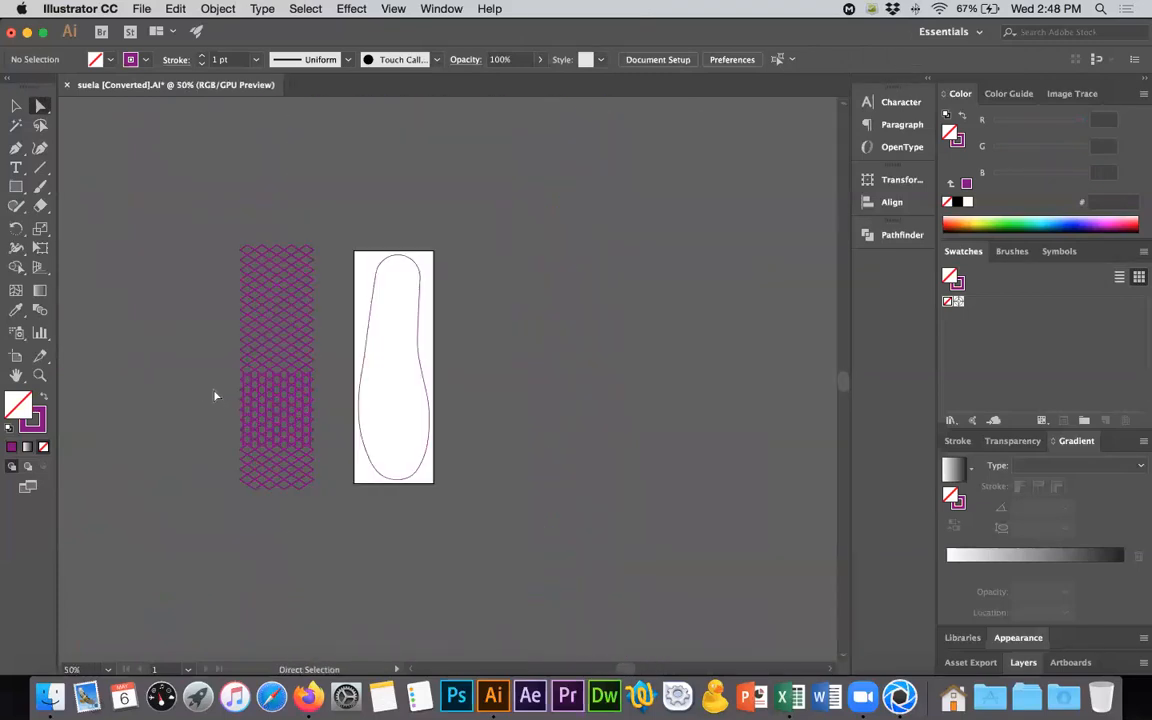
pyautogui.click(16, 105)
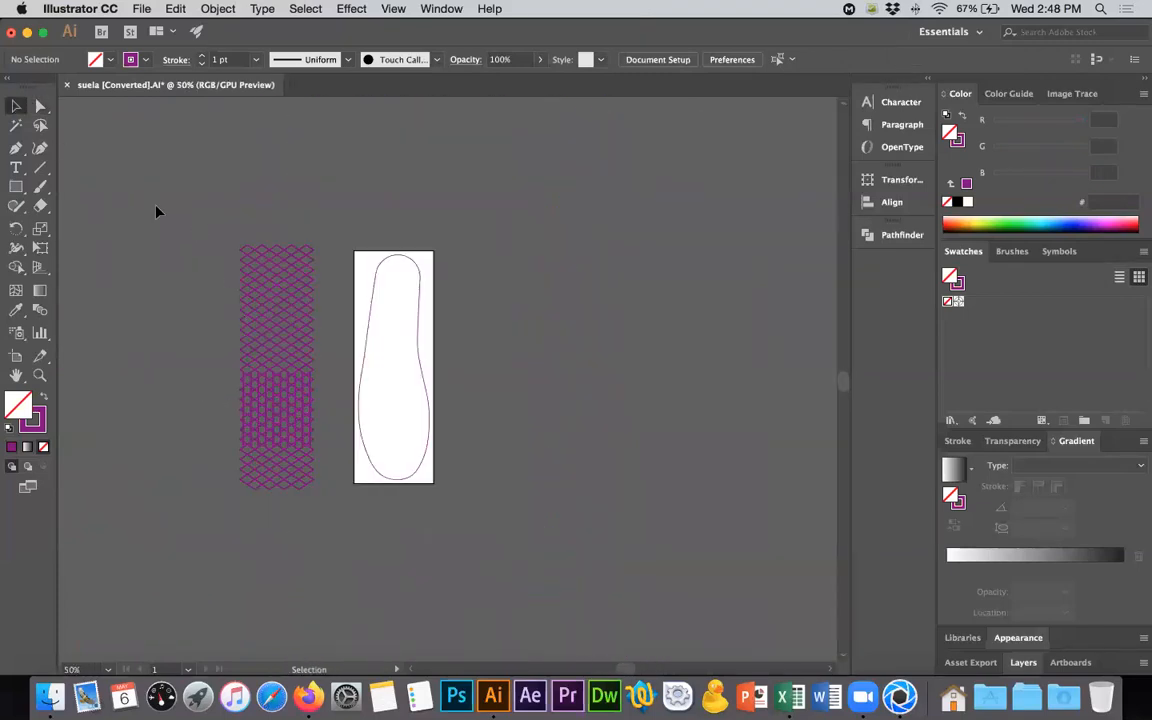
pyautogui.click(284, 485)
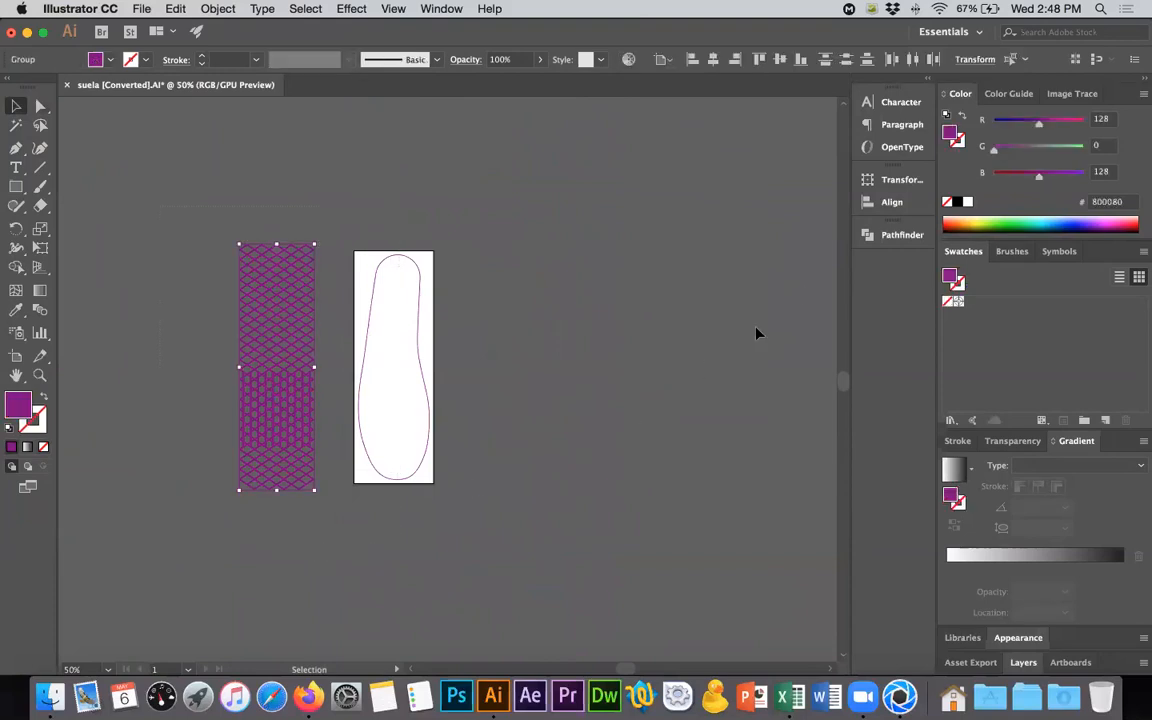
pyautogui.click(902, 234)
pyautogui.click(672, 270)
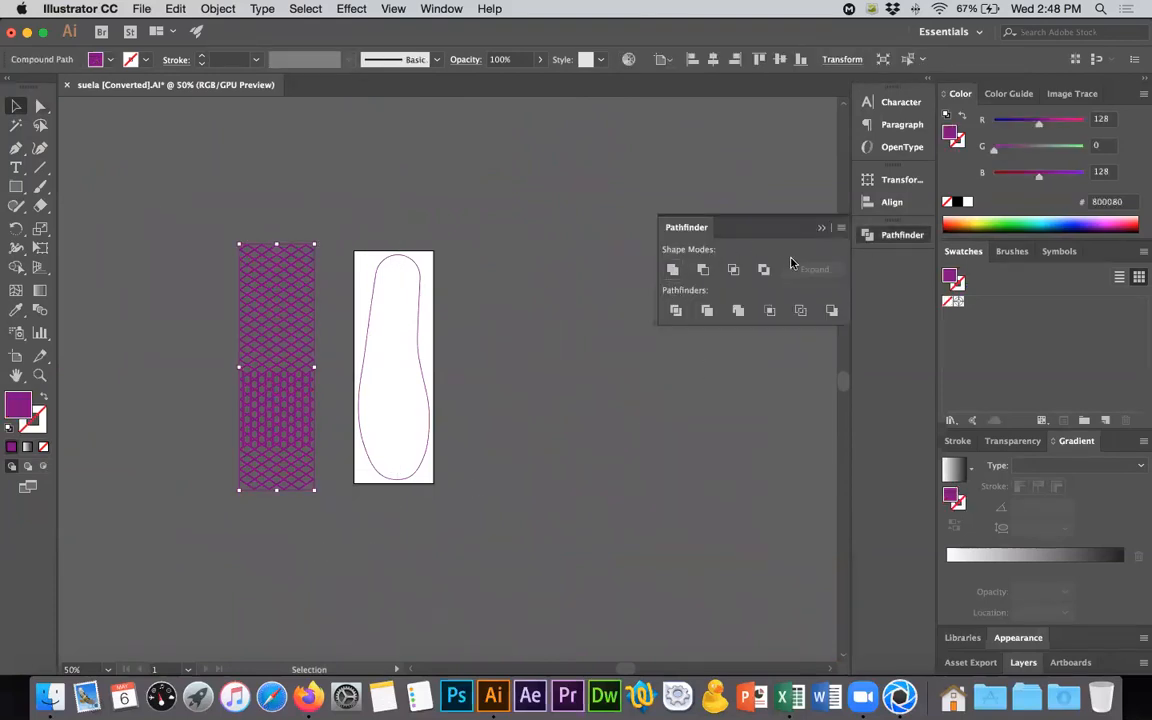
# - Release the lattice's compound path and delete its solid outer shape, keeping only the separate cells
pyautogui.rightClick(275, 326)
pyautogui.click(360, 441)
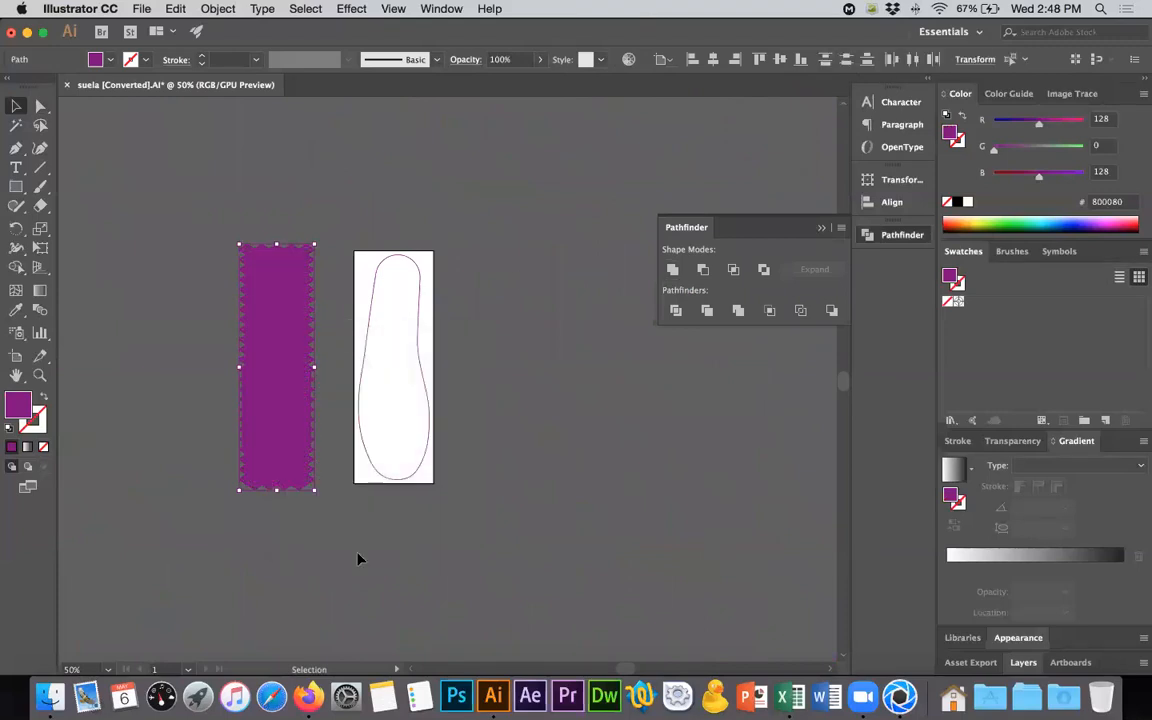
pyautogui.click(311, 536)
pyautogui.keyDown('super'); pyautogui.hscroll(1, 315, 509); pyautogui.keyUp('super')
pyautogui.keyDown('alt'); pyautogui.scroll(6, 245, 489); pyautogui.keyUp('alt')
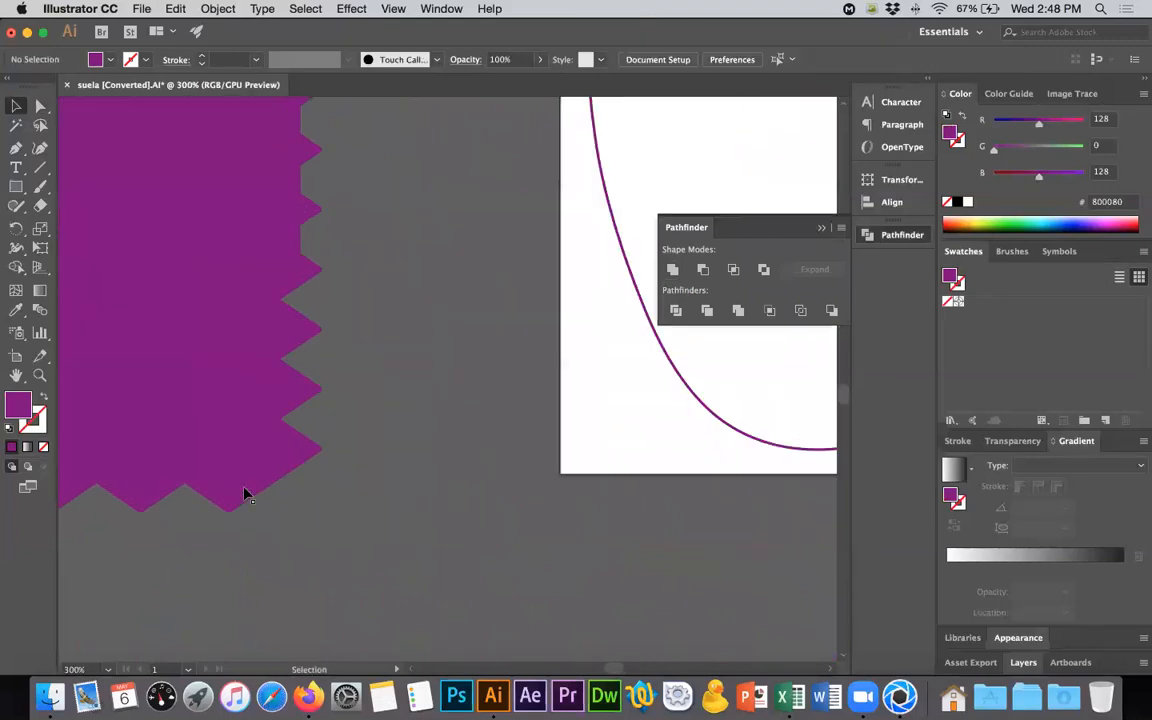
pyautogui.keyDown('alt'); pyautogui.scroll(-5, 257, 505); pyautogui.keyUp('alt')
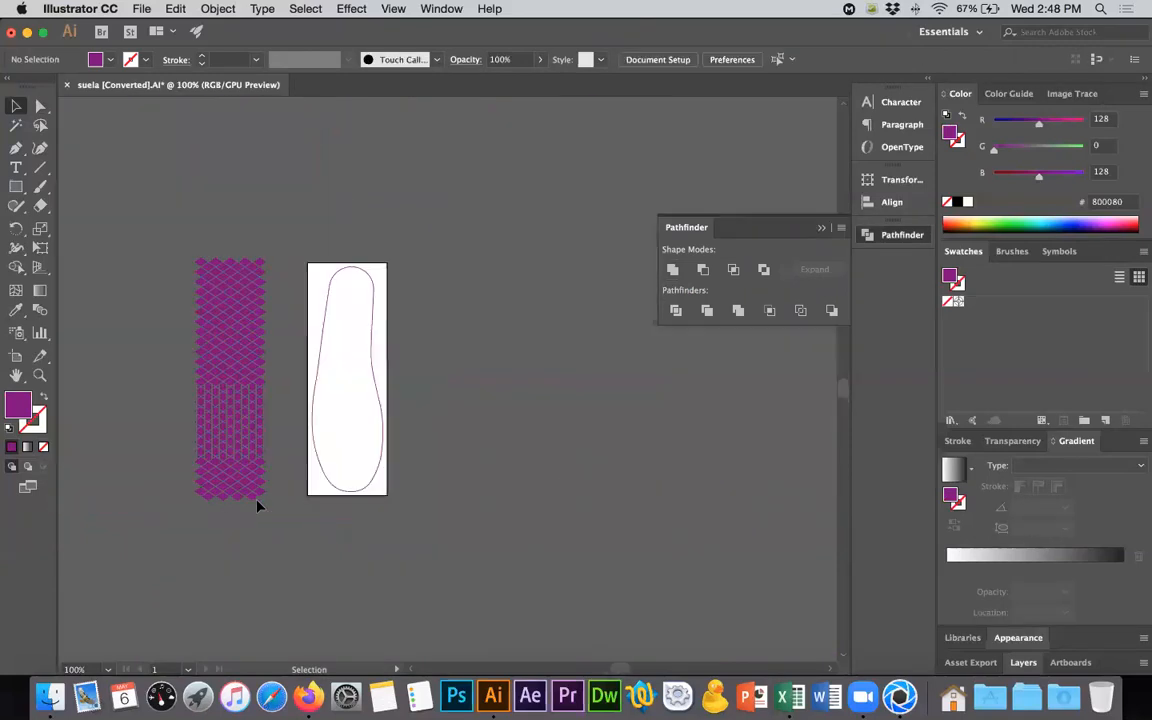
# - Group all the lattice cells and centre them horizontally with the sole outline
pyautogui.hscroll(-3, 298, 326)
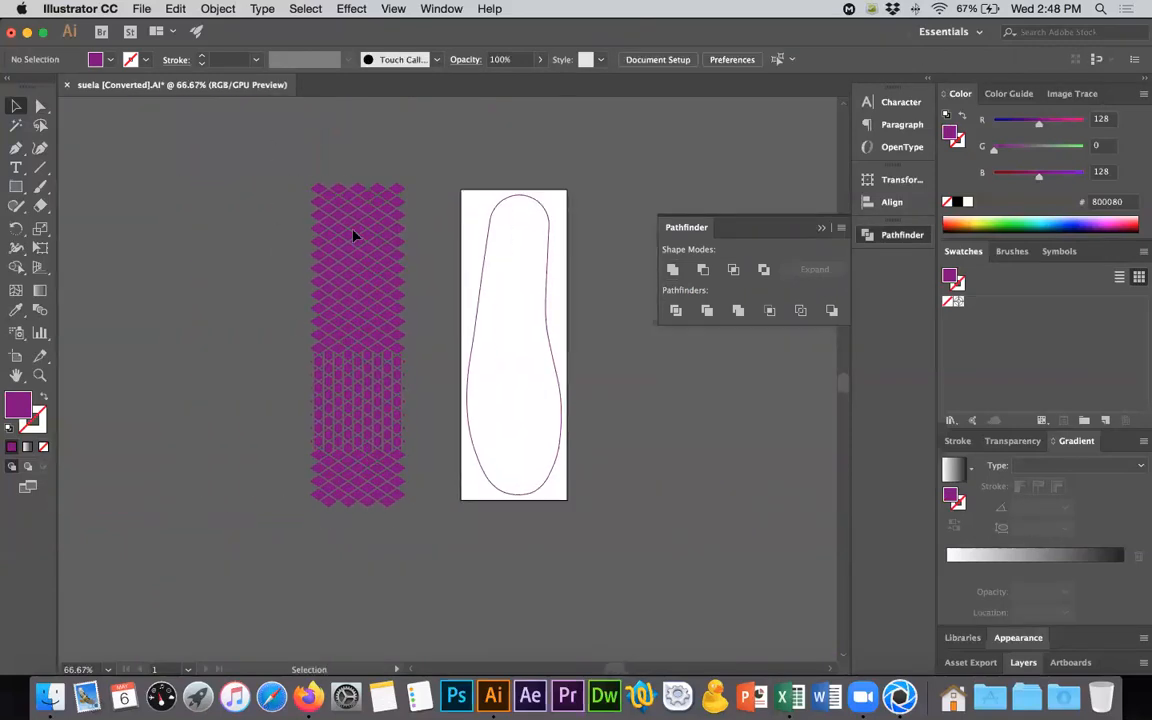
pyautogui.moveTo(270, 143); pyautogui.dragTo(431, 556)
pyautogui.press('super+g')
pyautogui.keyDown('shift'); pyautogui.click(474, 341); pyautogui.keyUp('shift')
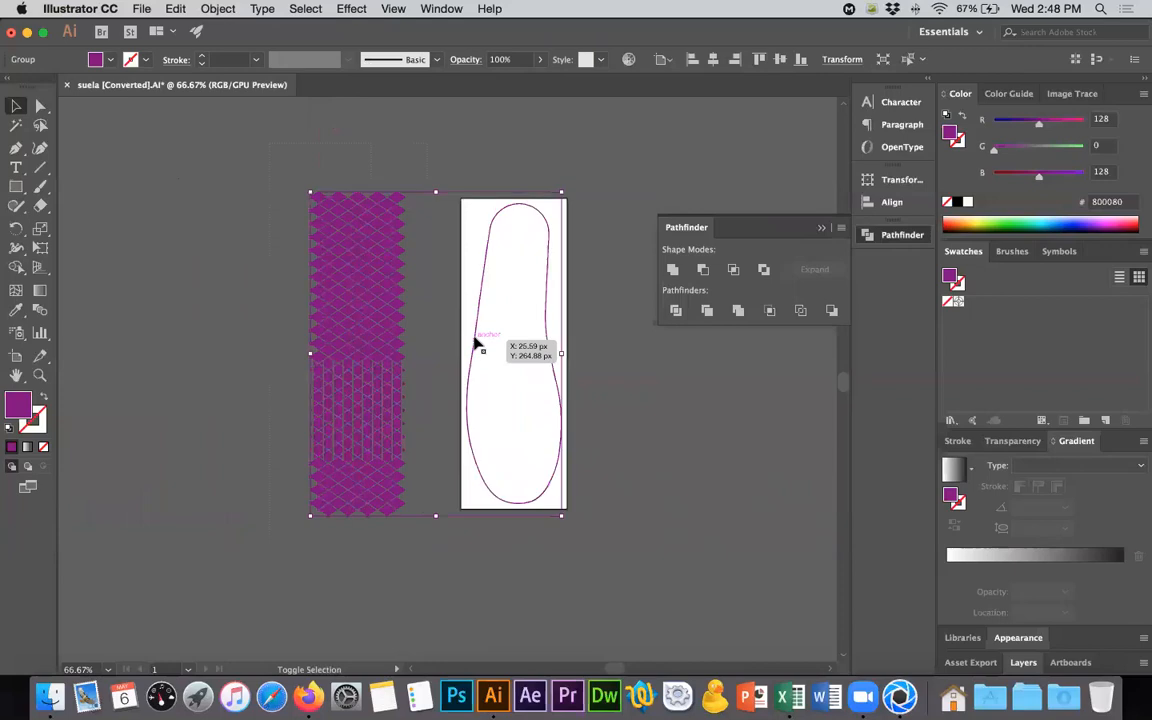
pyautogui.hotkey('shift', 'F7')
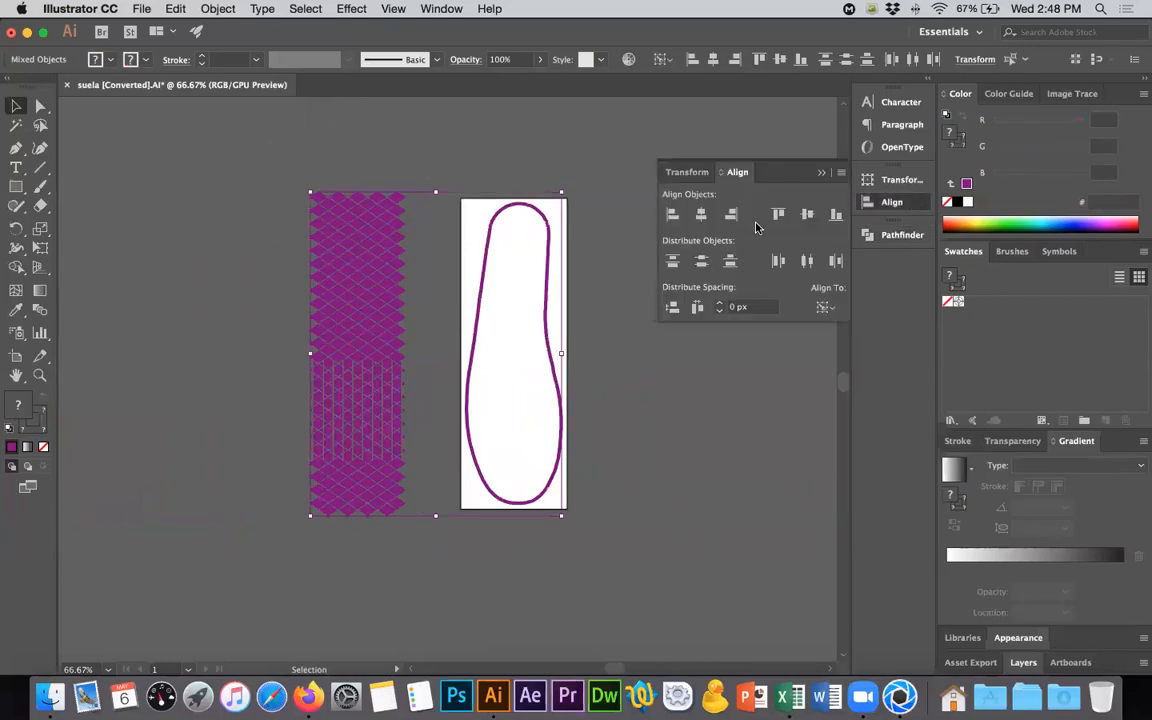
pyautogui.click(697, 217)
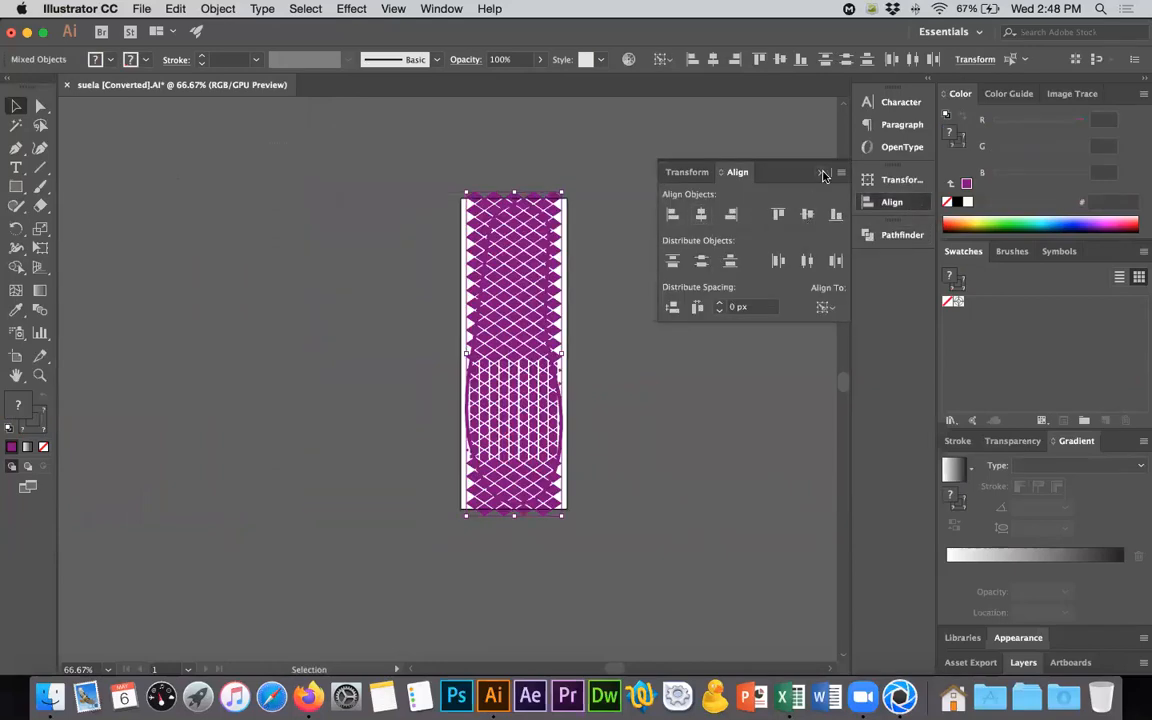
pyautogui.click(822, 173)
# - Scale the lattice group up slightly so it extends past both sides and the lower end of the sole outline
pyautogui.click(577, 541)
pyautogui.keyDown('alt'); pyautogui.scroll(4, 566, 500); pyautogui.keyUp('alt')
pyautogui.keyDown('alt'); pyautogui.scroll(1, 566, 506); pyautogui.keyUp('alt')
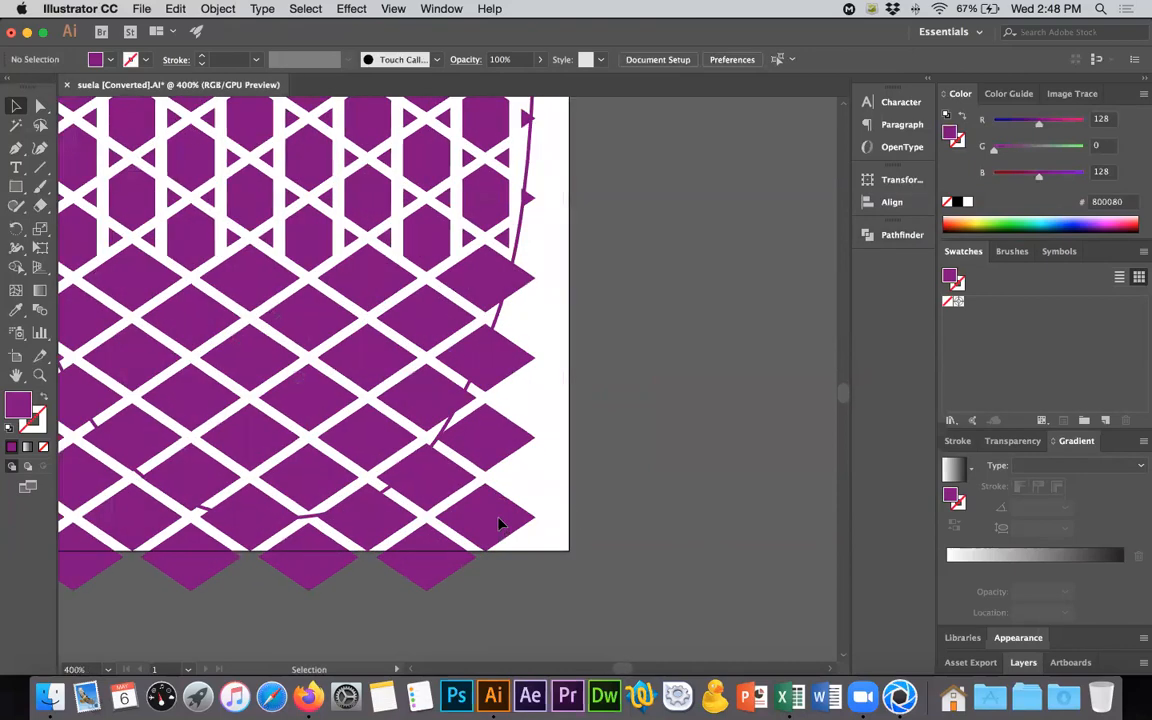
pyautogui.click(500, 520)
pyautogui.keyDown('alt'); pyautogui.scroll(-2, 532, 586); pyautogui.keyUp('alt')
pyautogui.moveTo(533, 588); pyautogui.dragTo(557, 620)
pyautogui.click(620, 540)
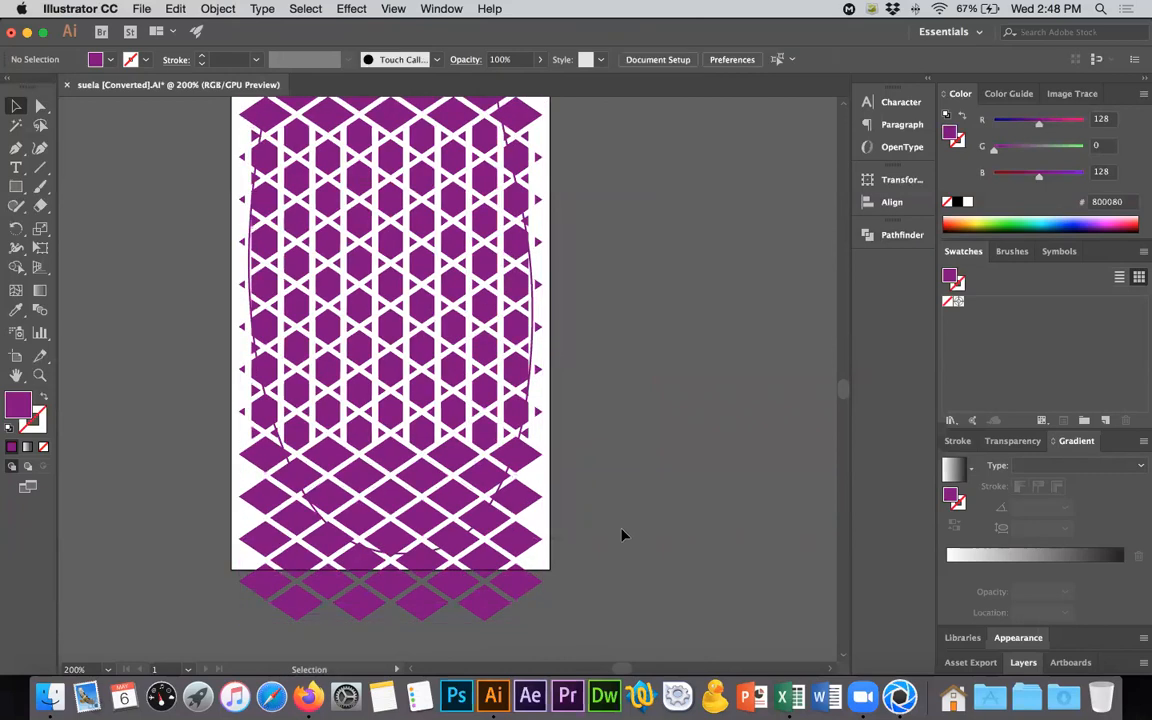
pyautogui.keyDown('alt'); pyautogui.scroll(-1, 620, 532); pyautogui.keyUp('alt')
pyautogui.click(557, 366)
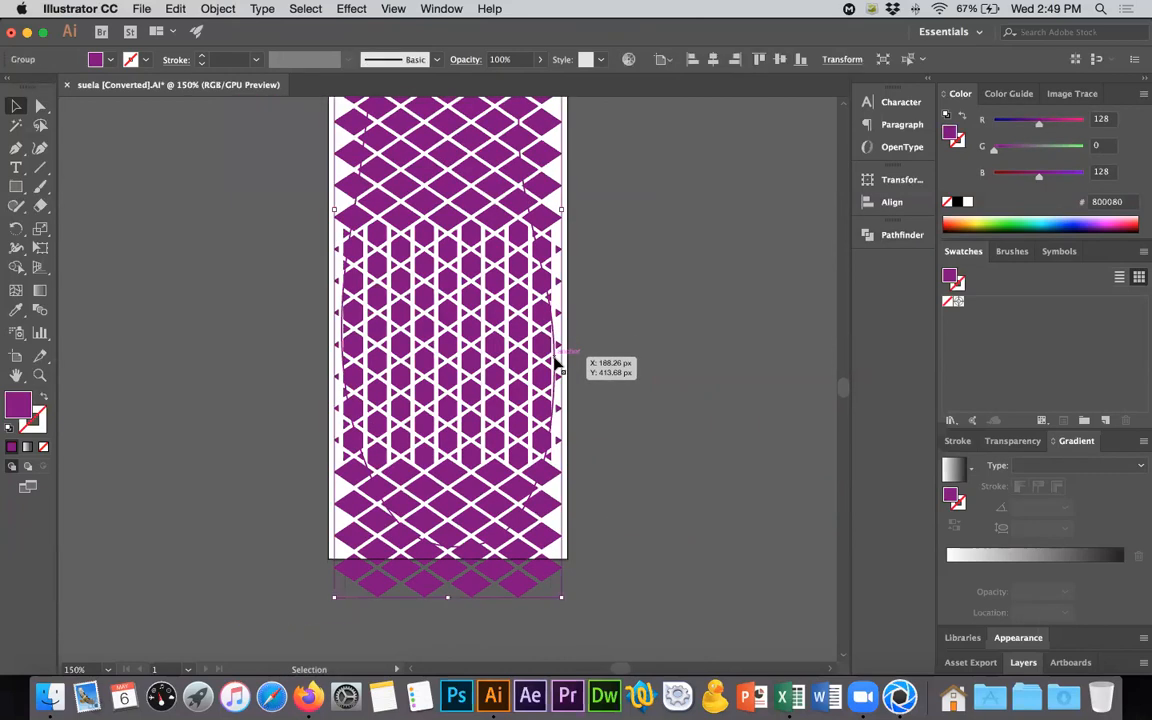
pyautogui.click(545, 186)
pyautogui.press('a')
pyautogui.press('v')
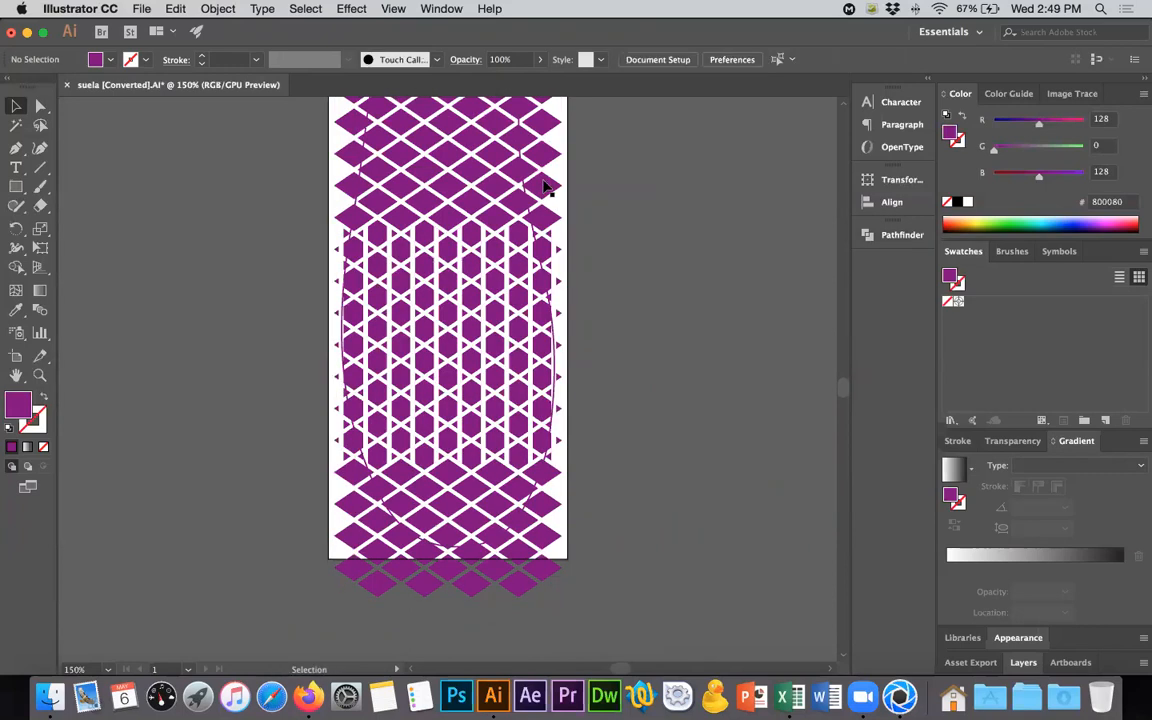
pyautogui.press('super+a')
pyautogui.press('super+7')
pyautogui.press('Return')
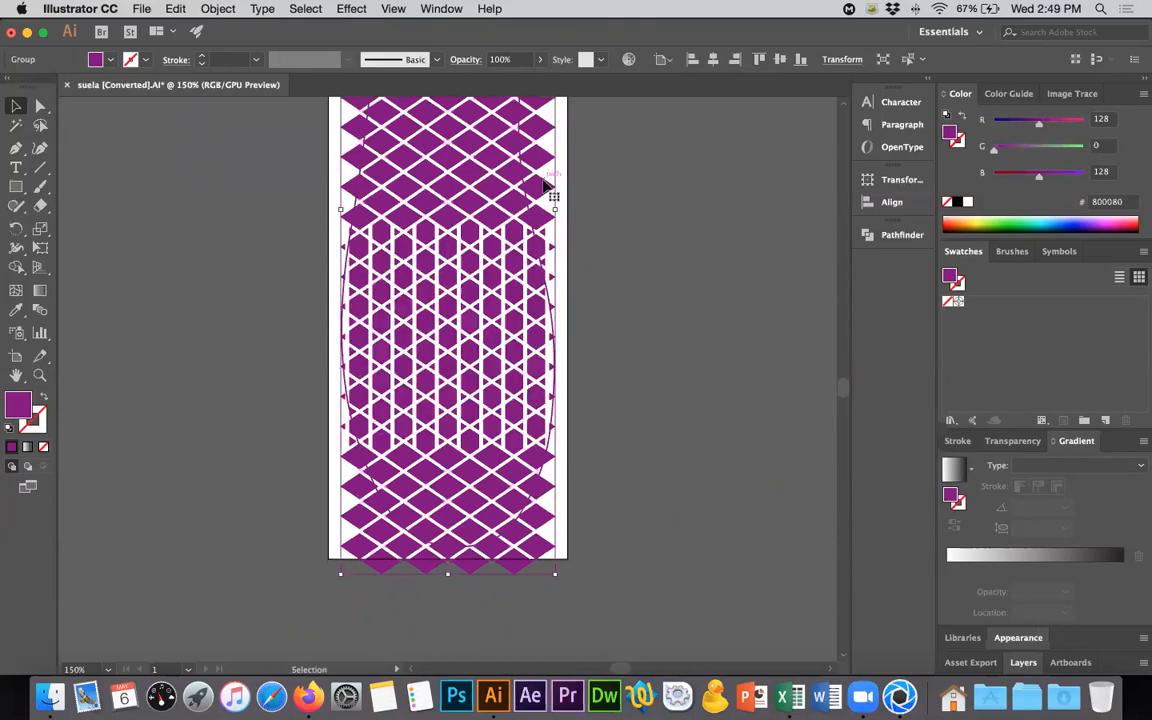
pyautogui.hscroll(1, 545, 187)
pyautogui.click(650, 283)
pyautogui.click(547, 326)
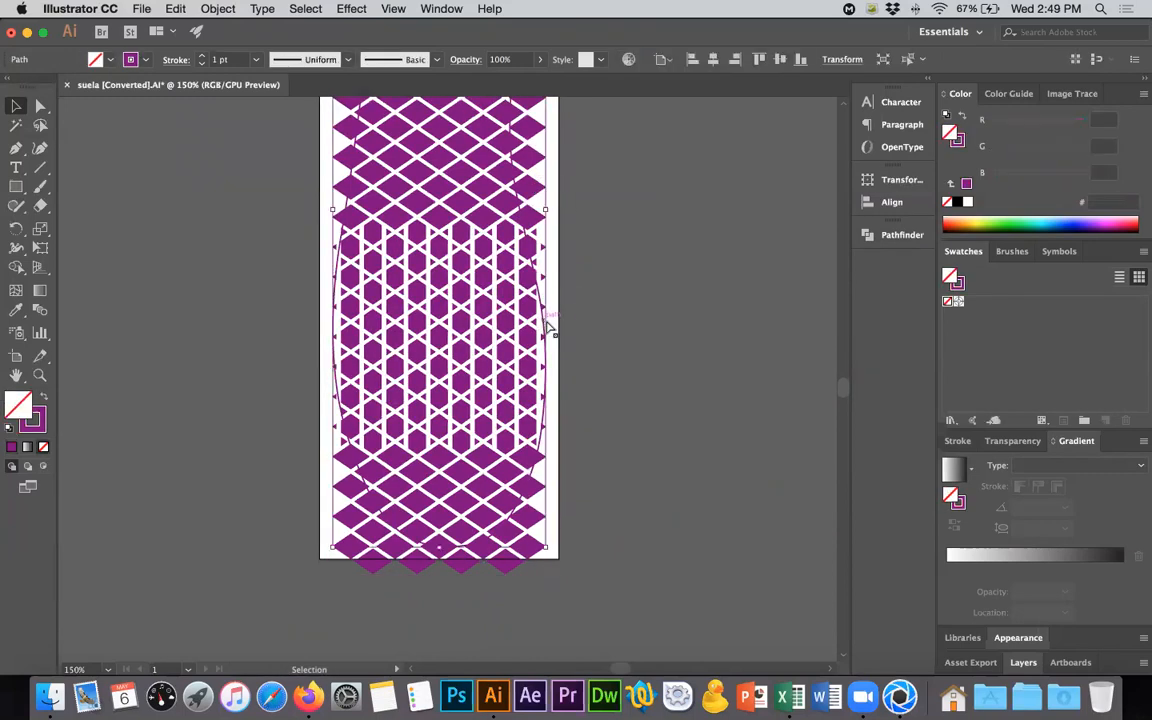
pyautogui.press('super+z')
pyautogui.click(590, 328)
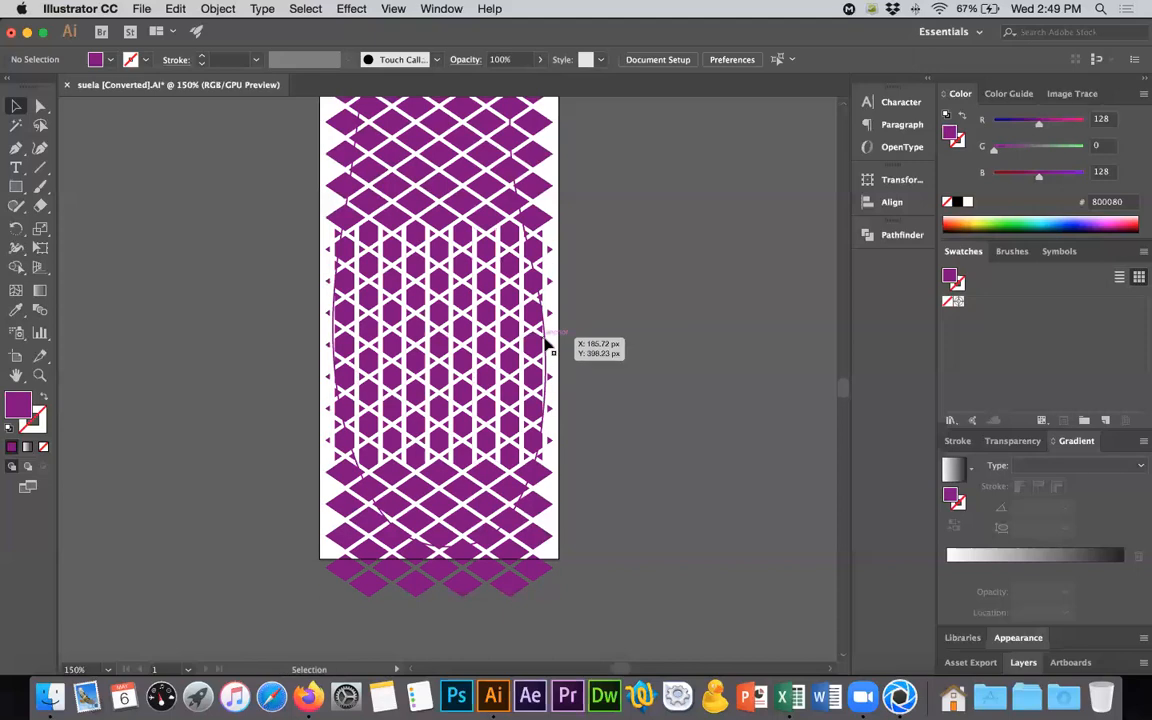
# - Bring the sole outline to the front and clip the lattice with it using a clipping mask
pyautogui.keyDown('alt'); pyautogui.scroll(2, 535, 258); pyautogui.keyUp('alt')
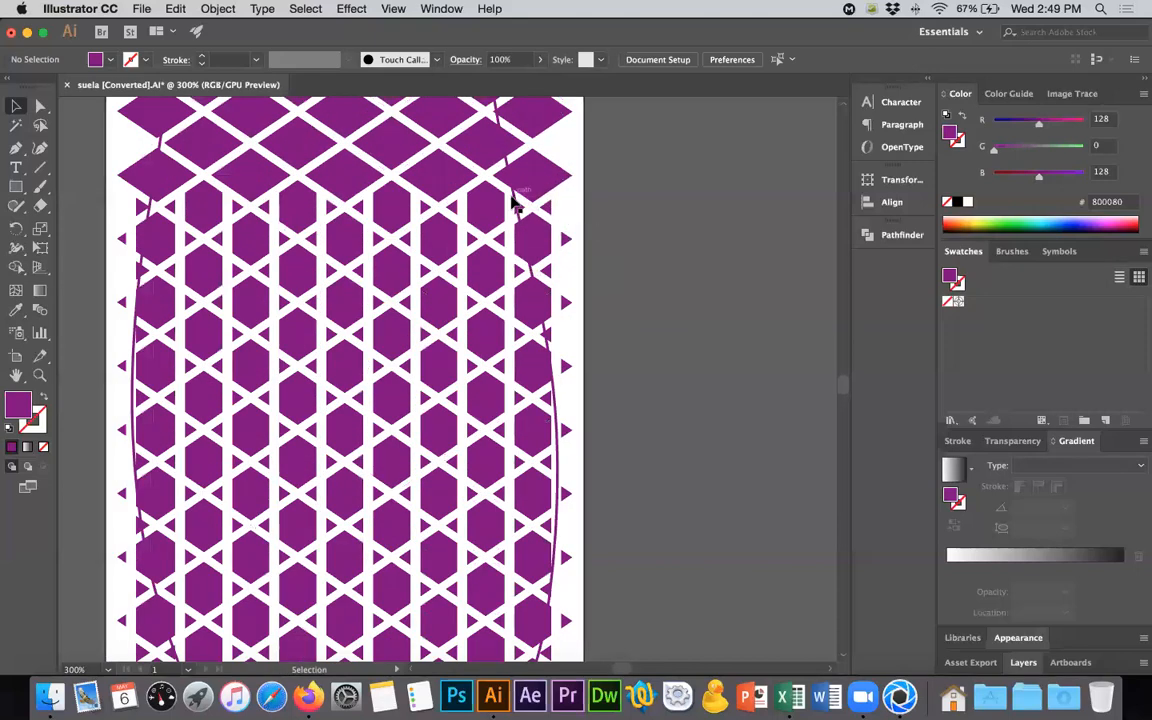
pyautogui.click(522, 207)
pyautogui.press('shift+super+bracketright')
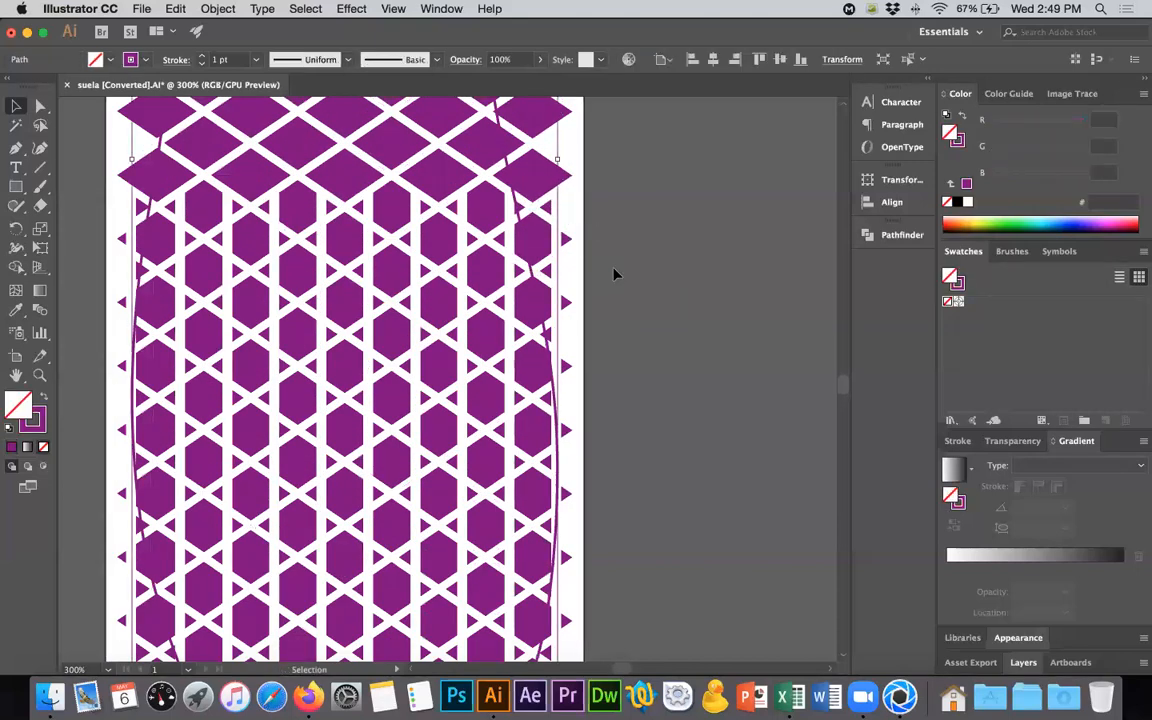
pyautogui.press('super+a')
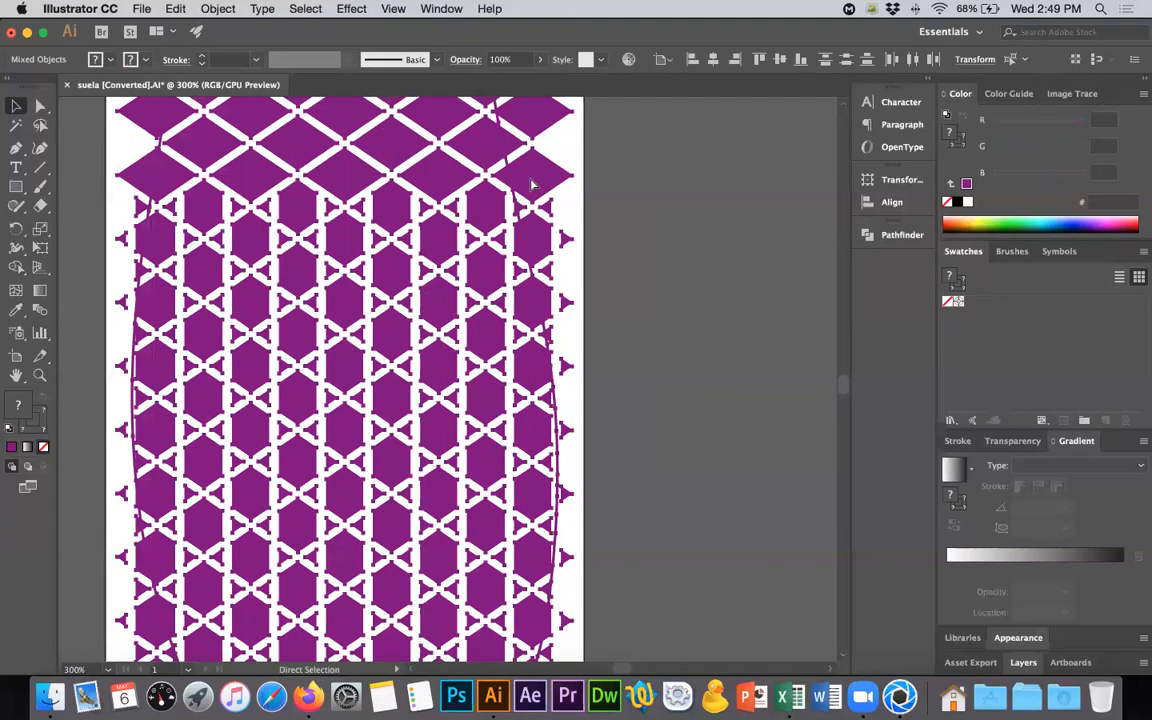
pyautogui.press('super+7')
pyautogui.click(670, 420)
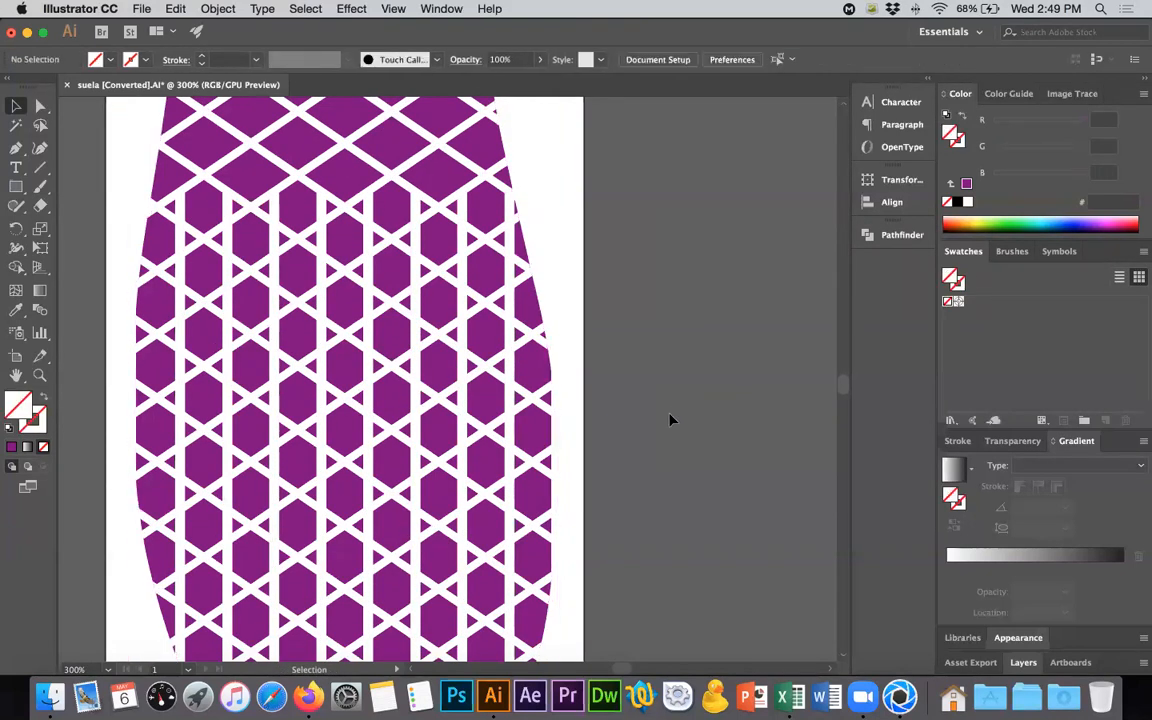
pyautogui.keyDown('alt'); pyautogui.scroll(-3, 670, 420); pyautogui.keyUp('alt')
pyautogui.keyDown('alt'); pyautogui.scroll(1, 670, 420); pyautogui.keyUp('alt')
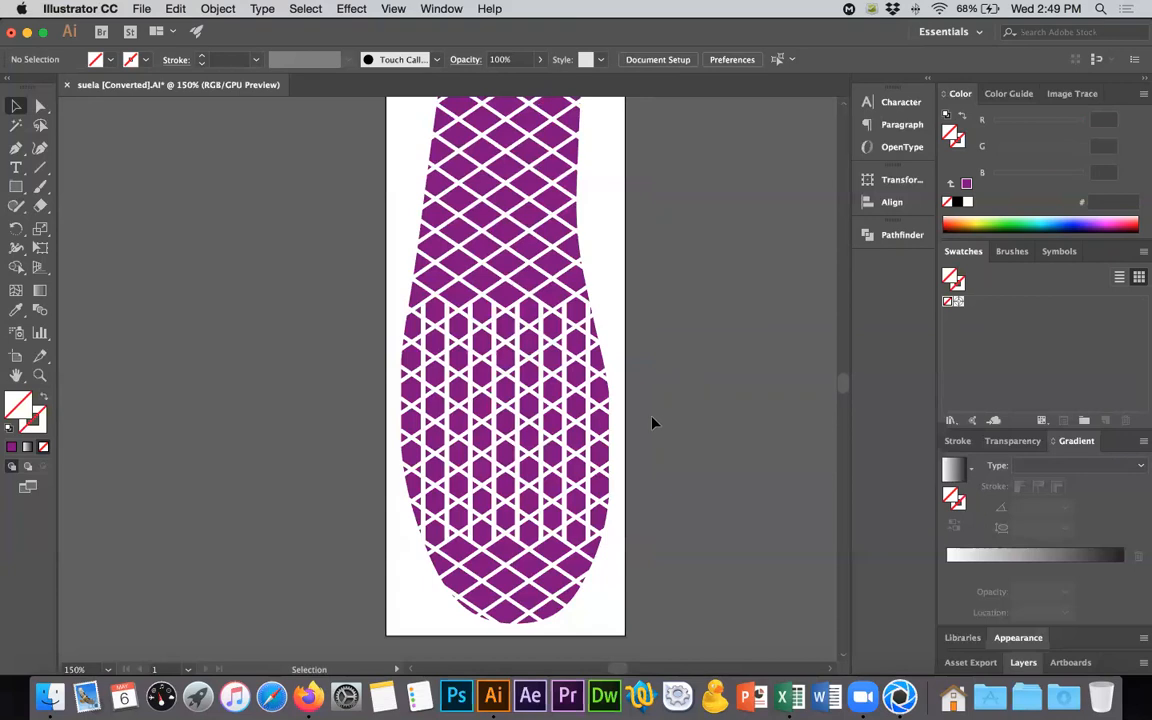
# - Check the Vans sole photo in Firefox and enlarge the lattice inside the clip group so it covers the sole's side edges
pyautogui.press('super+Tab')
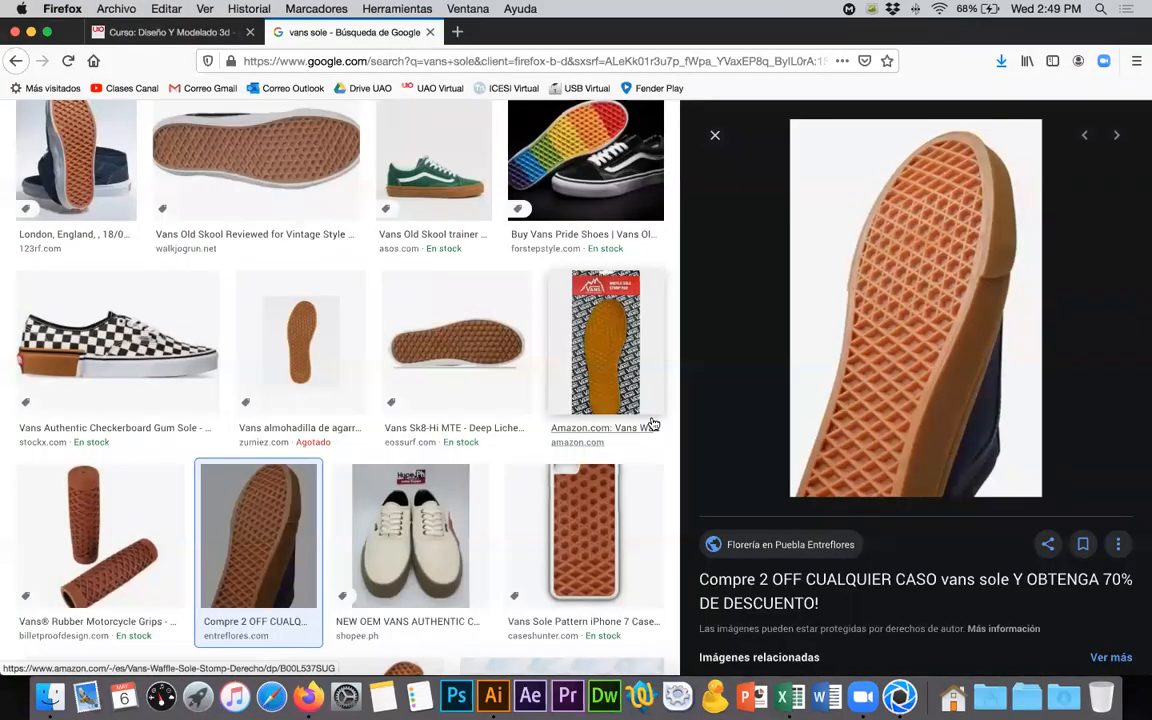
pyautogui.press('super+Tab')
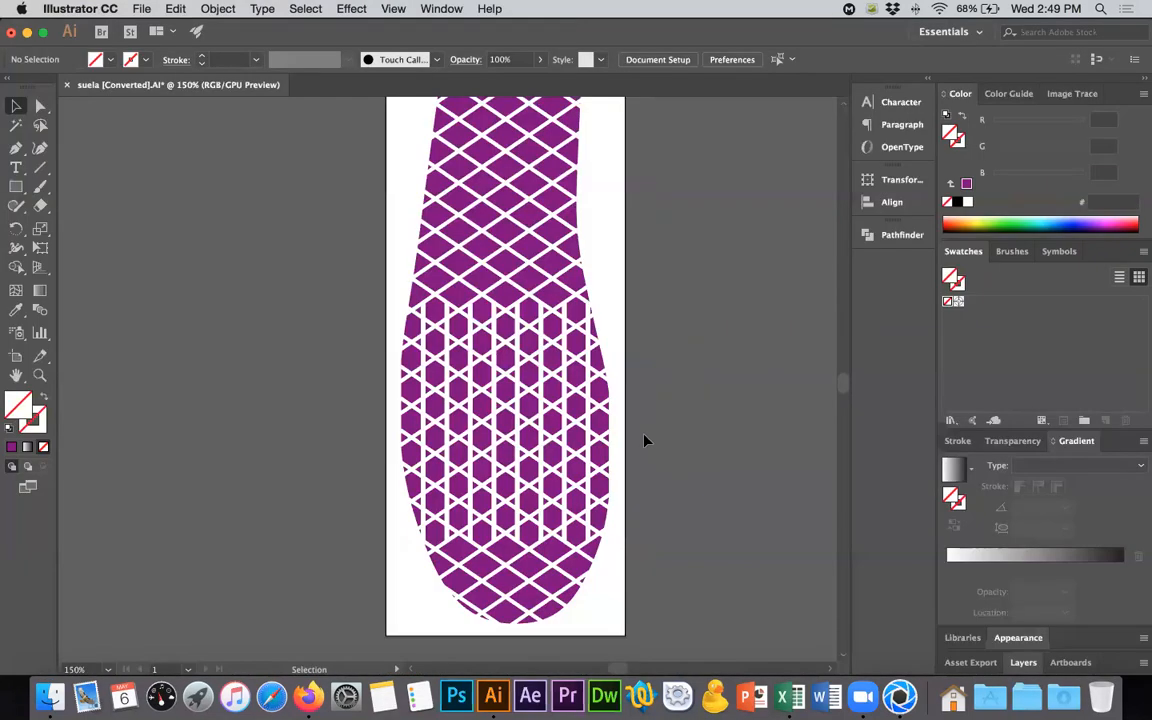
pyautogui.doubleClick(604, 432)
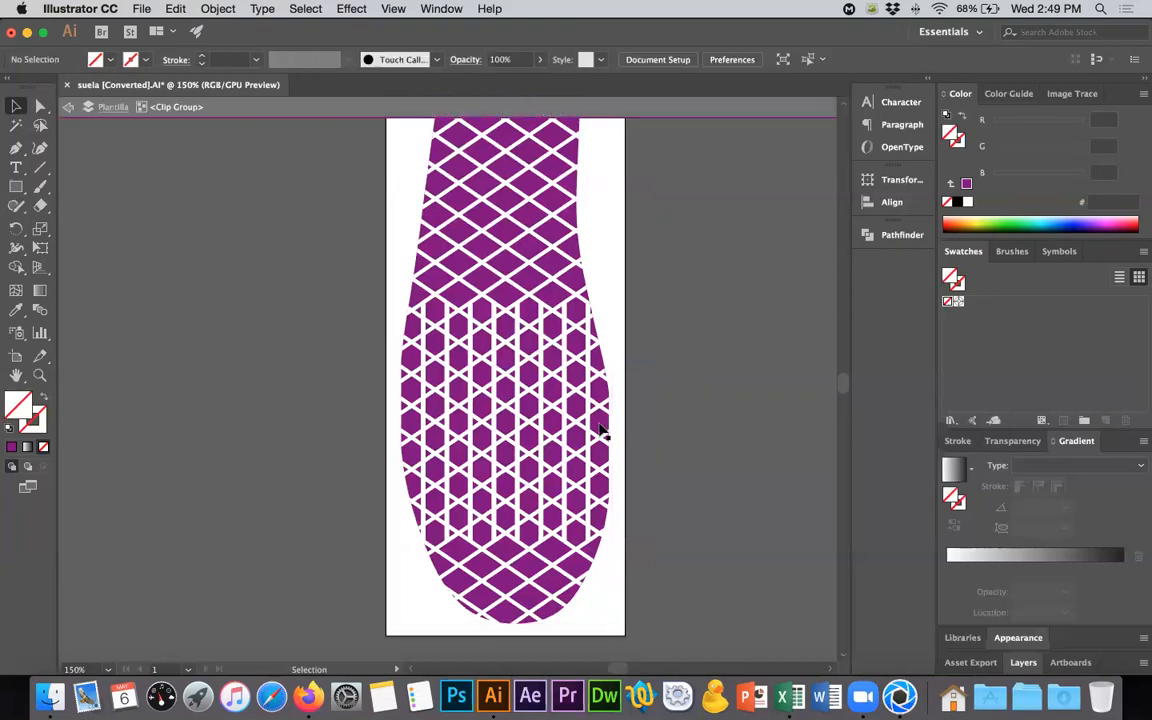
pyautogui.scroll(-3, 656, 599)
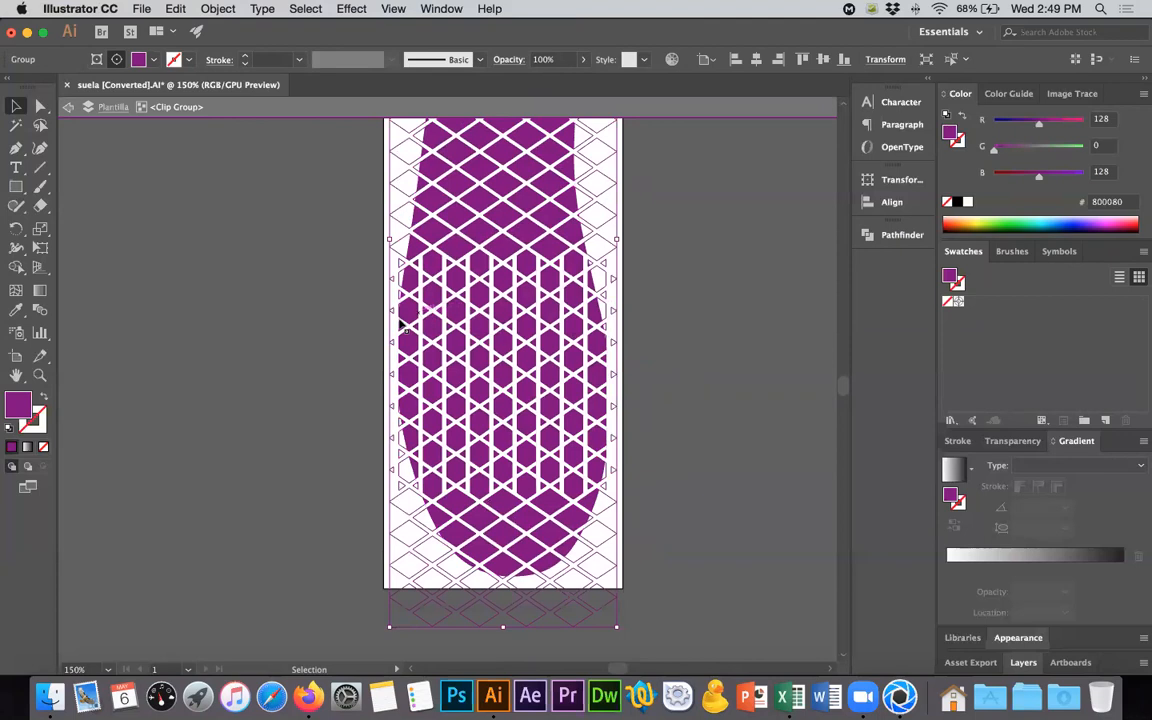
pyautogui.scroll(-1, 634, 508)
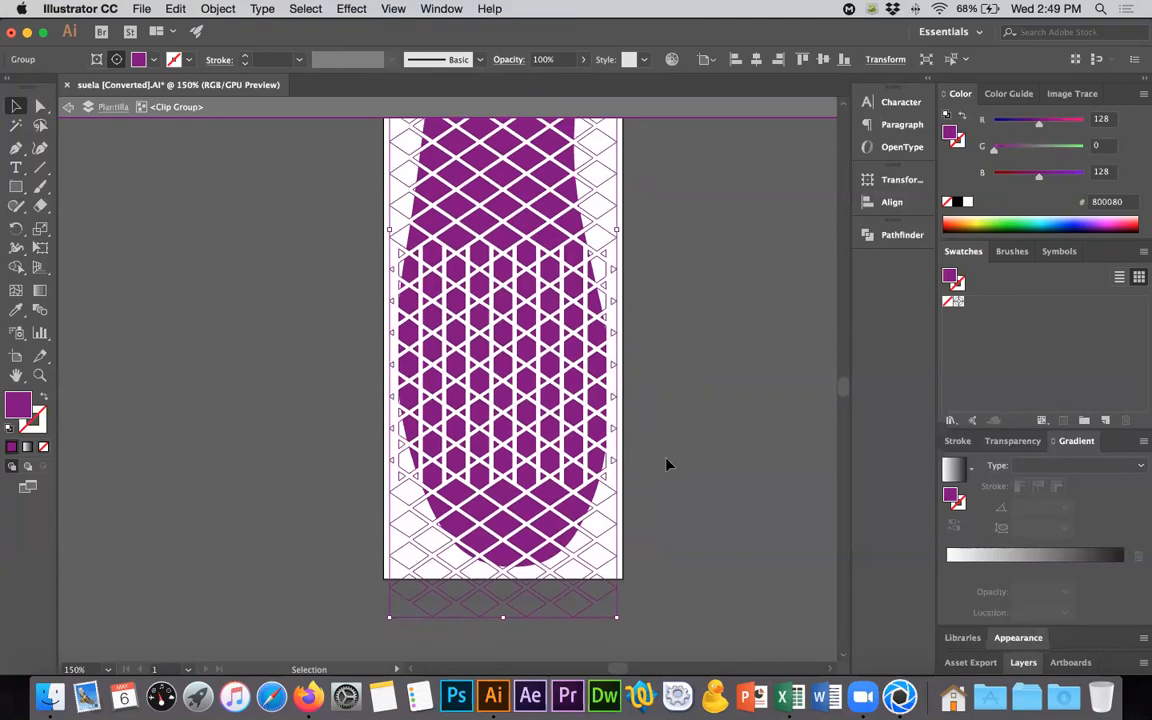
pyautogui.keyDown('alt'); pyautogui.scroll(-1, 668, 463); pyautogui.keyUp('alt')
pyautogui.moveTo(632, 565)
pyautogui.mouseDown()
pyautogui.moveTo(638, 556)
pyautogui.moveTo(641, 578)
pyautogui.mouseUp()
pyautogui.press('super+z')
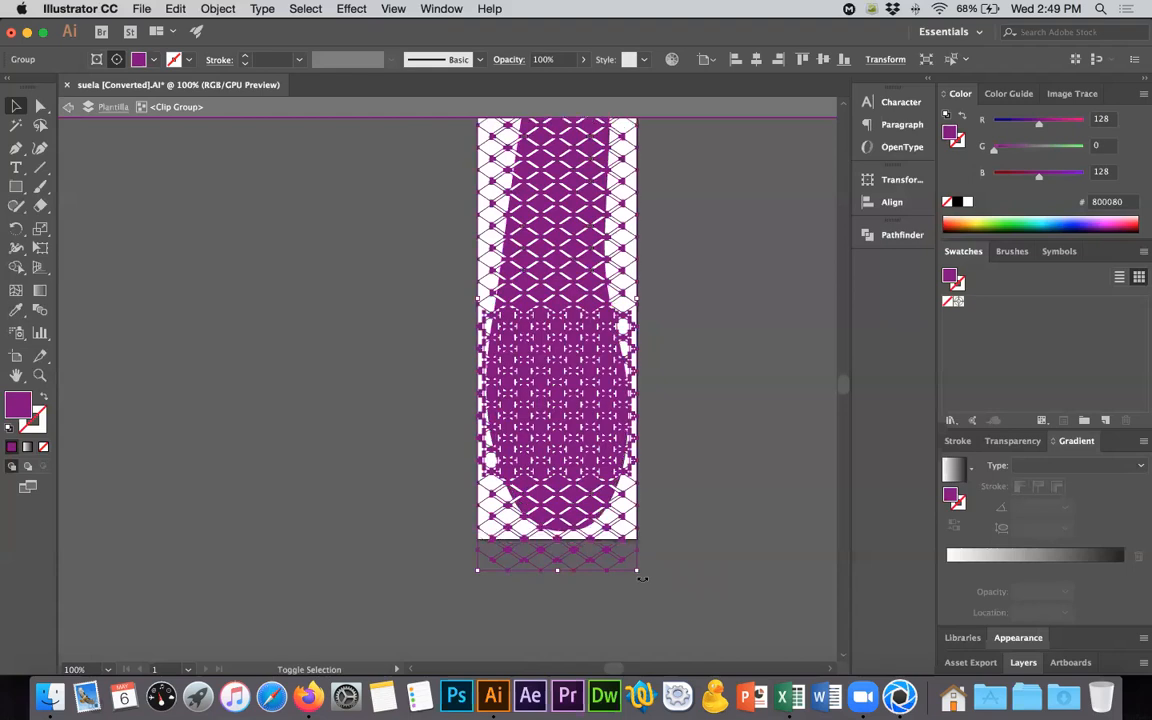
# - Nudge the enlarged lattice slightly upward inside the clipping mask and leave isolation mode
pyautogui.press('Up')
pyautogui.press('Up')
pyautogui.press('Up')
pyautogui.press('Up')
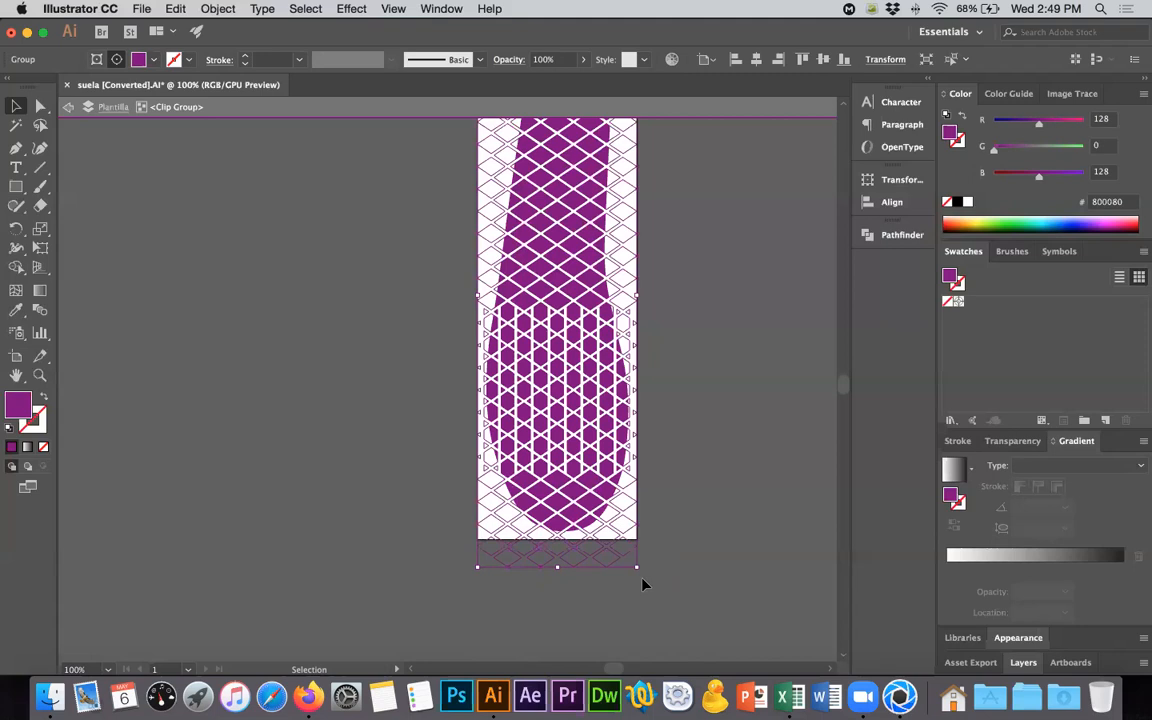
pyautogui.doubleClick(722, 488)
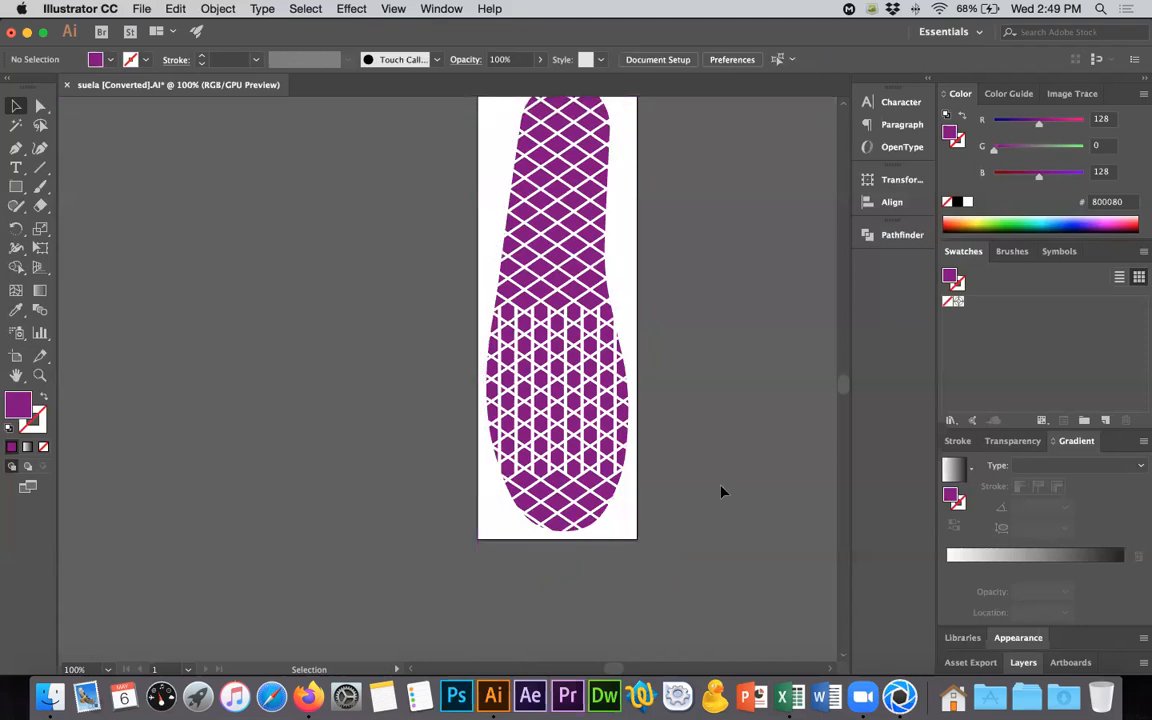
pyautogui.scroll(2, 722, 489)
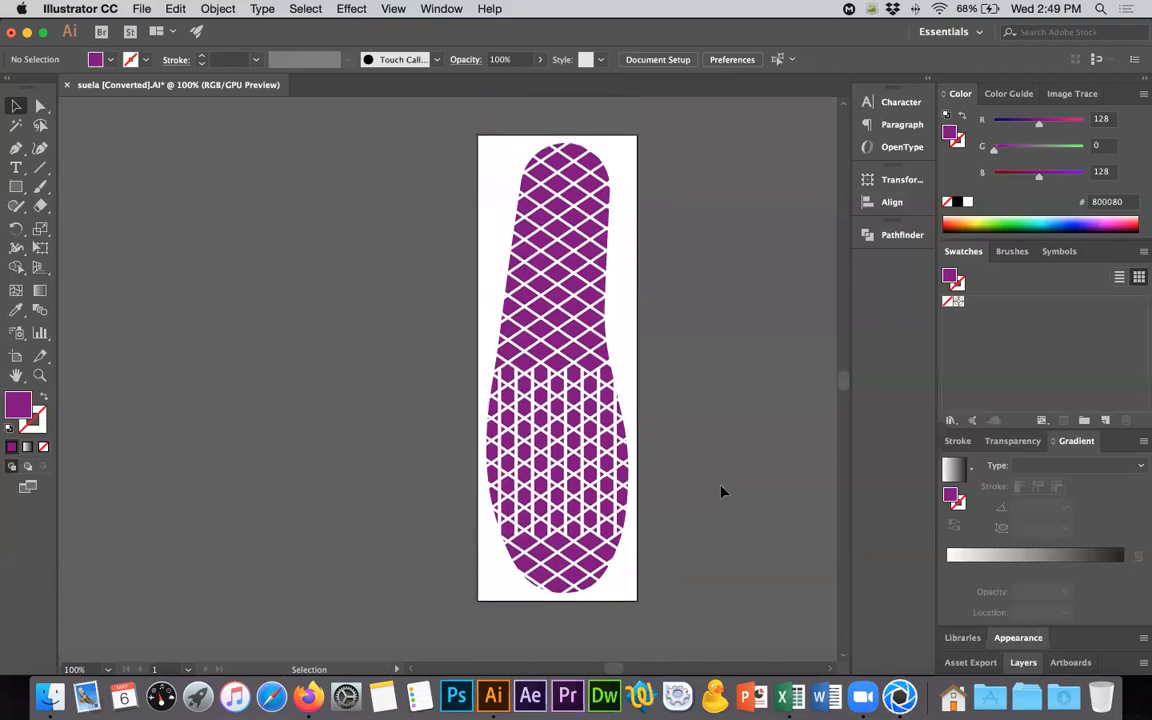
# - Compare against the Vans sole photo in Firefox and nudge the lattice group slightly upward inside the sole clip group
pyautogui.press('super+Tab')
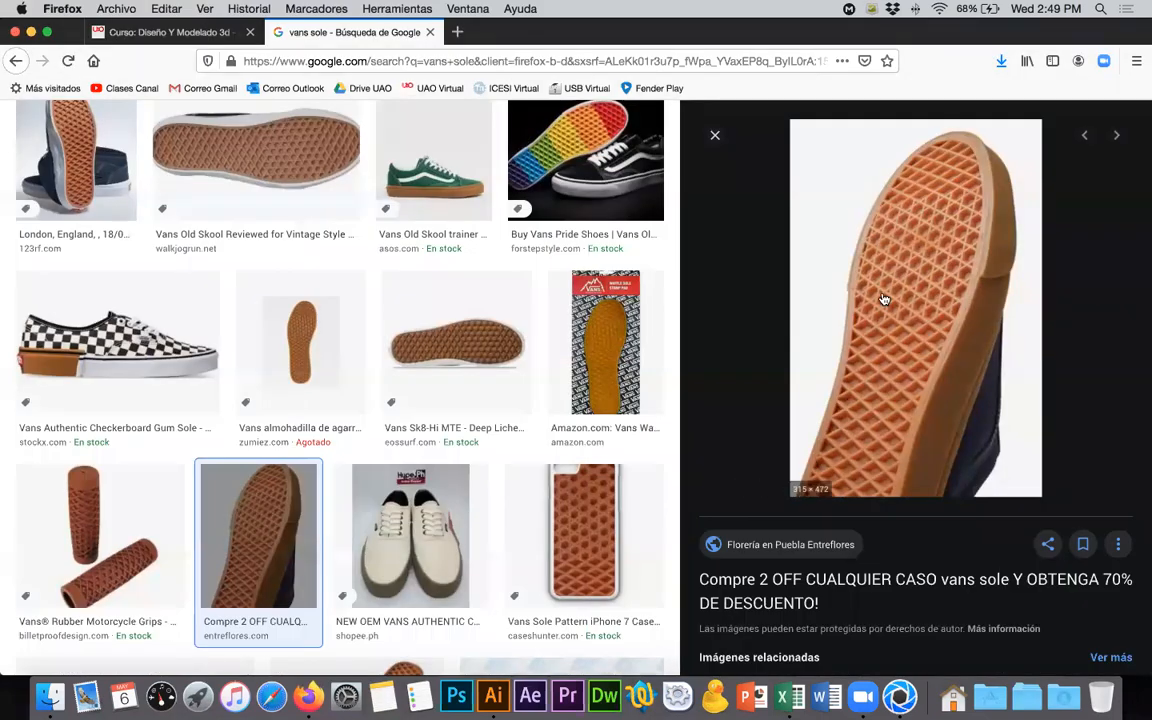
pyautogui.scroll(-1, 884, 299)
pyautogui.press('super+Tab')
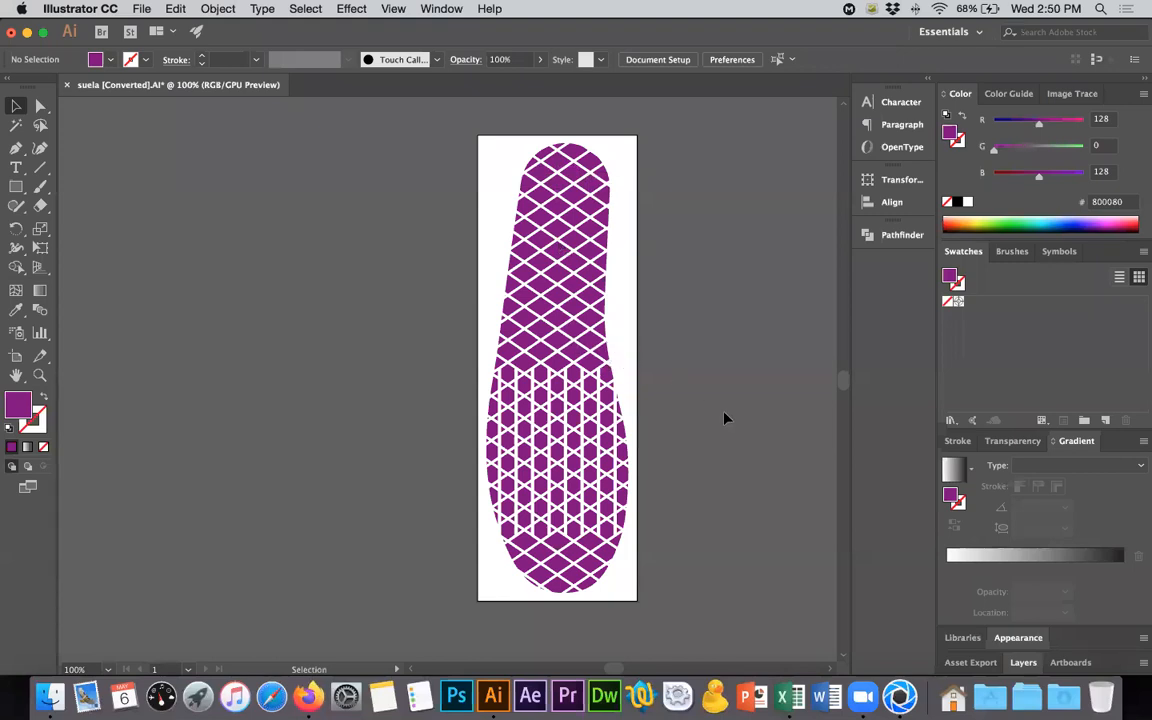
pyautogui.doubleClick(590, 569)
pyautogui.click(590, 569)
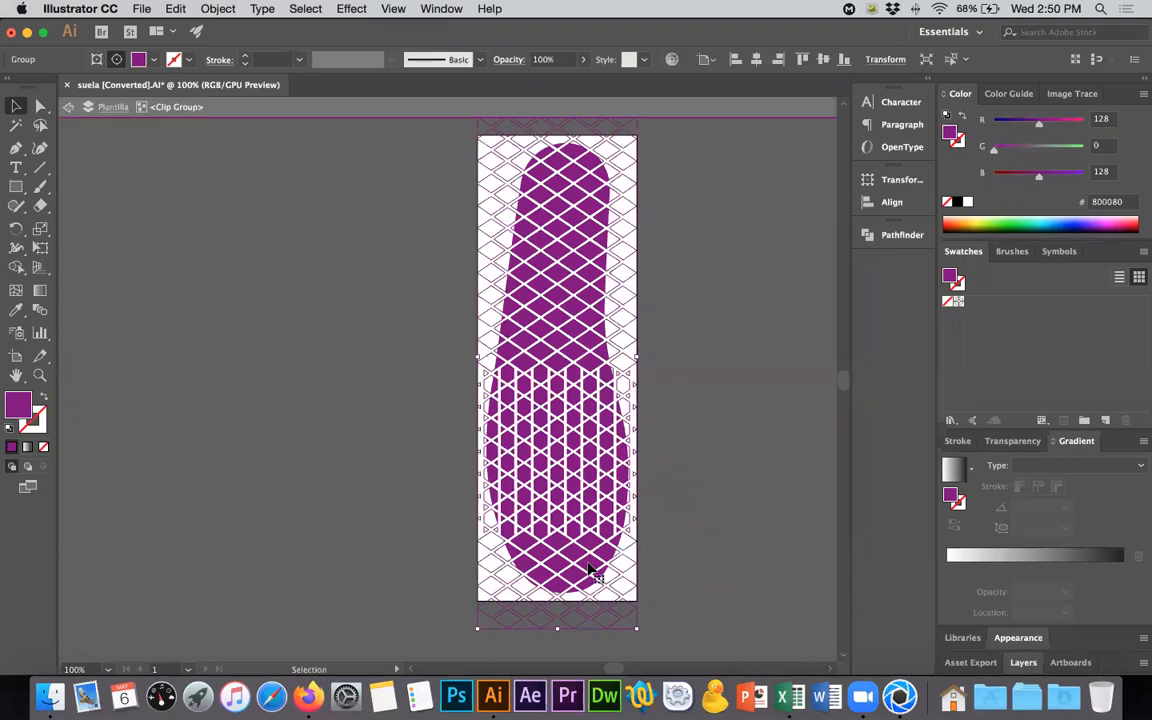
pyautogui.press('Up')
pyautogui.press('Up')
pyautogui.press('Up')
pyautogui.press('Up')
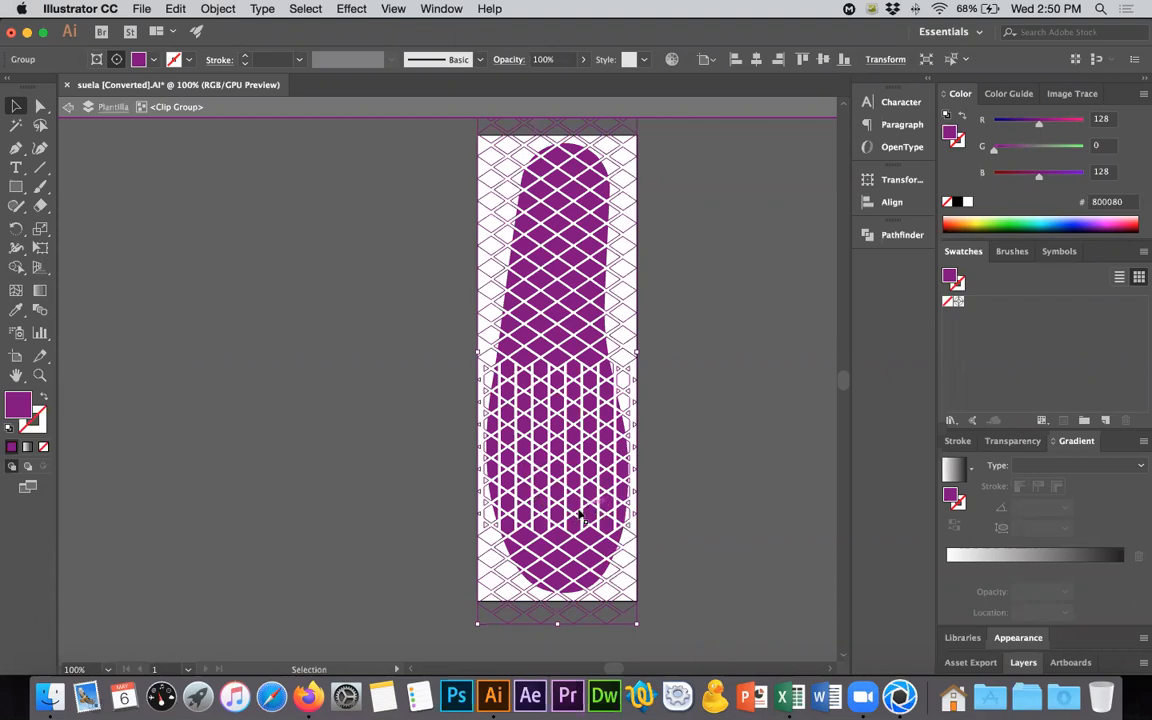
# - Recheck the Vans sole photo in Firefox and examine how the lattice fits the sole outline in Illustrator
pyautogui.press('space')
pyautogui.moveTo(666, 466); pyautogui.dragTo(616, 467)
pyautogui.press('super+Tab')
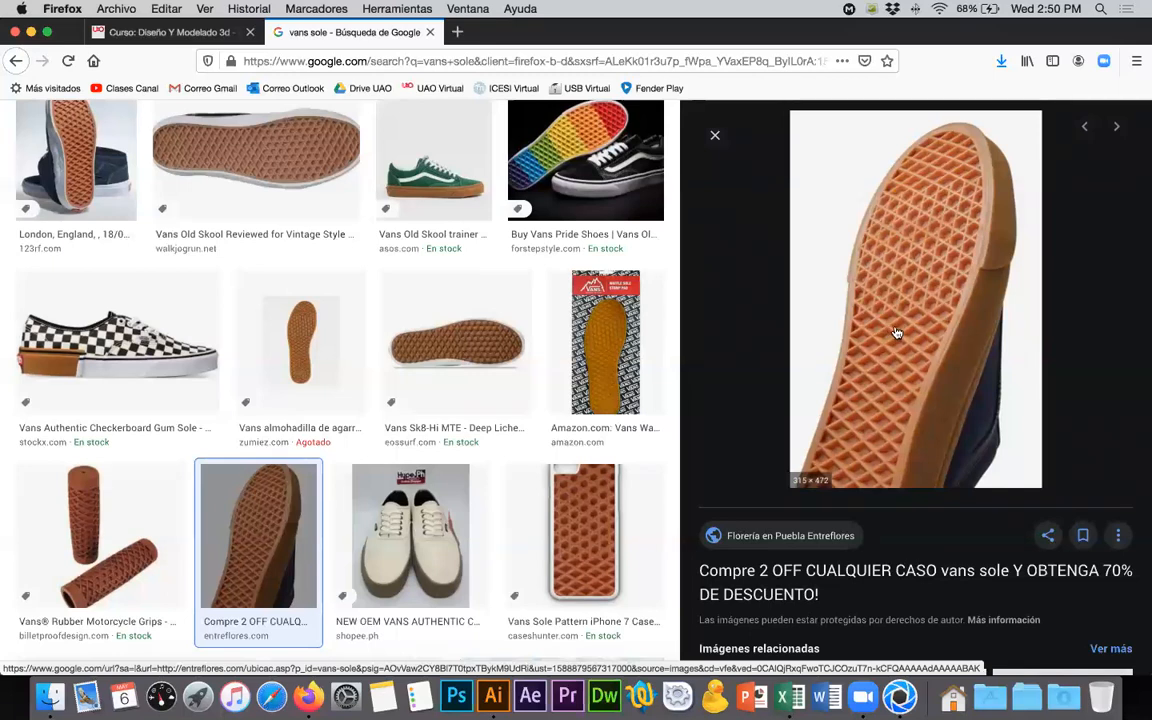
pyautogui.press('super+Tab')
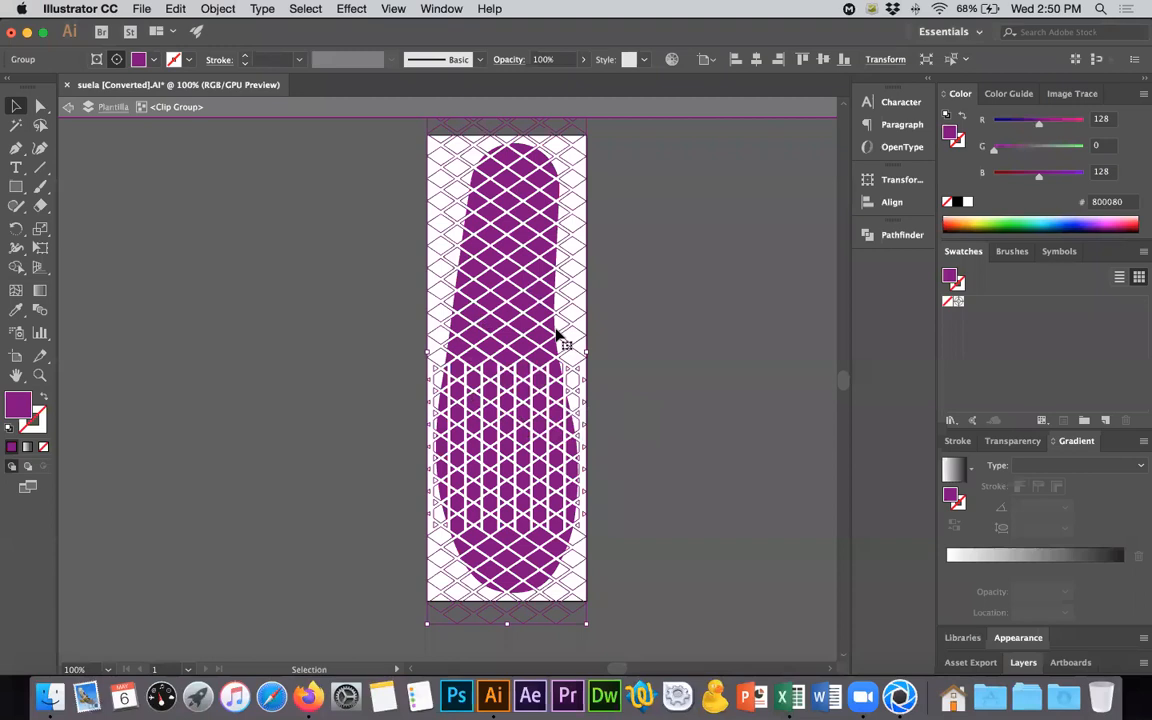
pyautogui.keyDown('alt'); pyautogui.scroll(5, 511, 226); pyautogui.keyUp('alt')
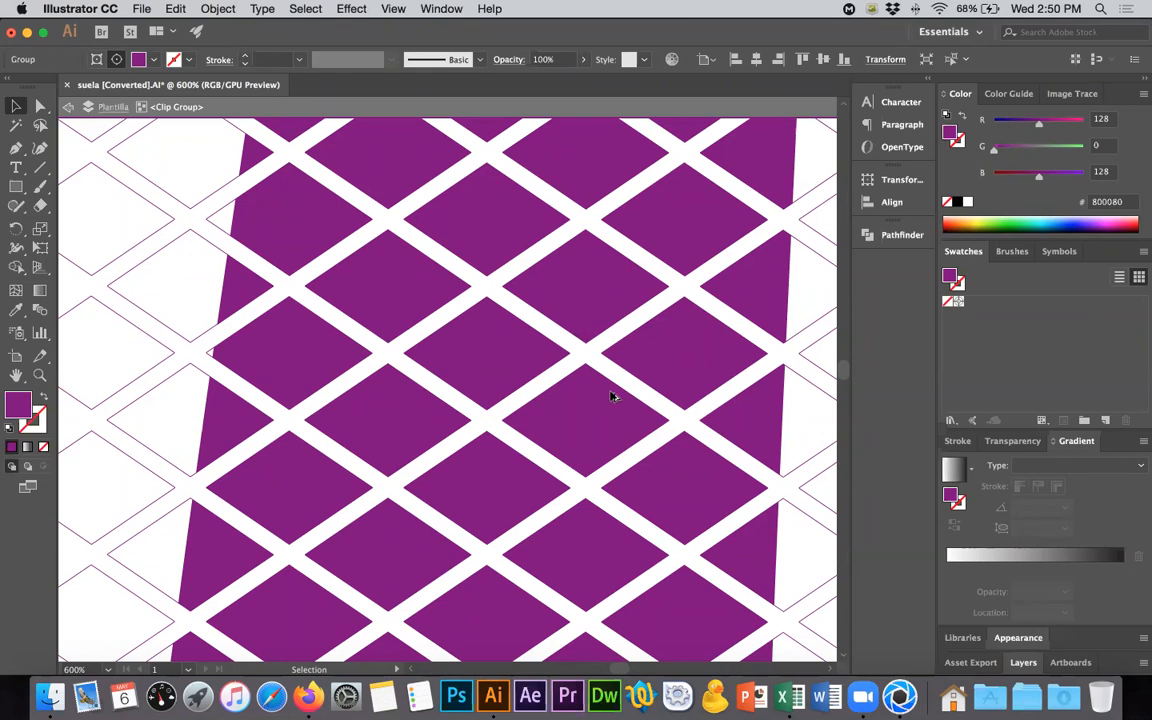
pyautogui.keyDown('alt'); pyautogui.scroll(-3, 612, 396); pyautogui.keyUp('alt')
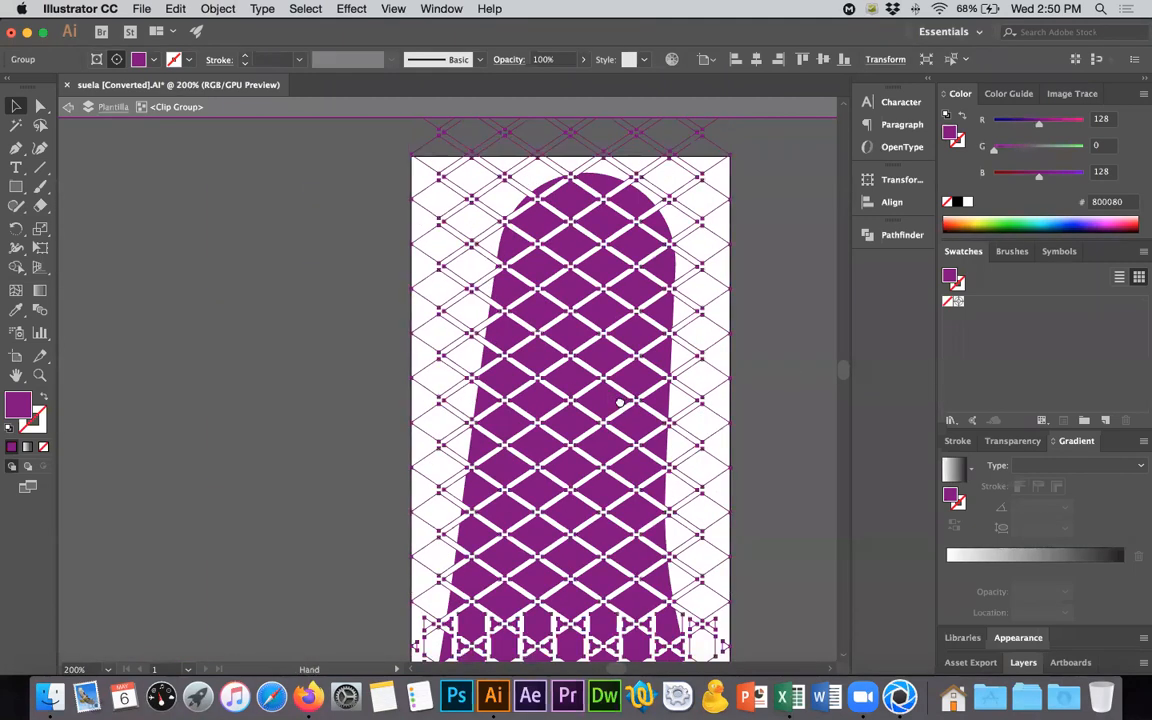
pyautogui.moveTo(623, 407); pyautogui.dragTo(502, 329)
pyautogui.keyDown('alt'); pyautogui.scroll(-3, 504, 330); pyautogui.keyUp('alt')
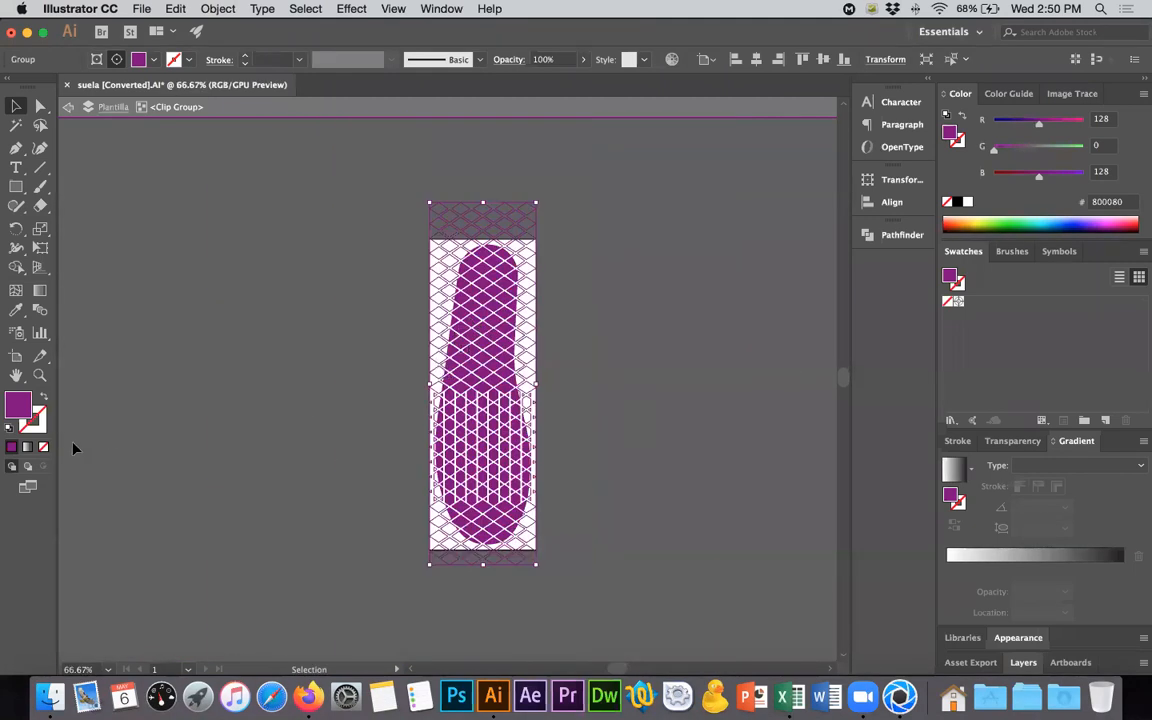
# - Fill the lattice shapes with a gradient, set its type to Radial and reverse it
pyautogui.click(26, 448)
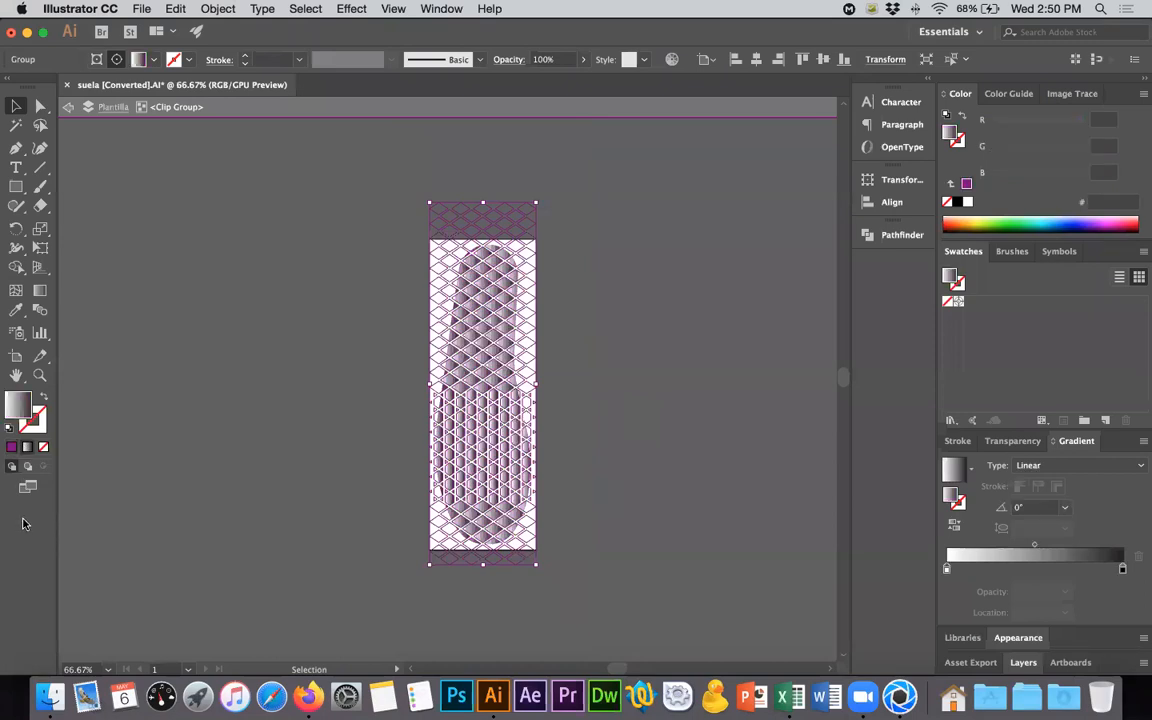
pyautogui.keyDown('alt'); pyautogui.scroll(3, 476, 514); pyautogui.keyUp('alt')
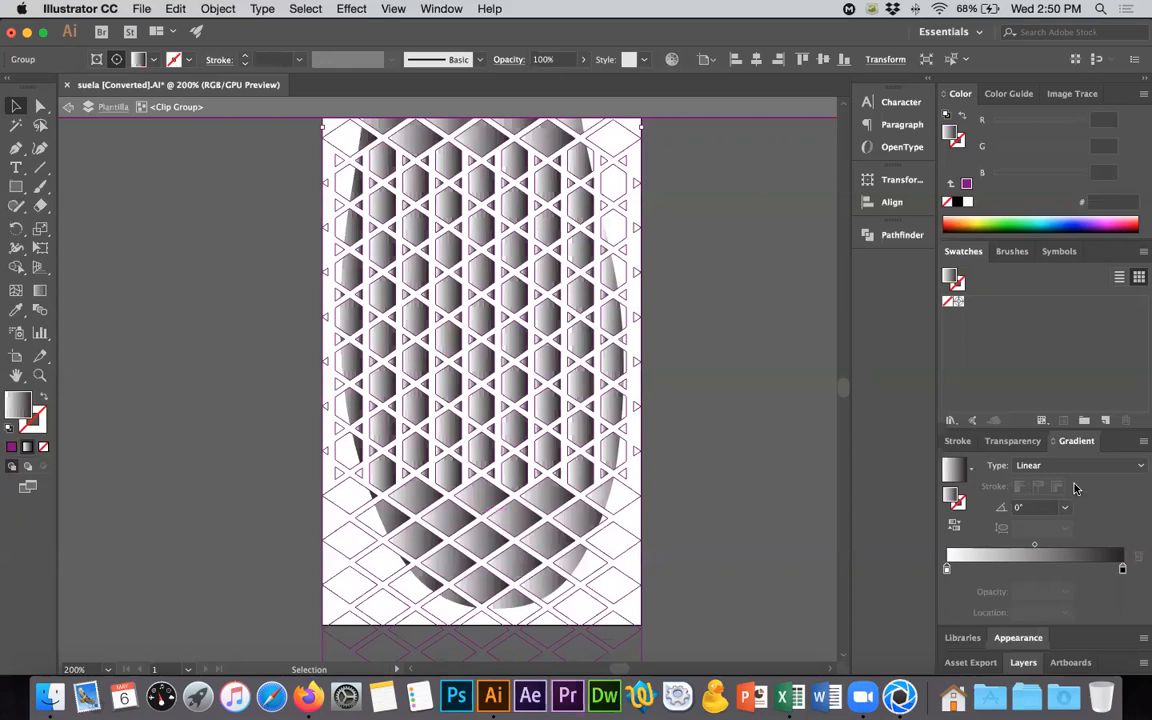
pyautogui.click(1050, 465)
pyautogui.click(1040, 484)
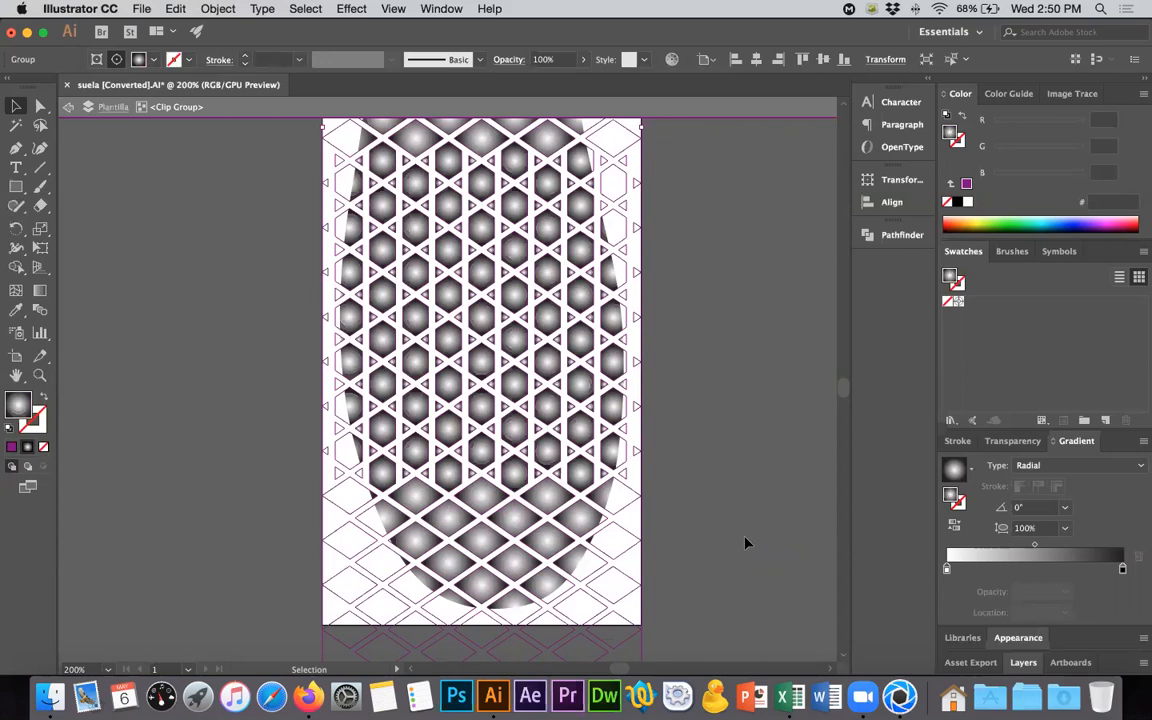
pyautogui.click(954, 528)
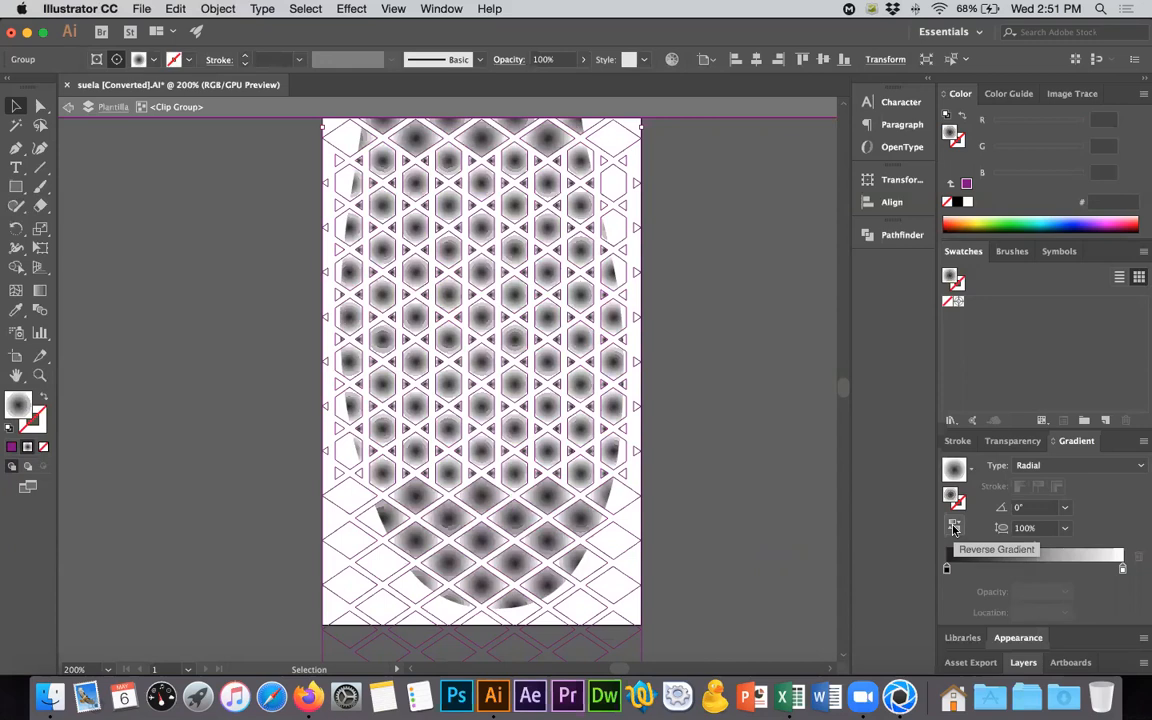
# - Set the radial gradient's outer color stop to 50% gray
pyautogui.keyDown('alt'); pyautogui.scroll(6, 654, 540); pyautogui.keyUp('alt')
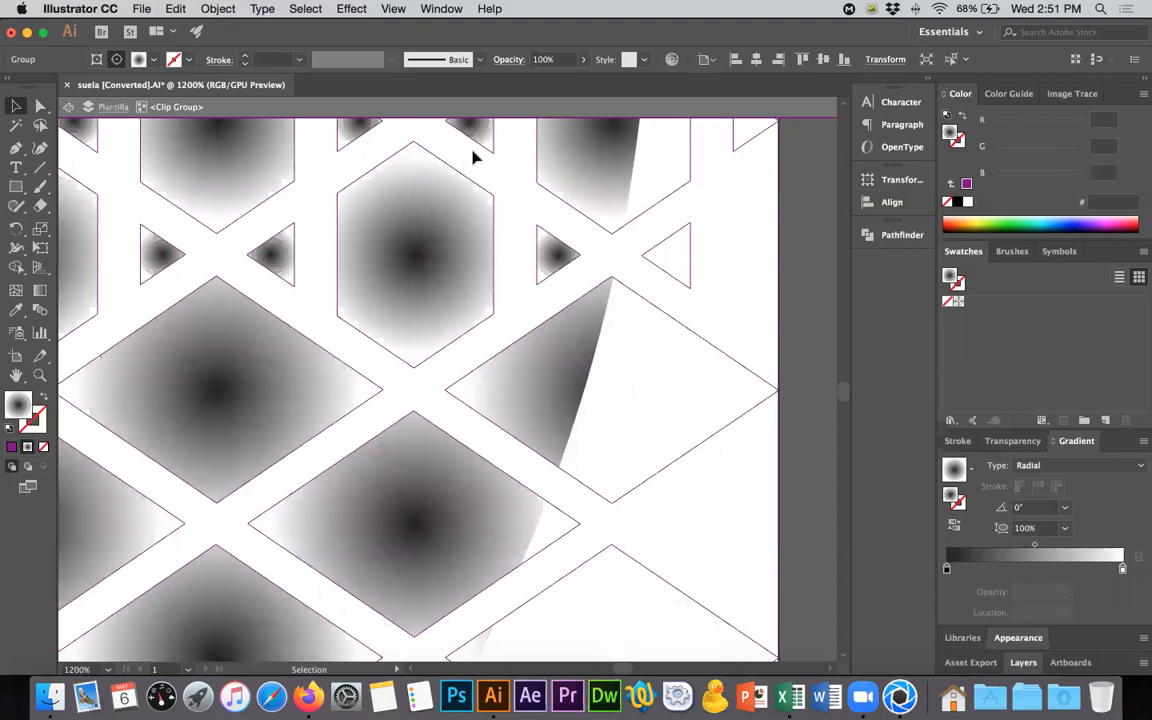
pyautogui.click(1123, 569)
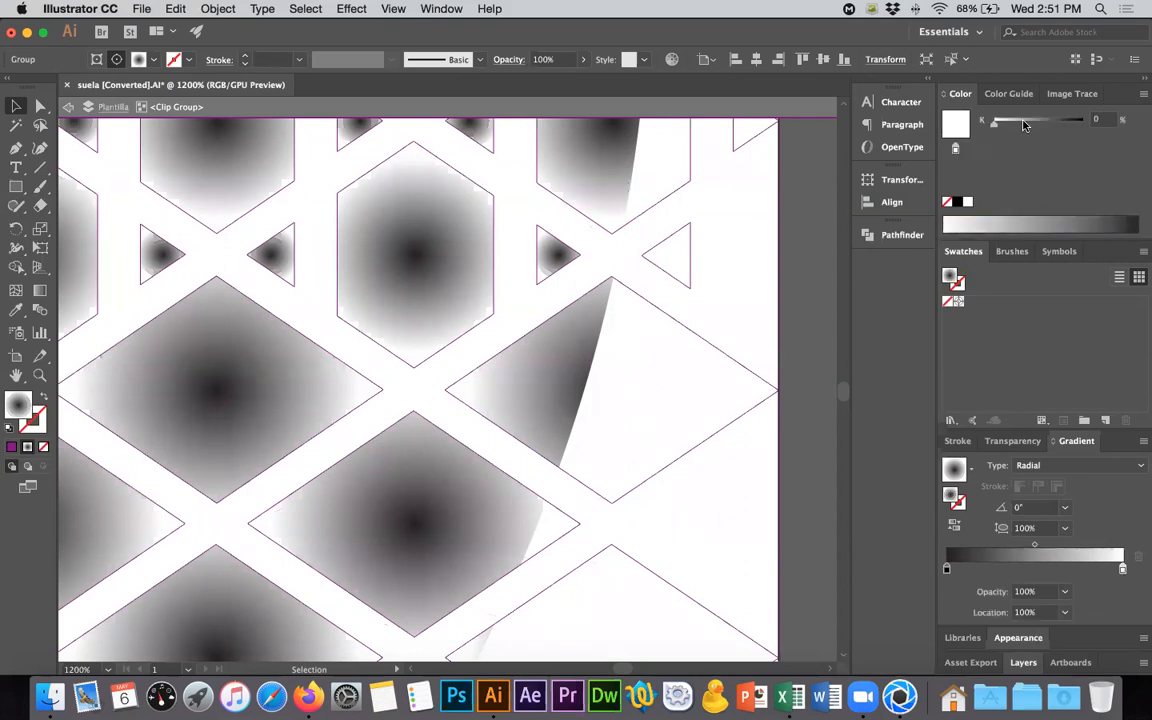
pyautogui.moveTo(1024, 125); pyautogui.dragTo(1036, 121)
pyautogui.write('50')
pyautogui.press('Return')
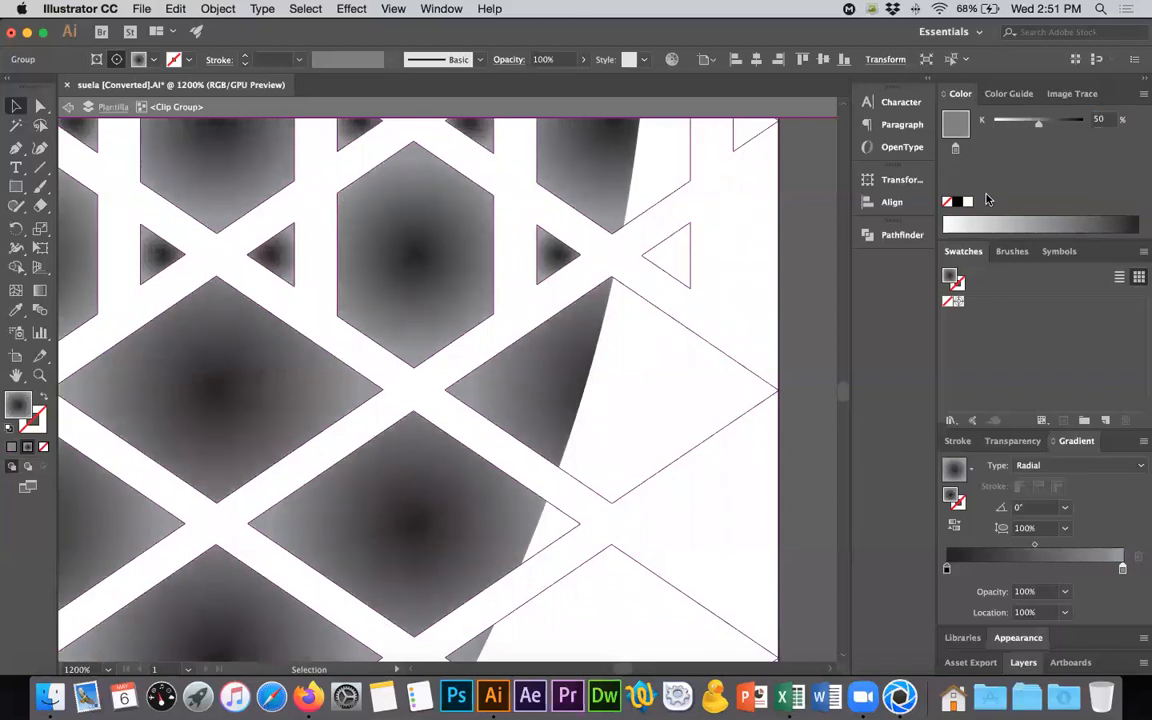
# - Switch the radial gradient's inner color stop to CMYK and set C, M, Y and K to 100%
pyautogui.click(946, 568)
pyautogui.click(1142, 94)
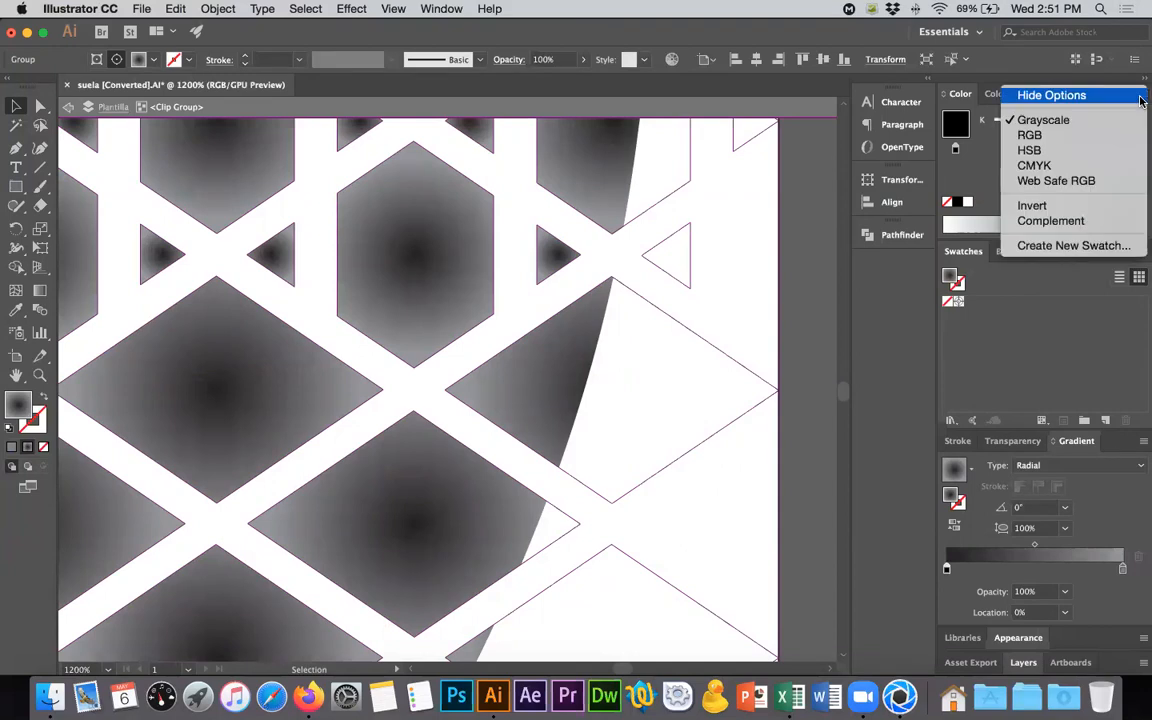
pyautogui.click(1136, 96)
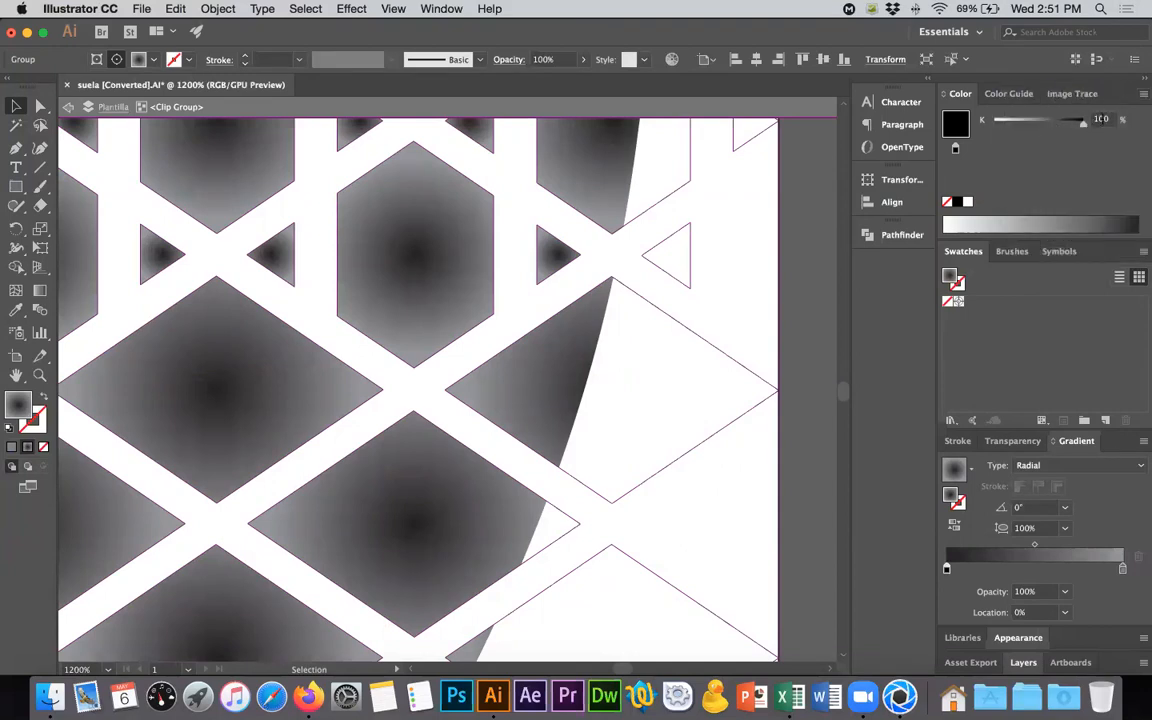
pyautogui.click(1142, 94)
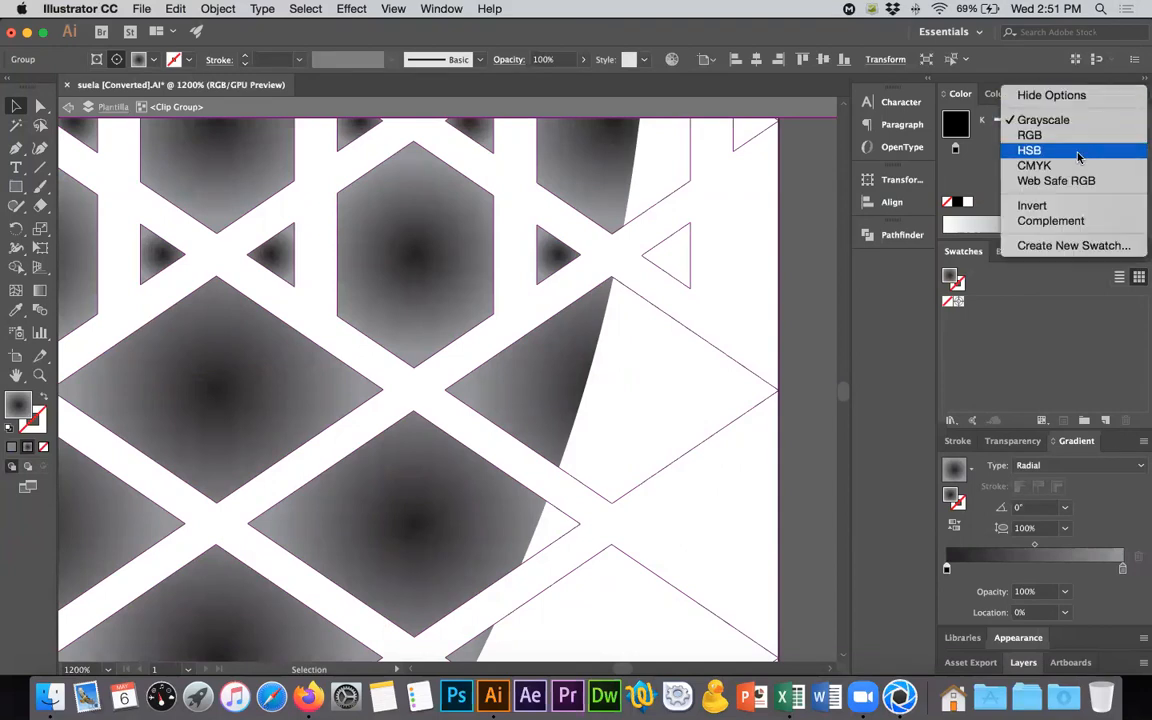
pyautogui.click(1075, 166)
pyautogui.click(1099, 121)
pyautogui.write('100')
pyautogui.press('Tab')
pyautogui.write('100')
pyautogui.press('Tab')
pyautogui.write('100')
pyautogui.press('Tab')
pyautogui.write('100')
pyautogui.press('Return')
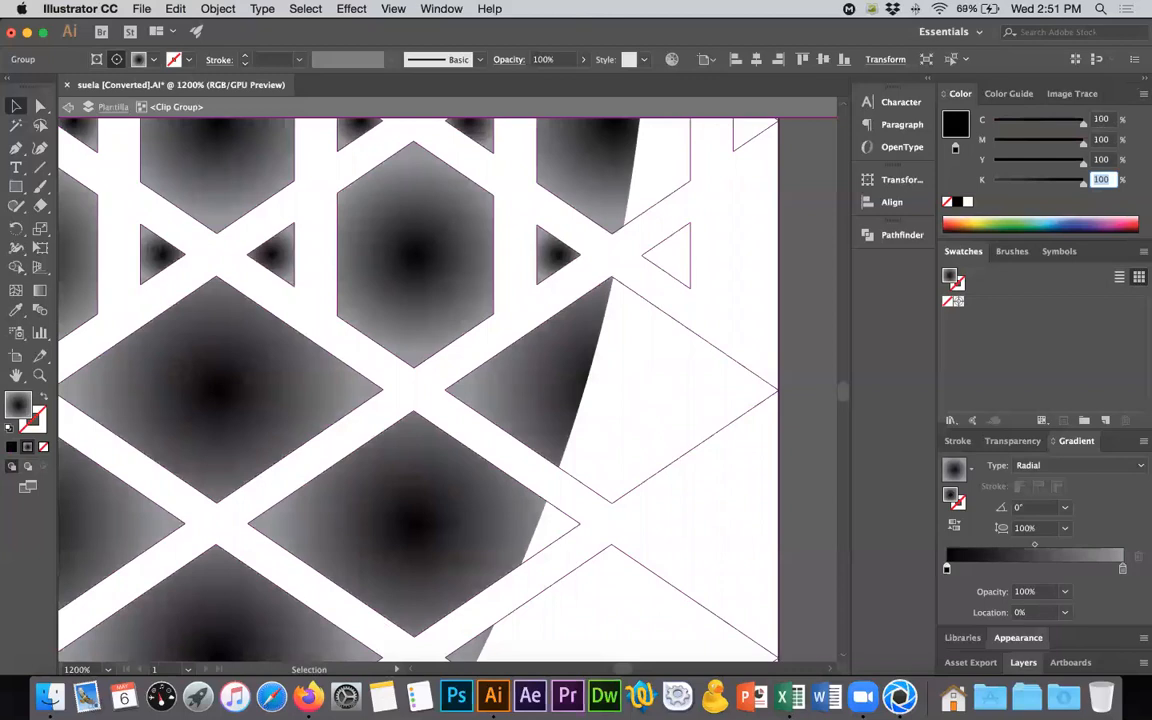
# - Switch the gradient's outer color stop to CMYK, set C, M, Y and K to 30%, and deselect the lattice
pyautogui.click(1123, 569)
pyautogui.doubleClick(1101, 119)
pyautogui.write('30')
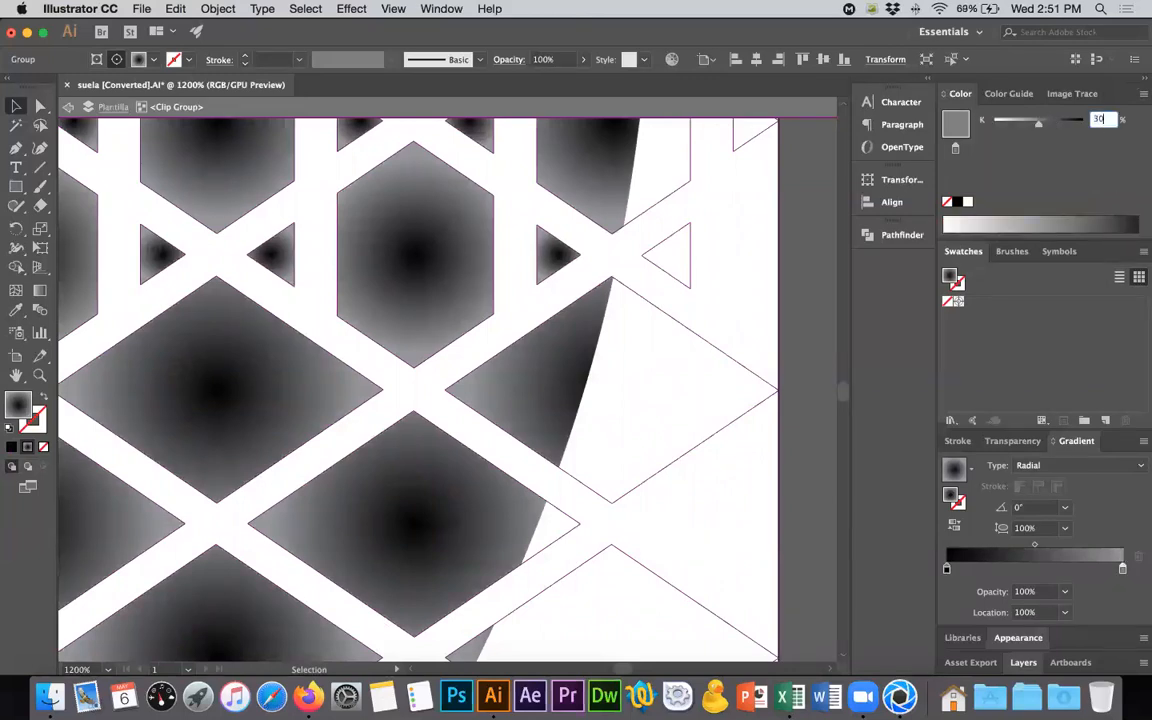
pyautogui.press('Return')
pyautogui.click(1141, 95)
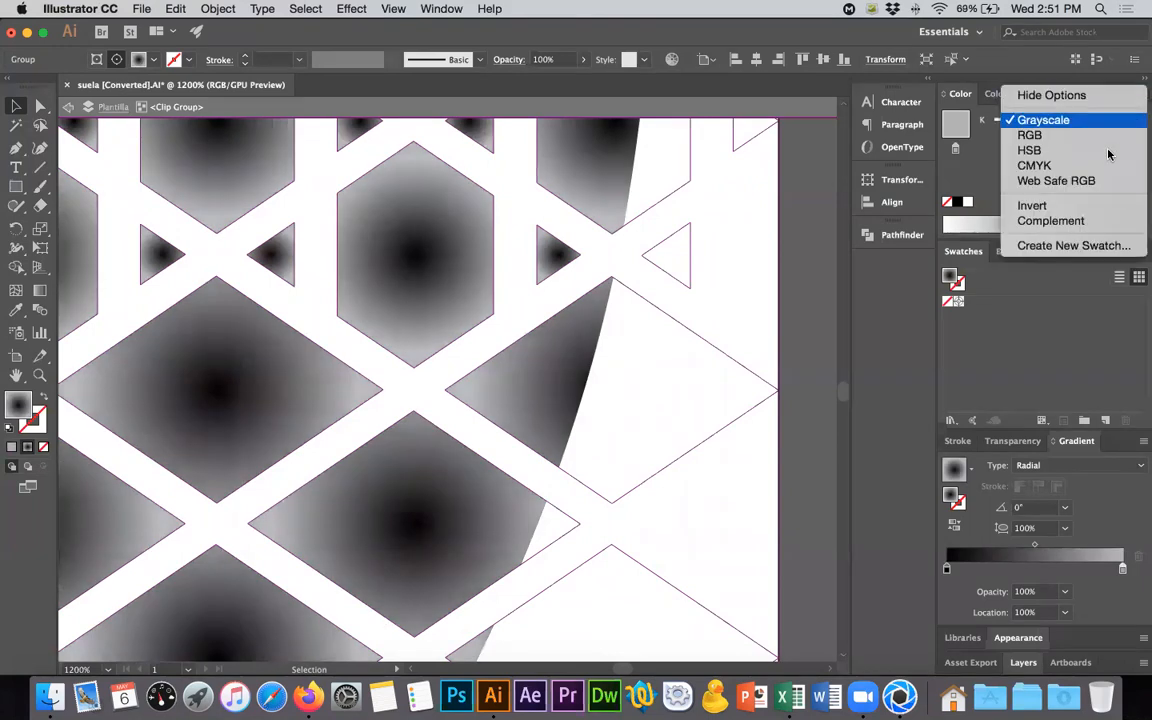
pyautogui.click(1070, 165)
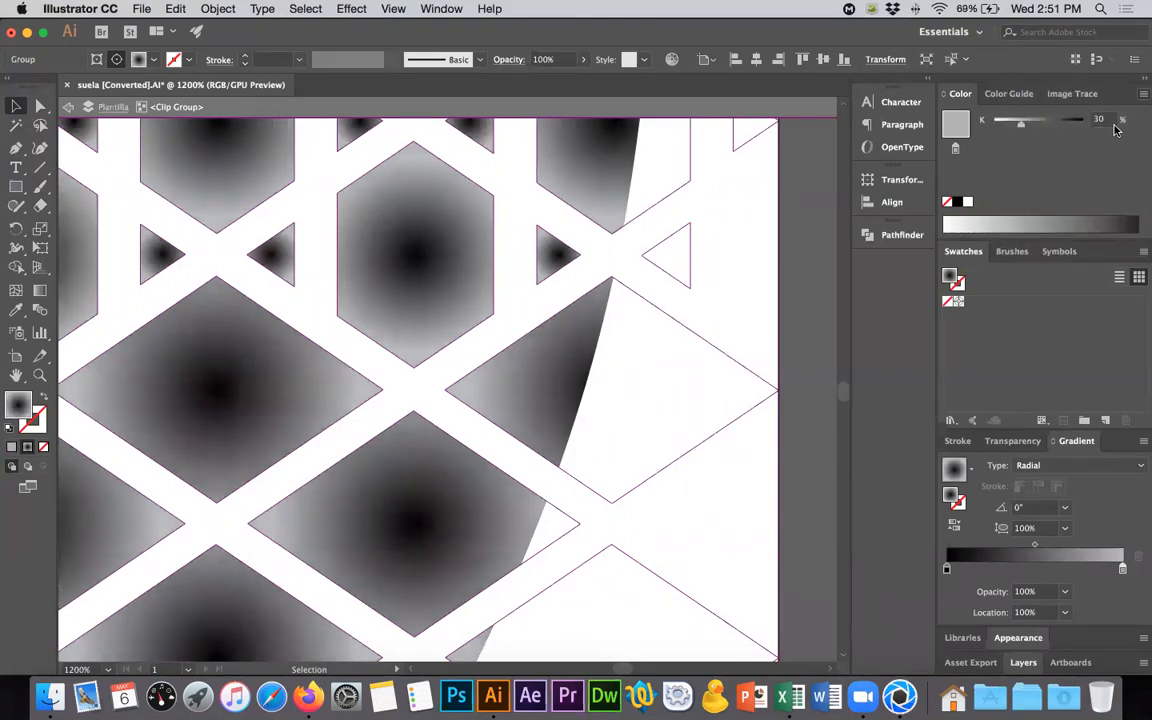
pyautogui.click(1101, 120)
pyautogui.write('30')
pyautogui.press('Tab')
pyautogui.write('30')
pyautogui.press('Tab')
pyautogui.write('30')
pyautogui.press('Tab')
pyautogui.write('30')
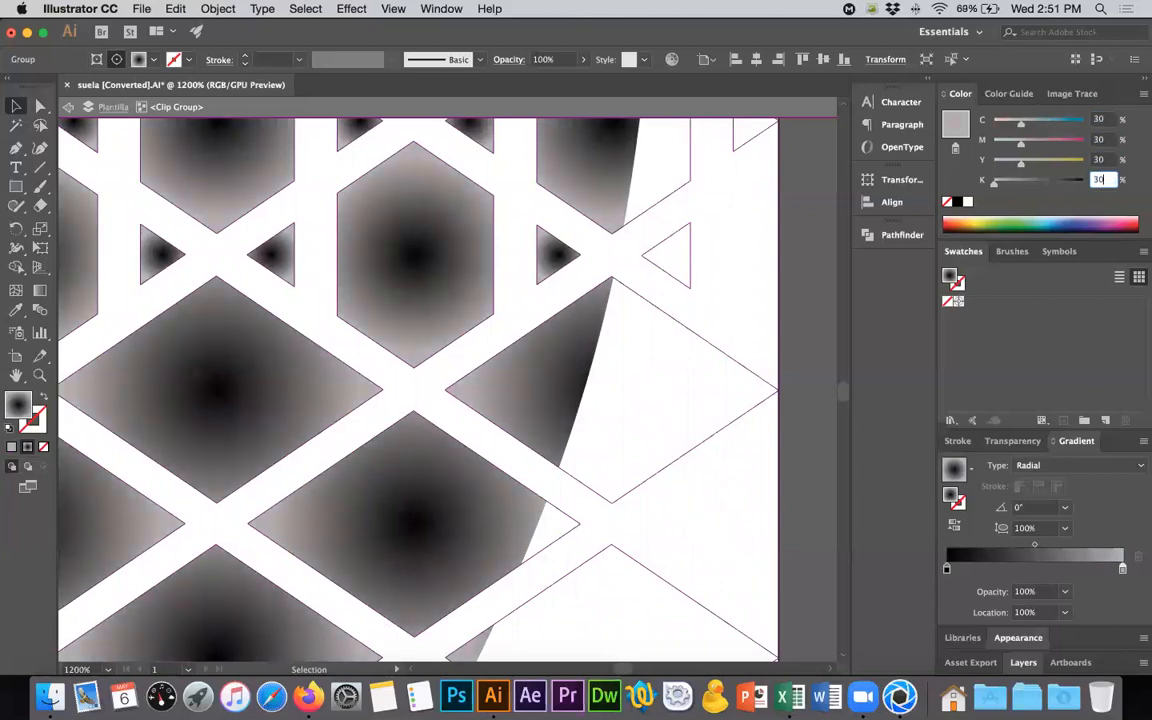
pyautogui.press('Tab')
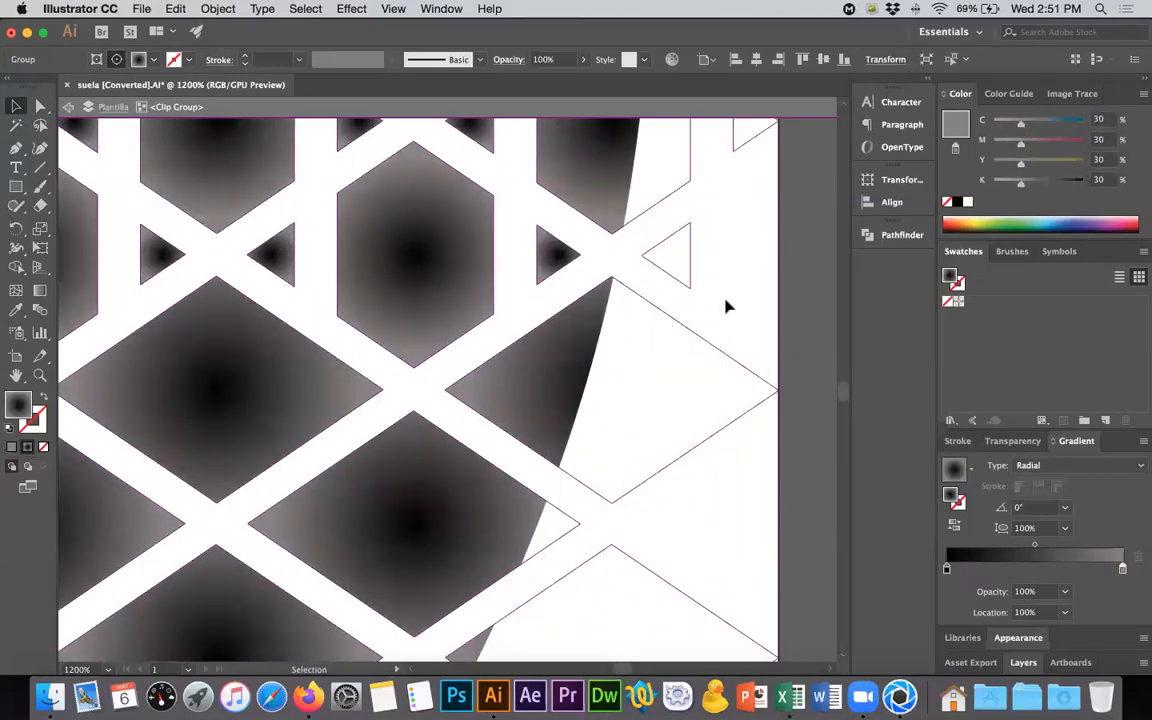
pyautogui.keyDown('alt'); pyautogui.scroll(-5, 700, 328); pyautogui.keyUp('alt')
pyautogui.click(815, 316)
# - Compare with the Vans sole photo in Firefox and set the outer stop's C, M, Y and K to 20% for the whole lattice
pyautogui.press('super+Tab')
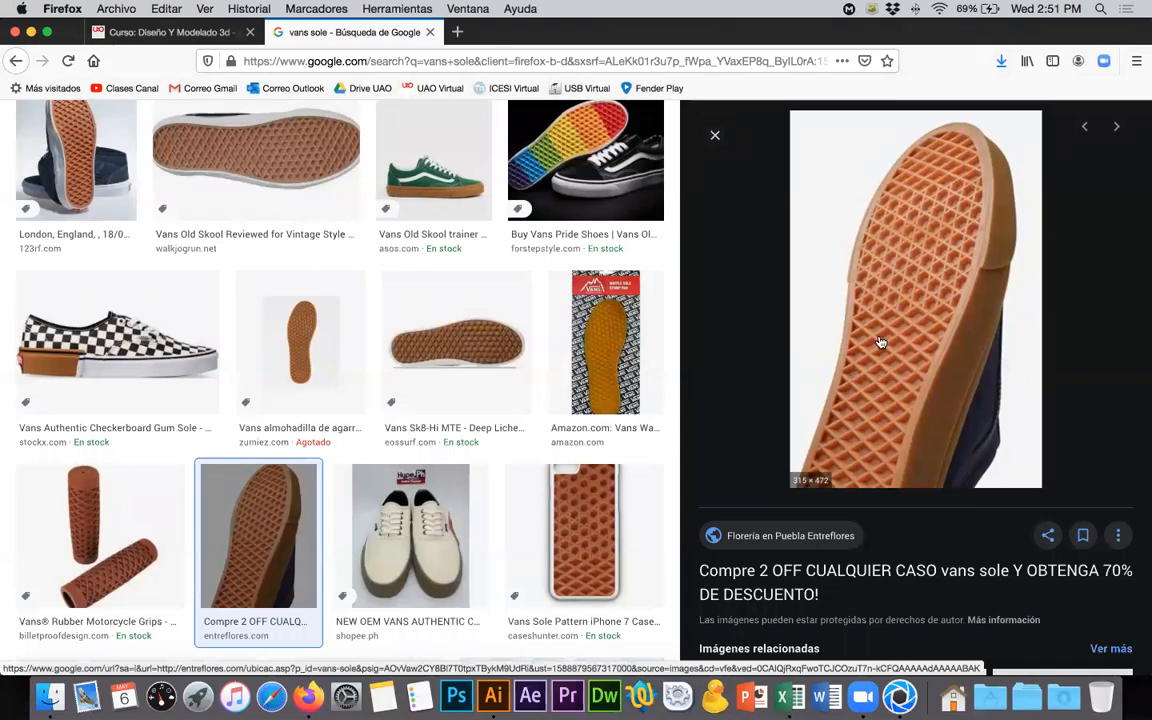
pyautogui.press('super+Tab')
pyautogui.scroll(4, 719, 363)
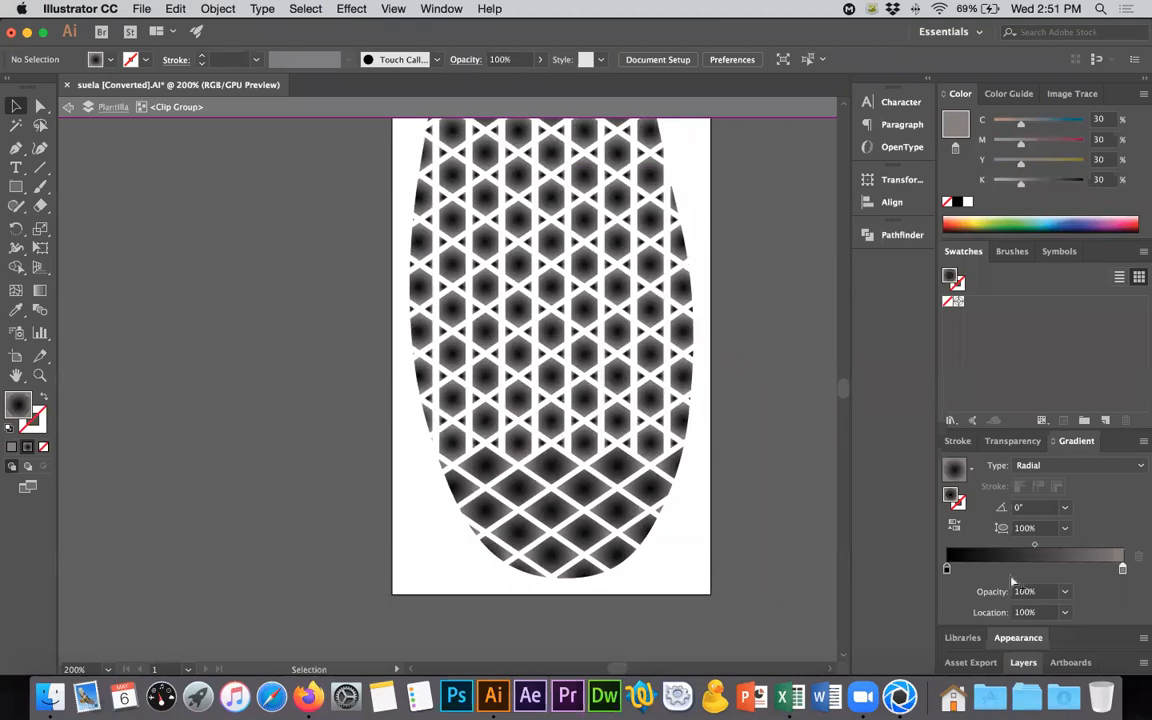
pyautogui.press('super+a')
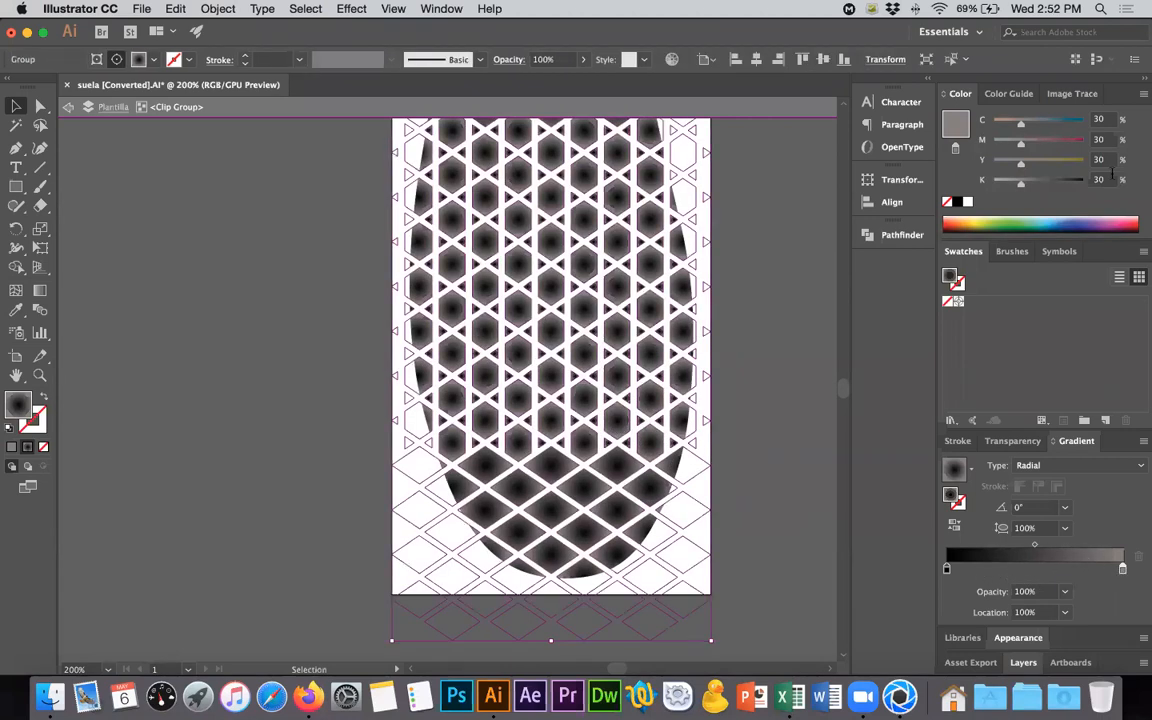
pyautogui.moveTo(1107, 120); pyautogui.dragTo(1071, 120)
pyautogui.write('20')
pyautogui.press('Tab')
pyautogui.write('20')
pyautogui.press('Tab')
pyautogui.write('20')
pyautogui.press('Tab')
pyautogui.write('20')
pyautogui.press('Tab')
pyautogui.press('Return')
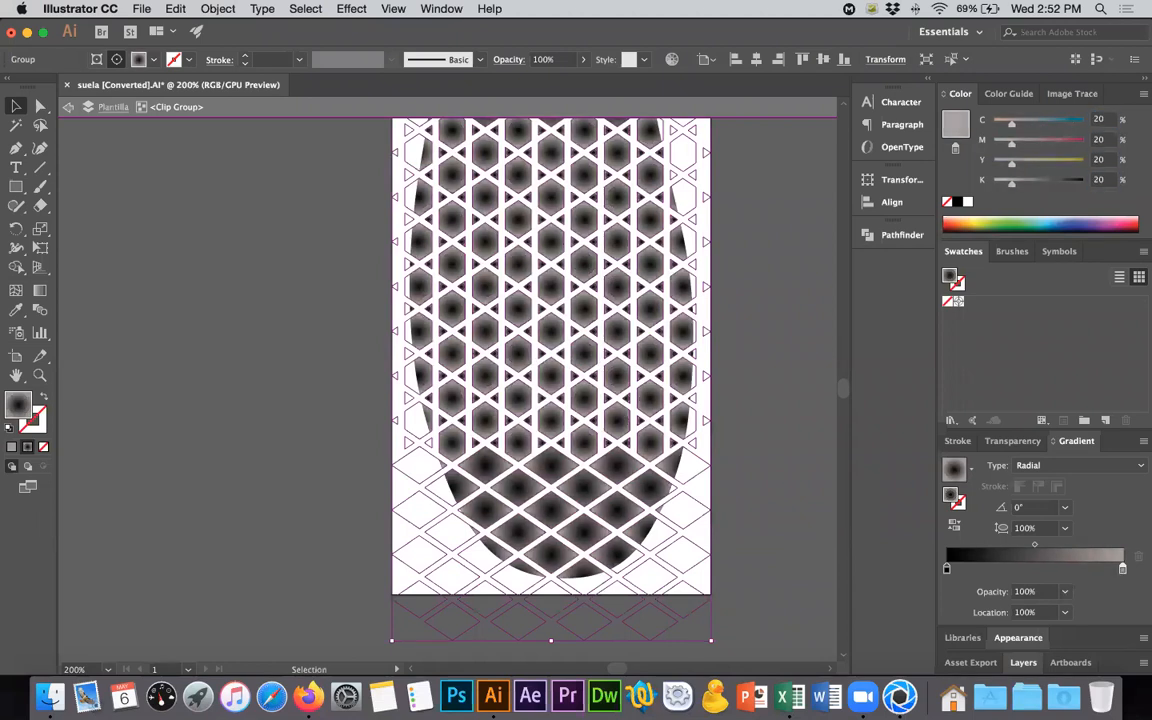
pyautogui.click(799, 306)
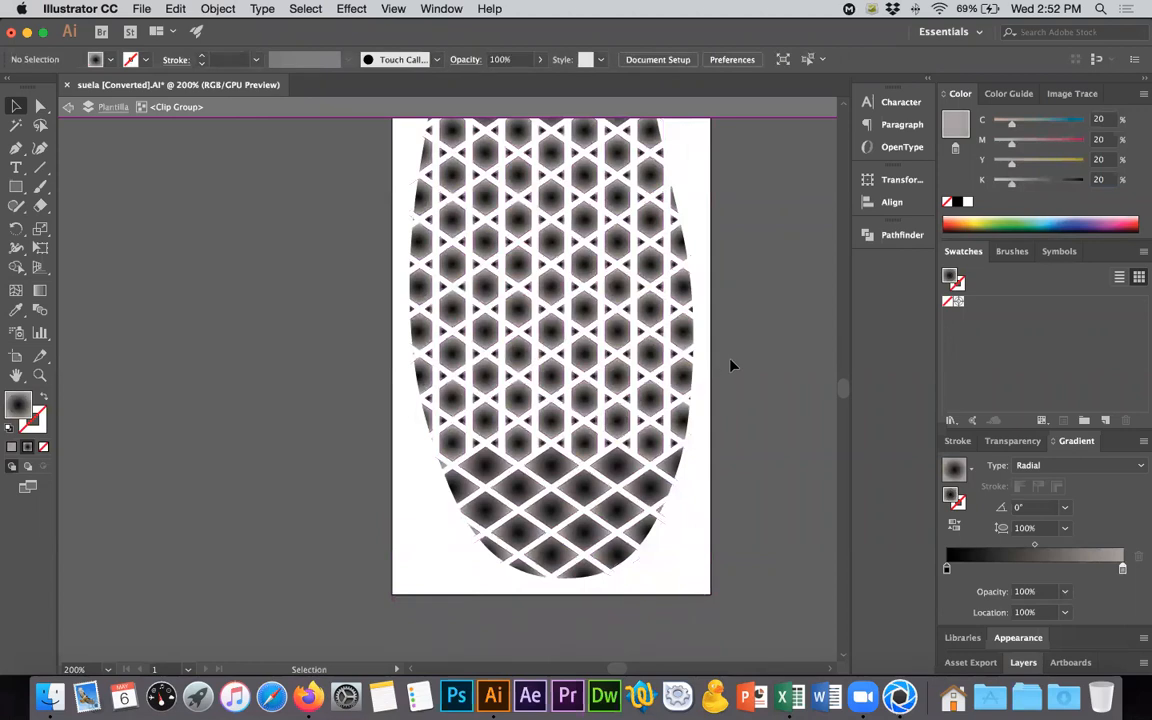
# - Inspect the radial gradient cells up close and leave the clip group's isolation mode
pyautogui.keyDown('alt'); pyautogui.scroll(4, 643, 314); pyautogui.keyUp('alt')
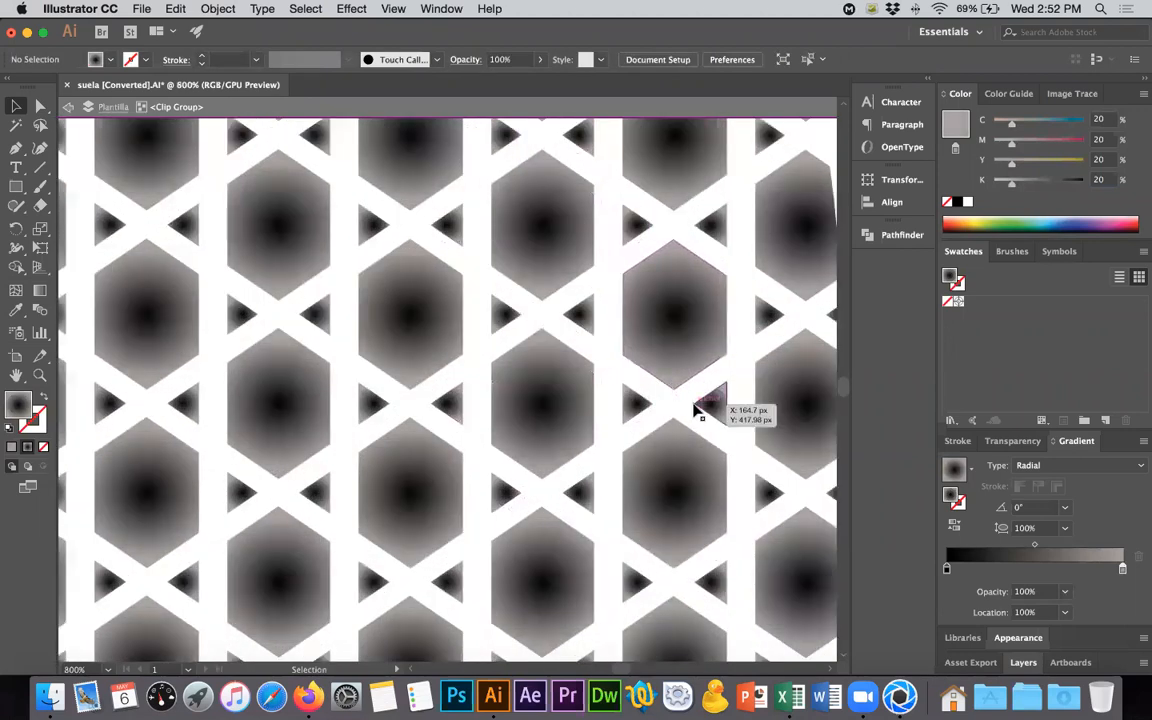
pyautogui.keyDown('alt'); pyautogui.scroll(-6, 695, 410); pyautogui.keyUp('alt')
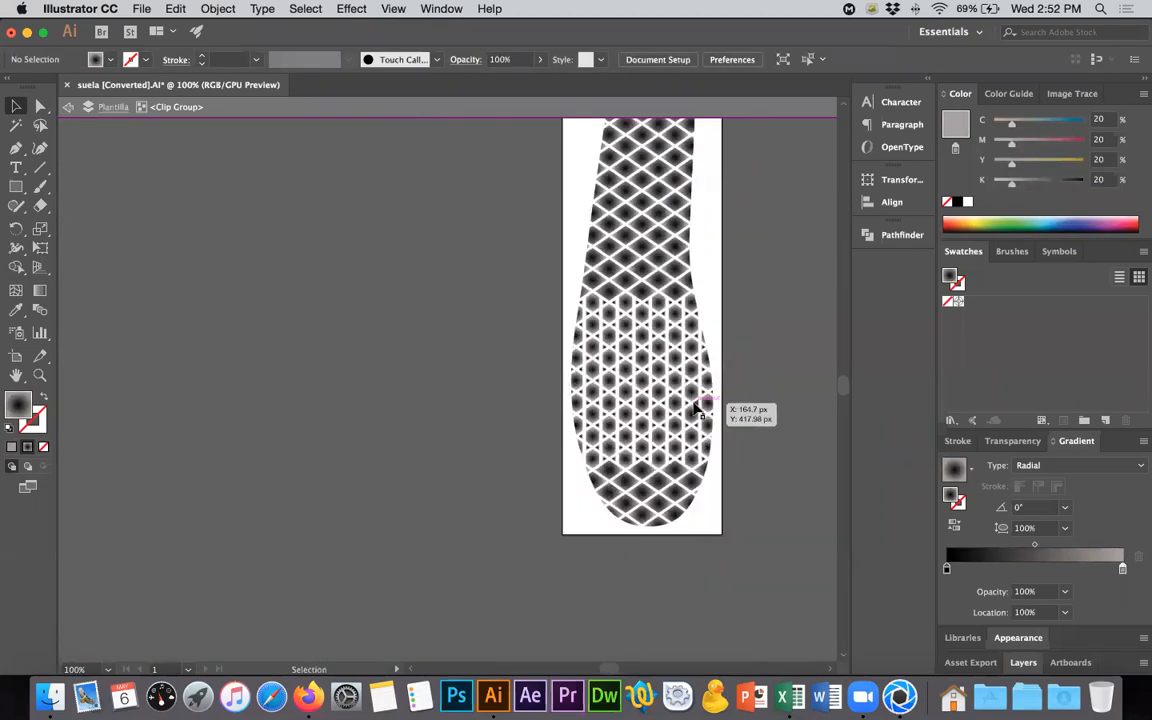
pyautogui.keyDown('alt'); pyautogui.scroll(-1, 697, 408); pyautogui.keyUp('alt')
pyautogui.hscroll(2, 681, 364)
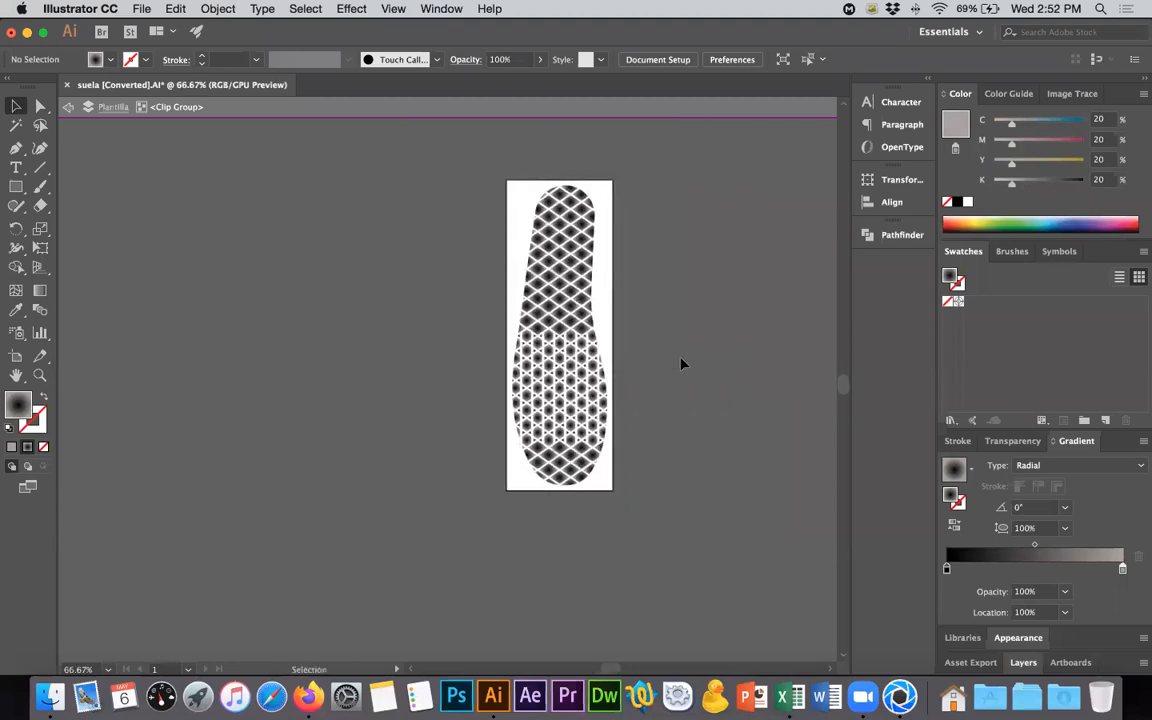
pyautogui.doubleClick(721, 423)
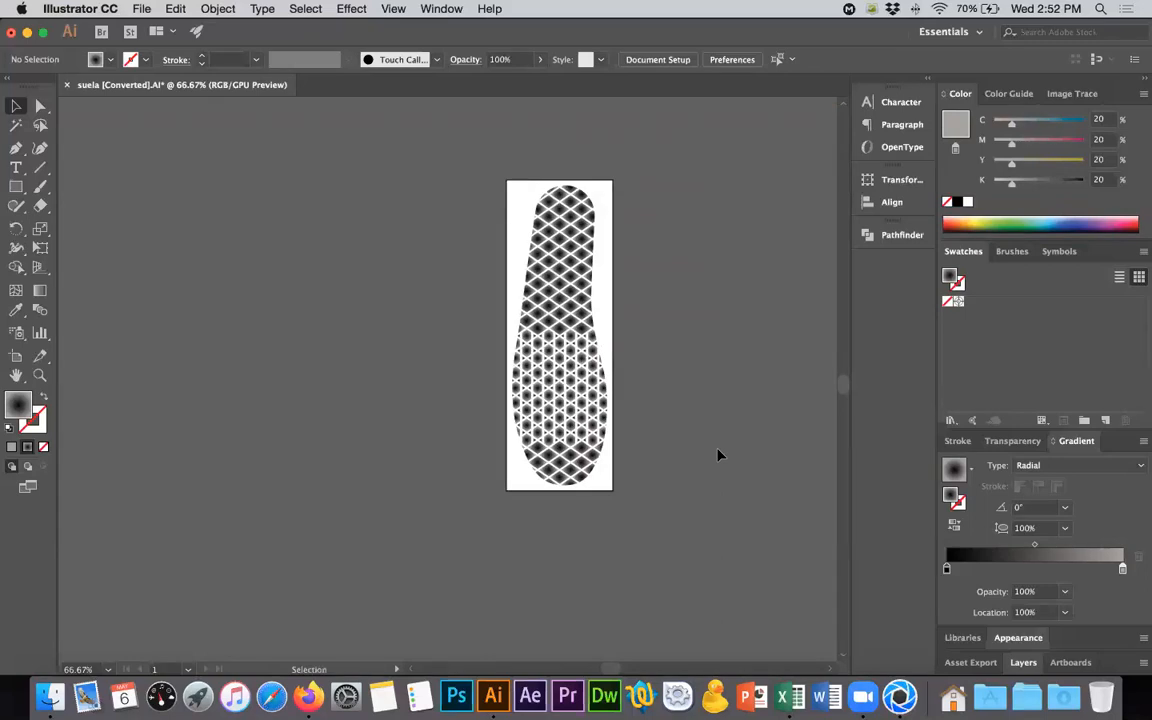
# - Export the sole artwork to the Desktop as an RGB JPEG named suela displacement, using artboards, maximum quality and 150 ppi
pyautogui.click(142, 8)
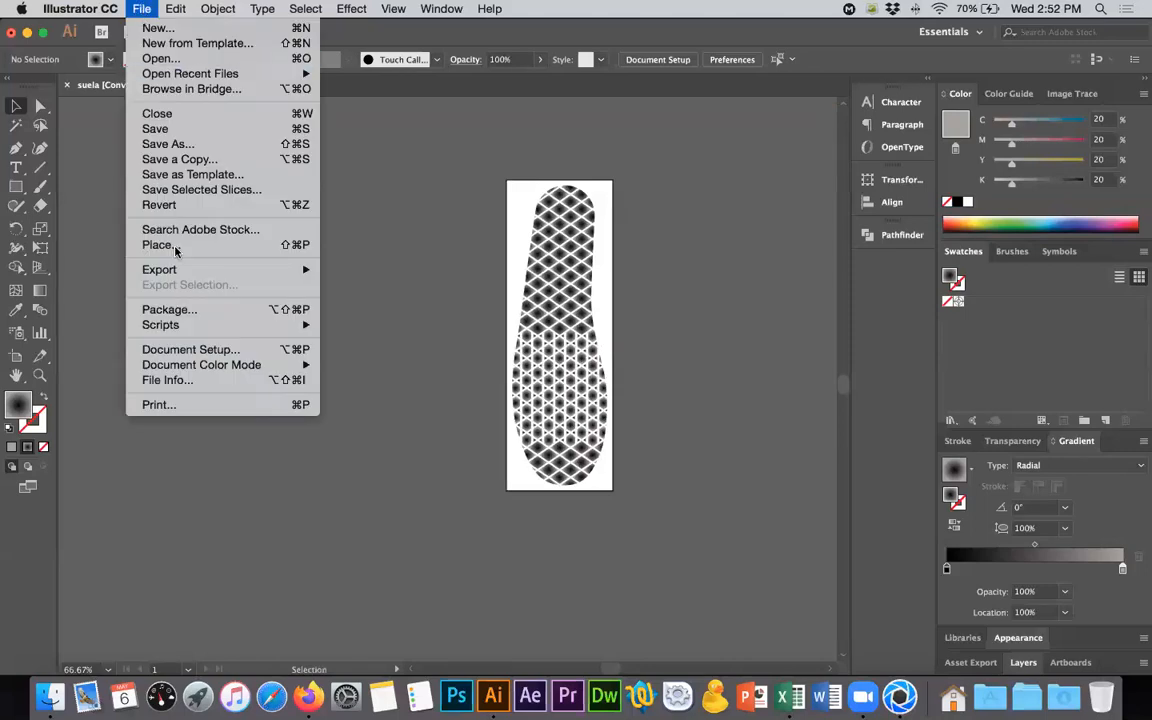
pyautogui.moveTo(188, 270)
pyautogui.click(395, 286)
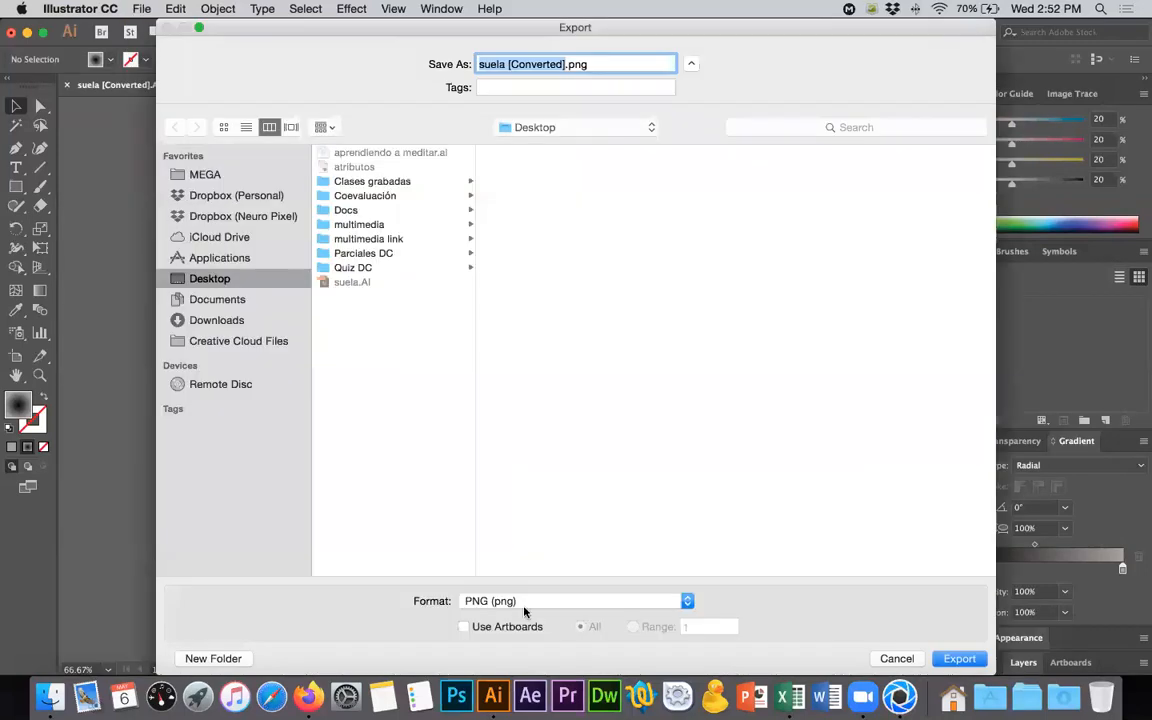
pyautogui.click(524, 603)
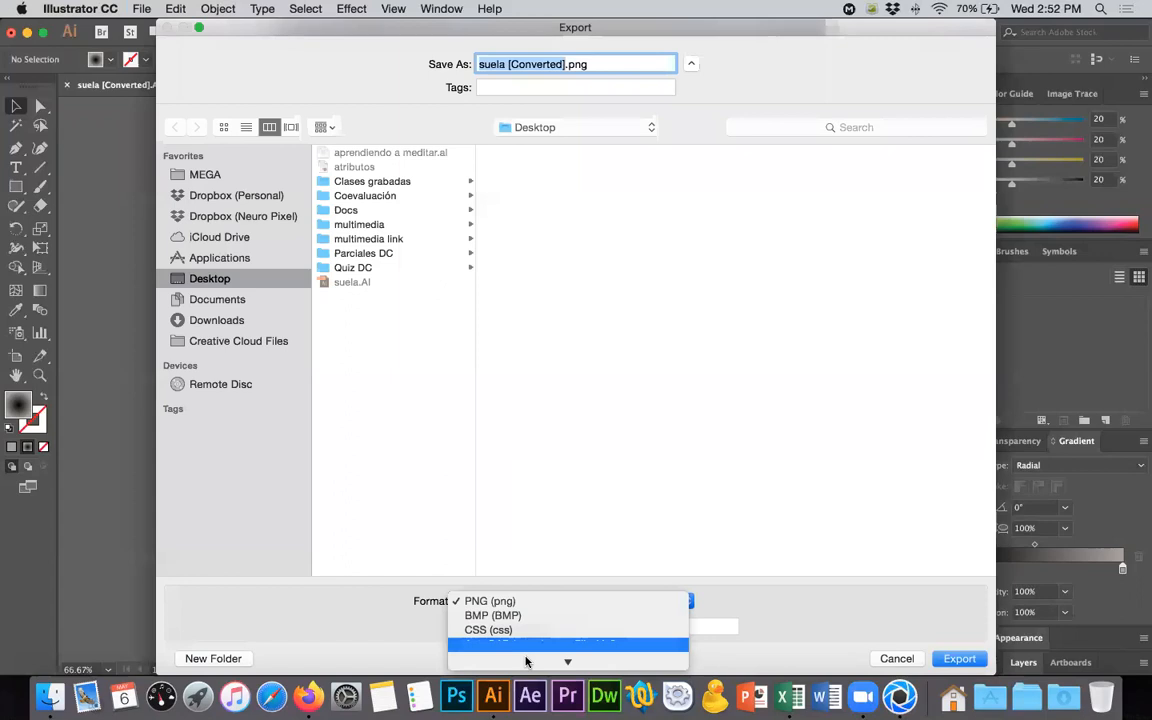
pyautogui.click(517, 562)
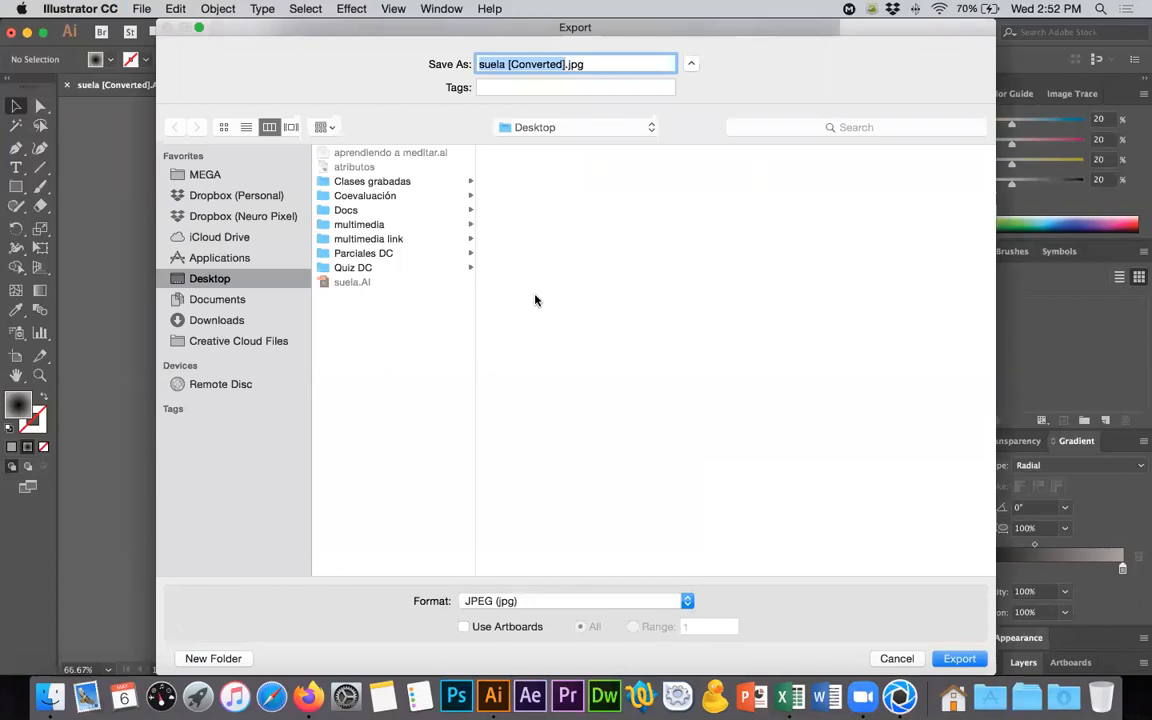
pyautogui.write('suela')
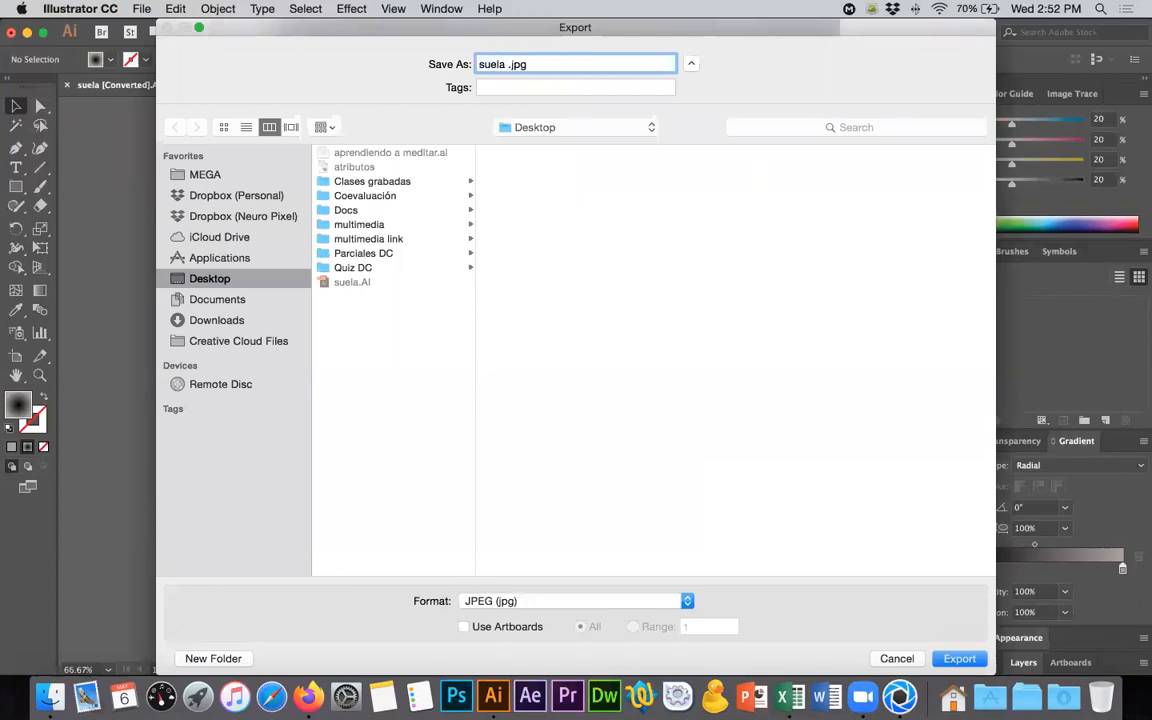
pyautogui.write(' displacement')
pyautogui.click(464, 627)
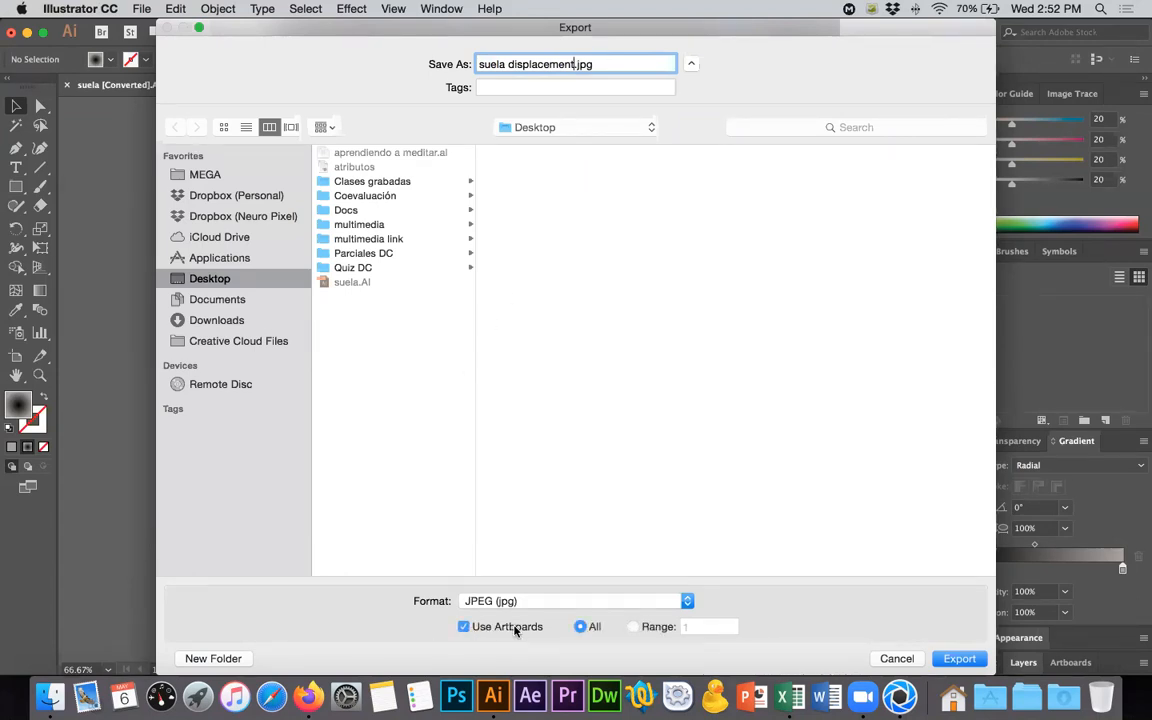
pyautogui.click(957, 658)
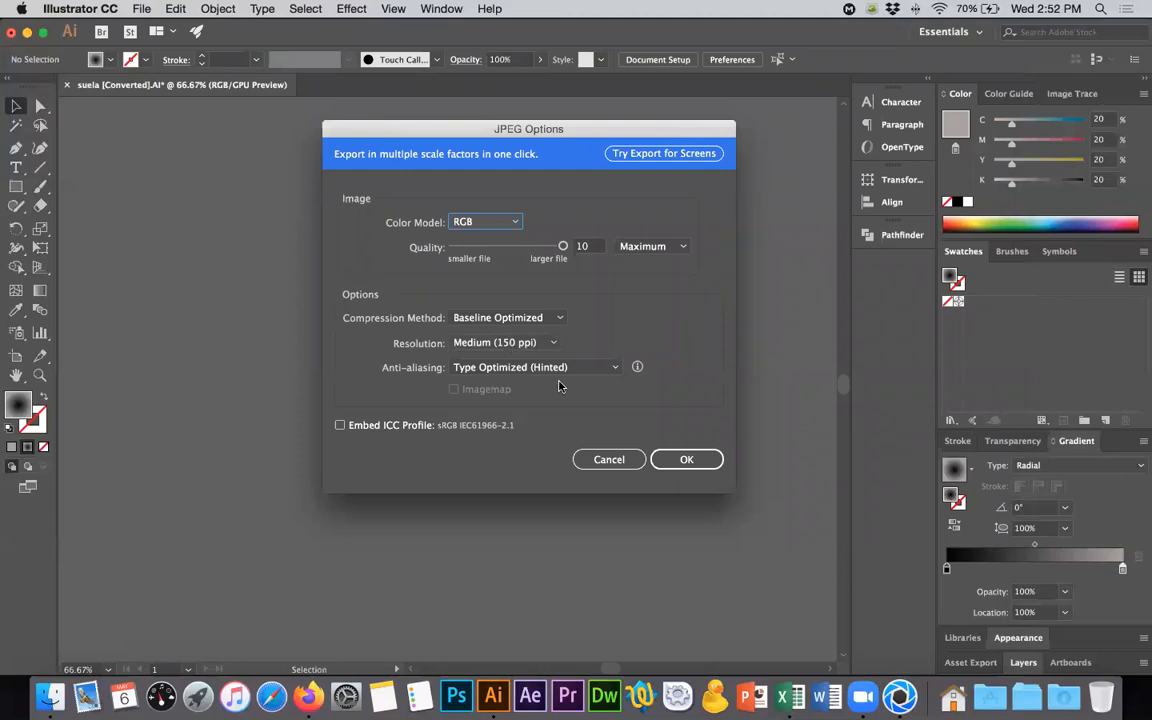
pyautogui.click(678, 460)
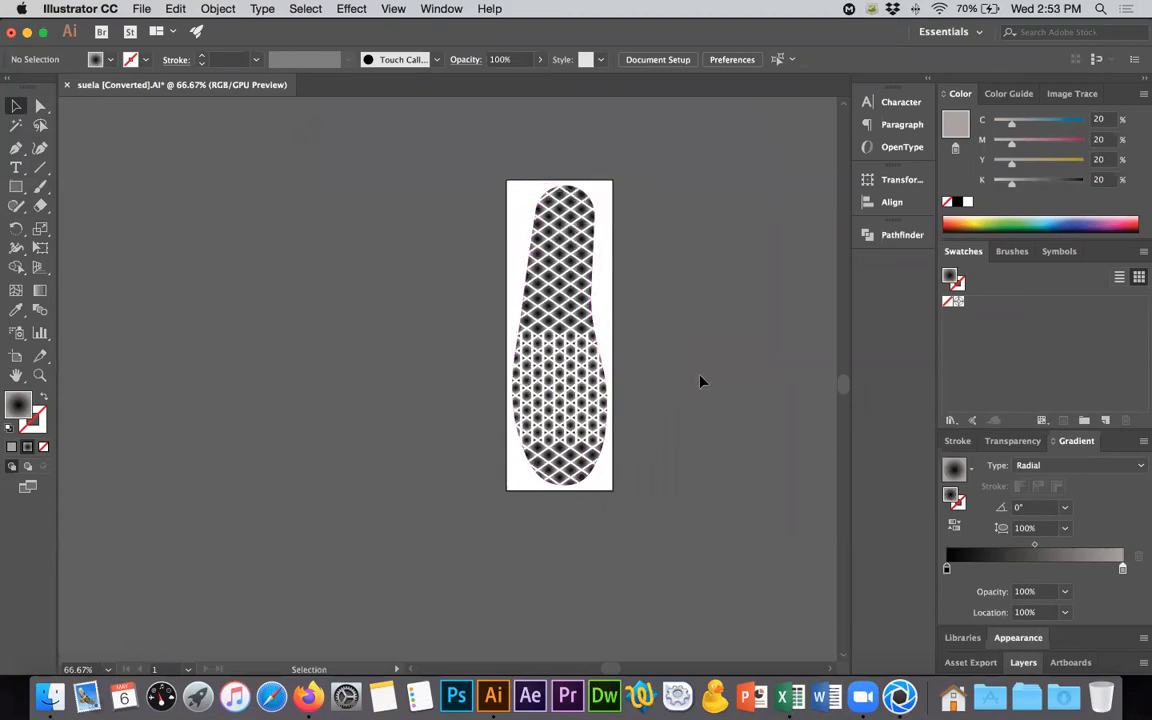
# - Save the Illustrator document on the Desktop as suela.ai over the existing file and close it
pyautogui.press('super+Tab')
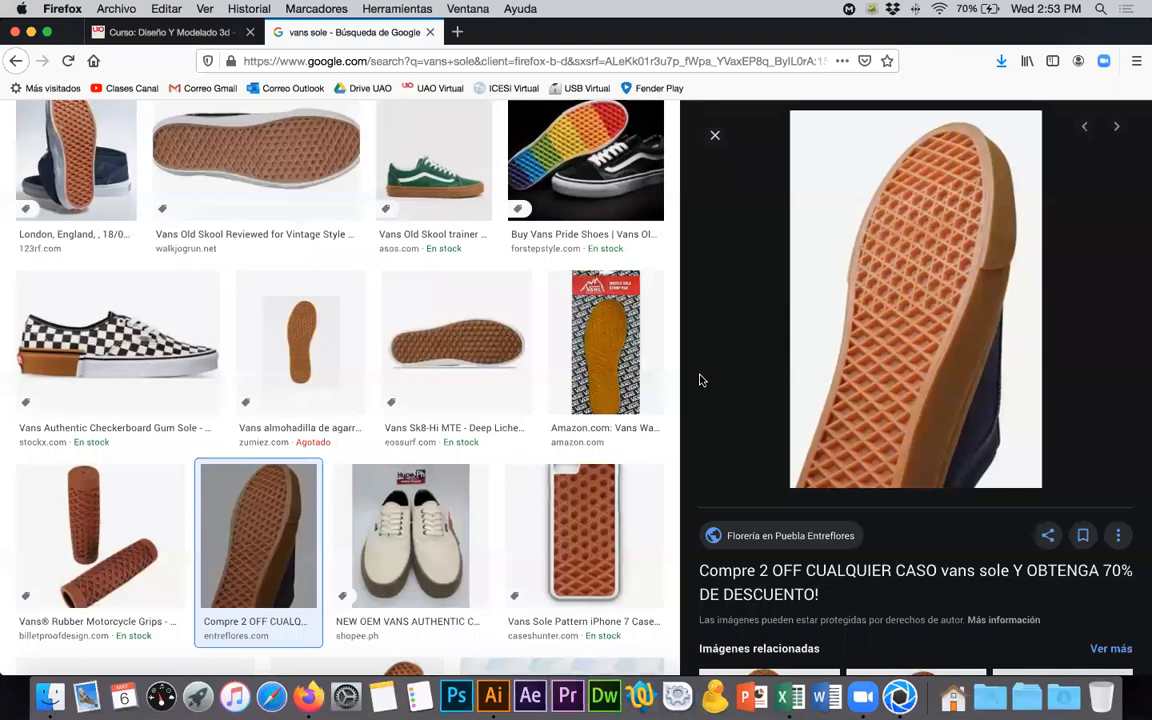
pyautogui.press('super+Tab')
pyautogui.press('super+shift+s')
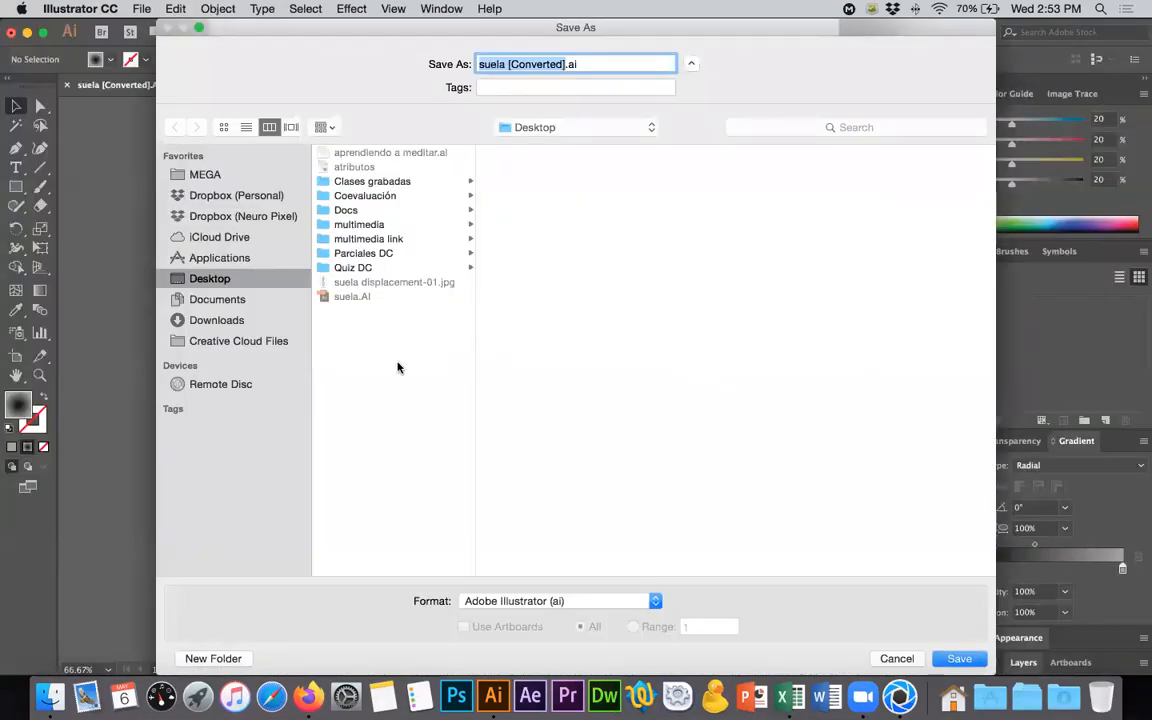
pyautogui.write('suela')
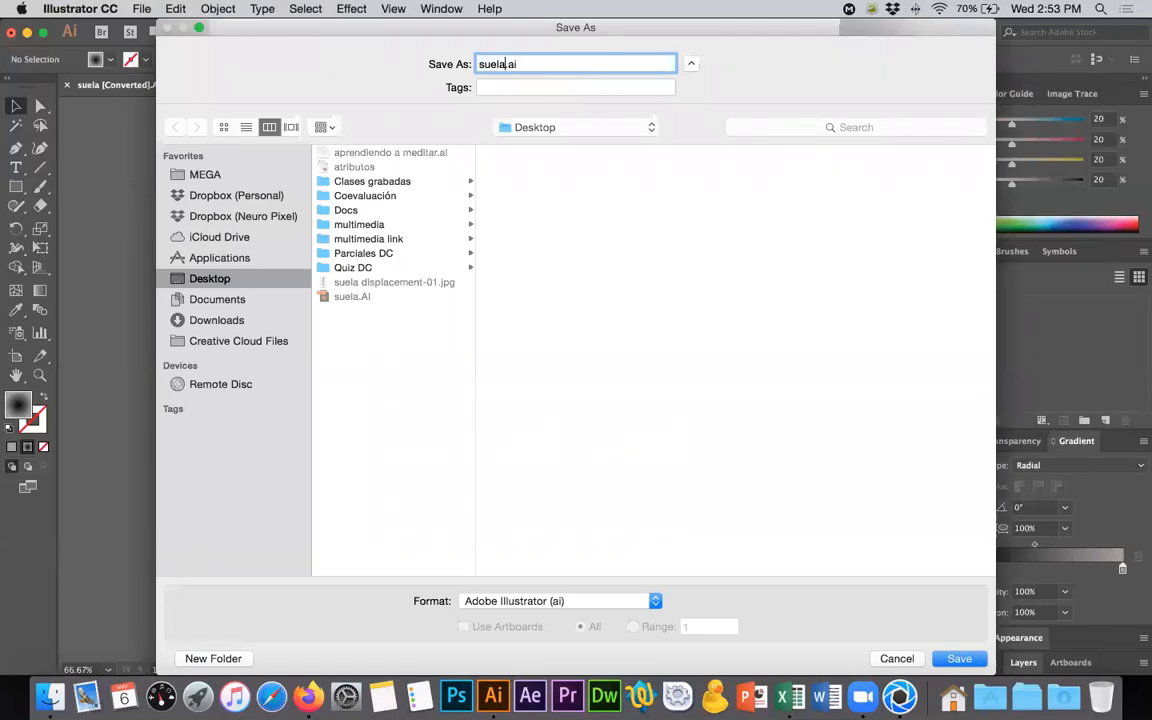
pyautogui.press('Return')
pyautogui.click(709, 131)
pyautogui.click(556, 553)
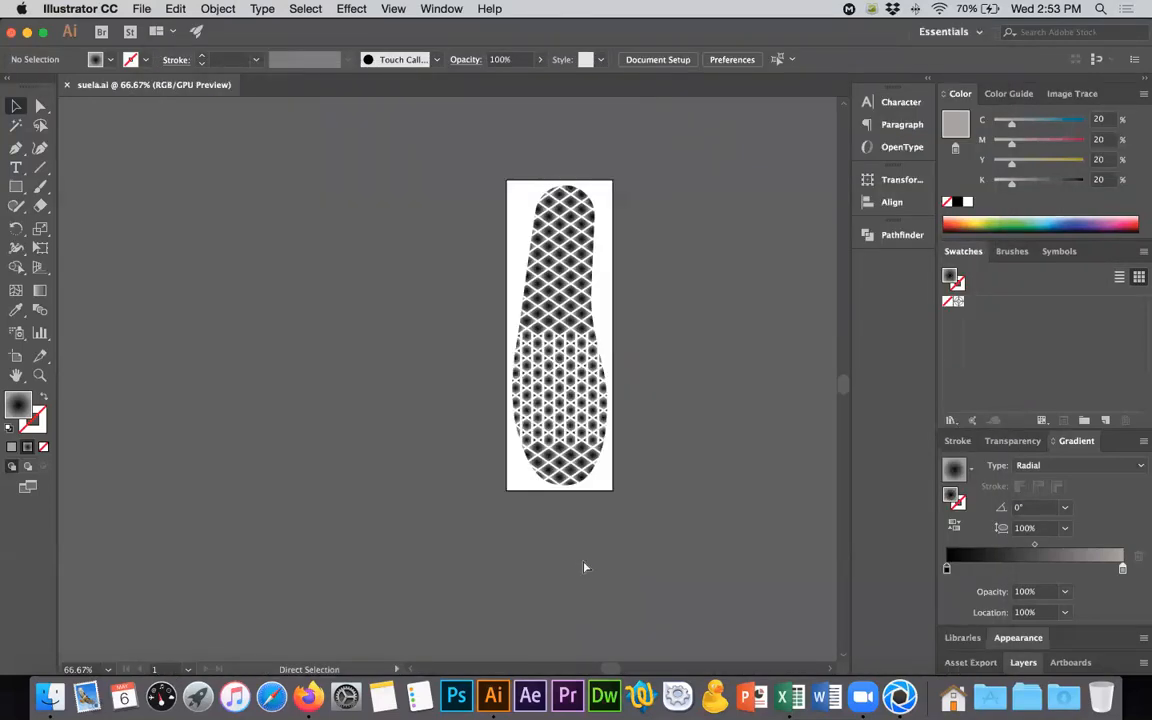
pyautogui.press('super+w')
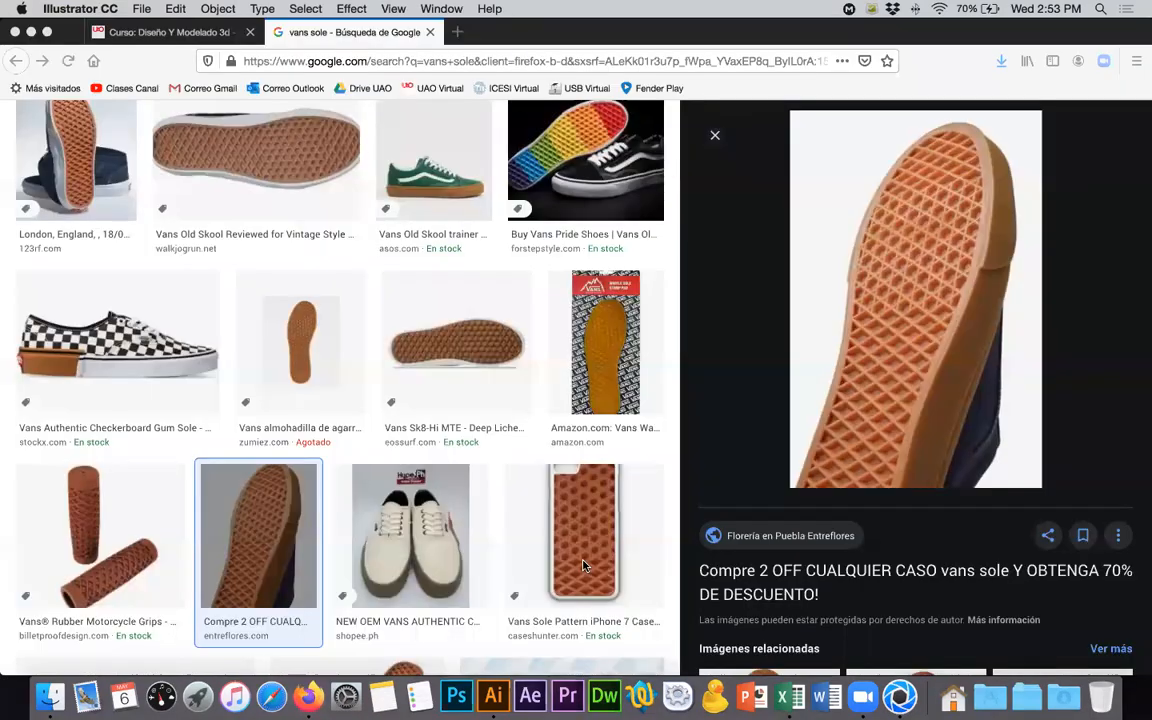
# - Switch to KeyShot and open the material graph of the Suela abajo material
pyautogui.press('super+h')
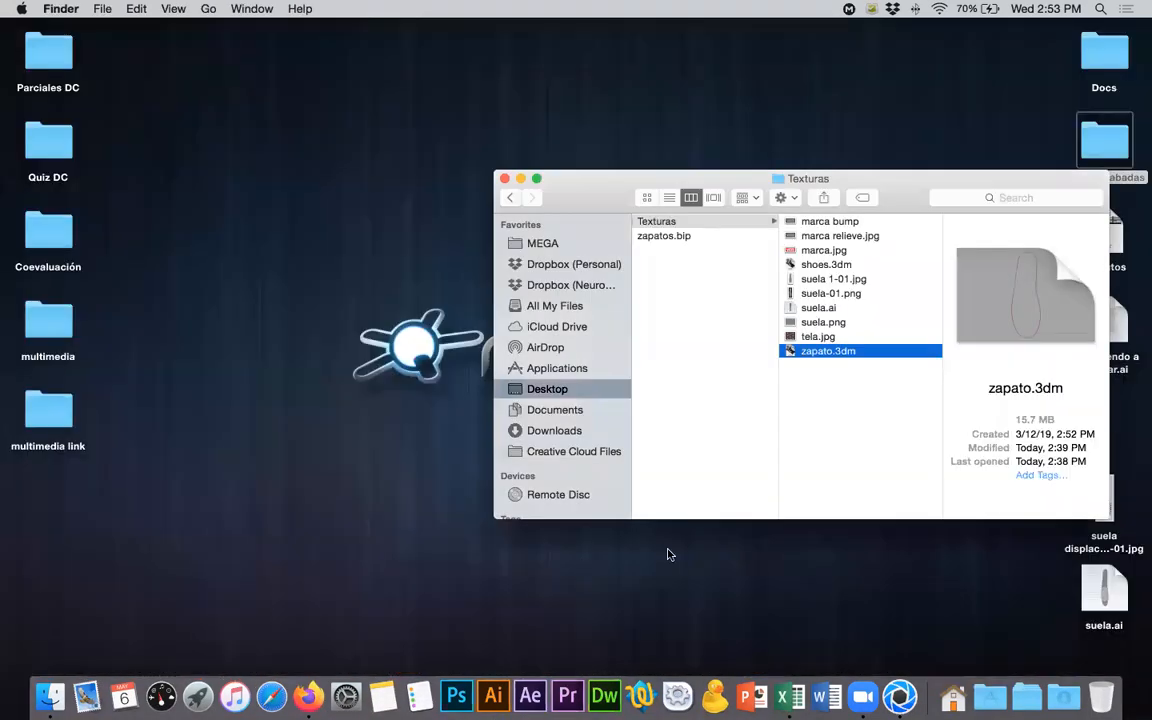
pyautogui.moveTo(831, 187); pyautogui.dragTo(503, 160)
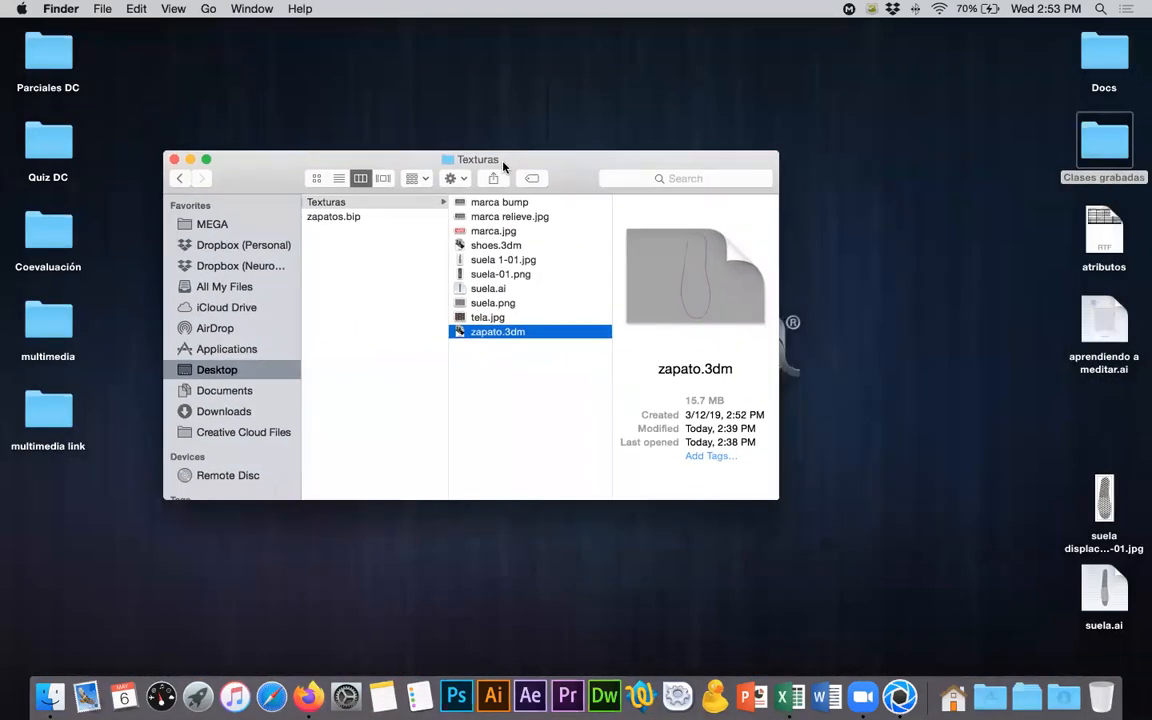
pyautogui.click(899, 692)
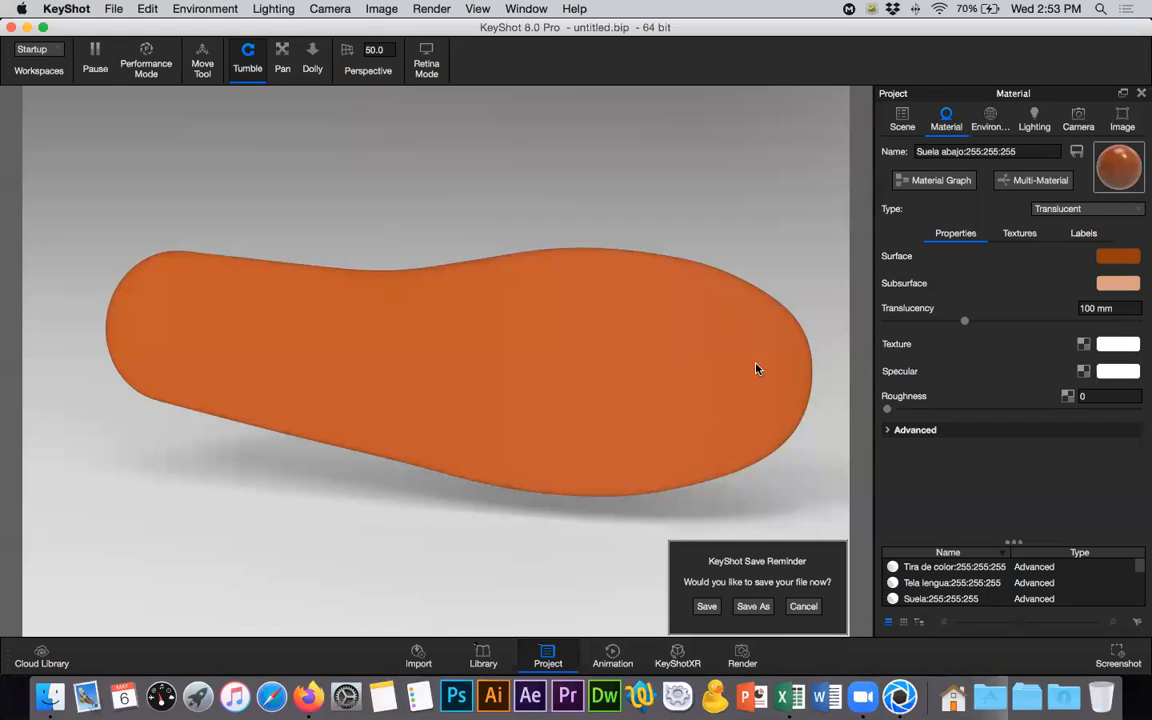
pyautogui.click(939, 181)
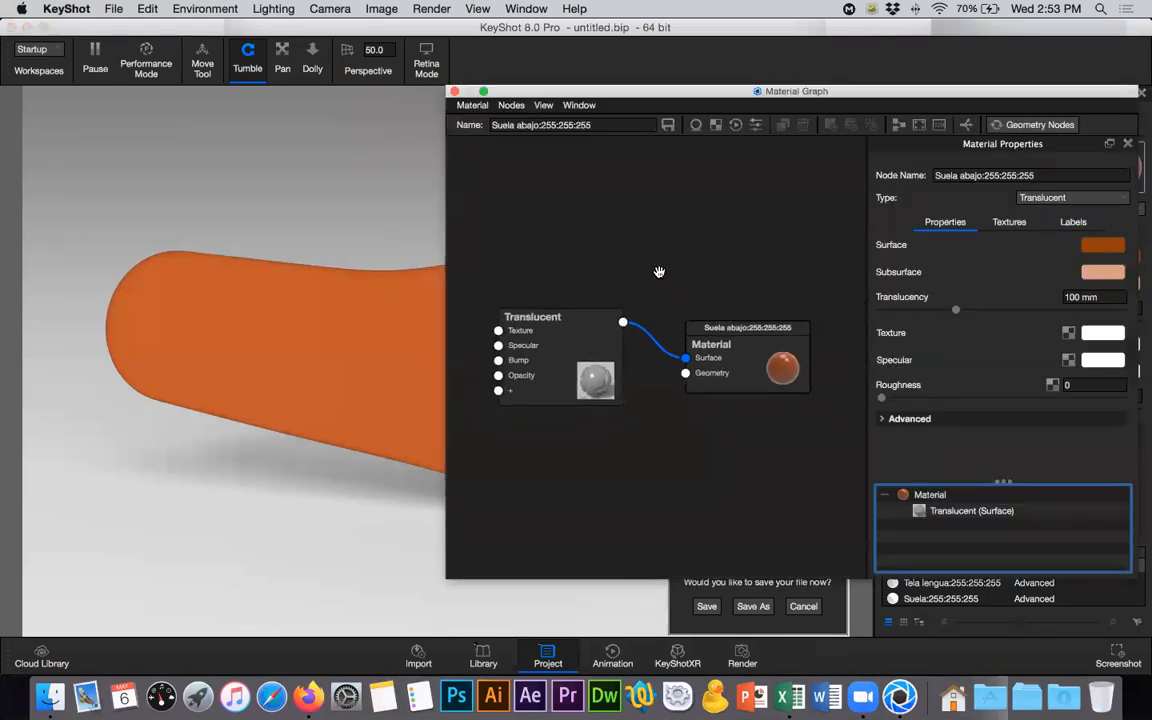
# - Add a Displace geometry node below the Translucent node and connect it to the Material node's Geometry input
pyautogui.moveTo(611, 327); pyautogui.dragTo(600, 240)
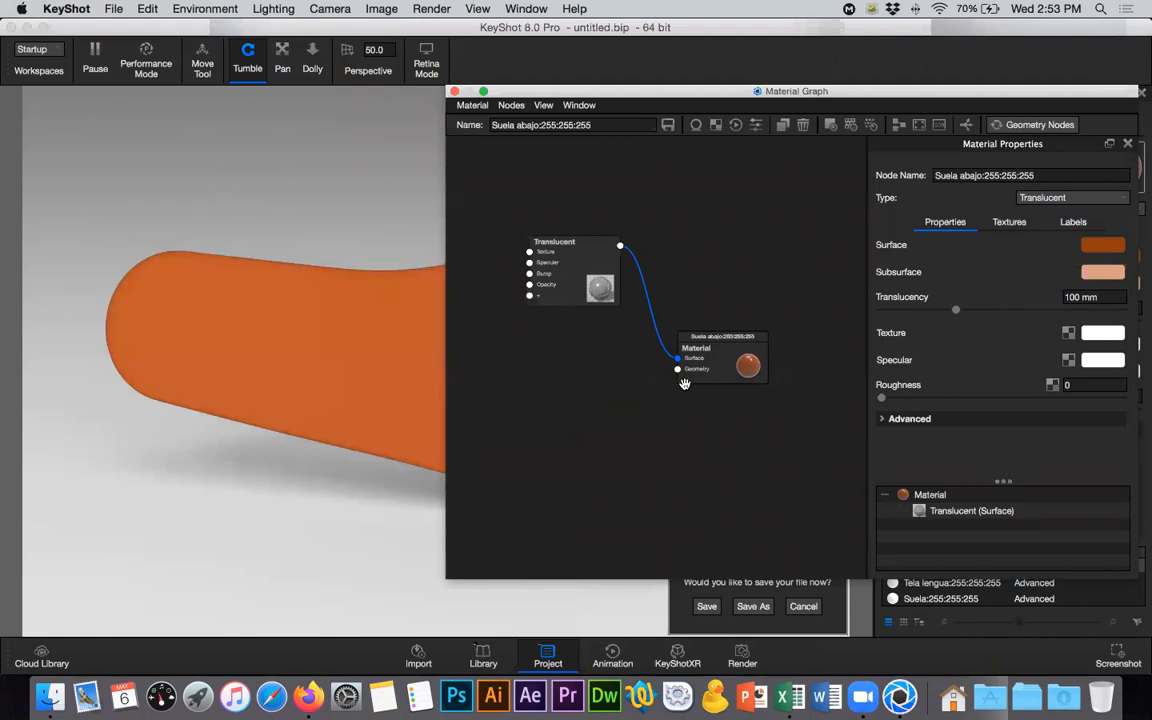
pyautogui.rightClick(553, 434)
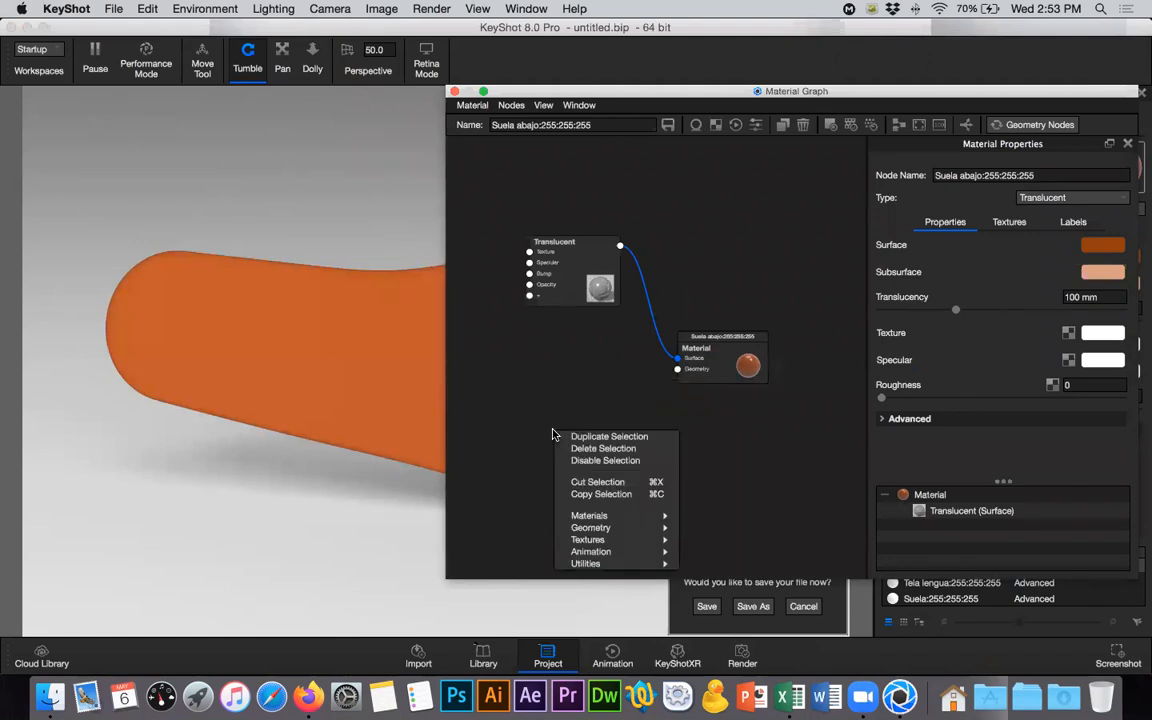
pyautogui.moveTo(600, 527)
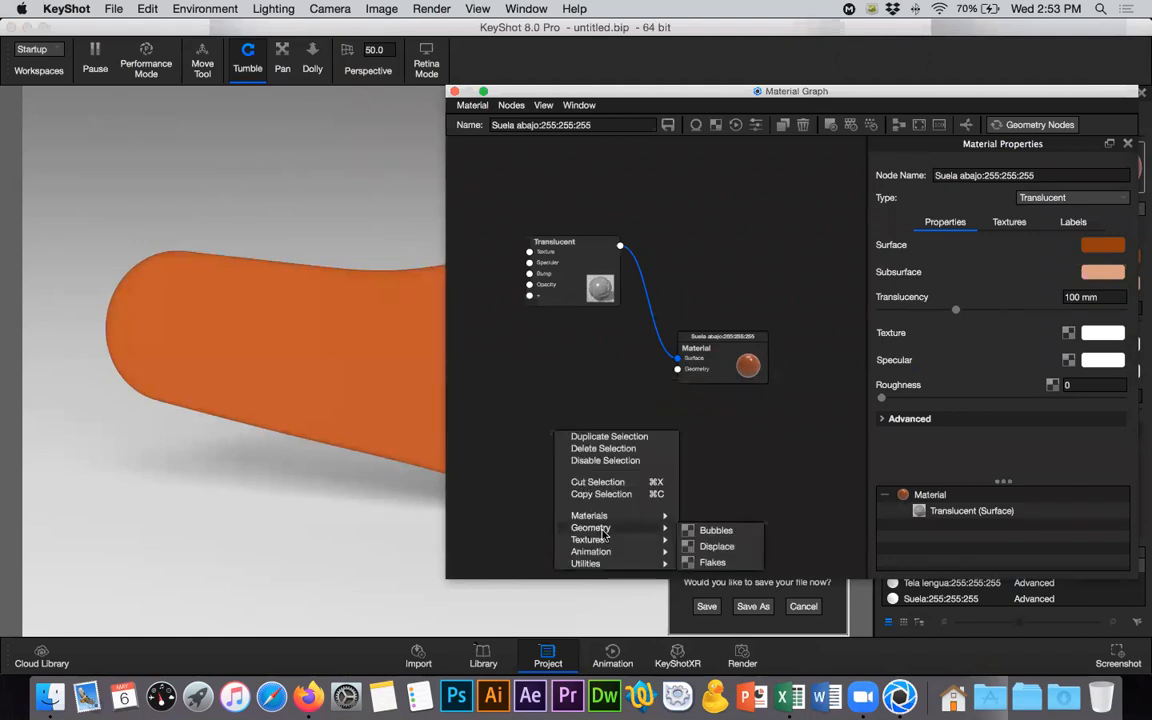
pyautogui.click(712, 547)
pyautogui.moveTo(588, 449); pyautogui.dragTo(677, 369)
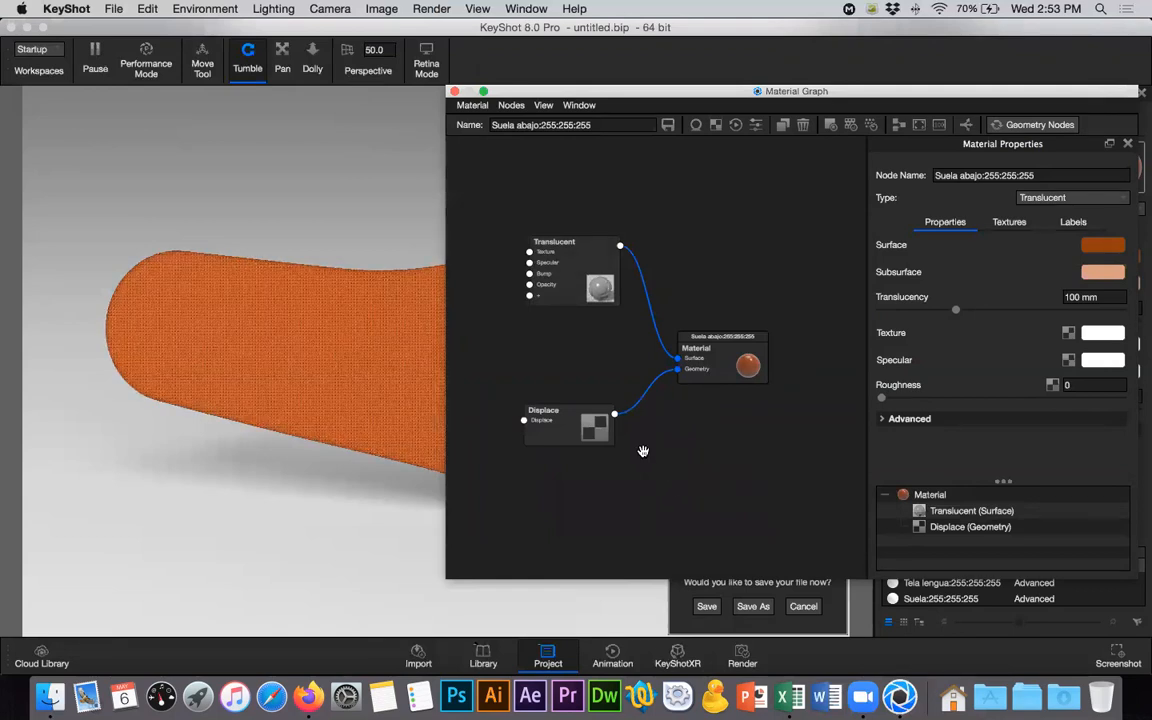
# - Add a Texture Map node and load suela displacement-01.jpg from the Desktop into it
pyautogui.scroll(-3, 643, 451)
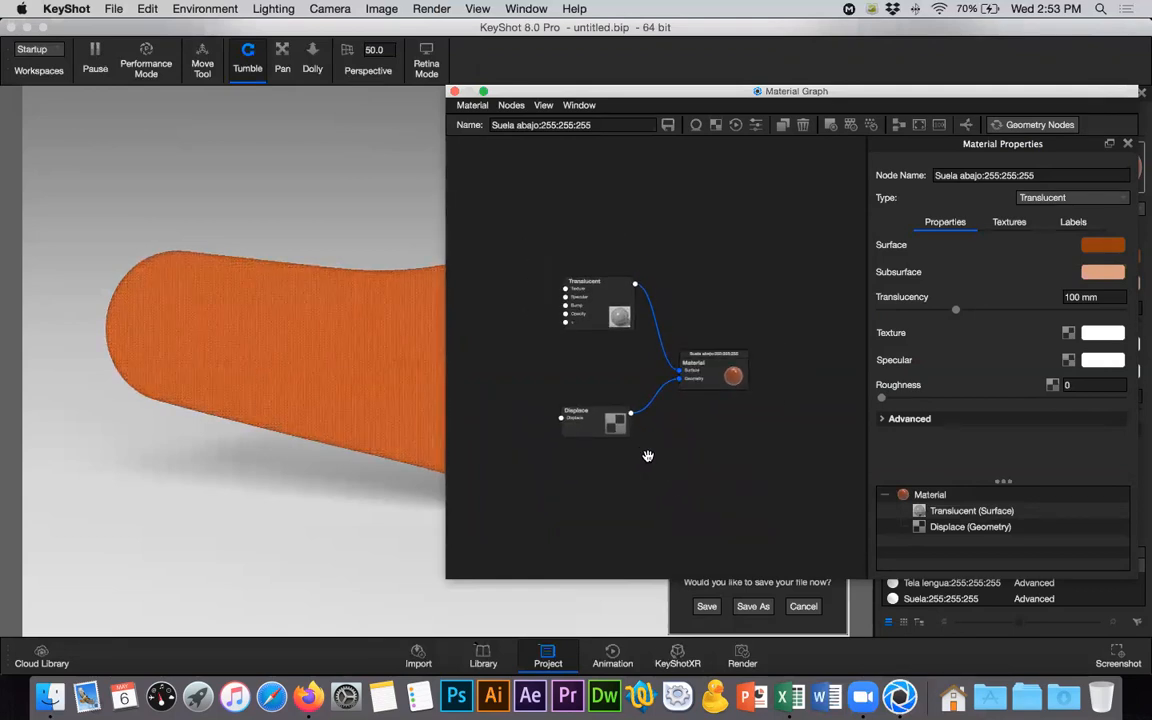
pyautogui.rightClick(481, 376)
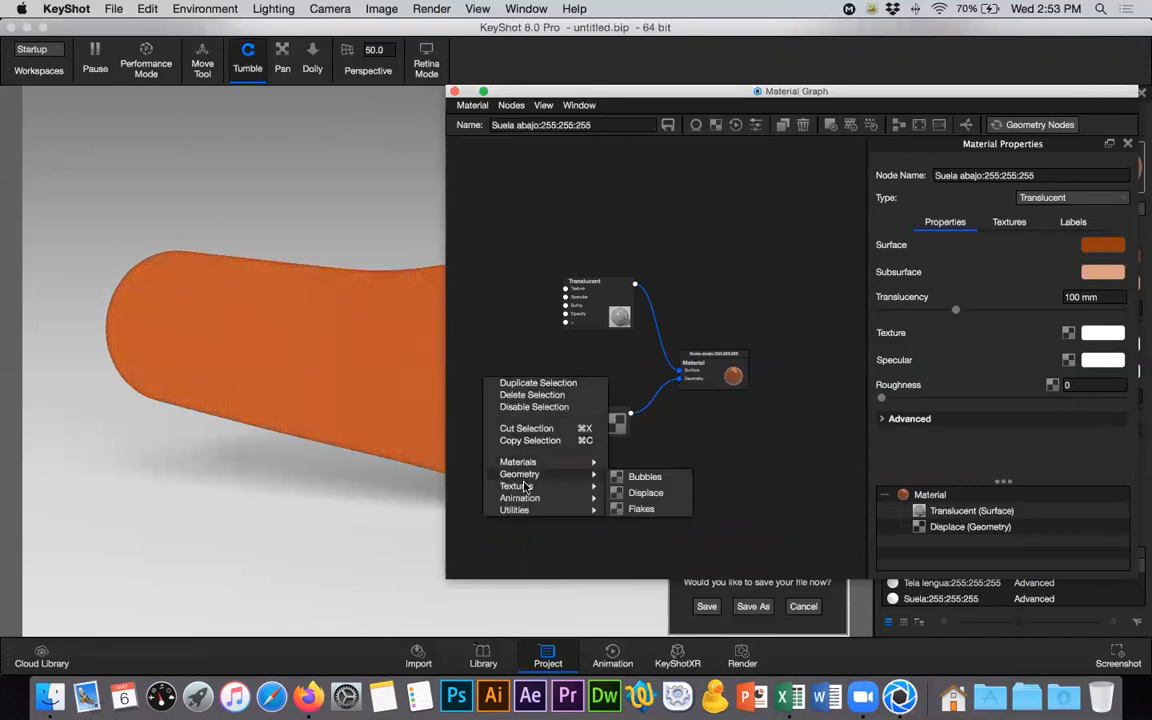
pyautogui.moveTo(537, 486)
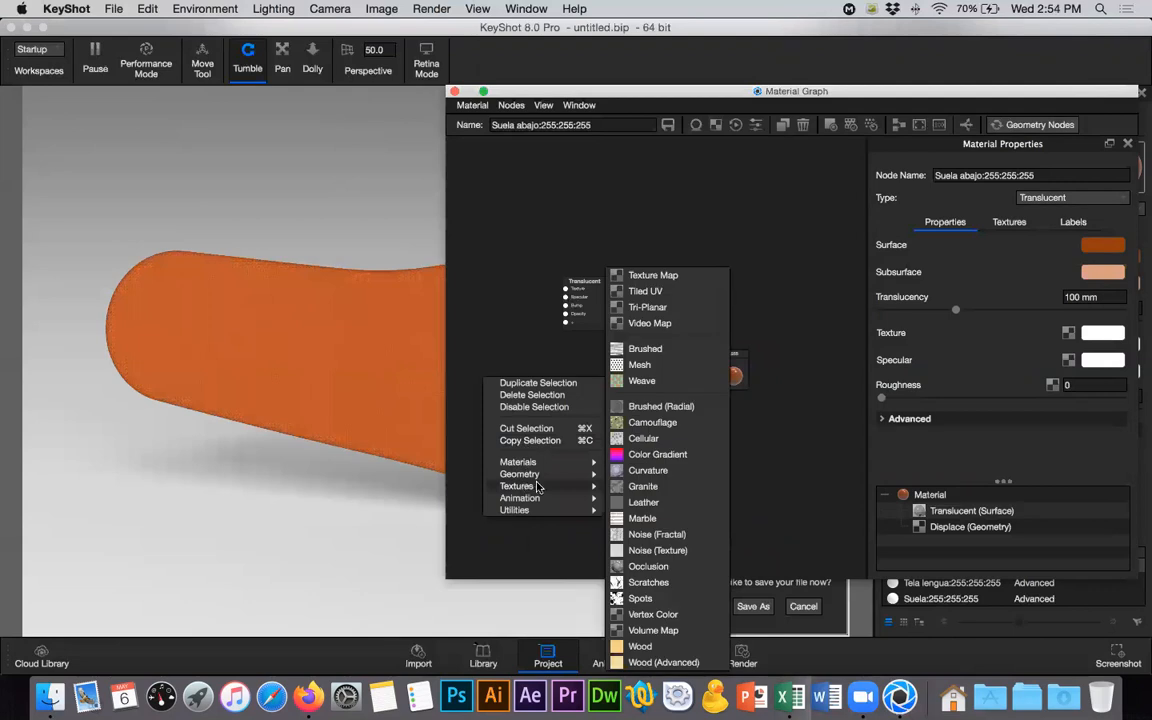
pyautogui.click(654, 278)
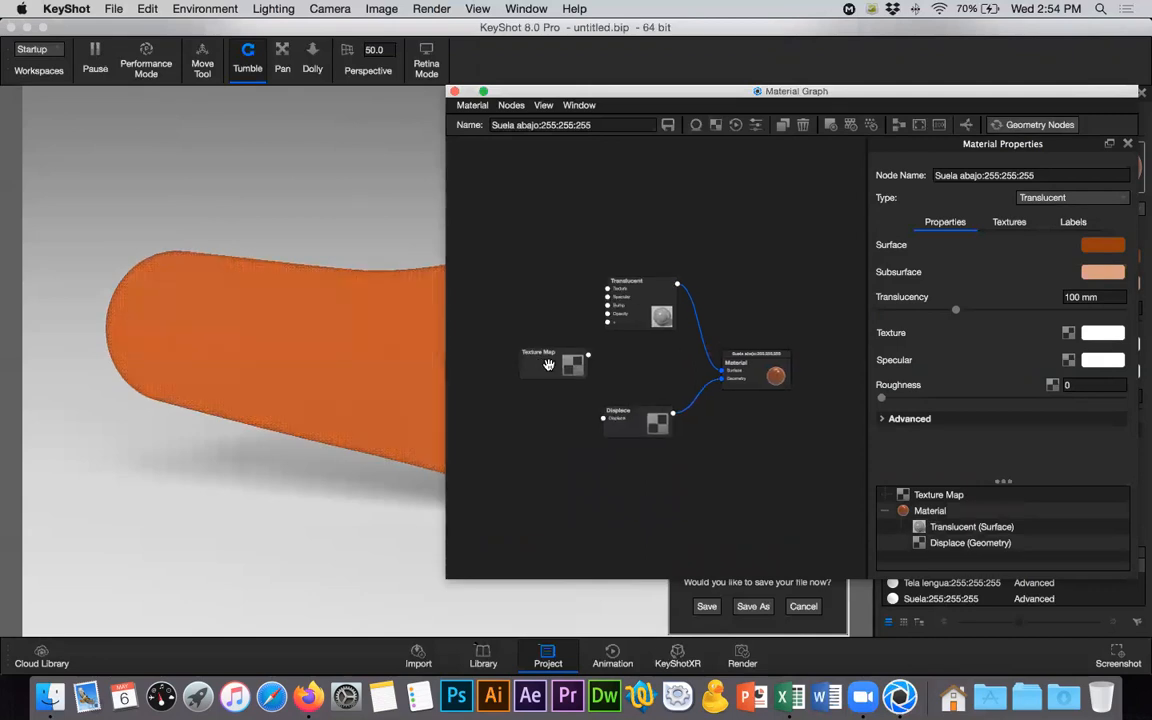
pyautogui.click(548, 364)
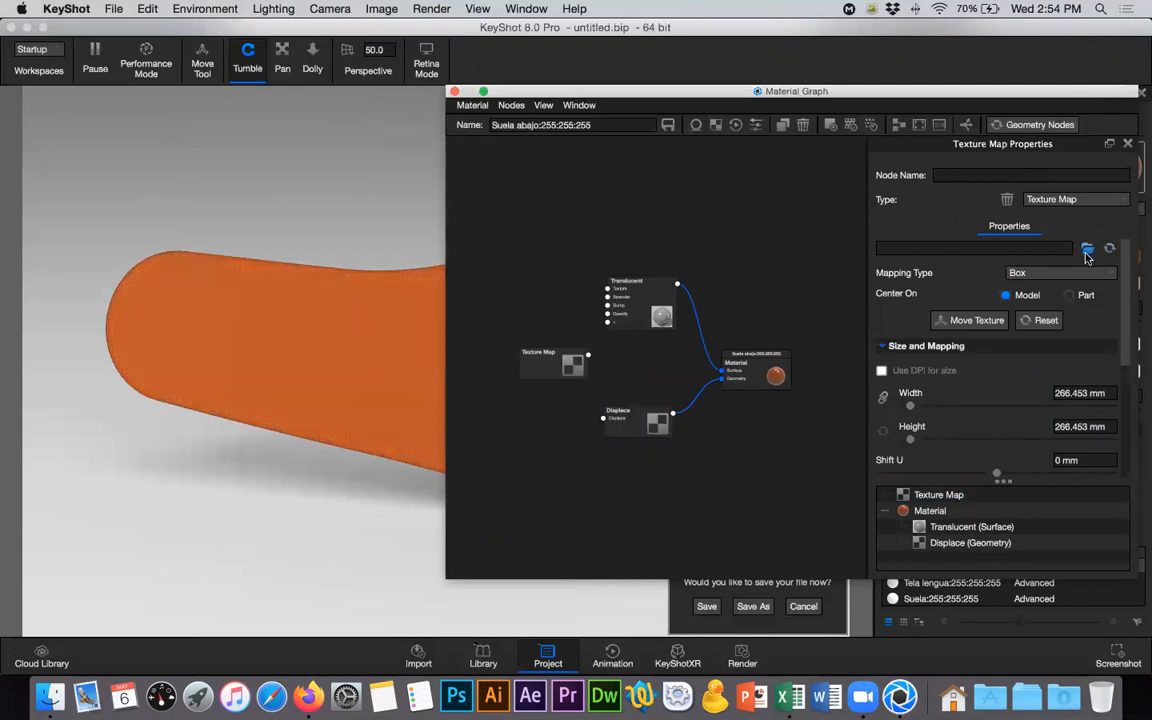
pyautogui.click(1087, 251)
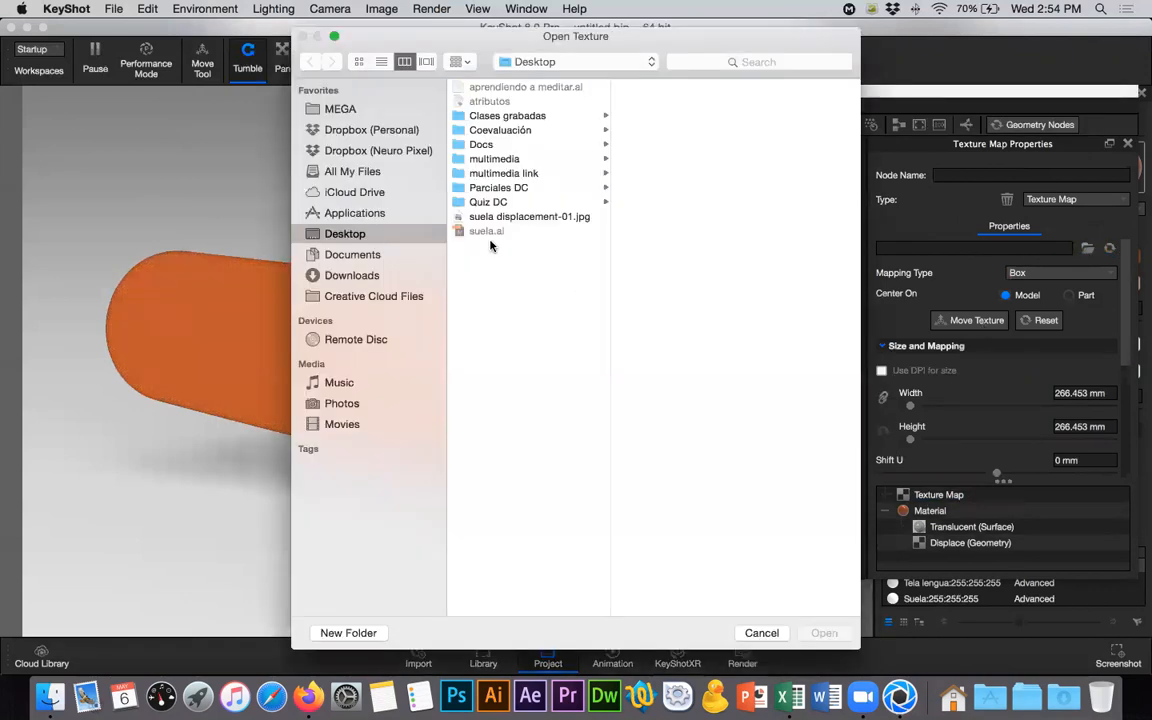
pyautogui.click(496, 219)
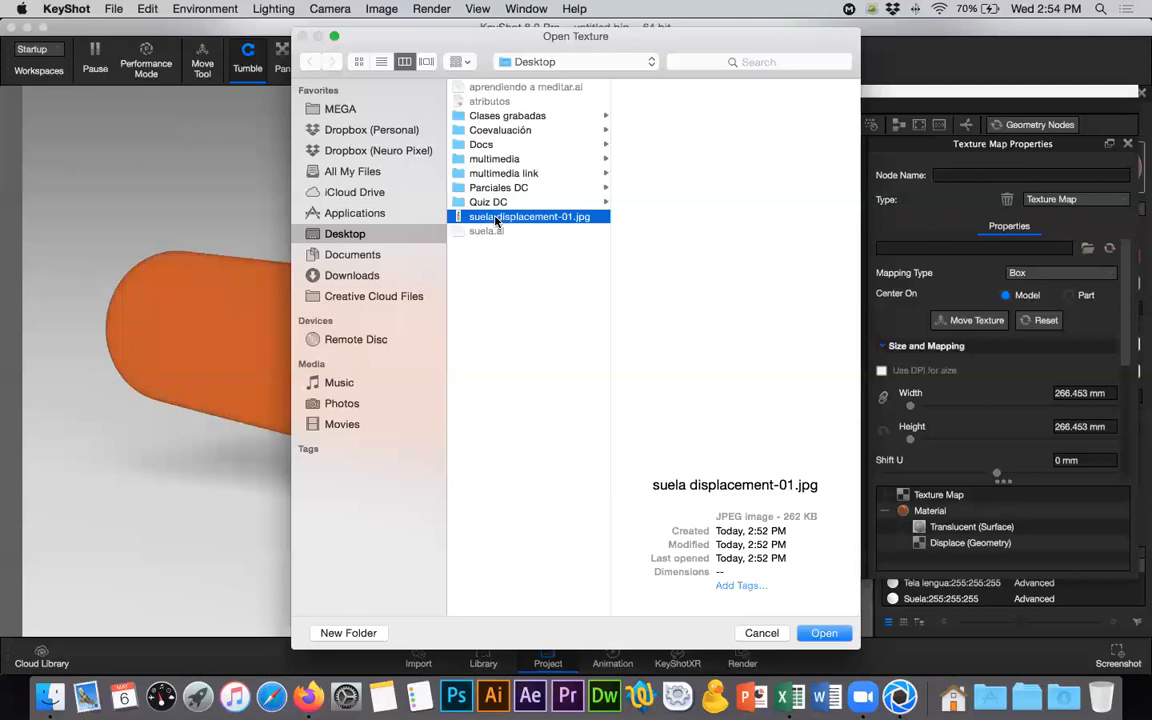
pyautogui.click(822, 632)
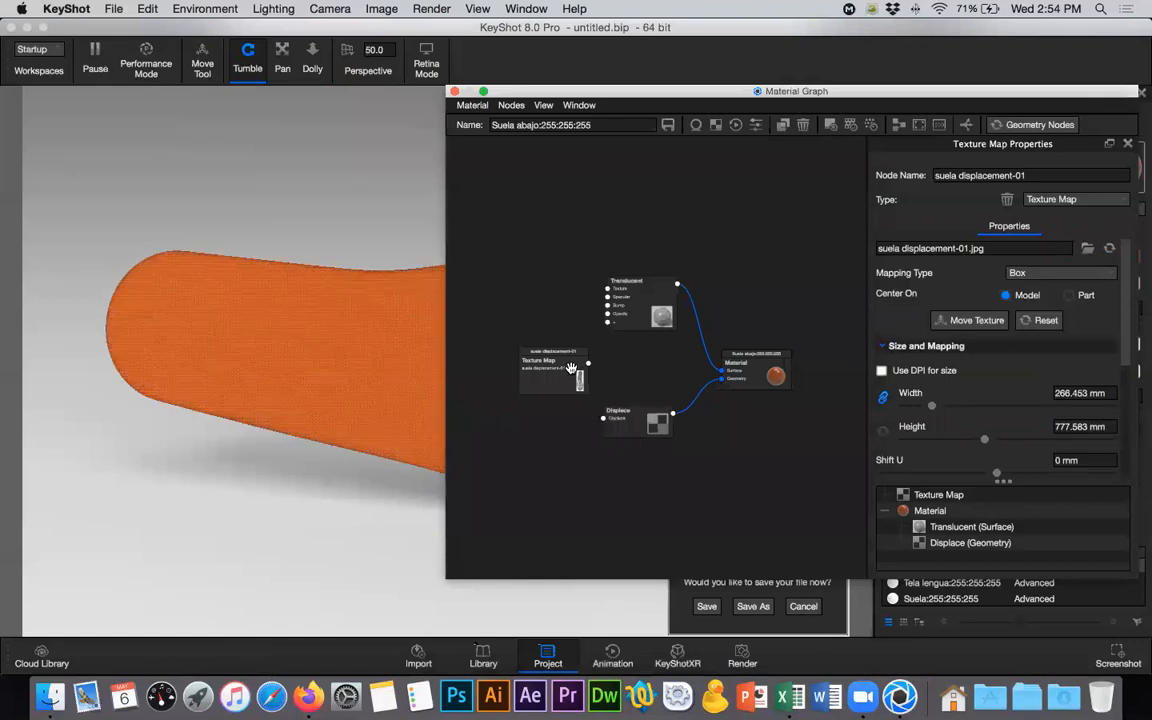
# - Try the texture map on the Translucent node's Texture input, and reconnect it to the Displace node's input
pyautogui.moveTo(562, 366); pyautogui.dragTo(549, 352)
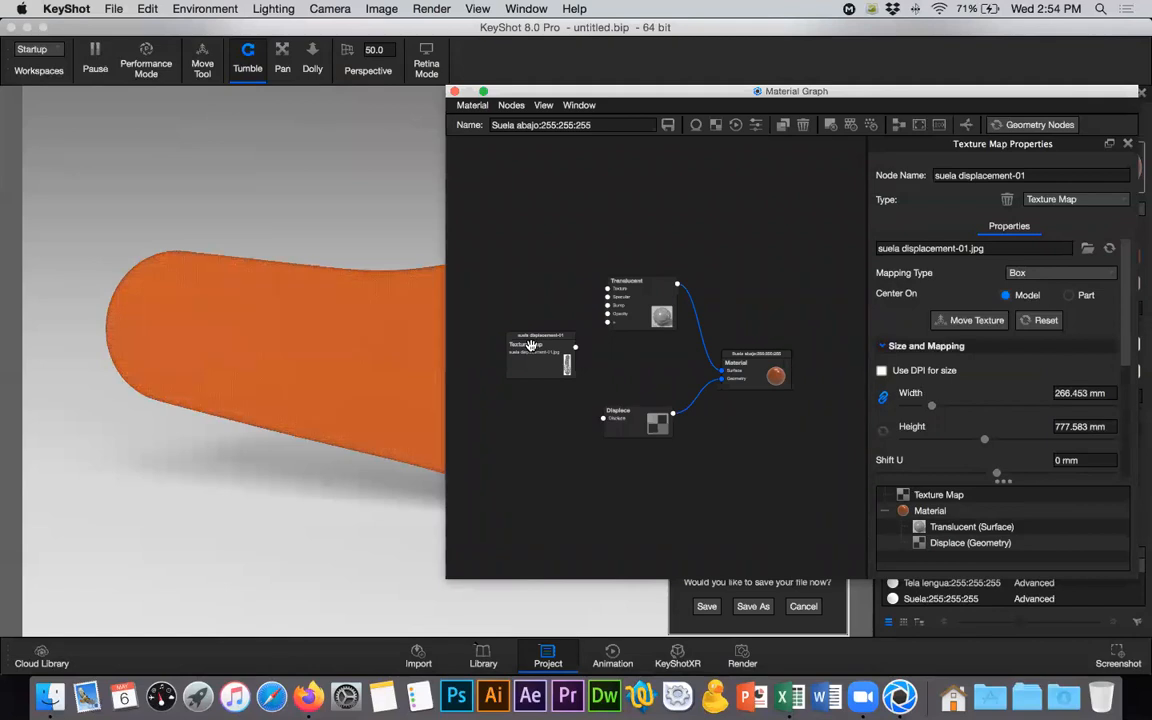
pyautogui.moveTo(575, 349); pyautogui.dragTo(607, 289)
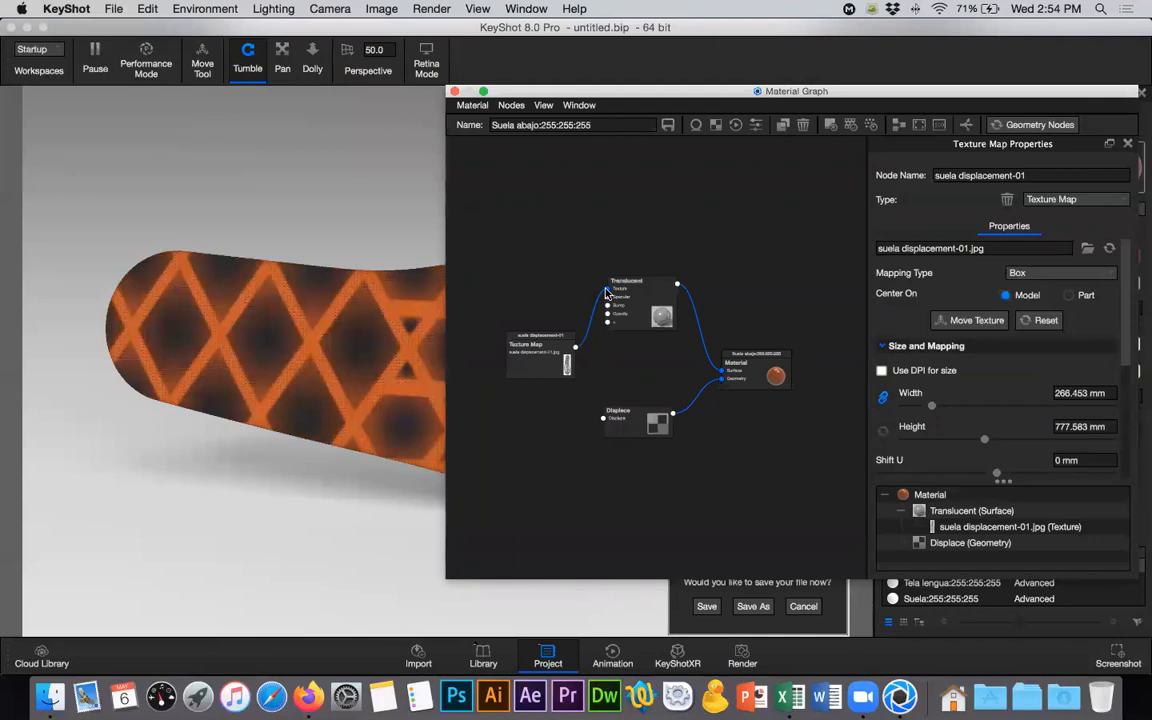
pyautogui.moveTo(607, 289); pyautogui.dragTo(603, 418)
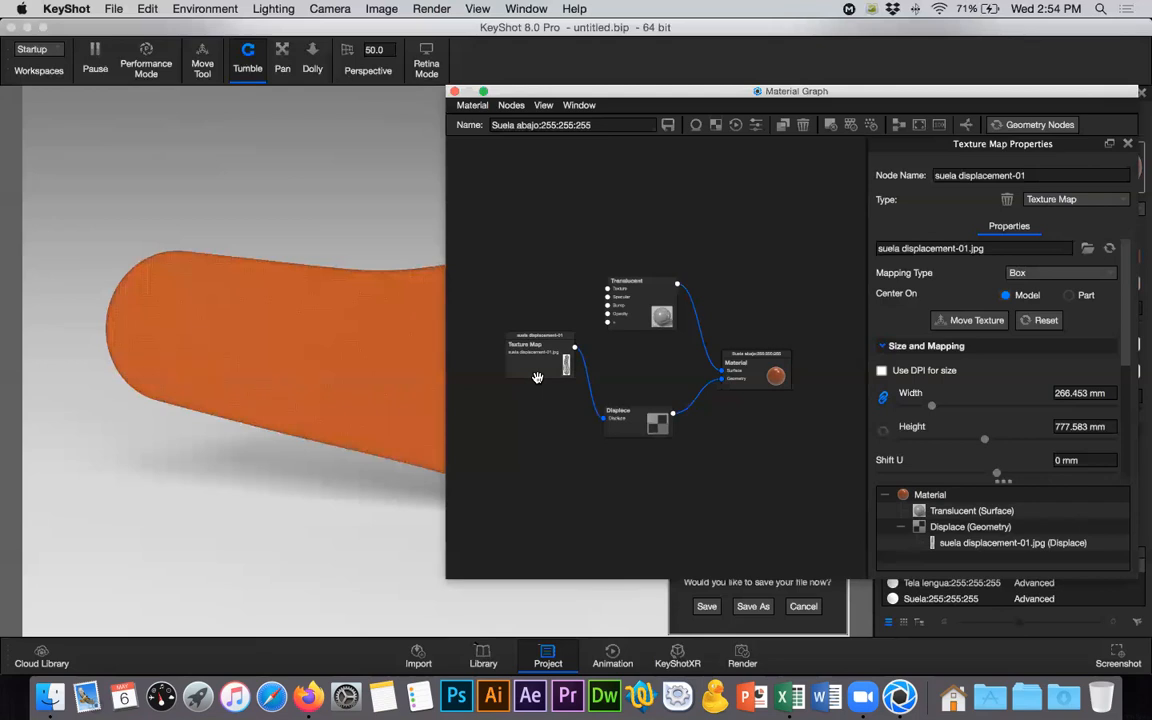
# - Preview the texture map node on the sole and examine how the lattice pattern is scaled and placed
pyautogui.click(537, 377)
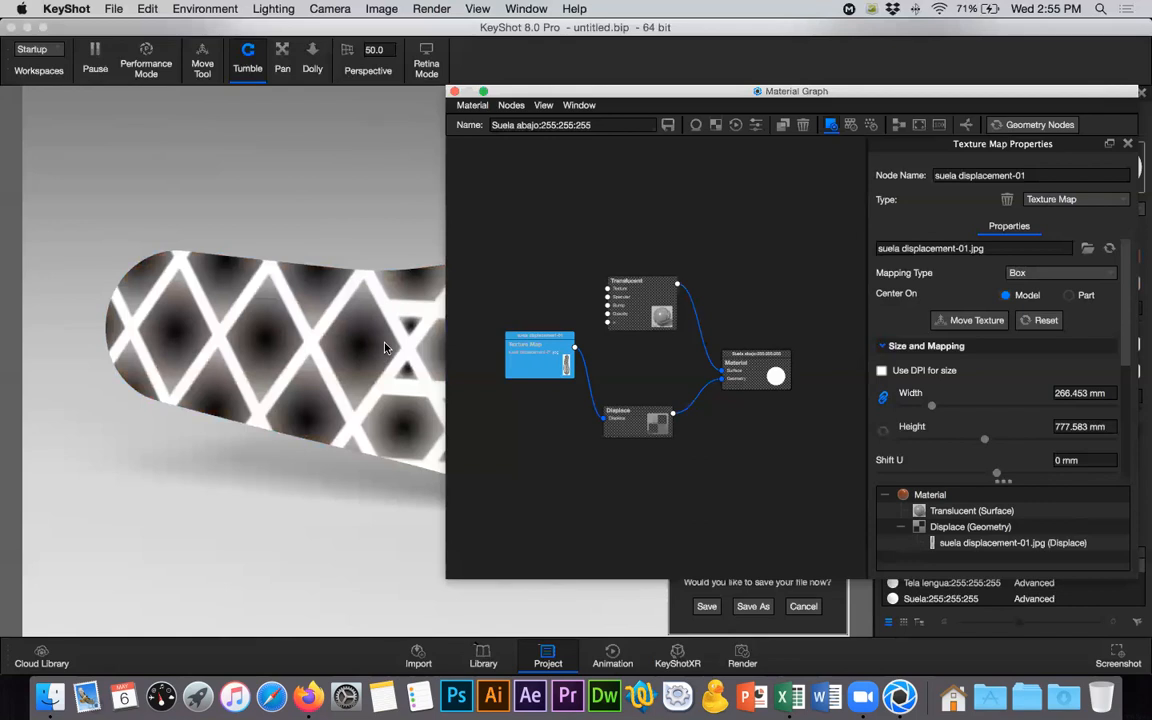
pyautogui.scroll(-3, 343, 333)
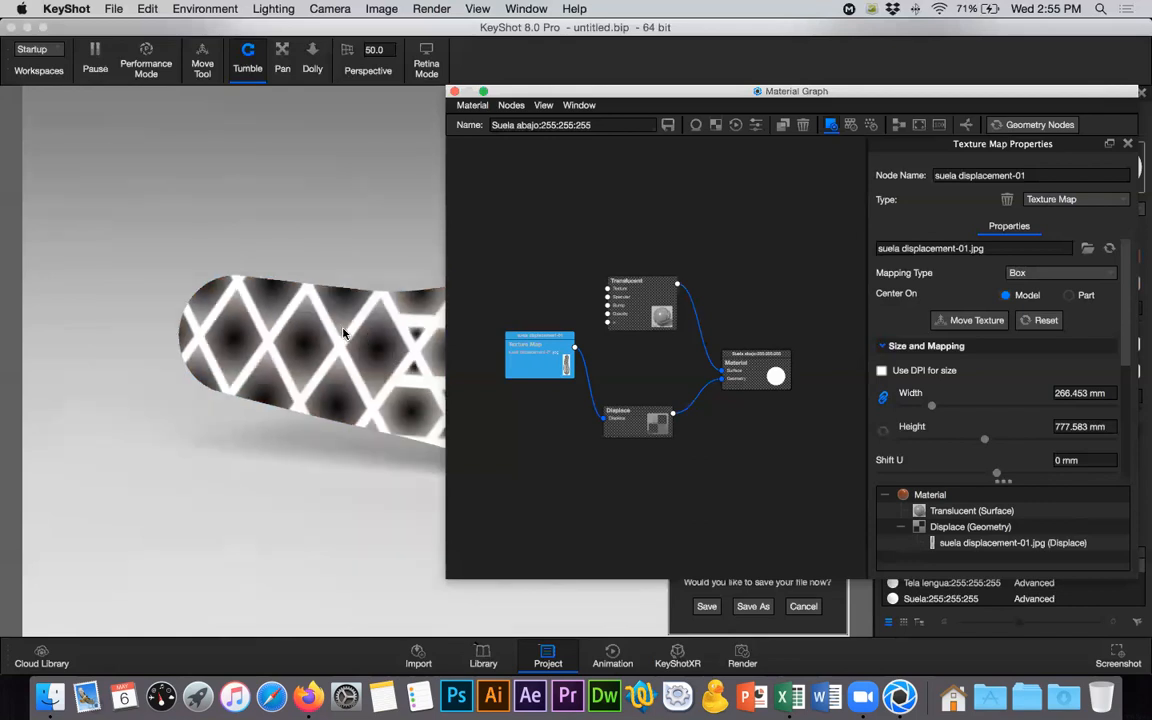
pyautogui.moveTo(385, 294); pyautogui.dragTo(144, 275)
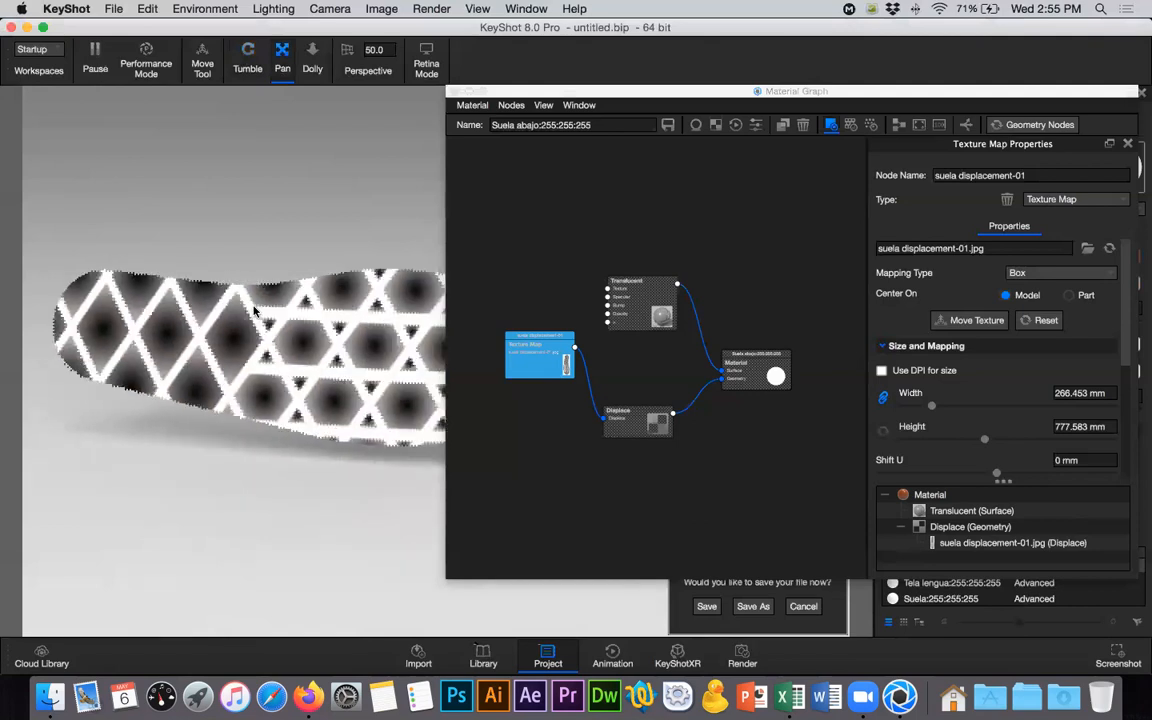
# - Change the suela displacement-01 texture map's mapping type to Planar
pyautogui.scroll(-3, 253, 311)
pyautogui.moveTo(202, 299); pyautogui.dragTo(142, 293)
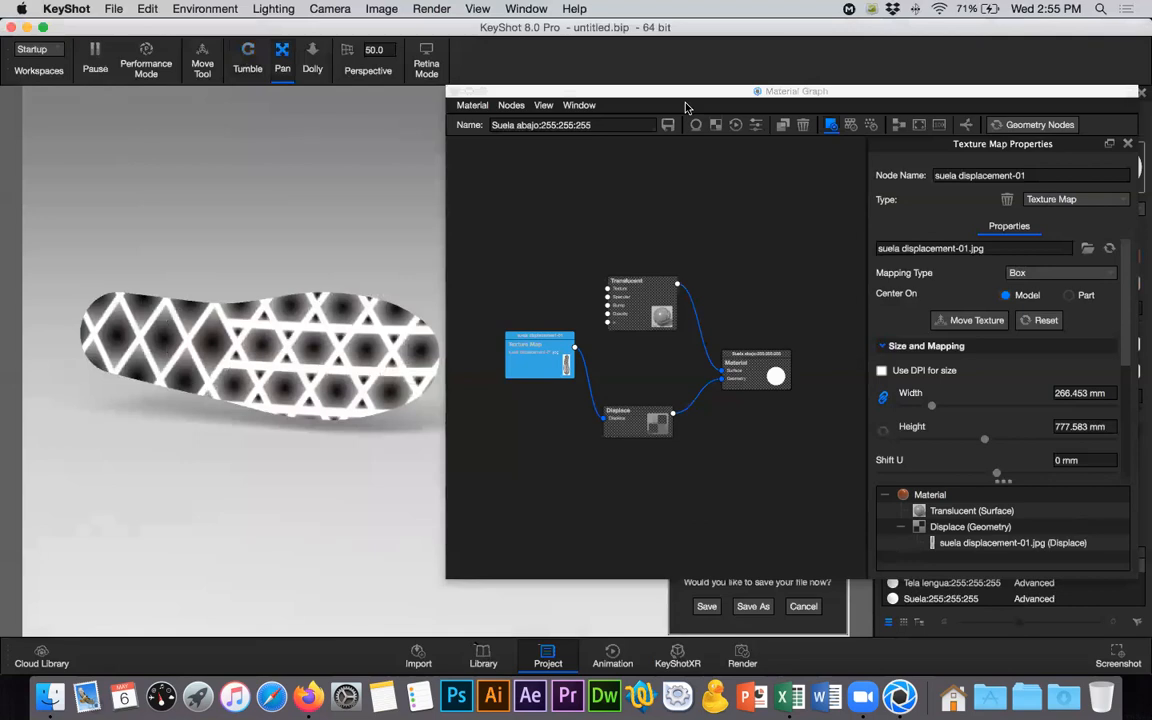
pyautogui.moveTo(728, 90); pyautogui.dragTo(755, 78)
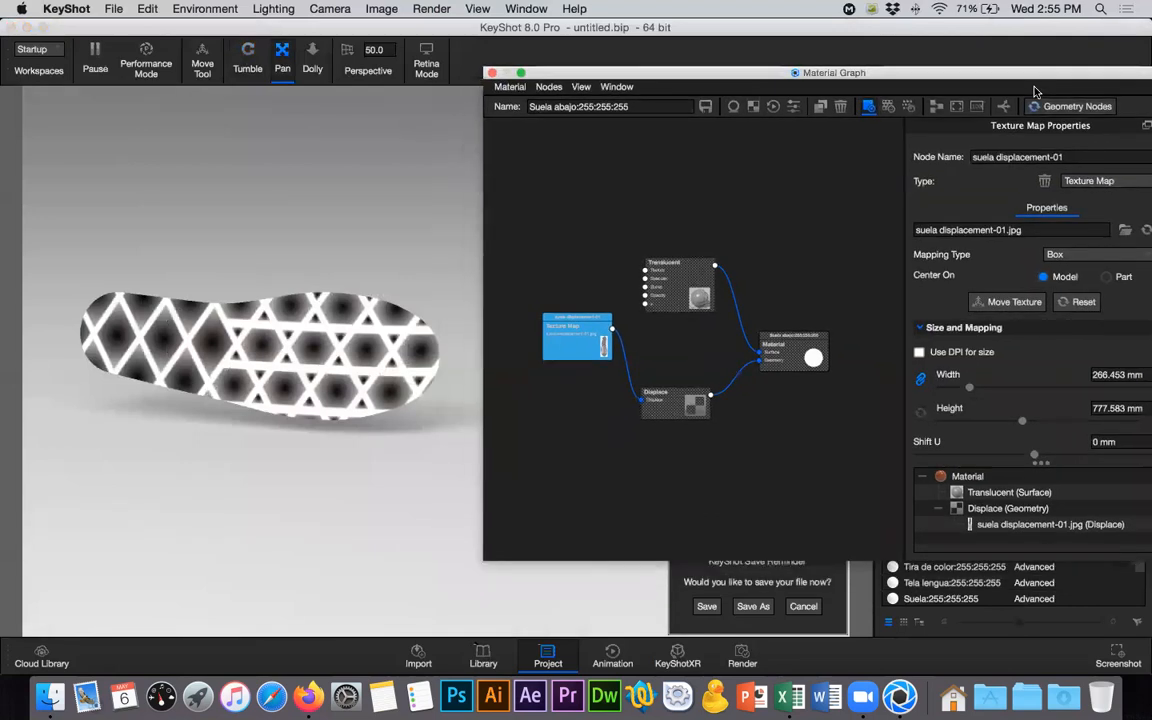
pyautogui.moveTo(994, 75); pyautogui.dragTo(969, 72)
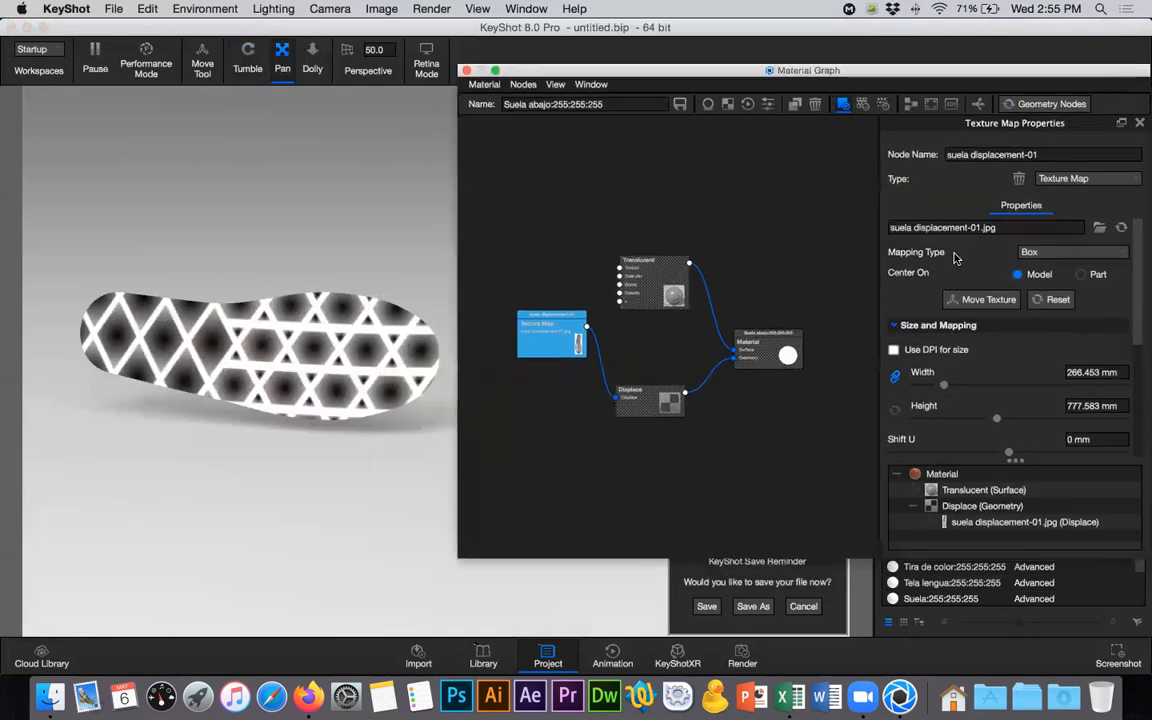
pyautogui.click(1040, 255)
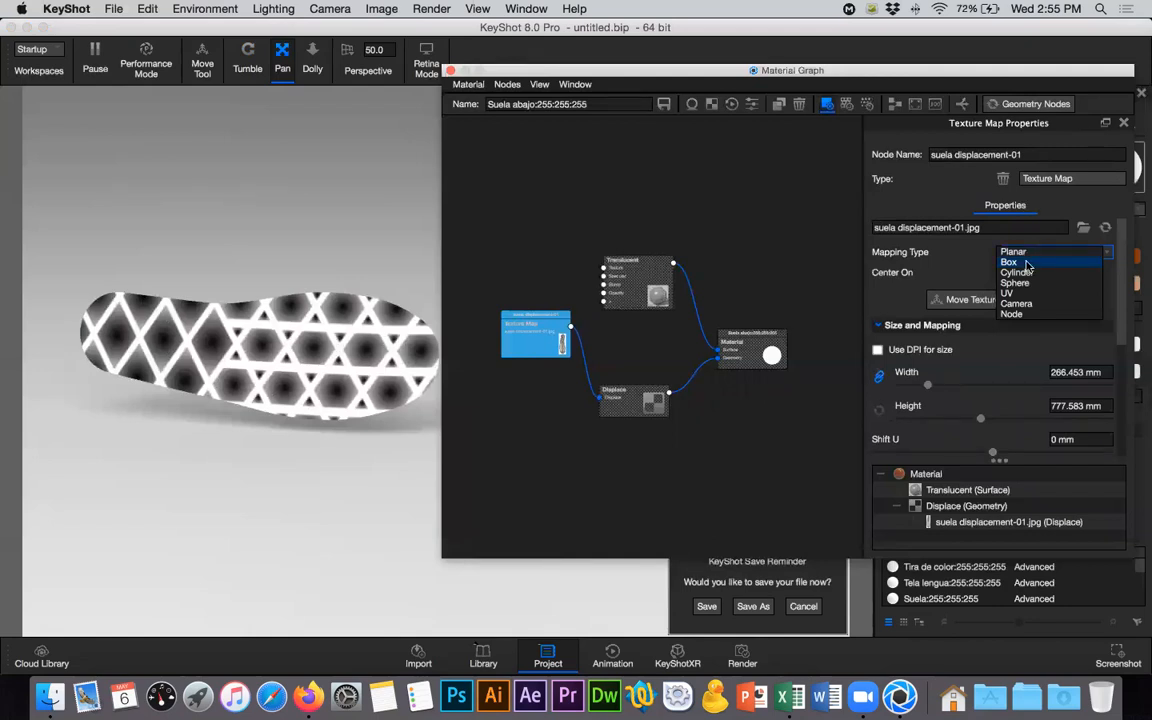
pyautogui.click(922, 493)
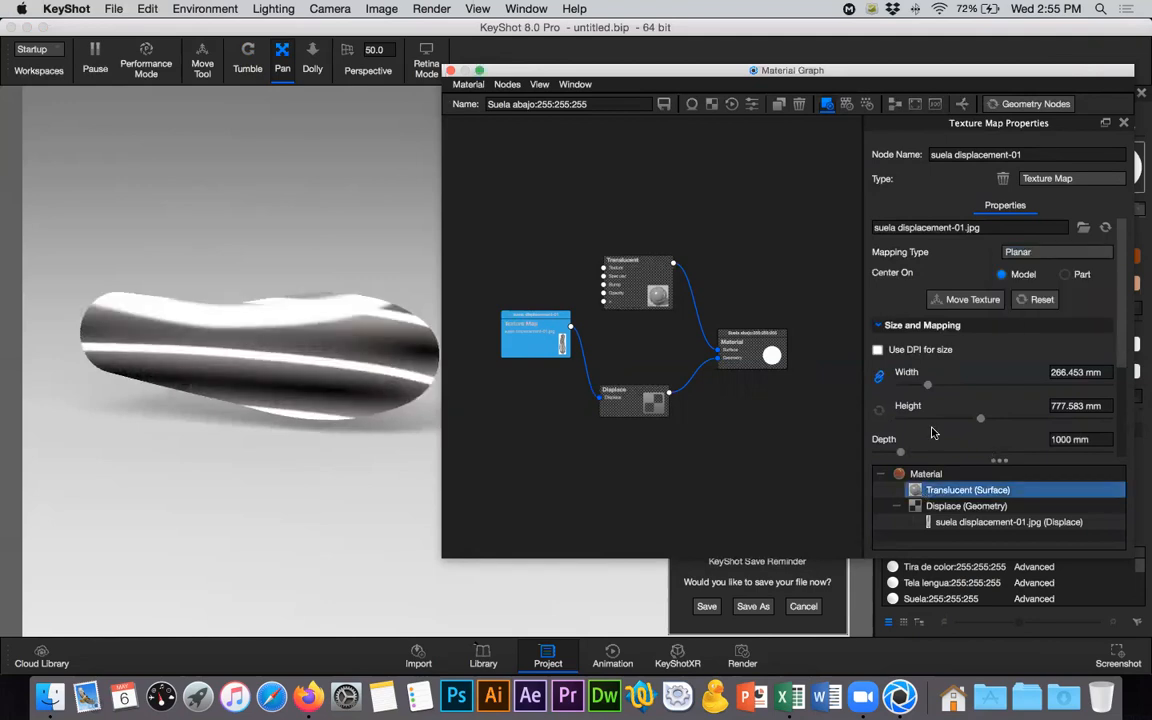
# - Start moving the texture and position its planar projection on the forefoot area of the sole's underside
pyautogui.click(968, 300)
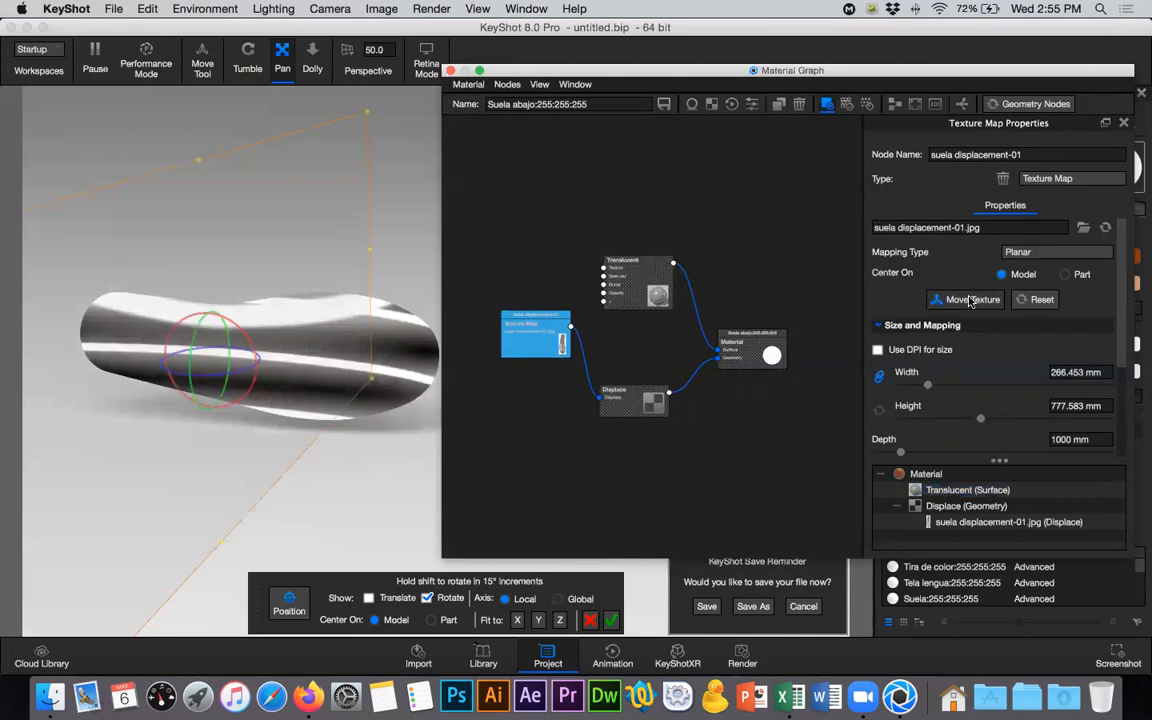
pyautogui.moveTo(252, 390)
pyautogui.mouseDown()
pyautogui.moveTo(285, 465)
pyautogui.moveTo(232, 488)
pyautogui.moveTo(298, 461)
pyautogui.moveTo(240, 407)
pyautogui.mouseUp()
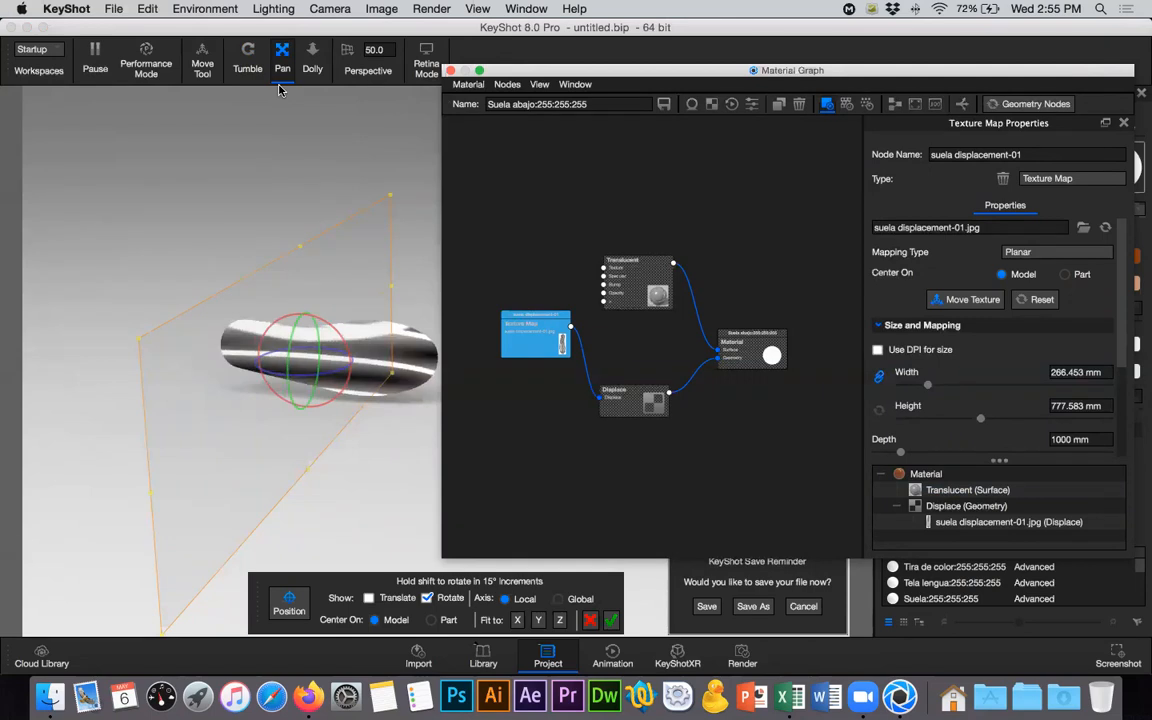
pyautogui.click(248, 58)
pyautogui.moveTo(309, 188); pyautogui.dragTo(370, 181)
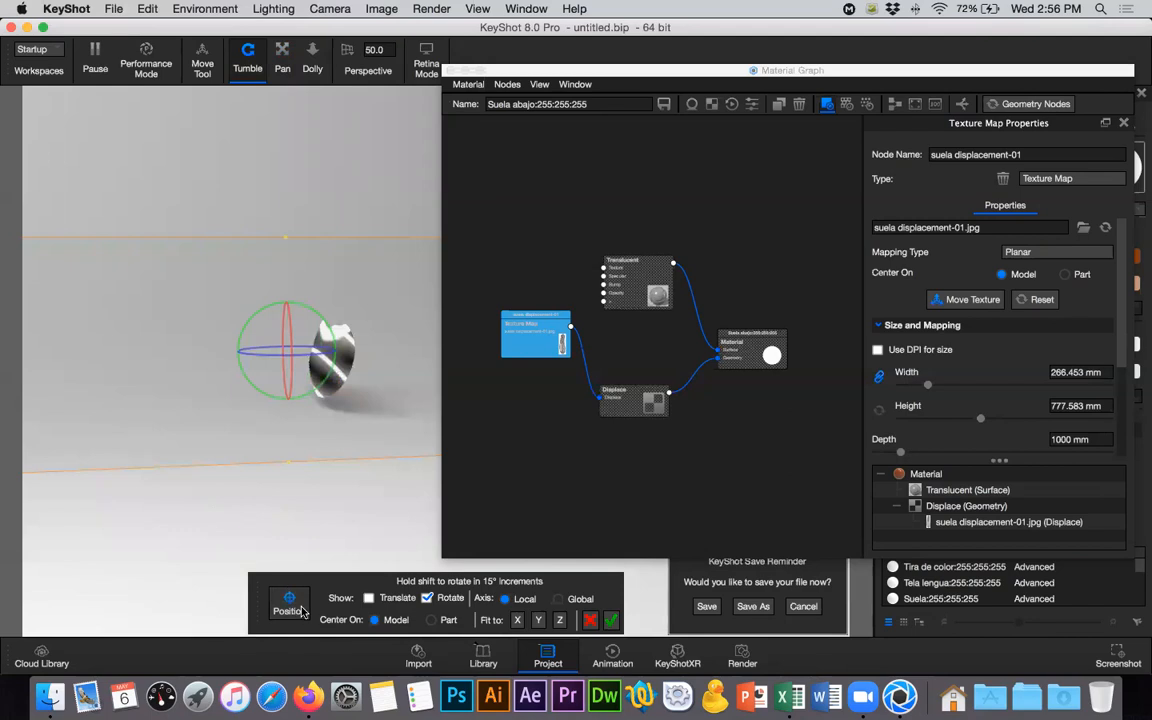
pyautogui.moveTo(311, 512); pyautogui.dragTo(350, 396)
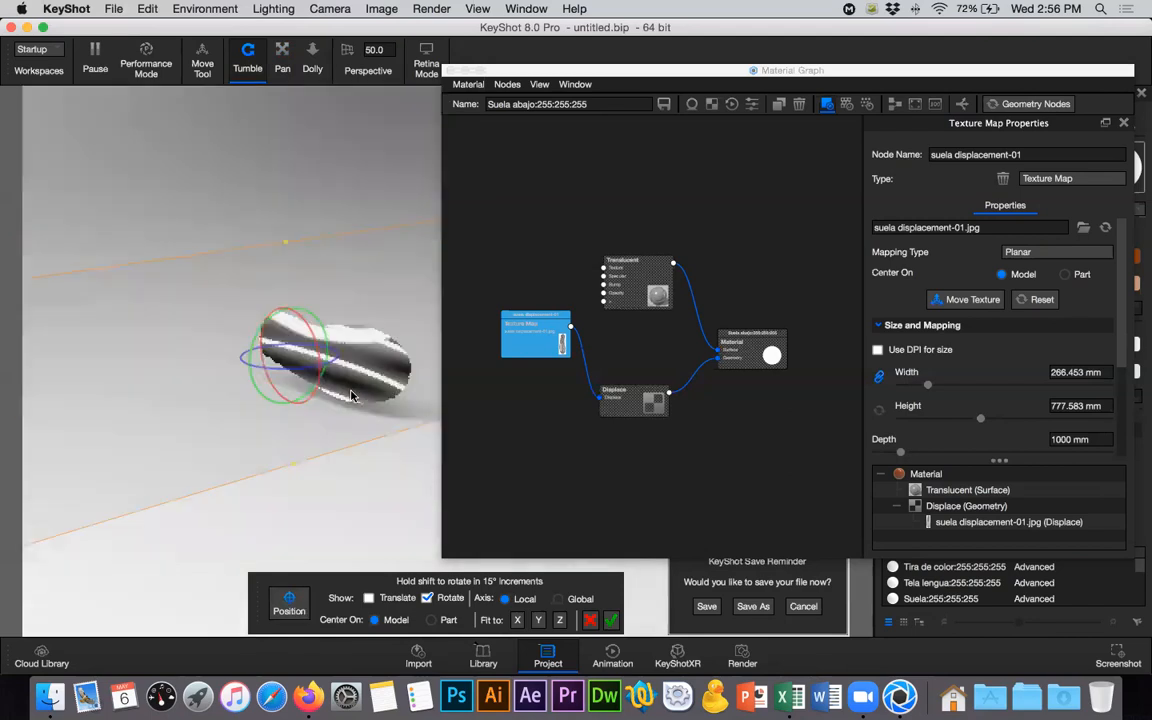
pyautogui.click(355, 370)
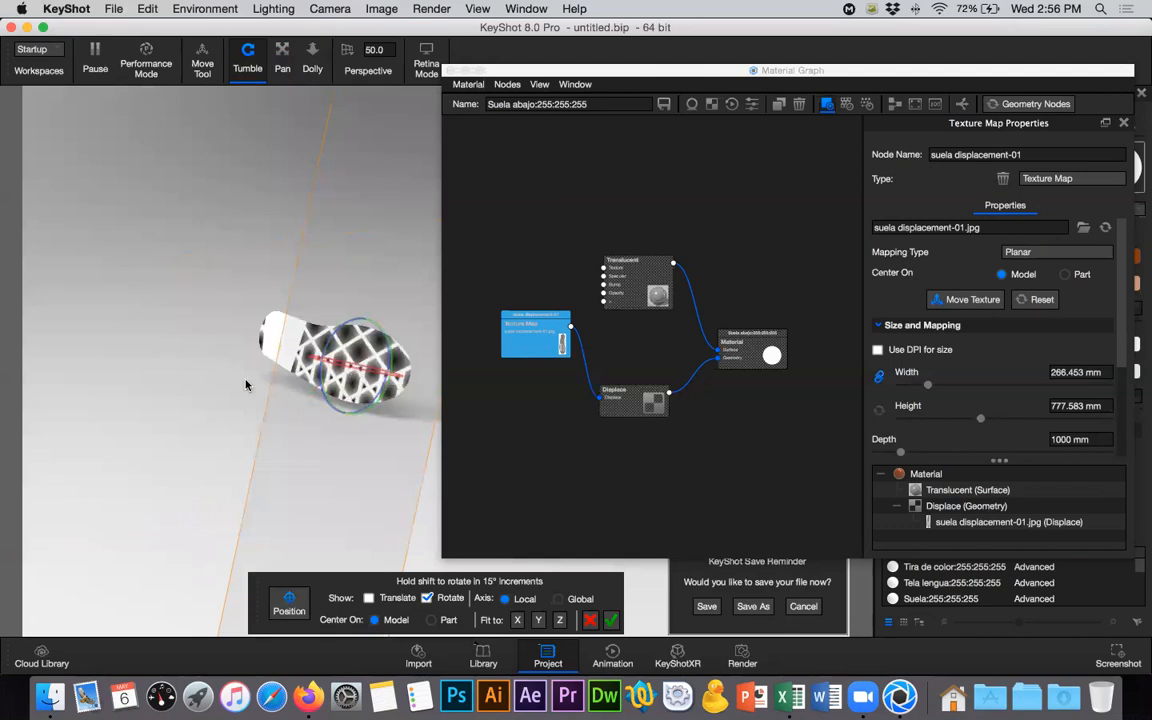
# - Rotate the planar texture about a quarter turn so that its long side runs along the sole from heel to toe
pyautogui.scroll(-4, 246, 385)
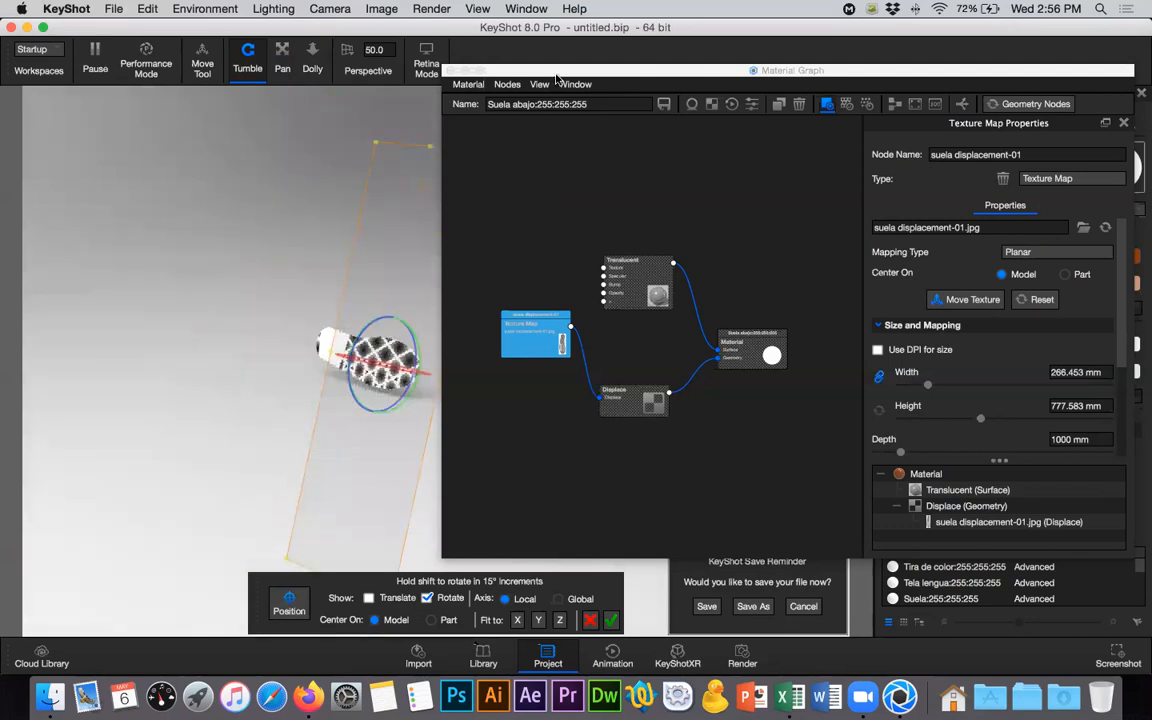
pyautogui.moveTo(560, 72); pyautogui.dragTo(622, 72)
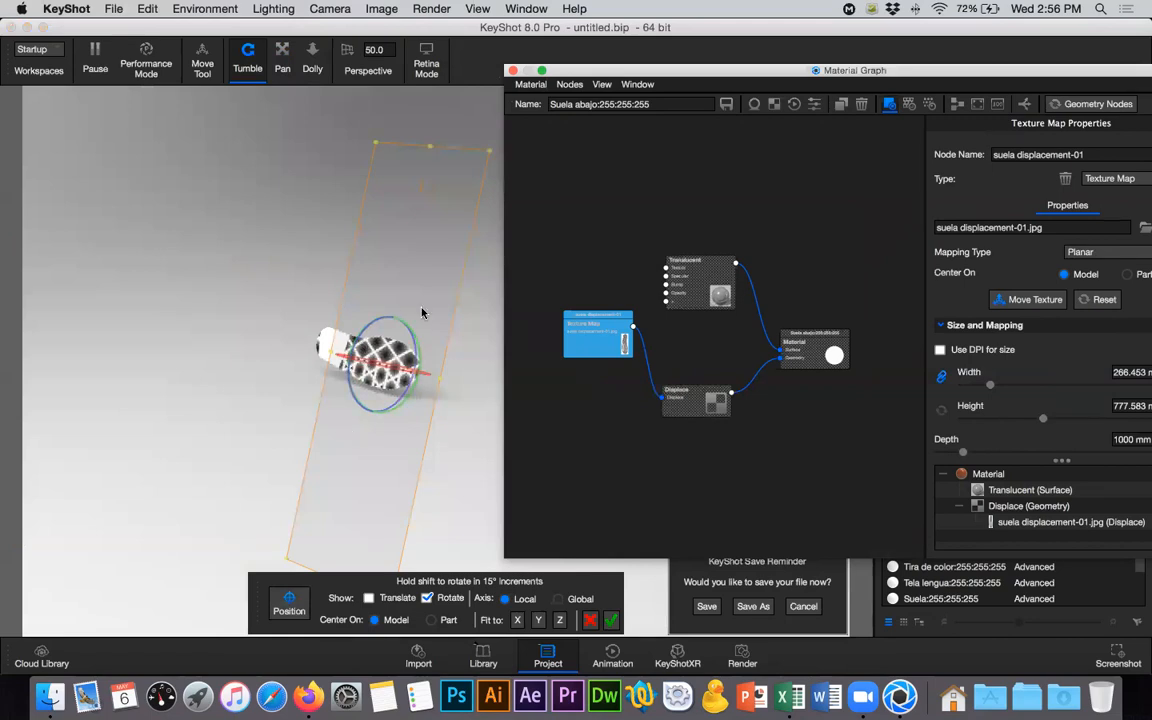
pyautogui.scroll(-1, 347, 303)
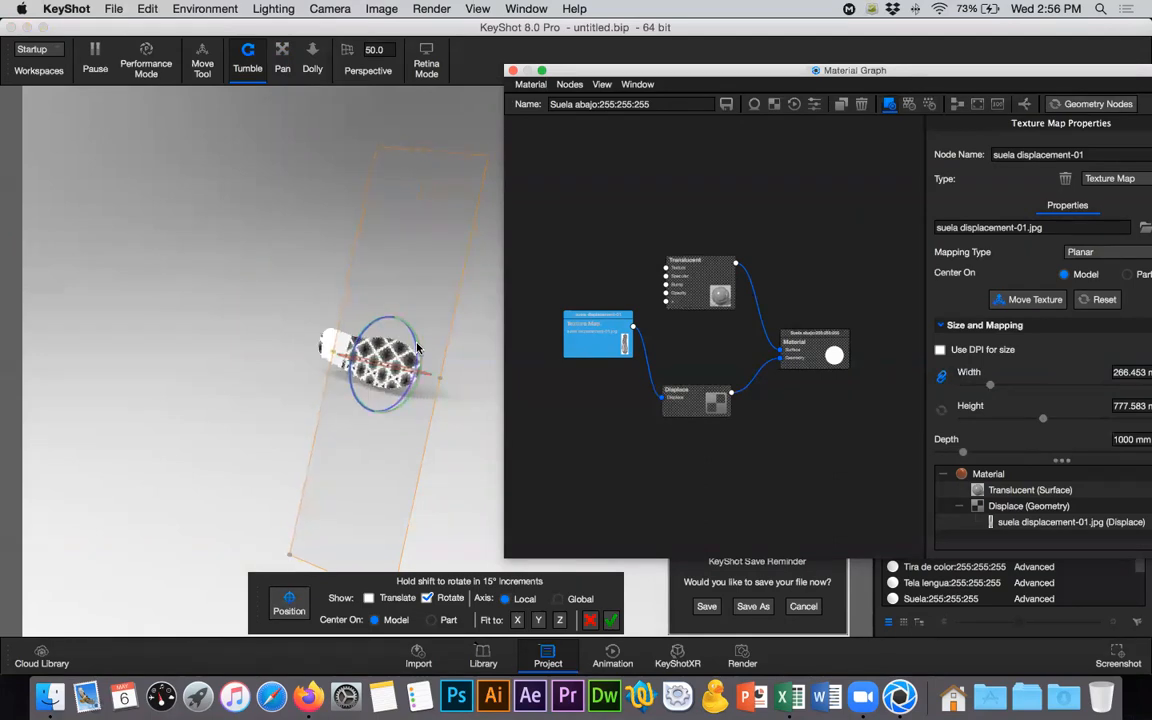
pyautogui.moveTo(417, 347); pyautogui.dragTo(420, 442)
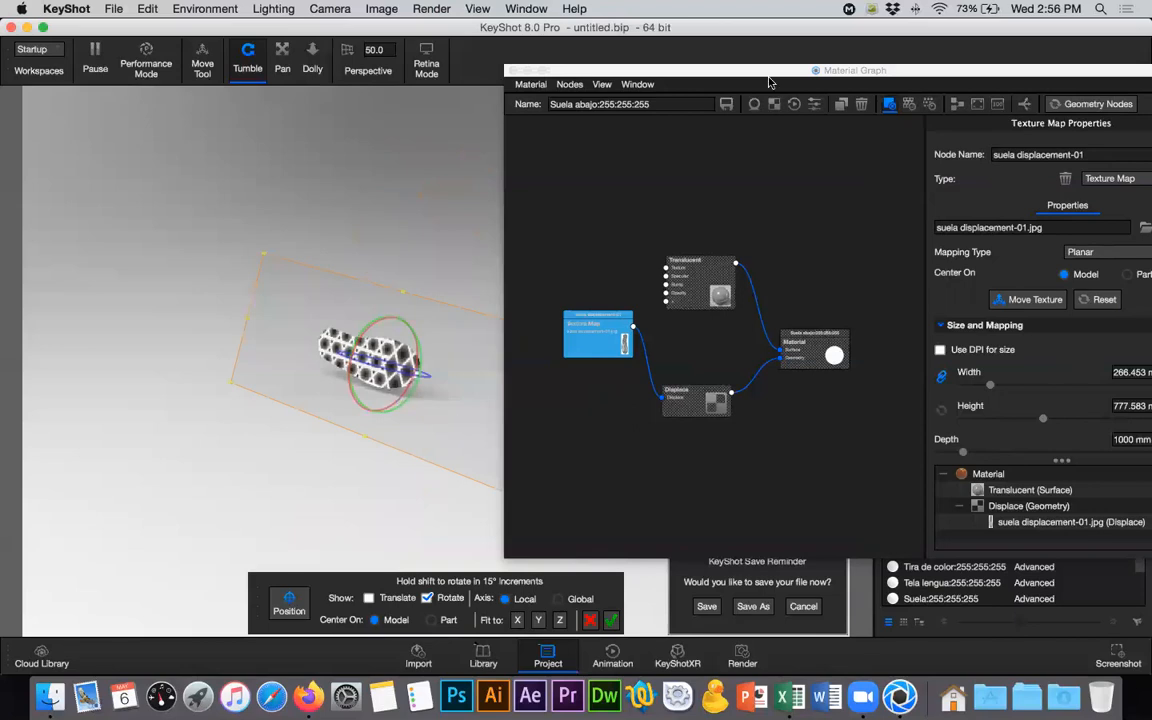
# - Set the texture map's width to 90 mm with the height kept in proportion
pyautogui.moveTo(627, 73); pyautogui.dragTo(603, 73)
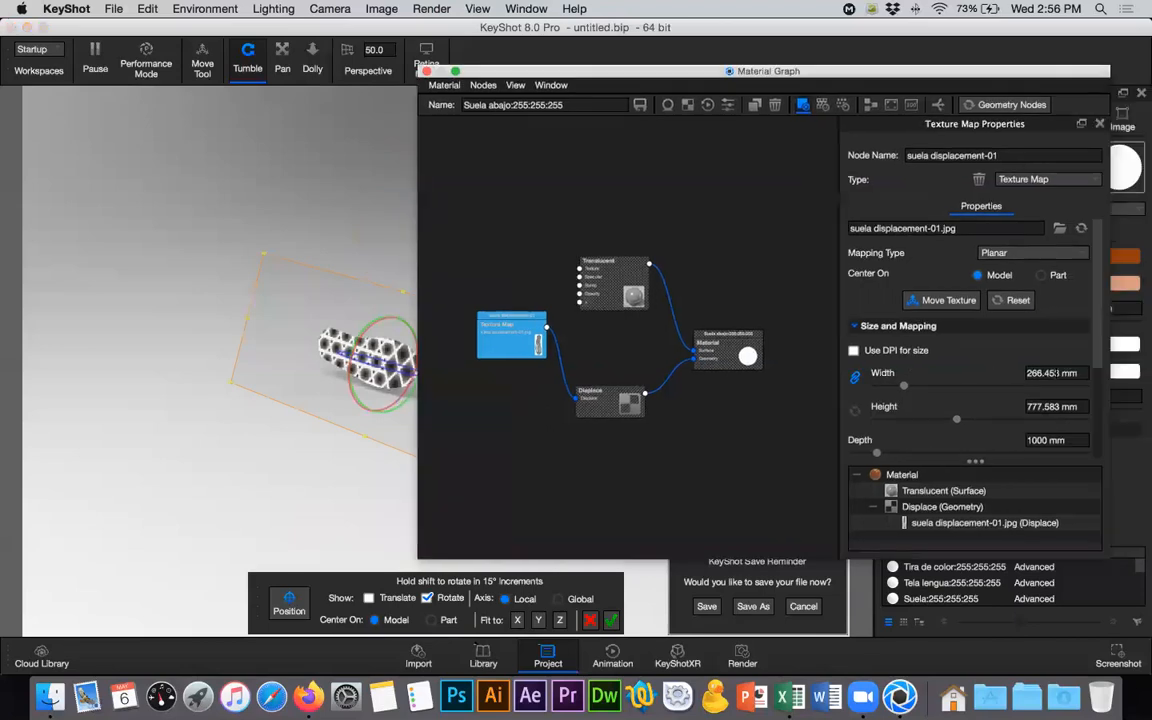
pyautogui.click(1020, 375)
pyautogui.write('90')
pyautogui.press('Return')
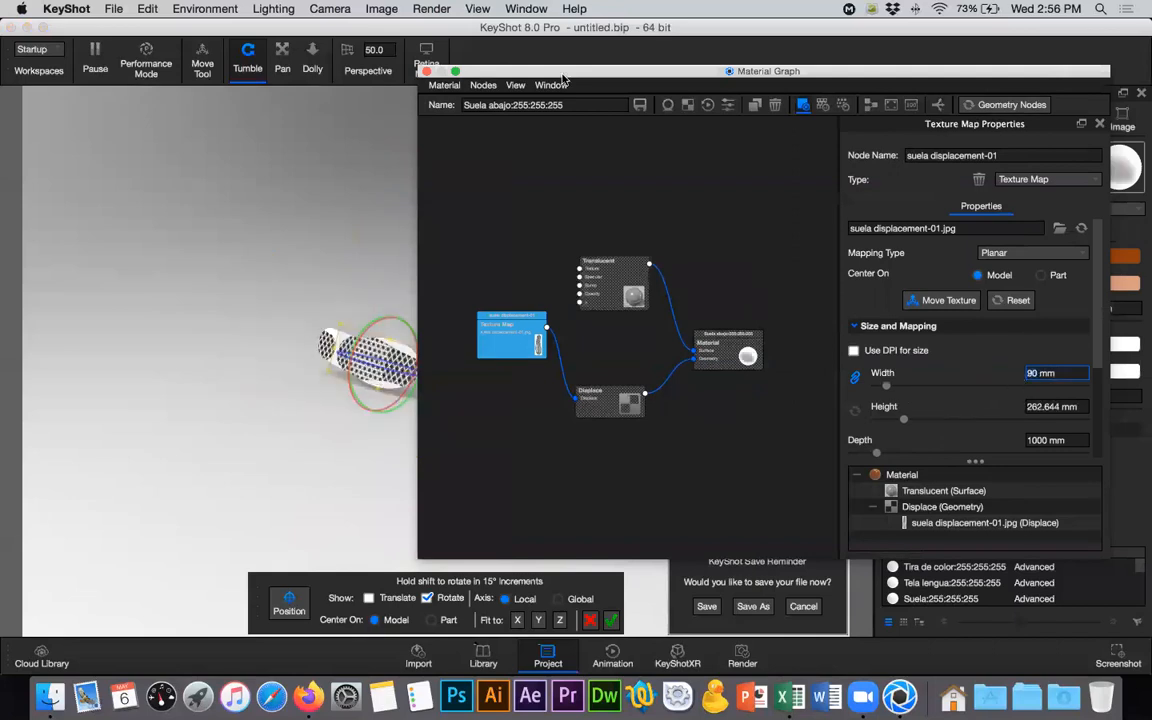
# - Fine-tune the texture plane's rotation so that the lattice pattern lines up with the sole's long axis
pyautogui.moveTo(663, 79); pyautogui.dragTo(831, 93)
pyautogui.moveTo(384, 372); pyautogui.dragTo(232, 296)
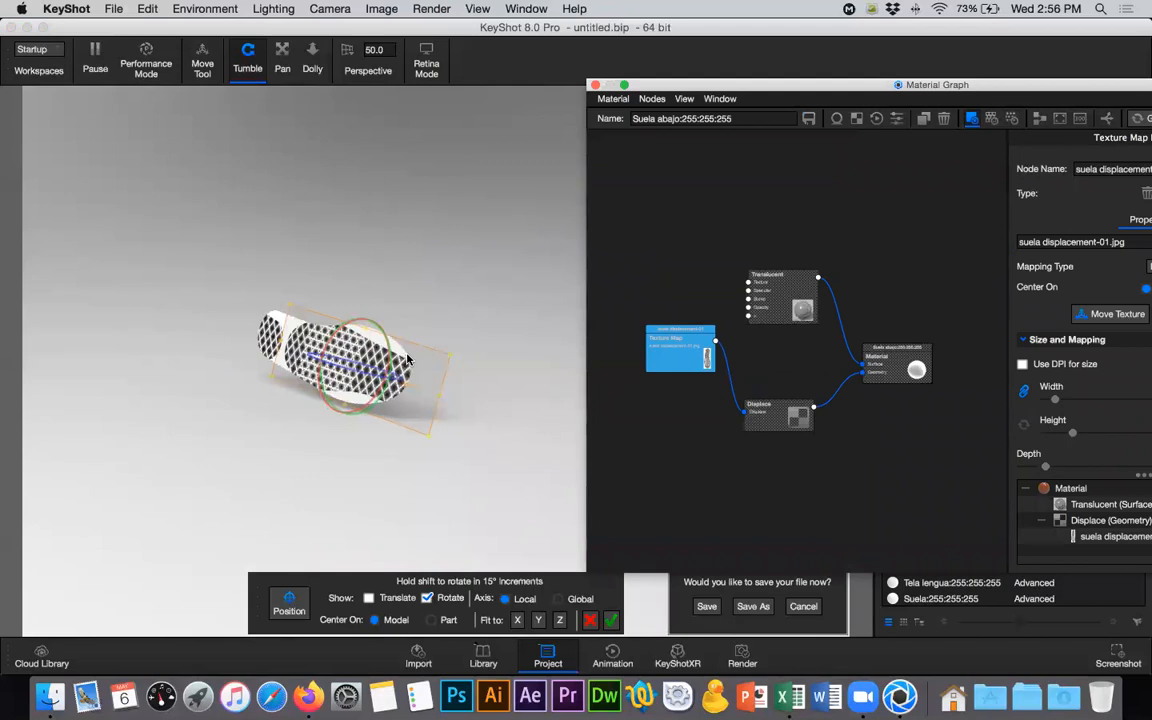
pyautogui.moveTo(377, 407); pyautogui.dragTo(307, 420)
pyautogui.moveTo(262, 395); pyautogui.dragTo(238, 308)
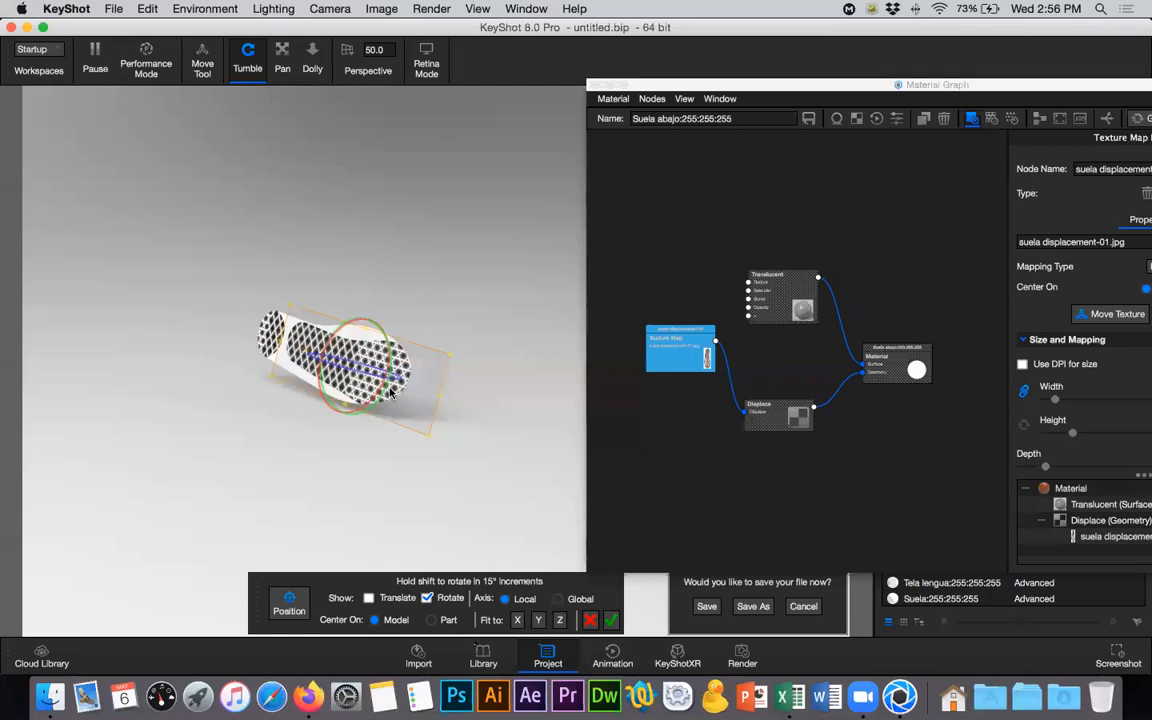
pyautogui.moveTo(389, 388); pyautogui.dragTo(386, 396)
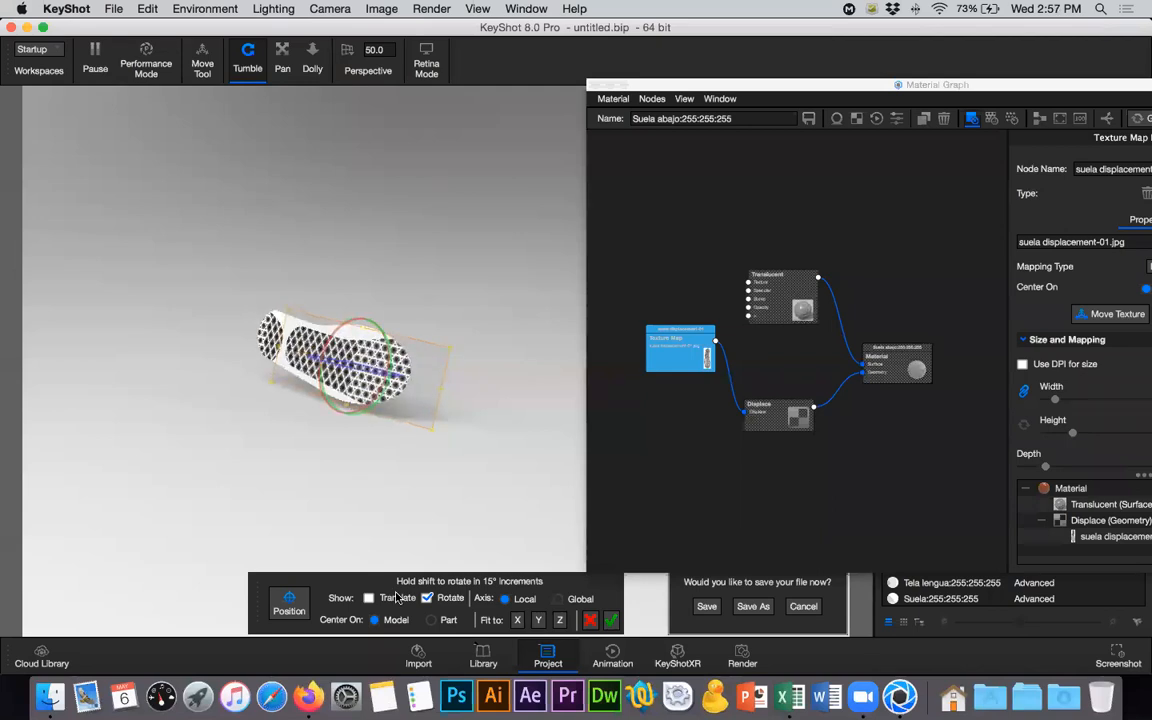
# - Show only the translation handles and shift the texture towards the heel and slightly across the sole to fit its outline
pyautogui.click(369, 598)
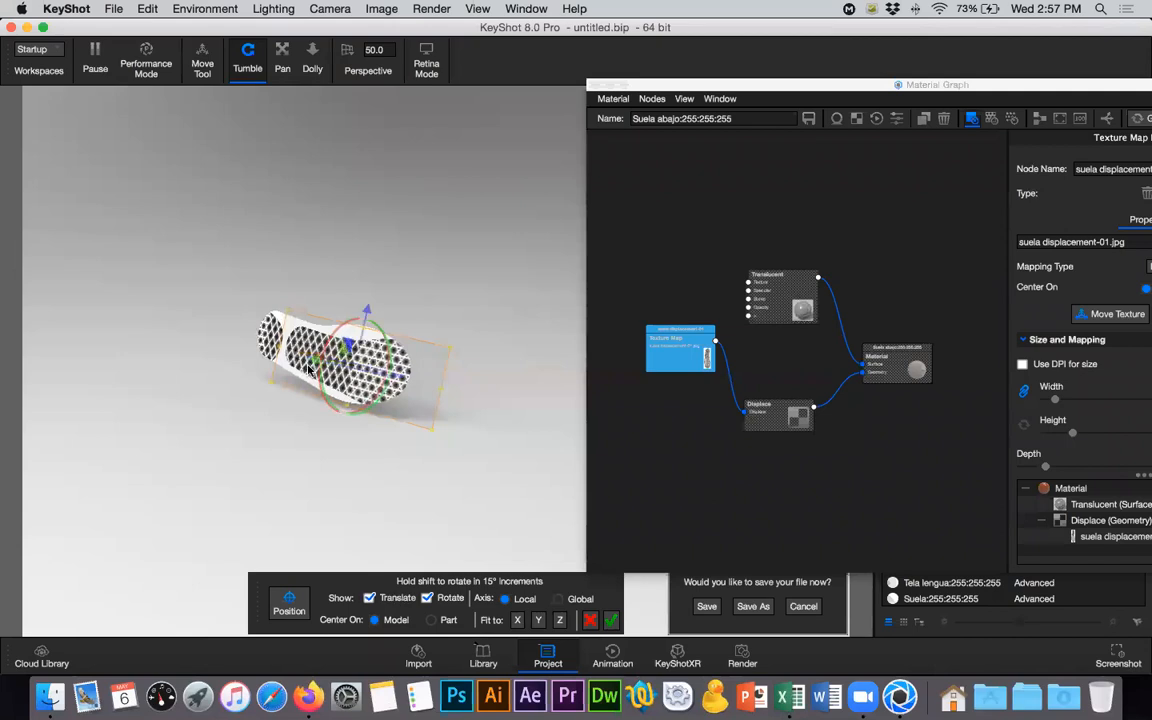
pyautogui.click(449, 599)
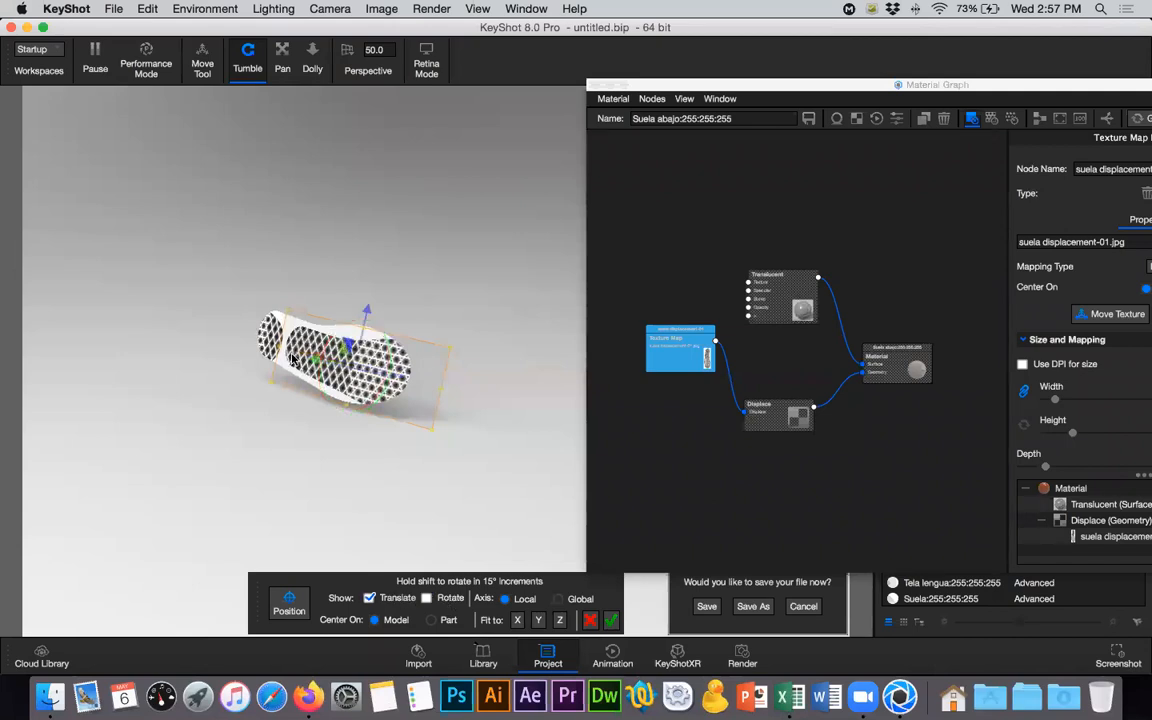
pyautogui.moveTo(328, 358); pyautogui.dragTo(265, 343)
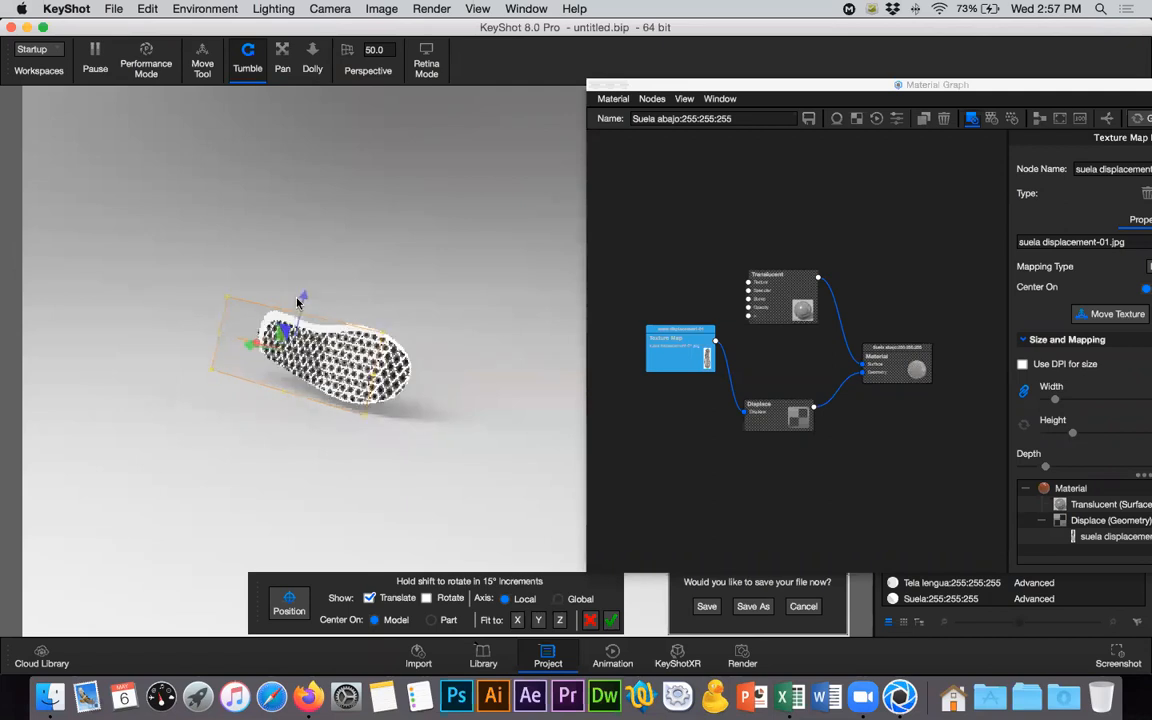
pyautogui.moveTo(304, 297); pyautogui.dragTo(305, 292)
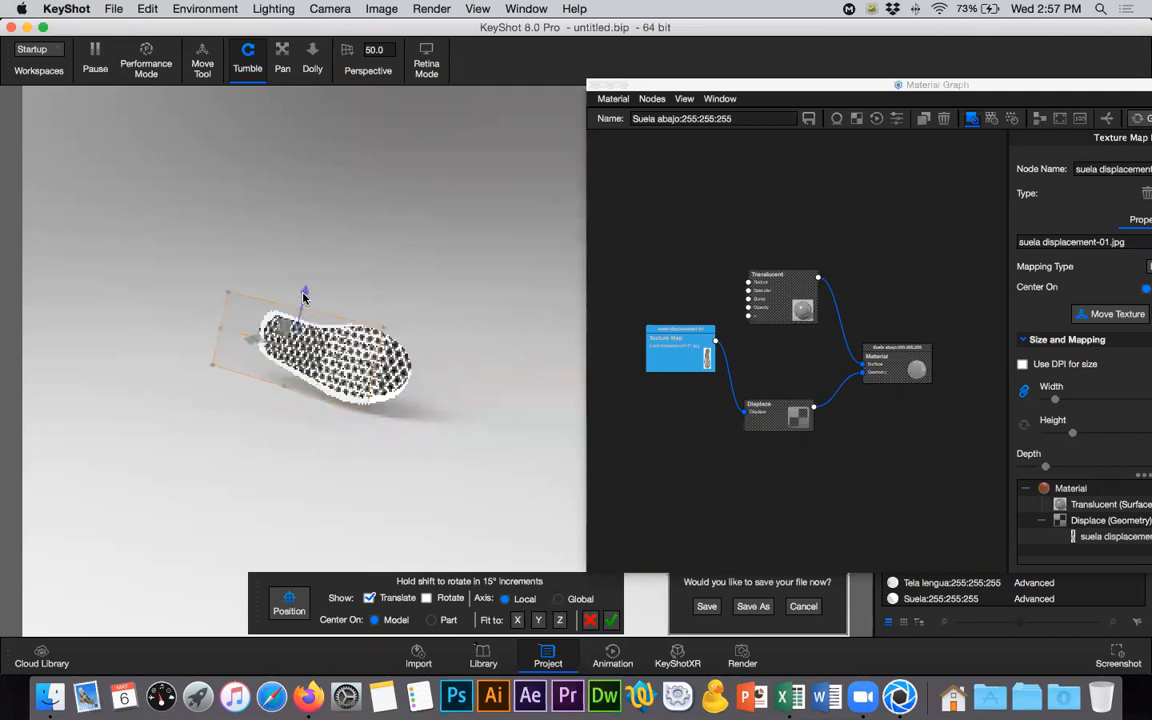
# - Bring the sole closer in the camera view and restore the perspective to 50
pyautogui.keyDown('alt'); pyautogui.scroll(-3, 287, 341); pyautogui.keyUp('alt')
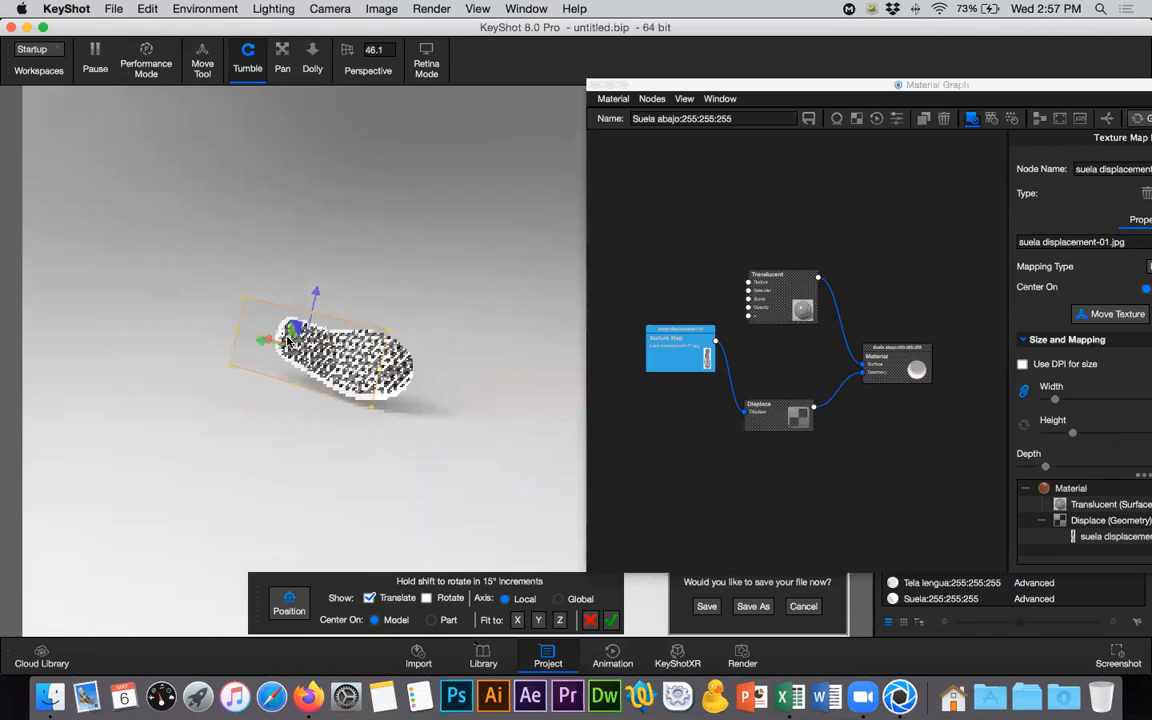
pyautogui.keyDown('alt'); pyautogui.scroll(5, 287, 341); pyautogui.keyUp('alt')
pyautogui.keyDown('alt'); pyautogui.scroll(3, 287, 341); pyautogui.keyUp('alt')
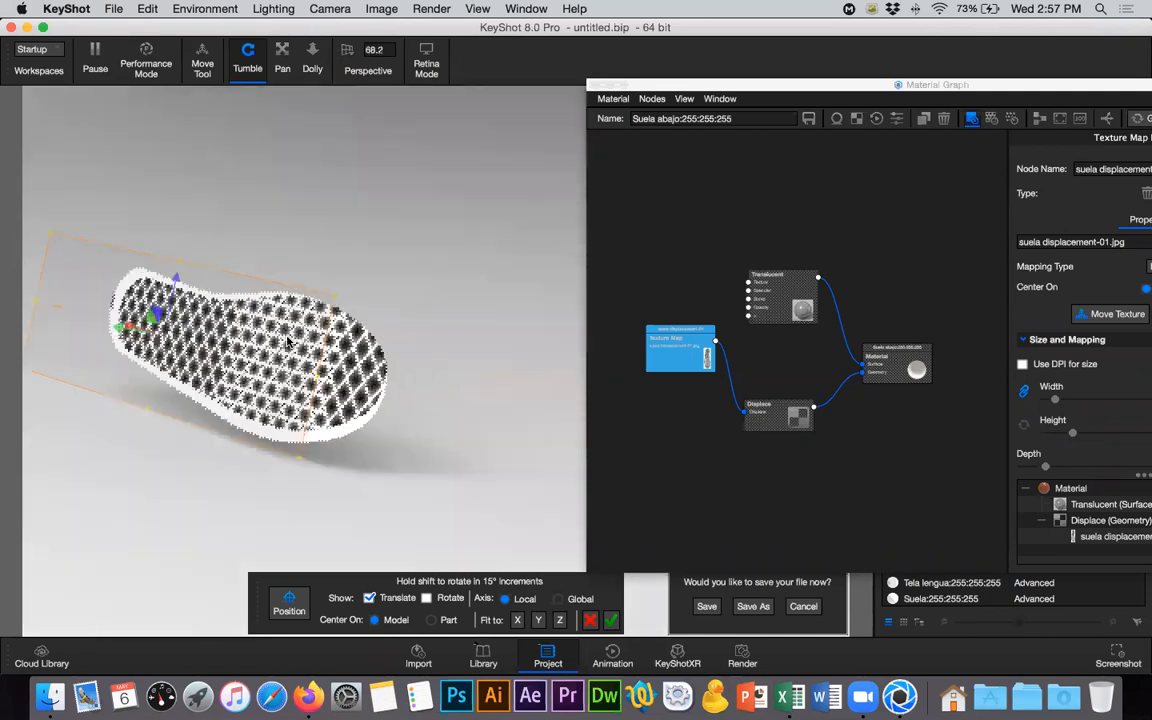
pyautogui.click(282, 60)
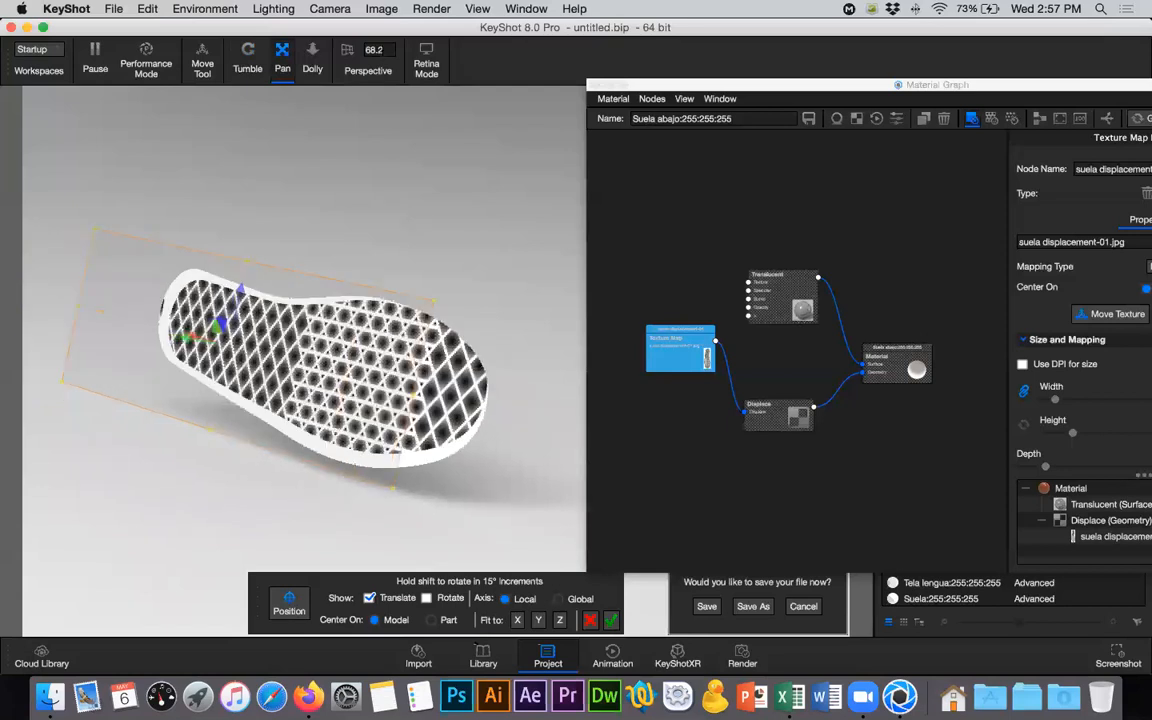
pyautogui.click(345, 49)
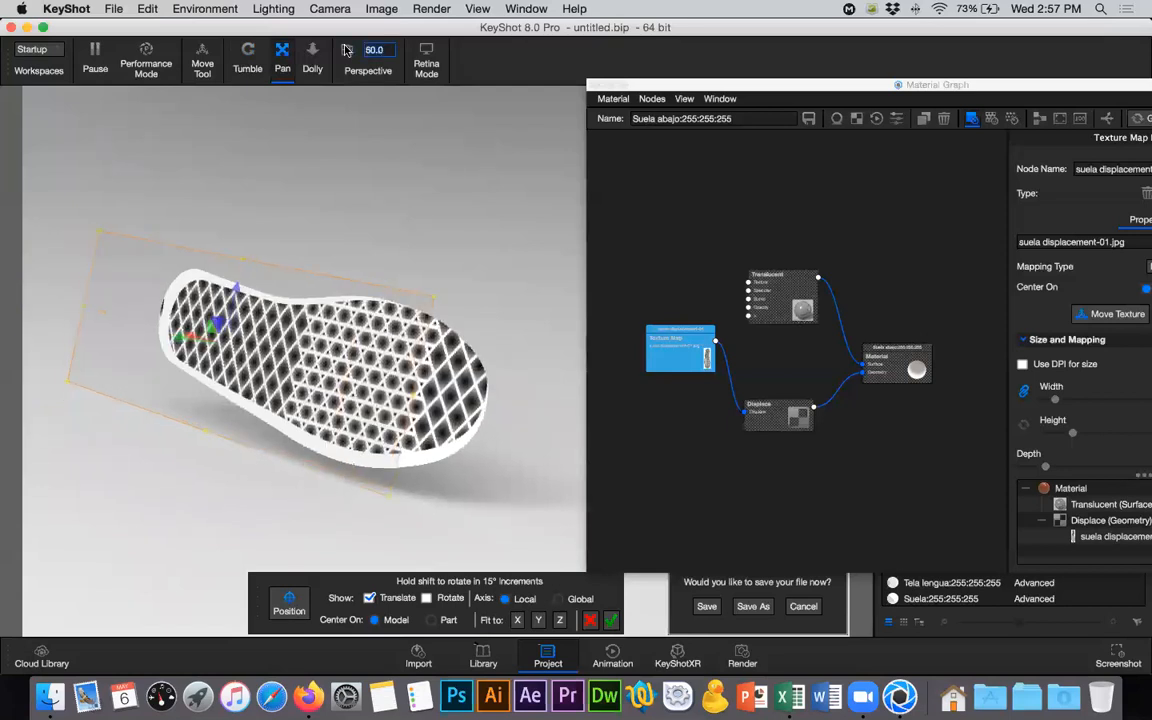
# - Turn the texture slightly, hide the rotation handles, and nudge the pattern so that it sits centred in the heel
pyautogui.click(427, 598)
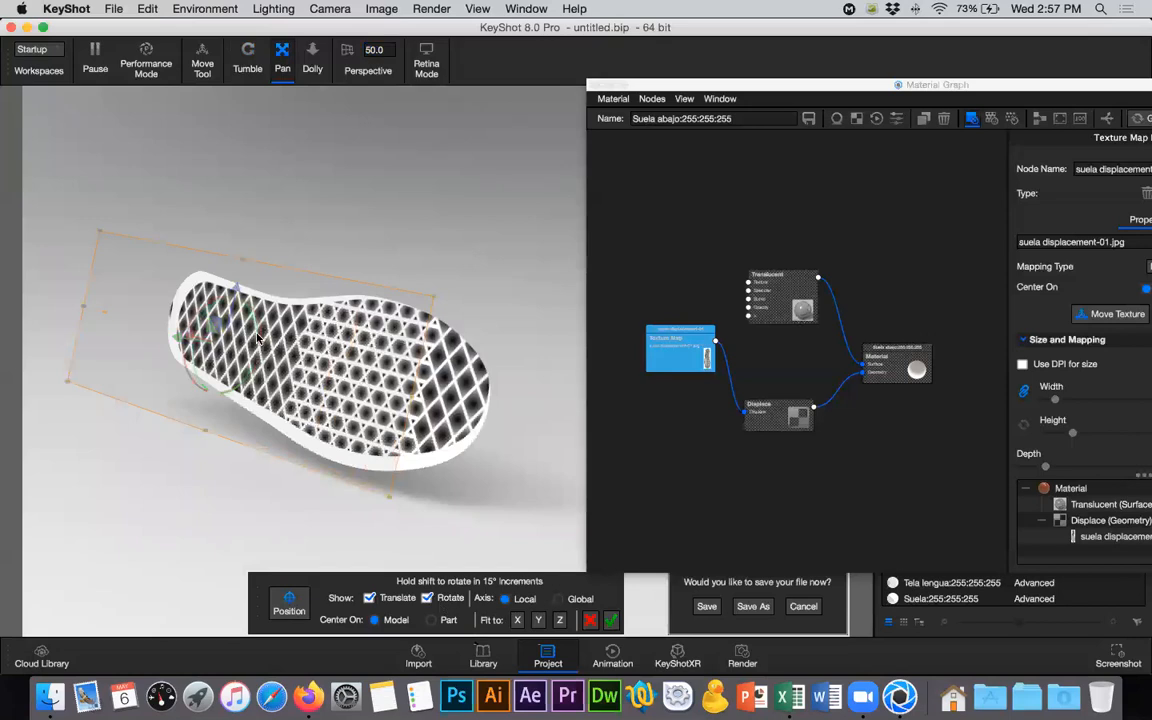
pyautogui.moveTo(258, 330); pyautogui.dragTo(258, 330)
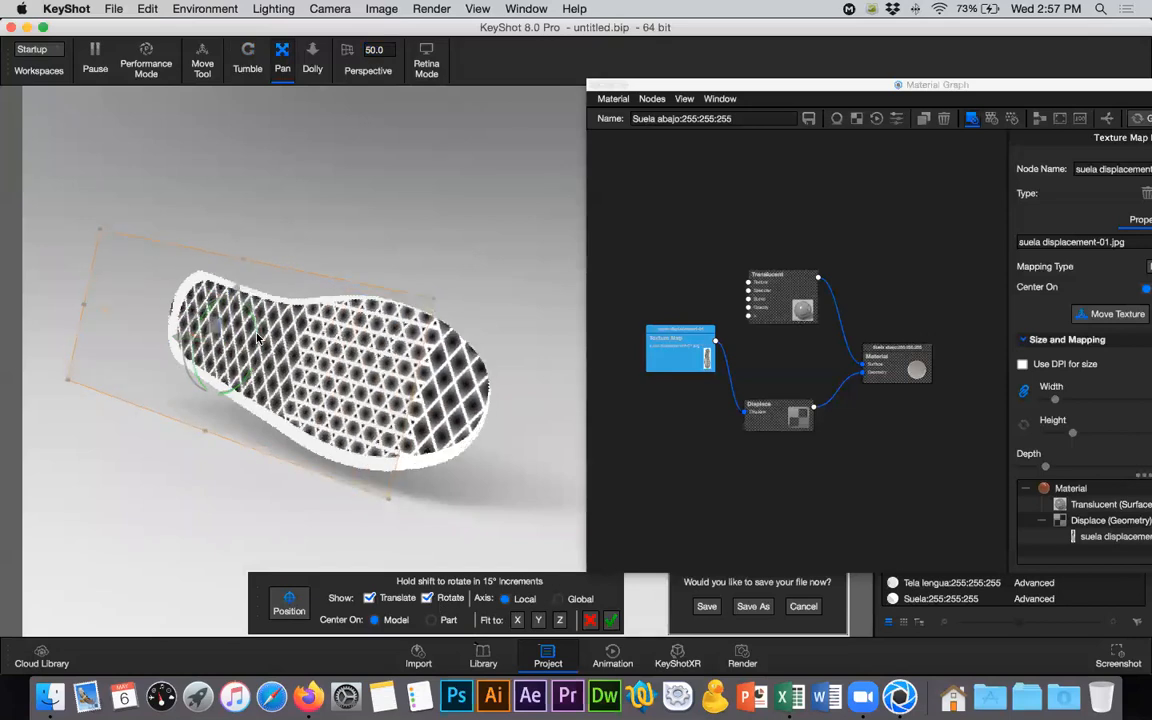
pyautogui.click(427, 598)
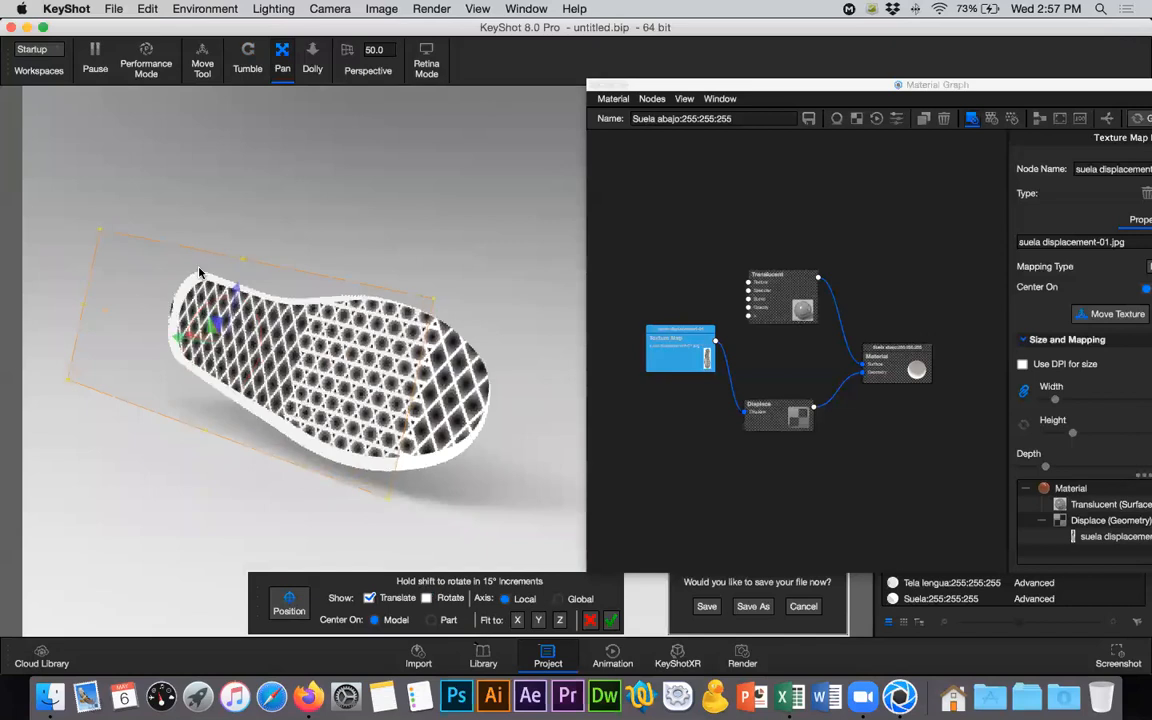
pyautogui.moveTo(236, 296); pyautogui.dragTo(175, 330)
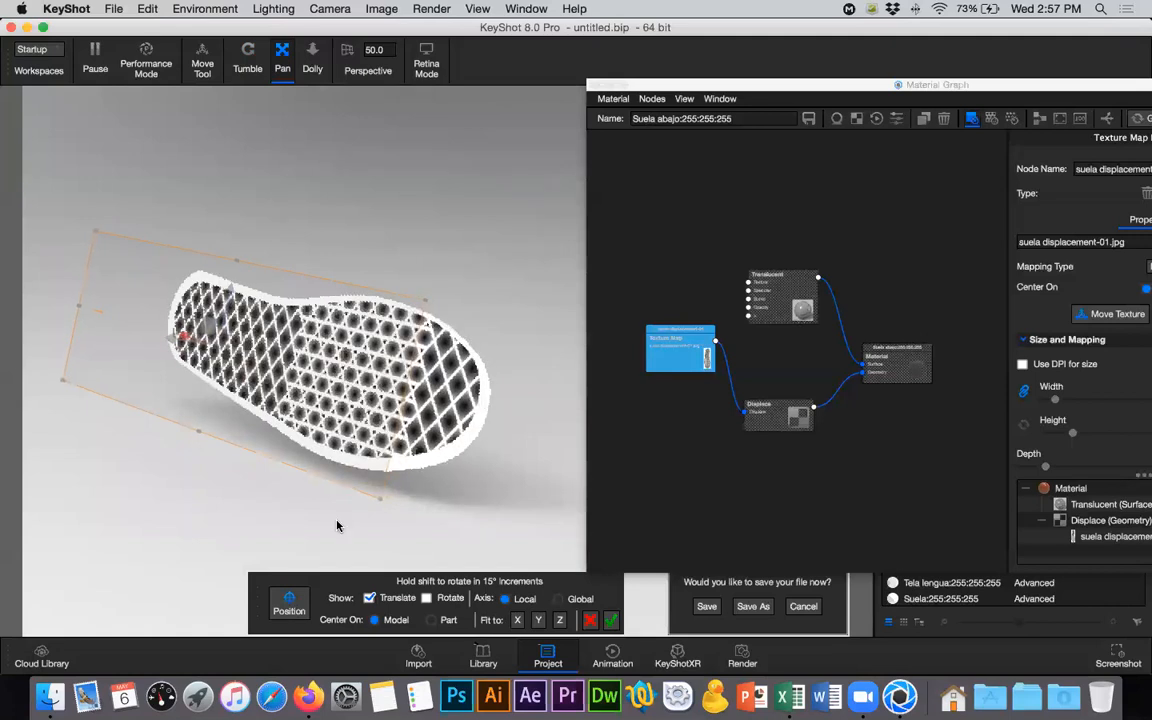
# - Correct the texture's rotation a little more and nudge it sideways to even out the white border around the sole
pyautogui.click(438, 598)
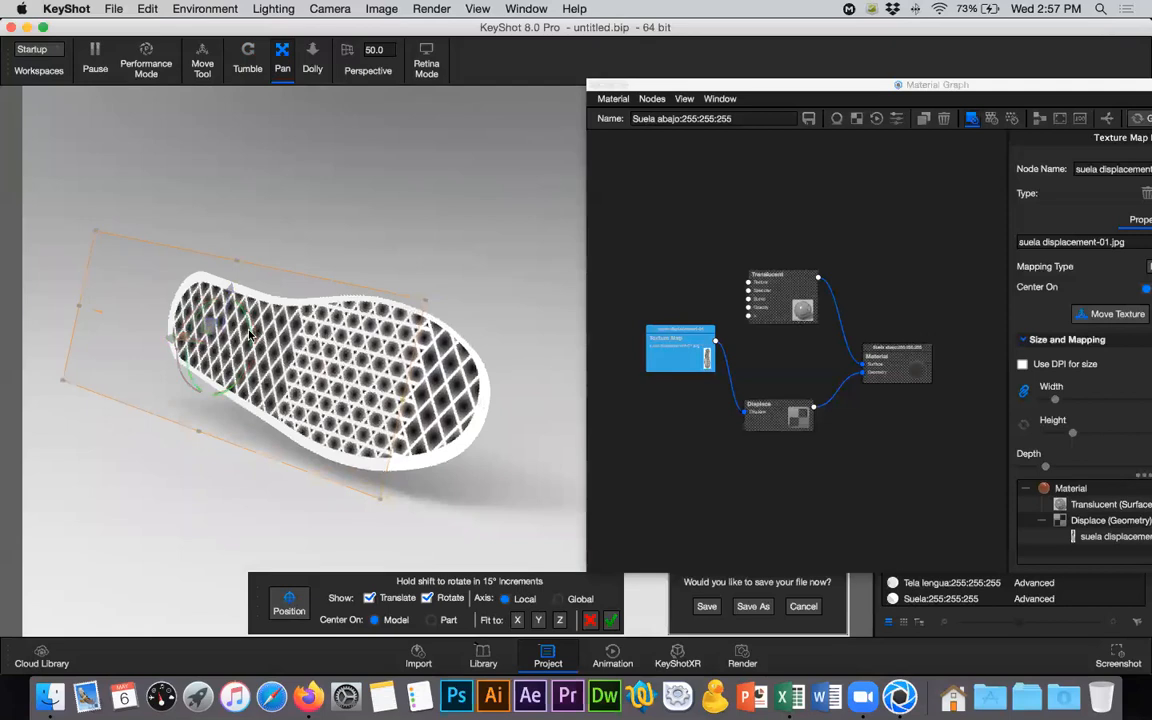
pyautogui.moveTo(258, 338); pyautogui.dragTo(248, 339)
pyautogui.click(446, 600)
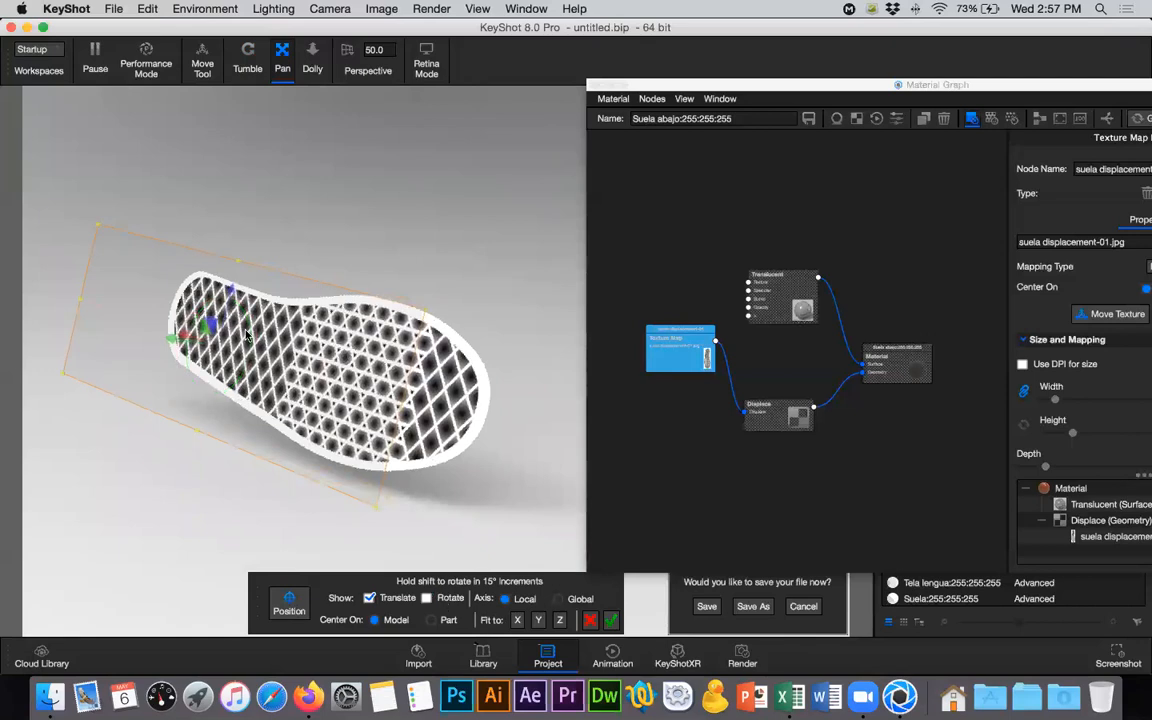
pyautogui.moveTo(230, 292); pyautogui.dragTo(229, 306)
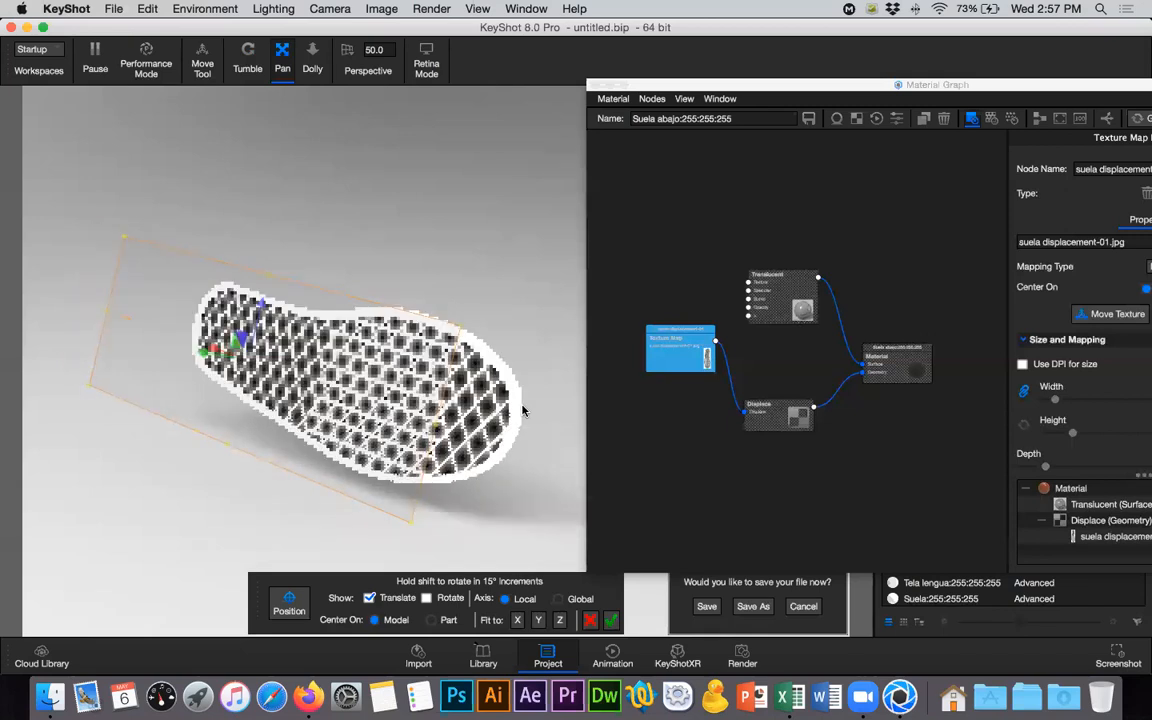
pyautogui.click(255, 76)
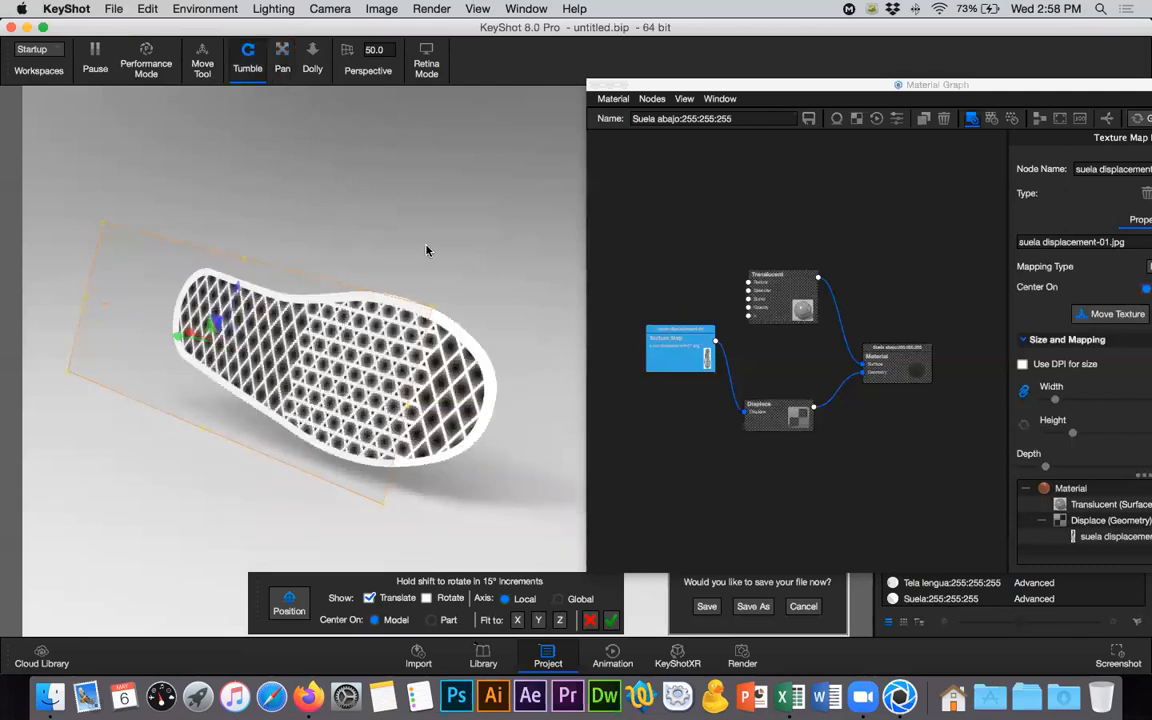
# - Expand the angle settings of the sole's displacement texture map to expose its axis tilt, axis azimuth and centre values
pyautogui.moveTo(439, 250); pyautogui.dragTo(464, 250)
pyautogui.moveTo(386, 241); pyautogui.dragTo(464, 243)
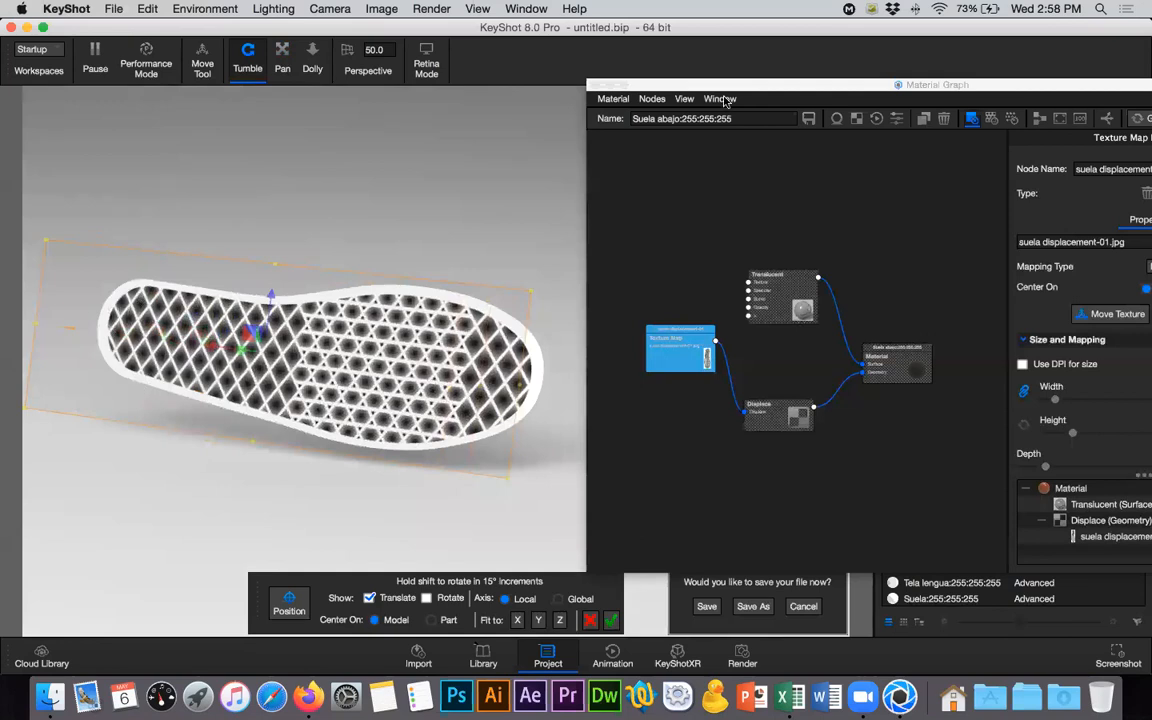
pyautogui.moveTo(758, 85); pyautogui.dragTo(562, 73)
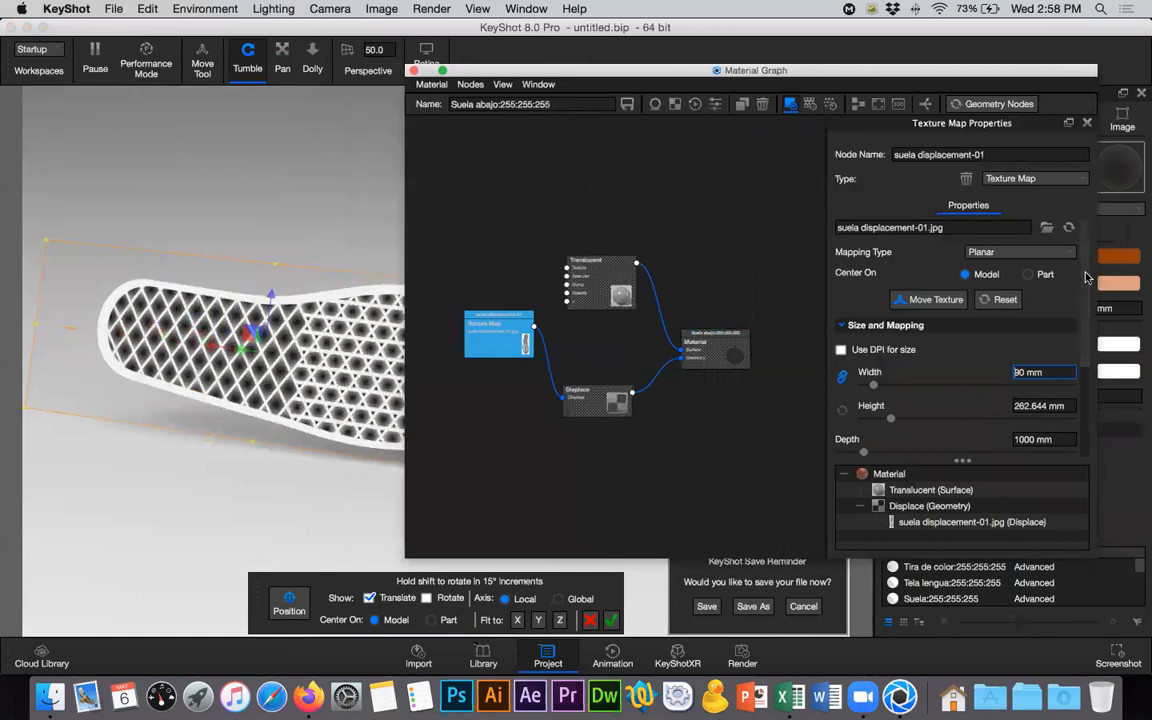
pyautogui.scroll(-3, 1088, 402)
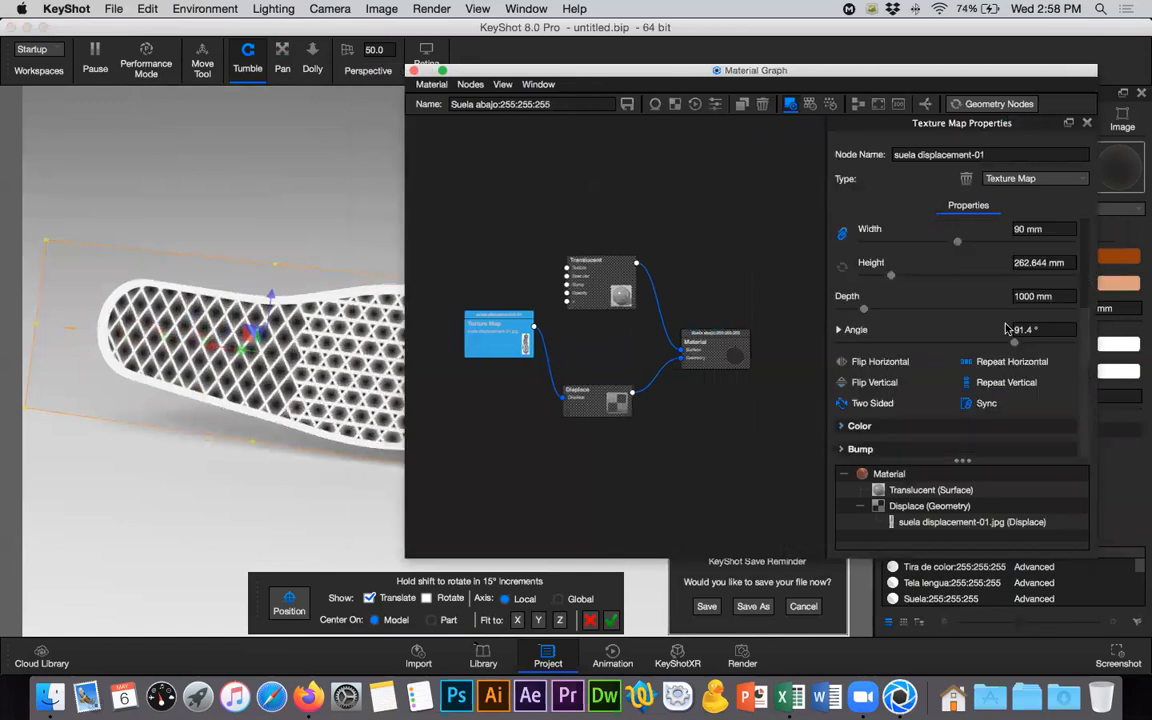
pyautogui.click(840, 333)
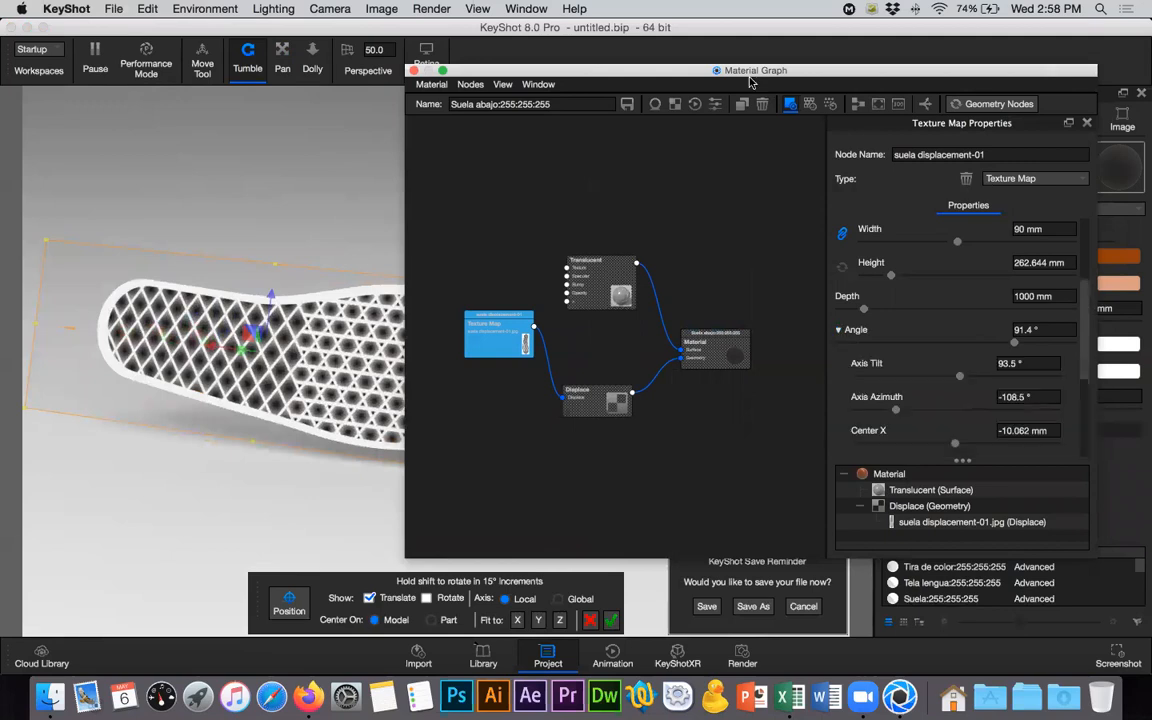
pyautogui.moveTo(849, 75); pyautogui.dragTo(900, 81)
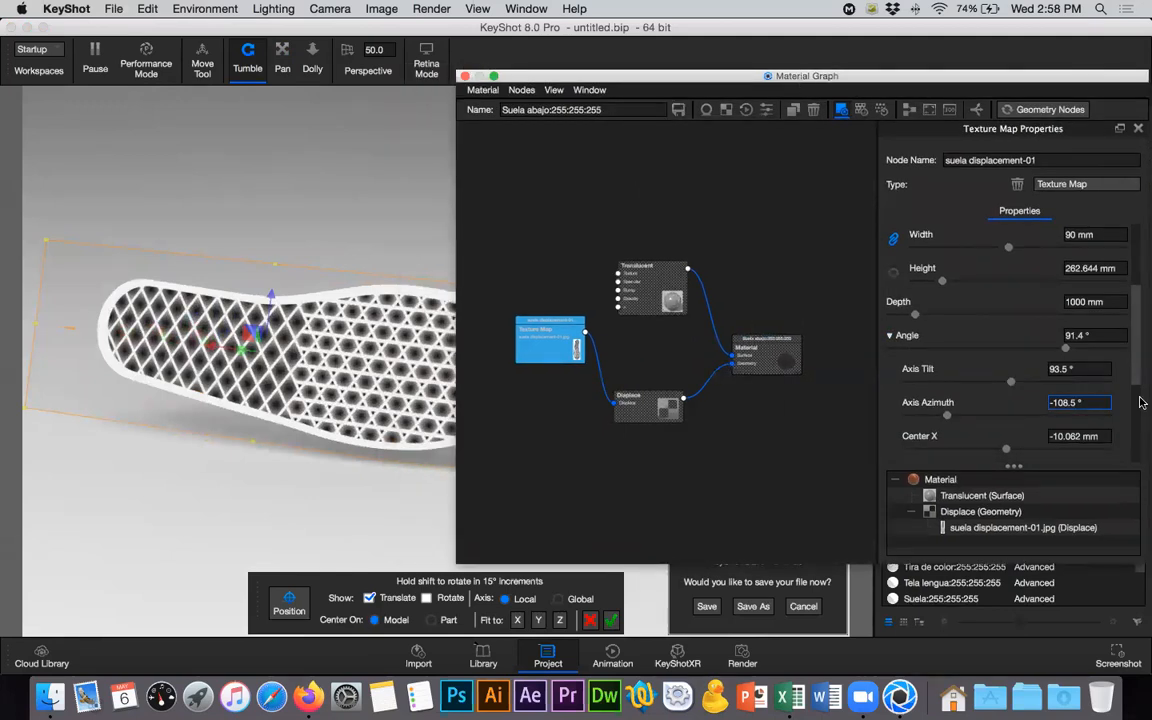
# - Try an axis azimuth of -100° for the sole texture and check the pattern from the heel end
pyautogui.press('BackSpace')
pyautogui.press('BackSpace')
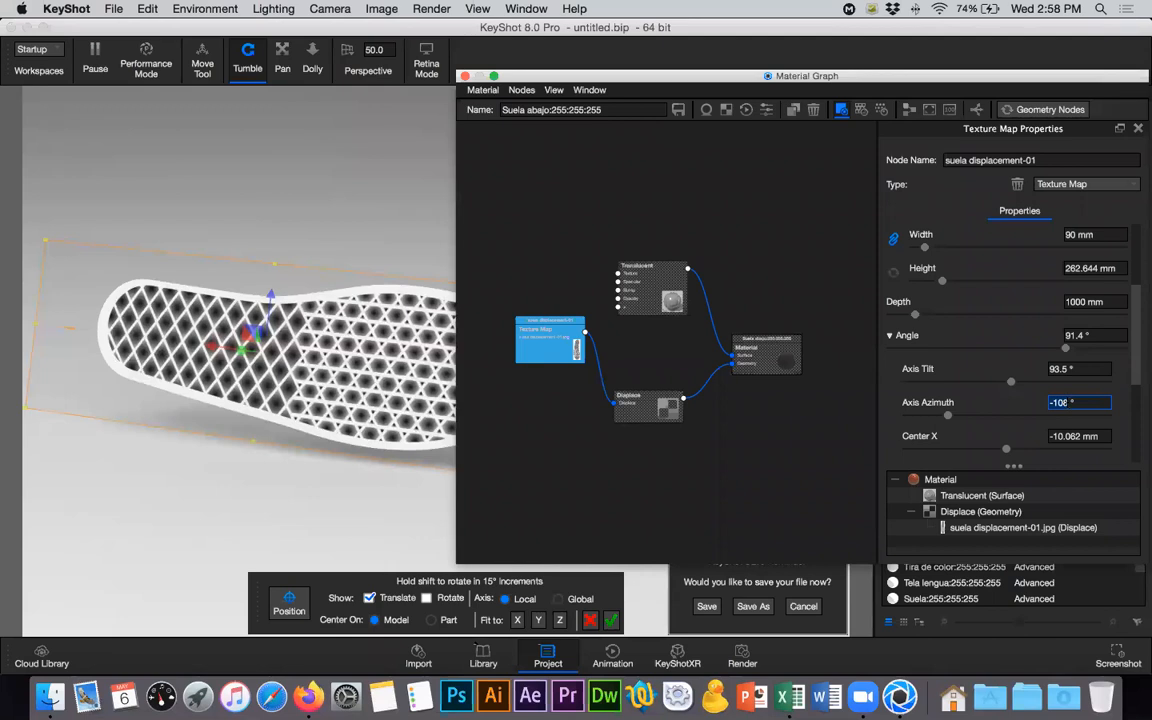
pyautogui.press('BackSpace')
pyautogui.press('BackSpace')
pyautogui.write('00')
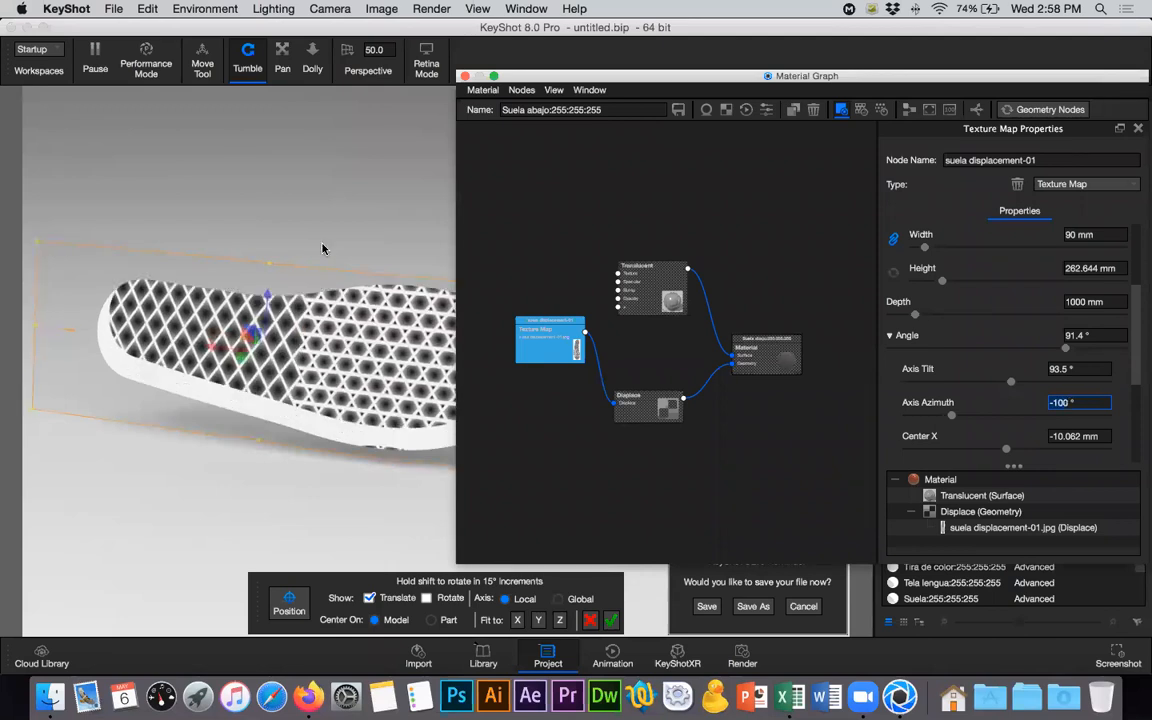
pyautogui.moveTo(238, 233); pyautogui.dragTo(72, 229)
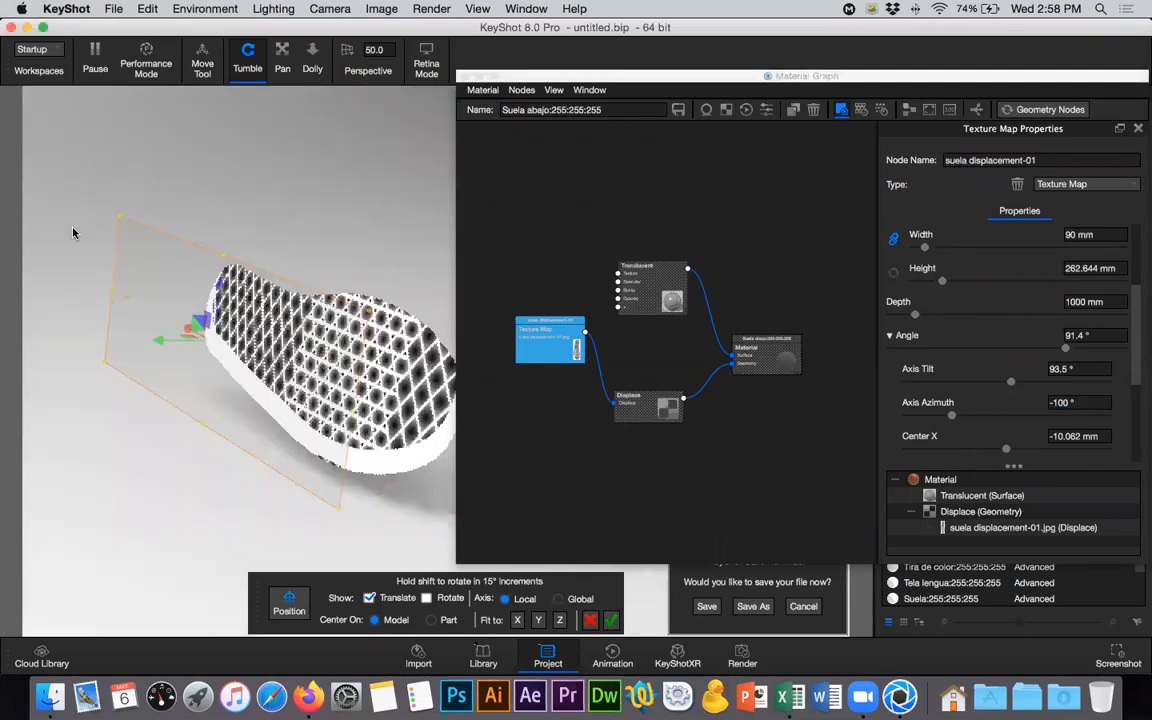
pyautogui.moveTo(287, 246); pyautogui.dragTo(272, 244)
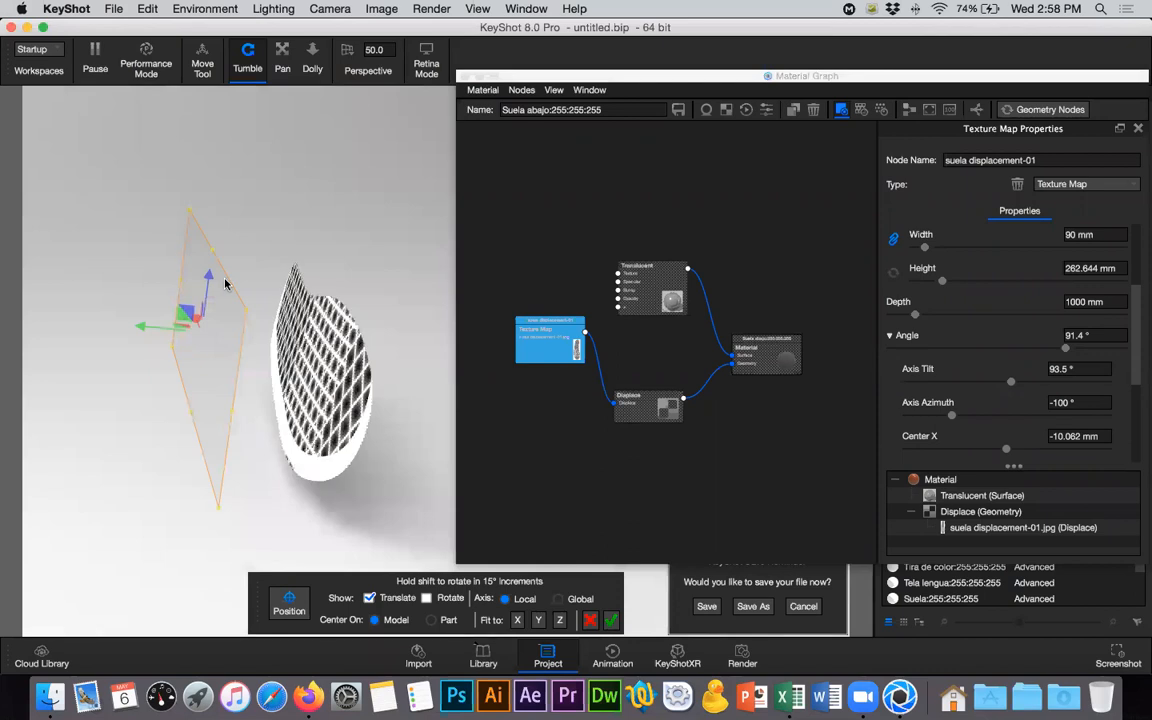
# - Restore the sole texture's axis azimuth to -108.5°
pyautogui.click(1084, 370)
pyautogui.click(1088, 337)
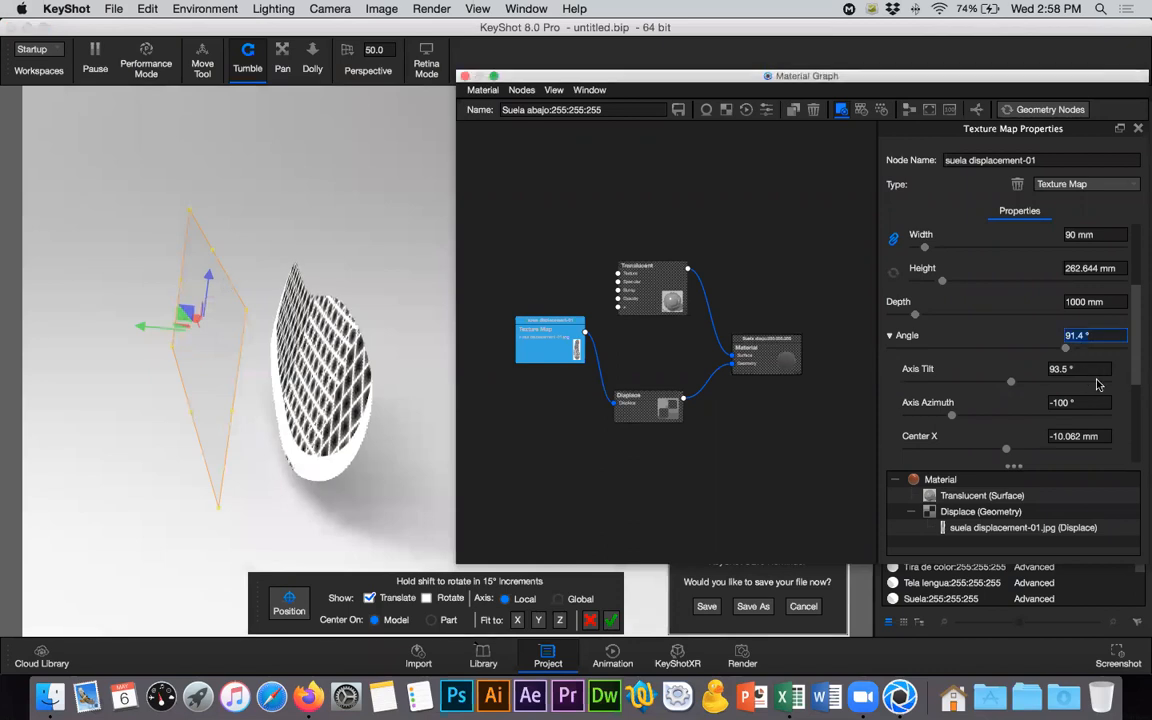
pyautogui.press('Tab')
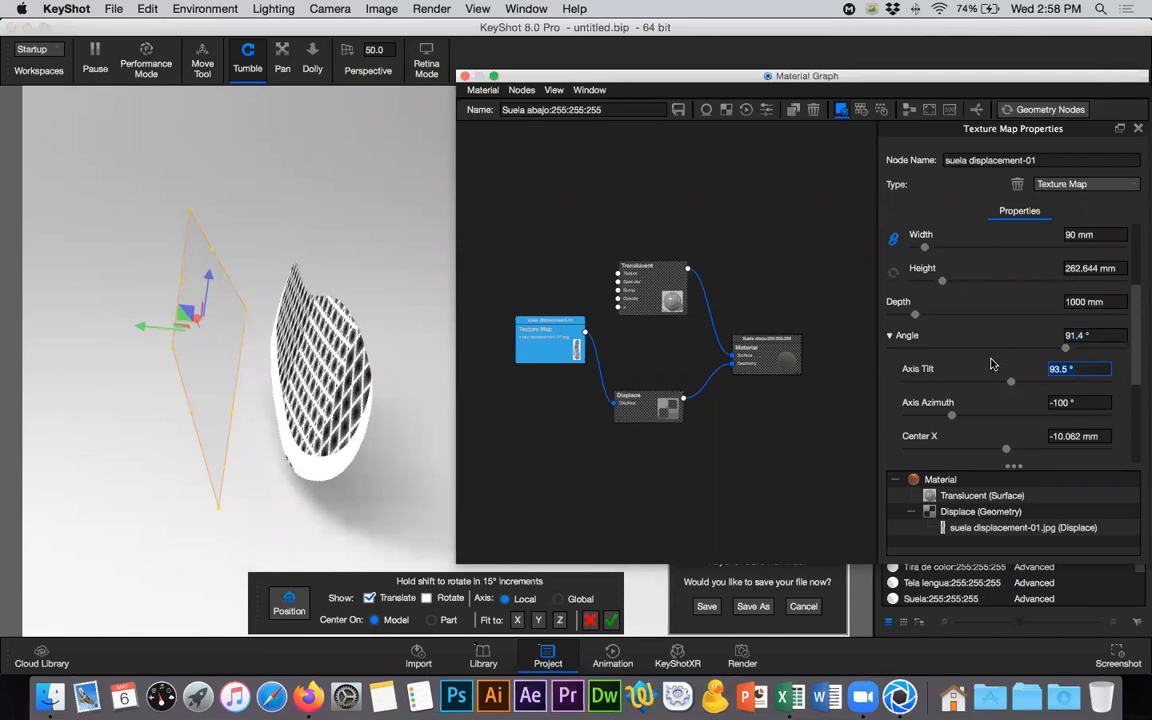
pyautogui.click(1062, 402)
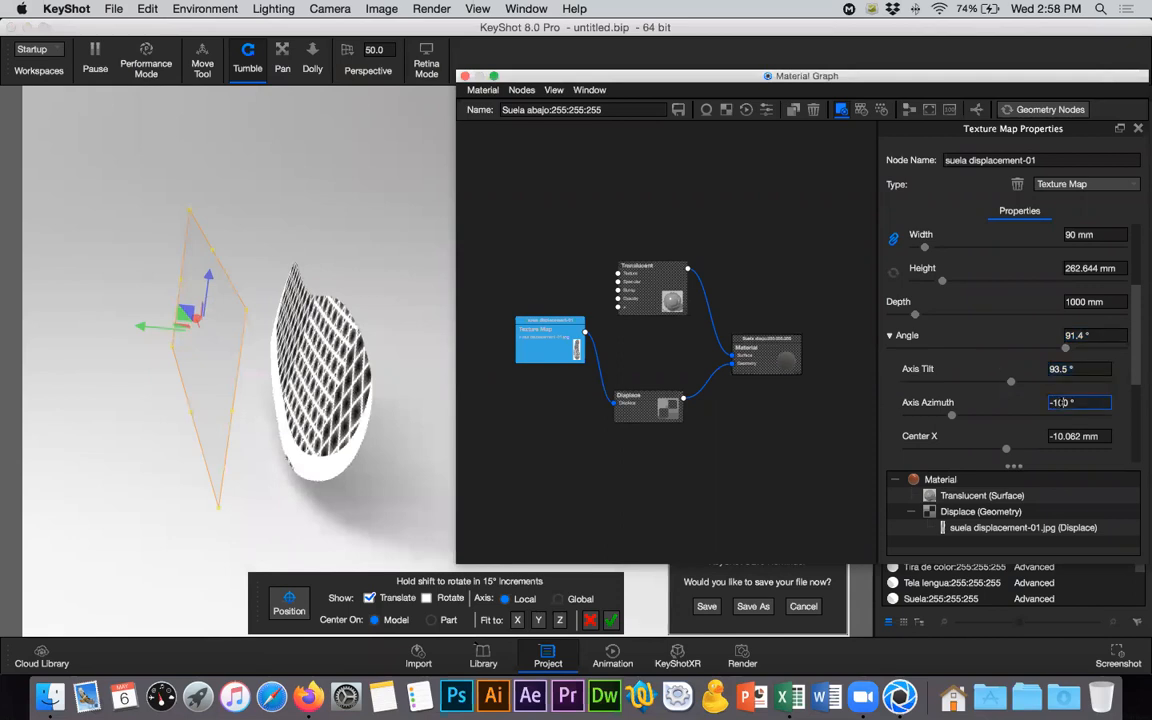
pyautogui.press('BackSpace')
pyautogui.write('8.5')
pyautogui.press('Return')
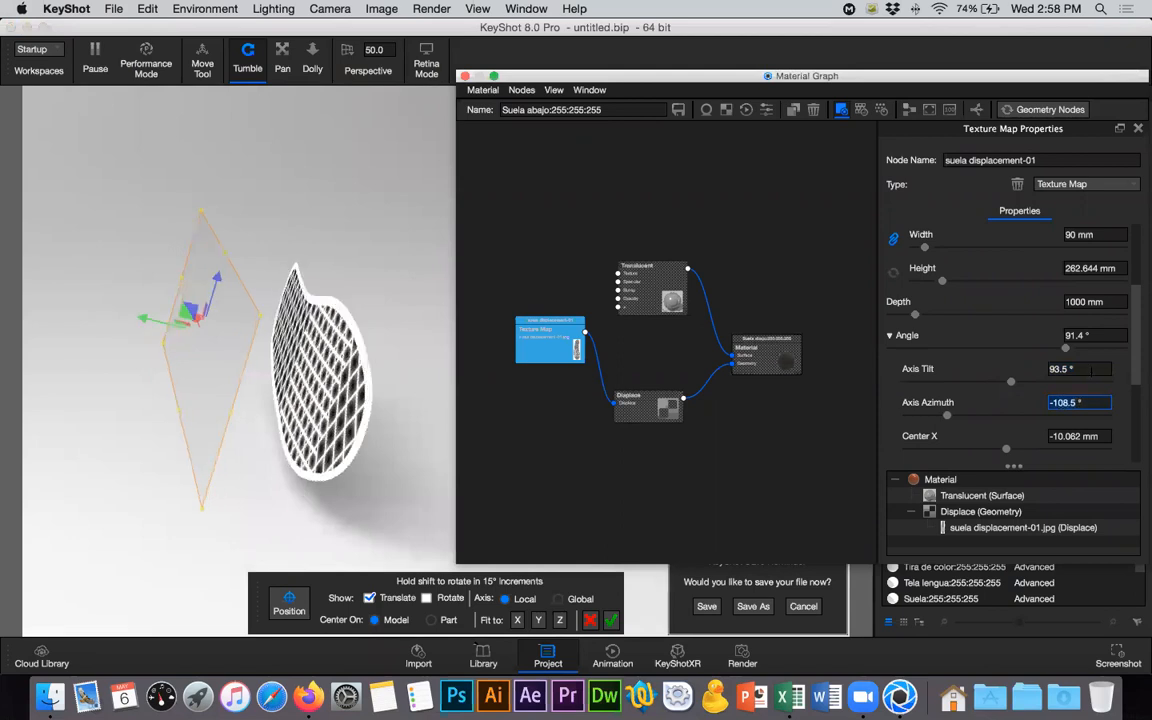
# - Set the sole texture's axis tilt to 93.2°
pyautogui.click(1099, 371)
pyautogui.press('Left')
pyautogui.press('Right')
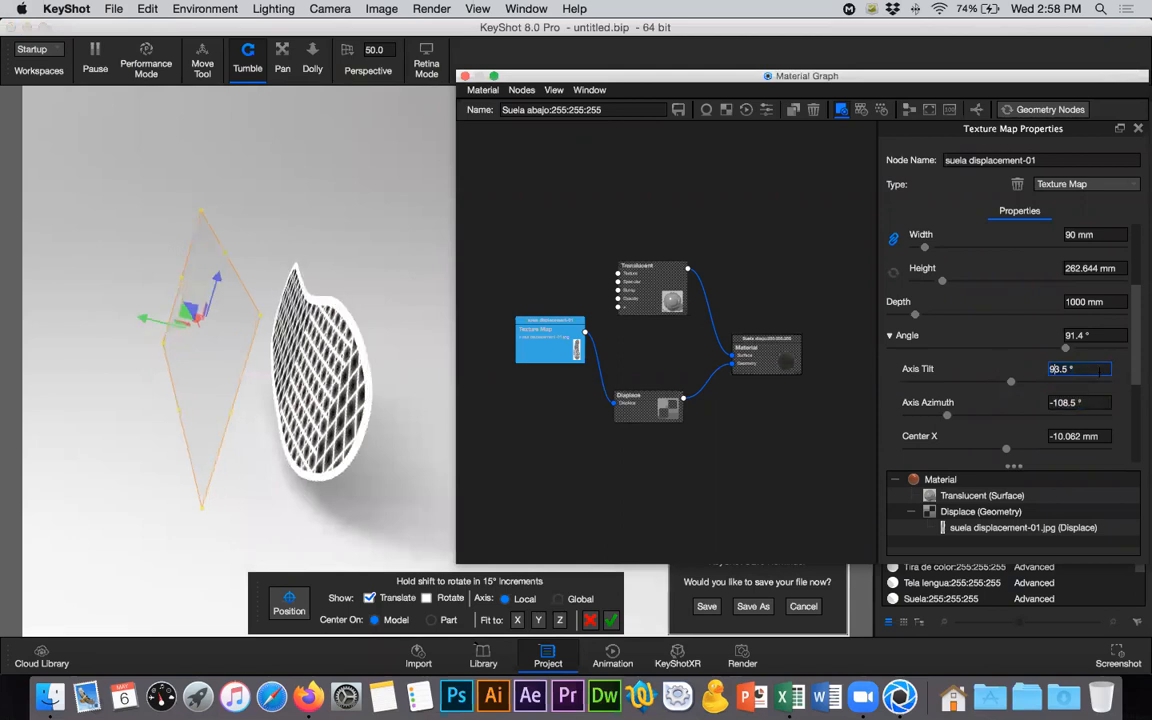
pyautogui.press('Right')
pyautogui.press('Right')
pyautogui.press('Right')
pyautogui.press('Return')
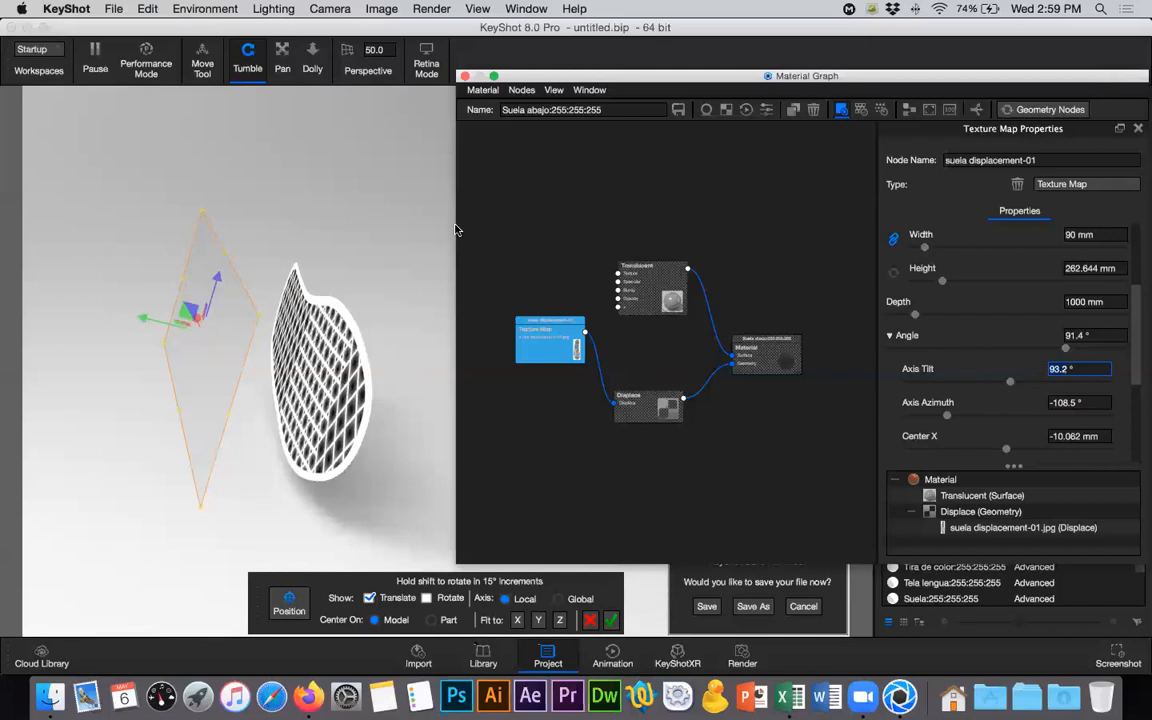
# - Turn the sole's underside back towards the camera and set the texture's angle to 91.2°
pyautogui.moveTo(412, 207); pyautogui.dragTo(614, 224)
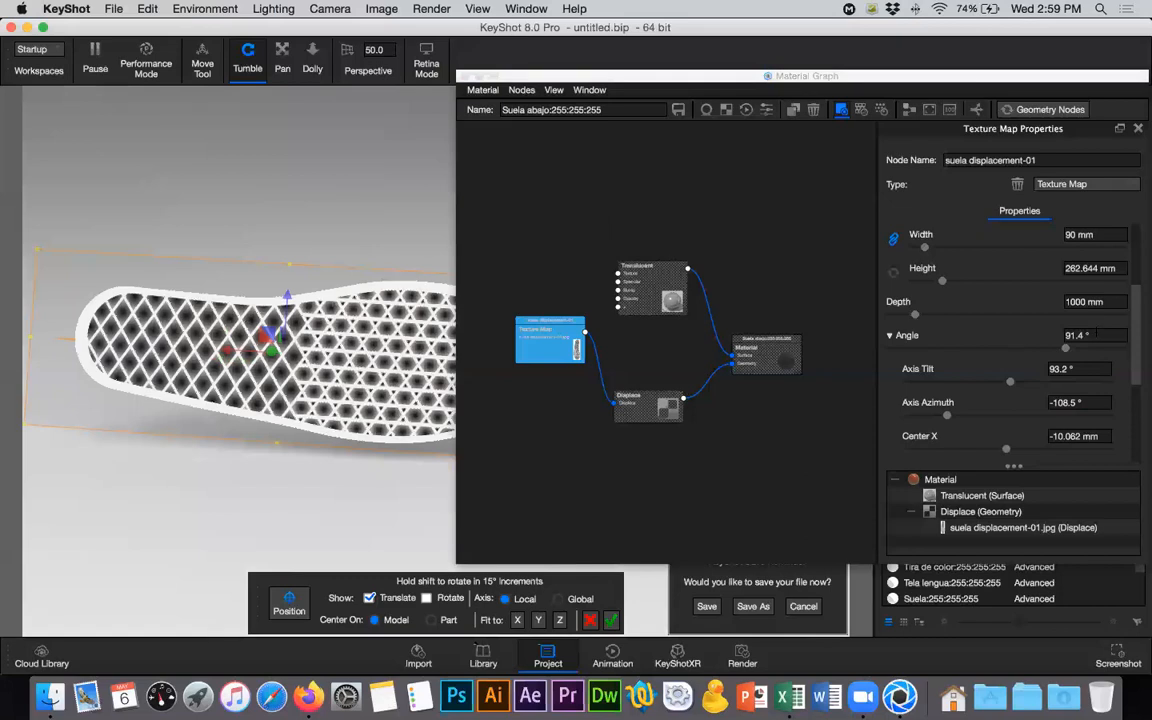
pyautogui.click(1084, 335)
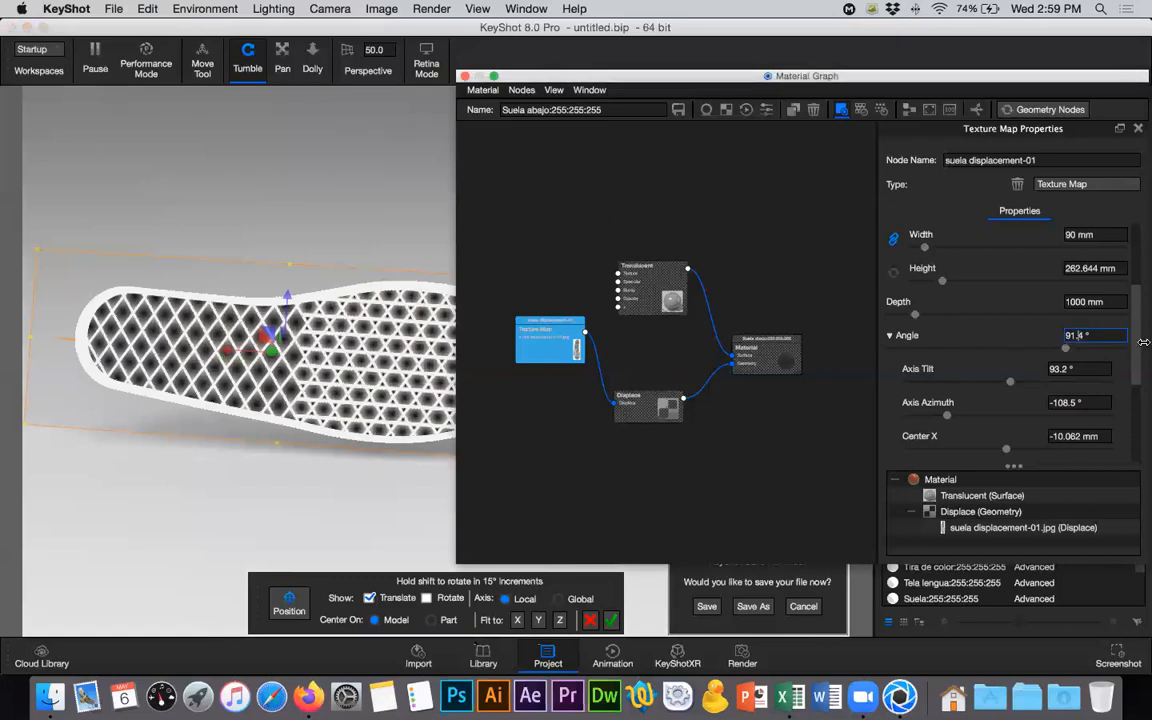
pyautogui.press('Right')
pyautogui.press('BackSpace')
pyautogui.write('2')
pyautogui.press('Return')
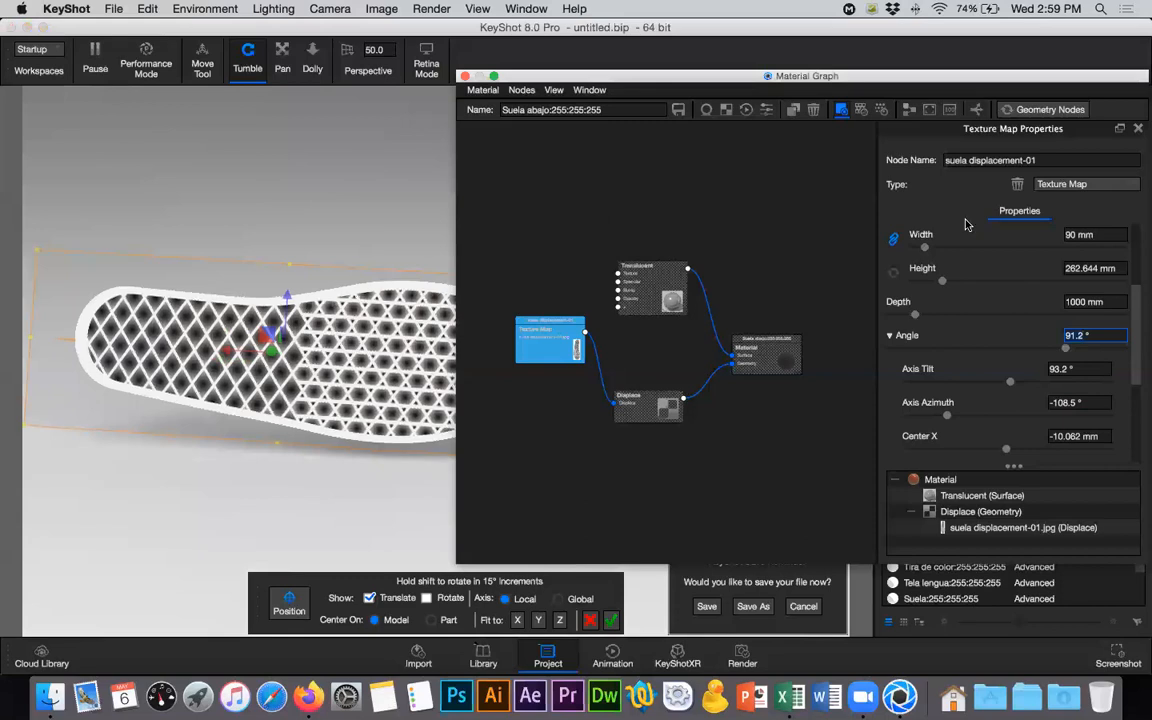
# - Set the sole texture's angle to 91° and check the pattern over the whole sole
pyautogui.moveTo(663, 72); pyautogui.dragTo(758, 70)
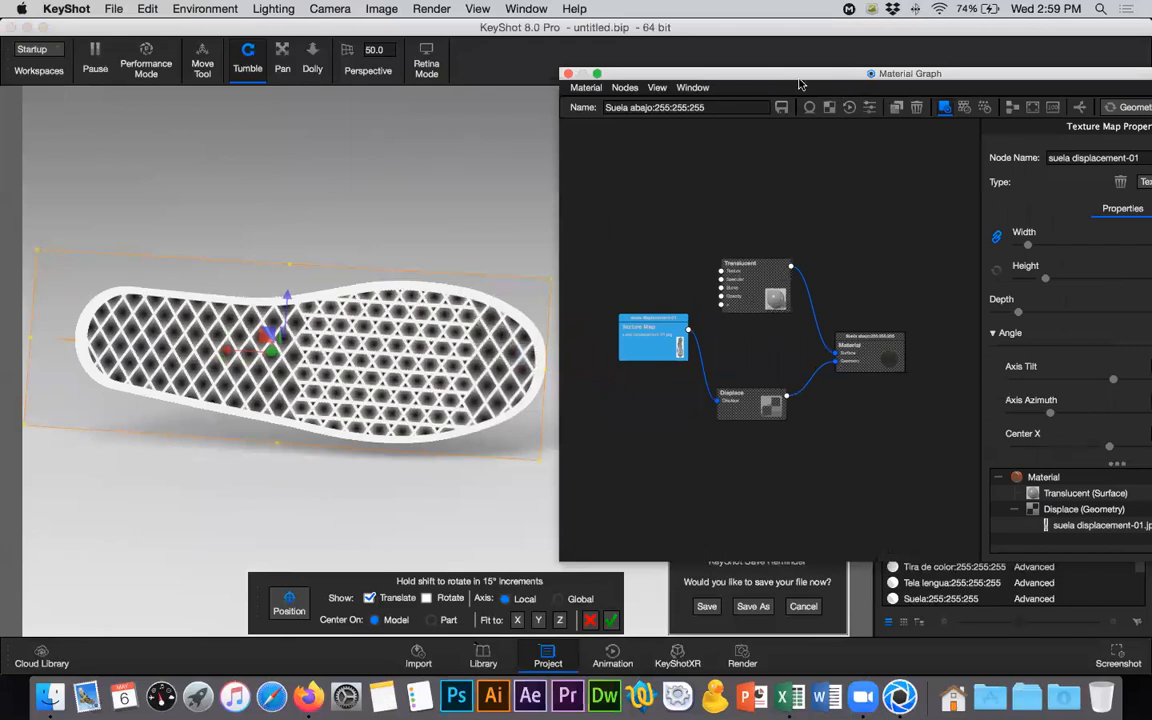
pyautogui.moveTo(800, 80); pyautogui.dragTo(621, 80)
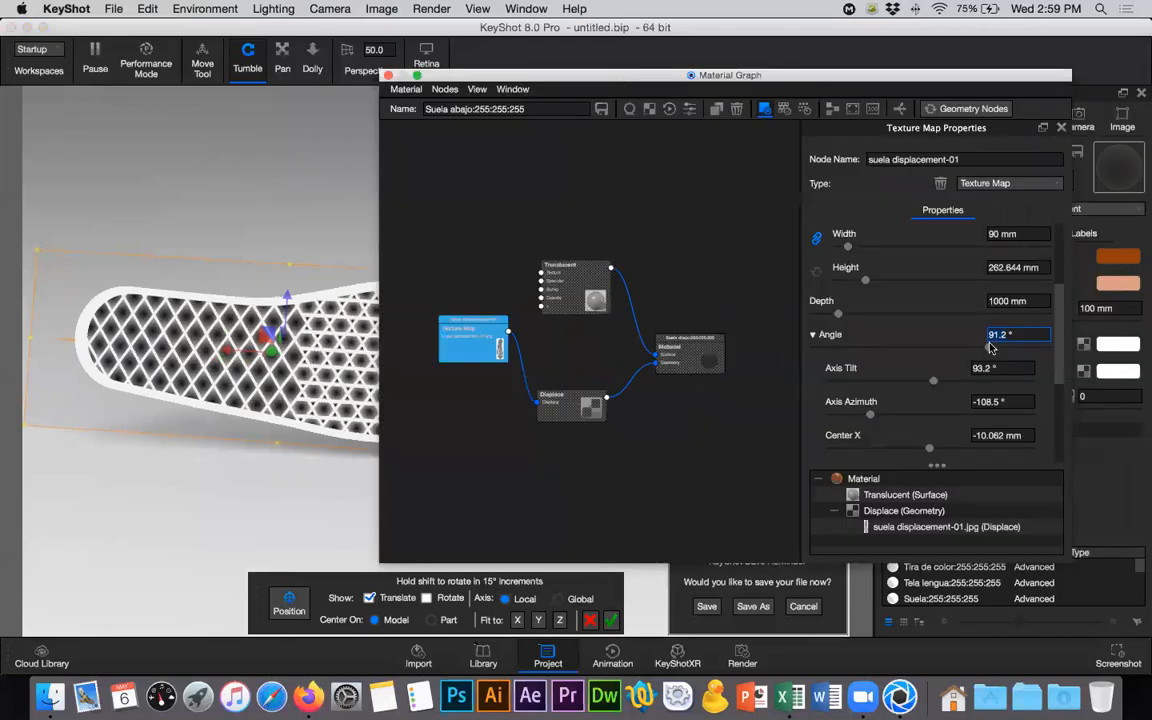
pyautogui.press('BackSpace')
pyautogui.press('BackSpace')
pyautogui.press('Return')
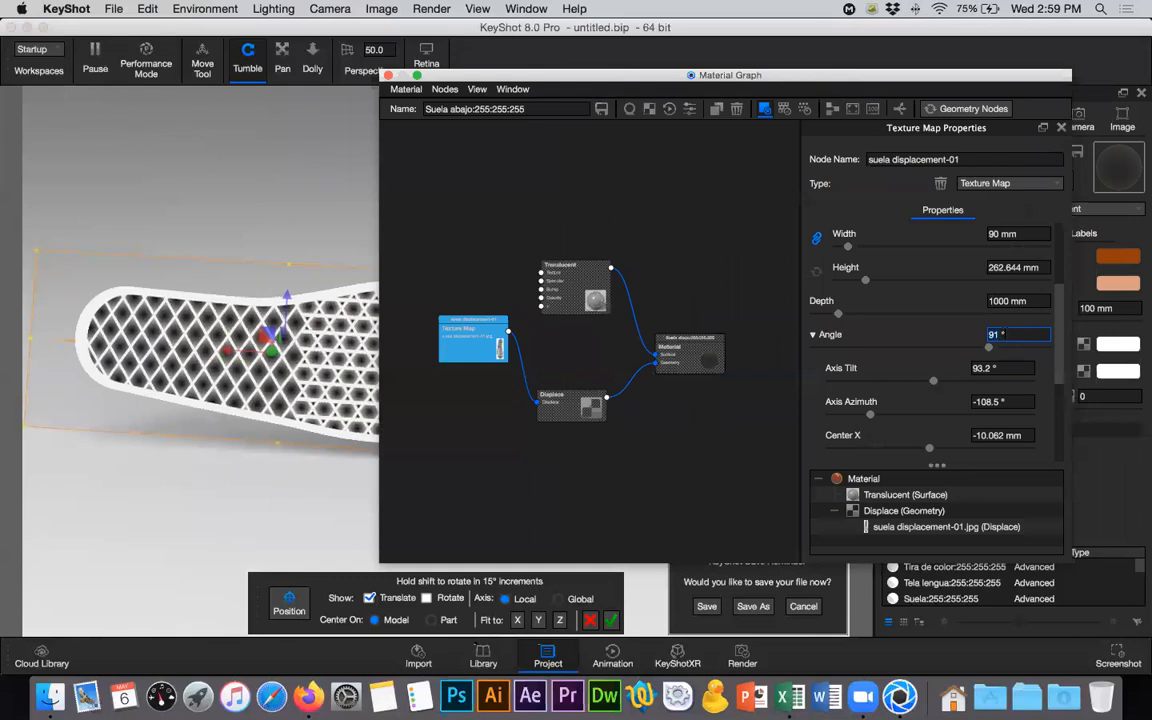
pyautogui.moveTo(575, 84); pyautogui.dragTo(780, 84)
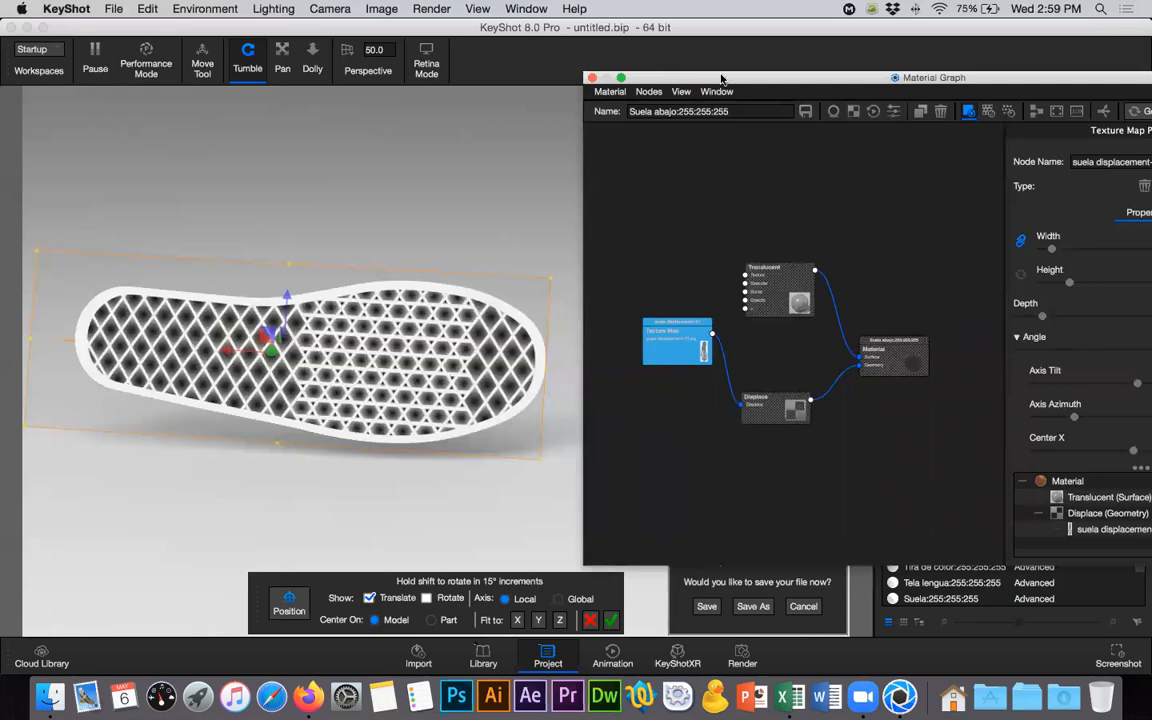
# - Unlink the texture's width from its height and try a width of 92 mm
pyautogui.moveTo(721, 78); pyautogui.dragTo(569, 72)
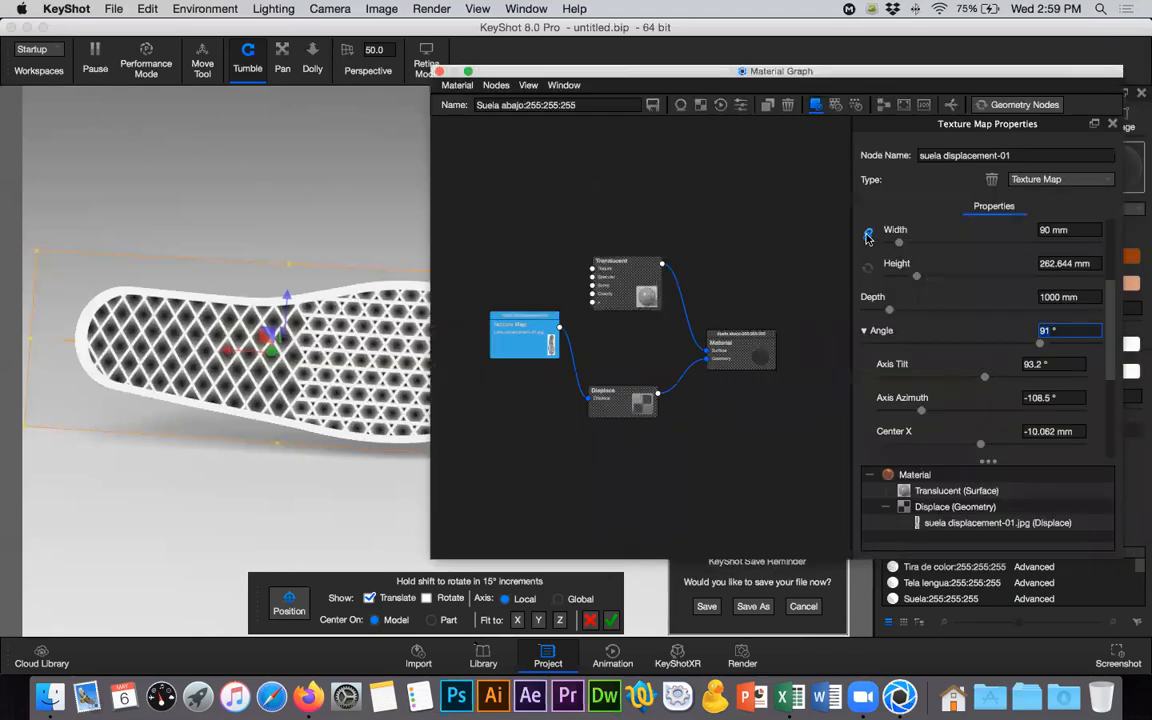
pyautogui.click(916, 277)
pyautogui.click(1090, 230)
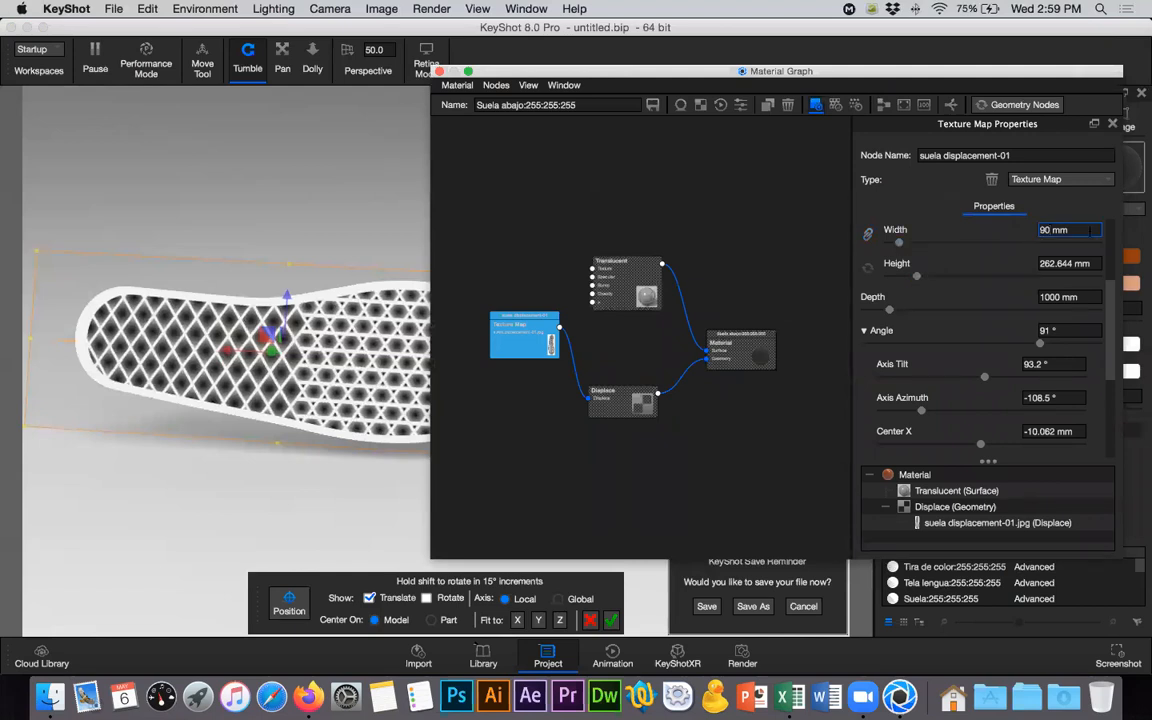
pyautogui.press('BackSpace')
pyautogui.write('2')
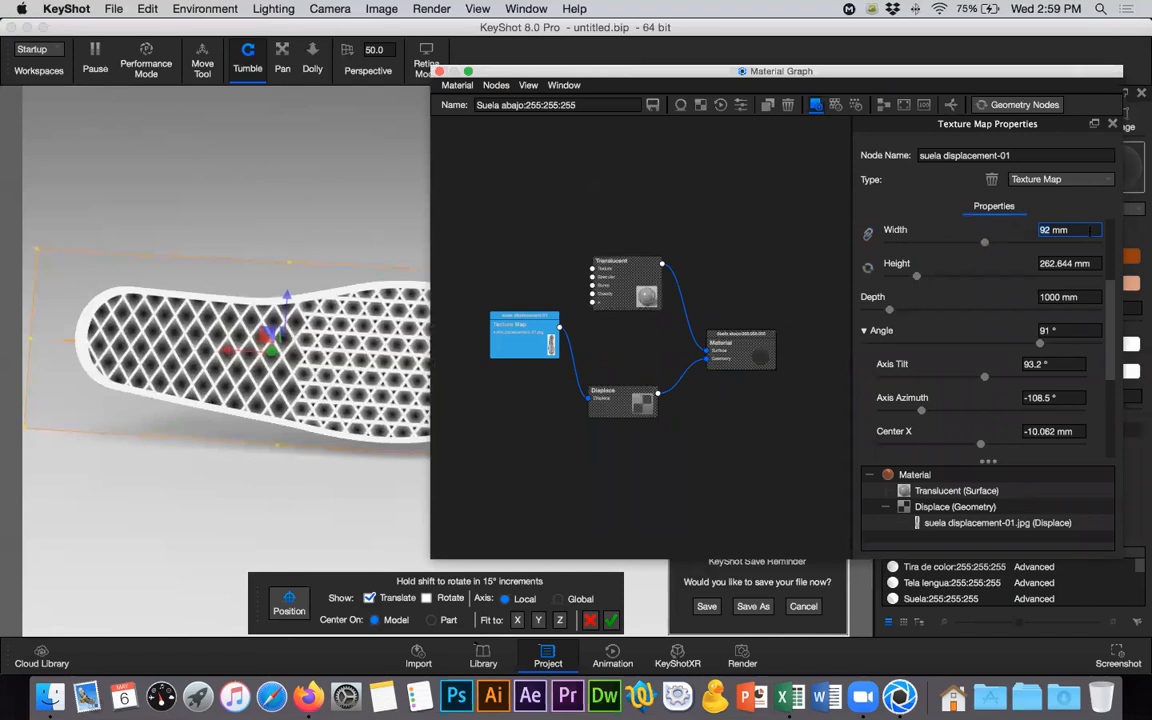
# - Return the texture's width to 90 mm and set its height to 264 mm
pyautogui.click(1090, 230)
pyautogui.scroll(1, 987, 340)
pyautogui.press('Tab')
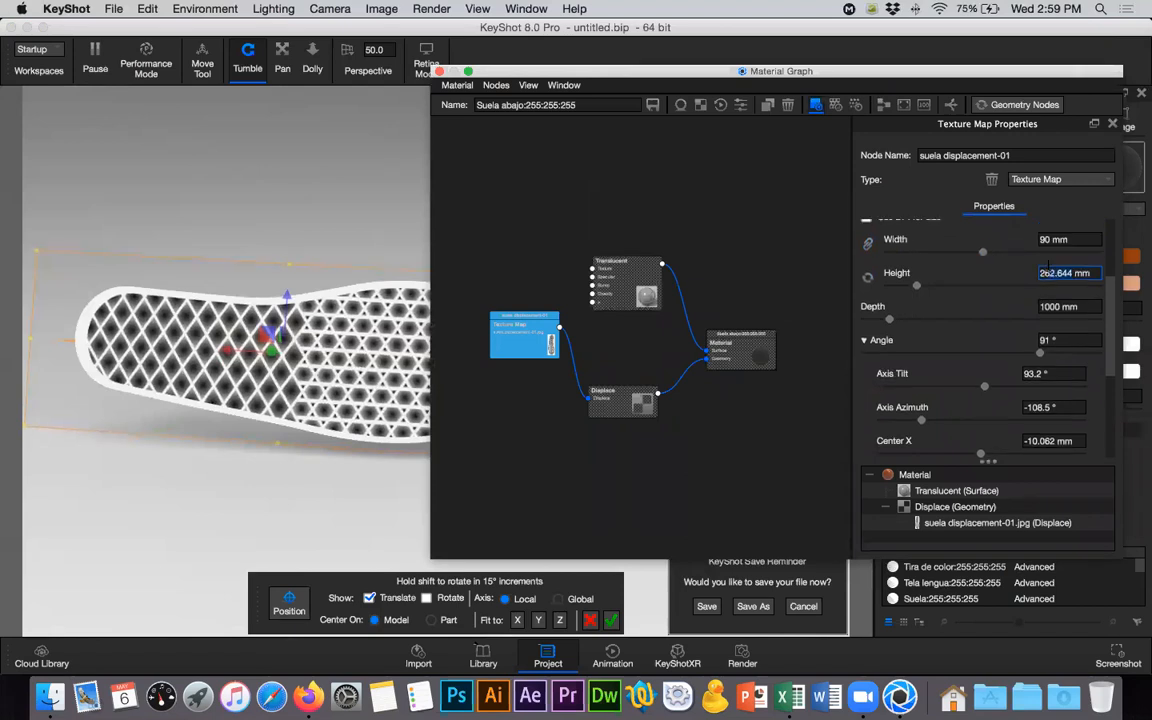
pyautogui.scroll(-1, 1048, 272)
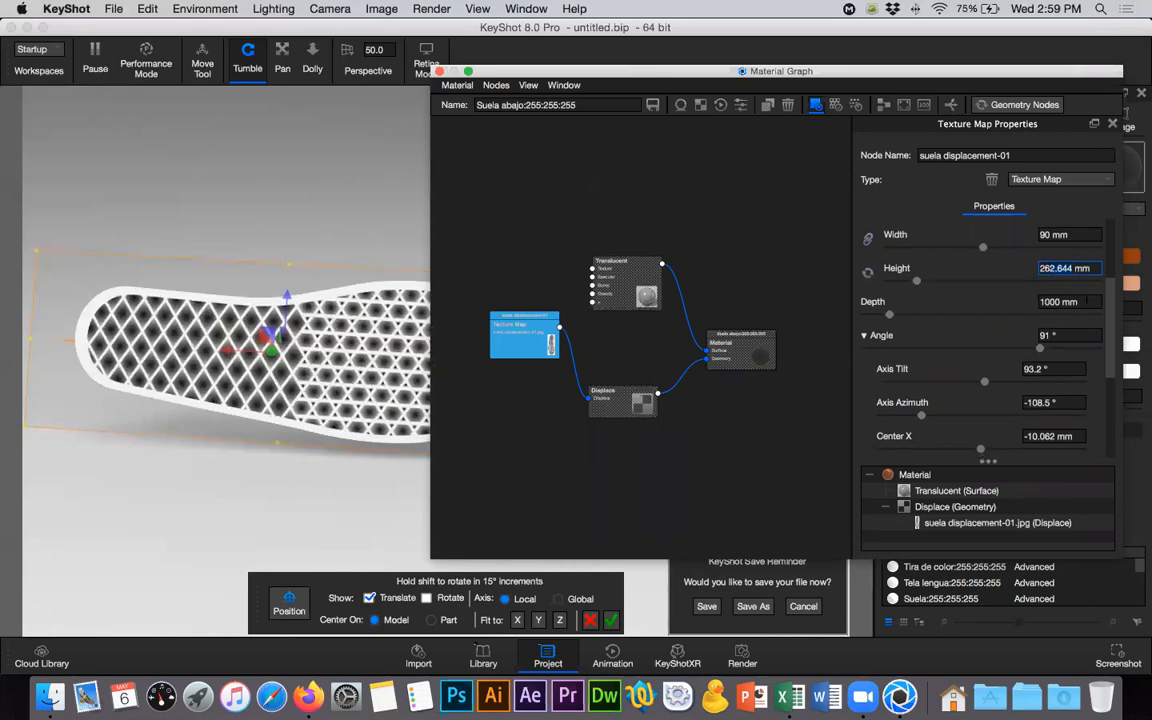
pyautogui.write('264')
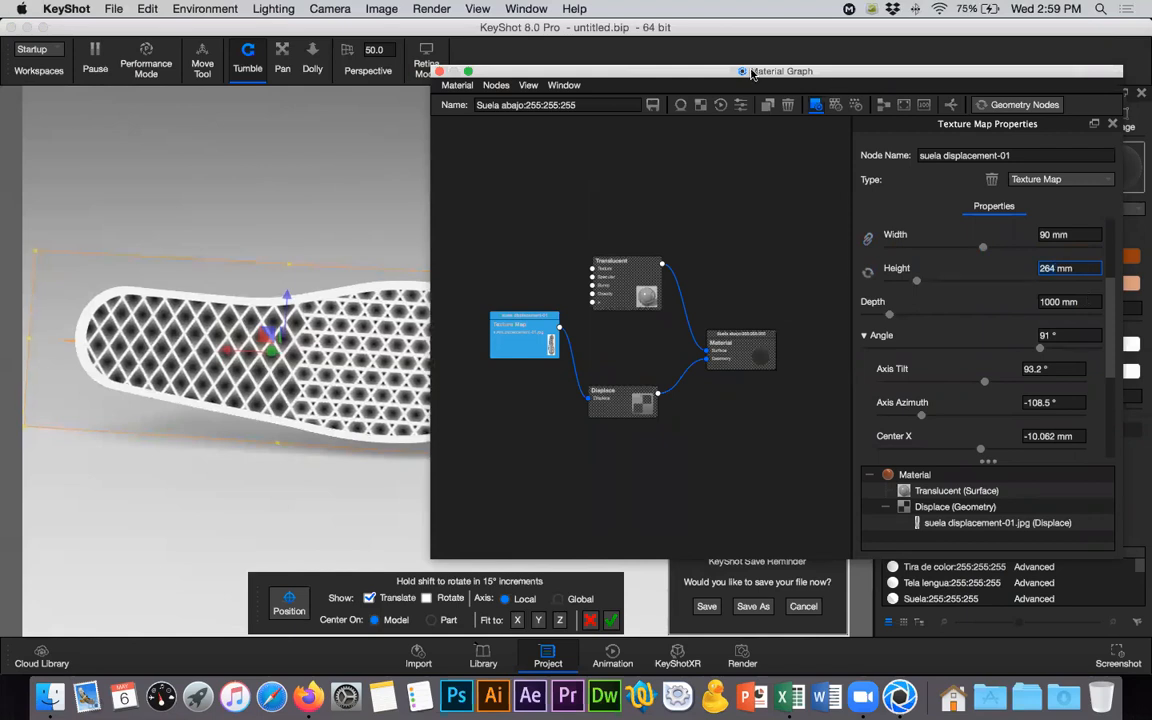
# - Lengthen the sole texture by setting its height to 268 mm
pyautogui.moveTo(745, 71); pyautogui.dragTo(645, 77)
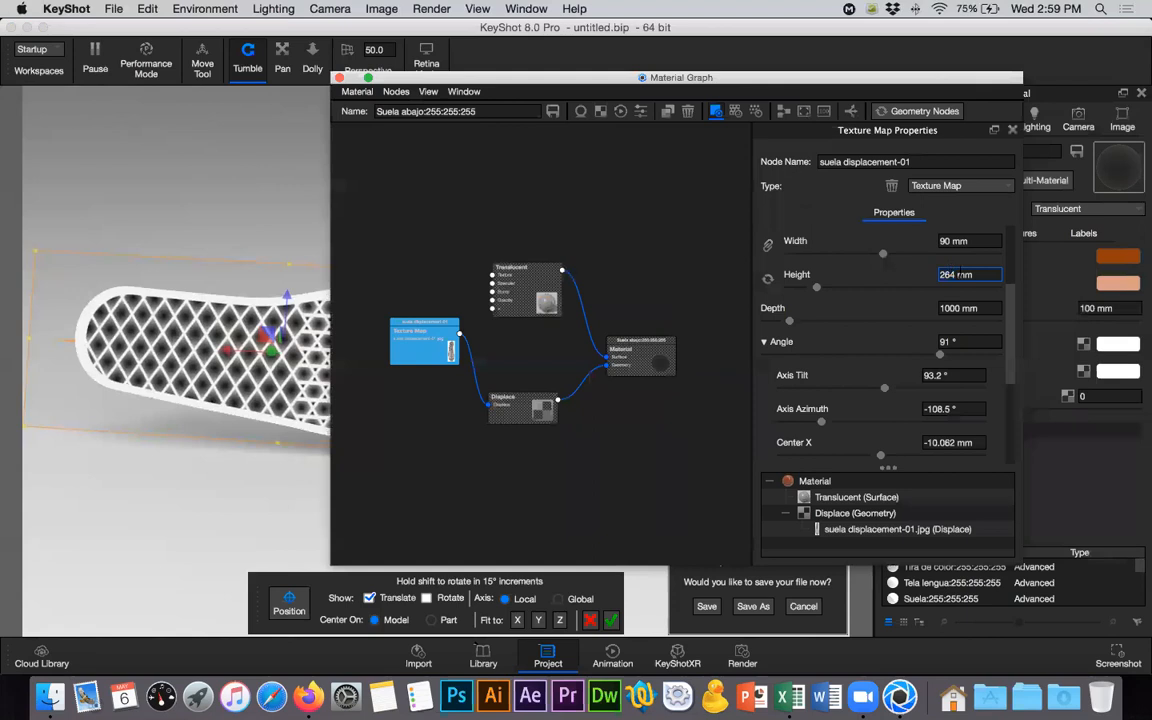
pyautogui.press('BackSpace')
pyautogui.write('8')
pyautogui.moveTo(618, 76); pyautogui.dragTo(623, 76)
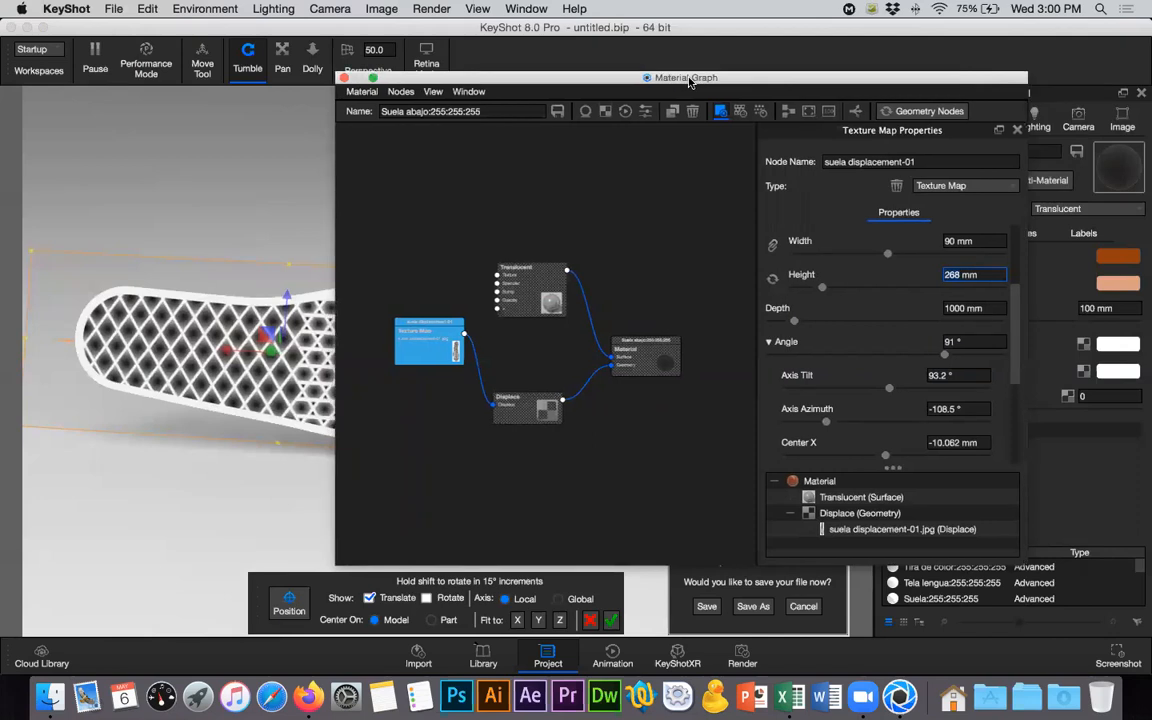
# - Nudge the texture slightly along the sole's length and accept its placement
pyautogui.moveTo(918, 89); pyautogui.dragTo(855, 90)
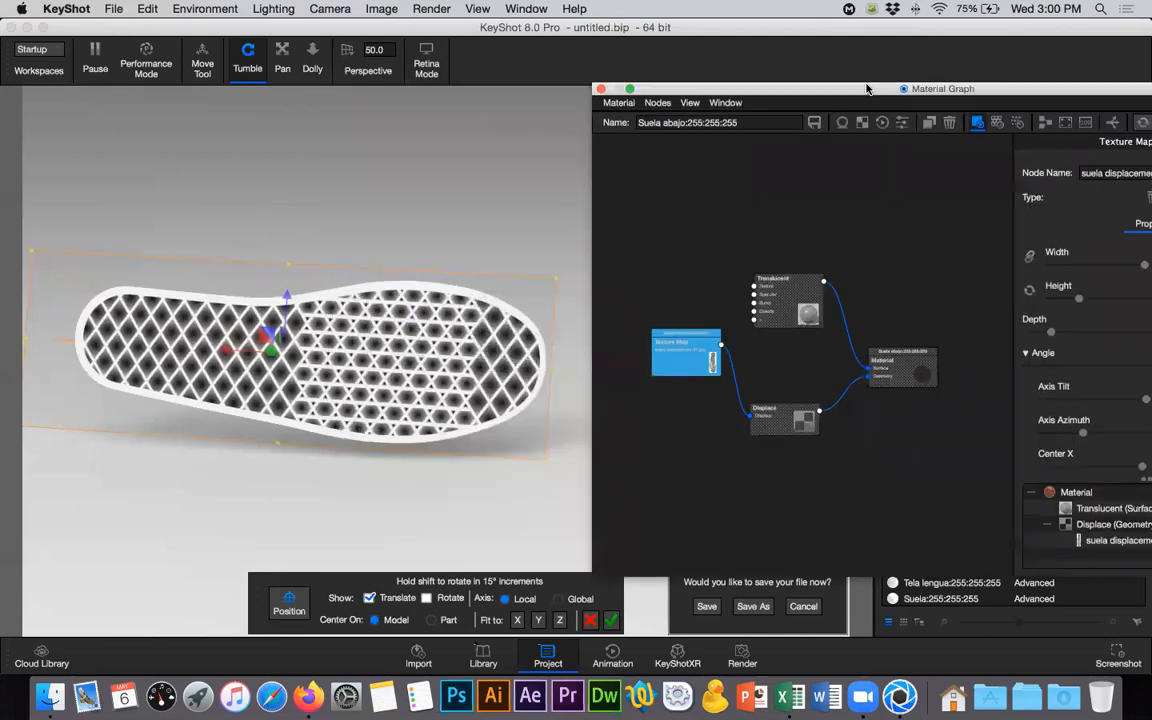
pyautogui.click(245, 354)
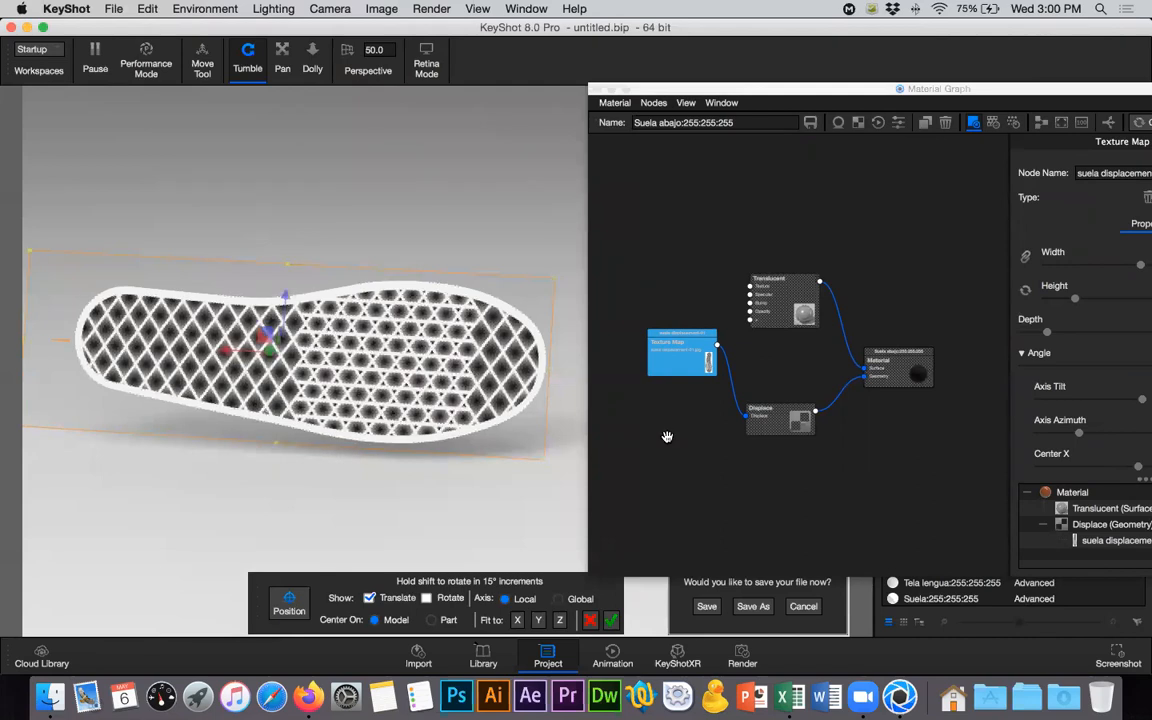
pyautogui.click(612, 621)
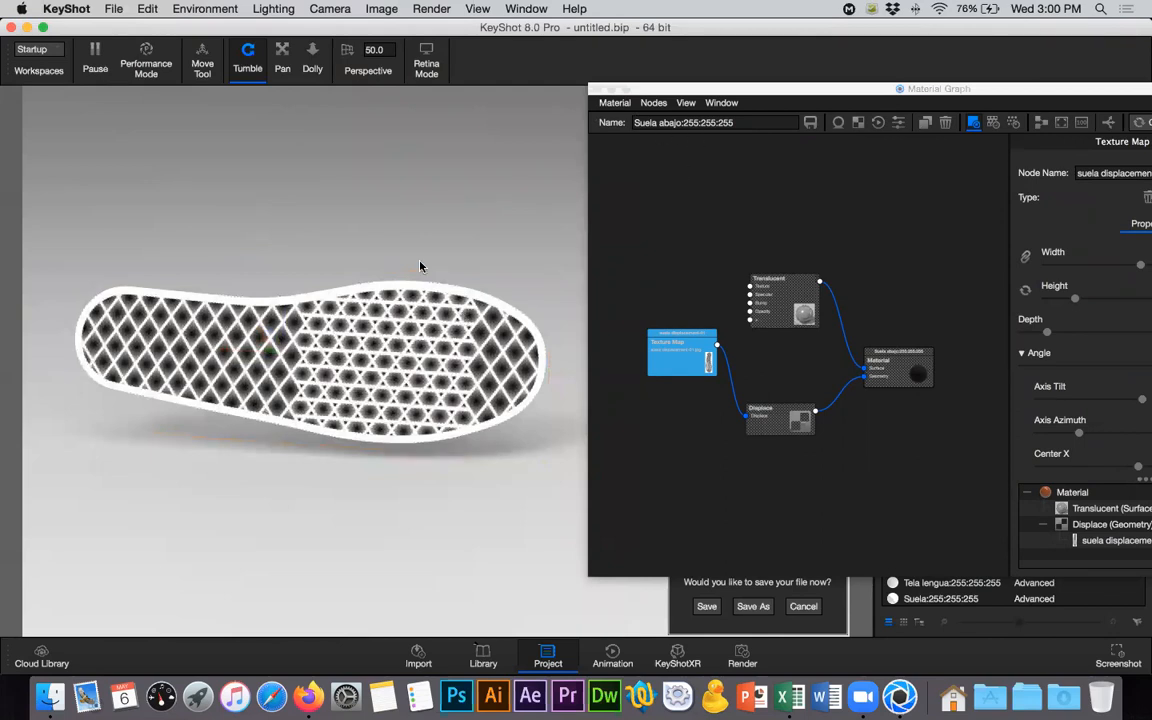
# - Leave the texture node's preview so the sole is displayed with its full material
pyautogui.moveTo(281, 240); pyautogui.dragTo(641, 91)
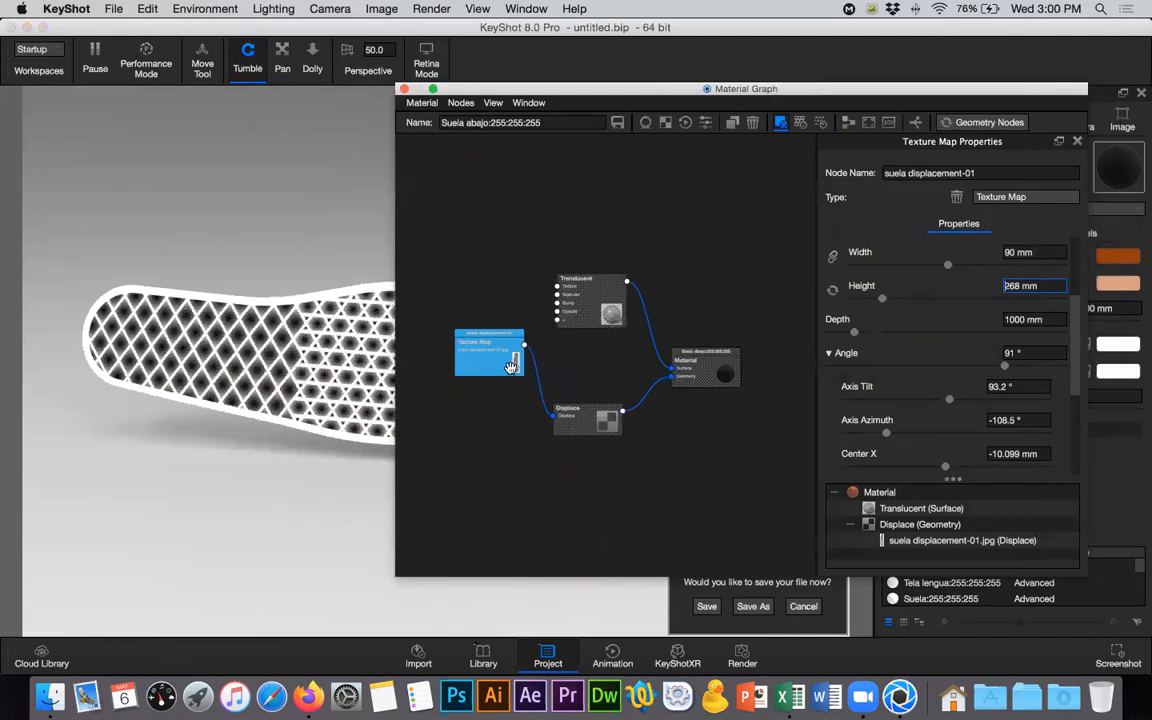
pyautogui.click(495, 407)
pyautogui.click(495, 407)
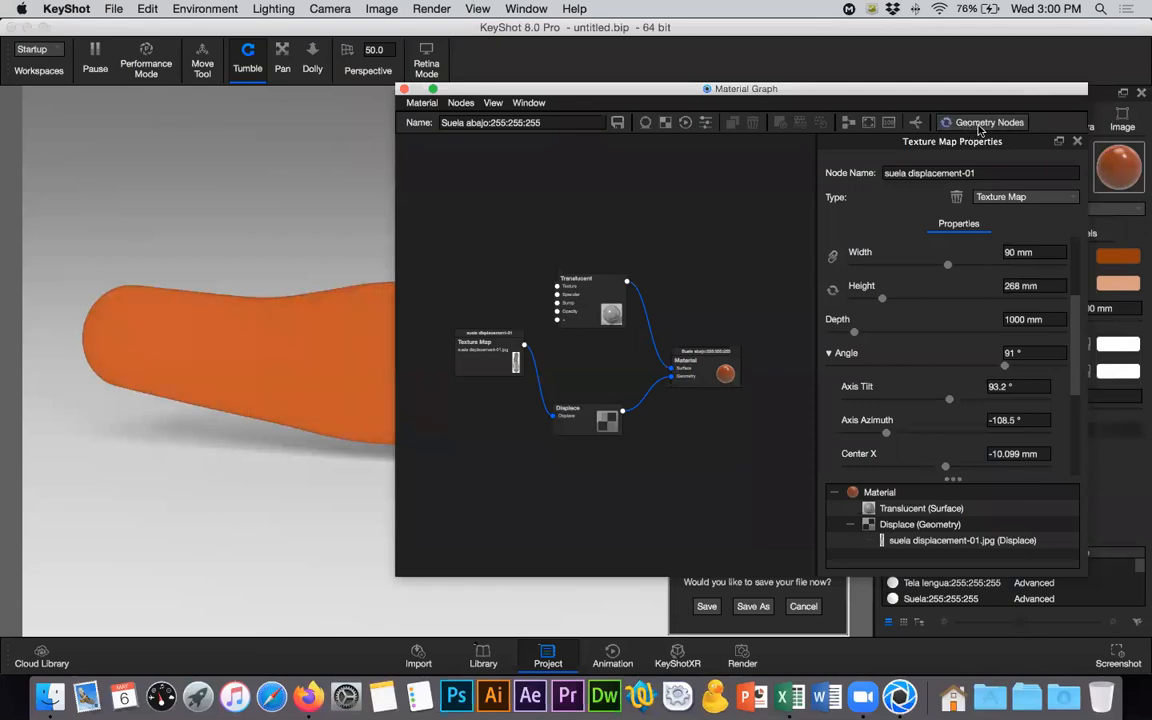
# - Set the displacement height of the sole material's Displace node to 3 mm
pyautogui.click(575, 420)
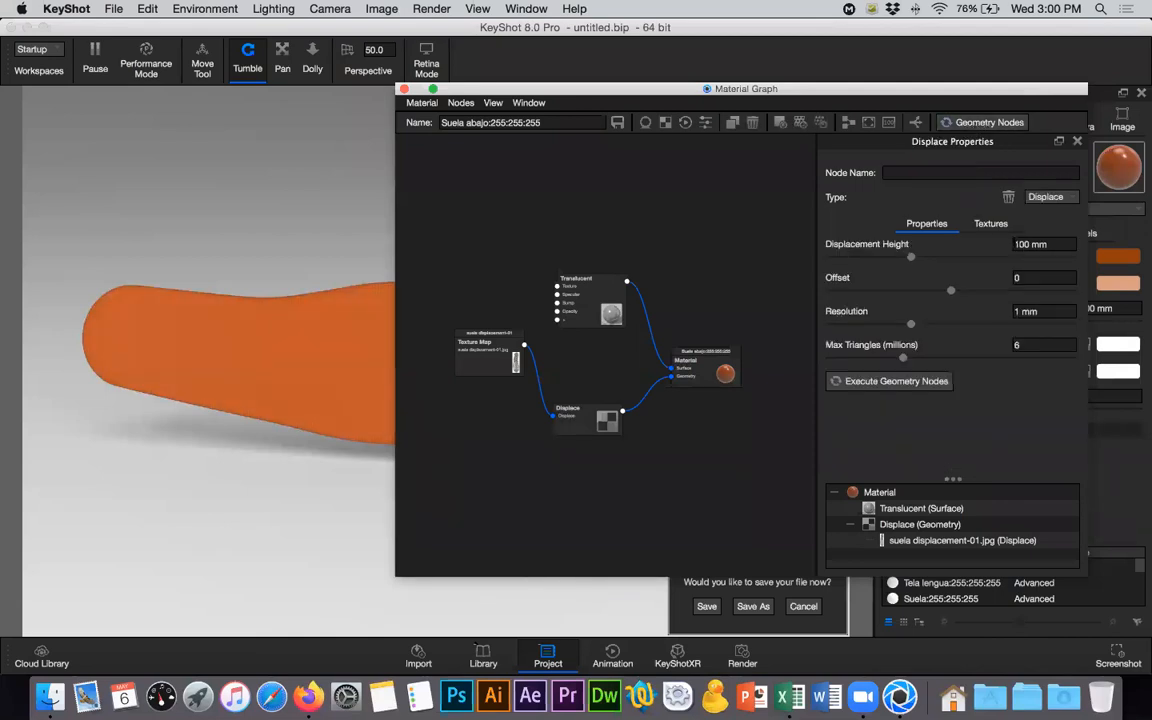
pyautogui.click(1038, 244)
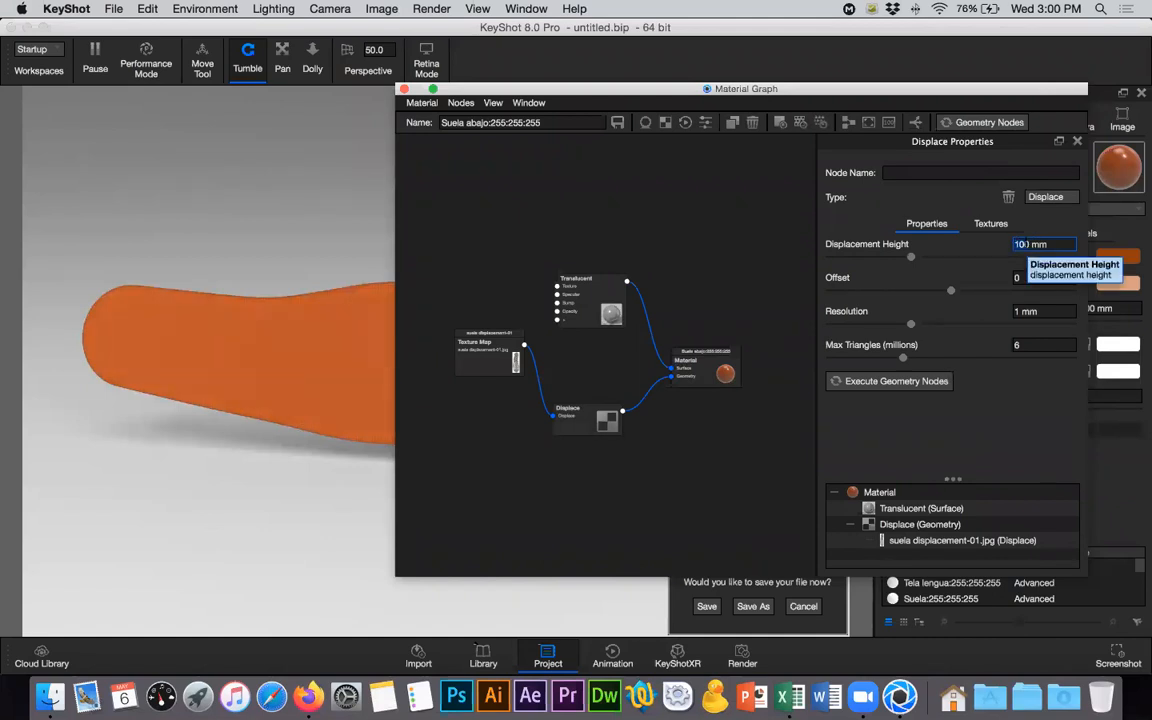
pyautogui.write('3')
pyautogui.press('Return')
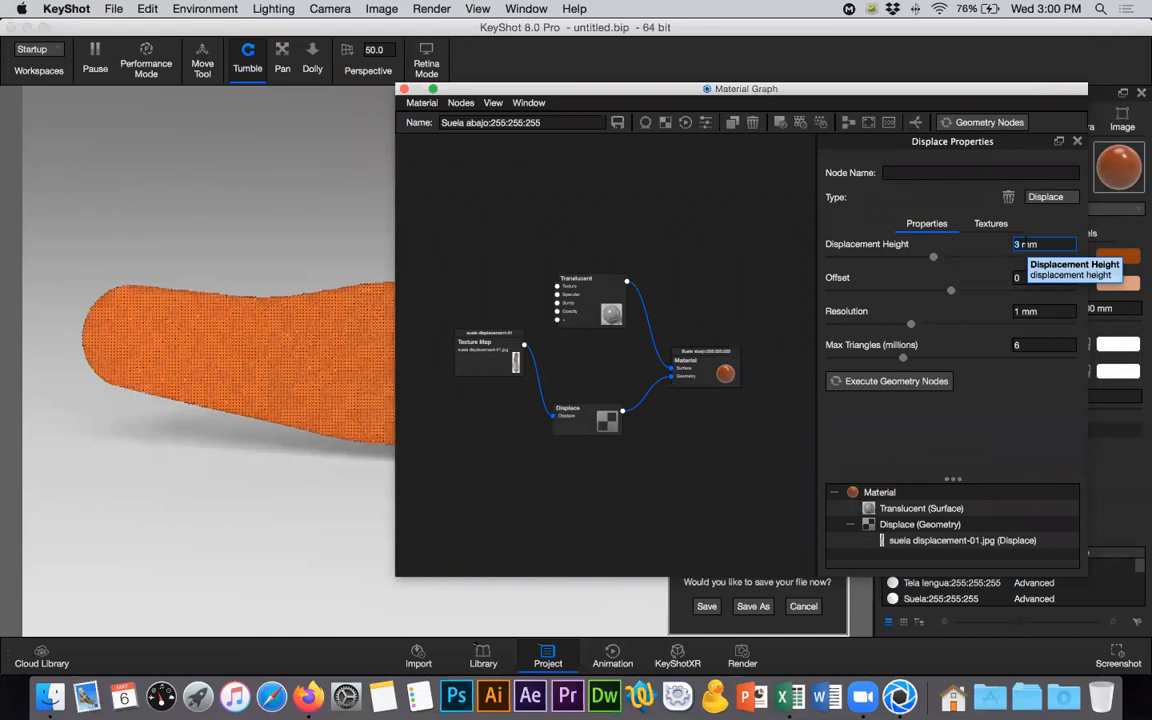
# - Check the Vans sole reference photo in Firefox, then return to KeyShot and execute the geometry nodes to displace the sole
pyautogui.press('super+Tab')
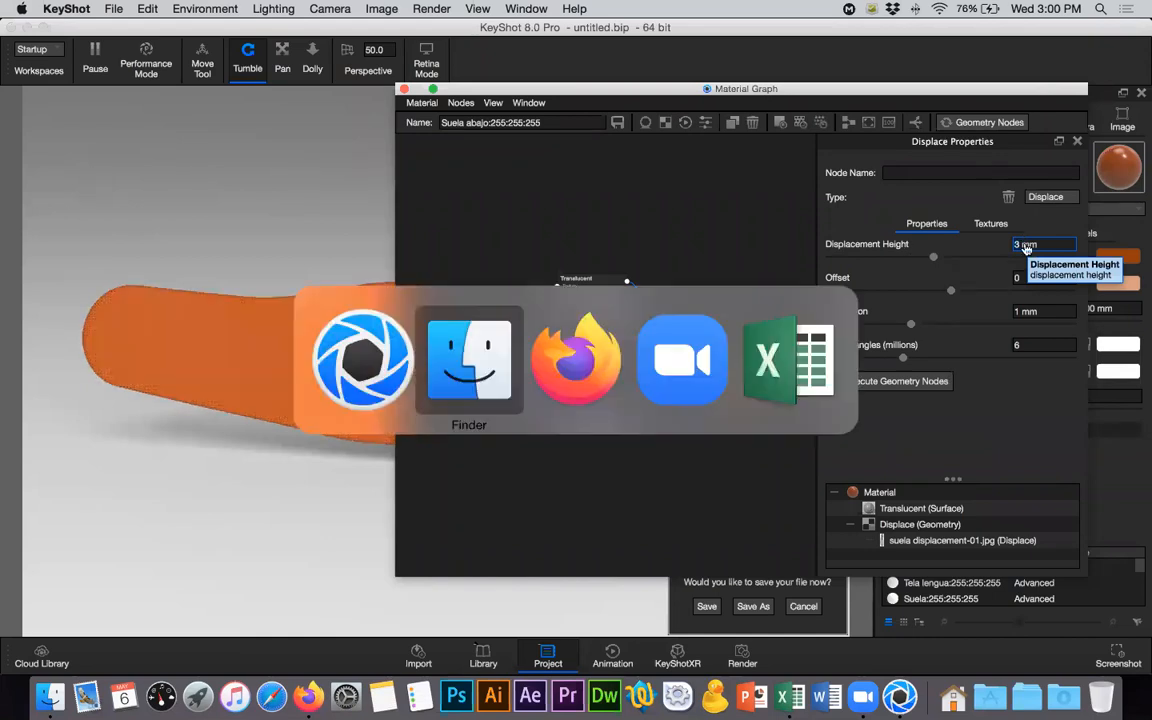
pyautogui.press('super+Tab')
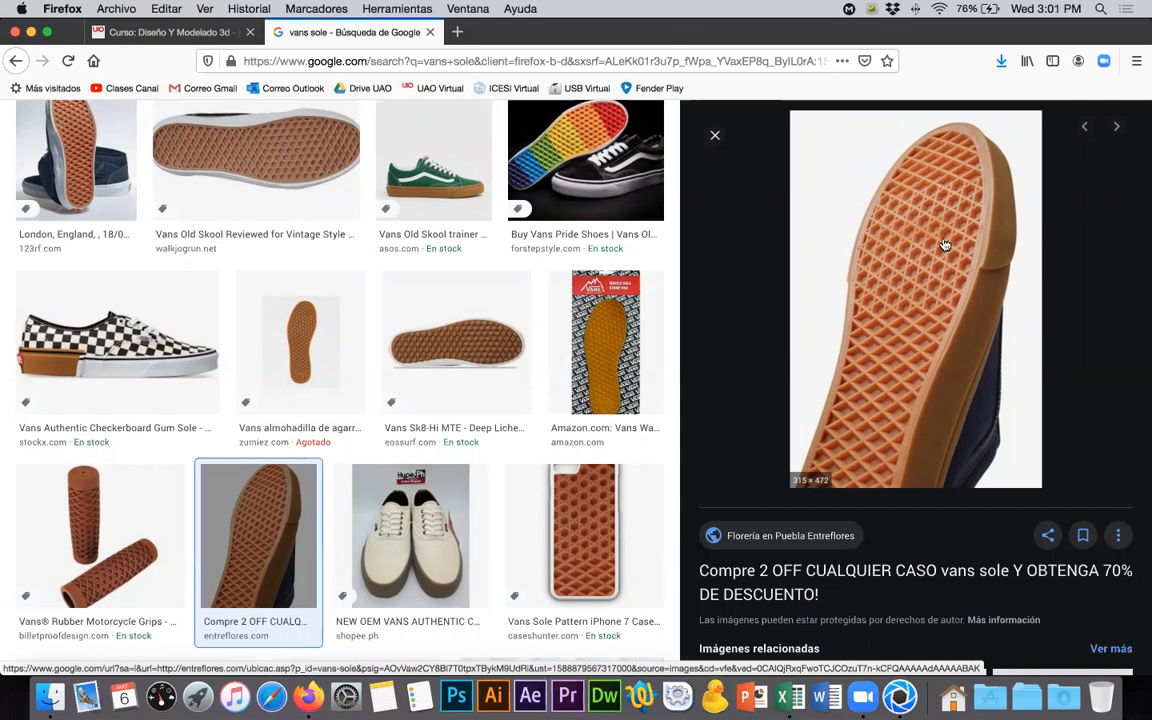
pyautogui.press('super+Tab')
pyautogui.click(748, 111)
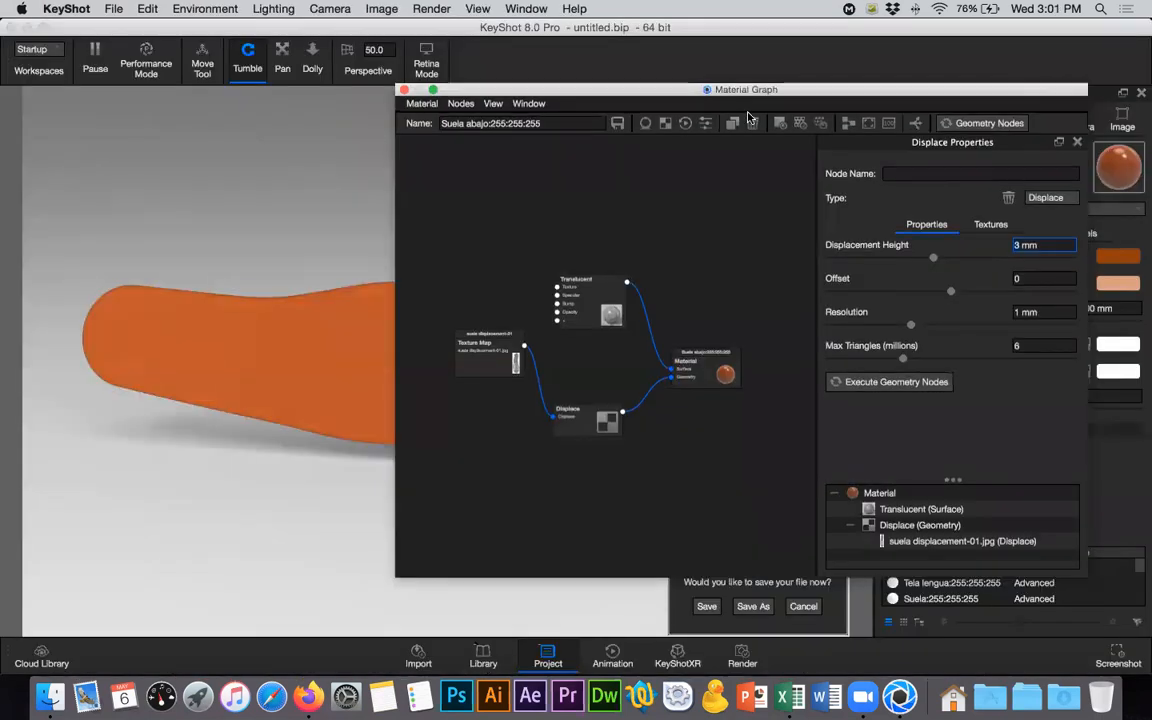
pyautogui.moveTo(845, 102); pyautogui.dragTo(930, 239)
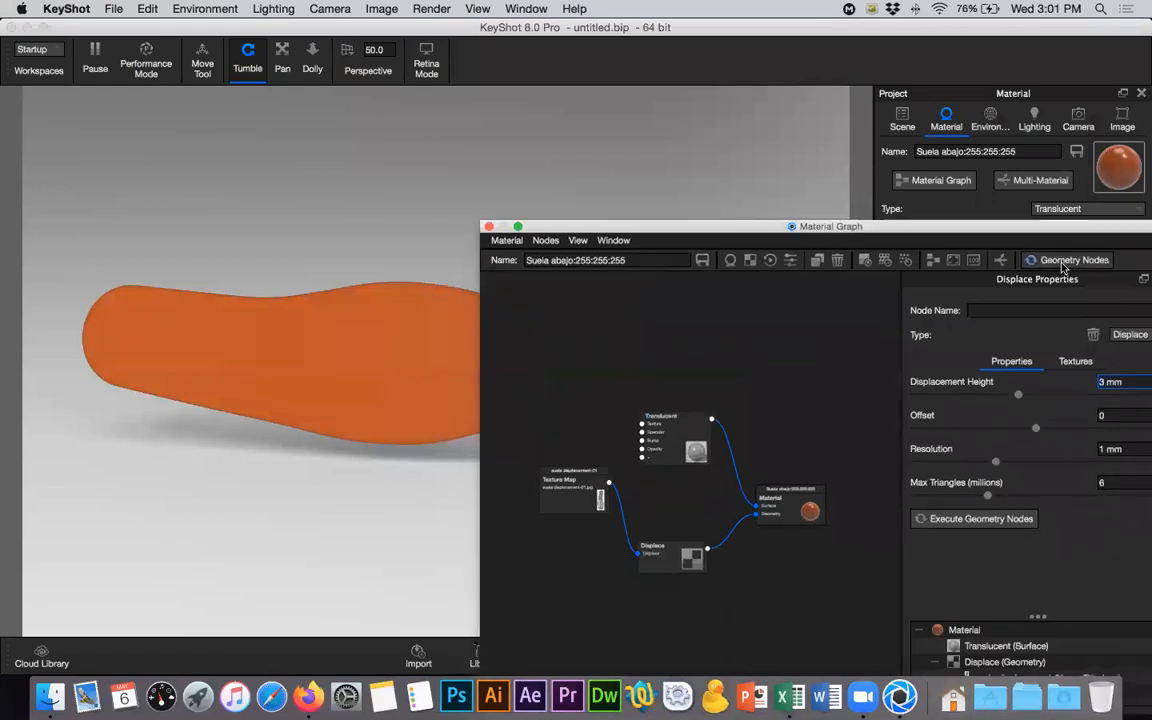
pyautogui.click(1074, 262)
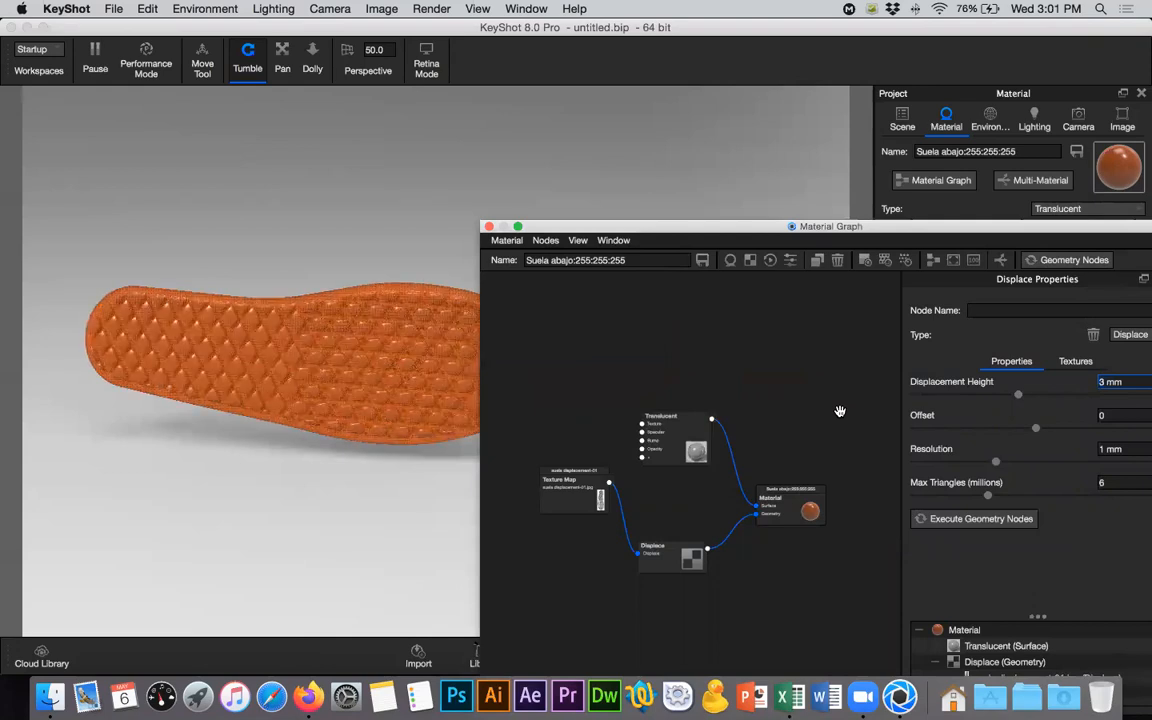
pyautogui.moveTo(767, 206); pyautogui.dragTo(730, 162)
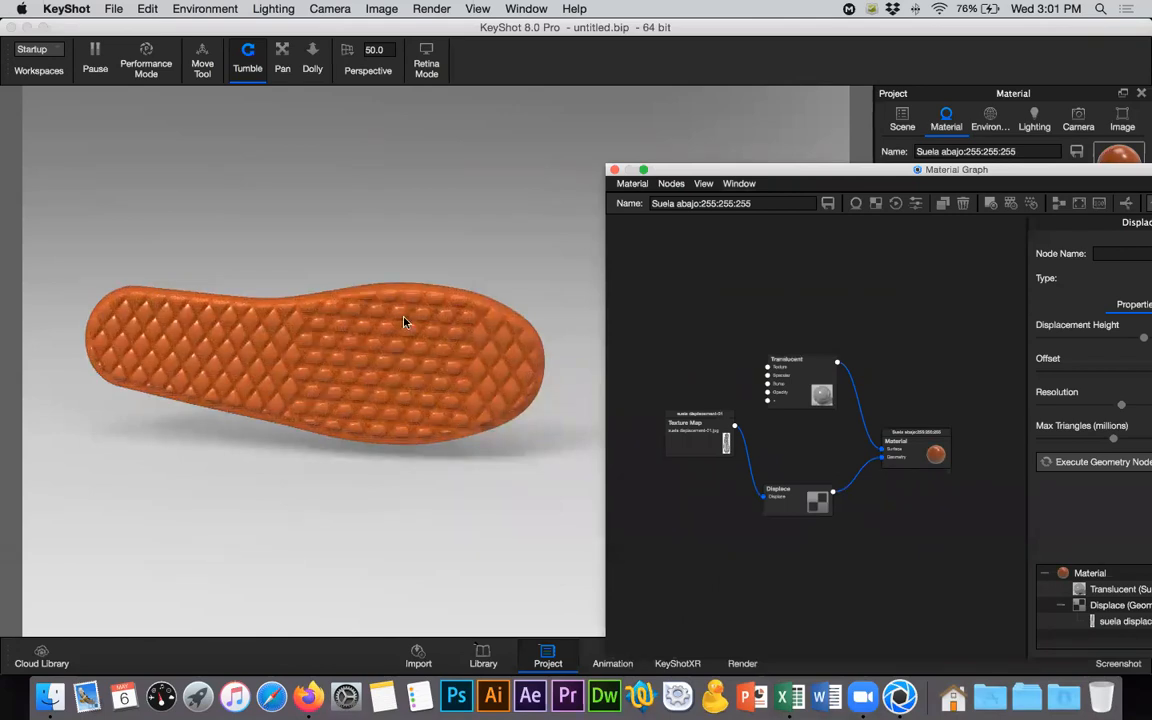
# - Compare the displaced sole's relief with the Vans Sk8-Hi MTE and entreflores.com sole photos in Firefox, ending back in KeyShot
pyautogui.press('super+Tab')
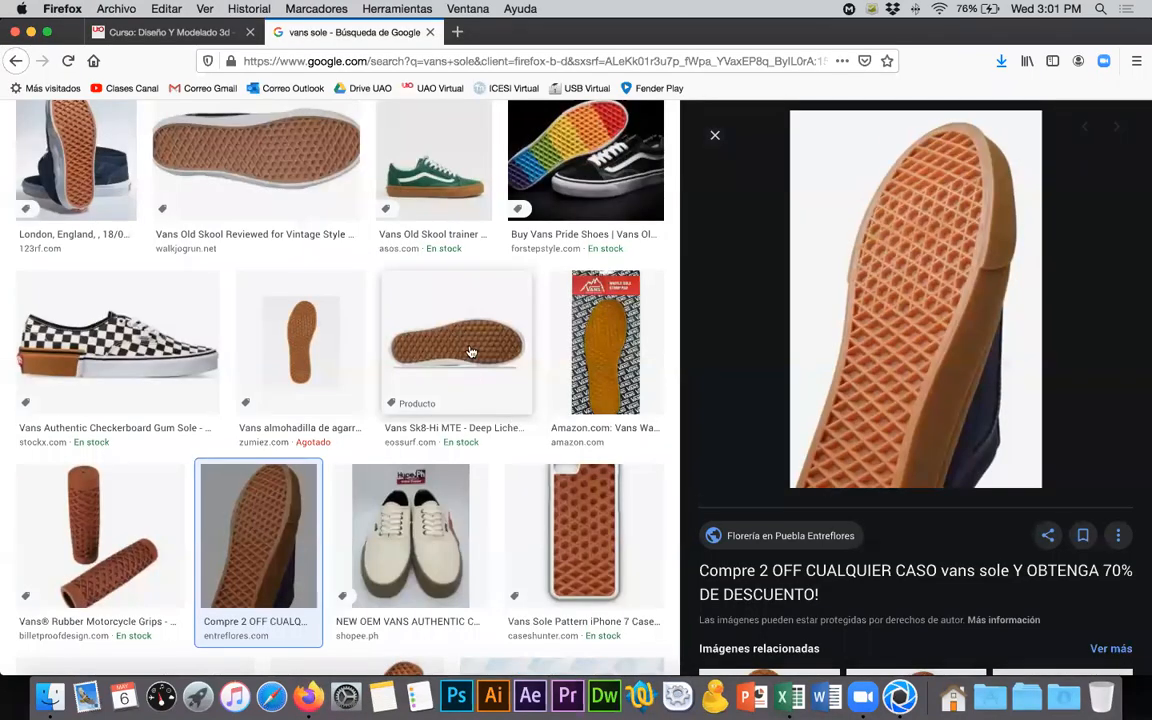
pyautogui.click(469, 379)
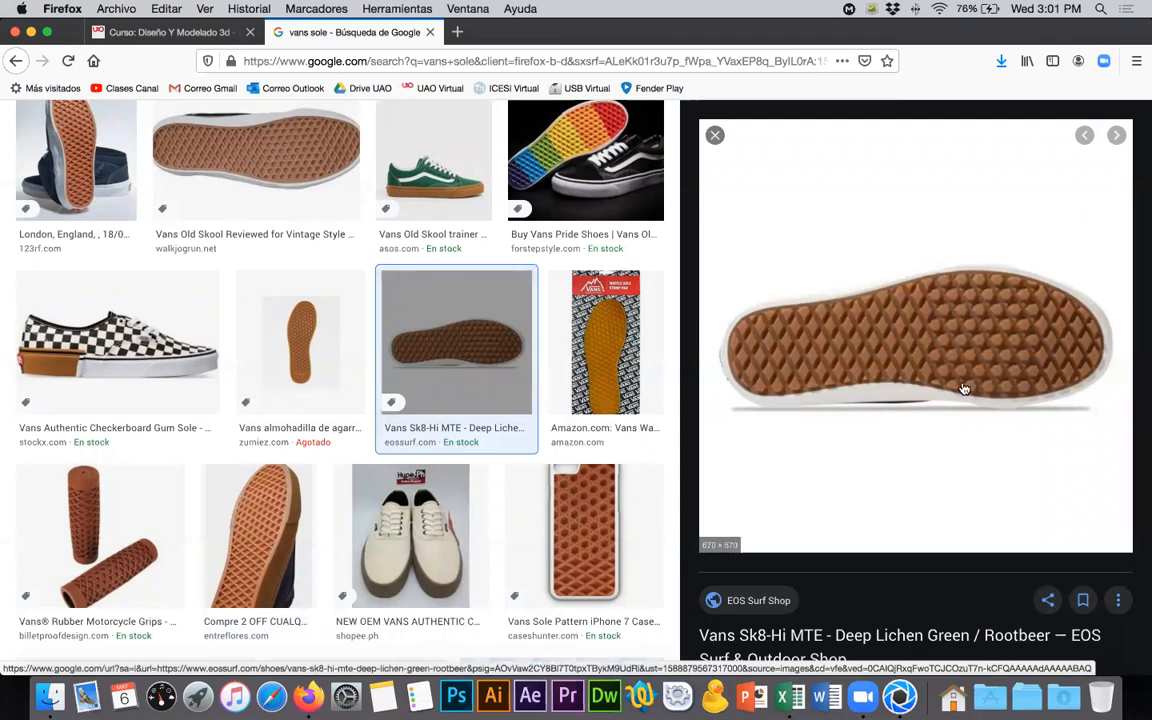
pyautogui.press('super+Tab')
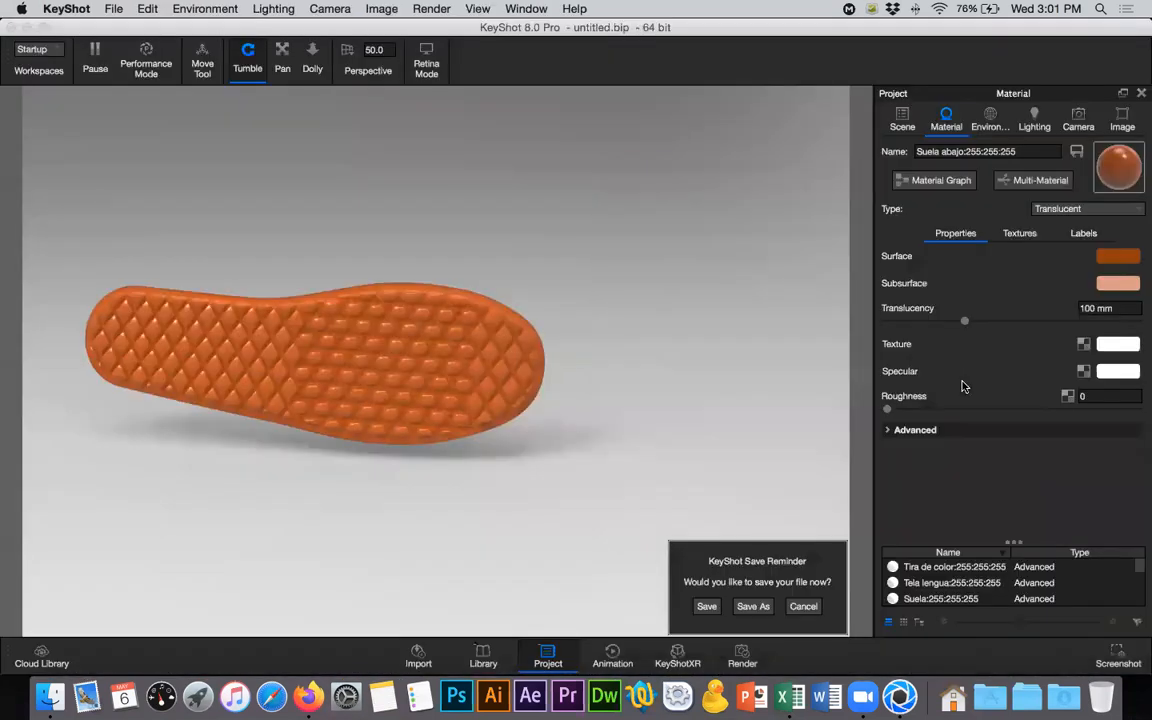
pyautogui.press('super+Tab')
pyautogui.click(283, 521)
pyautogui.press('super+Tab')
# - Insert a Color Invert node between the sole's texture map and the Displace node, and regenerate the displacement
pyautogui.moveTo(812, 168); pyautogui.dragTo(709, 83)
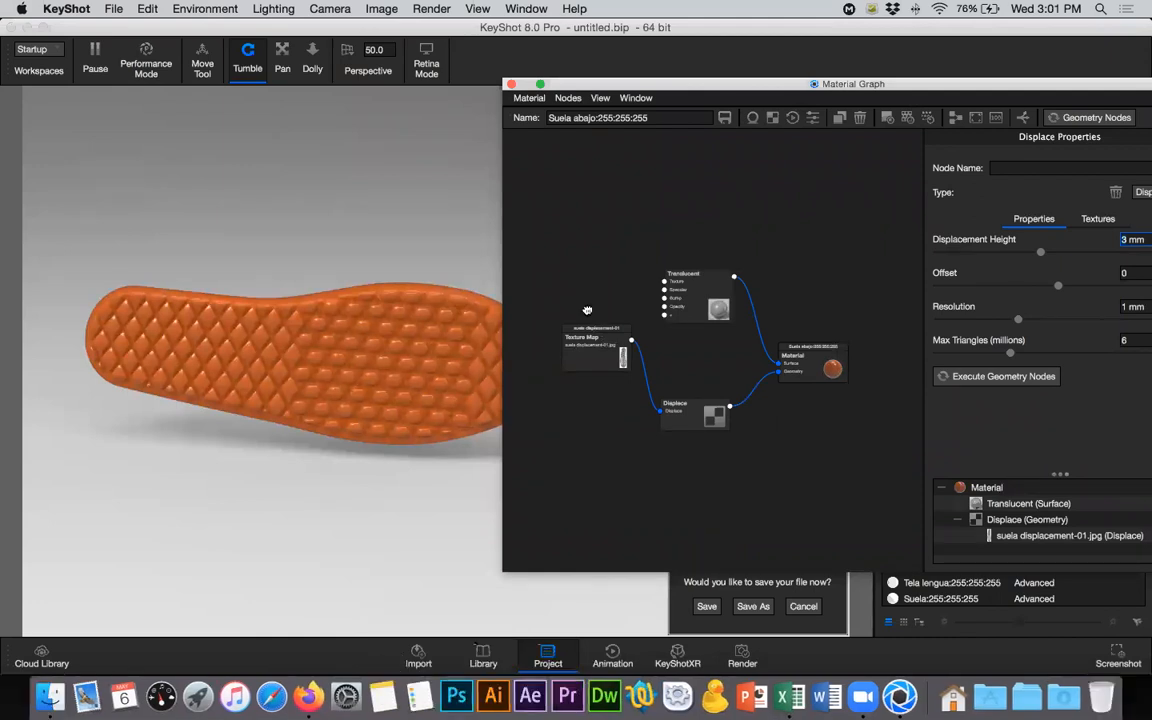
pyautogui.moveTo(590, 338); pyautogui.dragTo(574, 314)
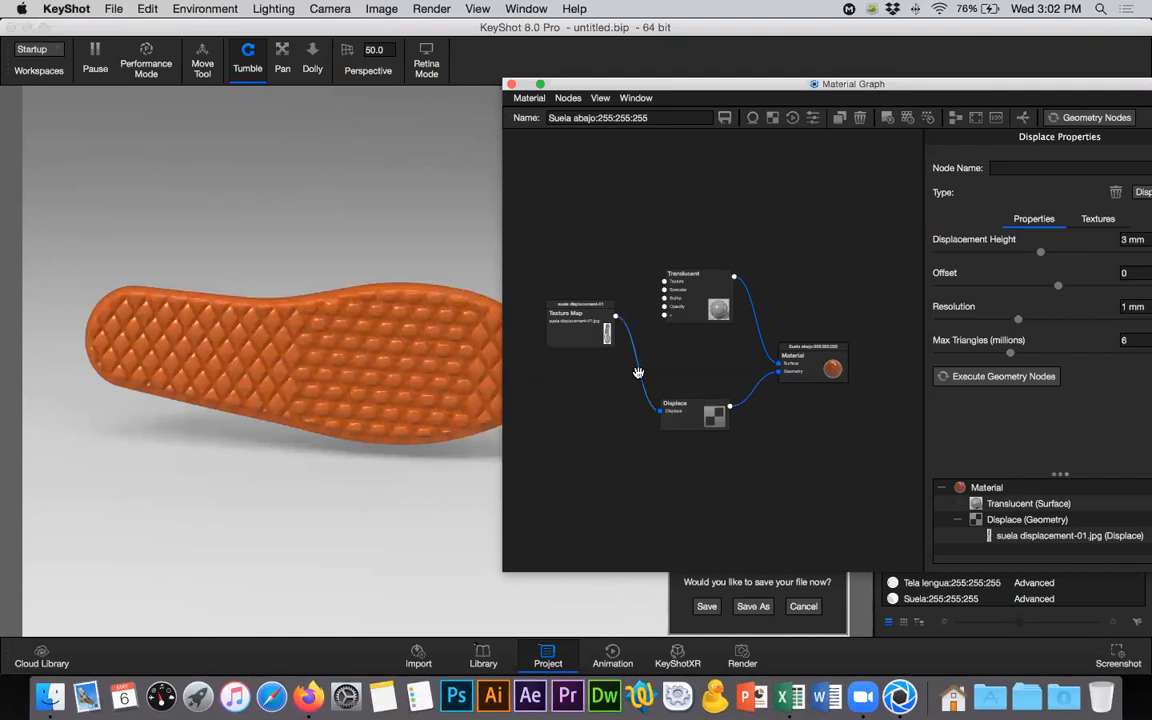
pyautogui.rightClick(636, 365)
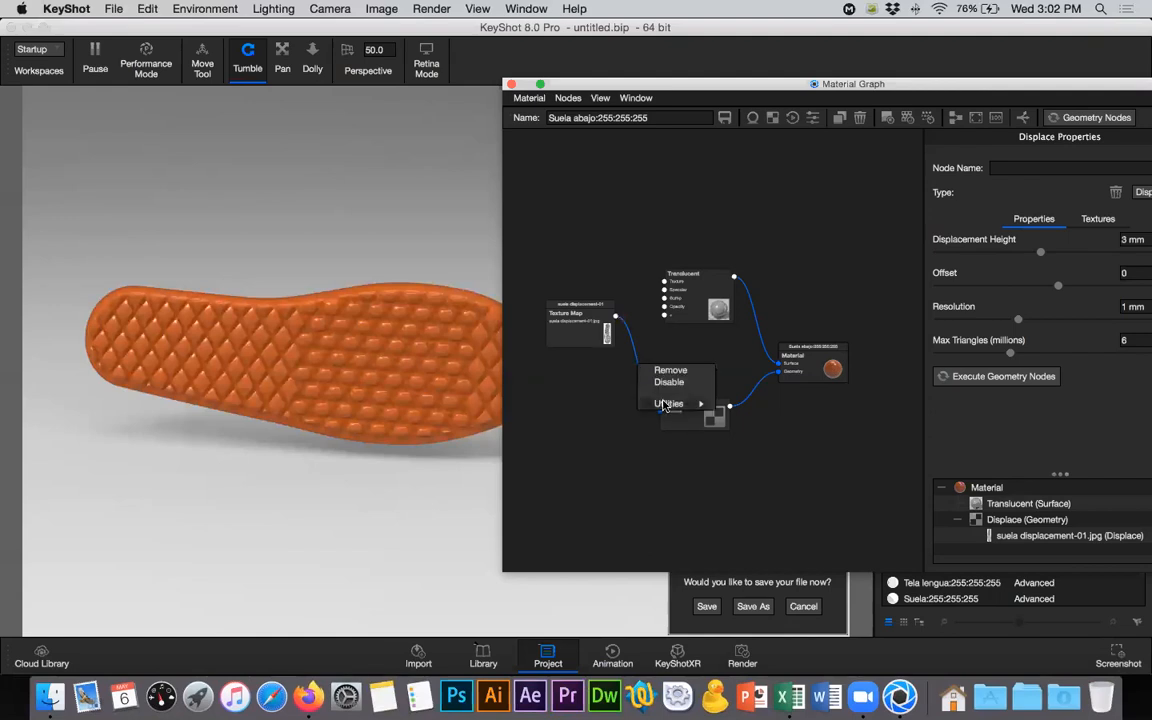
pyautogui.moveTo(670, 405)
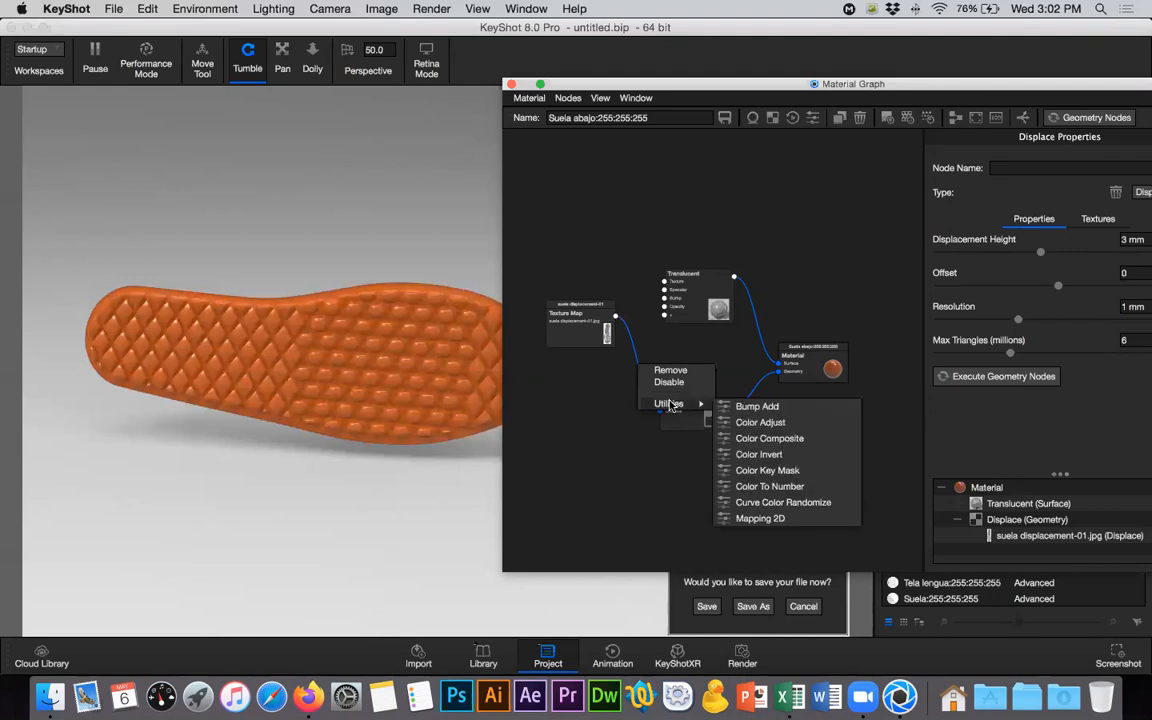
pyautogui.click(785, 462)
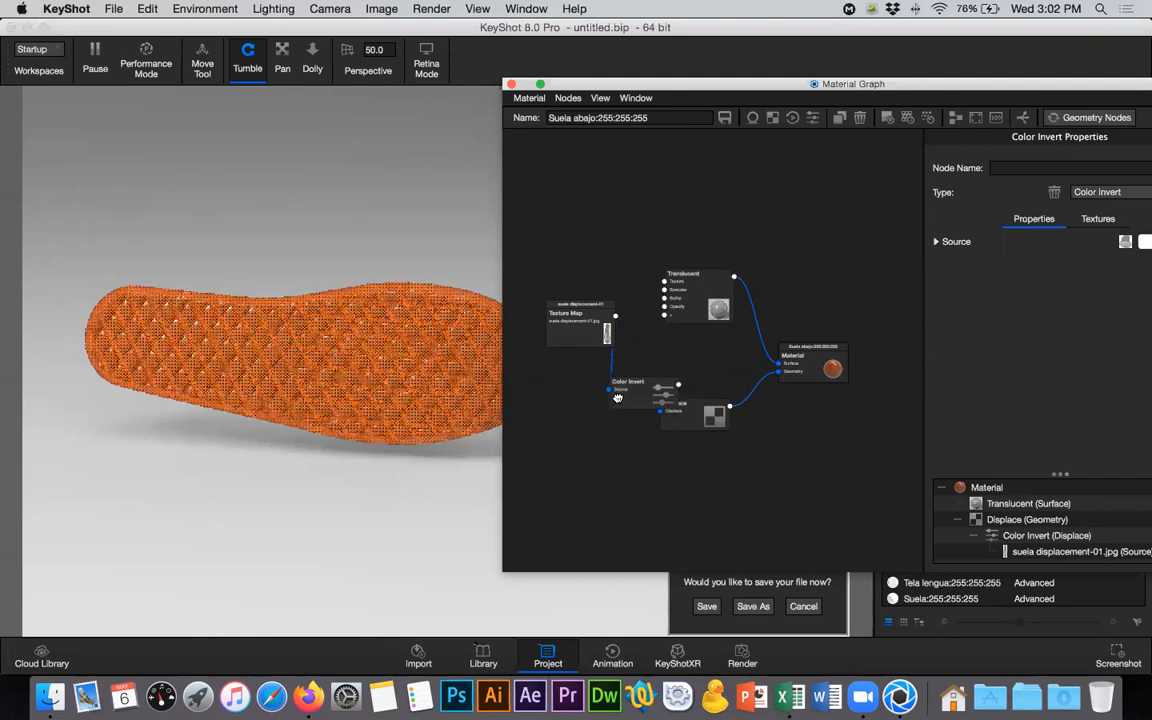
pyautogui.moveTo(592, 406); pyautogui.dragTo(548, 428)
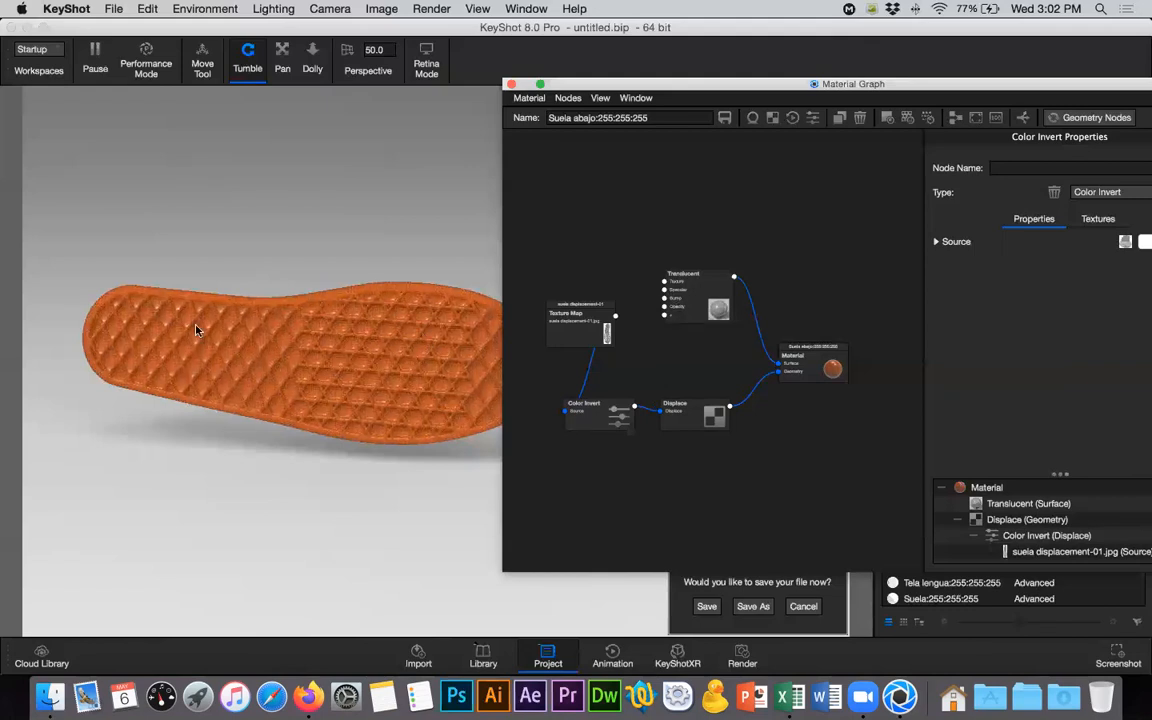
# - Set the roughness of the sole's translucent material to 0.2
pyautogui.click(804, 367)
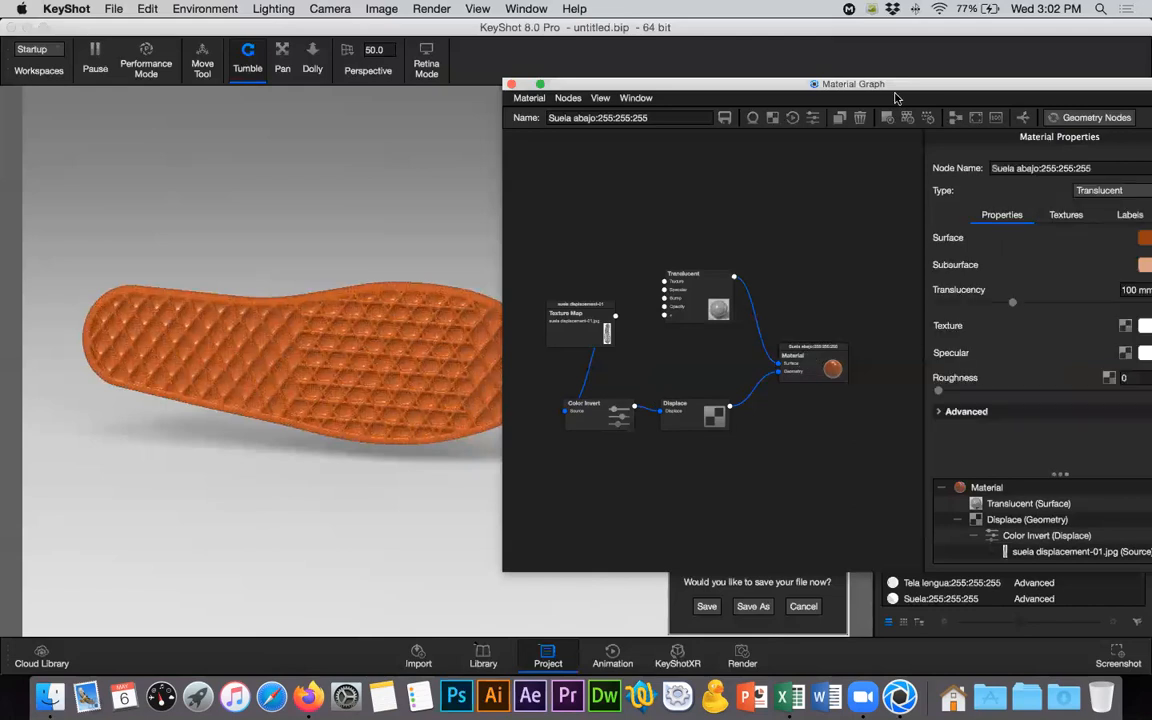
pyautogui.moveTo(873, 88); pyautogui.dragTo(795, 88)
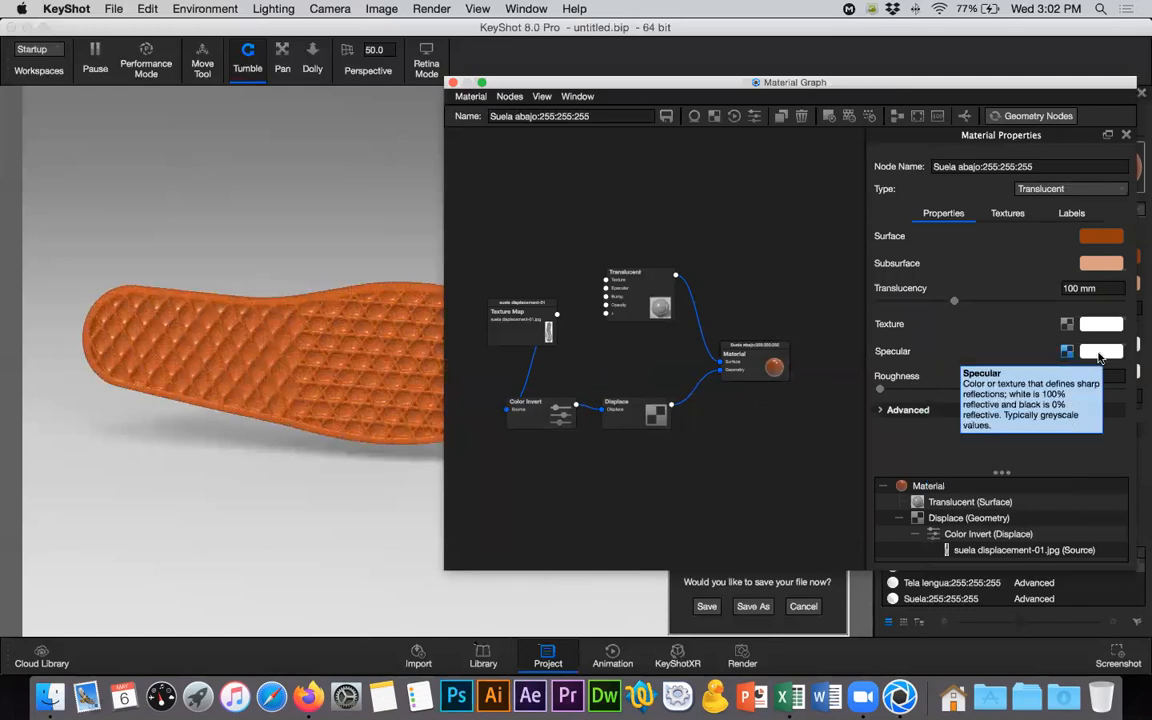
pyautogui.click(987, 485)
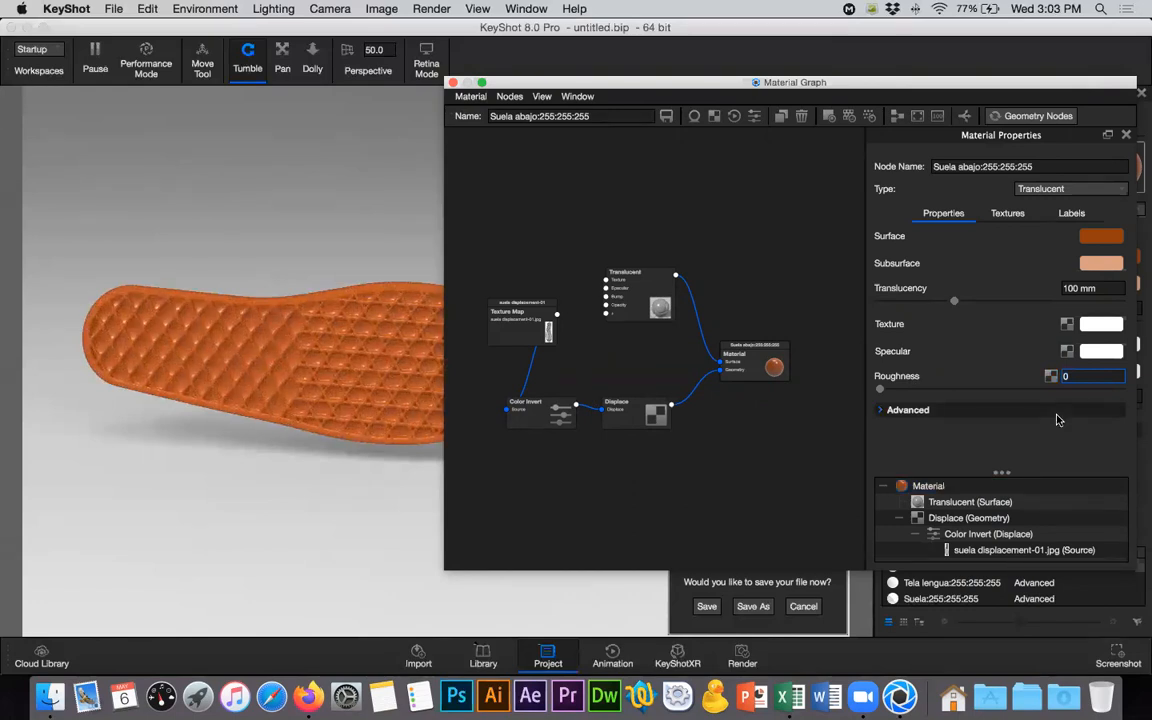
pyautogui.write('.1')
pyautogui.press('Return')
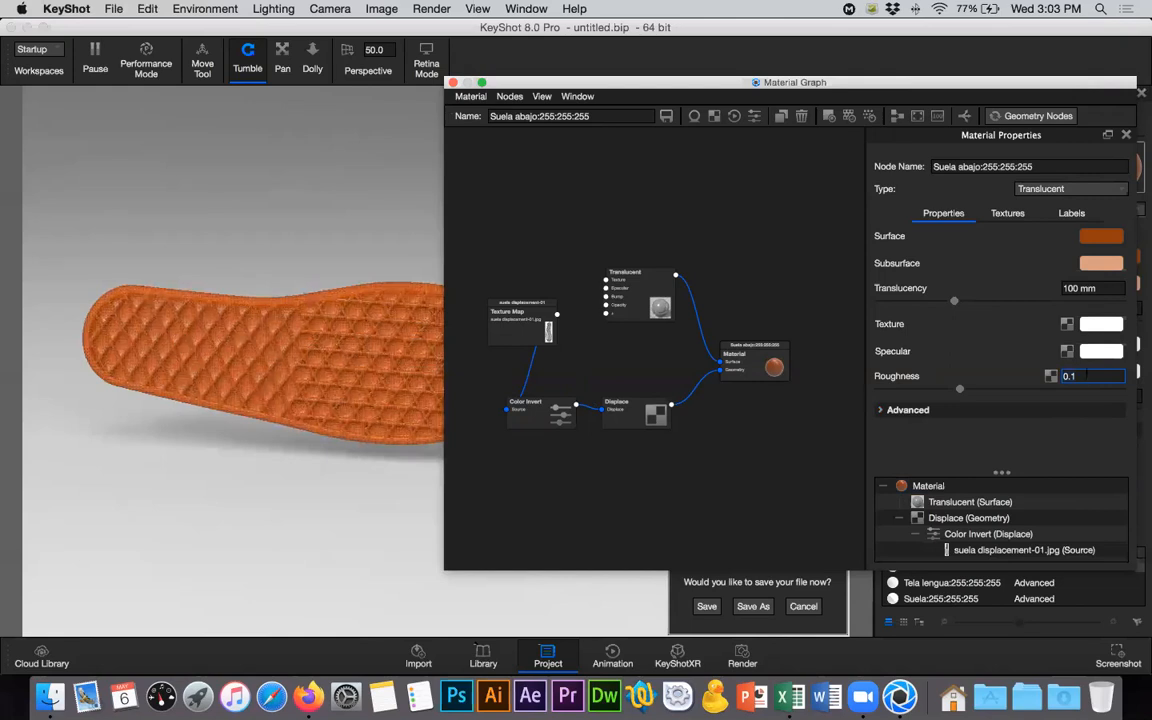
pyautogui.press('BackSpace')
pyautogui.write('2')
pyautogui.press('Return')
# - Check the sole reference photo in Firefox and change the material's subsurface color to #DB9F60 in KeyShot
pyautogui.press('super+Tab')
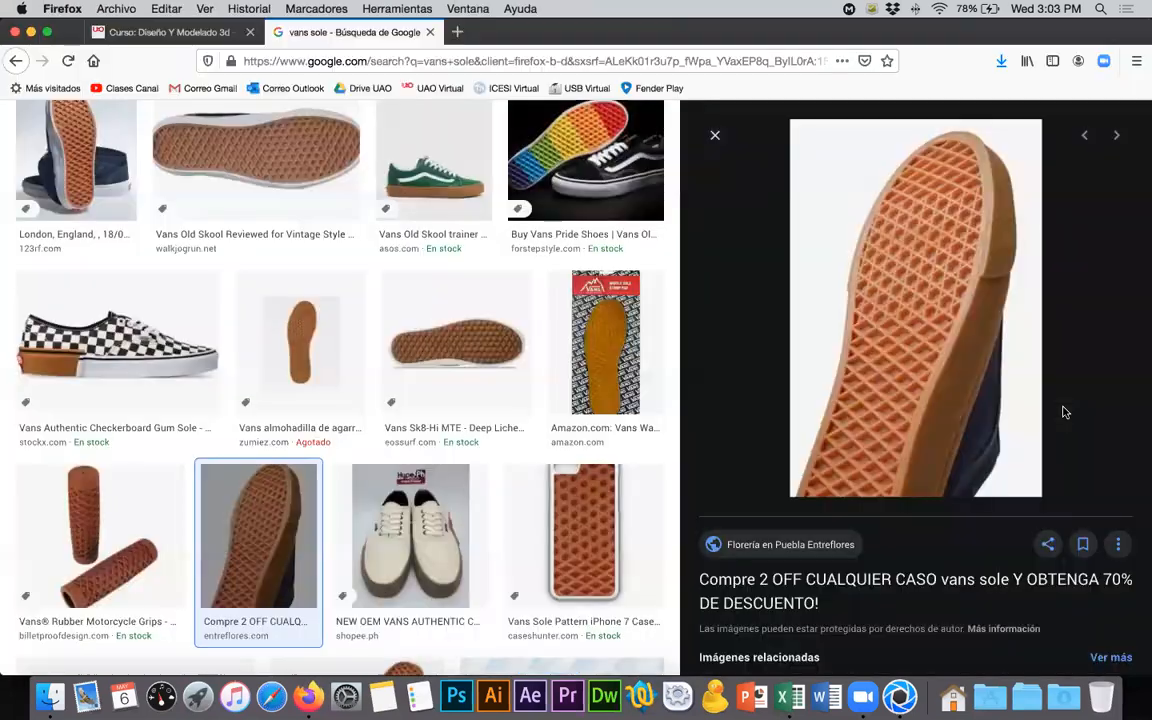
pyautogui.press('super+Tab')
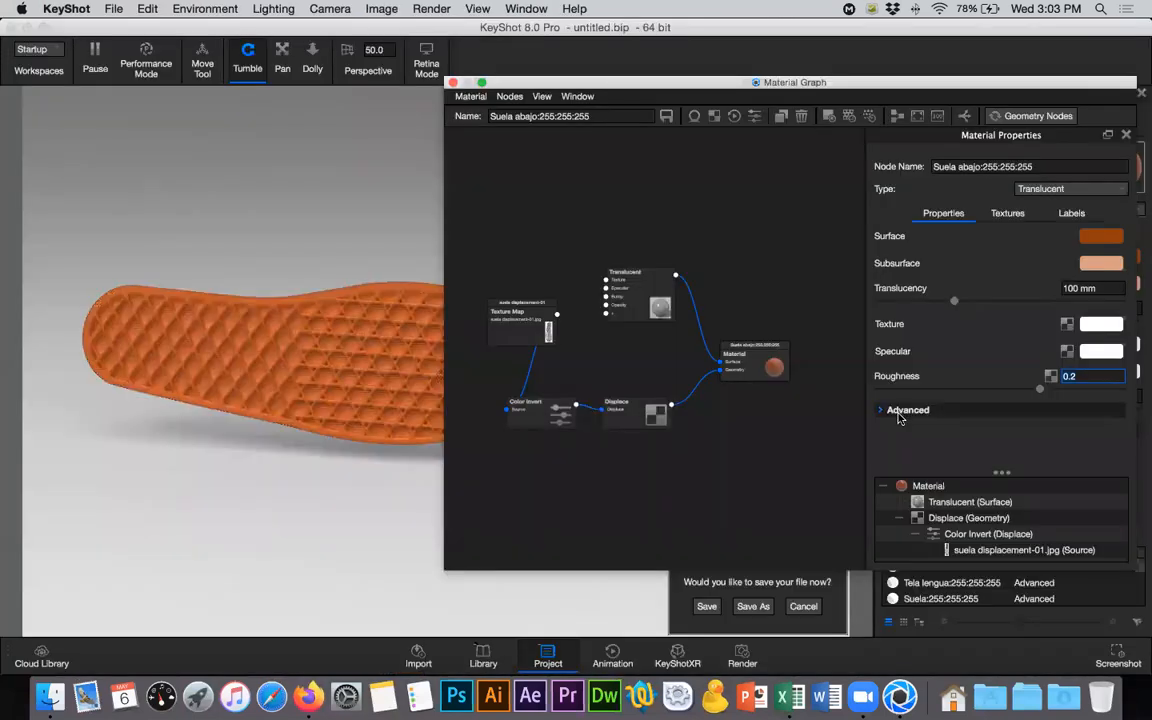
pyautogui.click(1102, 269)
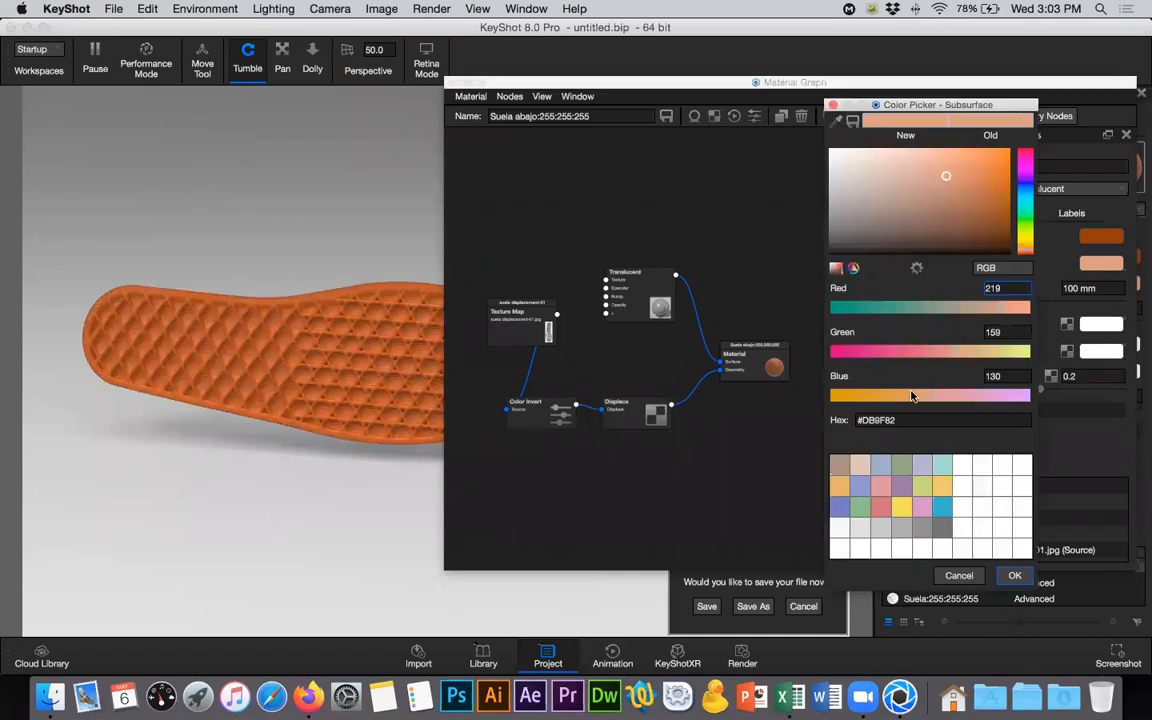
pyautogui.click(896, 402)
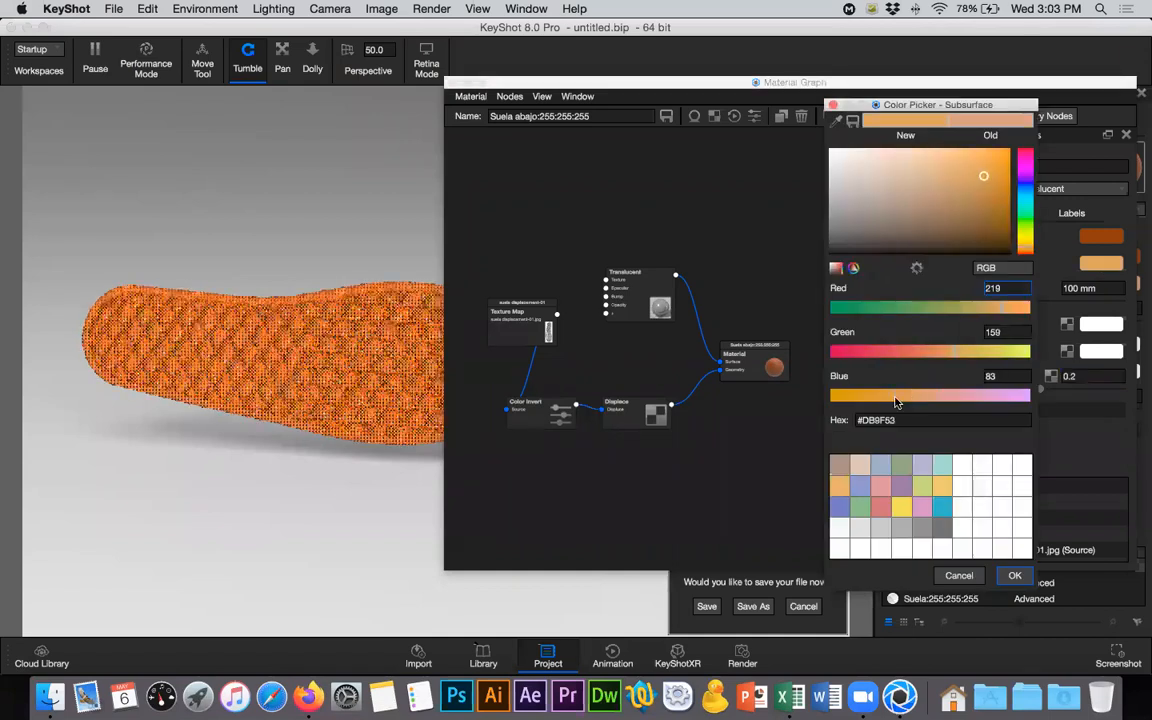
pyautogui.click(906, 401)
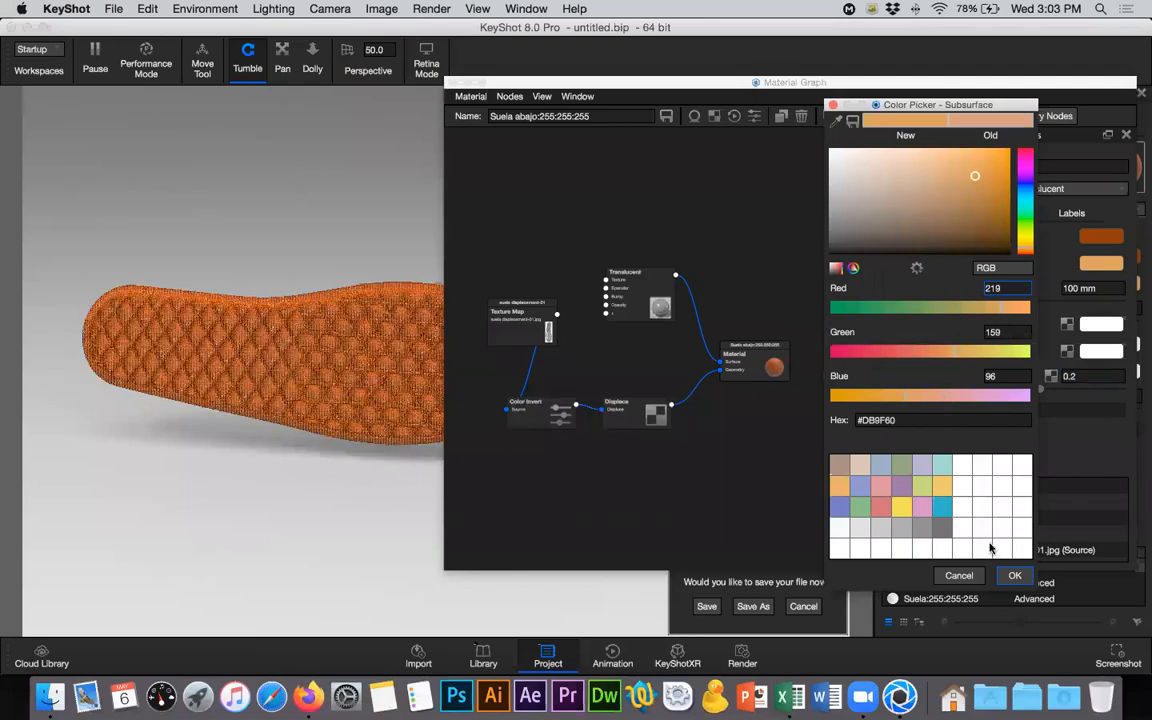
pyautogui.click(1014, 576)
# - Darken the sole's surface color to #803400 and close the material graph
pyautogui.click(1097, 240)
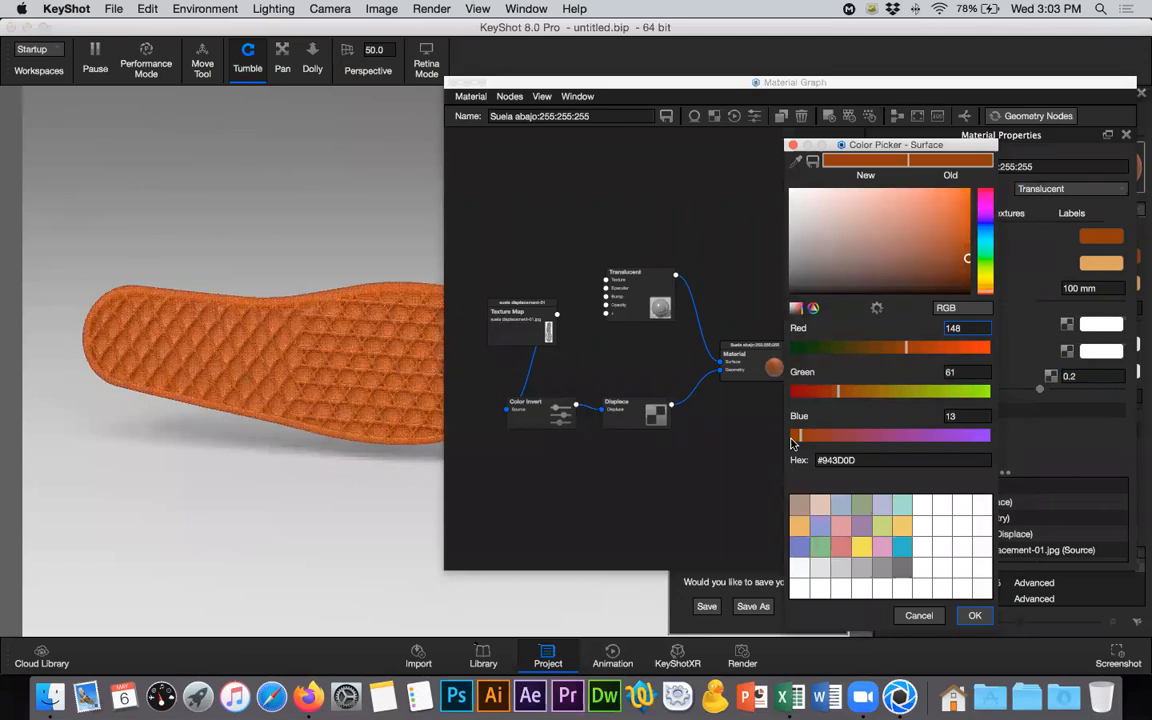
pyautogui.click(969, 266)
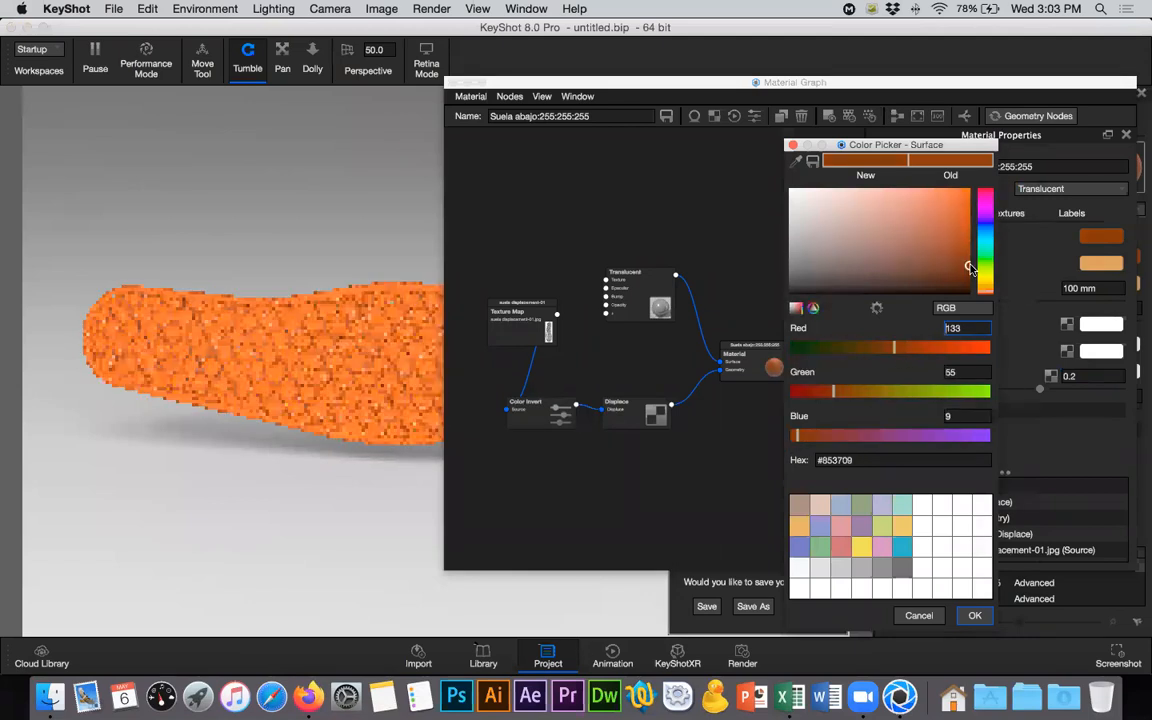
pyautogui.moveTo(969, 266); pyautogui.dragTo(970, 268)
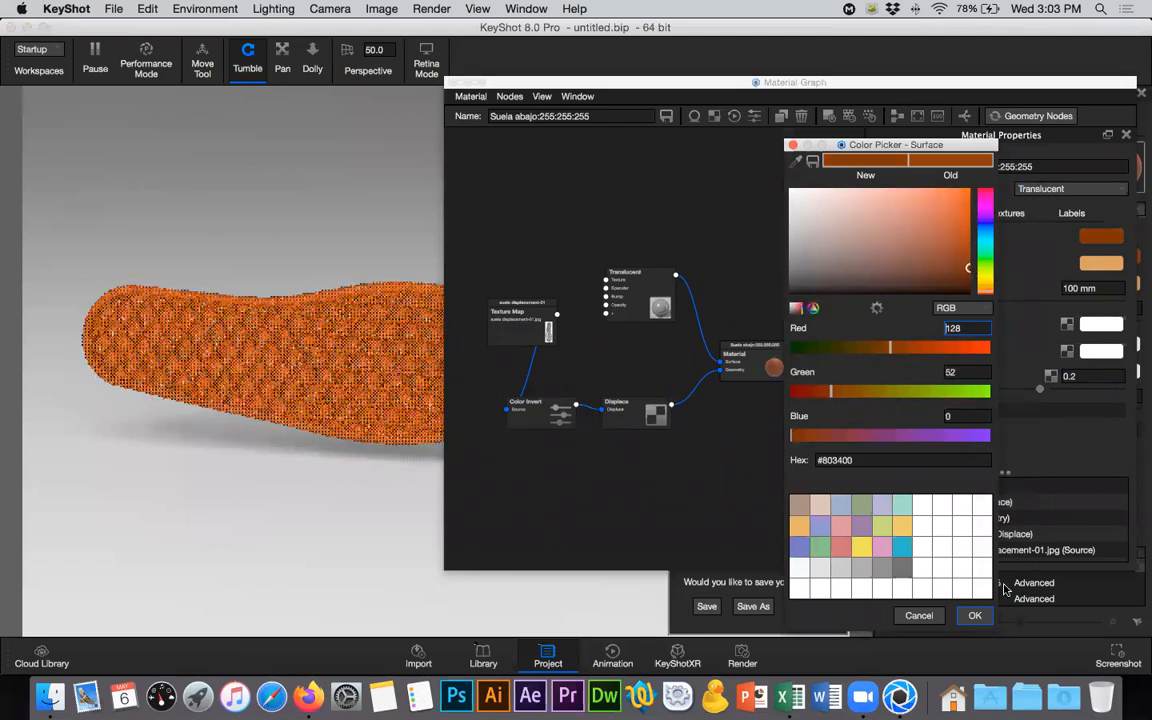
pyautogui.click(974, 615)
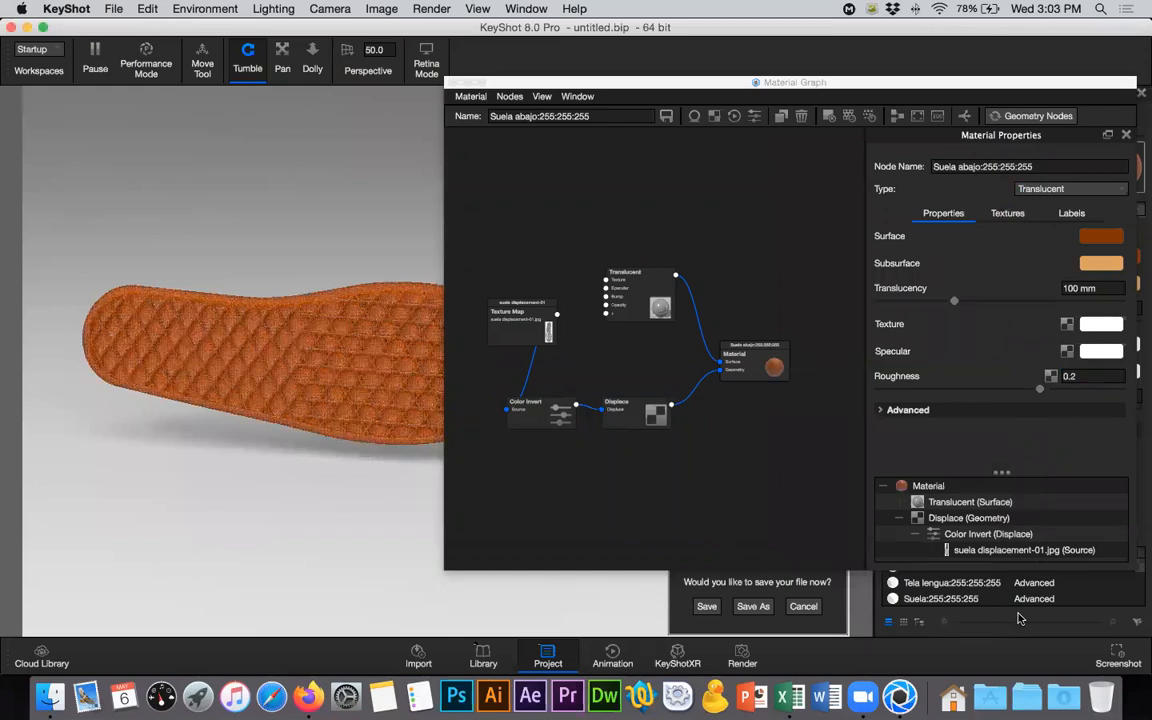
pyautogui.click(455, 83)
pyautogui.moveTo(710, 372); pyautogui.dragTo(355, 231)
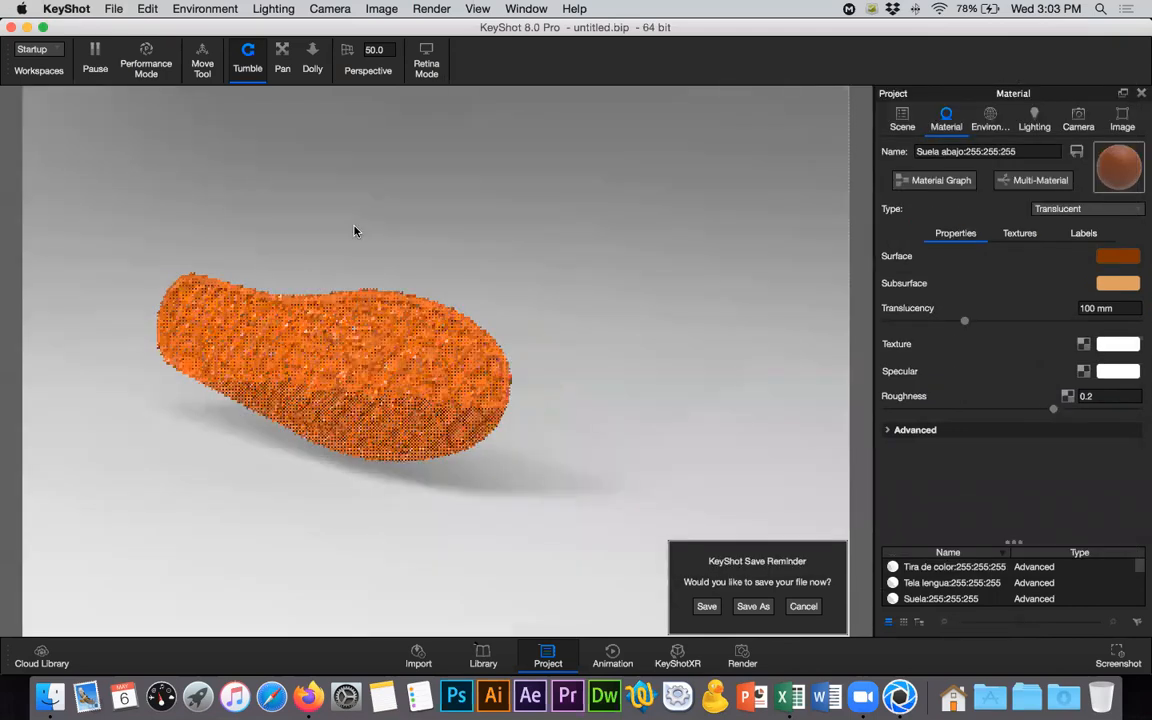
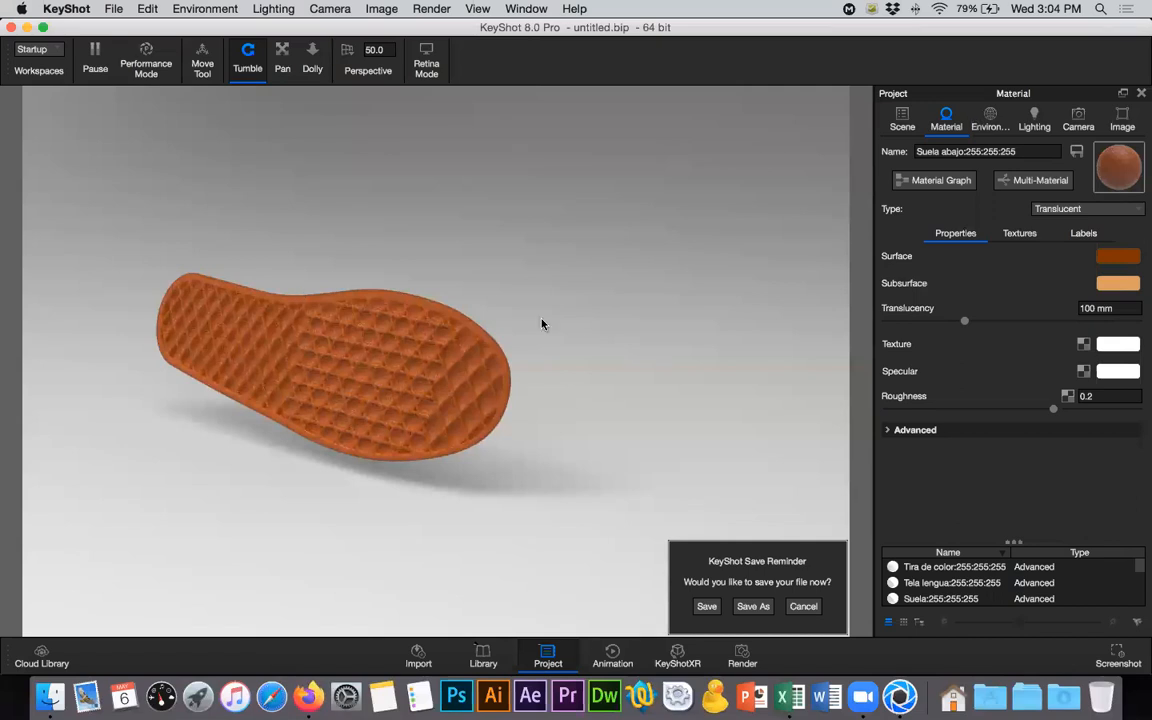
# - Show all parts of the zapato model again and view both shoes from underneath
pyautogui.click(900, 122)
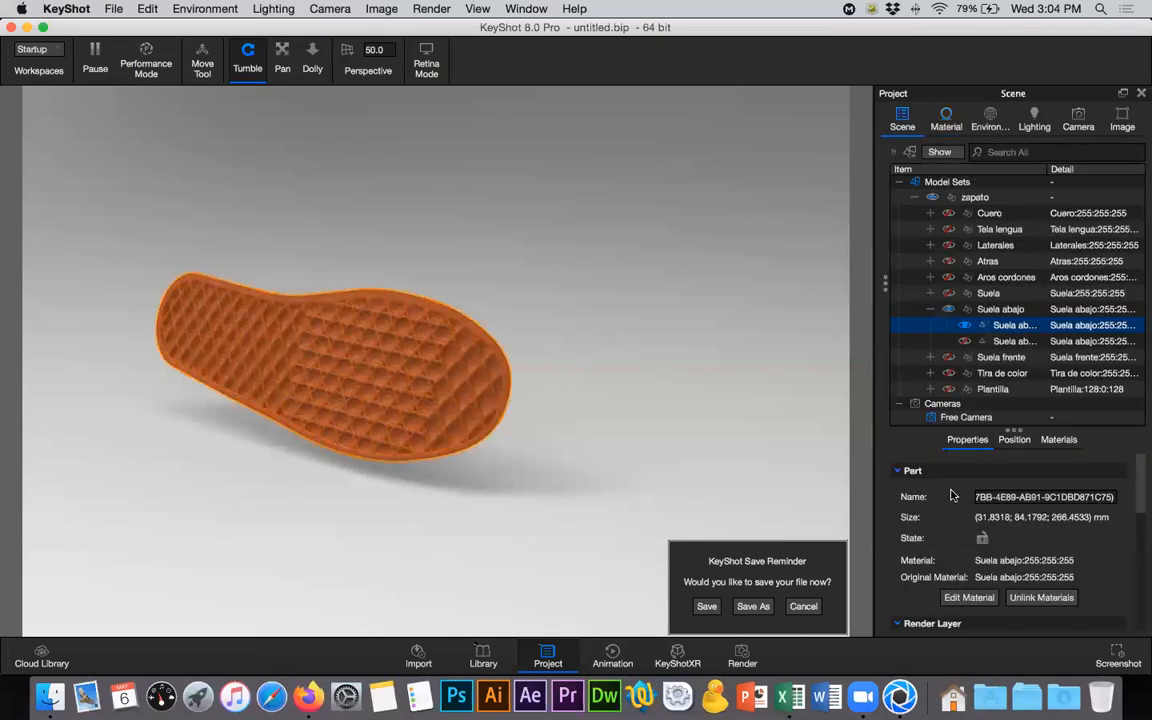
pyautogui.click(932, 201)
pyautogui.click(932, 199)
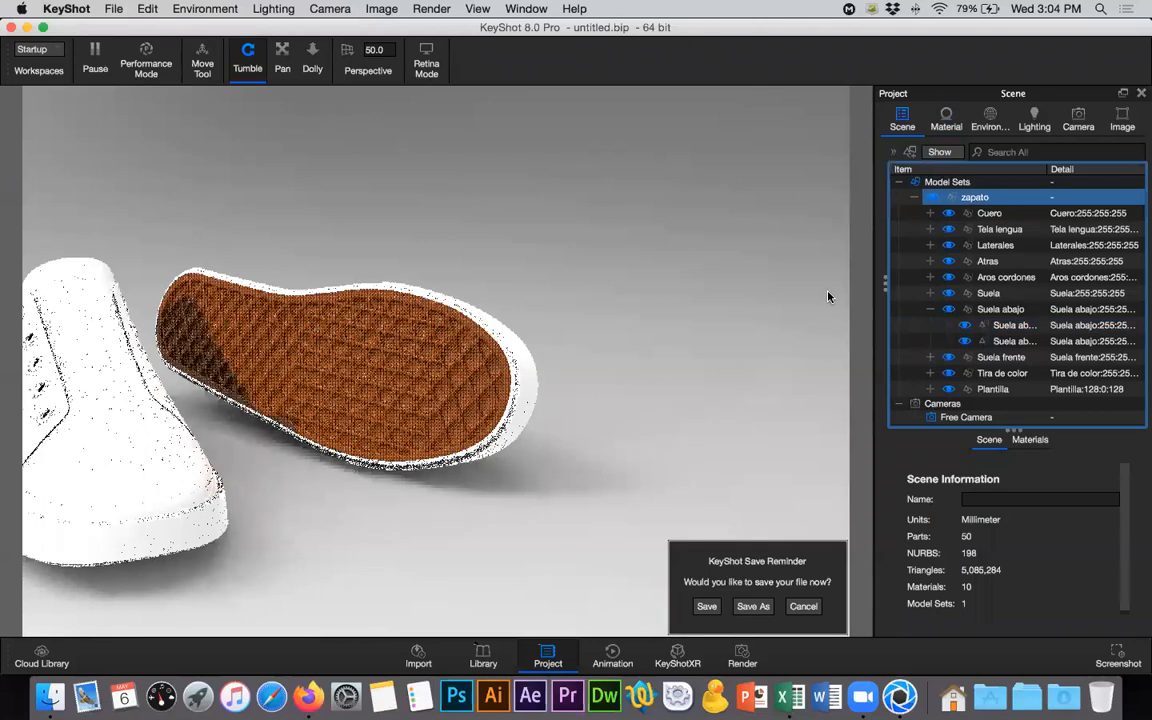
pyautogui.moveTo(366, 369); pyautogui.dragTo(342, 234)
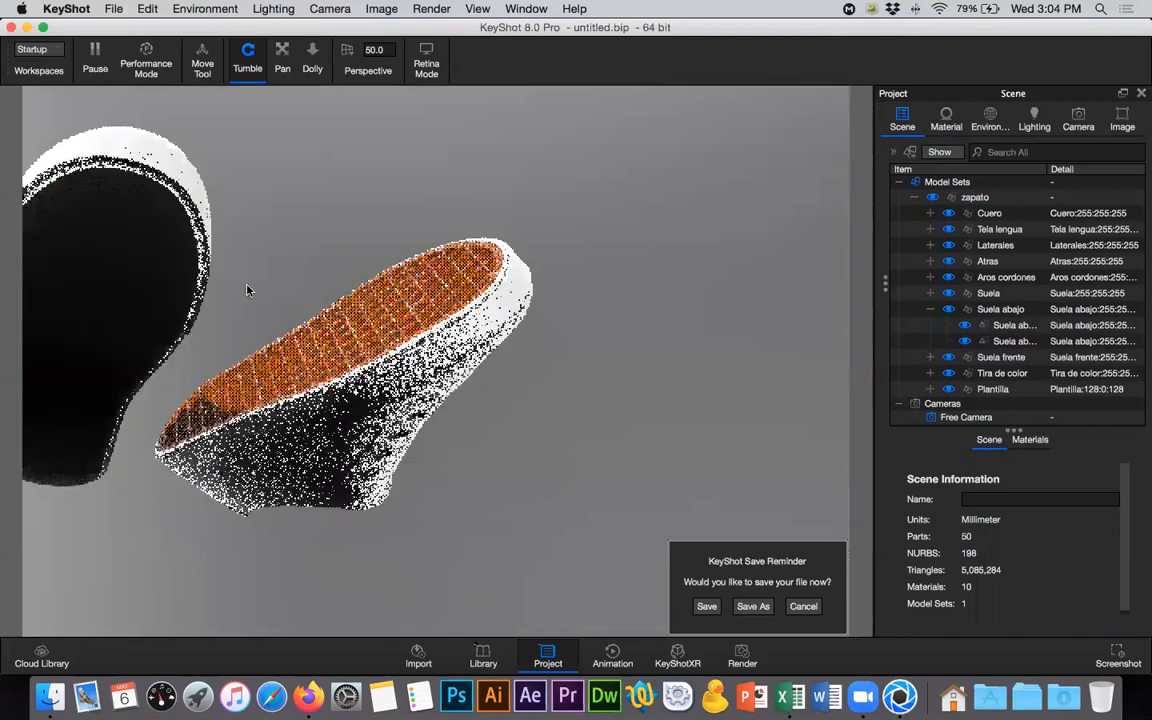
# - Turn off ground shadows in the environment's ground settings and collapse the transform settings
pyautogui.click(990, 120)
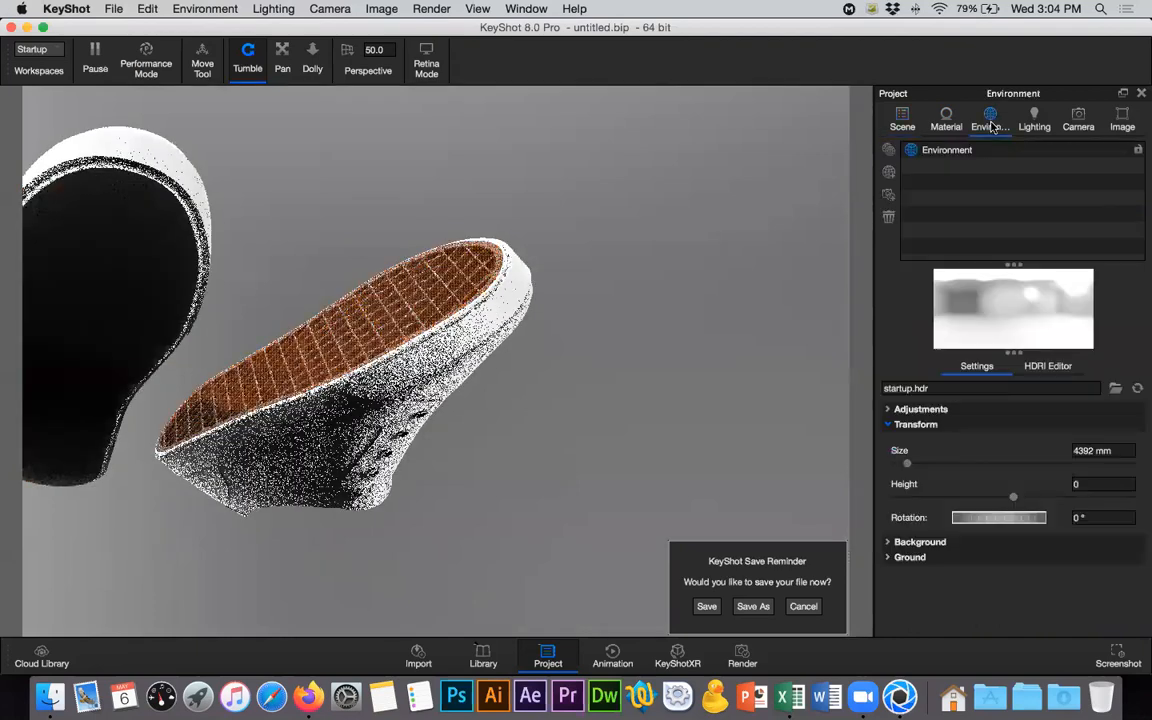
pyautogui.click(889, 557)
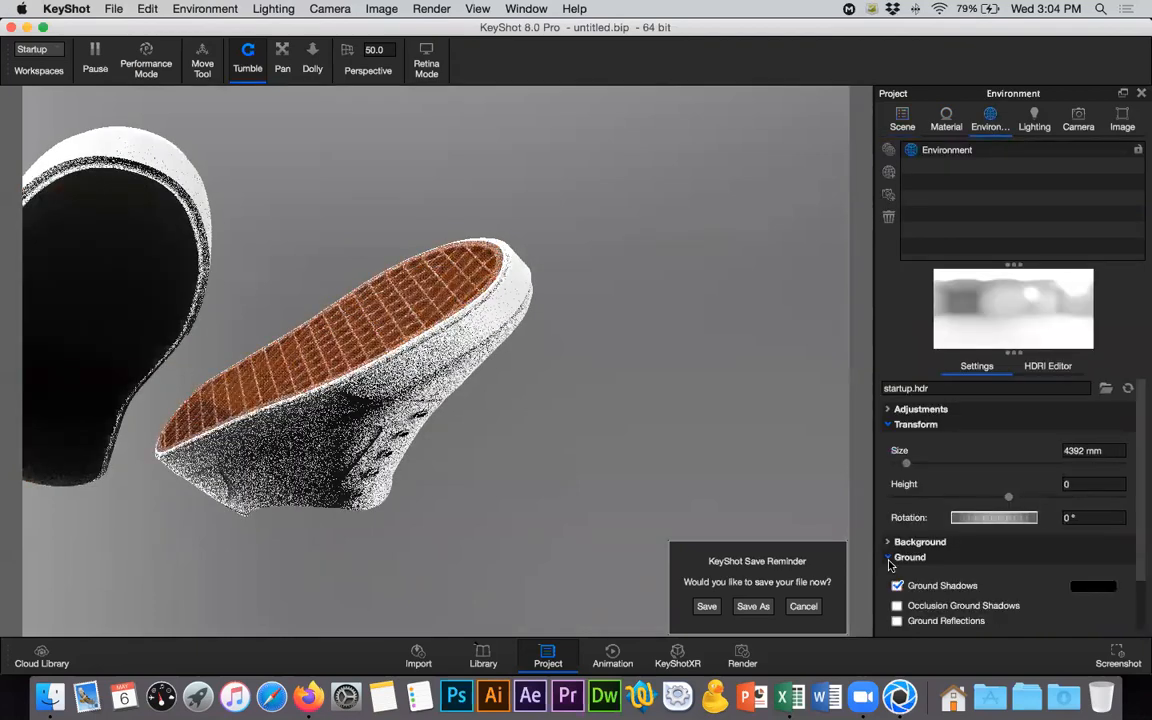
pyautogui.click(897, 586)
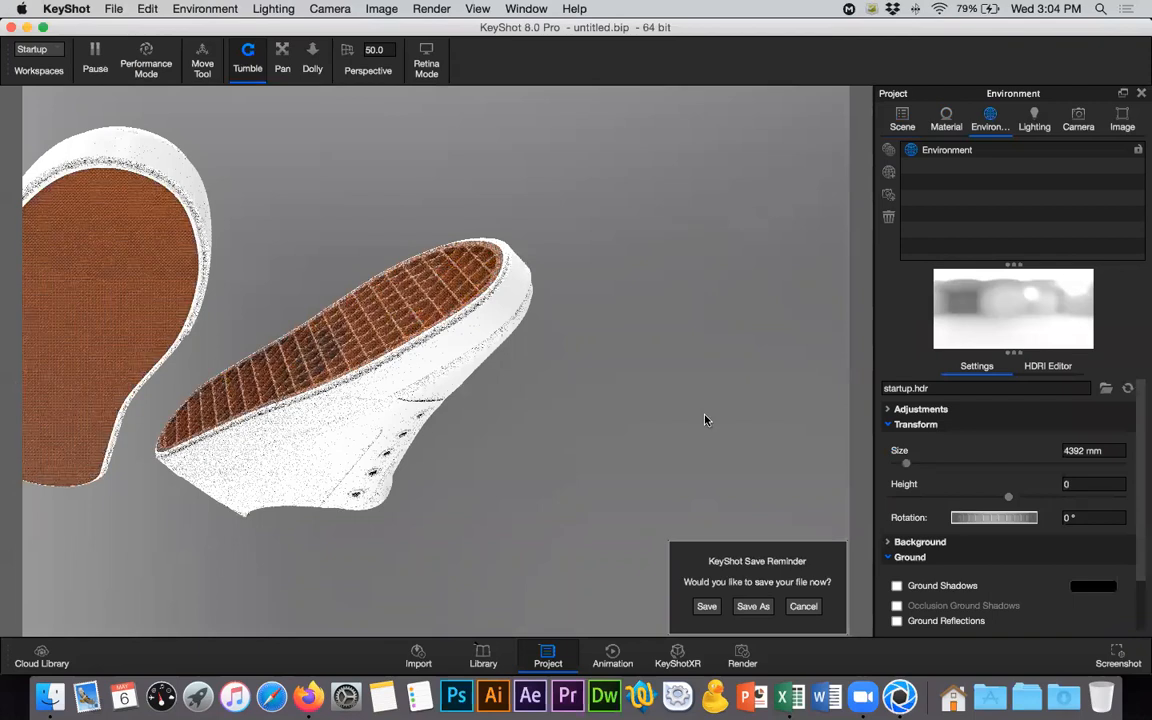
pyautogui.click(903, 426)
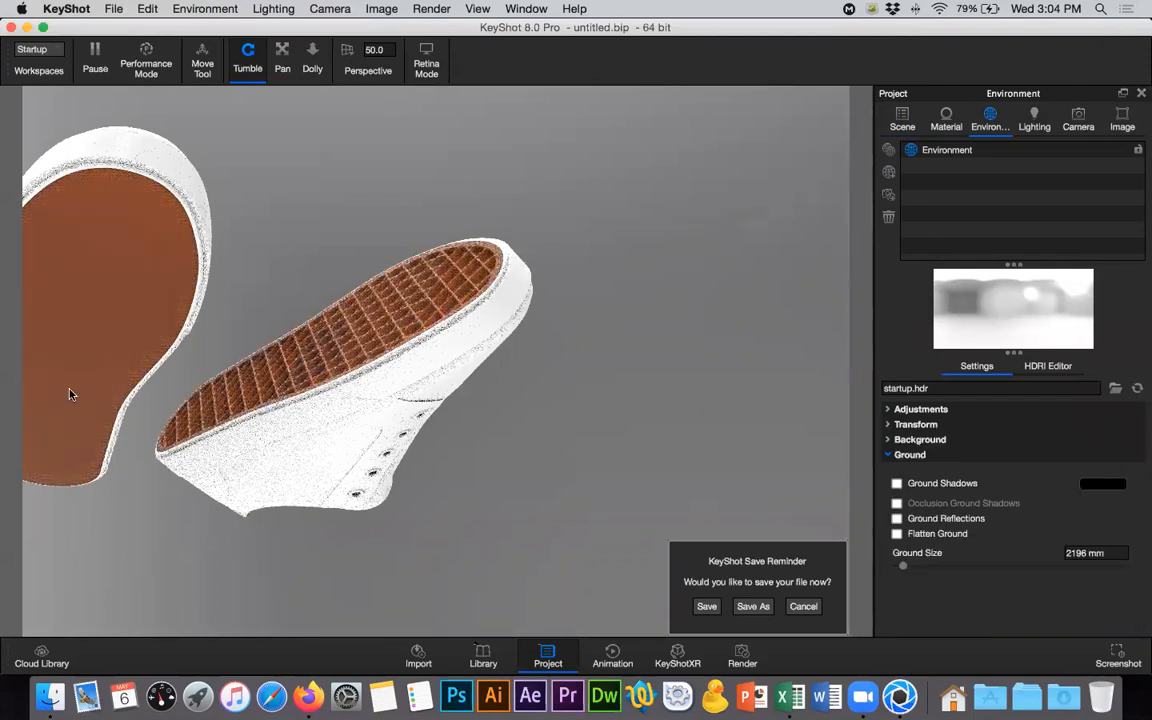
# - Narrow the scene tree's item column and rename the material of the lattice sole part as Suela
pyautogui.click(902, 120)
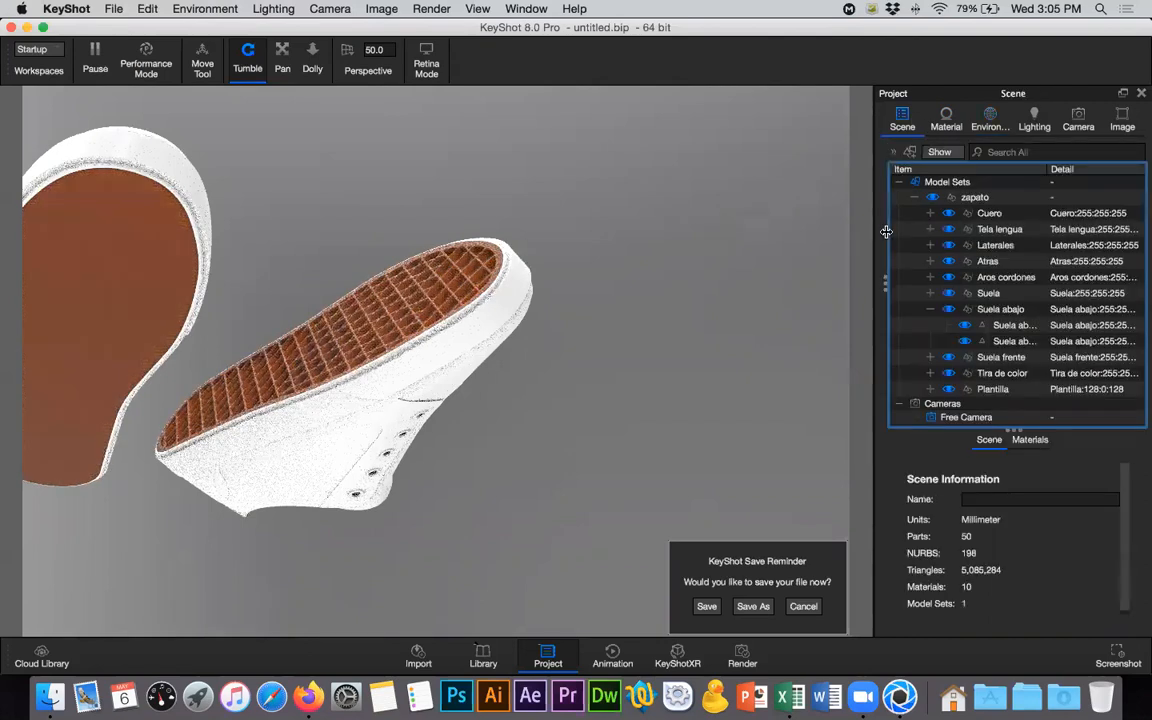
pyautogui.click(1020, 326)
pyautogui.click(1027, 174)
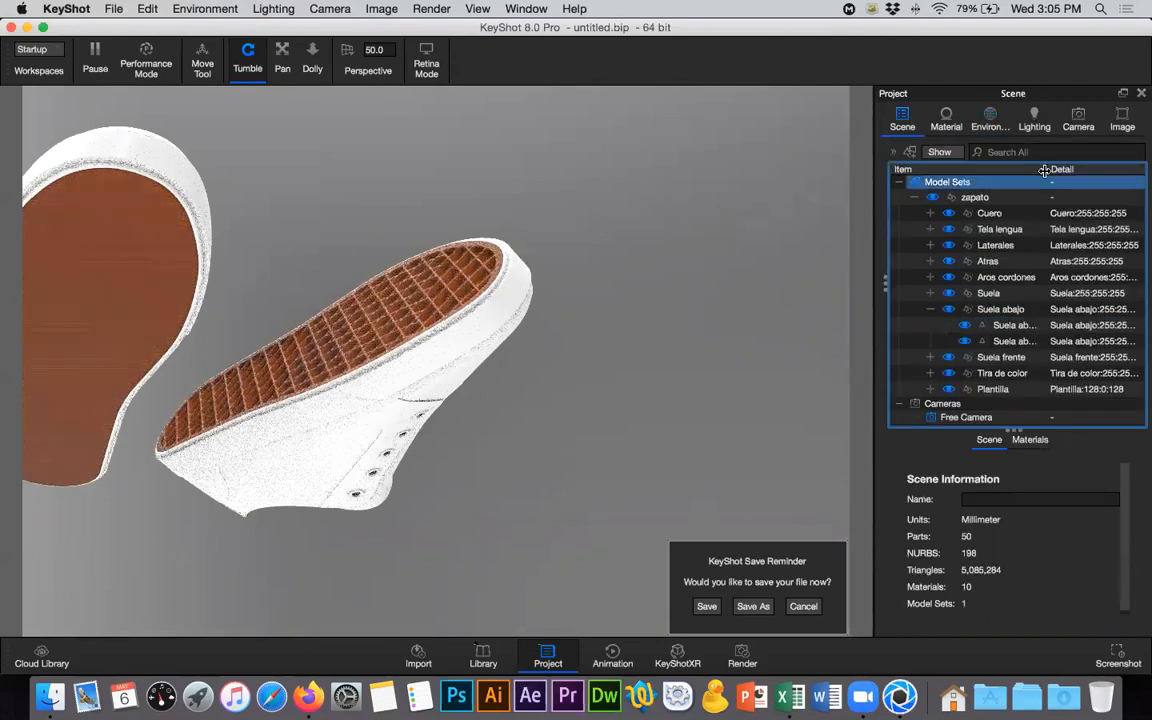
pyautogui.moveTo(1027, 169)
pyautogui.mouseDown()
pyautogui.moveTo(988, 169)
pyautogui.moveTo(1011, 167)
pyautogui.mouseUp()
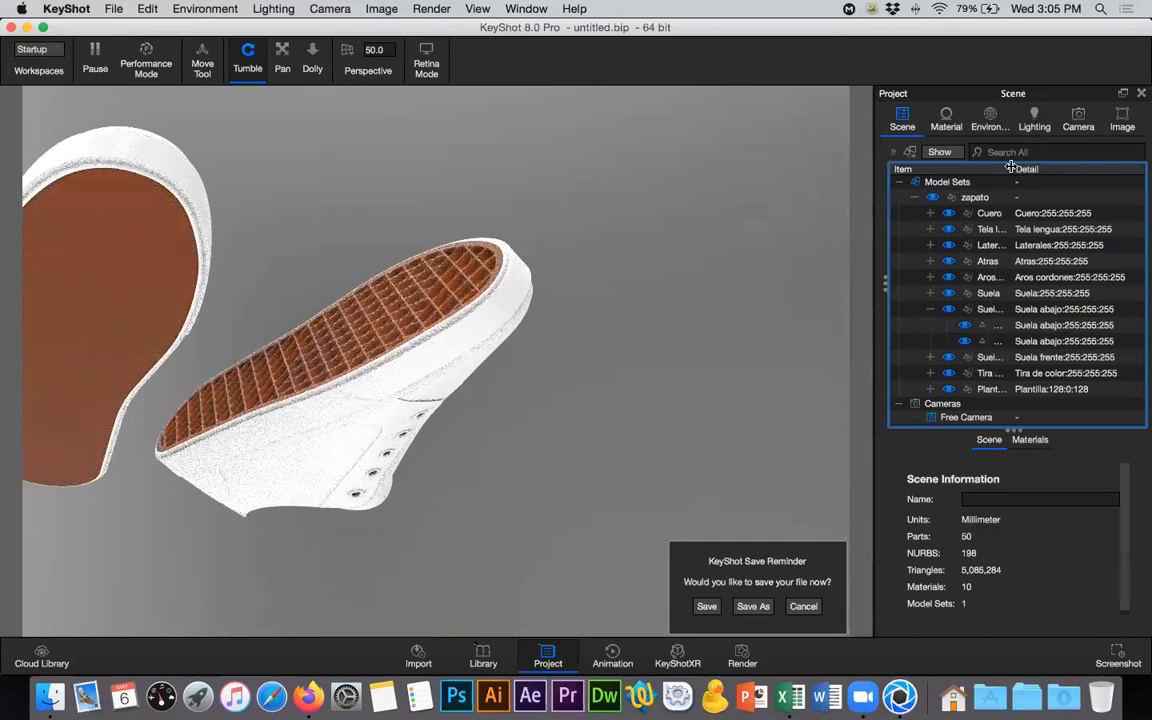
pyautogui.click(995, 293)
pyautogui.click(995, 325)
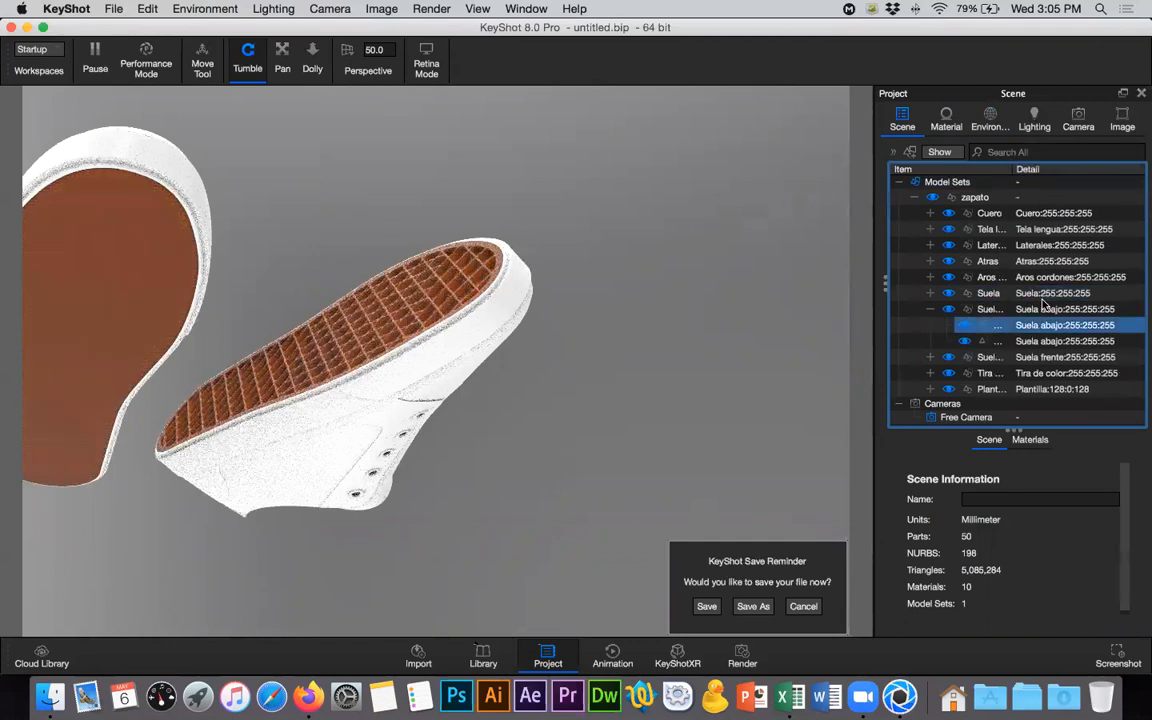
pyautogui.click(956, 121)
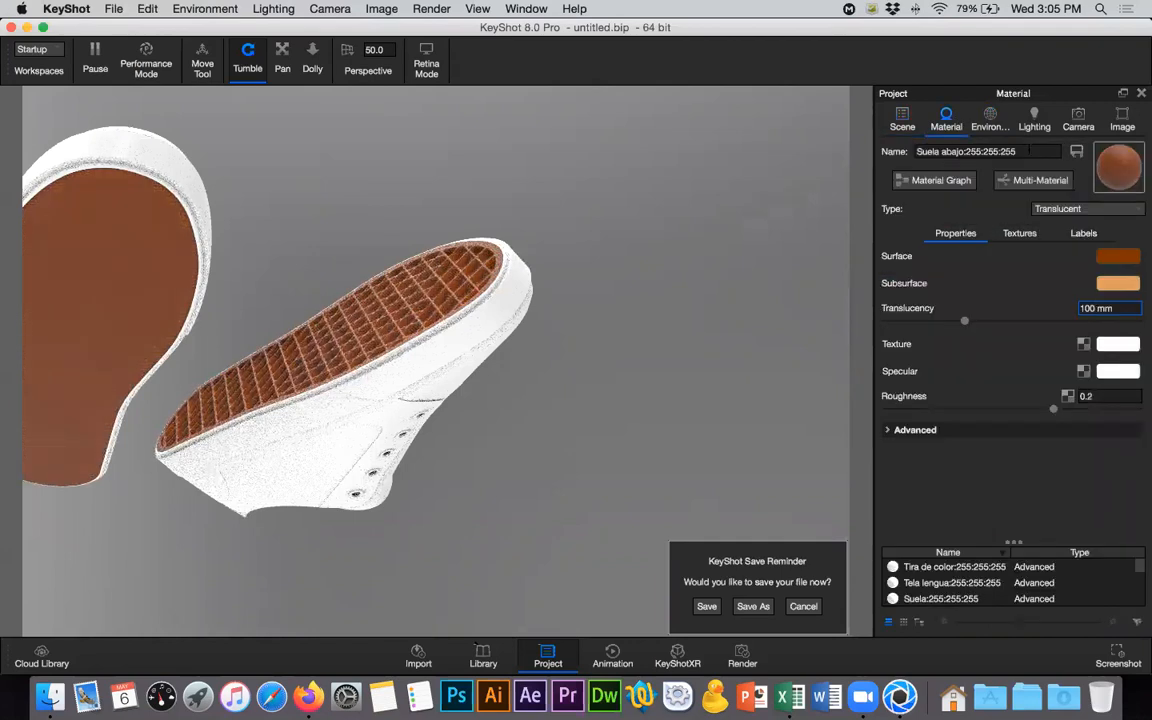
pyautogui.press('Tab')
pyautogui.write('Suel')
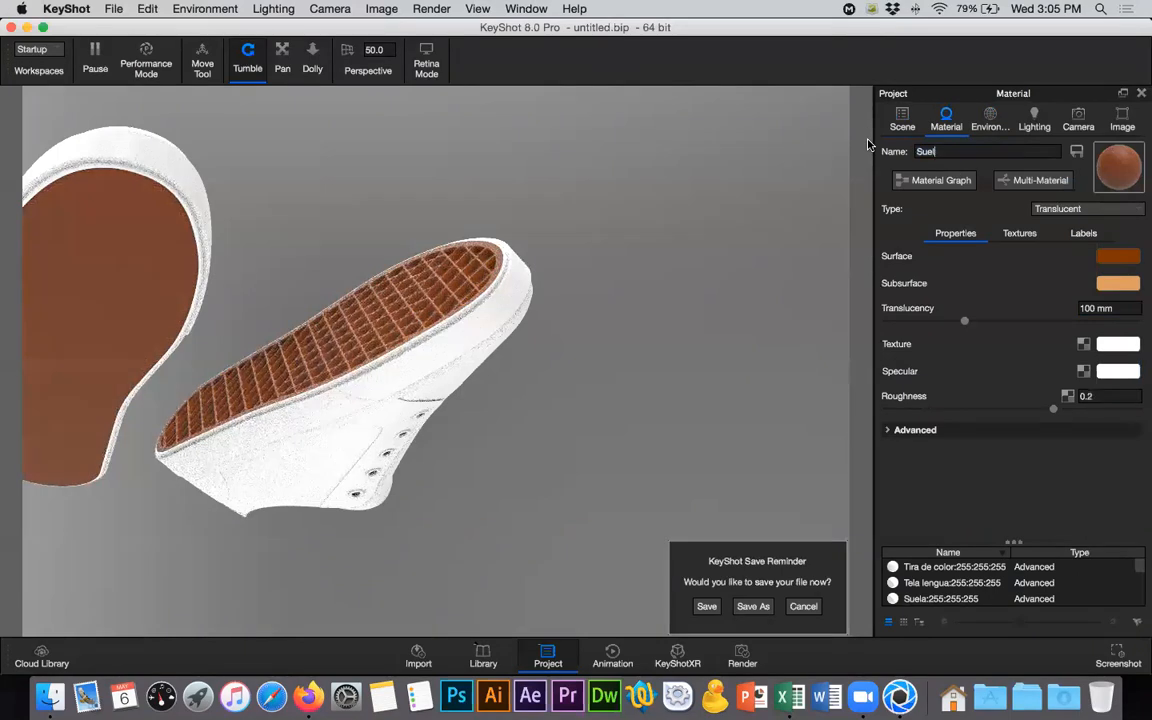
pyautogui.write('a')
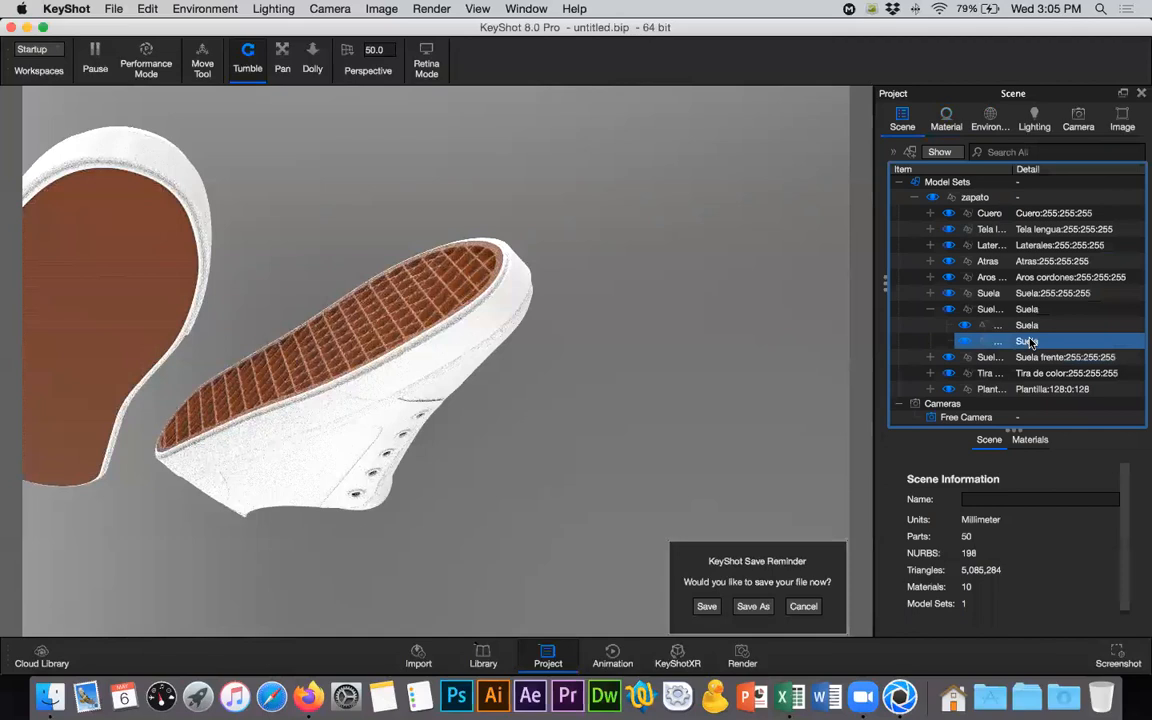
# - Unlink the material of the second shoe's flat sole from the lattice sole's material
pyautogui.click(648, 320)
pyautogui.click(94, 272)
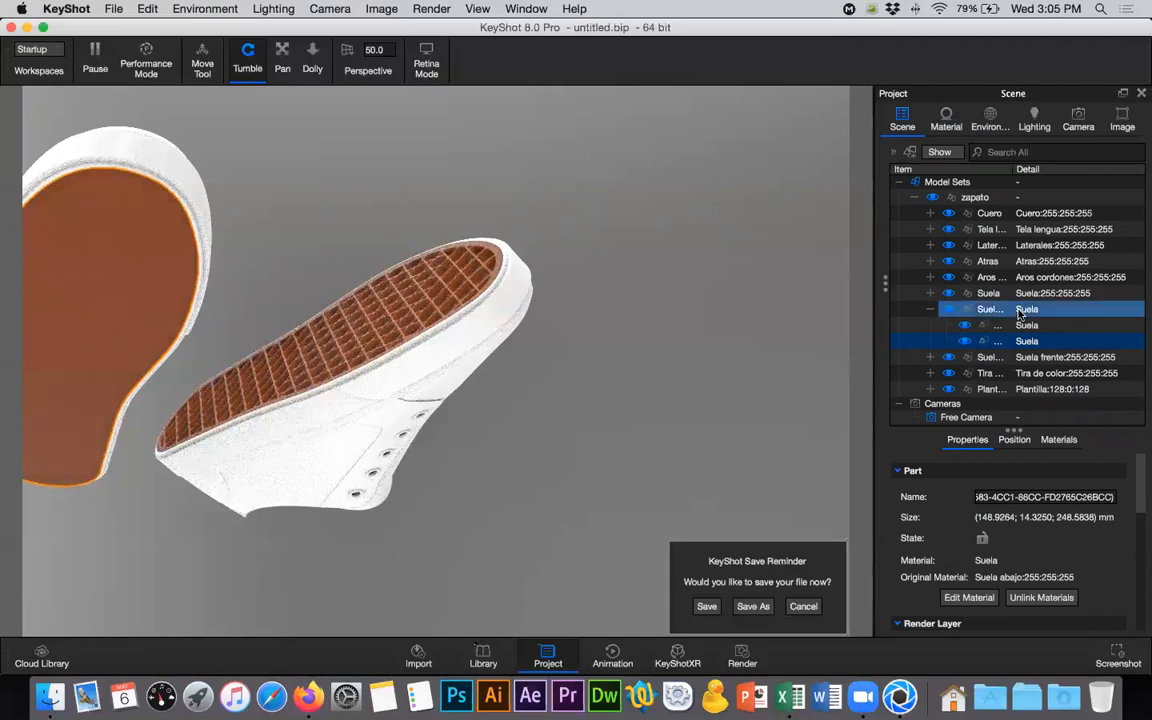
pyautogui.rightClick(952, 341)
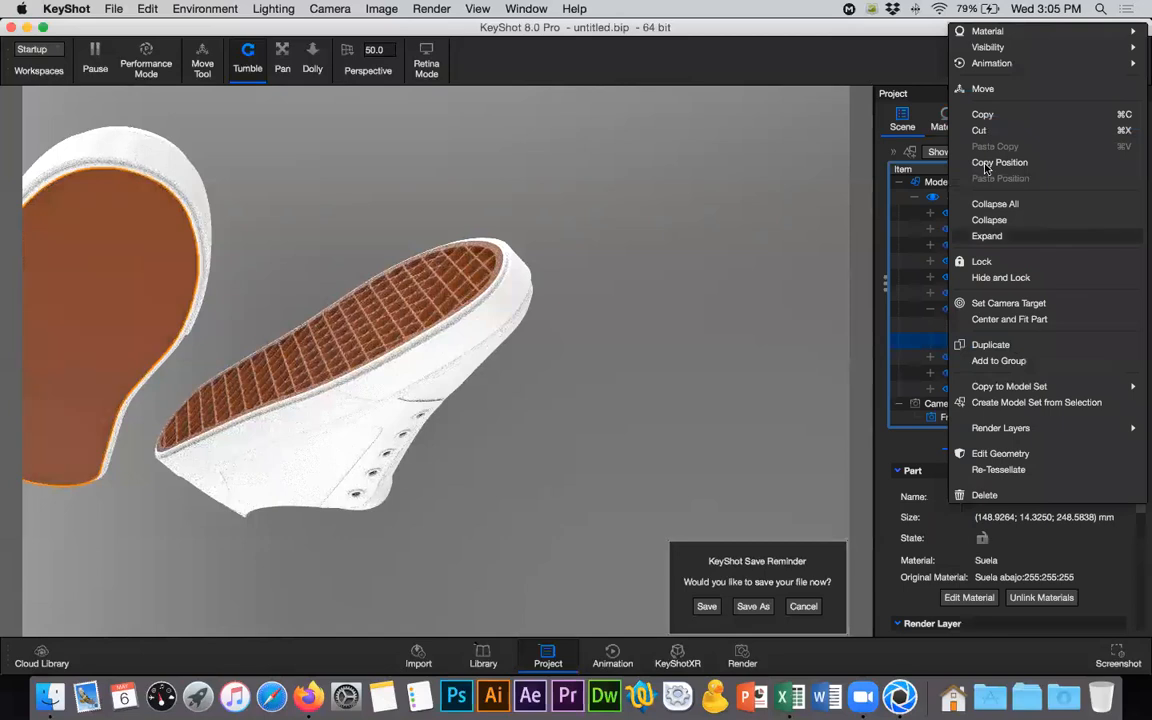
pyautogui.moveTo(952, 31)
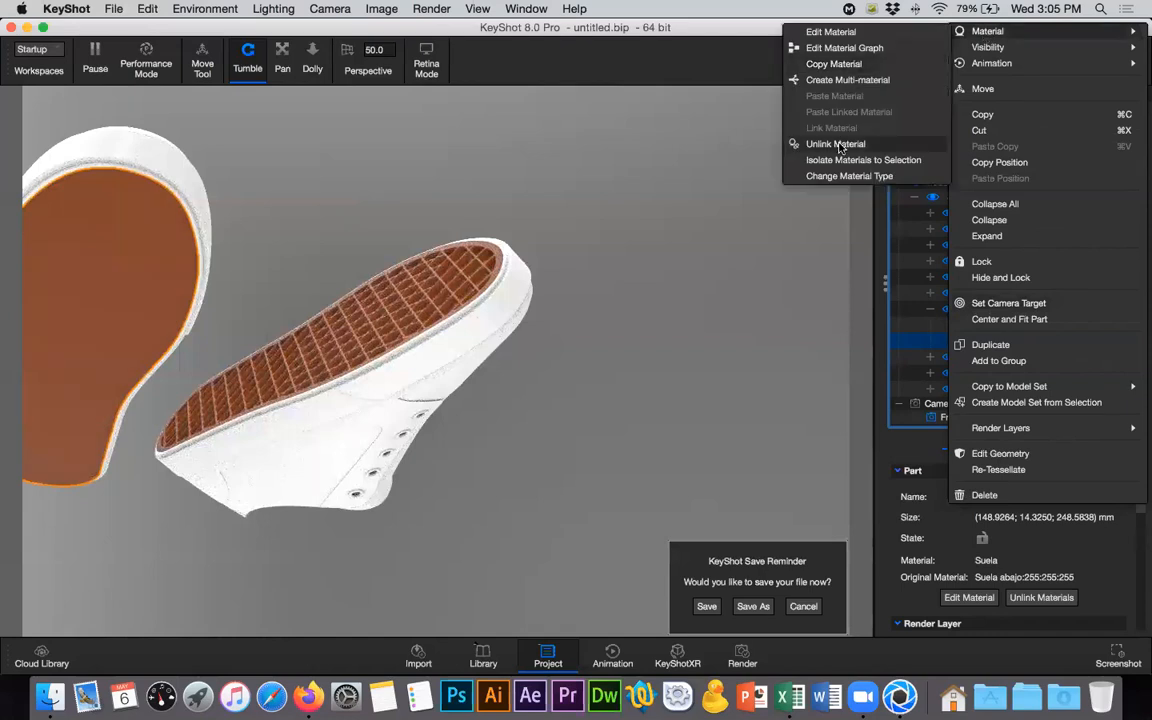
pyautogui.click(840, 147)
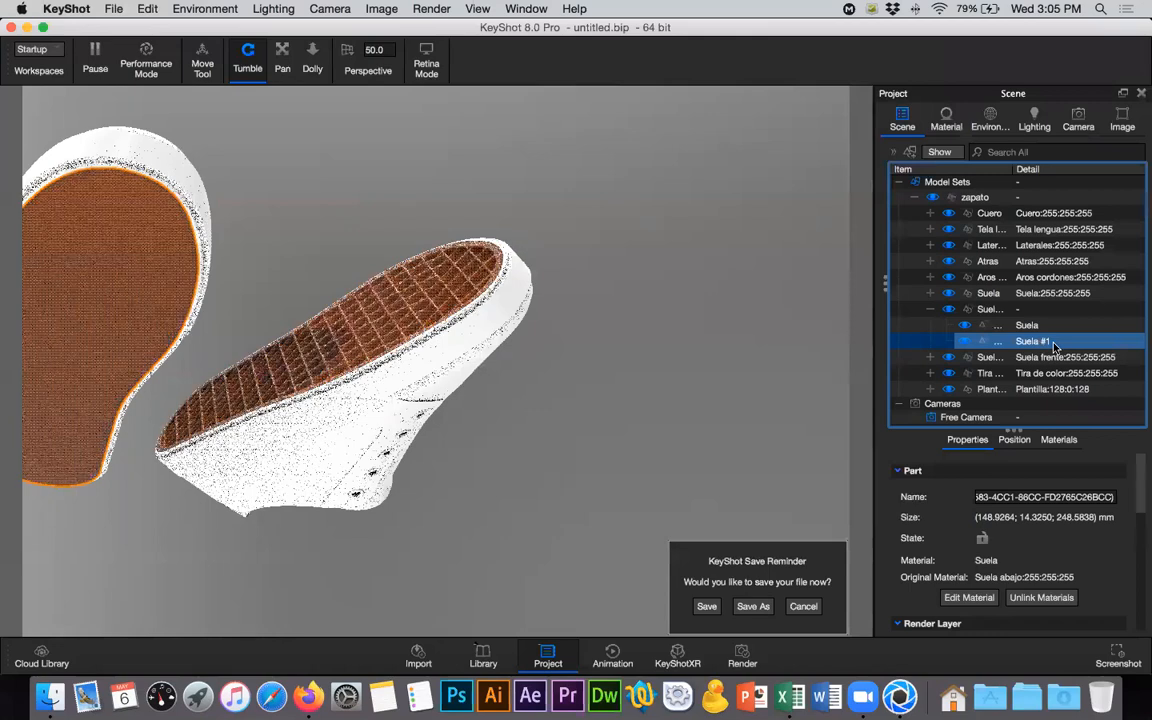
# - Isolate the second shoe's sole part by showing only it in the scene
pyautogui.moveTo(1054, 346)
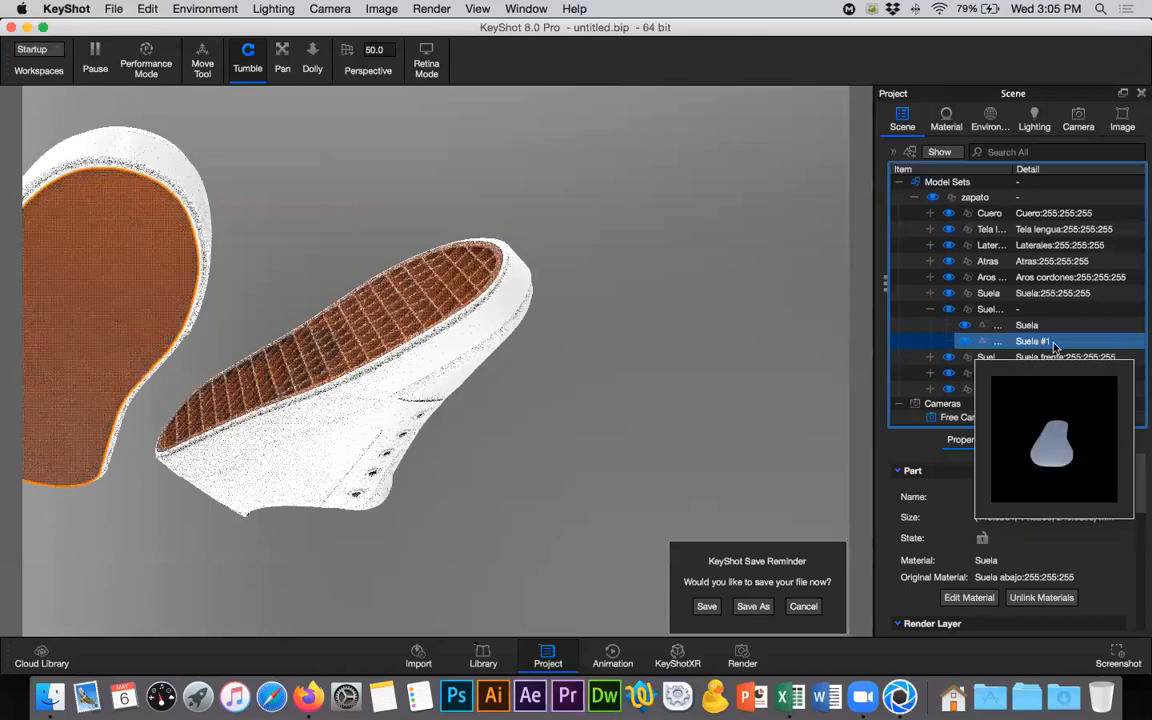
pyautogui.rightClick(1054, 346)
pyautogui.moveTo(988, 47)
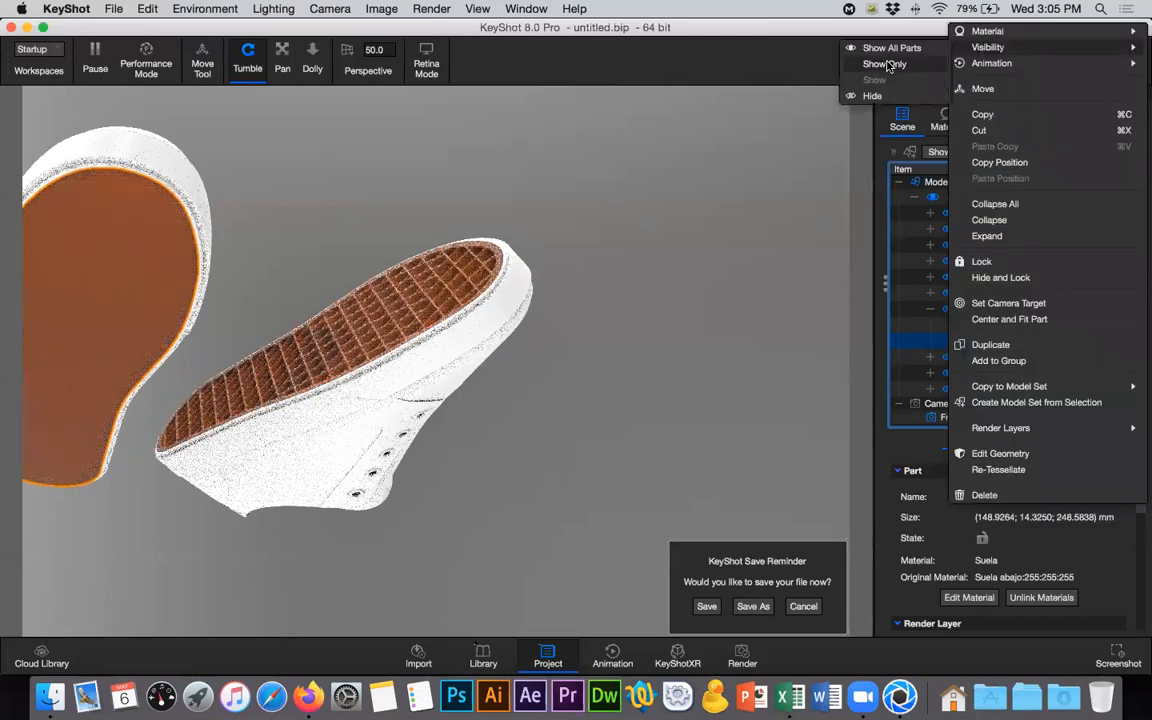
pyautogui.click(886, 64)
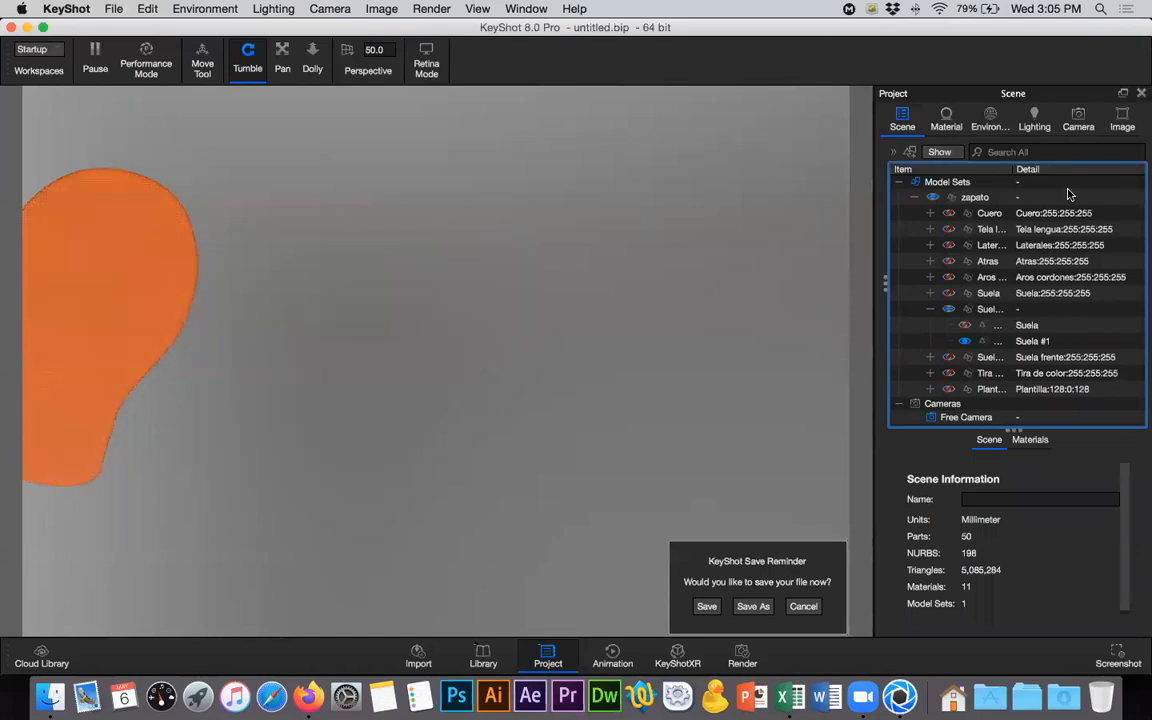
# - Set the camera to the Top standard view of the isolated sole
pyautogui.click(1078, 120)
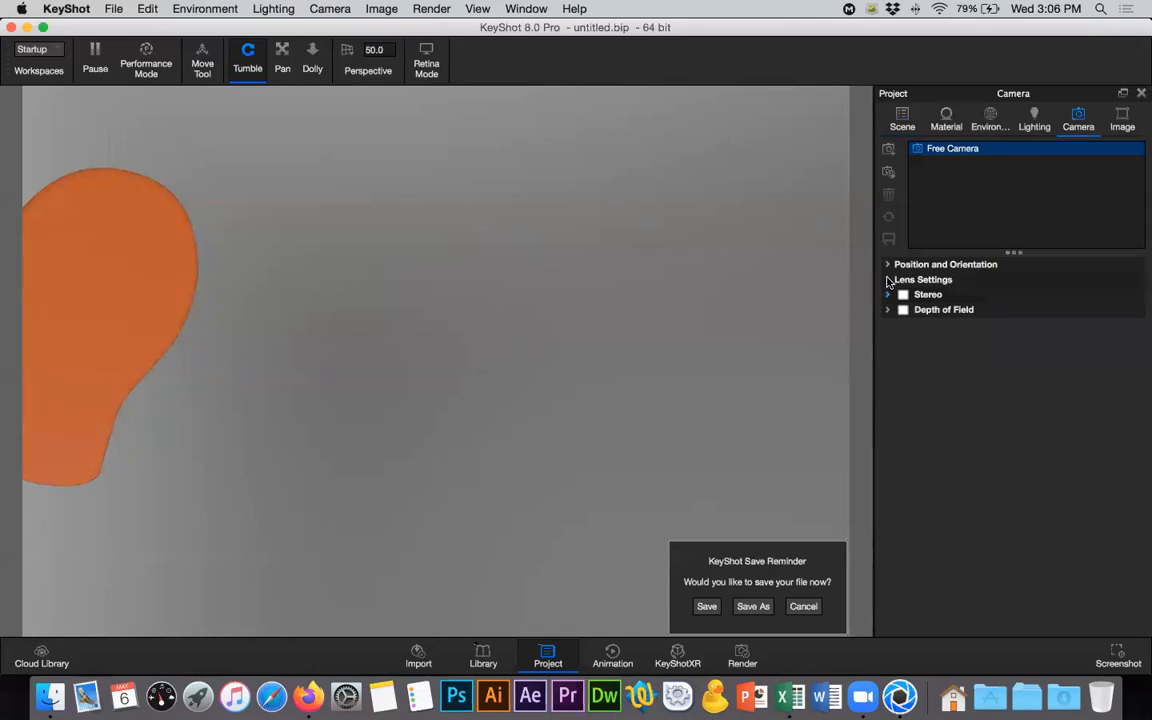
pyautogui.click(887, 264)
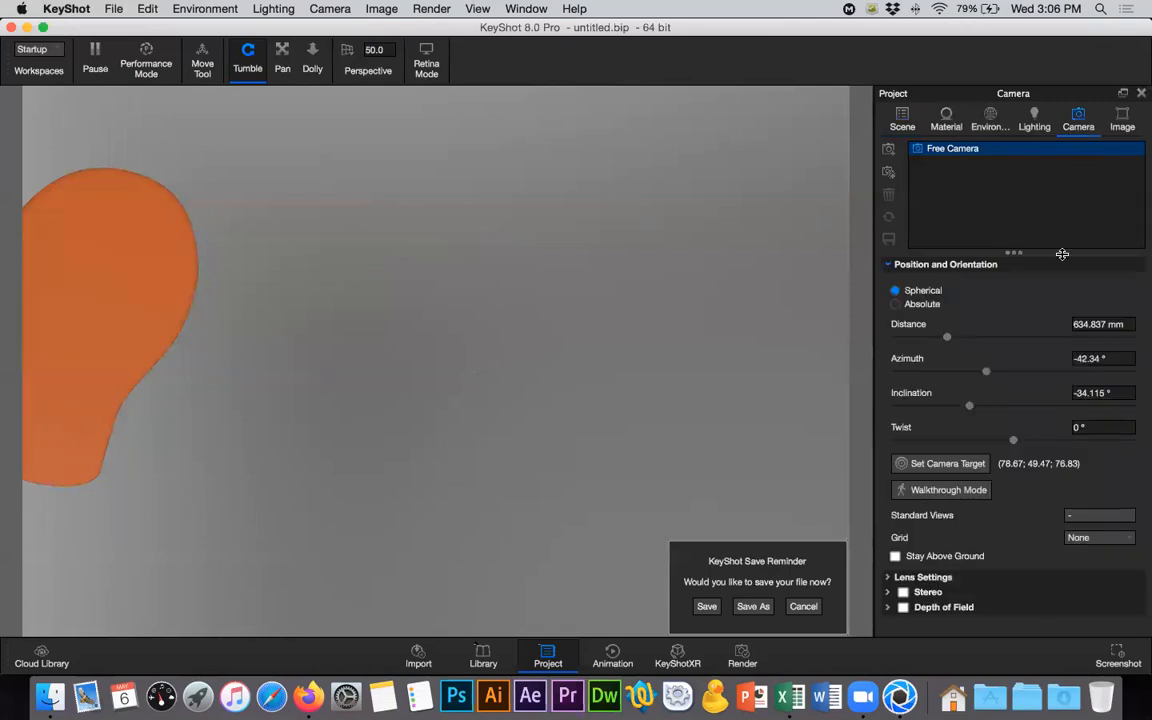
pyautogui.click(1098, 515)
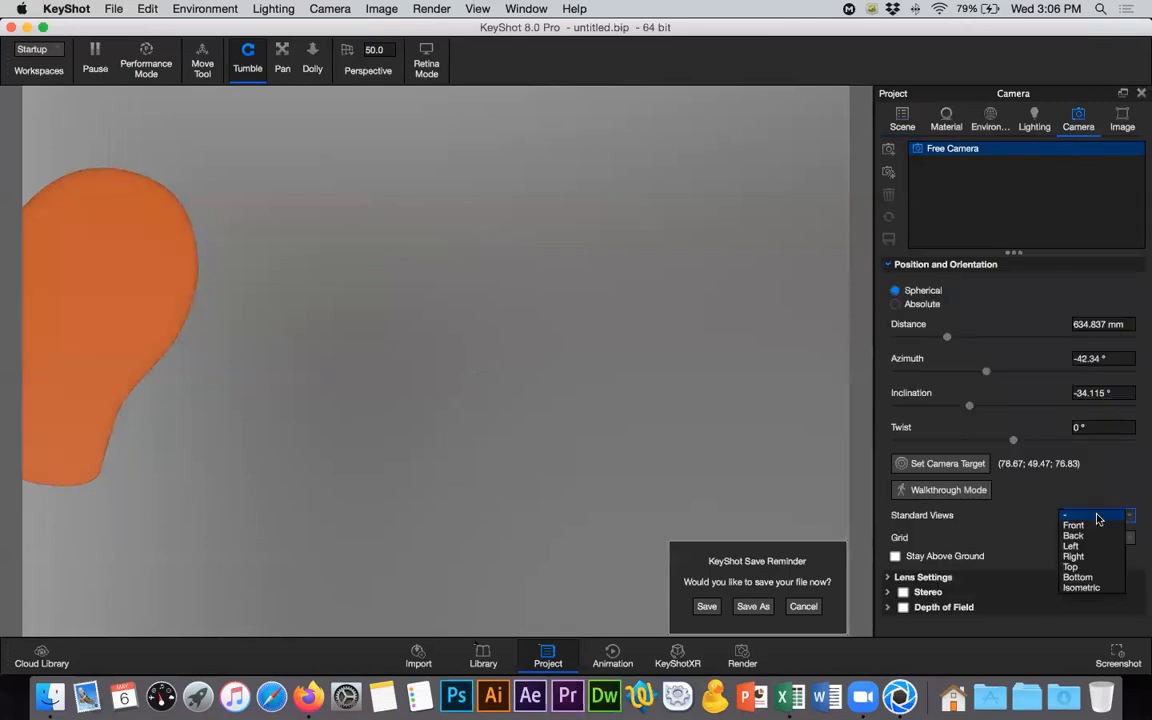
pyautogui.click(1086, 568)
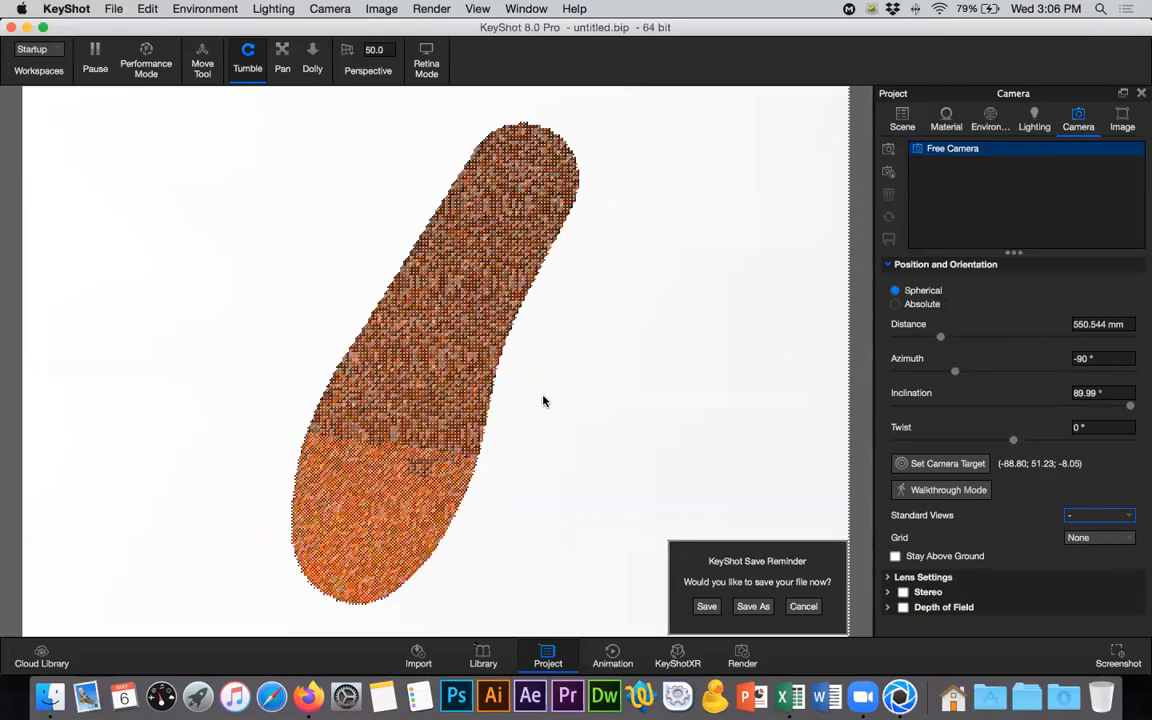
pyautogui.scroll(-1, 518, 247)
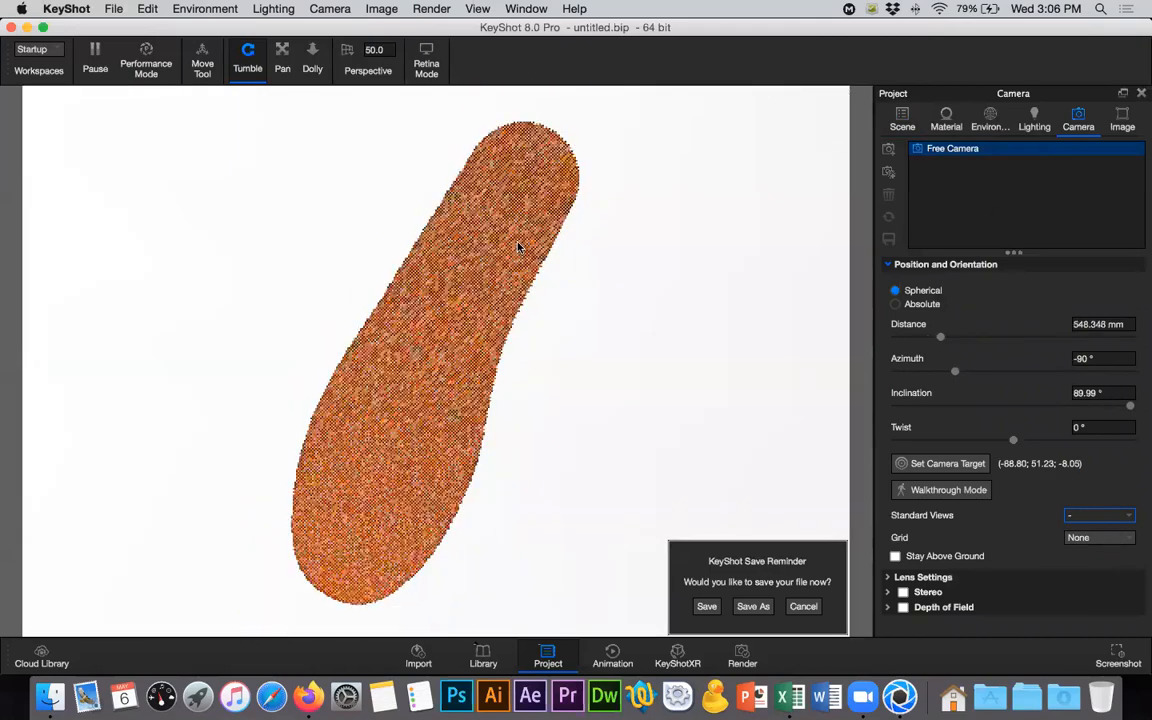
# - Open the isolated sole's material graph and preview its suela displacement-01 texture map on the part
pyautogui.click(911, 118)
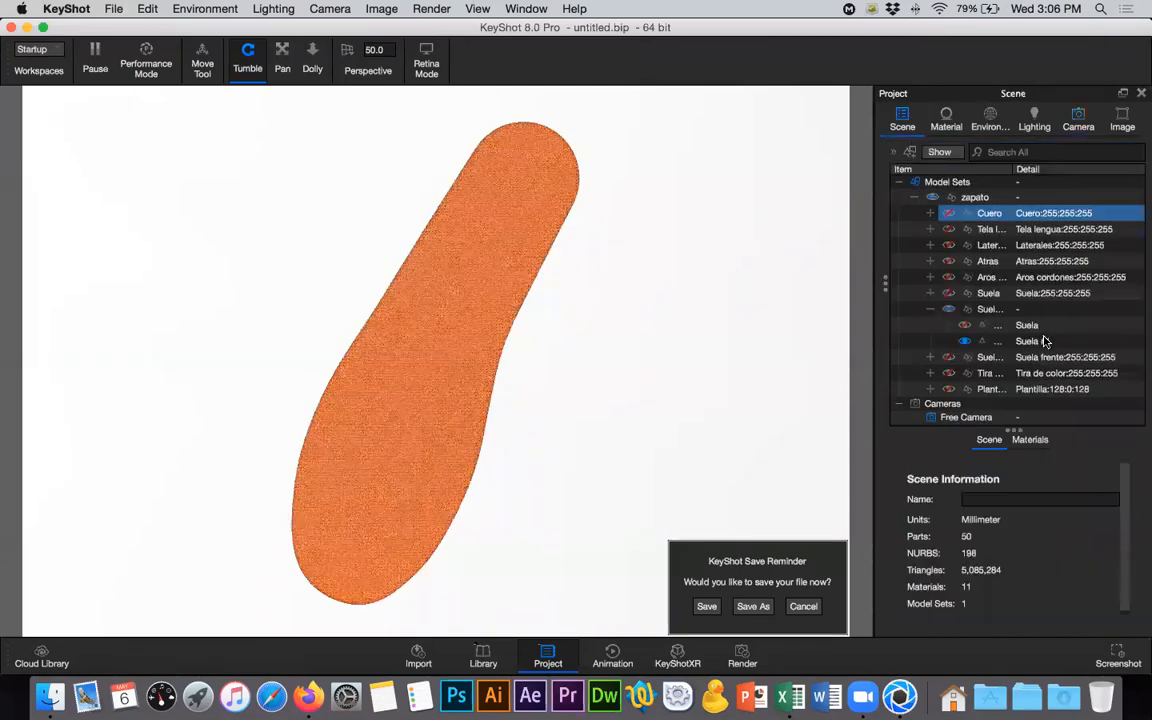
pyautogui.click(1040, 342)
pyautogui.doubleClick(1037, 346)
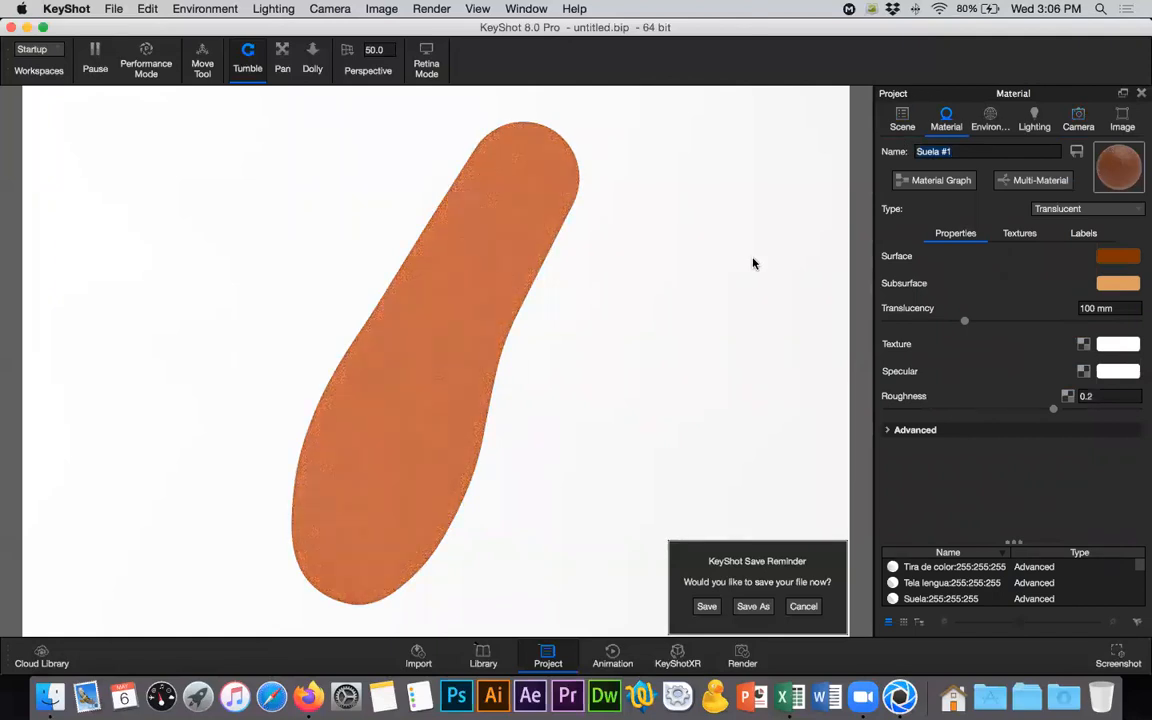
pyautogui.click(945, 182)
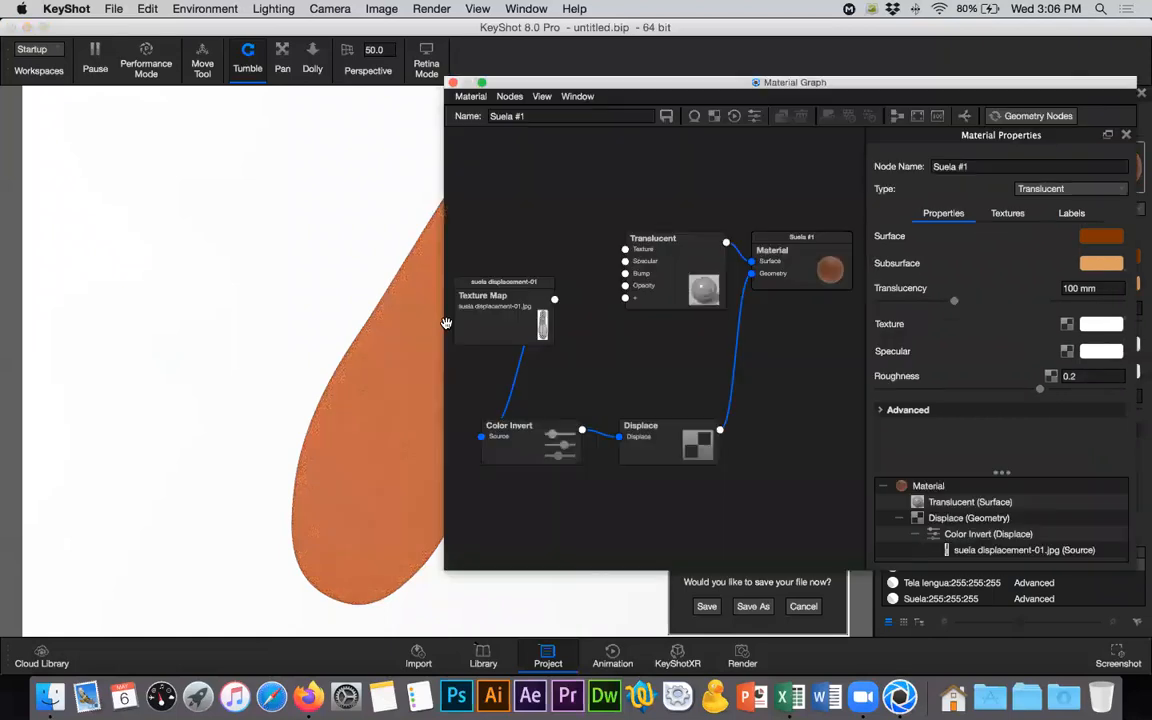
pyautogui.moveTo(235, 207); pyautogui.dragTo(107, 214, button='middle')
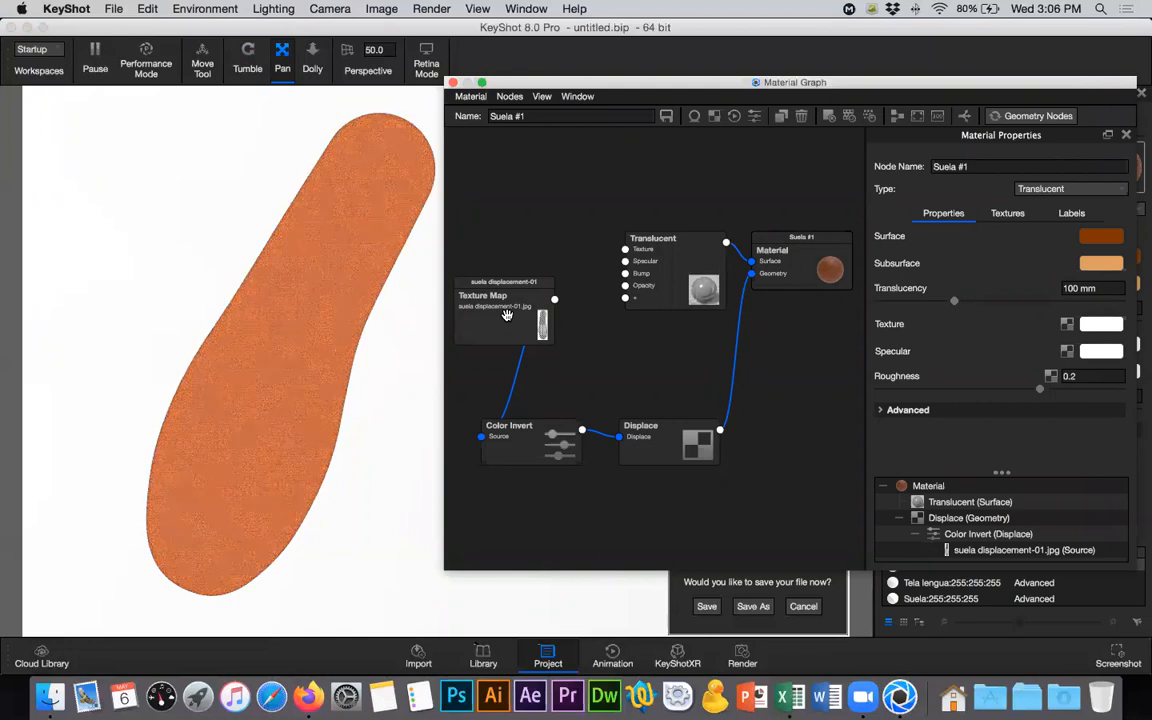
pyautogui.click(507, 315)
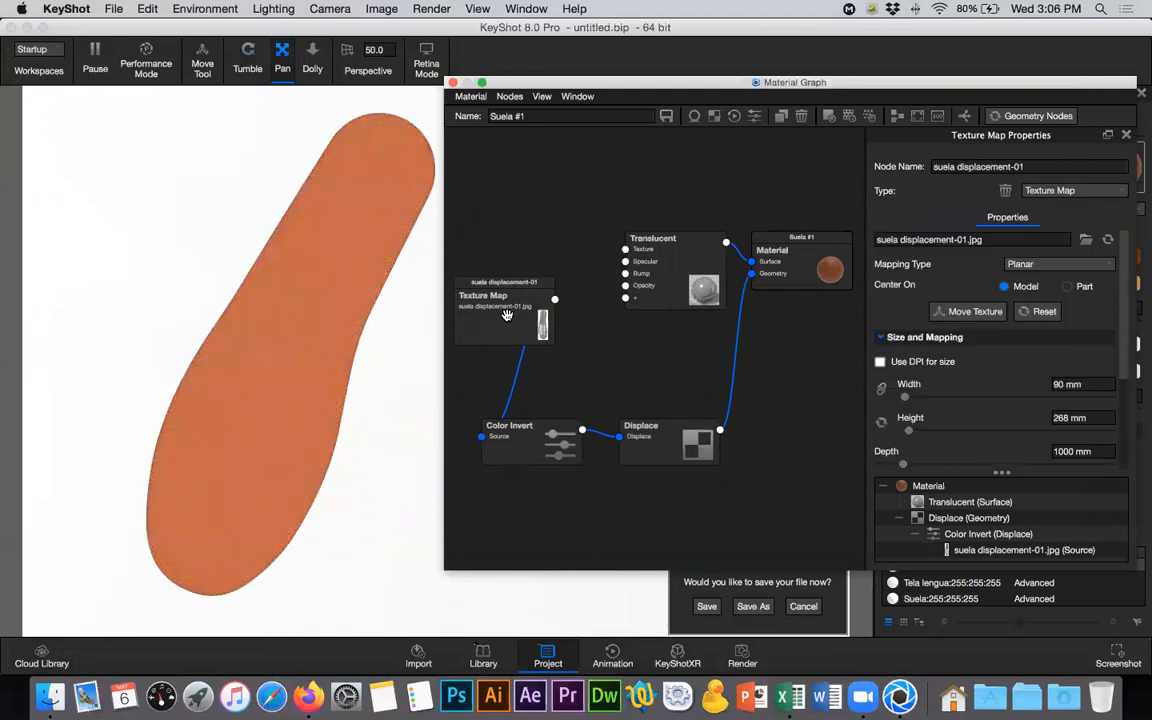
pyautogui.doubleClick(507, 315)
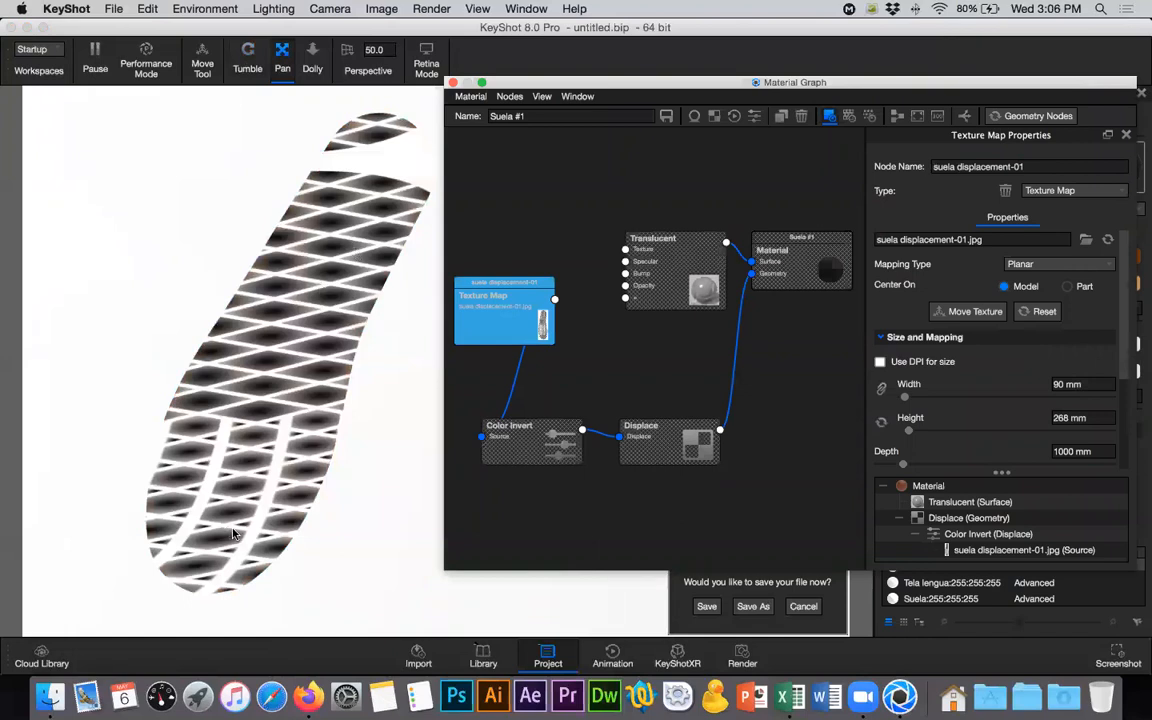
# - Reorient the suela displacement-01 texture's planar mapping to face the top view, rotate it along the sole's diagonal length, and accept the placement
pyautogui.click(966, 311)
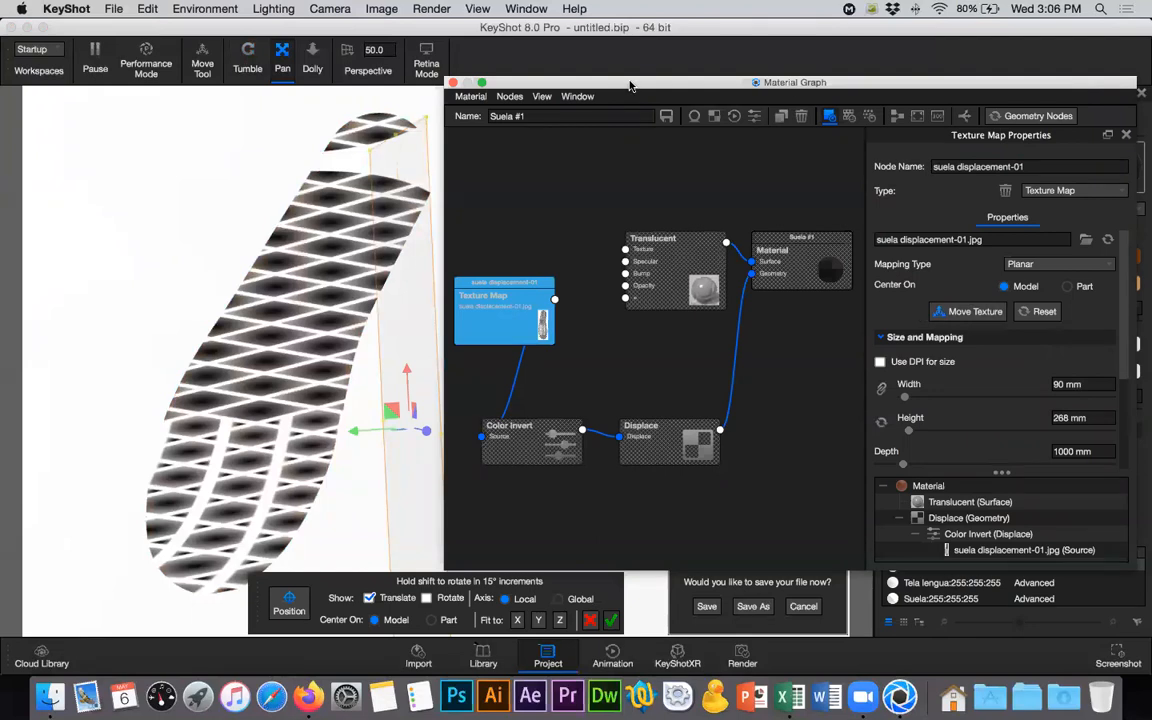
pyautogui.moveTo(630, 86); pyautogui.dragTo(793, 88)
pyautogui.click(286, 358)
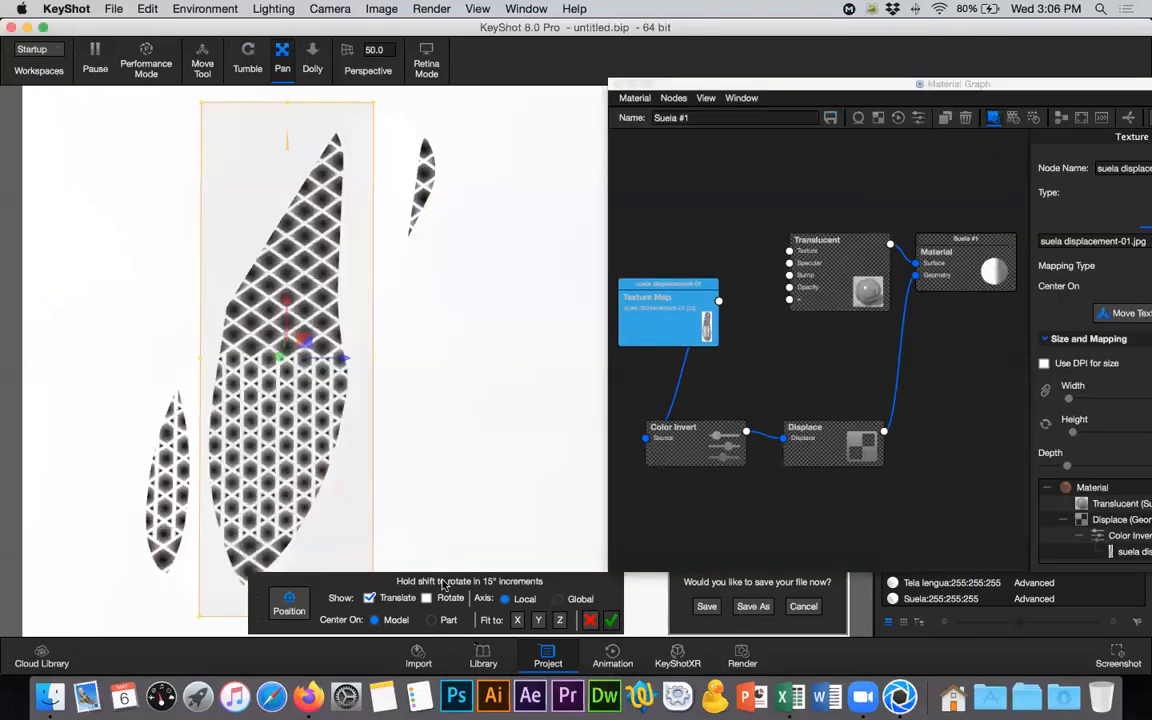
pyautogui.click(427, 598)
pyautogui.moveTo(287, 304); pyautogui.dragTo(343, 396)
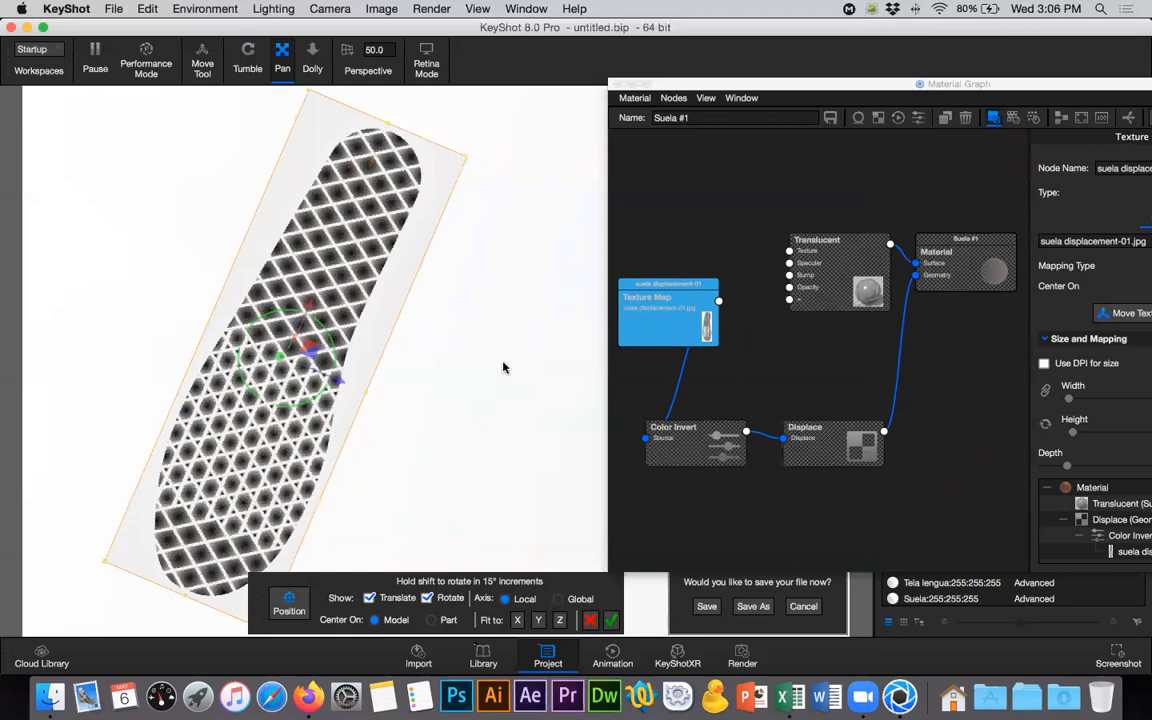
pyautogui.moveTo(811, 85); pyautogui.dragTo(481, 108)
pyautogui.click(611, 620)
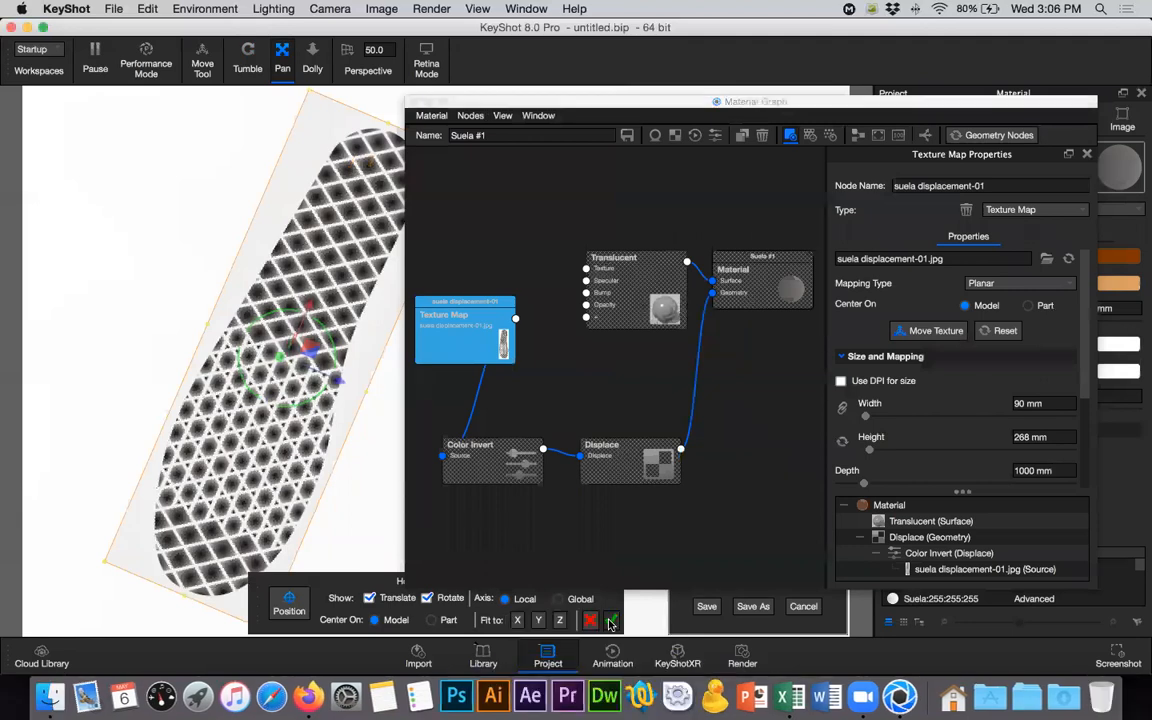
pyautogui.click(414, 102)
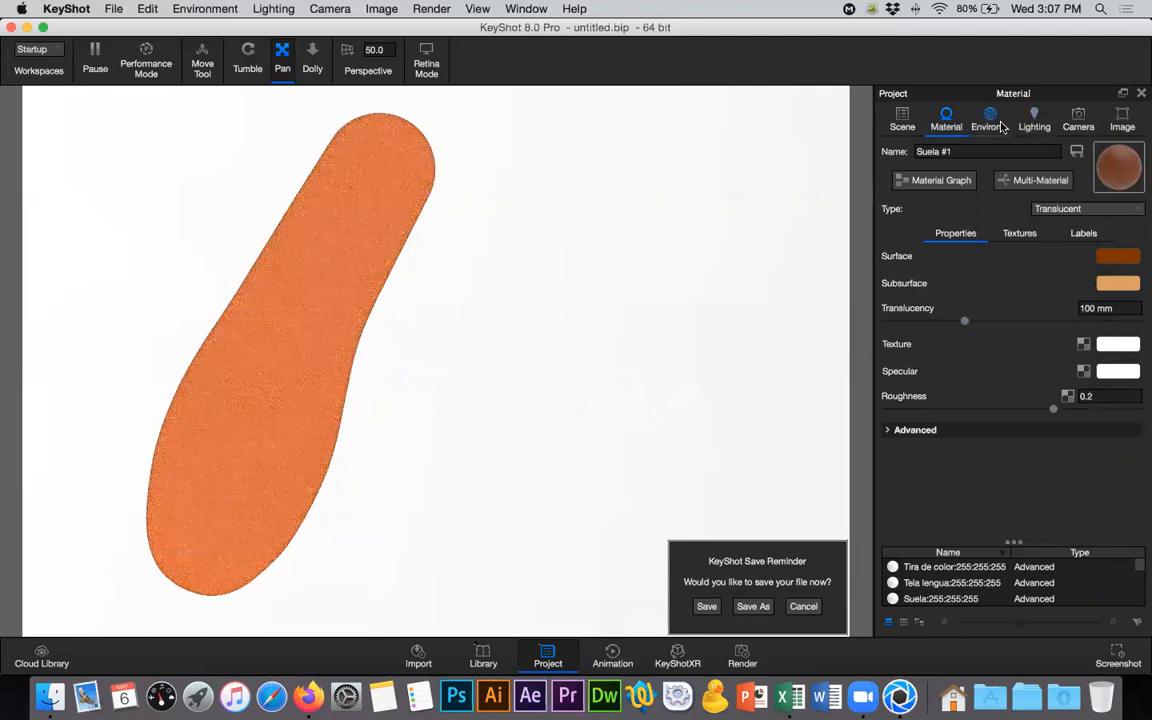
# - Change the environment background to a solid gray colour, #939393
pyautogui.click(1000, 124)
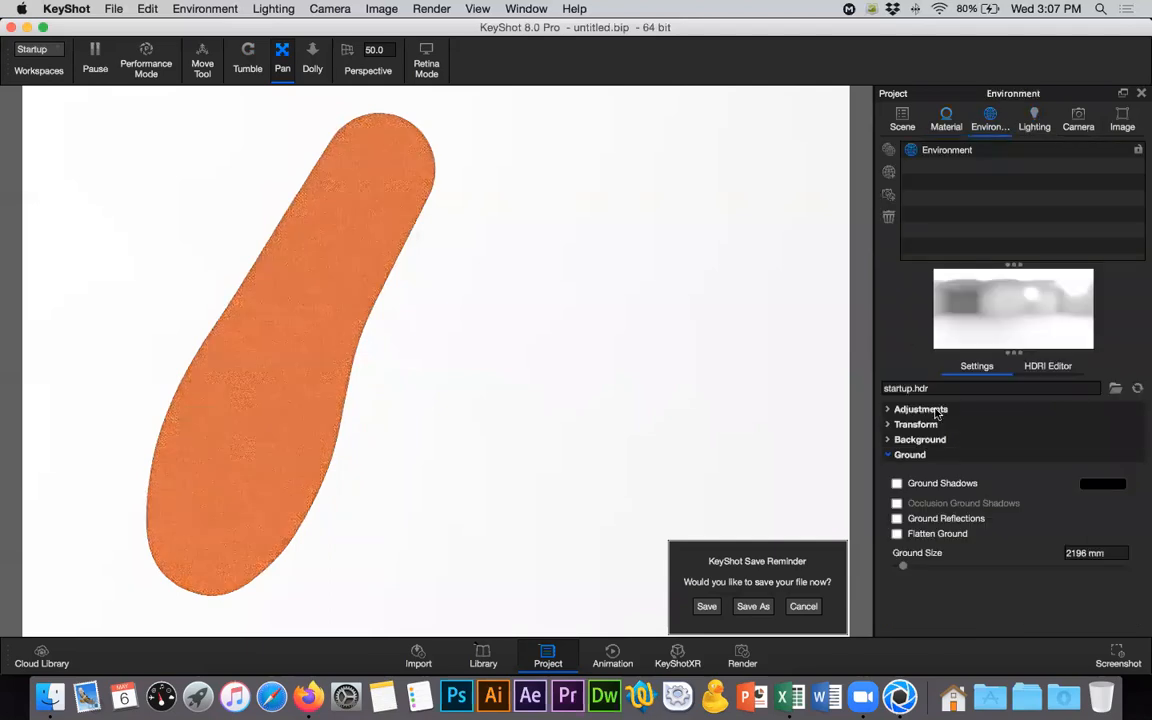
pyautogui.click(910, 454)
pyautogui.click(916, 441)
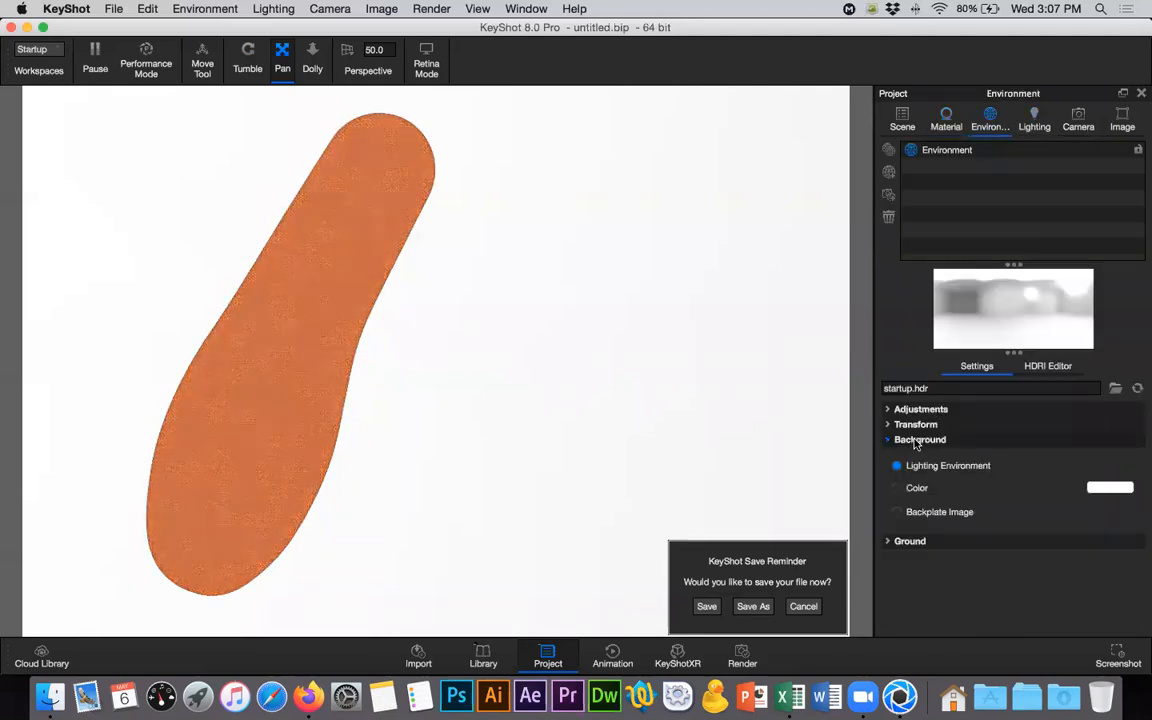
pyautogui.click(905, 487)
pyautogui.click(1110, 488)
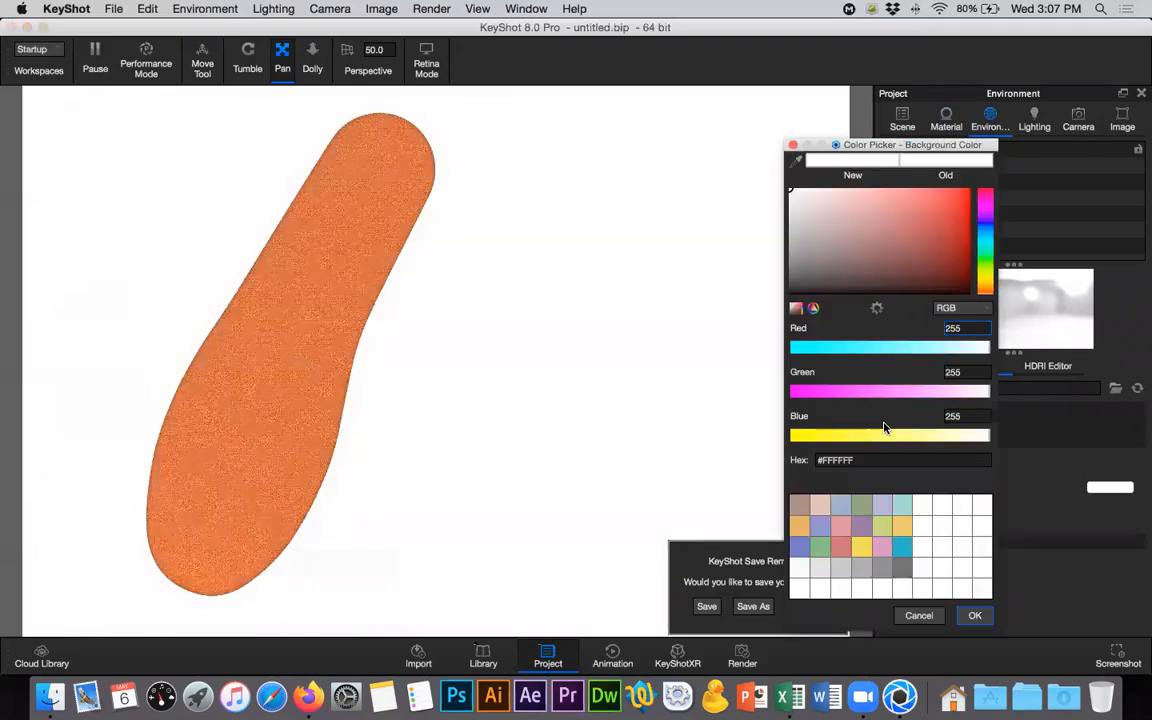
pyautogui.click(884, 575)
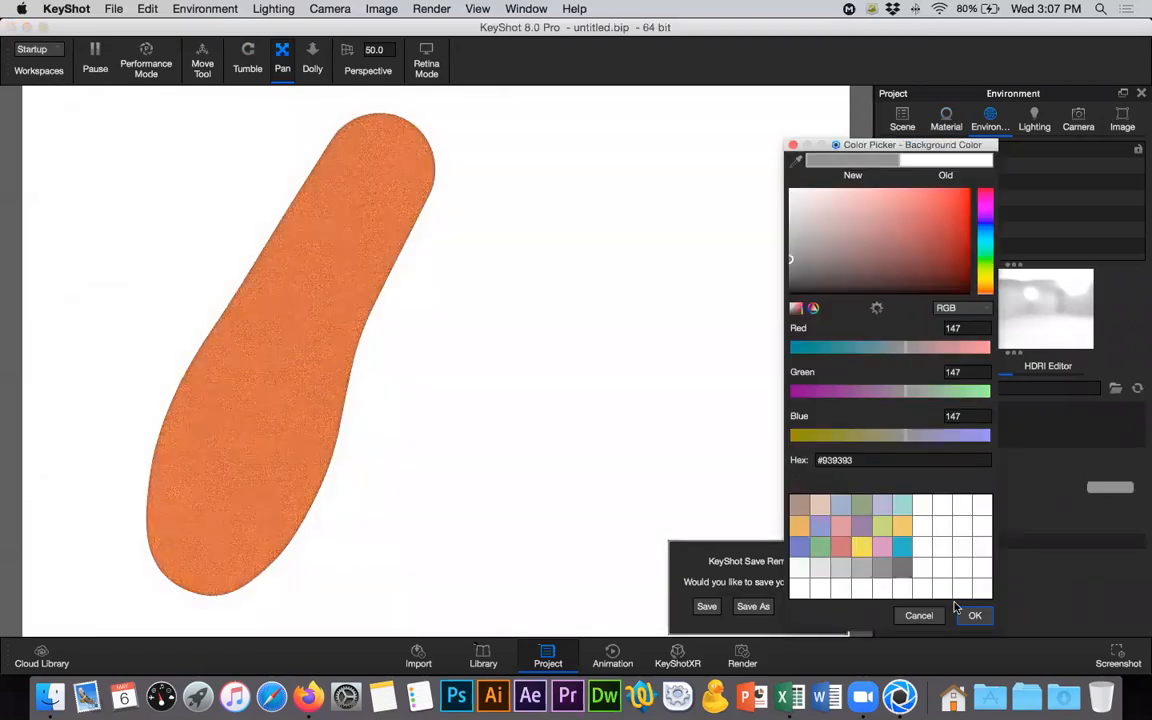
pyautogui.click(973, 615)
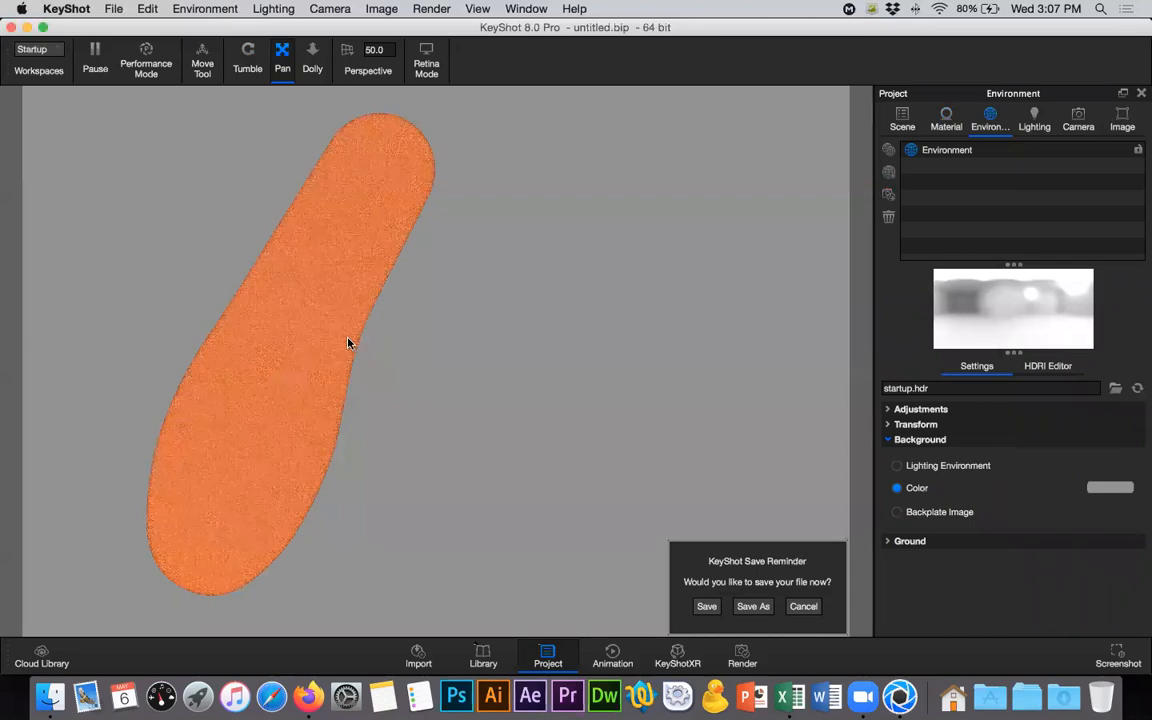
# - Preview the sole's displacement texture again and shift it to centre the lattice within the sole outline, with the rotation handles hidden
pyautogui.click(943, 125)
pyautogui.click(938, 180)
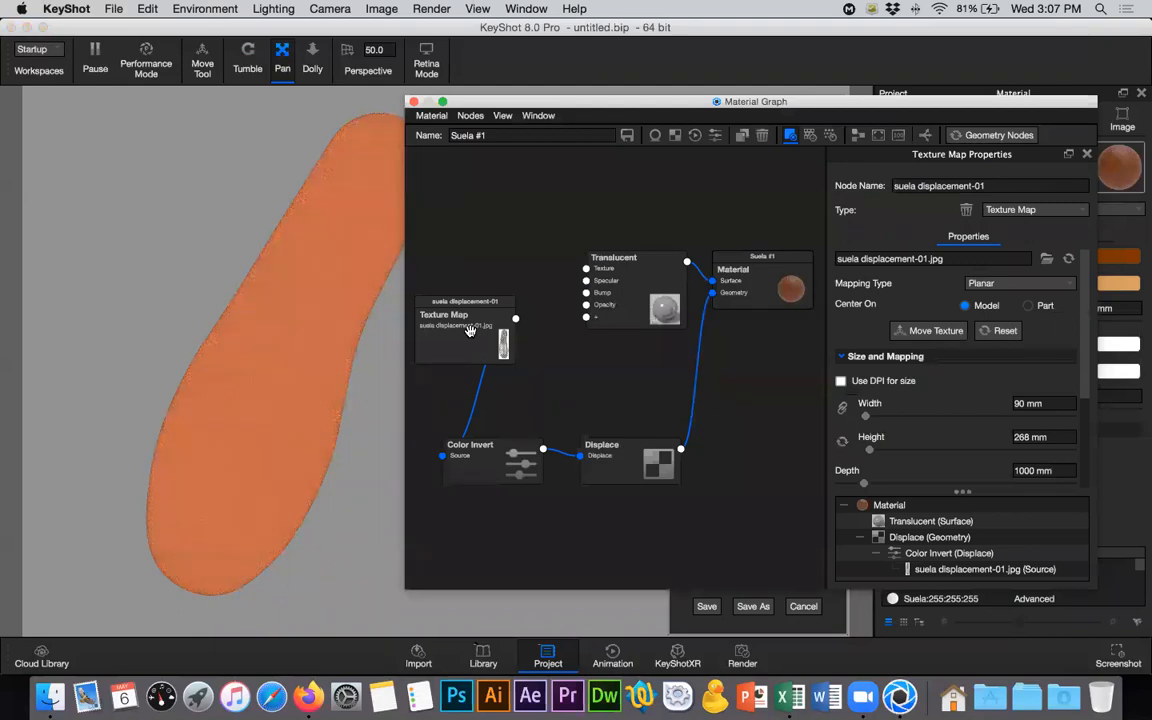
pyautogui.click(470, 330)
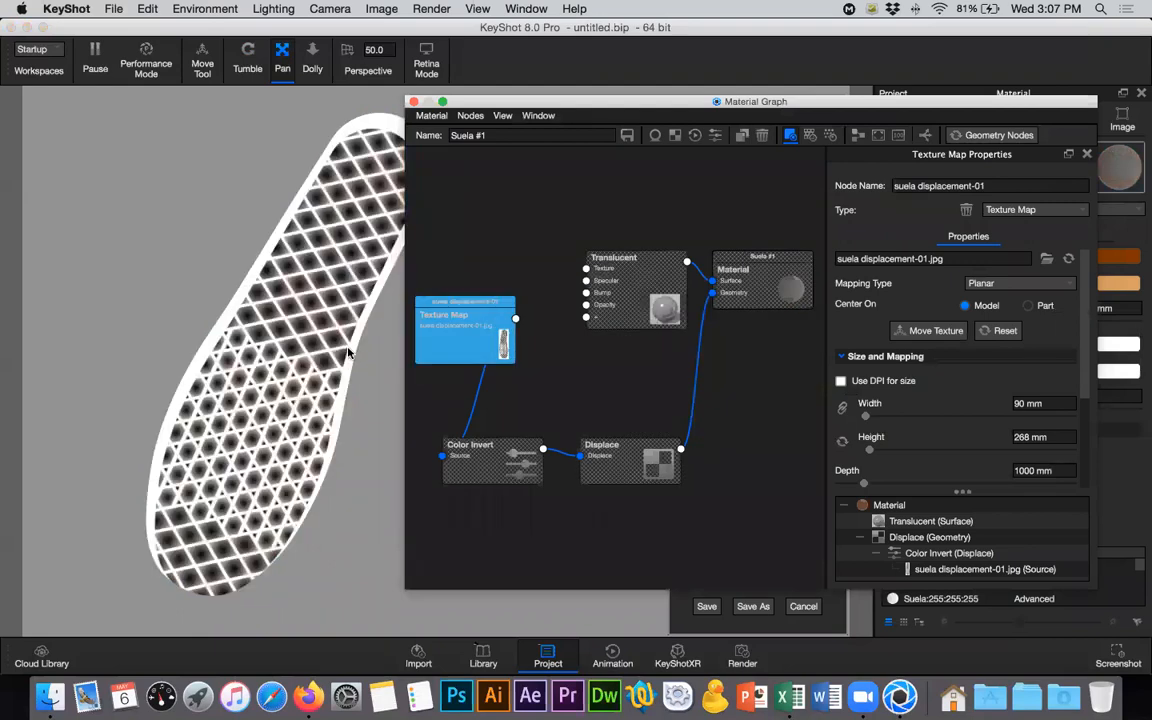
pyautogui.moveTo(485, 100); pyautogui.dragTo(558, 98)
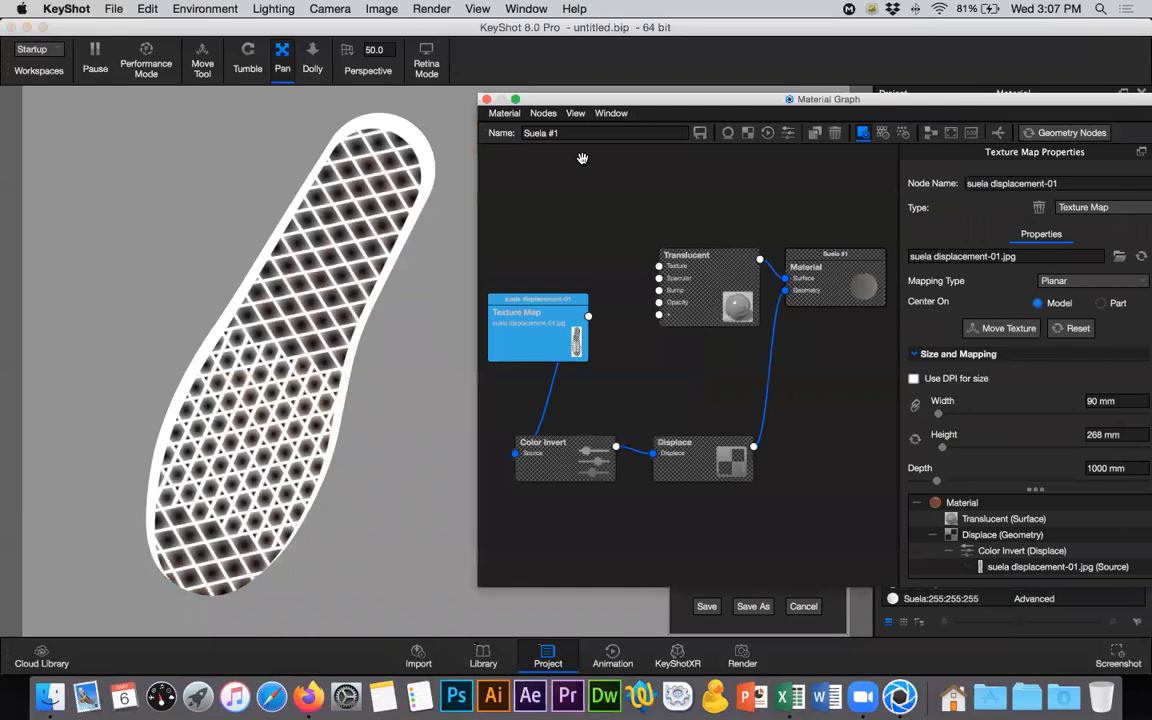
pyautogui.click(1000, 330)
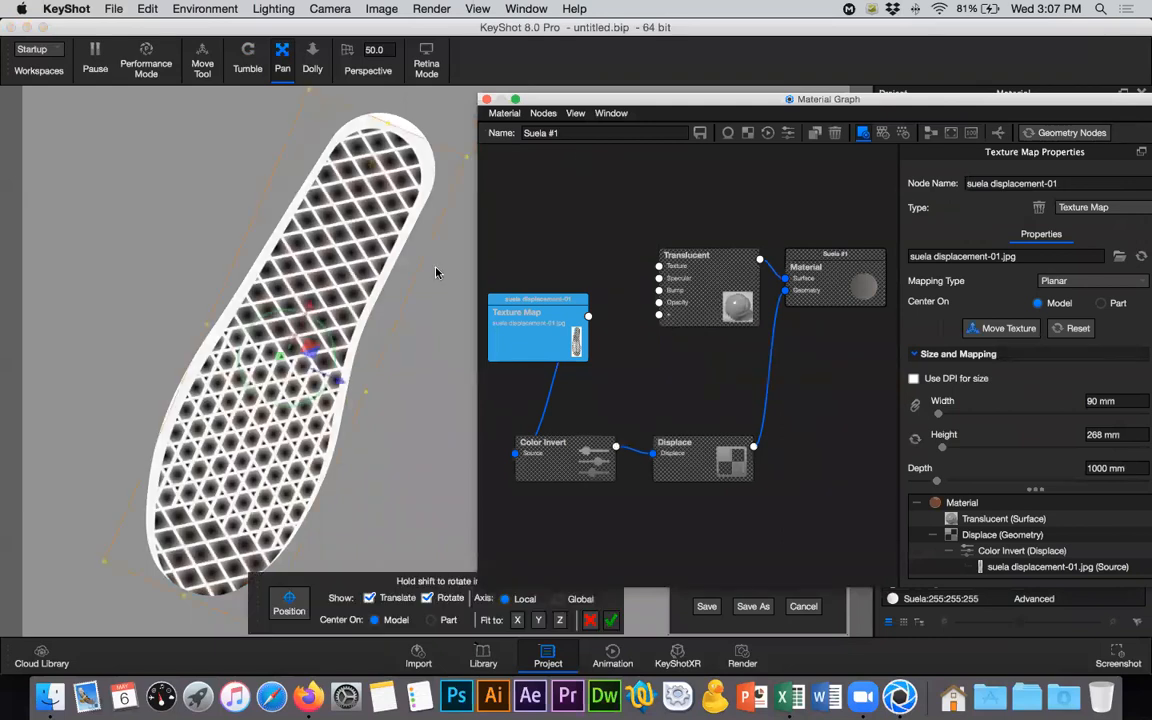
pyautogui.click(330, 343)
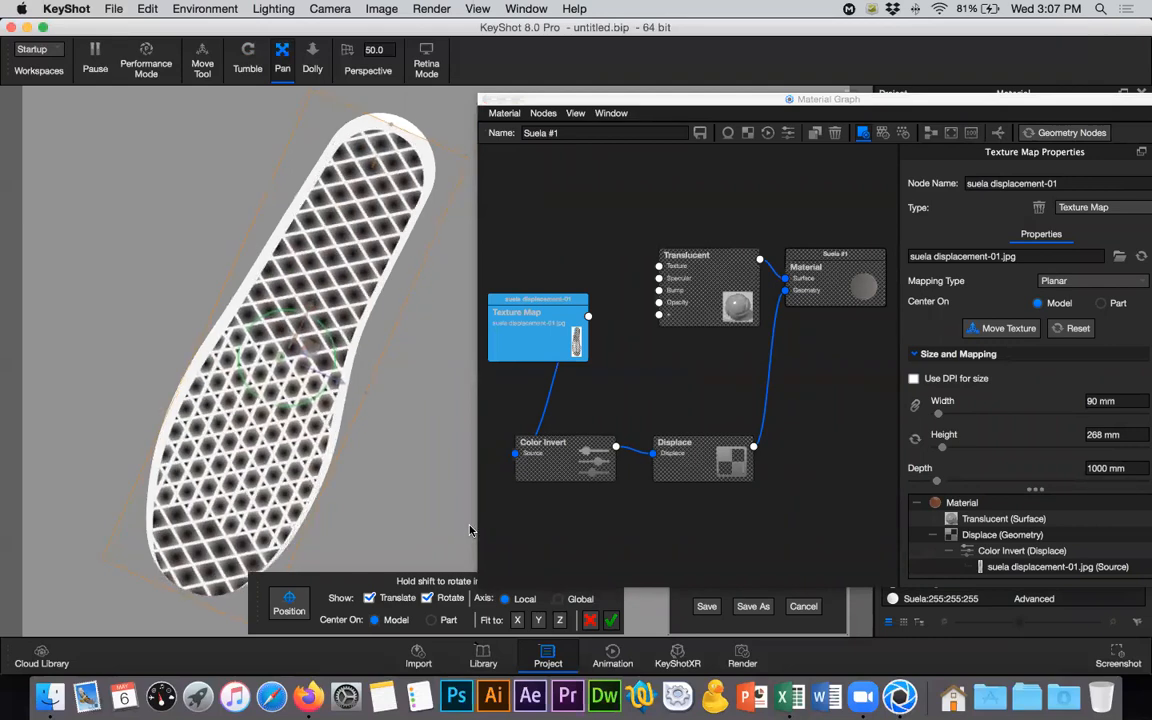
pyautogui.click(427, 598)
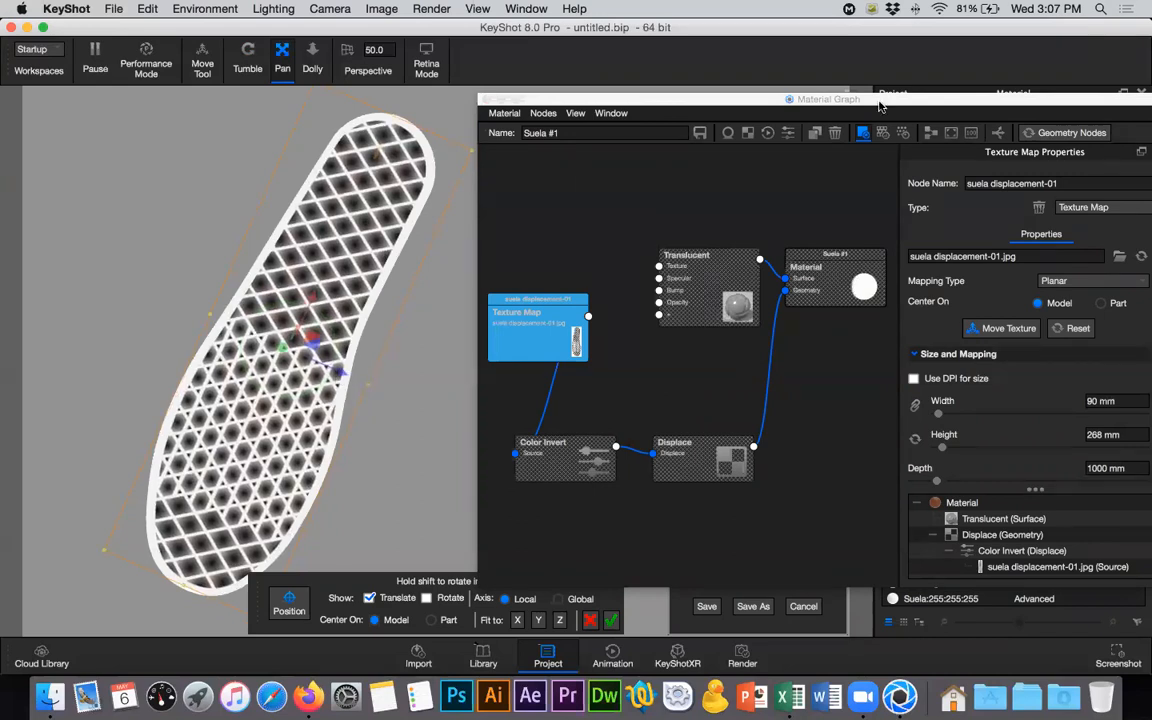
# - Set the displacement texture's angle to 114.4° and accept its placement on the sole
pyautogui.moveTo(903, 101); pyautogui.dragTo(800, 26)
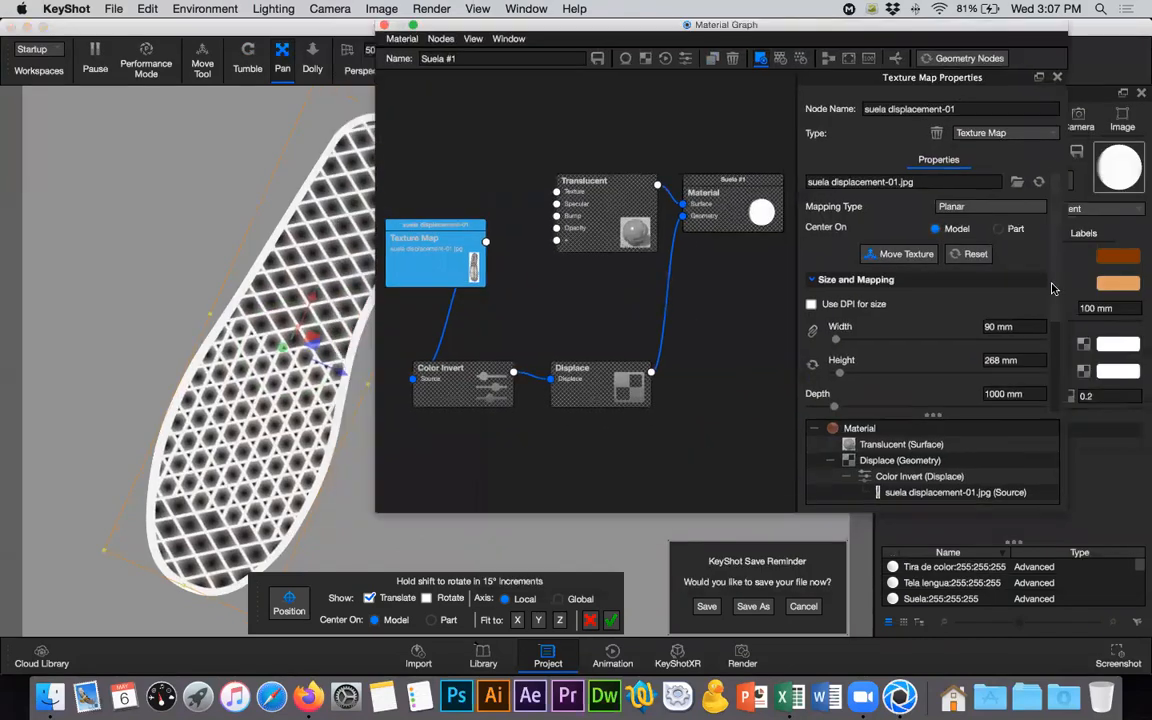
pyautogui.scroll(-4, 1050, 380)
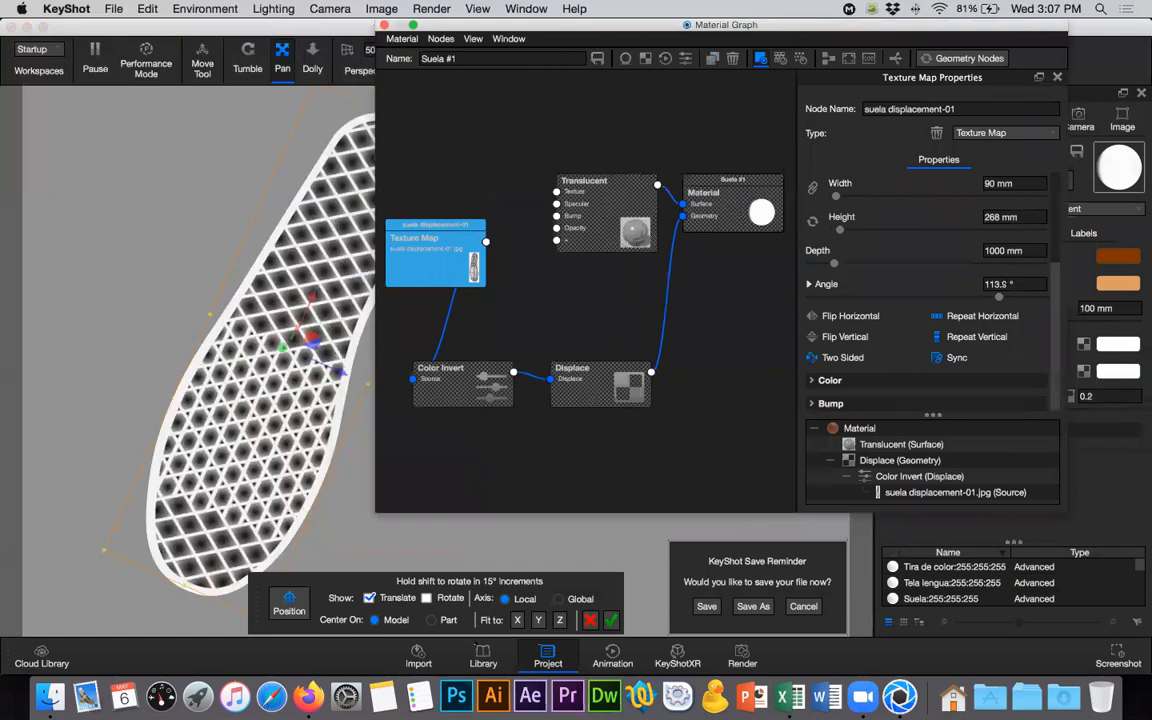
pyautogui.click(1009, 285)
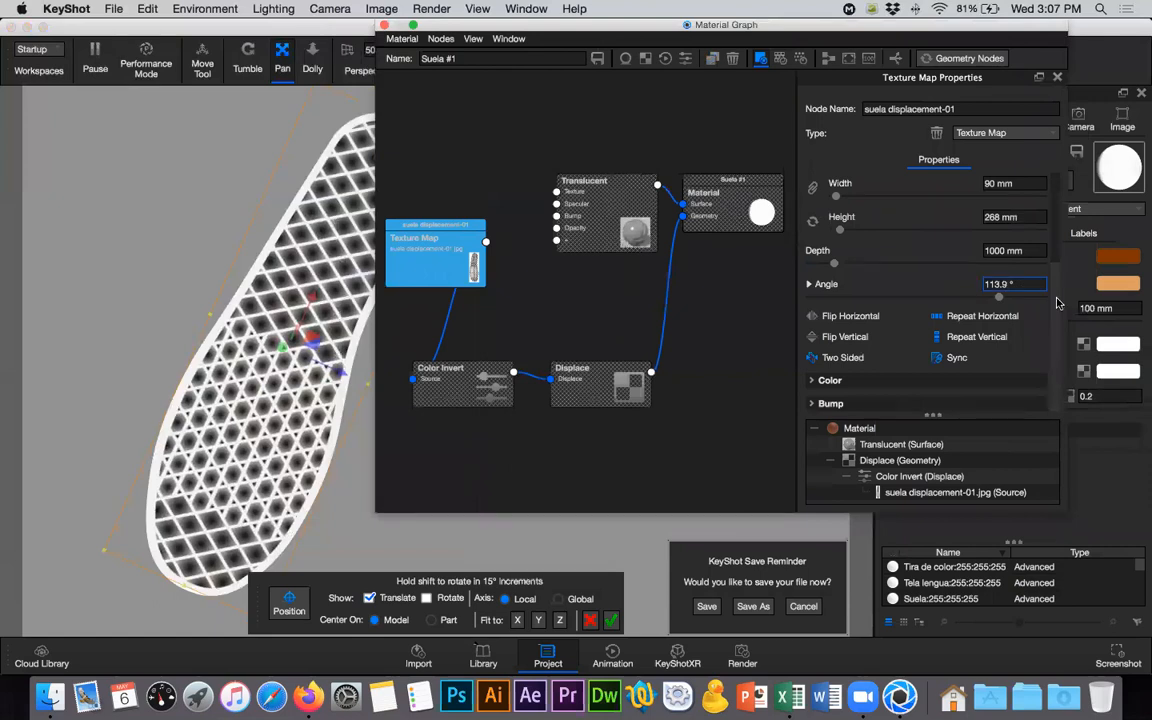
pyautogui.press('BackSpace')
pyautogui.press('BackSpace')
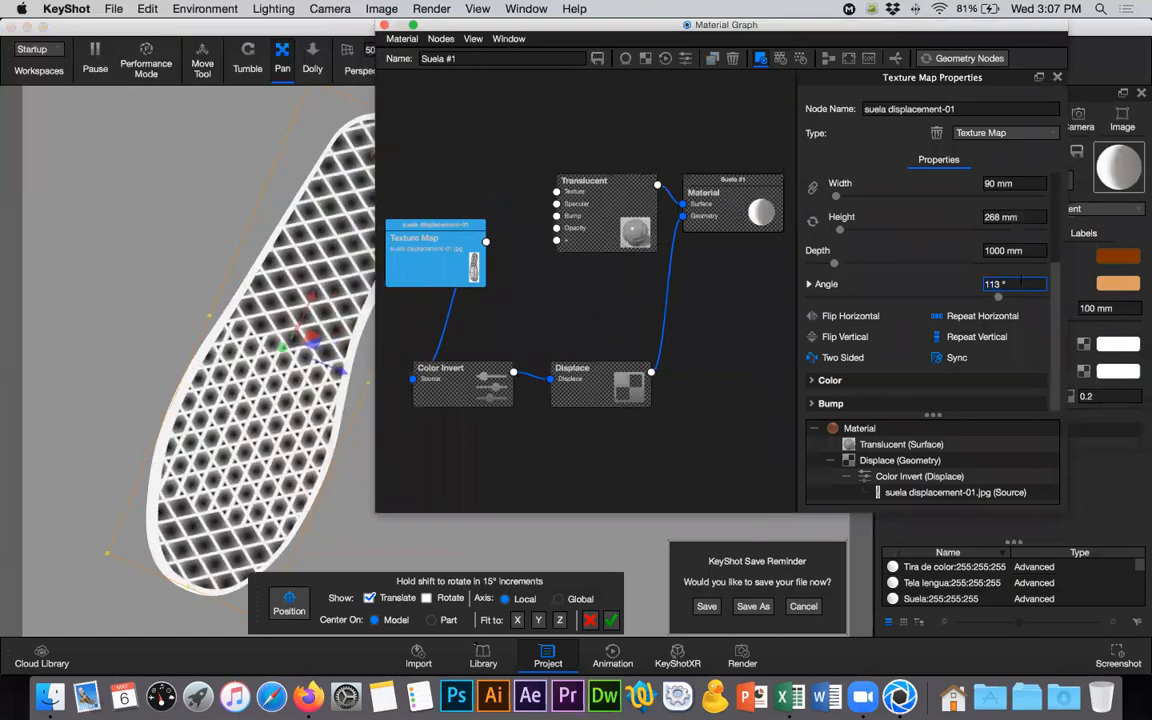
pyautogui.press('Up')
pyautogui.write('.6')
pyautogui.press('Return')
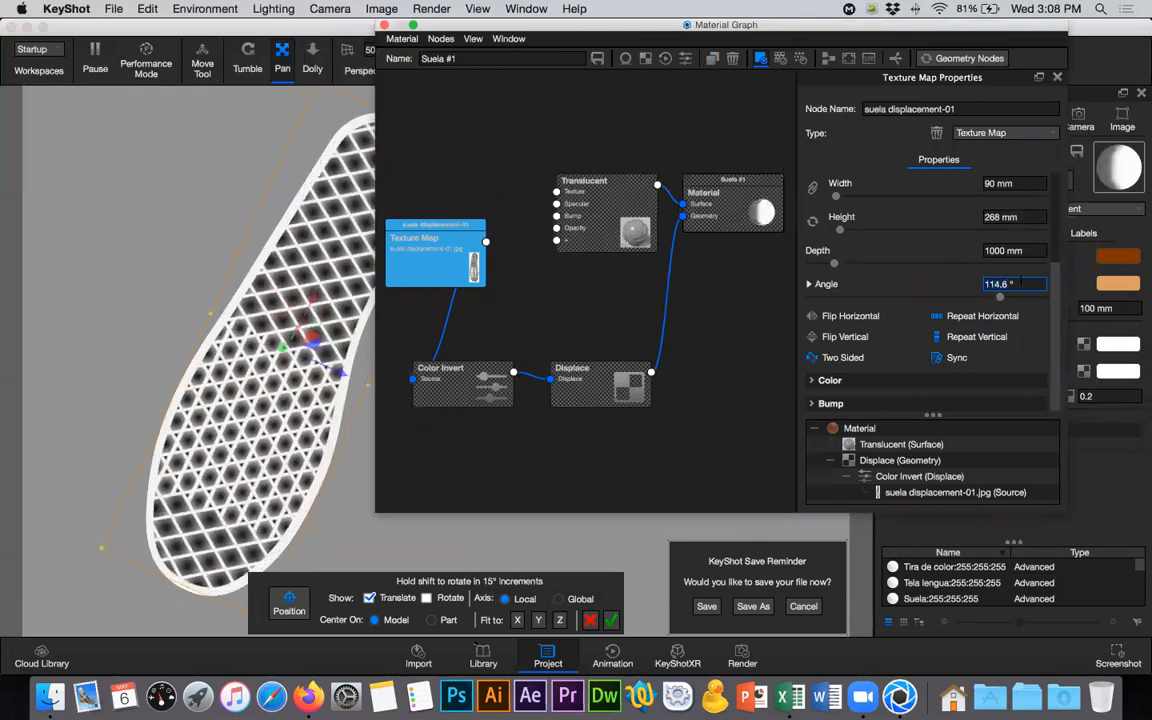
pyautogui.scroll(-2, 1020, 285)
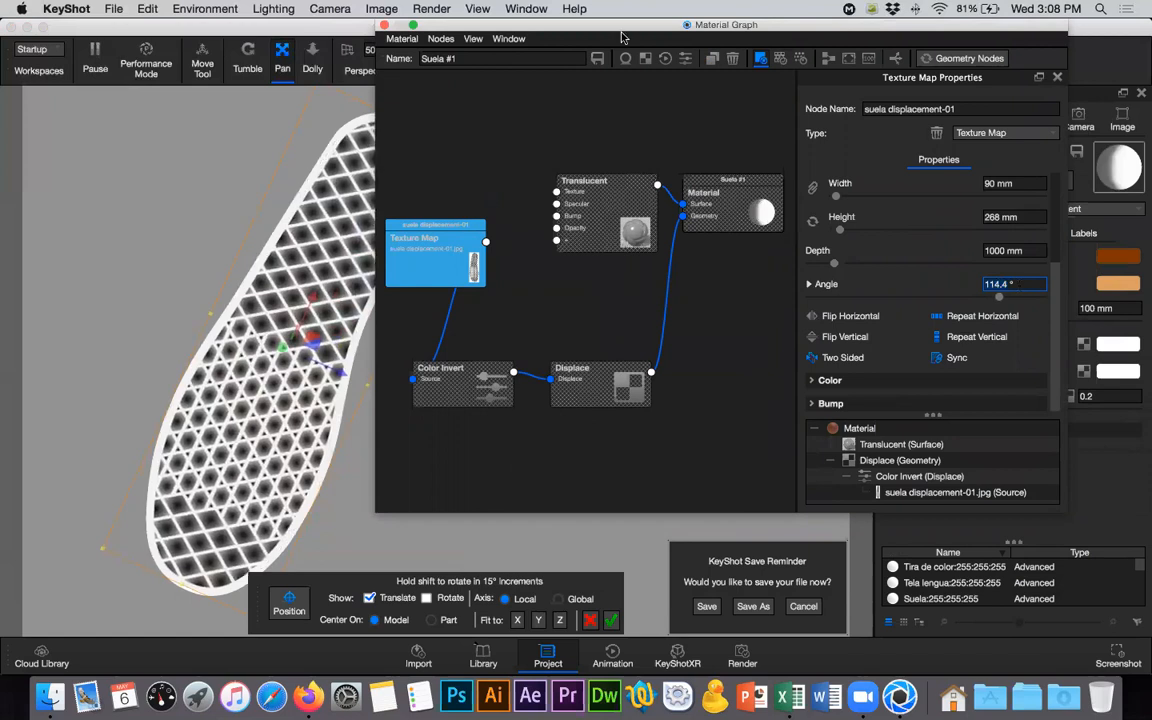
pyautogui.moveTo(884, 39); pyautogui.dragTo(818, 96)
pyautogui.click(613, 621)
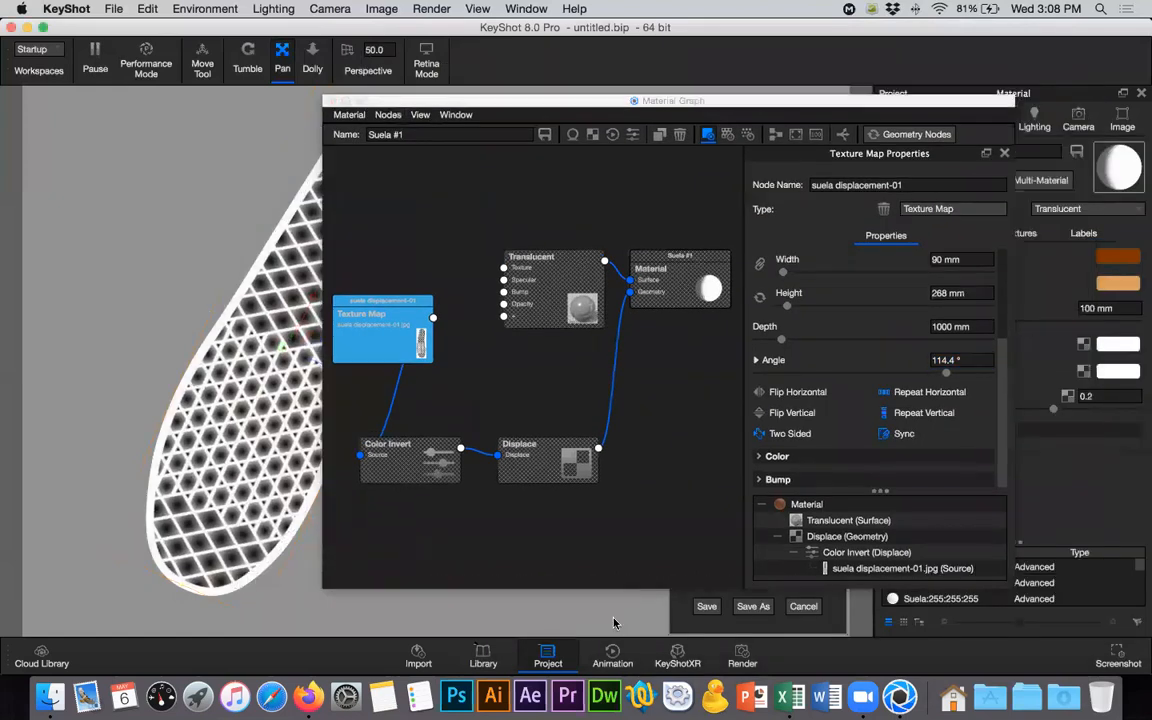
# - End the texture preview, close the material graph, and make all parts of the zapato model visible again
pyautogui.click(900, 135)
pyautogui.click(491, 382)
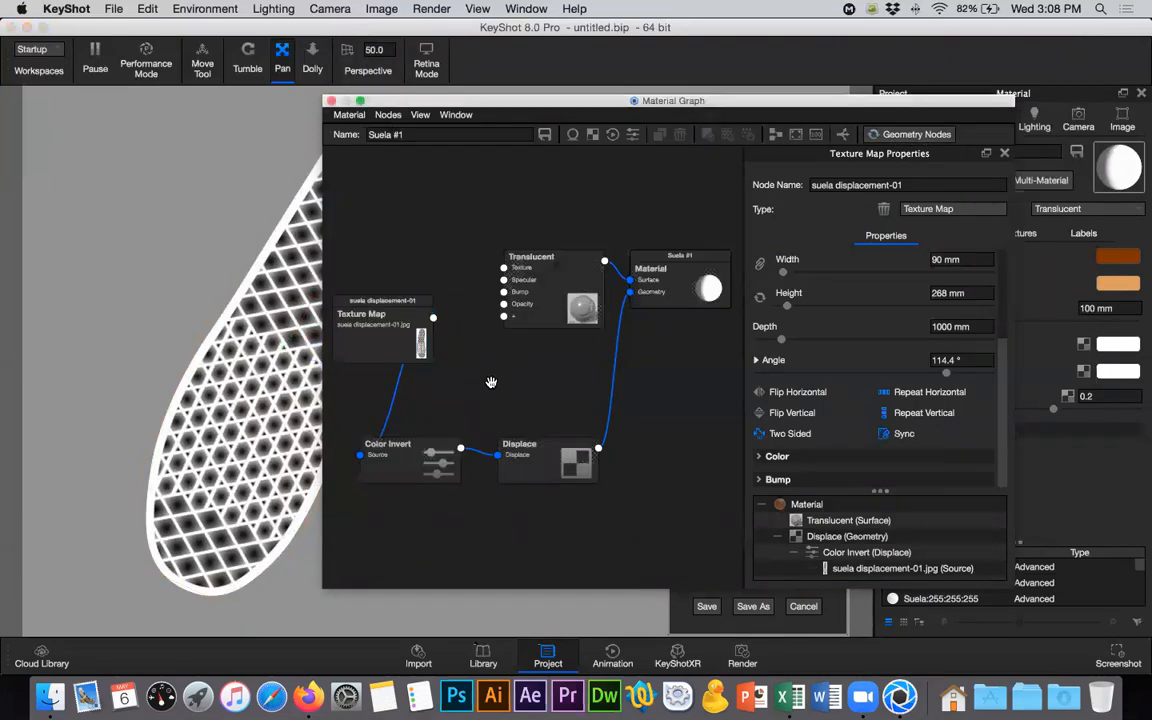
pyautogui.click(332, 101)
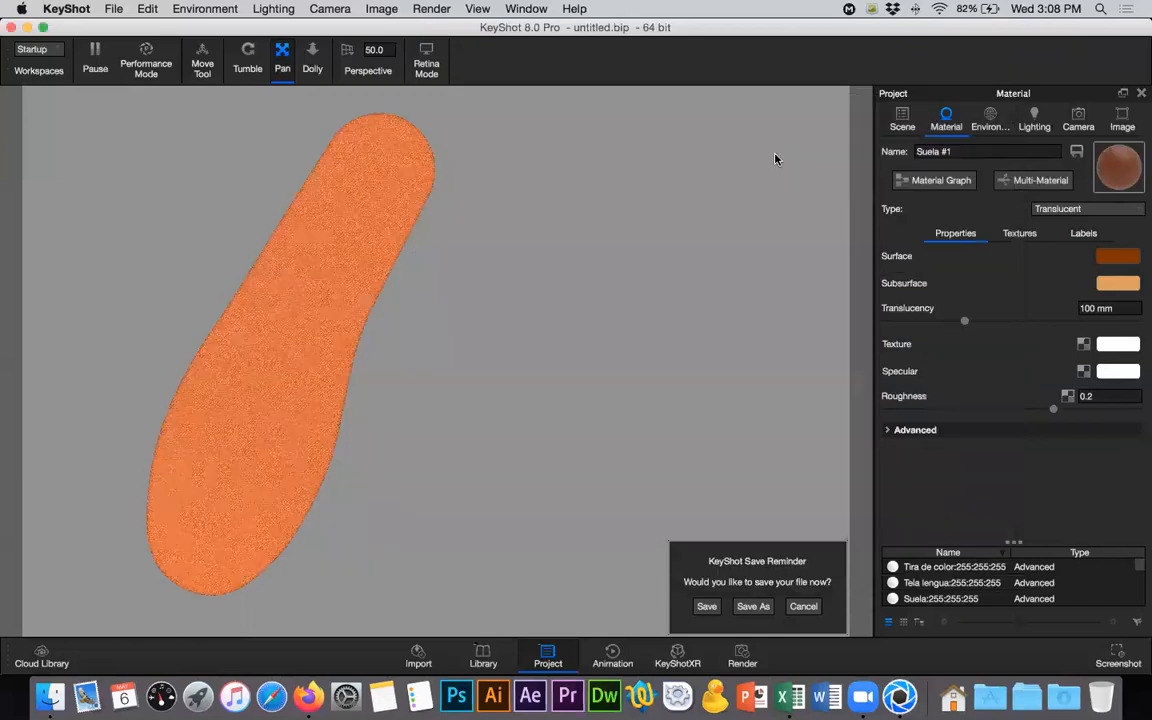
pyautogui.click(902, 118)
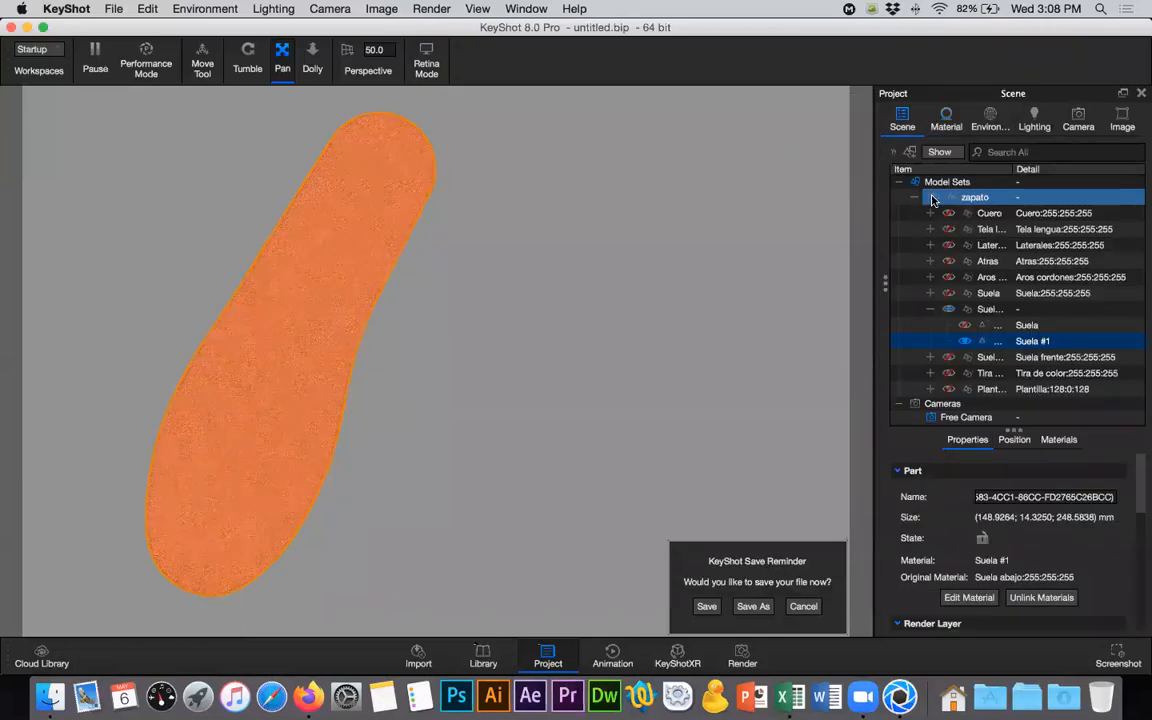
pyautogui.click(932, 199)
# - Execute the geometry nodes of the Suela #1 material to generate the lattice displacement on the second shoe's sole
pyautogui.click(943, 127)
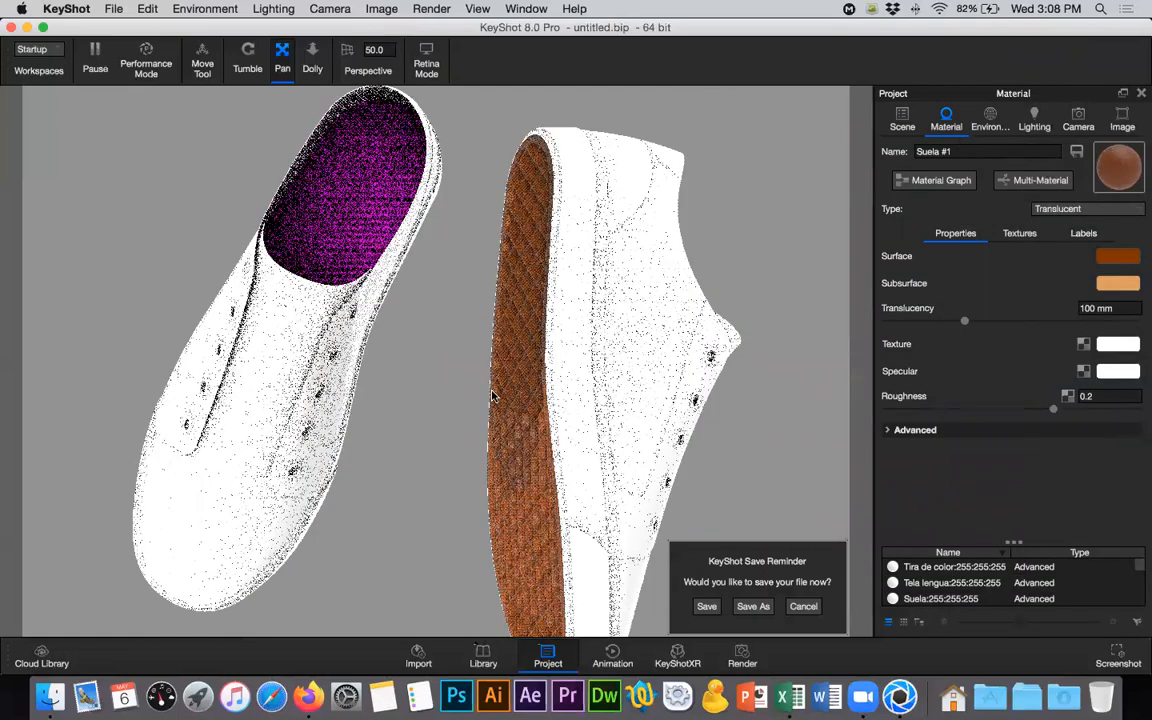
pyautogui.click(250, 66)
pyautogui.moveTo(512, 106); pyautogui.dragTo(259, 429)
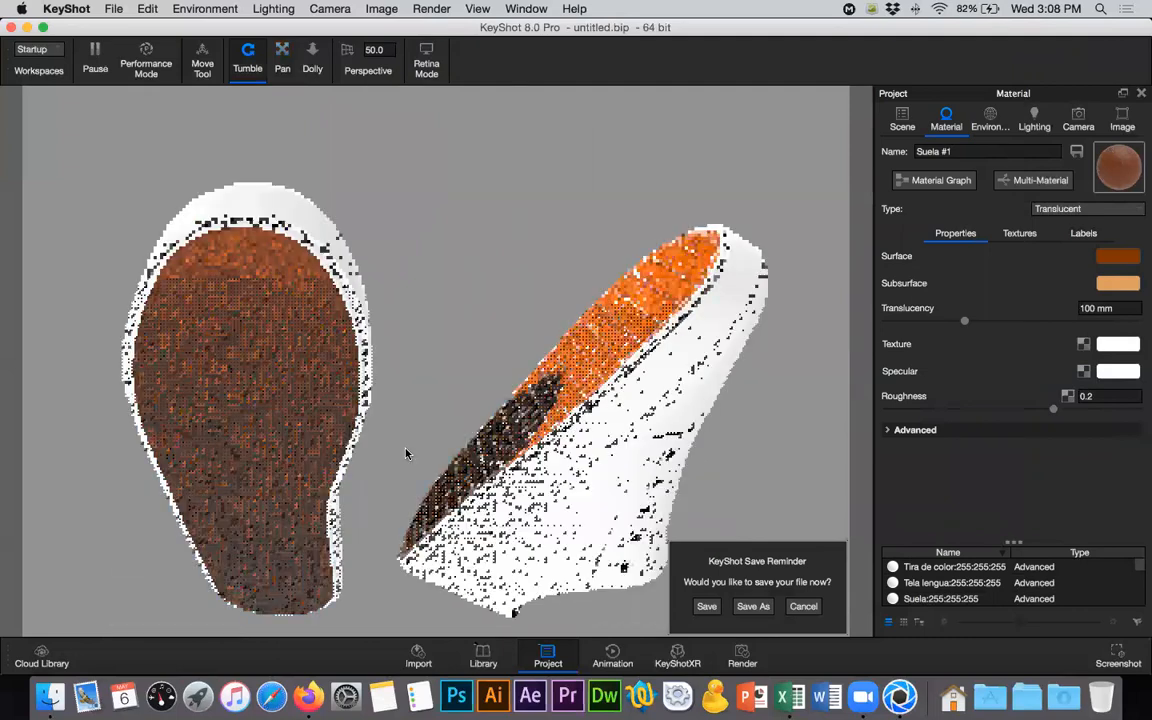
pyautogui.click(930, 179)
pyautogui.click(910, 134)
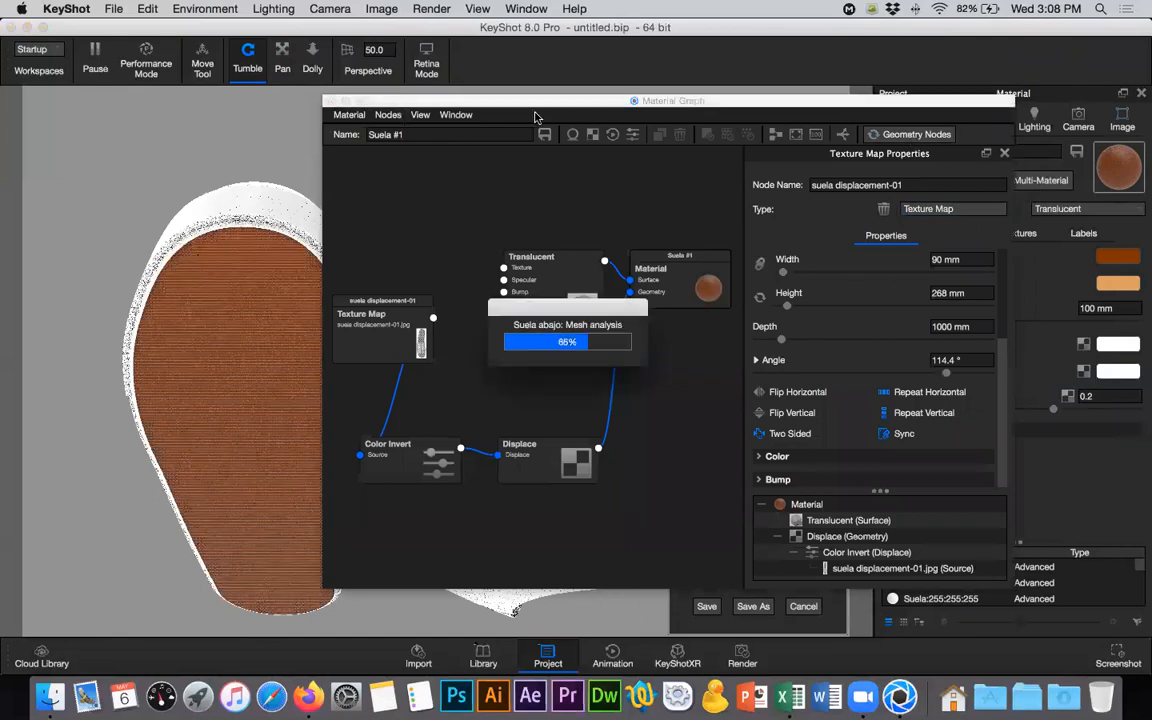
pyautogui.moveTo(530, 101); pyautogui.dragTo(941, 119)
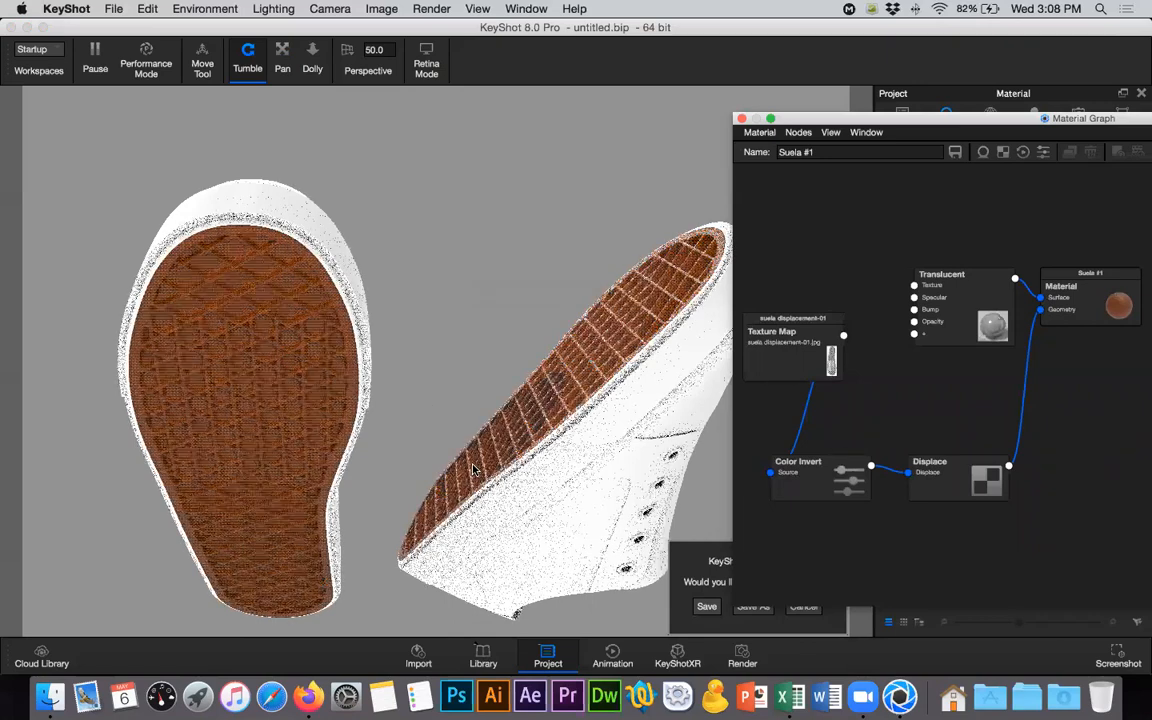
# - Close the Suela #1 material graph and collapse the lower sole group in the scene tree
pyautogui.scroll(-4, 416, 319)
pyautogui.click(517, 463)
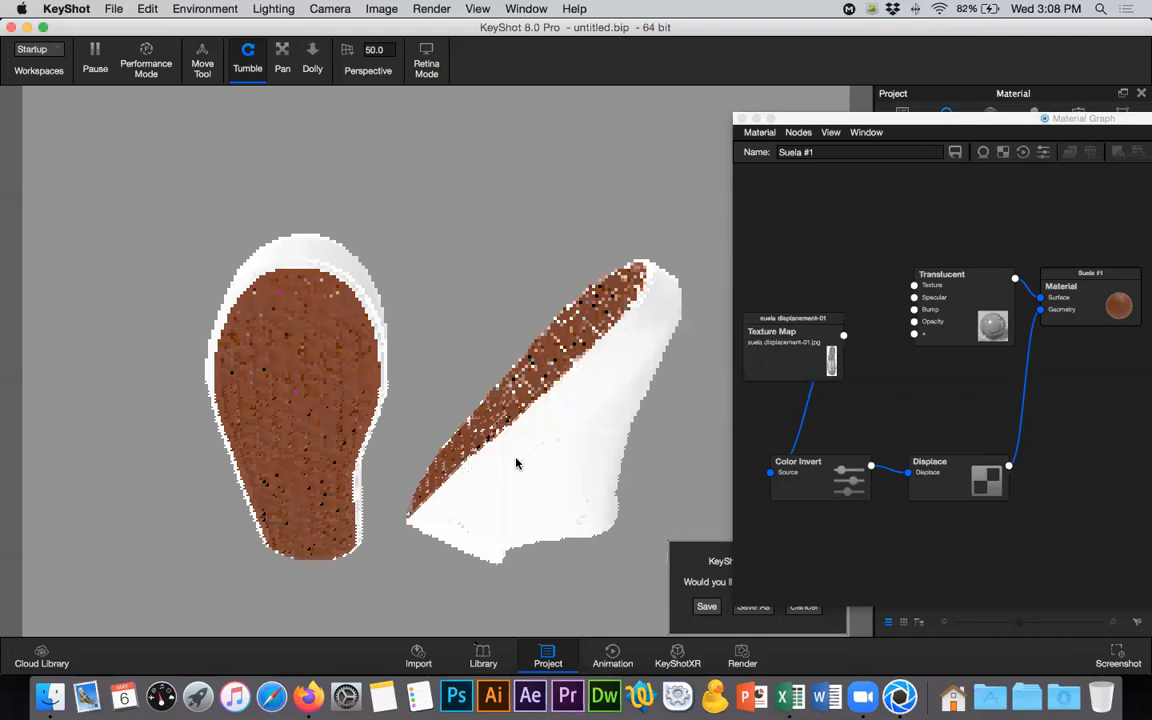
pyautogui.moveTo(517, 463); pyautogui.dragTo(550, 522)
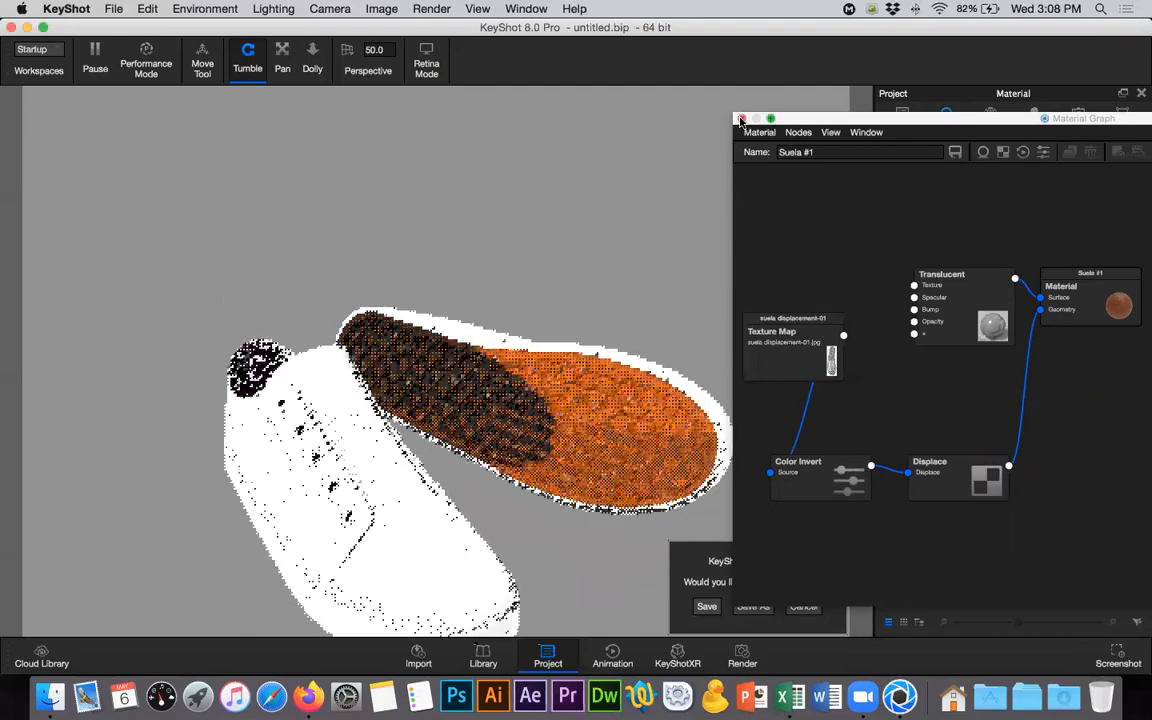
pyautogui.click(310, 69)
pyautogui.moveTo(471, 315); pyautogui.dragTo(481, 207, button='middle')
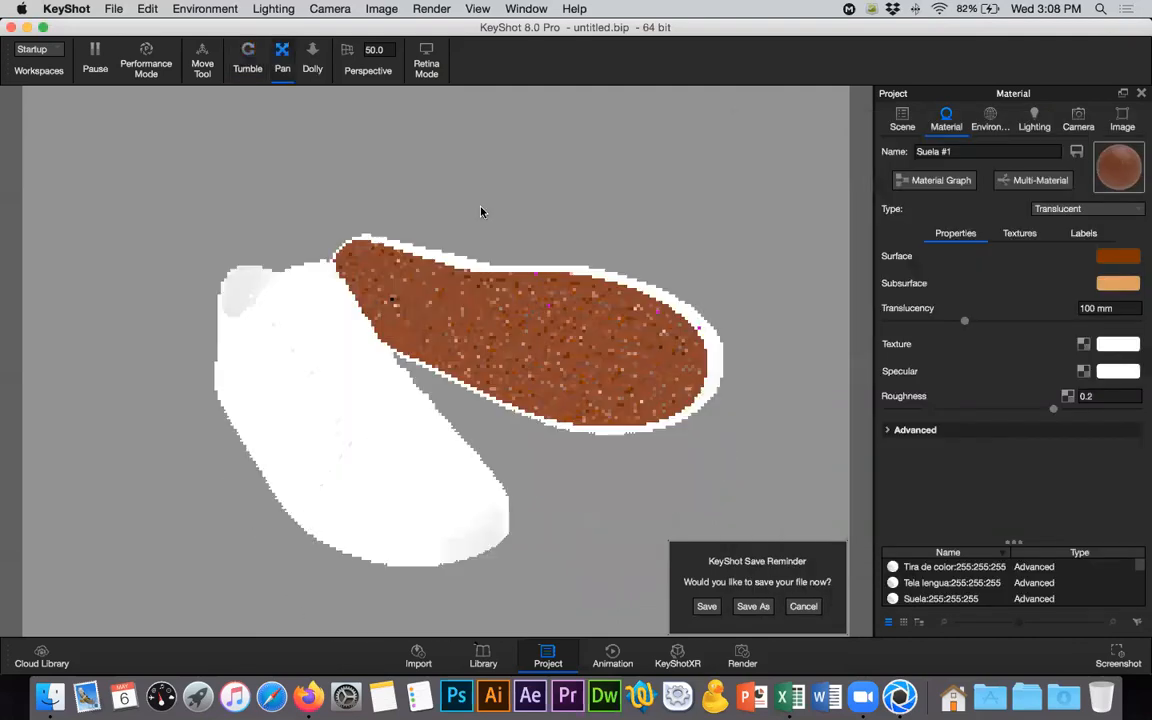
pyautogui.click(902, 120)
pyautogui.click(938, 310)
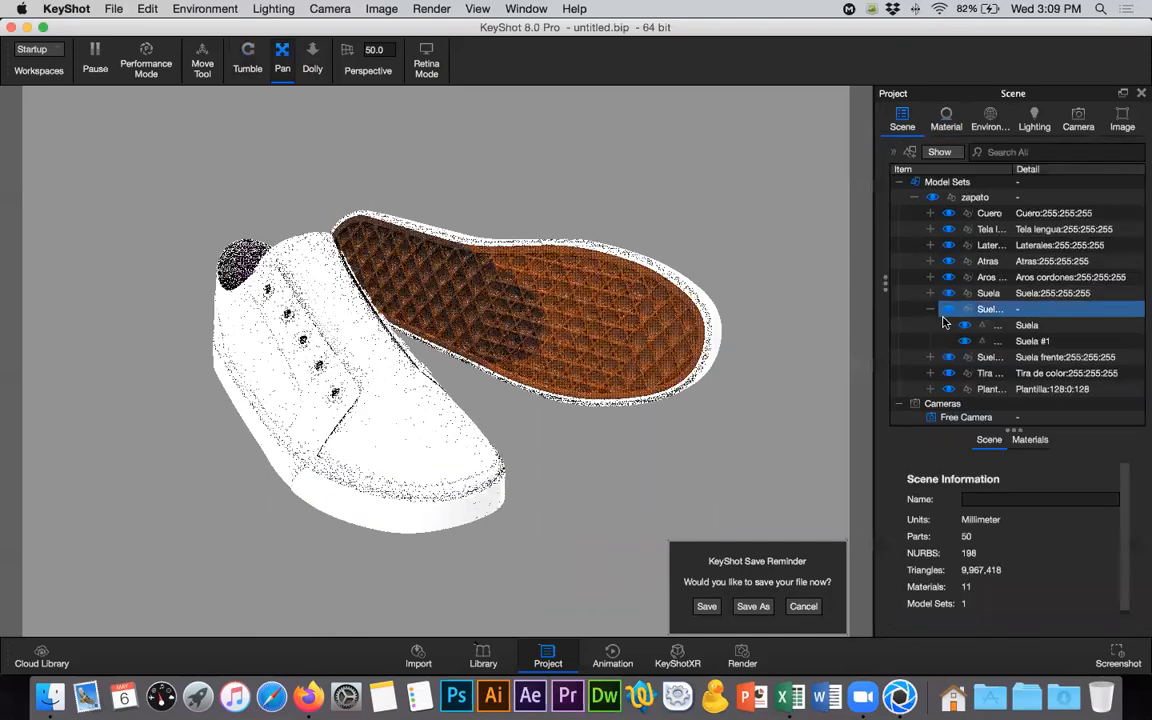
pyautogui.click(930, 310)
pyautogui.click(1078, 327)
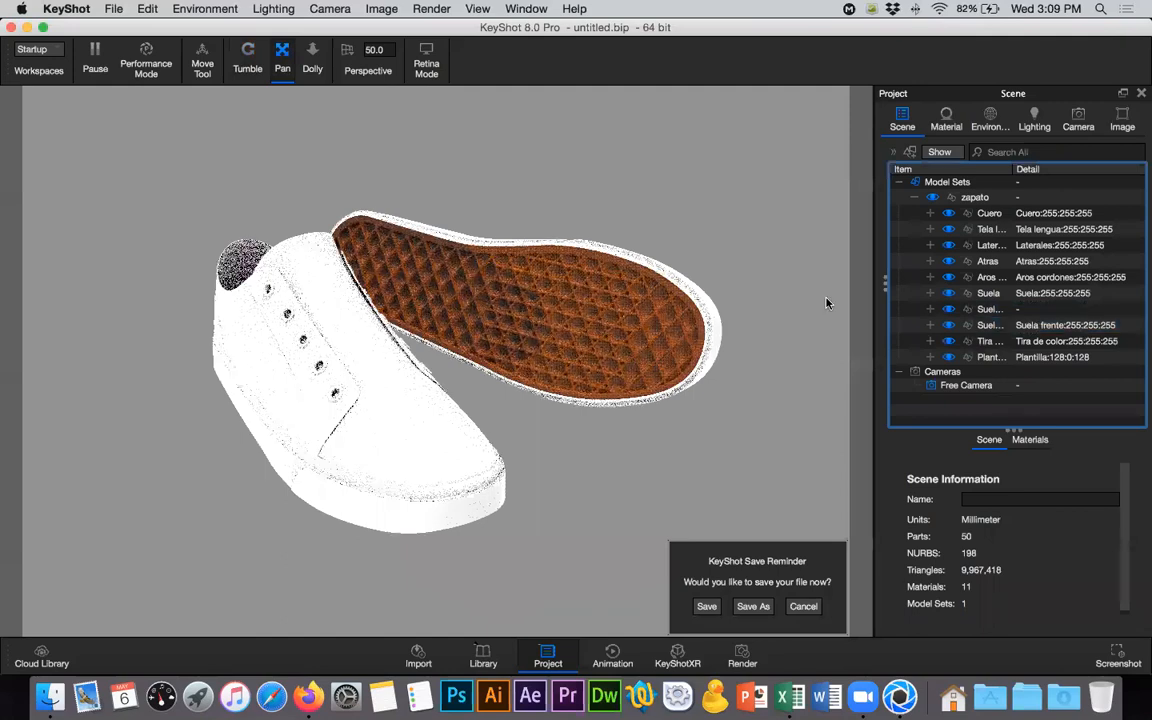
# - Apply the Cloth Weave Beige 1mm material from Cloth and Leather to the Tela lengua and Laterales groups together
pyautogui.click(993, 231)
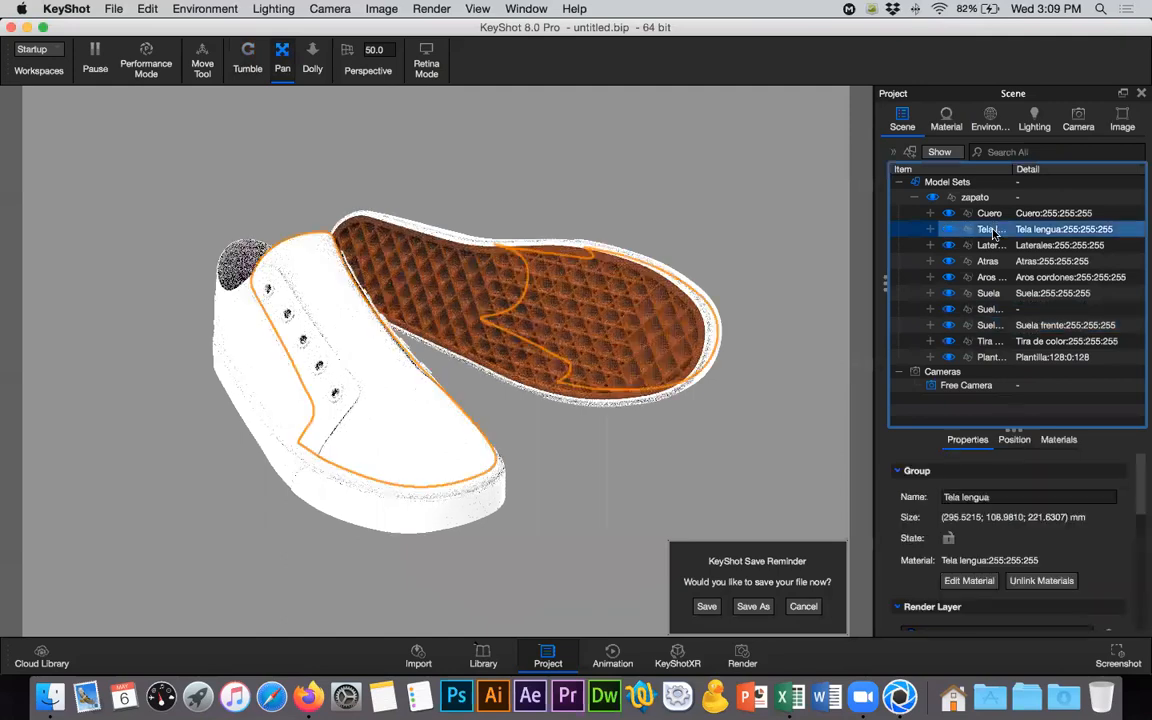
pyautogui.keyDown('super'); pyautogui.click(990, 261); pyautogui.keyUp('super')
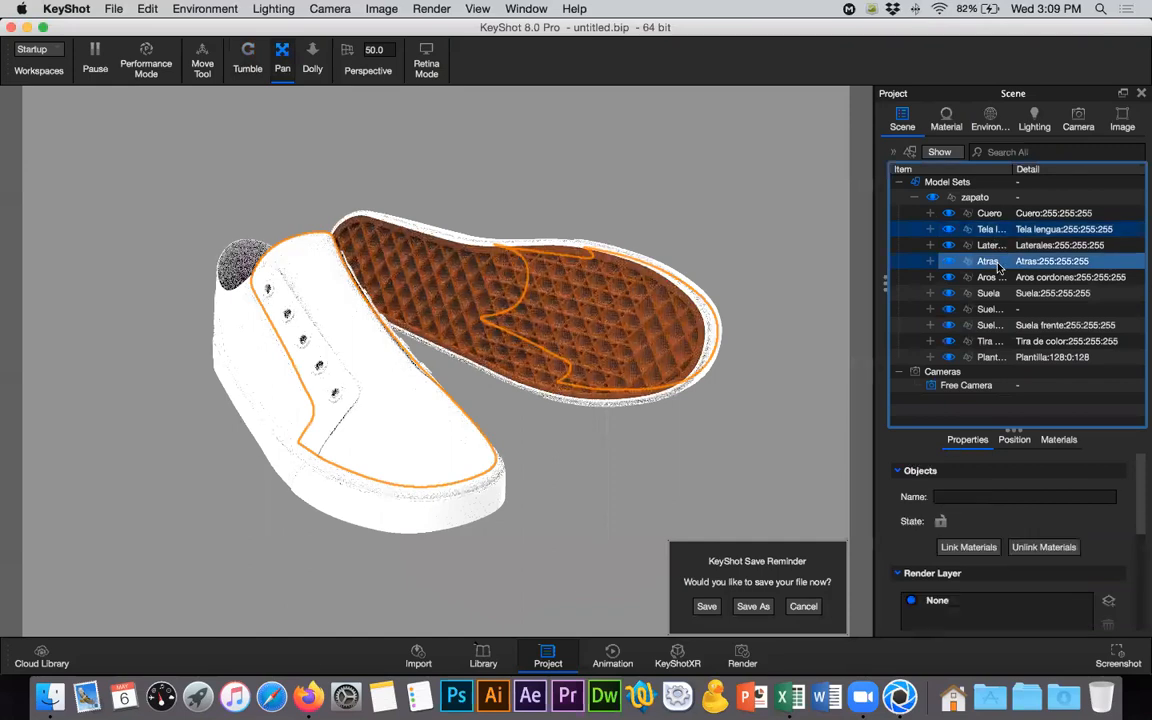
pyautogui.click(990, 245)
pyautogui.click(993, 229)
pyautogui.keyDown('super'); pyautogui.click(990, 293); pyautogui.keyUp('super')
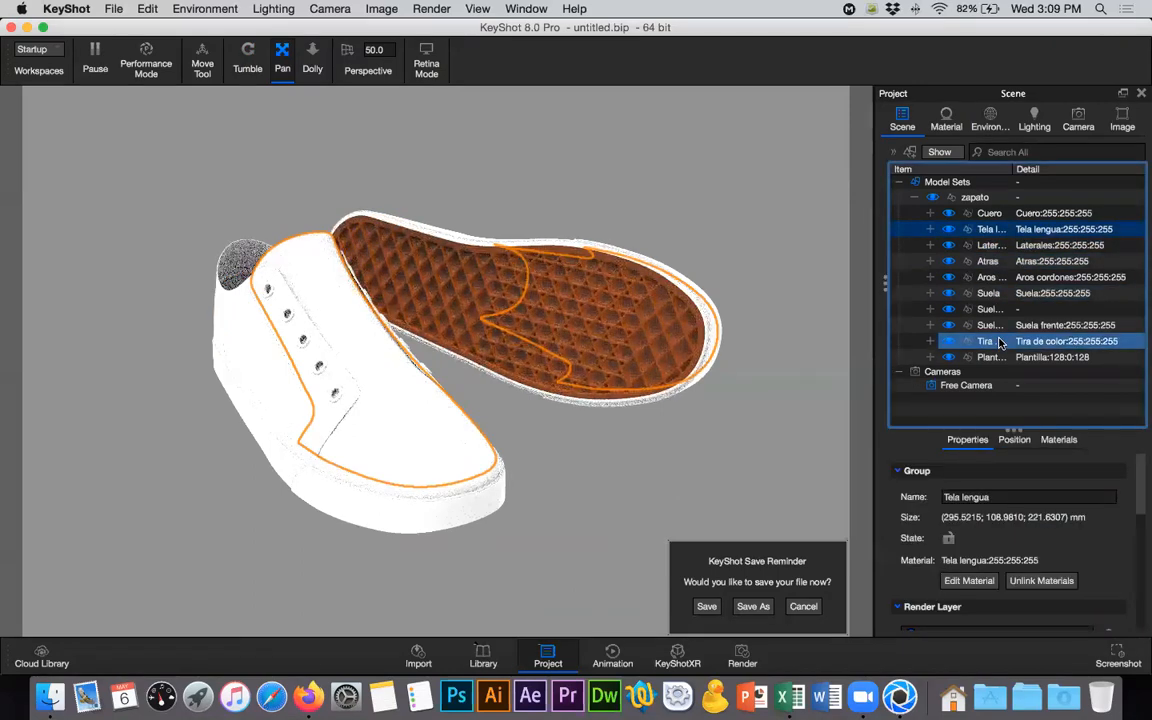
pyautogui.keyDown('super'); pyautogui.click(1000, 247); pyautogui.keyUp('super')
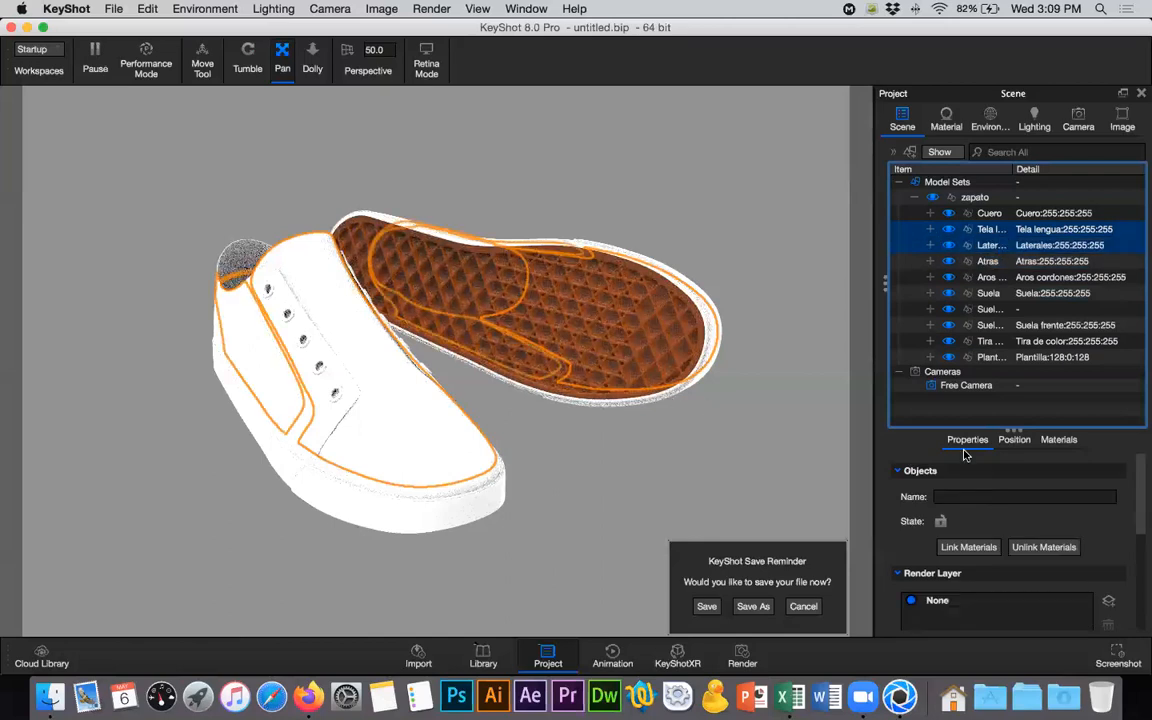
pyautogui.click(483, 655)
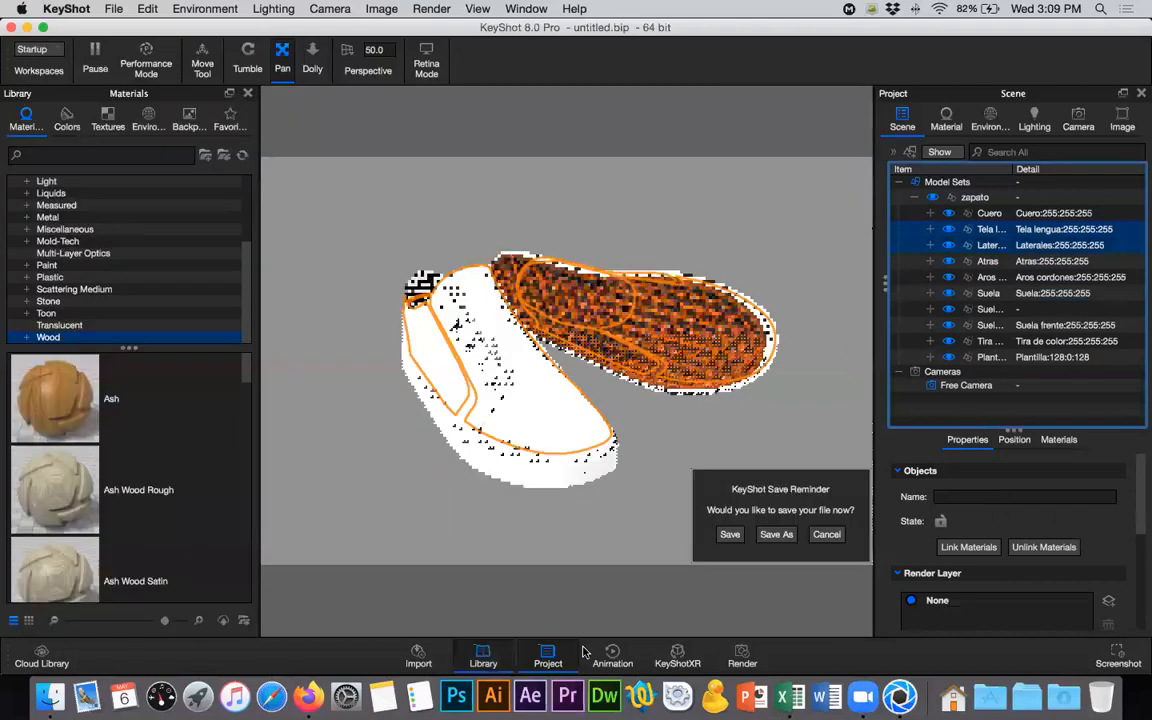
pyautogui.scroll(5, 100, 250)
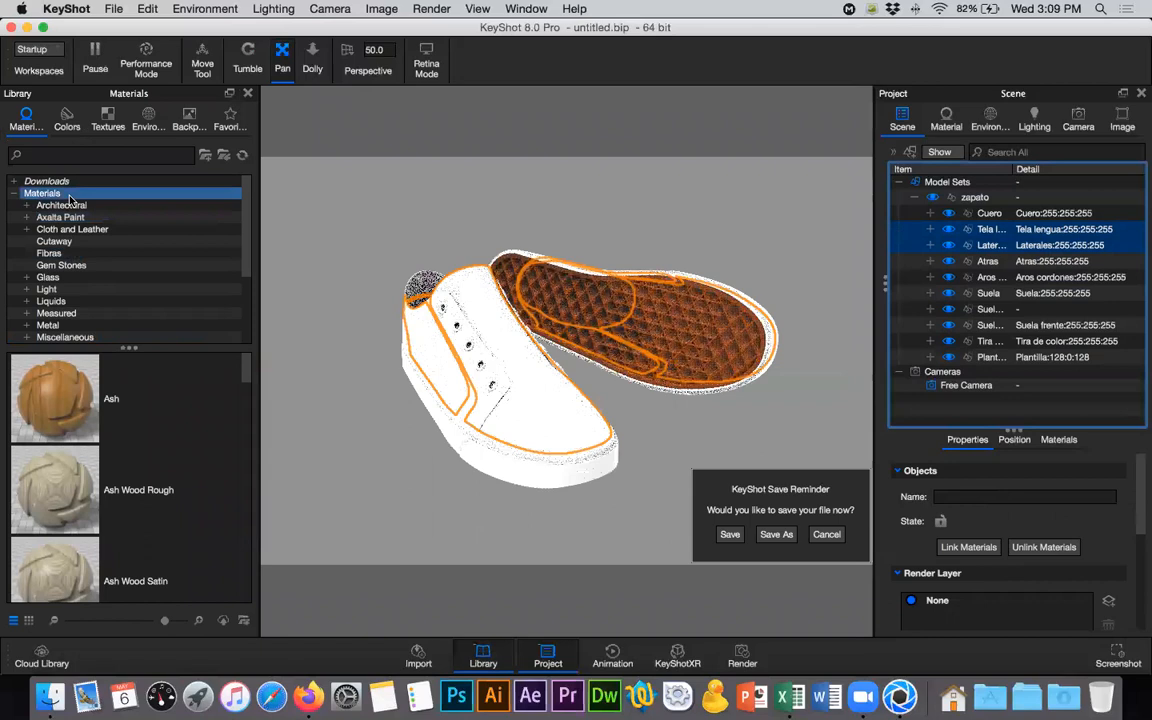
pyautogui.click(72, 228)
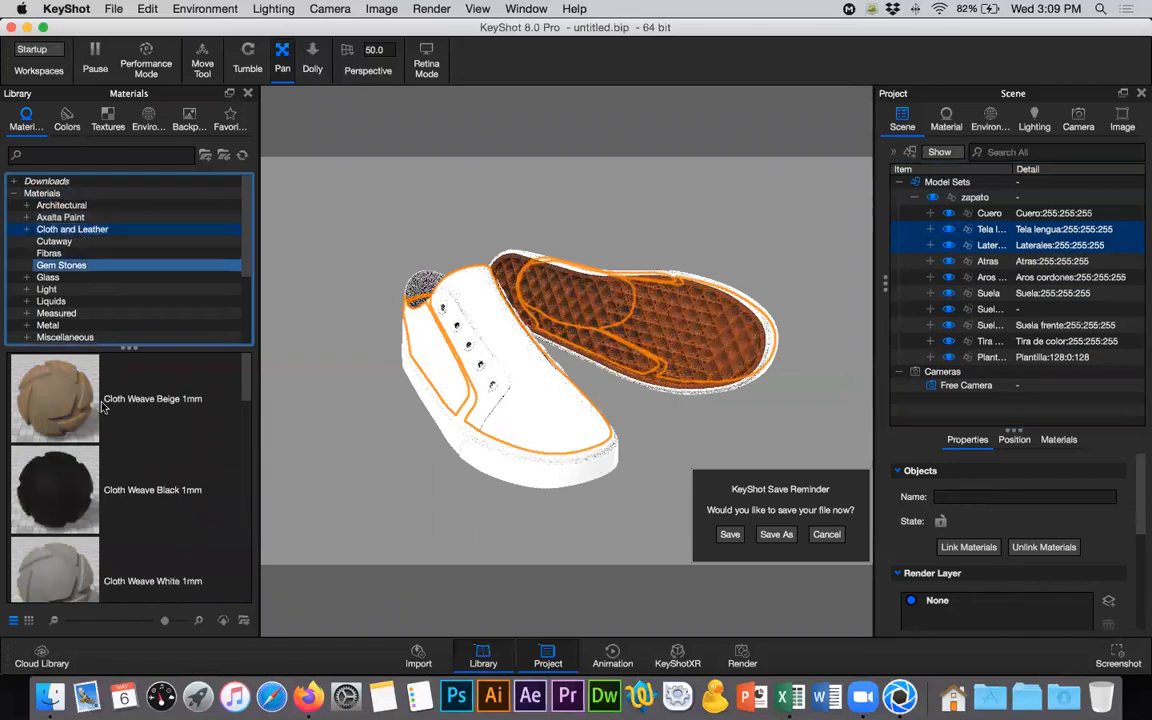
pyautogui.click(137, 412)
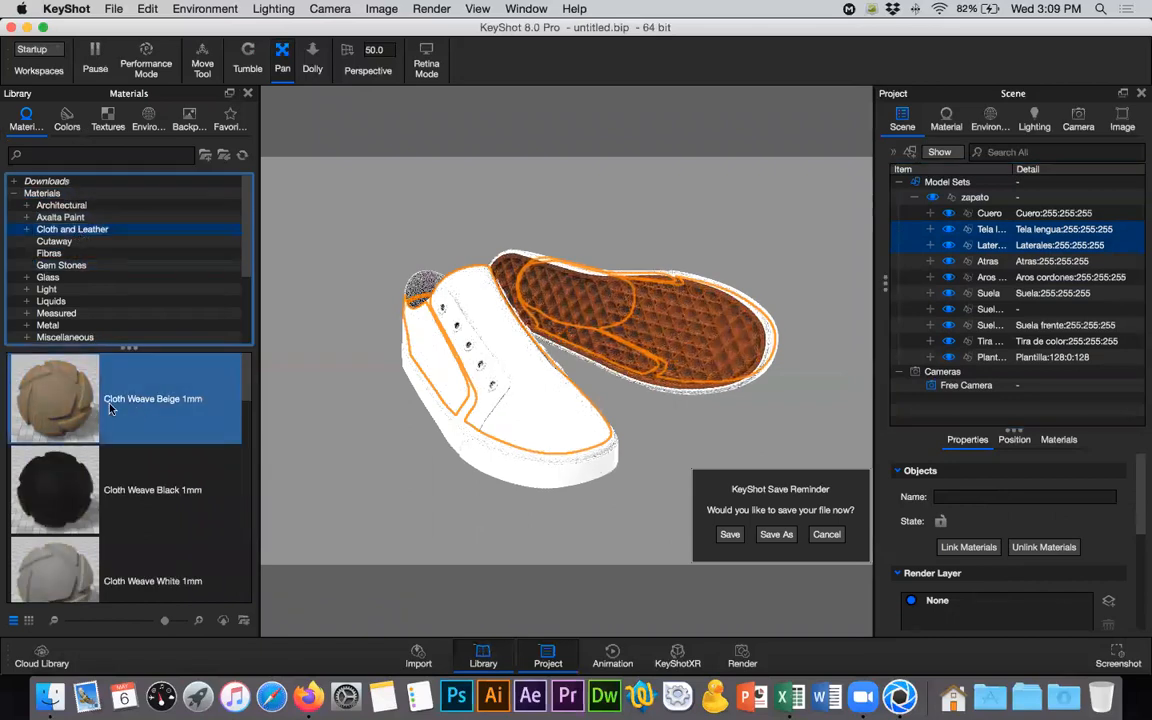
pyautogui.moveTo(55, 396)
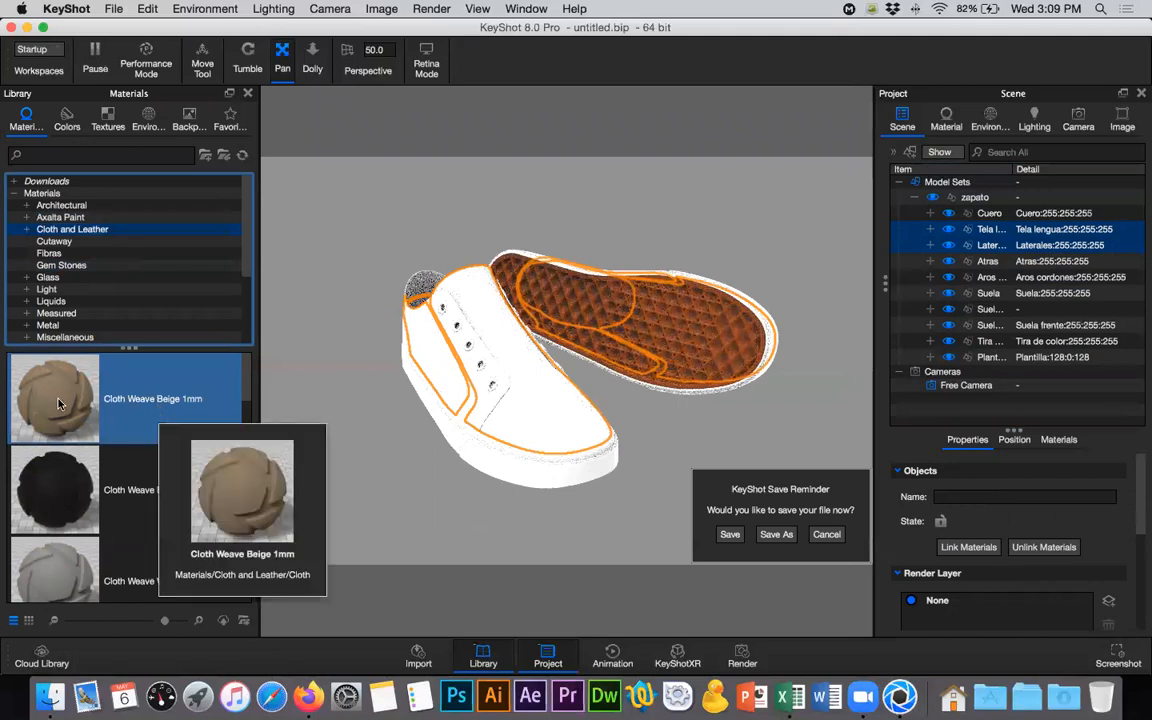
pyautogui.moveTo(55, 396); pyautogui.dragTo(990, 232)
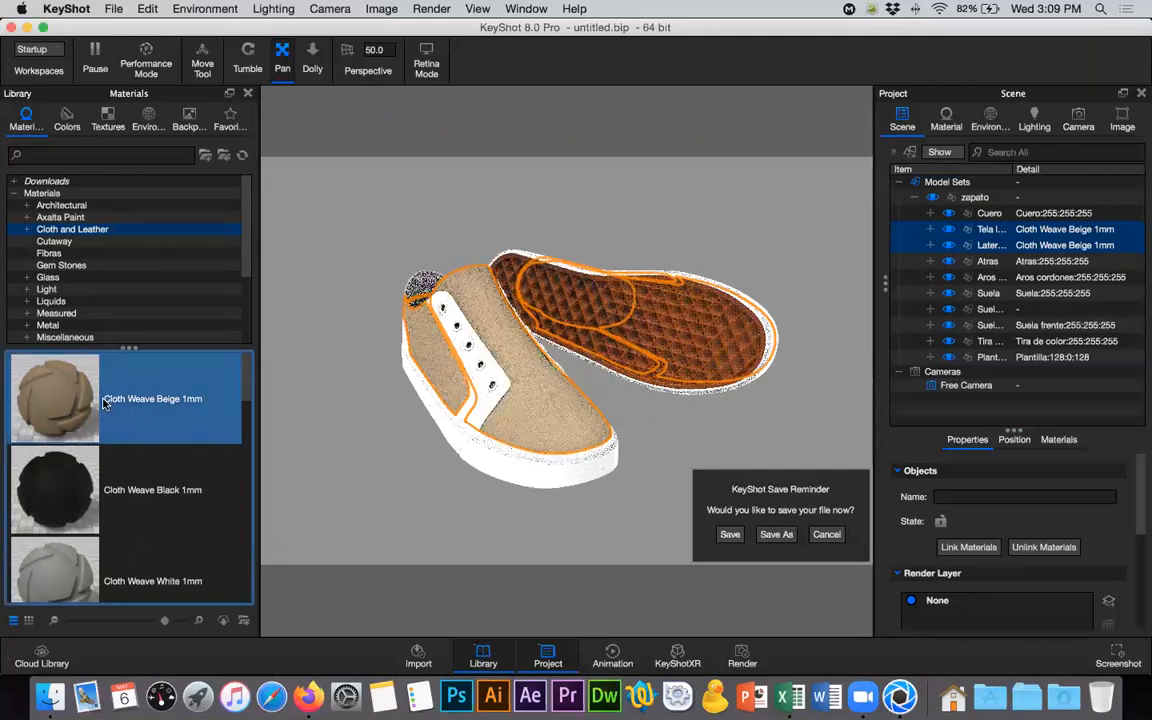
# - Link the materials of the selected Tela lengua and Laterales groups
pyautogui.rightClick(958, 228)
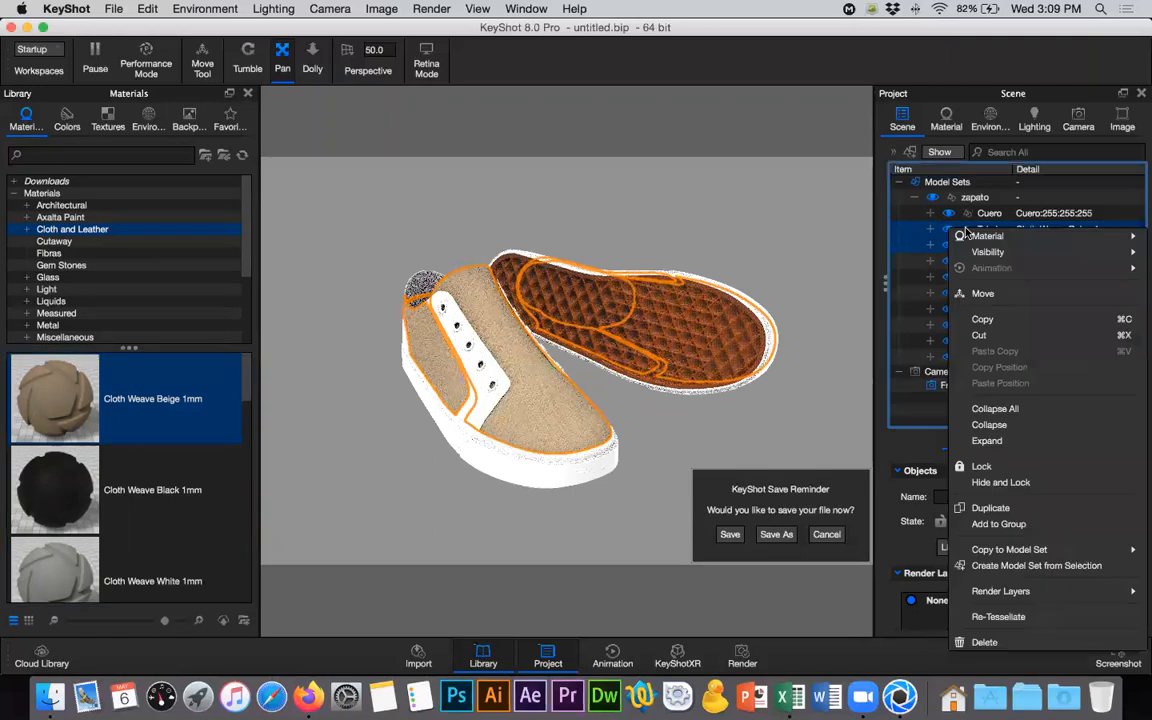
pyautogui.moveTo(974, 237)
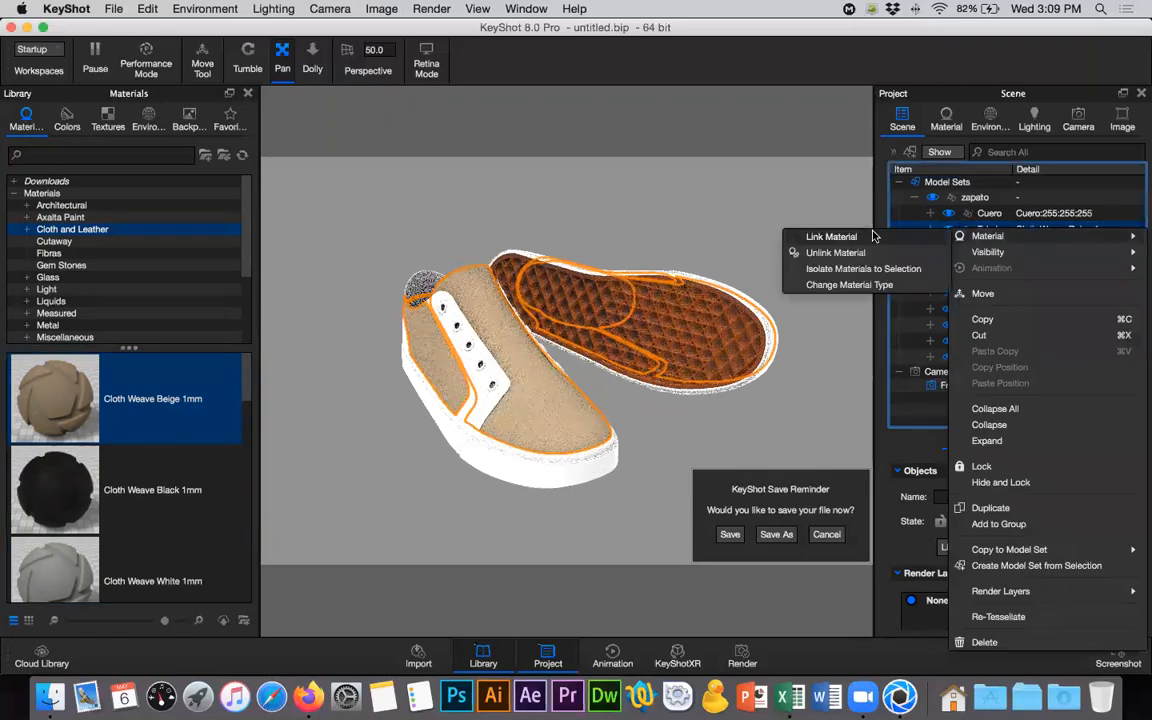
pyautogui.click(933, 242)
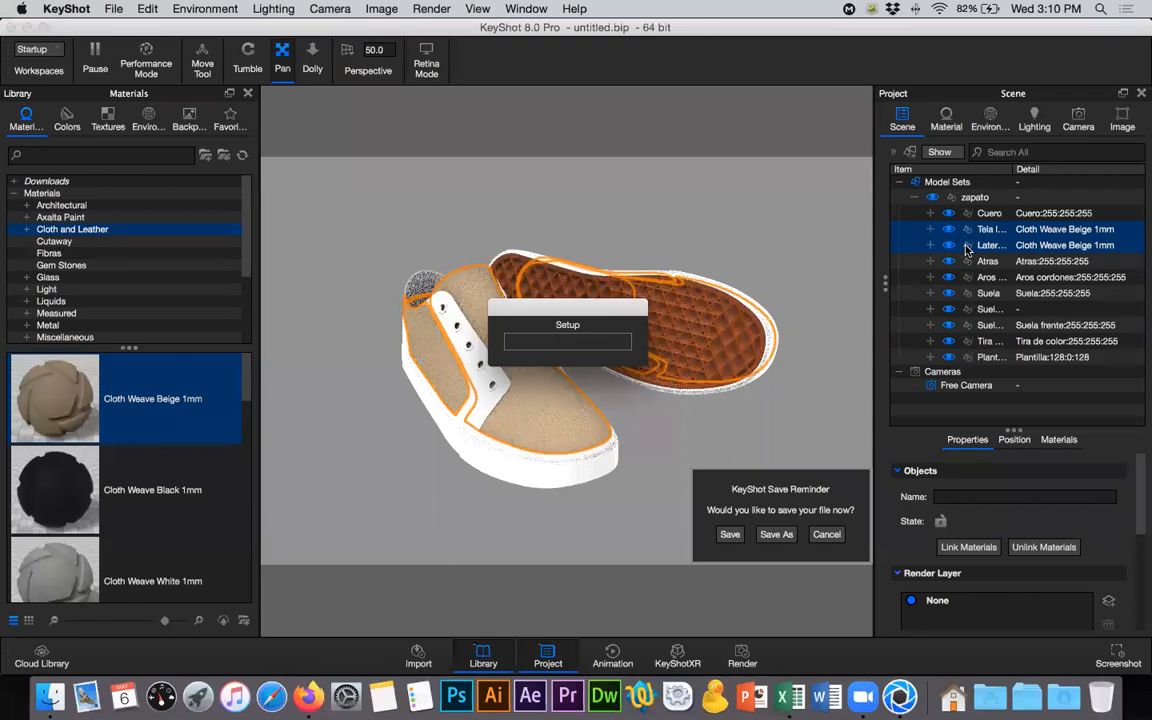
# - Examine the node structure of the Cloth Weave Beige 1mm material on a Tela lengua part, then close its material graph
pyautogui.click(1039, 230)
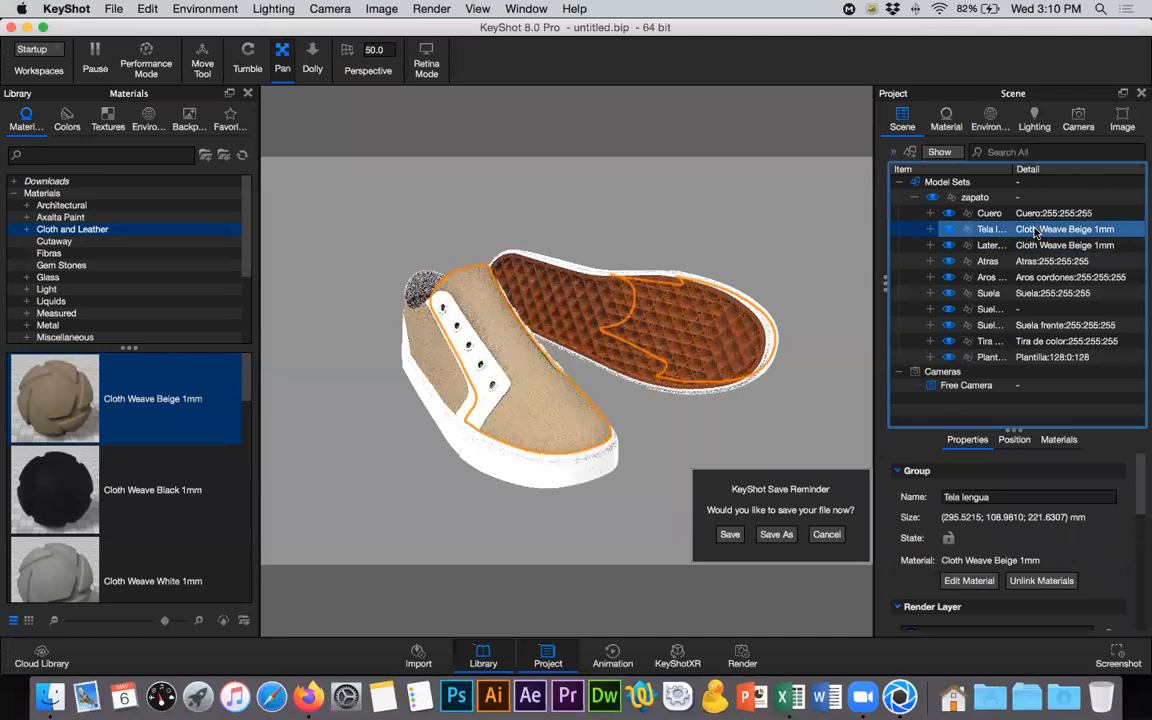
pyautogui.click(930, 230)
pyautogui.click(1035, 247)
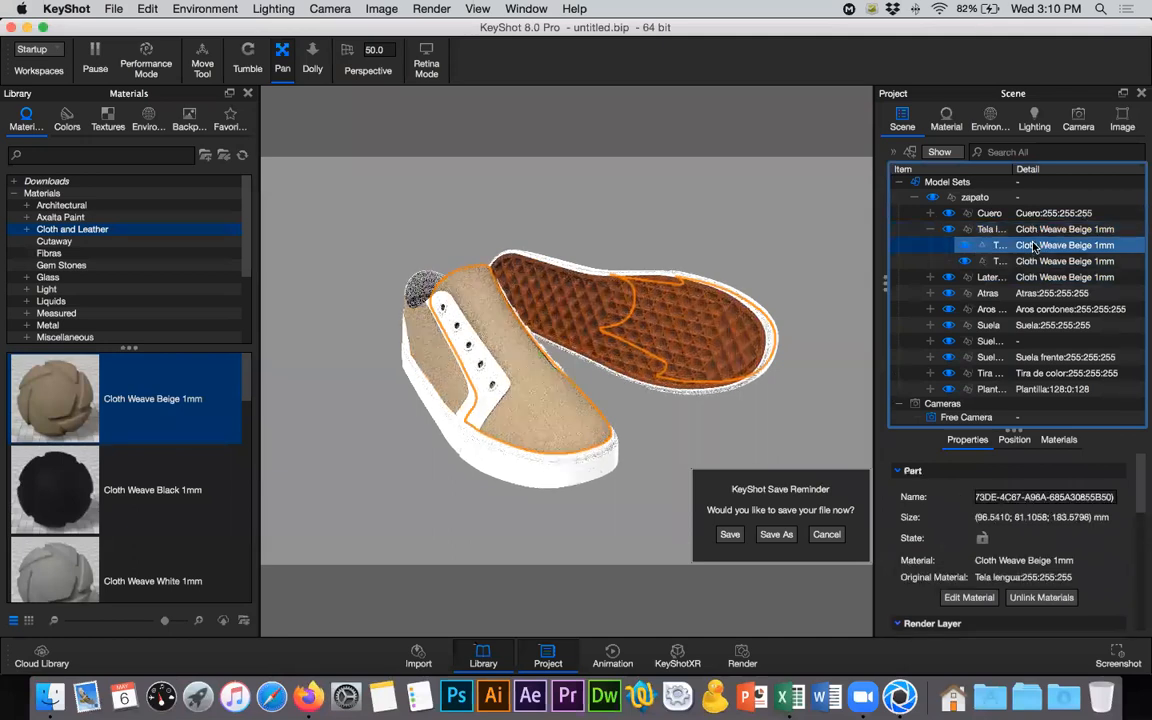
pyautogui.click(938, 128)
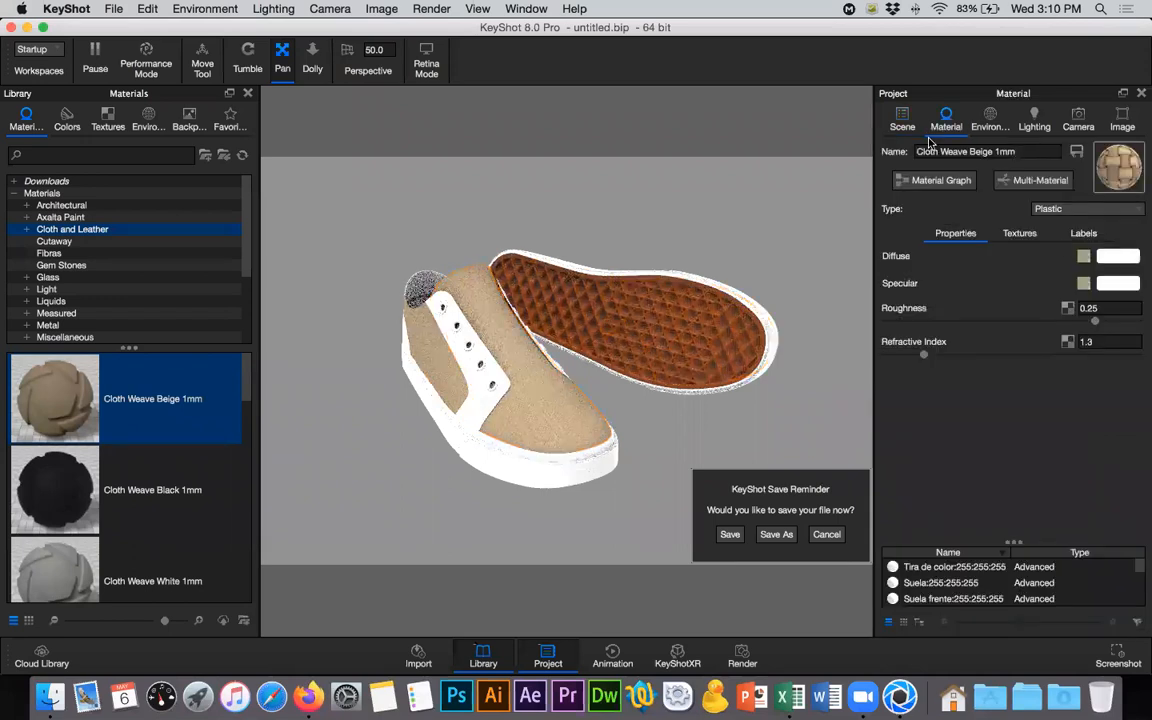
pyautogui.click(955, 183)
pyautogui.scroll(2, 720, 476)
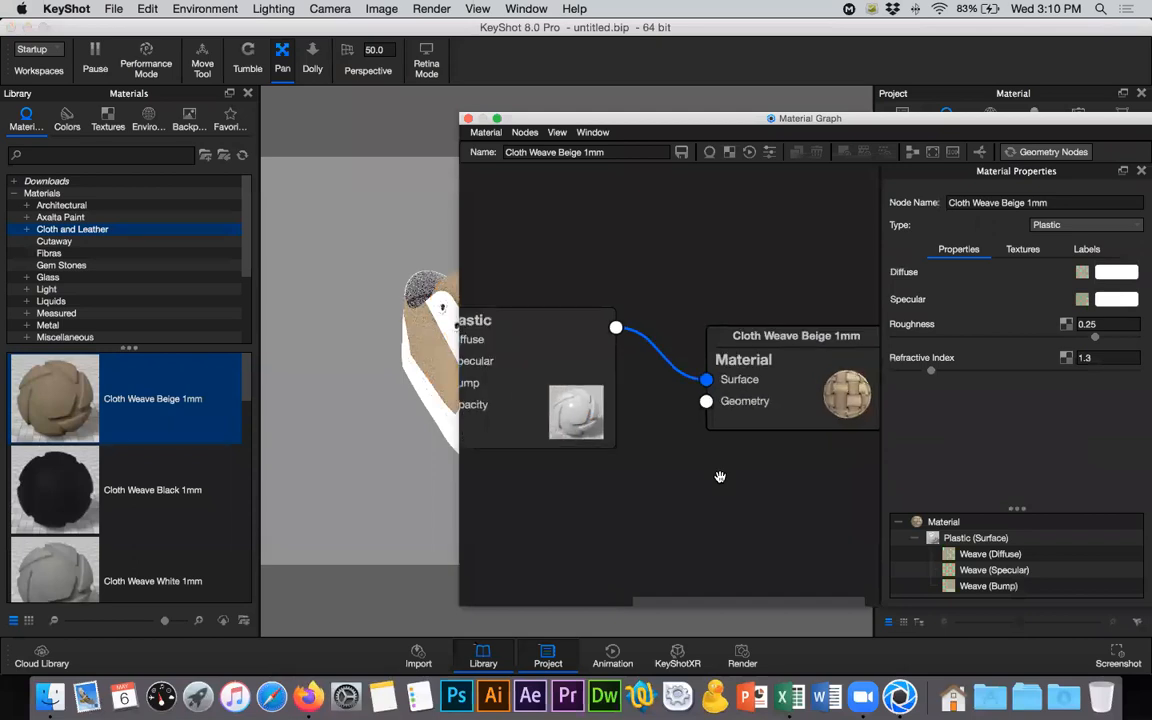
pyautogui.scroll(-3, 720, 476)
pyautogui.scroll(-2, 740, 415)
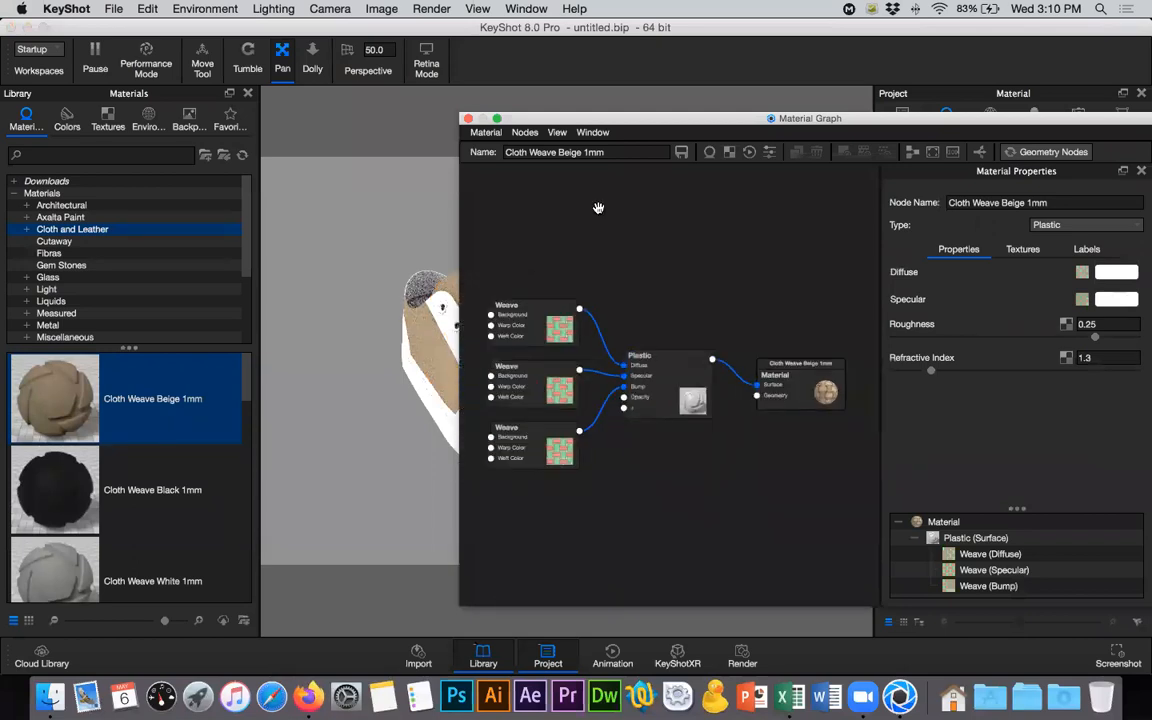
pyautogui.click(468, 118)
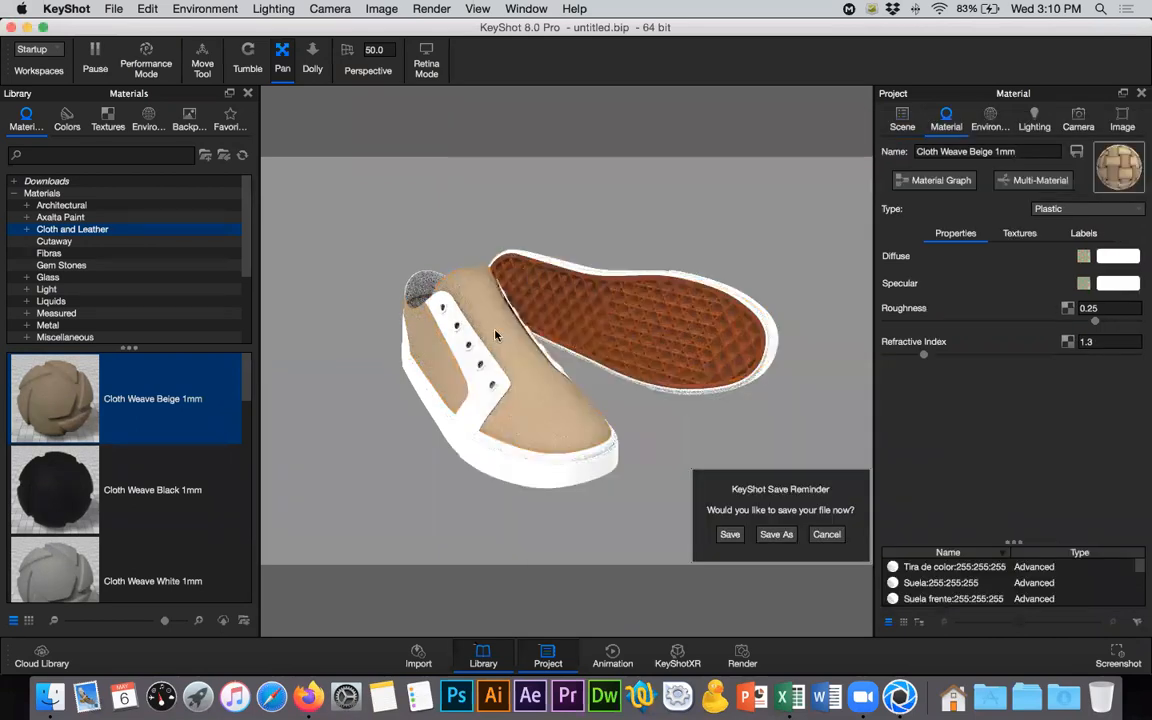
# - Close the material library and review the texture maps and properties of the Cloth Weave Beige 1mm material
pyautogui.click(247, 93)
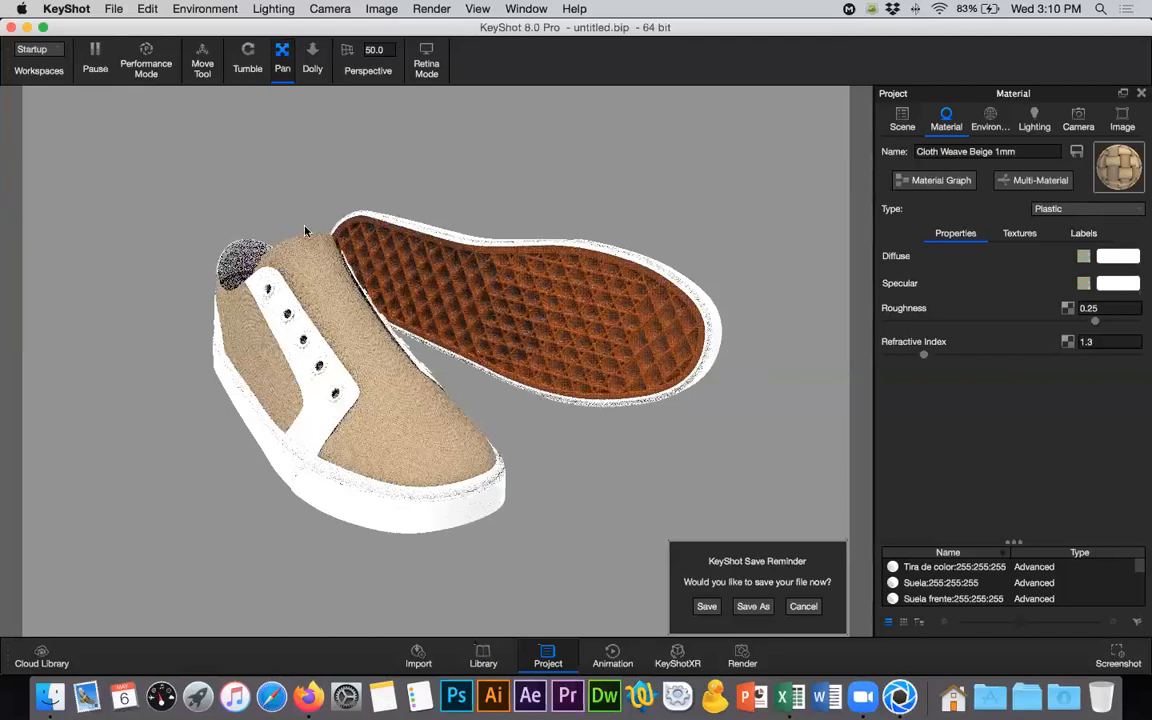
pyautogui.click(327, 301)
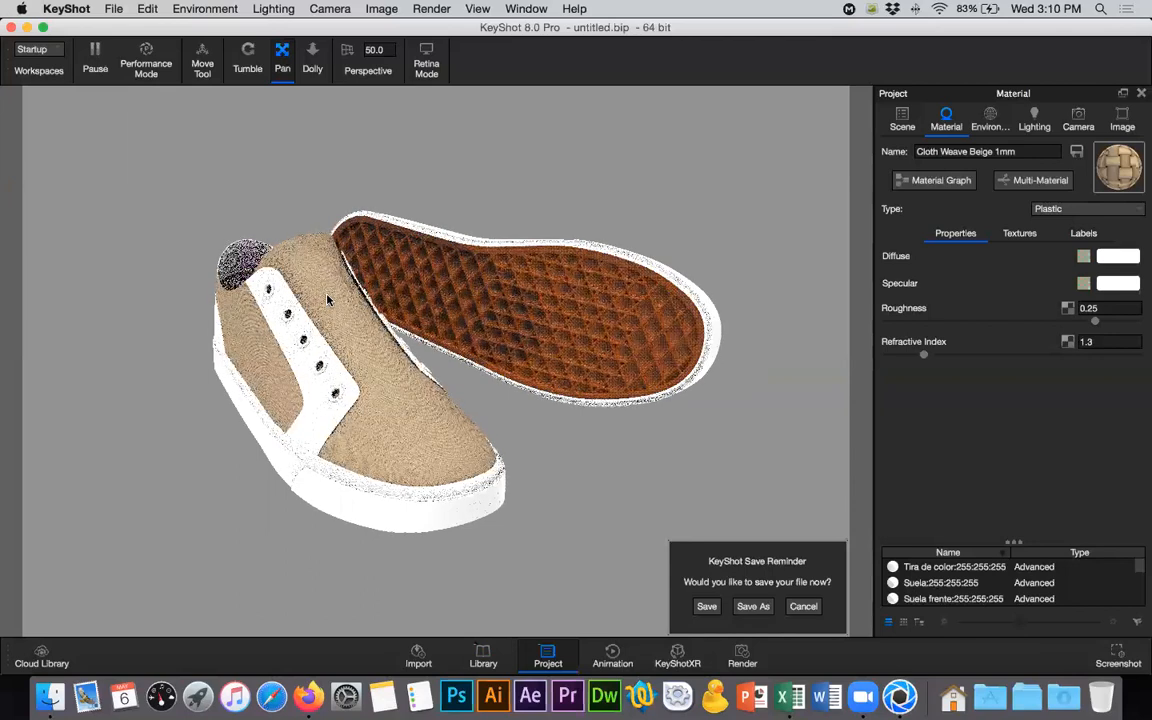
pyautogui.click(1019, 233)
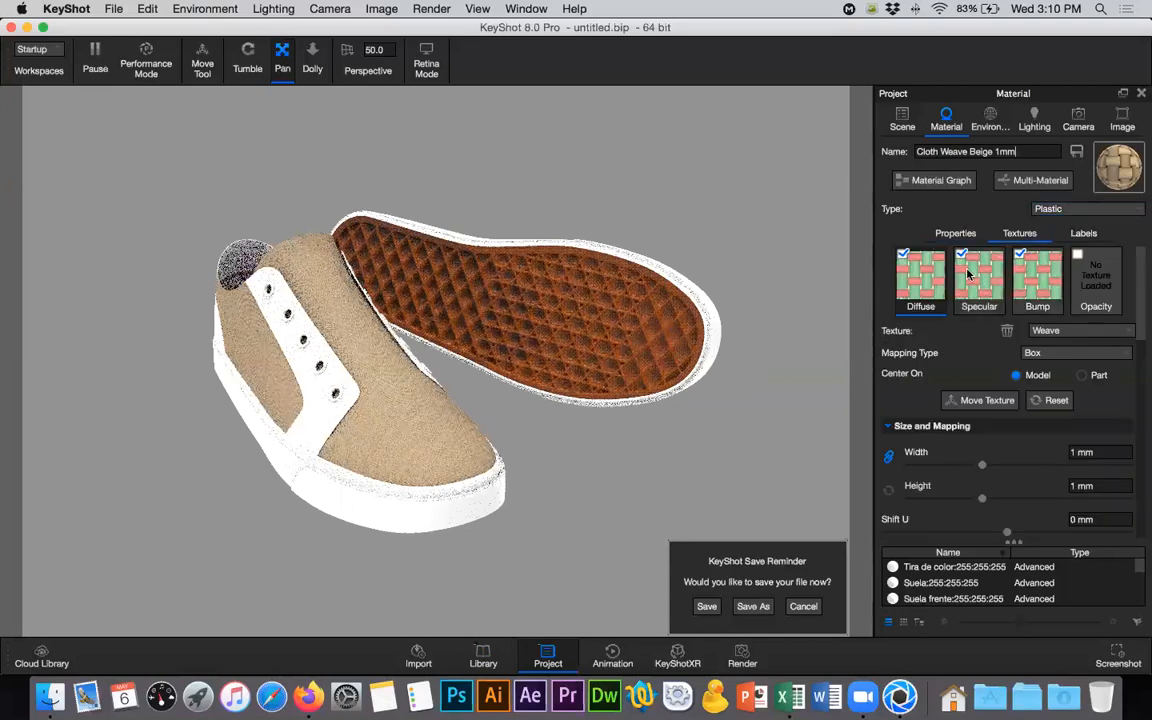
pyautogui.click(957, 233)
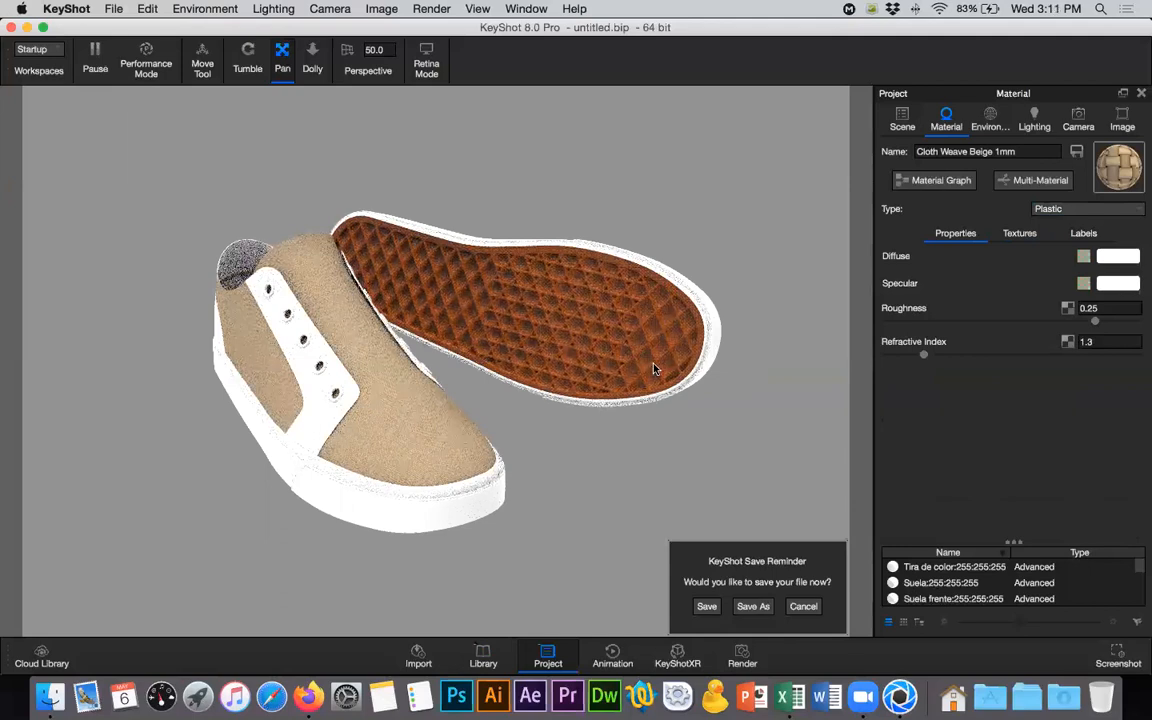
# - Collapse the Tela lengua group in the scene tree and hide the lattice-textured lower sole group, keeping Suela visible
pyautogui.click(903, 122)
pyautogui.click(945, 245)
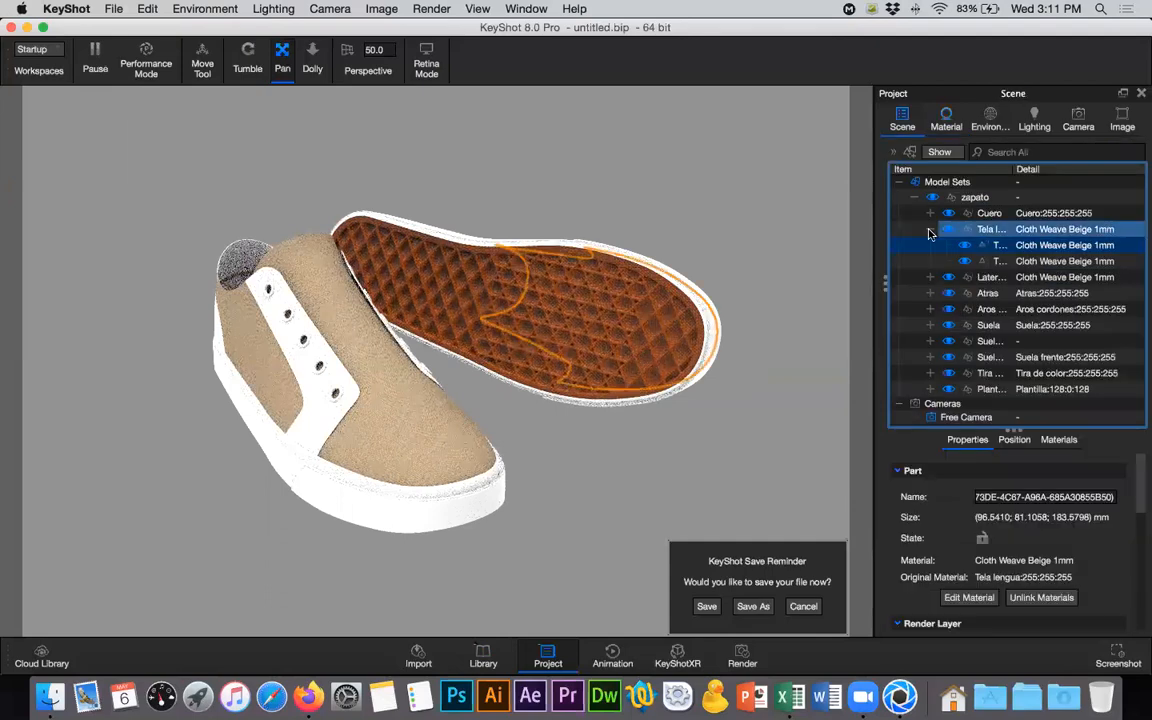
pyautogui.click(978, 295)
pyautogui.click(976, 295)
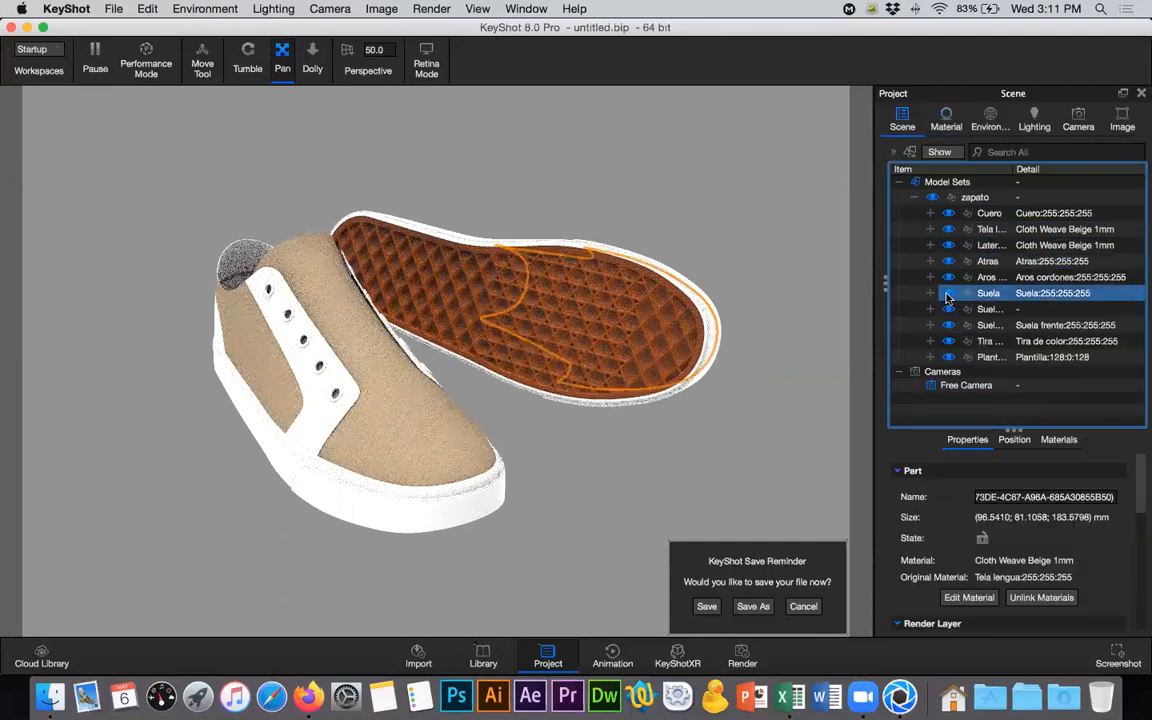
pyautogui.click(949, 296)
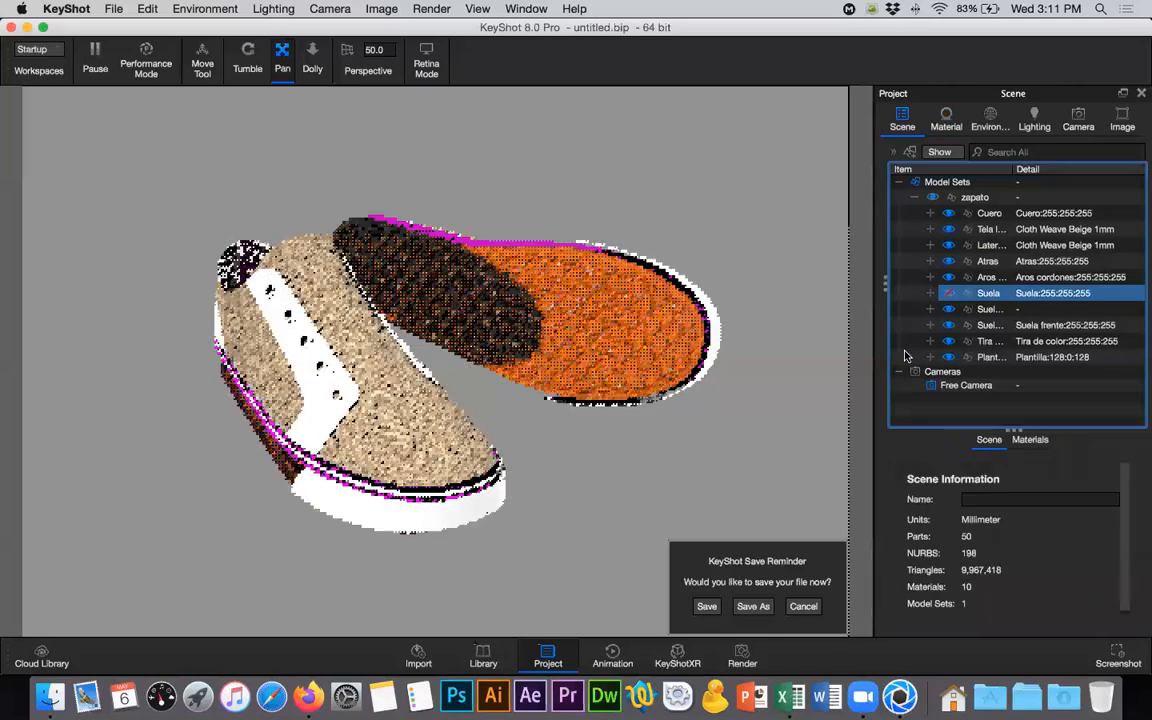
pyautogui.click(947, 310)
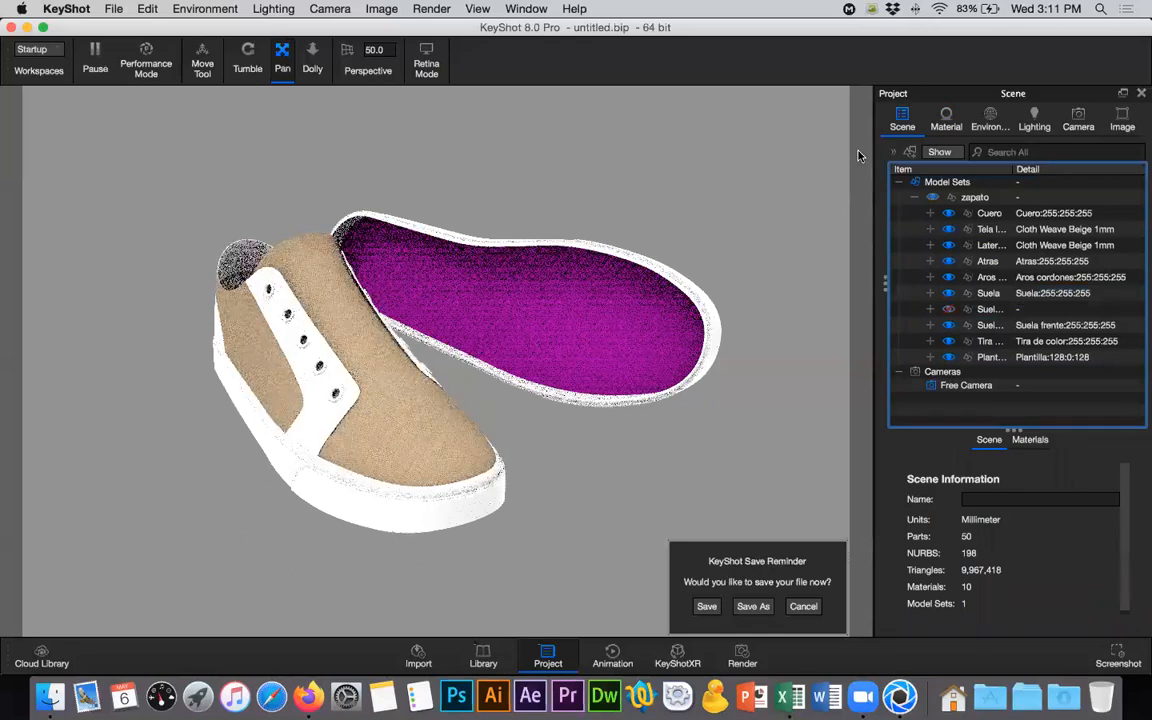
# - Apply the Leather Black 1000mm material from the Cloth and Leather library to the Cuero and Atras groups together
pyautogui.click(988, 261)
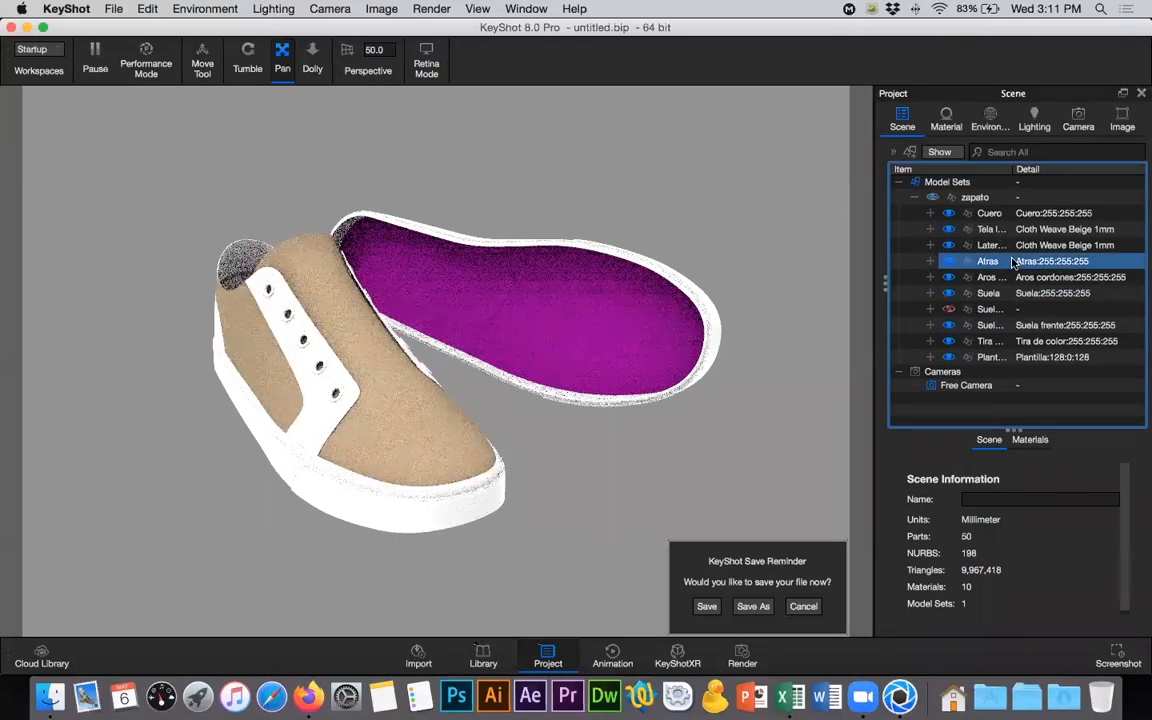
pyautogui.click(1022, 307)
pyautogui.click(1022, 214)
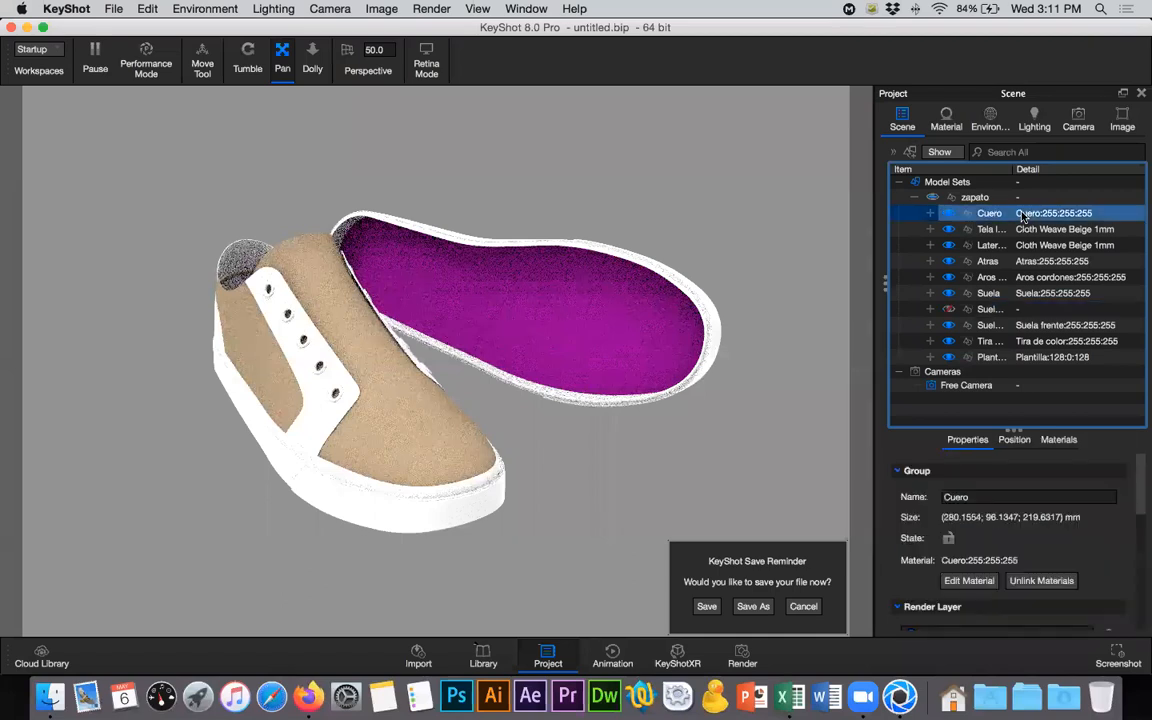
pyautogui.keyDown('super'); pyautogui.click(1032, 261); pyautogui.keyUp('super')
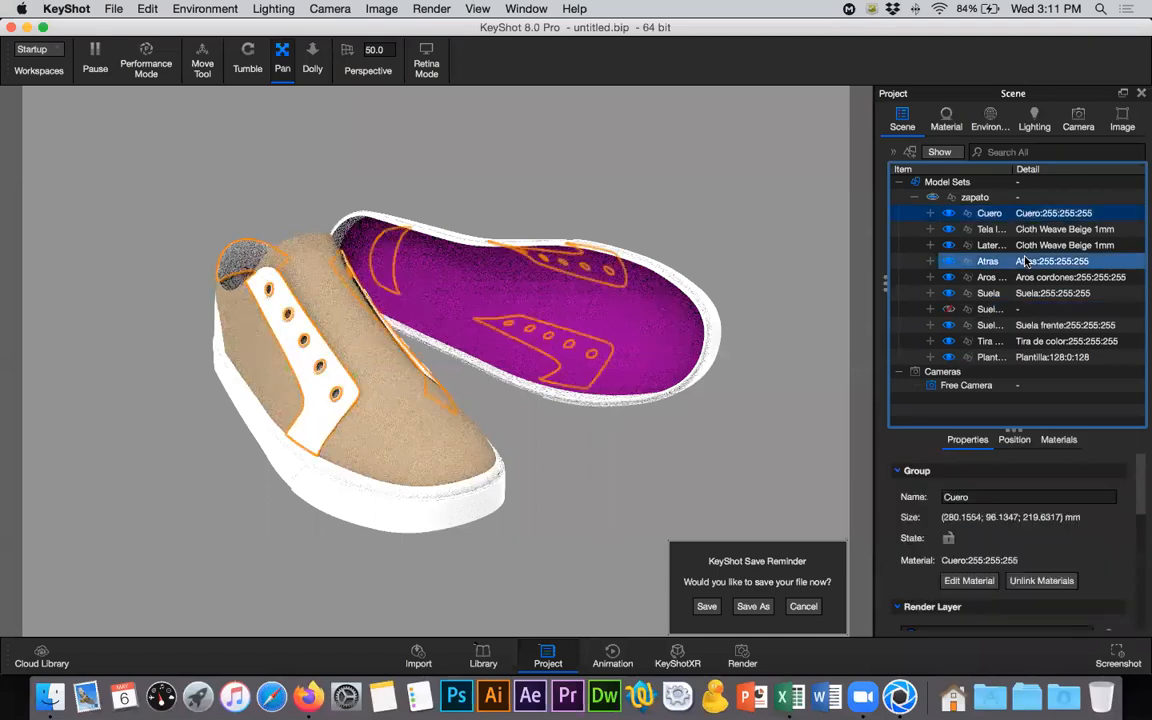
pyautogui.click(484, 660)
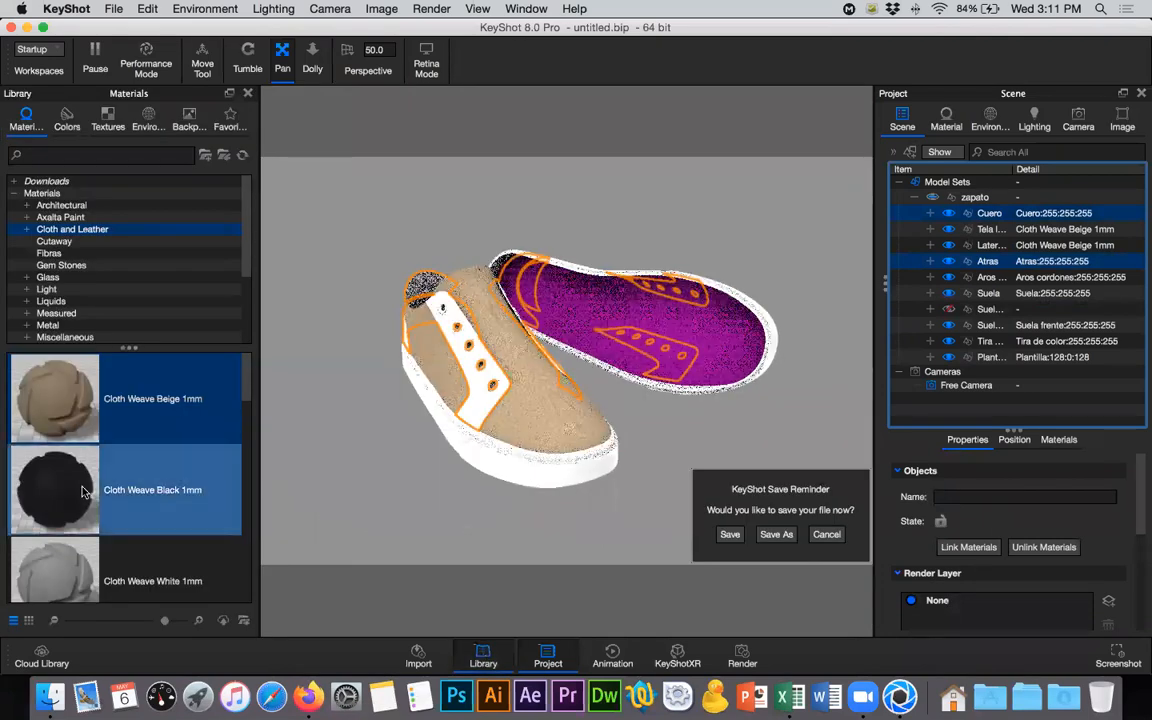
pyautogui.scroll(-10, 85, 488)
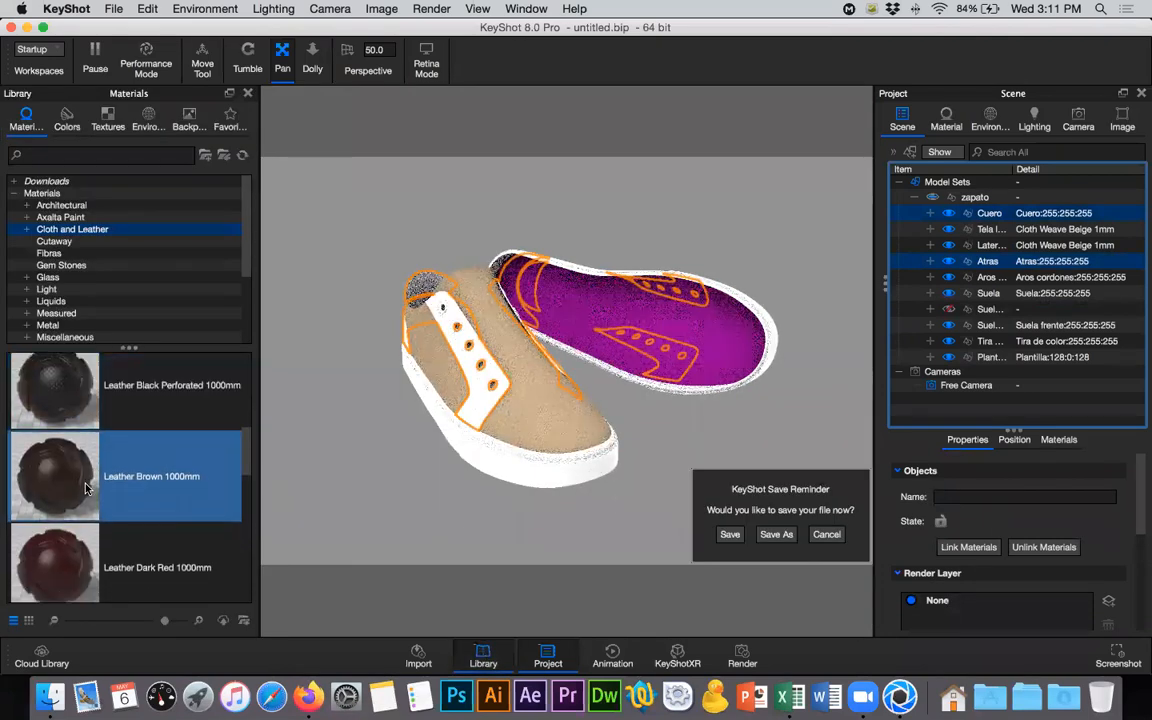
pyautogui.scroll(-5, 85, 488)
pyautogui.scroll(-2, 85, 488)
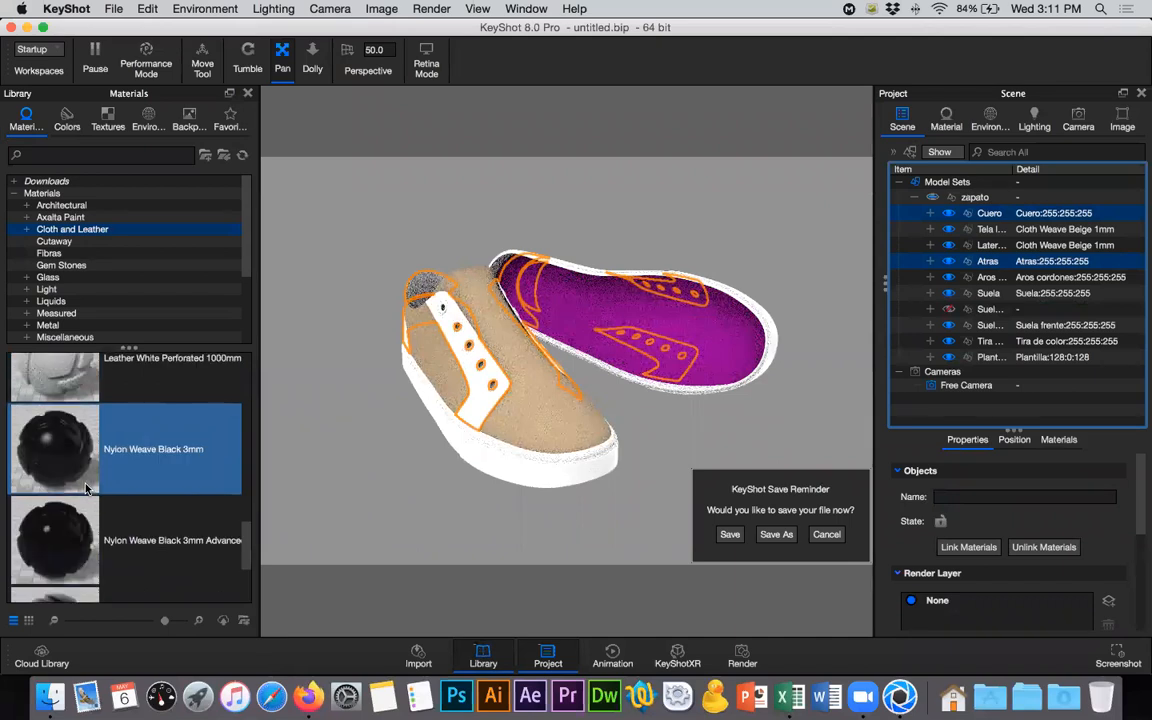
pyautogui.scroll(-3, 85, 488)
pyautogui.scroll(10, 85, 488)
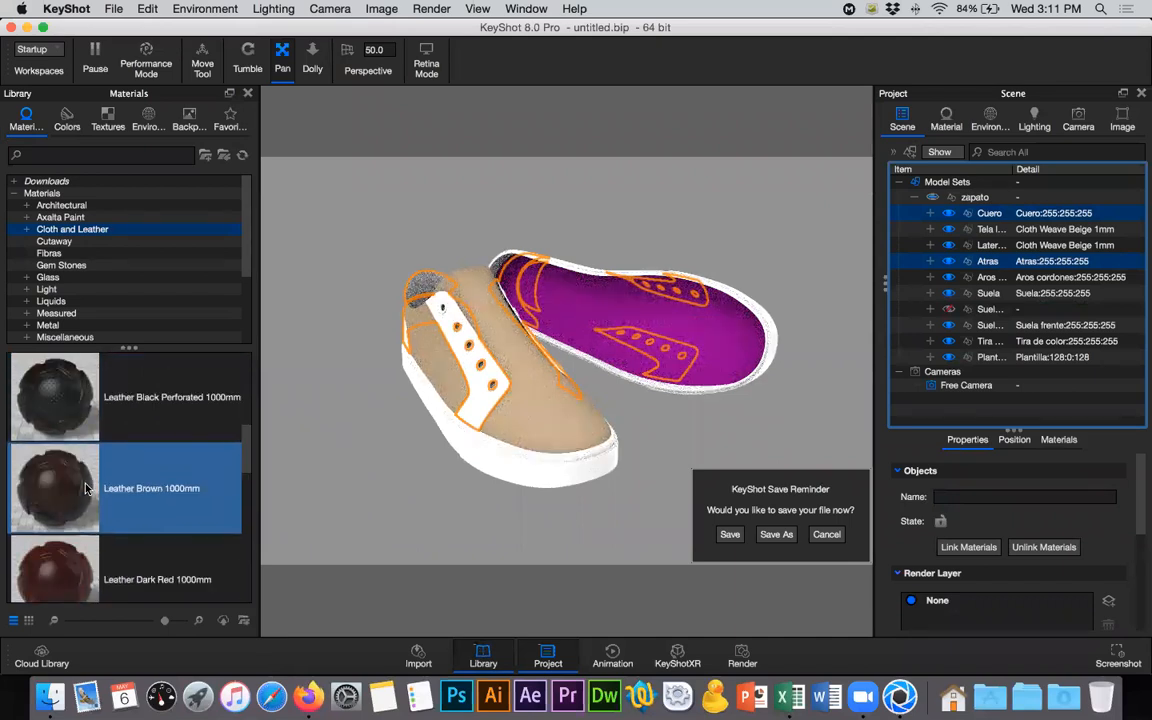
pyautogui.scroll(5, 85, 488)
pyautogui.scroll(-3, 85, 488)
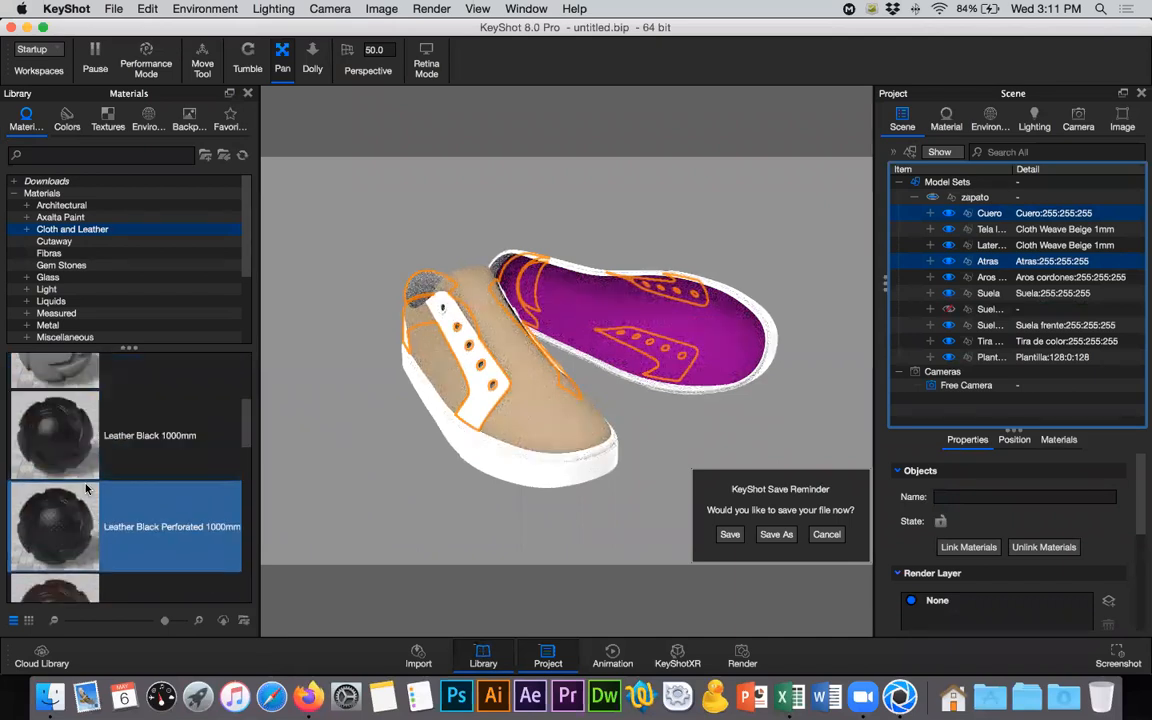
pyautogui.moveTo(66, 458); pyautogui.dragTo(1002, 216)
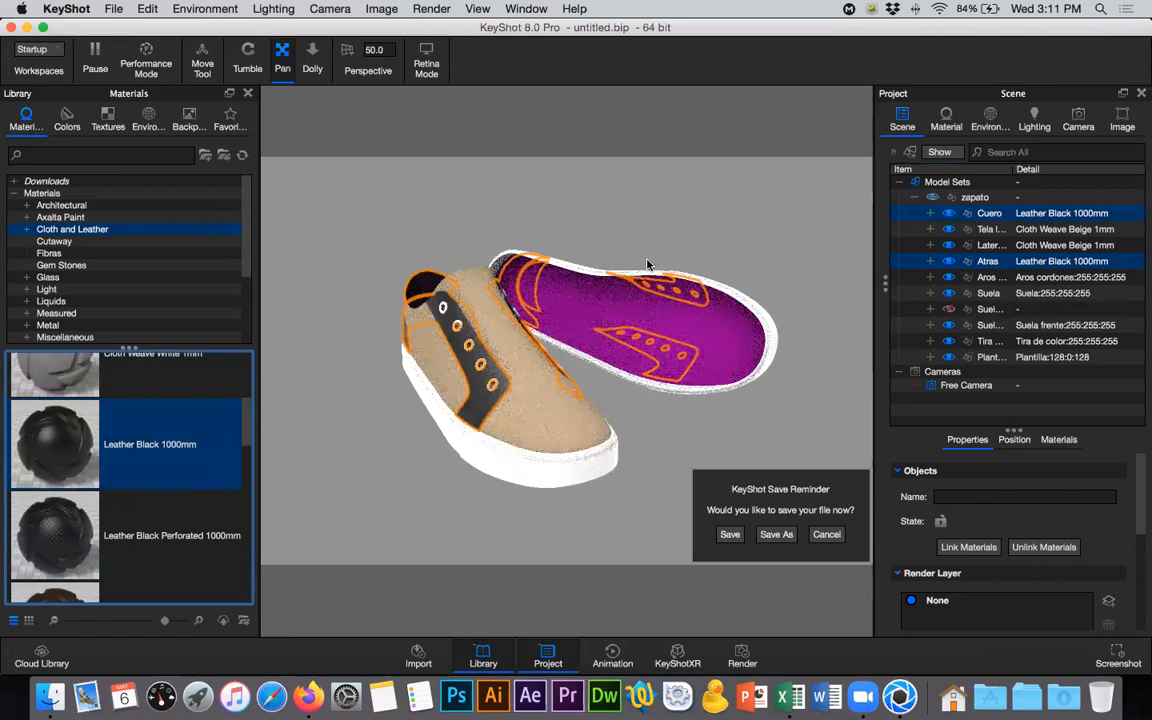
# - Toggle the visibility of the lattice-textured lower sole group to compare the sole with and without it, leaving it hidden
pyautogui.click(948, 312)
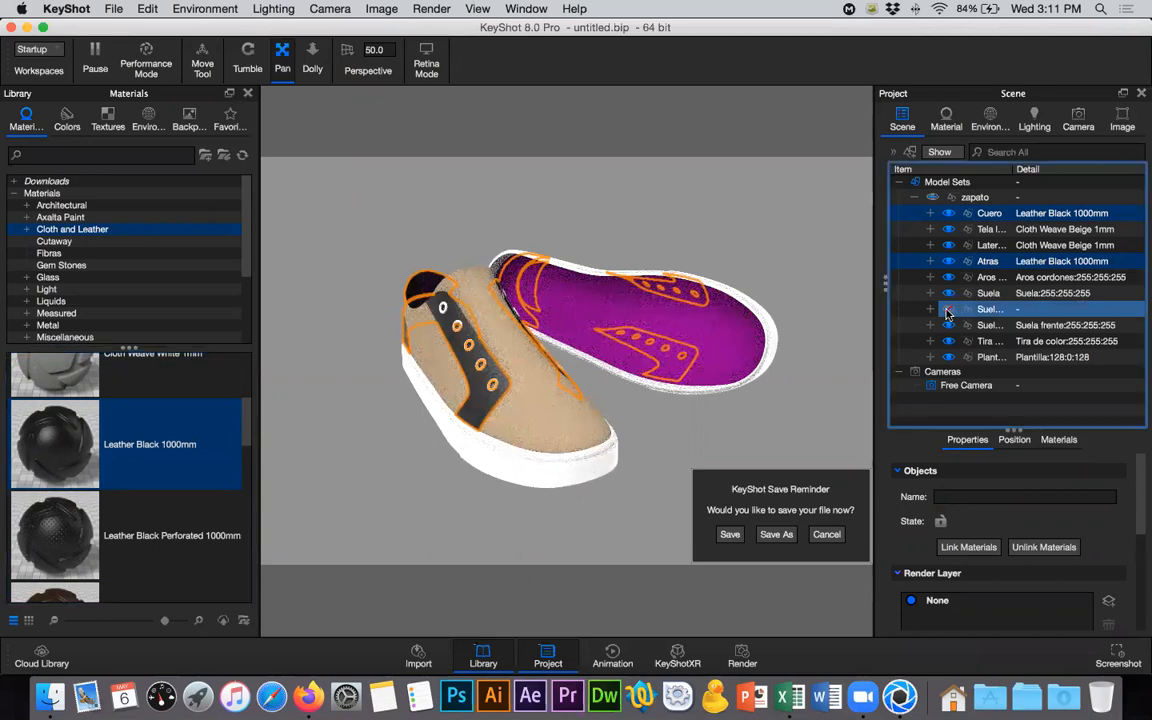
pyautogui.click(948, 312)
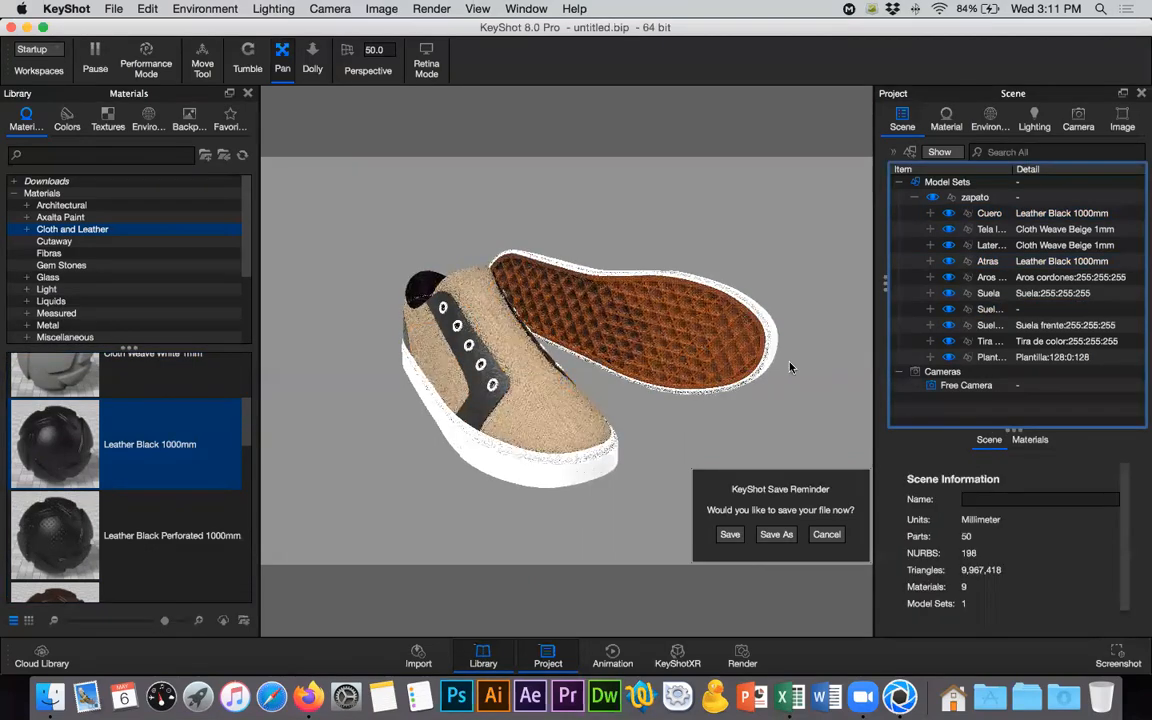
pyautogui.click(951, 311)
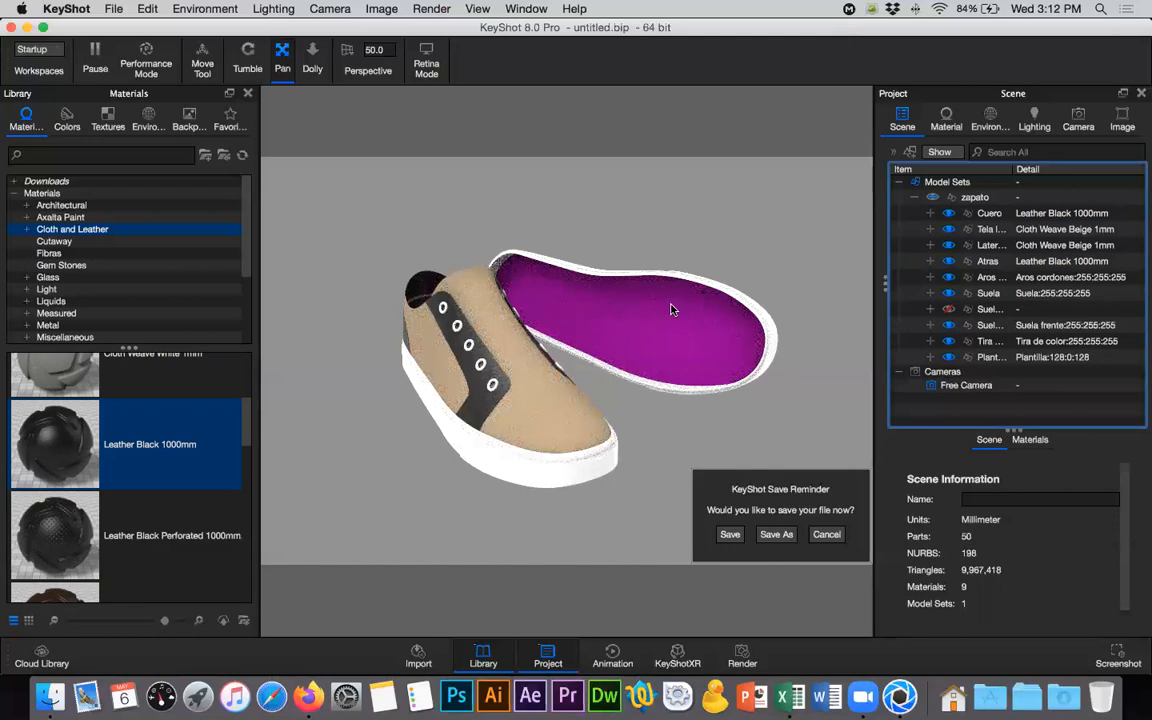
pyautogui.click(949, 310)
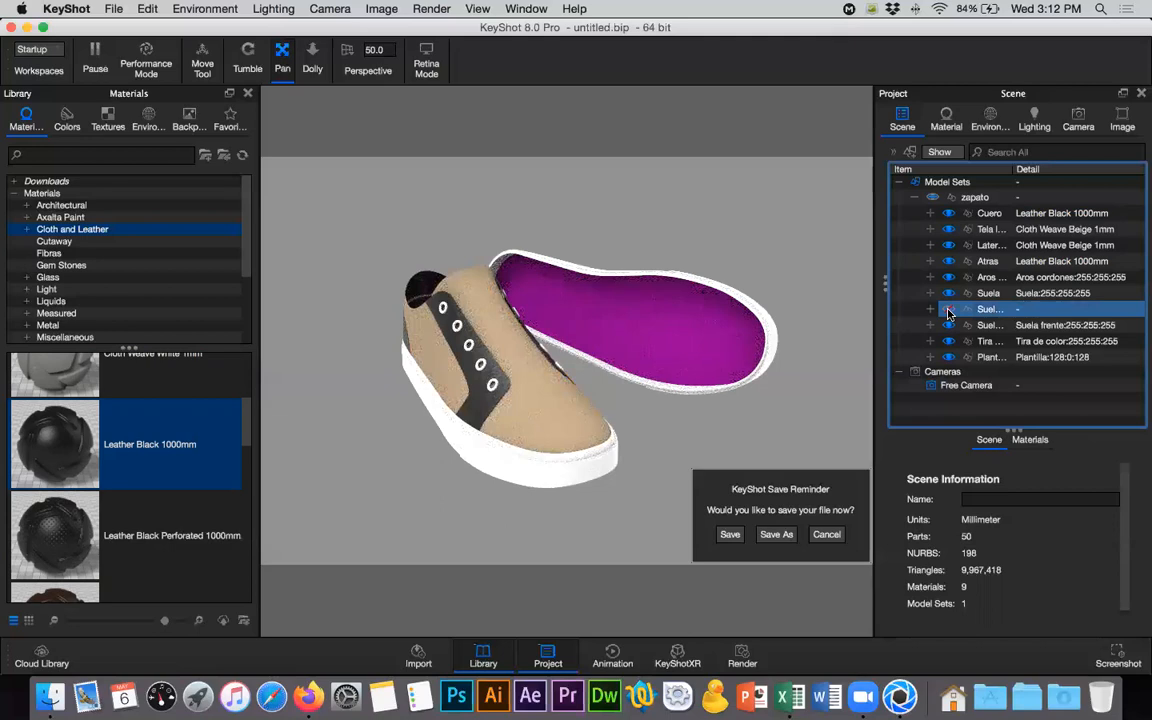
pyautogui.click(949, 310)
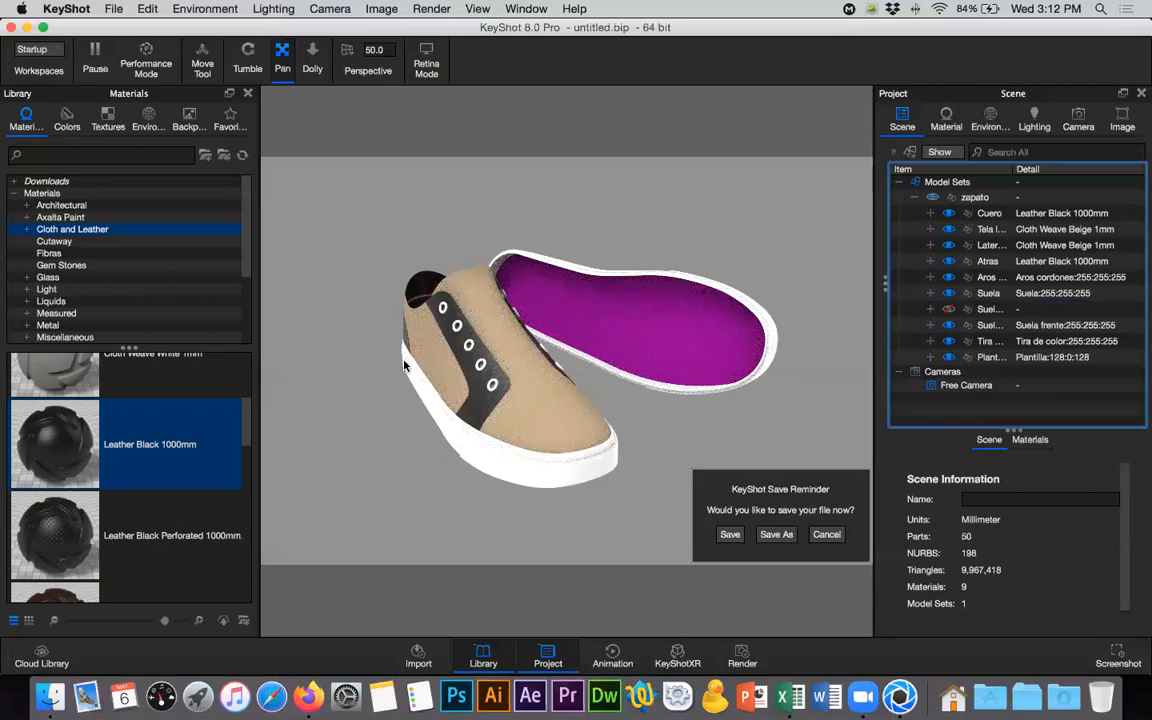
# - Close the material library and change the material type of the Tira de color group to Plastic
pyautogui.click(248, 95)
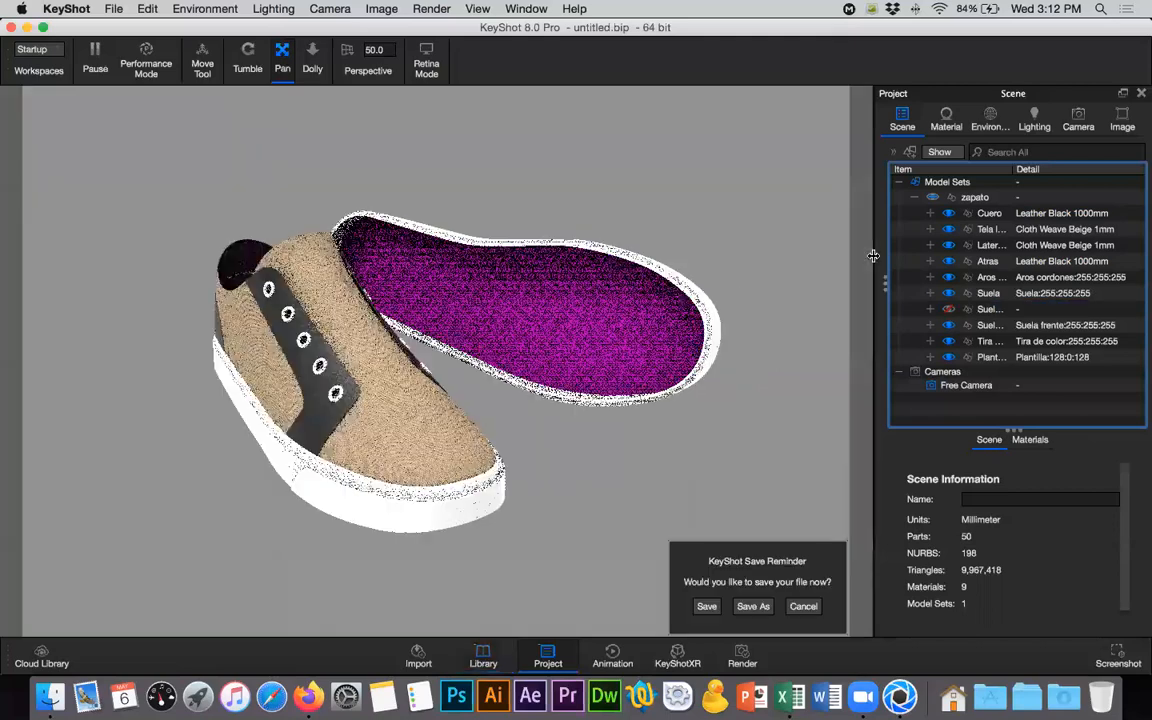
pyautogui.click(988, 296)
pyautogui.click(989, 342)
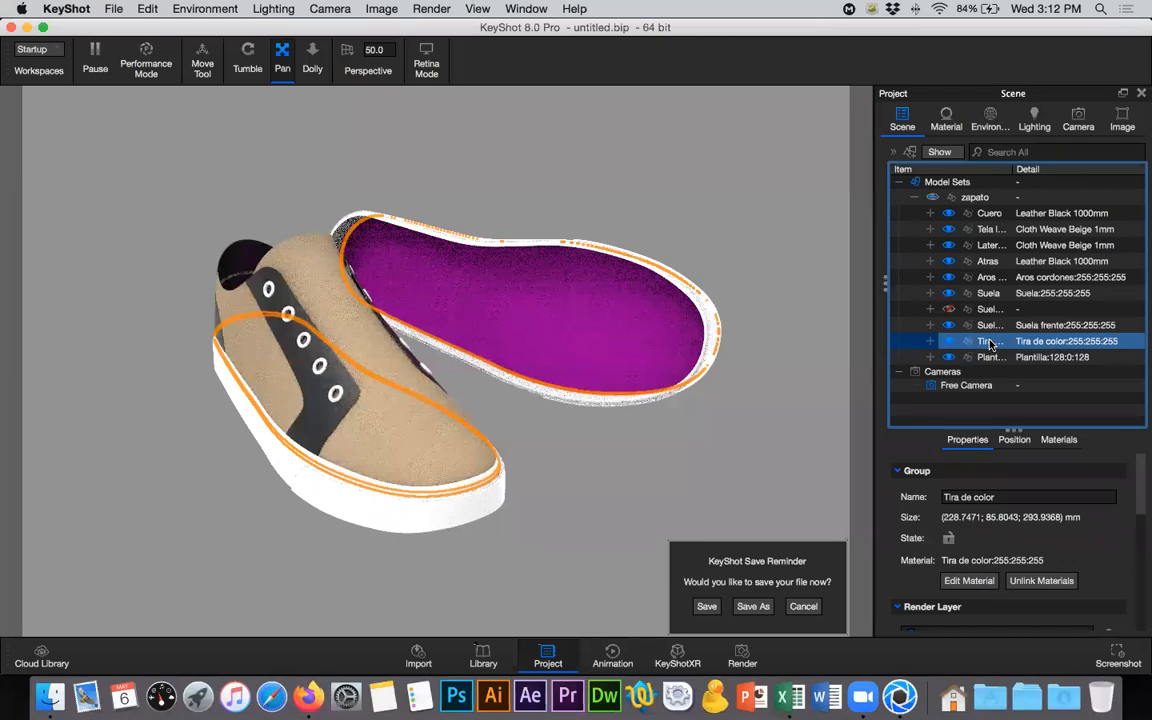
pyautogui.rightClick(993, 344)
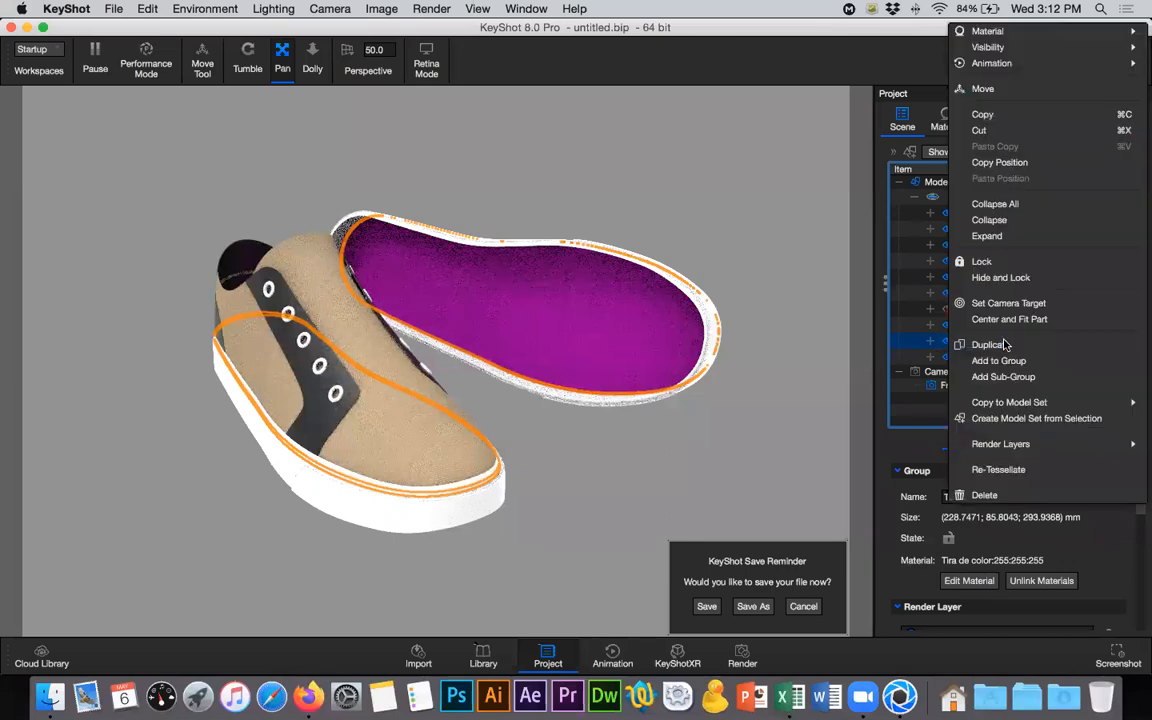
pyautogui.click(953, 125)
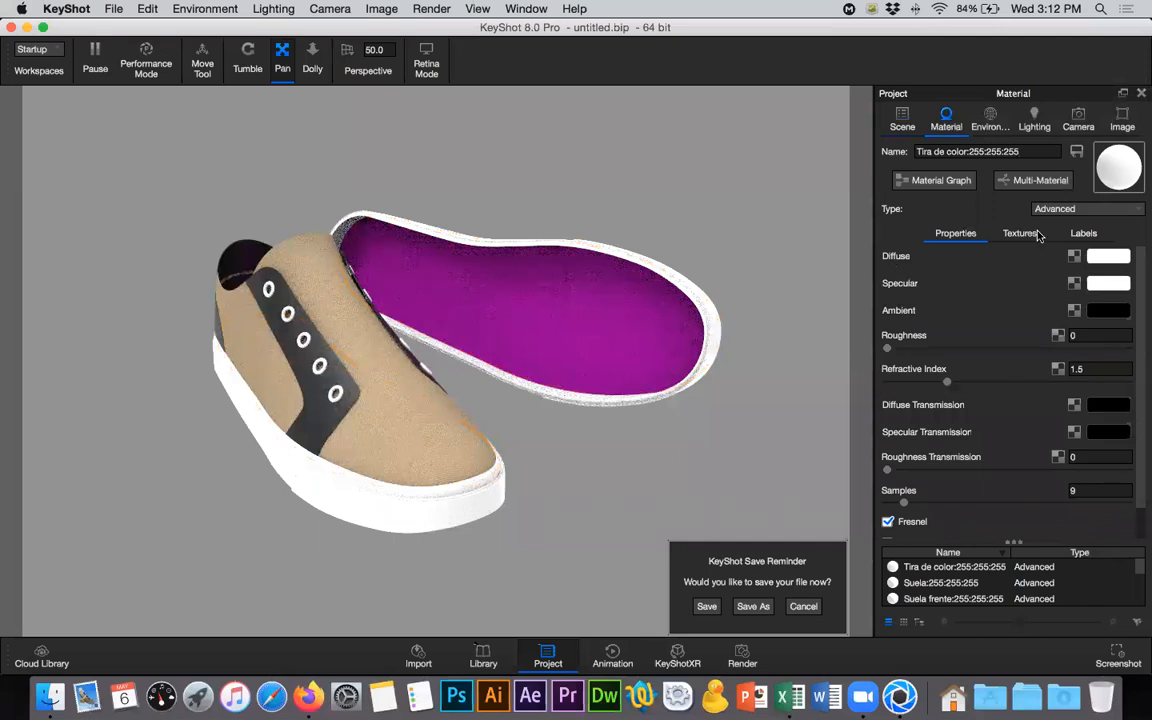
pyautogui.click(1062, 209)
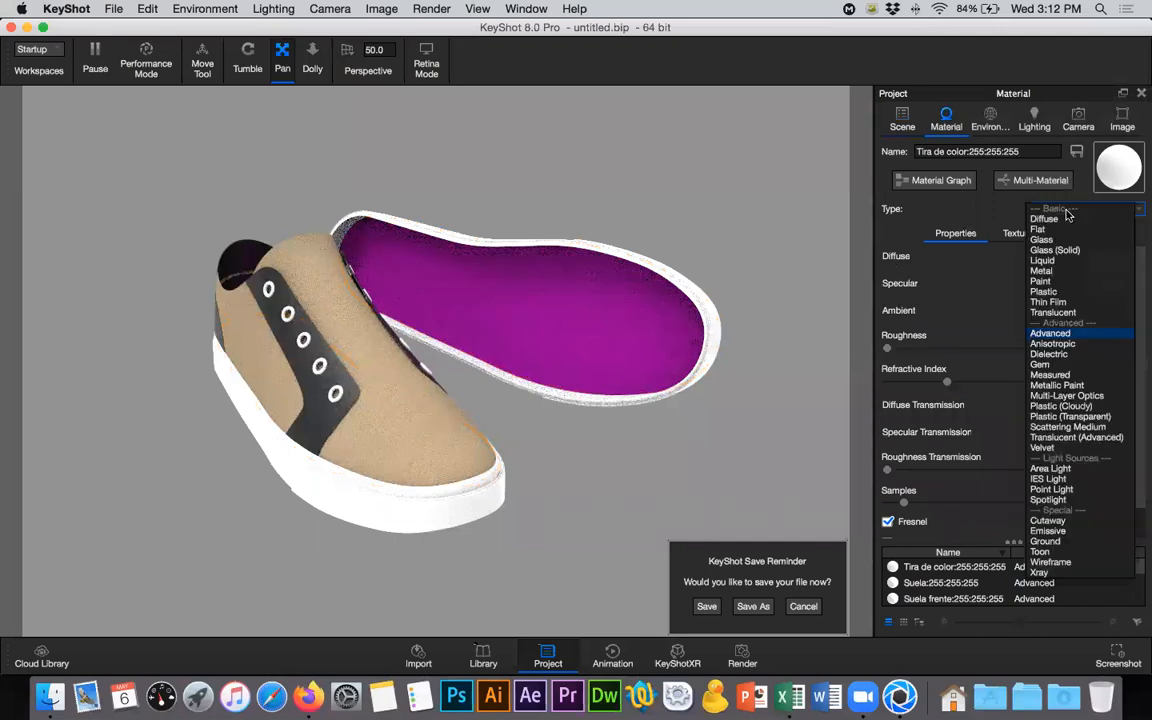
pyautogui.click(1047, 291)
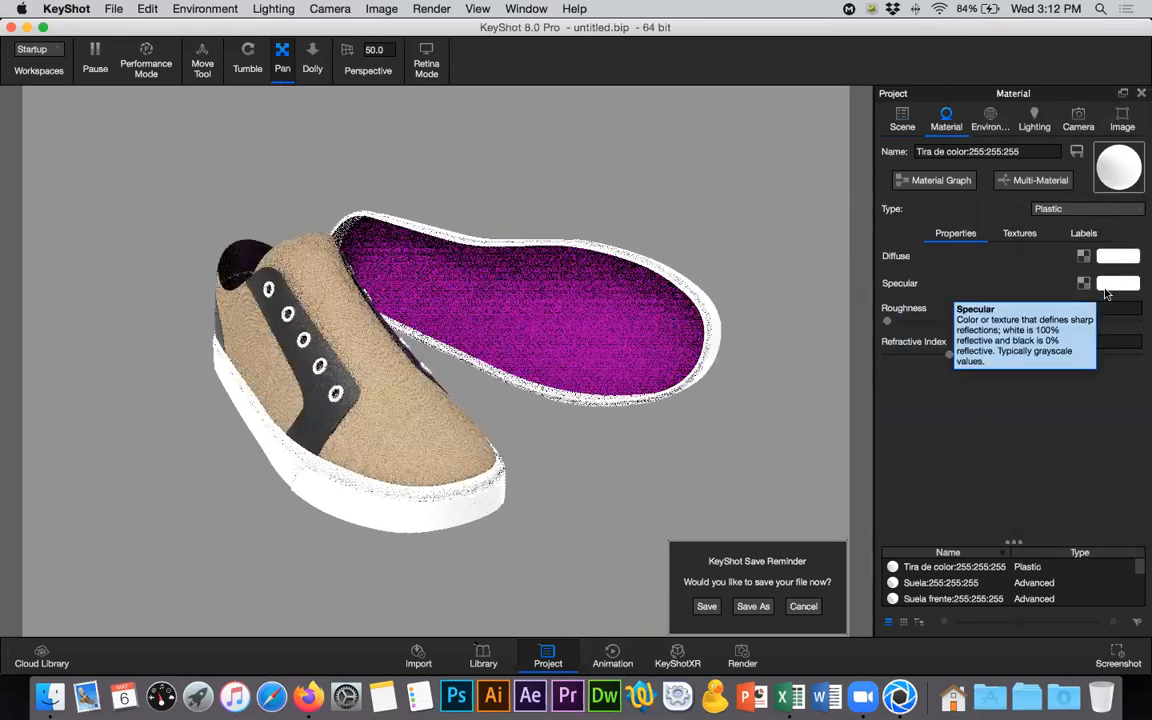
# - Set the Tira de color material's roughness to 0.2 and its diffuse color to dark red #A21E2F
pyautogui.click(1103, 308)
pyautogui.write('.')
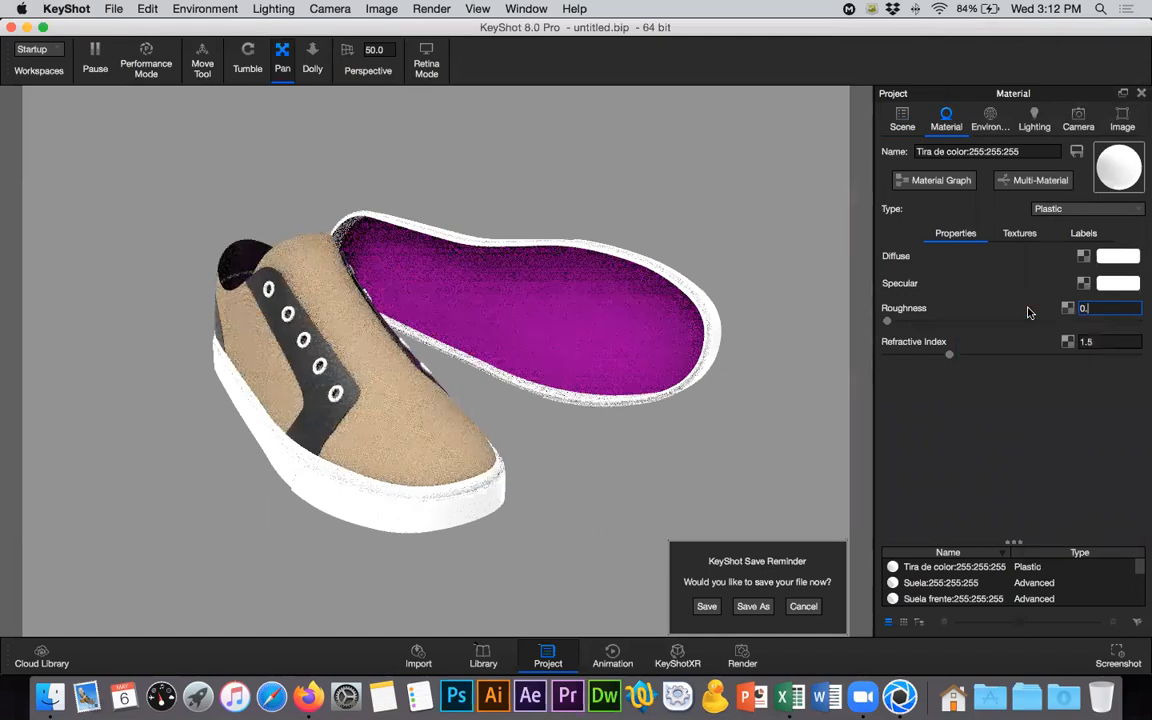
pyautogui.write('2')
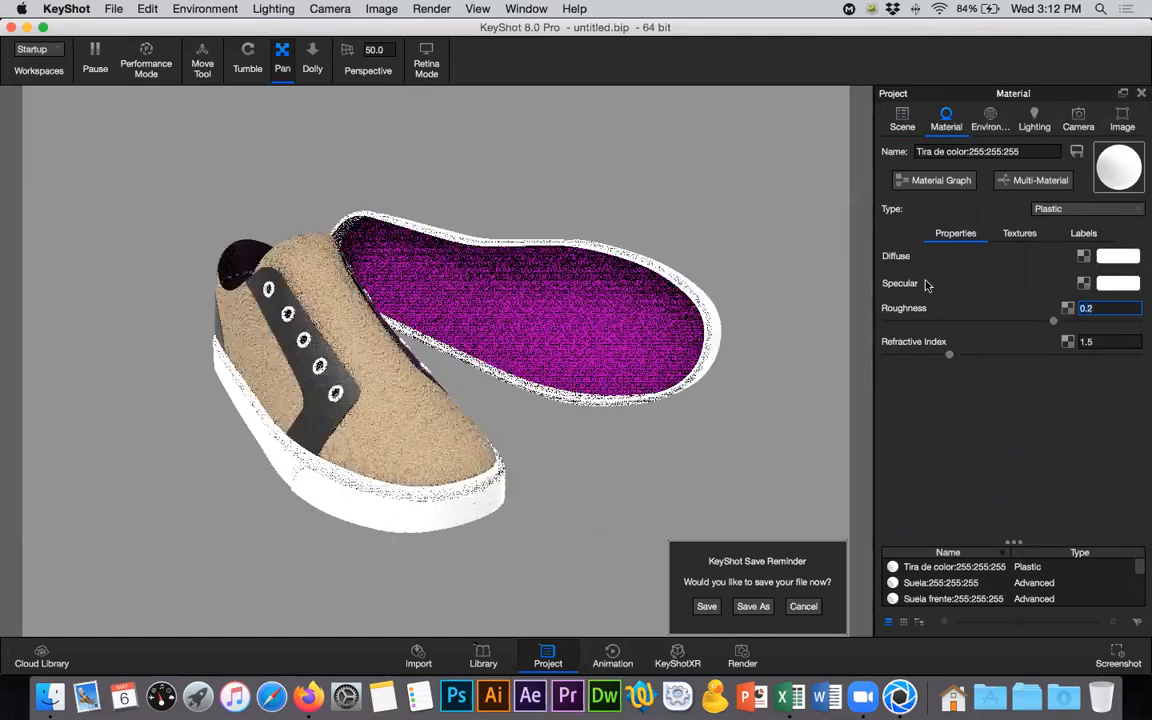
pyautogui.click(1110, 257)
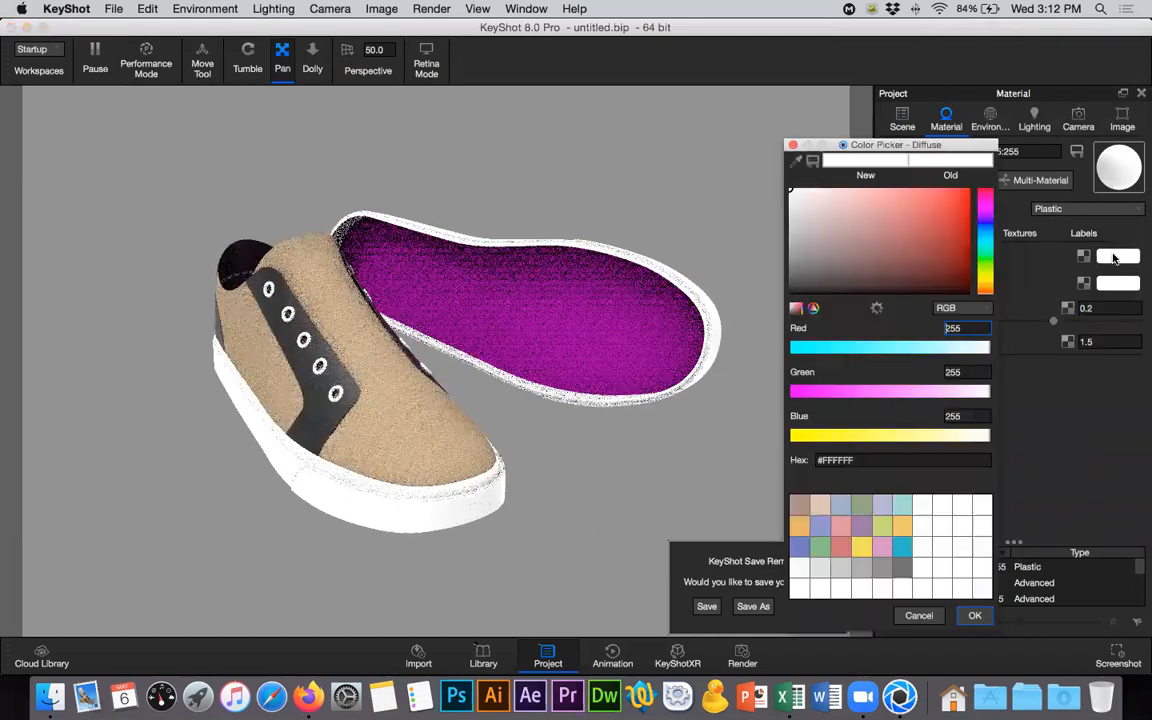
pyautogui.click(841, 545)
pyautogui.click(963, 254)
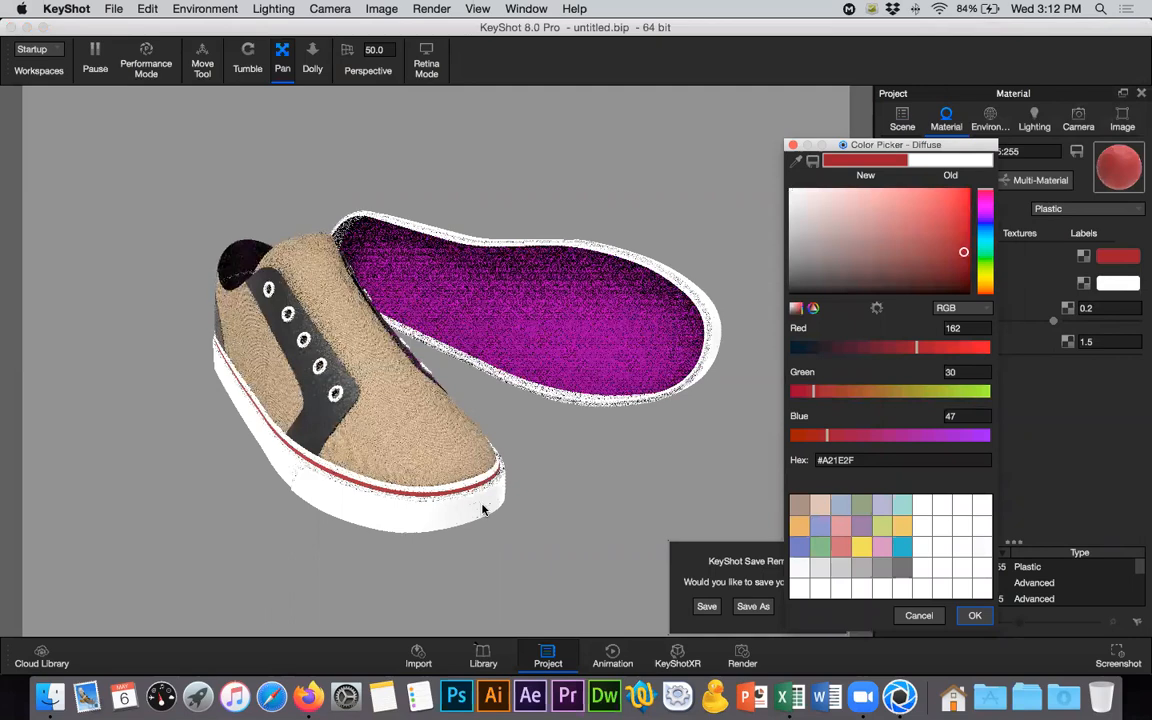
pyautogui.click(970, 613)
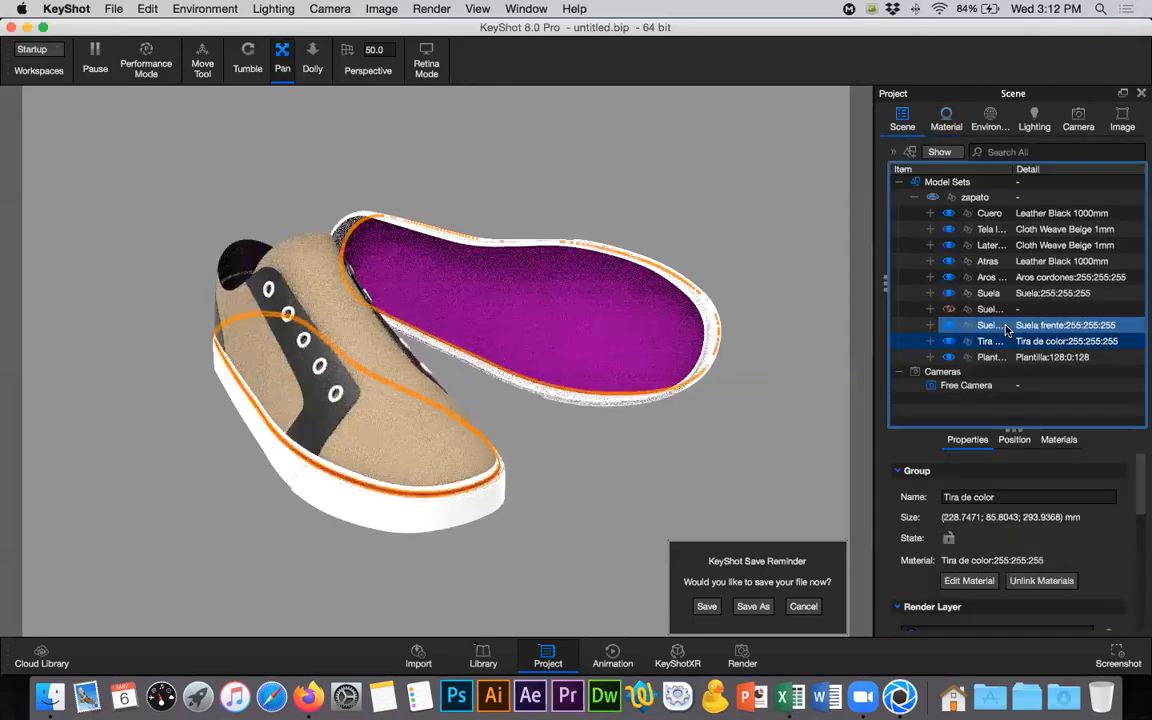
# - Open the Suela group's material for editing and change its type to Plastic
pyautogui.click(1035, 329)
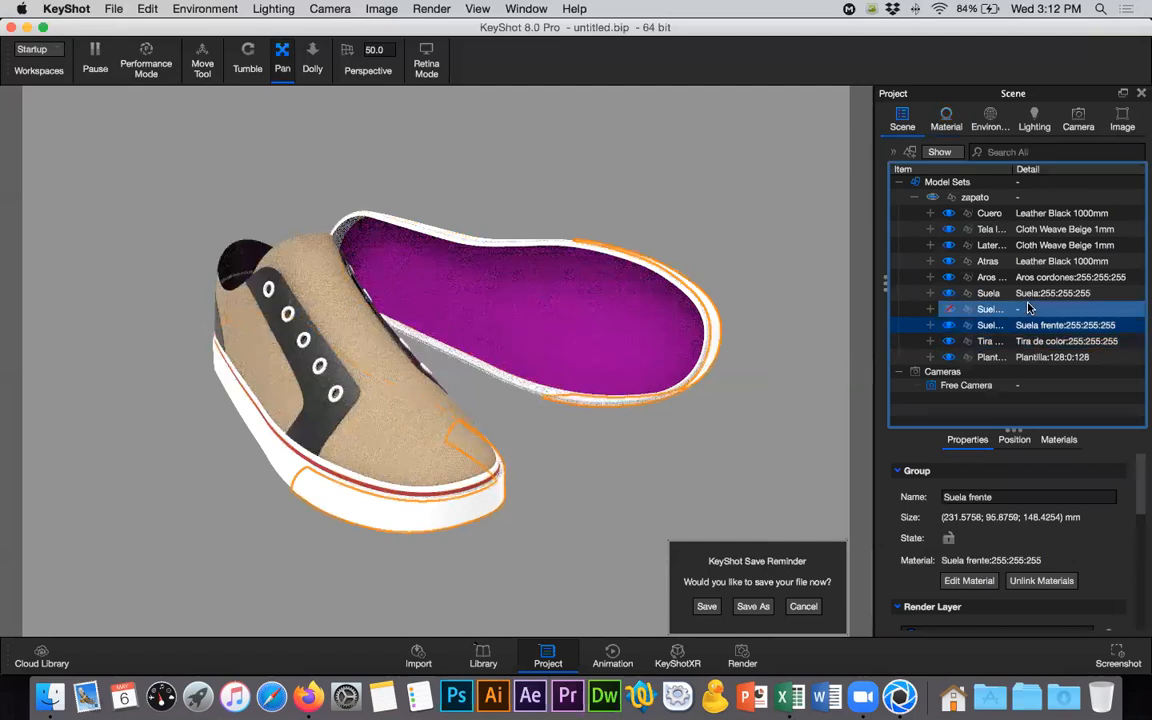
pyautogui.click(1029, 296)
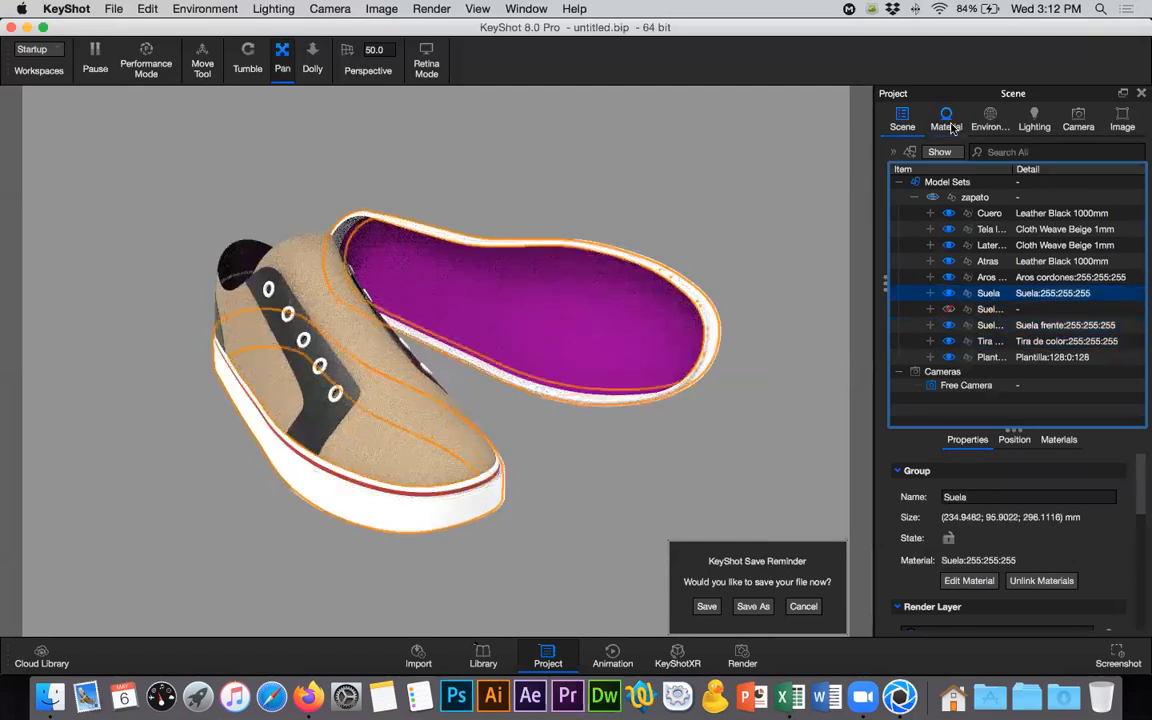
pyautogui.click(1046, 298)
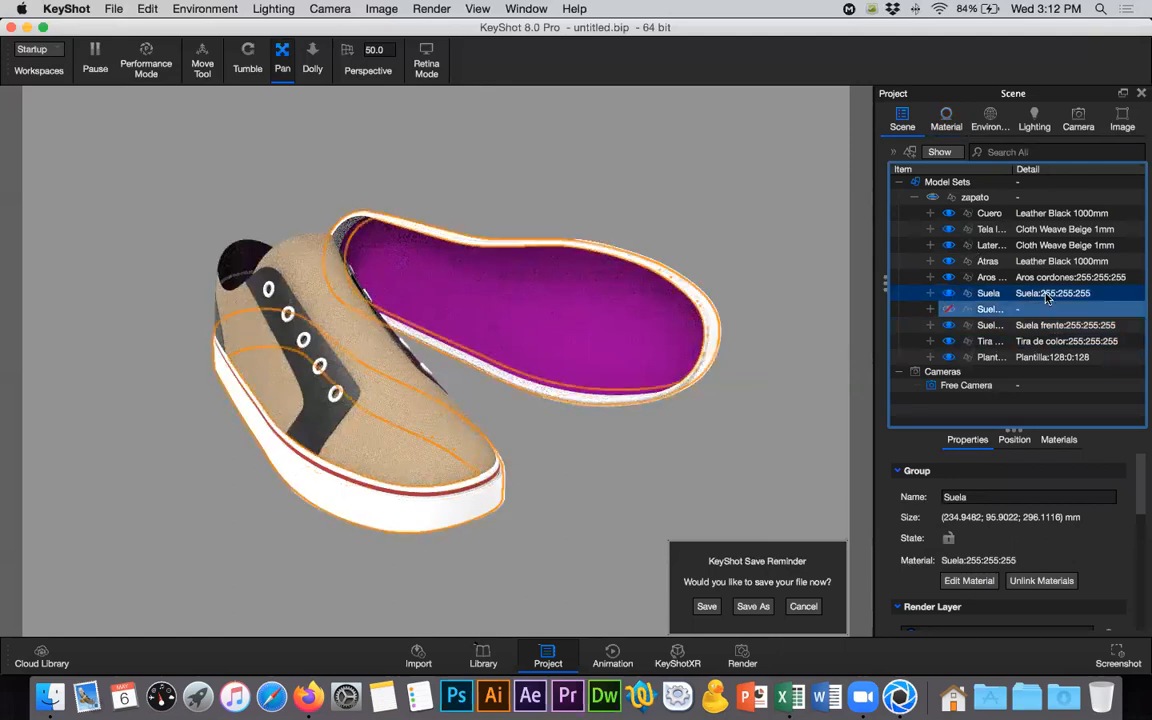
pyautogui.rightClick(1046, 298)
pyautogui.moveTo(988, 47)
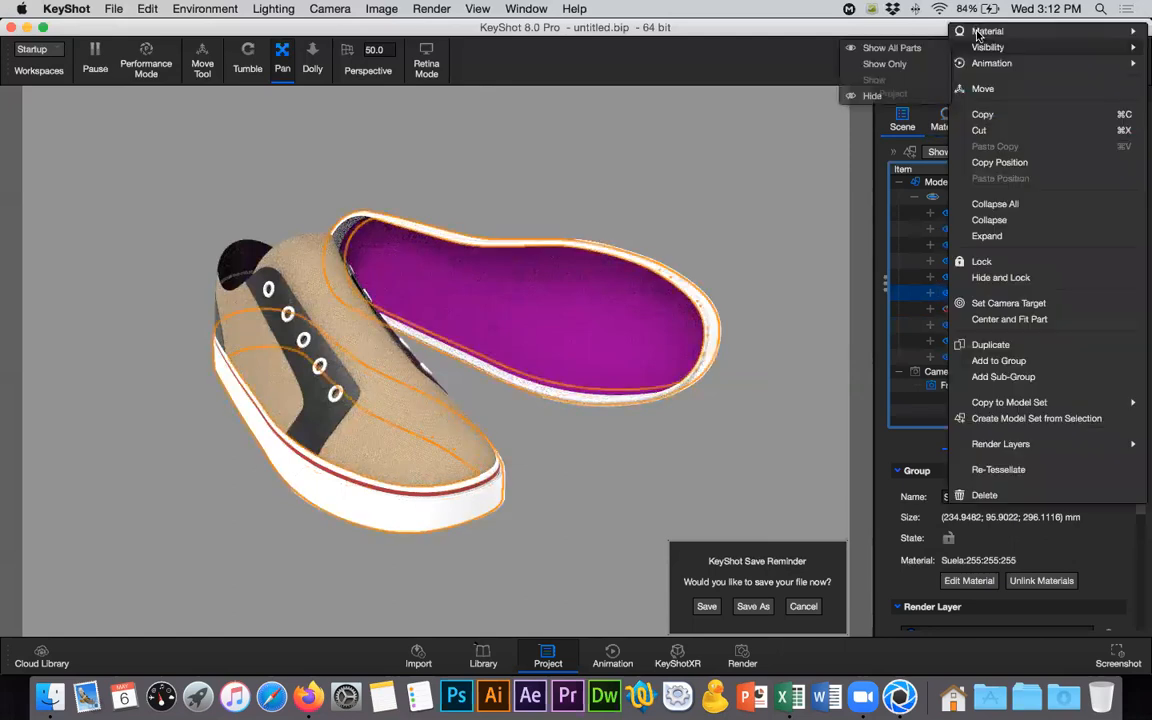
pyautogui.click(822, 80)
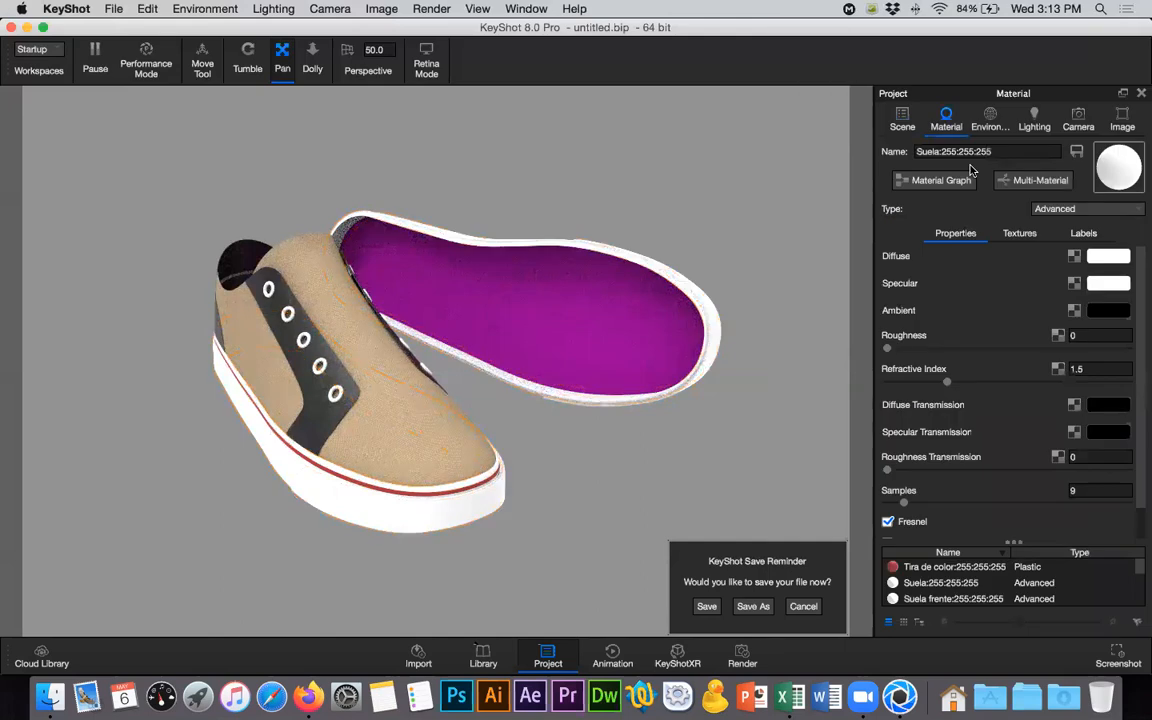
pyautogui.click(1070, 212)
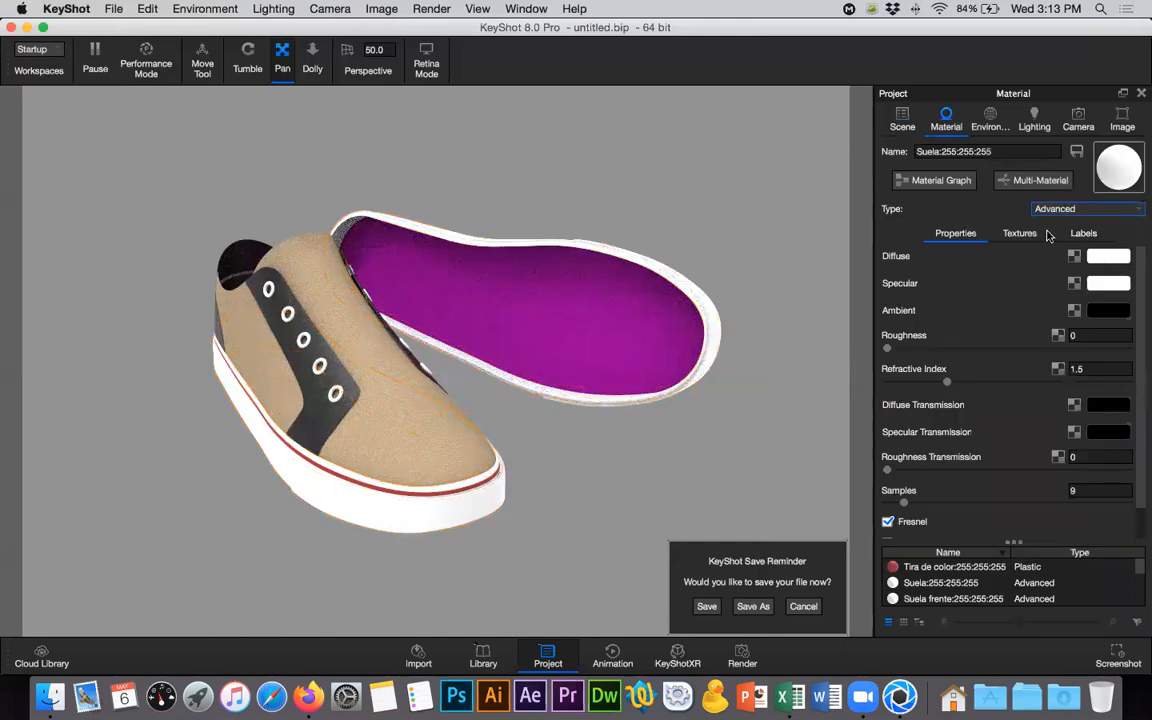
pyautogui.click(1052, 210)
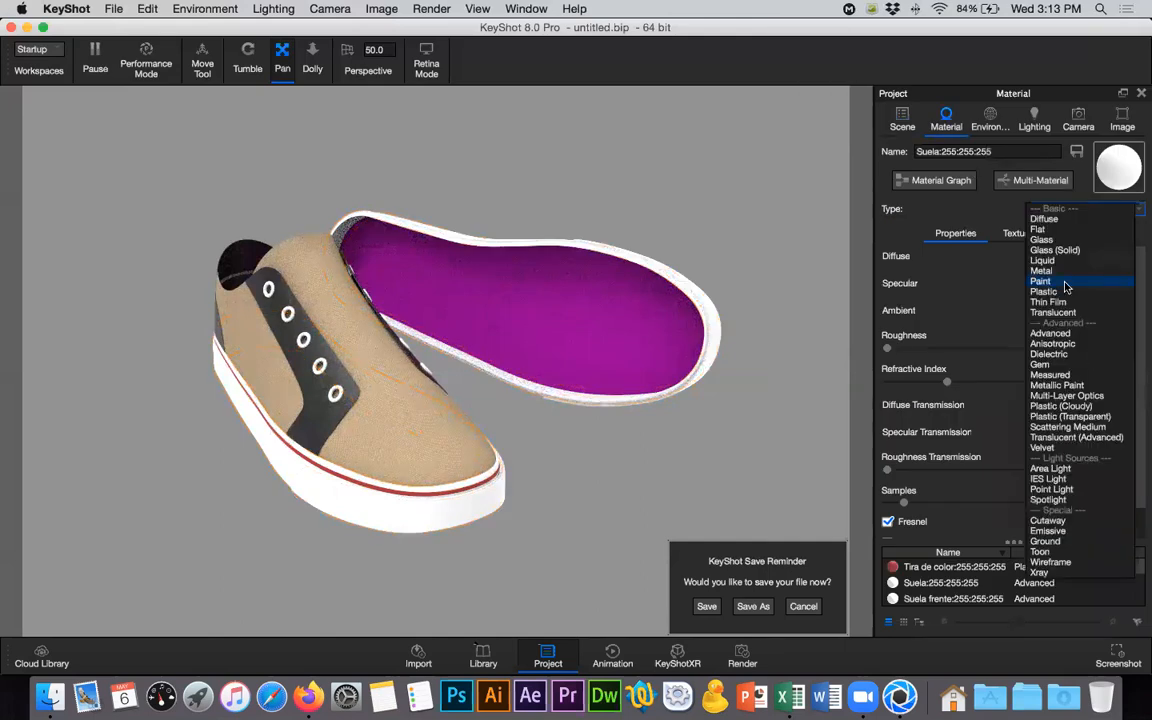
pyautogui.click(1044, 291)
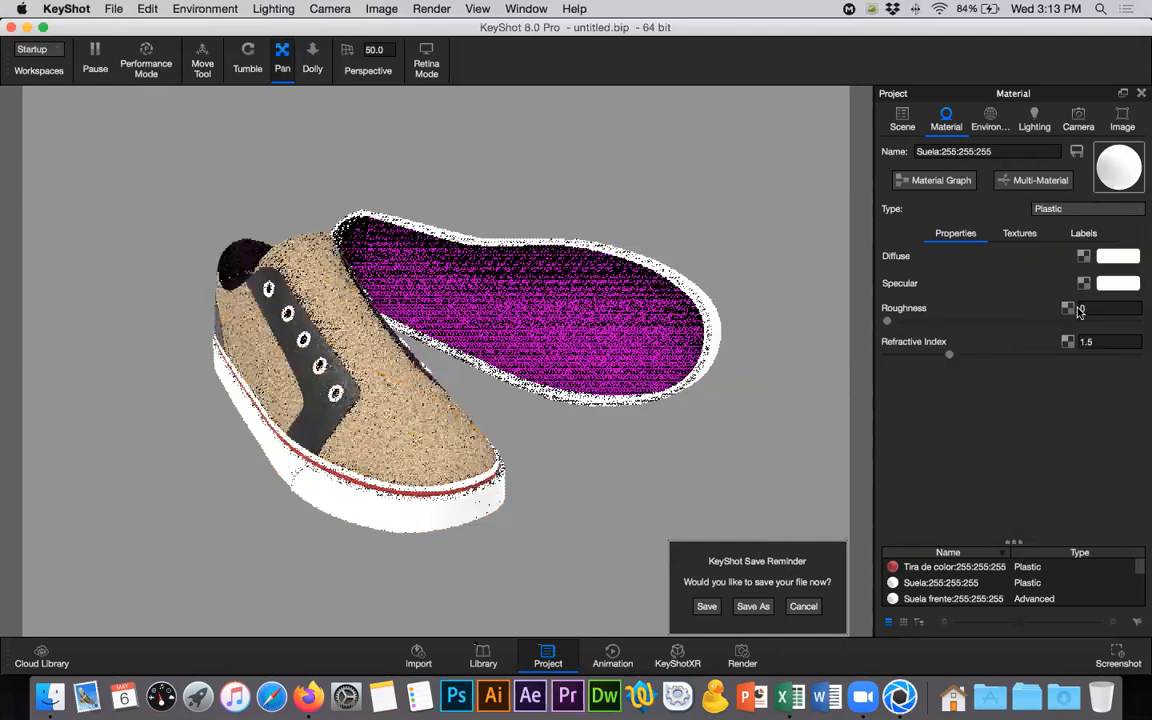
# - Set the Suela material's roughness to 0.2
pyautogui.click(1070, 309)
pyautogui.write('.')
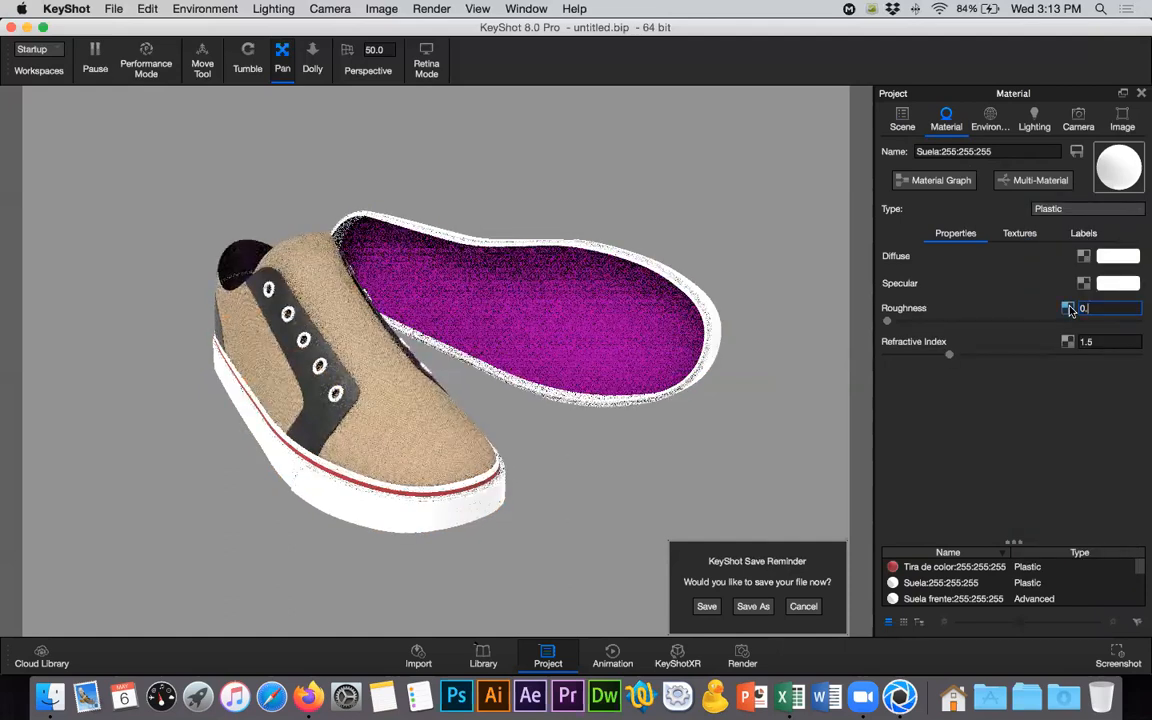
pyautogui.write('2')
pyautogui.press('Return')
# - Set the Suela material's diffuse color to cream #EFE6CC
pyautogui.click(1114, 257)
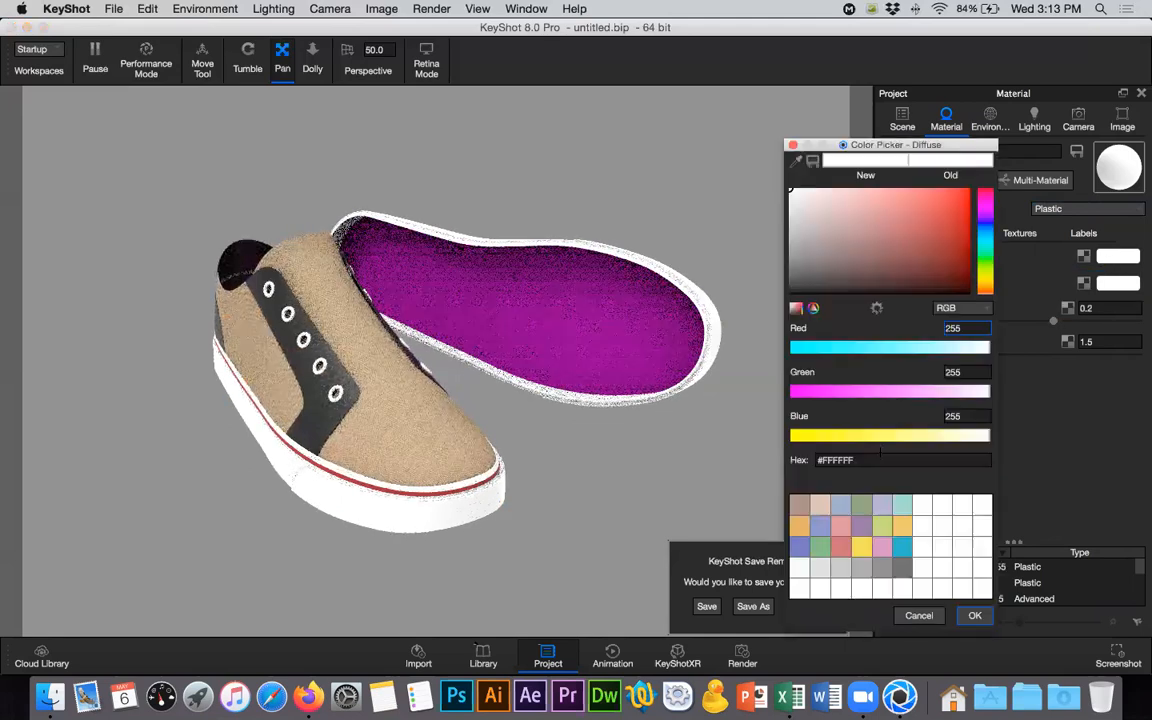
pyautogui.click(820, 506)
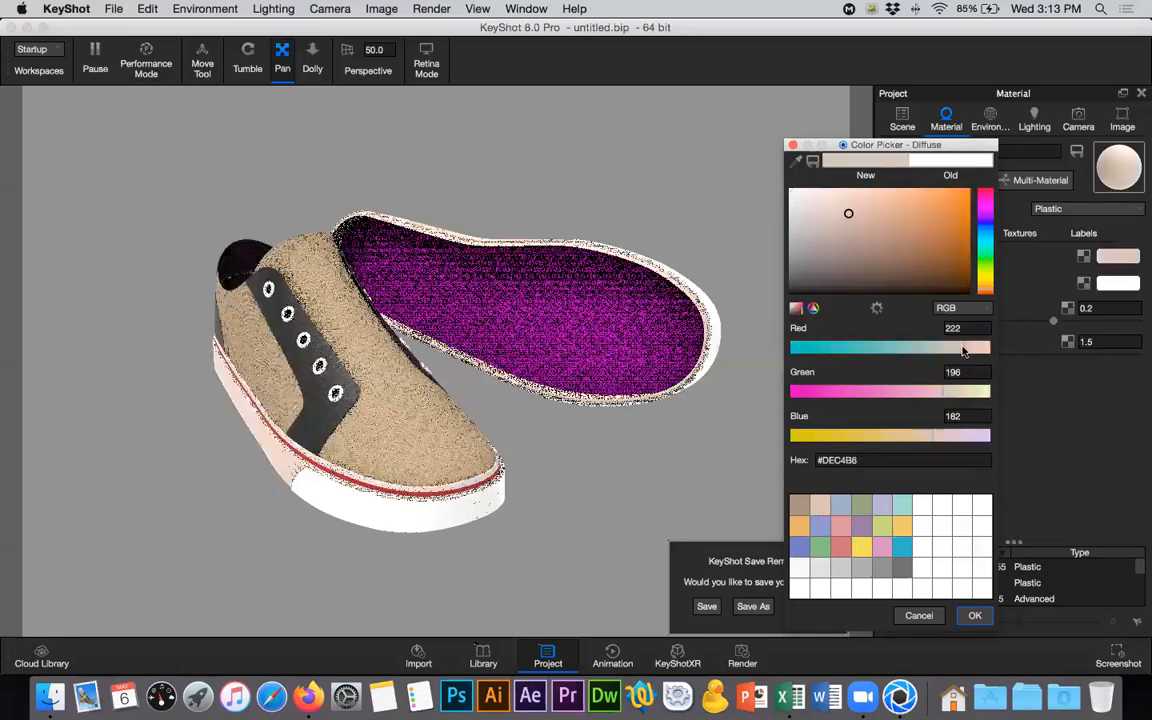
pyautogui.moveTo(963, 350); pyautogui.dragTo(990, 348)
pyautogui.moveTo(970, 393); pyautogui.dragTo(978, 391)
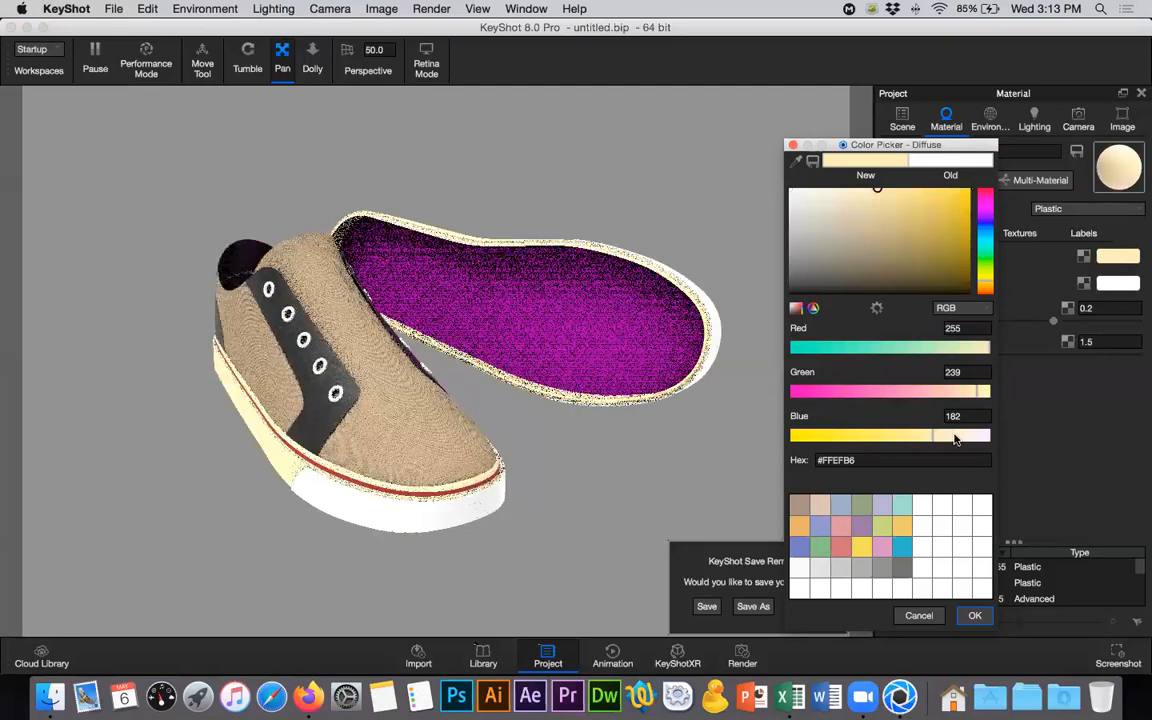
pyautogui.moveTo(955, 438); pyautogui.dragTo(962, 437)
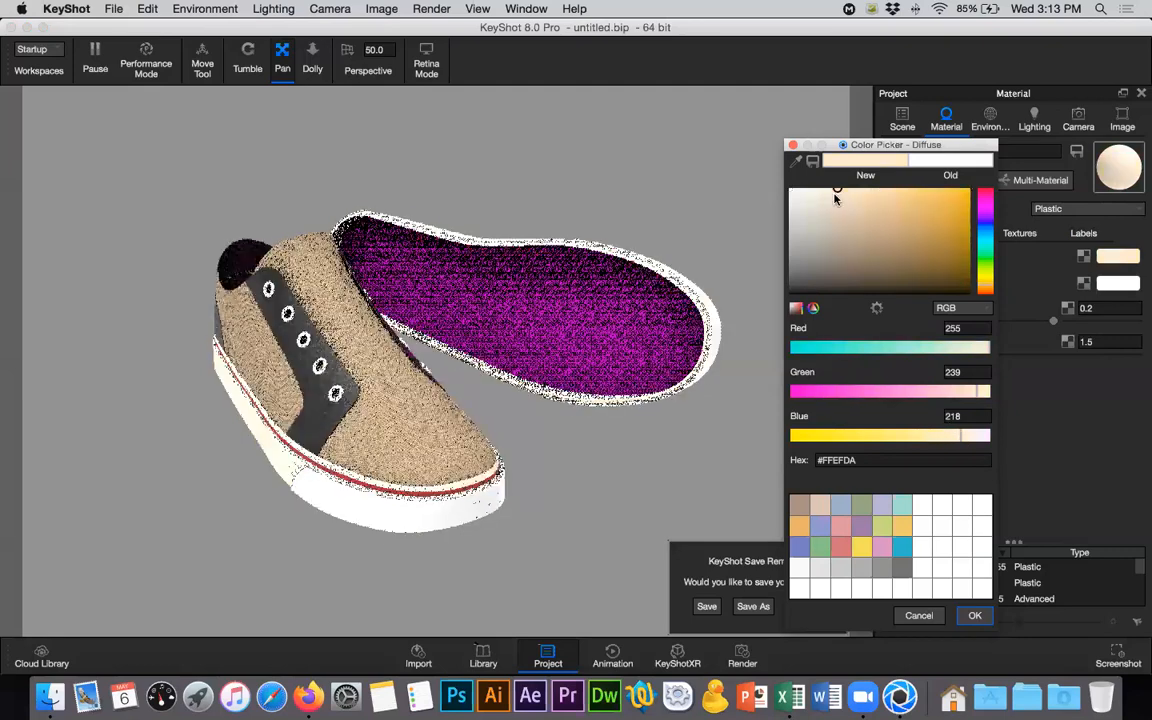
pyautogui.click(829, 217)
pyautogui.moveTo(829, 217); pyautogui.dragTo(830, 217)
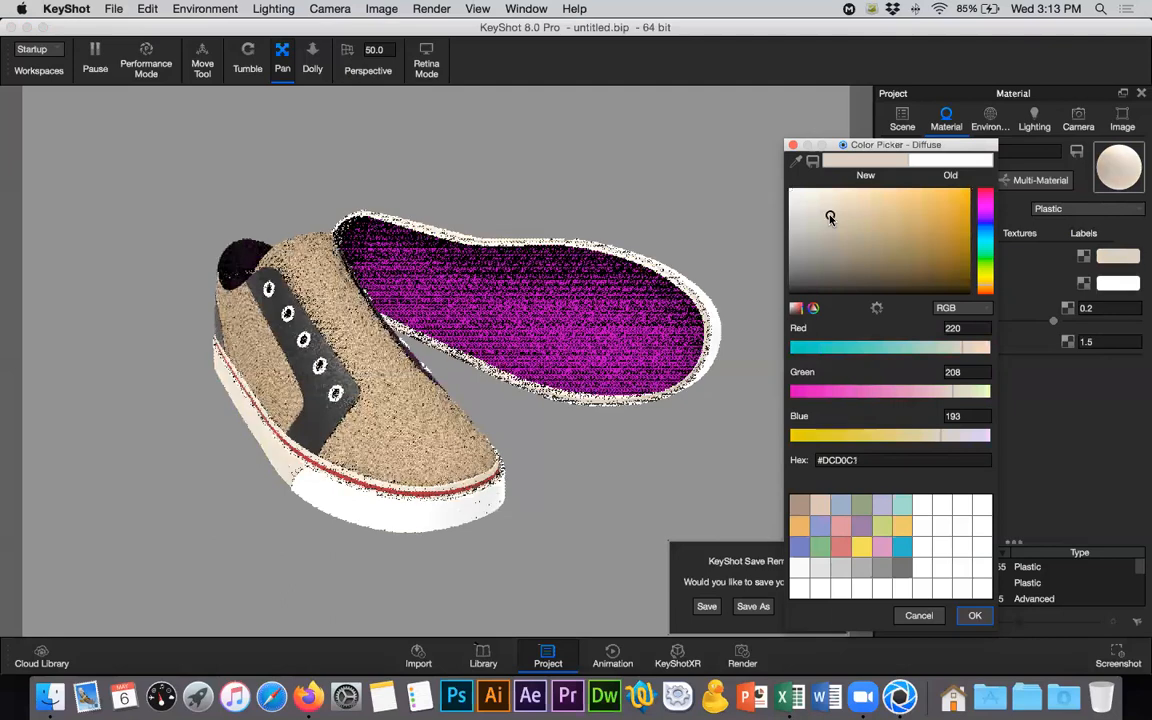
pyautogui.click(819, 220)
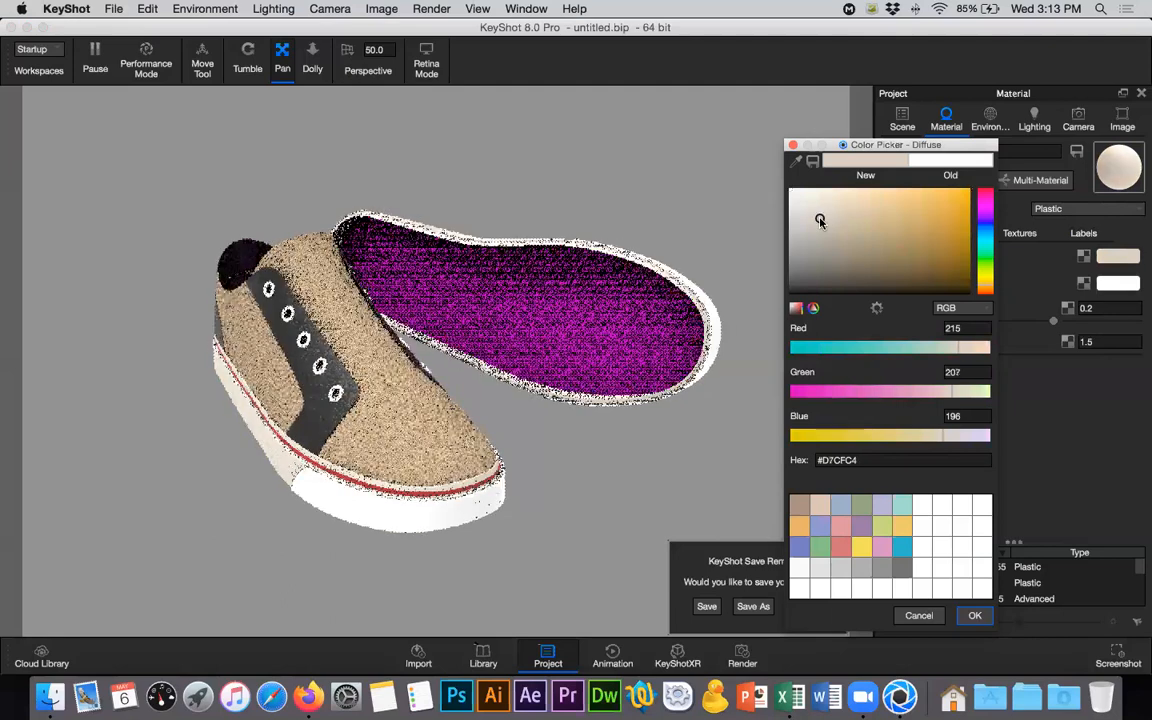
pyautogui.click(819, 214)
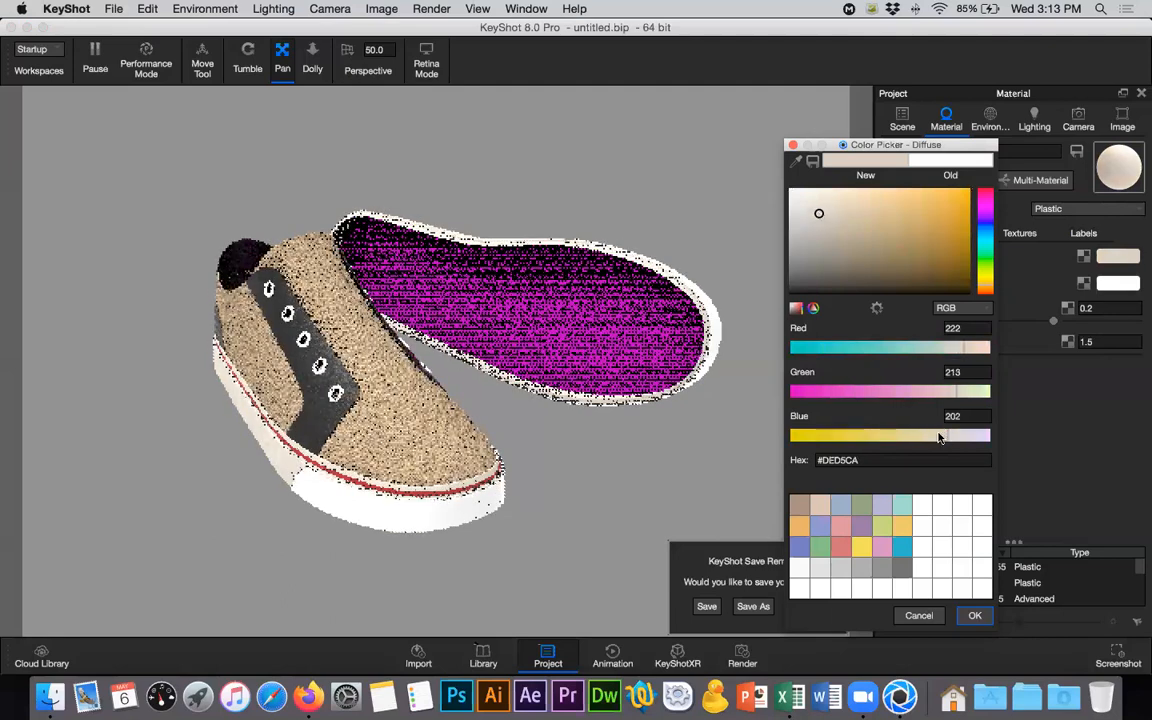
pyautogui.click(938, 437)
pyautogui.click(839, 197)
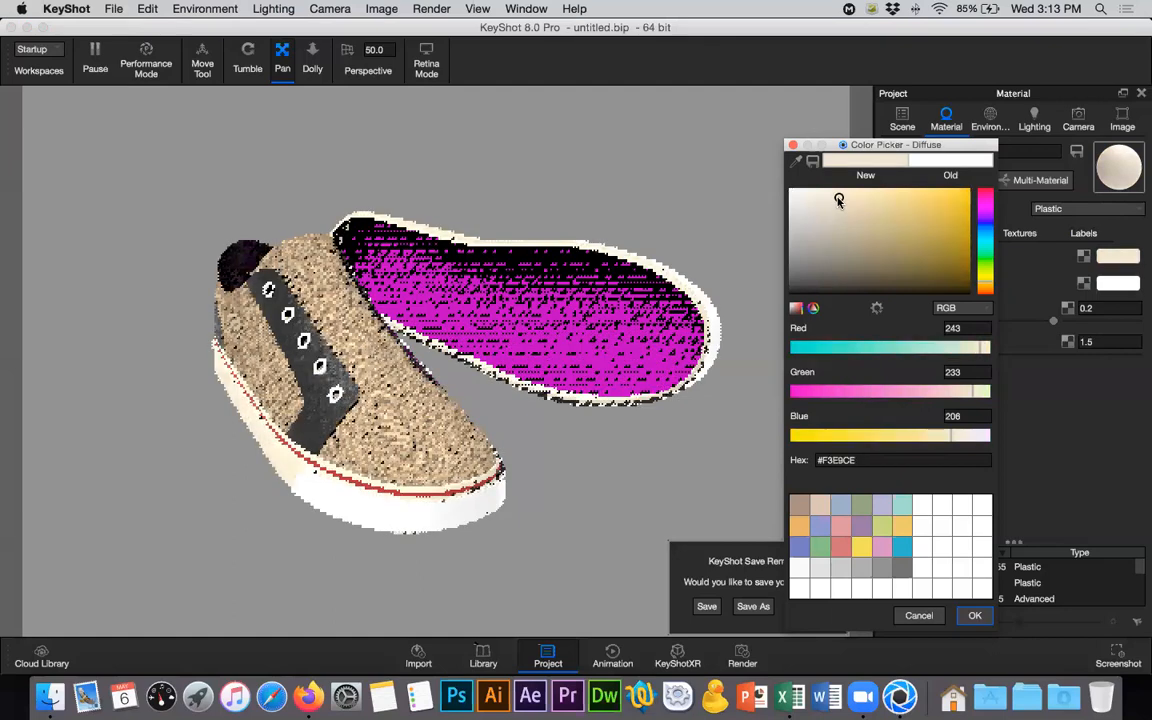
pyautogui.click(838, 201)
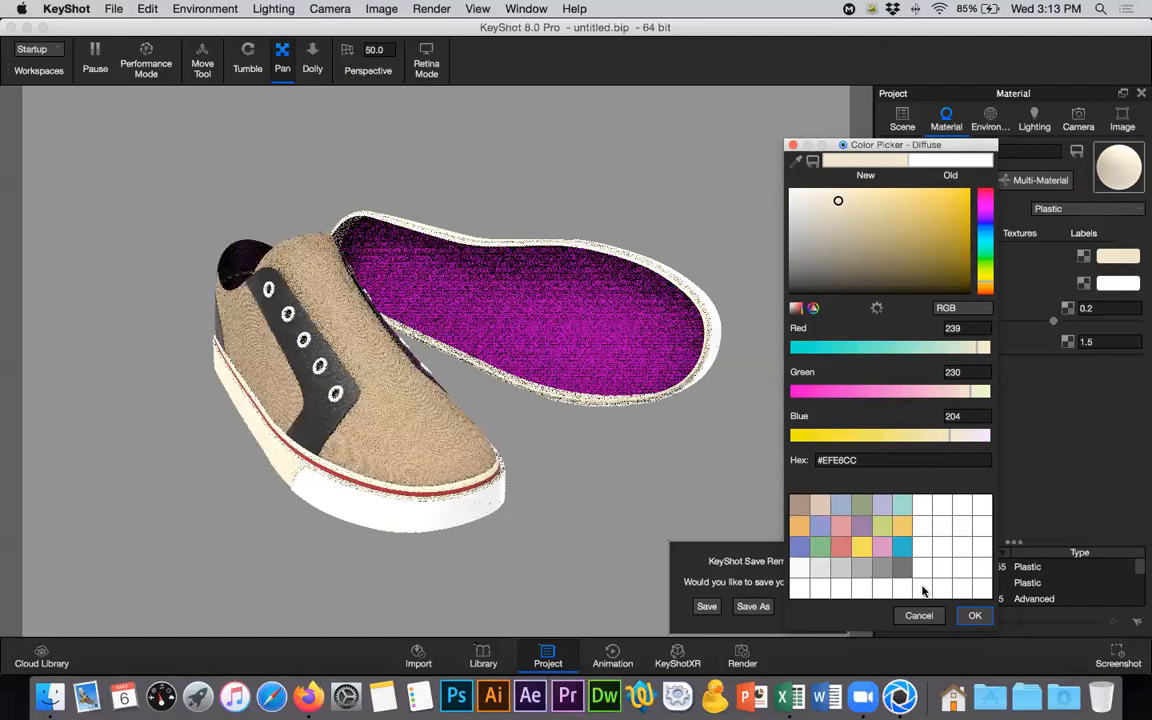
pyautogui.click(973, 616)
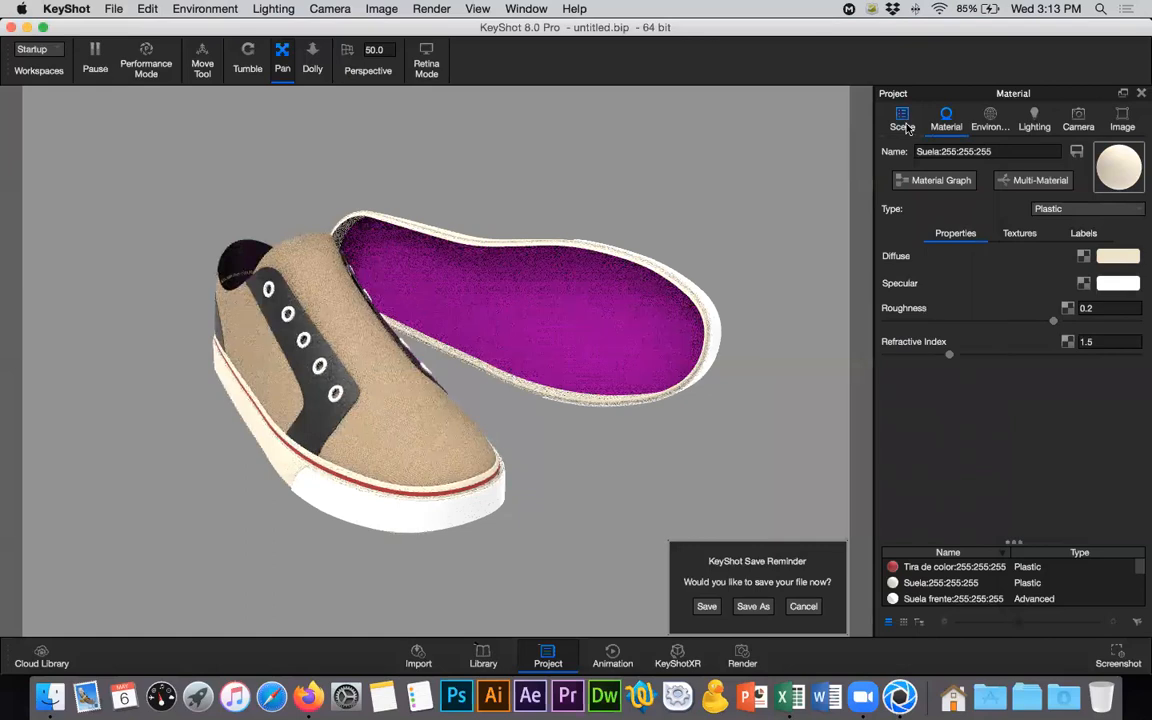
# - Copy the material of the Suela group and paste it onto the Suela frente group
pyautogui.click(1018, 290)
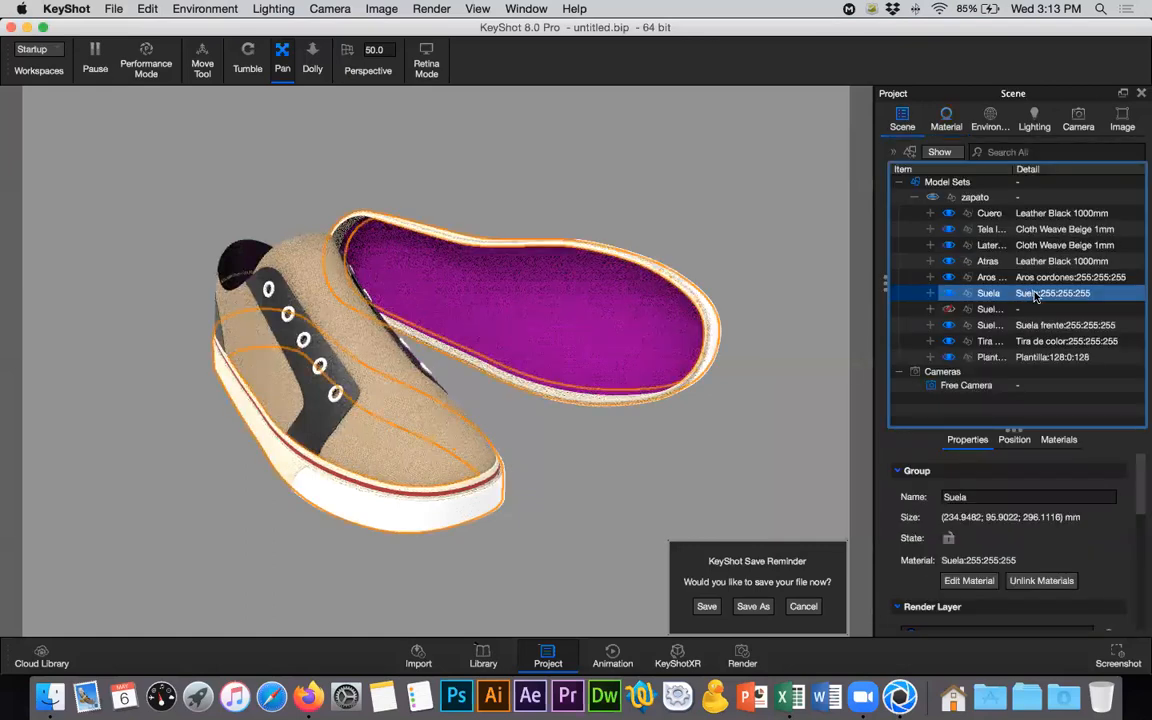
pyautogui.rightClick(1036, 296)
pyautogui.moveTo(985, 31)
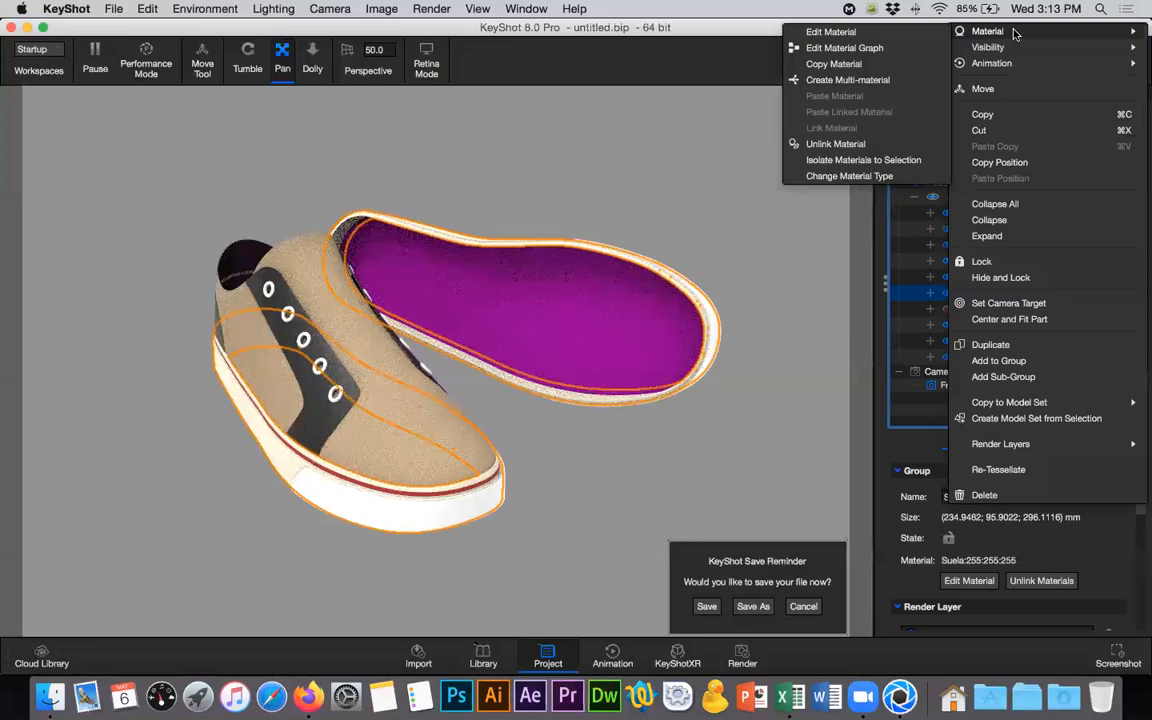
pyautogui.click(824, 63)
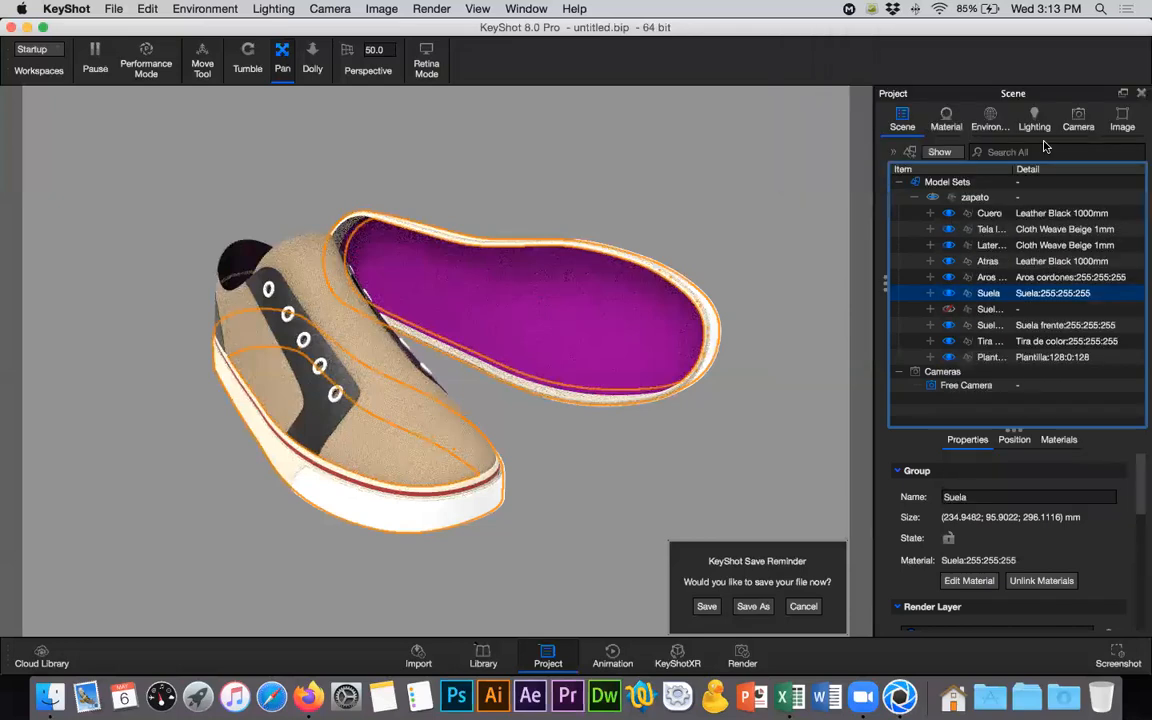
pyautogui.click(1020, 326)
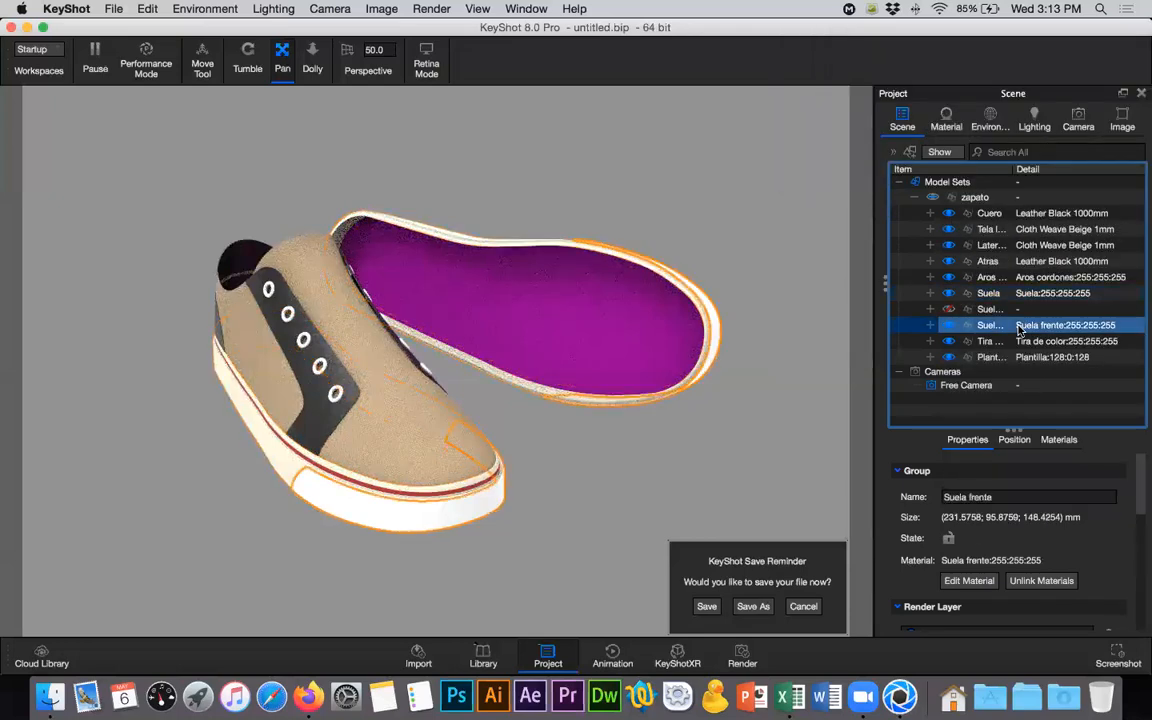
pyautogui.rightClick(1020, 326)
pyautogui.moveTo(990, 31)
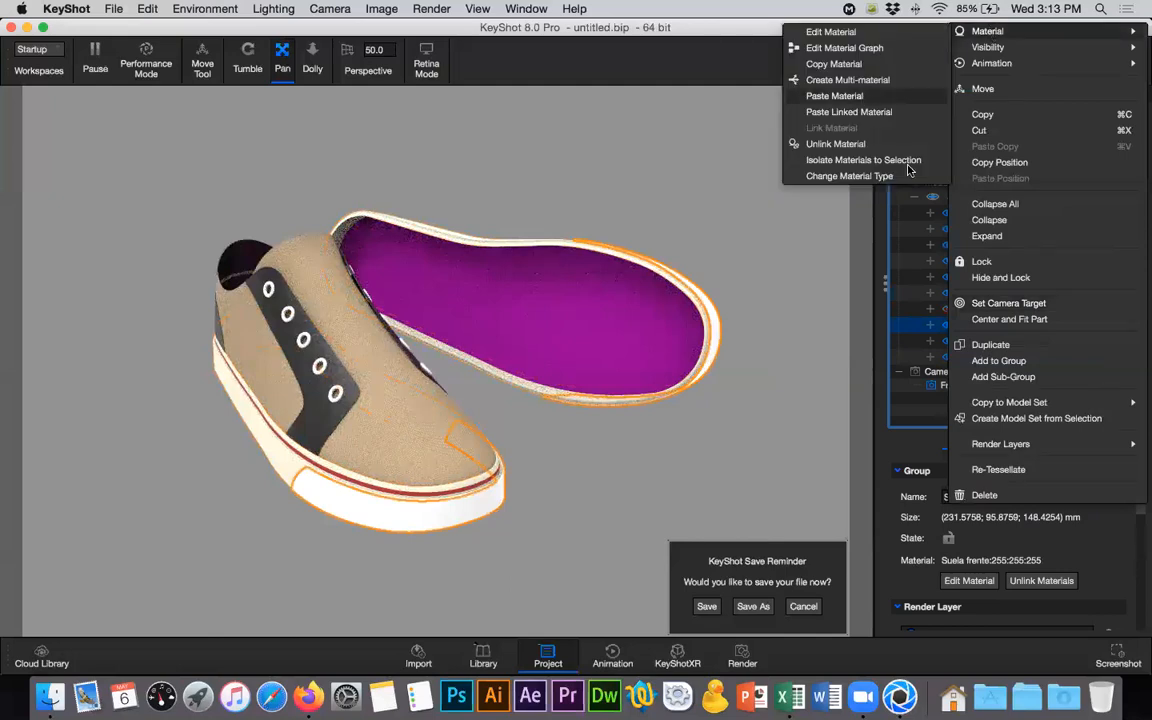
pyautogui.click(835, 96)
# - Unlink the material of the Suela frente group
pyautogui.rightClick(1032, 326)
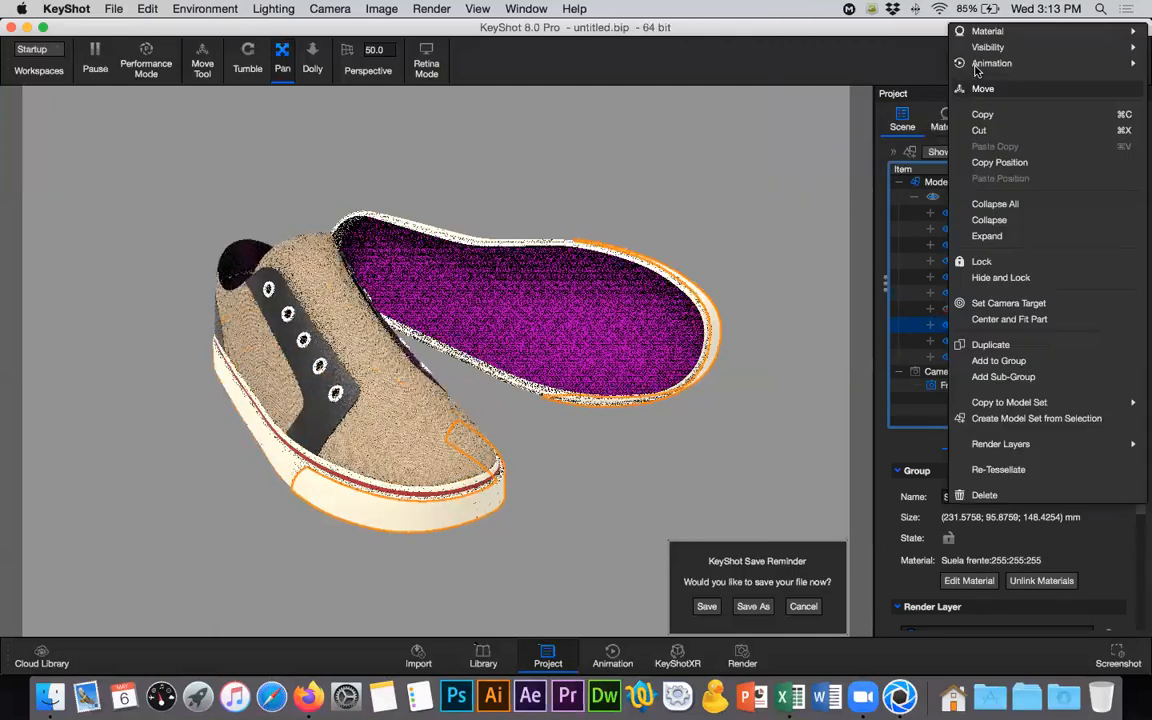
pyautogui.moveTo(997, 33)
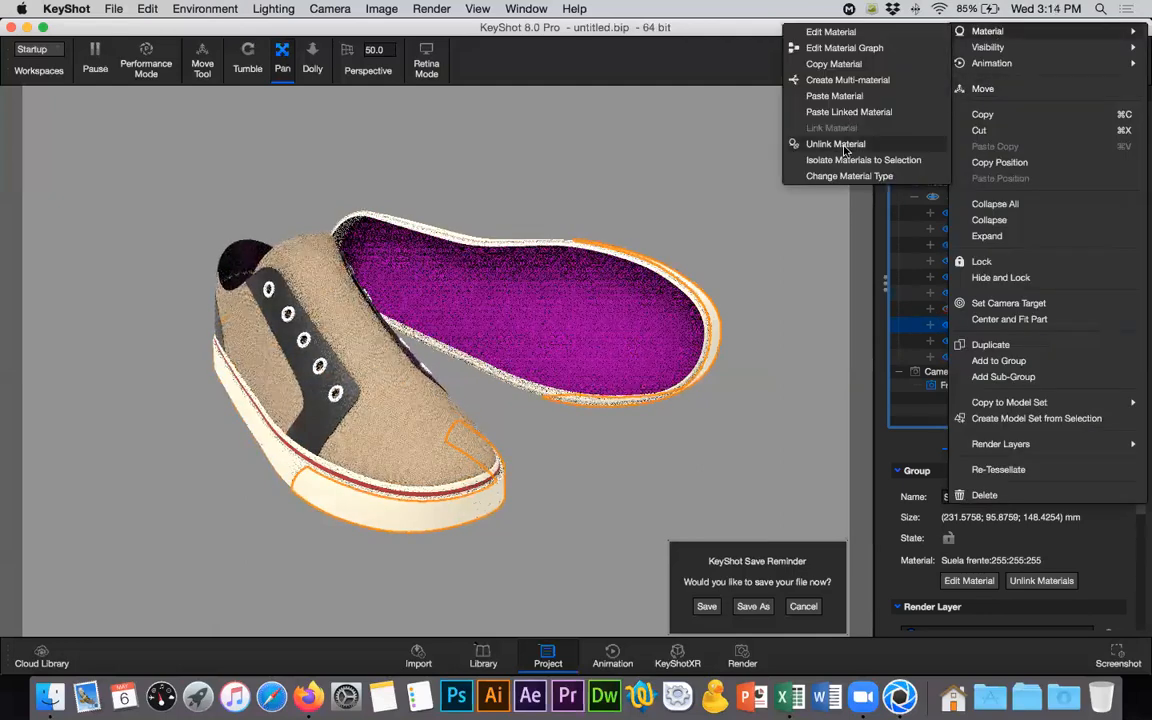
pyautogui.click(842, 200)
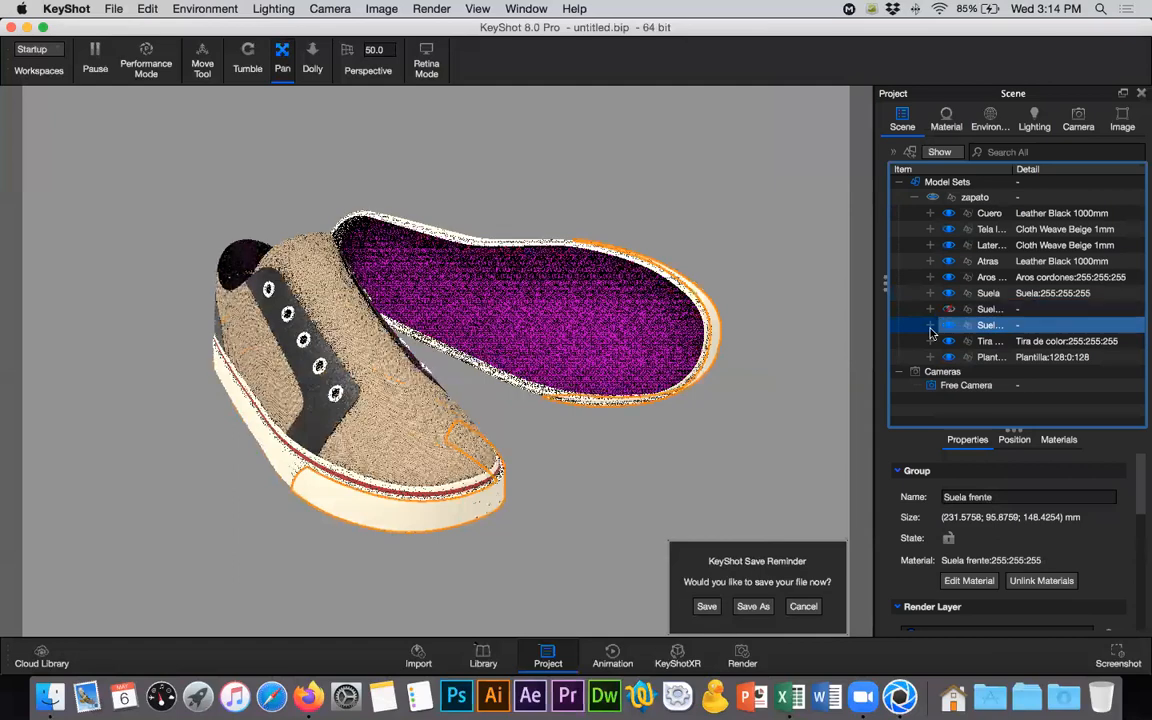
# - Switch to Firefox, browse the vans sole image results and view the black Vans Authentic gum-sole sneaker as reference, returning to KeyShot
pyautogui.press('super+Tab')
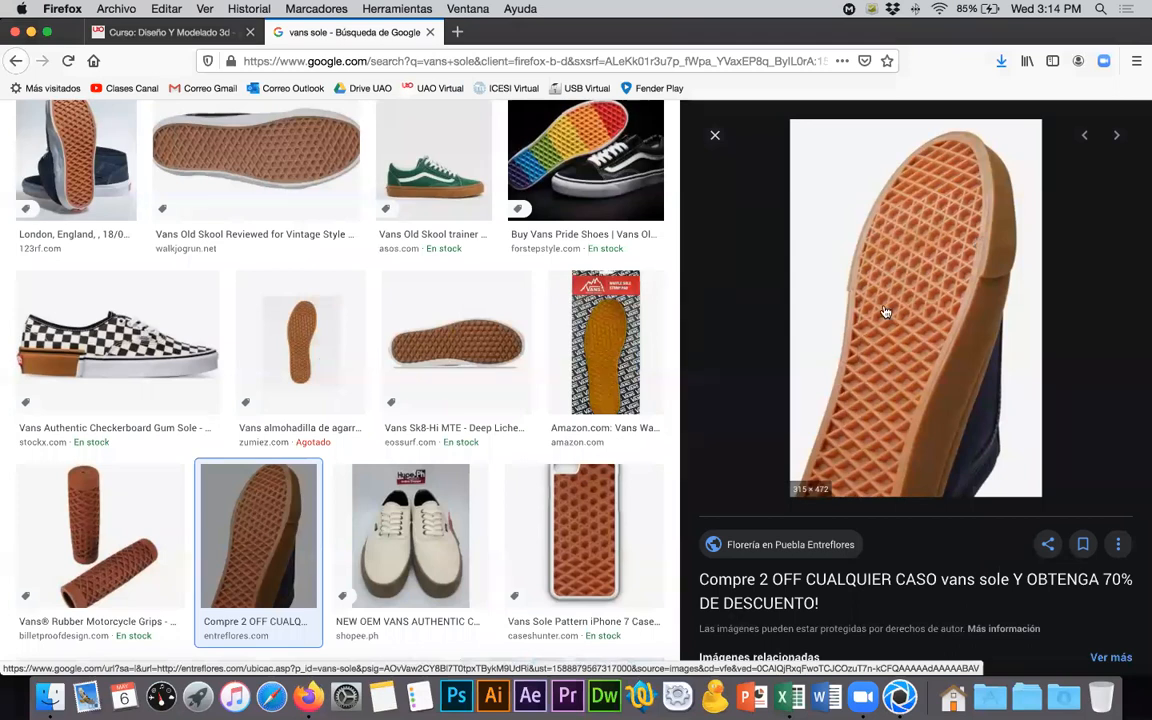
pyautogui.scroll(10, 502, 387)
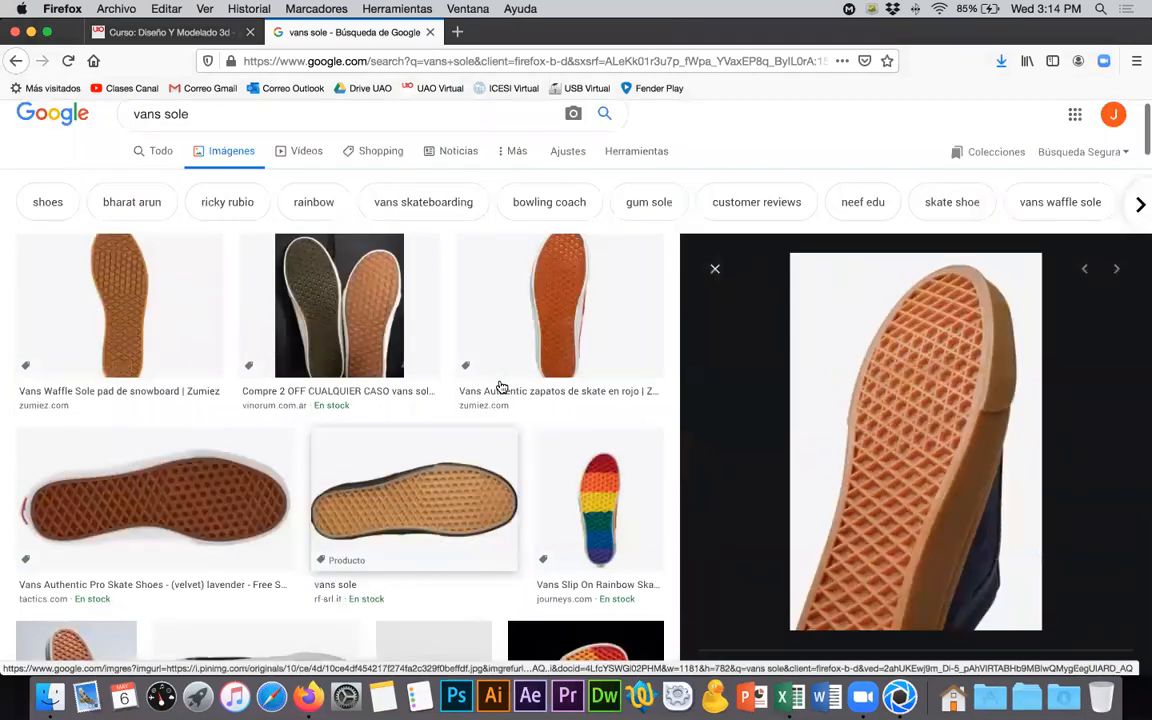
pyautogui.scroll(-8, 502, 387)
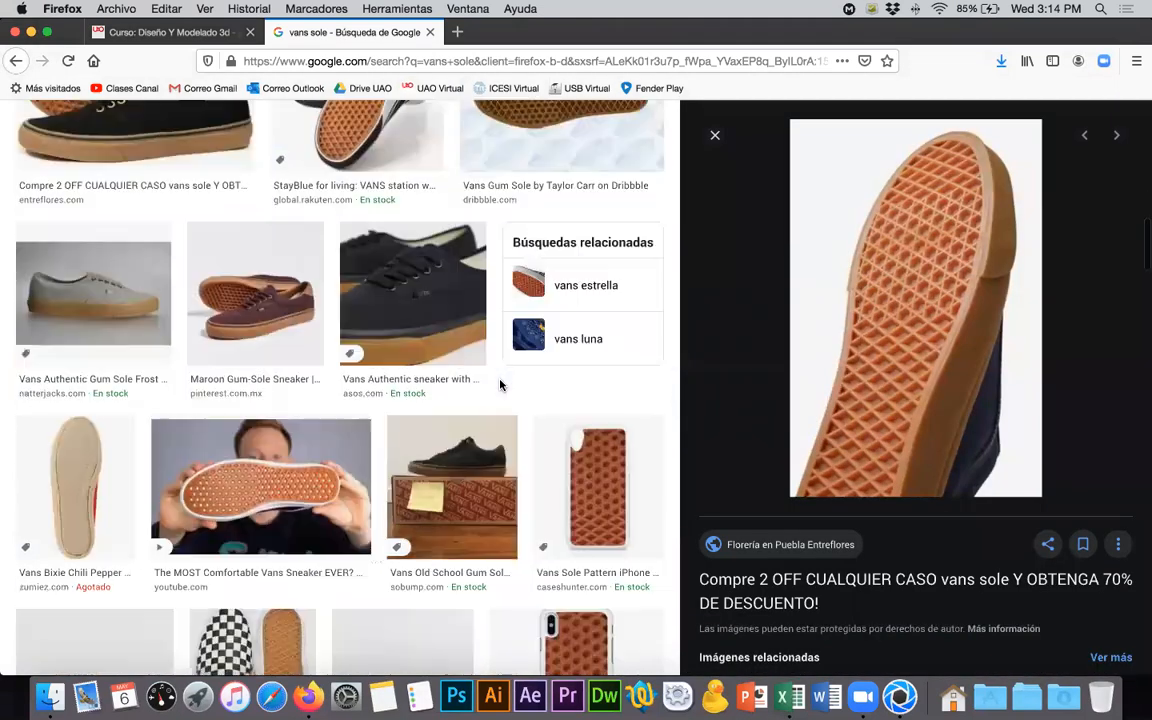
pyautogui.click(407, 344)
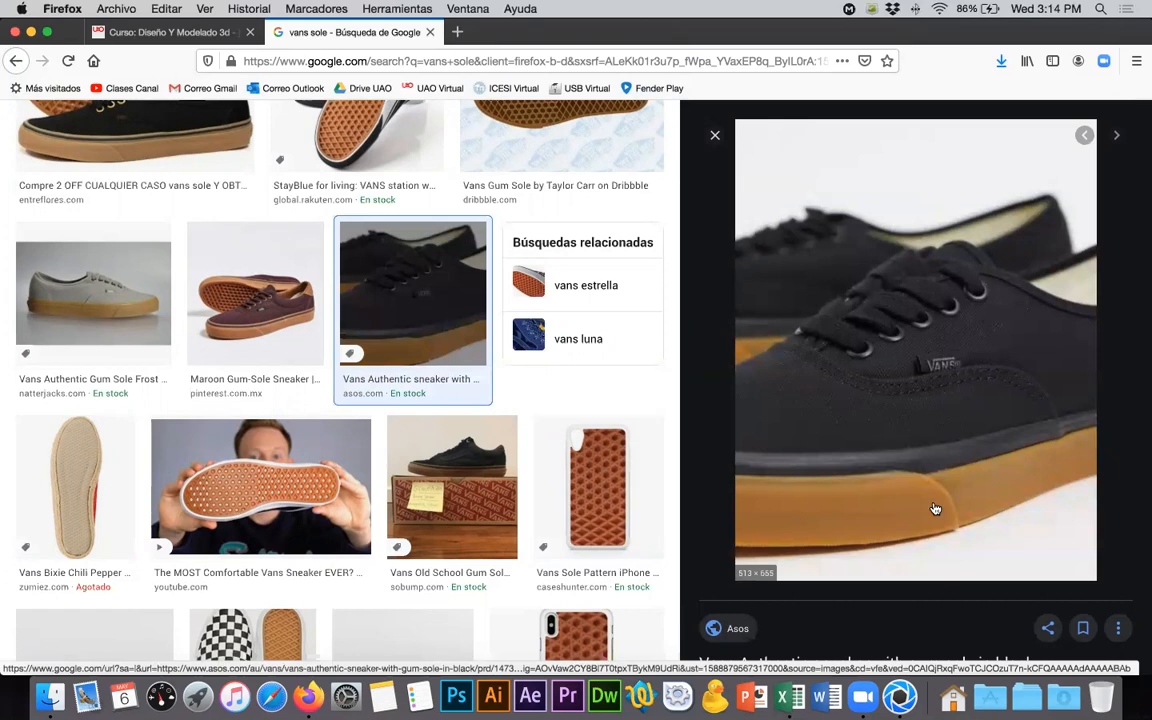
pyautogui.press('super+Tab')
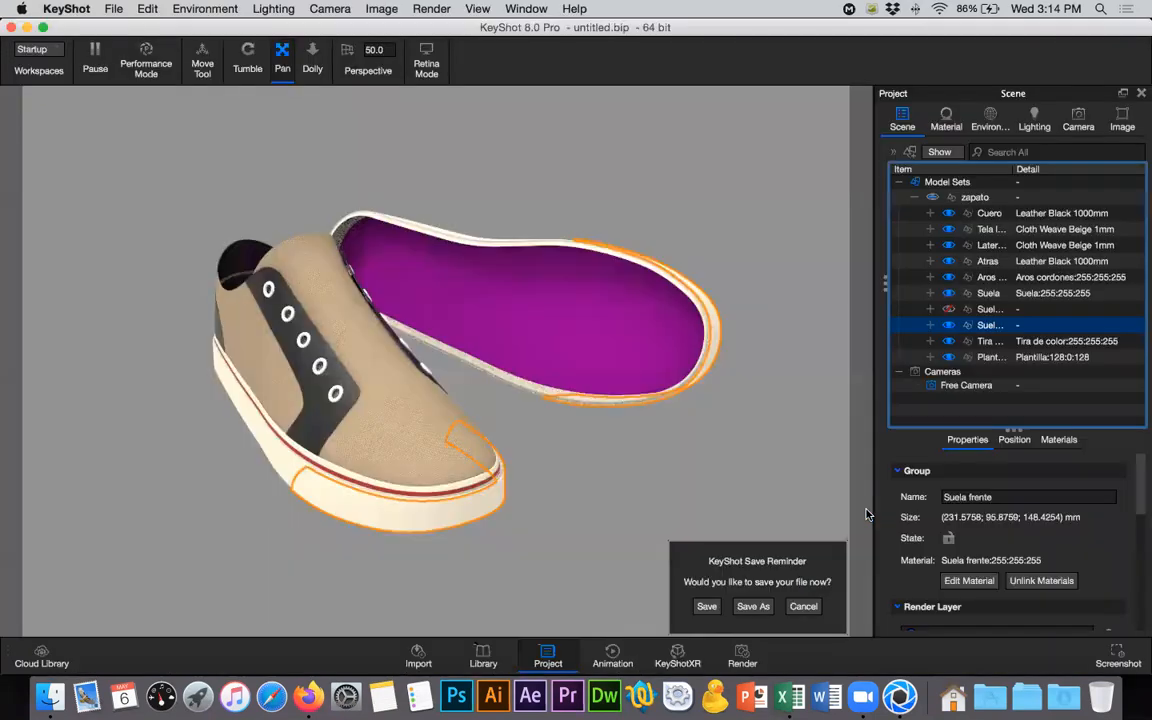
# - Rename the Suela material to "suela frontal" and return to the scene's model list
pyautogui.rightClick(988, 328)
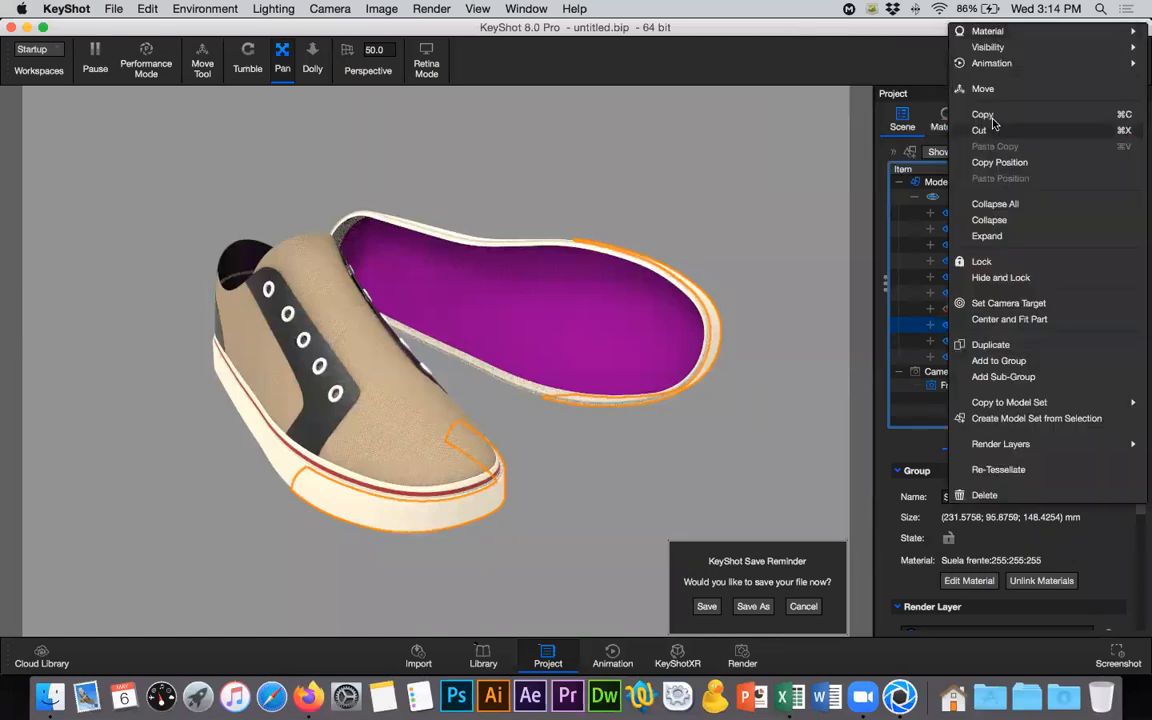
pyautogui.click(944, 112)
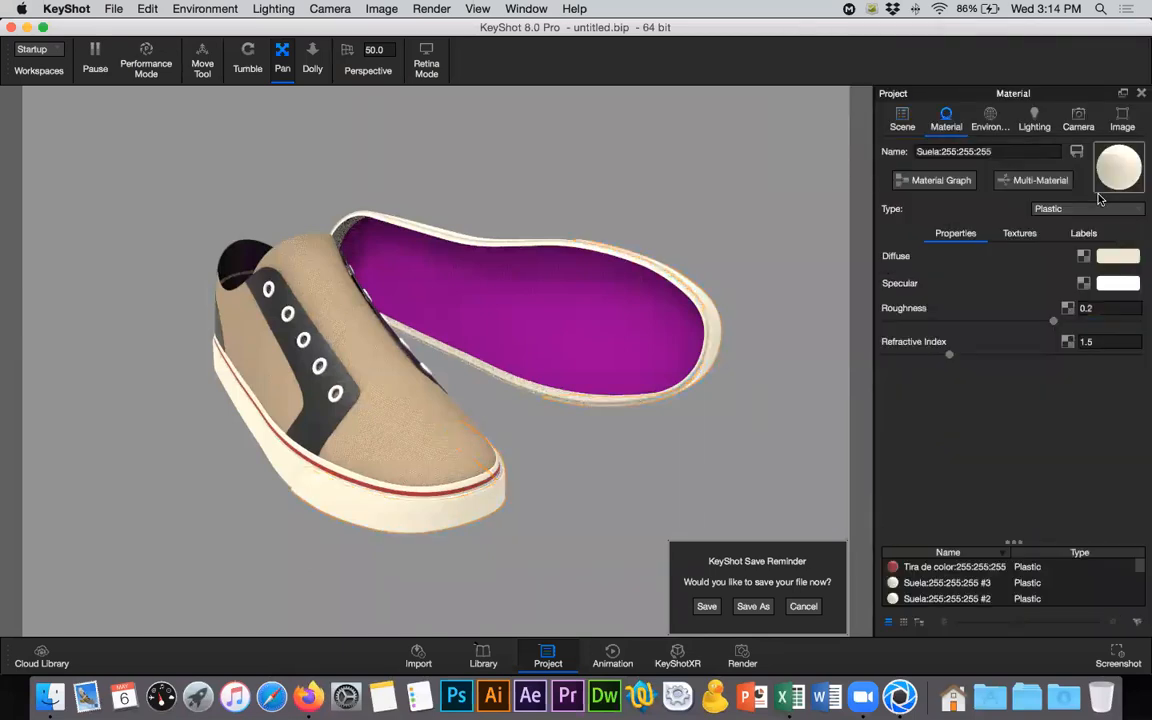
pyautogui.moveTo(1002, 153); pyautogui.dragTo(895, 157)
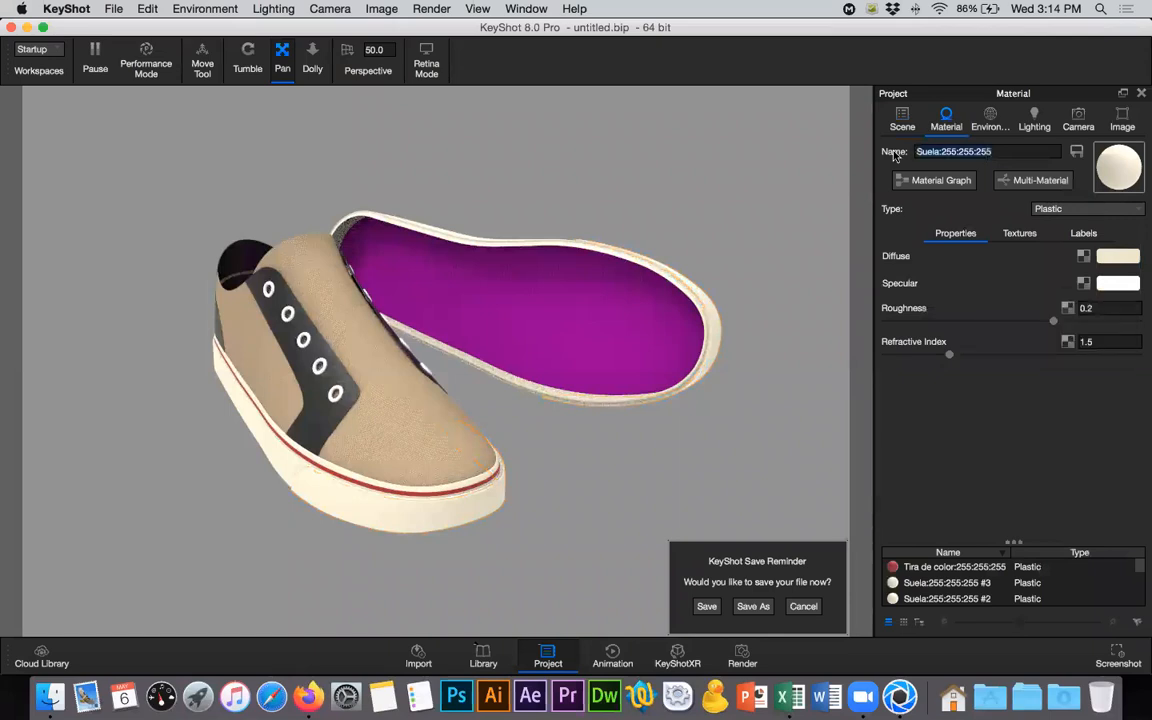
pyautogui.write('sue')
pyautogui.write('la t')
pyautogui.write('rontal')
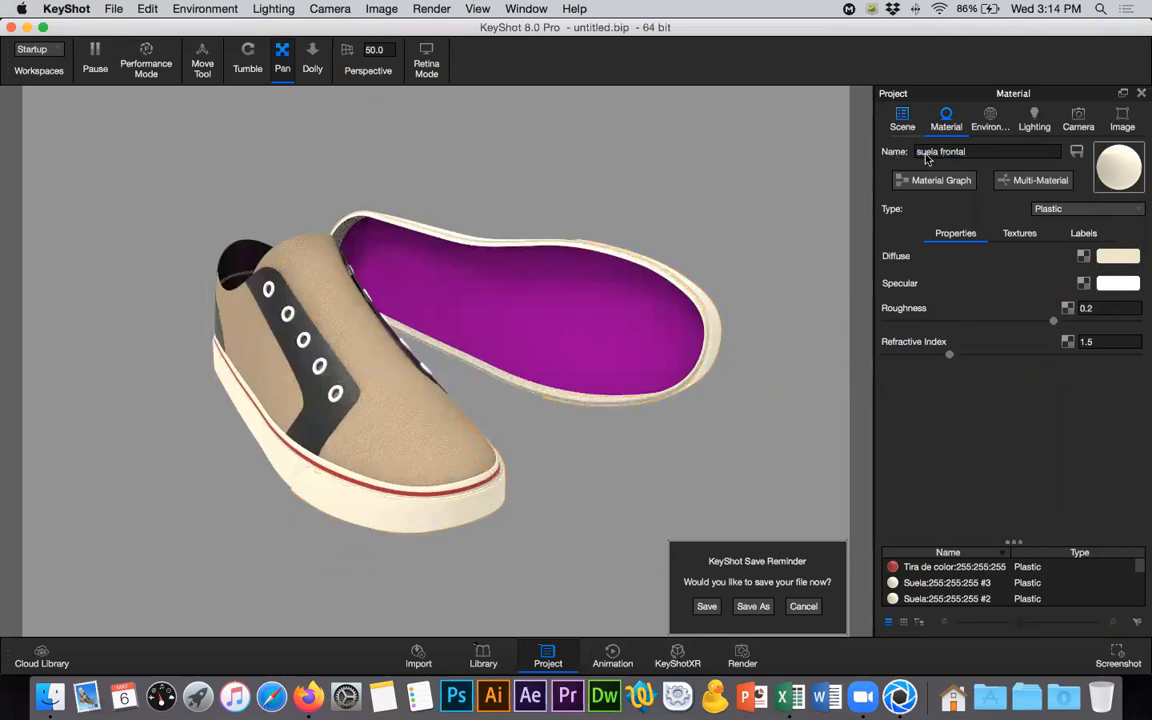
pyautogui.click(902, 120)
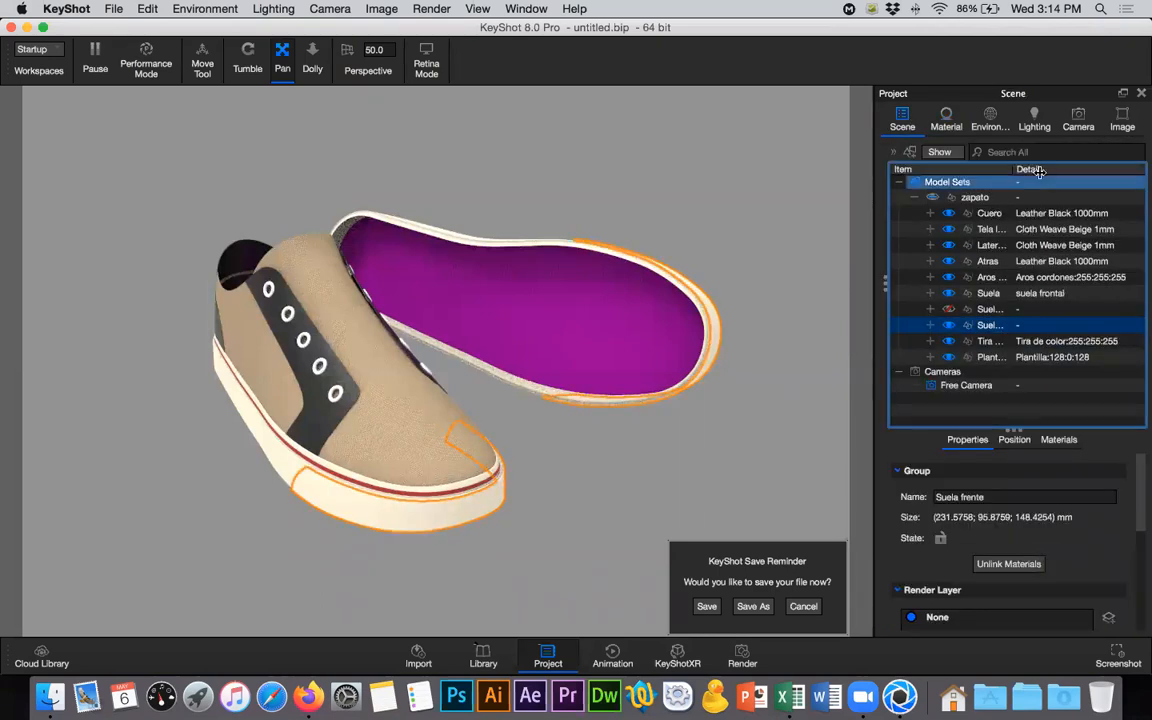
# - Widen the Item column of the scene tree and expand the Suela frente group to show its parts
pyautogui.moveTo(1040, 170); pyautogui.dragTo(1090, 170)
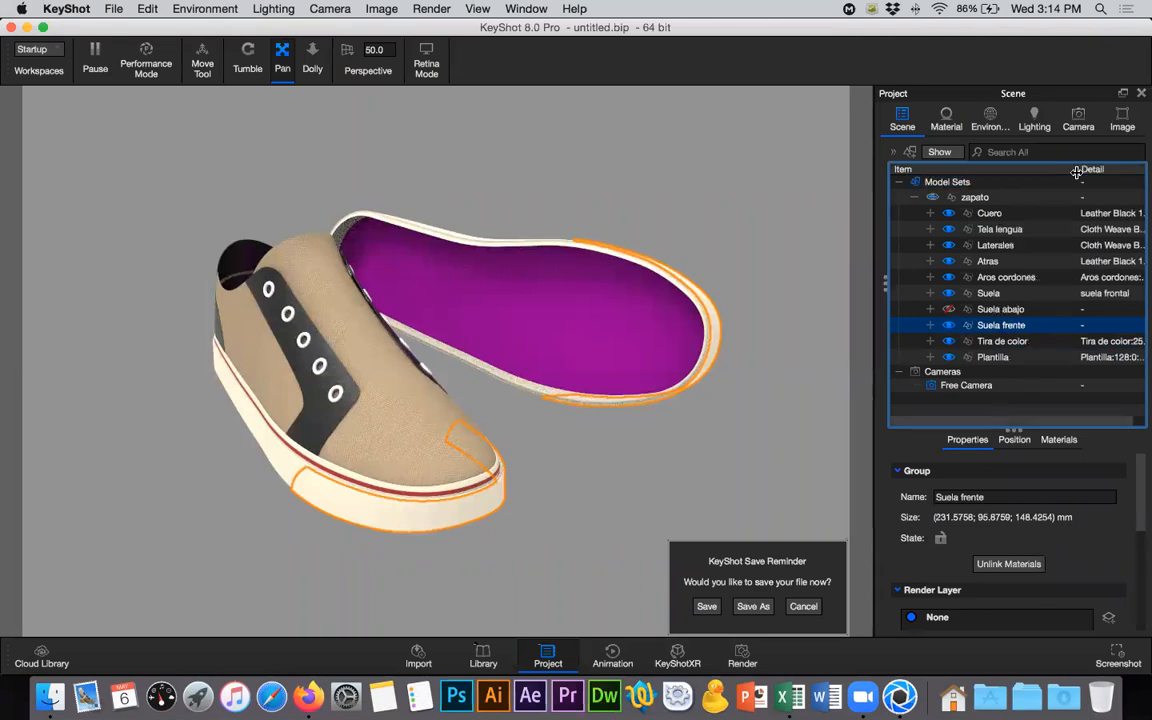
pyautogui.click(930, 326)
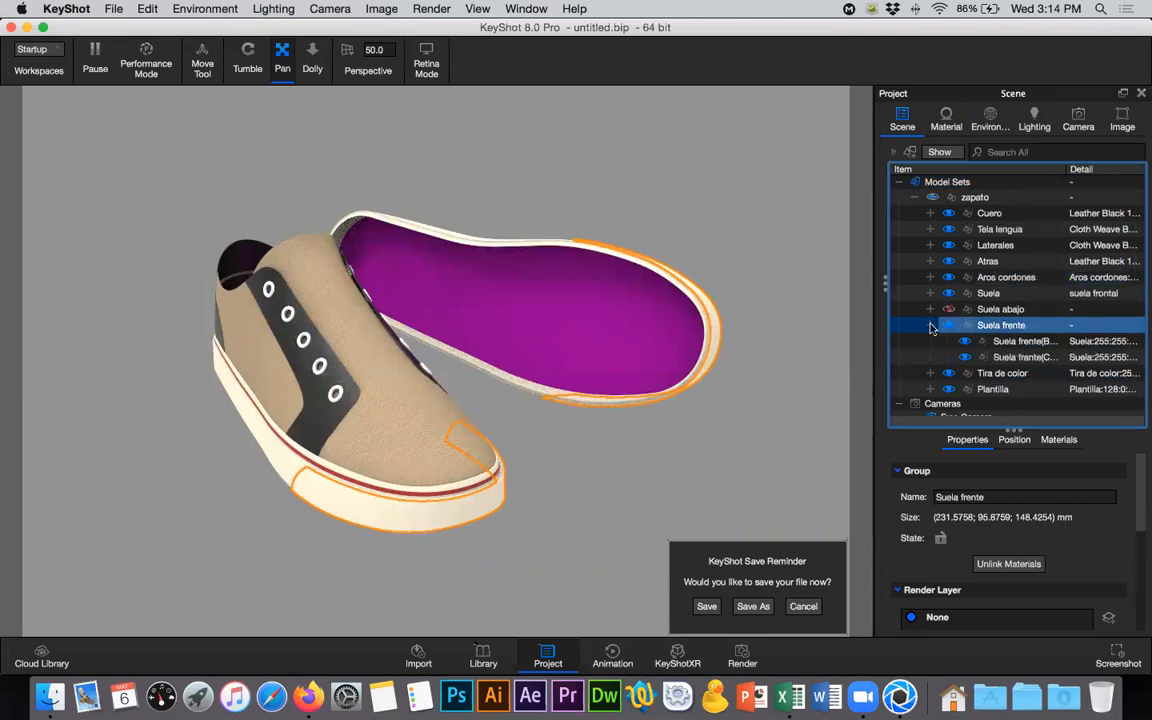
pyautogui.click(930, 326)
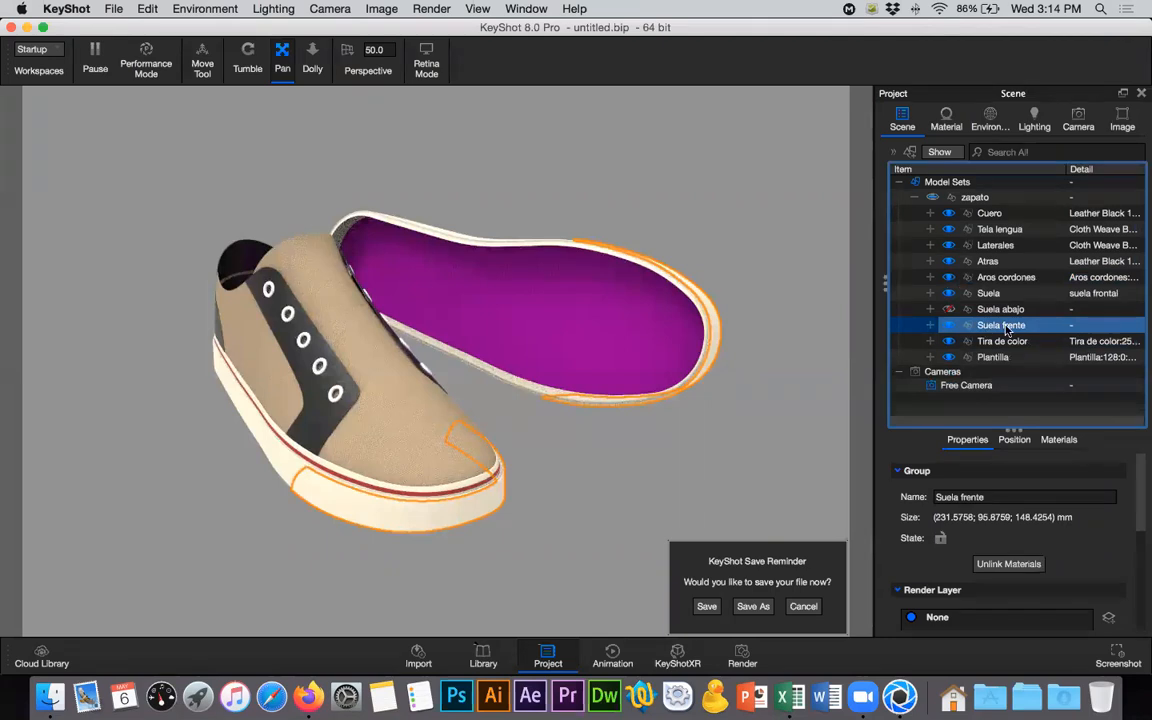
pyautogui.click(930, 326)
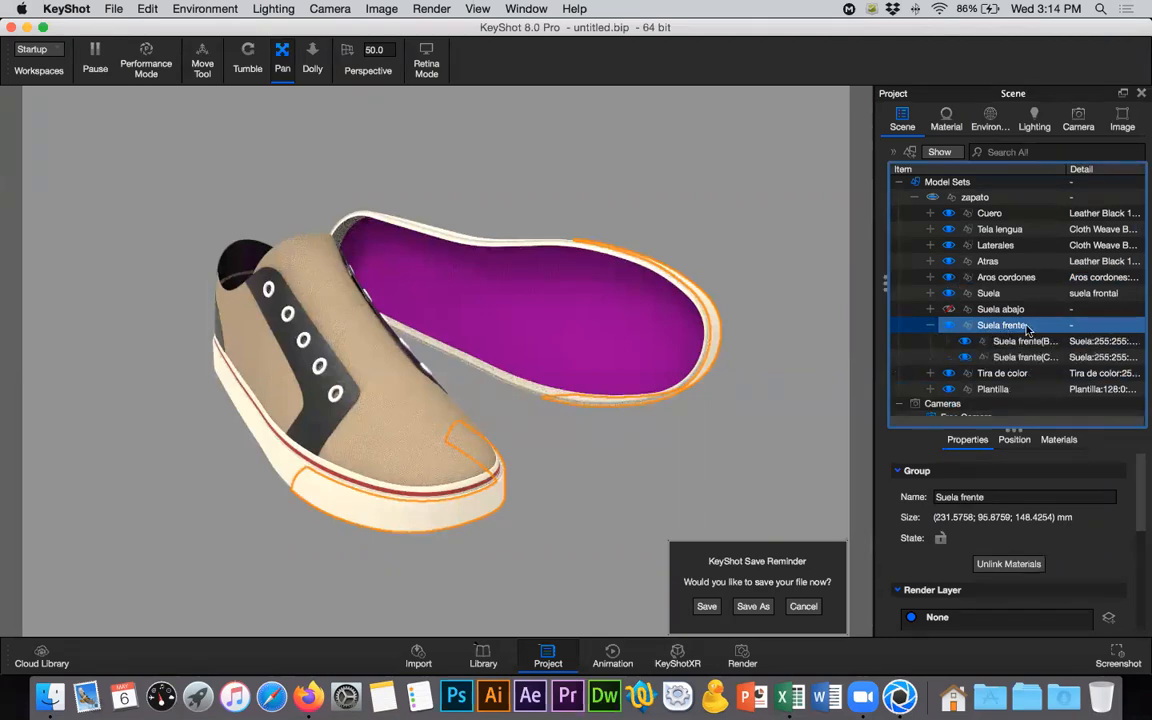
# - Shorten the Suela group's material name to "suela" and return to the scene's model list
pyautogui.click(975, 293)
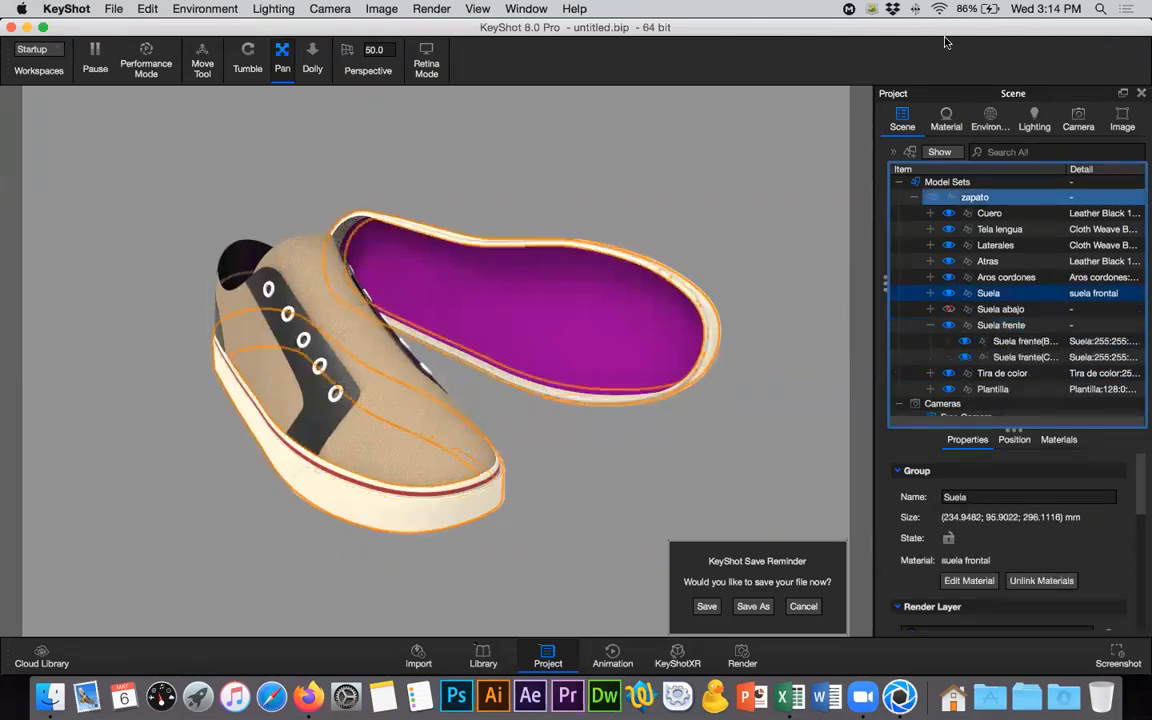
pyautogui.click(946, 119)
pyautogui.doubleClick(949, 151)
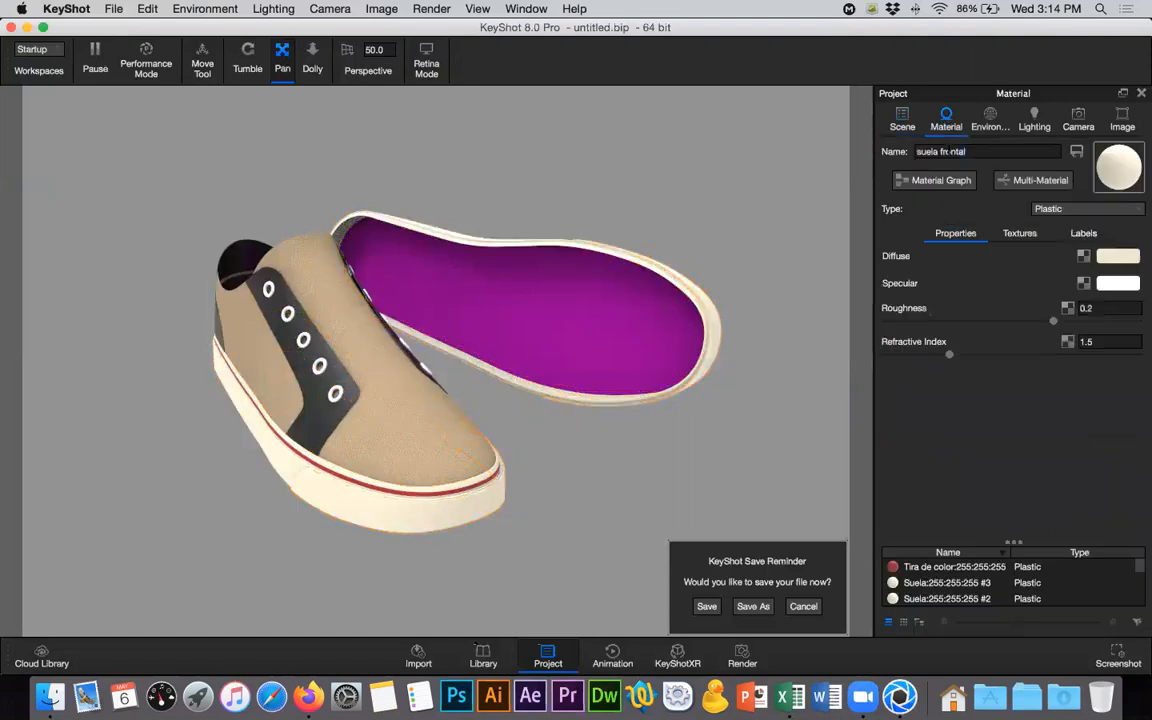
pyautogui.doubleClick(940, 151)
pyautogui.press('BackSpace')
pyautogui.click(905, 119)
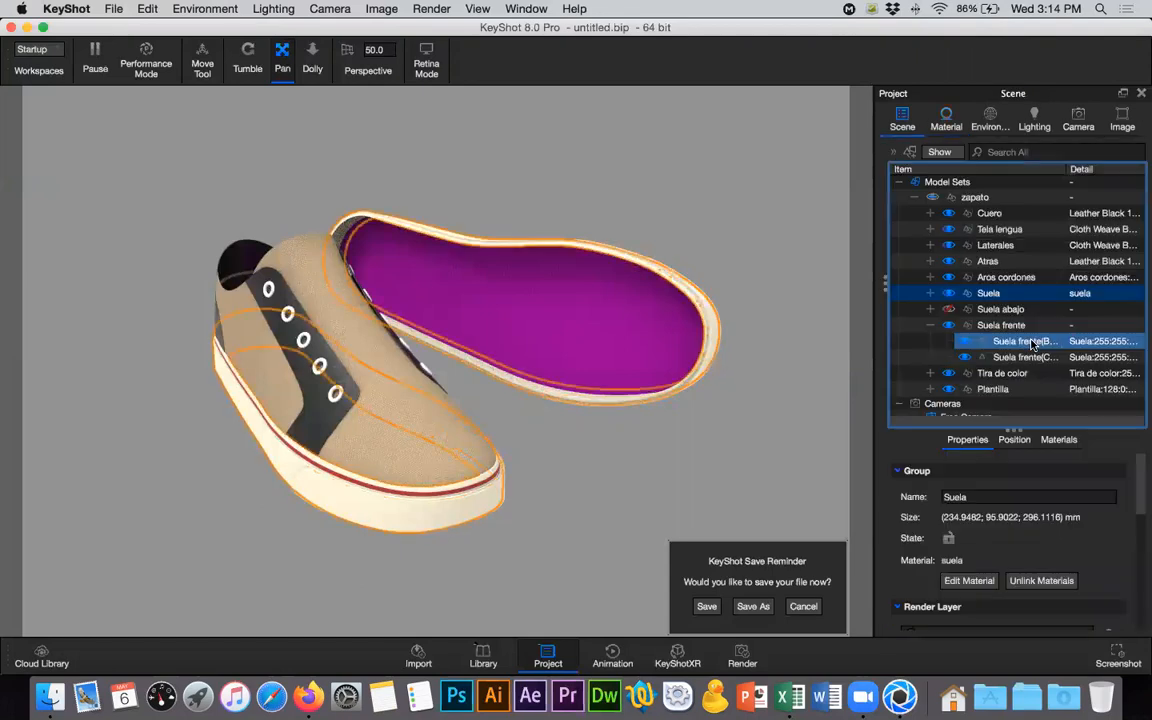
# - Open the material of the first part in the Suela frente group and rename it "Suela frontal"
pyautogui.click(1030, 341)
pyautogui.rightClick(1030, 341)
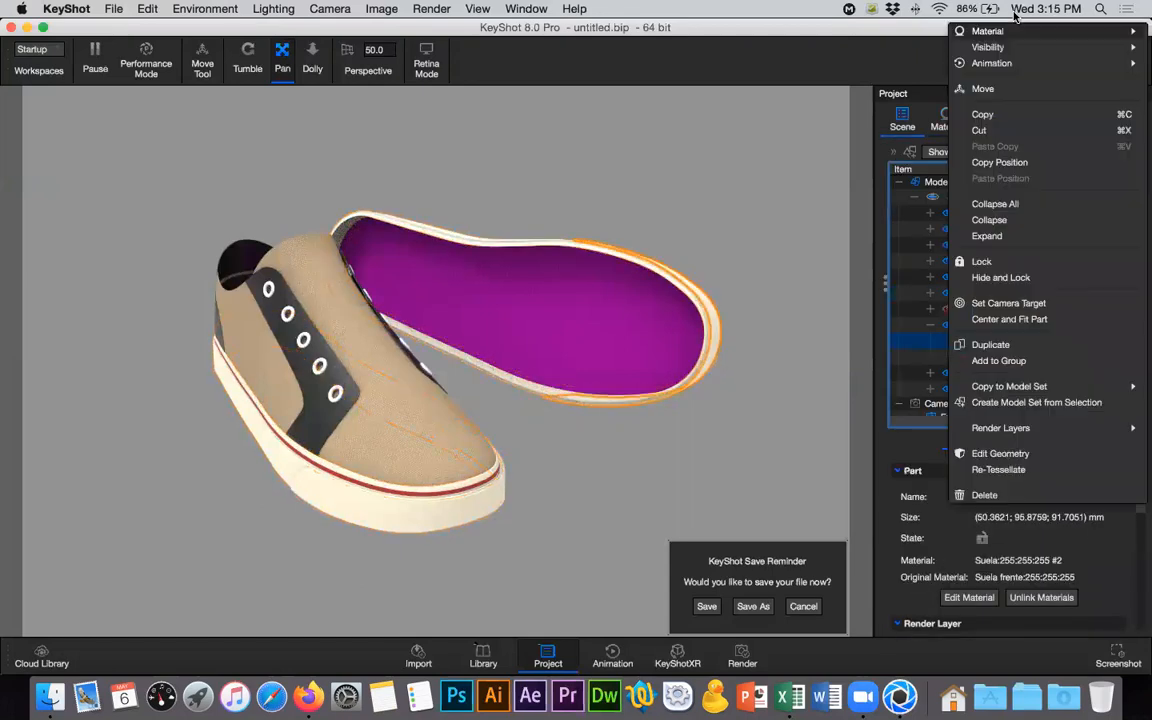
pyautogui.moveTo(985, 31)
pyautogui.click(788, 30)
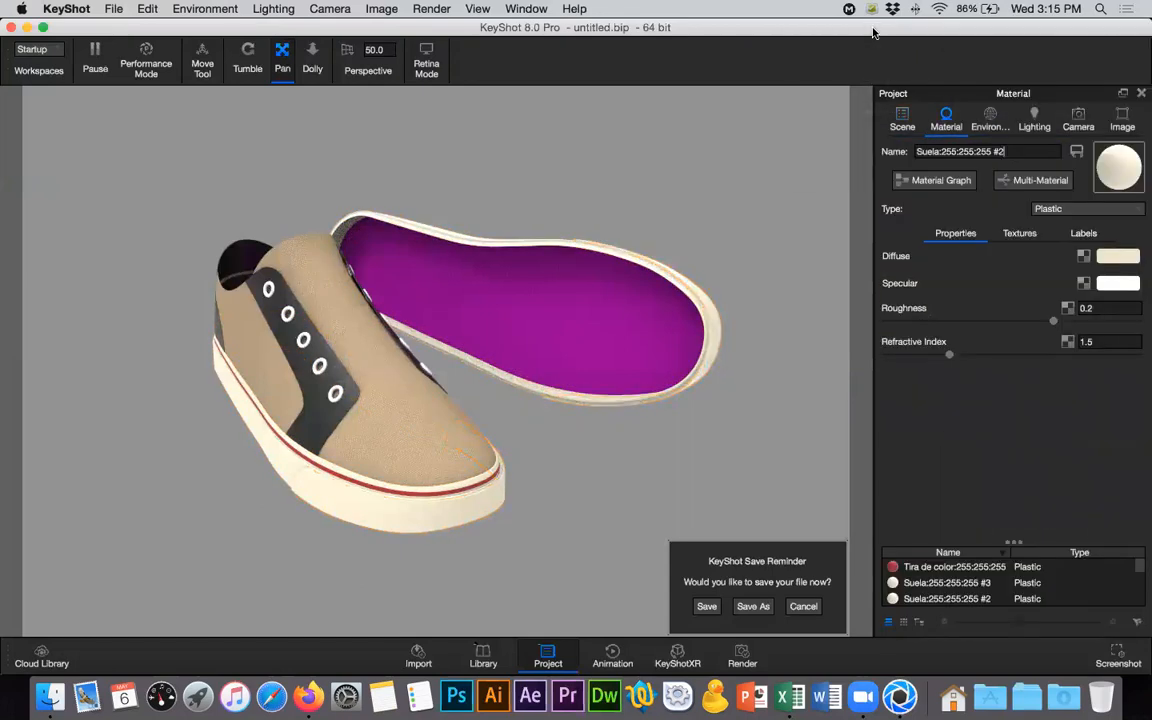
pyautogui.press('super+a')
pyautogui.write('Suela frontal')
pyautogui.press('Return')
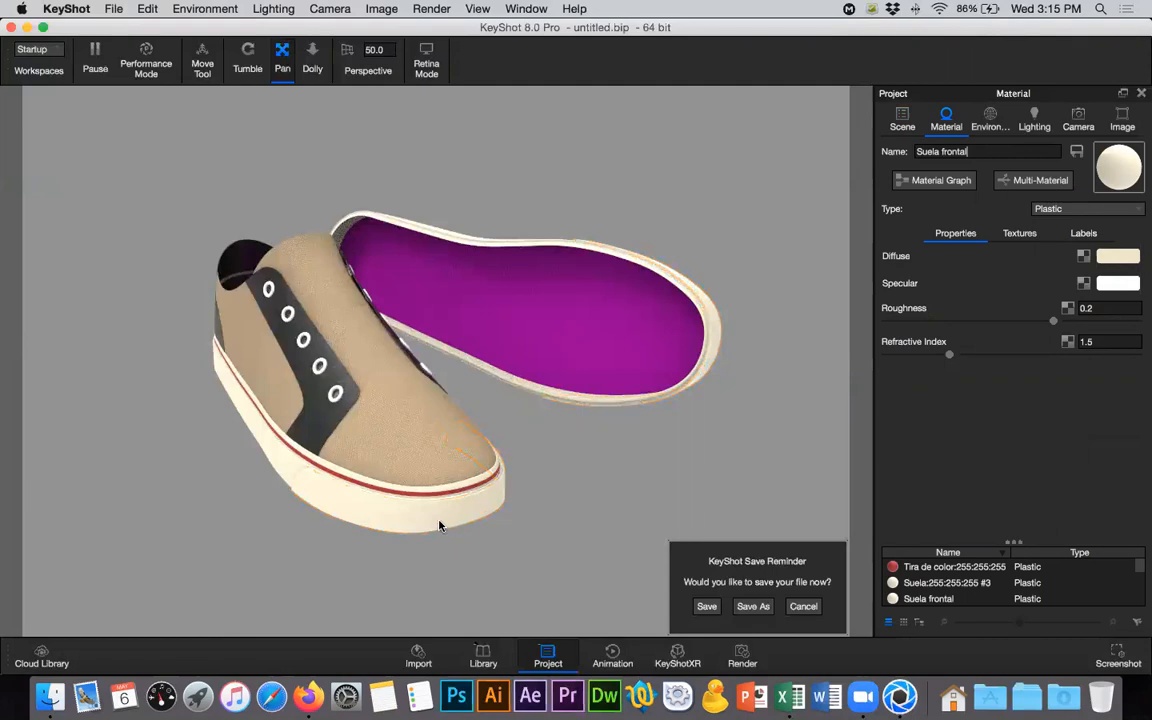
# - Switch to Firefox and search Google Images for "pattern diamonds"
pyautogui.click(309, 697)
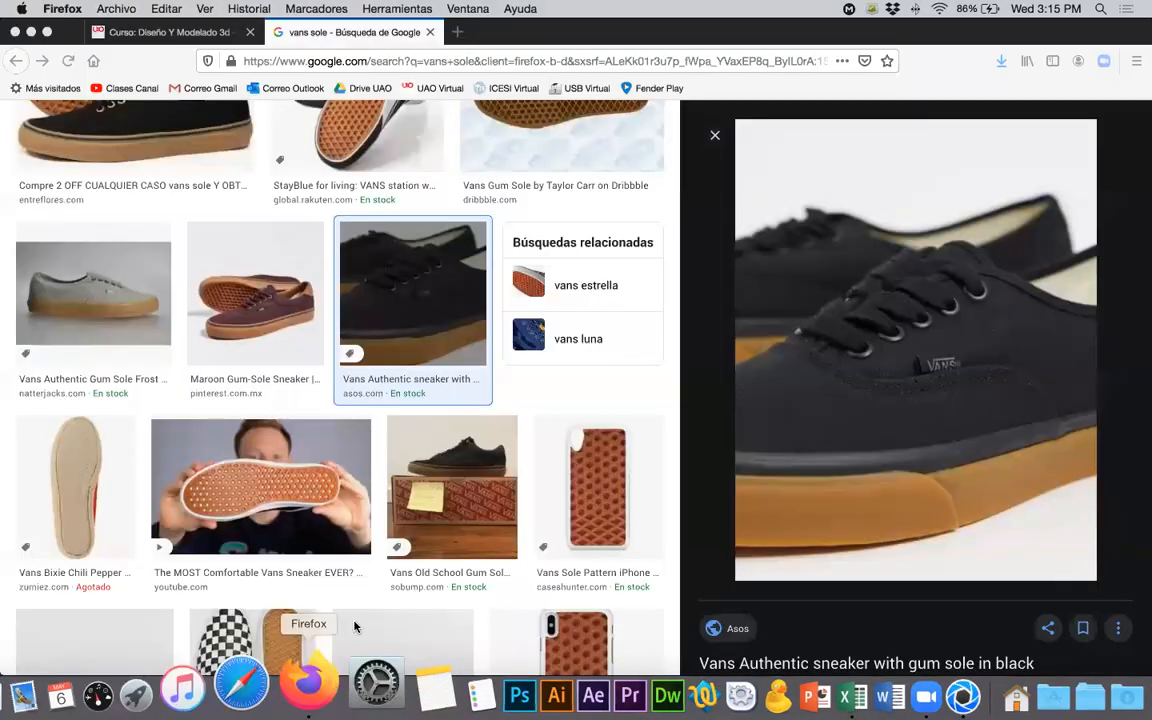
pyautogui.scroll(5, 478, 430)
pyautogui.moveTo(198, 132); pyautogui.dragTo(93, 118)
pyautogui.write('p')
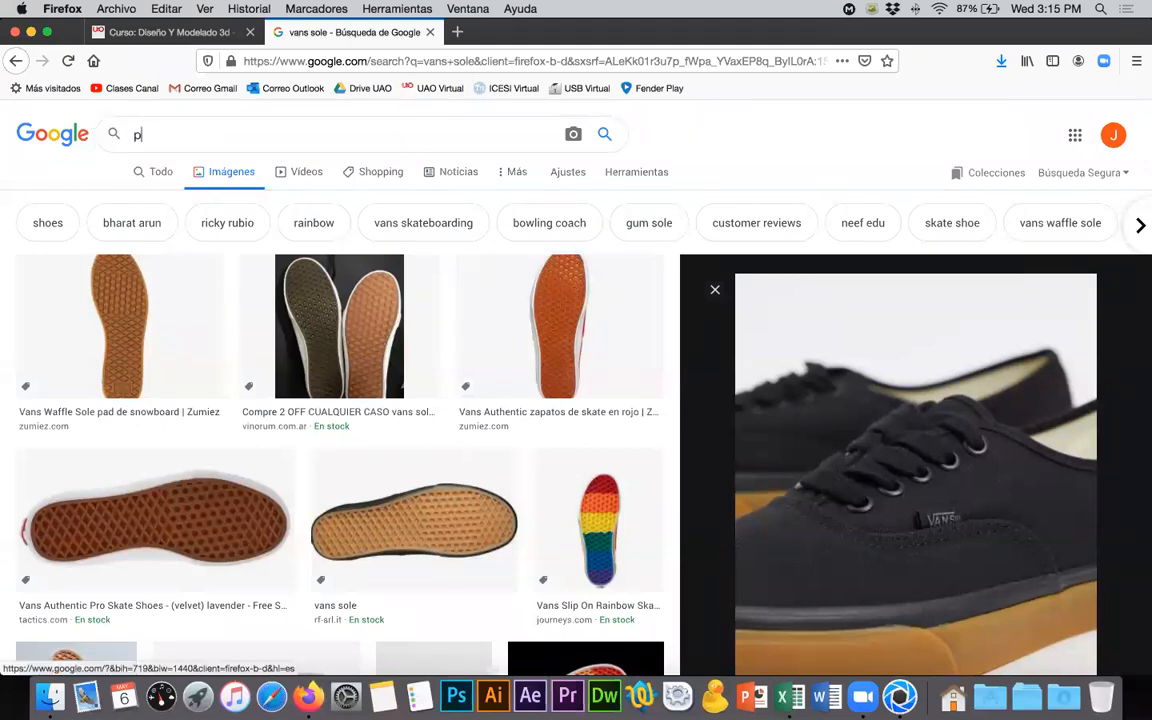
pyautogui.write('attern ')
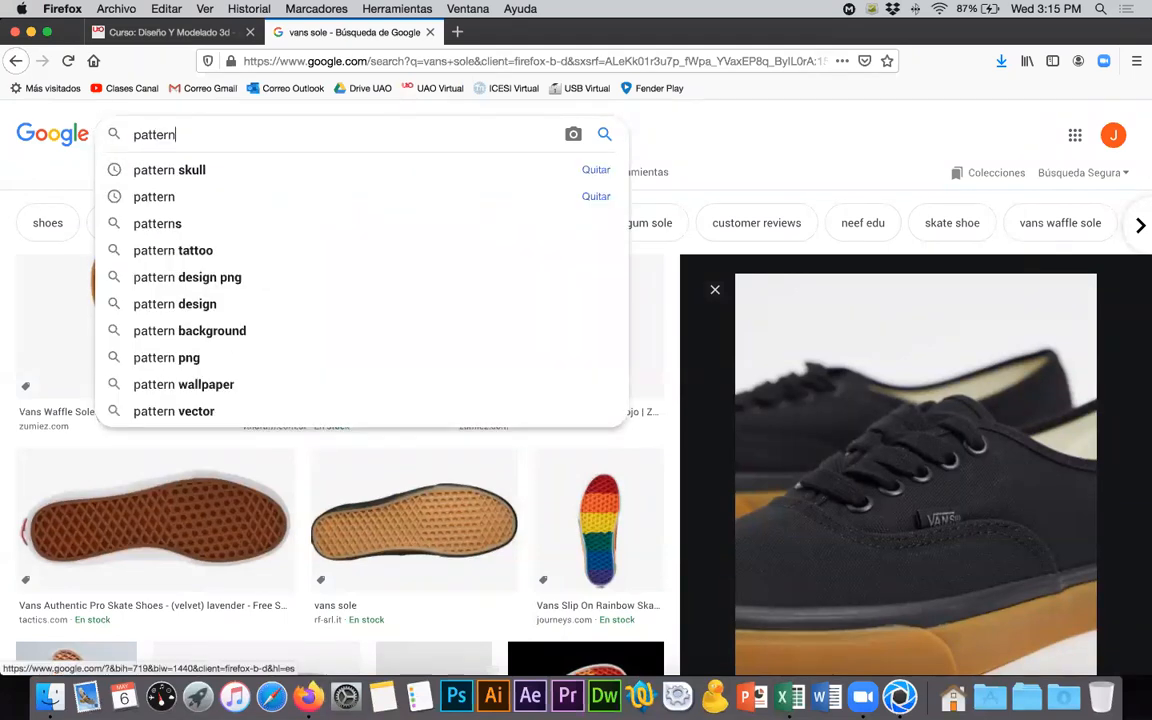
pyautogui.write('d')
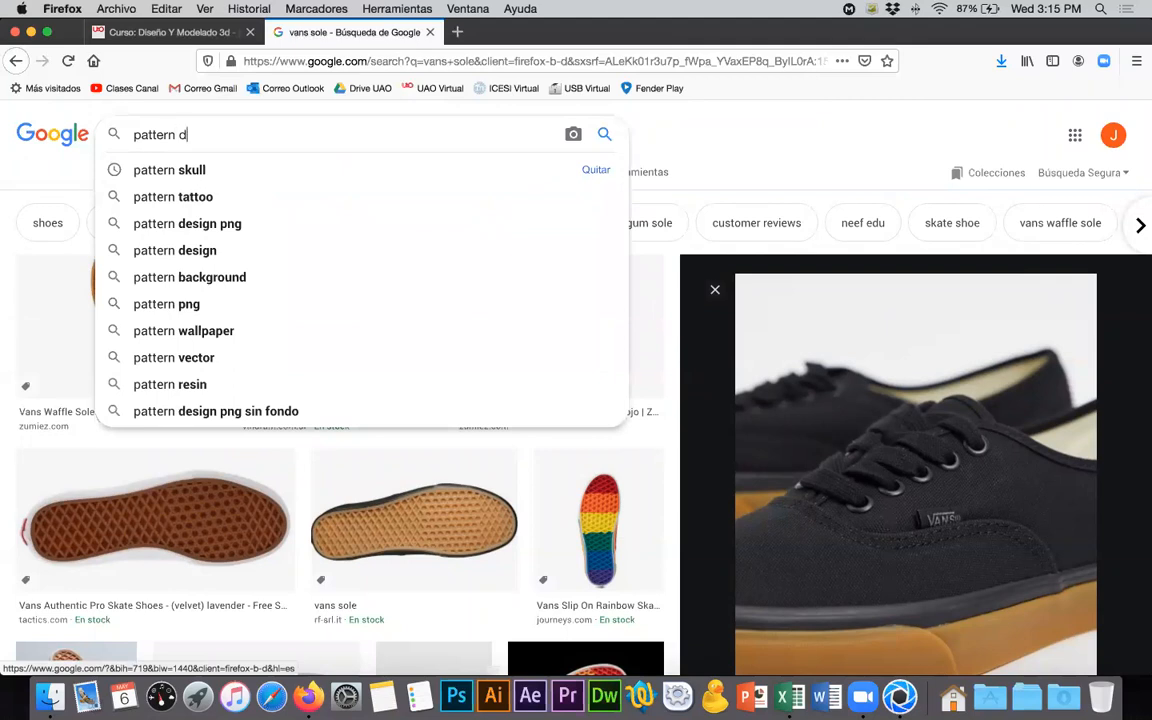
pyautogui.write('iamonds')
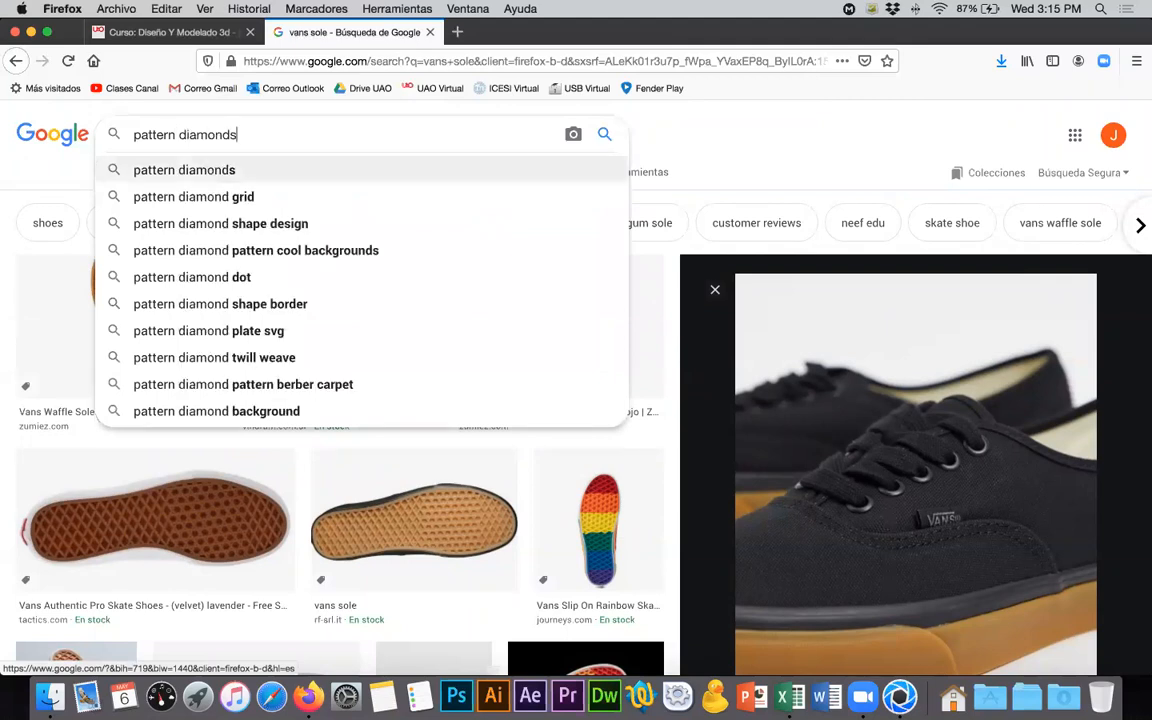
pyautogui.press('Return')
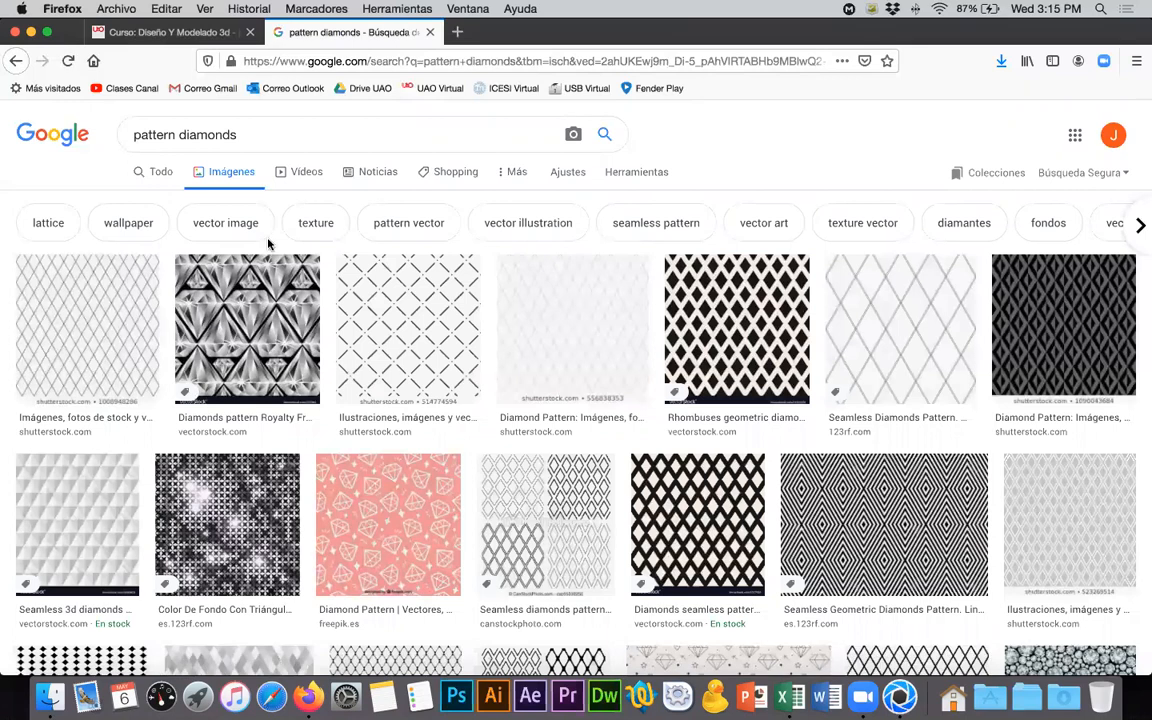
# - Browse the diamond pattern image results for a suitable texture image
pyautogui.scroll(-3, 510, 287)
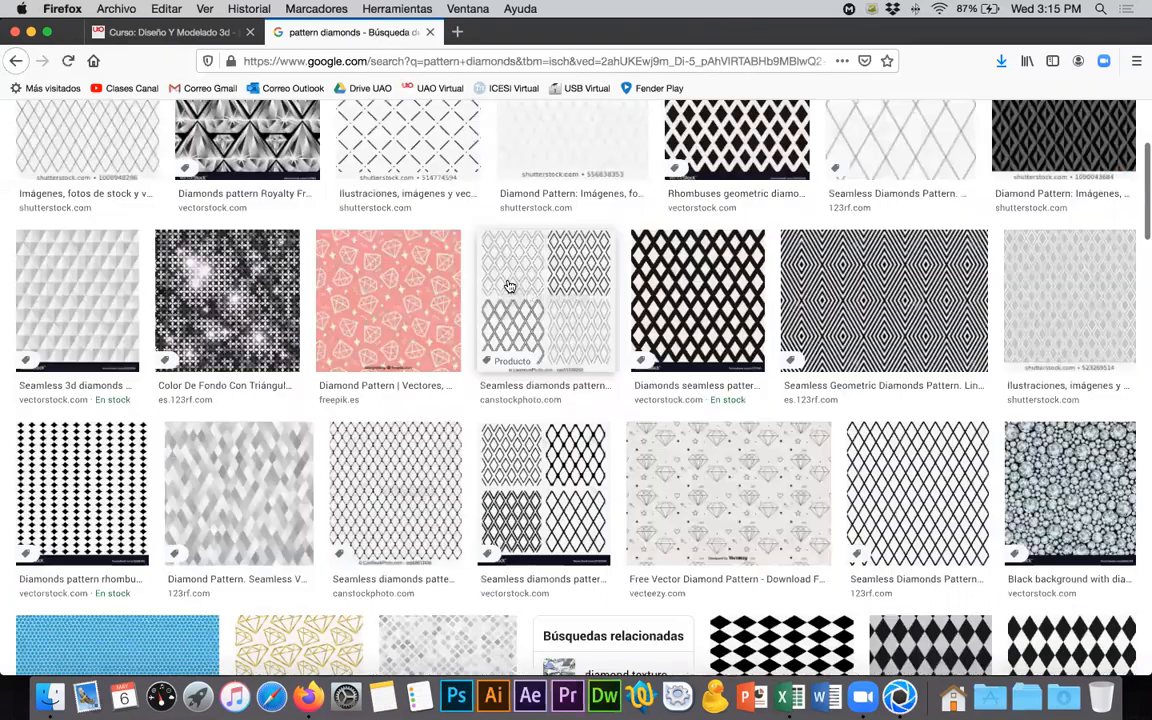
pyautogui.scroll(-2, 510, 287)
pyautogui.scroll(-1, 510, 287)
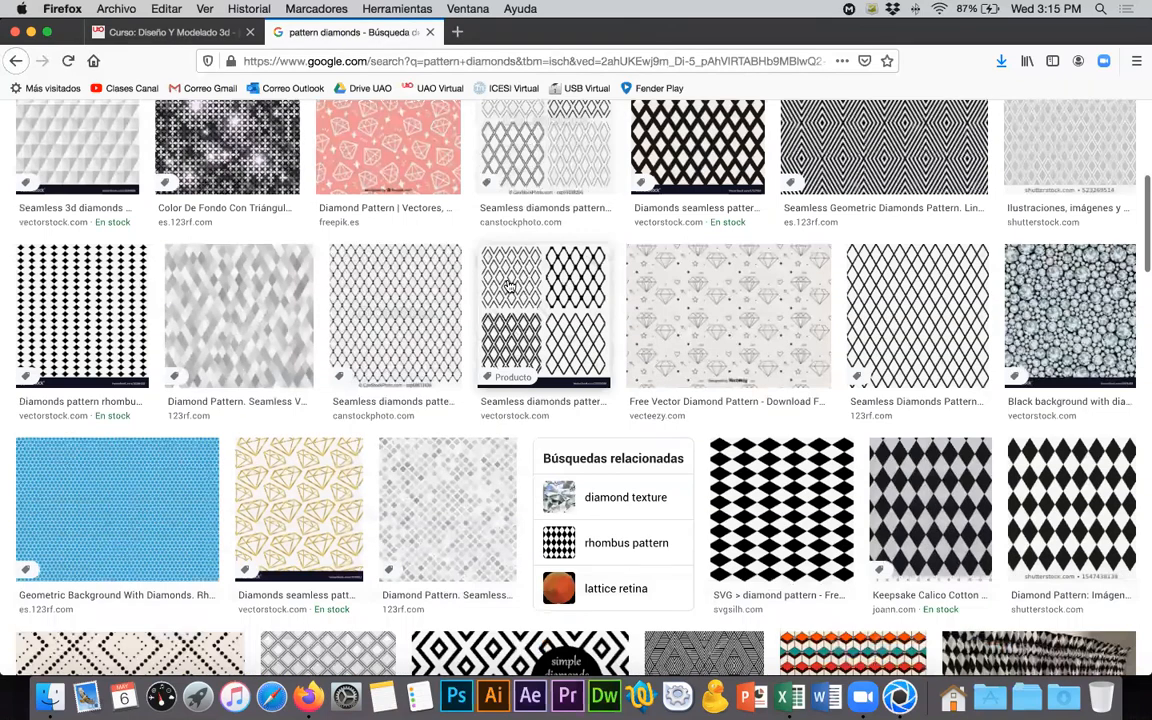
pyautogui.scroll(-7, 510, 287)
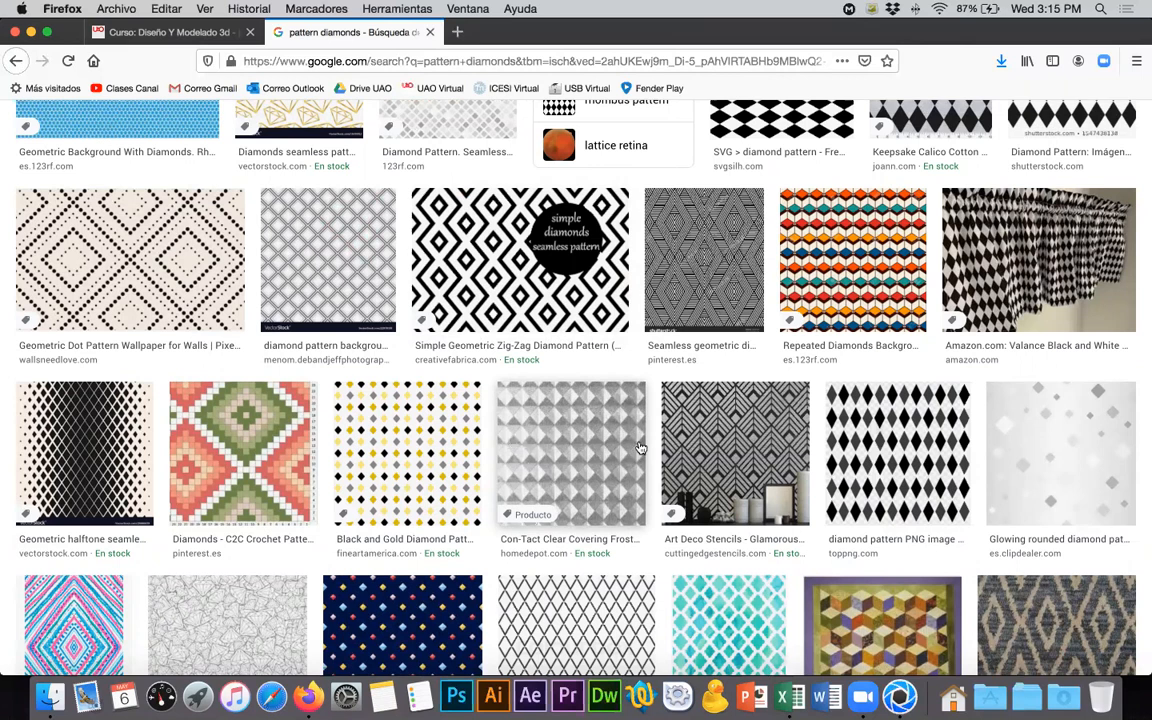
pyautogui.scroll(-3, 557, 444)
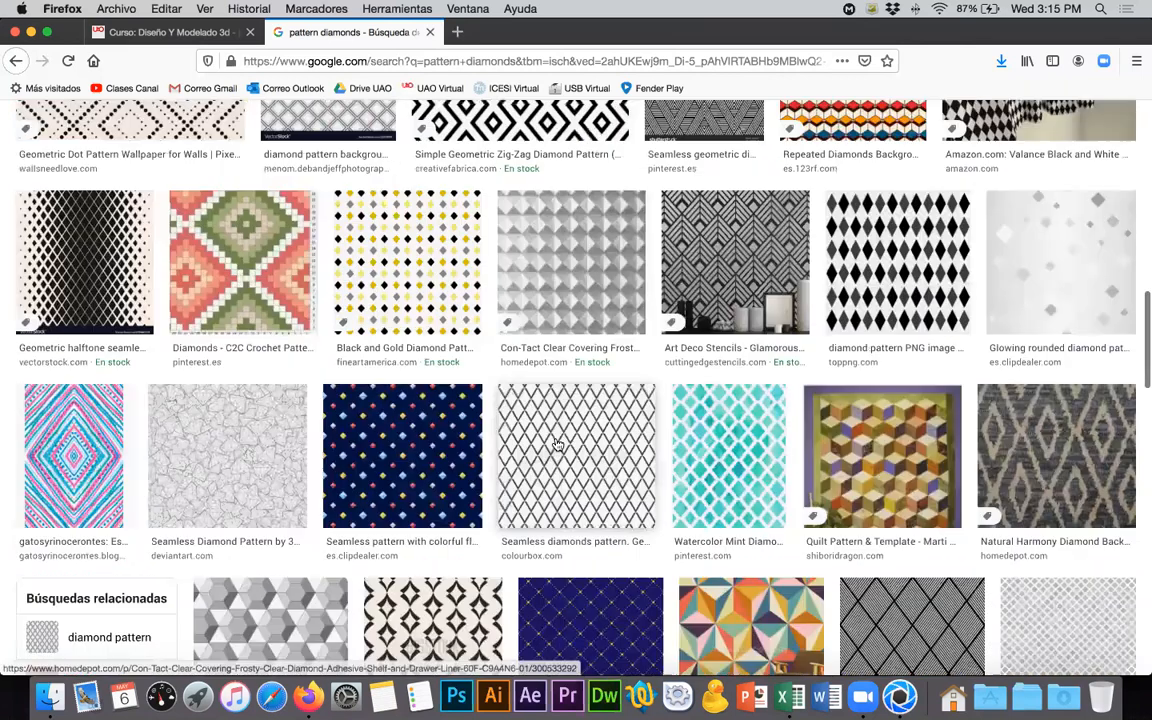
pyautogui.scroll(-2, 557, 444)
pyautogui.scroll(-1, 557, 444)
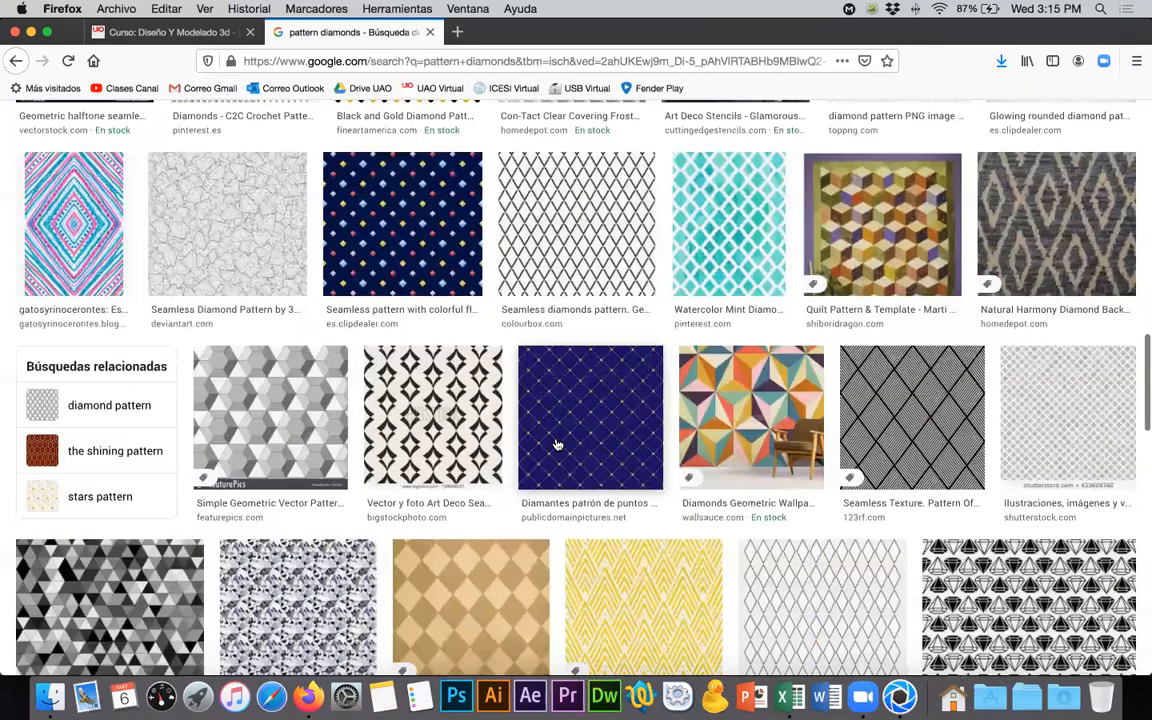
pyautogui.scroll(-1, 557, 444)
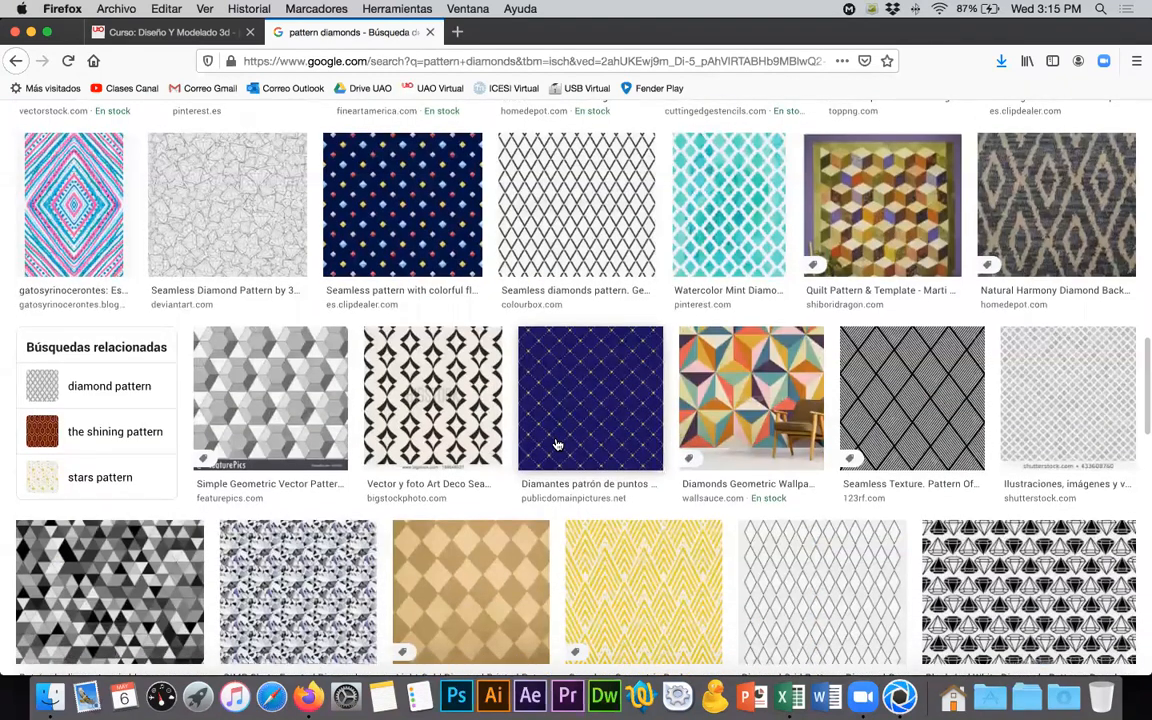
pyautogui.scroll(-3, 557, 444)
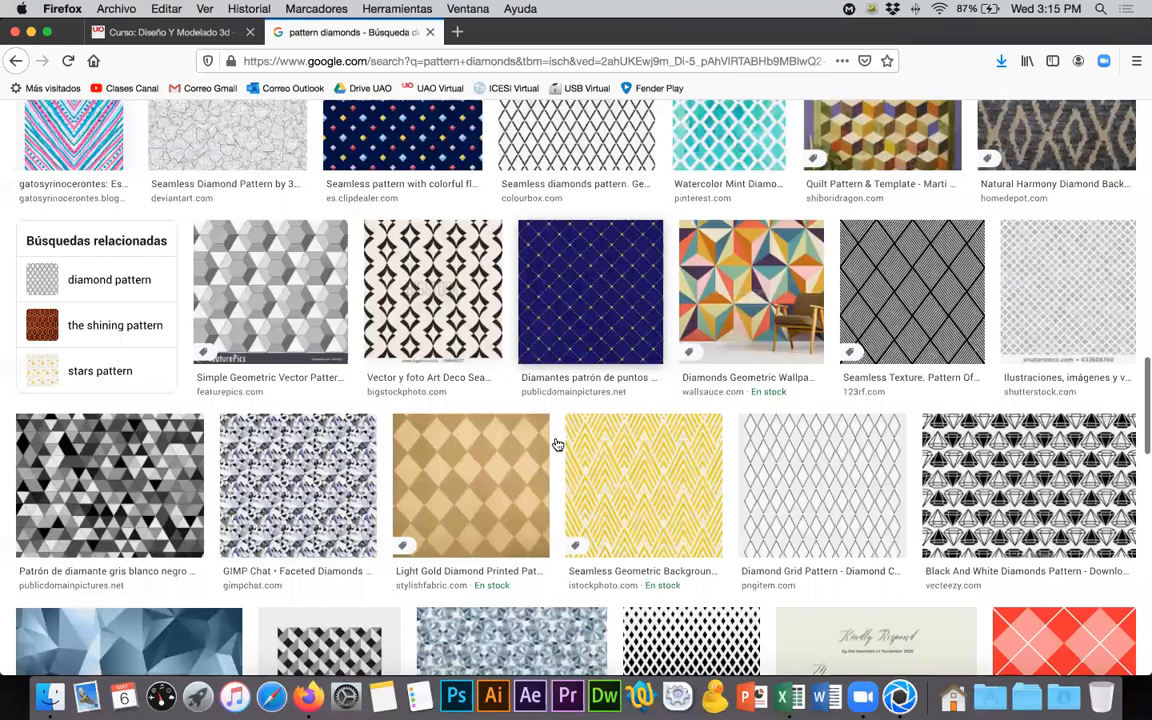
pyautogui.scroll(-4, 557, 444)
pyautogui.scroll(-5, 557, 444)
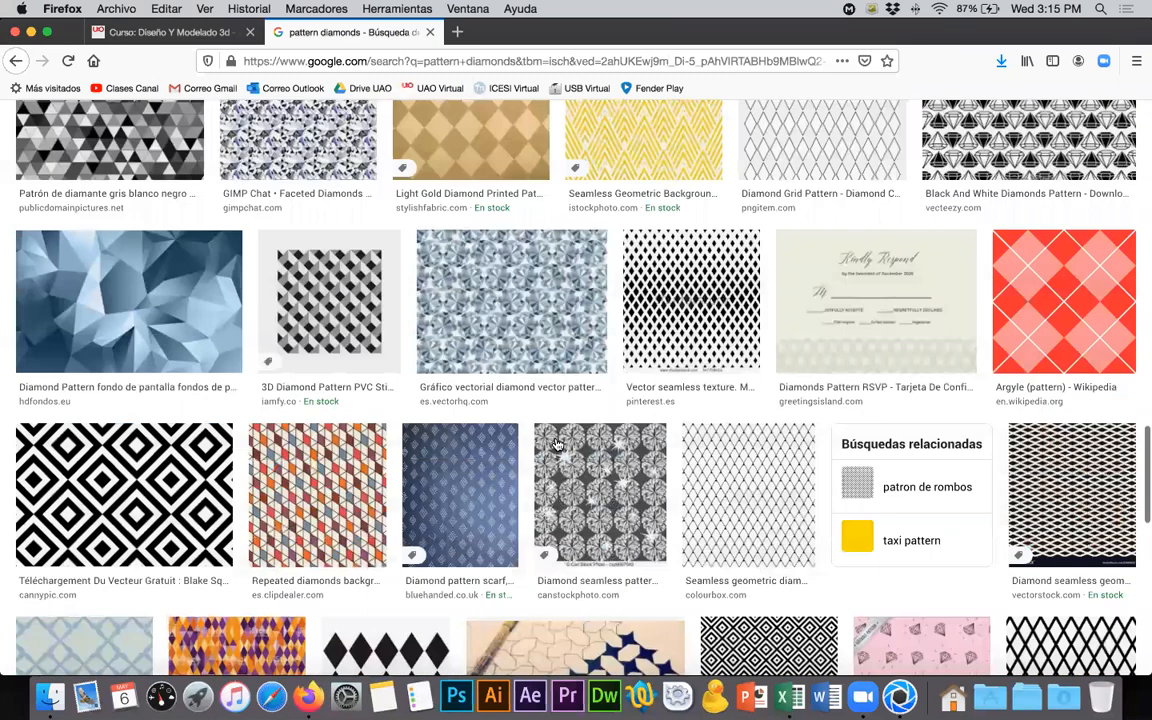
pyautogui.scroll(-1, 557, 444)
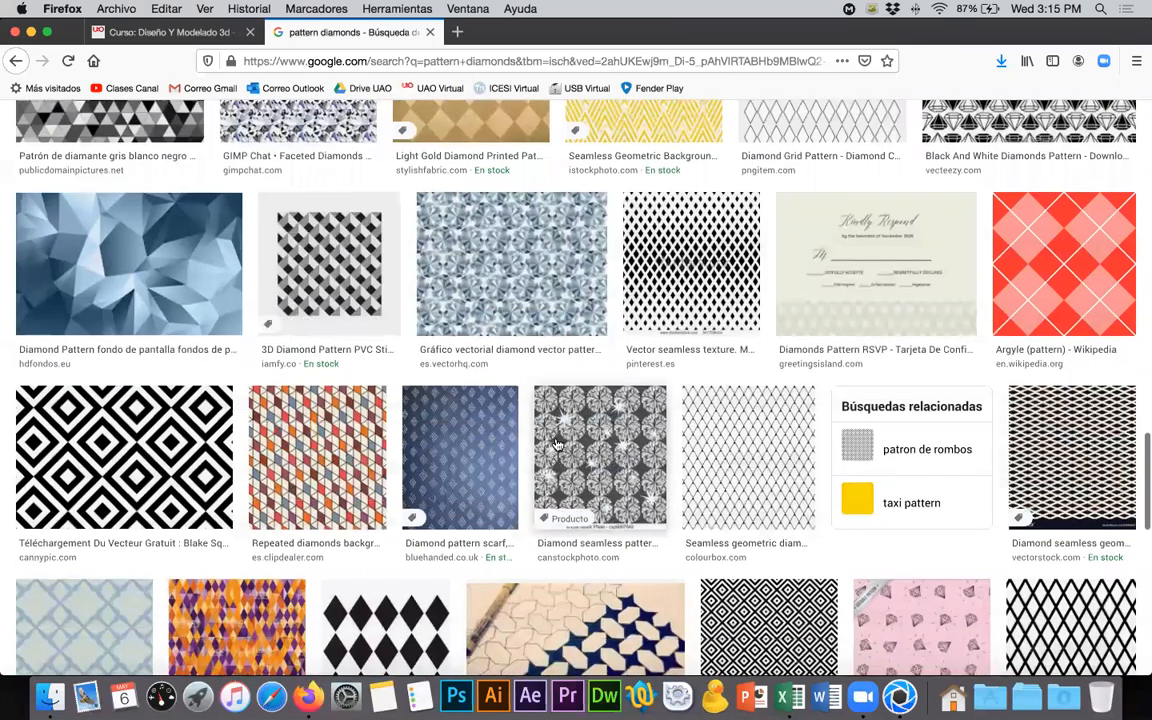
pyautogui.scroll(-10, 557, 444)
pyautogui.scroll(-4, 557, 444)
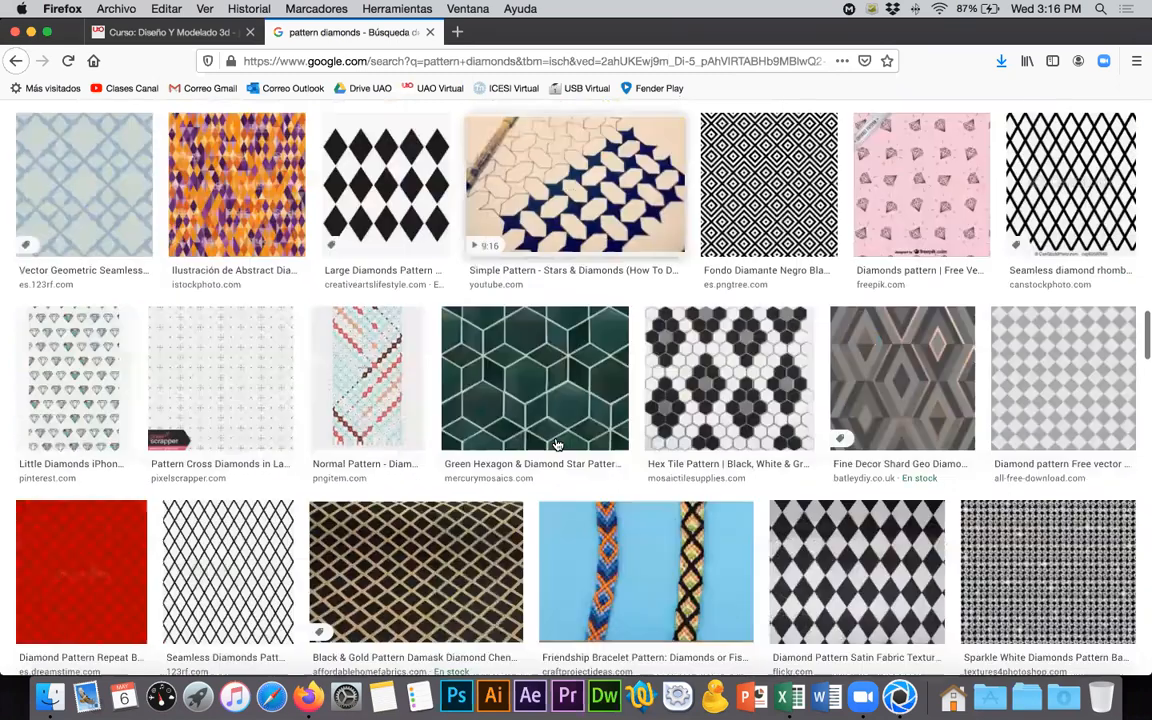
pyautogui.scroll(-1, 557, 444)
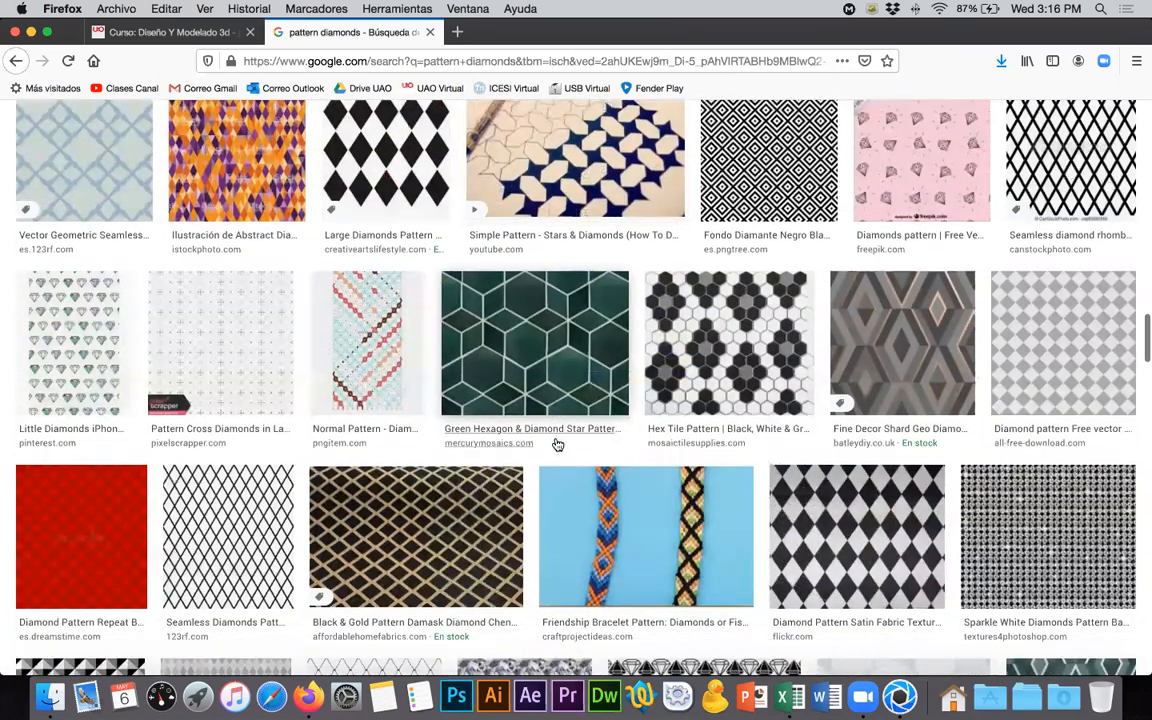
pyautogui.scroll(-5, 557, 444)
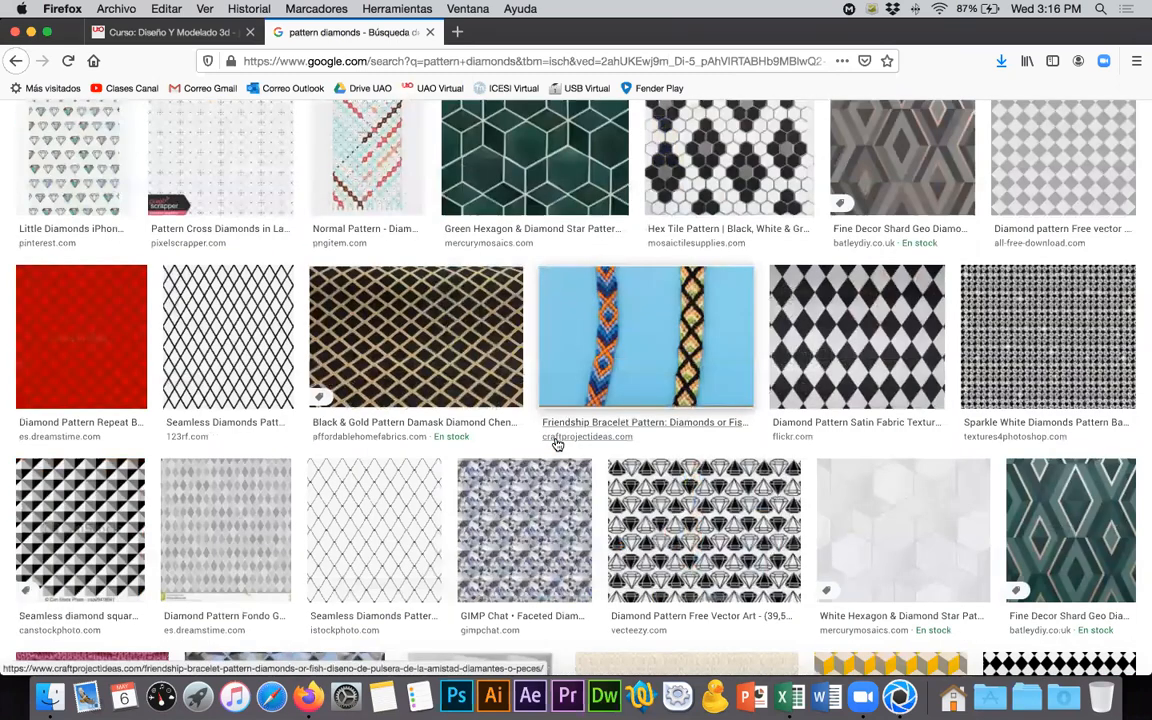
pyautogui.scroll(-5, 557, 444)
pyautogui.scroll(-4, 557, 444)
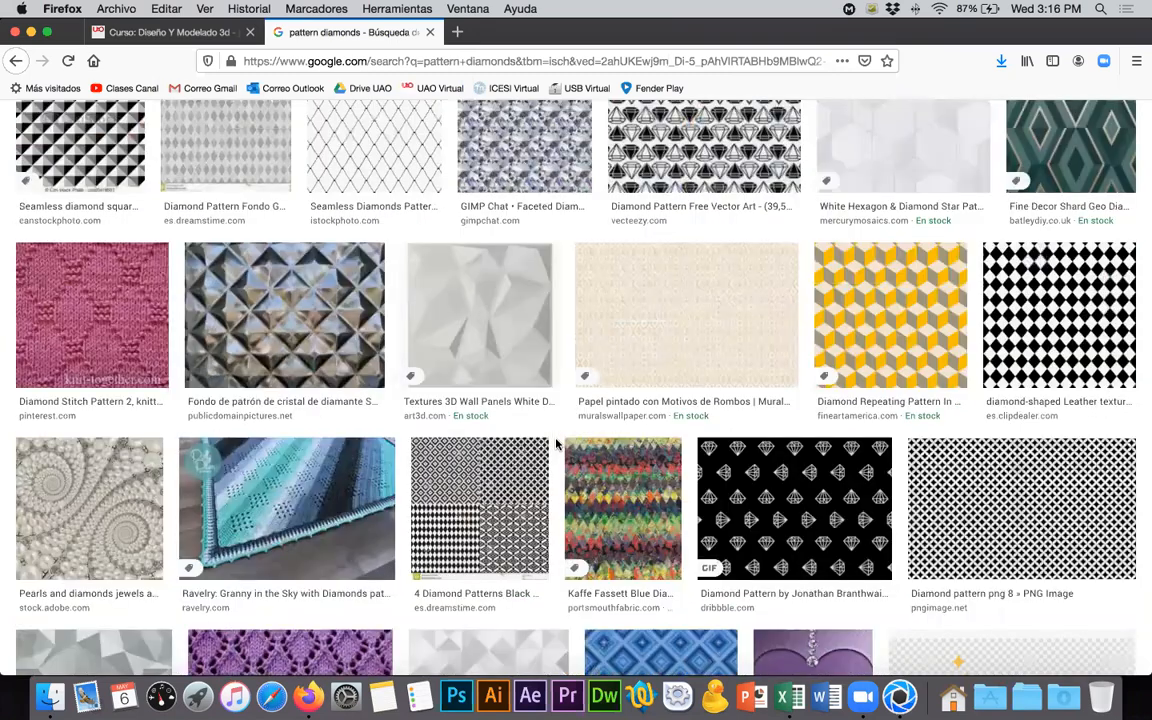
pyautogui.scroll(-5, 557, 444)
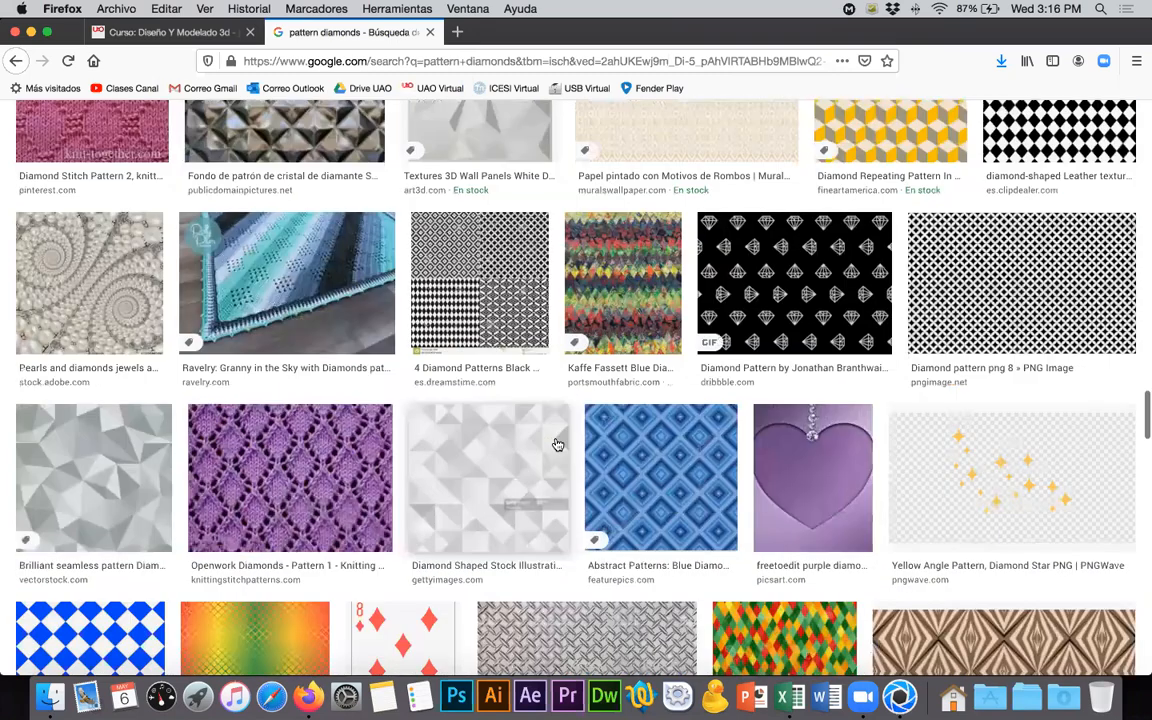
pyautogui.scroll(-5, 557, 444)
pyautogui.scroll(-3, 557, 444)
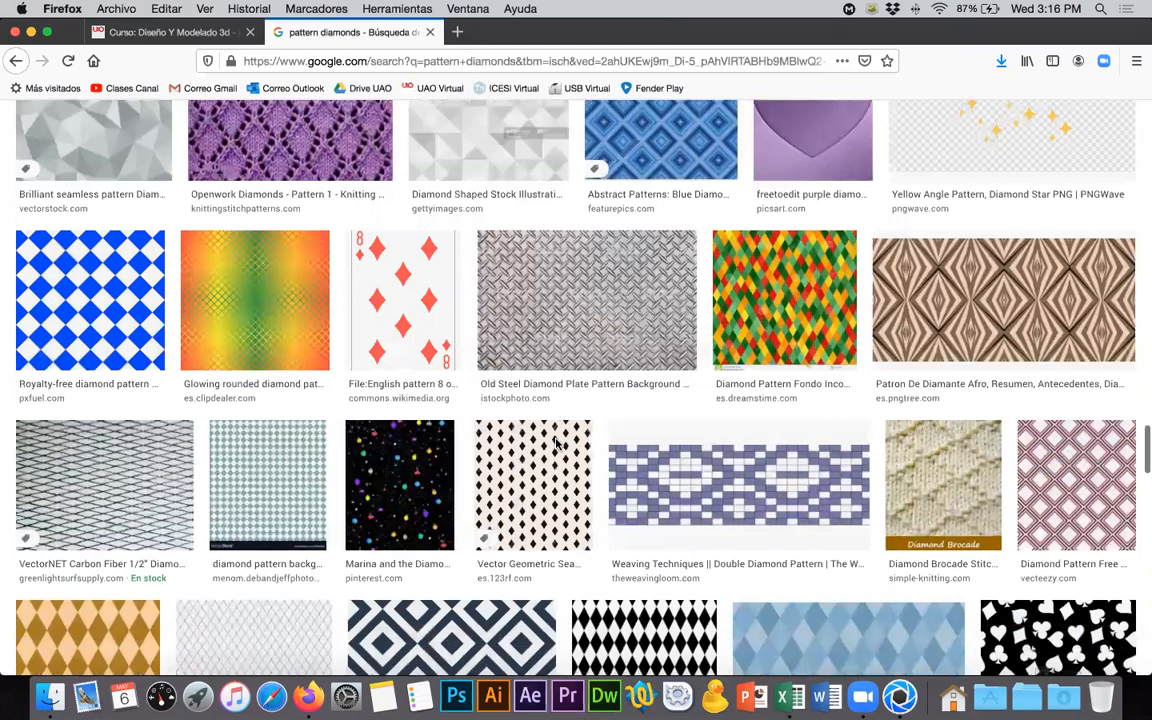
pyautogui.scroll(-5, 557, 444)
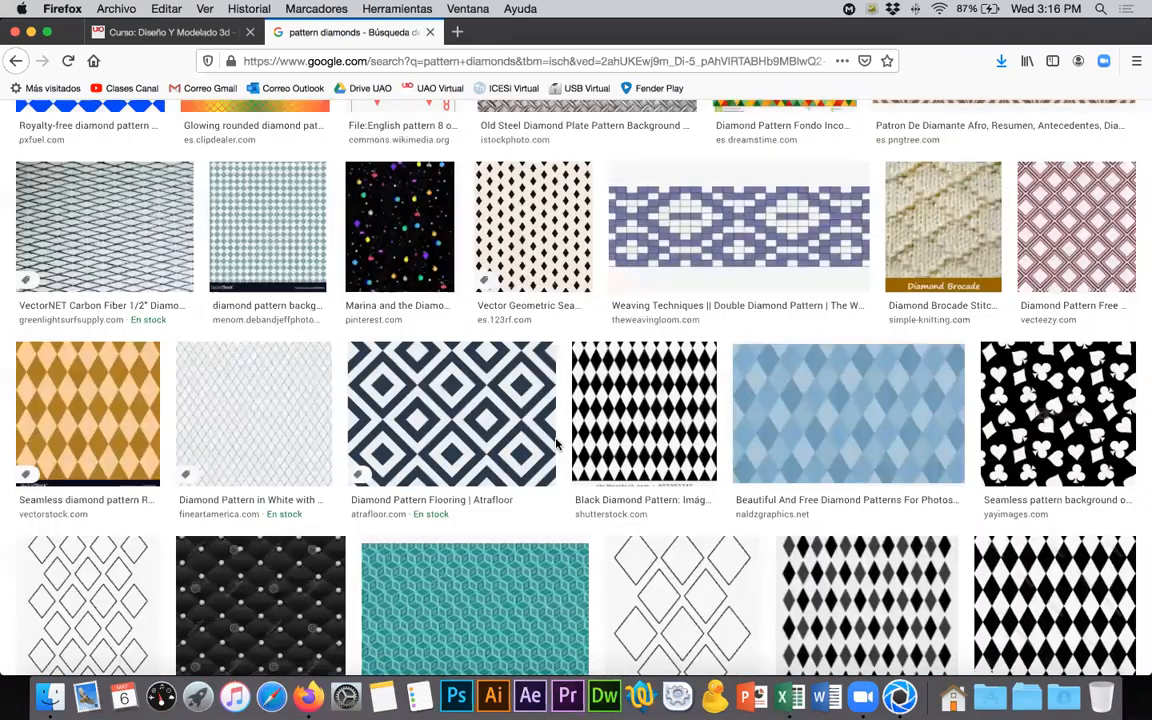
pyautogui.scroll(10, 557, 444)
pyautogui.scroll(-15, 557, 444)
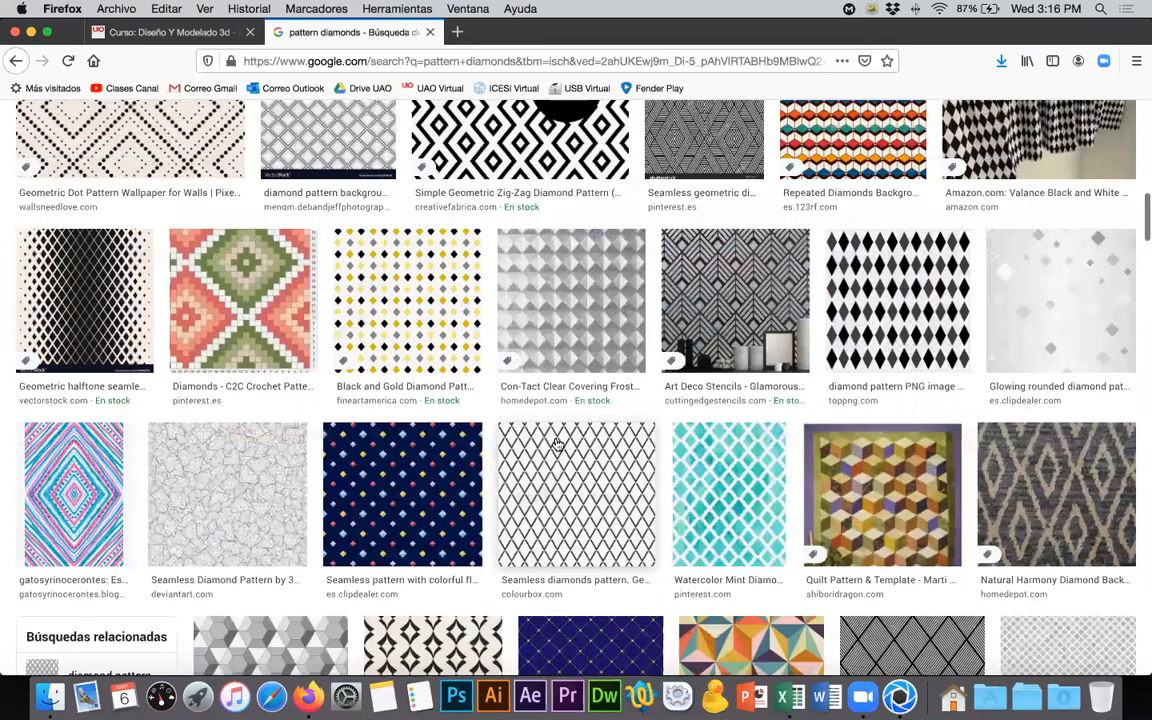
pyautogui.scroll(-4, 557, 444)
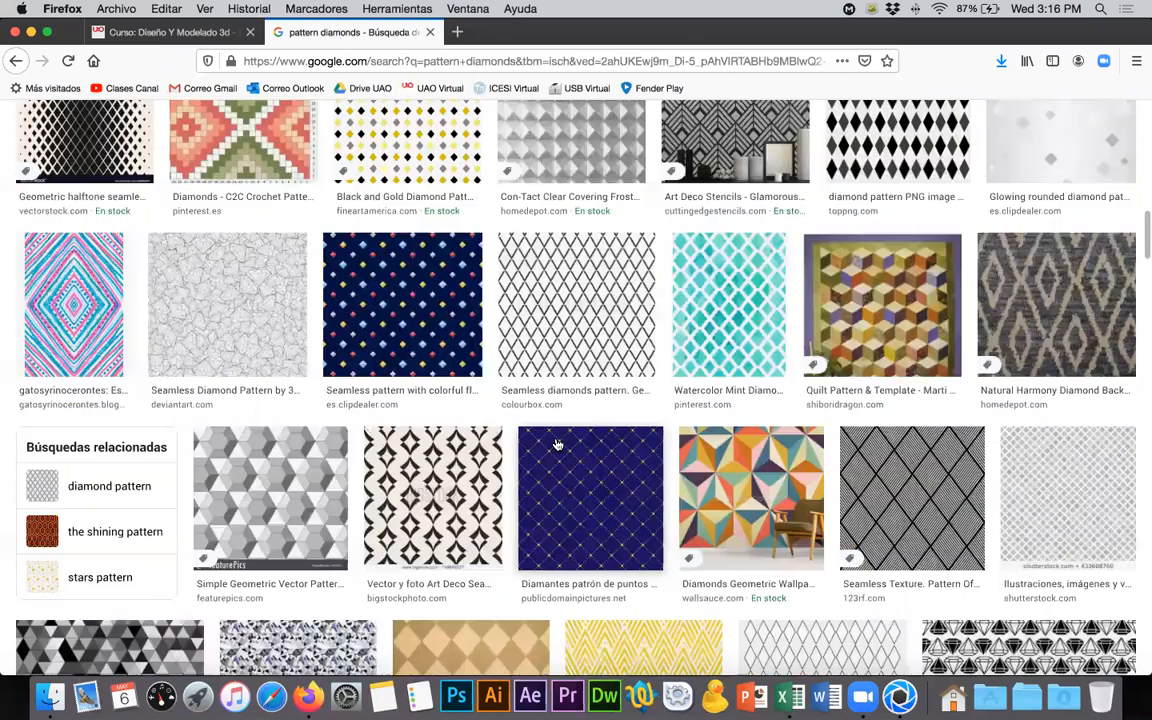
# - Preview the FeaturePics hexagonal diamonds pattern and the double-lined diamond pattern background from Menom
pyautogui.click(259, 484)
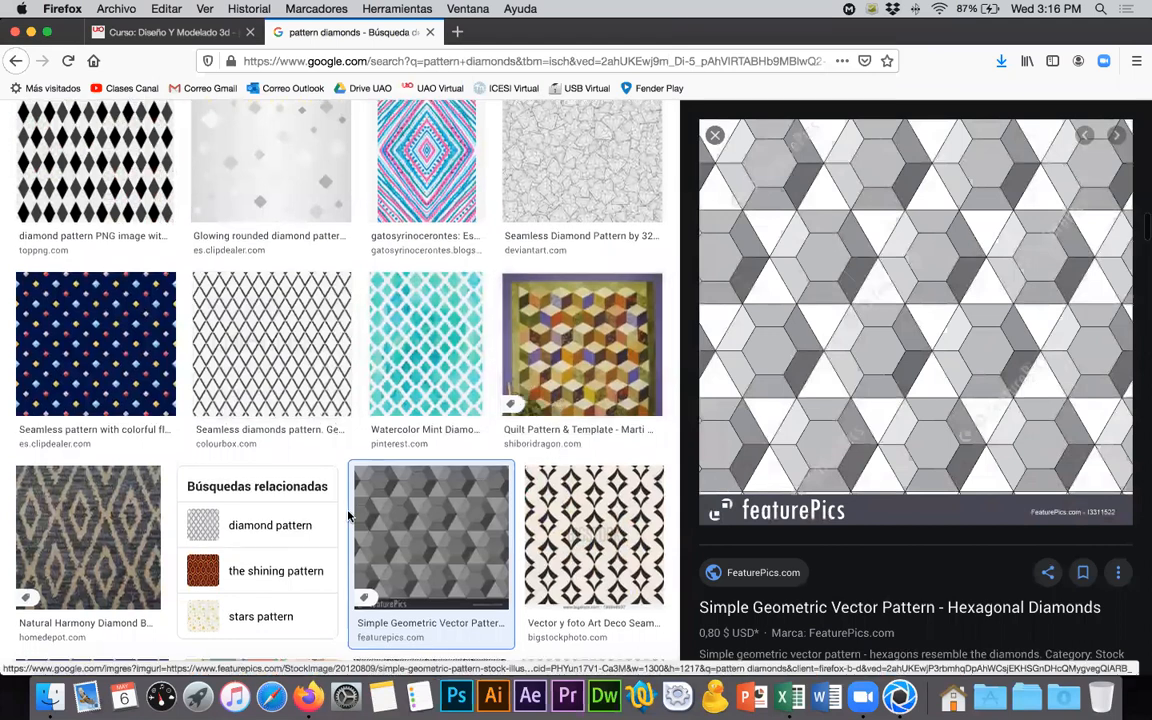
pyautogui.scroll(10, 349, 515)
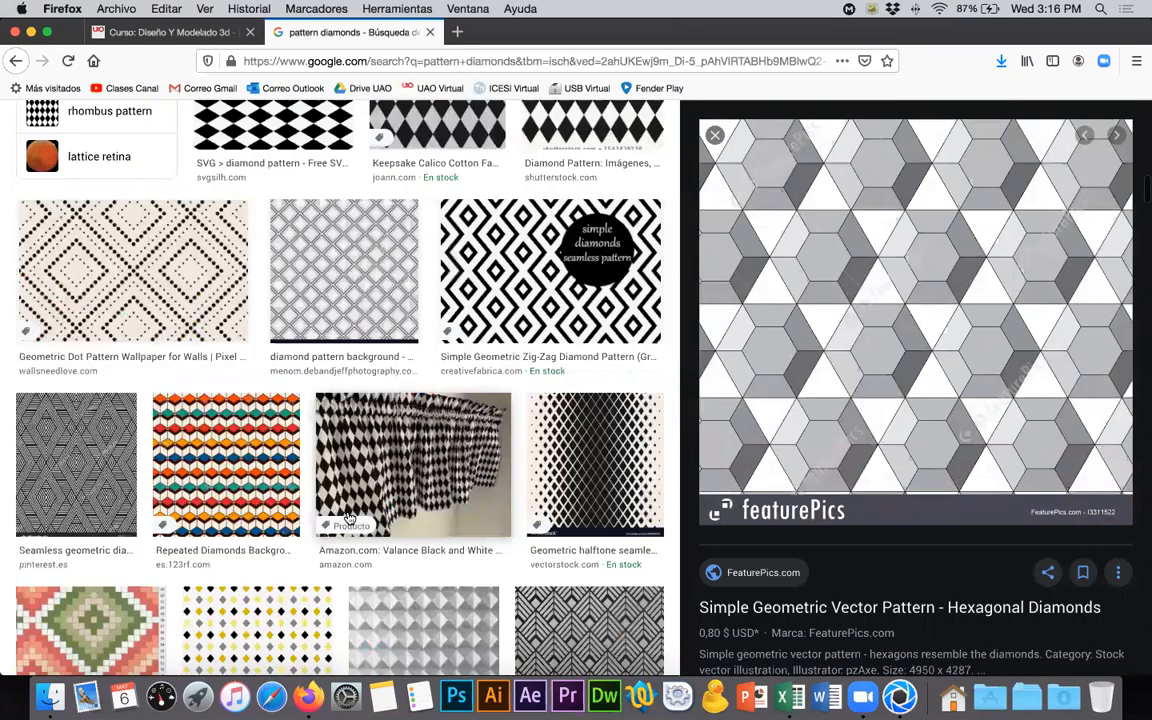
pyautogui.scroll(1, 349, 515)
pyautogui.scroll(1, 349, 515)
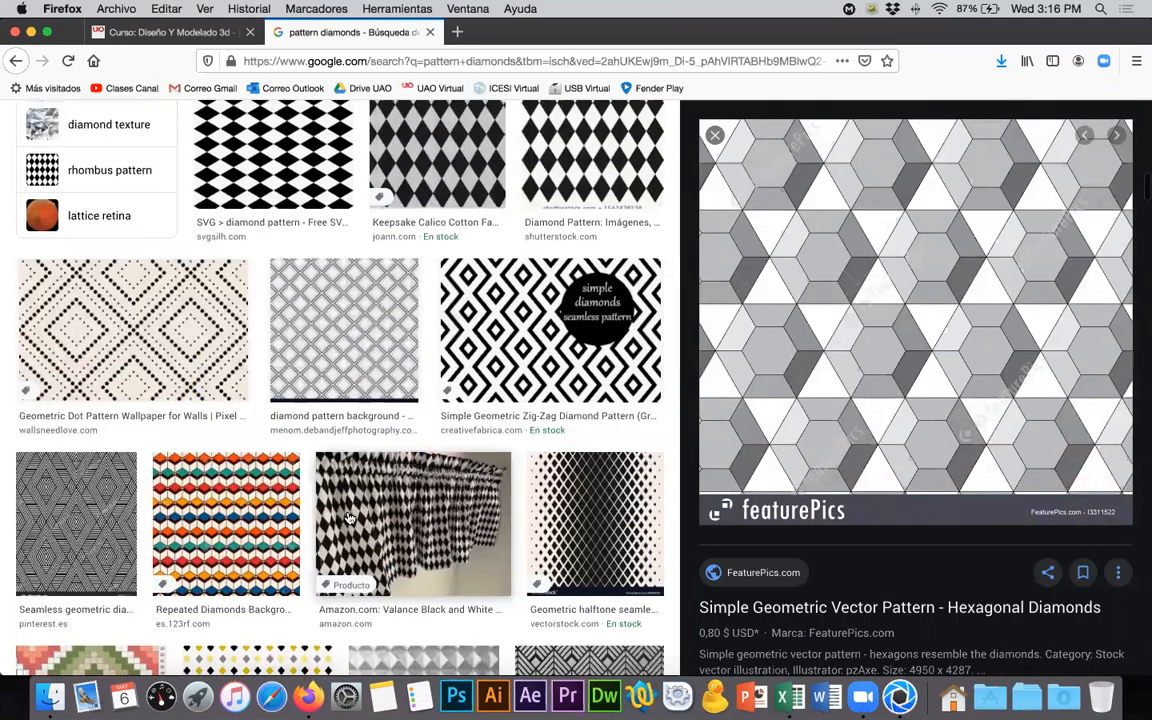
pyautogui.click(364, 330)
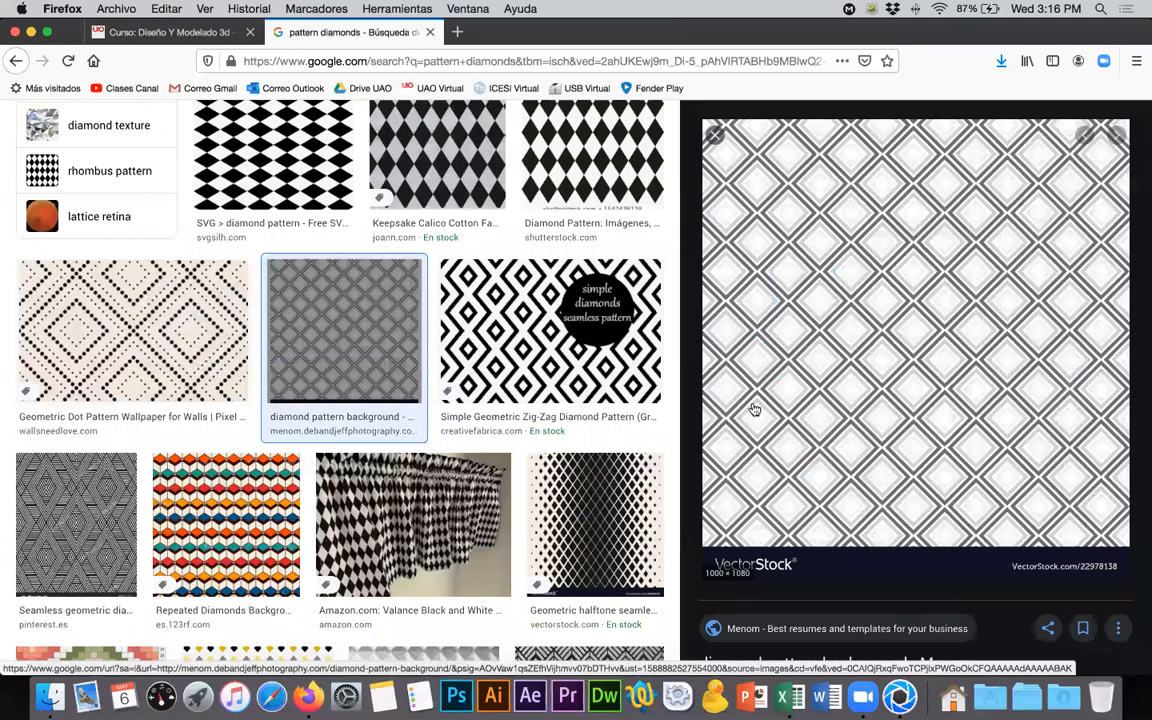
# - Preview the grey Shutterstock diamond pattern among the earlier results and open its related white 3D diamond tile image from 123RF
pyautogui.scroll(4, 510, 368)
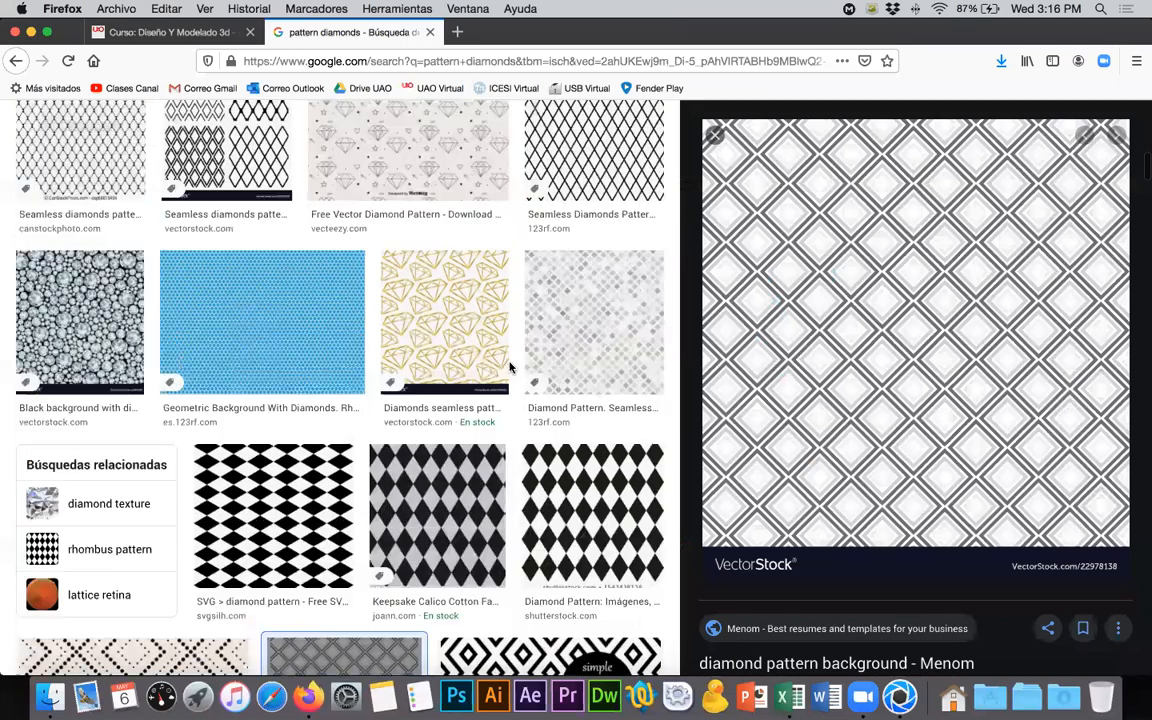
pyautogui.scroll(1, 510, 368)
pyautogui.scroll(3, 510, 368)
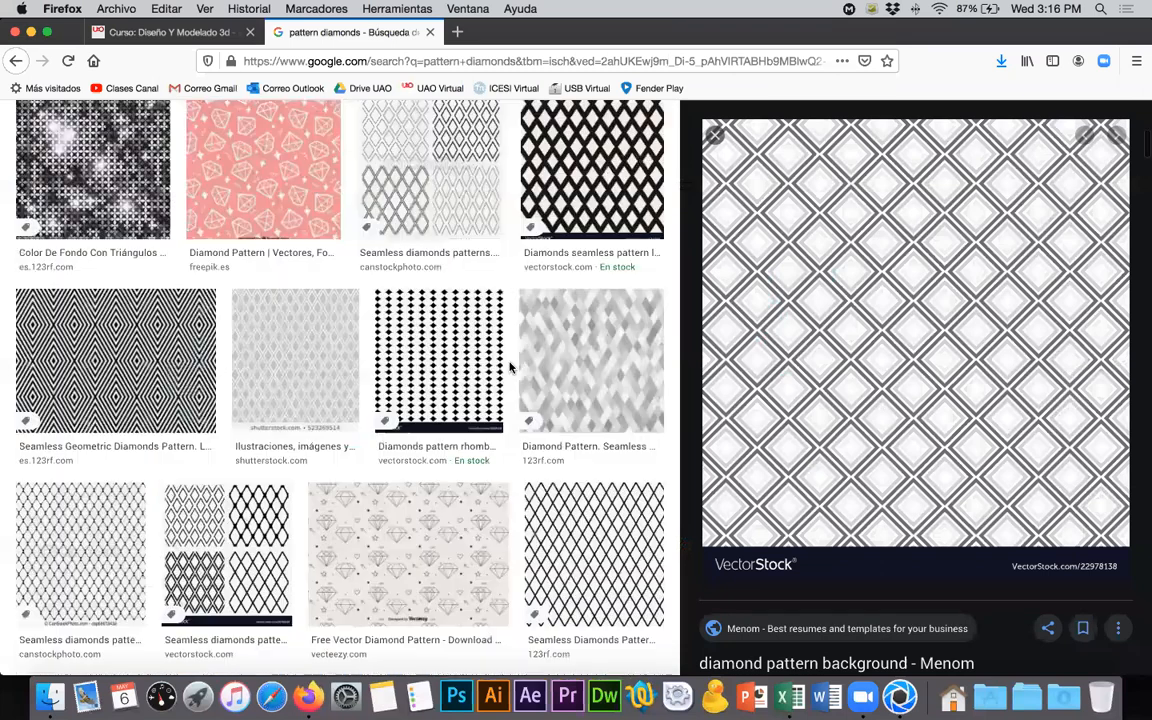
pyautogui.click(301, 374)
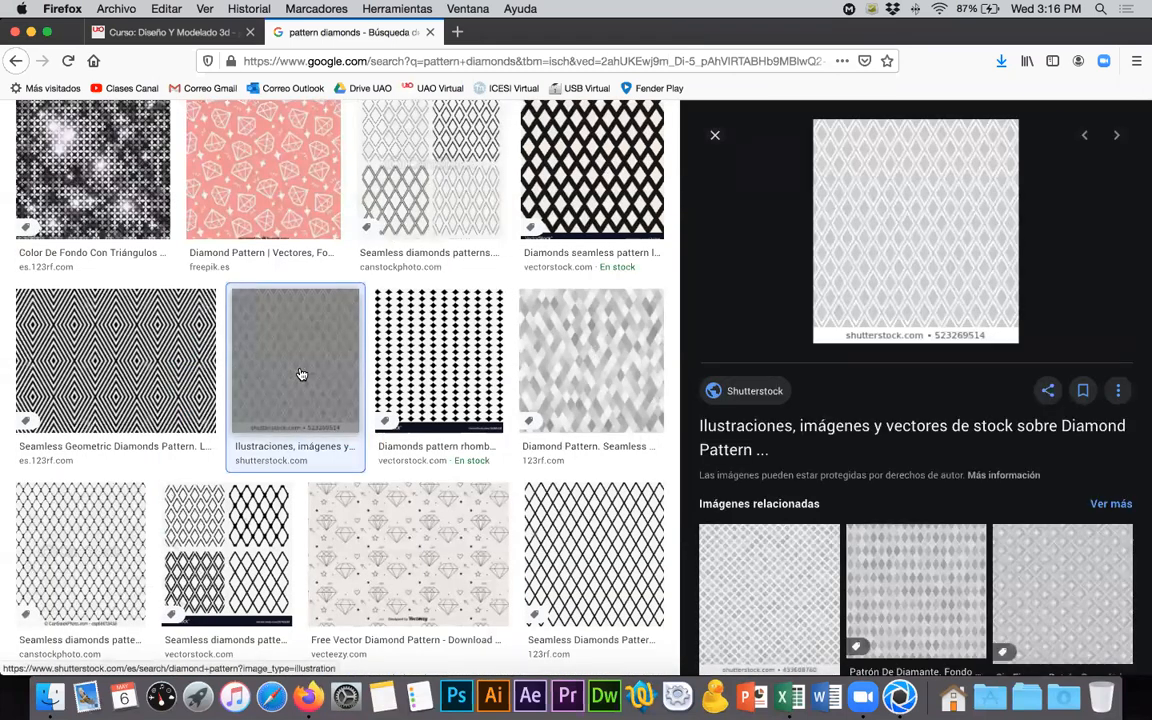
pyautogui.click(1095, 596)
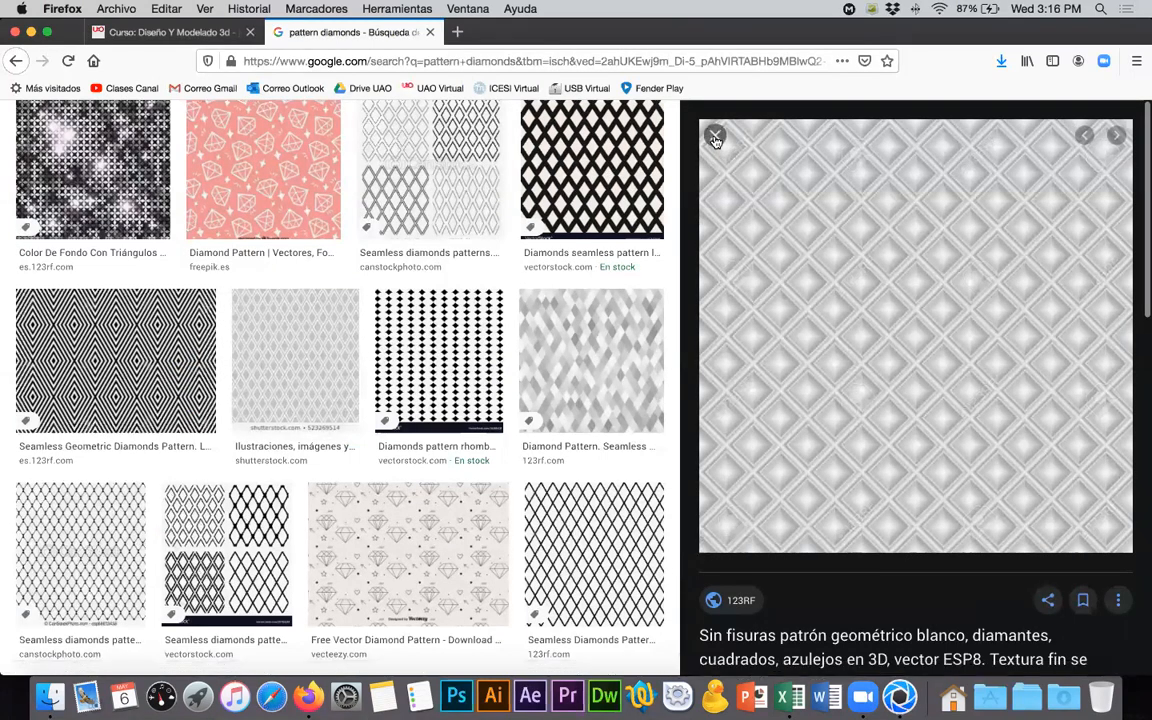
# - Reopen the grey Shutterstock diamond pattern's related images and capture a screenshot of a small square, about 45 × 43, from the 123RF 3D tile thumbnail
pyautogui.press('Escape')
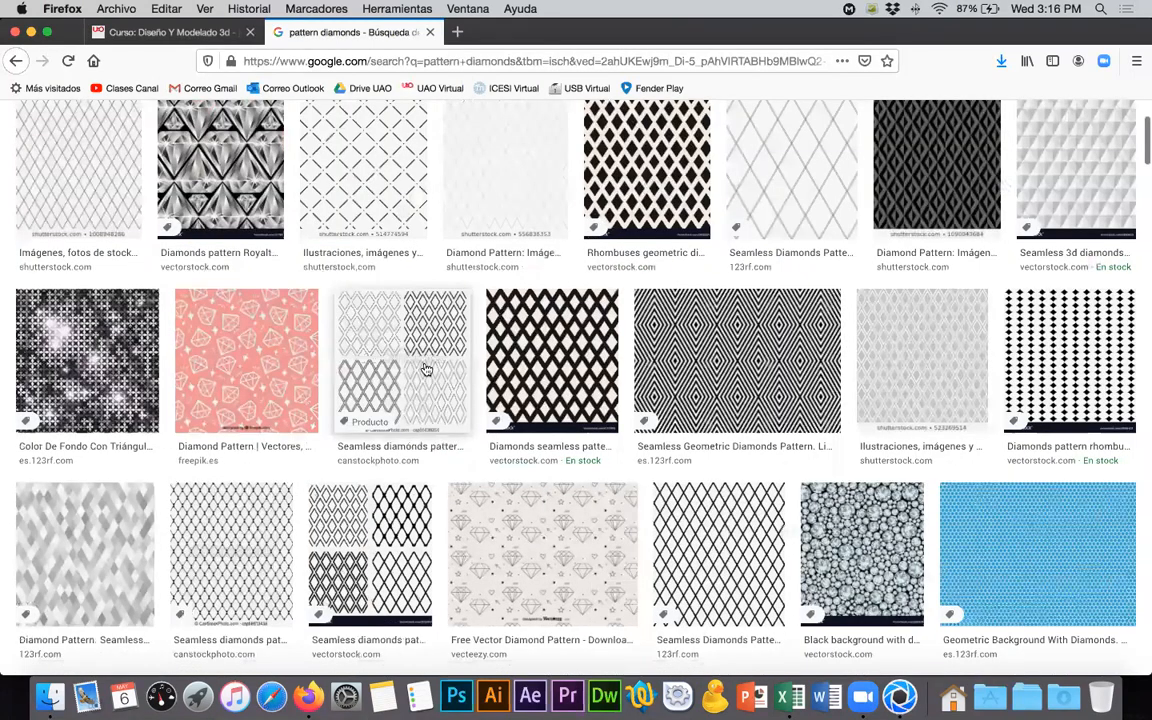
pyautogui.click(918, 362)
pyautogui.scroll(-3, 964, 497)
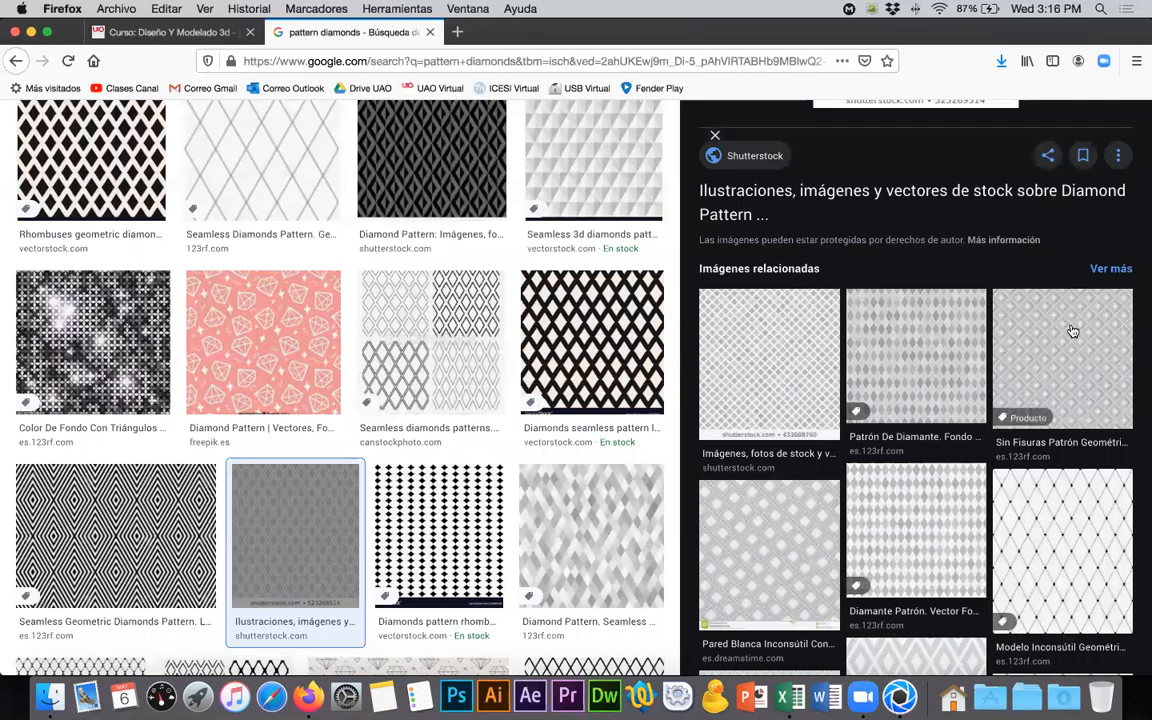
pyautogui.press('super+shift+4')
pyautogui.moveTo(999, 295); pyautogui.dragTo(1036, 325)
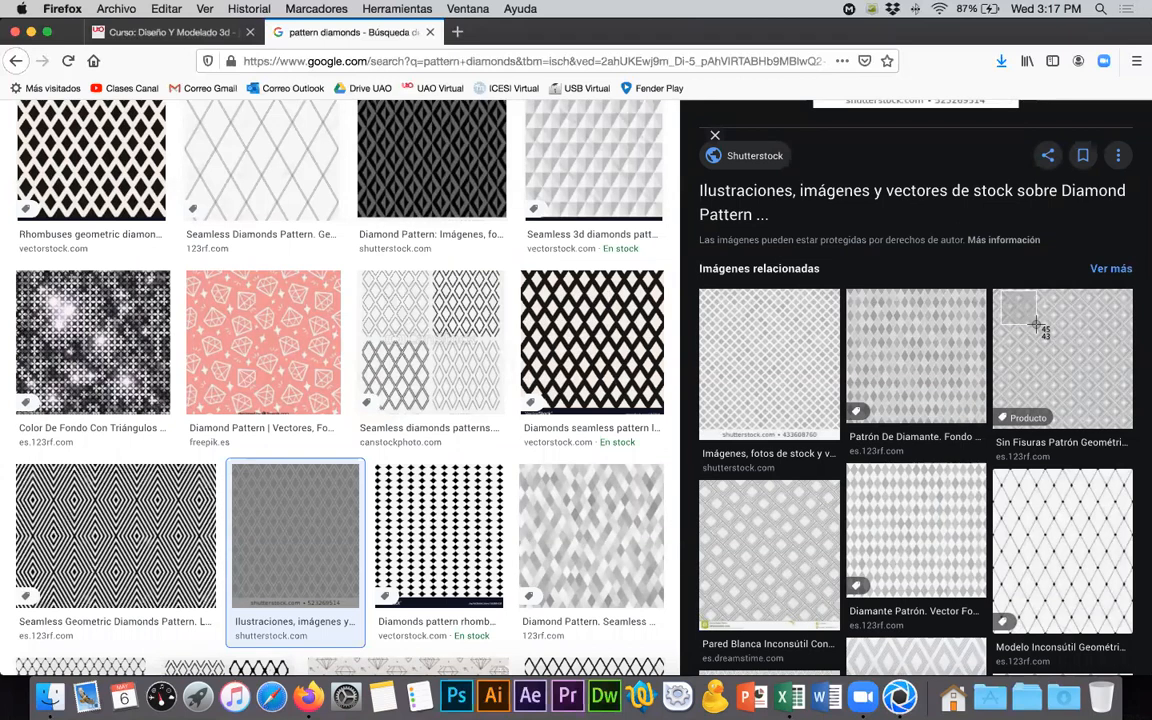
pyautogui.moveTo(1036, 325); pyautogui.dragTo(1036, 325)
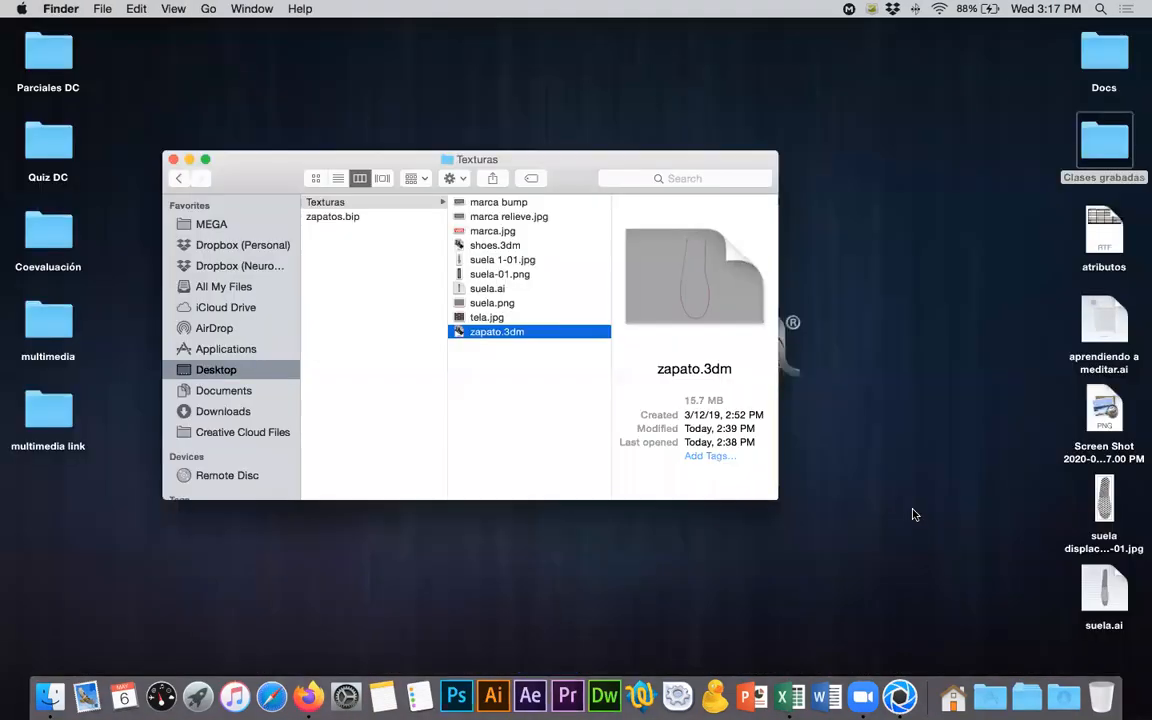
# - Preview the new pattern screenshot saved on the desktop
pyautogui.click(1101, 415)
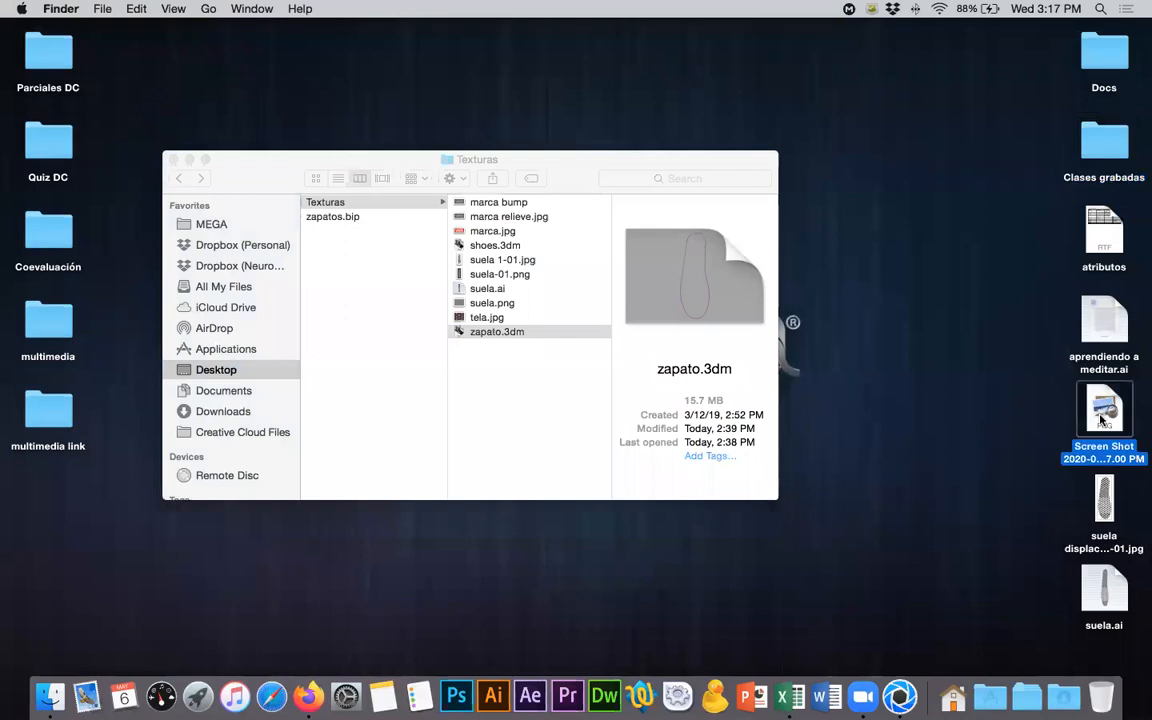
pyautogui.press('space')
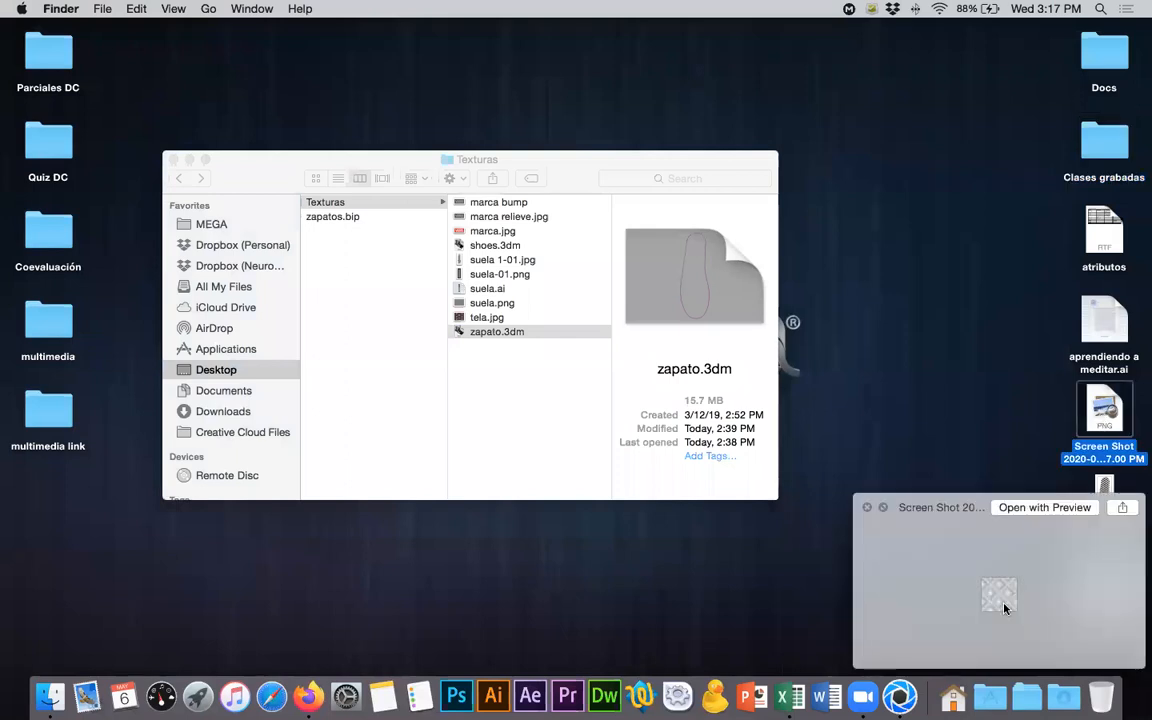
pyautogui.press('space')
# - Switch to Photoshop and create a new blank document of 500 × 500 pixels at 72 ppi
pyautogui.click(461, 687)
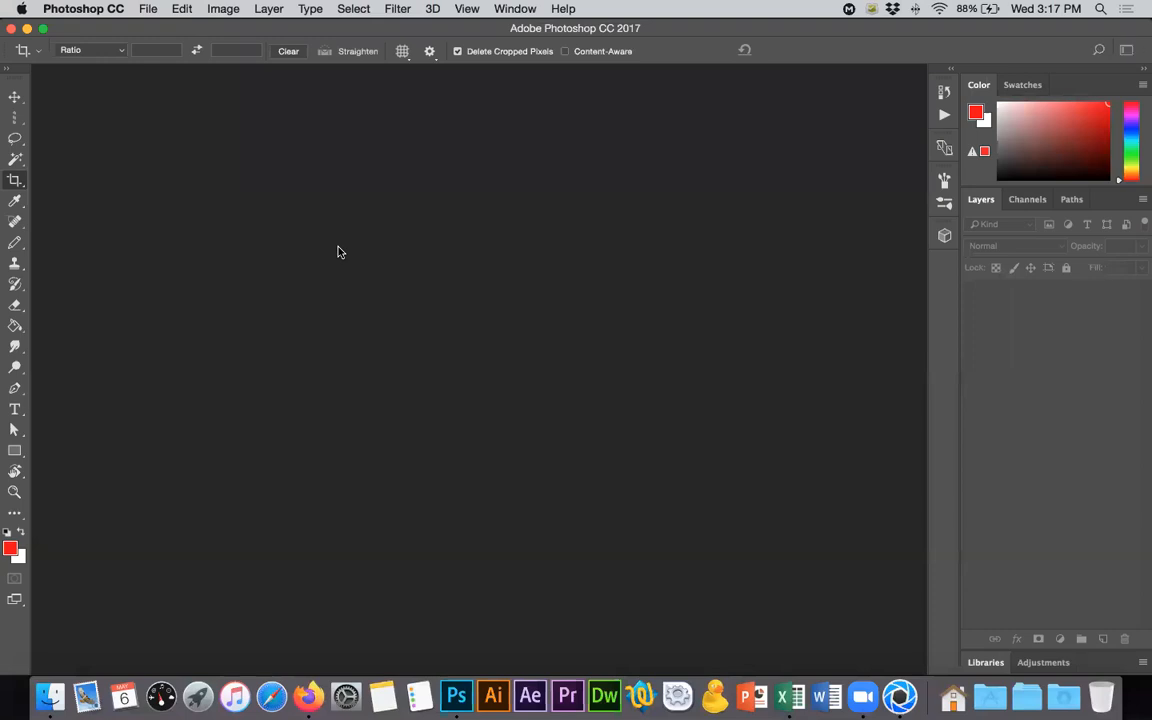
pyautogui.press('super+n')
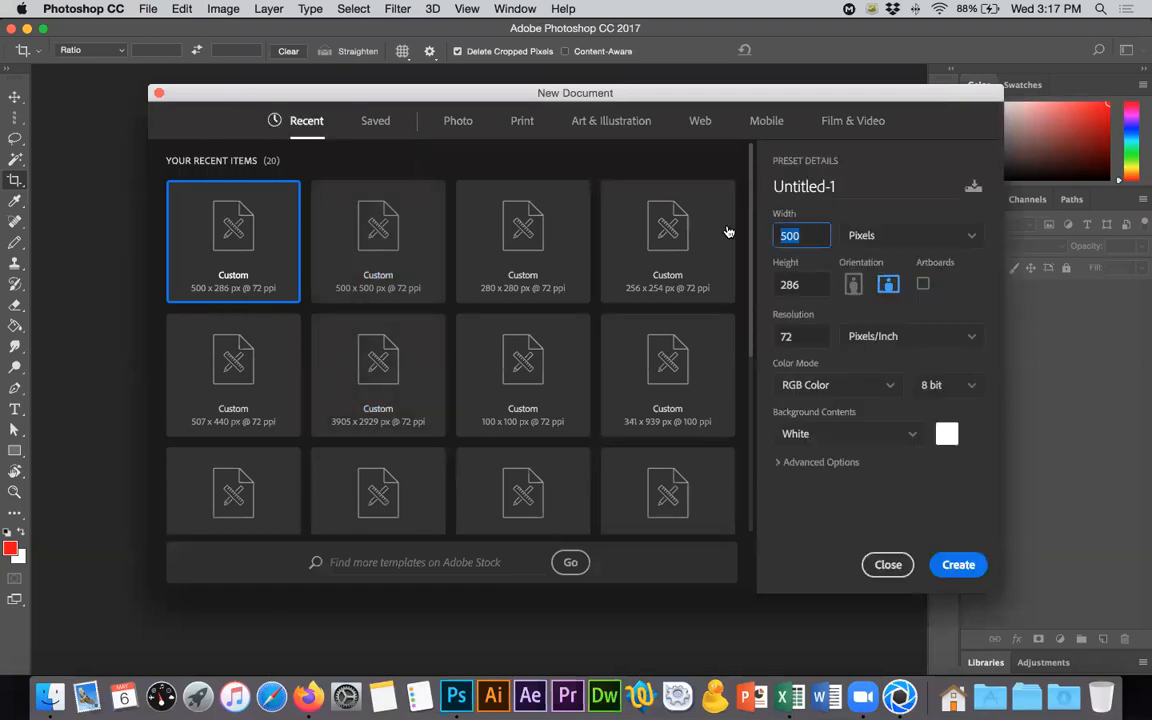
pyautogui.press('Tab')
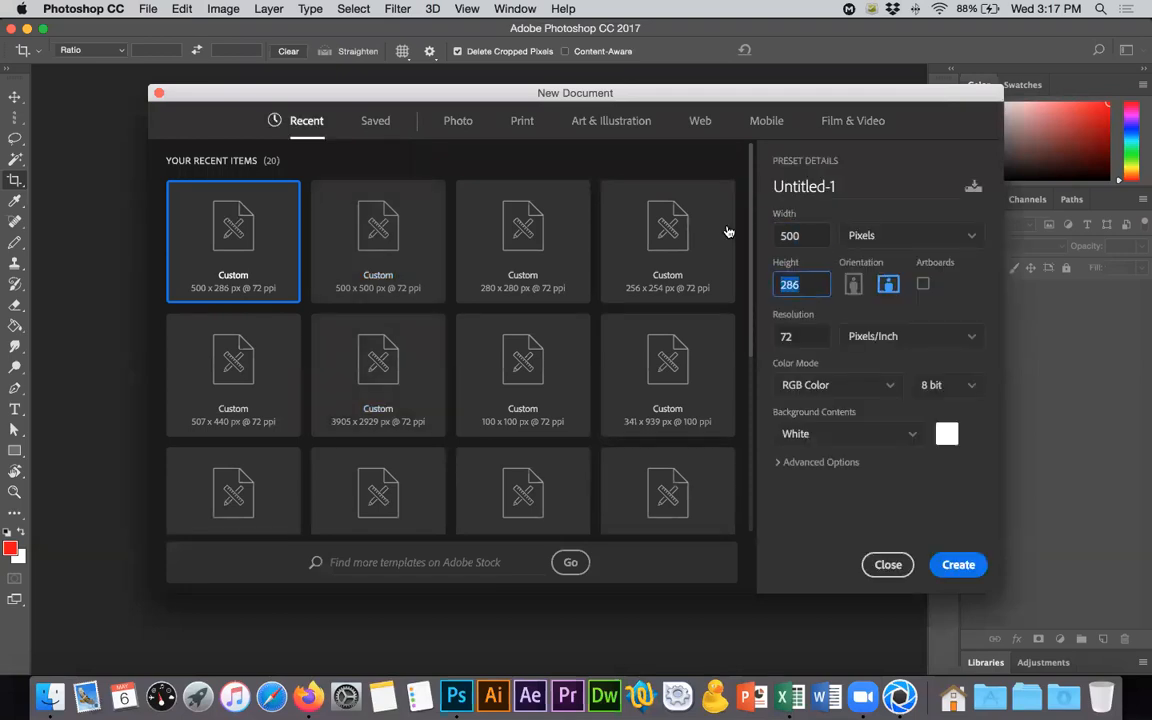
pyautogui.write('500')
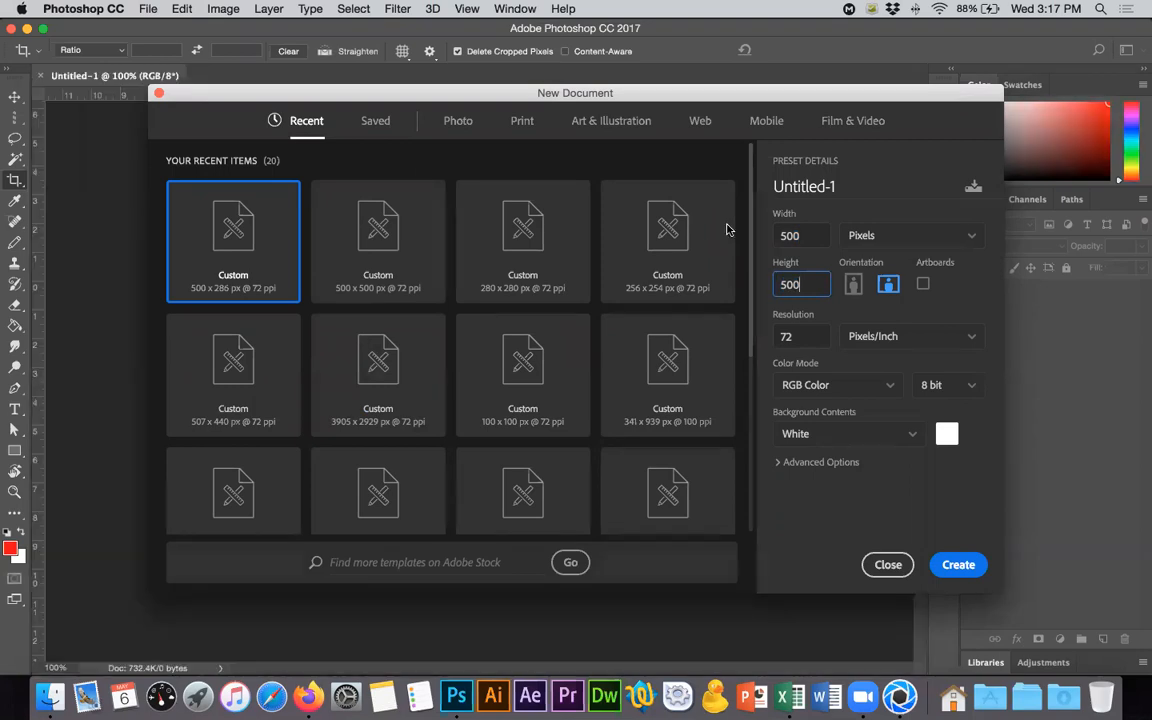
pyautogui.press('Return')
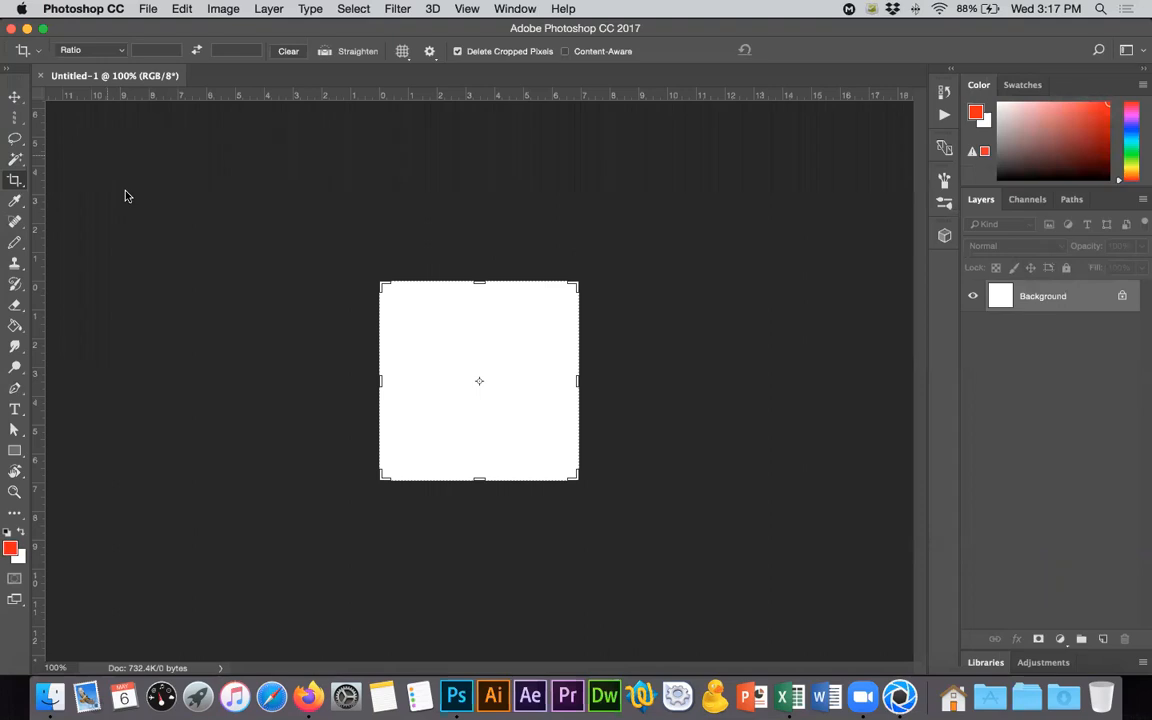
# - Open the file Screen Shot 2020-05-06 at 3.17.00 PM from the Desktop
pyautogui.press('super+o')
pyautogui.click(352, 224)
pyautogui.click(494, 209)
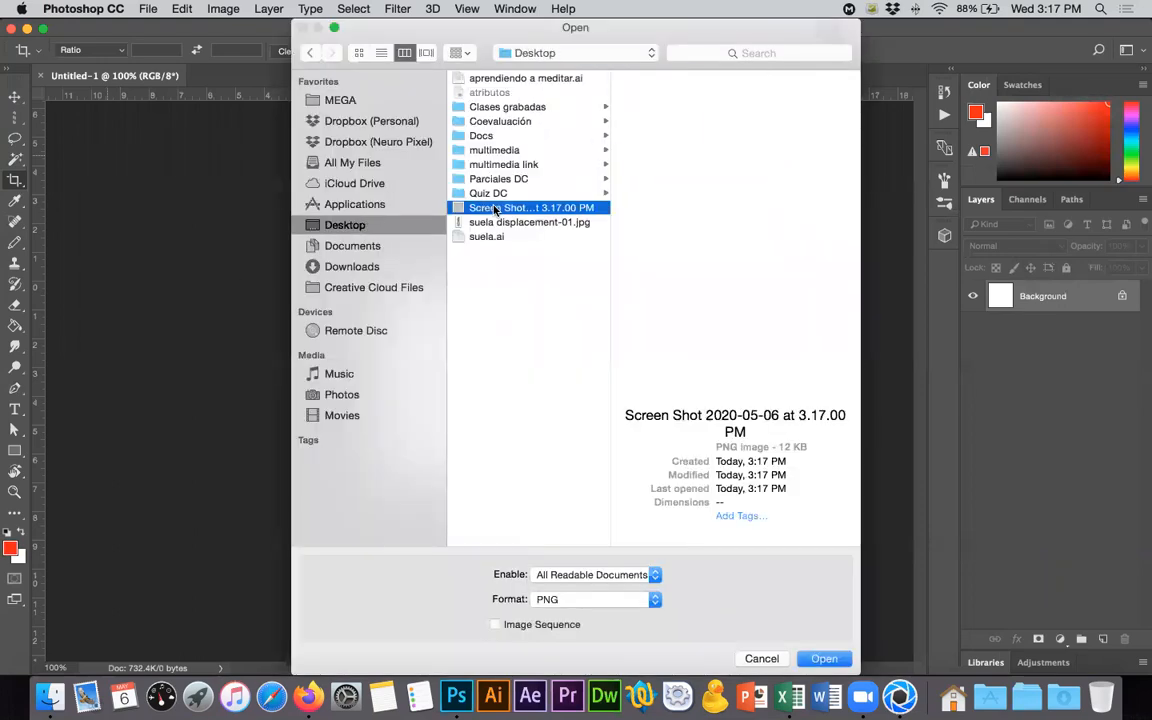
pyautogui.press('space')
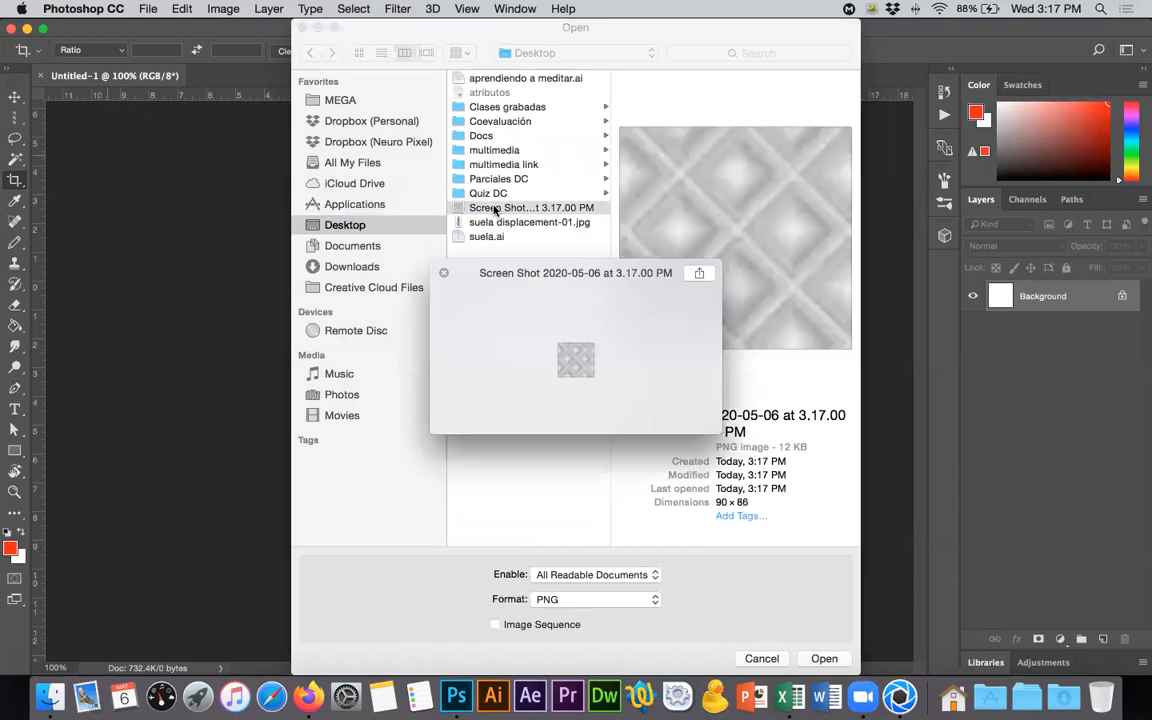
pyautogui.doubleClick(494, 209)
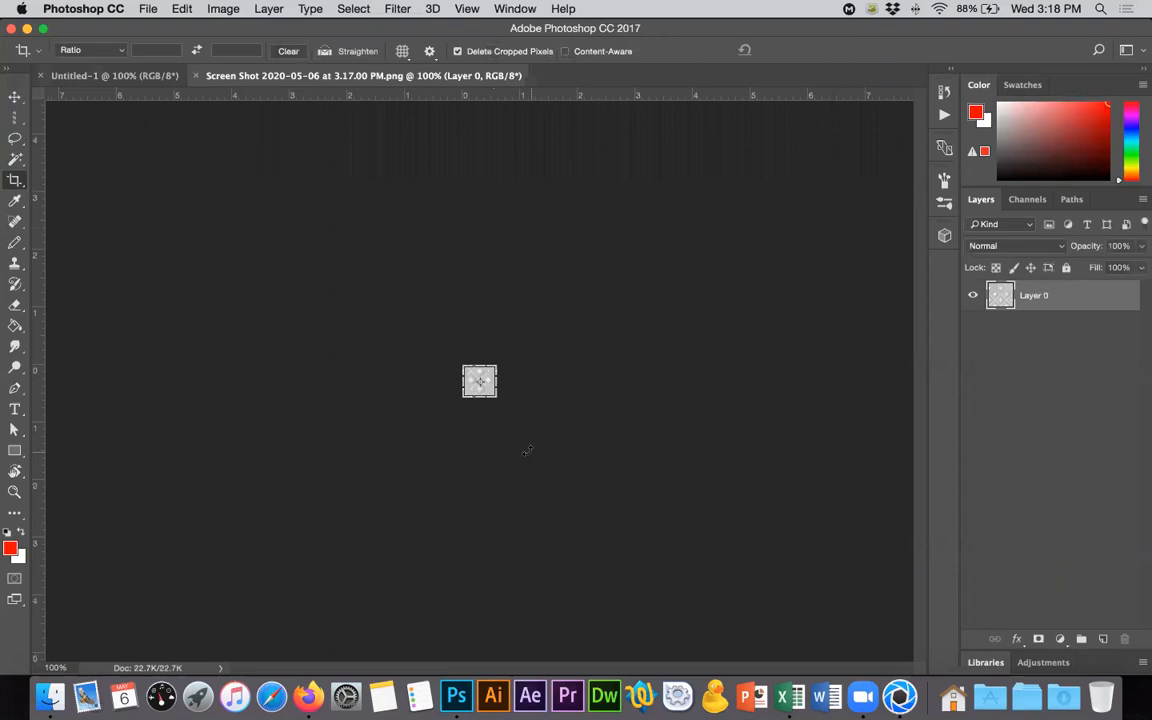
# - Copy the whole diamond screenshot image and paste it into Untitled-1, accepting the color profile conversion
pyautogui.click(15, 117)
pyautogui.click(111, 116)
pyautogui.press('super+a')
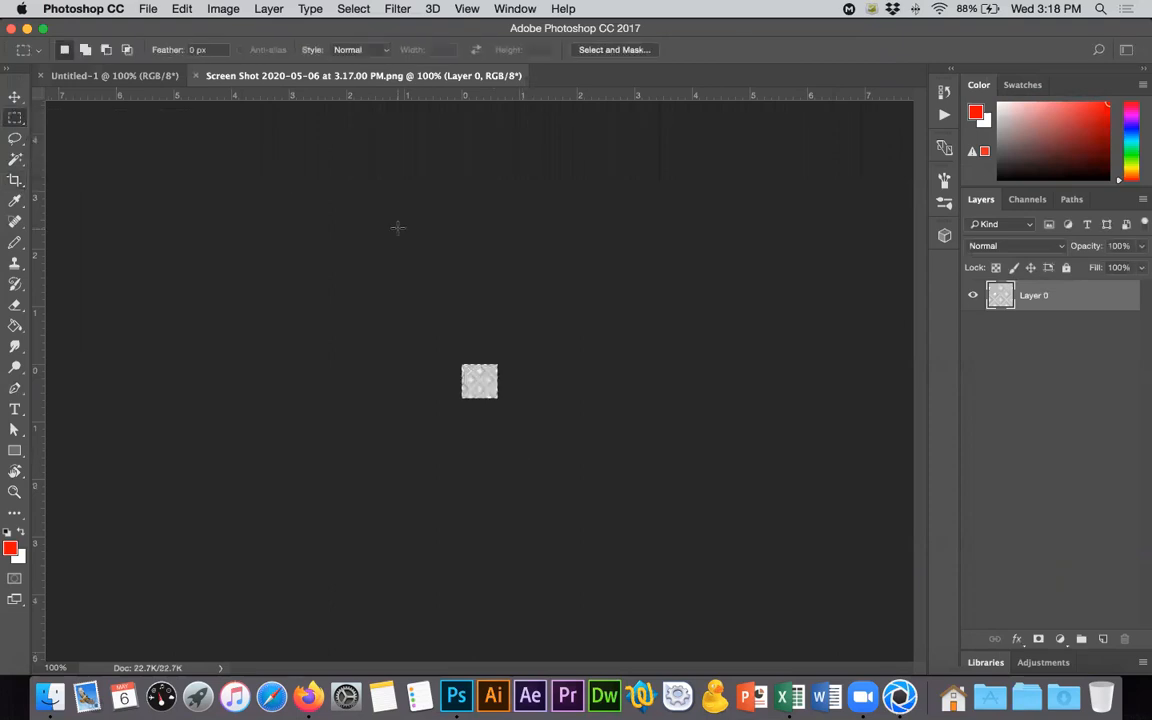
pyautogui.hotkey('ctrl', 'Tab')
pyautogui.press('super+v')
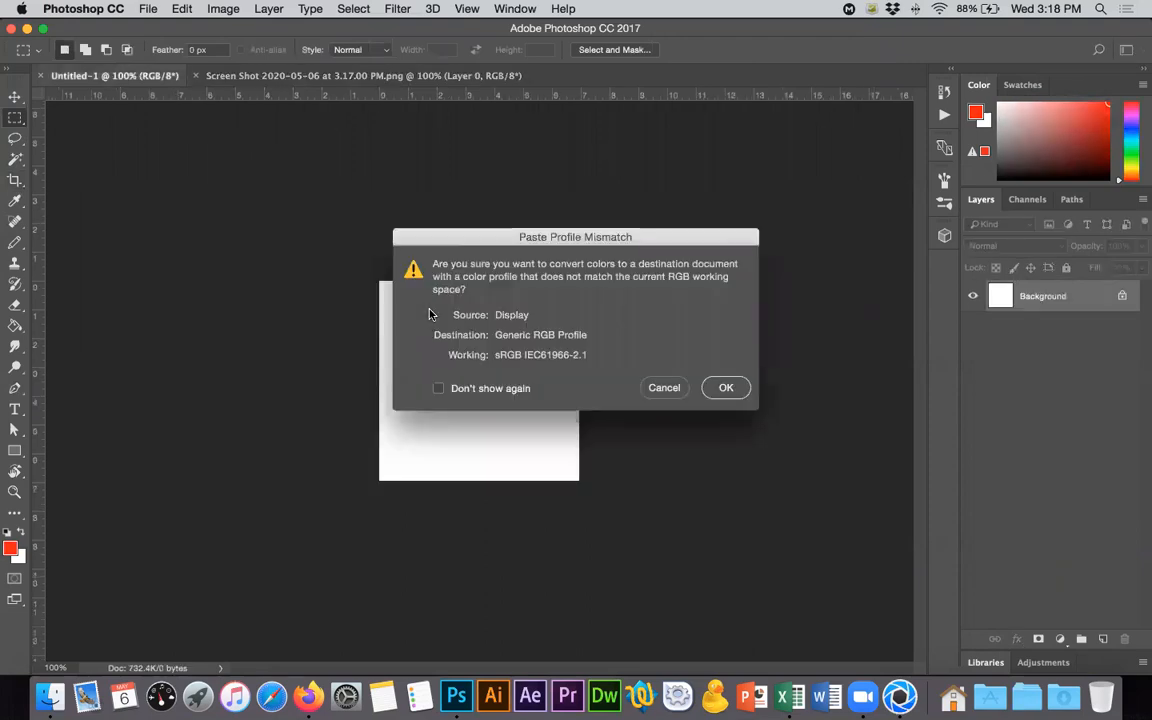
pyautogui.press('Return')
# - Duplicate the diamond tile and place the copy flush against the right edge of the original so the pattern continues
pyautogui.click(15, 97)
pyautogui.press('super+plus')
pyautogui.keyDown('alt'); pyautogui.scroll(10, 409, 387); pyautogui.keyUp('alt')
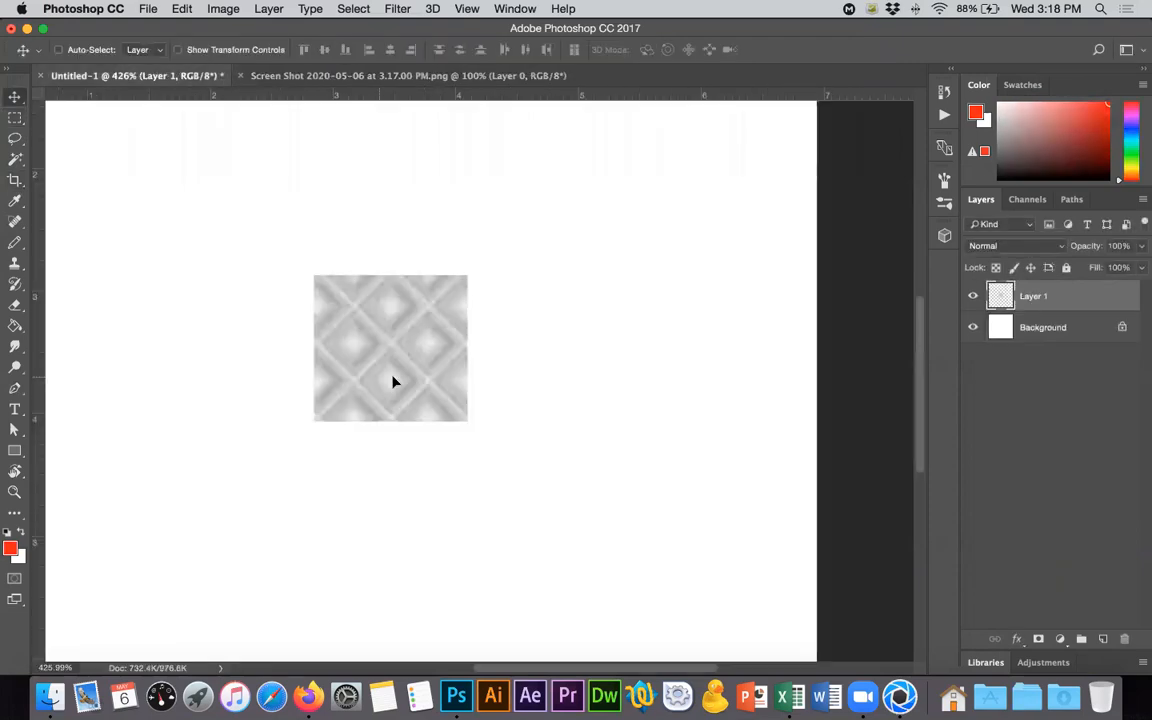
pyautogui.keyDown('alt'); pyautogui.moveTo(383, 382); pyautogui.dragTo(530, 386); pyautogui.keyUp('alt')
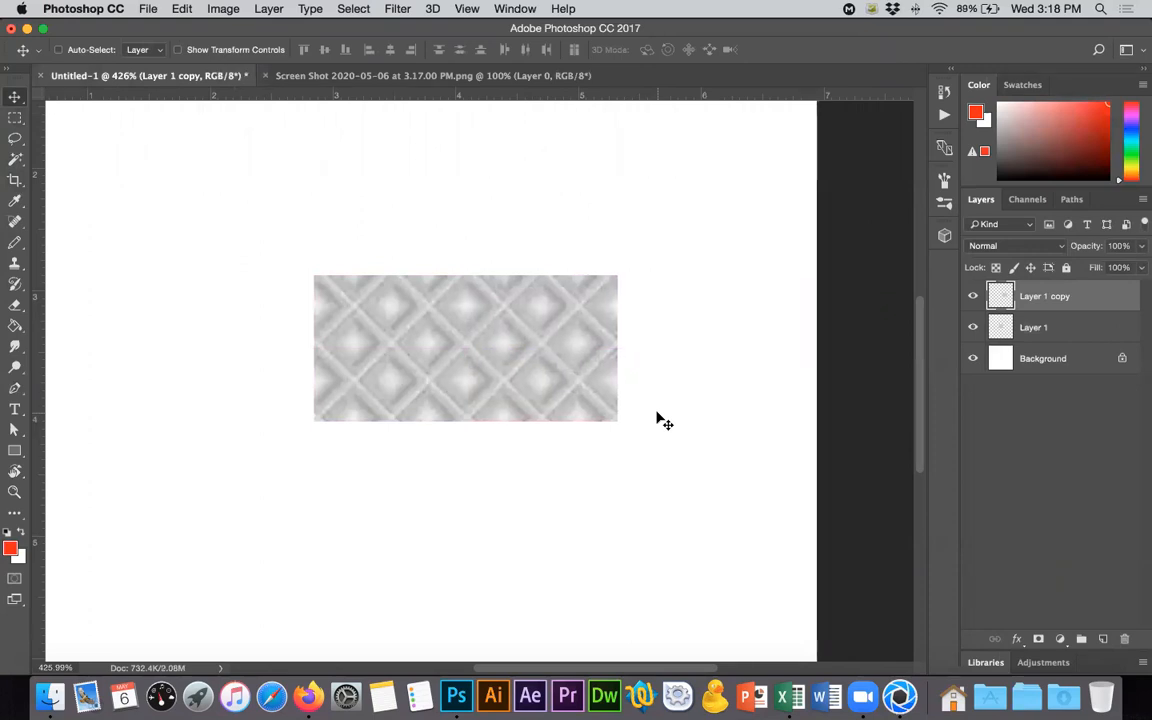
pyautogui.keyDown('super'); pyautogui.click(1001, 327); pyautogui.keyUp('super')
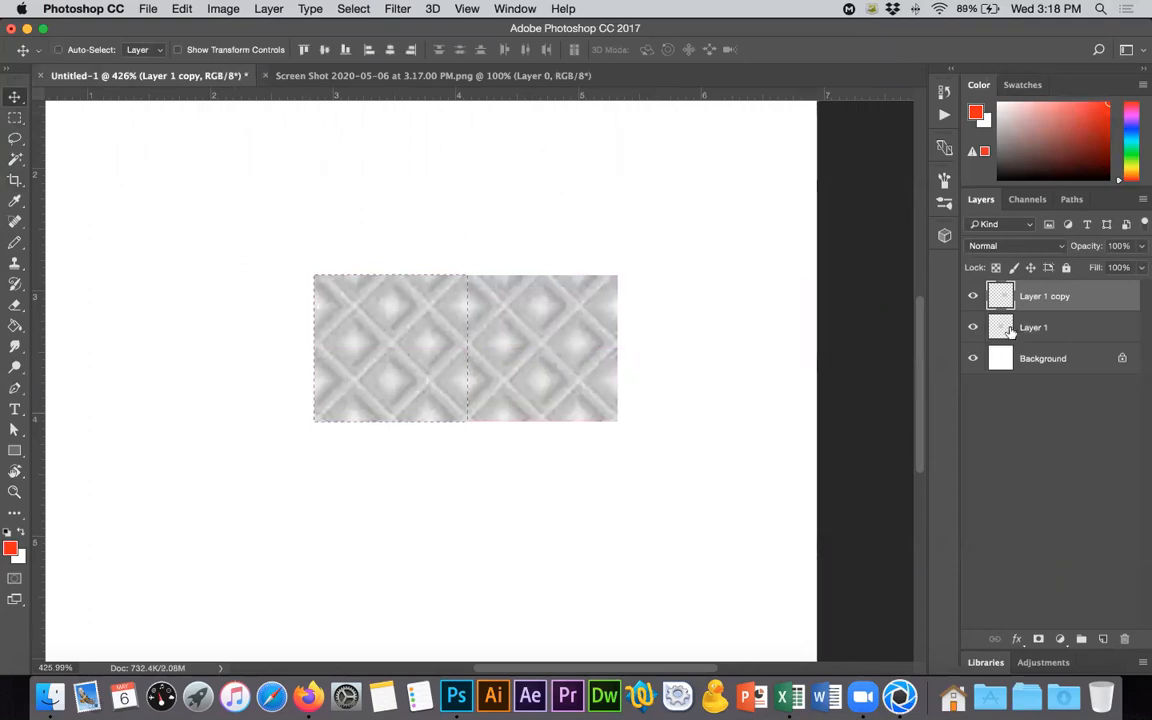
pyautogui.press('super+d')
# - Duplicate the second tile directly above itself and nudge the new copy until the two edges meet
pyautogui.moveTo(571, 352); pyautogui.dragTo(568, 245)
pyautogui.press('super+j')
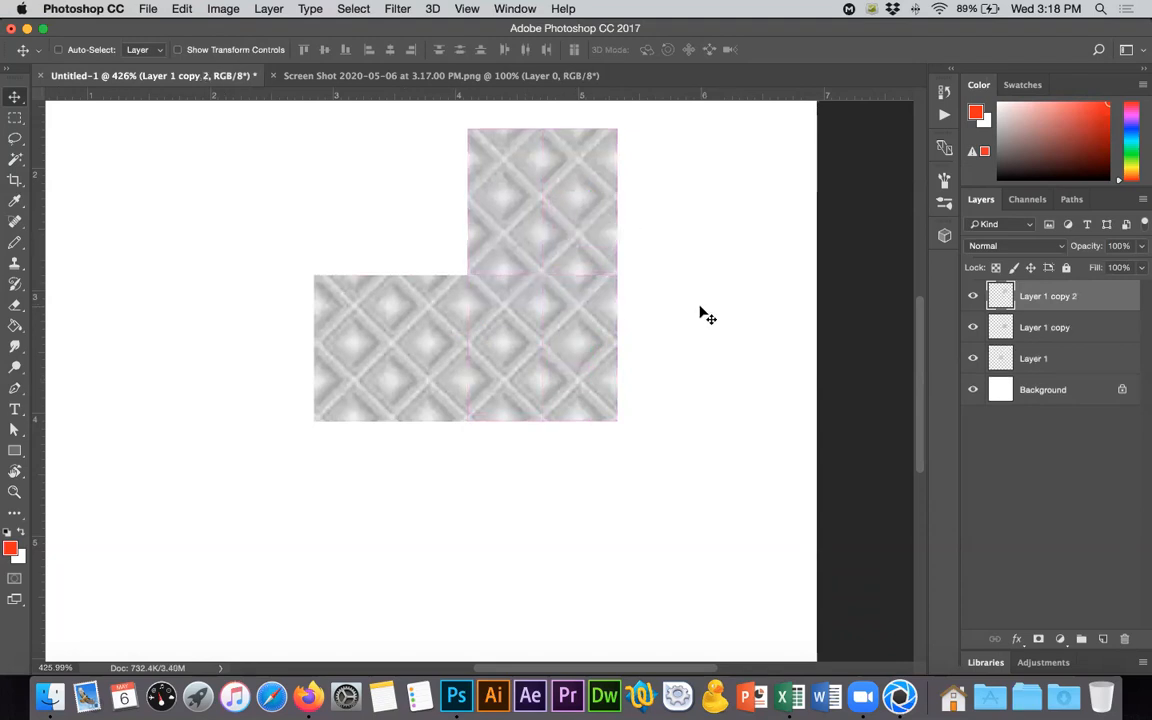
pyautogui.hotkey('shift', 'Up')
pyautogui.hotkey('shift', 'Down')
pyautogui.press('Up')
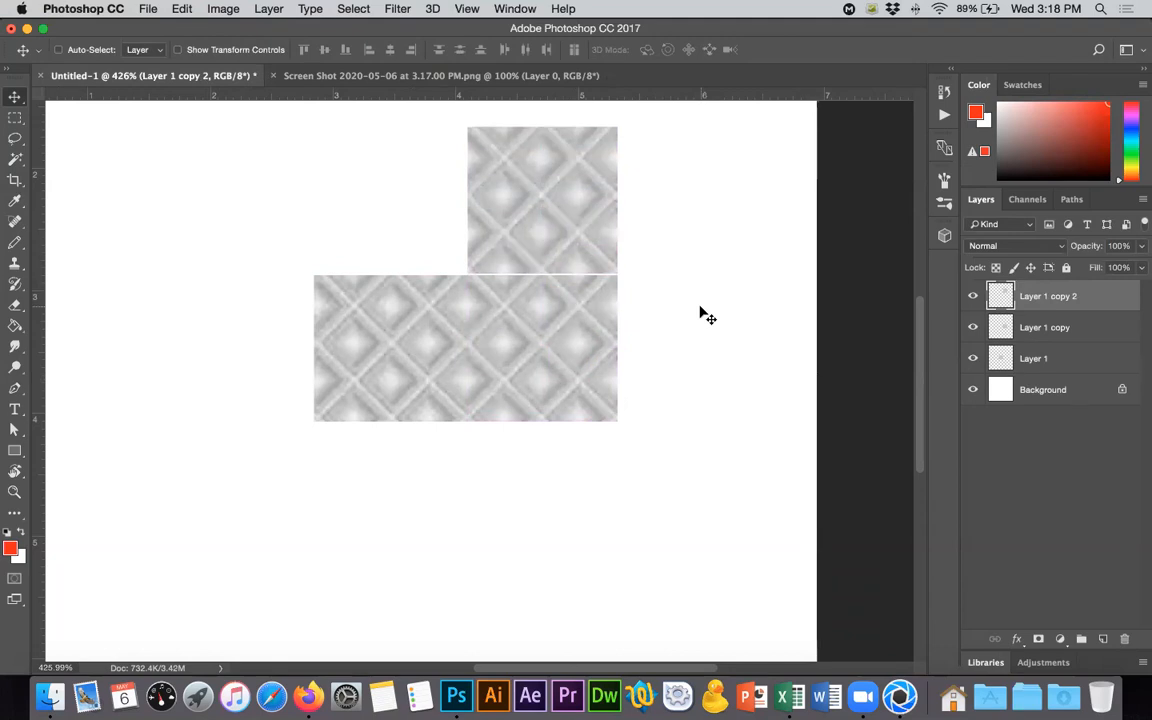
pyautogui.press('Down')
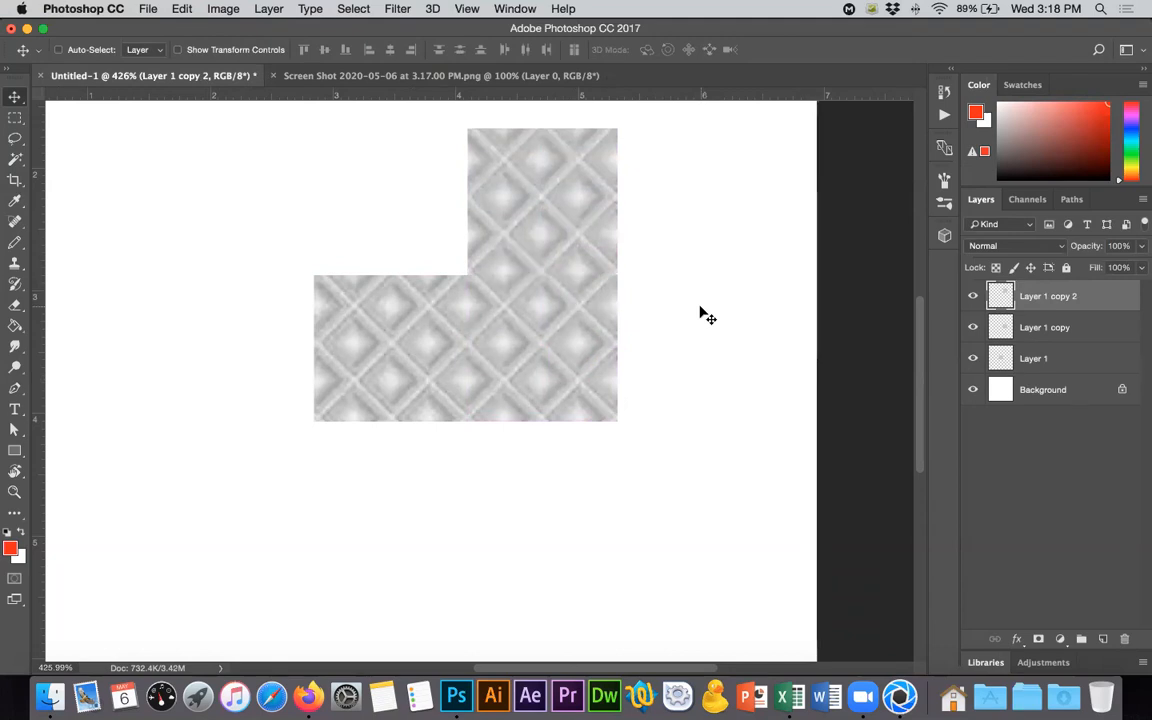
# - Move the third tile down below the second one and nudge it flush with that tile's lower edge
pyautogui.press('Down')
pyautogui.press('Down')
pyautogui.press('Down')
pyautogui.press('Down')
pyautogui.press('Down')
pyautogui.press('Down')
pyautogui.press('Down')
pyautogui.press('Down')
pyautogui.press('Down')
pyautogui.press('Down')
pyautogui.press('Down')
pyautogui.press('Down')
pyautogui.press('Down')
pyautogui.press('Down')
pyautogui.press('Down')
pyautogui.press('Down')
pyautogui.press('Down')
pyautogui.press('Down')
pyautogui.press('Down')
pyautogui.press('Down')
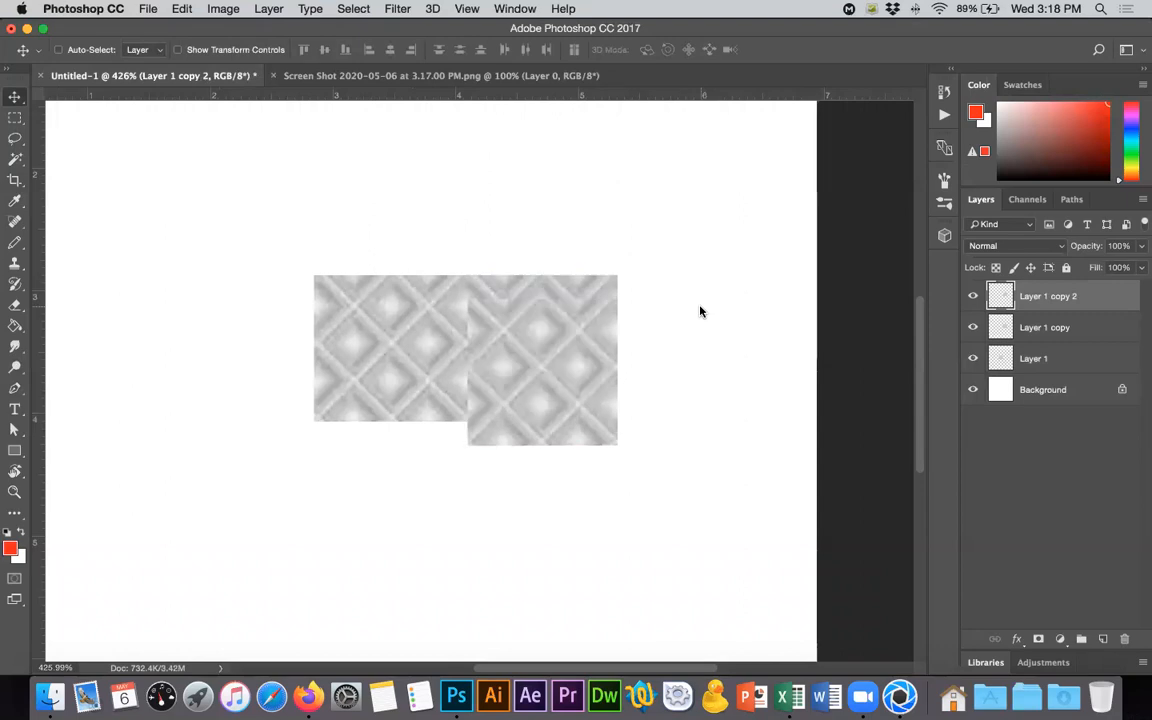
pyautogui.press('Down')
pyautogui.press('Down')
pyautogui.press('Down')
pyautogui.press('Down')
pyautogui.press('Down')
pyautogui.press('Down')
pyautogui.press('Down')
pyautogui.press('Down')
pyautogui.press('Down')
pyautogui.press('Down')
pyautogui.press('Down')
pyautogui.press('Down')
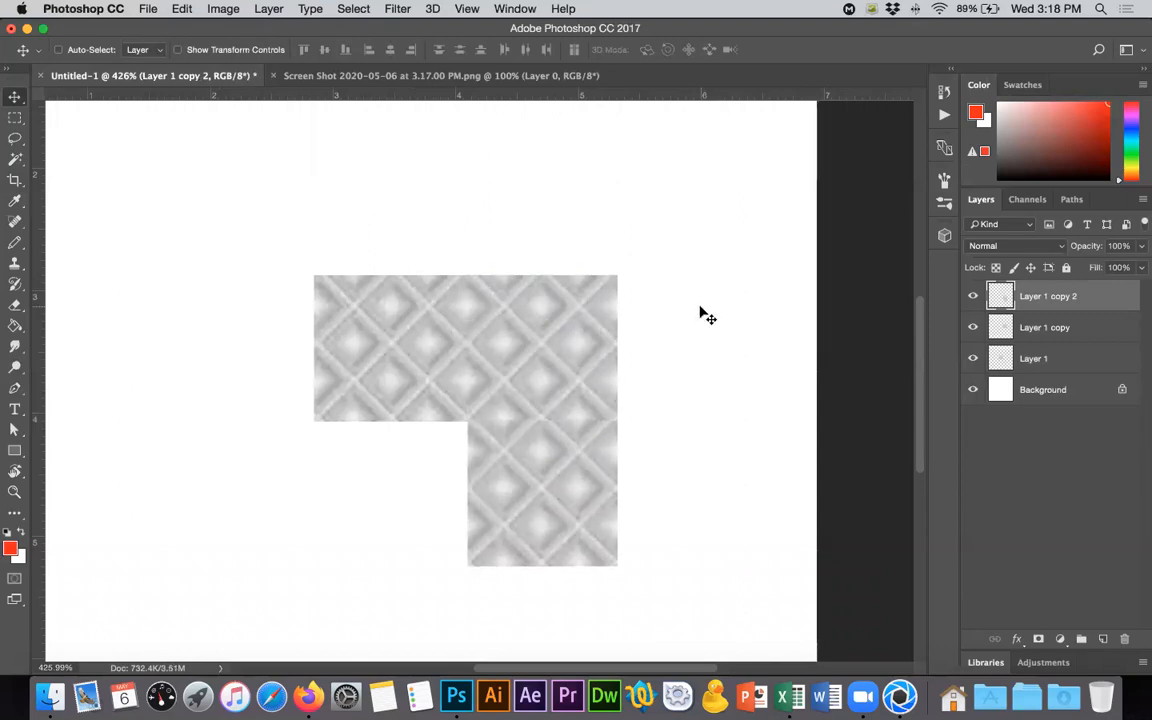
pyautogui.press('Down')
# - Select the pixels of the third tile's layer, check its visibility, and copy the tile
pyautogui.keyDown('super'); pyautogui.click(1003, 298); pyautogui.keyUp('super')
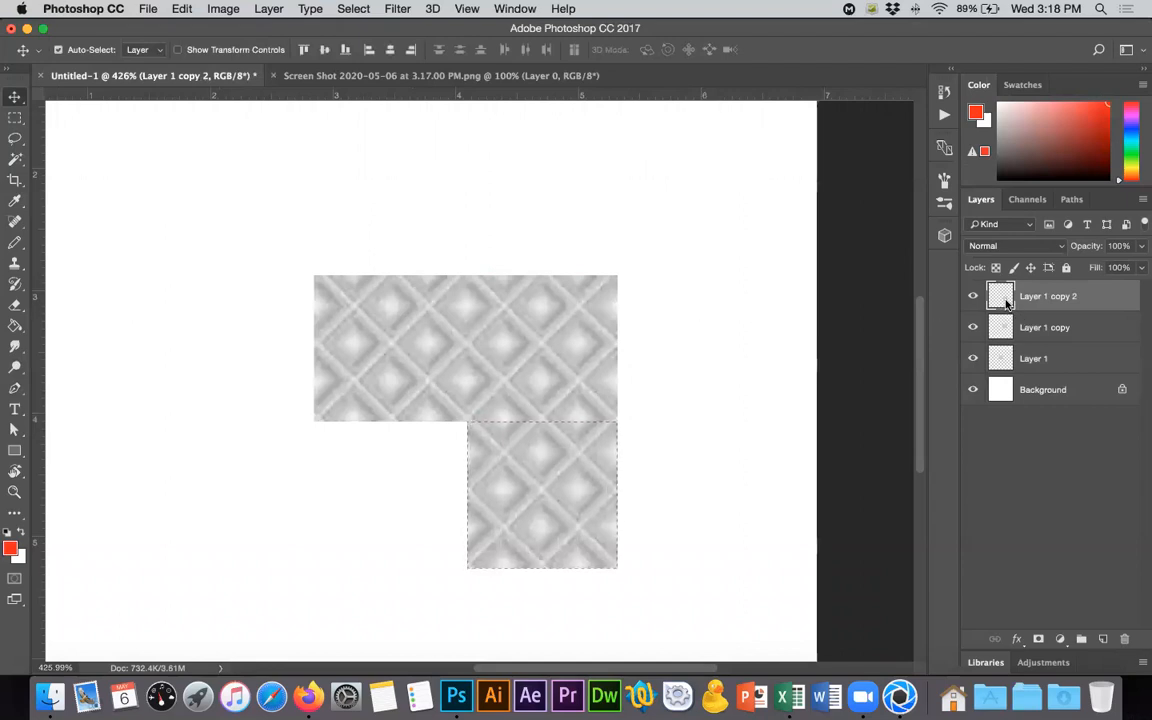
pyautogui.click(974, 296)
pyautogui.click(975, 297)
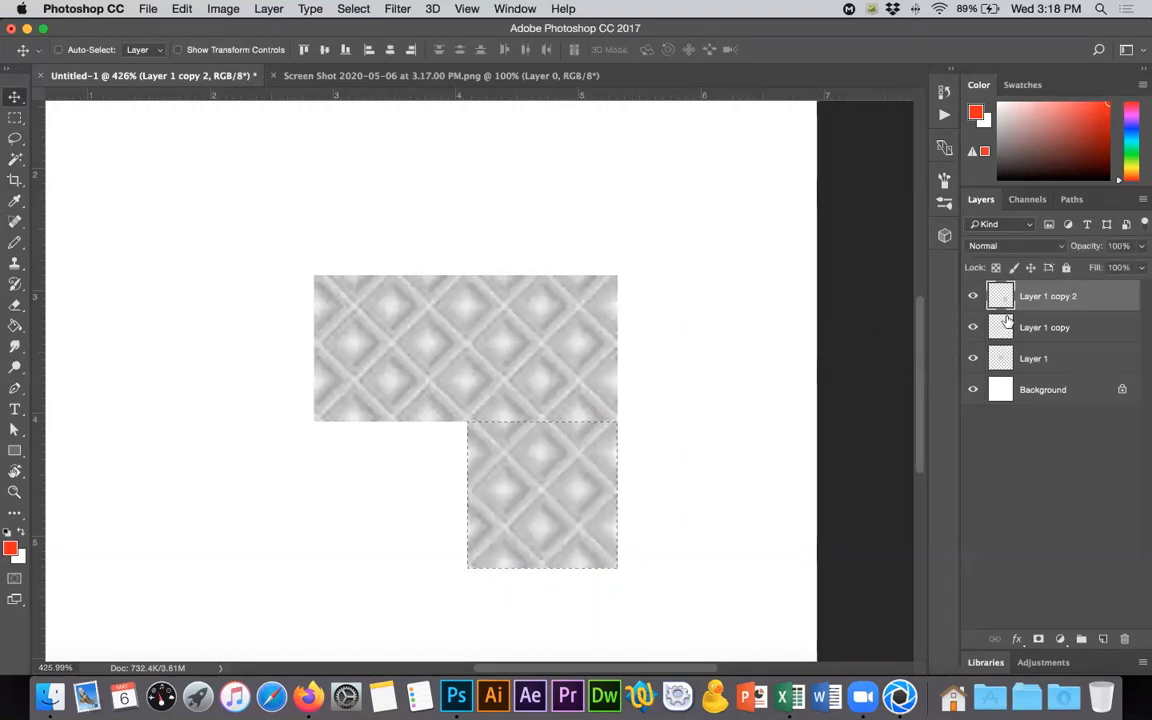
pyautogui.press('super+a')
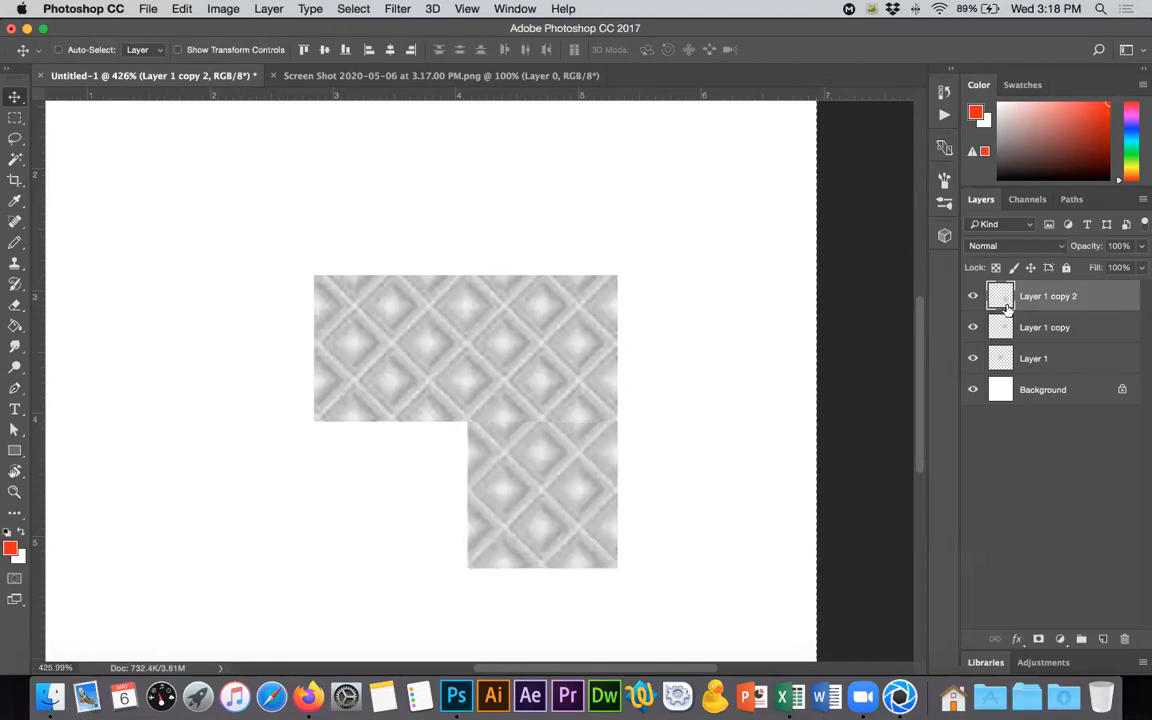
pyautogui.moveTo(564, 418); pyautogui.dragTo(564, 418)
# - Paste the copied tile into a new document matching its size and open Define Pattern for it
pyautogui.press('super+n')
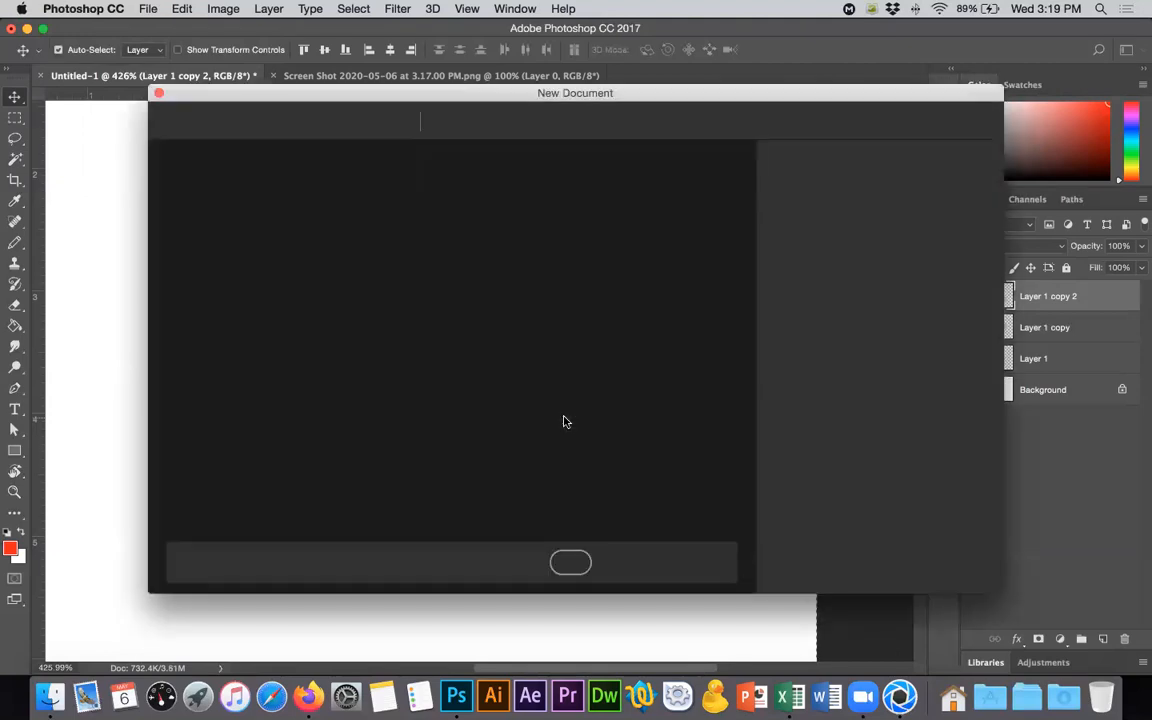
pyautogui.press('Return')
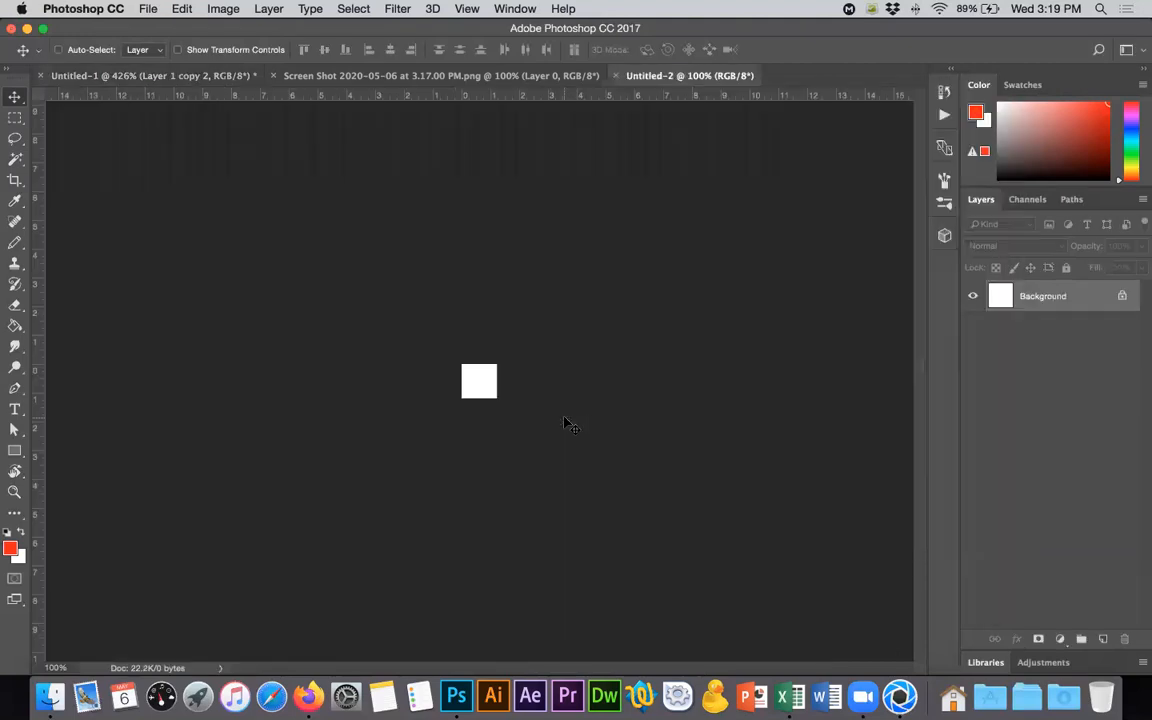
pyautogui.press('super+v')
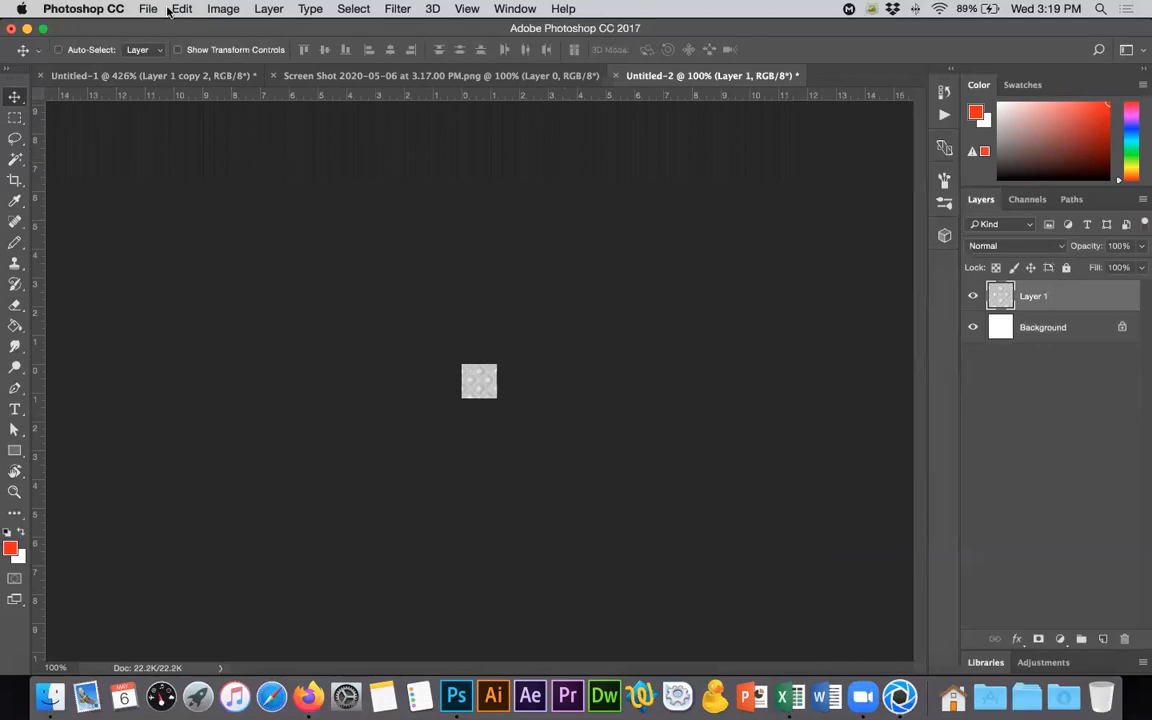
pyautogui.click(183, 9)
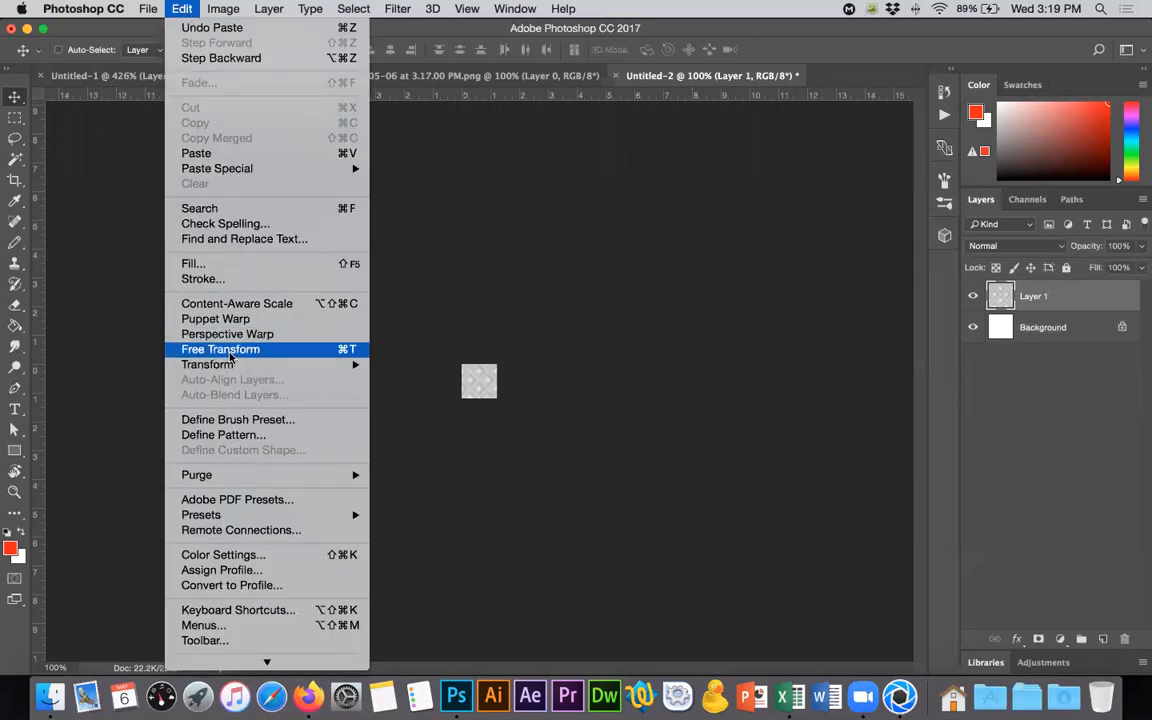
pyautogui.click(262, 438)
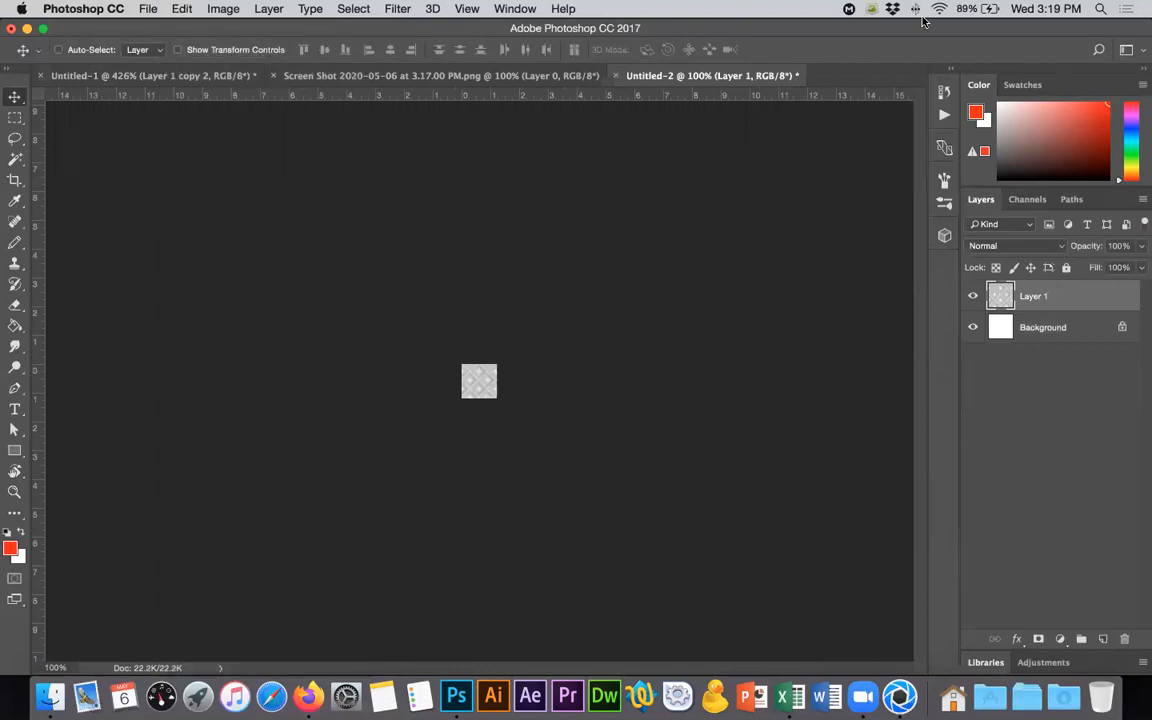
# - Adjust the pasted tile's brightness to -41 and its contrast to 68
pyautogui.click(205, 10)
pyautogui.moveTo(215, 51)
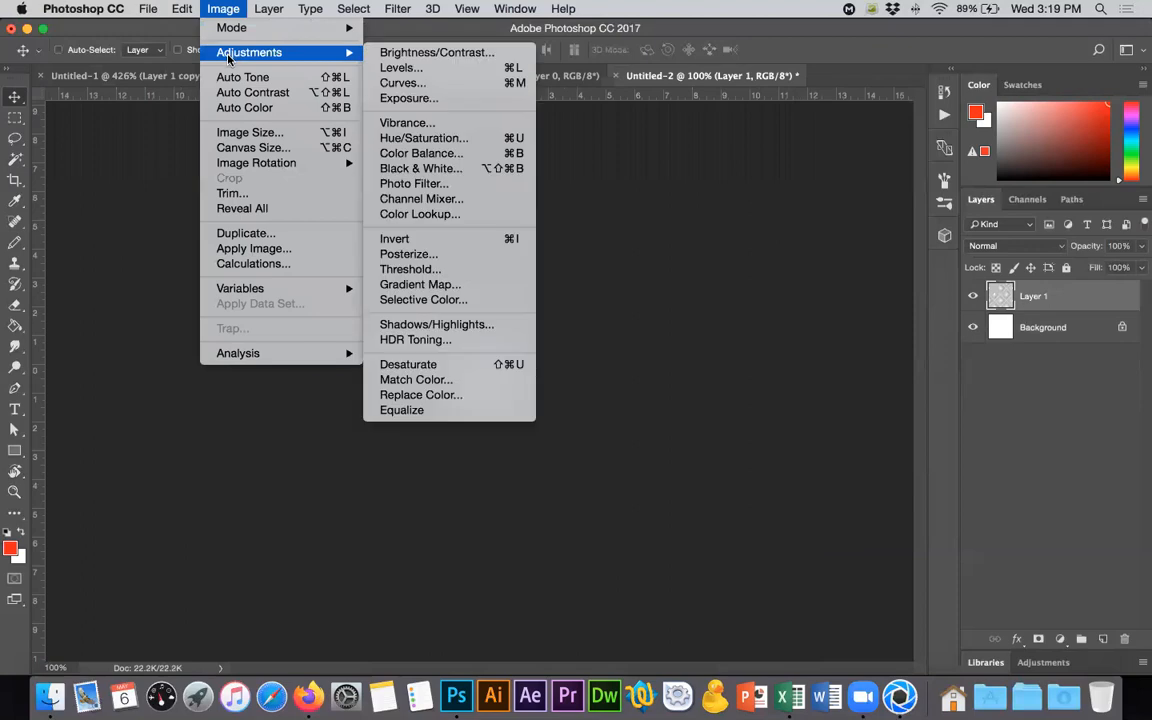
pyautogui.click(380, 51)
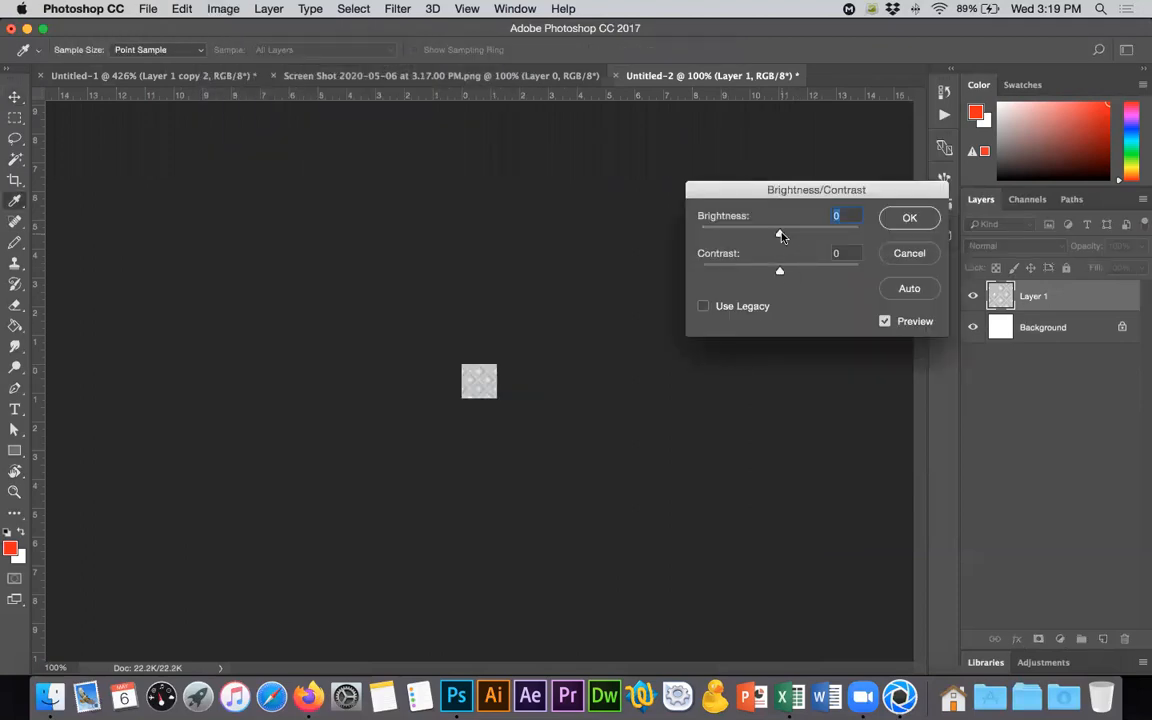
pyautogui.moveTo(780, 234); pyautogui.dragTo(824, 272)
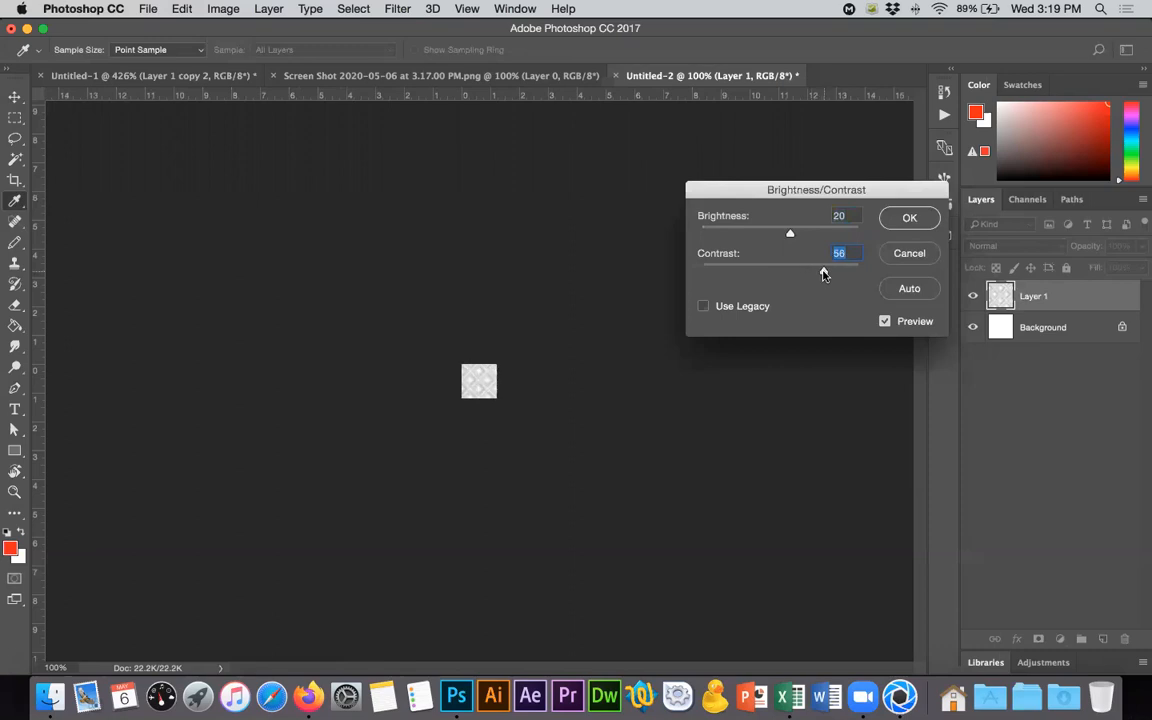
pyautogui.moveTo(790, 233); pyautogui.dragTo(758, 234)
pyautogui.moveTo(822, 274); pyautogui.dragTo(833, 270)
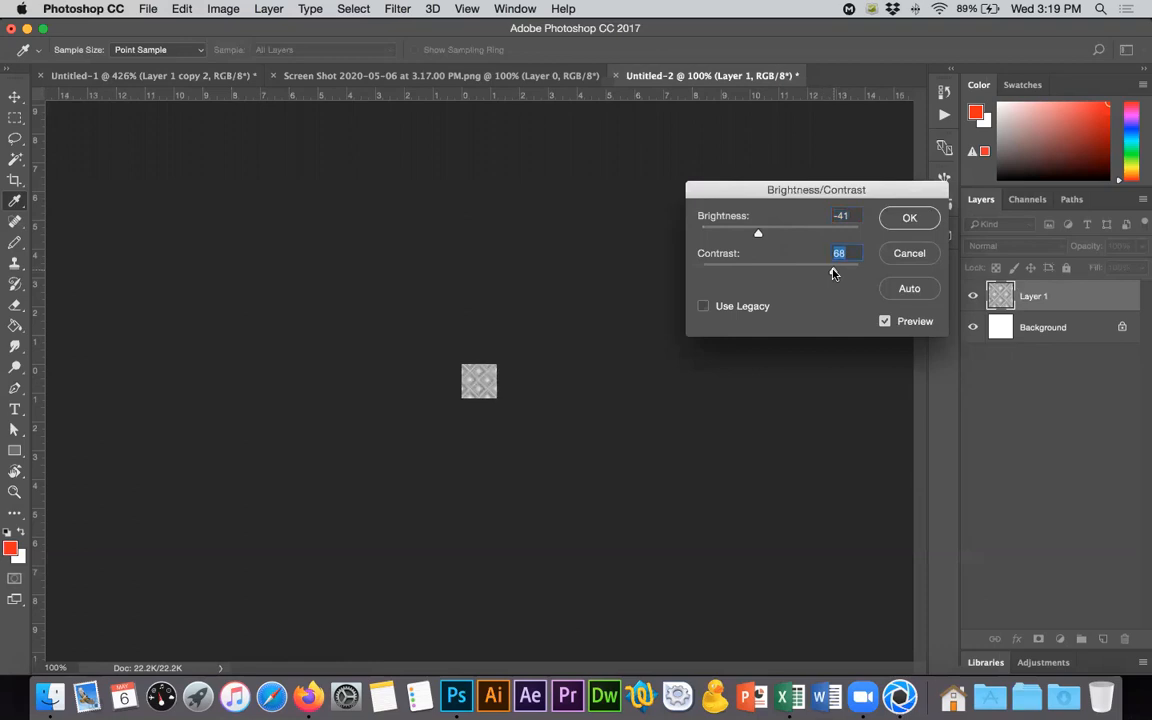
pyautogui.click(912, 218)
pyautogui.press('v')
# - Try inverting the pasted tile's tones, judge it at actual size, and undo the inversion
pyautogui.keyDown('alt'); pyautogui.scroll(5, 481, 396); pyautogui.keyUp('alt')
pyautogui.keyDown('alt'); pyautogui.scroll(-3, 481, 396); pyautogui.keyUp('alt')
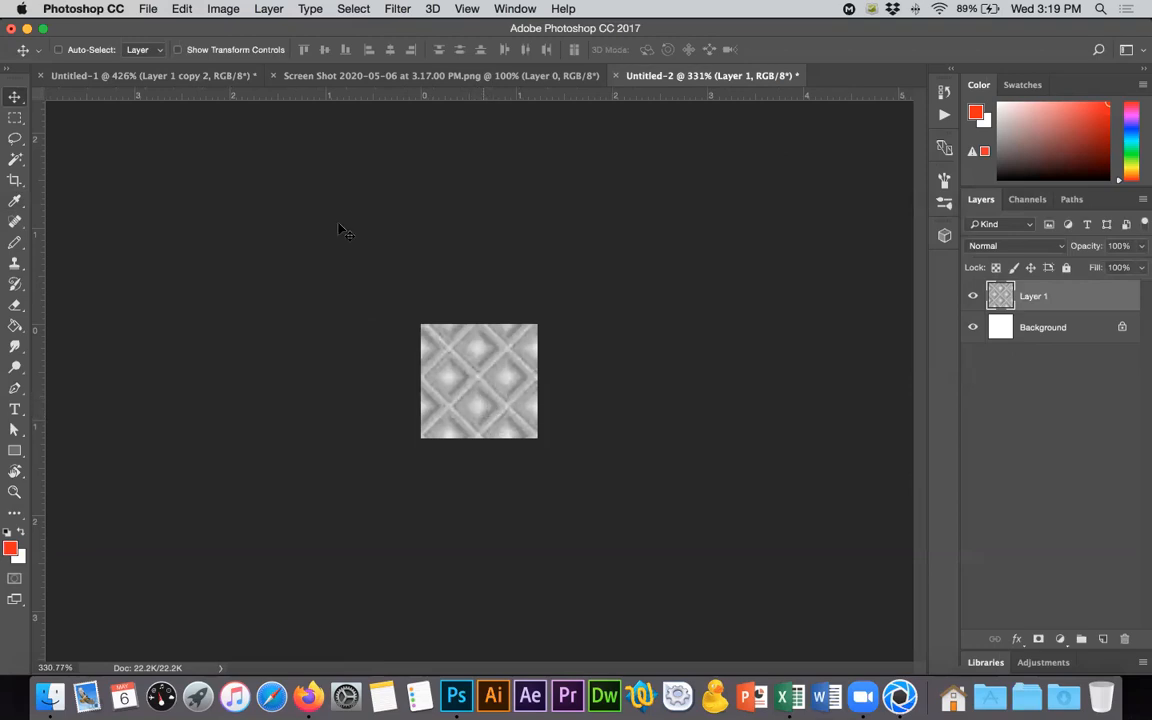
pyautogui.click(223, 9)
pyautogui.moveTo(236, 54)
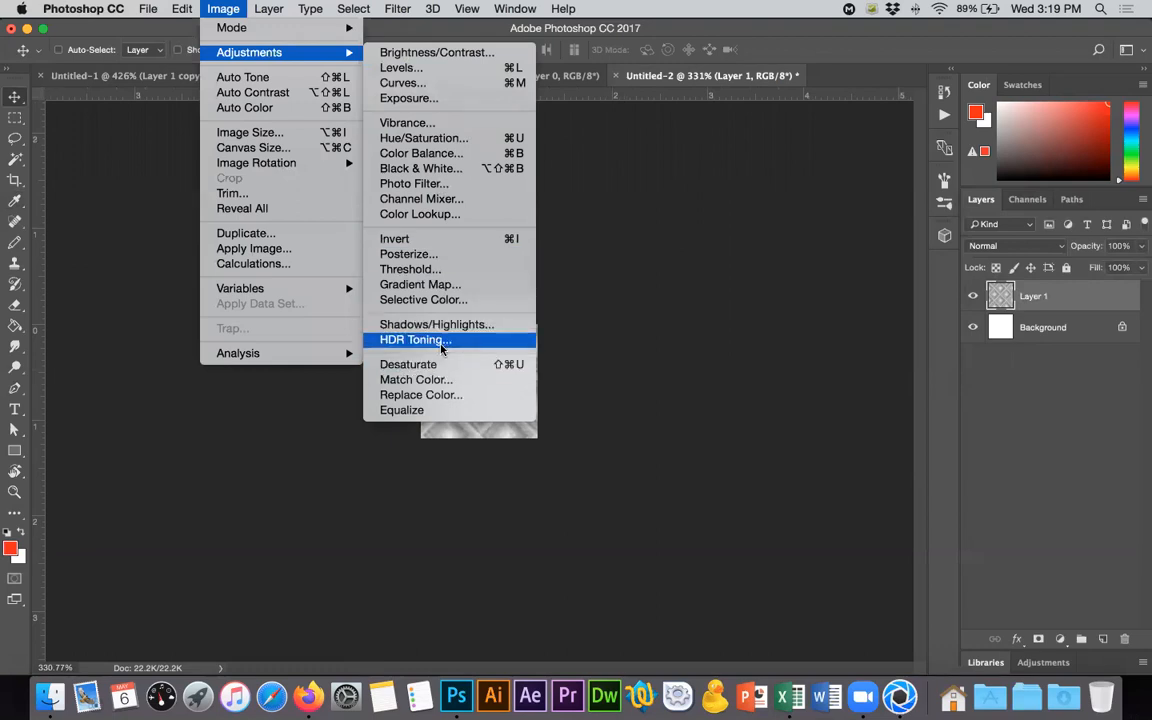
pyautogui.click(440, 240)
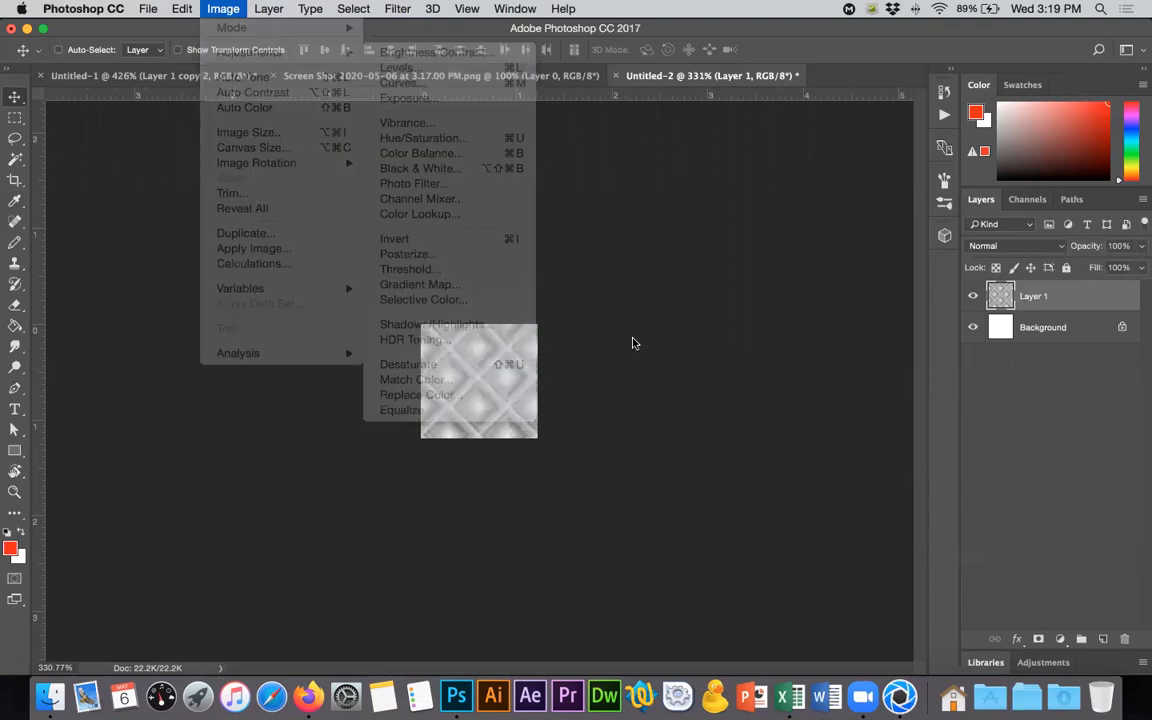
pyautogui.press('super+1')
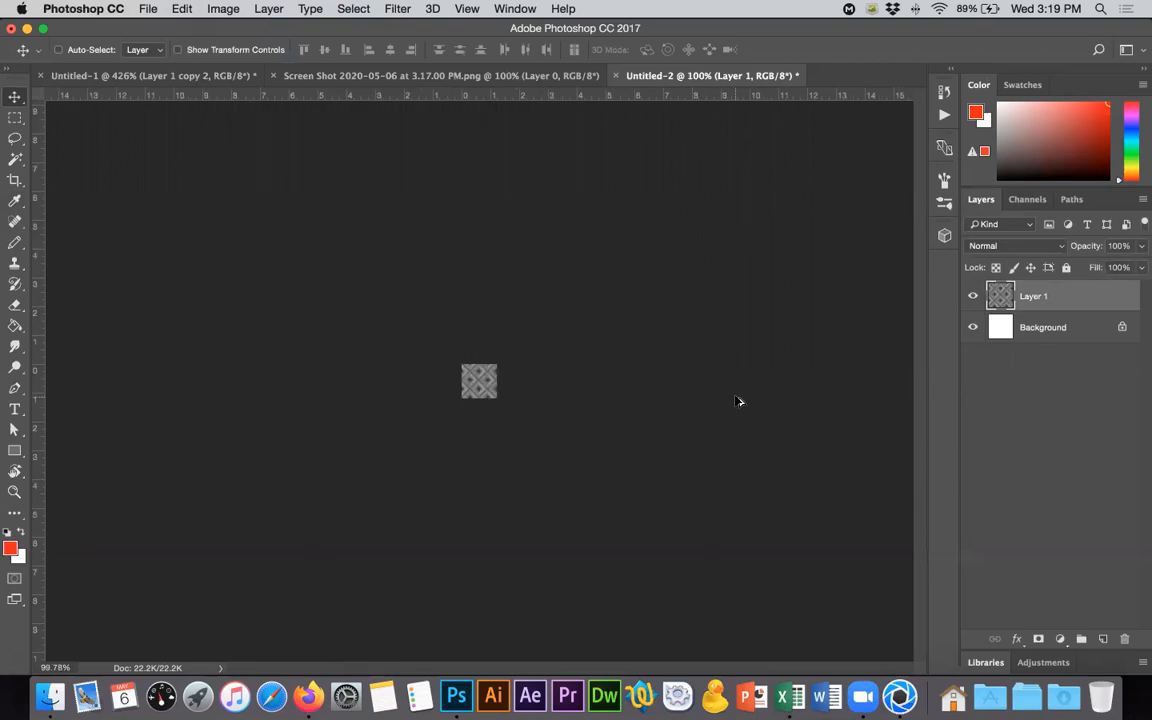
pyautogui.press('super+z')
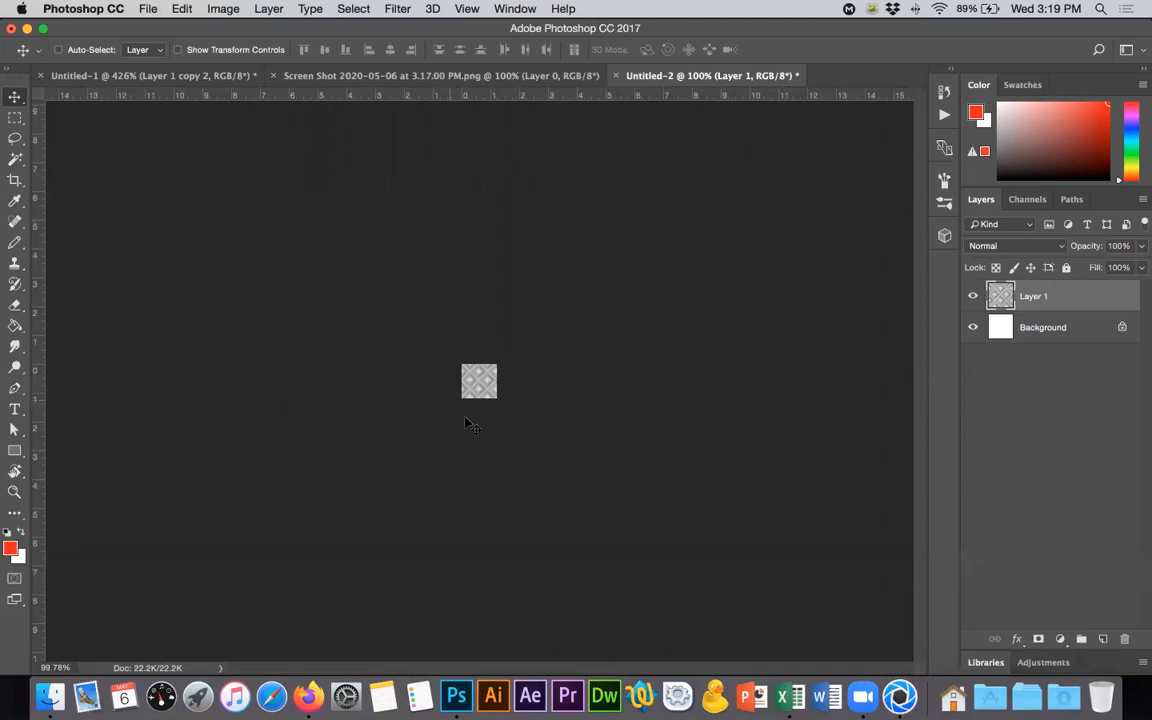
# - Adjust the pasted tile's brightness to -9 and its contrast to 52
pyautogui.click(223, 8)
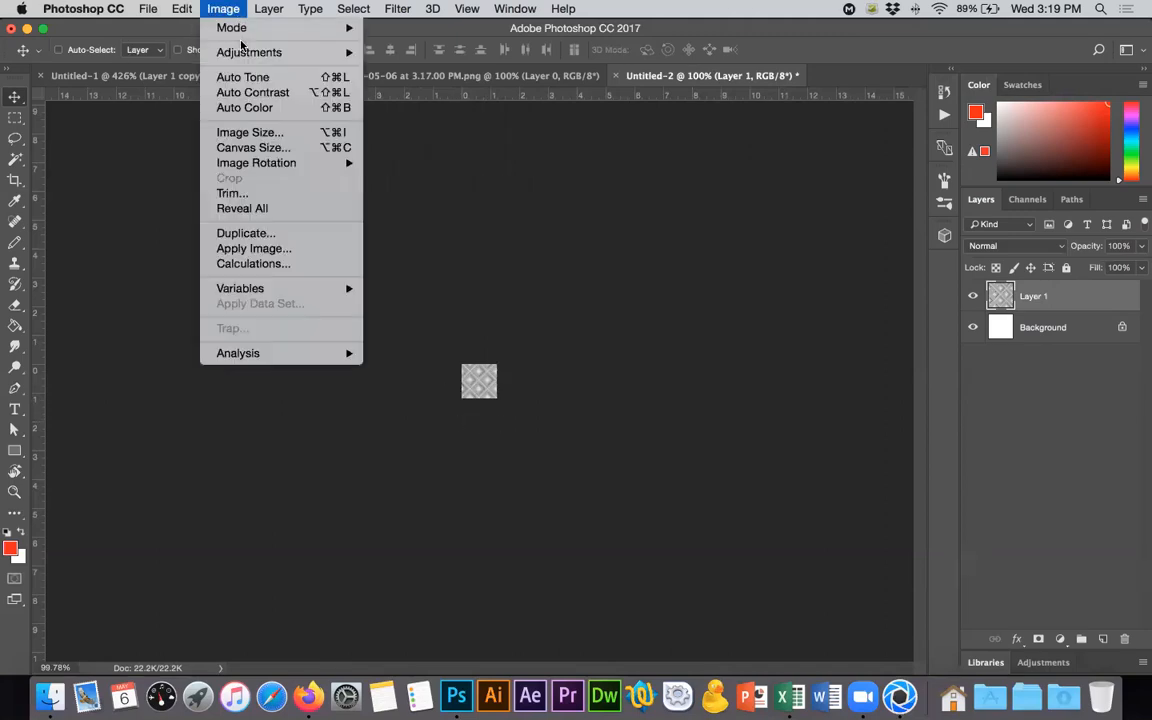
pyautogui.moveTo(250, 52)
pyautogui.click(460, 58)
pyautogui.moveTo(776, 267); pyautogui.dragTo(820, 270)
pyautogui.moveTo(780, 233); pyautogui.dragTo(778, 237)
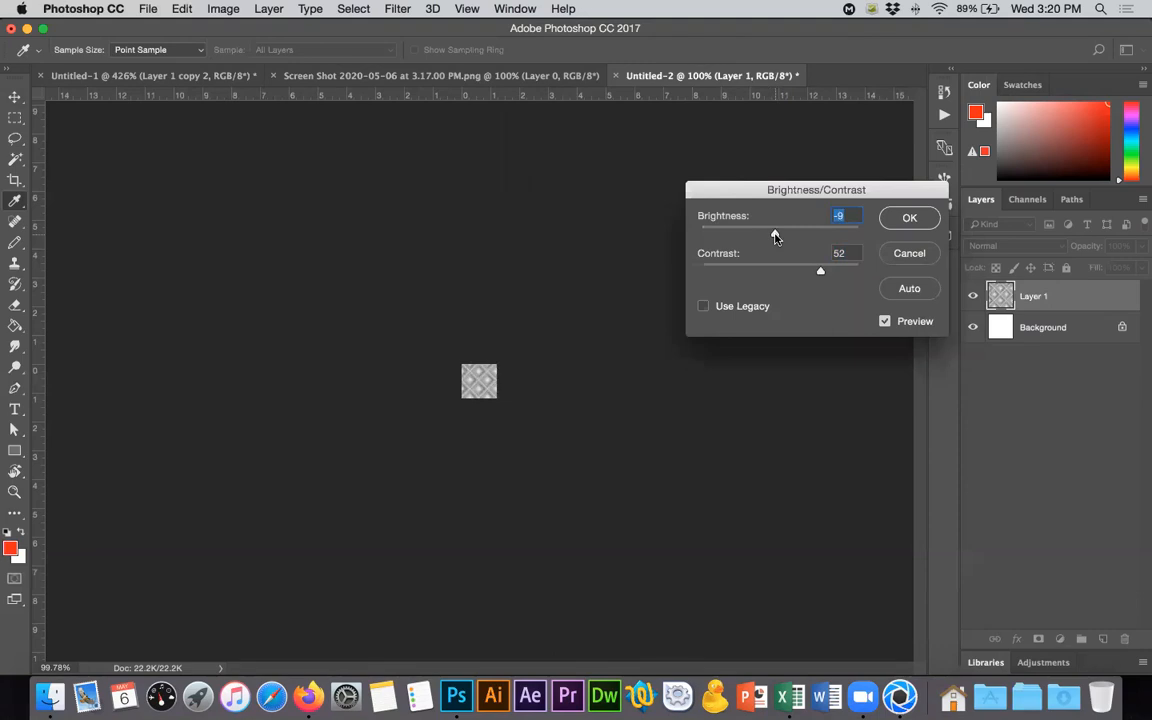
pyautogui.click(909, 218)
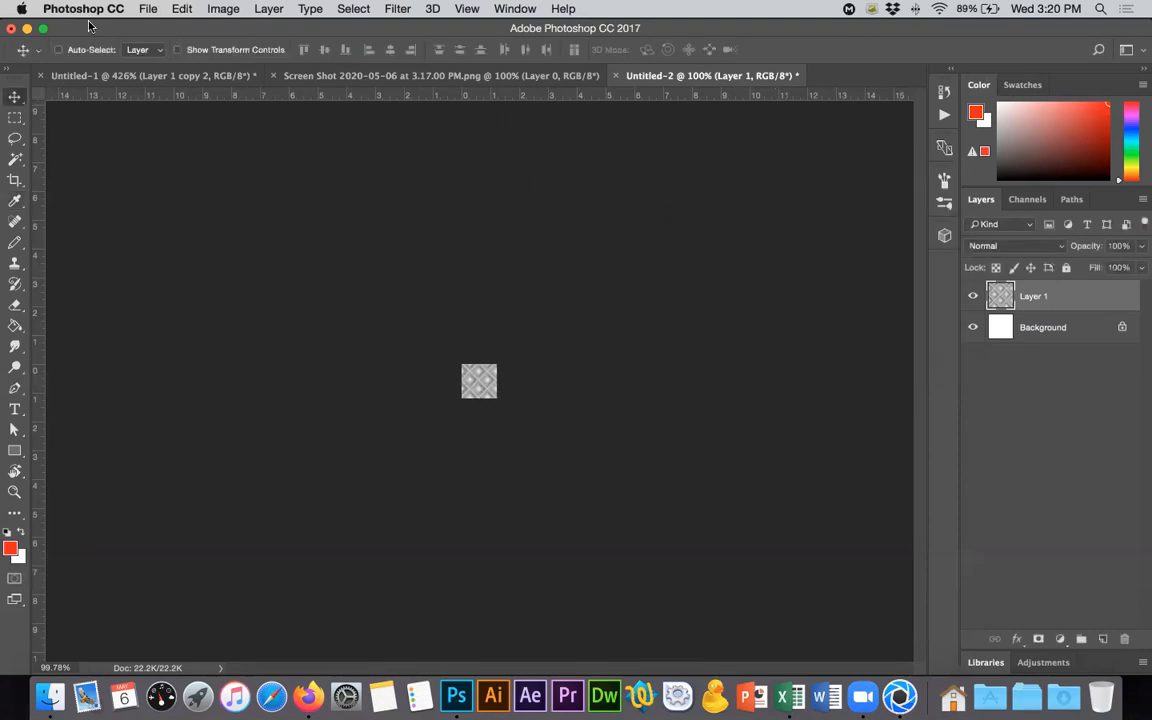
# - Define the adjusted tile as a pattern named "ro"
pyautogui.click(181, 9)
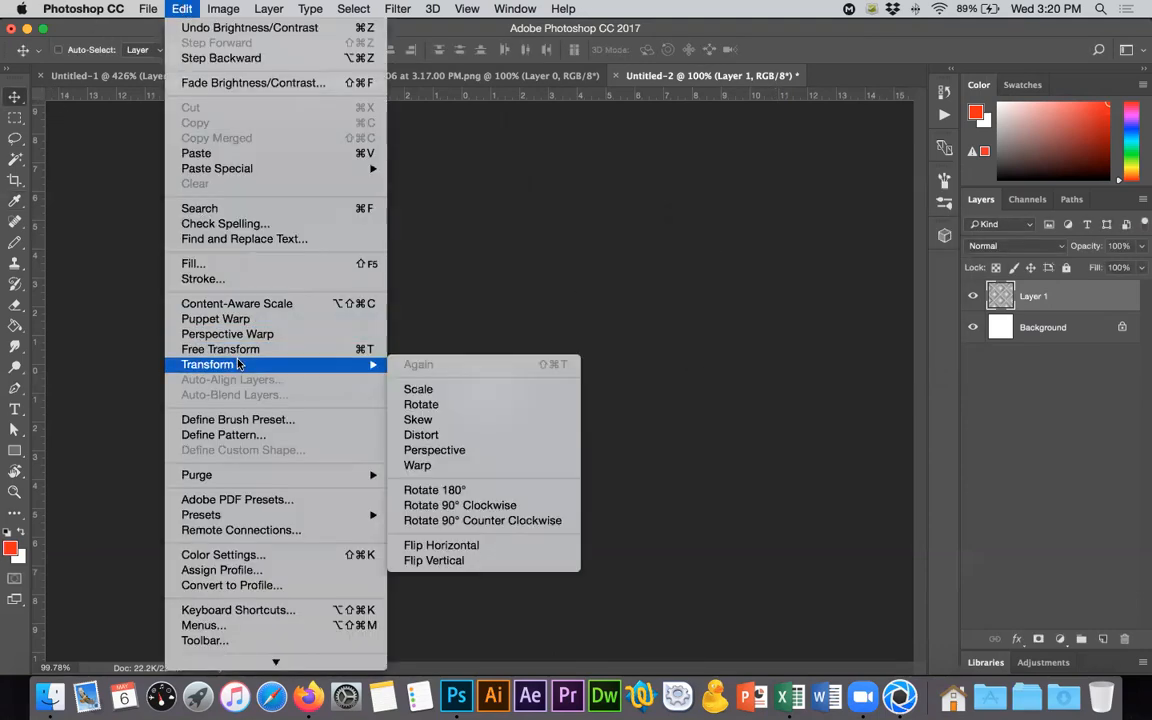
pyautogui.click(250, 441)
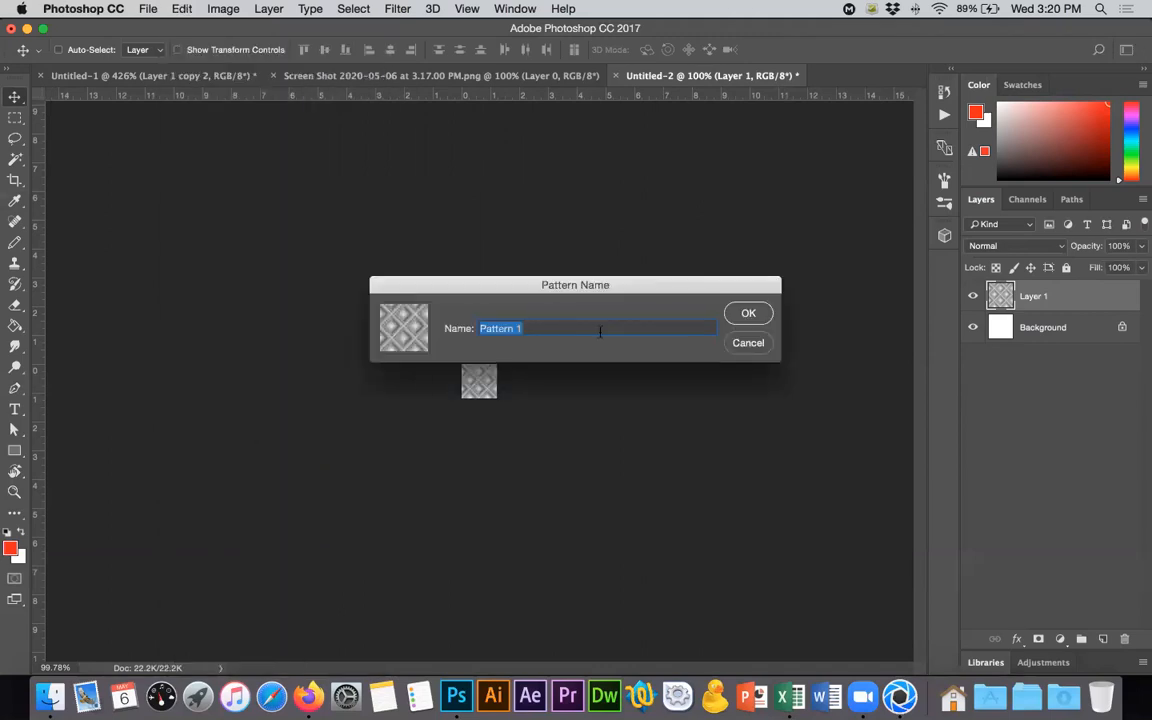
pyautogui.write('rombos')
pyautogui.press('Return')
# - Merge and delete the diamond tile layers in the Untitled-1 document, keeping only its Background
pyautogui.click(175, 75)
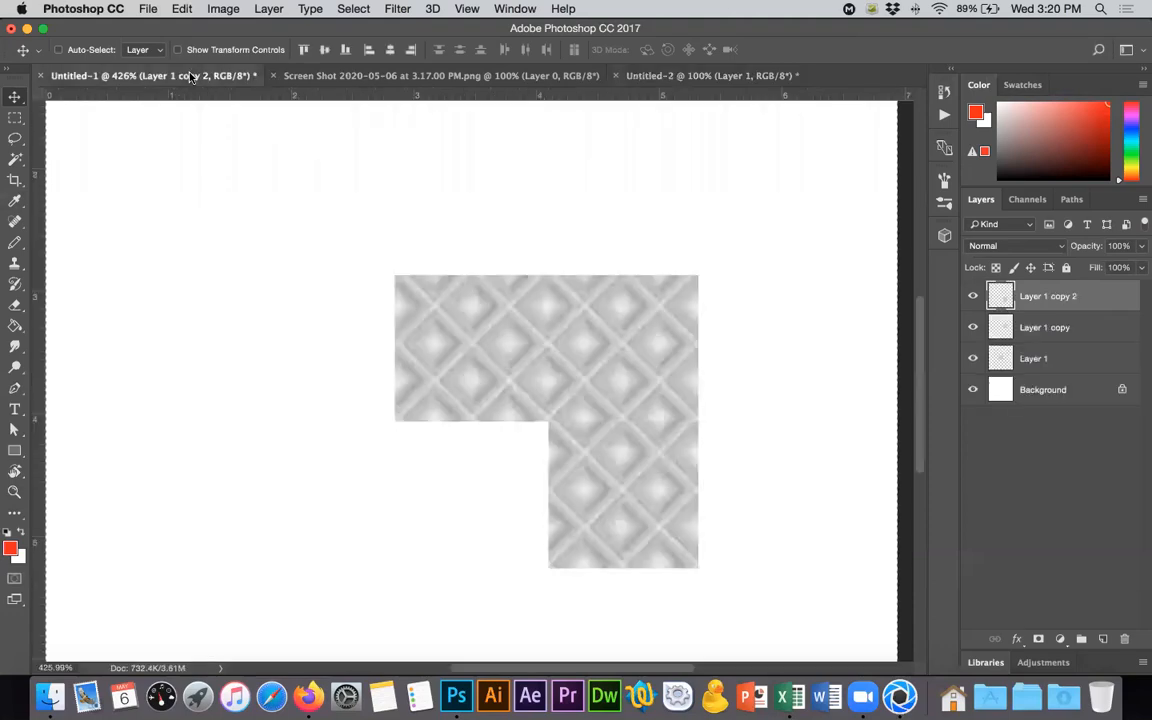
pyautogui.keyDown('alt'); pyautogui.scroll(-10, 450, 331); pyautogui.keyUp('alt')
pyautogui.keyDown('shift'); pyautogui.click(1093, 362); pyautogui.keyUp('shift')
pyautogui.hotkey('ctrl', 'e')
pyautogui.moveTo(1092, 296); pyautogui.dragTo(1124, 638)
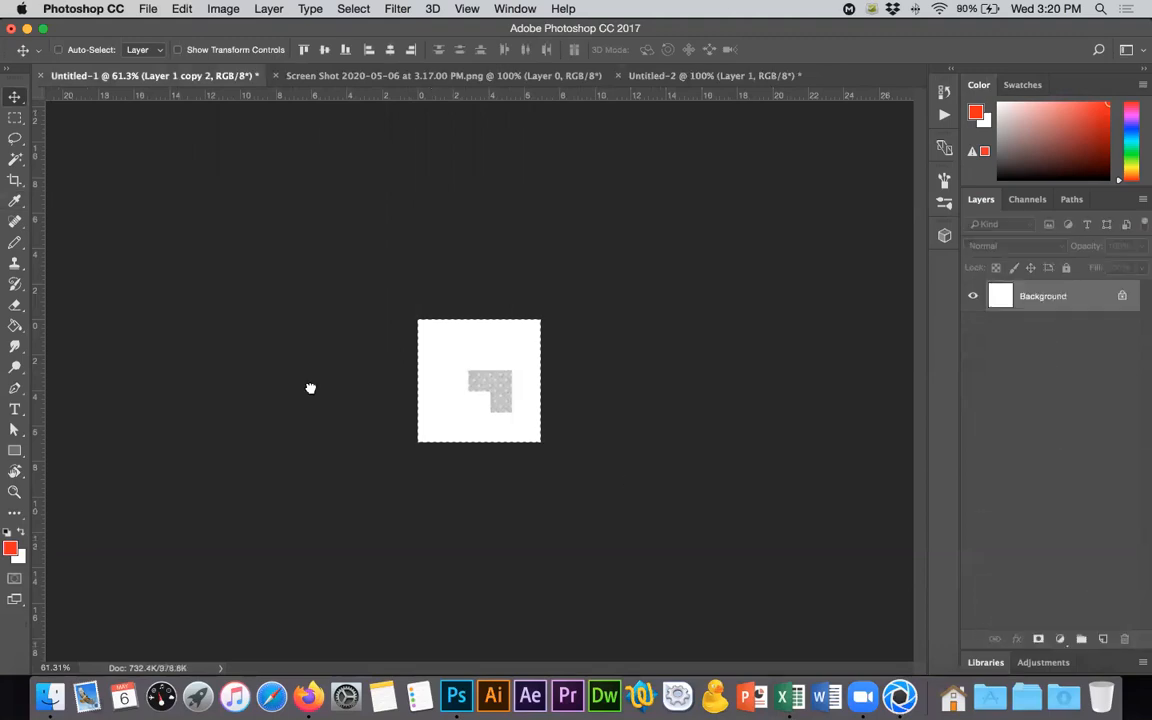
# - Fill the white Background with the newly defined diamond pattern using the Paint Bucket, and deselect it
pyautogui.click(14, 326)
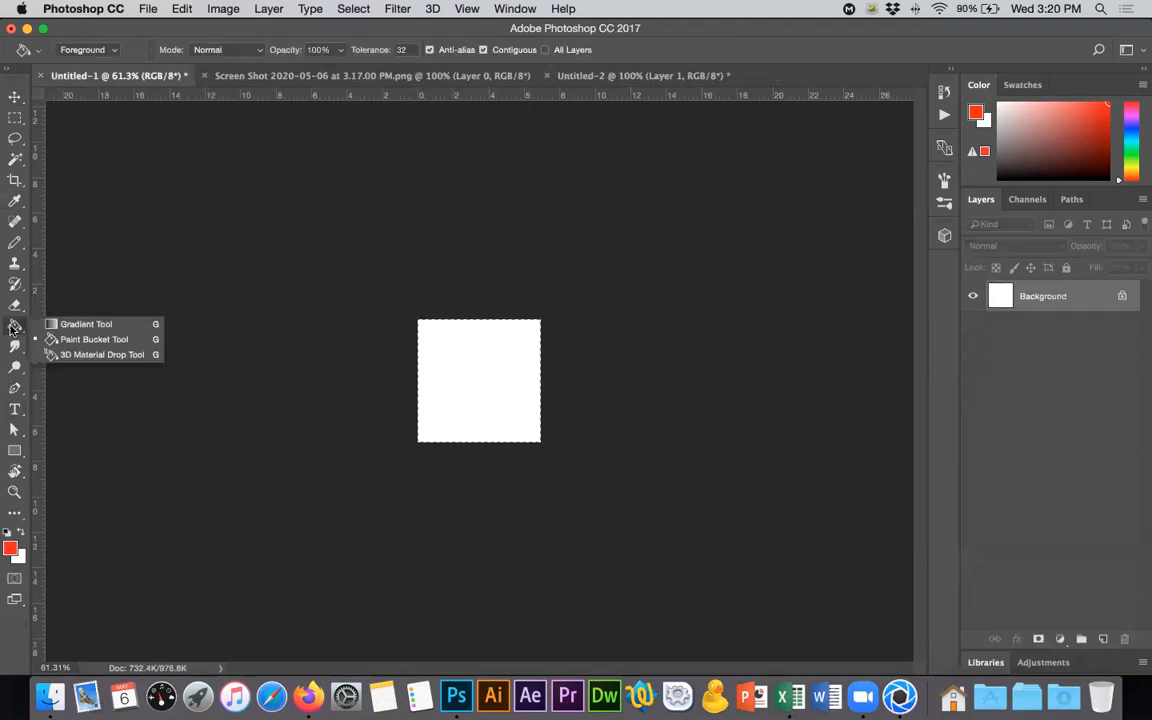
pyautogui.click(88, 339)
pyautogui.click(119, 49)
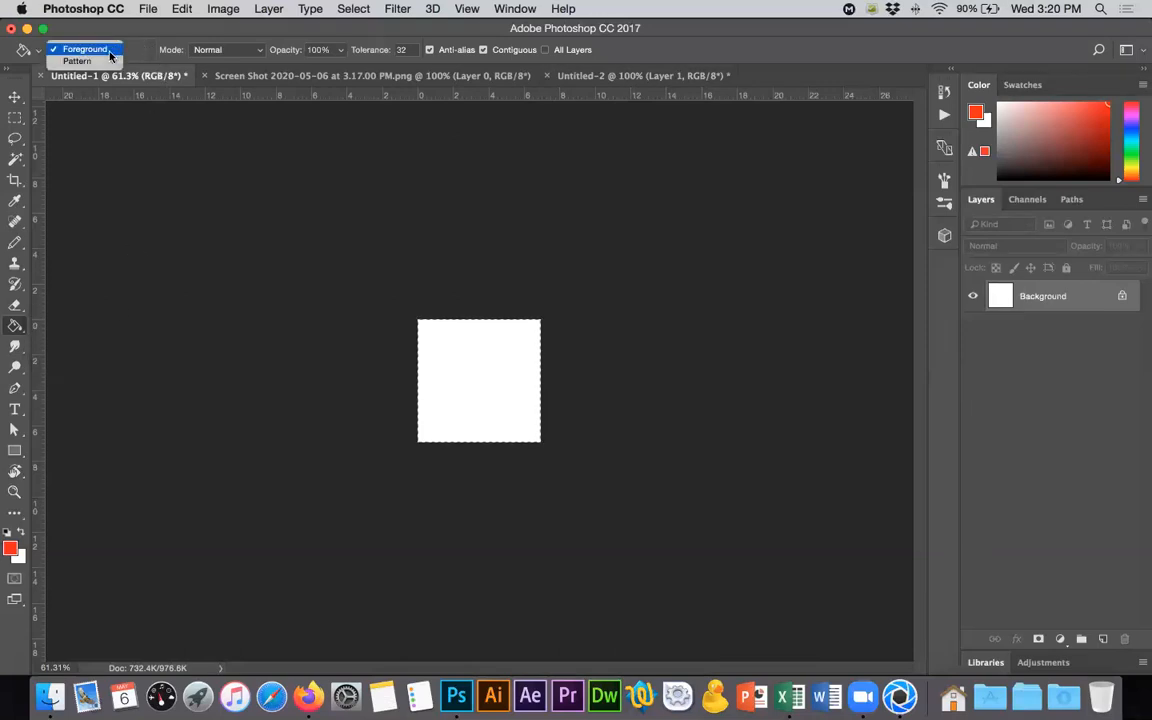
pyautogui.click(105, 60)
pyautogui.click(149, 52)
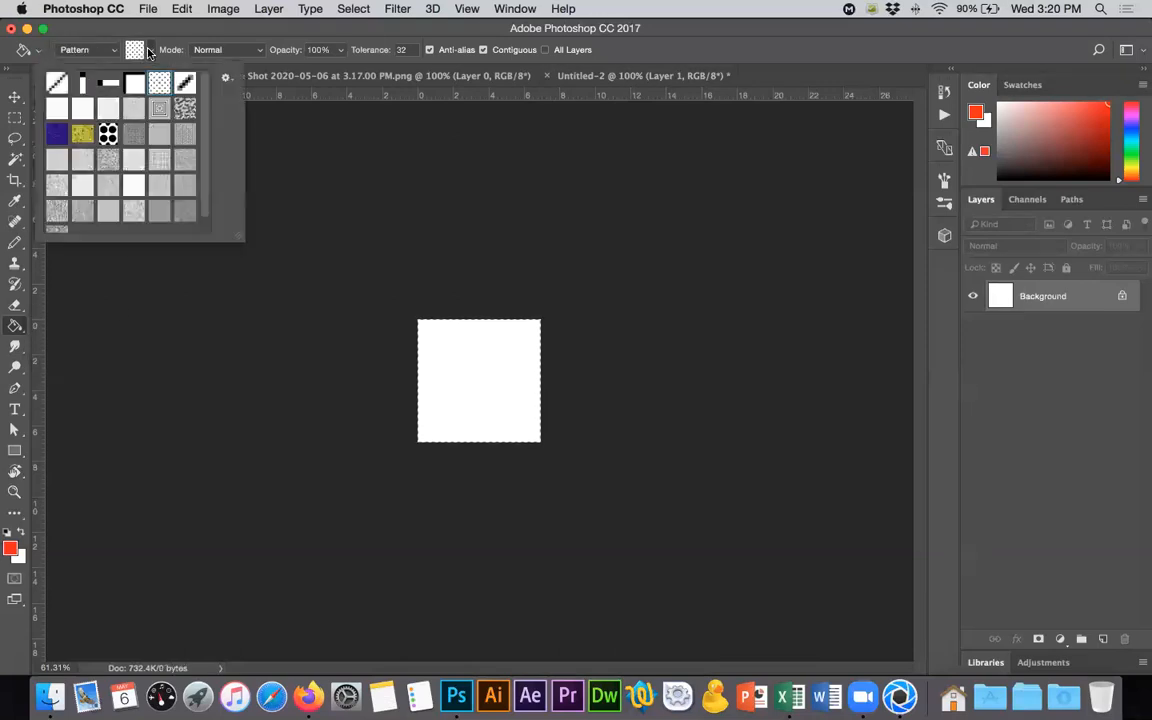
pyautogui.scroll(-2, 207, 183)
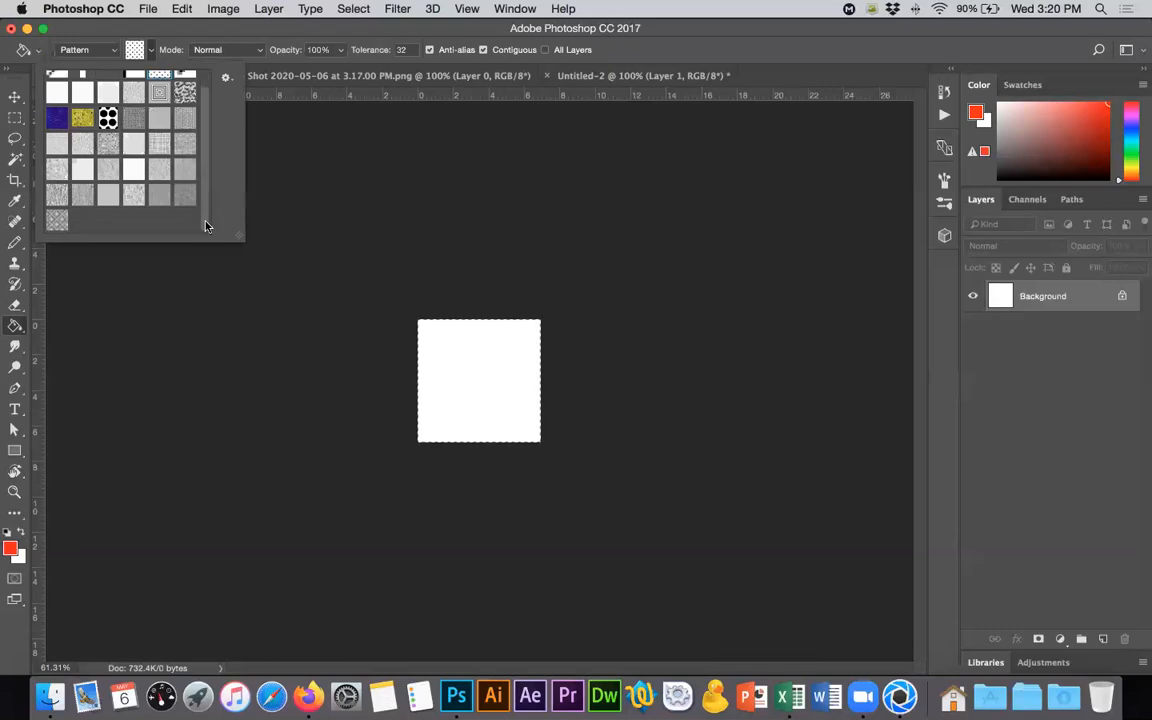
pyautogui.click(57, 221)
pyautogui.click(438, 365)
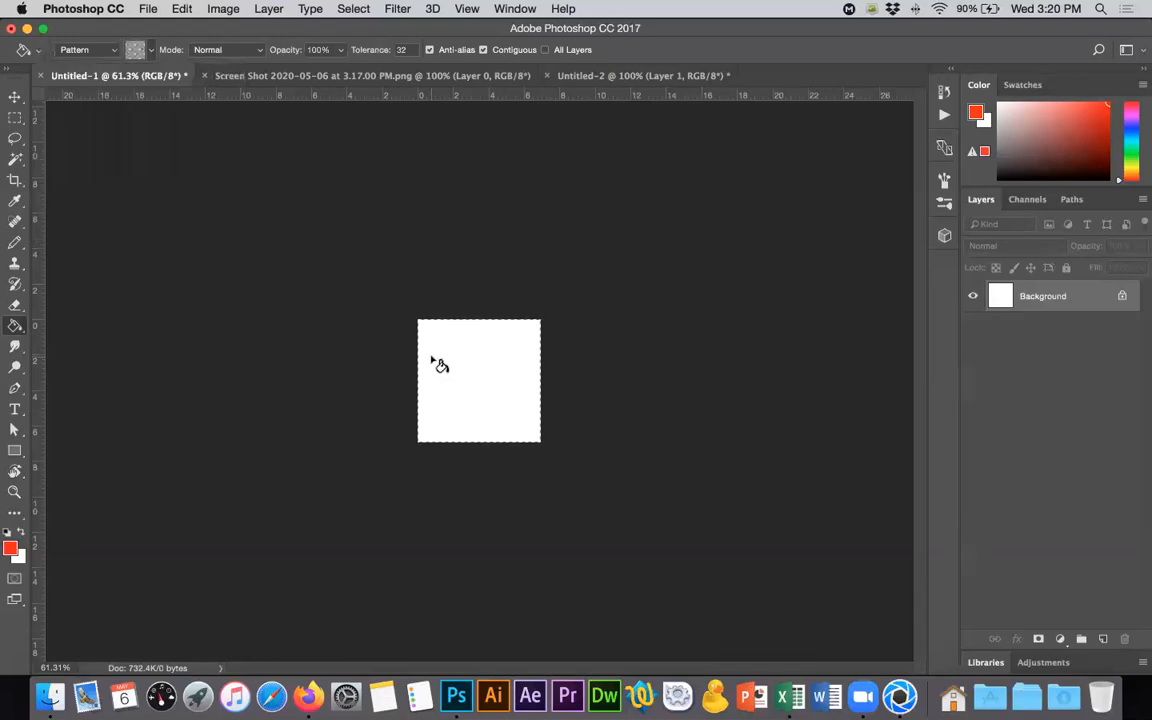
pyautogui.click(438, 363)
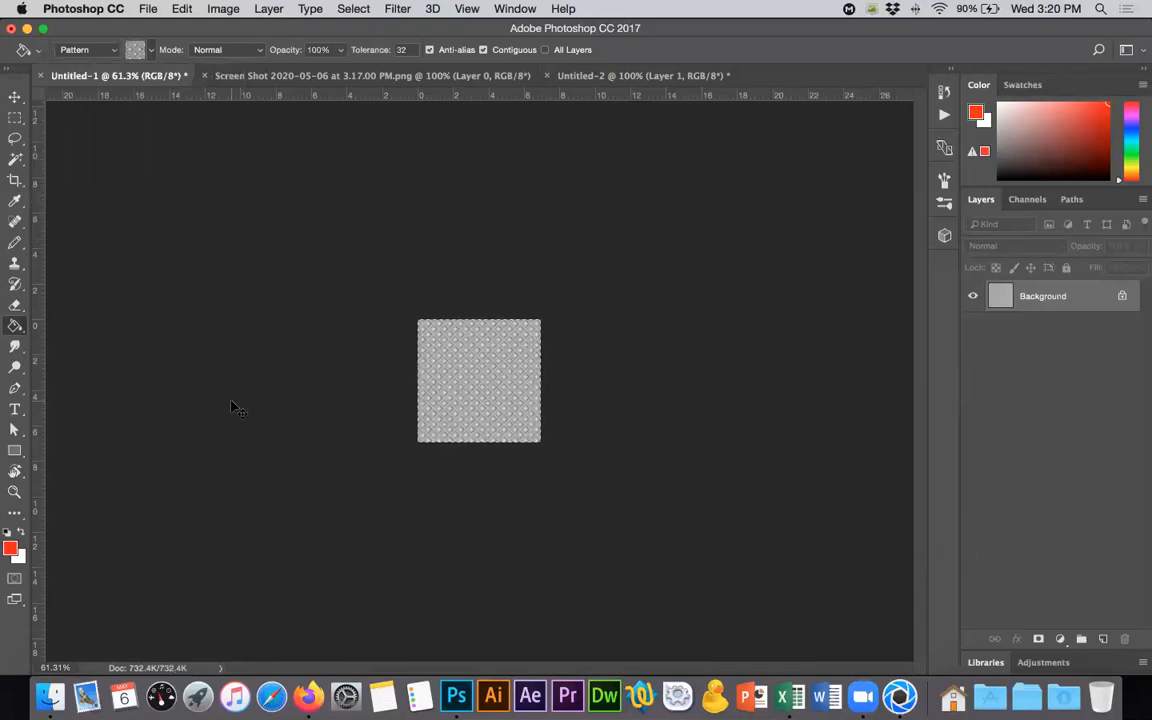
pyautogui.press('super+d')
pyautogui.keyDown('alt'); pyautogui.scroll(5, 455, 408); pyautogui.keyUp('alt')
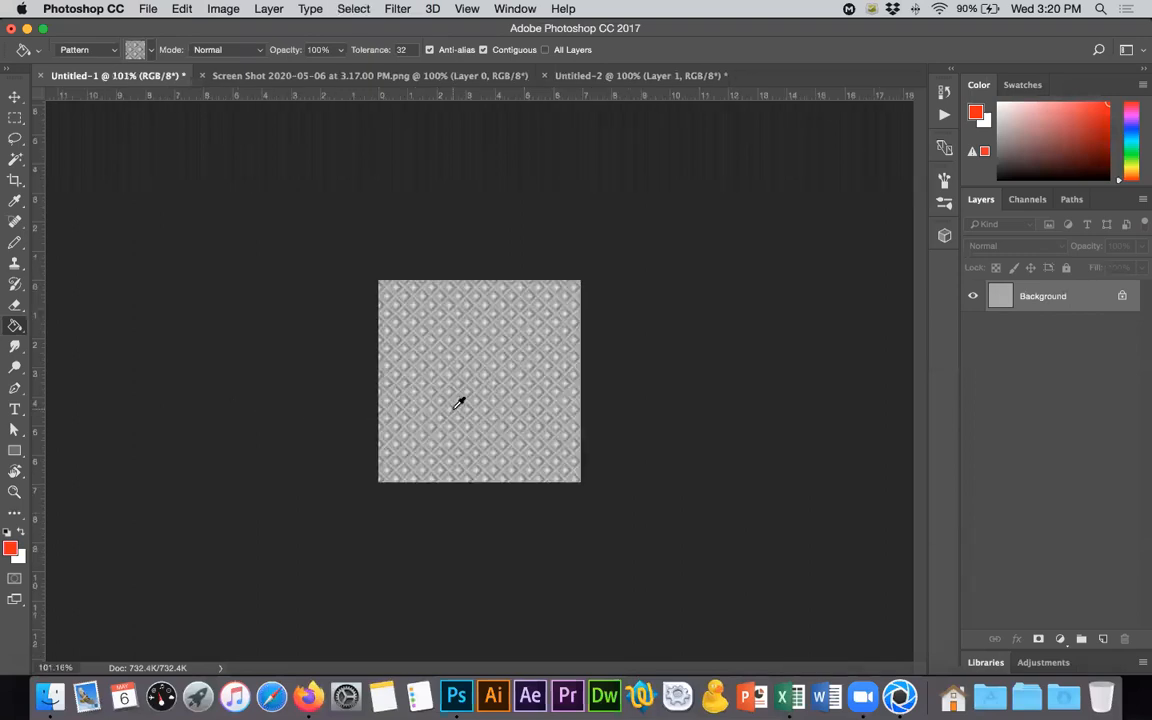
pyautogui.keyDown('alt'); pyautogui.scroll(3, 458, 403); pyautogui.keyUp('alt')
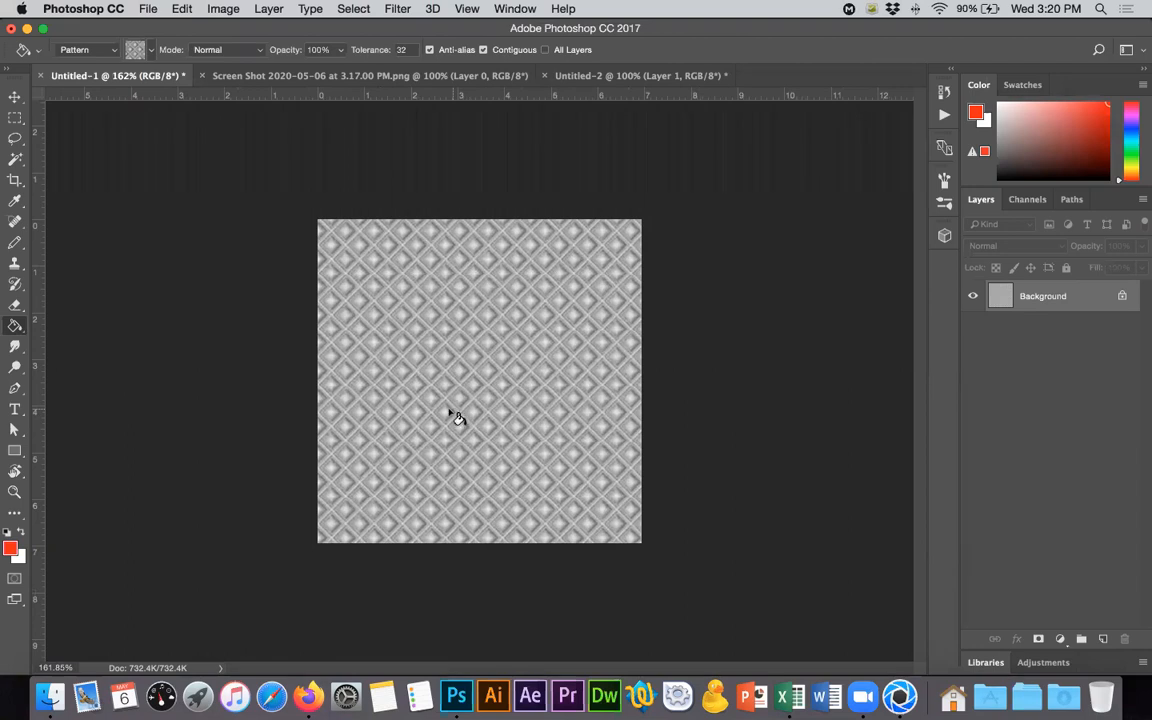
# - Paste the diamond pattern as a new layer, move it to the canvas's lower part, and delete the Background layer
pyautogui.press('super+v')
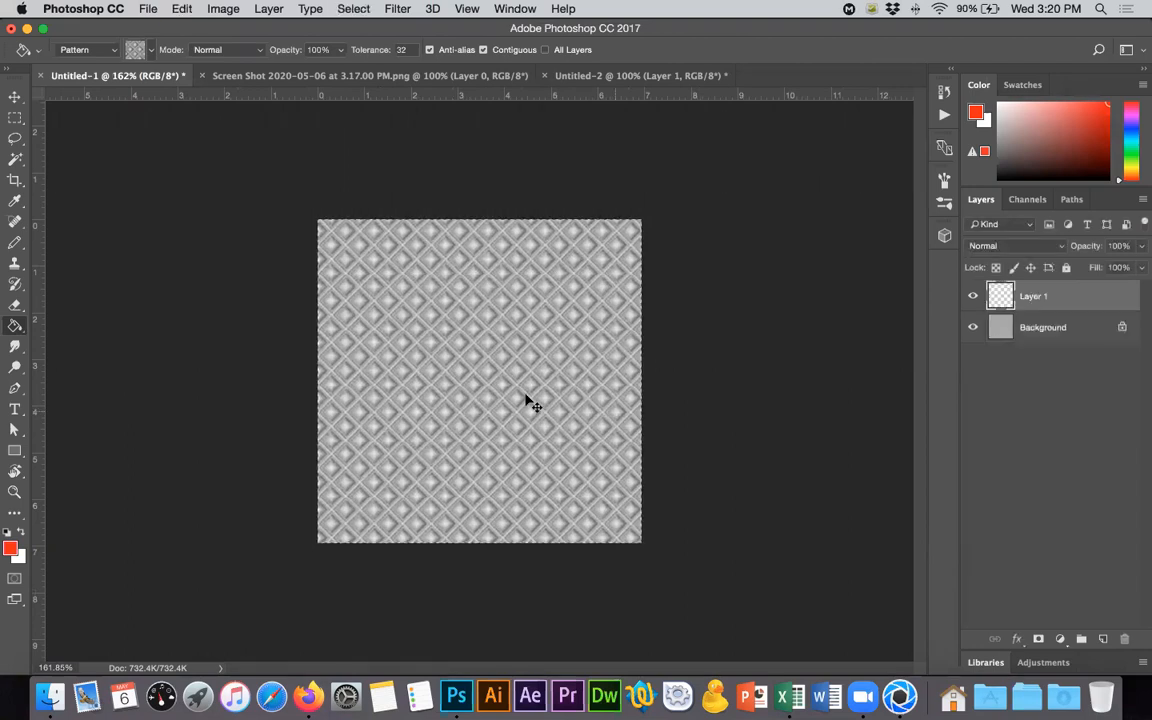
pyautogui.click(14, 94)
pyautogui.moveTo(481, 304); pyautogui.dragTo(482, 500)
pyautogui.moveTo(1041, 327); pyautogui.dragTo(1123, 637)
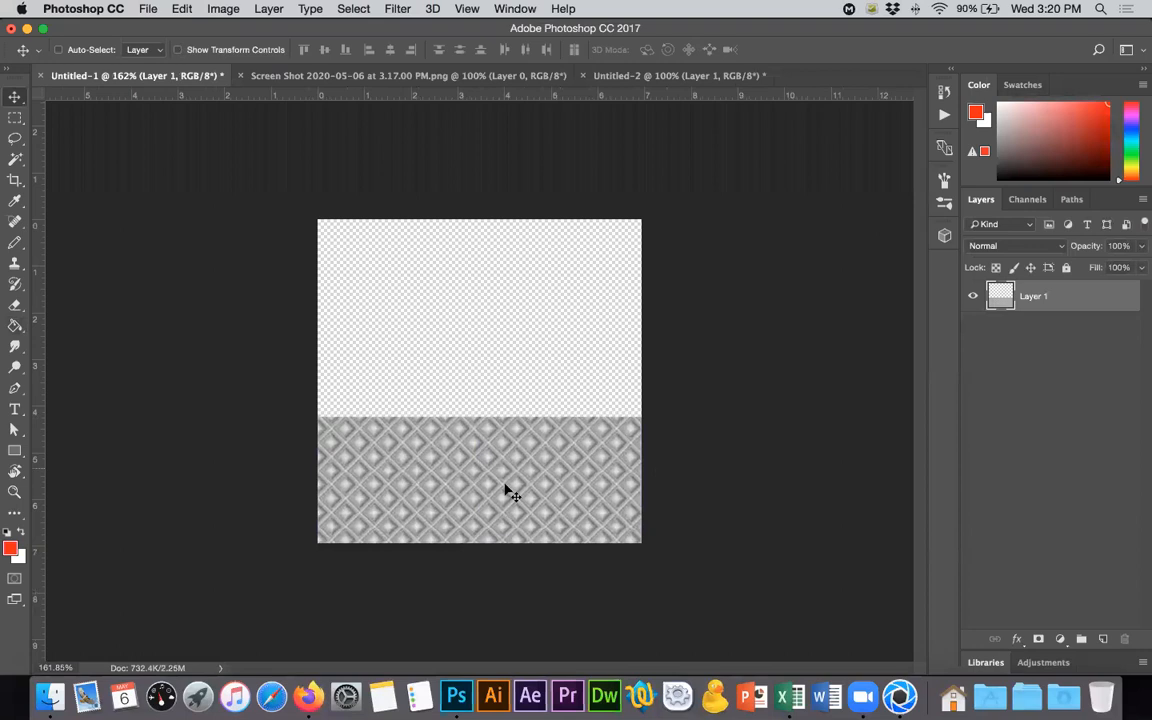
# - Duplicate the pattern layer upward and nudge the copy down until its diamonds continue seamlessly into the lower pattern
pyautogui.moveTo(514, 329); pyautogui.dragTo(515, 174)
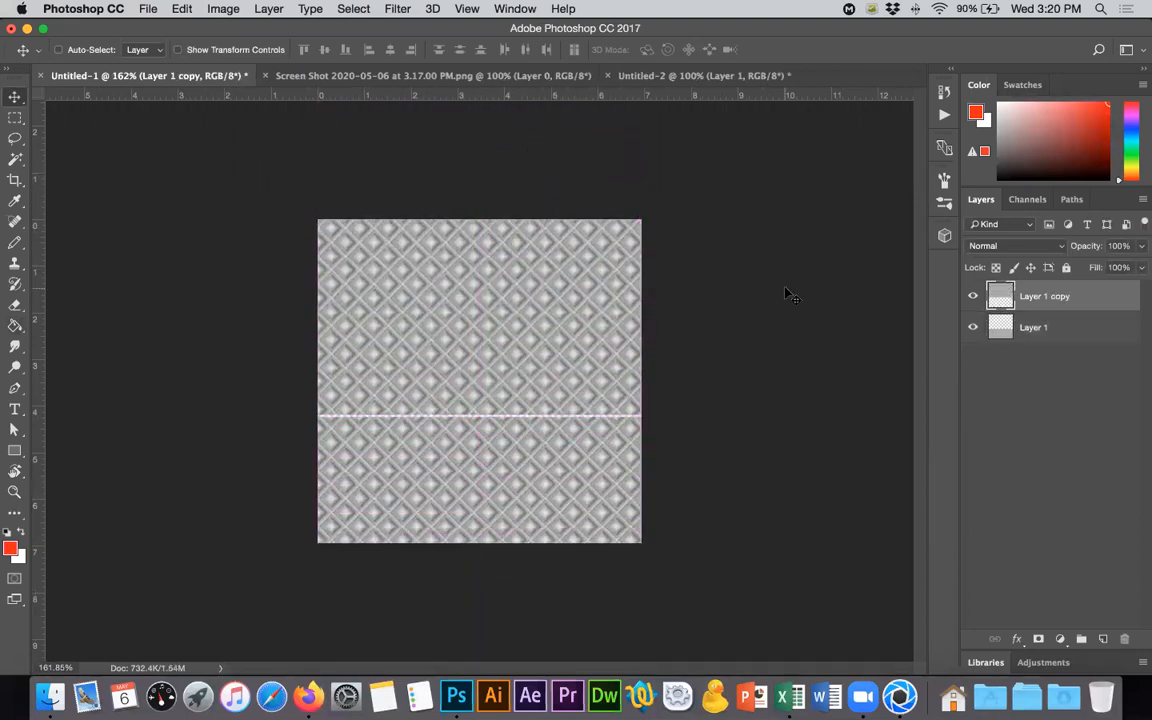
pyautogui.press('Down')
pyautogui.press('Down')
pyautogui.press('Down')
pyautogui.press('Down')
pyautogui.hotkey('shift', 'Up')
pyautogui.press('Down')
pyautogui.press('Down')
pyautogui.press('Down')
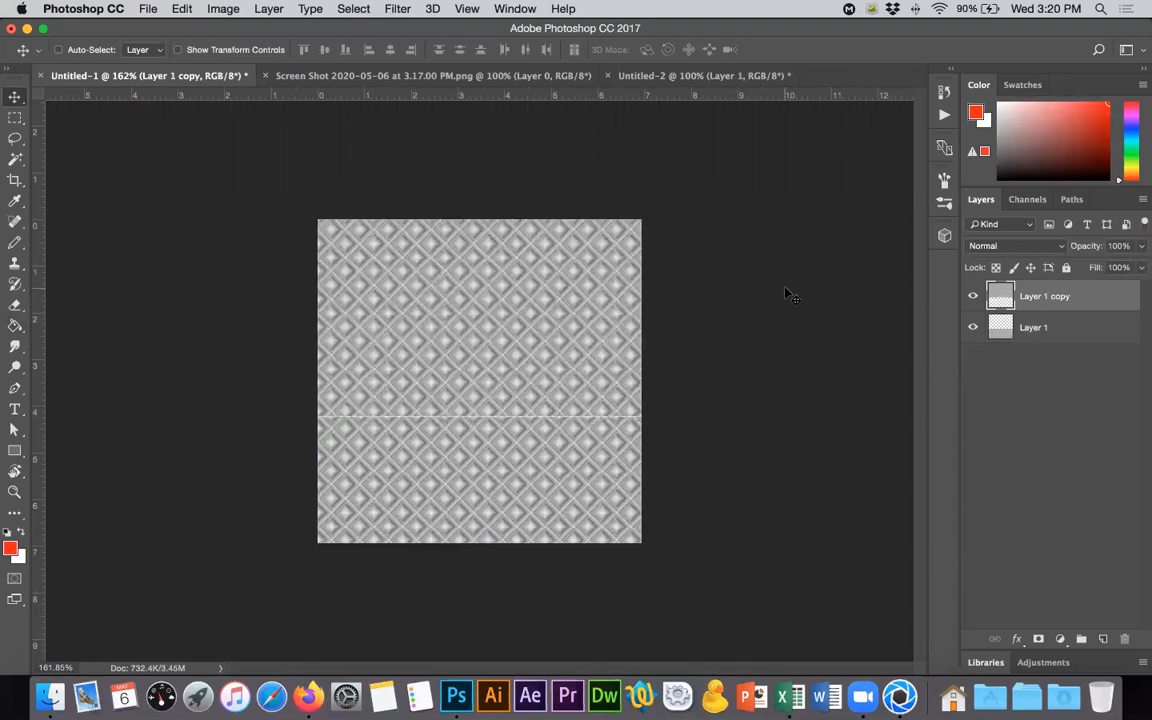
pyautogui.hotkey('shift', 'Down')
pyautogui.hotkey('shift', 'Down')
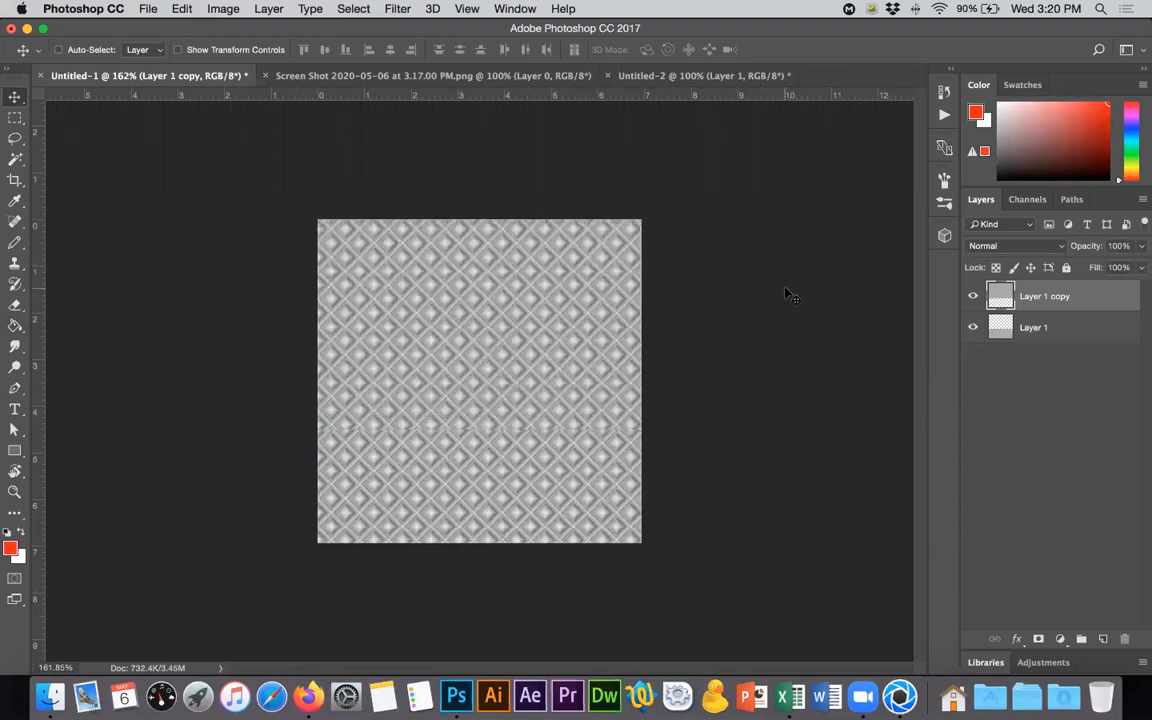
pyautogui.press('Down')
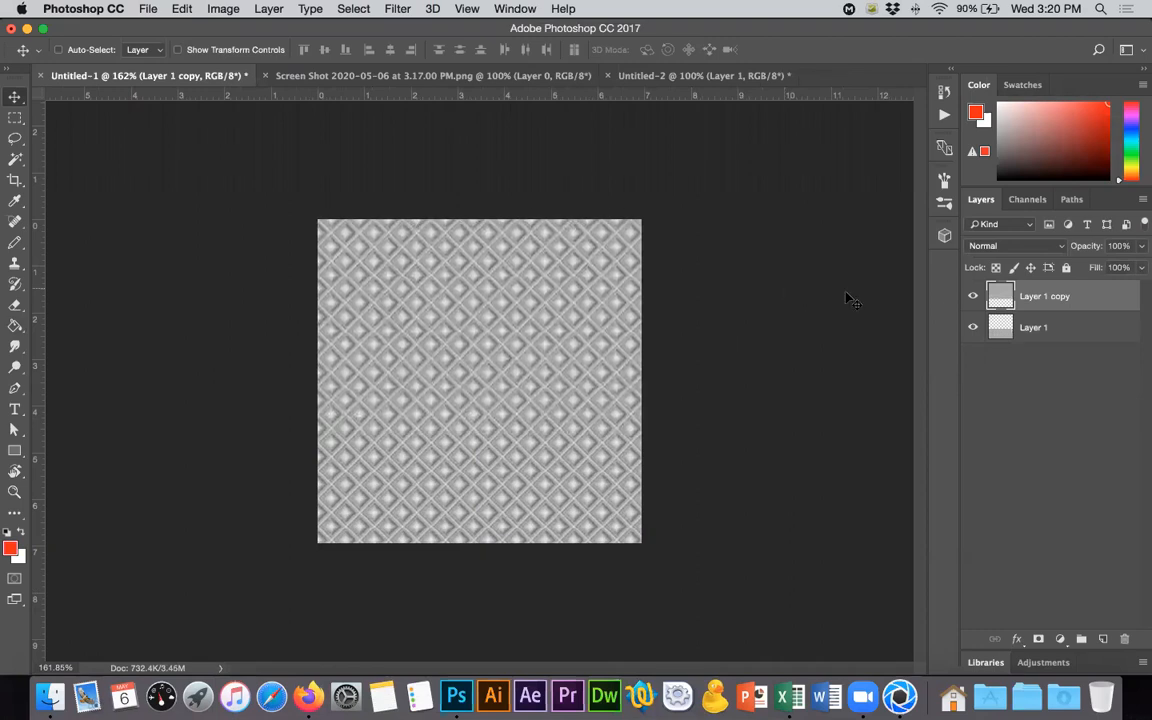
# - Trim the overlap with the upper copy from Layer 1, deselect, and delete the Layer 1 copy
pyautogui.click(1001, 333)
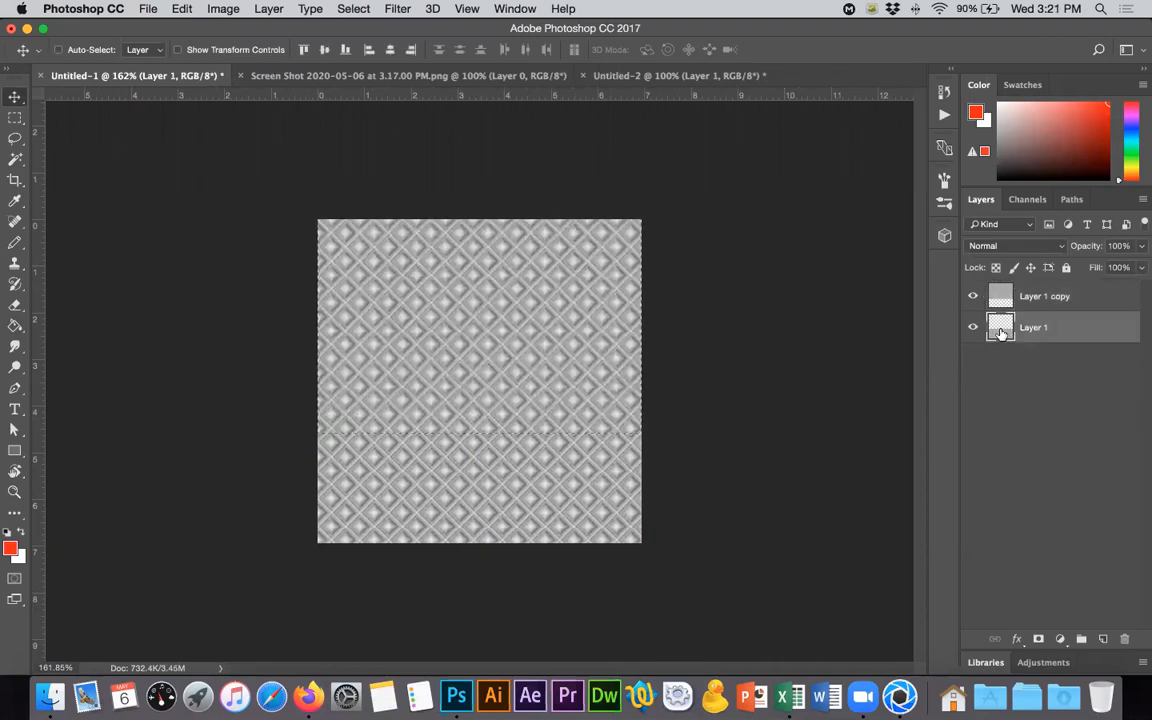
pyautogui.press('super+d')
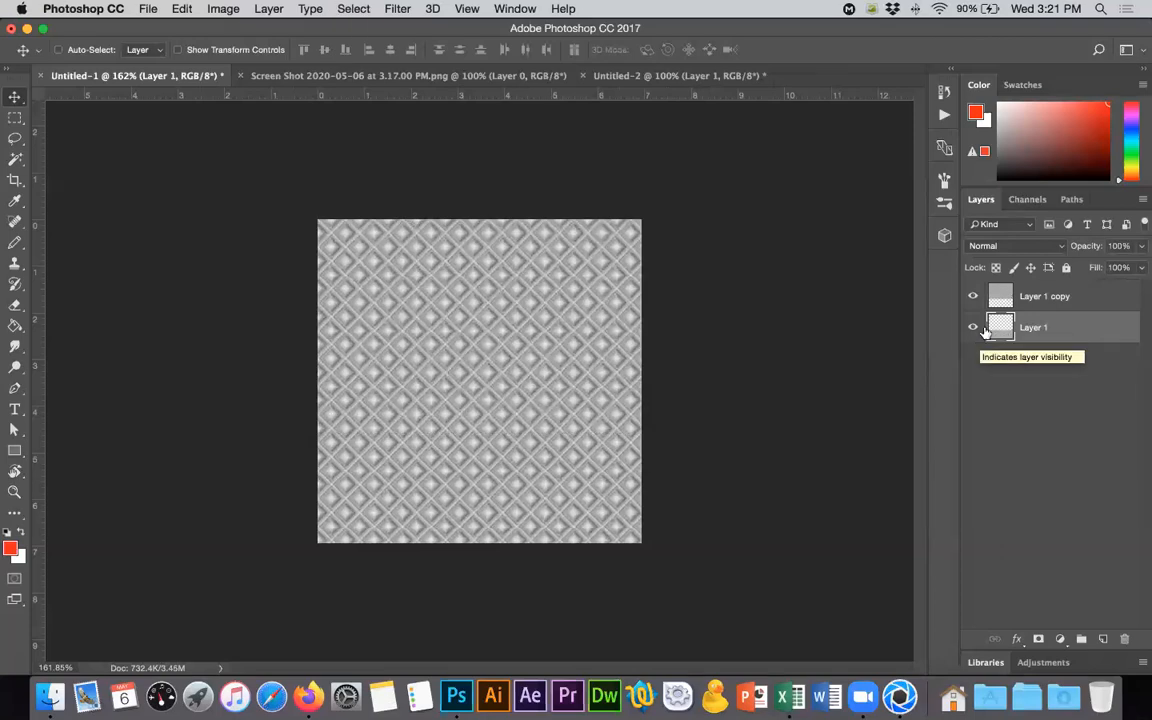
pyautogui.moveTo(1056, 298); pyautogui.dragTo(1125, 638)
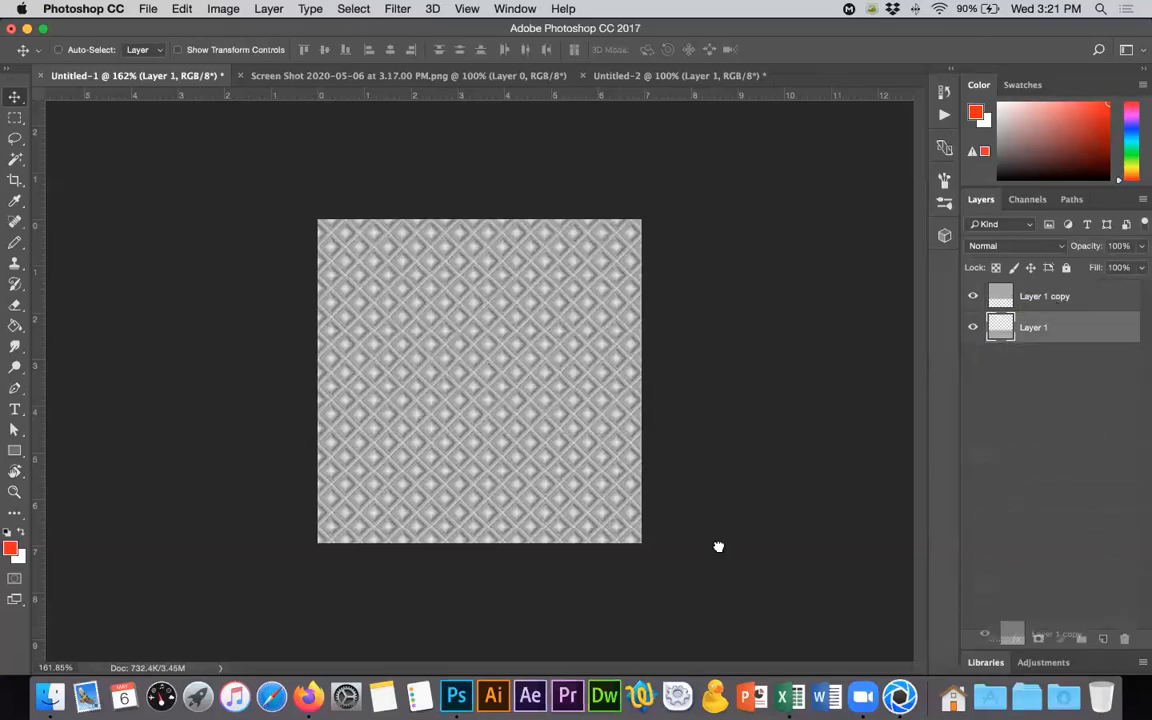
# - Move the trimmed pattern up, align a duplicate's diamonds below it to check the vertical repeat, and delete the duplicate
pyautogui.moveTo(481, 411); pyautogui.dragTo(479, 166)
pyautogui.moveTo(527, 262)
pyautogui.mouseDown()
pyautogui.moveTo(525, 339)
pyautogui.moveTo(525, 266)
pyautogui.mouseUp()
pyautogui.keyDown('alt'); pyautogui.moveTo(542, 368); pyautogui.dragTo(537, 586); pyautogui.keyUp('alt')
pyautogui.press('Up')
pyautogui.press('Up')
pyautogui.press('Up')
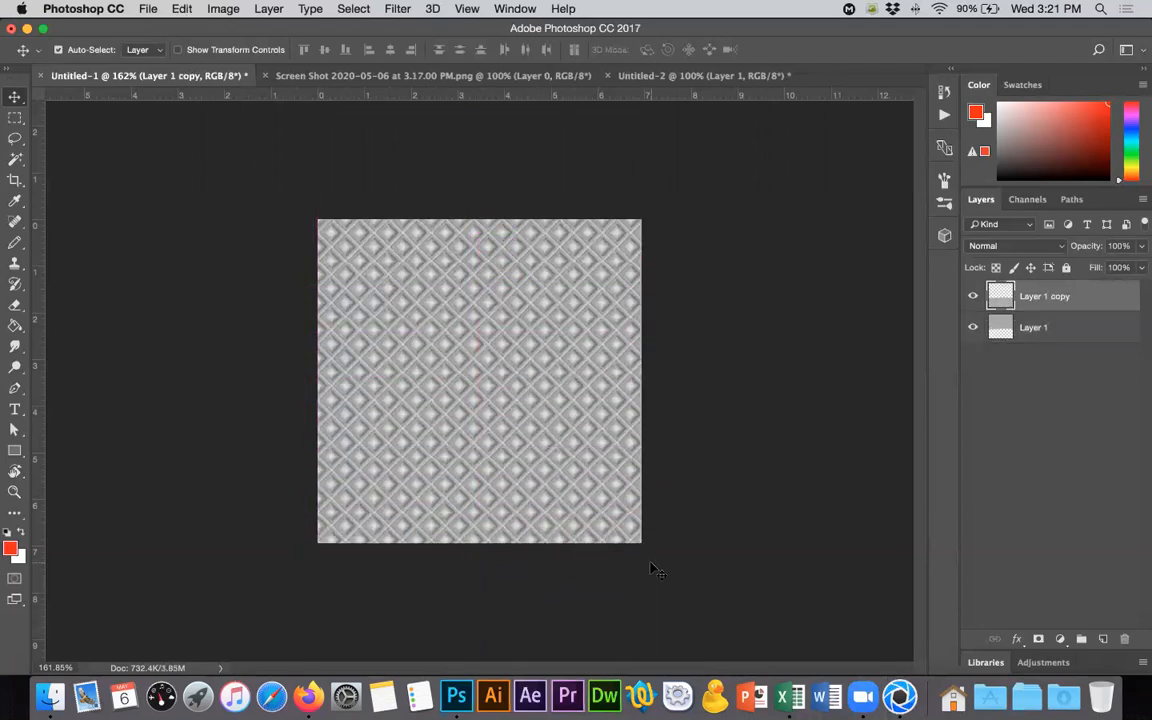
pyautogui.moveTo(1013, 302); pyautogui.dragTo(1123, 639)
# - Duplicate the pattern layer to the right and nudge the copy left until the diamonds line up across the vertical seam
pyautogui.moveTo(505, 438); pyautogui.dragTo(715, 432)
pyautogui.press('Left')
pyautogui.press('Left')
pyautogui.press('Left')
pyautogui.press('Left')
pyautogui.press('Left')
pyautogui.press('Left')
pyautogui.press('Left')
pyautogui.press('Left')
pyautogui.press('Left')
pyautogui.press('Left')
pyautogui.press('Left')
pyautogui.press('Left')
pyautogui.press('Left')
pyautogui.press('Left')
pyautogui.press('Left')
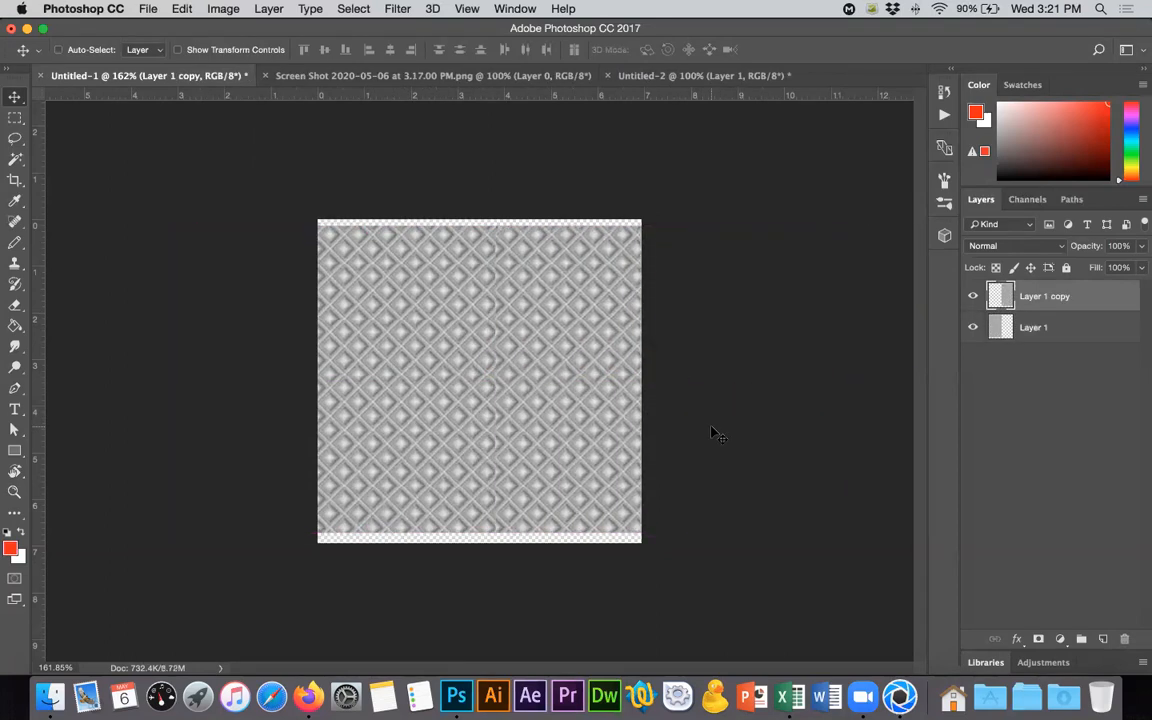
pyautogui.press('Left')
pyautogui.press('Left')
pyautogui.press('Left')
pyautogui.press('Left')
pyautogui.press('Left')
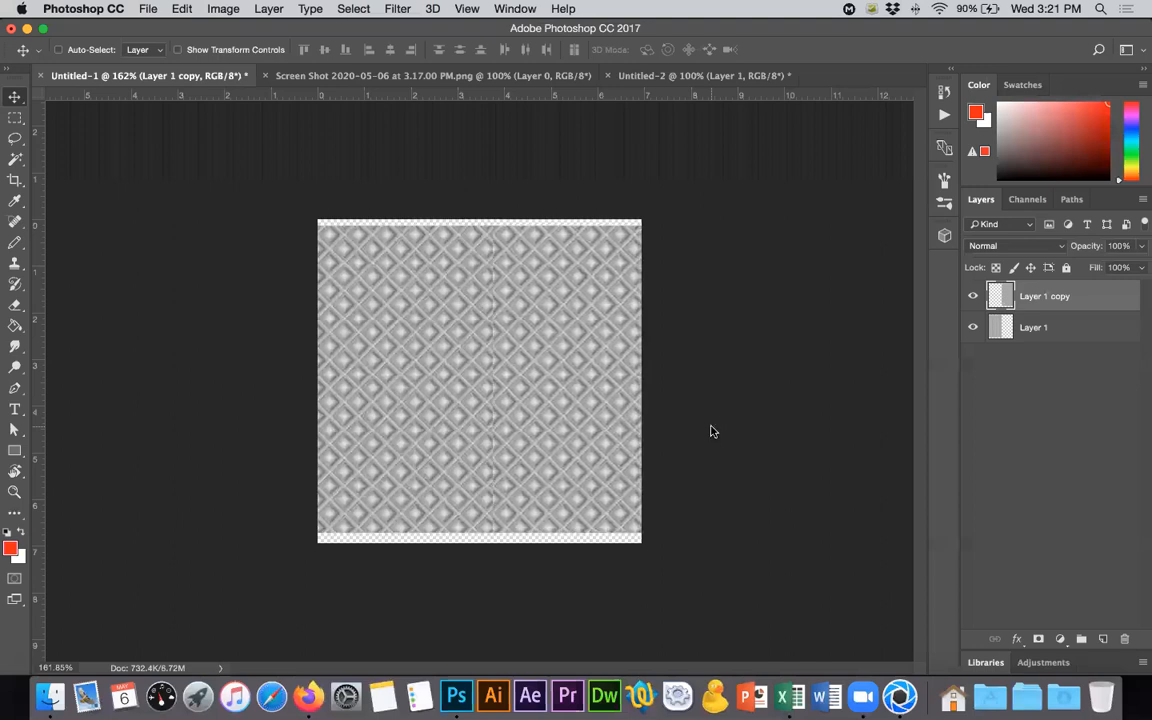
pyautogui.press('Left')
pyautogui.press('Left')
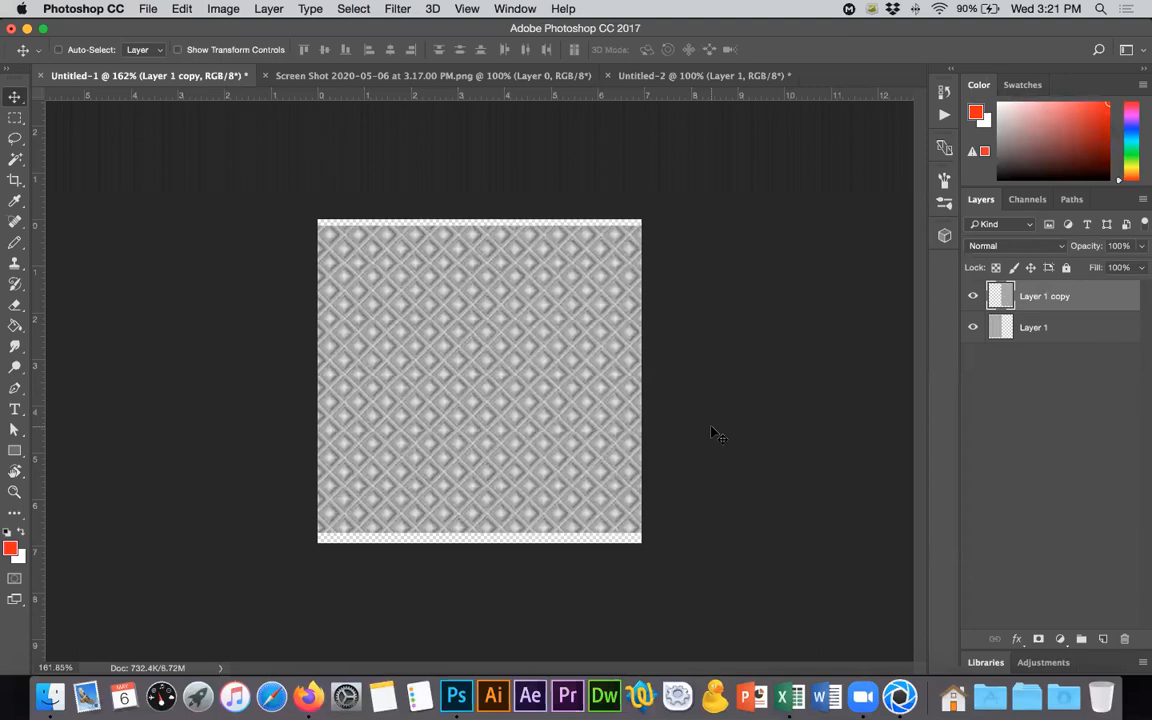
# - Trim the overlap with the right-hand copy from Layer 1, delete the copy, and deselect
pyautogui.keyDown('super'); pyautogui.click(1001, 327); pyautogui.keyUp('super')
pyautogui.click(1043, 328)
pyautogui.moveTo(1038, 300); pyautogui.dragTo(1124, 638)
pyautogui.press('super+d')
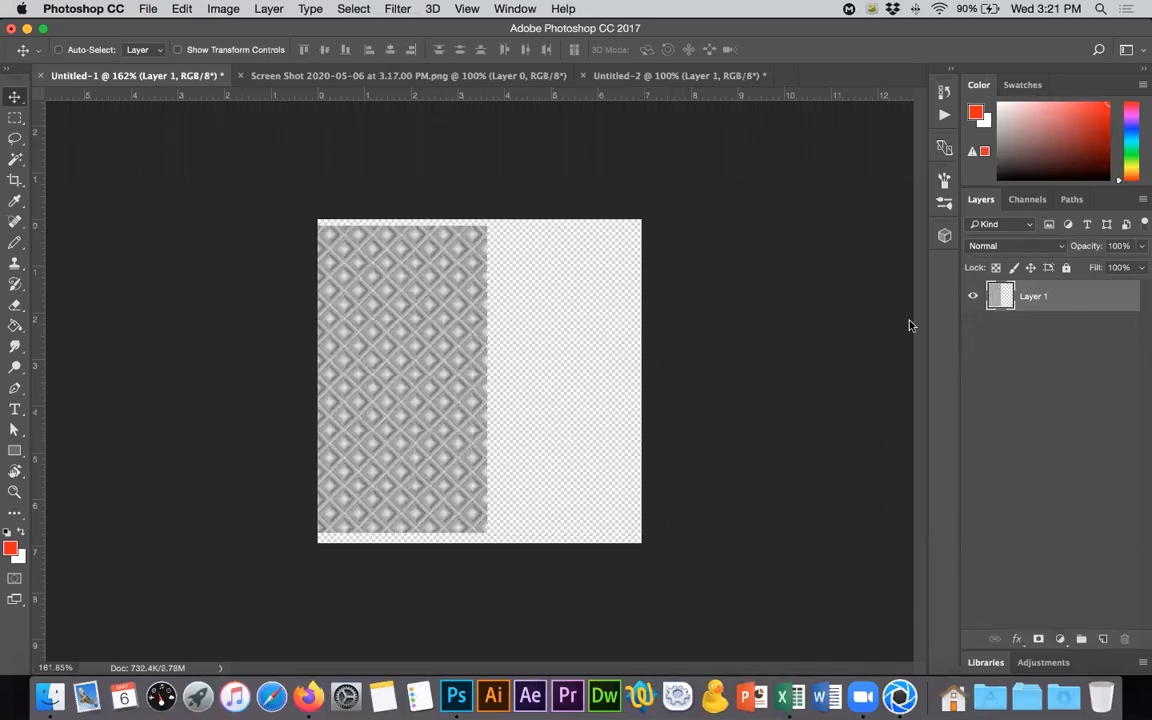
# - Move the trimmed pattern fully onto the canvas and paste a copy into a new document matching its size
pyautogui.moveTo(442, 360); pyautogui.dragTo(586, 360)
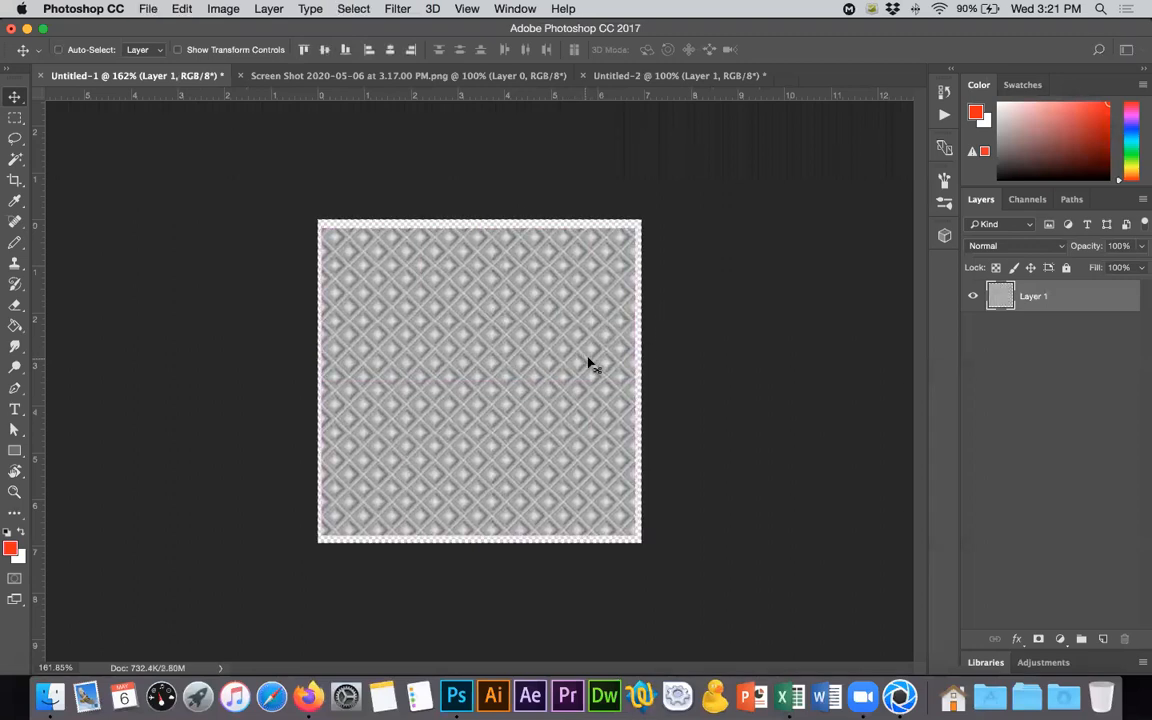
pyautogui.press('super+n')
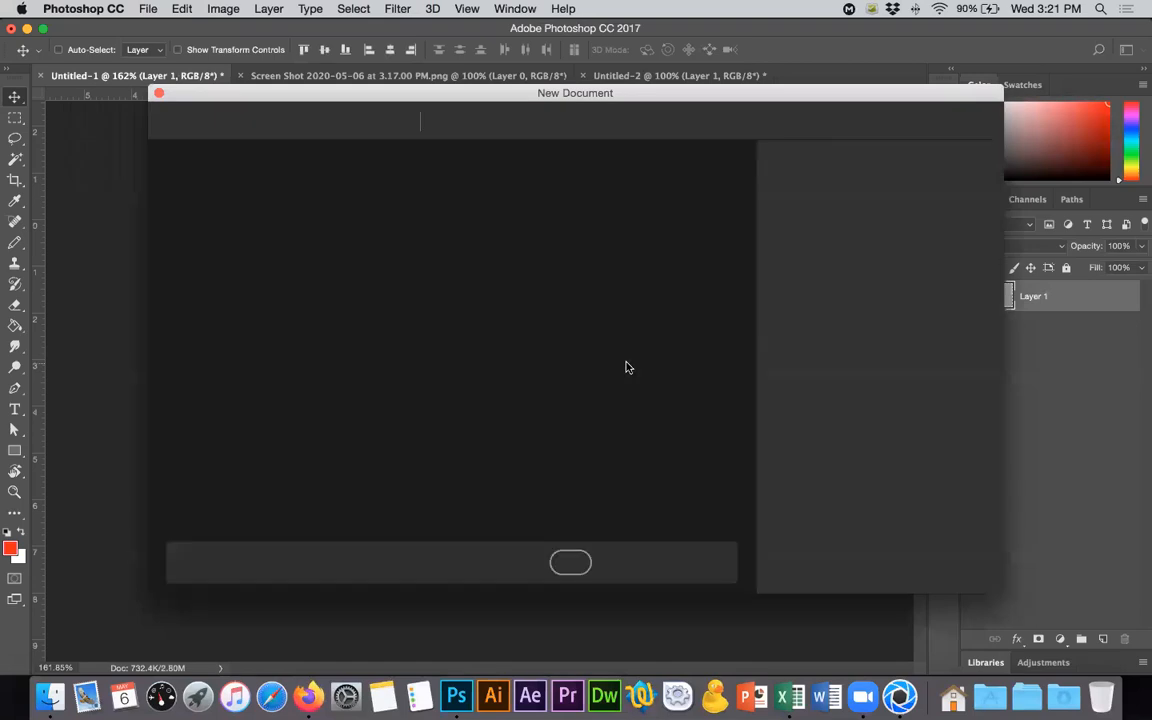
pyautogui.press('Return')
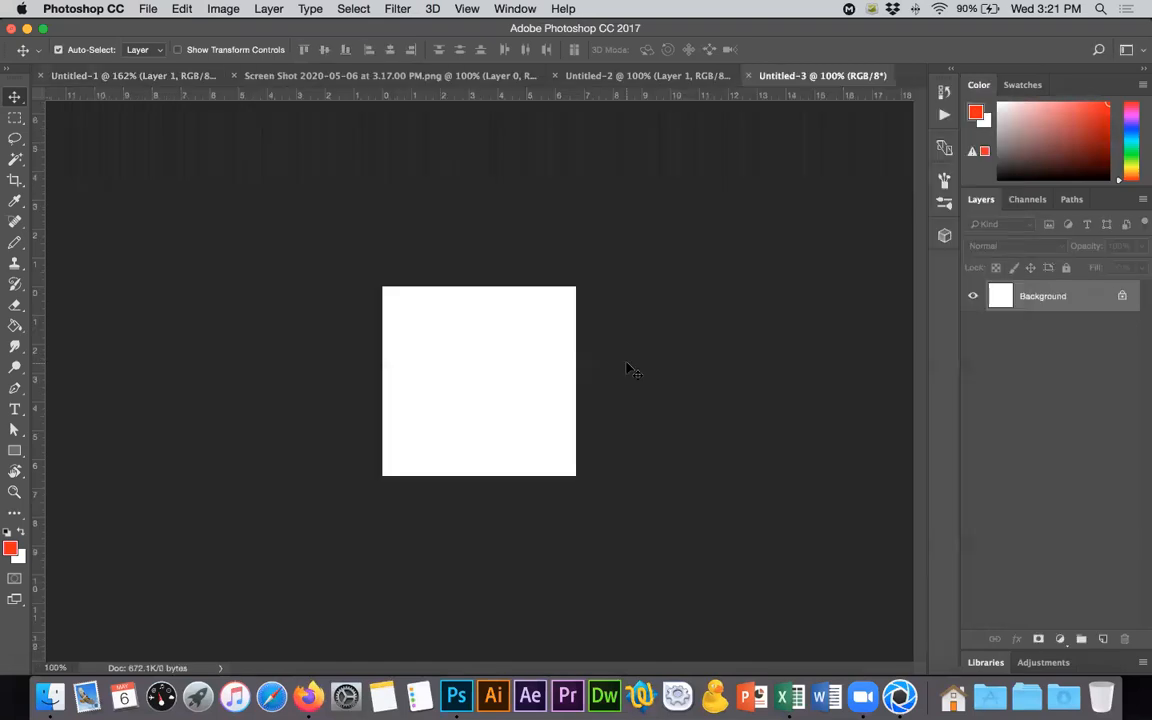
pyautogui.press('super+v')
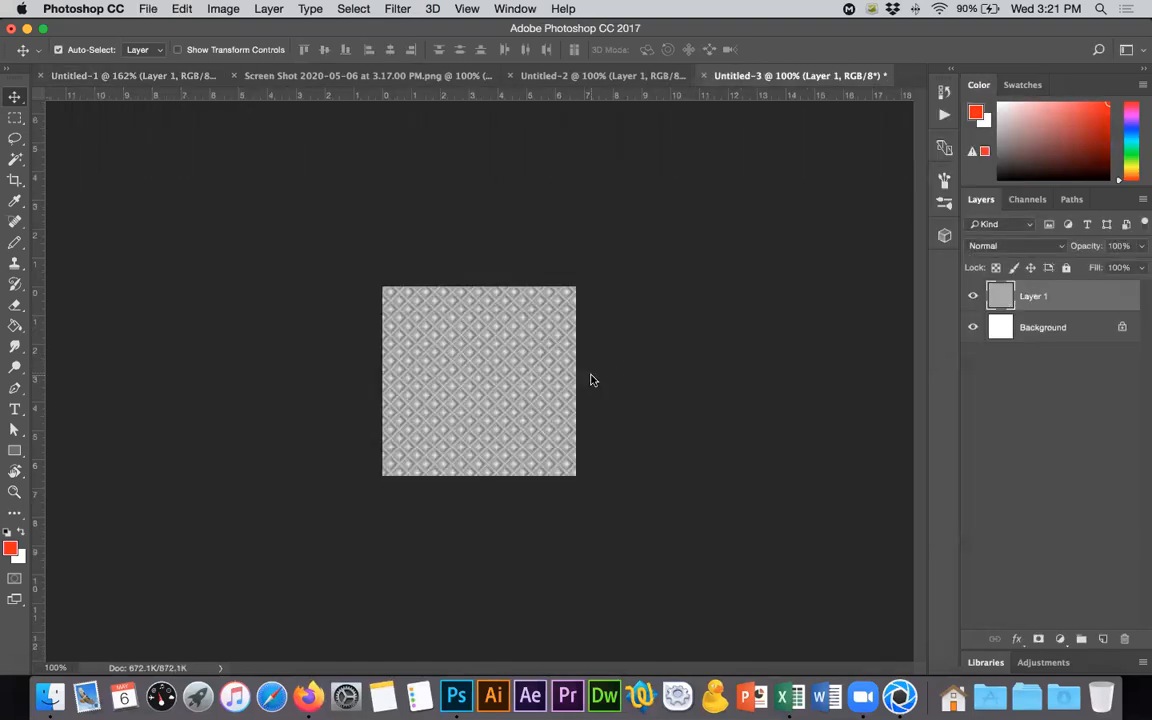
# - Save the pattern to the Desktop as the JPEG file rombos.jpg at quality 12 (Maximum) with the Baseline ("Standard") format option
pyautogui.press('alt+shift+super+s')
pyautogui.press('Escape')
pyautogui.press('shift+super+s')
pyautogui.click(538, 487)
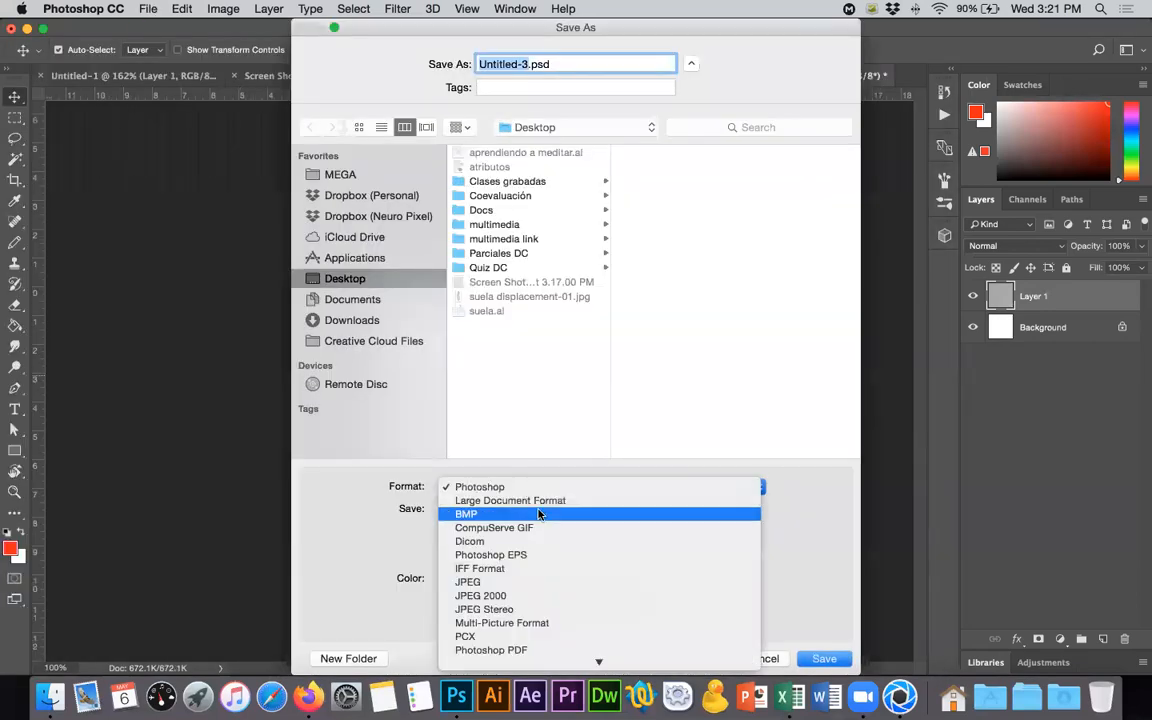
pyautogui.click(538, 582)
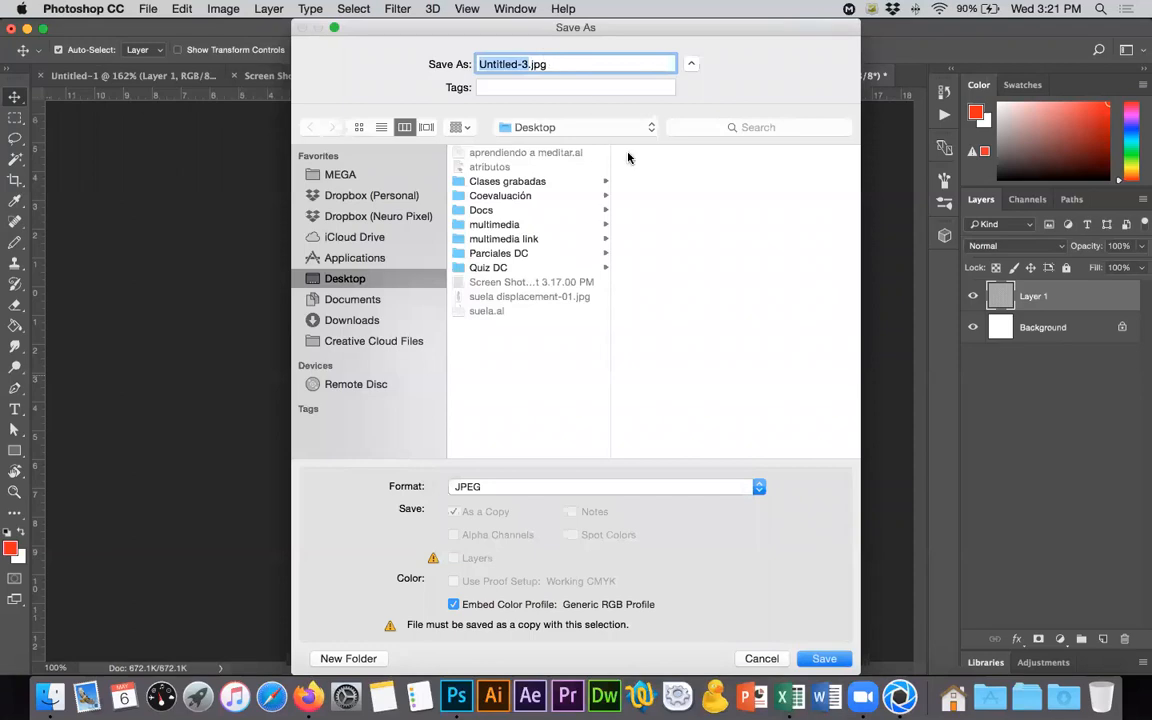
pyautogui.write('rombos')
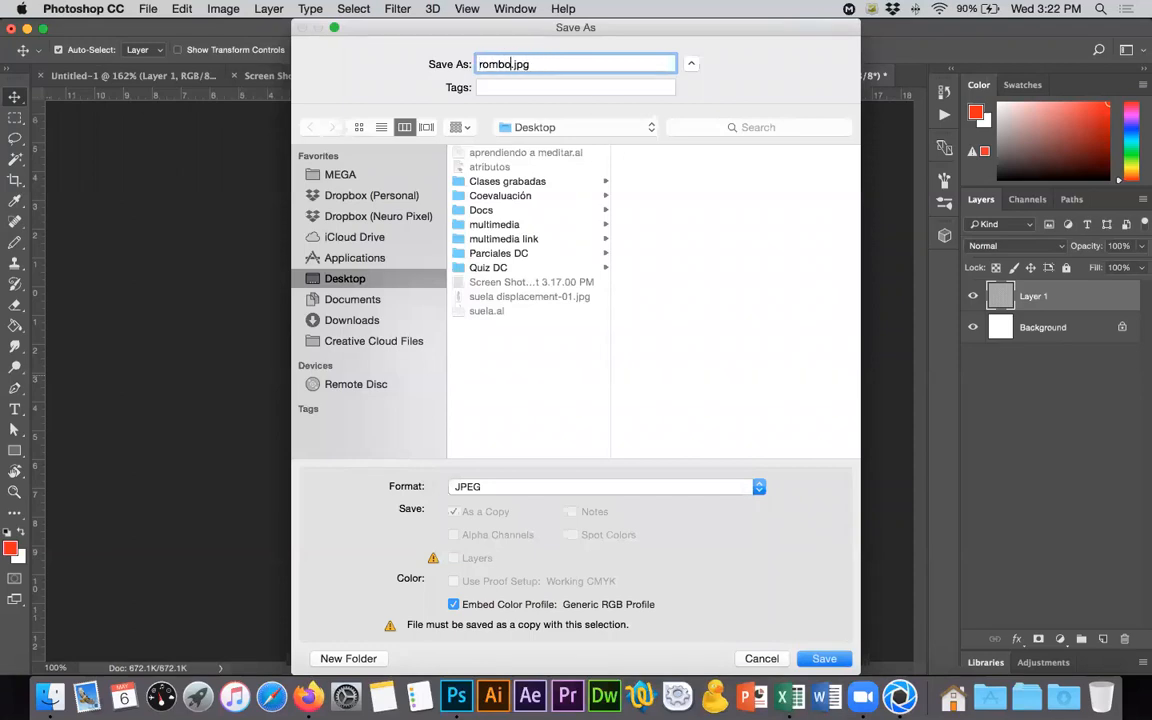
pyautogui.press('Return')
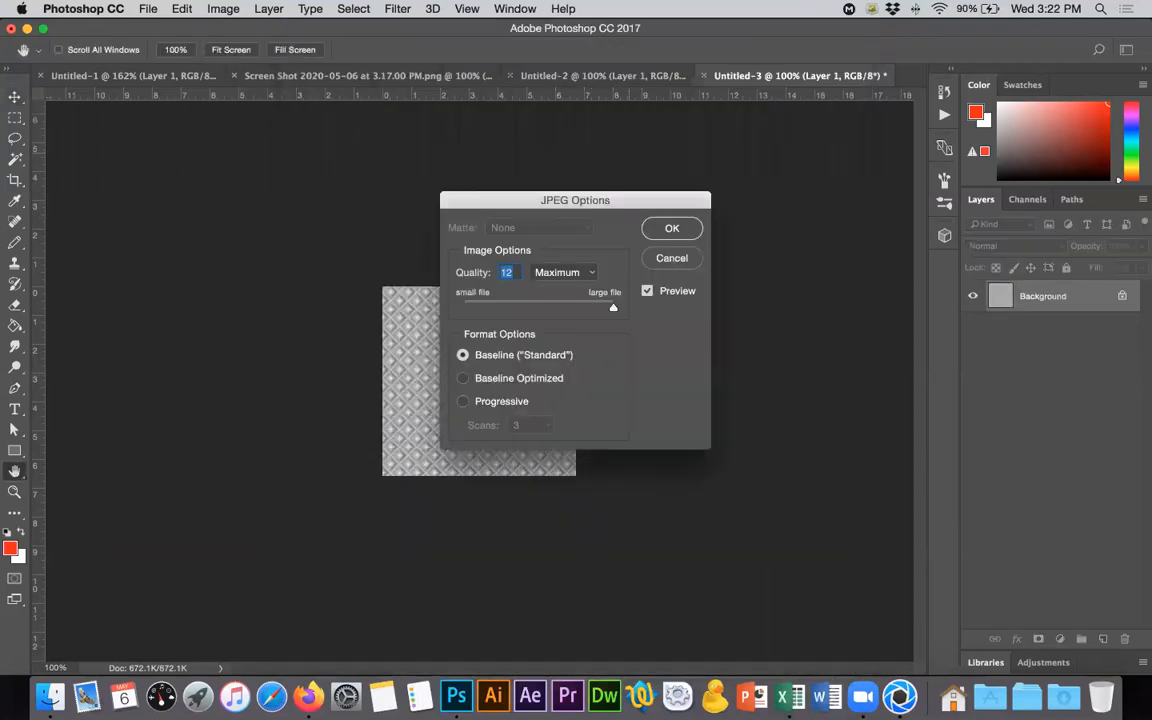
pyautogui.click(656, 236)
# - Switch to KeyShot and load rombos.jpg from the Desktop as the bump texture of the Suela frontal material
pyautogui.press('super+Tab')
pyautogui.press('super+Tab')
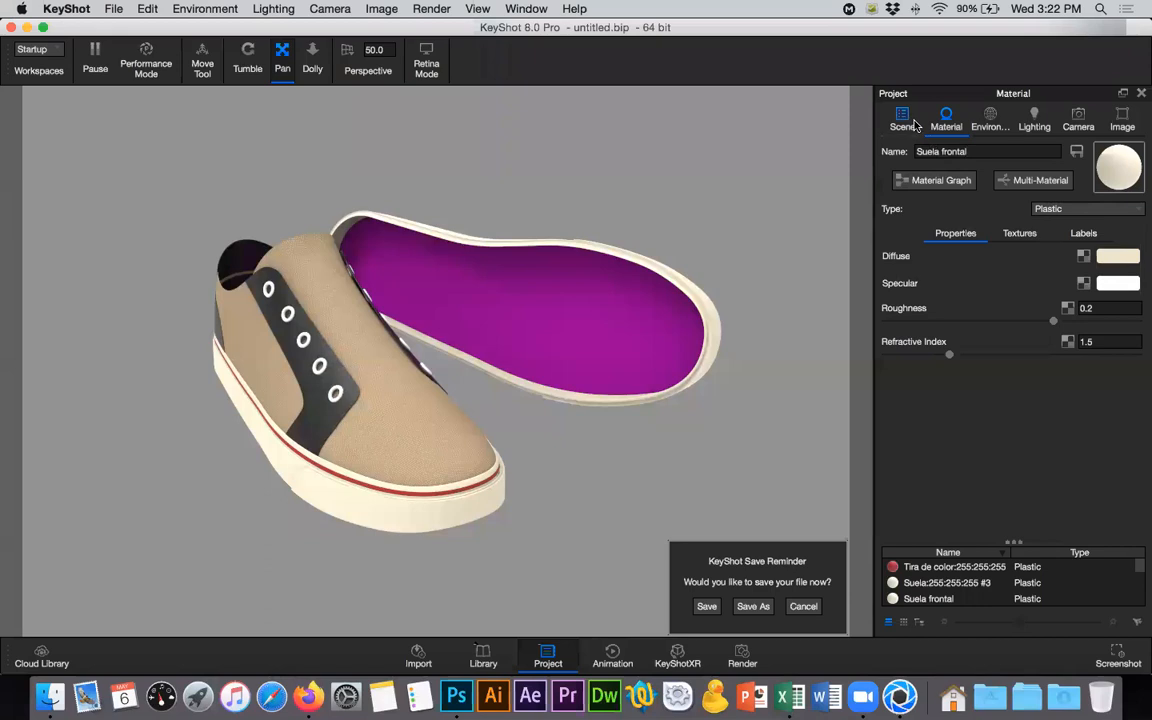
pyautogui.click(910, 122)
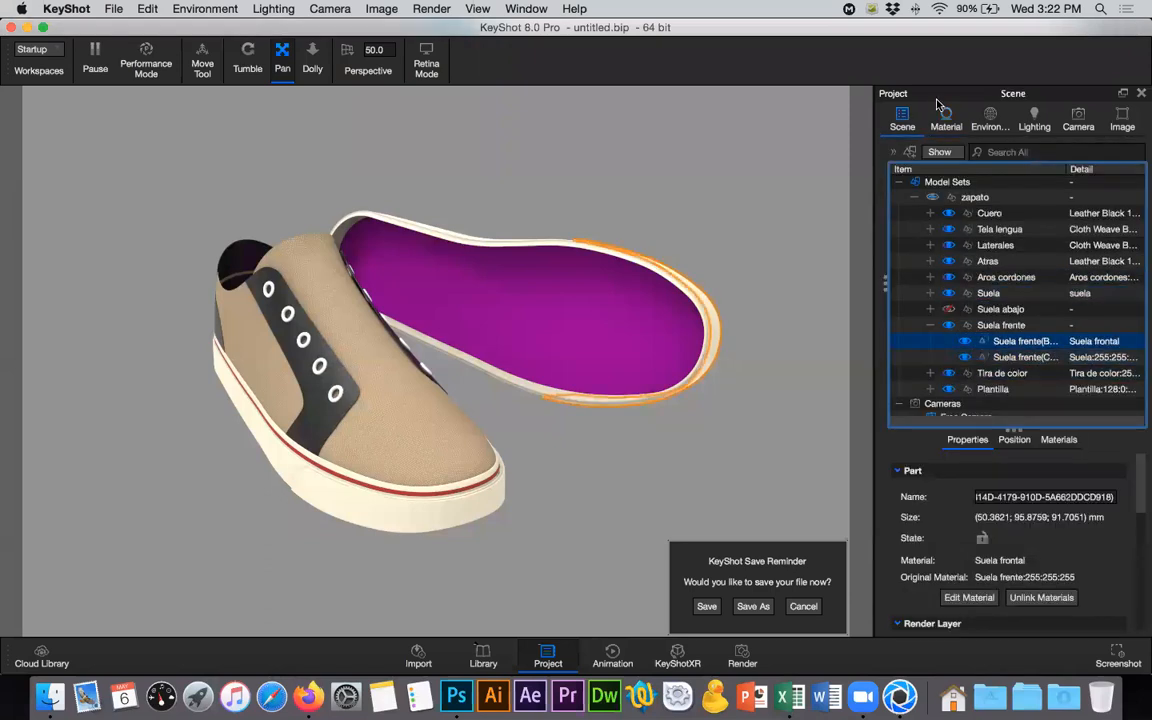
pyautogui.click(943, 115)
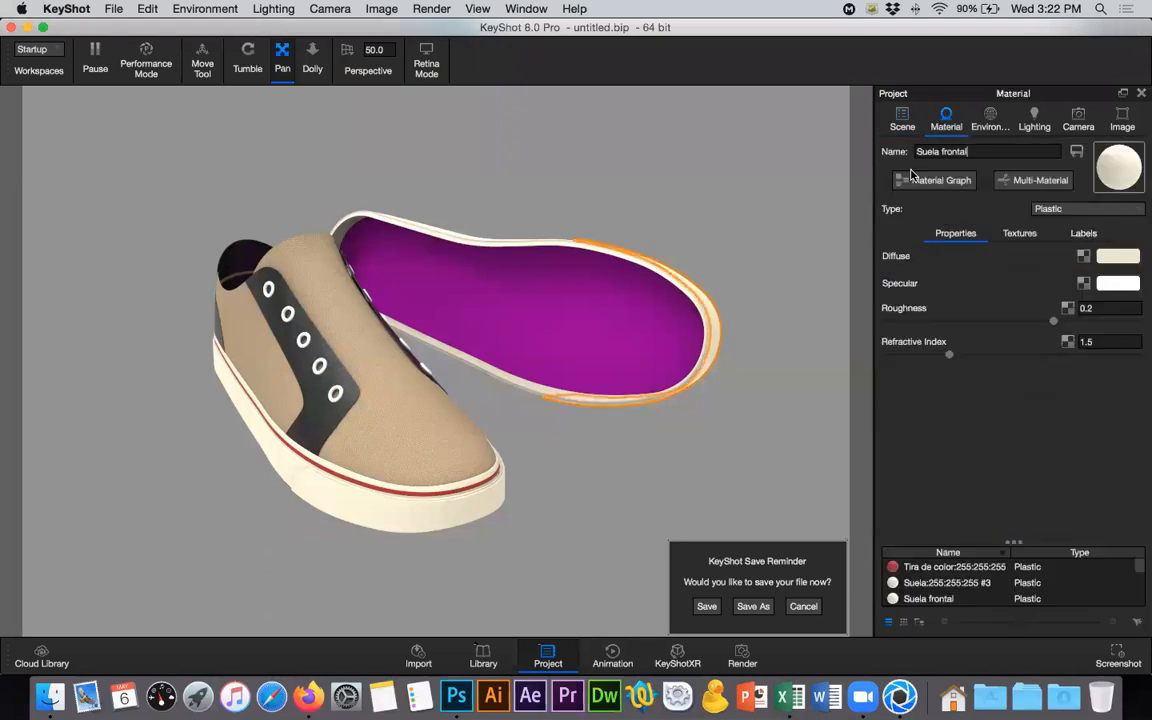
pyautogui.click(1022, 234)
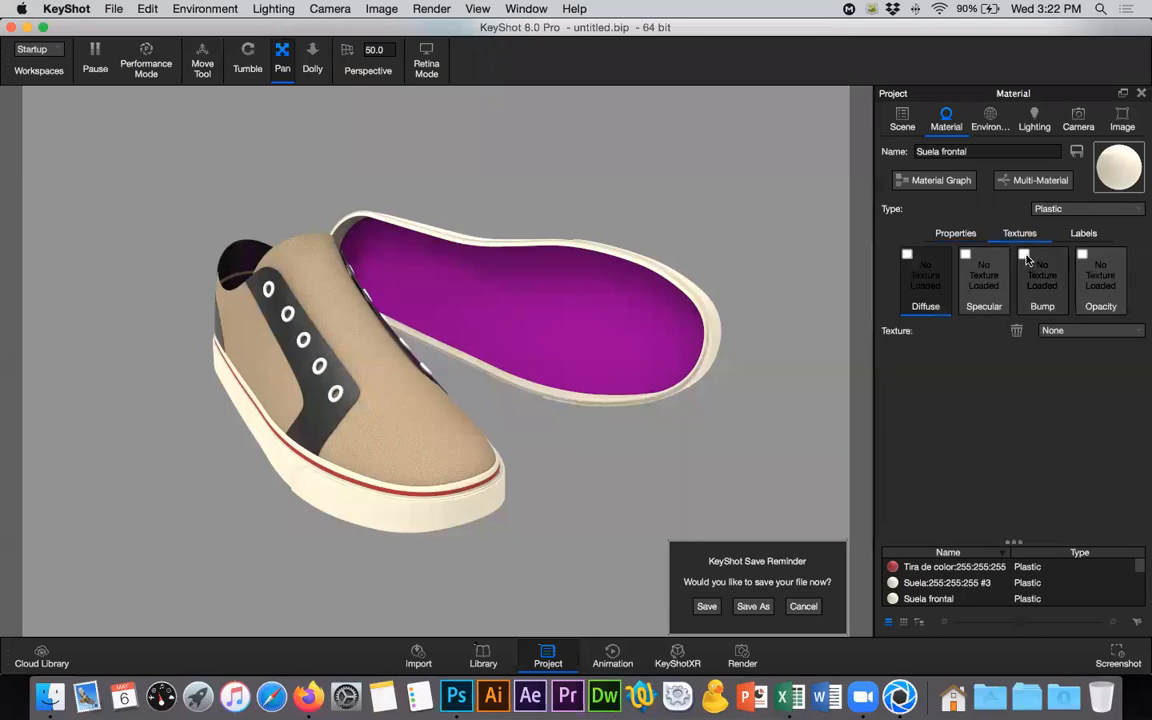
pyautogui.click(1028, 260)
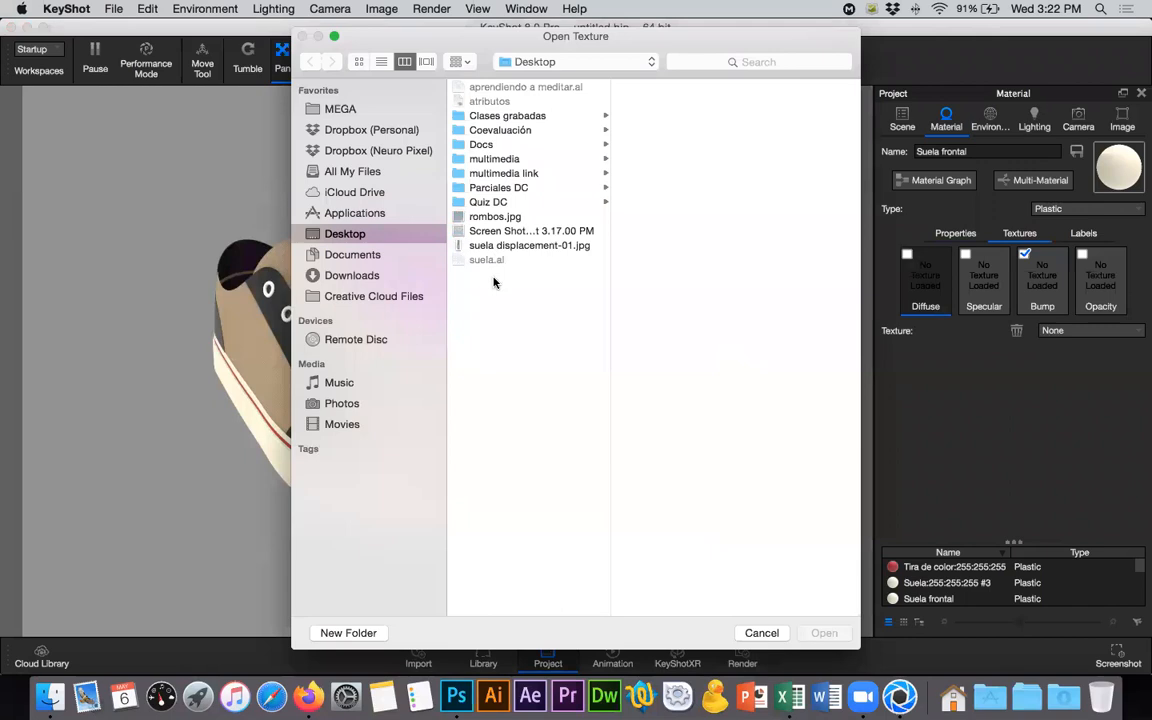
pyautogui.click(502, 218)
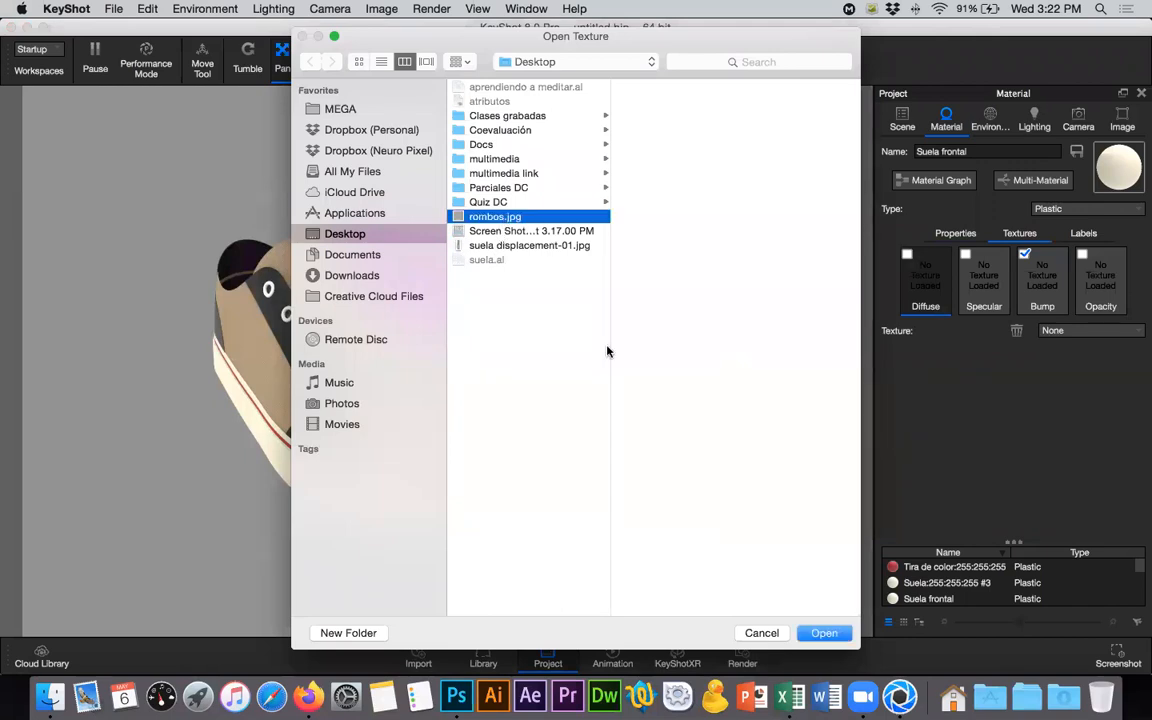
pyautogui.click(823, 633)
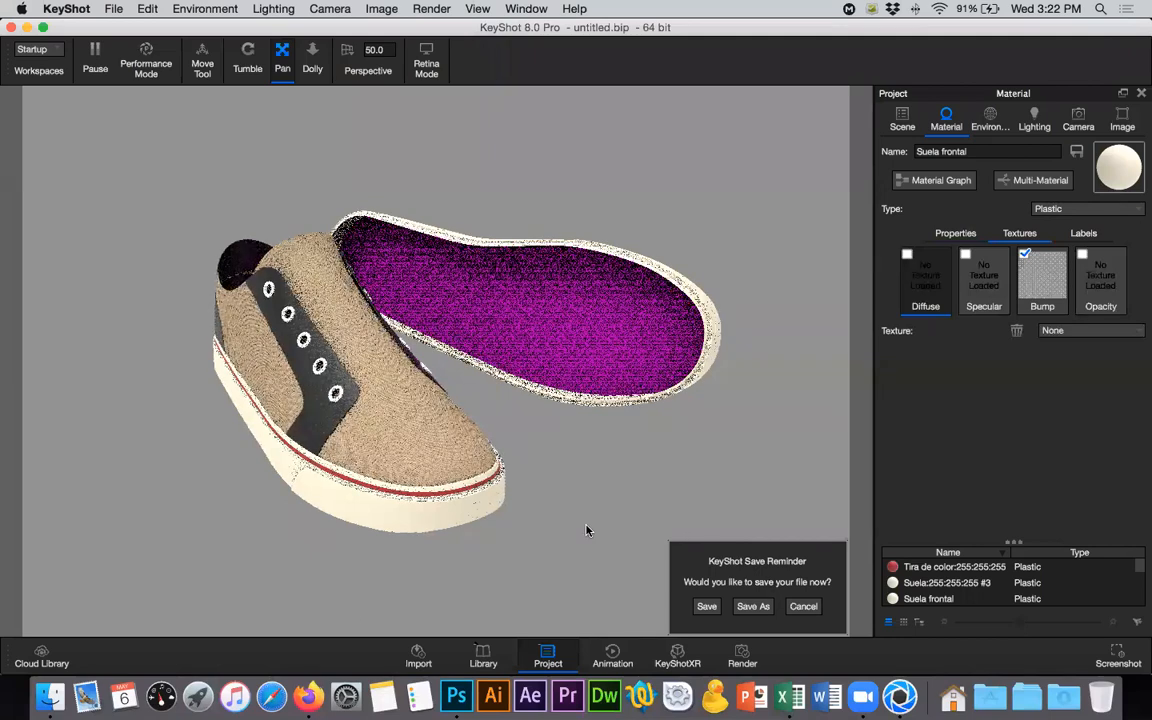
pyautogui.click(935, 180)
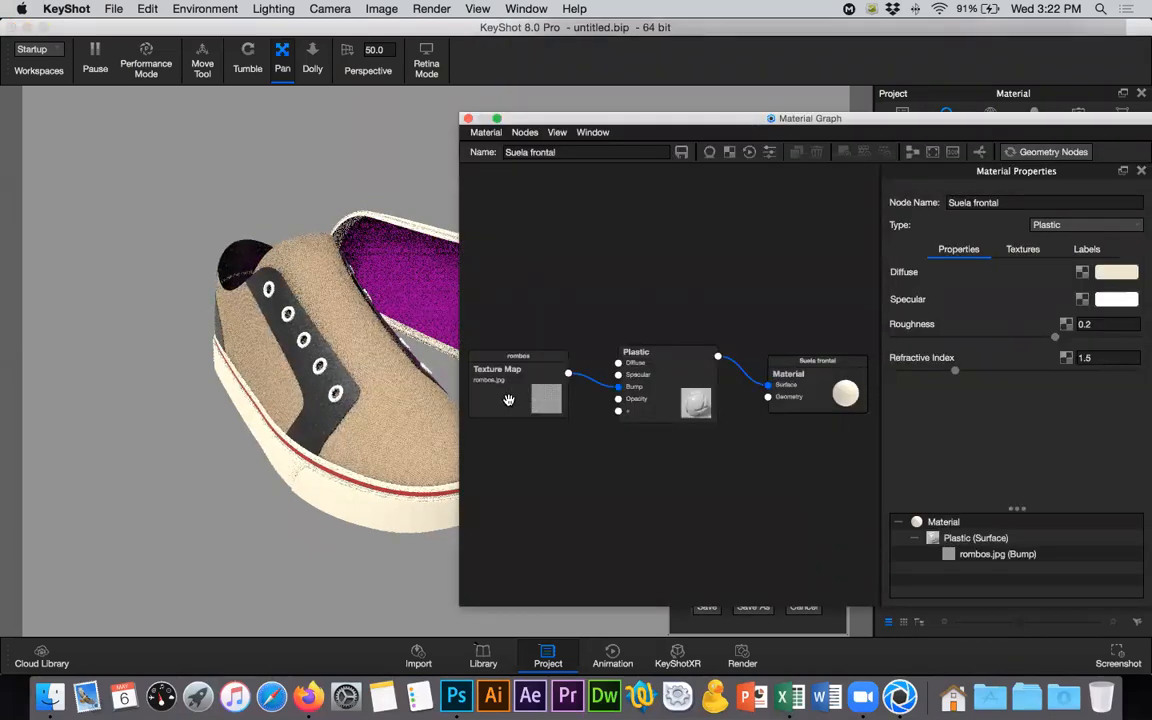
pyautogui.click(508, 400)
pyautogui.click(508, 400)
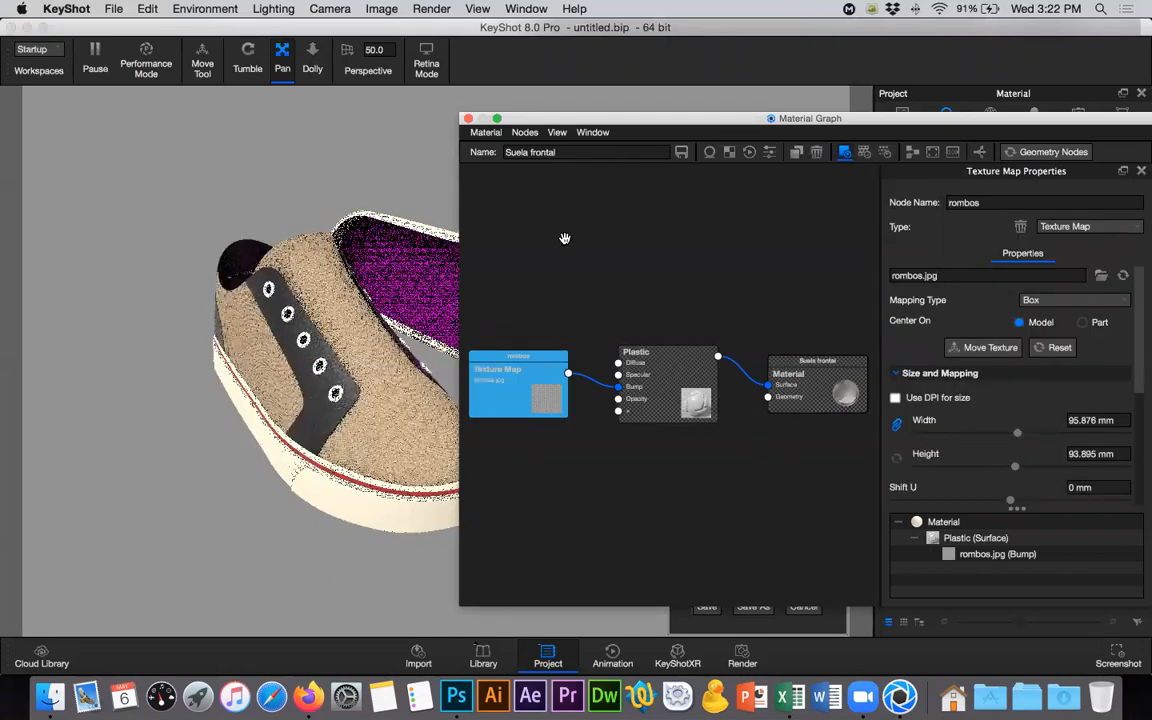
pyautogui.moveTo(578, 121); pyautogui.dragTo(712, 137)
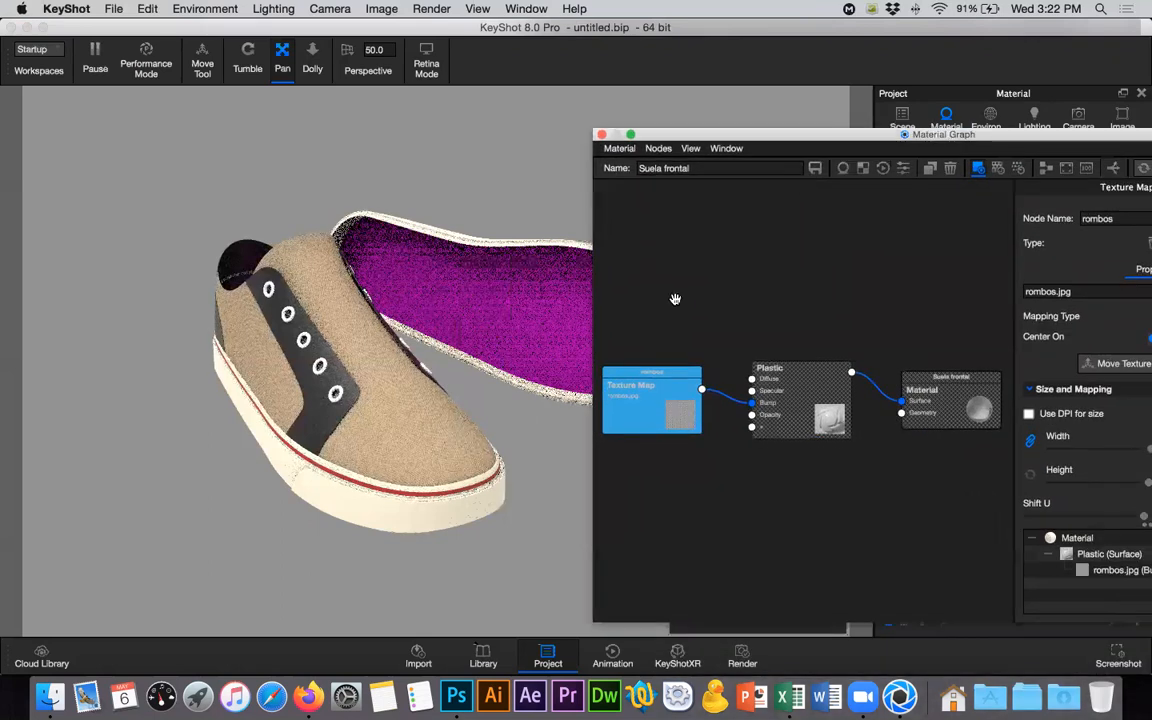
pyautogui.press('c')
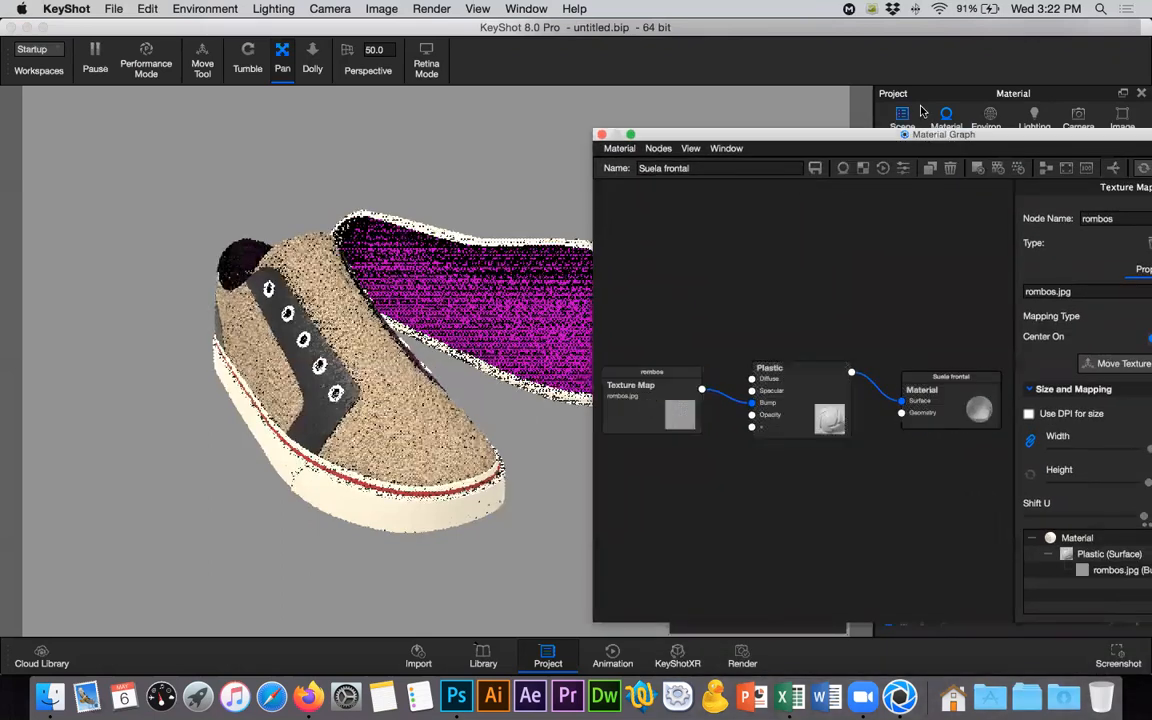
pyautogui.click(601, 135)
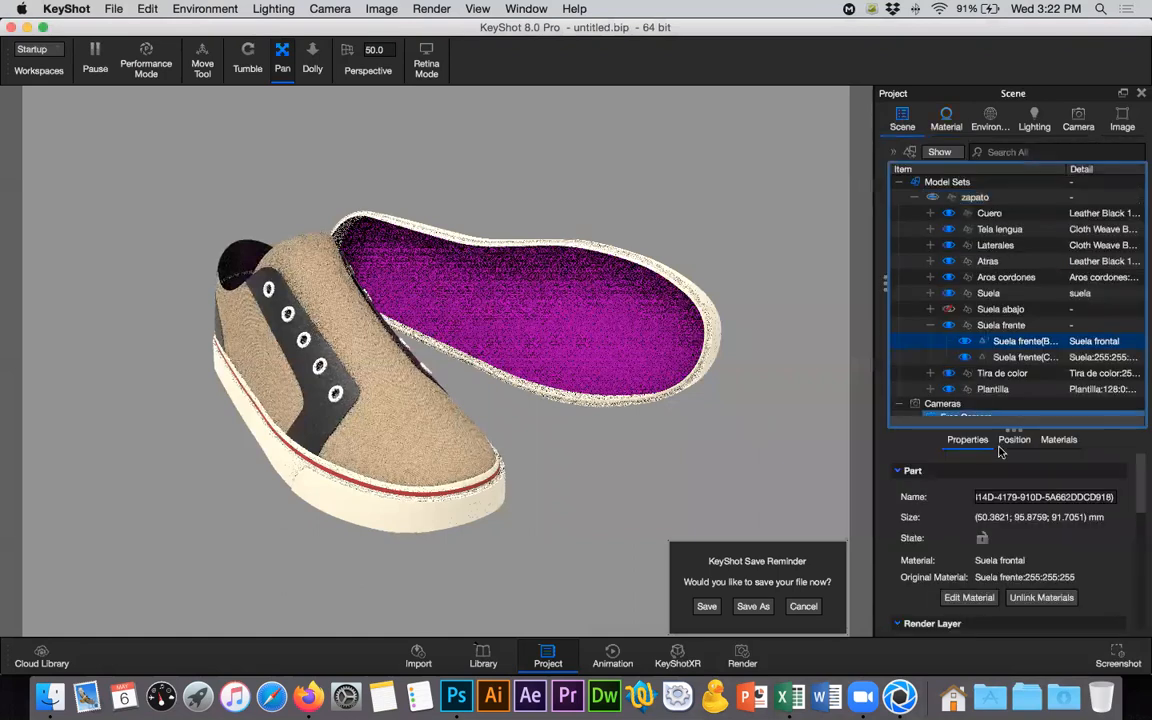
# - Isolate the Suela frente group so that all other shoe parts are hidden
pyautogui.click(1005, 325)
pyautogui.rightClick(1012, 326)
pyautogui.moveTo(983, 35)
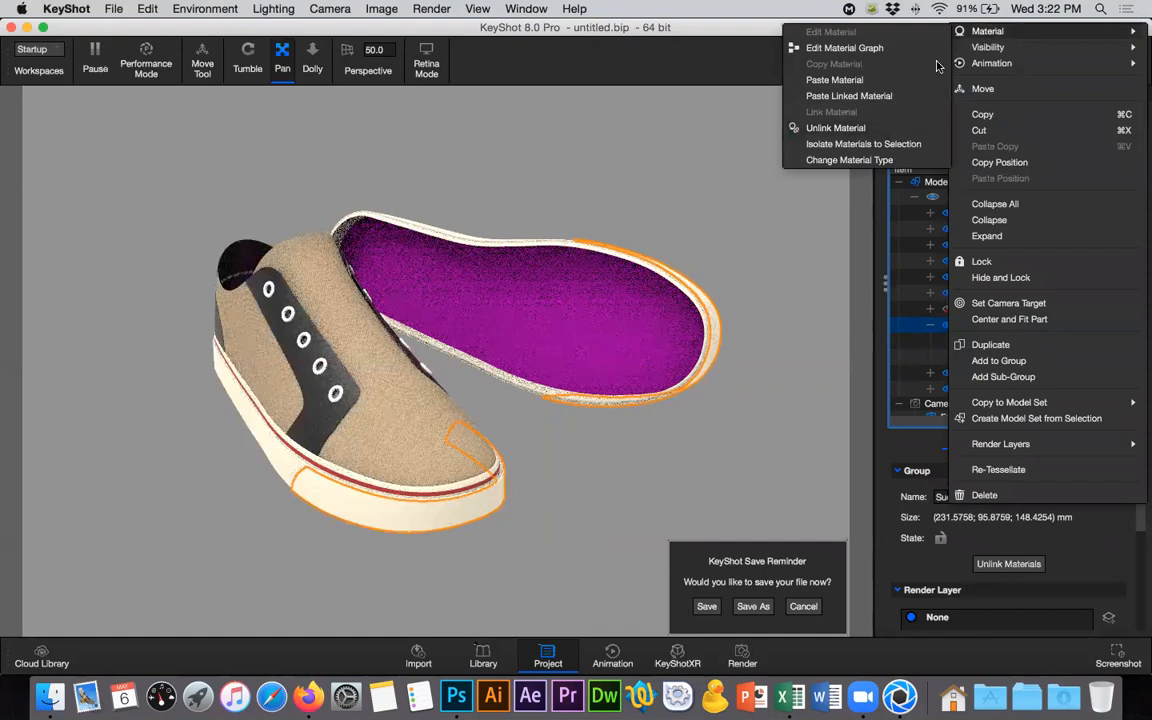
pyautogui.click(800, 58)
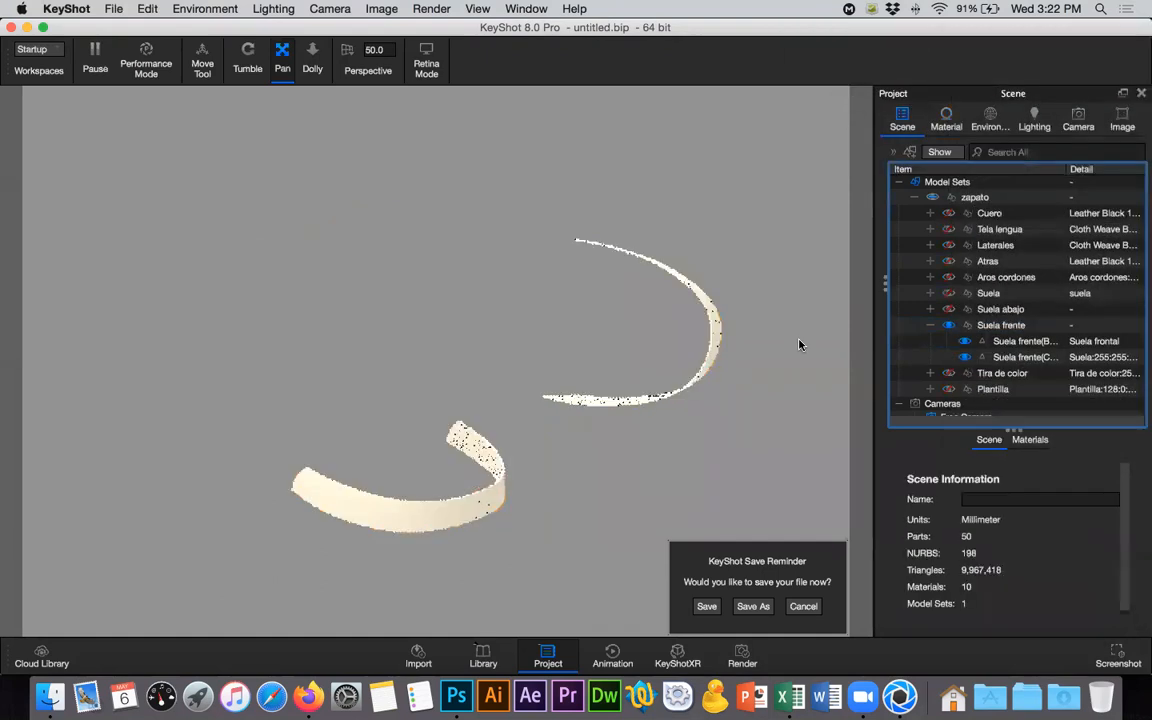
# - Preview the rombos texture map node from Suela frontal's material graph and inspect the diamond pattern on the front sole strip up close
pyautogui.click(1017, 327)
pyautogui.click(950, 128)
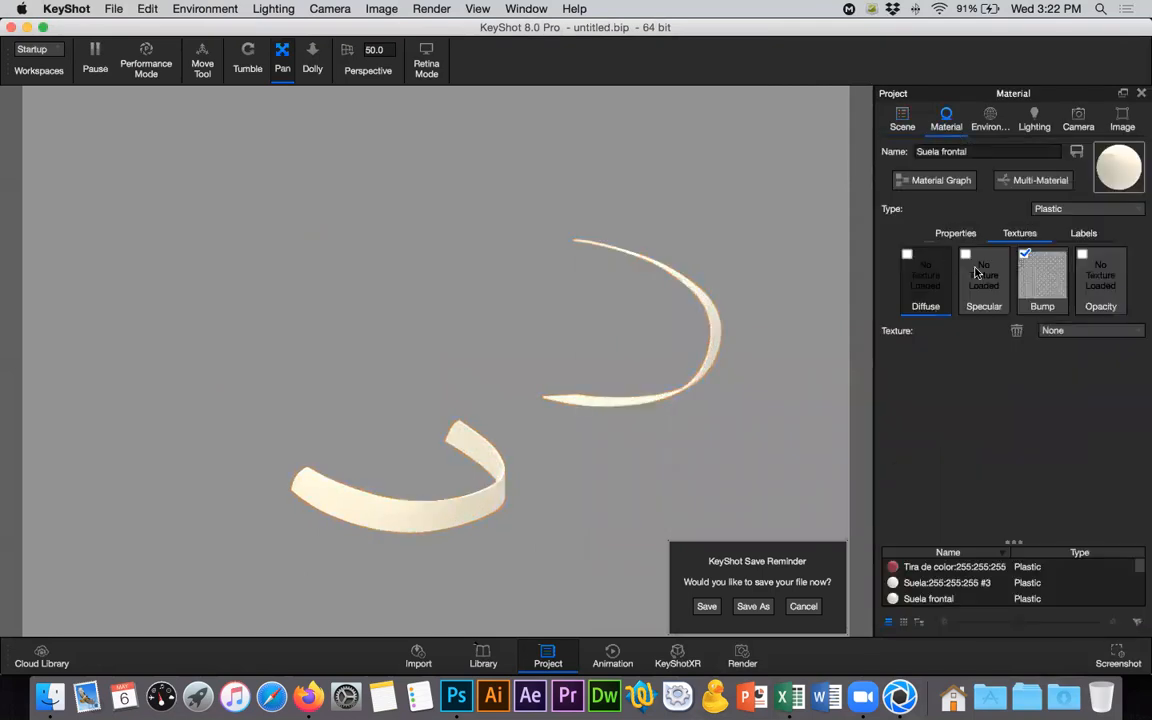
pyautogui.click(940, 180)
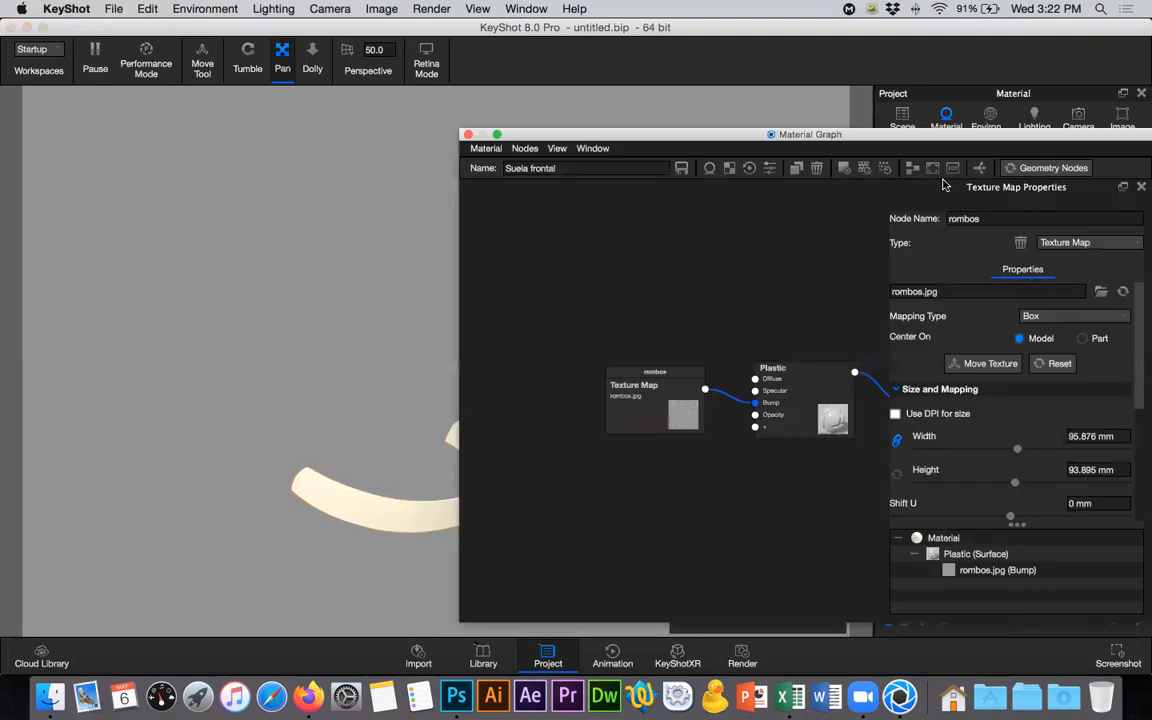
pyautogui.moveTo(678, 373); pyautogui.dragTo(711, 281)
pyautogui.moveTo(519, 375); pyautogui.dragTo(580, 284)
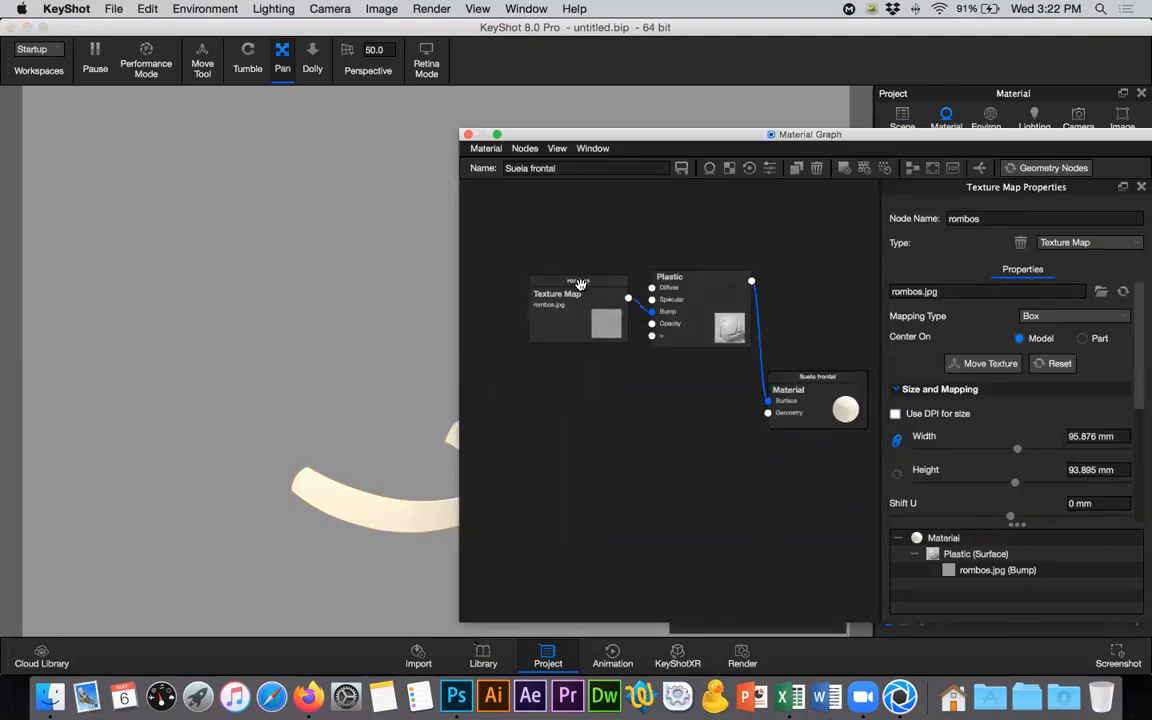
pyautogui.click(571, 319)
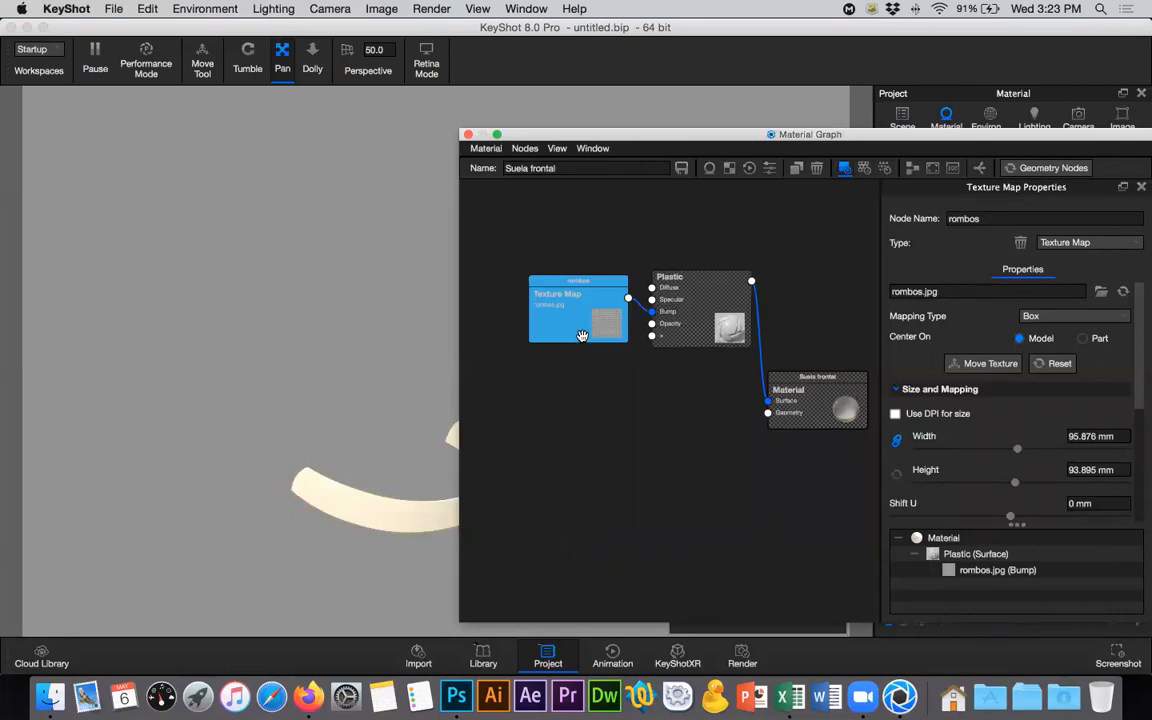
pyautogui.moveTo(584, 135); pyautogui.dragTo(730, 442)
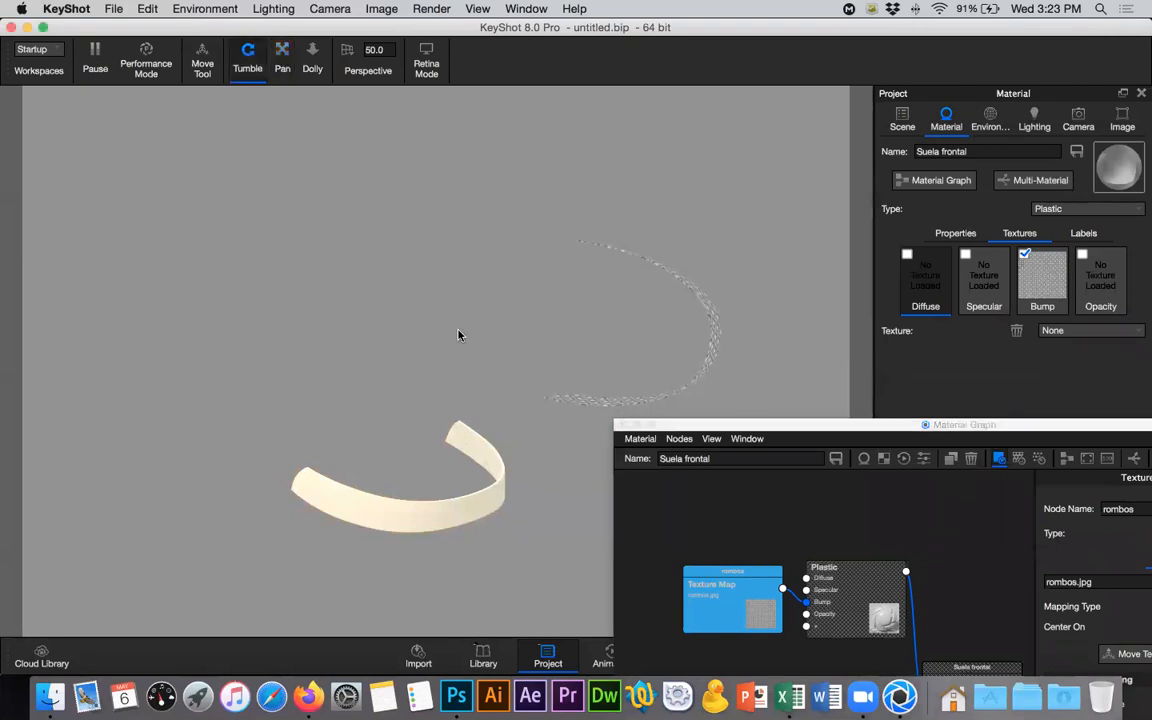
pyautogui.moveTo(257, 324); pyautogui.dragTo(326, 348)
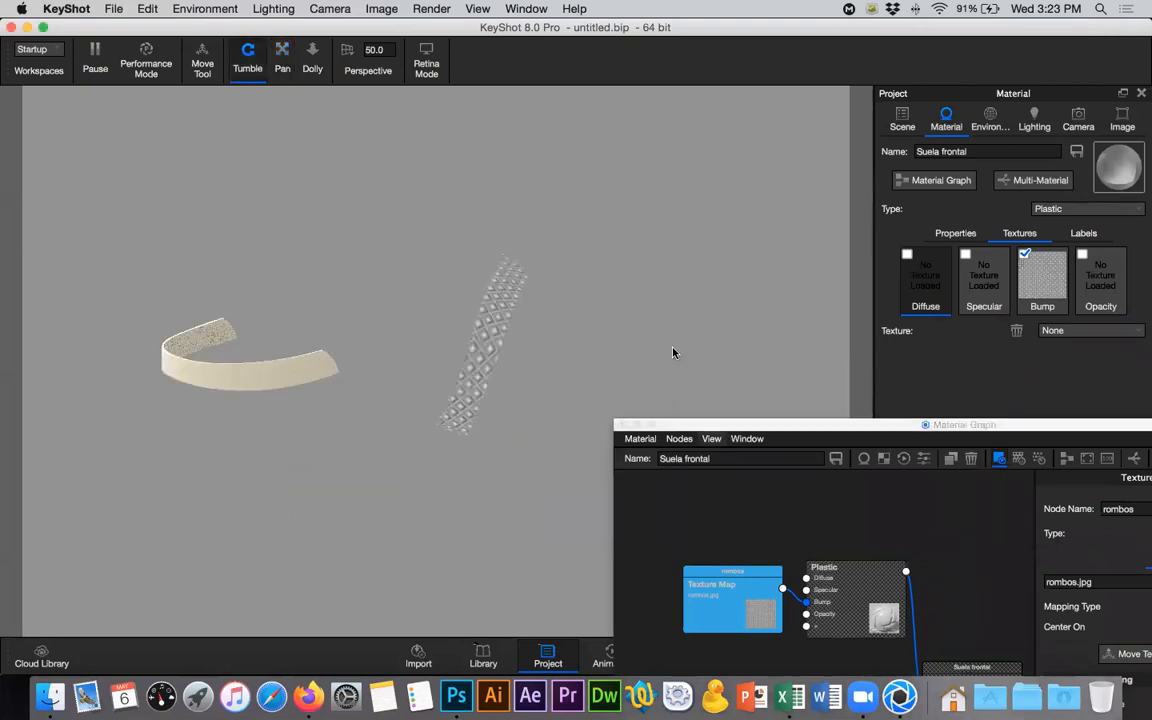
pyautogui.moveTo(664, 425); pyautogui.dragTo(602, 348)
pyautogui.scroll(-2, 500, 360)
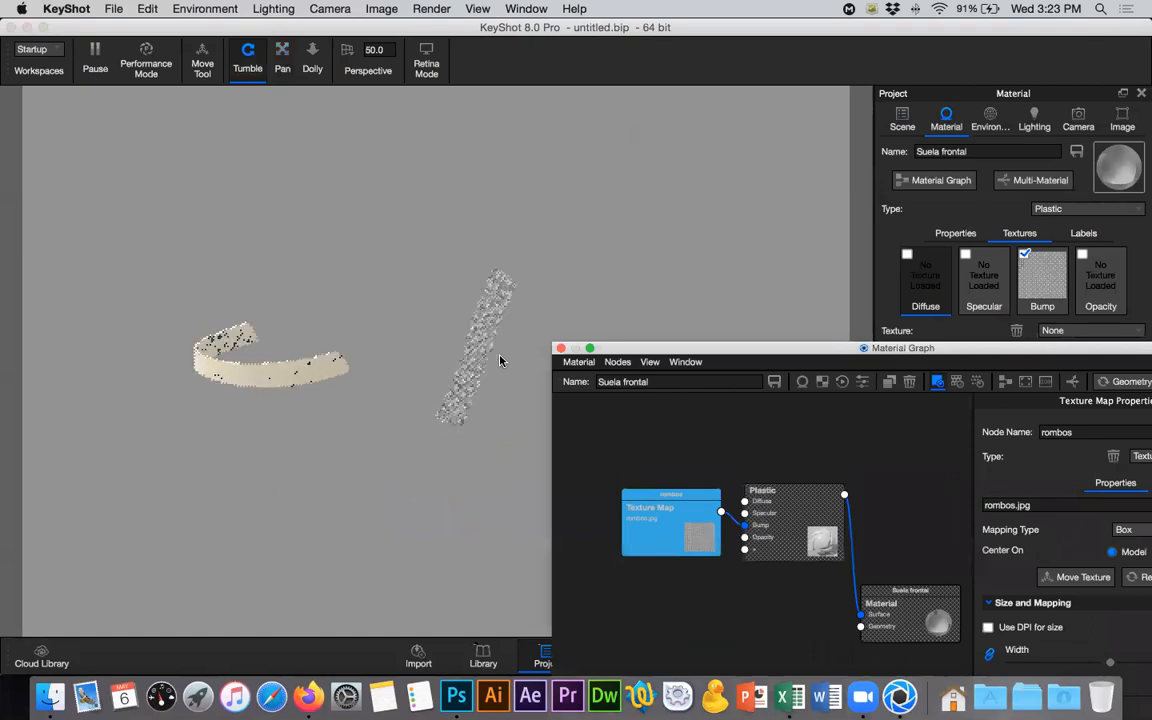
pyautogui.scroll(5, 500, 360)
pyautogui.moveTo(623, 347); pyautogui.dragTo(567, 539)
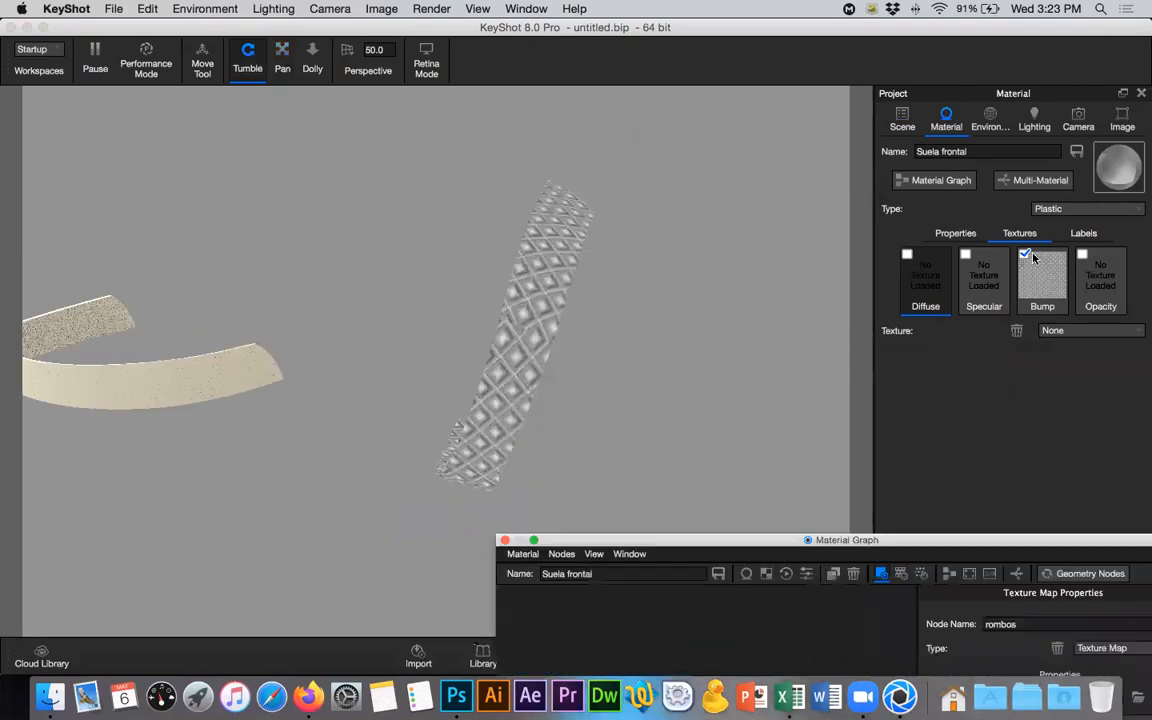
# - Open the bump texture's settings in the Suela frontal material and set its width to 30 mm
pyautogui.click(1040, 285)
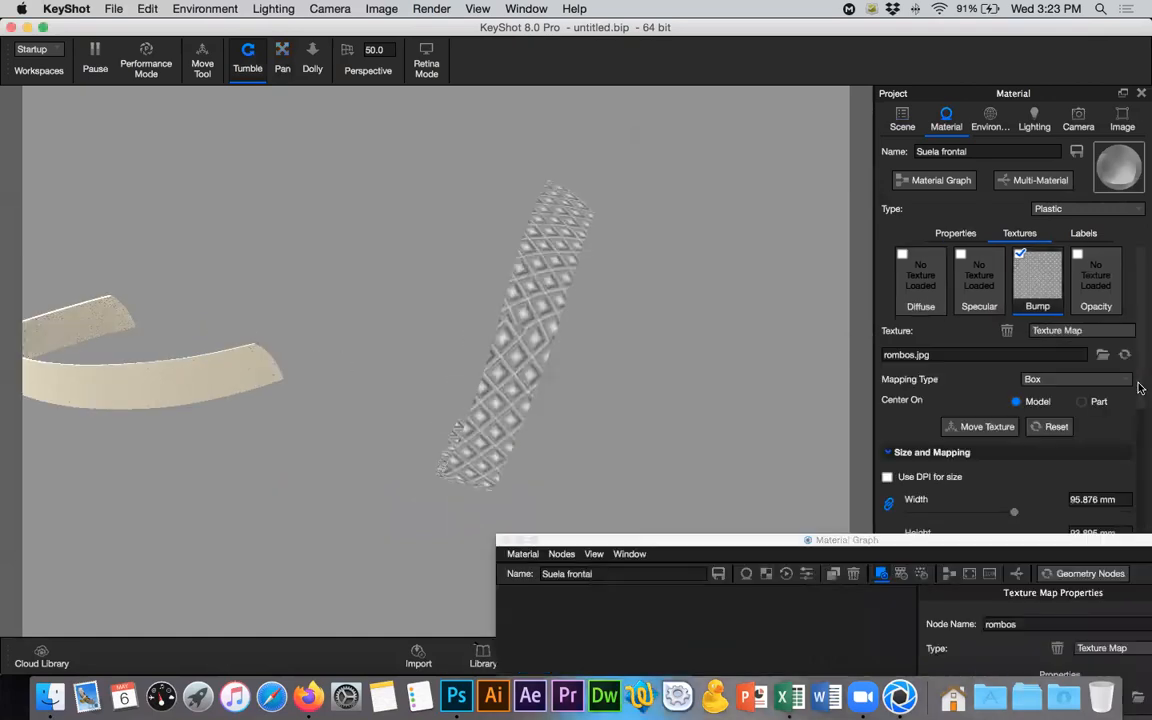
pyautogui.scroll(-3, 1139, 459)
pyautogui.click(1101, 385)
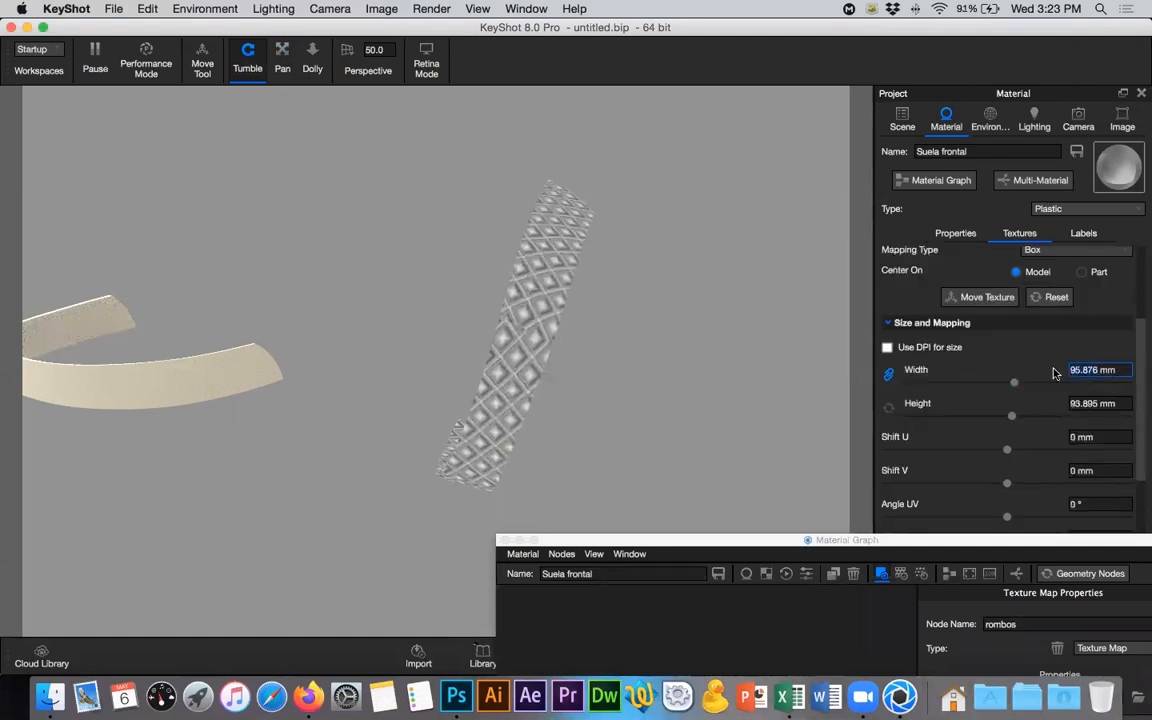
pyautogui.write('30')
pyautogui.press('Return')
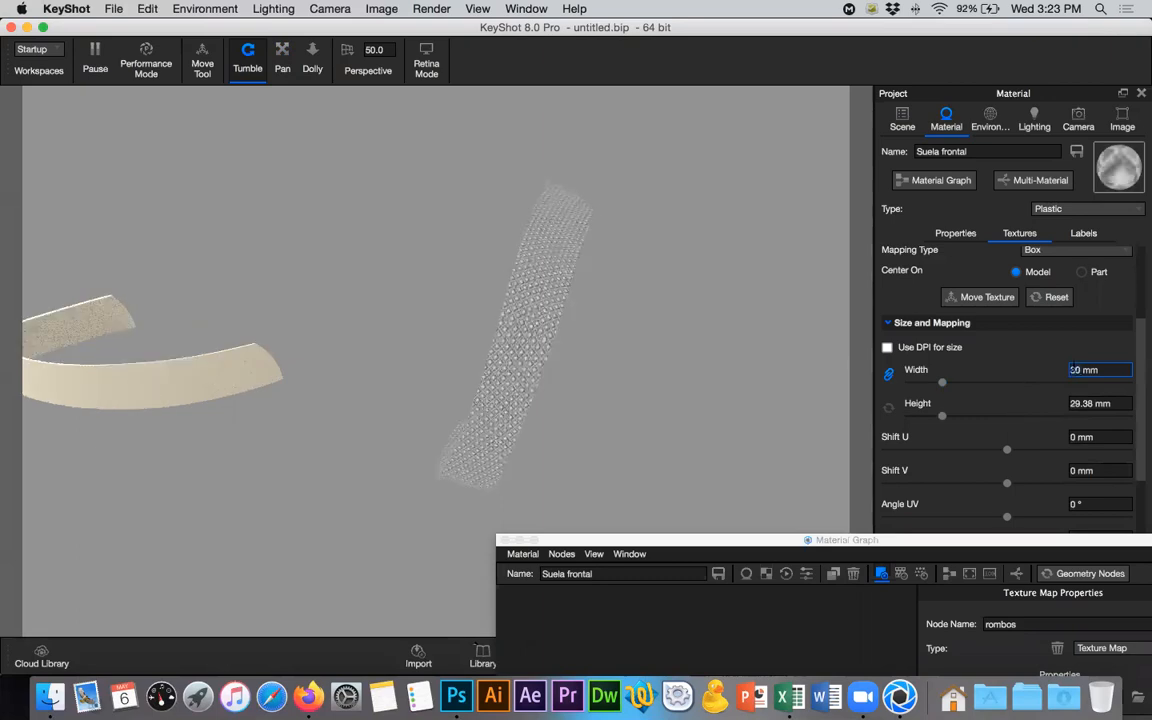
# - Change the bump texture's mapping type to UV and set its width to 0.01
pyautogui.click(1063, 252)
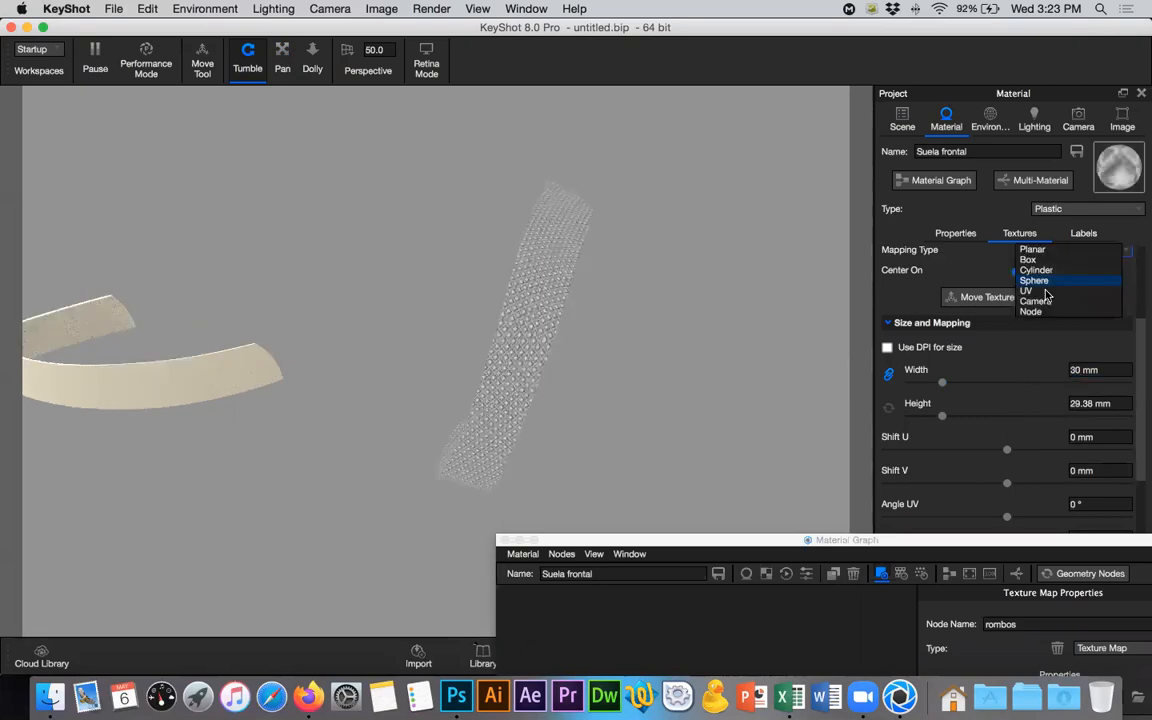
pyautogui.click(1046, 292)
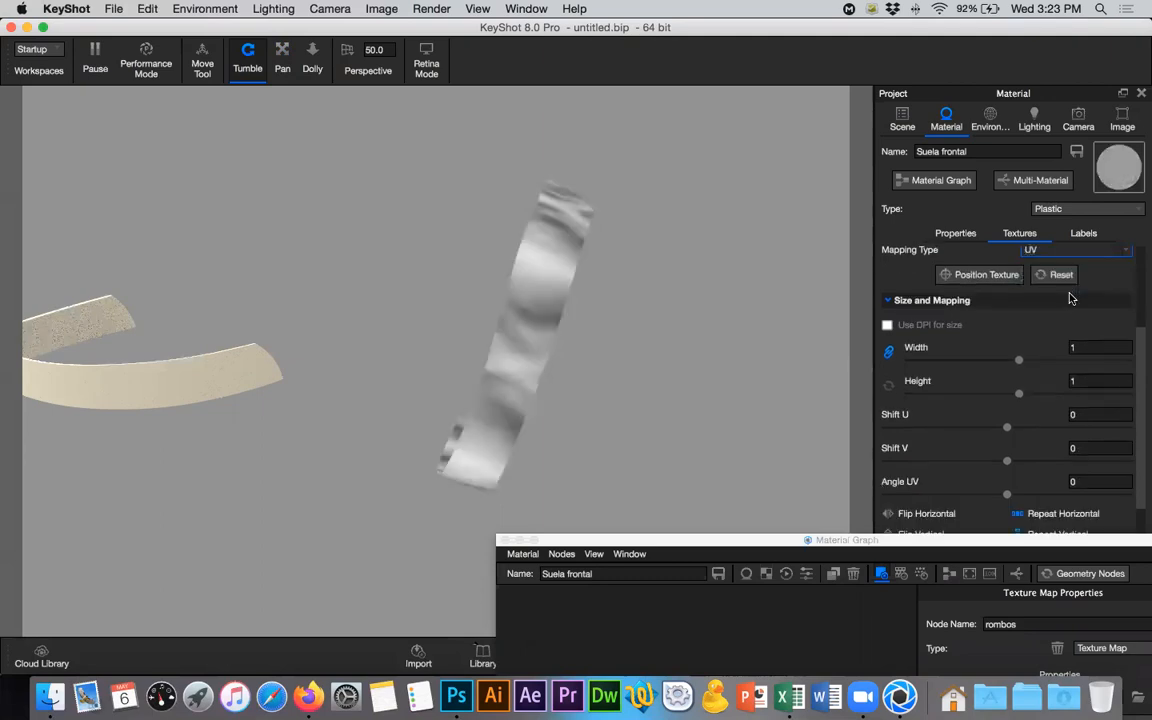
pyautogui.write('0.01')
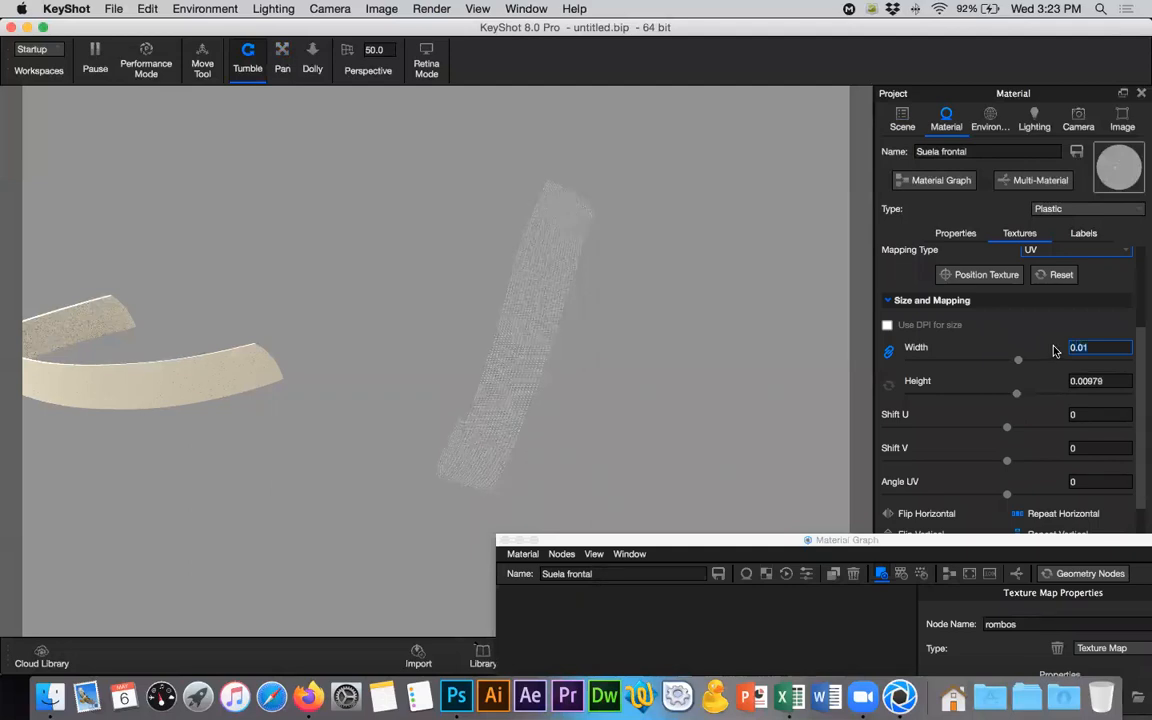
# - Try UV widths of 0.1 and 0.05 for the bump texture to compare the diamond size on the sole
pyautogui.press('BackSpace')
pyautogui.press('BackSpace')
pyautogui.write('1')
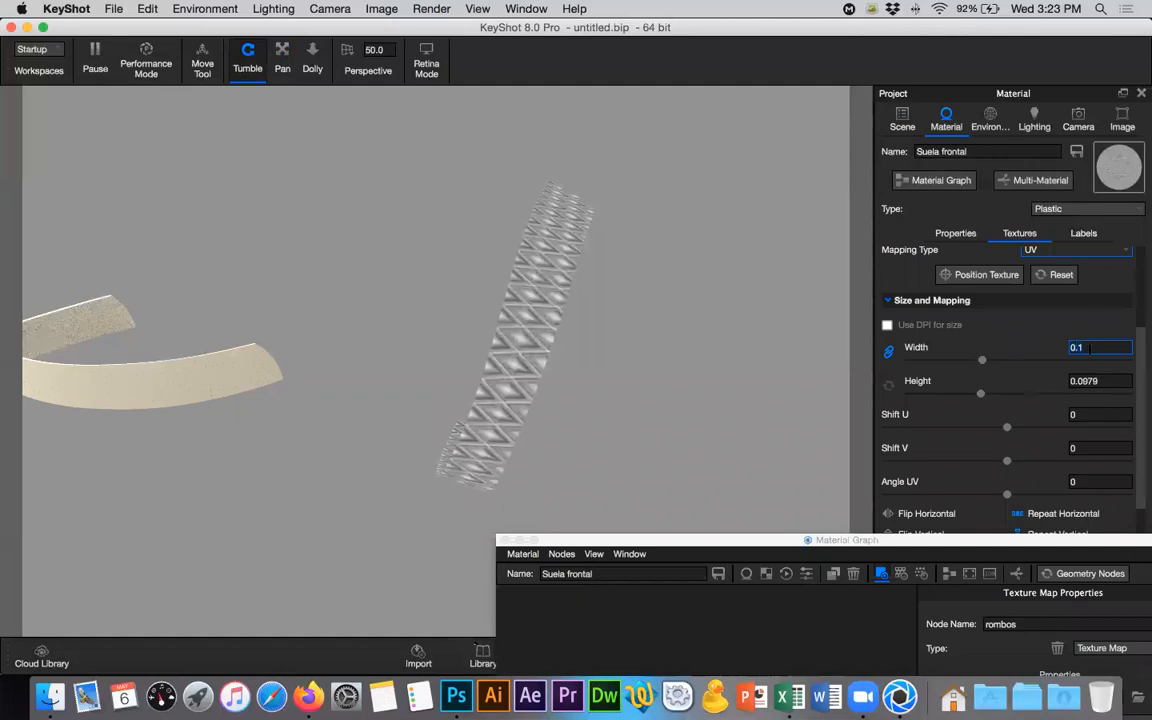
pyautogui.press('BackSpace')
pyautogui.write('05')
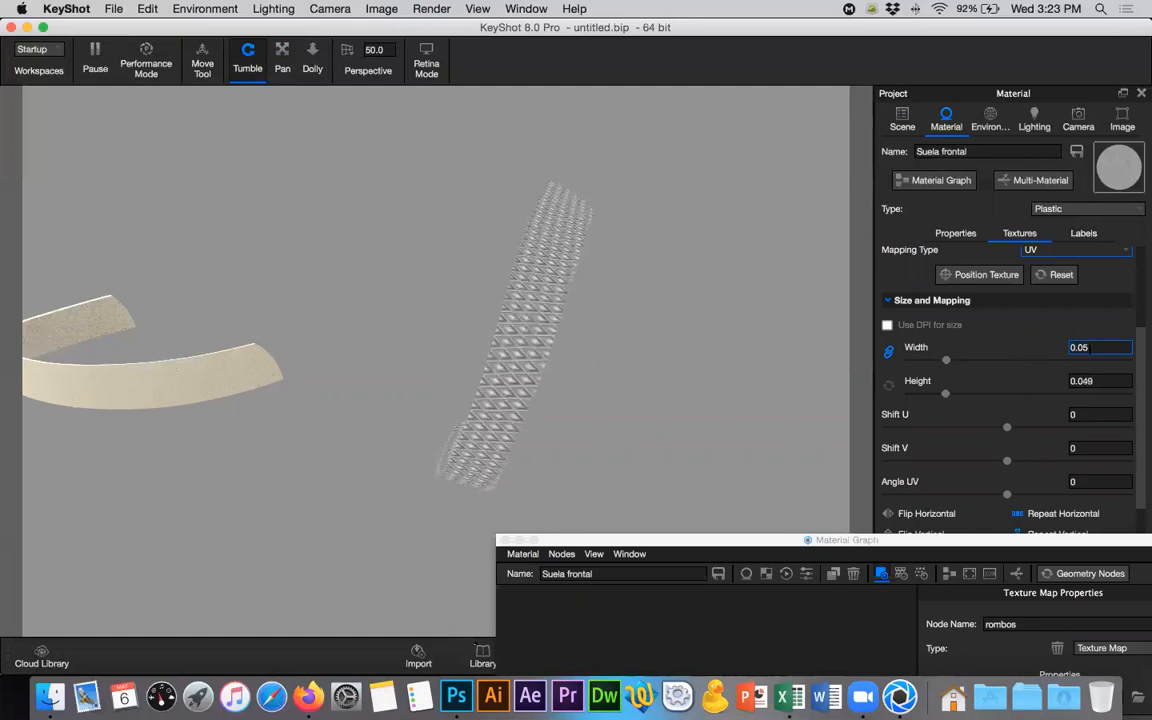
# - Set the bump texture's UV width to 0.02
pyautogui.press('BackSpace')
pyautogui.write('2')
pyautogui.press('Return')
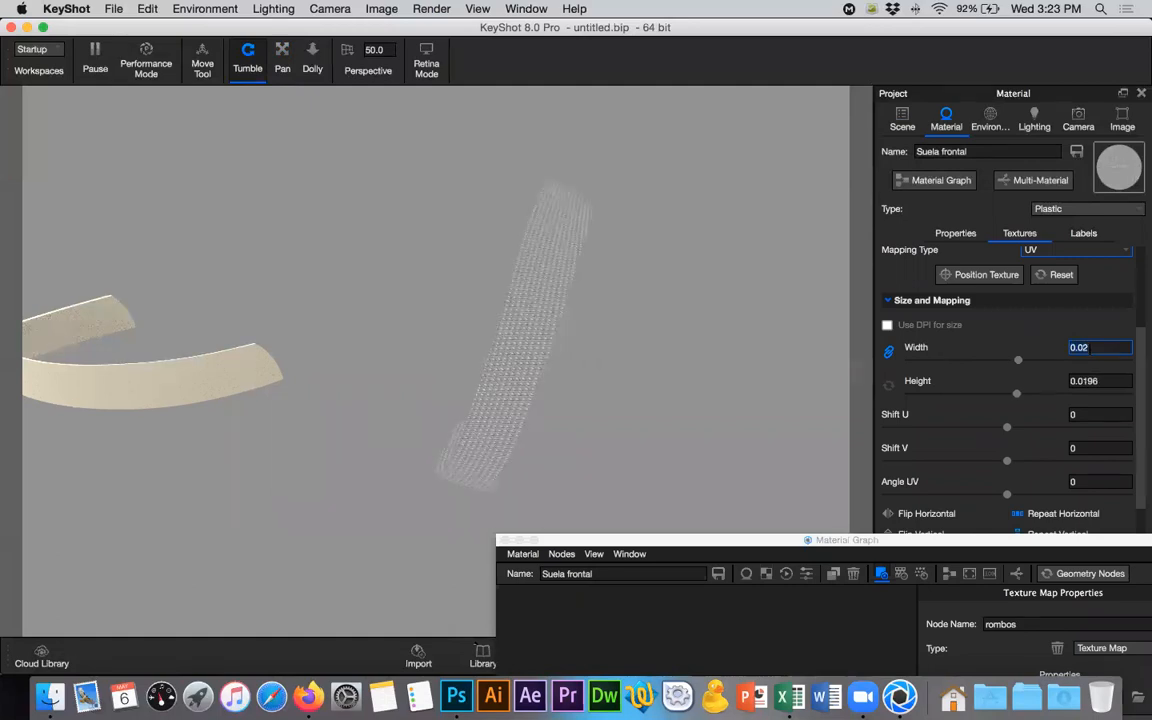
# - Set the bump texture's UV height to 0.02 with proportions linked and inspect the diamonds on the front sole
pyautogui.click(1101, 380)
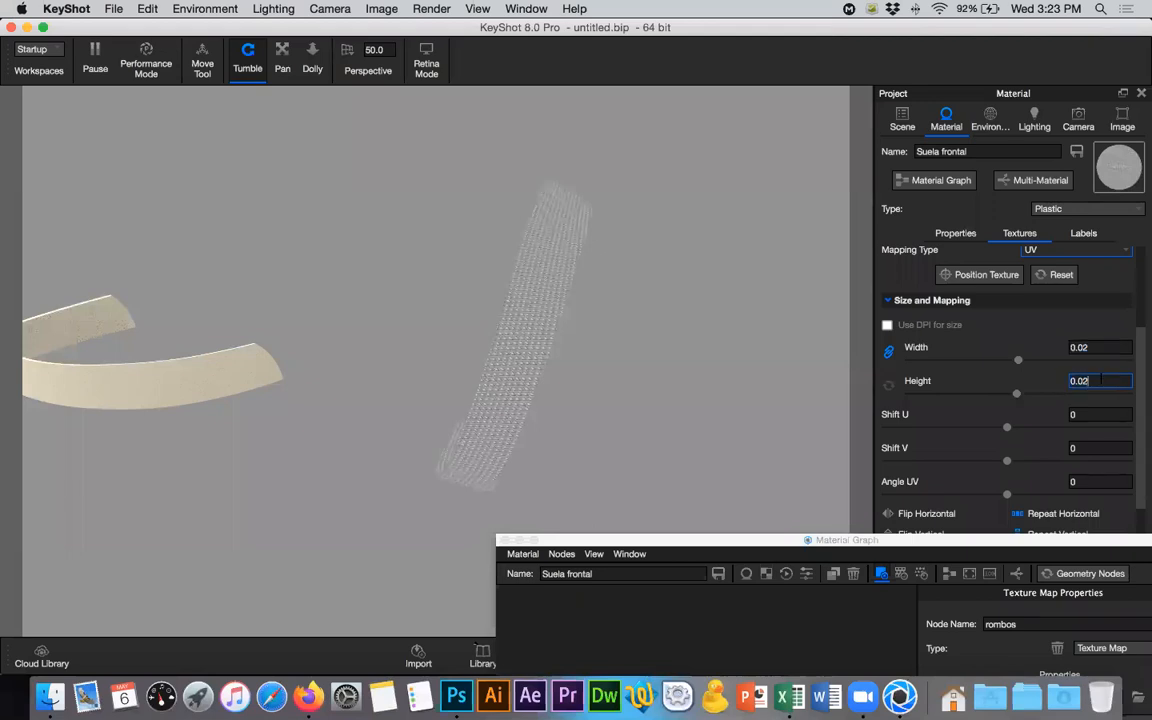
pyautogui.press('Return')
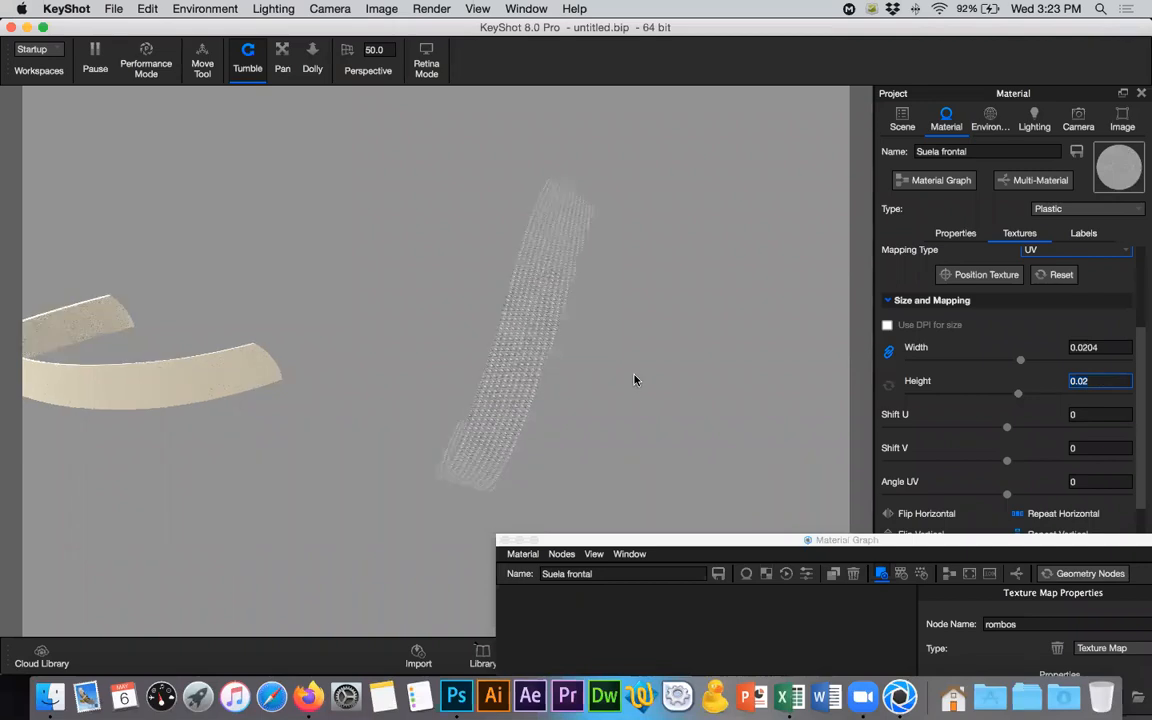
pyautogui.moveTo(637, 369); pyautogui.dragTo(504, 383)
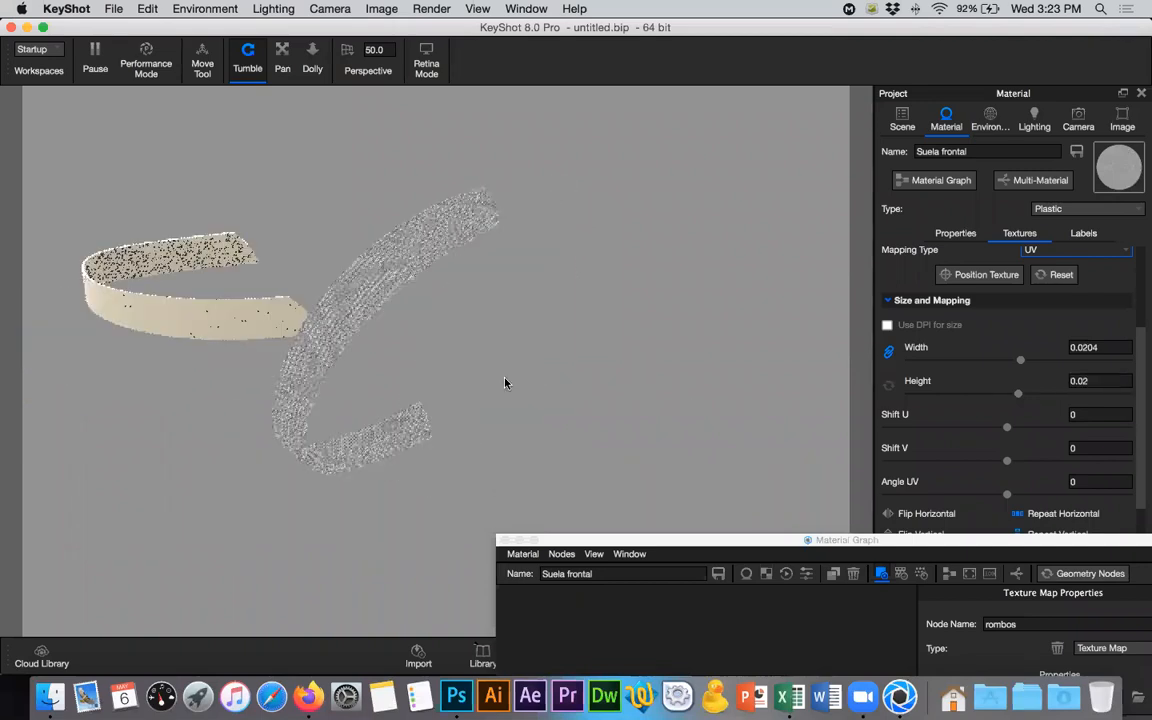
pyautogui.moveTo(622, 282); pyautogui.dragTo(637, 290)
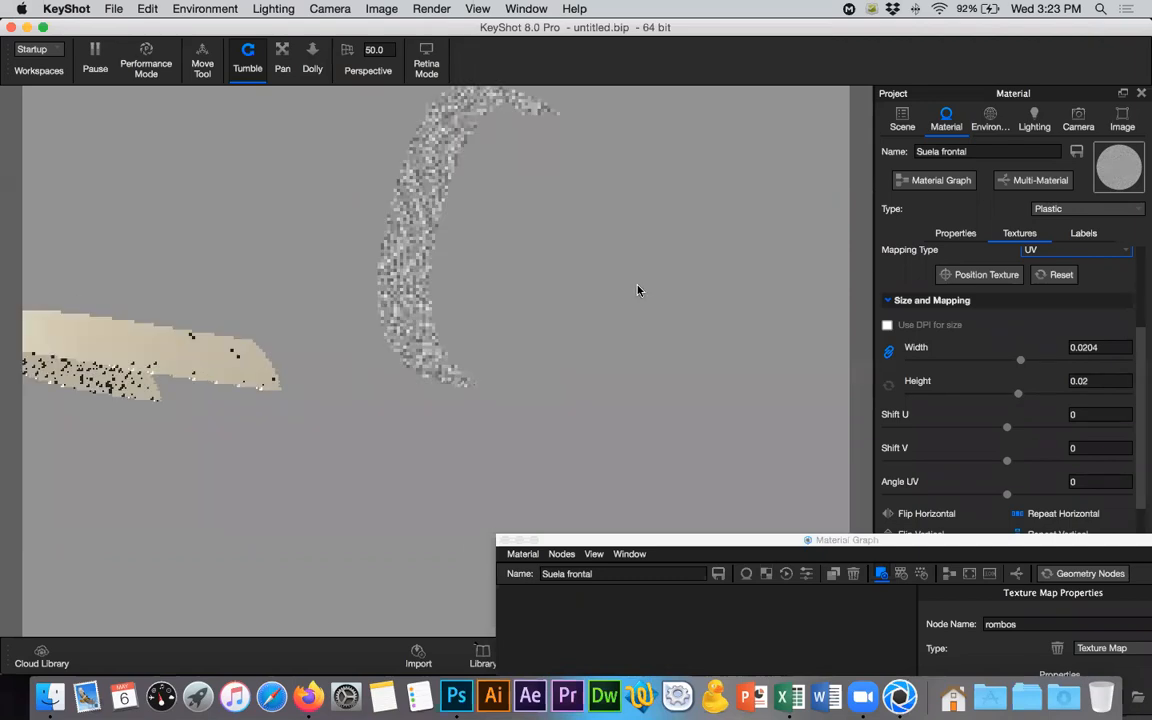
pyautogui.moveTo(537, 329); pyautogui.dragTo(625, 393)
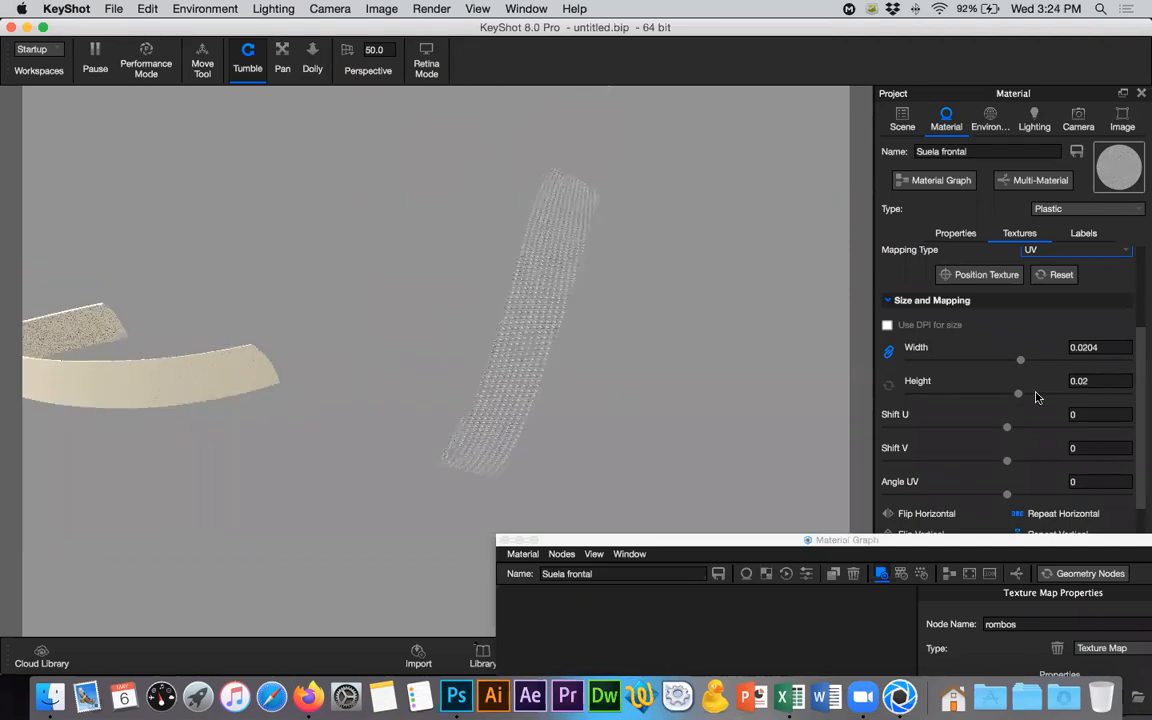
# - Unlink the bump texture's width and height and set the UV width to 0.02
pyautogui.click(1103, 380)
pyautogui.click(891, 354)
pyautogui.click(1101, 348)
pyautogui.press('BackSpace')
pyautogui.press('BackSpace')
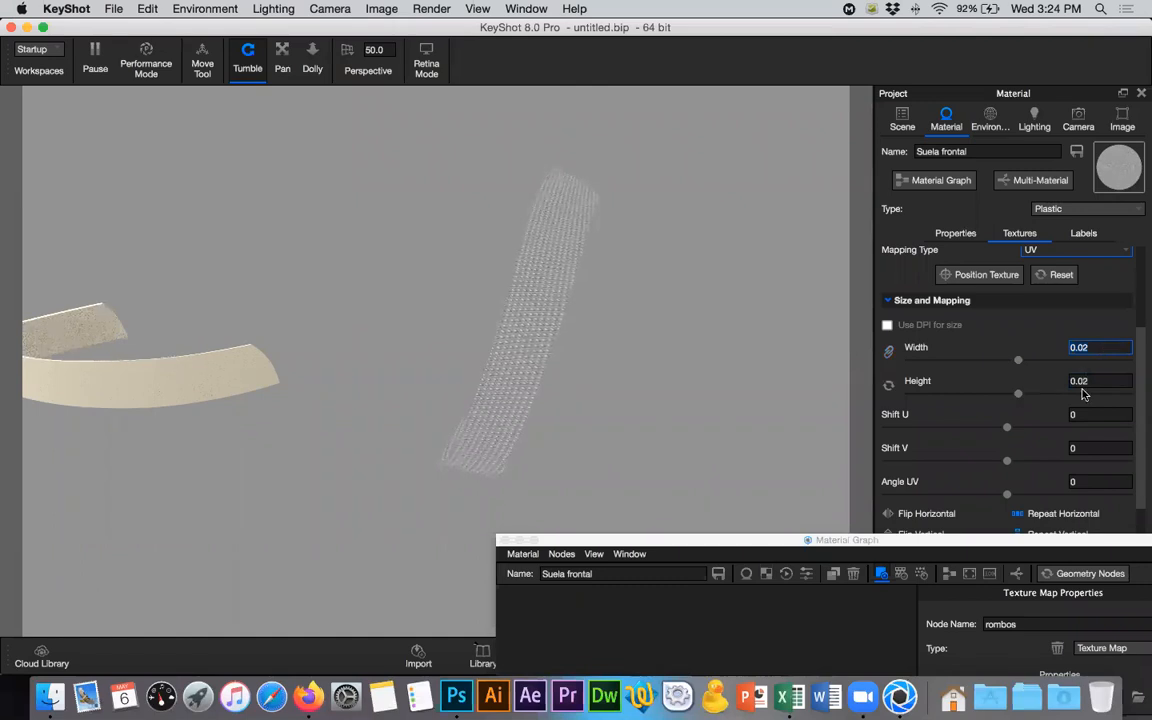
# - Try a UV height of 0.01 for the bump texture and return it to 0.02
pyautogui.press('Tab')
pyautogui.press('BackSpace')
pyautogui.write('1')
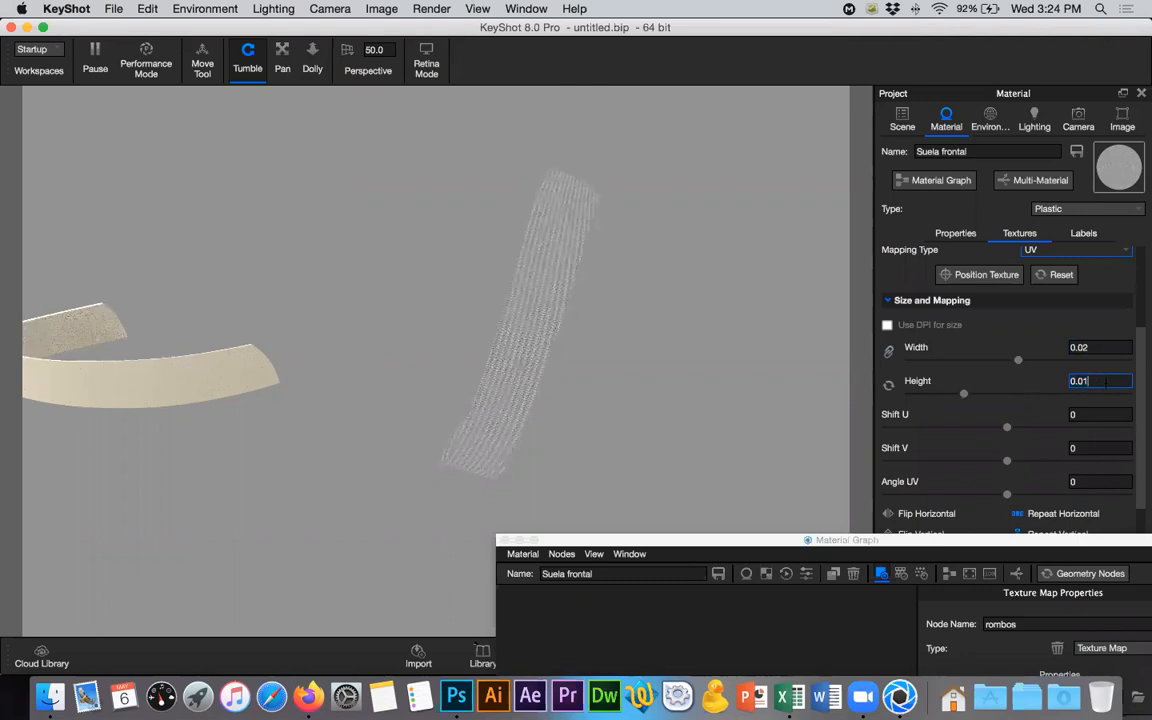
pyautogui.press('BackSpace')
pyautogui.write('2')
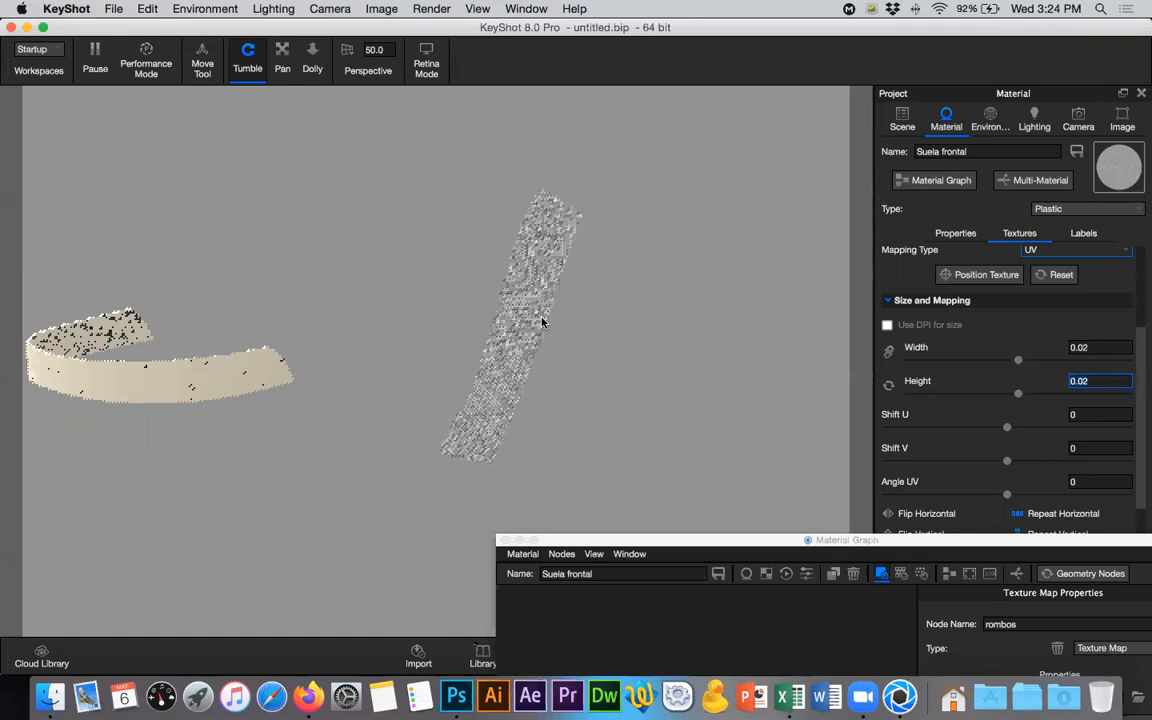
pyautogui.scroll(3, 604, 343)
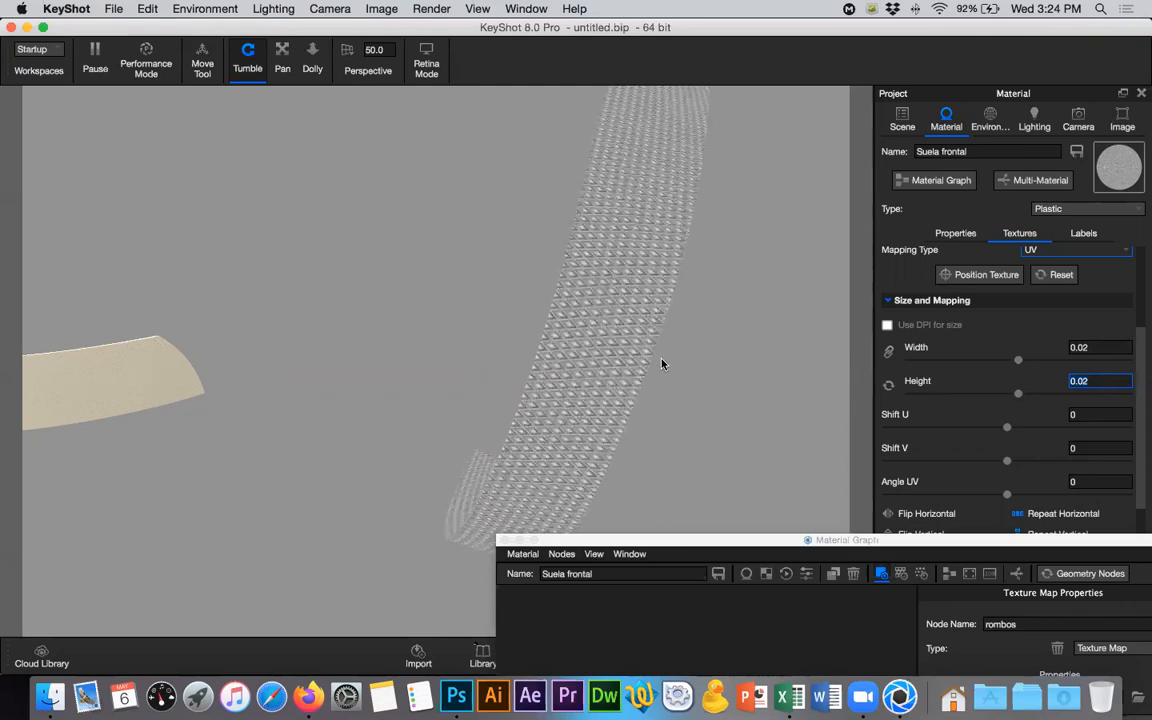
# - Try a UV width of 0.01 for the bump texture and inspect the diamond proportions on the sole
pyautogui.click(1101, 347)
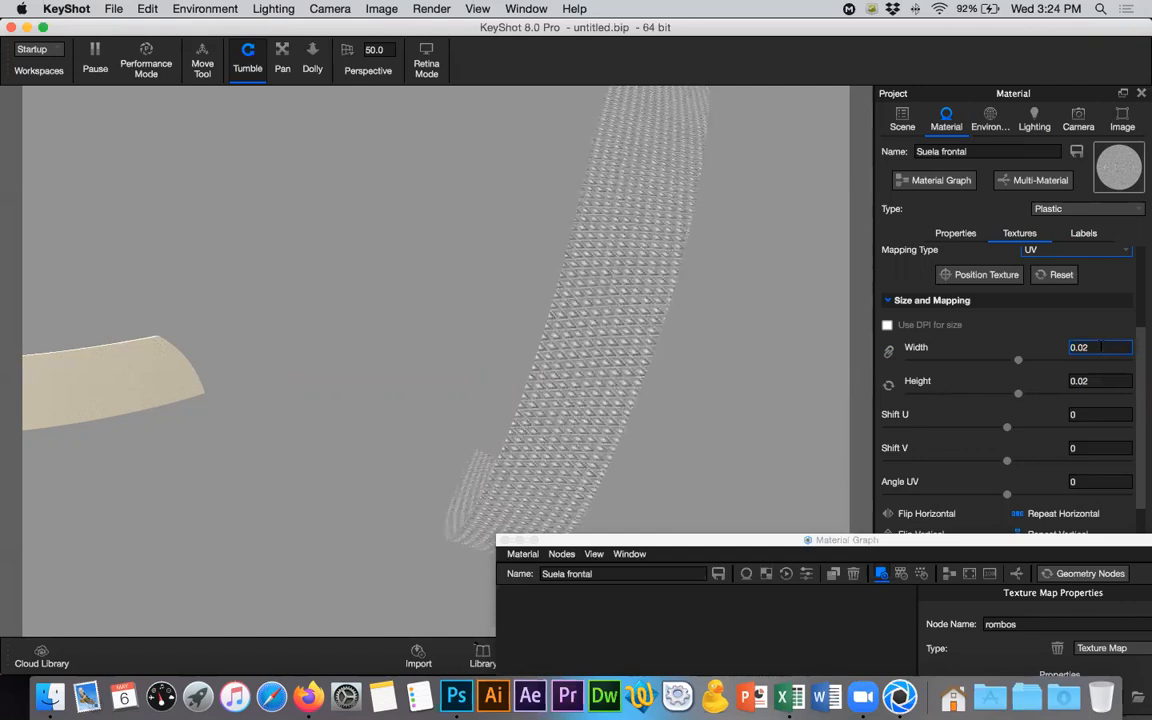
pyautogui.press('BackSpace')
pyautogui.write('1')
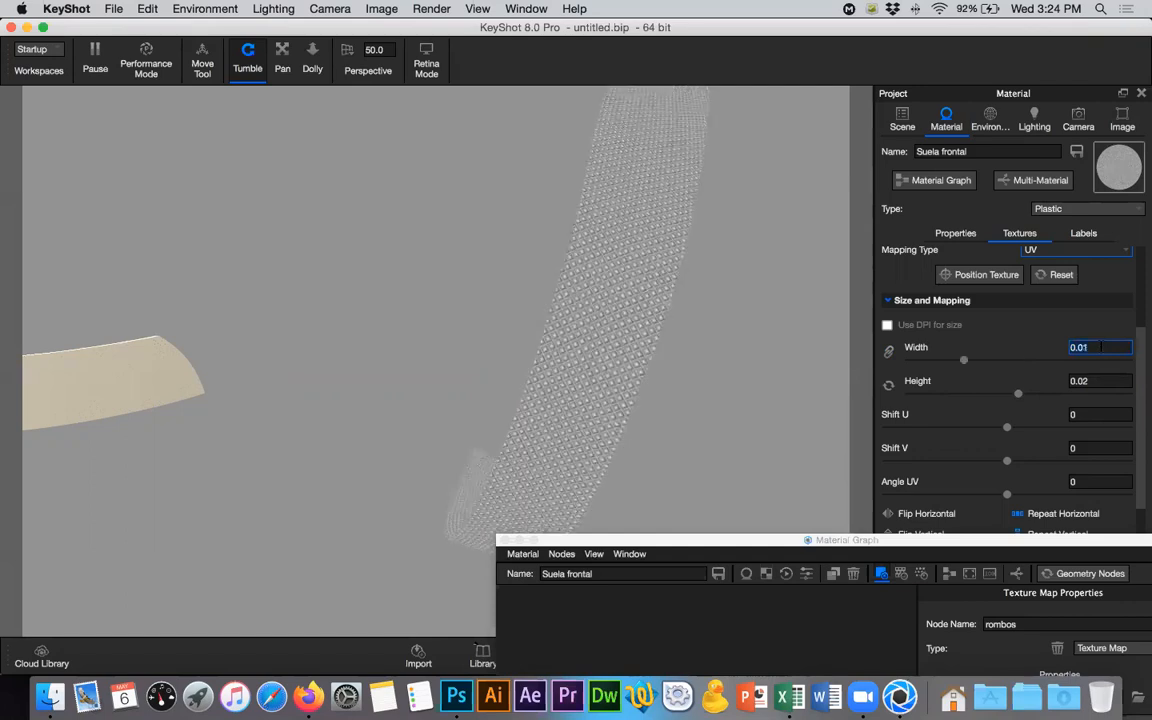
pyautogui.moveTo(689, 375); pyautogui.dragTo(644, 389)
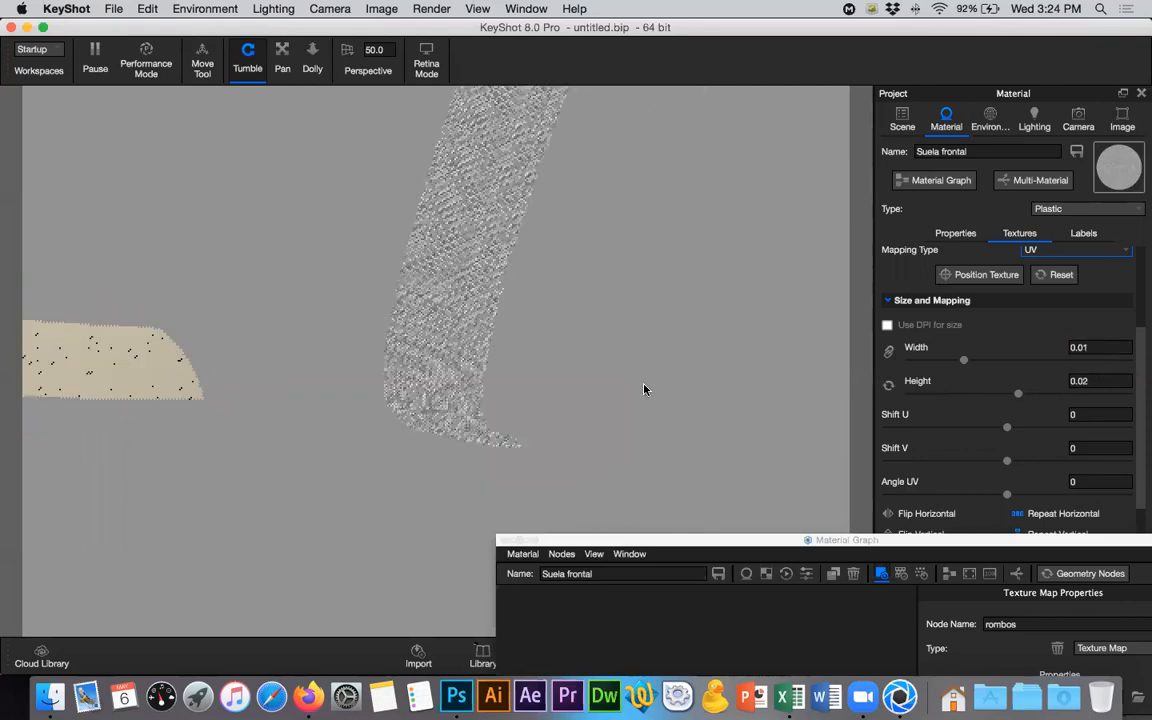
pyautogui.scroll(-5, 638, 421)
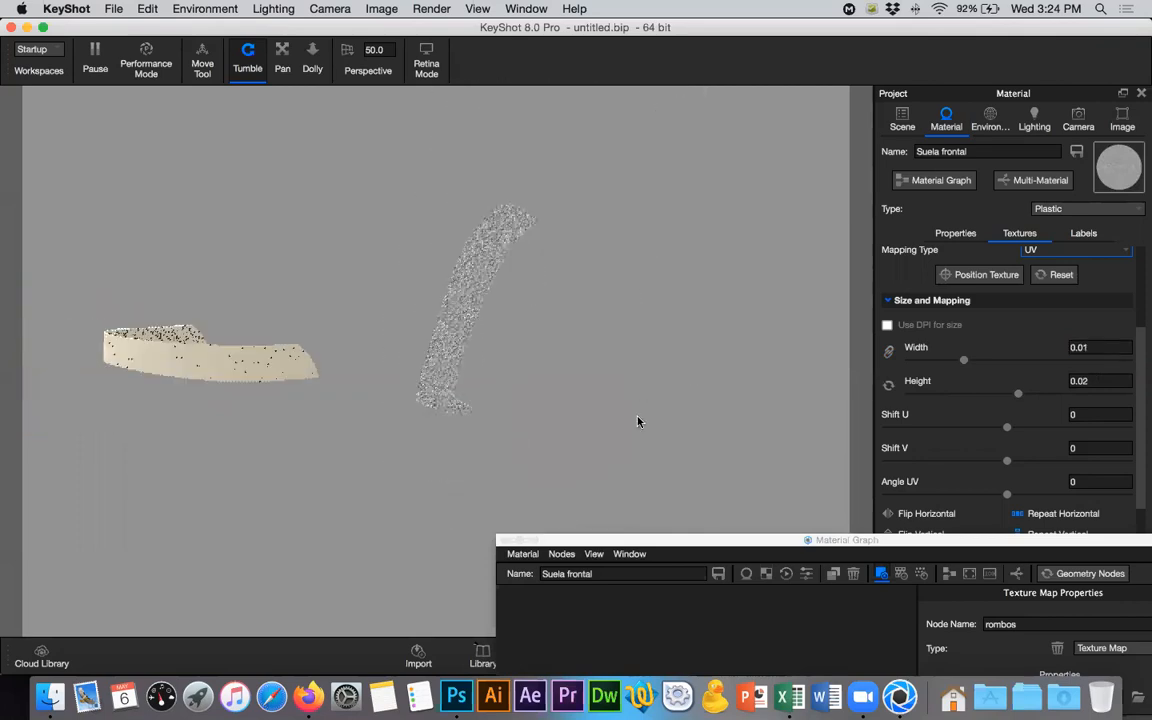
pyautogui.moveTo(820, 540); pyautogui.dragTo(670, 505)
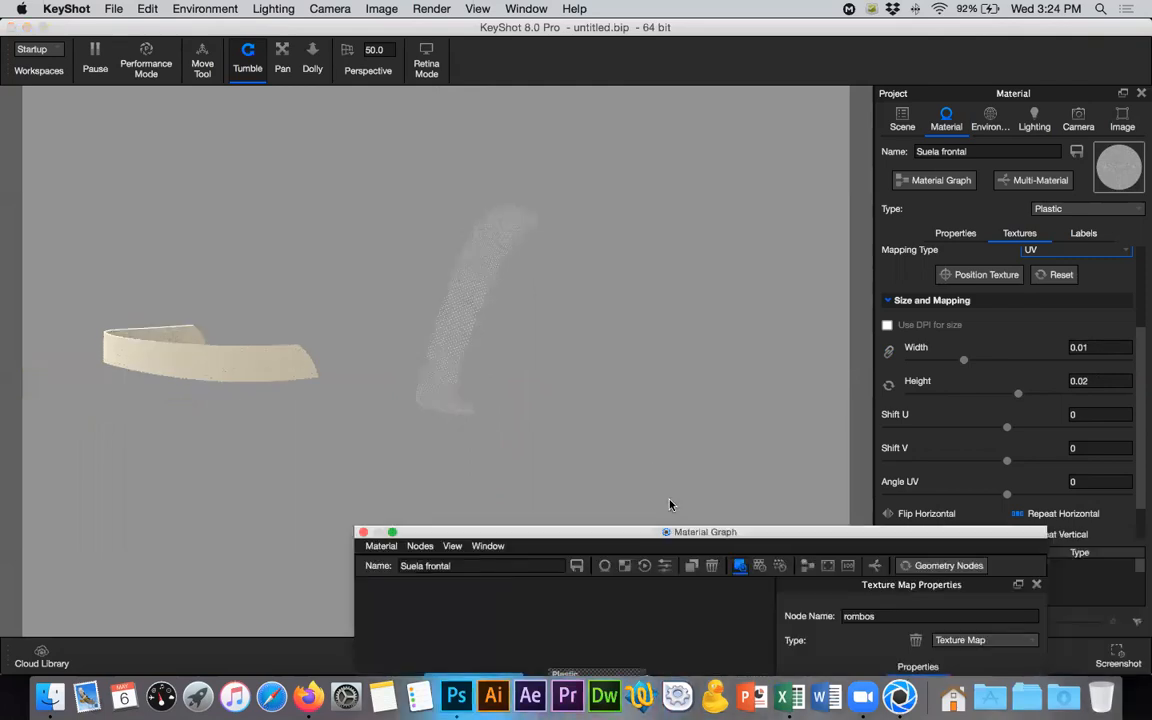
# - Try a UV width of 0.02 with a height of 0.04 for the bump texture
pyautogui.click(1089, 347)
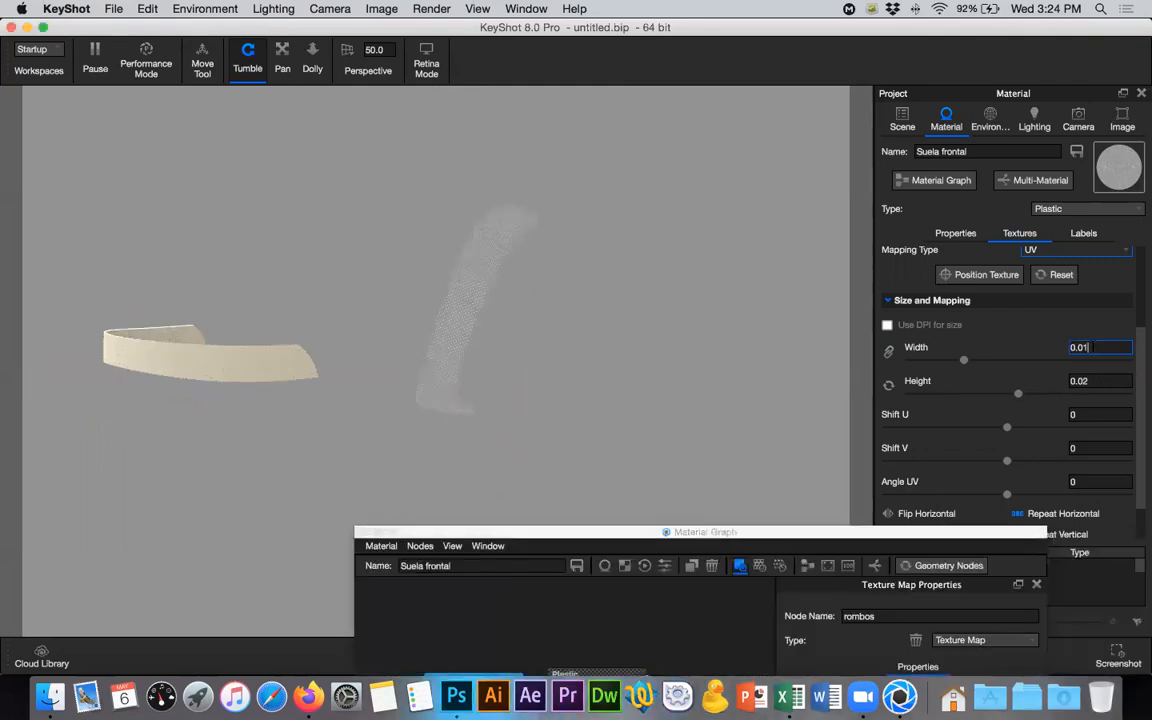
pyautogui.press('BackSpace')
pyautogui.write('2')
pyautogui.click(1092, 381)
pyautogui.press('BackSpace')
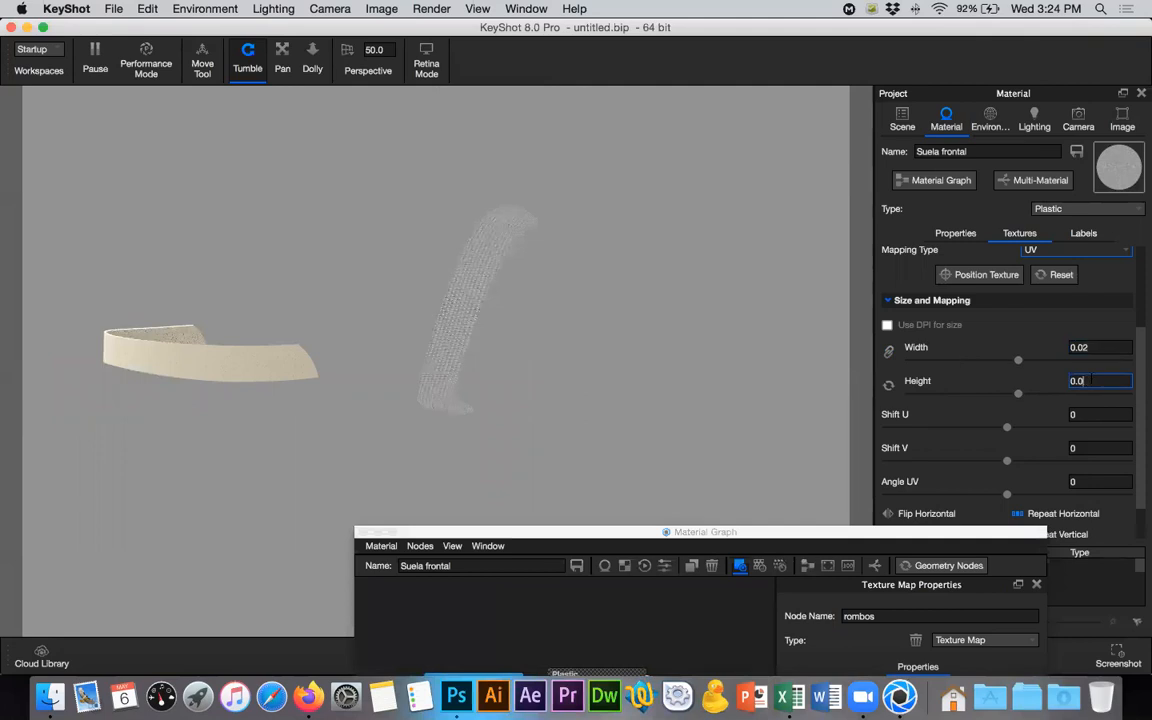
pyautogui.write('4')
pyautogui.press('Return')
# - Set the bump texture's UV width to 0.015 and its height to 0.035
pyautogui.click(1094, 348)
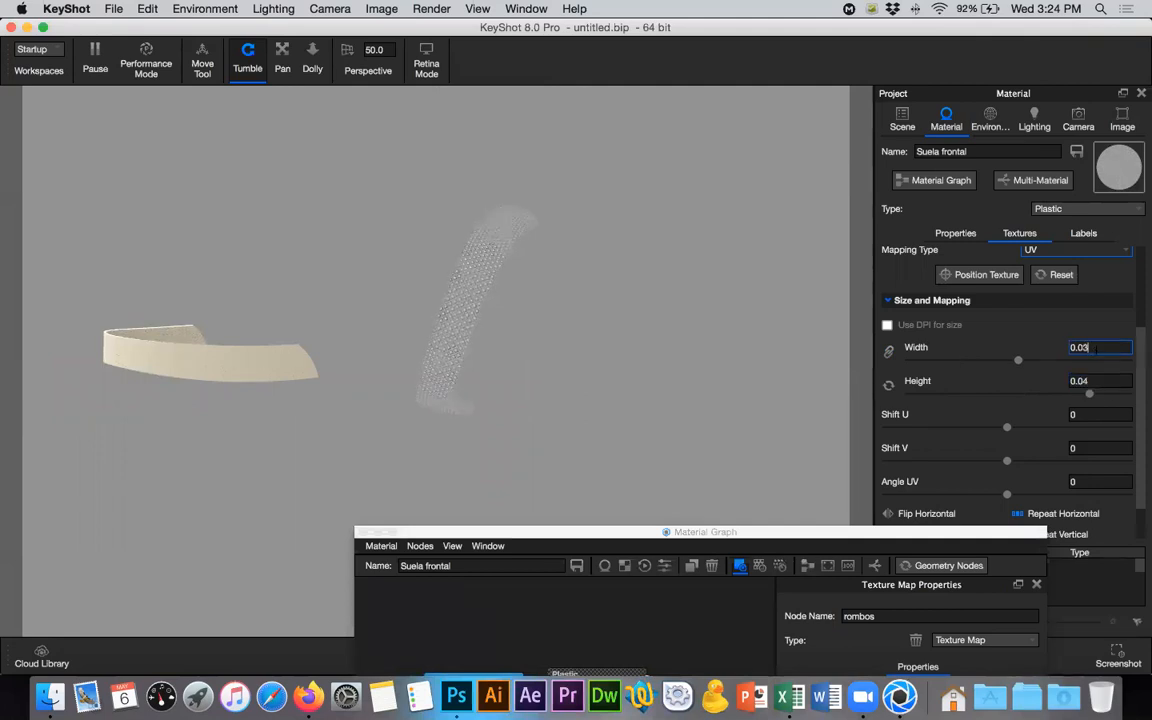
pyautogui.press('BackSpace')
pyautogui.write('2')
pyautogui.press('BackSpace')
pyautogui.write('15')
pyautogui.click(1094, 381)
pyautogui.press('BackSpace')
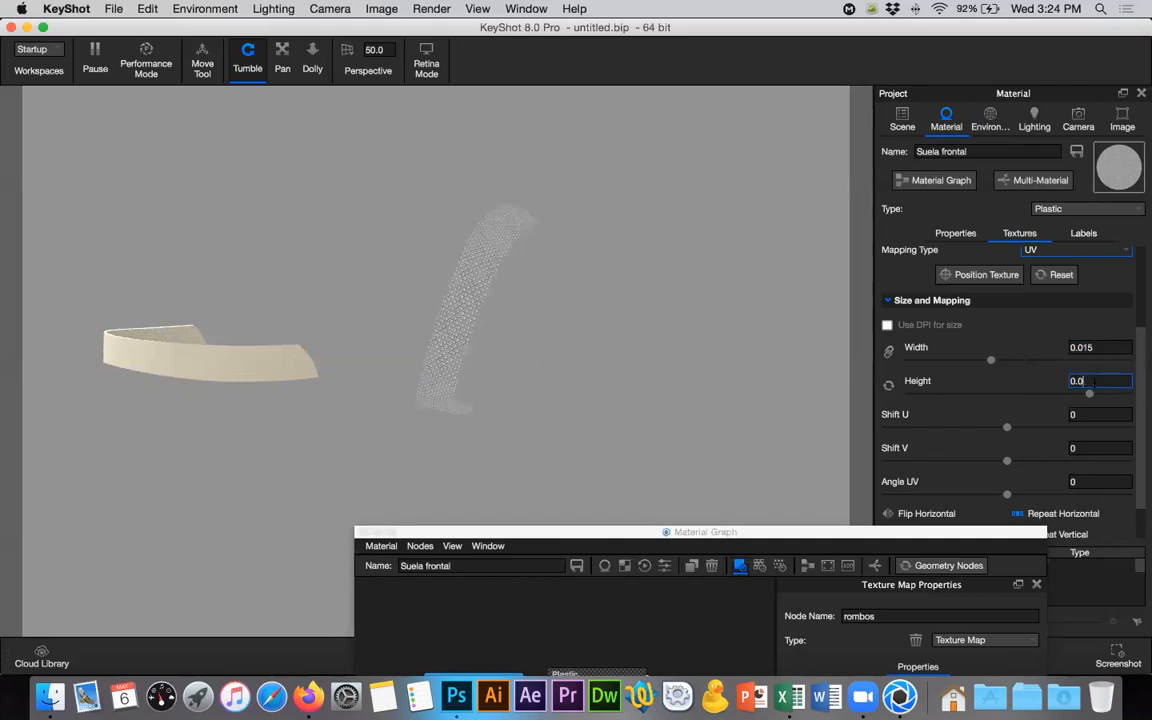
pyautogui.write('35')
pyautogui.press('Return')
pyautogui.scroll(-2, 440, 330)
pyautogui.scroll(3, 440, 330)
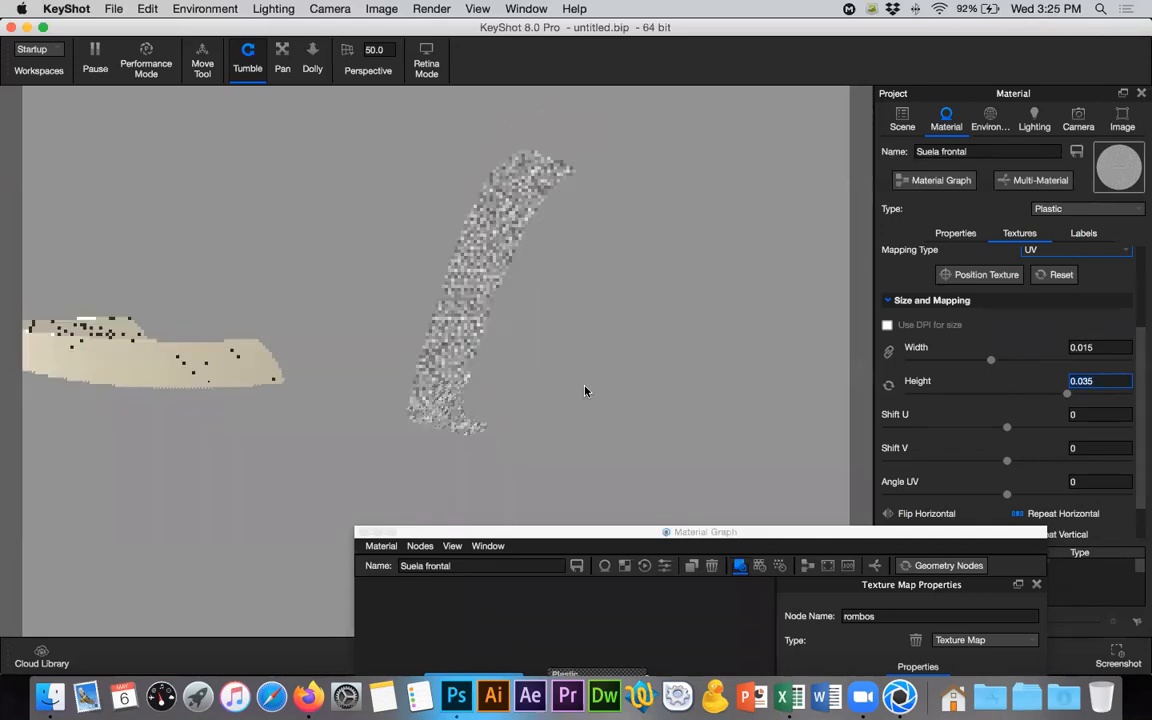
# - Bring the Material Graph window into view and close it
pyautogui.moveTo(668, 532); pyautogui.dragTo(546, 291)
pyautogui.moveTo(387, 290); pyautogui.dragTo(345, 67)
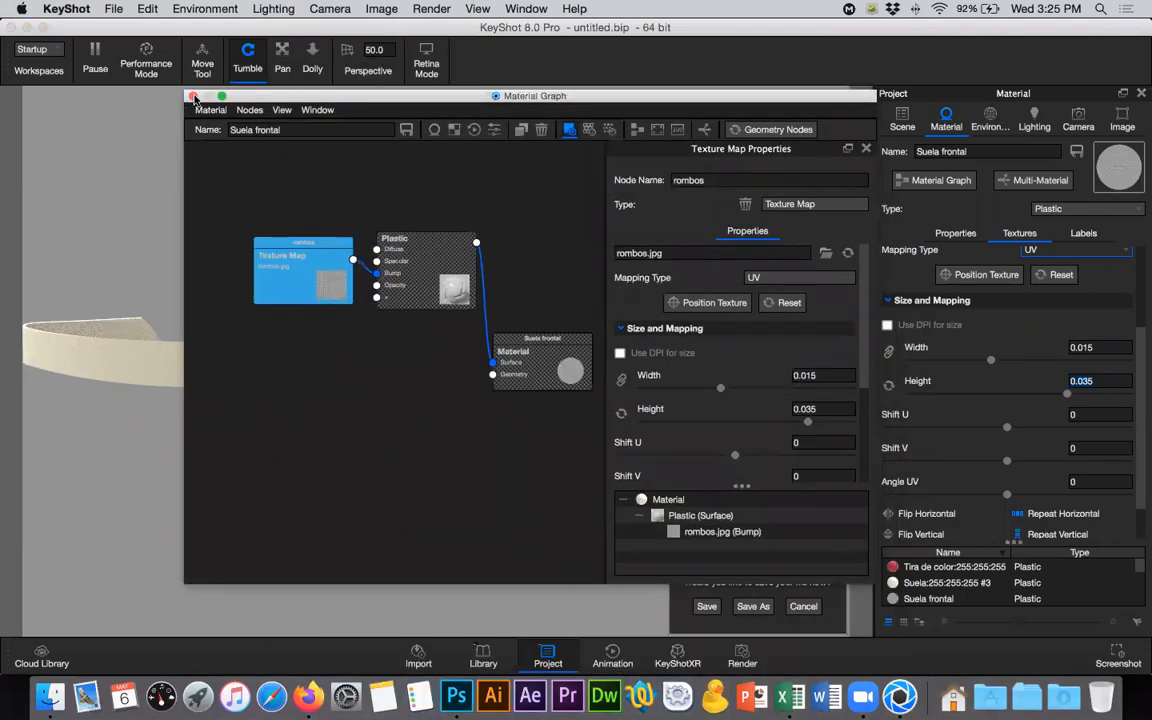
pyautogui.click(194, 97)
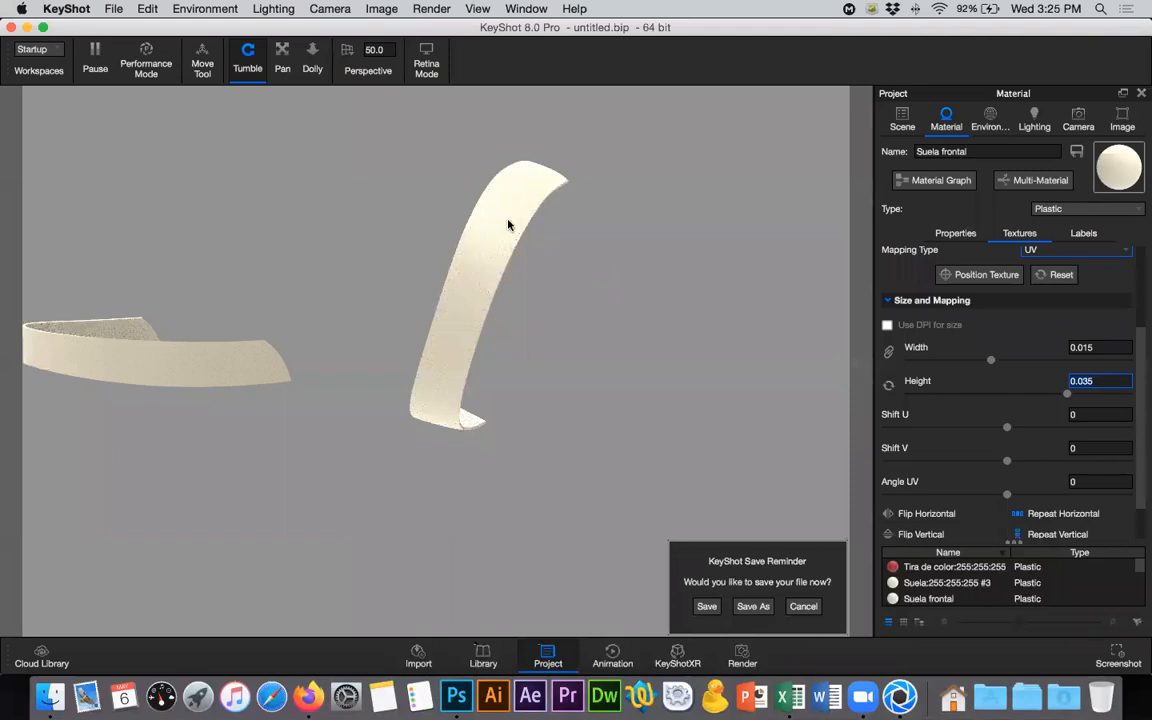
# - Raise the bump height of the Suela frontal texture, trying 3 and settling on 5
pyautogui.scroll(-2, 995, 500)
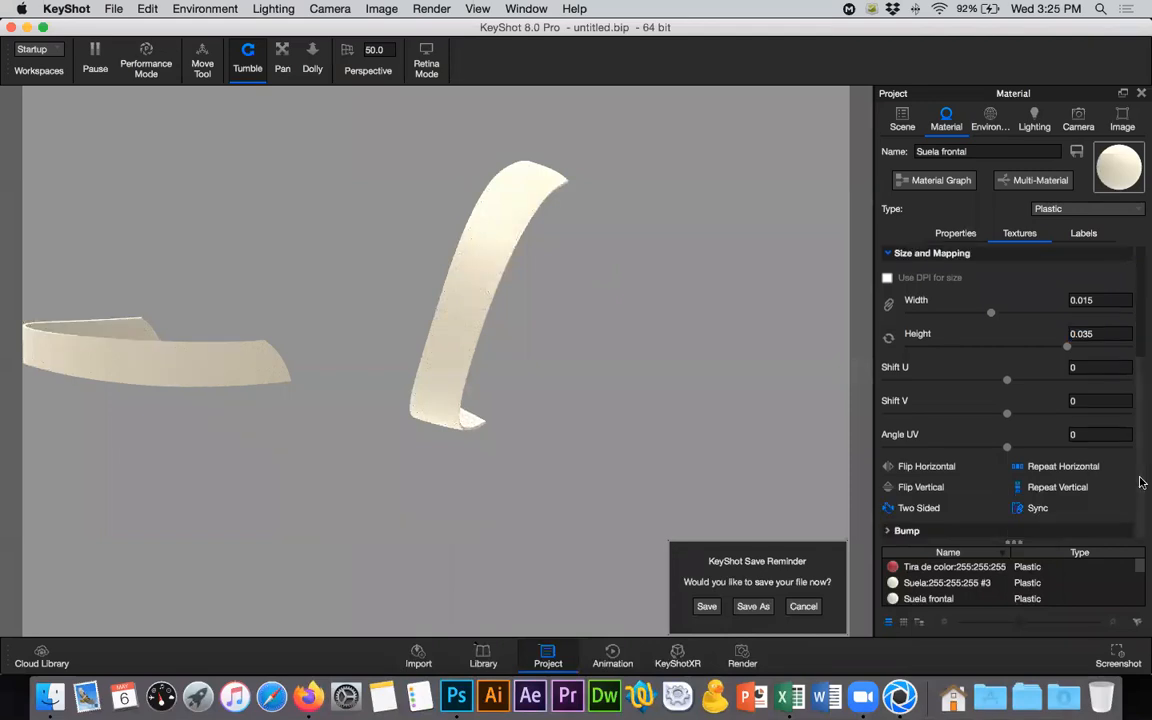
pyautogui.click(912, 531)
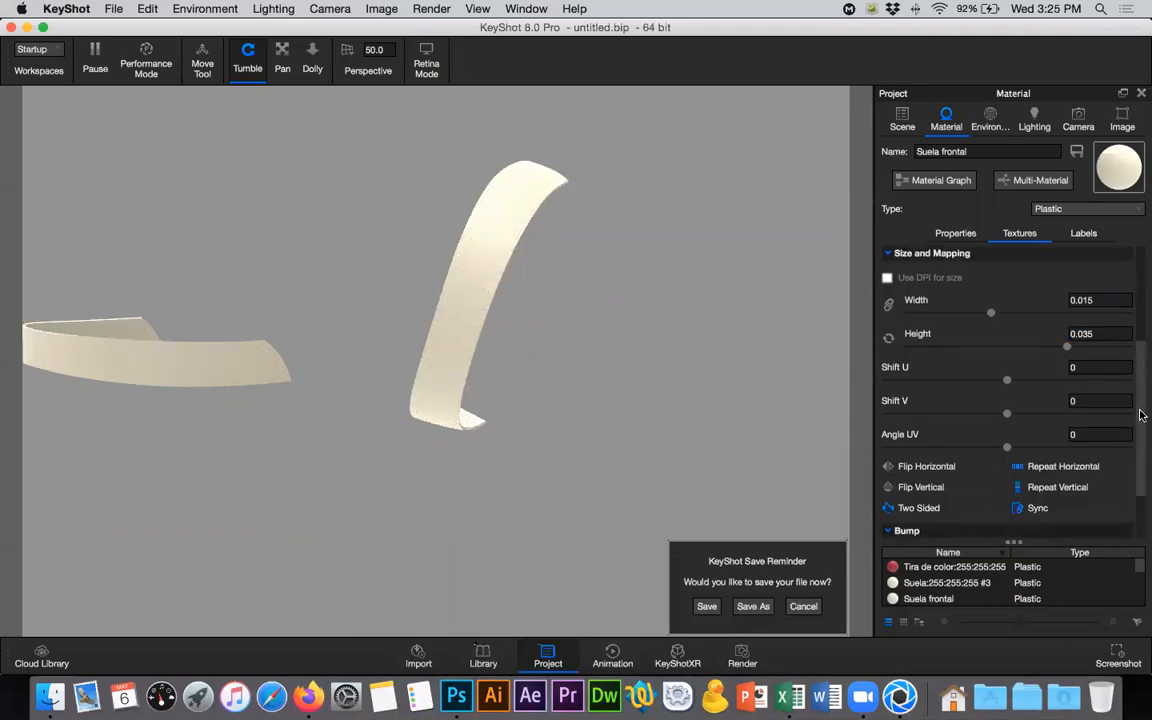
pyautogui.click(1142, 523)
pyautogui.click(1083, 479)
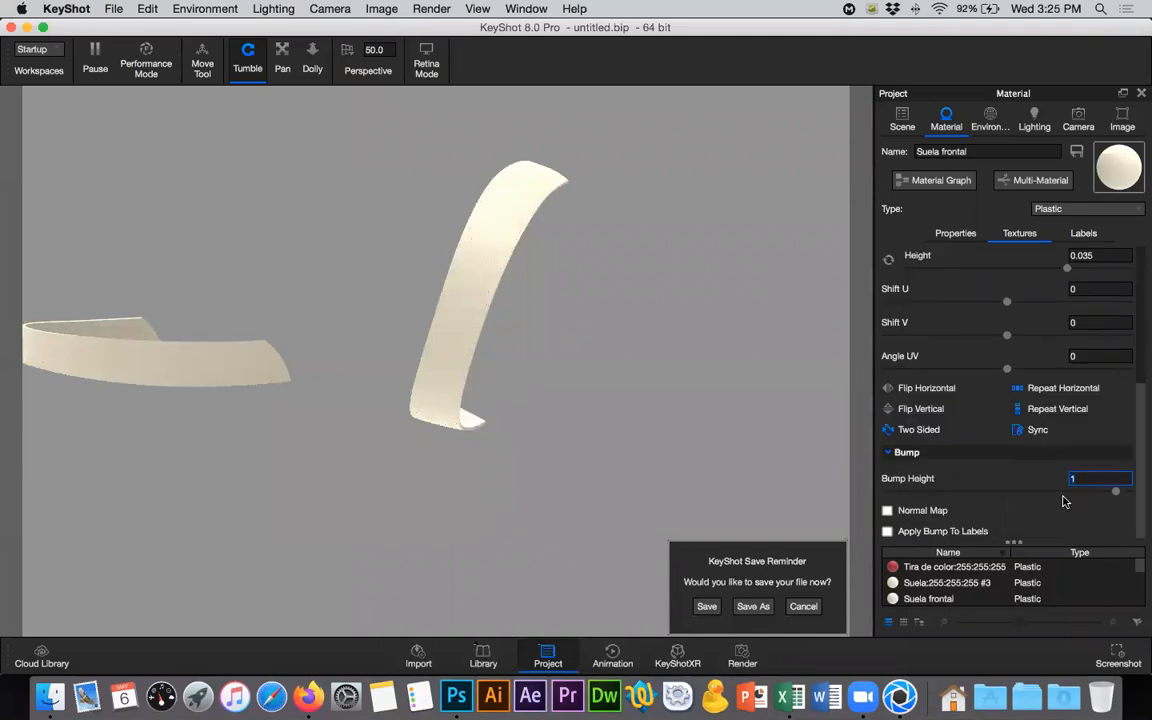
pyautogui.press('BackSpace')
pyautogui.write('3')
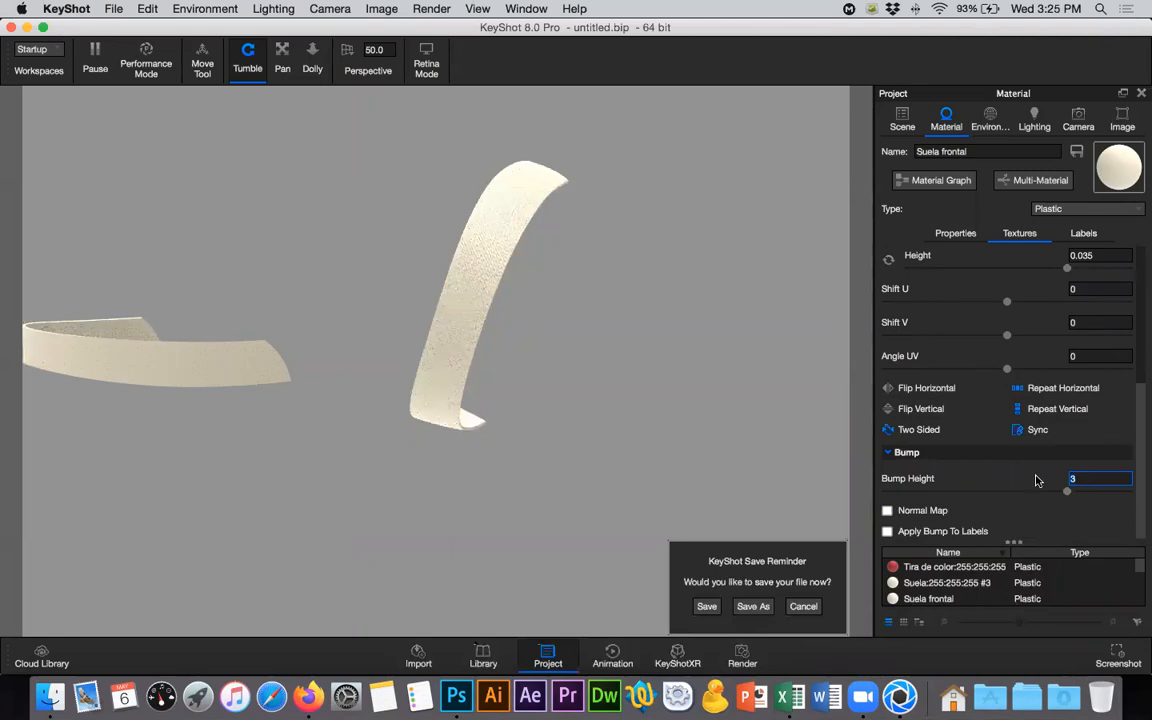
pyautogui.press('BackSpace')
pyautogui.write('5')
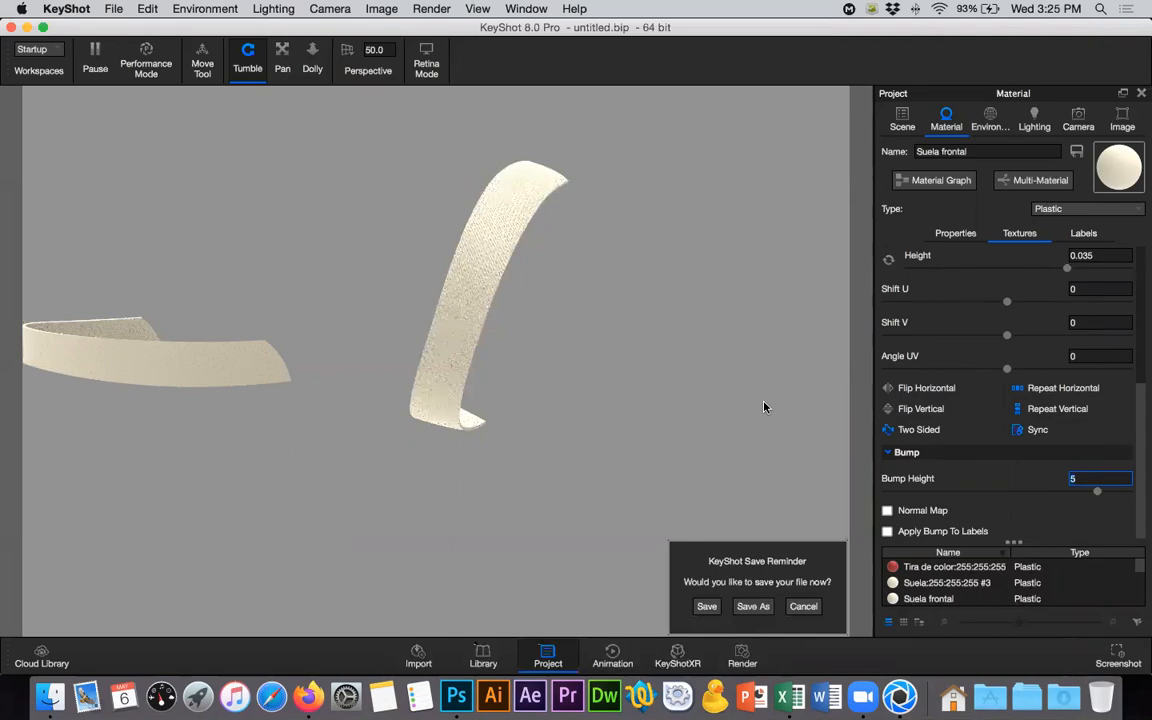
# - Copy the Suela frontal material from the first Suela frente part and paste it onto the group's second part
pyautogui.click(902, 120)
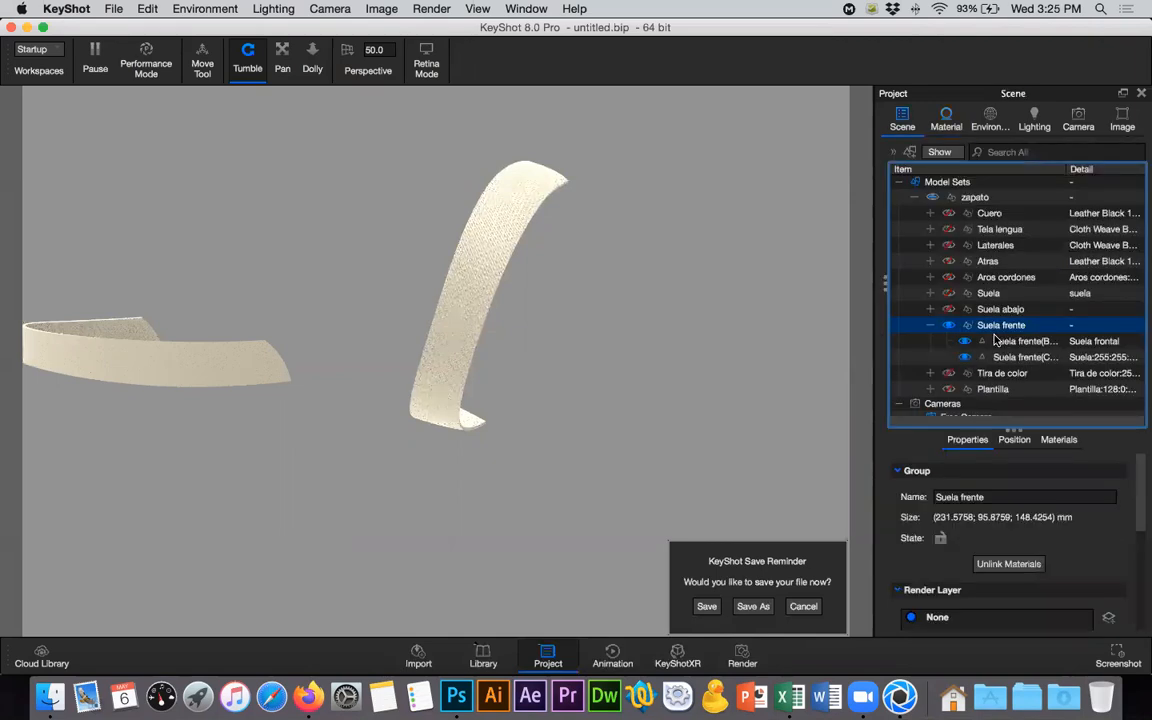
pyautogui.click(481, 263)
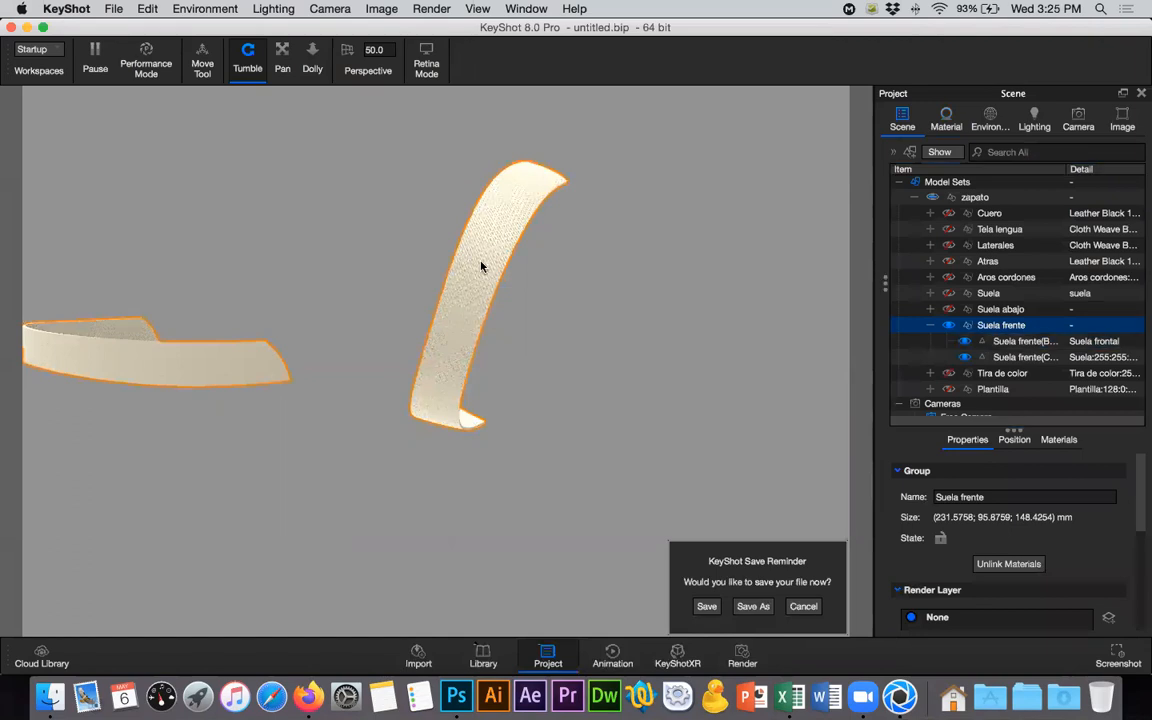
pyautogui.click(1030, 341)
pyautogui.rightClick(1037, 344)
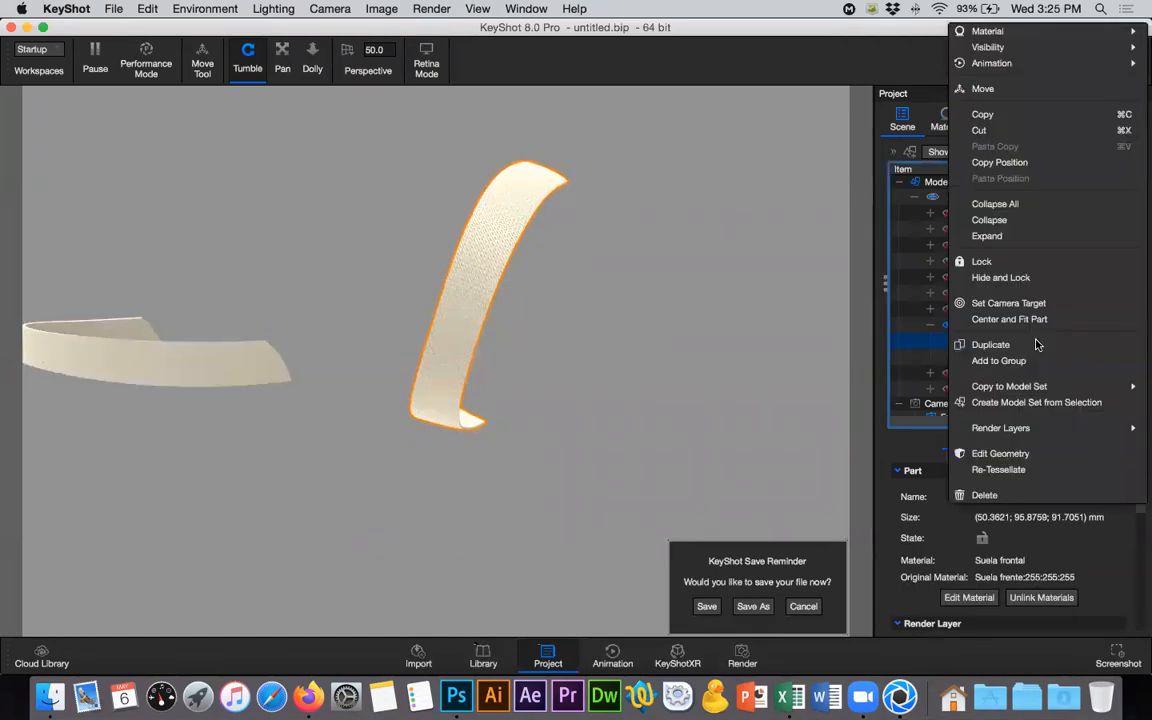
pyautogui.moveTo(985, 31)
pyautogui.click(861, 67)
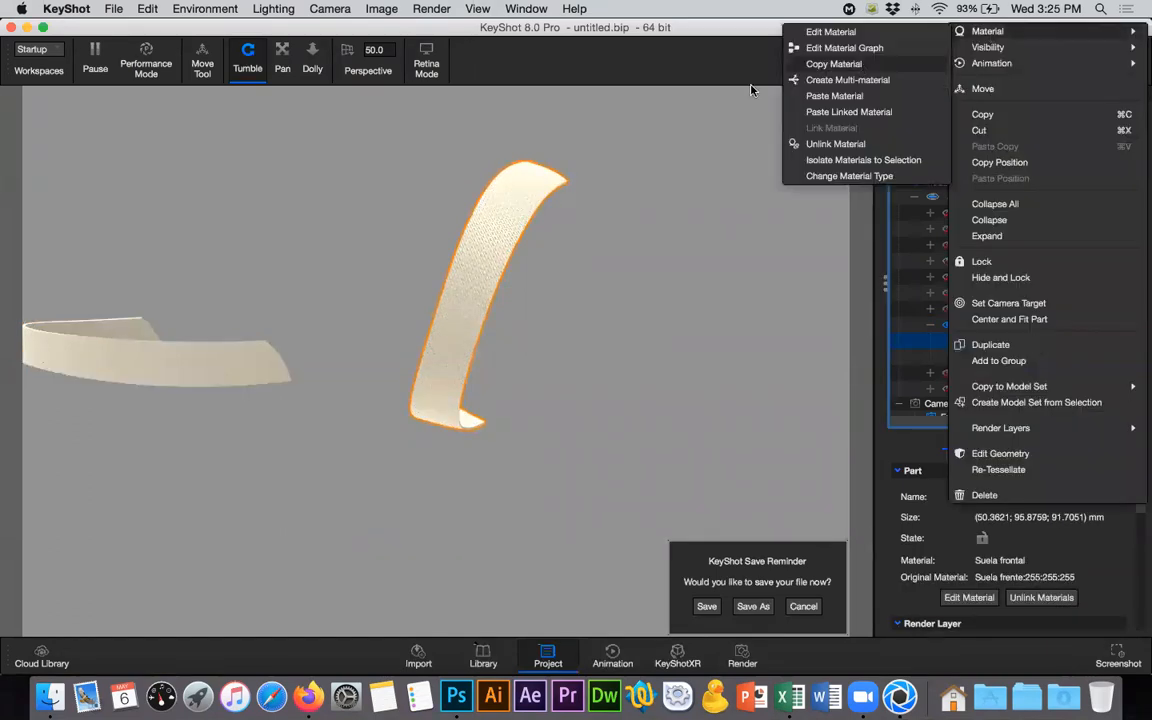
pyautogui.rightClick(1012, 363)
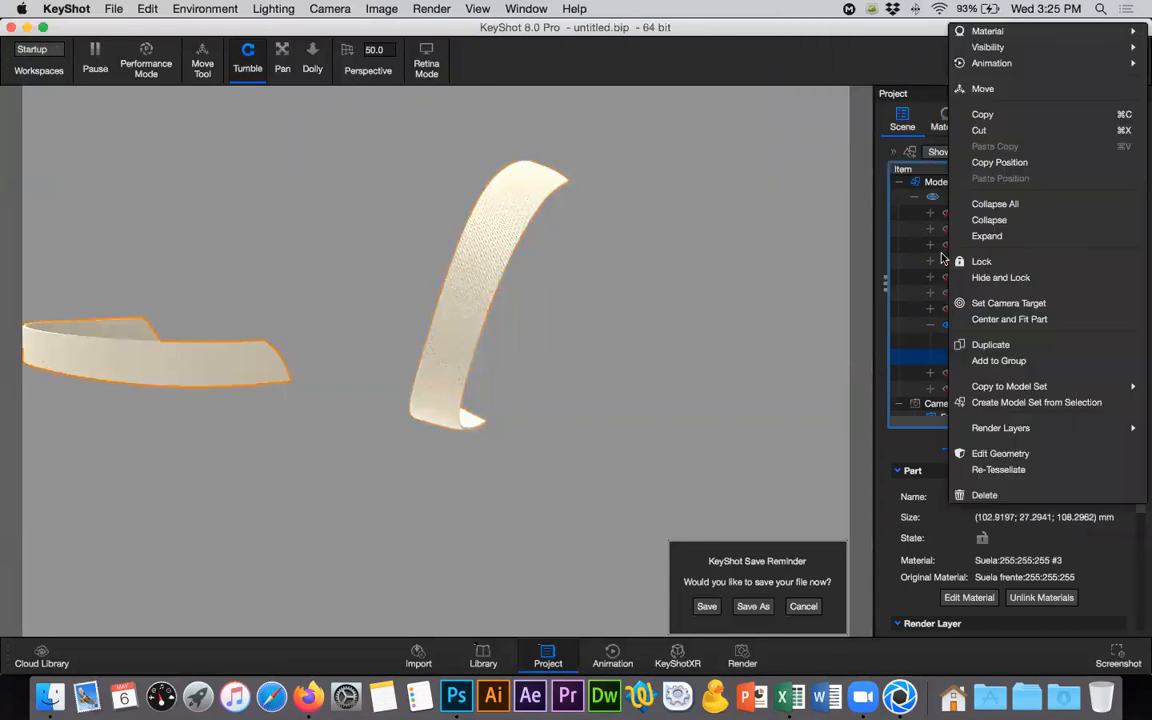
pyautogui.moveTo(985, 31)
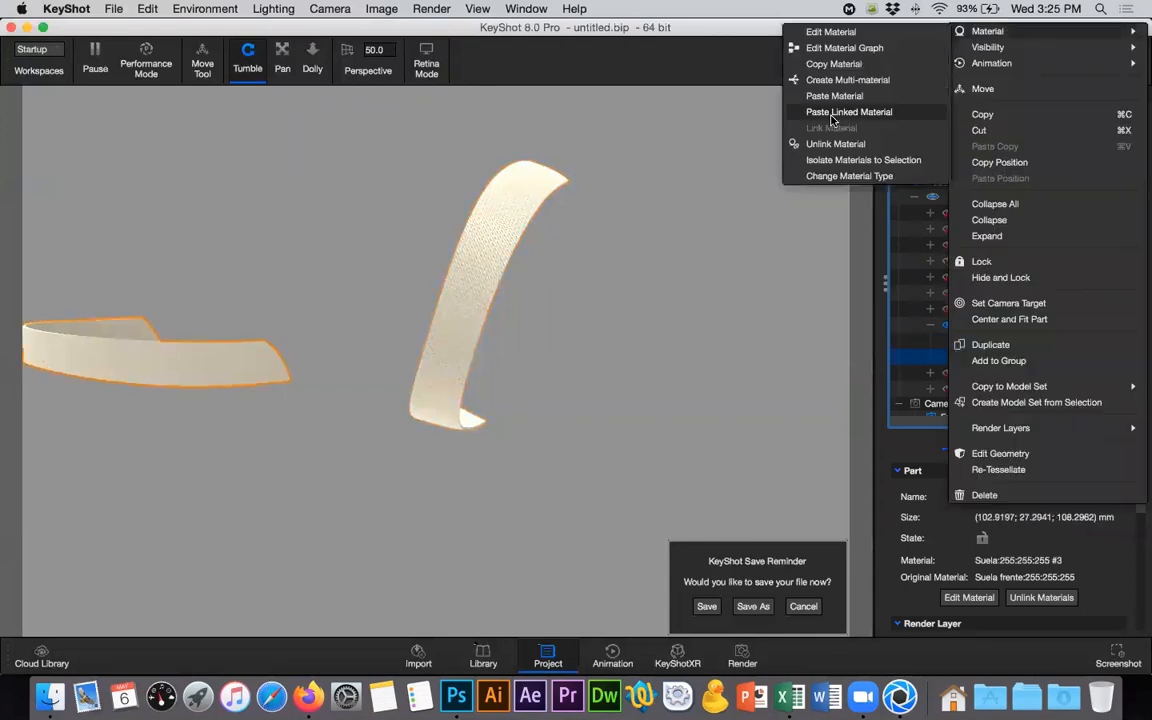
pyautogui.click(230, 397)
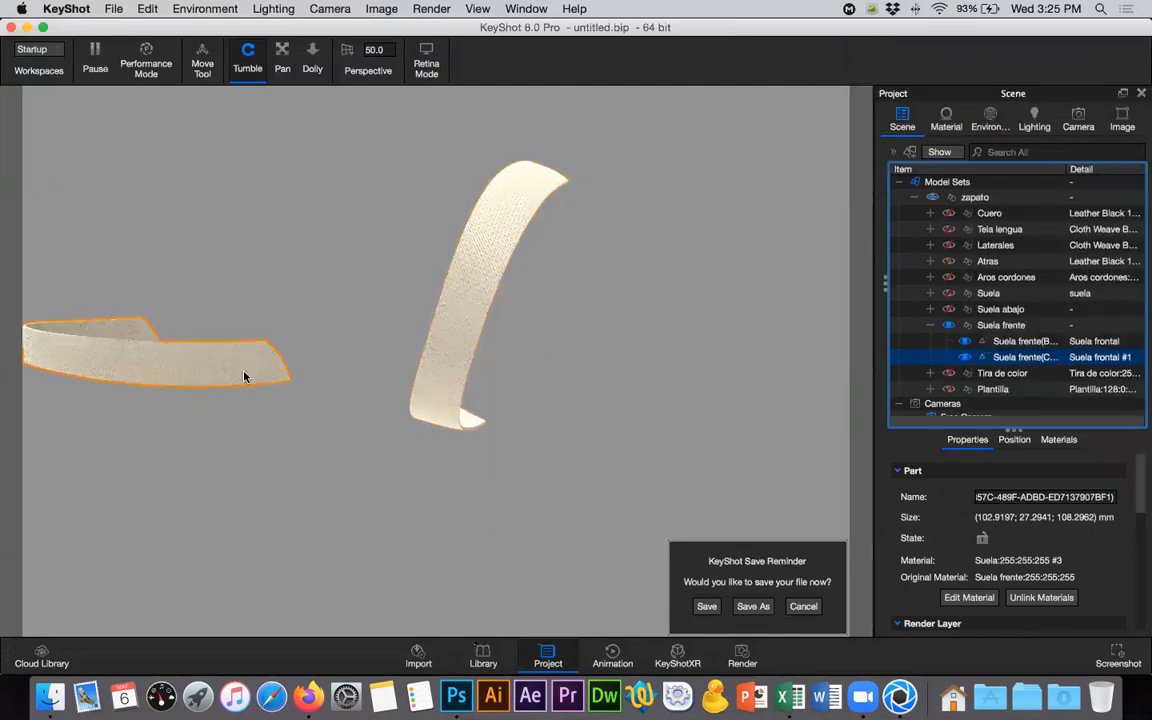
# - Inspect the textured front soles of both shoes and collapse the Suela frente group in the scene tree
pyautogui.moveTo(358, 442); pyautogui.dragTo(518, 438)
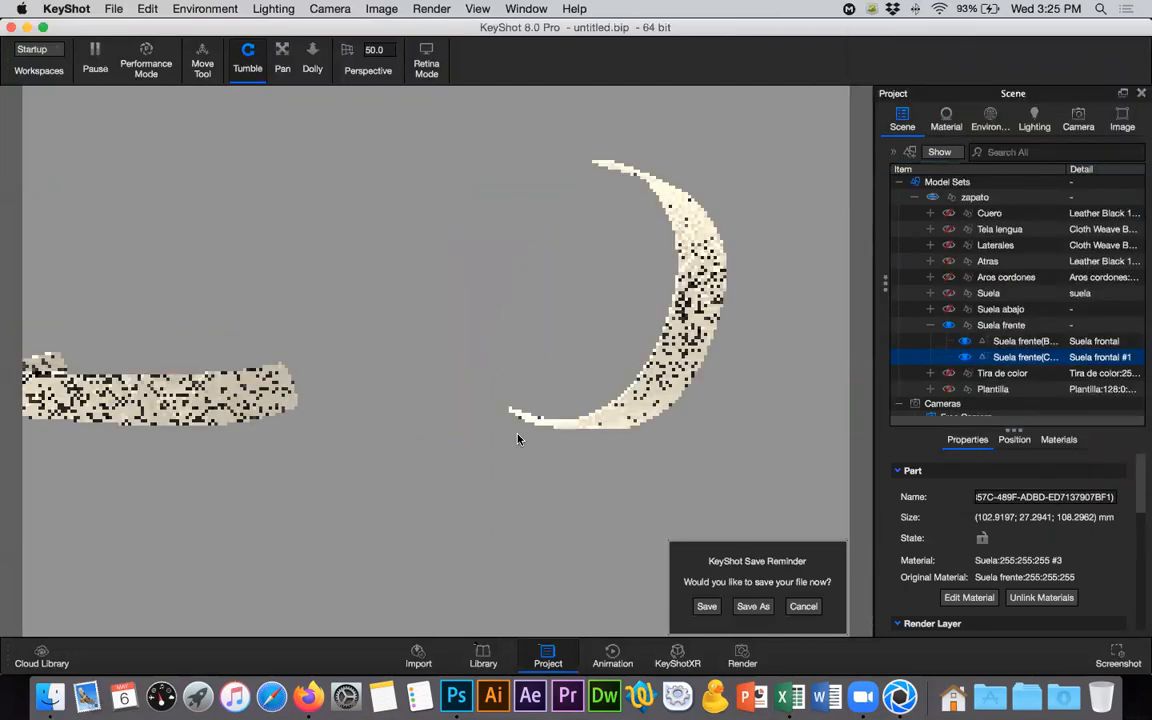
pyautogui.moveTo(779, 404); pyautogui.dragTo(808, 395)
pyautogui.click(931, 325)
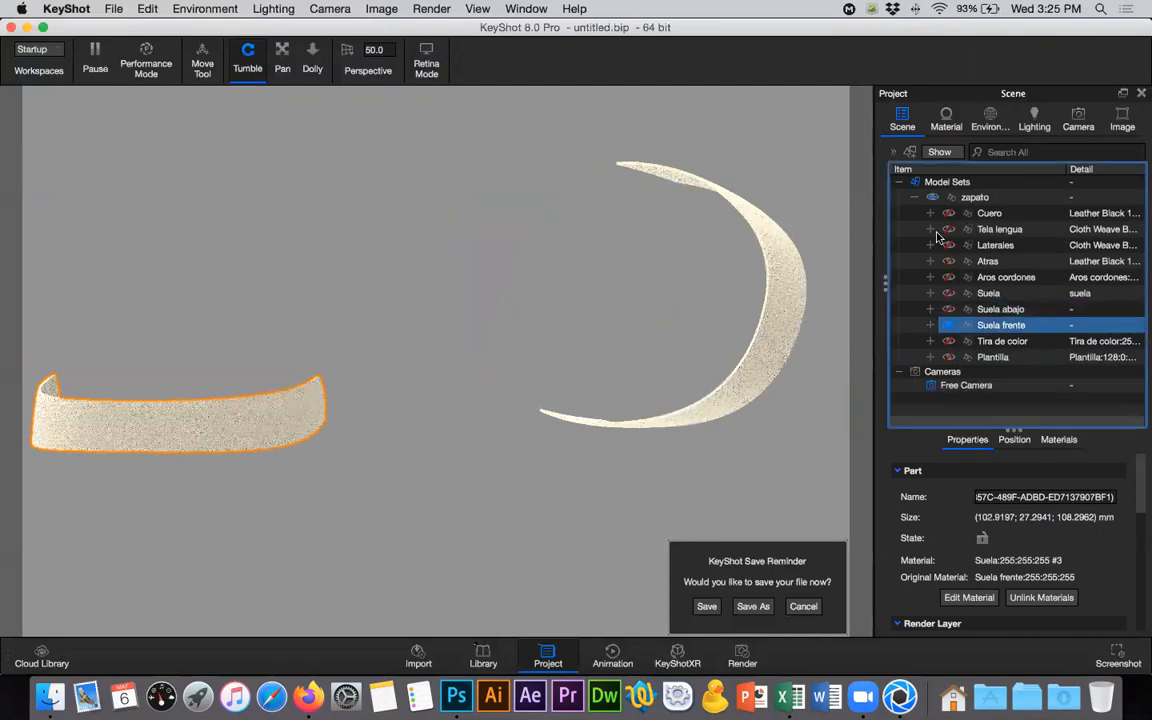
# - Make all parts of the zapato model visible and turn the view to the fabric uppers
pyautogui.click(932, 198)
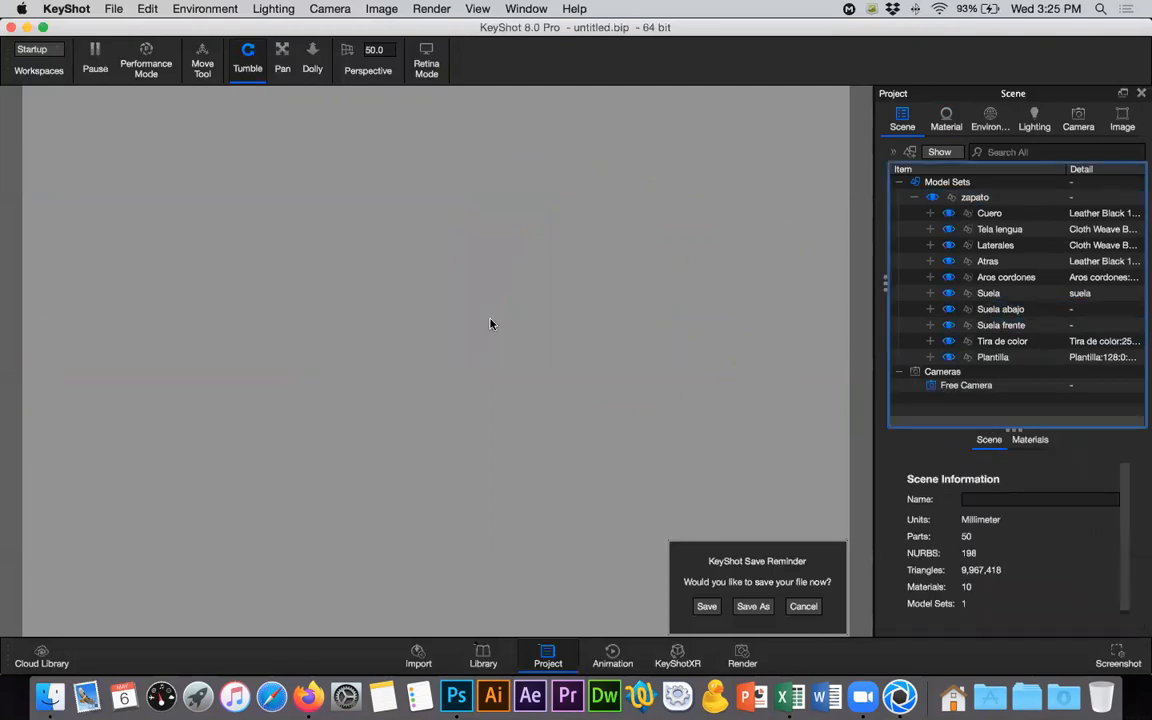
pyautogui.moveTo(470, 322); pyautogui.dragTo(446, 434)
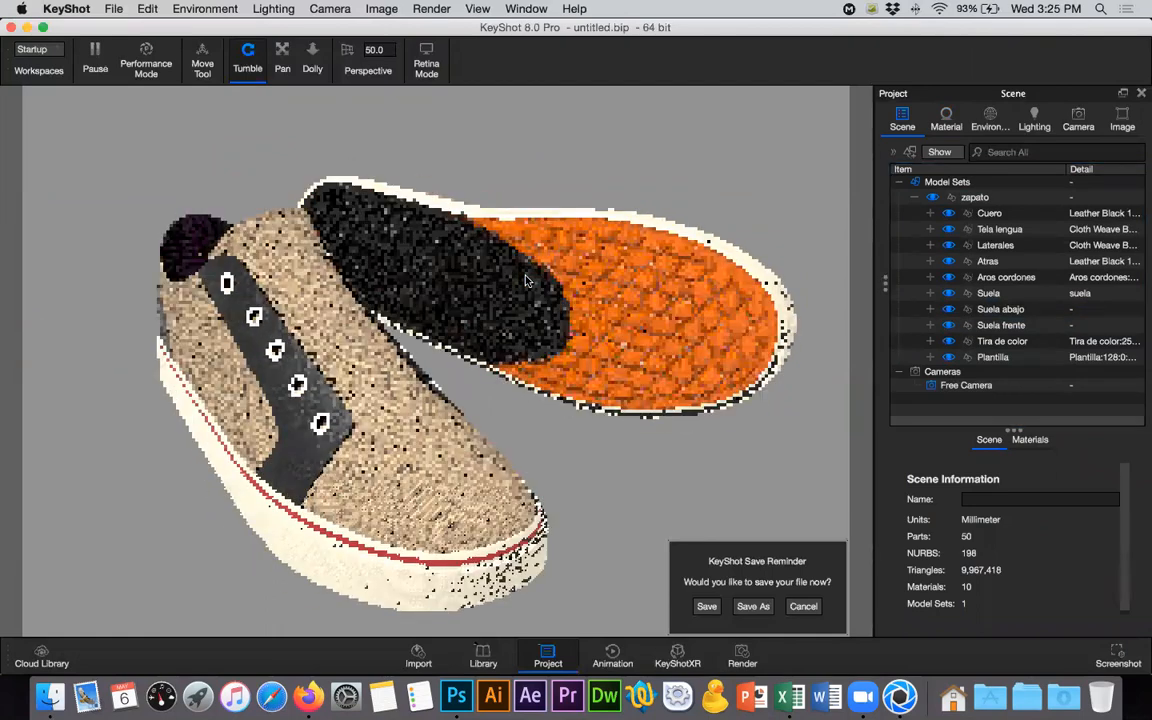
# - Open the Material Graph of the Cloth Weave Beige 1mm material used by the Tela lengua group
pyautogui.click(375, 428)
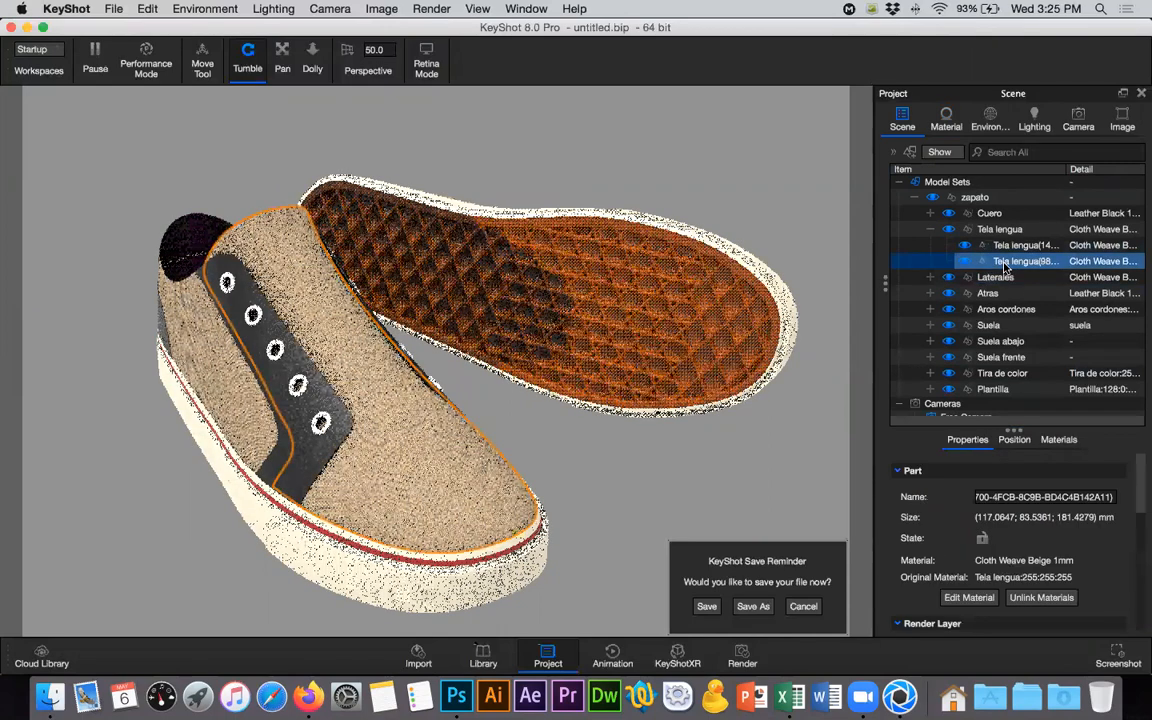
pyautogui.click(945, 120)
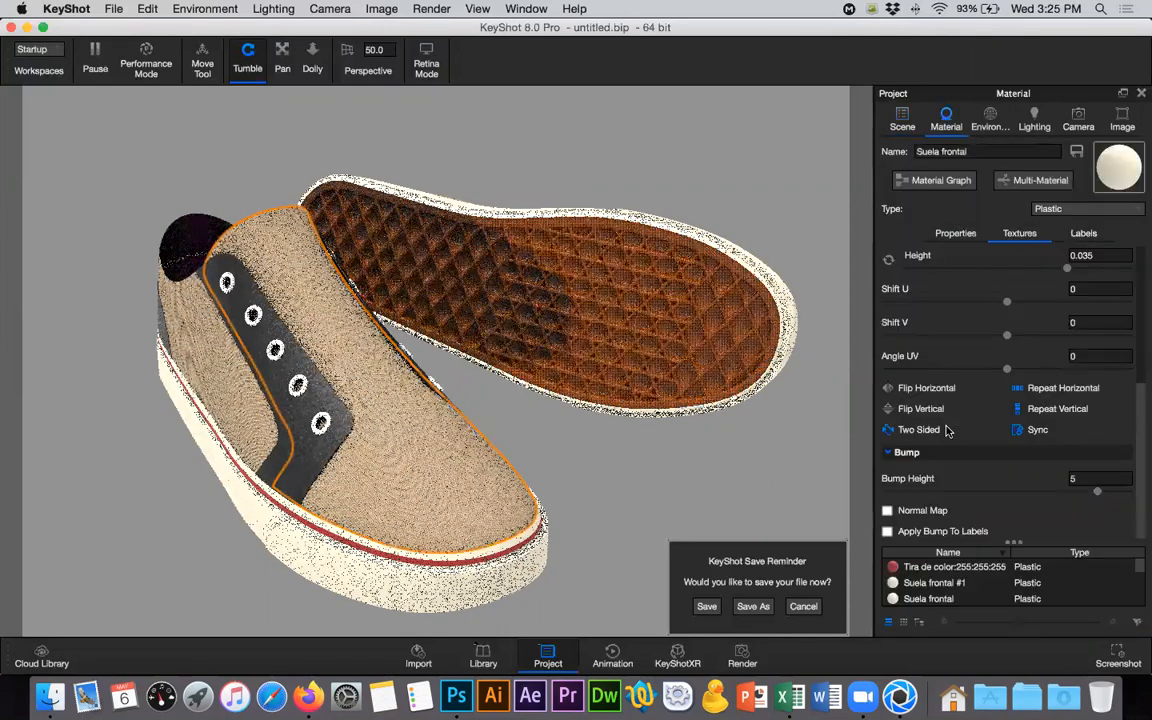
pyautogui.click(575, 447)
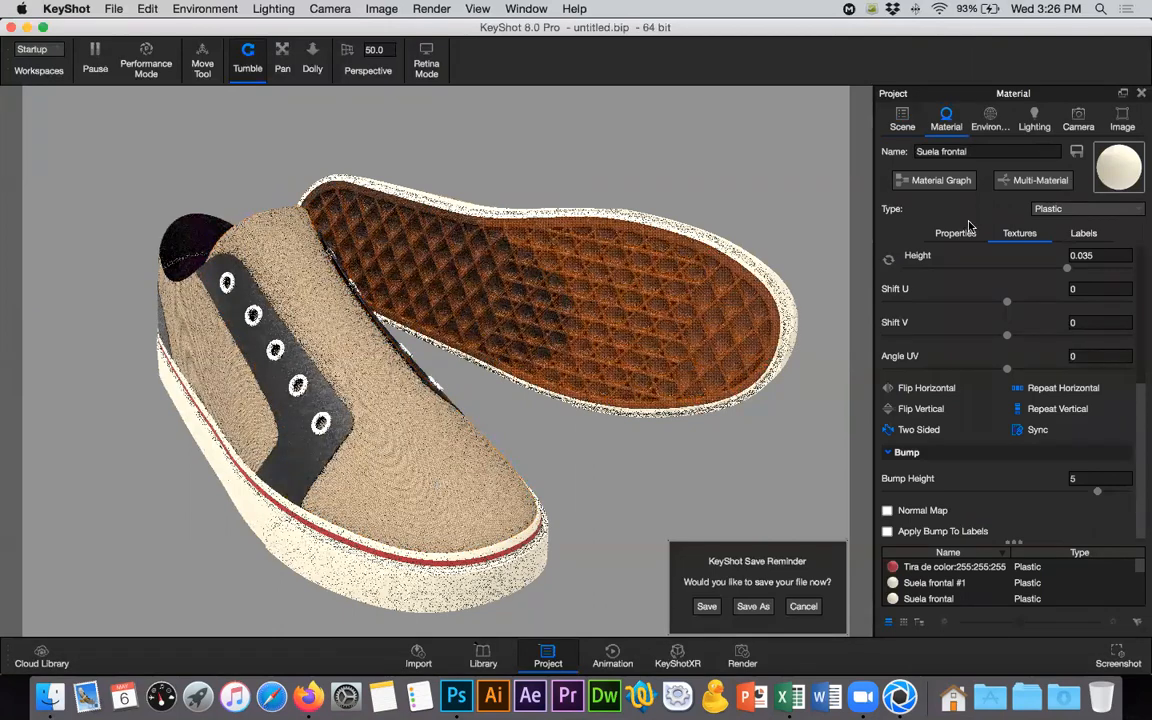
pyautogui.click(900, 118)
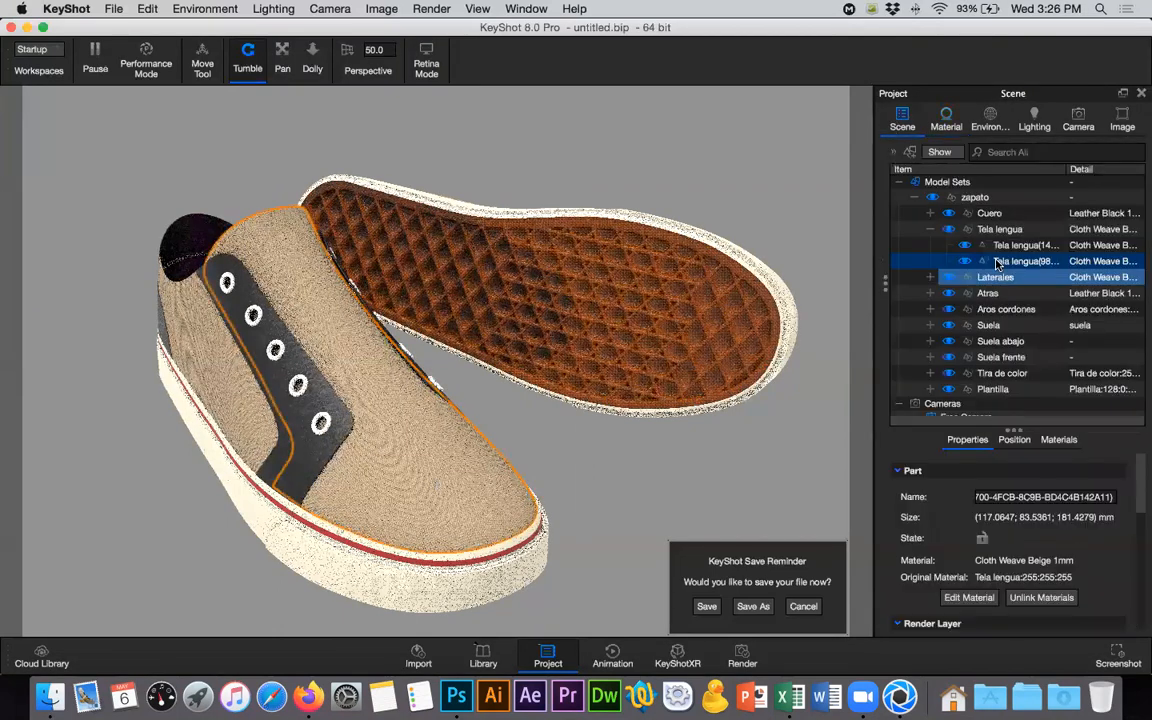
pyautogui.click(1008, 231)
pyautogui.rightClick(1012, 234)
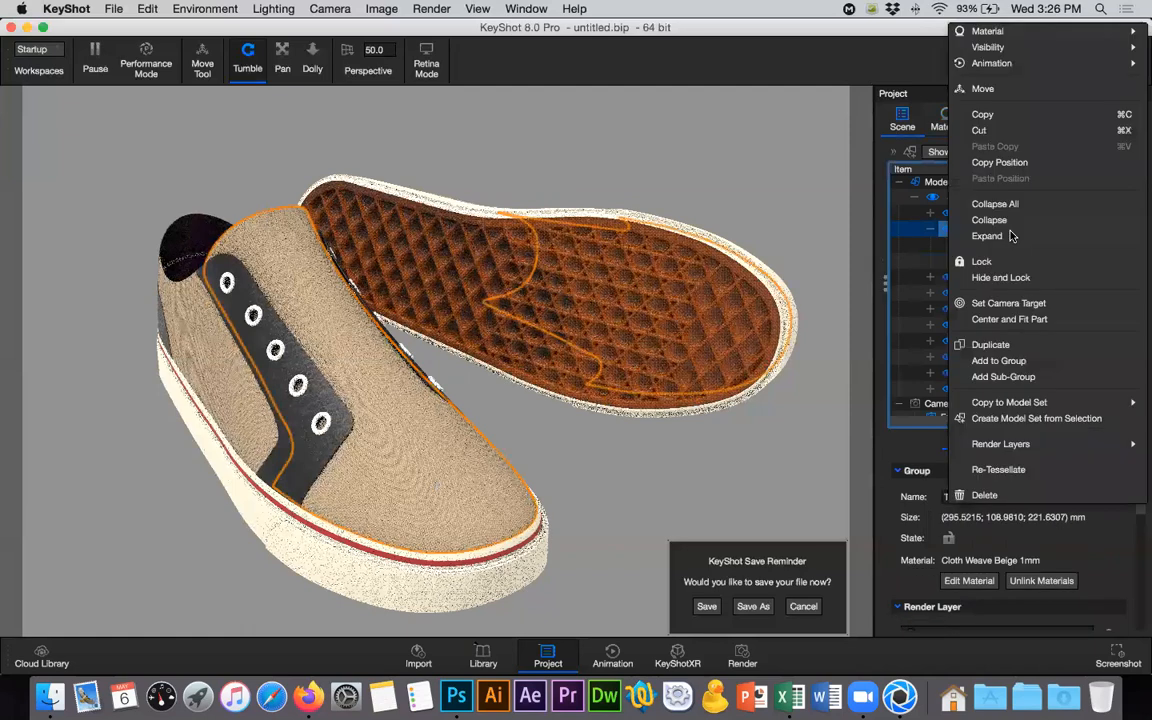
pyautogui.moveTo(988, 31)
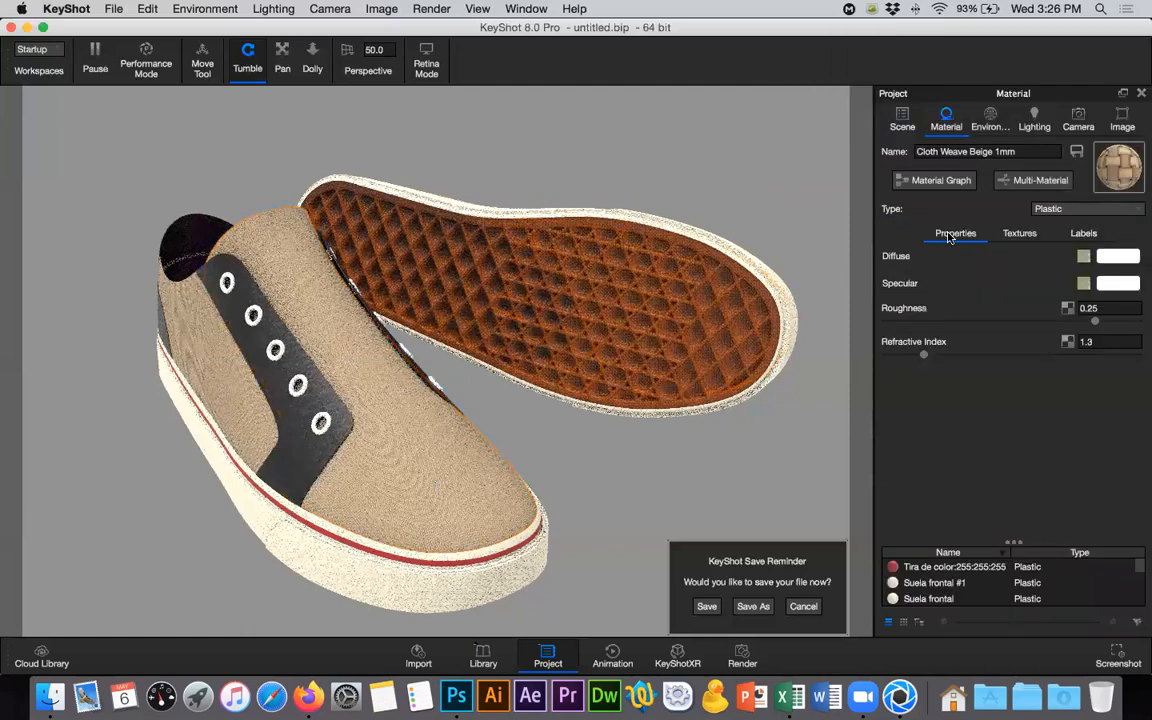
pyautogui.click(934, 180)
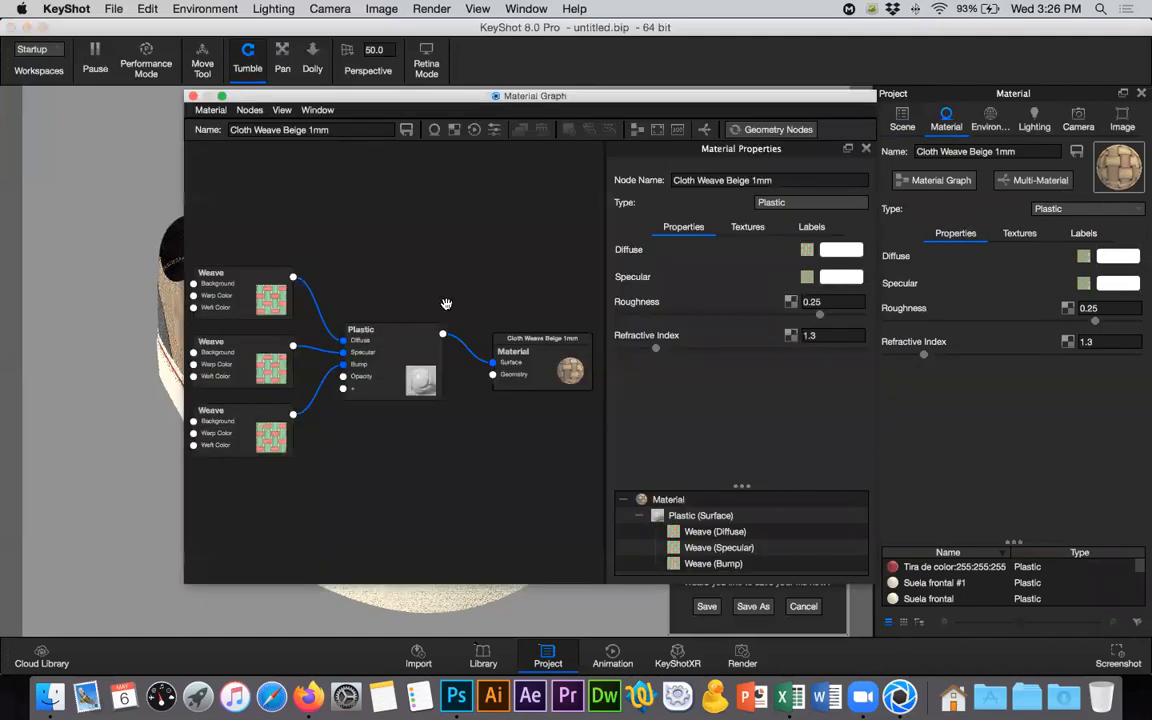
# - Add a Texture Map node to the graph and connect it to the diffuse Weave node's Background input
pyautogui.rightClick(246, 250)
pyautogui.moveTo(278, 277)
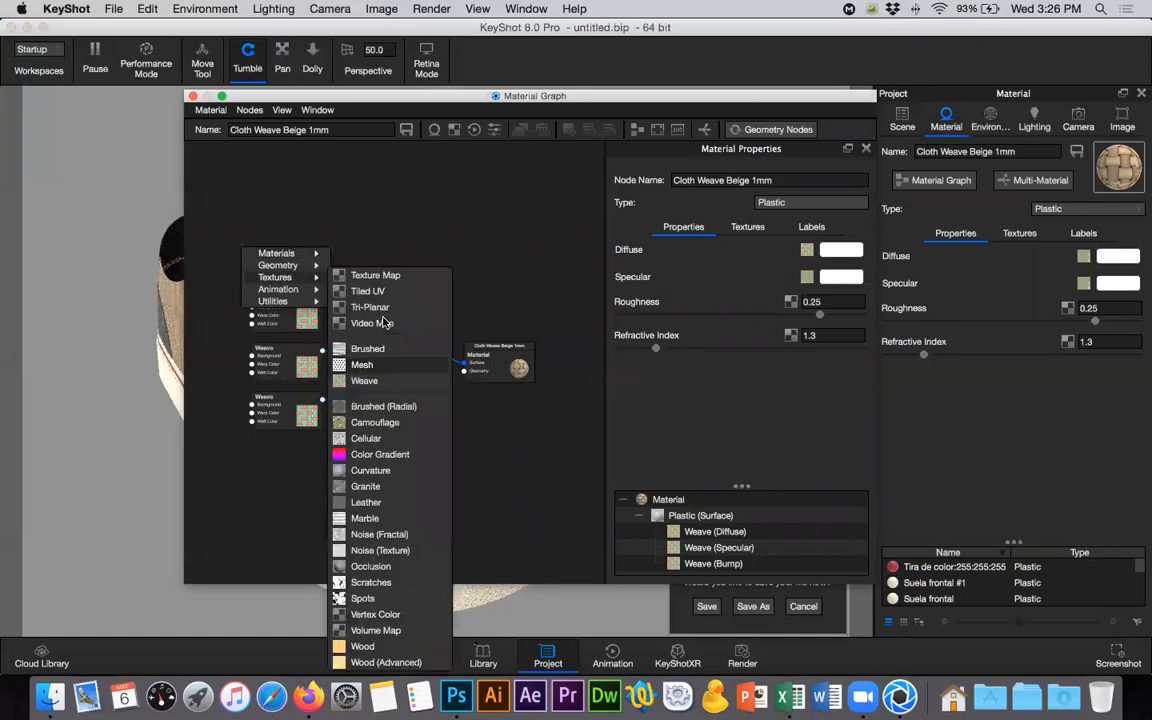
pyautogui.click(375, 275)
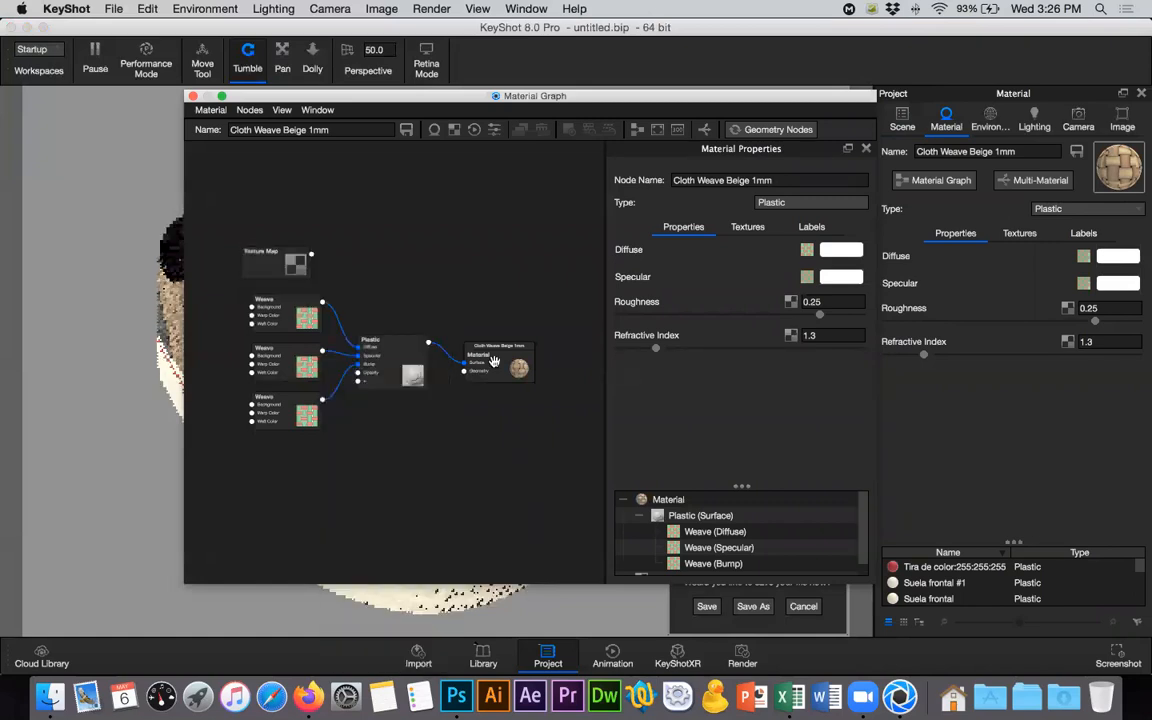
pyautogui.moveTo(264, 268)
pyautogui.mouseDown()
pyautogui.moveTo(221, 268)
pyautogui.moveTo(263, 257)
pyautogui.mouseUp()
pyautogui.moveTo(249, 311); pyautogui.dragTo(223, 276)
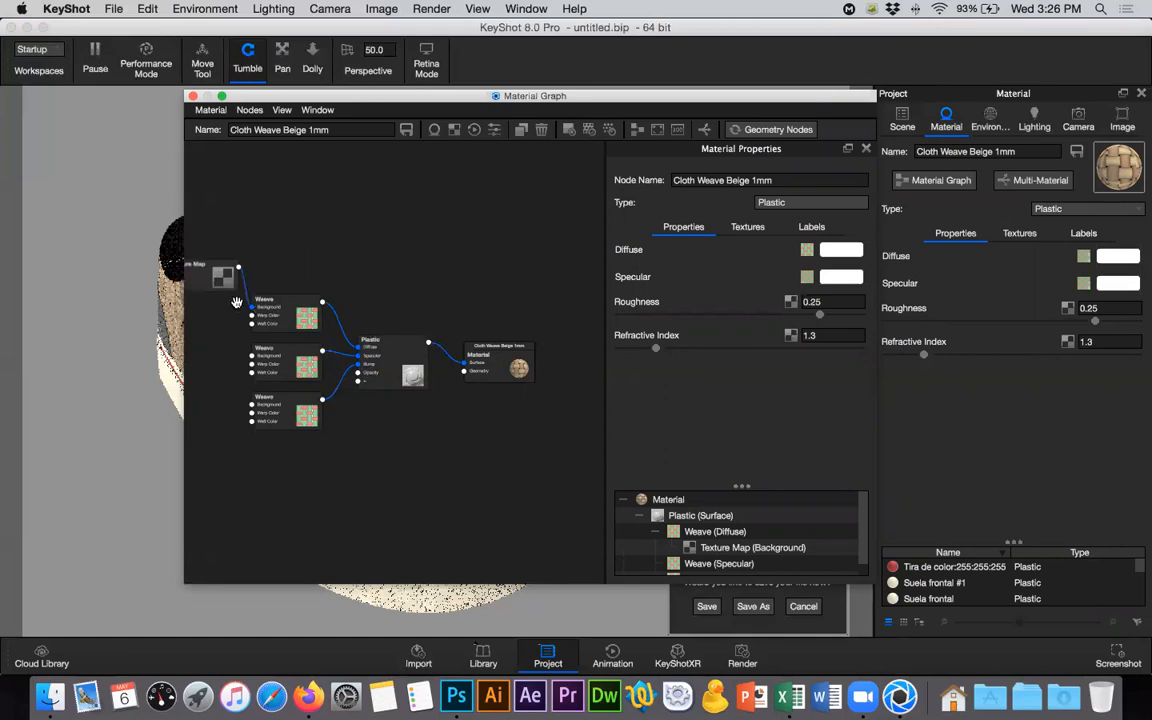
# - Load tela.jpg from the Texturas folder into the new Texture Map node
pyautogui.click(199, 270)
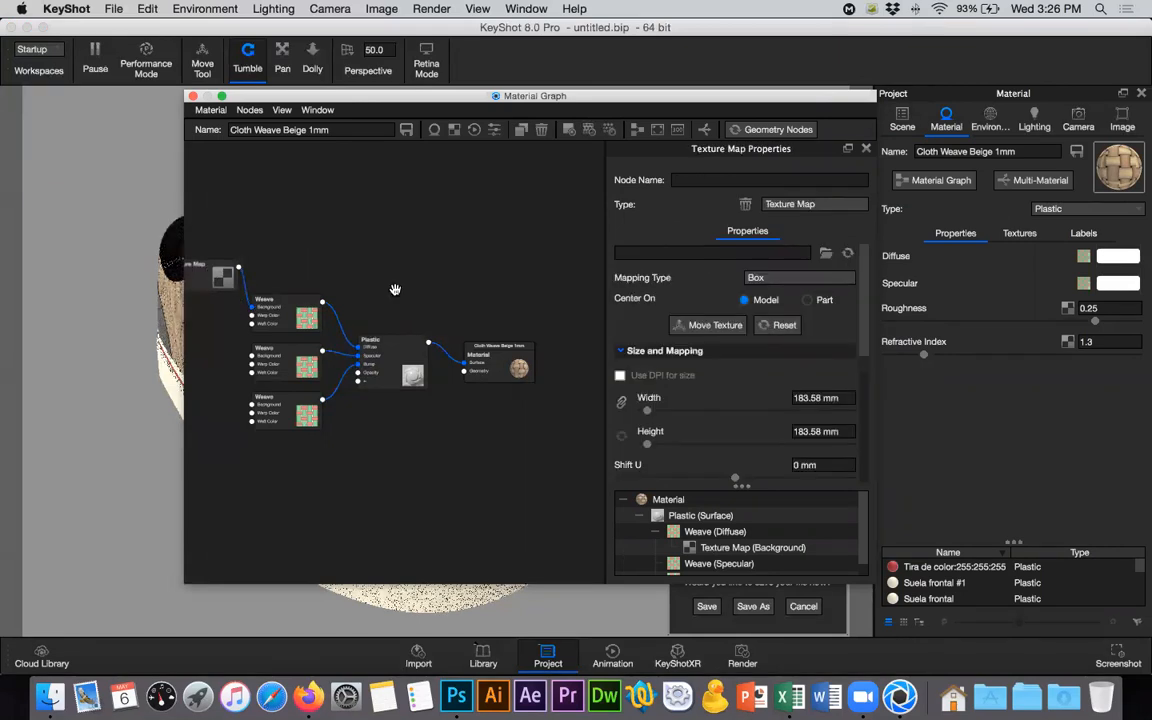
pyautogui.click(825, 256)
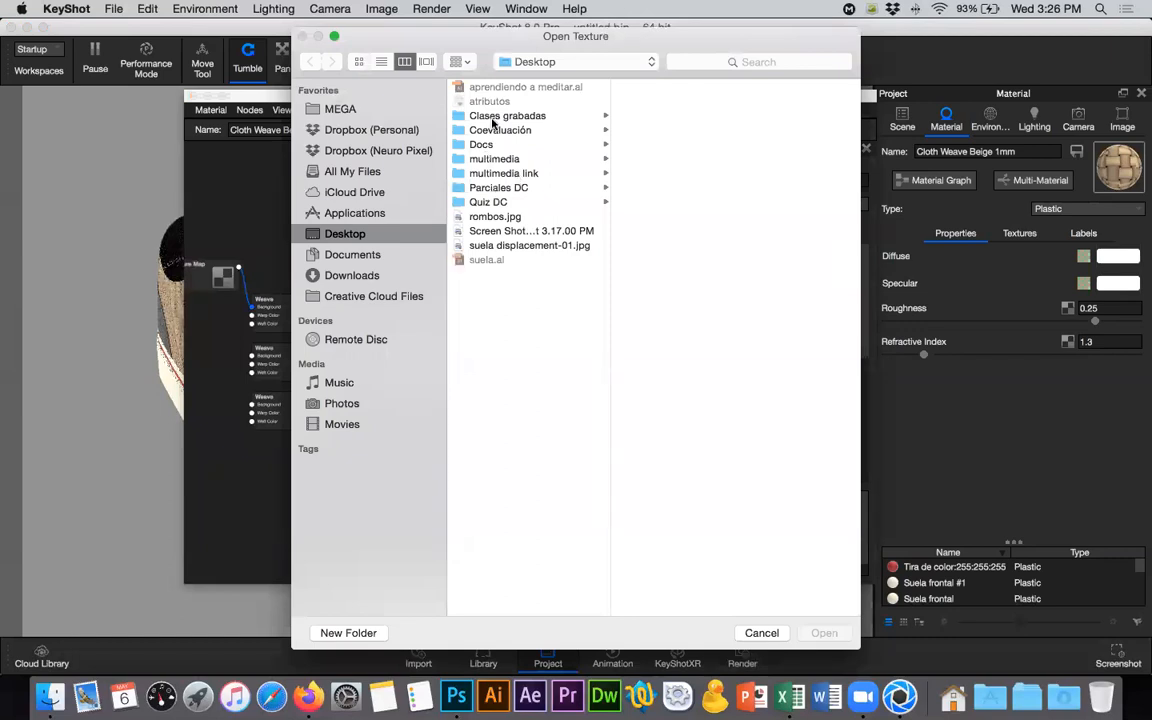
pyautogui.click(652, 132)
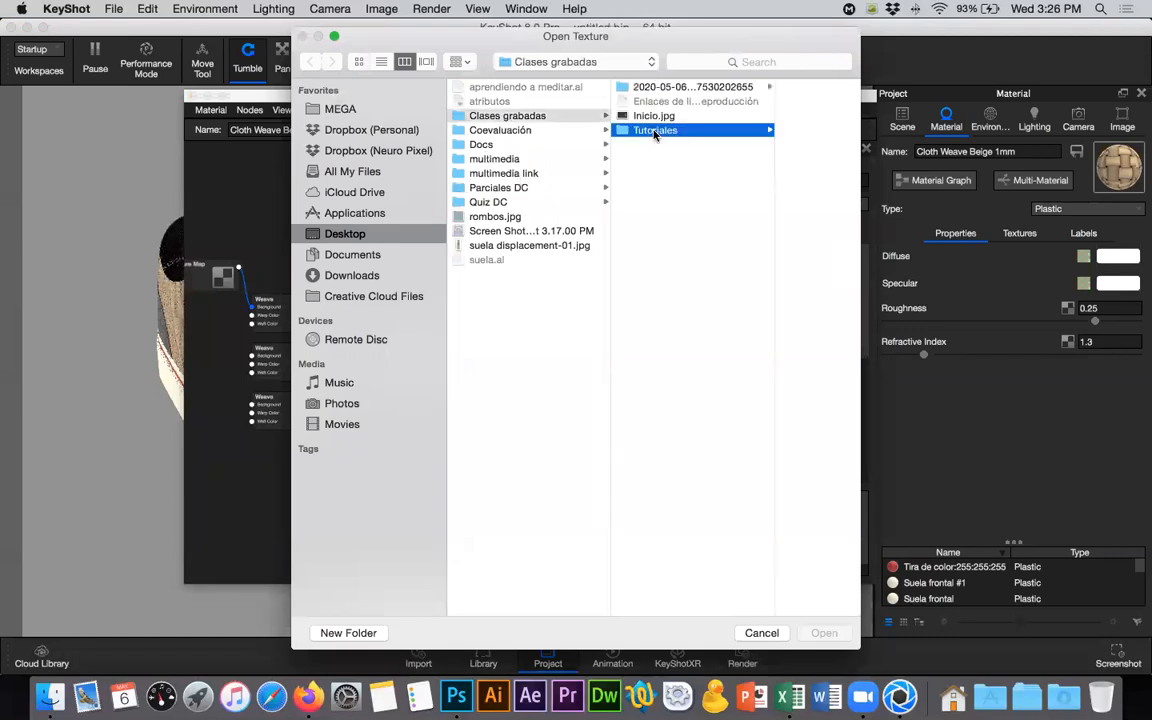
pyautogui.click(737, 289)
pyautogui.click(742, 88)
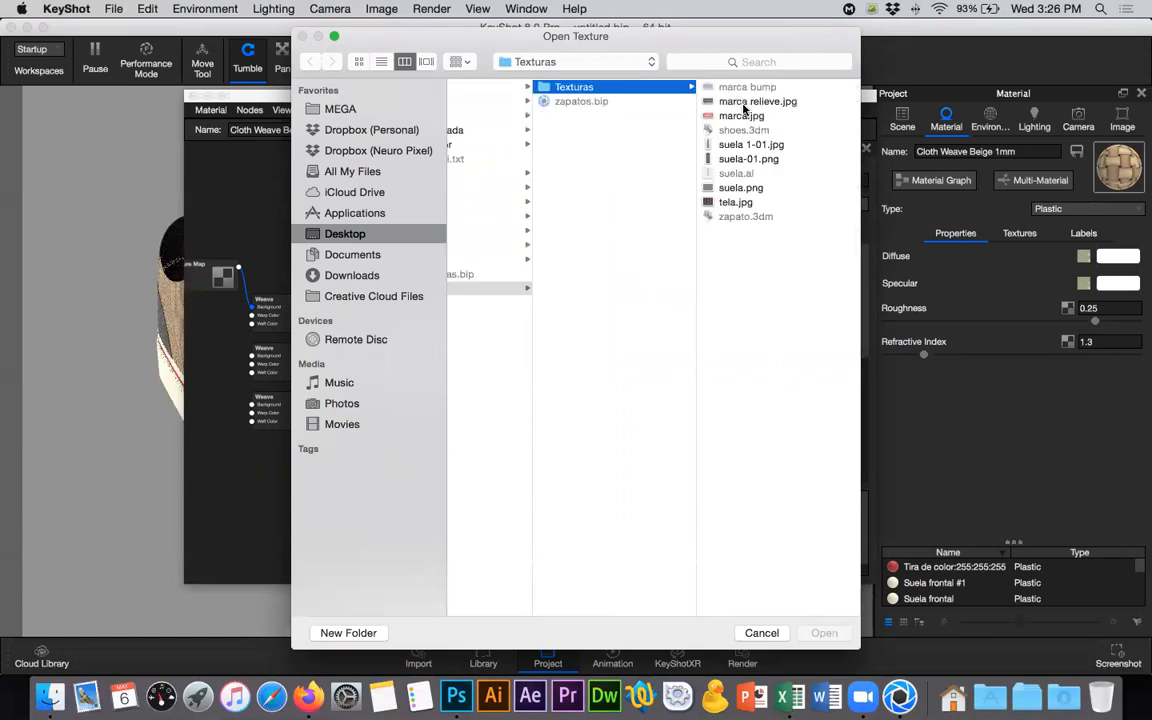
pyautogui.click(738, 202)
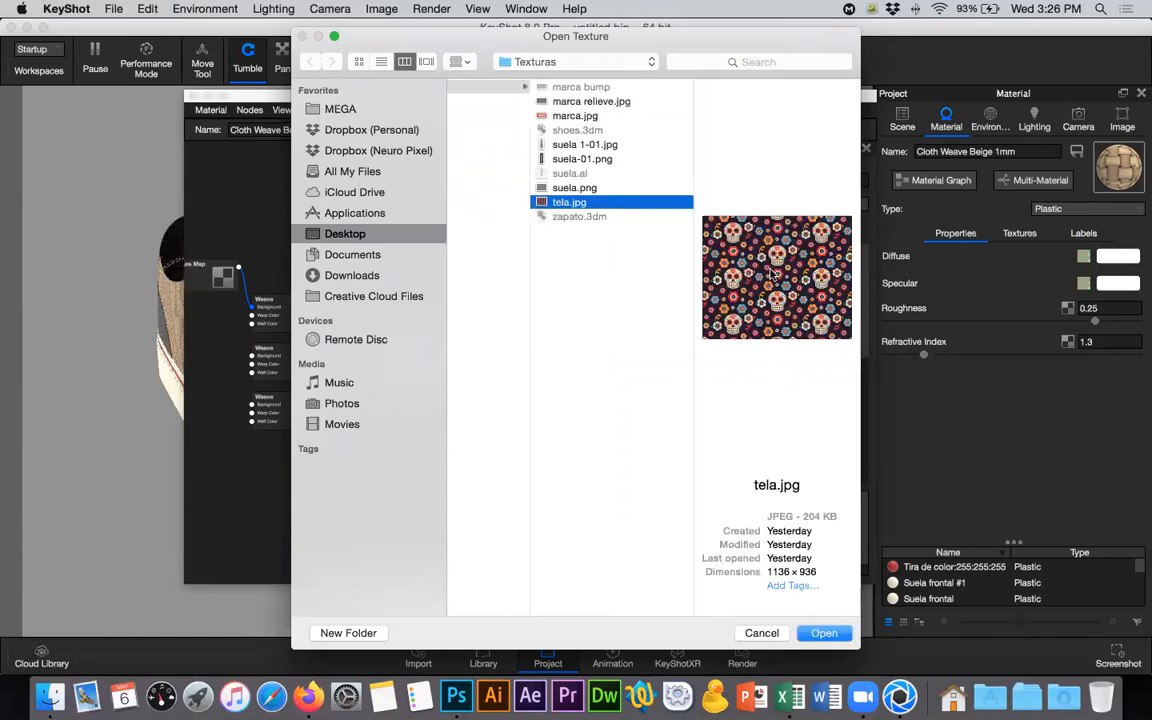
pyautogui.click(823, 634)
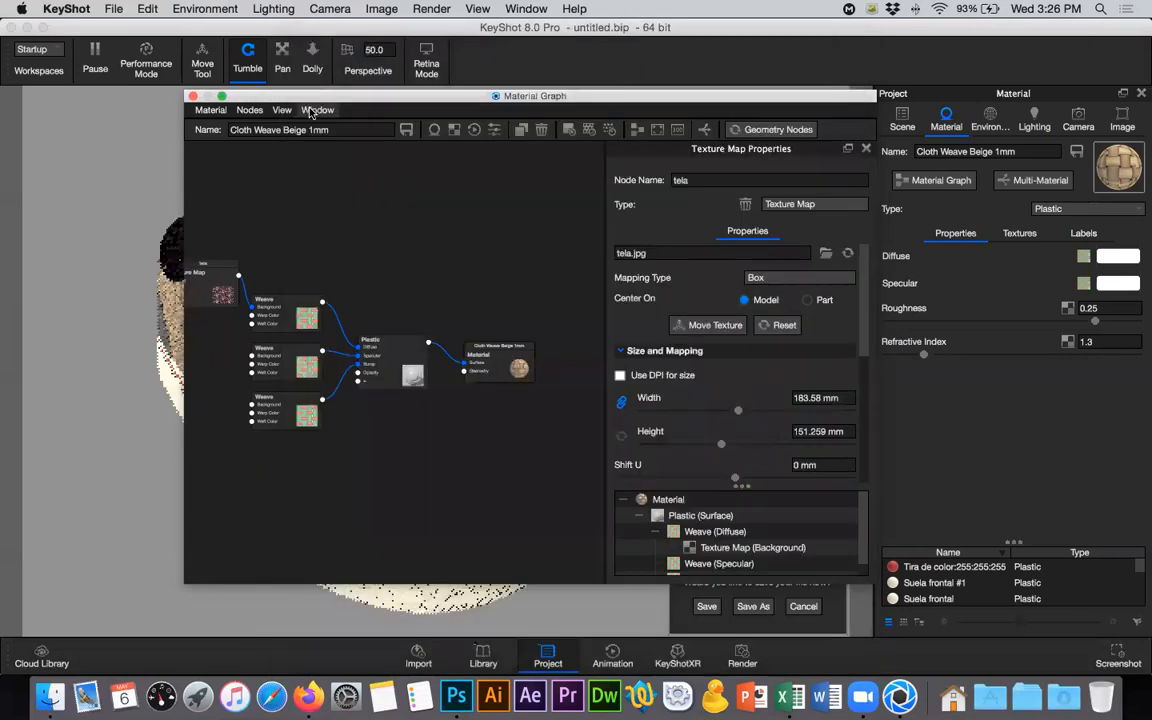
# - Delete the diffuse Weave node and connect the tela texture map to the Plastic node's Diffuse input
pyautogui.moveTo(491, 101); pyautogui.dragTo(626, 103)
pyautogui.moveTo(456, 101); pyautogui.dragTo(609, 102)
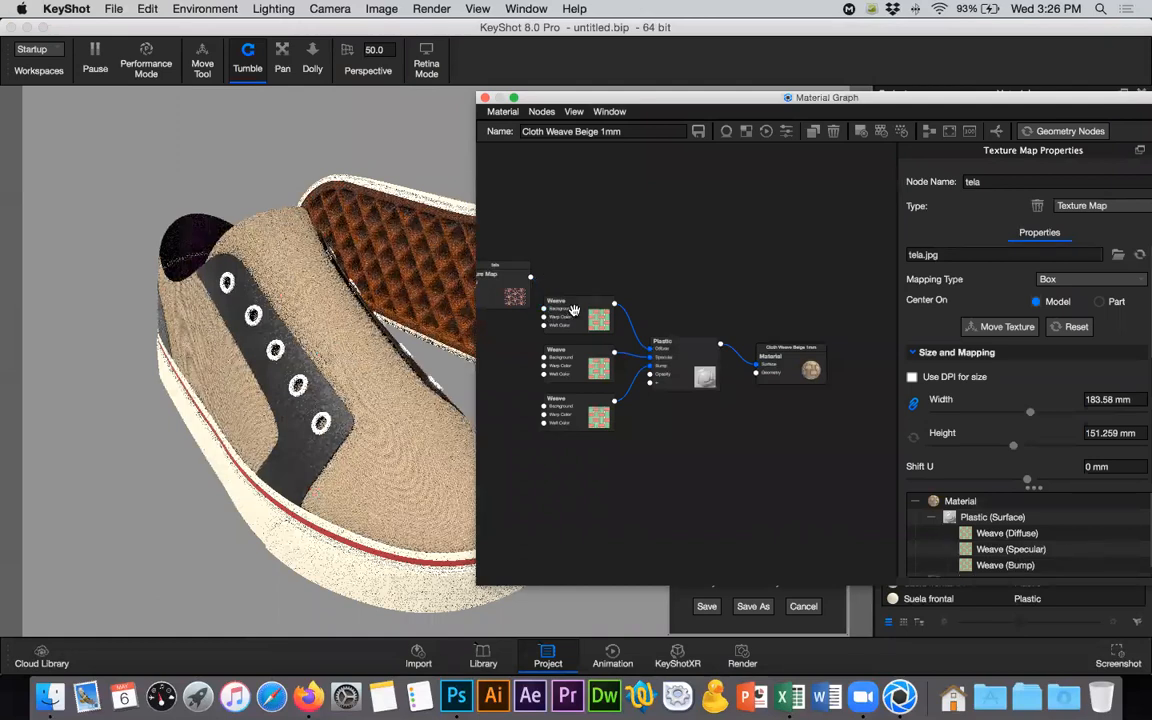
pyautogui.rightClick(578, 313)
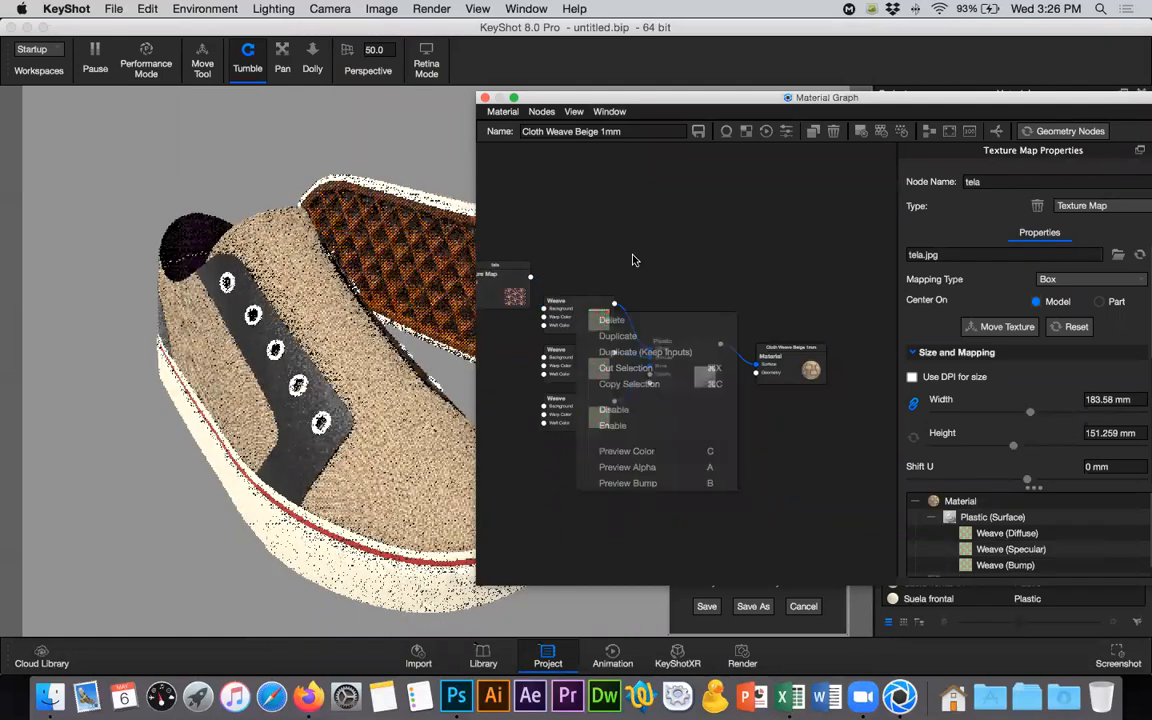
pyautogui.rightClick(582, 318)
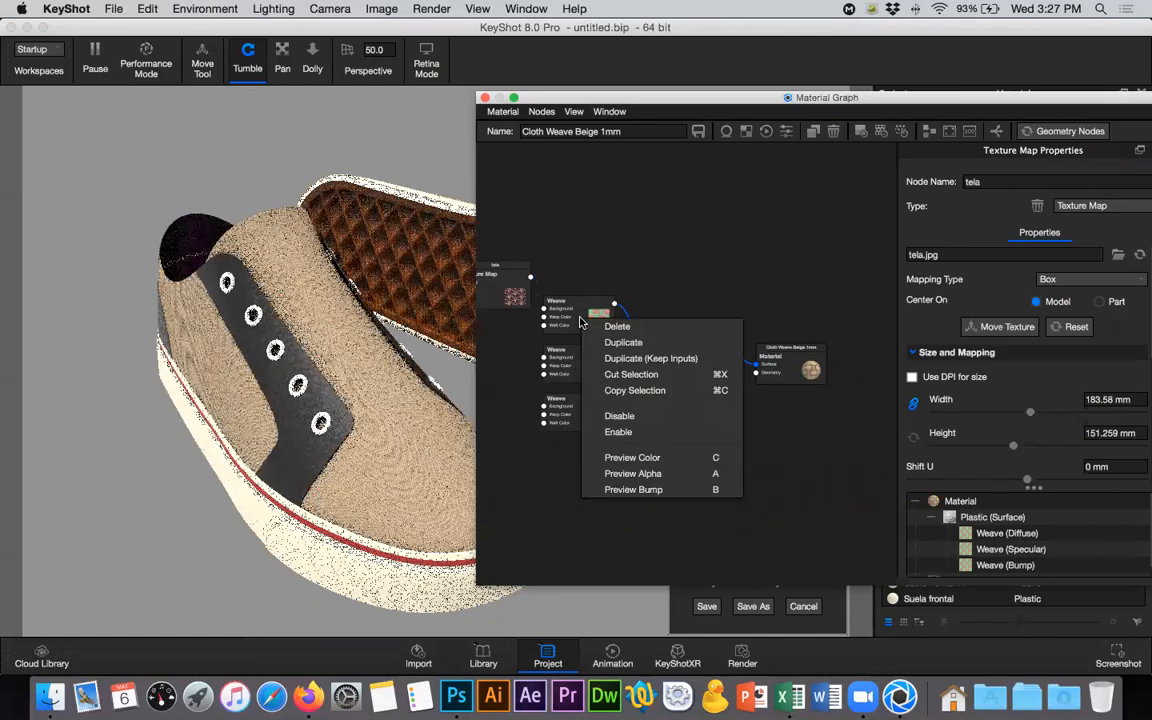
pyautogui.click(616, 327)
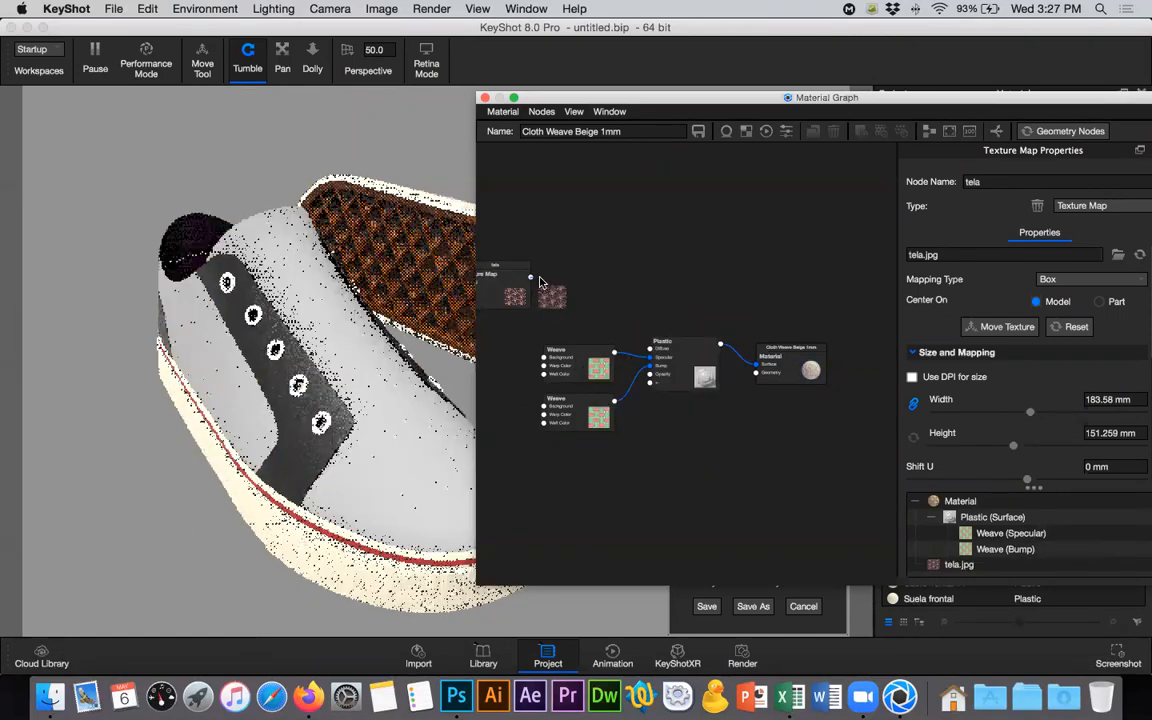
pyautogui.moveTo(530, 278); pyautogui.dragTo(650, 352)
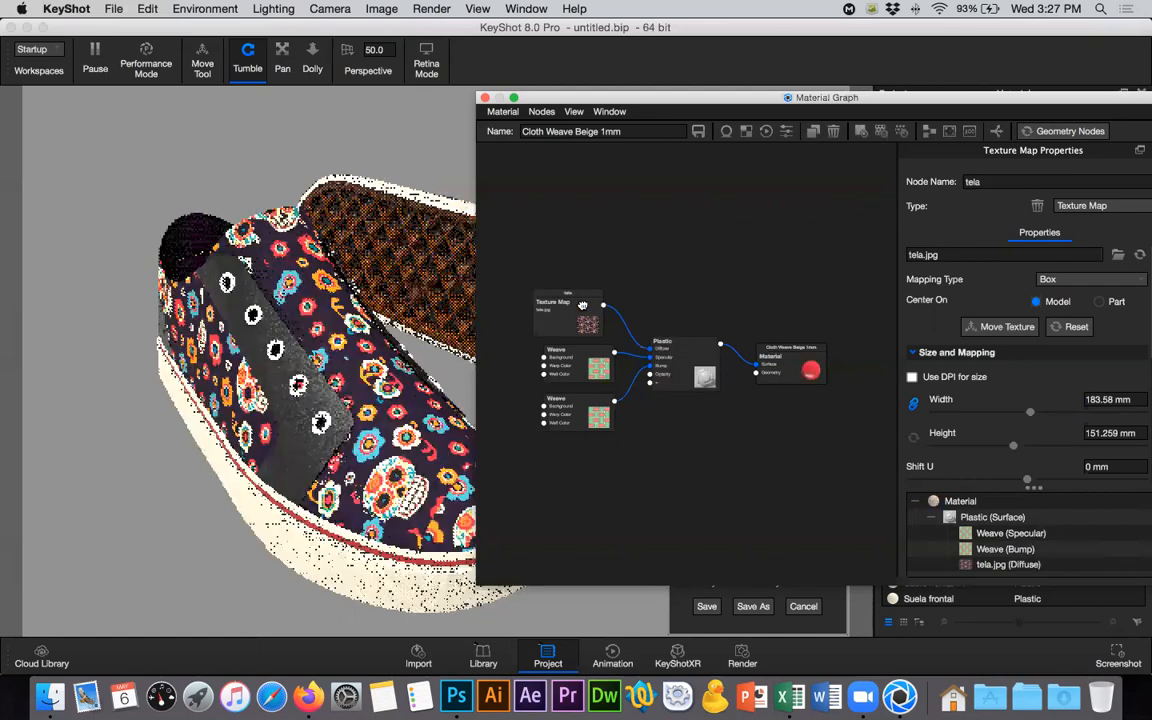
pyautogui.moveTo(522, 263); pyautogui.dragTo(606, 292)
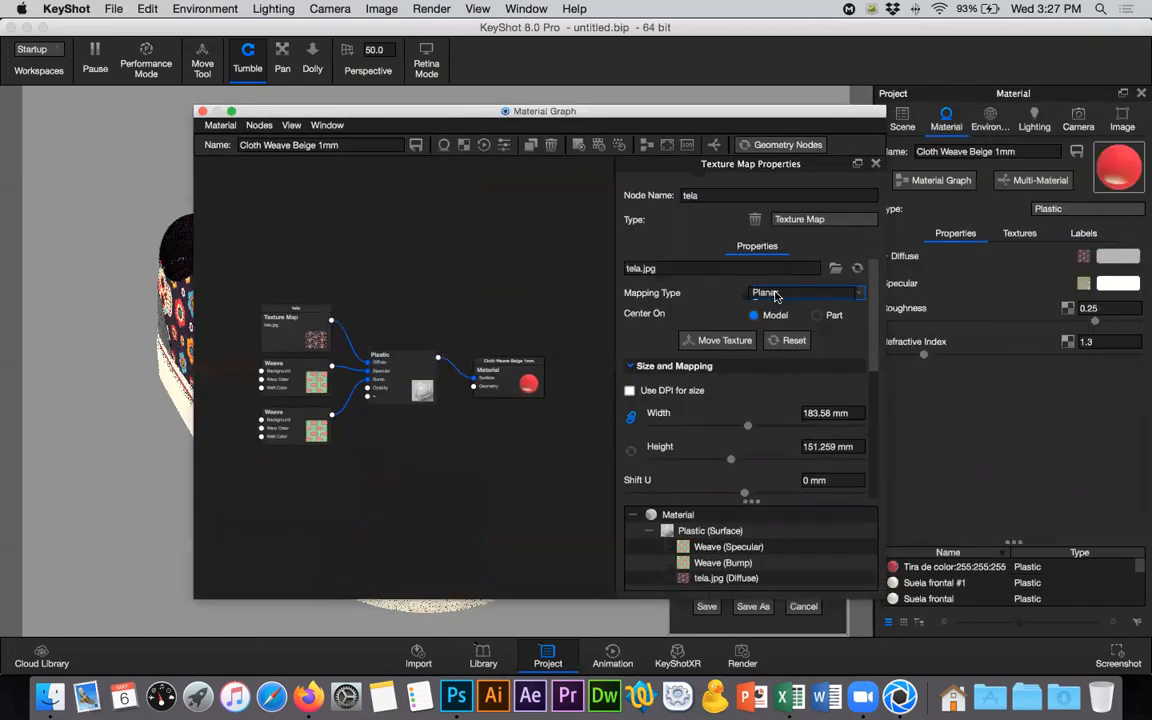
# - Set the tela texture's mapping type to UV, close the Material Graph and inspect the fabric pattern on both shoes
pyautogui.click(775, 335)
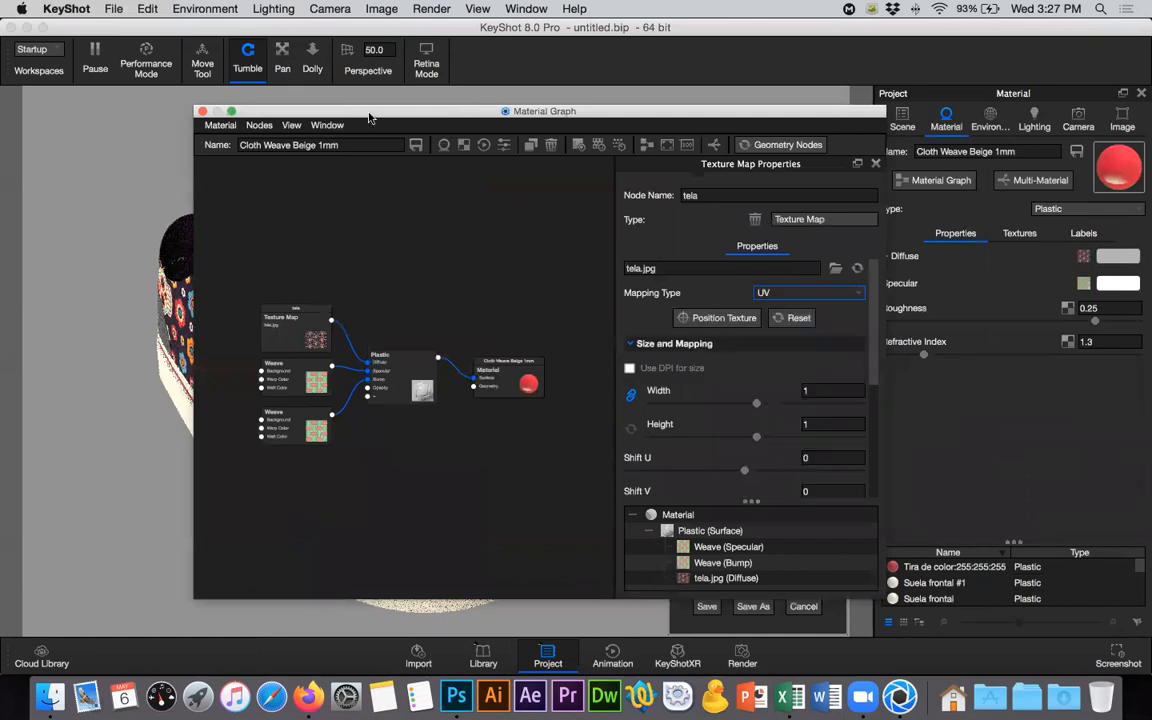
pyautogui.moveTo(368, 118); pyautogui.dragTo(764, 148)
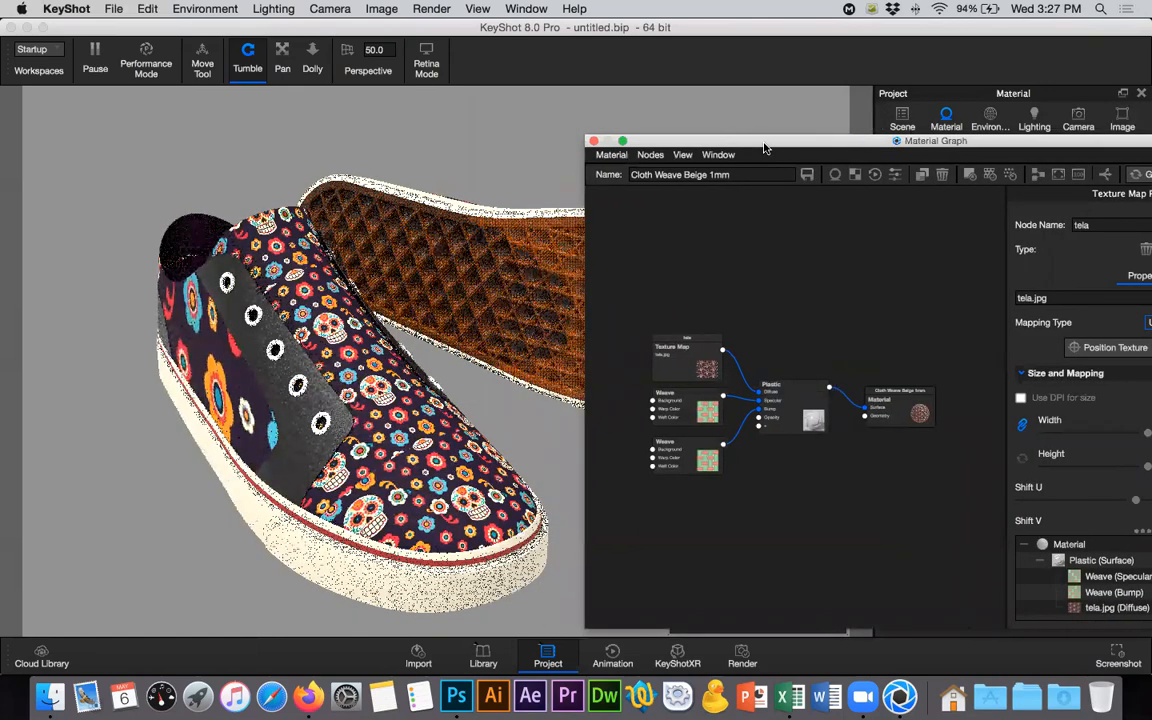
pyautogui.moveTo(688, 141); pyautogui.dragTo(751, 188)
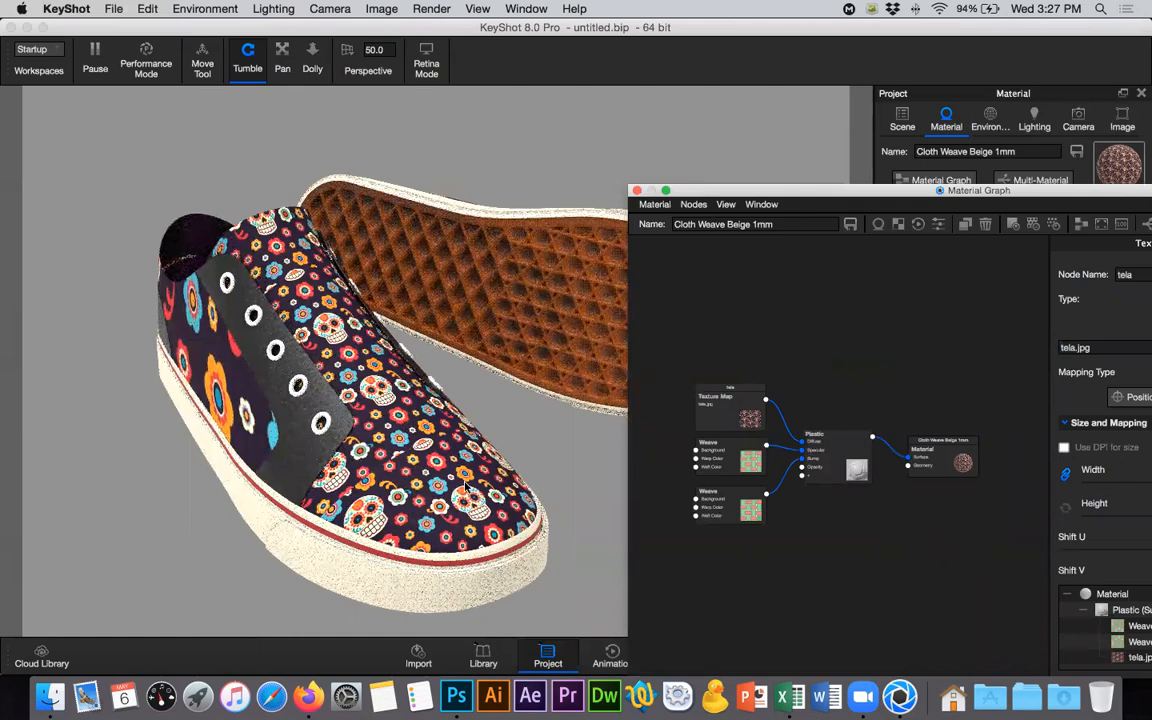
pyautogui.moveTo(696, 195); pyautogui.dragTo(636, 318)
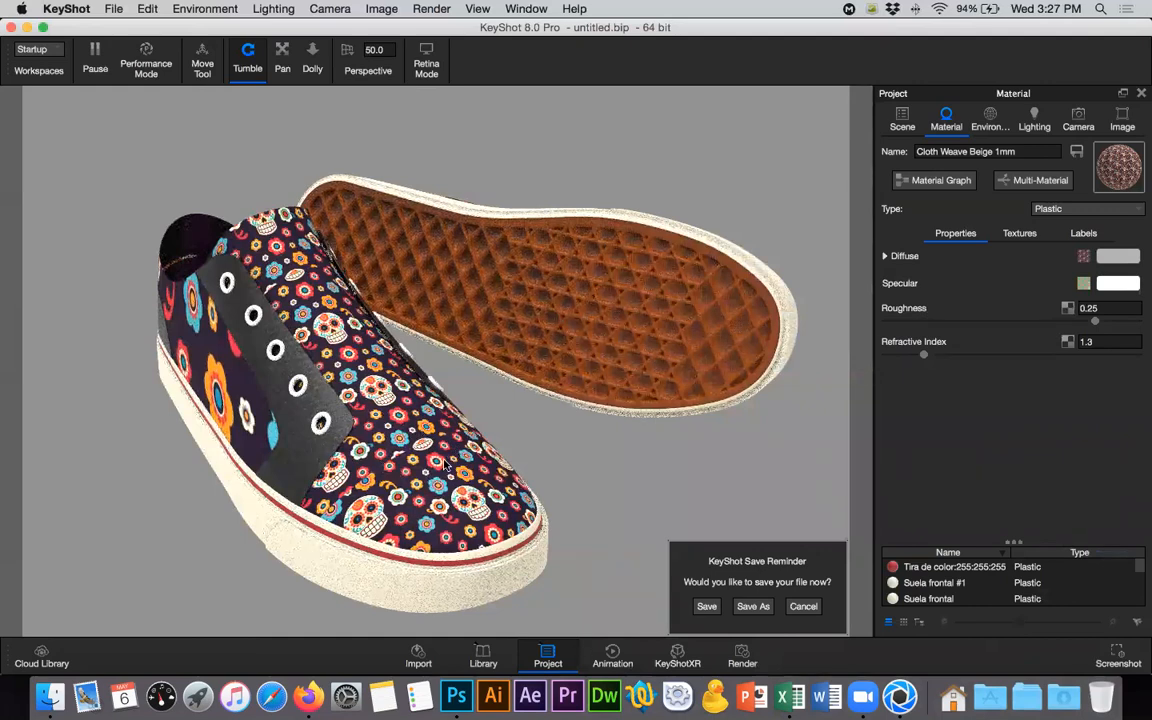
pyautogui.moveTo(305, 460); pyautogui.dragTo(647, 199)
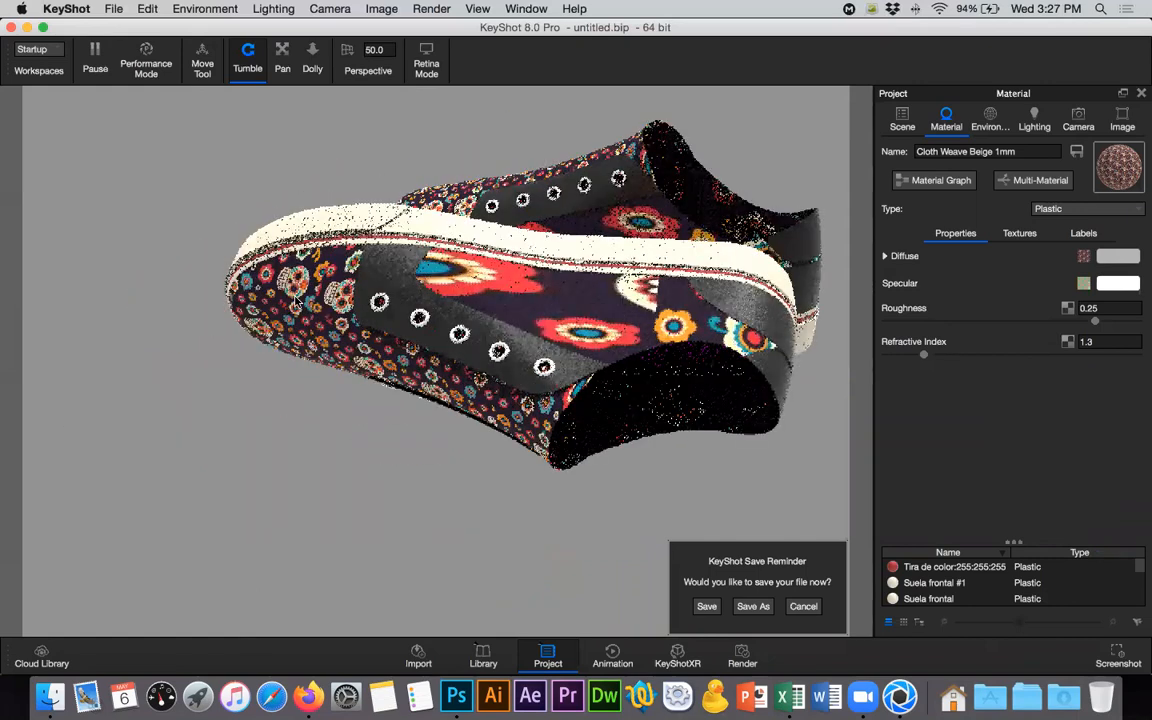
pyautogui.moveTo(748, 388); pyautogui.dragTo(211, 257)
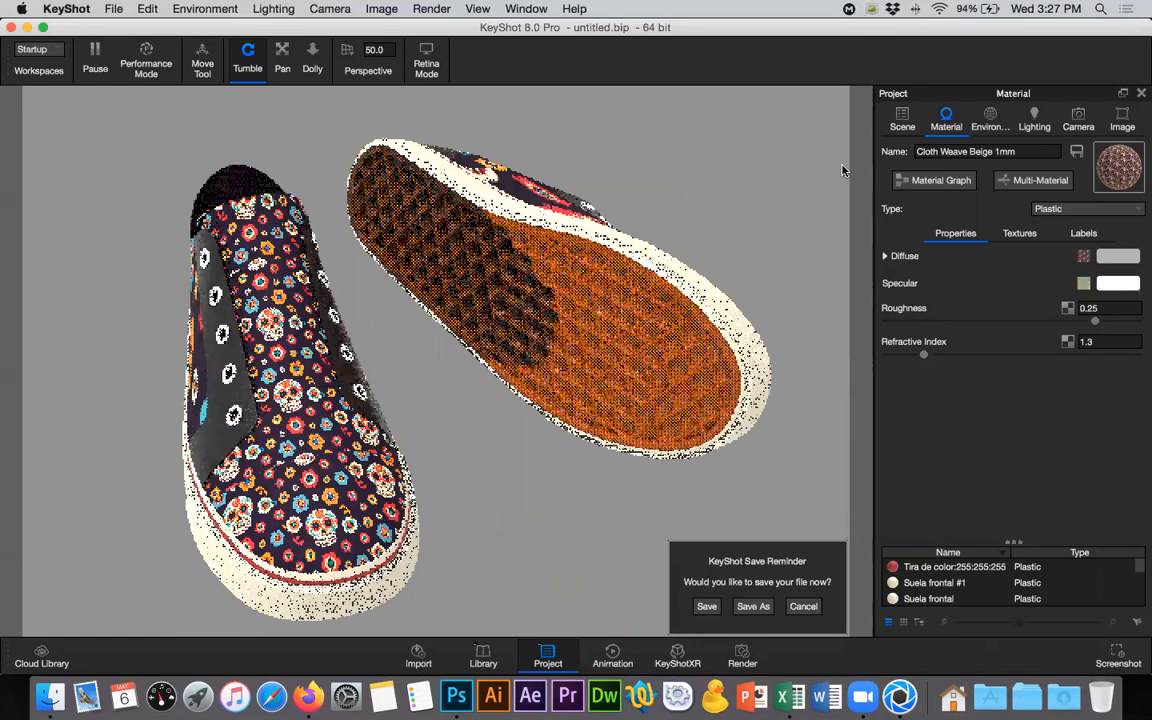
# - Unlink the material of the second Tela lengua part and open that part's material properties
pyautogui.click(902, 119)
pyautogui.click(343, 457)
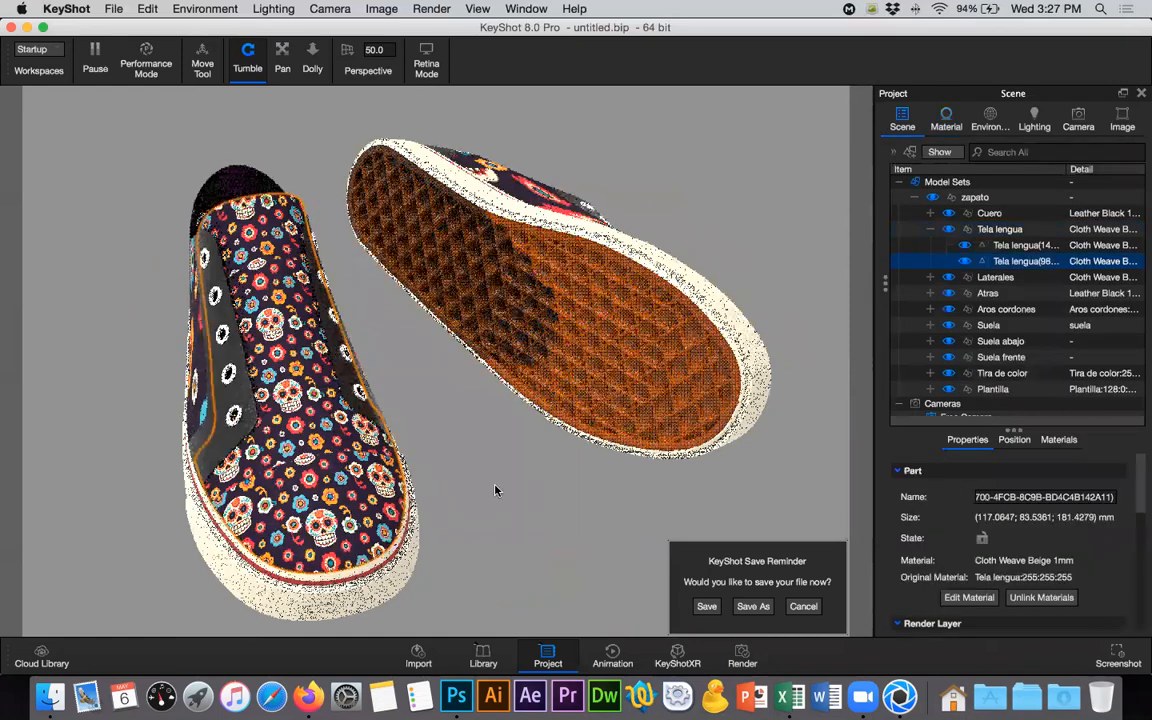
pyautogui.click(445, 435)
pyautogui.click(1022, 261)
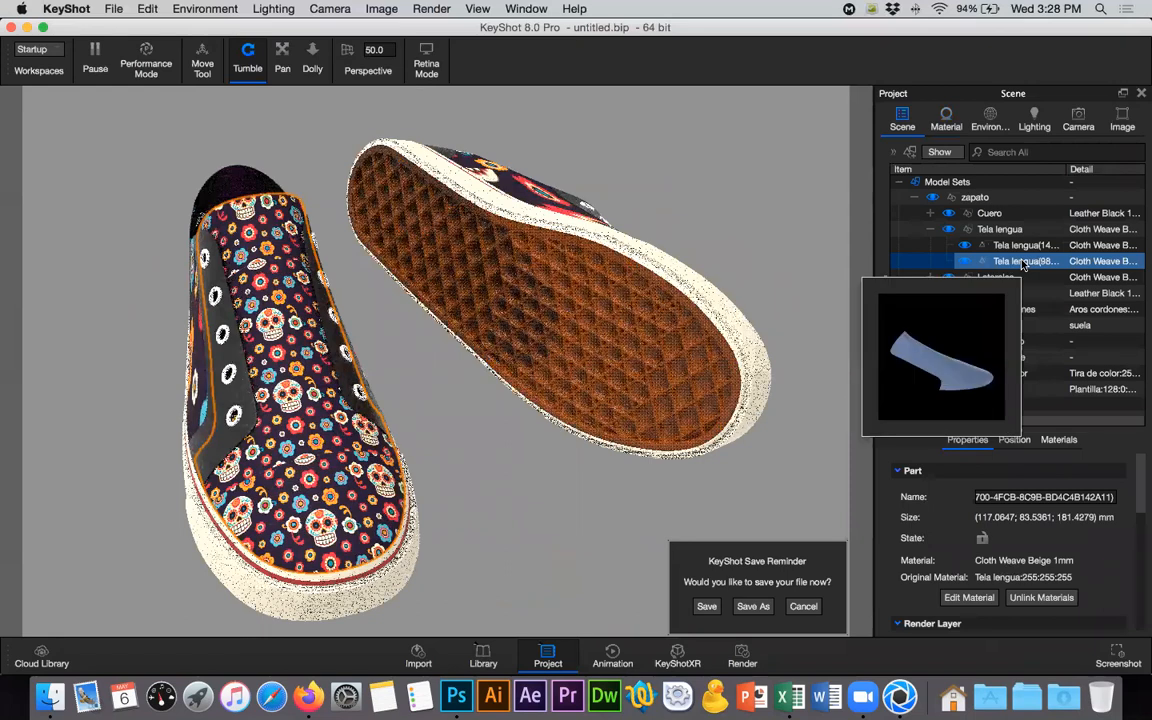
pyautogui.rightClick(1022, 261)
pyautogui.moveTo(987, 31)
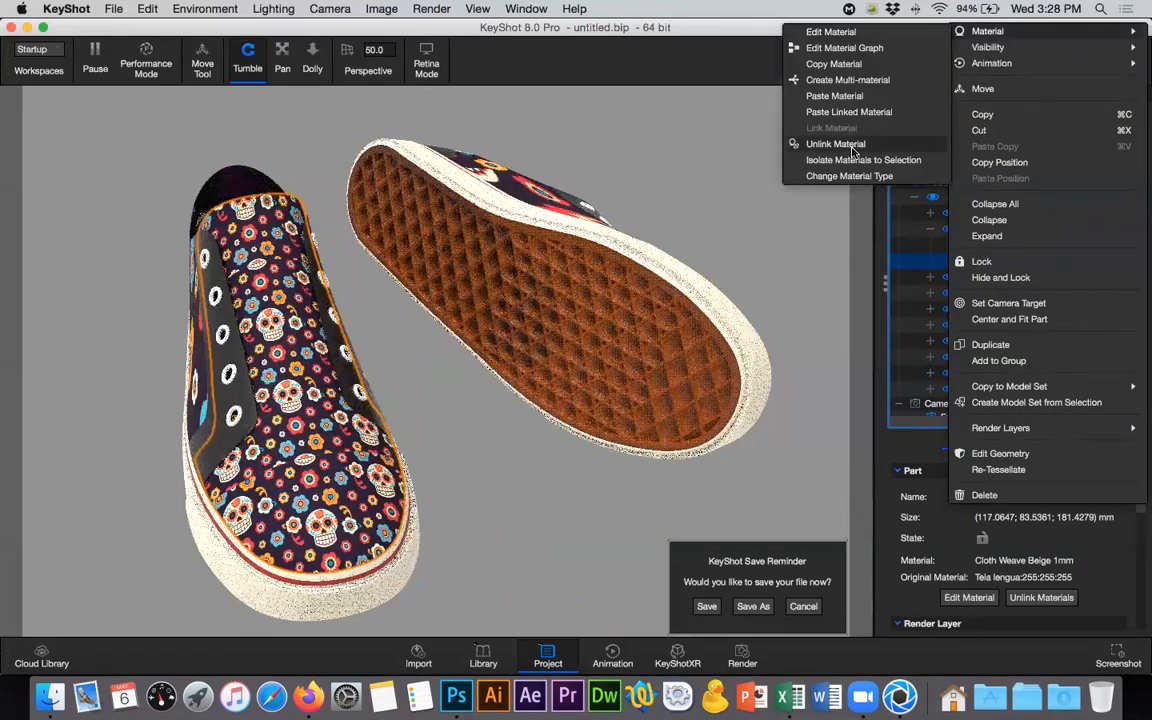
pyautogui.click(850, 145)
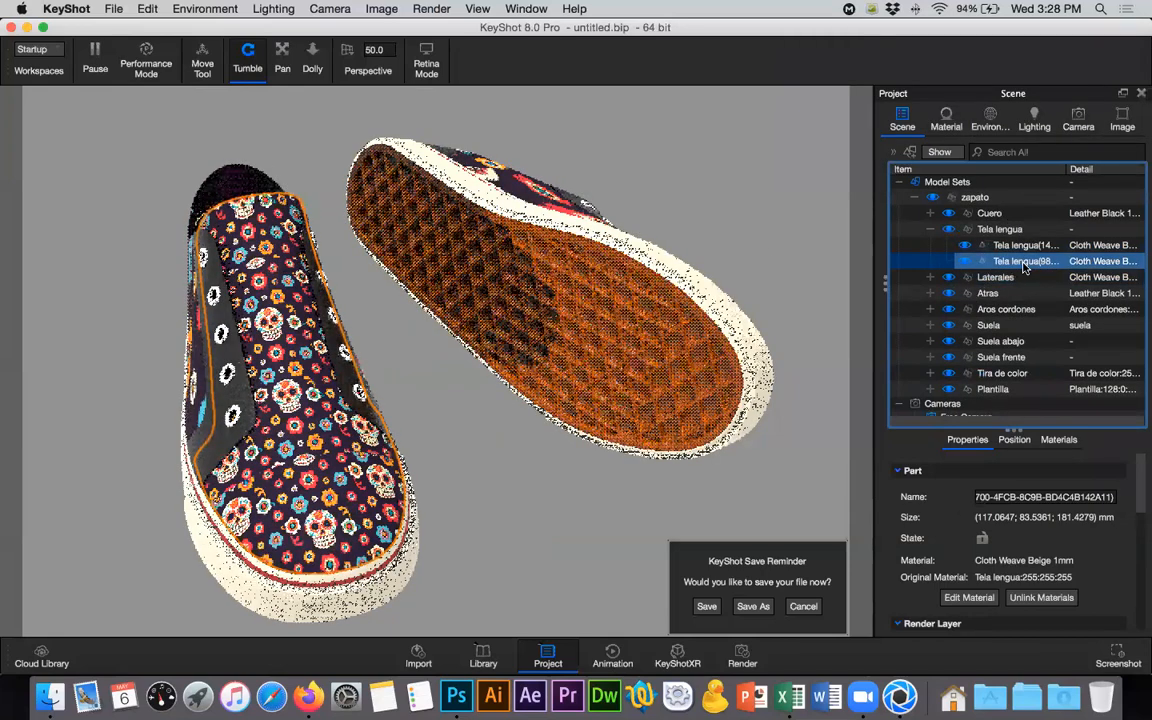
pyautogui.moveTo(1024, 266)
pyautogui.click(943, 119)
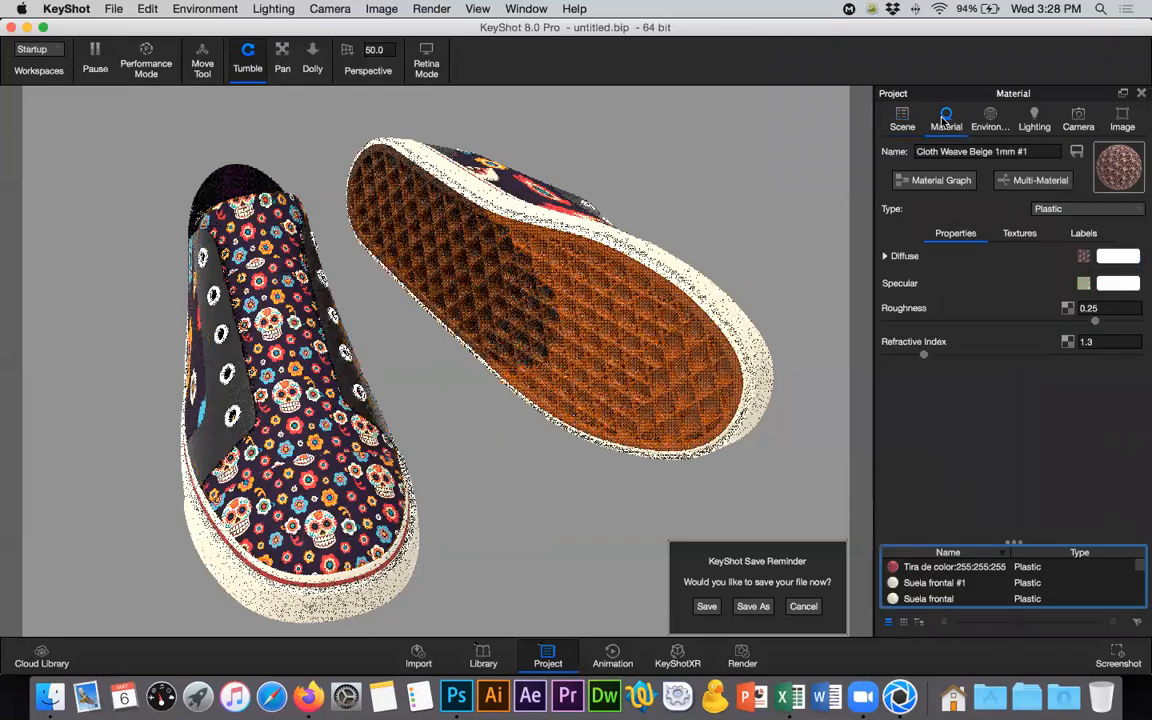
# - Reposition the diffuse tela texture on the shoe's tongue fabric to about Shift U -0.0186 and Shift V -0.244
pyautogui.click(1024, 235)
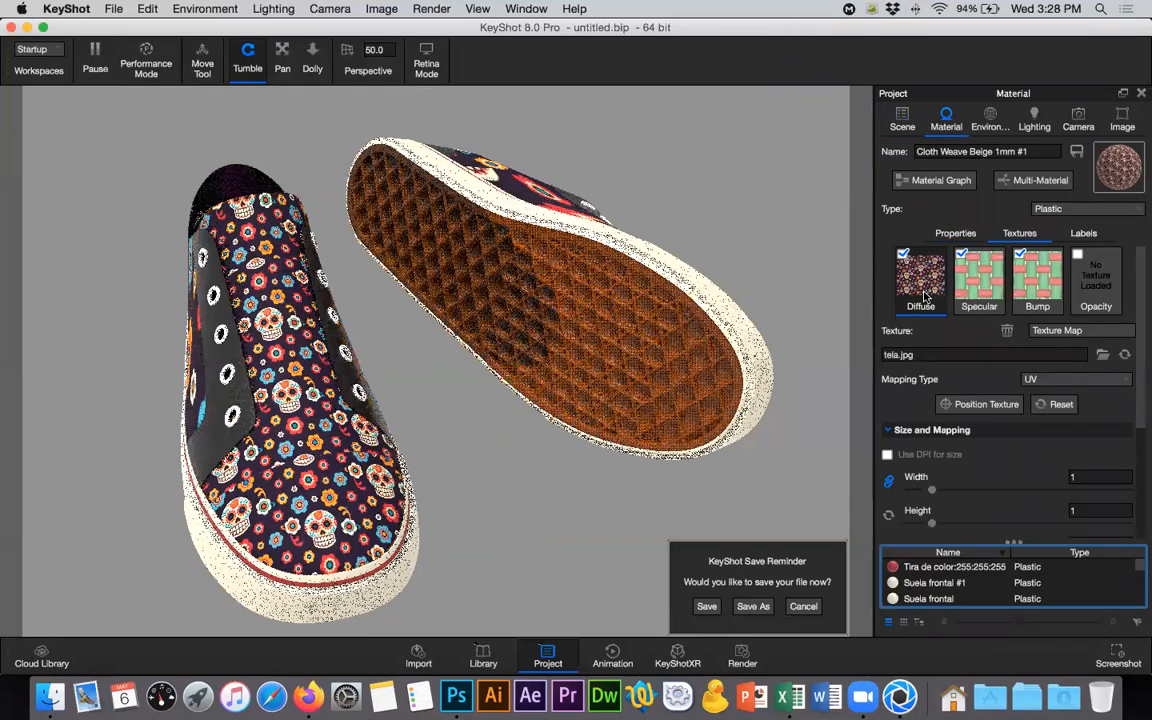
pyautogui.click(925, 297)
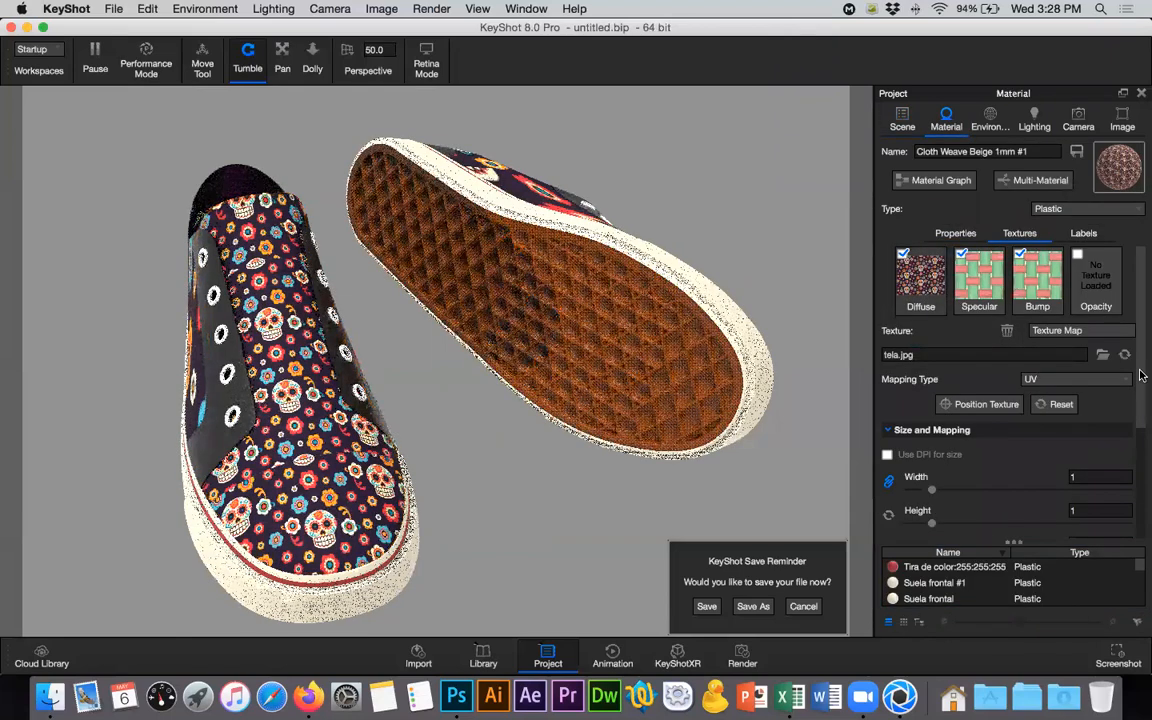
pyautogui.scroll(-3, 1141, 435)
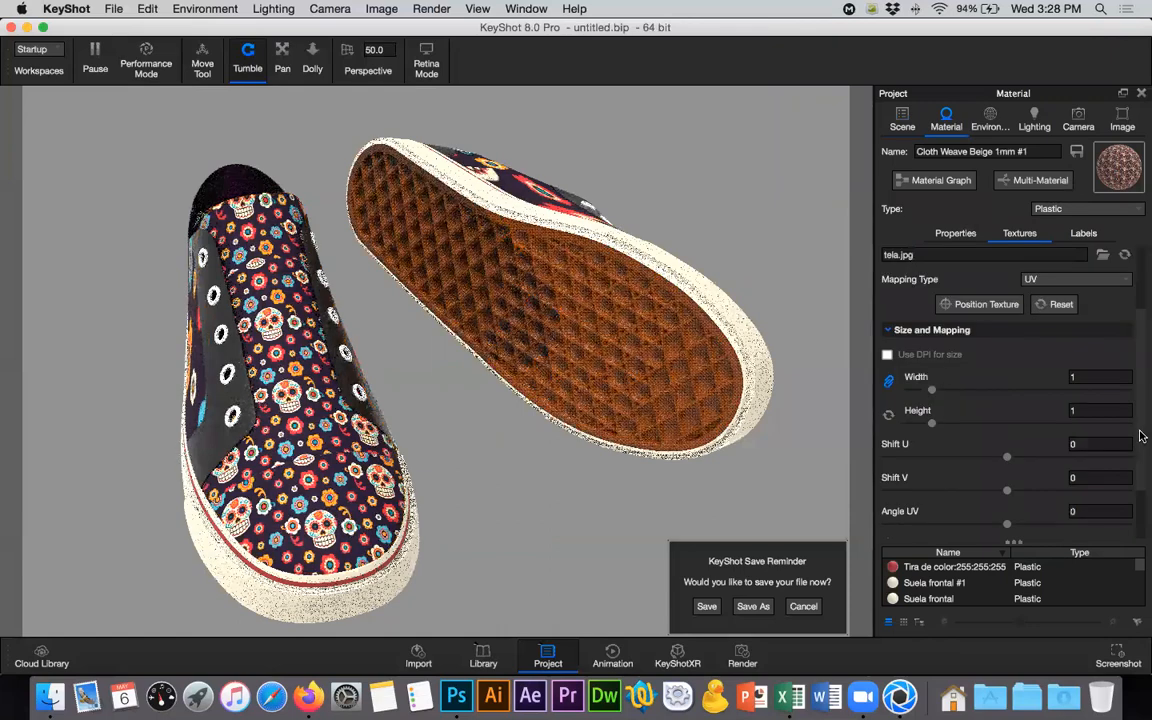
pyautogui.click(975, 297)
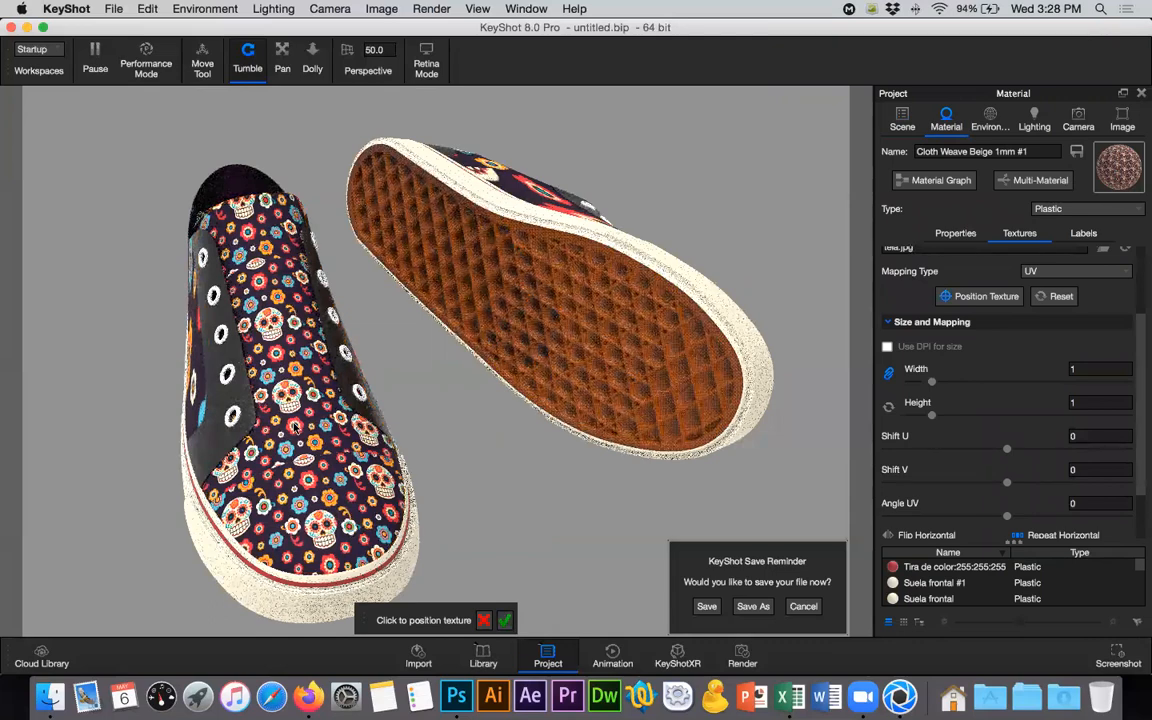
pyautogui.moveTo(370, 500); pyautogui.dragTo(410, 555)
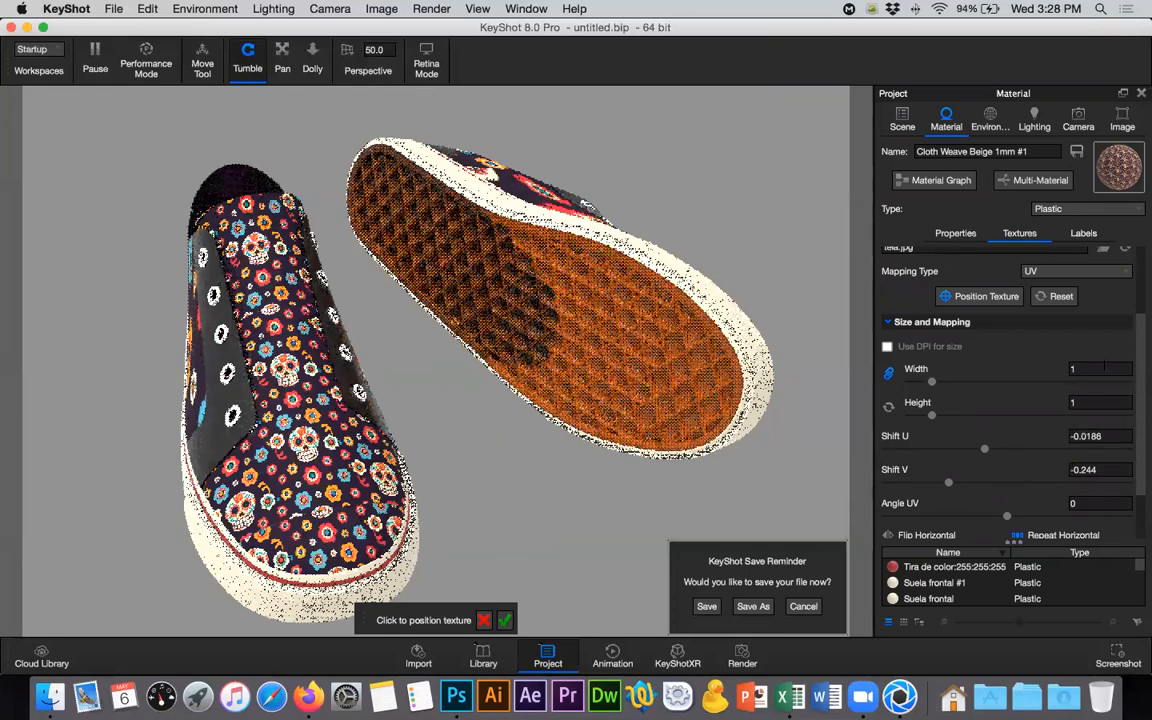
# - Try a tela texture width of 3, settle on 2 with linked height, and accept the texture positioning
pyautogui.moveTo(1083, 368); pyautogui.dragTo(1041, 366)
pyautogui.write('3')
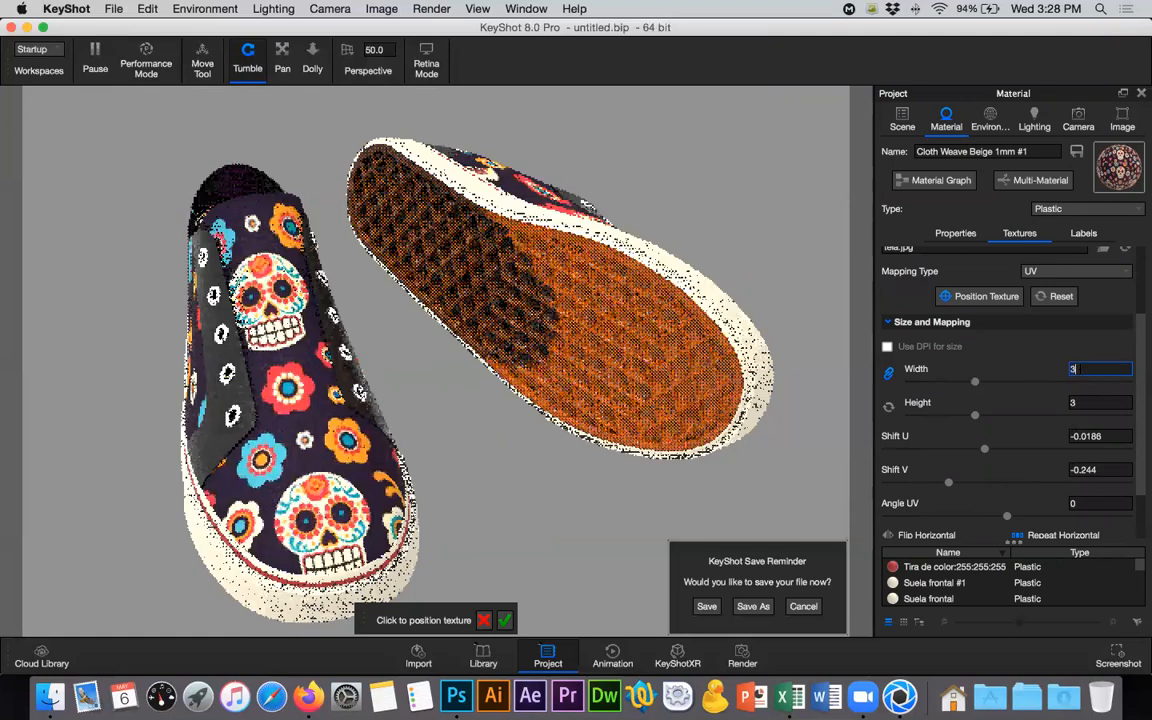
pyautogui.write('2')
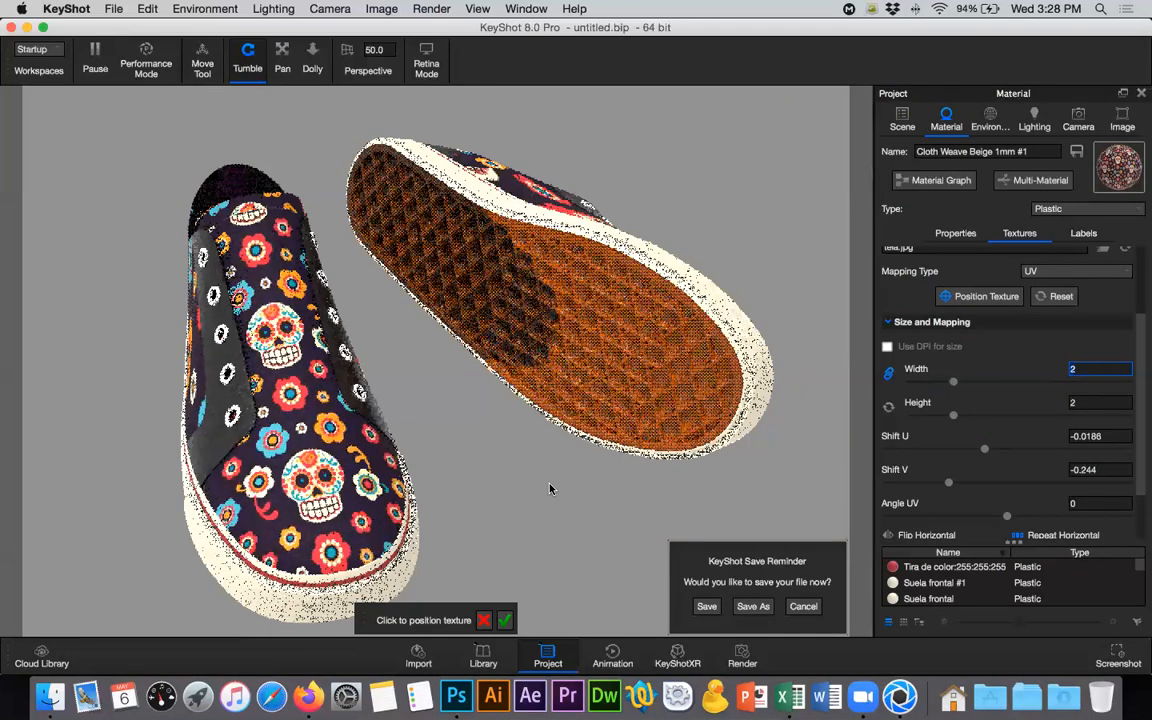
pyautogui.click(504, 621)
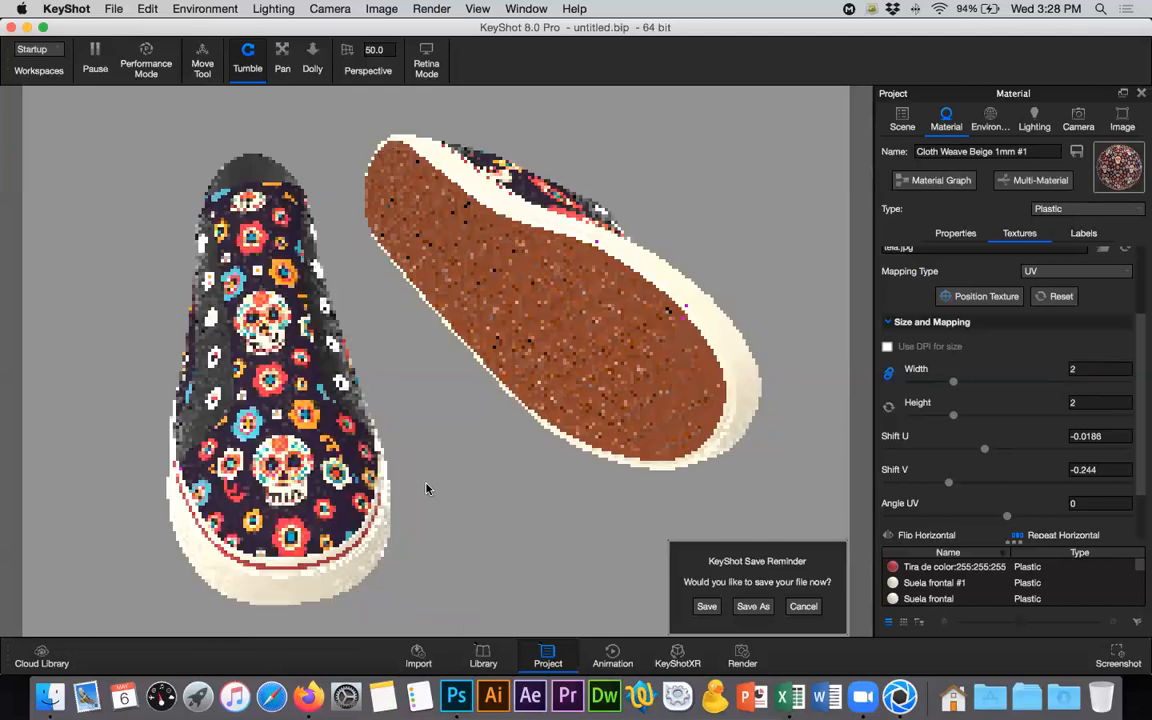
# - Scale the tela texture to 2.3 in width and height and shift U to about -0.048 to centre the skulls on the shoe
pyautogui.moveTo(427, 485); pyautogui.dragTo(274, 460)
pyautogui.click(986, 293)
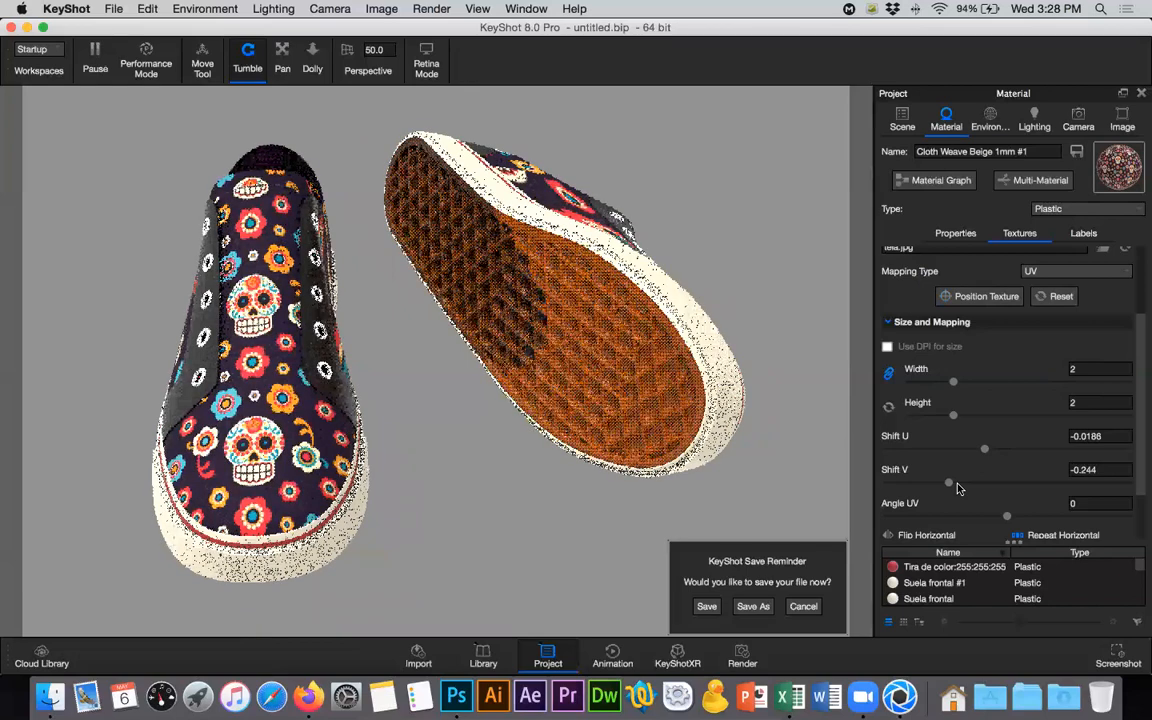
pyautogui.moveTo(980, 448)
pyautogui.mouseDown()
pyautogui.moveTo(990, 450)
pyautogui.moveTo(962, 454)
pyautogui.mouseUp()
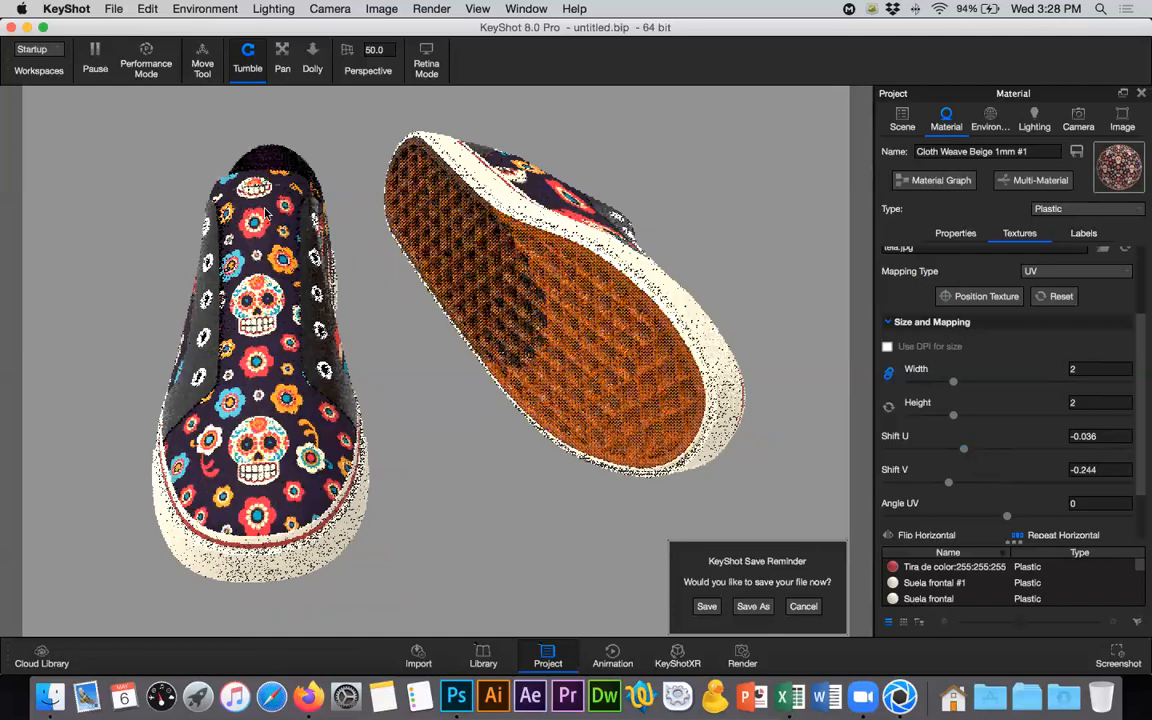
pyautogui.click(1090, 370)
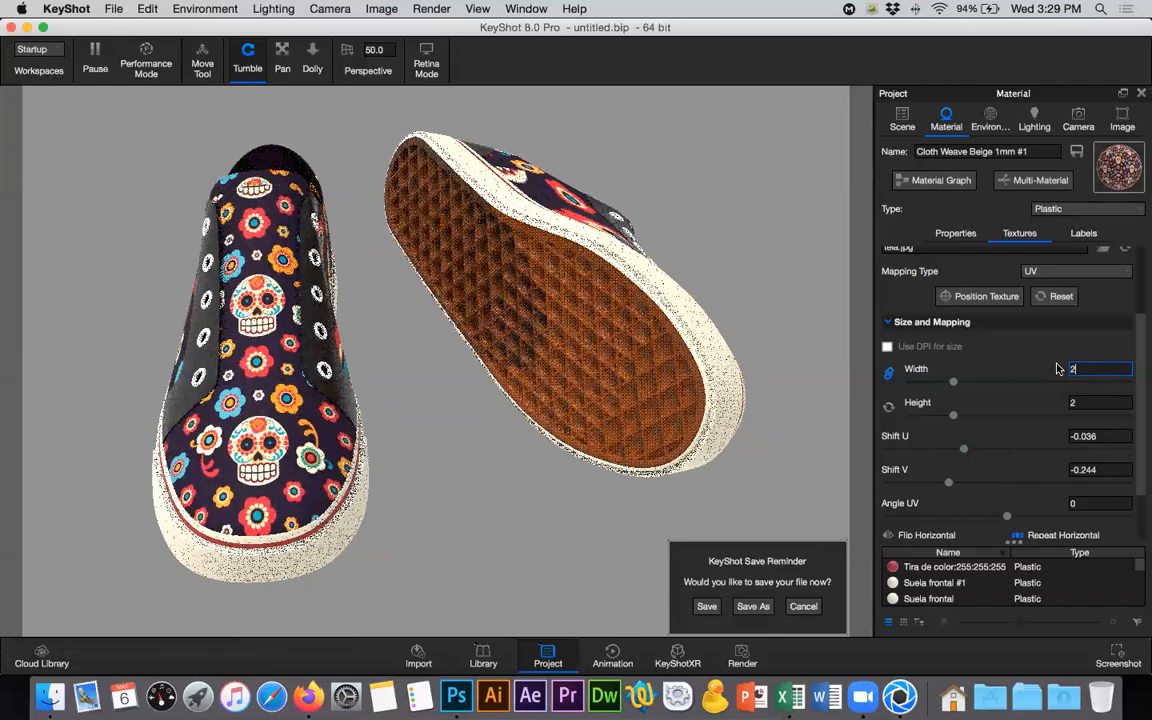
pyautogui.write('.')
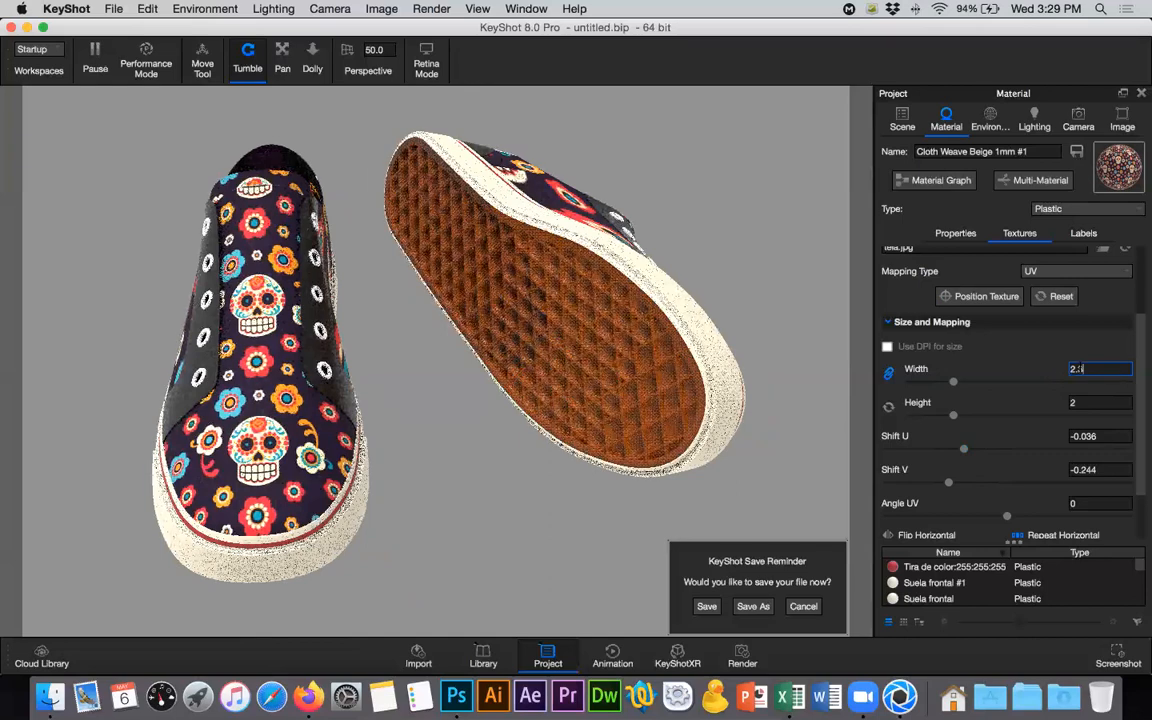
pyautogui.press('Return')
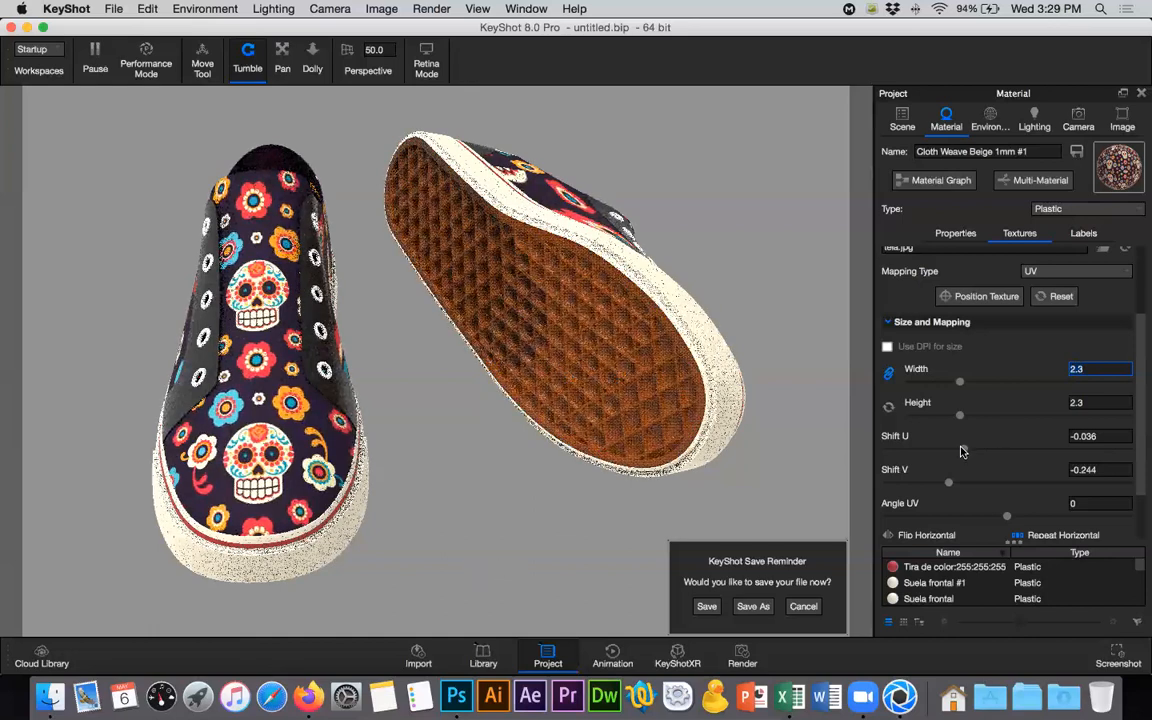
pyautogui.moveTo(961, 451); pyautogui.dragTo(948, 451)
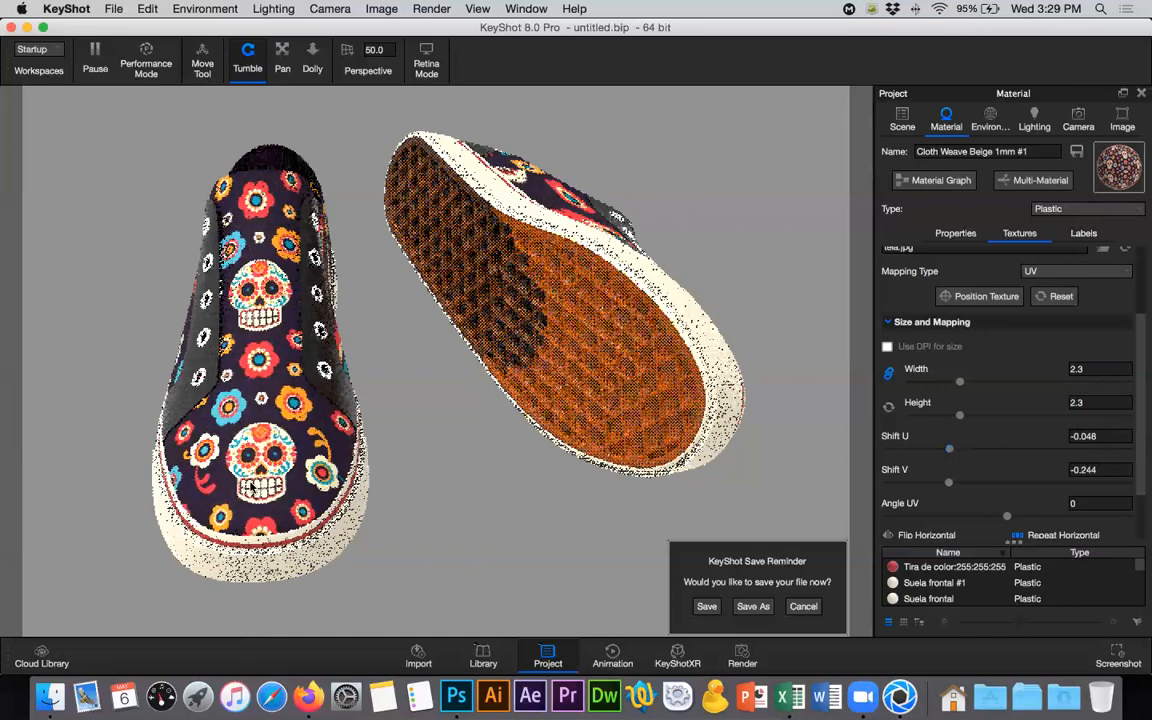
# - Unlink the material of the first Tela lengua part on the other shoe and open that part's material properties
pyautogui.moveTo(576, 246); pyautogui.dragTo(842, 172)
pyautogui.click(494, 345)
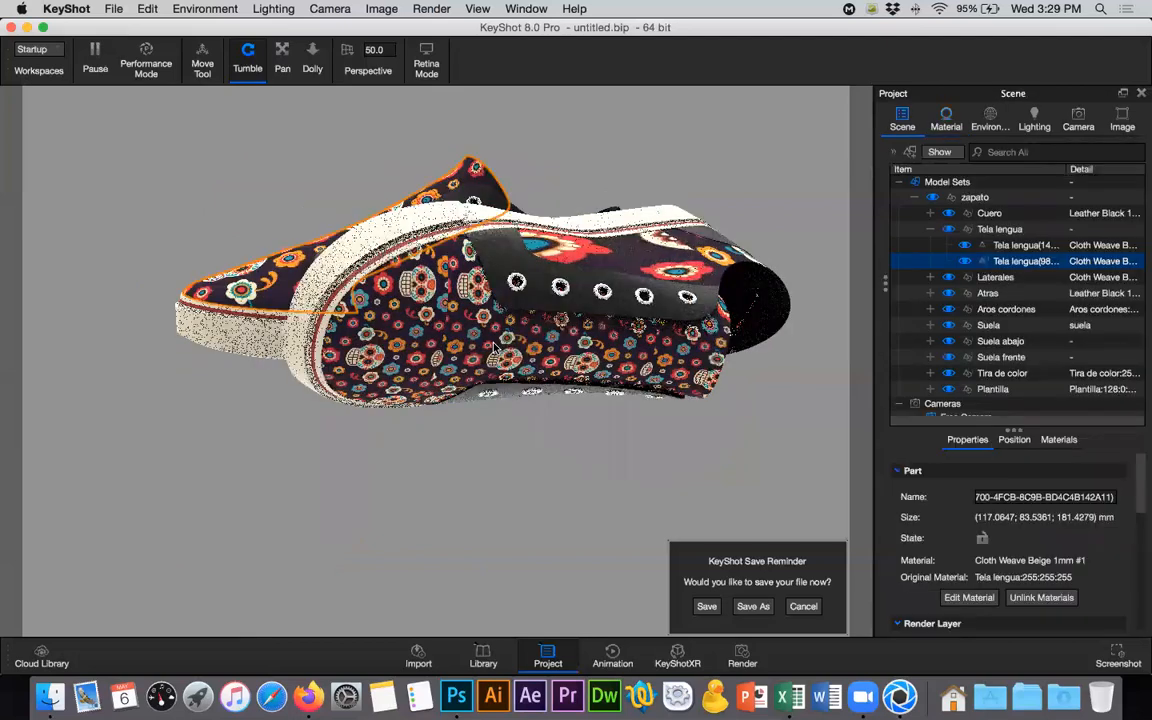
pyautogui.click(1012, 247)
pyautogui.doubleClick(1012, 247)
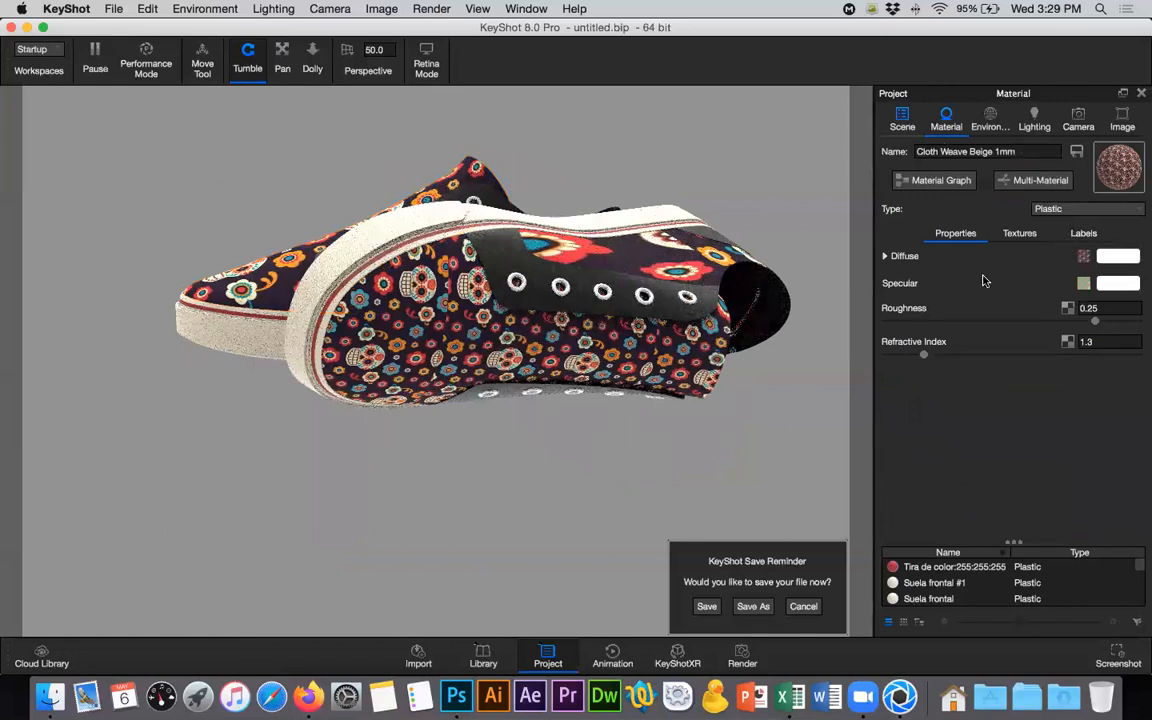
pyautogui.rightClick(1021, 249)
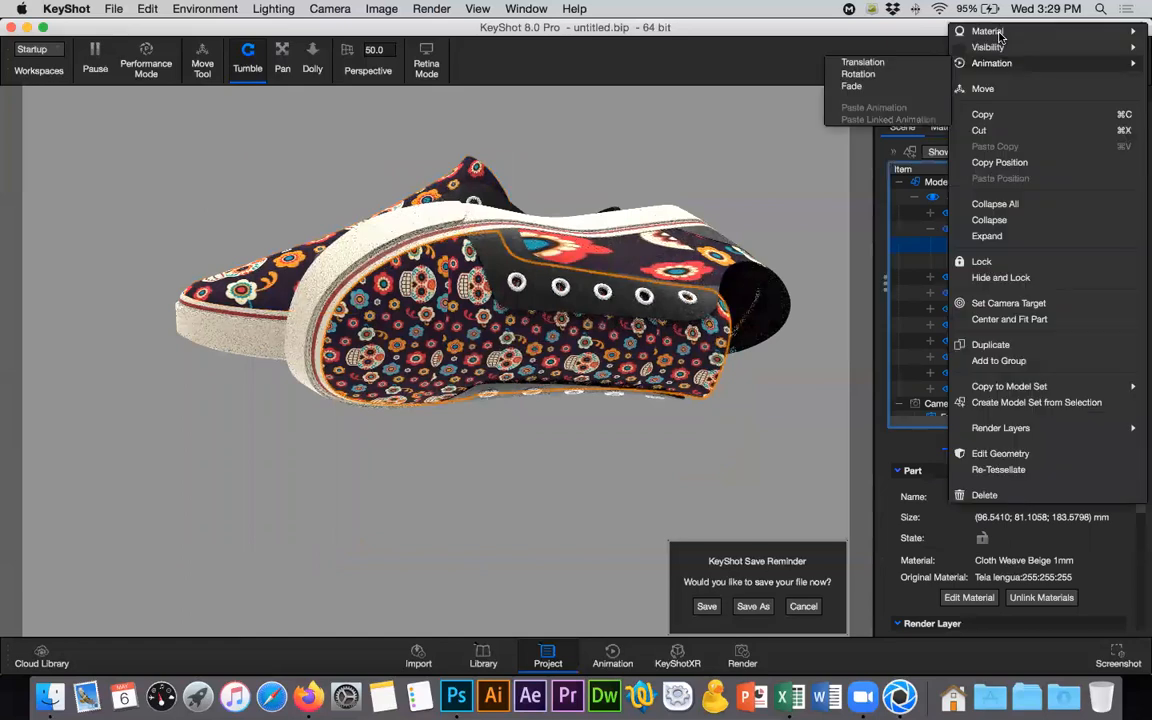
pyautogui.moveTo(987, 31)
pyautogui.click(831, 144)
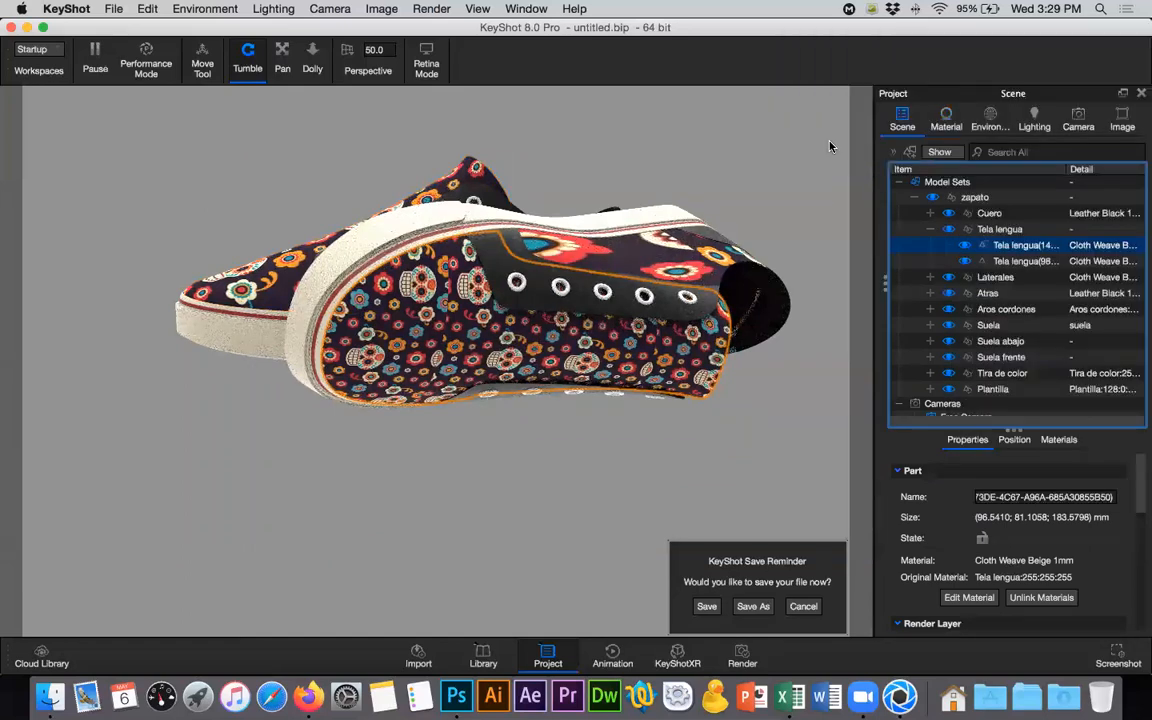
pyautogui.doubleClick(1027, 246)
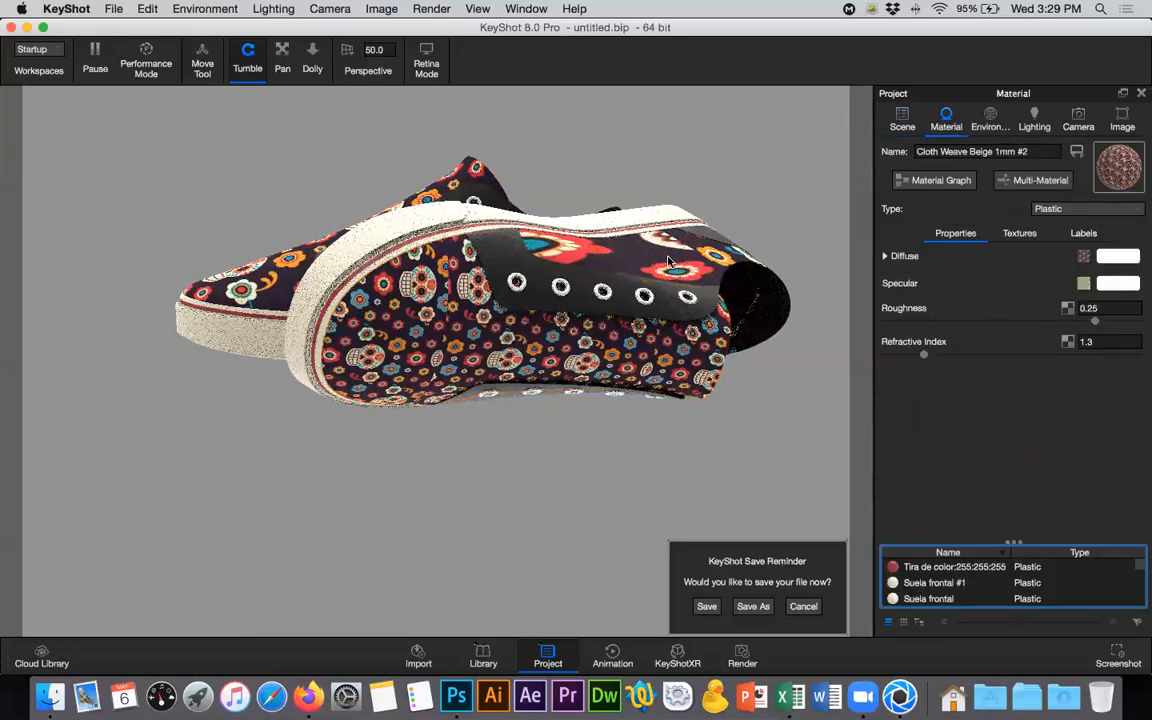
# - Reposition the diffuse tela texture on the other shoe's fabric and set its width and height to 2.5
pyautogui.click(1010, 233)
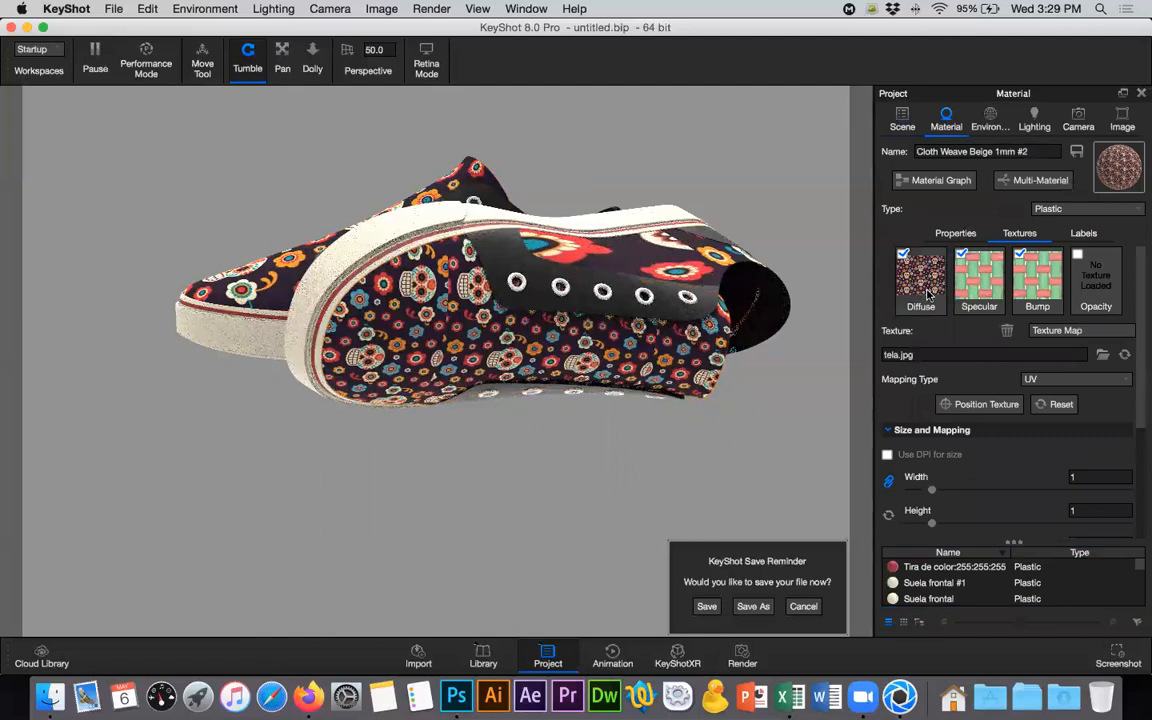
pyautogui.click(976, 404)
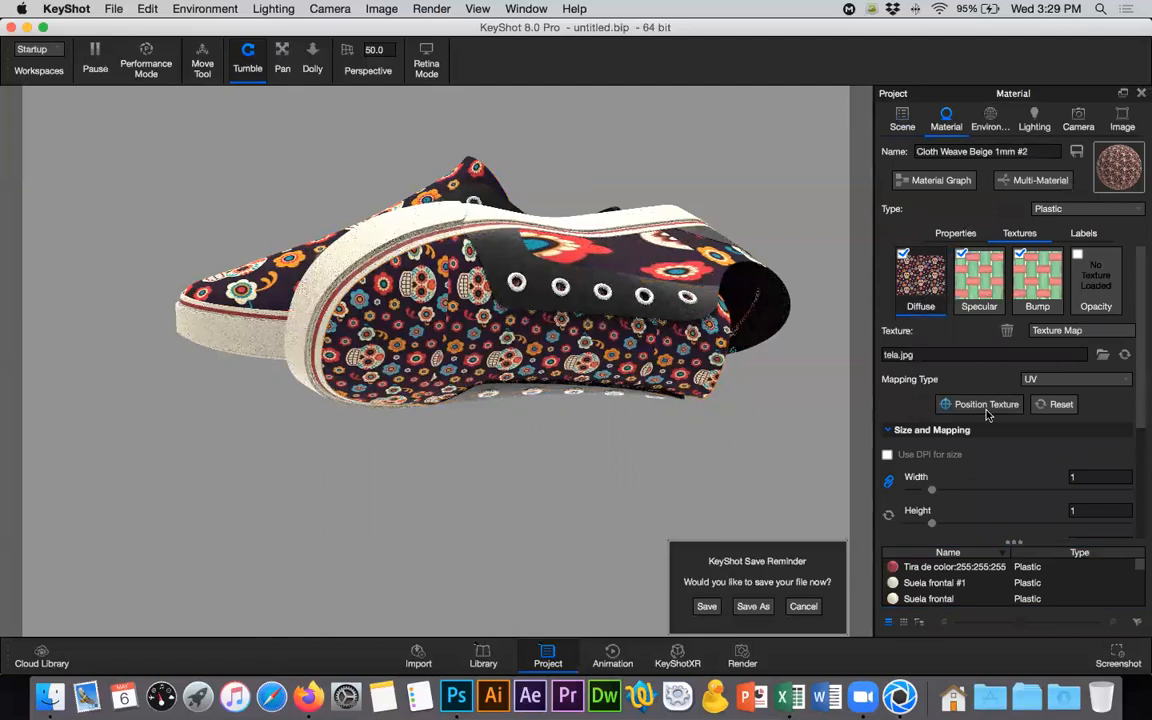
pyautogui.click(457, 352)
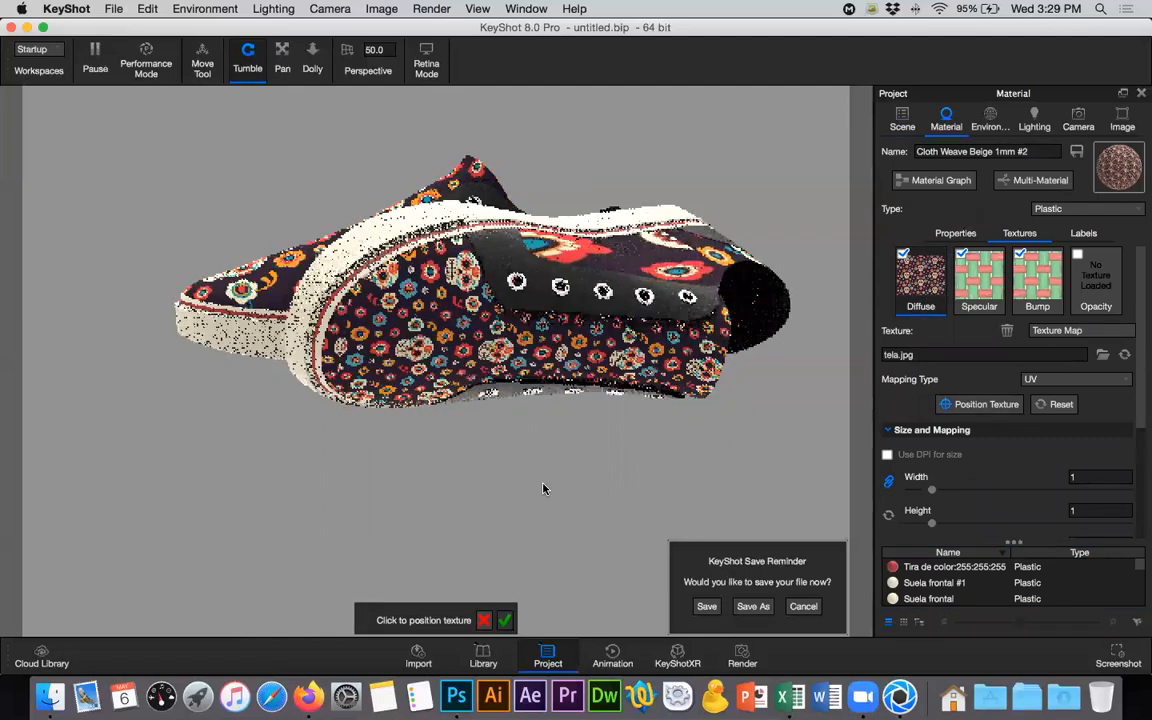
pyautogui.click(1046, 476)
pyautogui.write('2.')
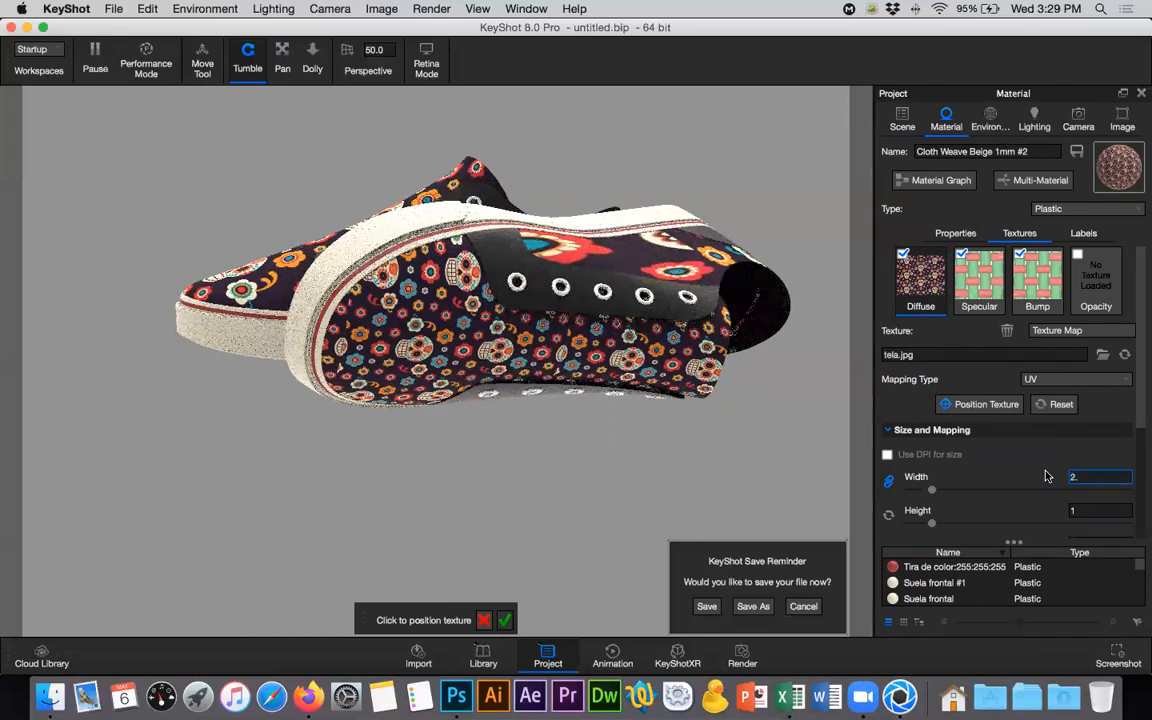
pyautogui.write('5')
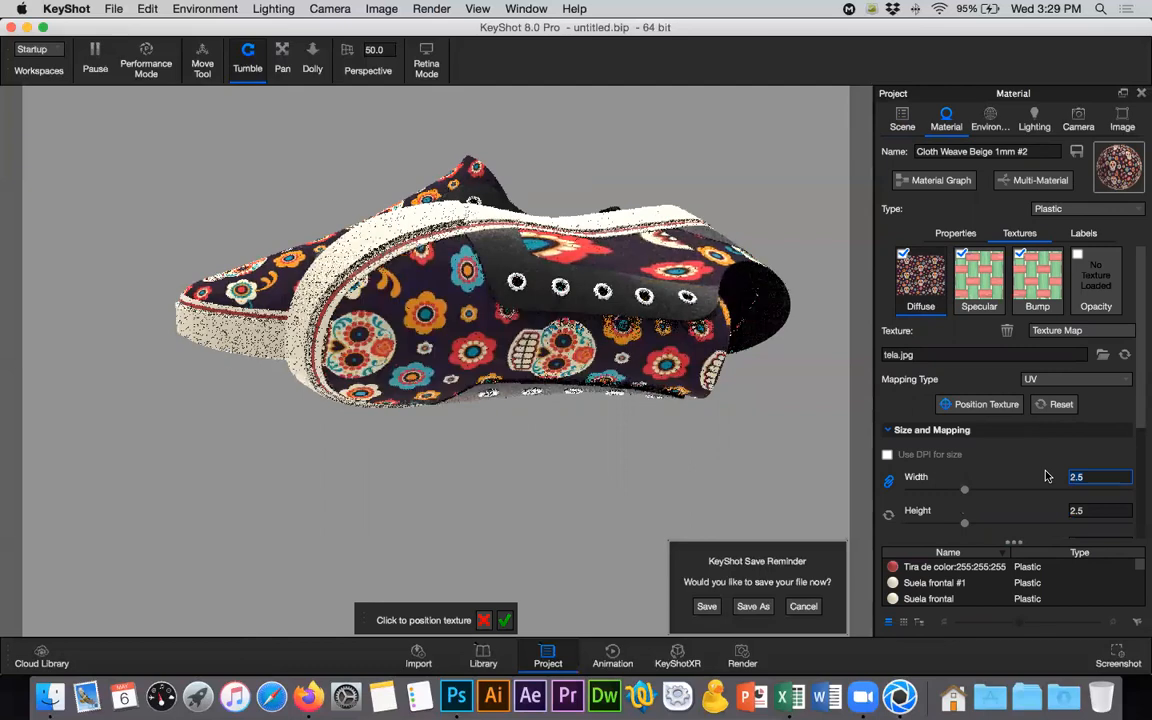
# - Check the texture size used on the second Tela lengua part and match the first part's tela width and height at 2.3
pyautogui.click(901, 121)
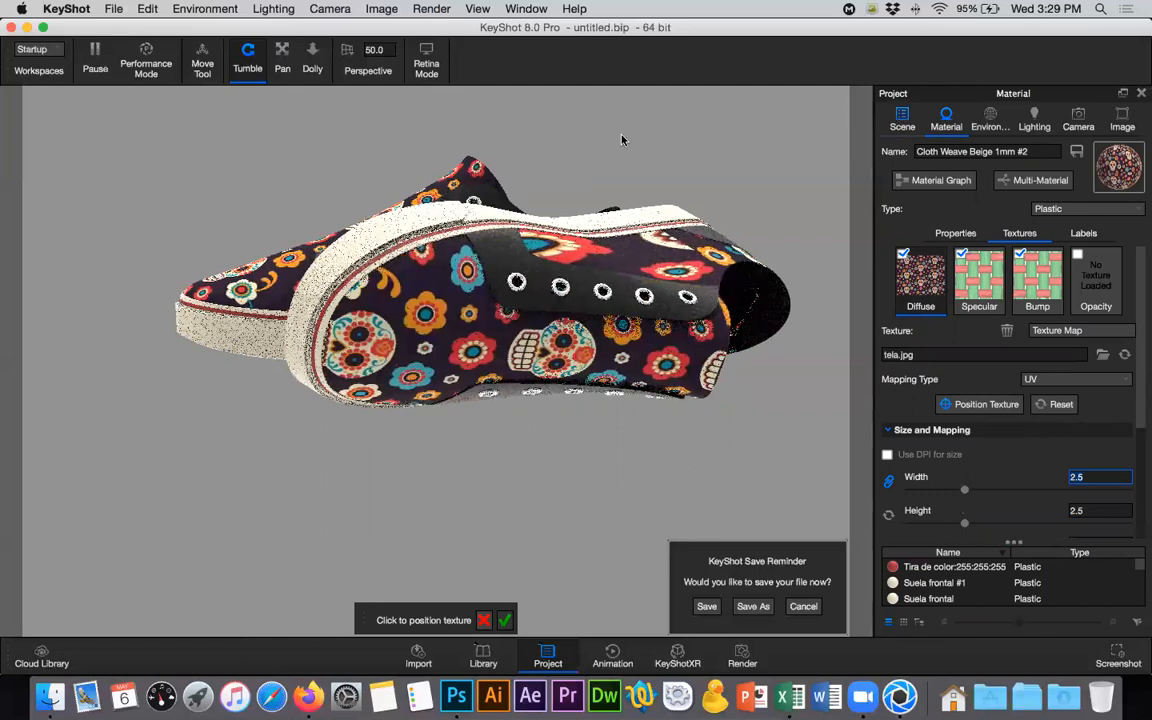
pyautogui.click(1045, 261)
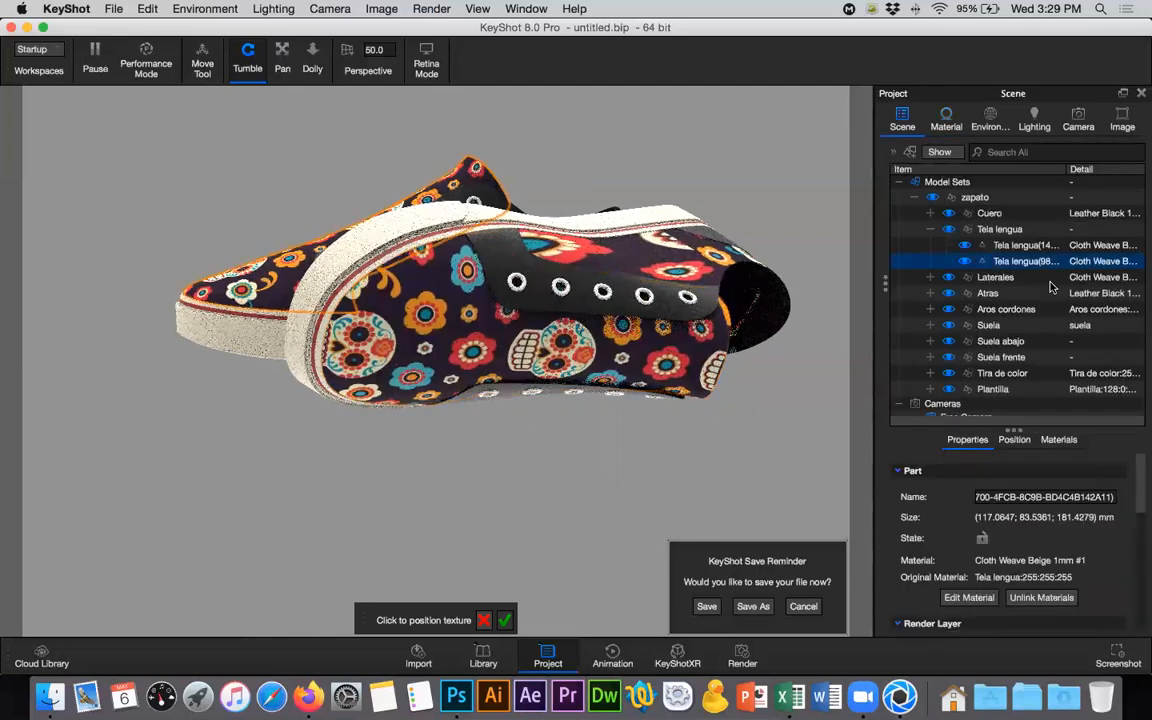
pyautogui.doubleClick(1046, 261)
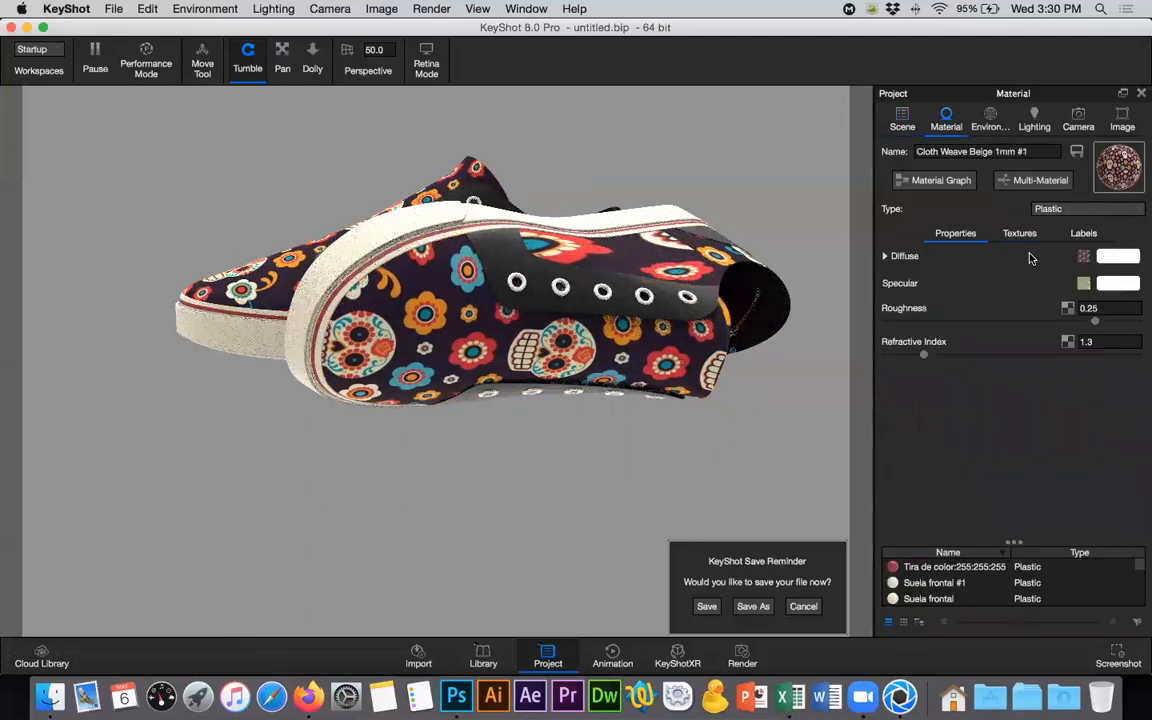
pyautogui.click(1017, 236)
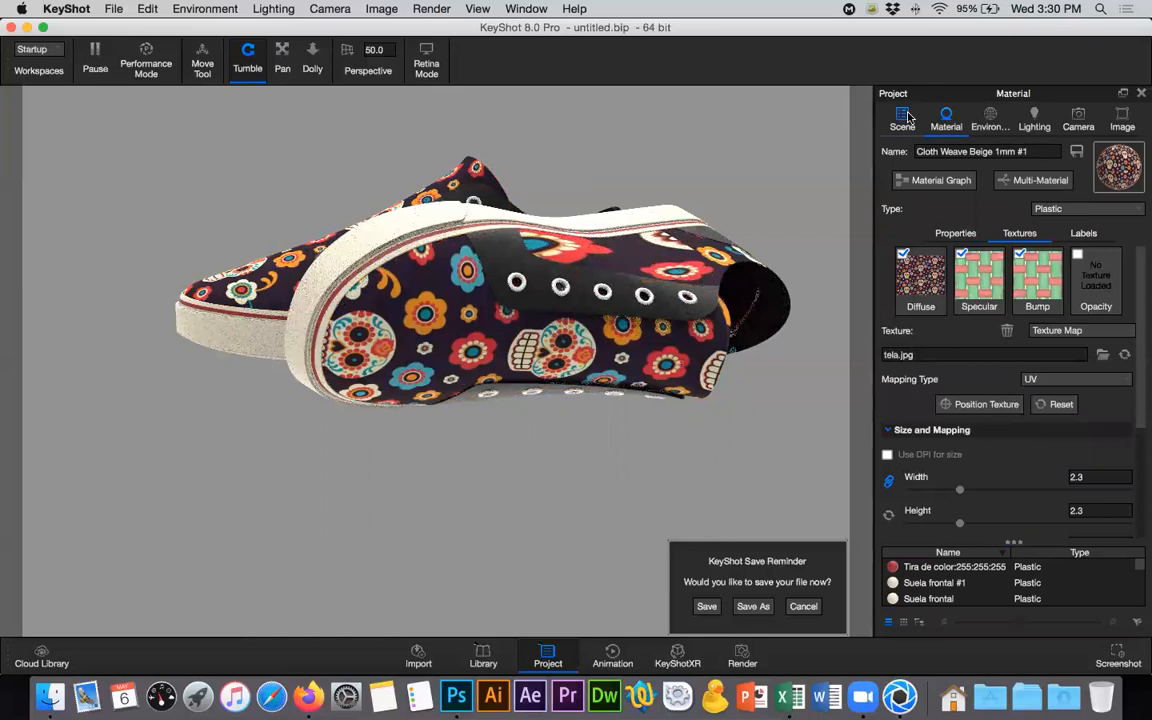
pyautogui.click(484, 325)
pyautogui.click(463, 328)
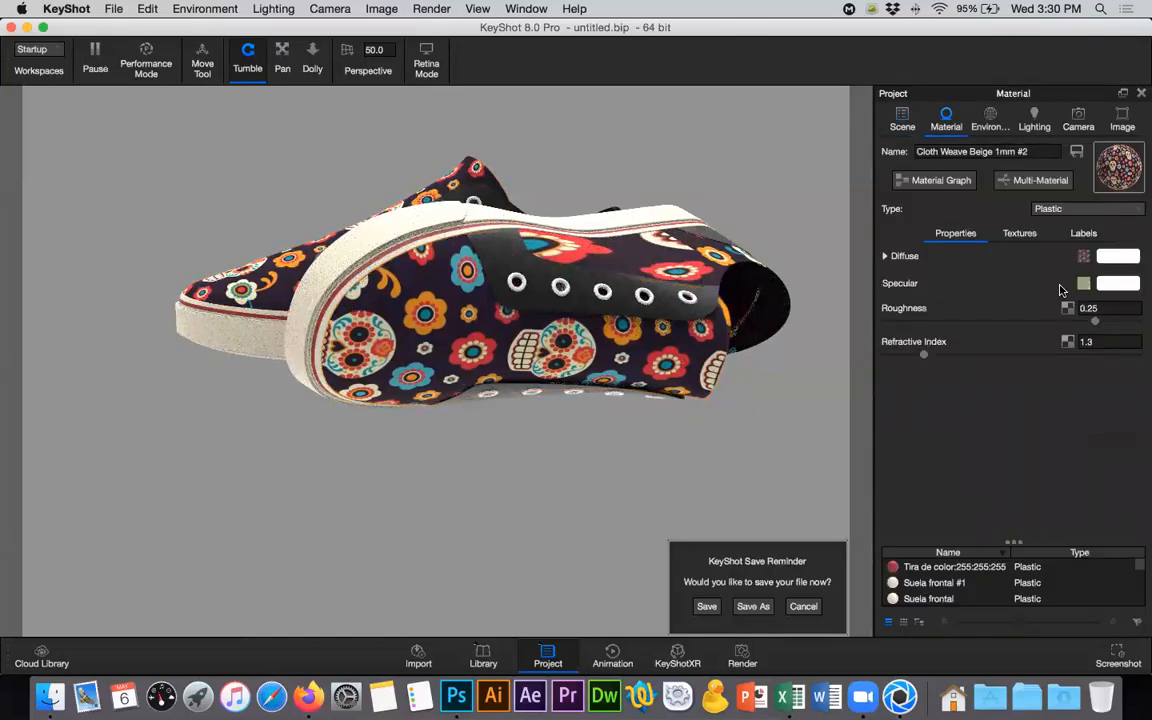
pyautogui.click(1019, 233)
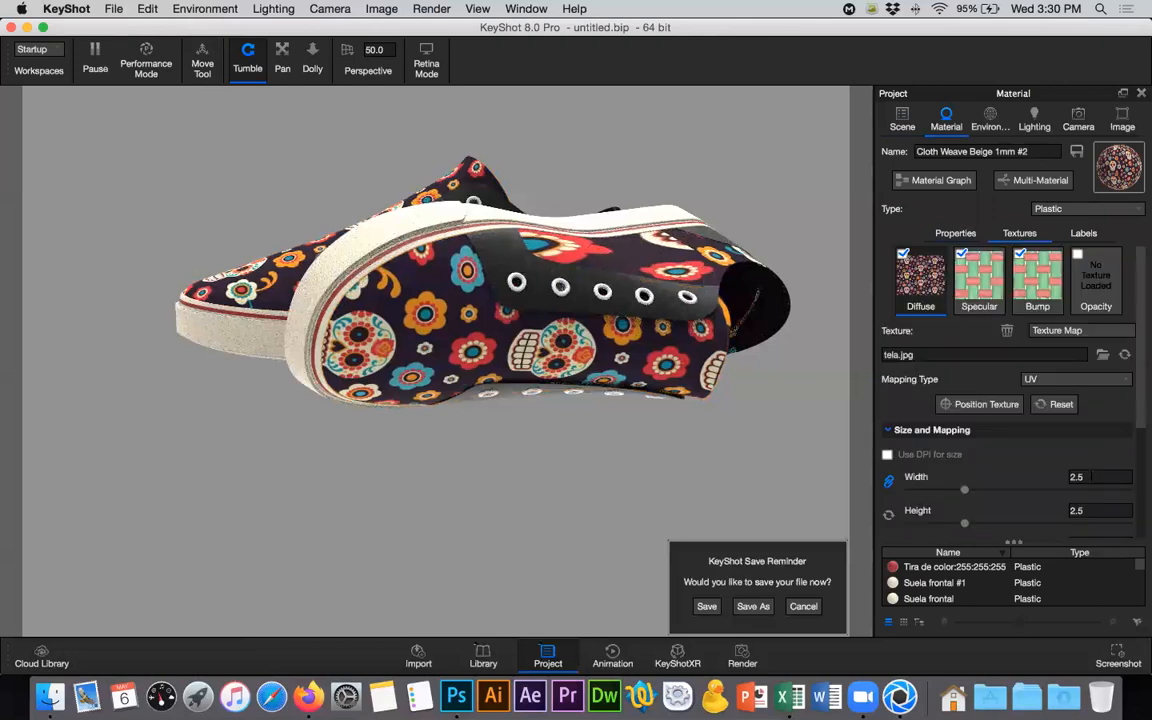
pyautogui.click(1091, 476)
pyautogui.press('BackSpace')
pyautogui.write('3')
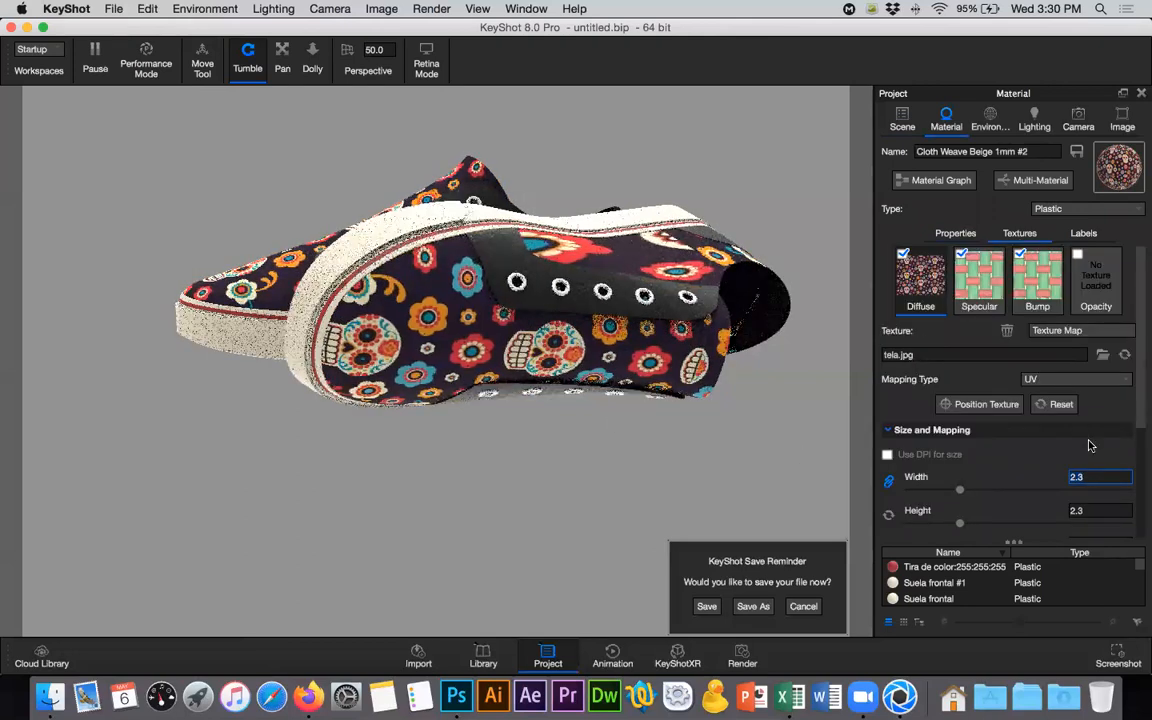
# - Shift the first Tela lengua part's tela texture along V to about -0.121
pyautogui.scroll(-4, 1141, 426)
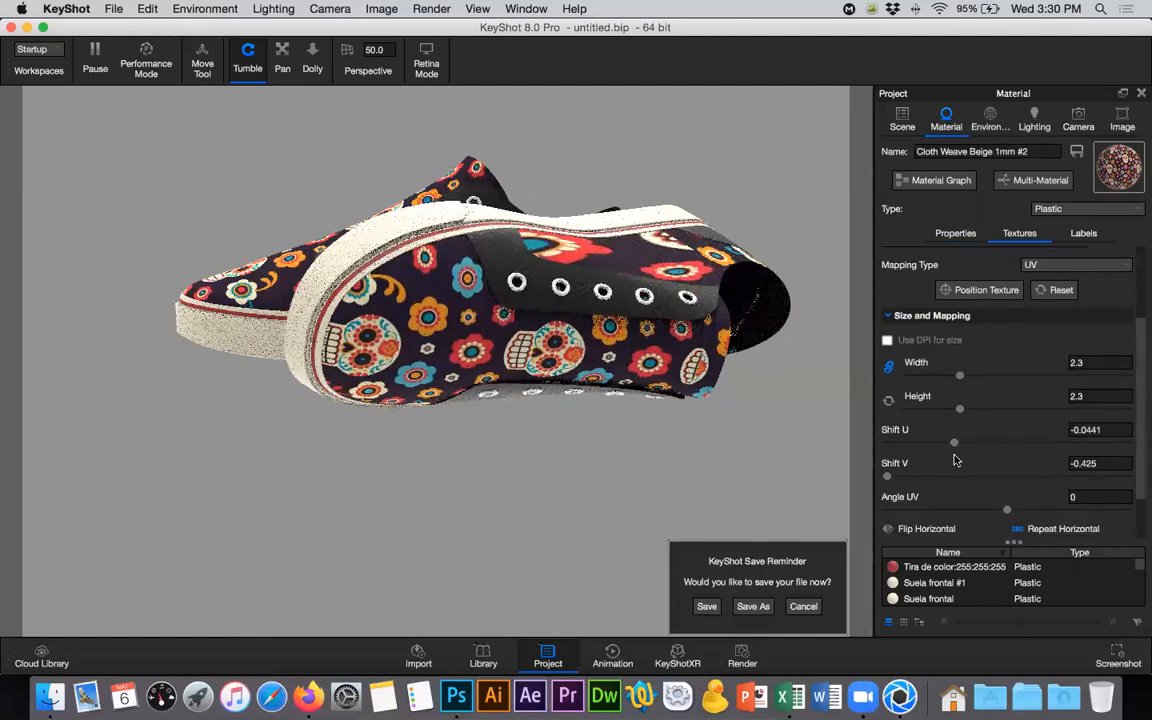
pyautogui.moveTo(888, 478); pyautogui.dragTo(866, 487)
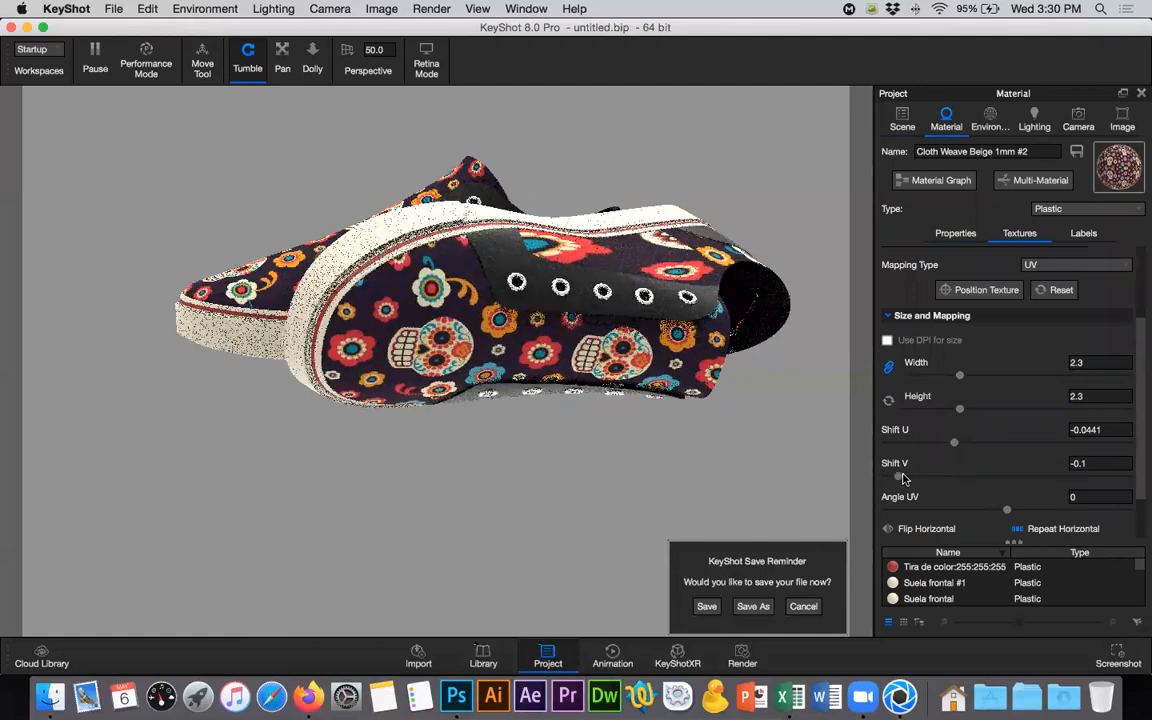
pyautogui.moveTo(897, 479); pyautogui.dragTo(869, 480)
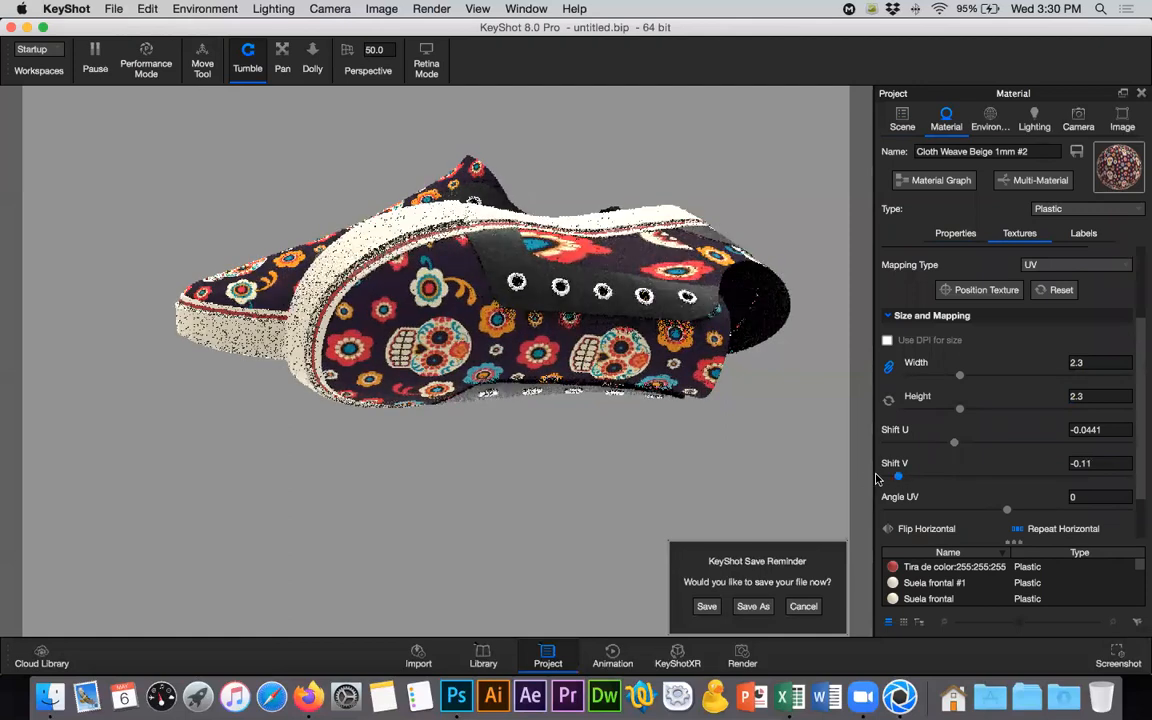
pyautogui.scroll(-1, 1092, 480)
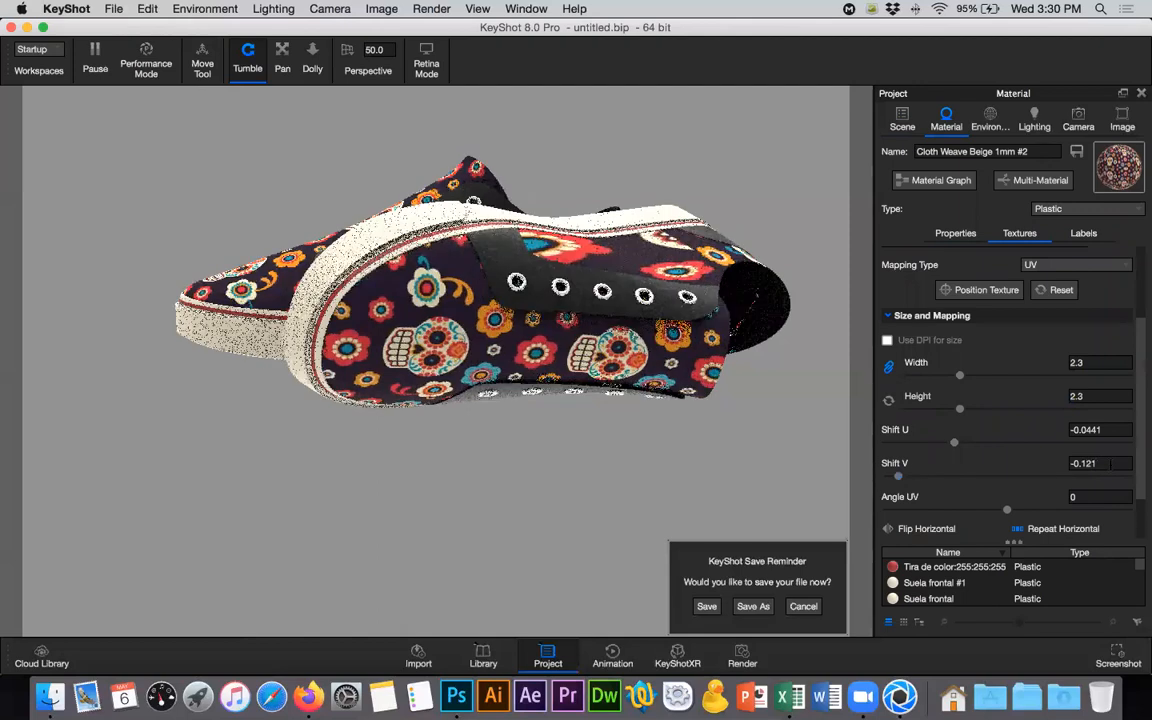
# - Try V shifts of 0, -30, -80 and -3 for the tela texture on the first Tela lengua part
pyautogui.click(1065, 465)
pyautogui.write('0')
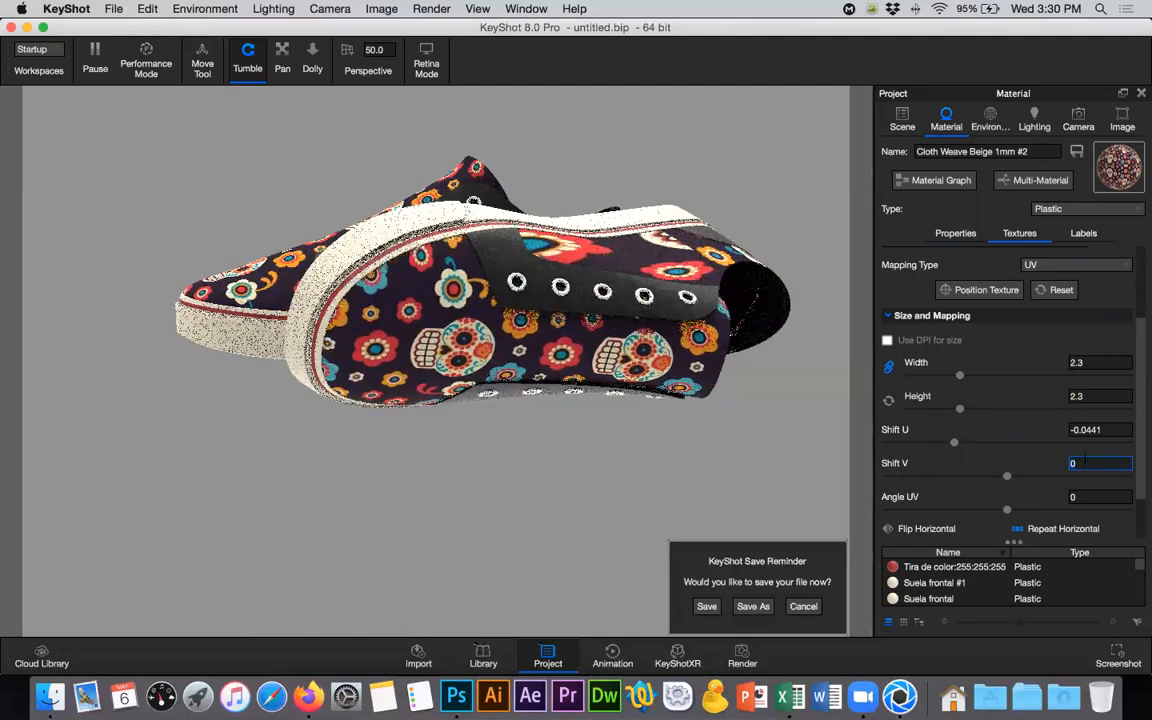
pyautogui.write('-30')
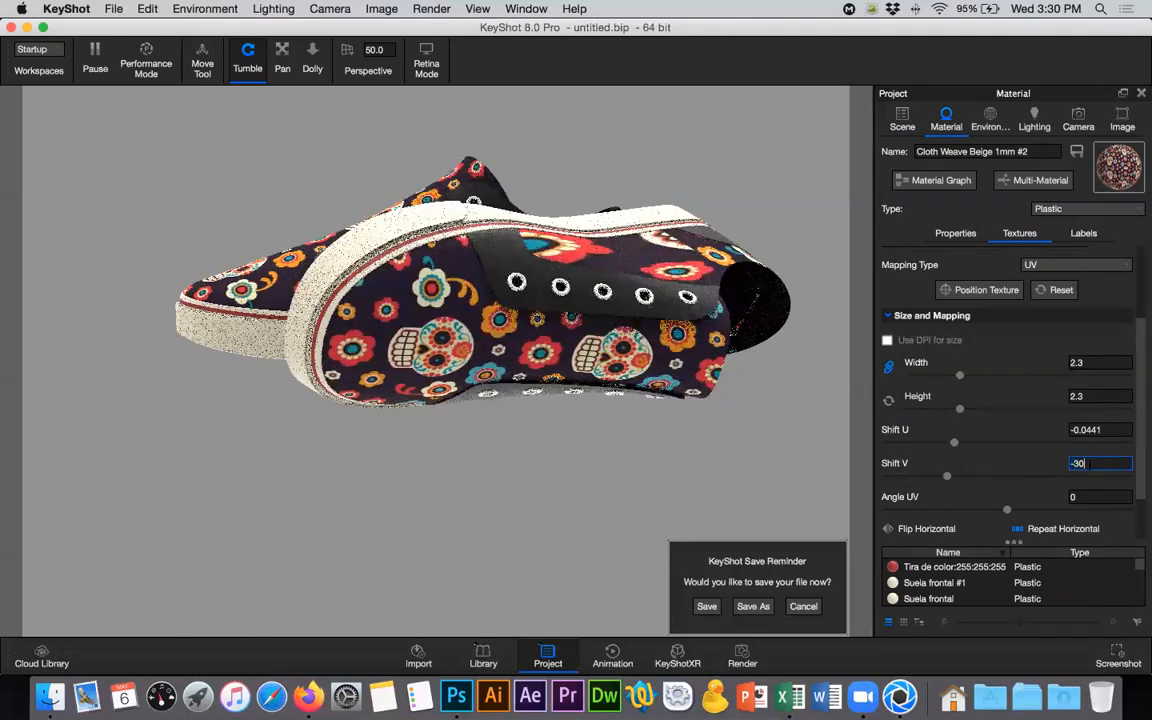
pyautogui.press('BackSpace')
pyautogui.press('BackSpace')
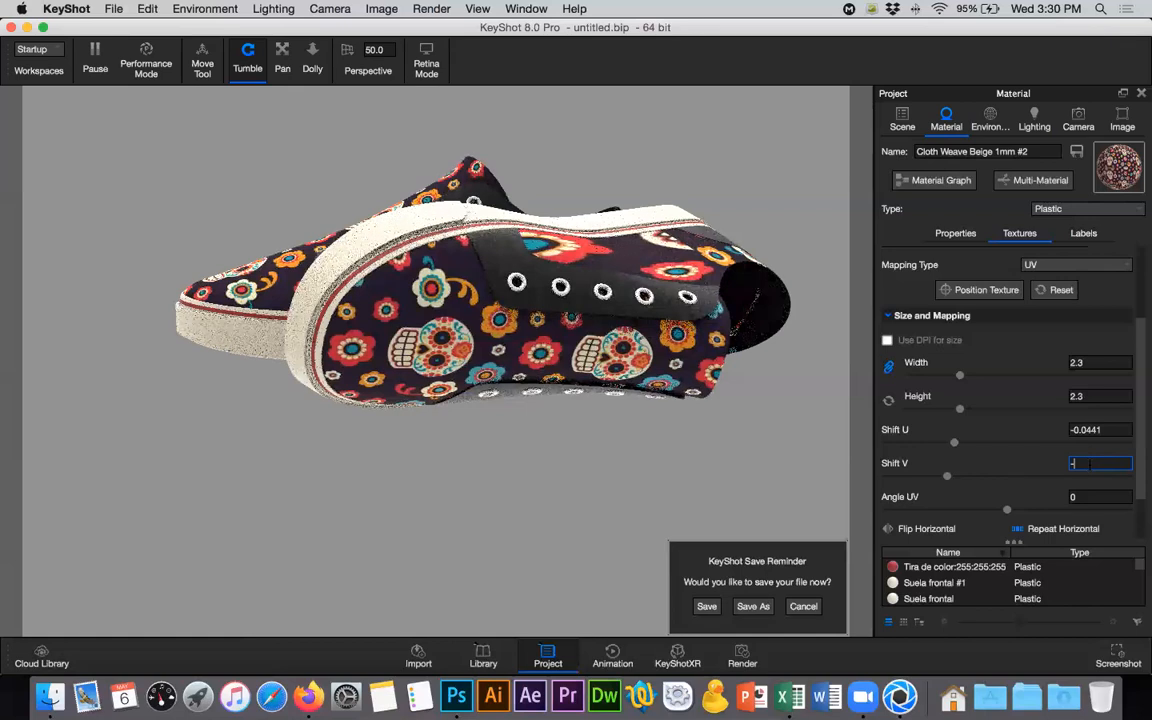
pyautogui.write('80')
pyautogui.press('Return')
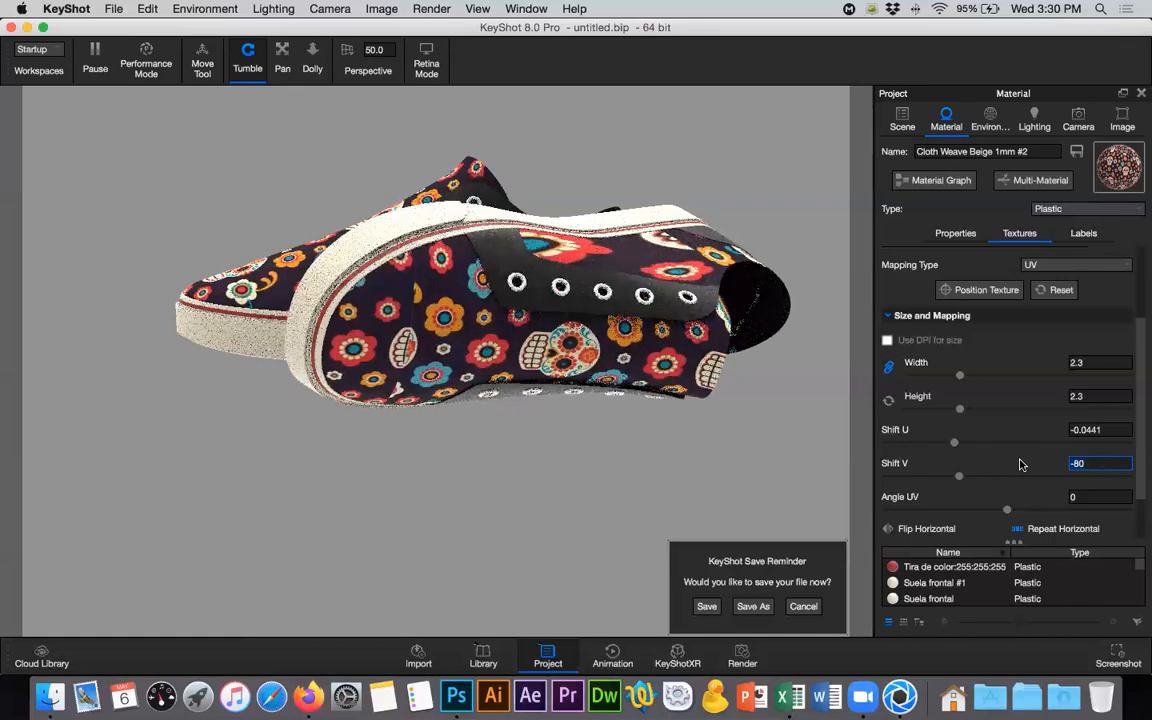
pyautogui.write('-3')
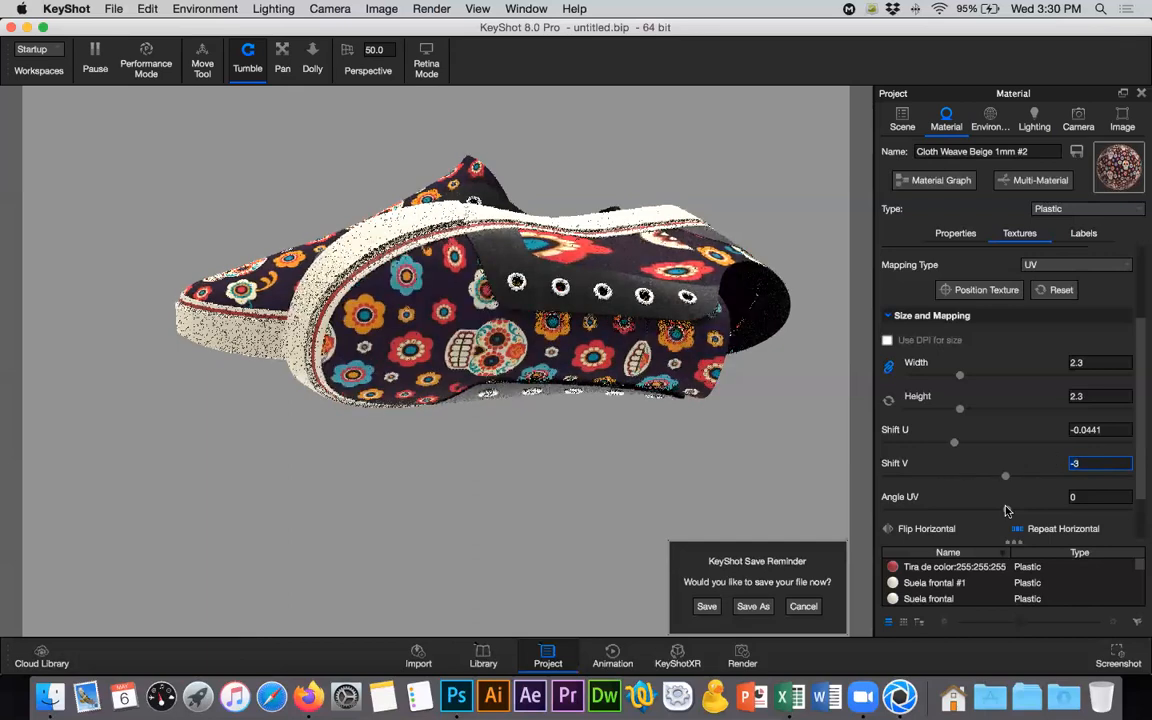
# - Try shifting the first Tela lengua part's tela texture along V to about -220.986
pyautogui.moveTo(1005, 477); pyautogui.dragTo(883, 474)
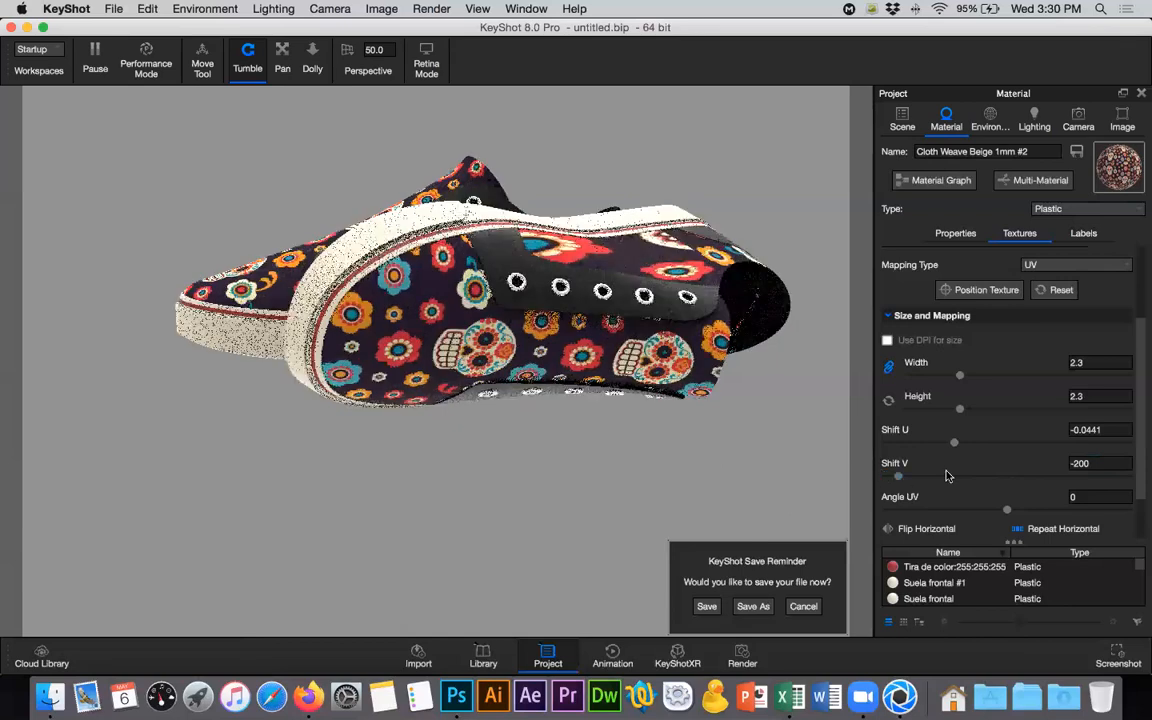
pyautogui.moveTo(905, 477)
pyautogui.mouseDown()
pyautogui.moveTo(856, 476)
pyautogui.moveTo(916, 480)
pyautogui.mouseUp()
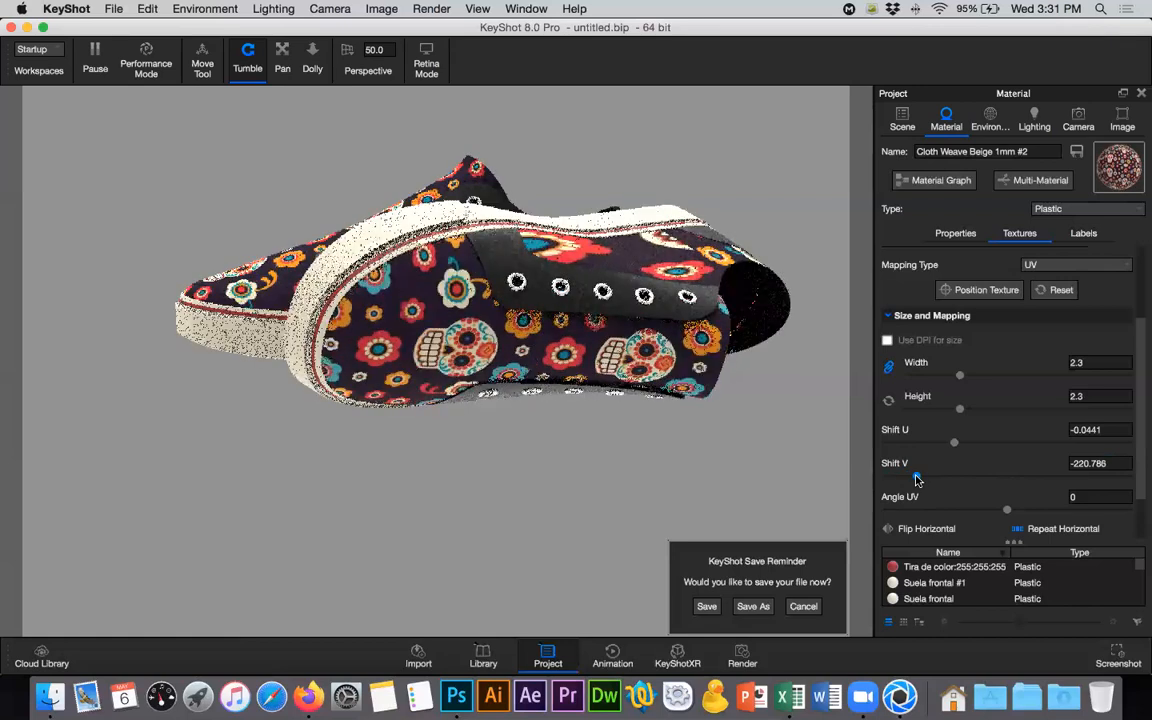
pyautogui.click(1108, 464)
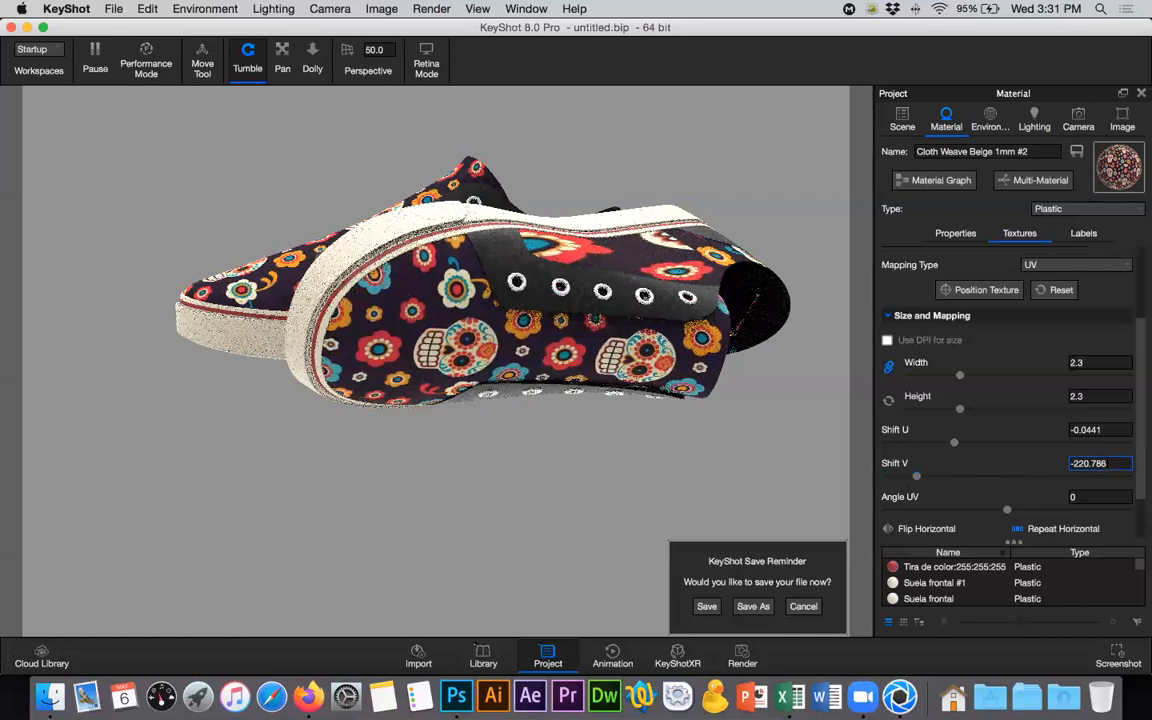
pyautogui.press('Down')
pyautogui.press('Down')
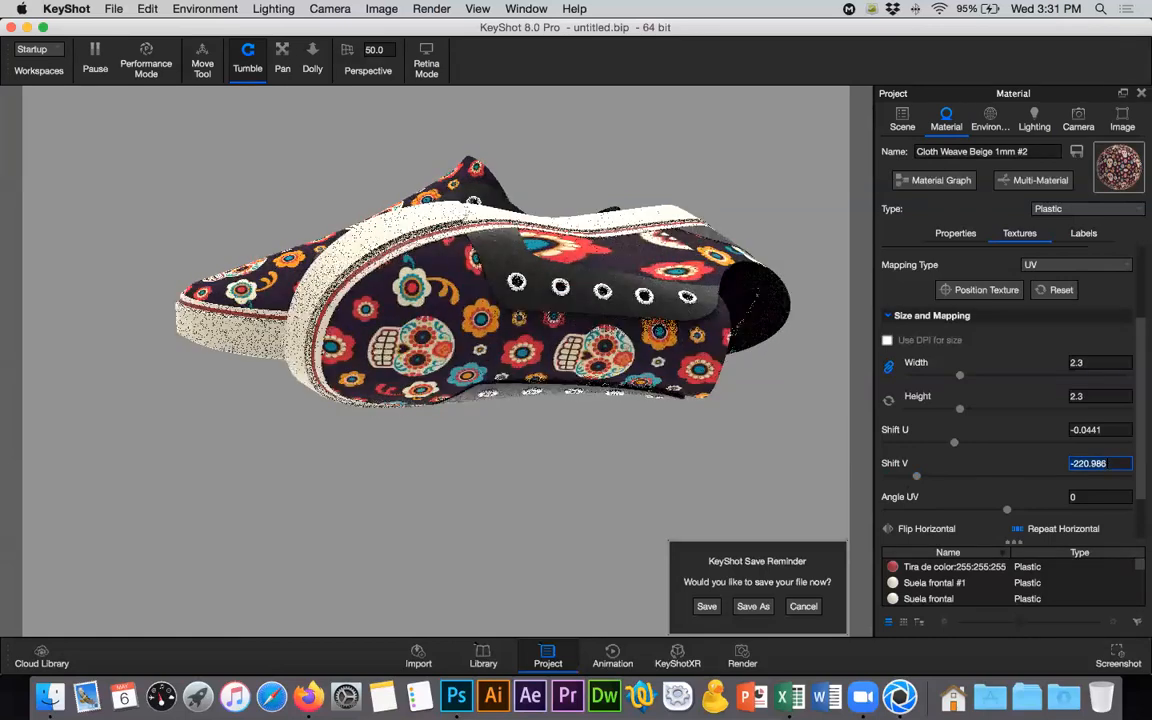
# - Compare the pattern on both shoes and try a V shift of -221.1 for the first Tela lengua part's texture
pyautogui.moveTo(547, 318); pyautogui.dragTo(102, 339)
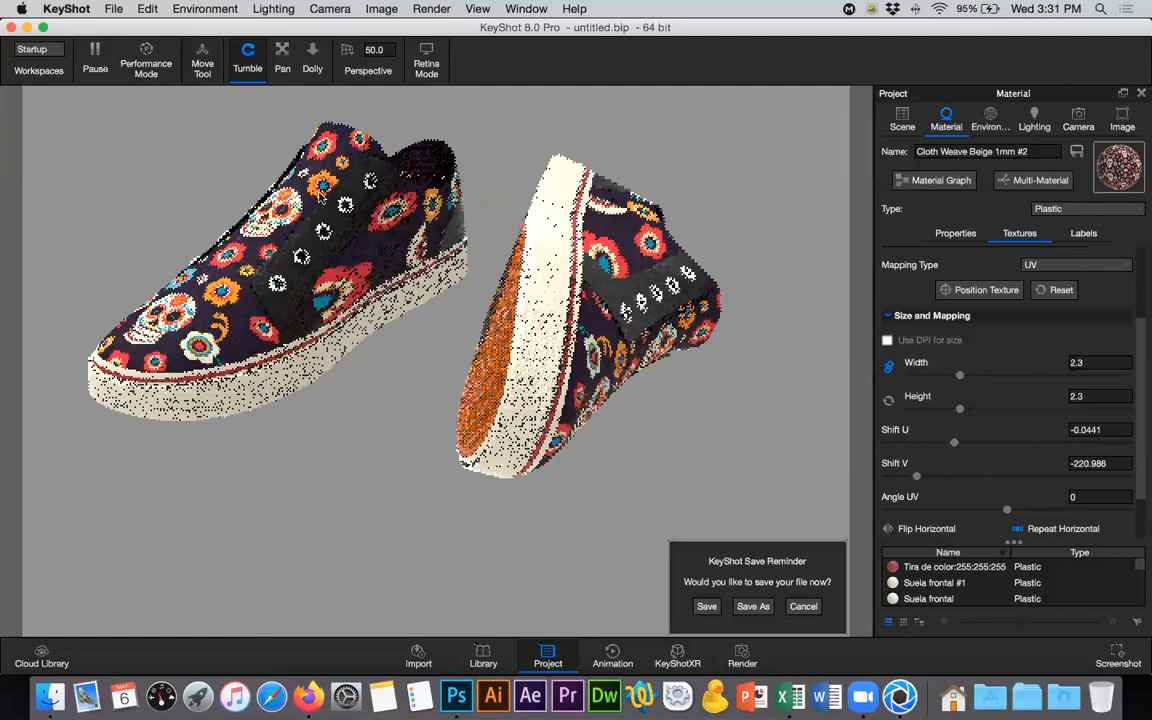
pyautogui.moveTo(441, 300); pyautogui.dragTo(783, 389)
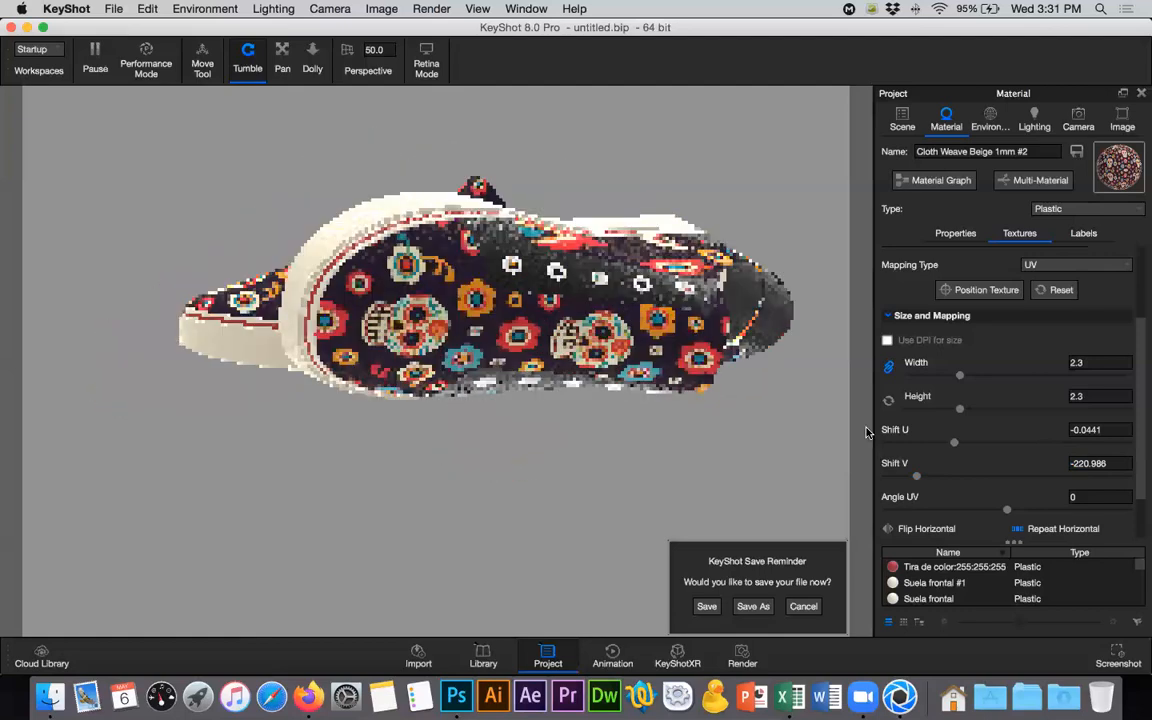
pyautogui.click(1087, 463)
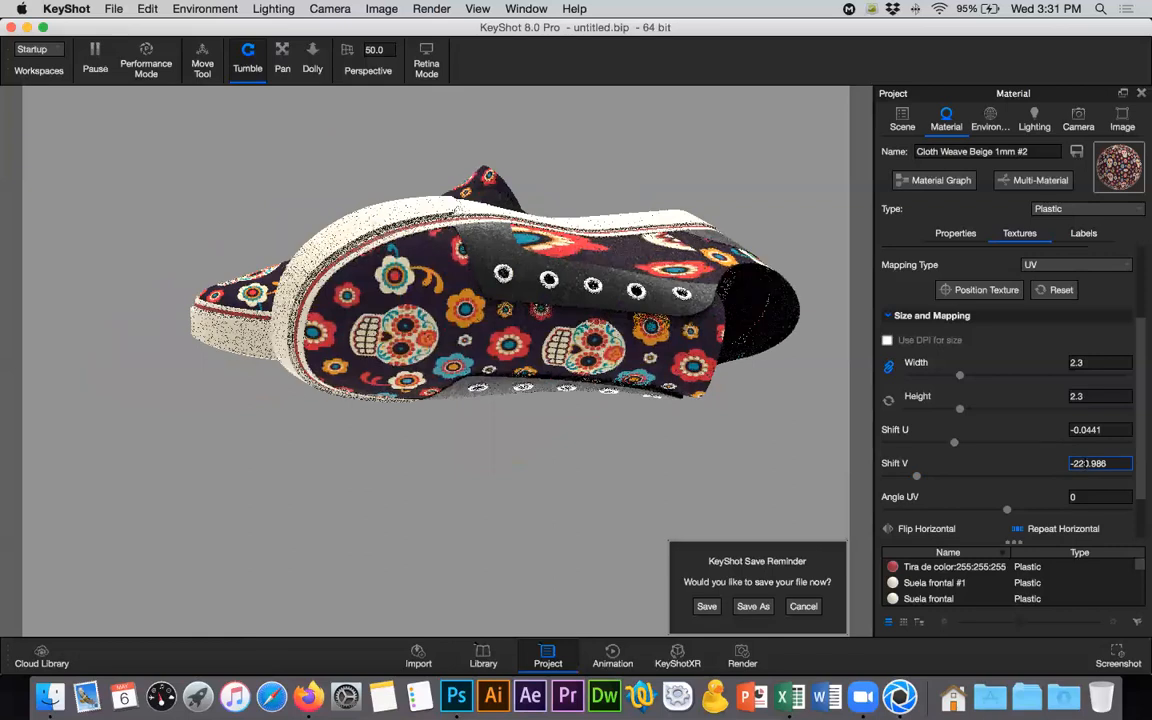
pyautogui.press('Down')
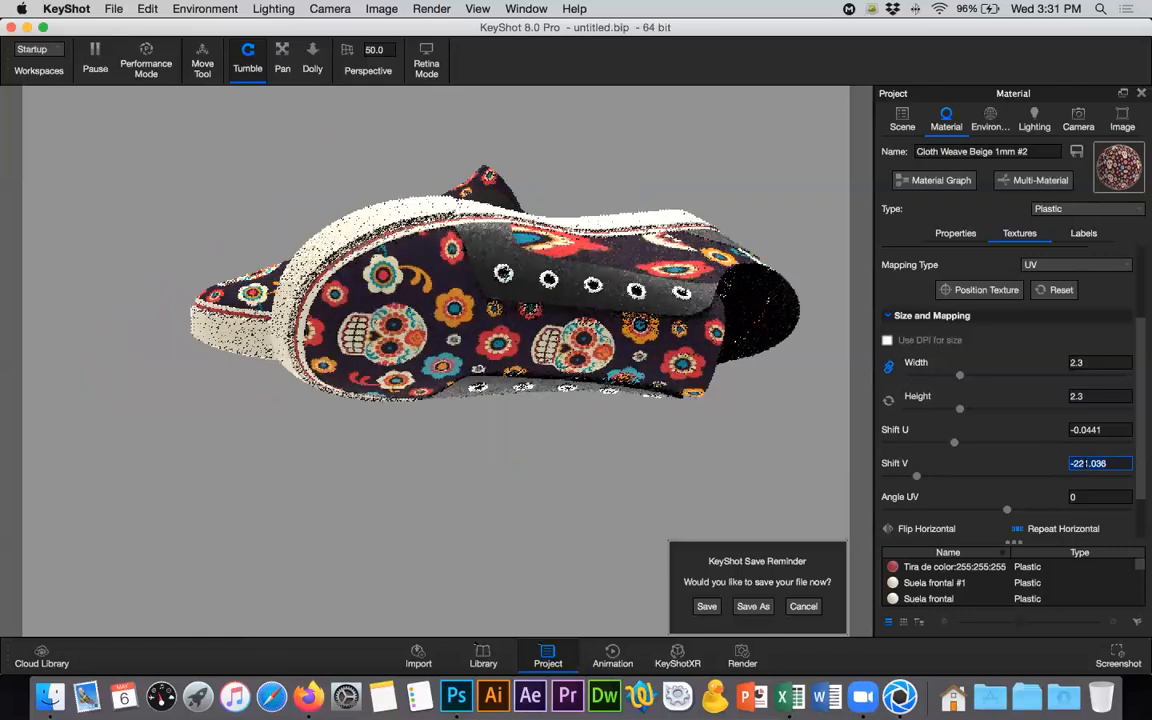
pyautogui.press('BackSpace')
pyautogui.press('BackSpace')
pyautogui.press('BackSpace')
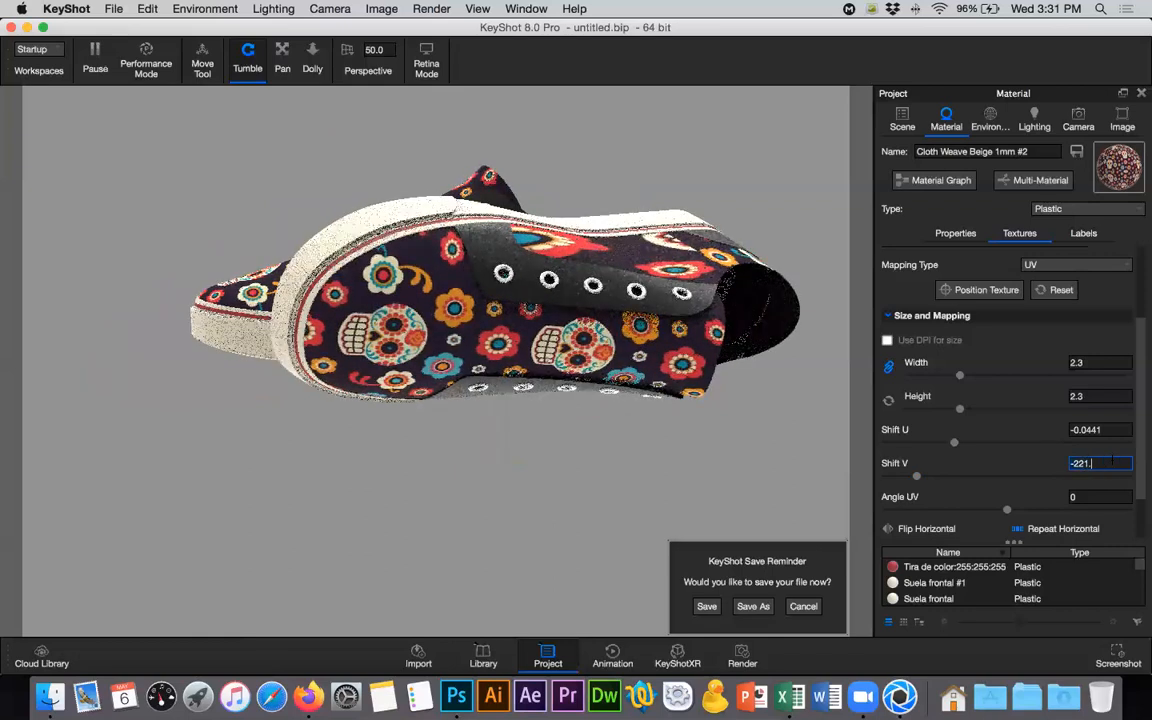
pyautogui.press('BackSpace')
pyautogui.write('.')
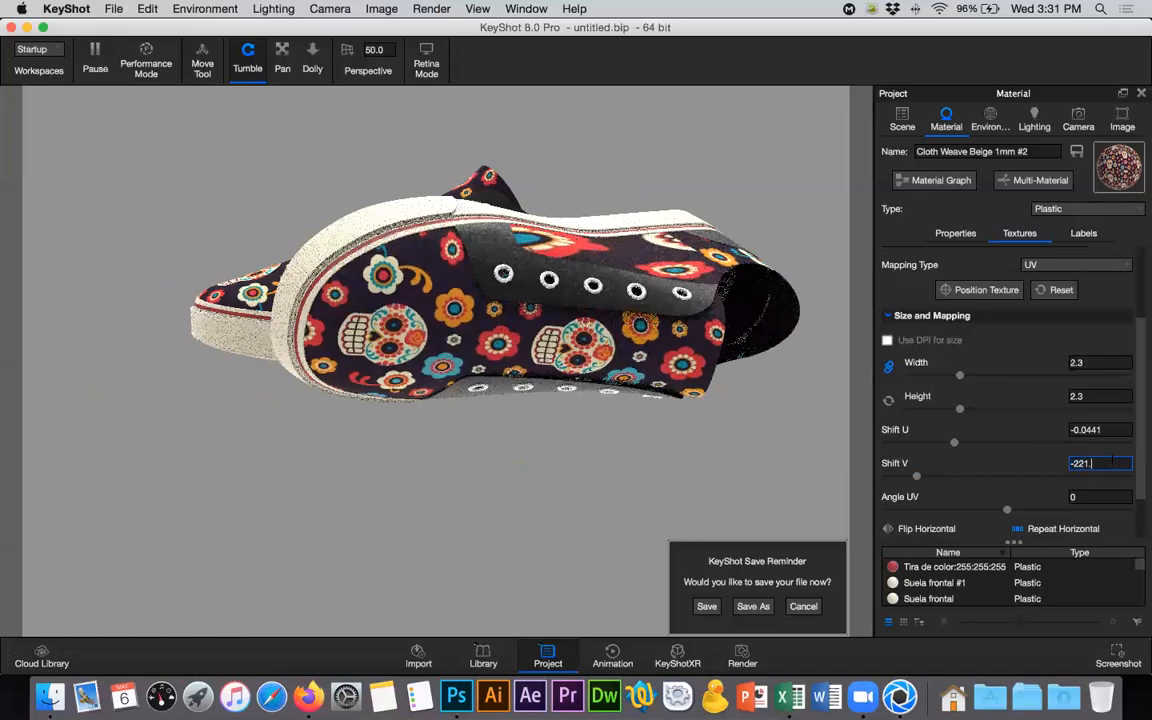
pyautogui.write('1')
pyautogui.press('Return')
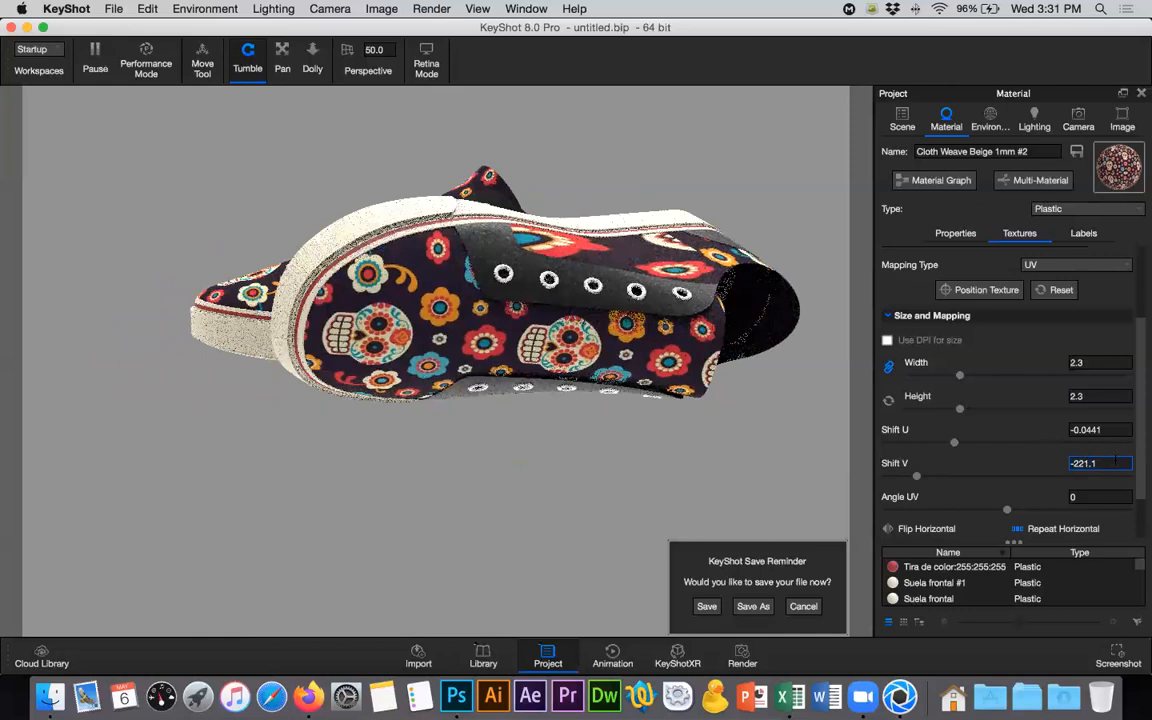
# - Try a V shift of -220.5 for the first Tela lengua part's tela texture
pyautogui.press('BackSpace')
pyautogui.press('BackSpace')
pyautogui.press('BackSpace')
pyautogui.write('0.5')
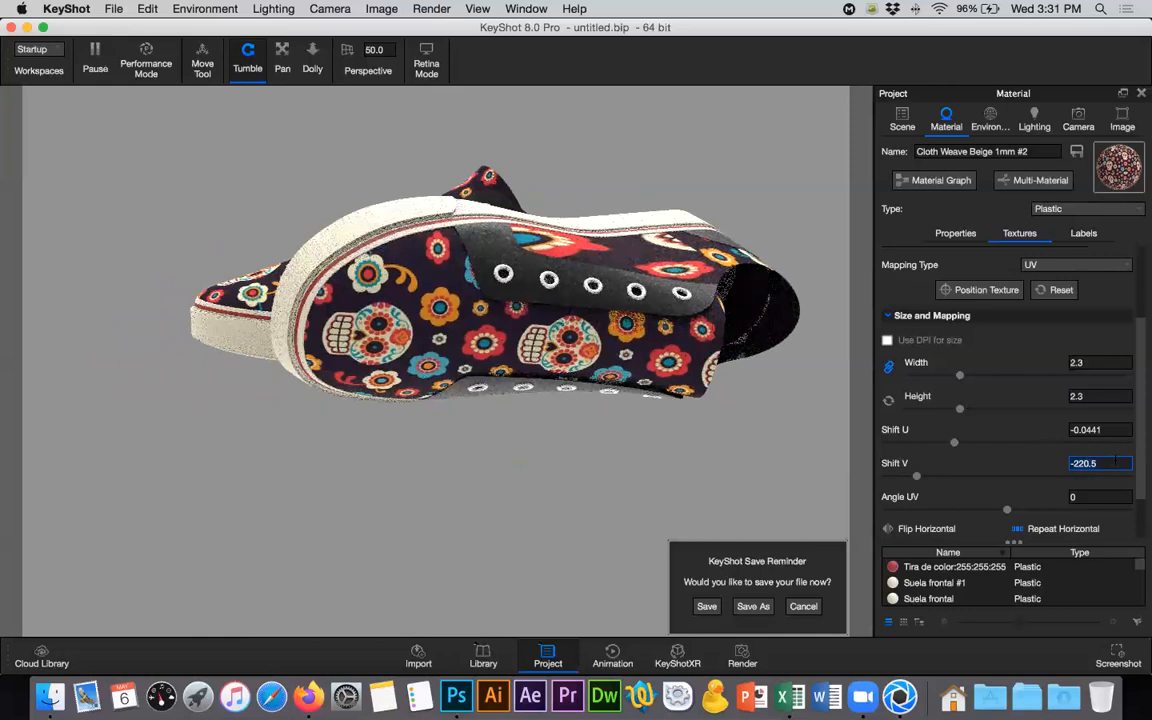
pyautogui.press('Return')
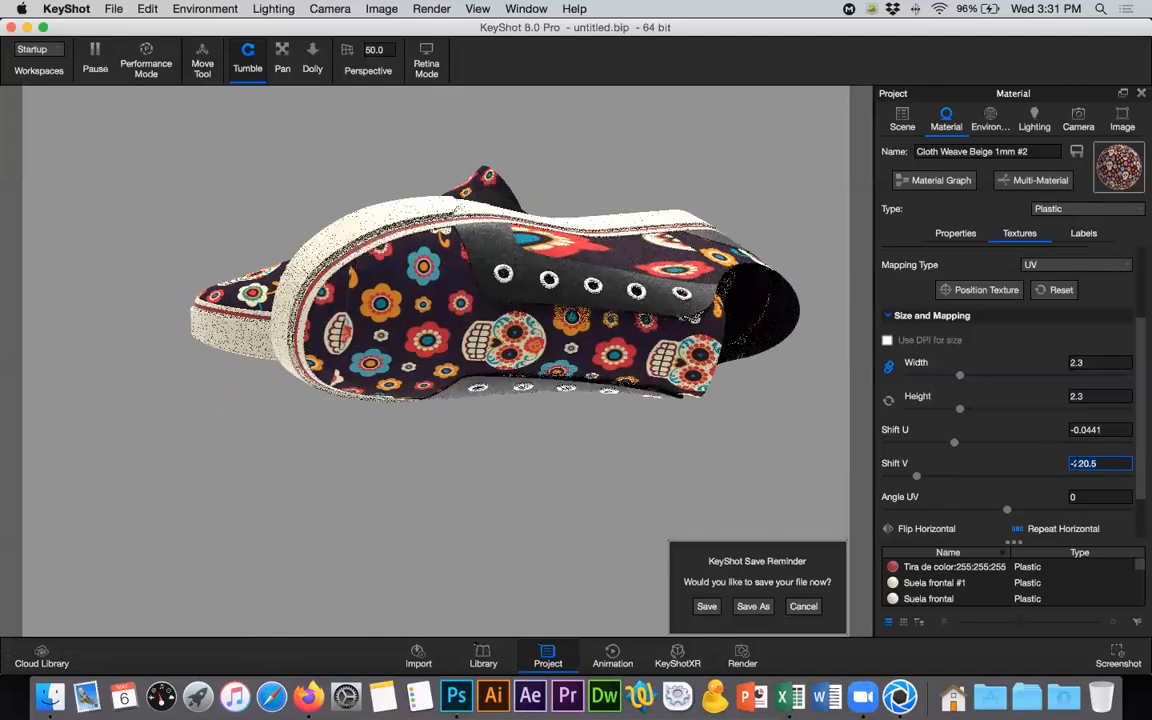
# - Shift the first Tela lengua part's tela texture along V to about -232.499 and compare both shoes
pyautogui.moveTo(915, 478); pyautogui.dragTo(911, 478)
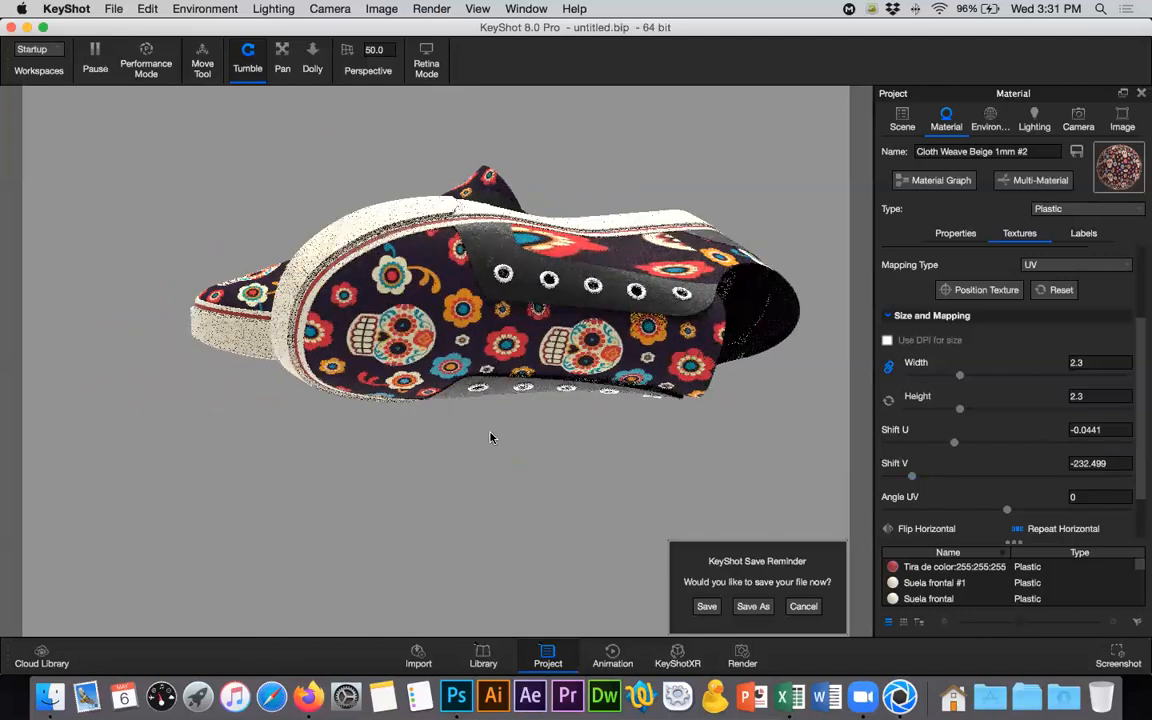
pyautogui.moveTo(618, 469); pyautogui.dragTo(777, 482)
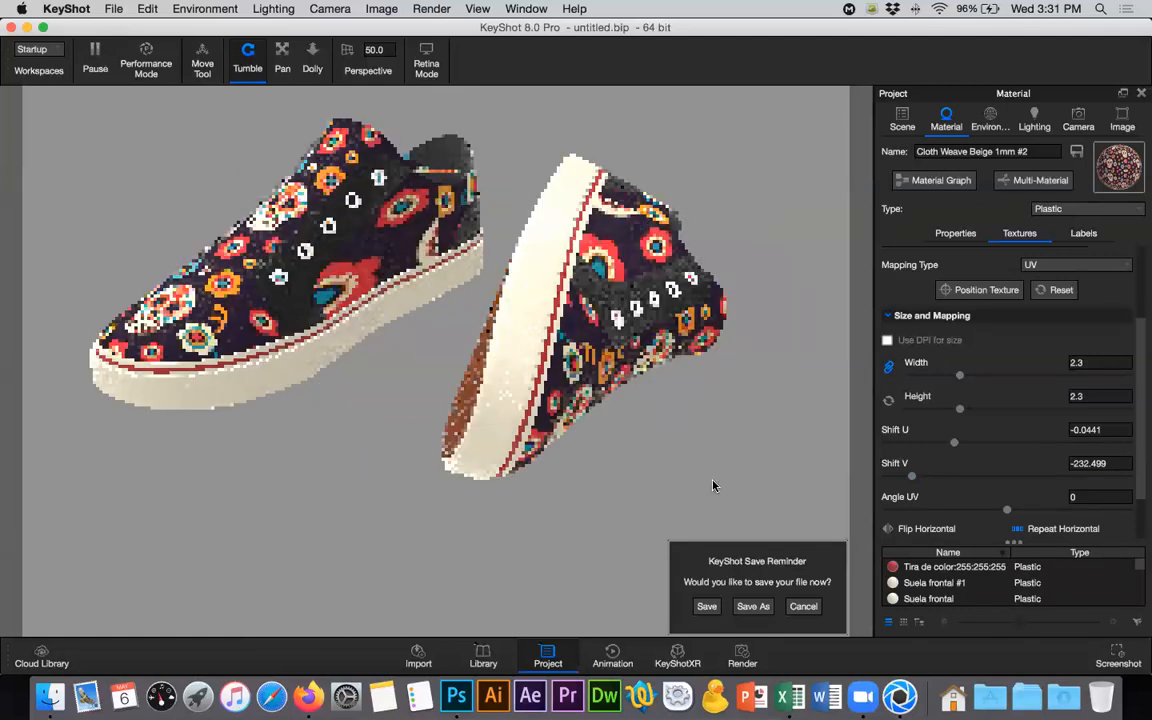
pyautogui.moveTo(713, 485); pyautogui.dragTo(262, 473)
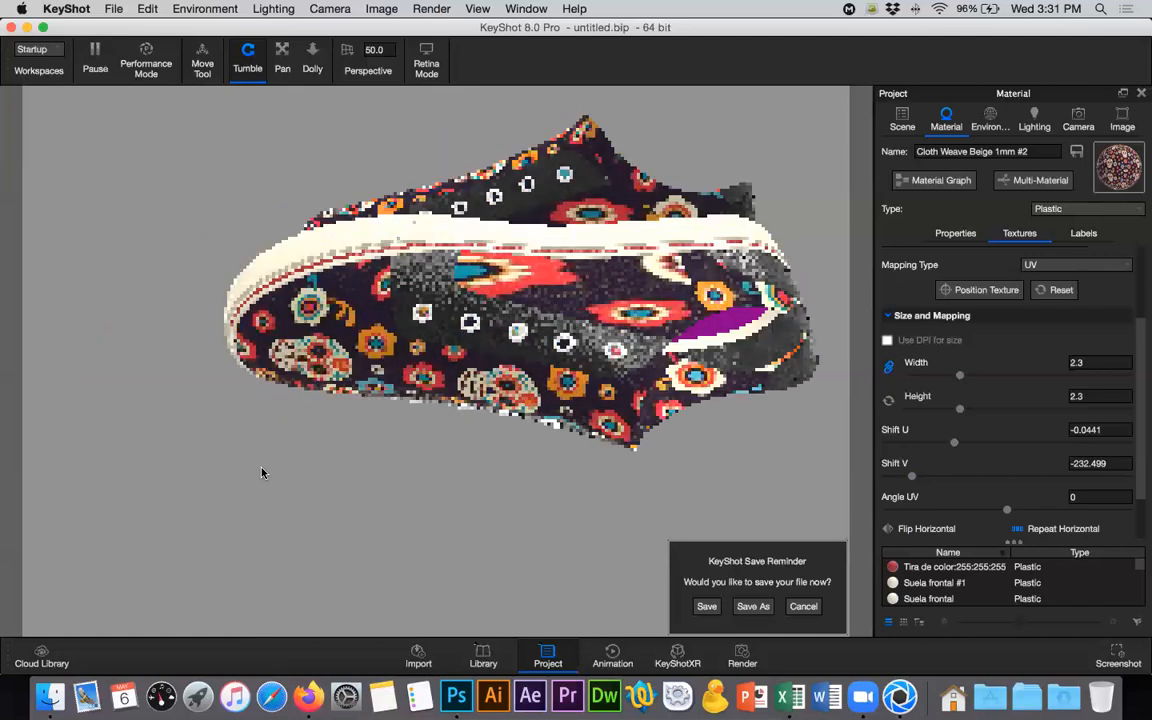
# - Open the Laterales side fabric's material textures and change the diffuse tela.jpg mapping type to Box
pyautogui.click(632, 300)
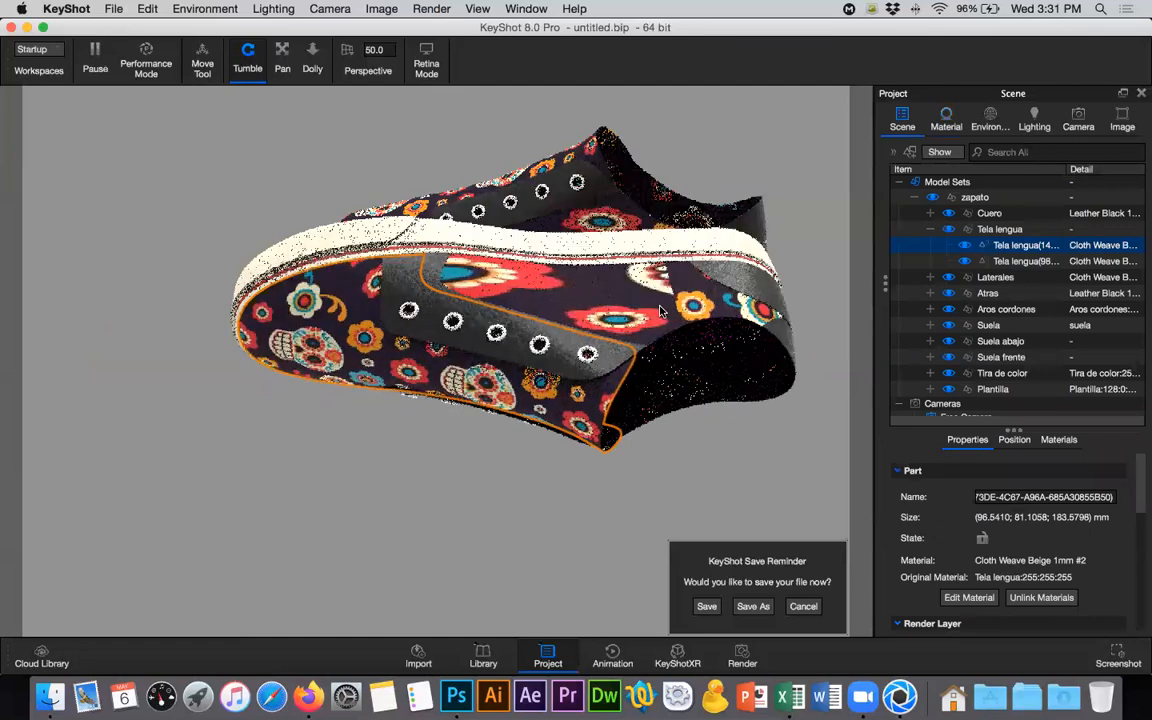
pyautogui.click(586, 278)
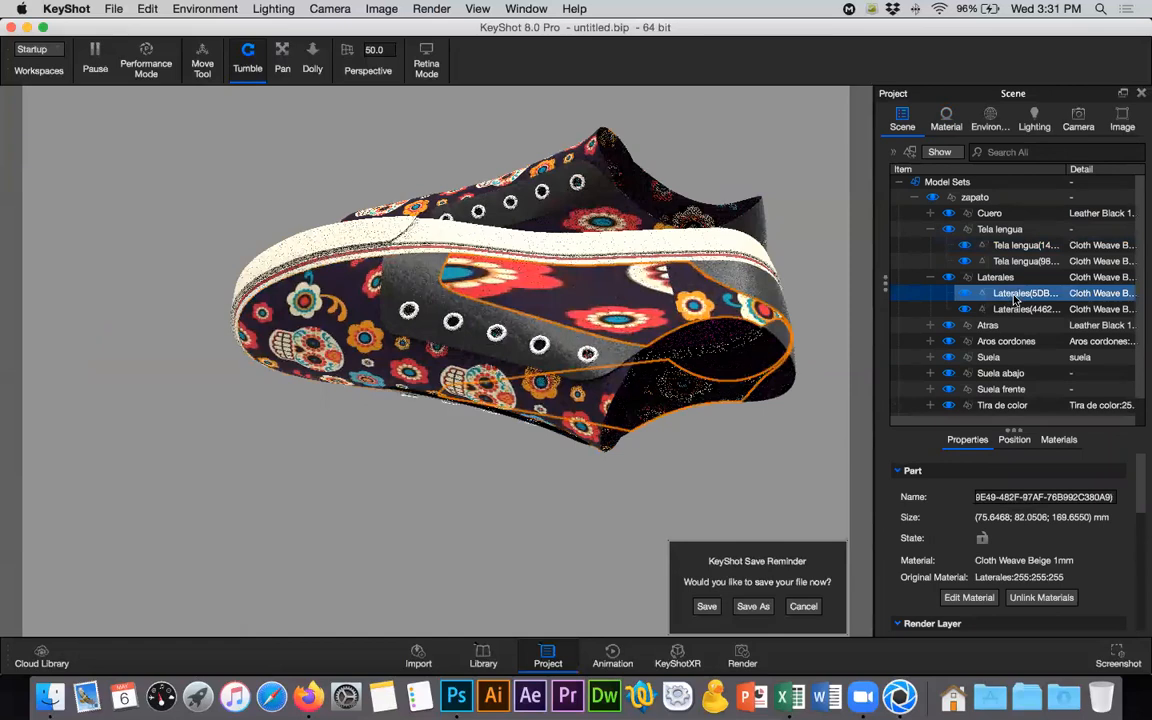
pyautogui.doubleClick(751, 265)
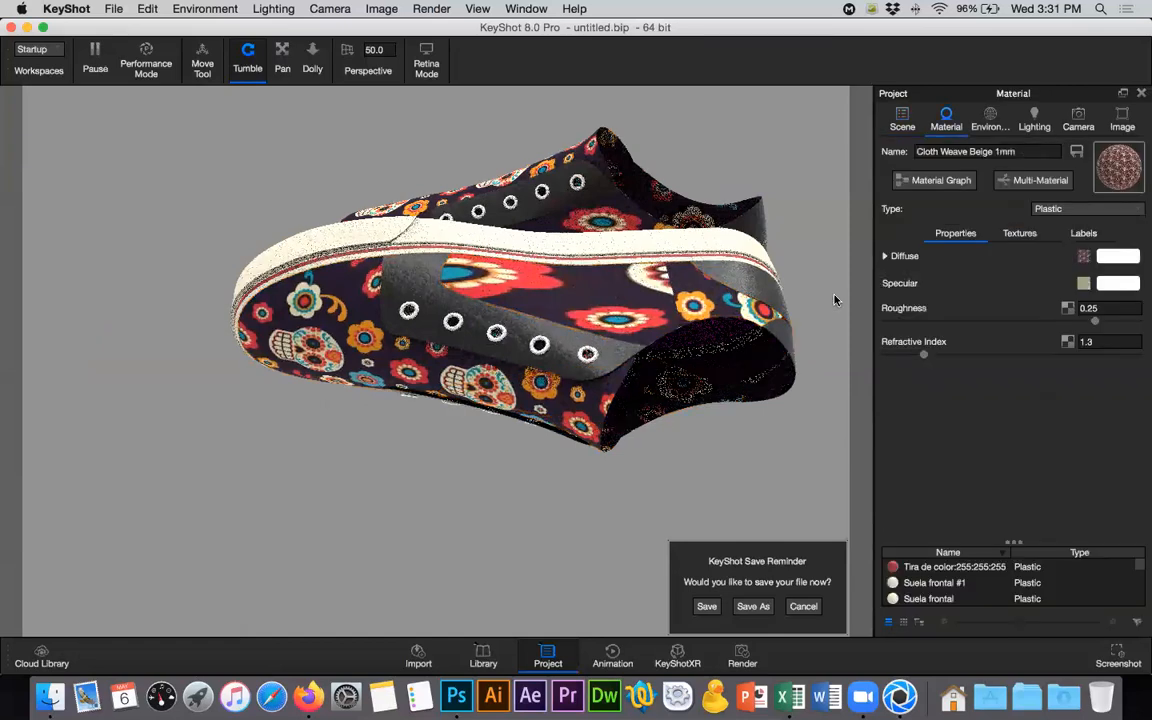
pyautogui.click(1088, 208)
pyautogui.click(961, 208)
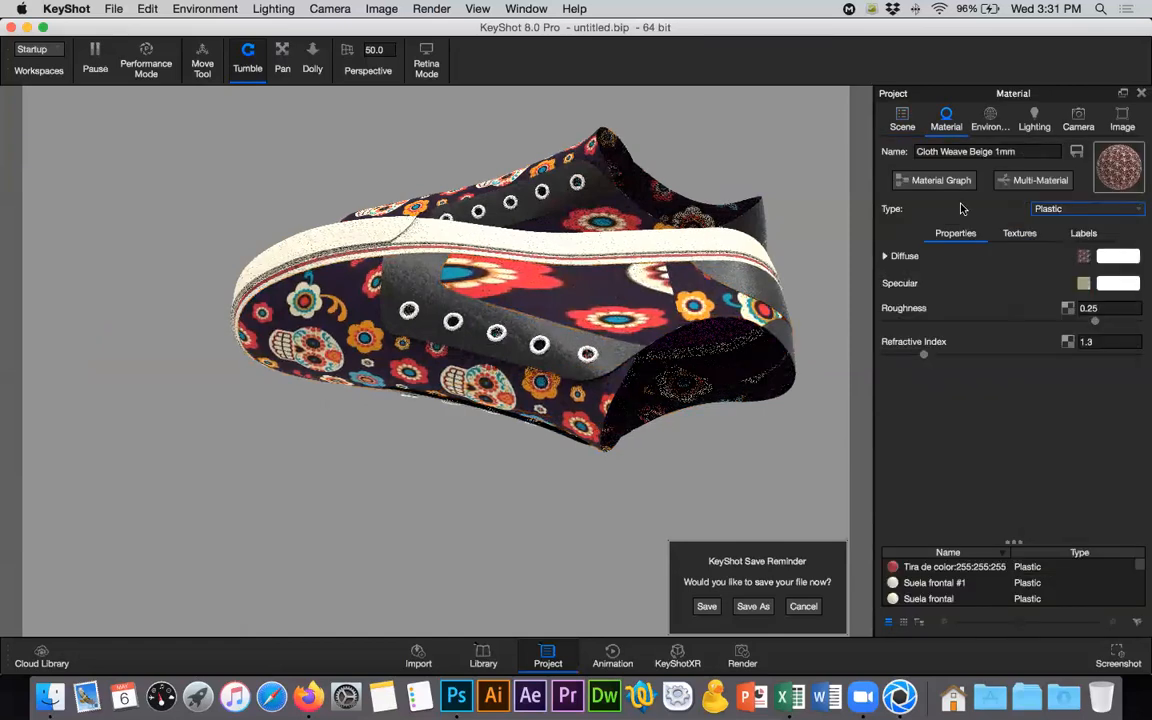
pyautogui.click(1019, 233)
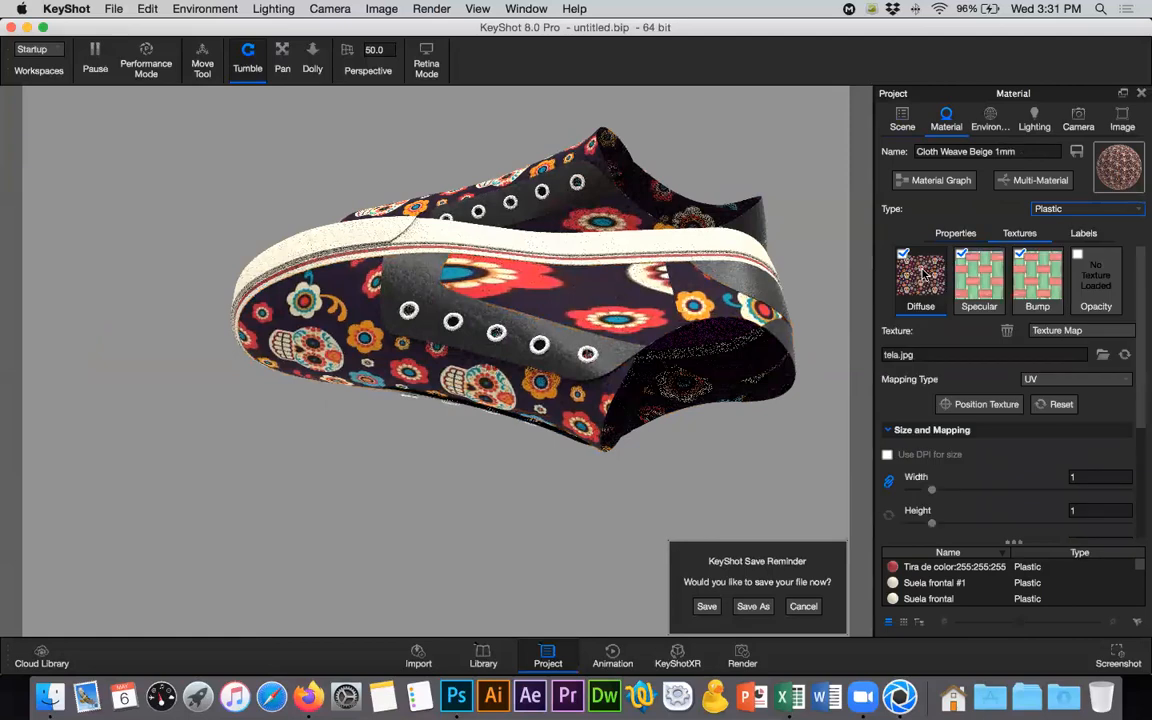
pyautogui.click(1052, 380)
pyautogui.click(1030, 389)
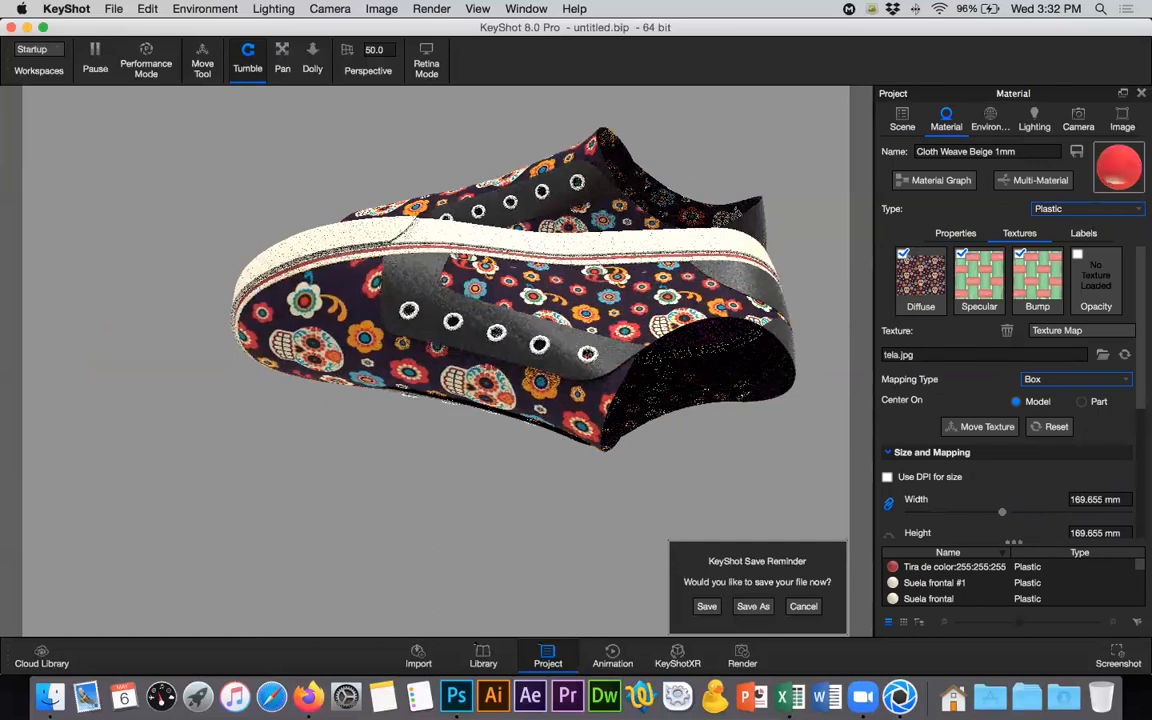
# - Enlarge the Laterales material's box-mapped tela texture to a width of 268 mm
pyautogui.click(1014, 494)
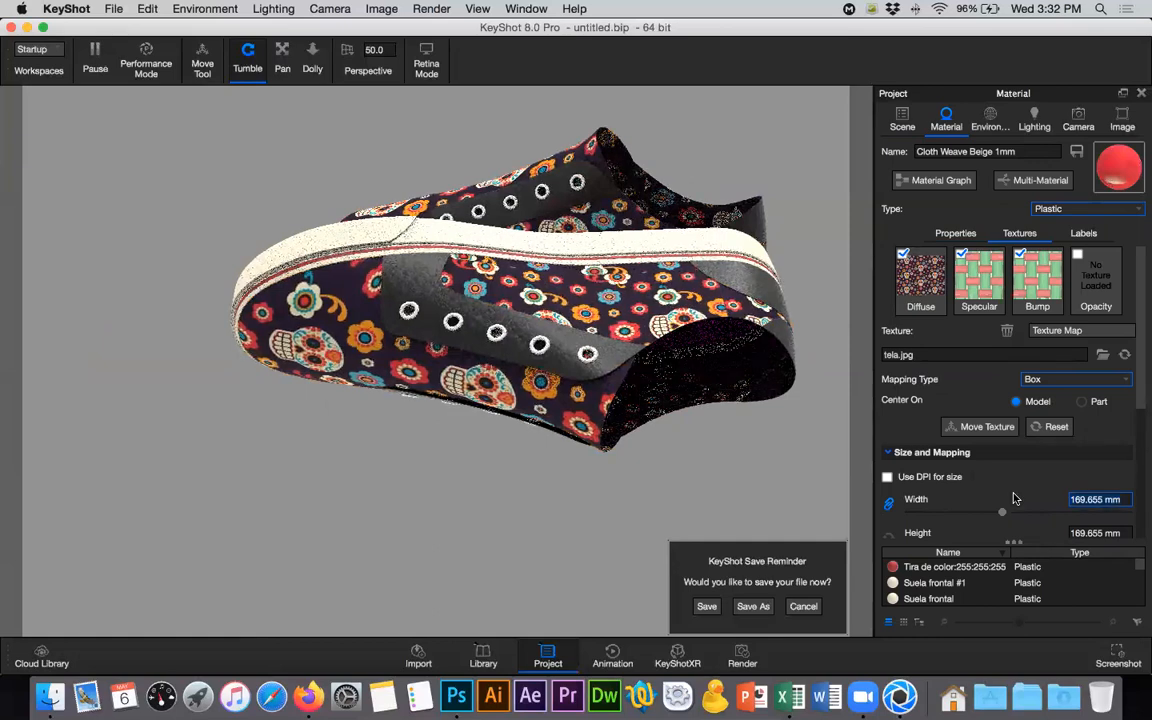
pyautogui.write('20')
pyautogui.press('BackSpace')
pyautogui.write('62')
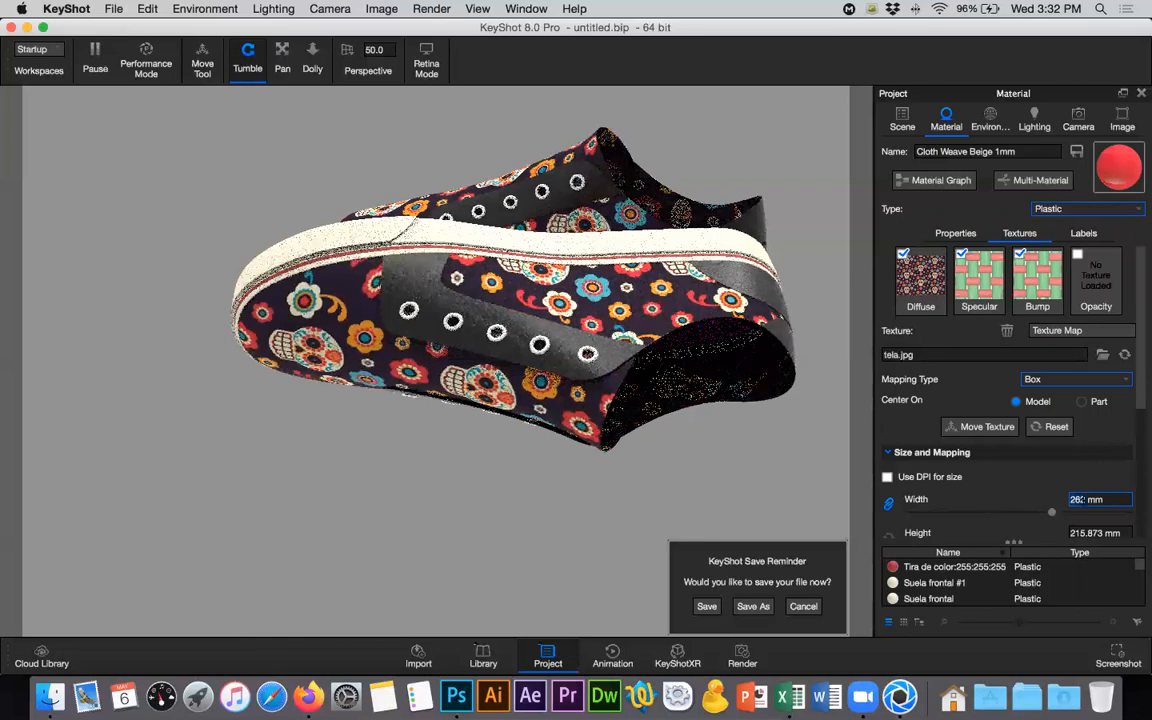
pyautogui.scroll(3, 1085, 499)
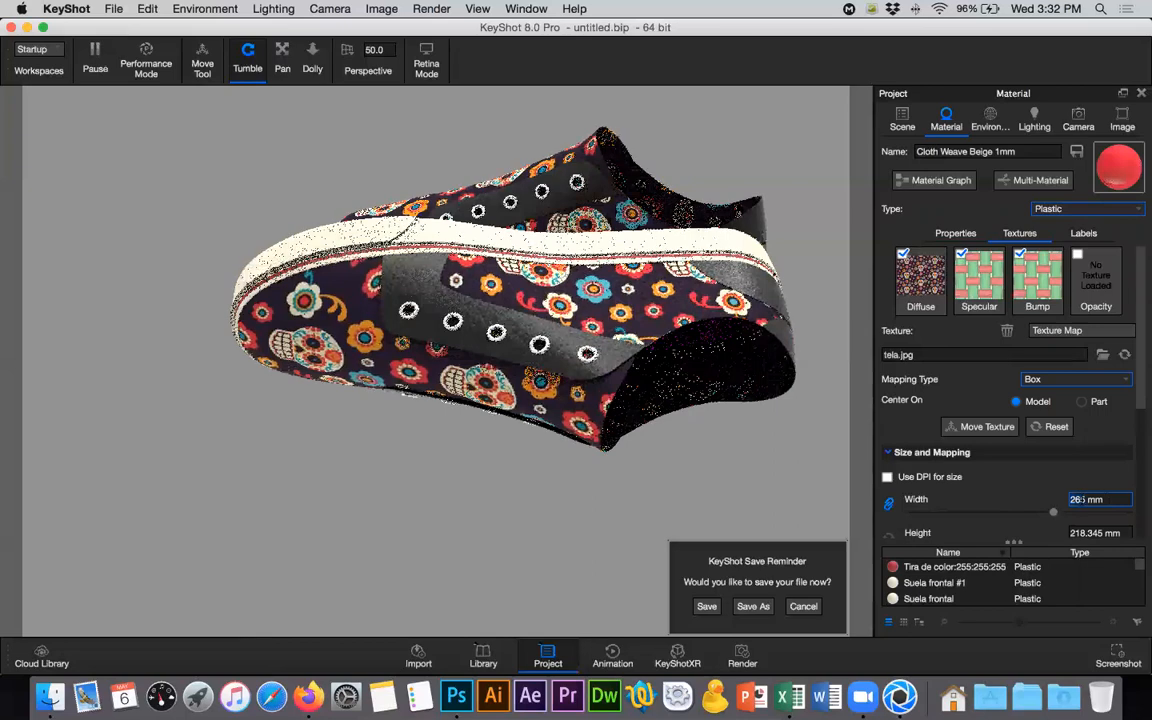
pyautogui.press('Up')
pyautogui.press('Up')
pyautogui.press('Up')
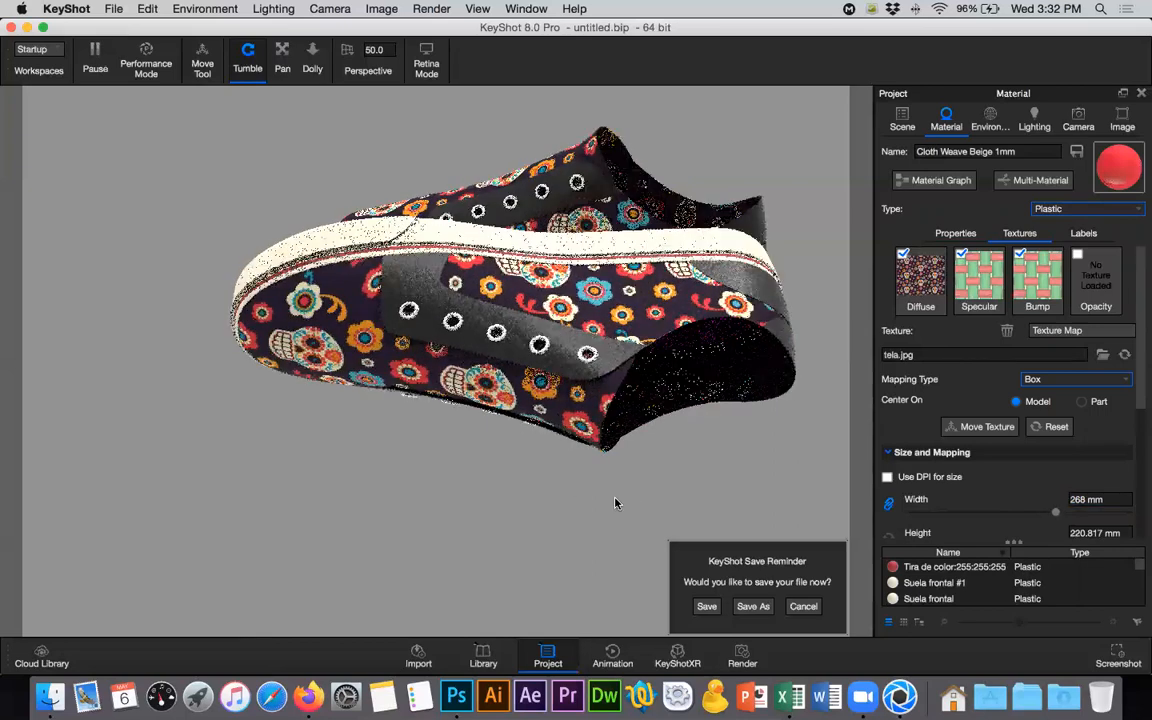
# - Select the Plantilla insole parts of both shoes
pyautogui.moveTo(341, 429); pyautogui.dragTo(685, 448)
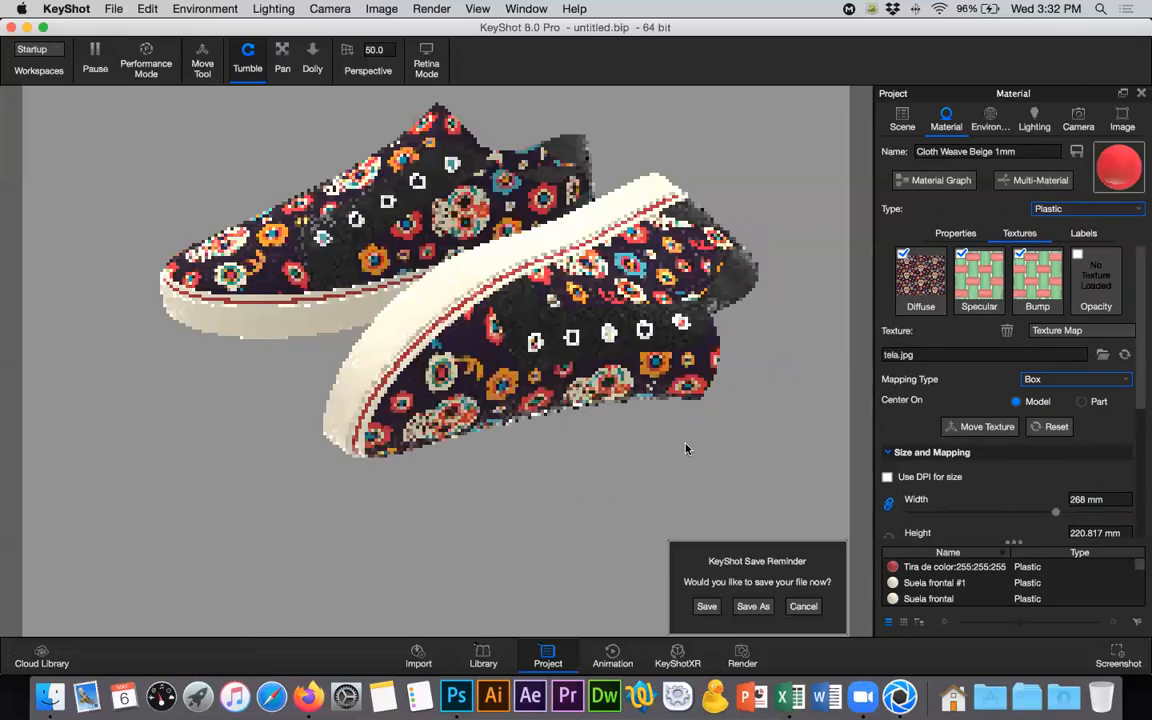
pyautogui.moveTo(545, 440); pyautogui.dragTo(508, 461)
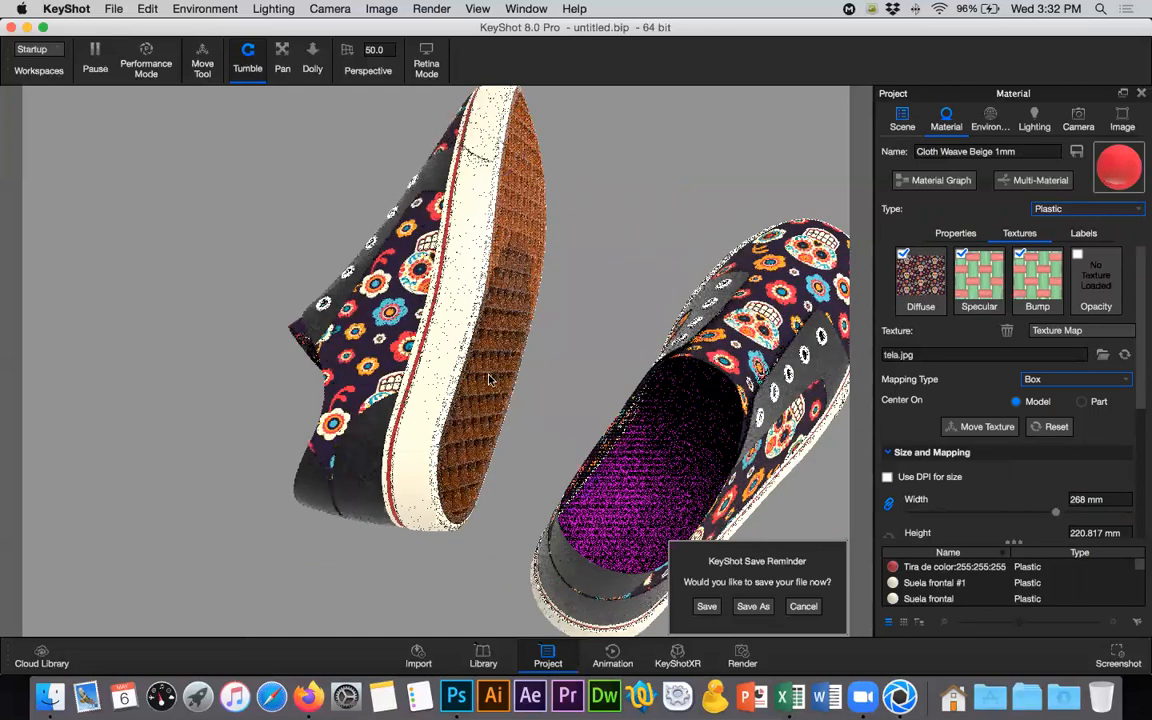
pyautogui.click(424, 325)
pyautogui.moveTo(424, 325); pyautogui.dragTo(748, 357)
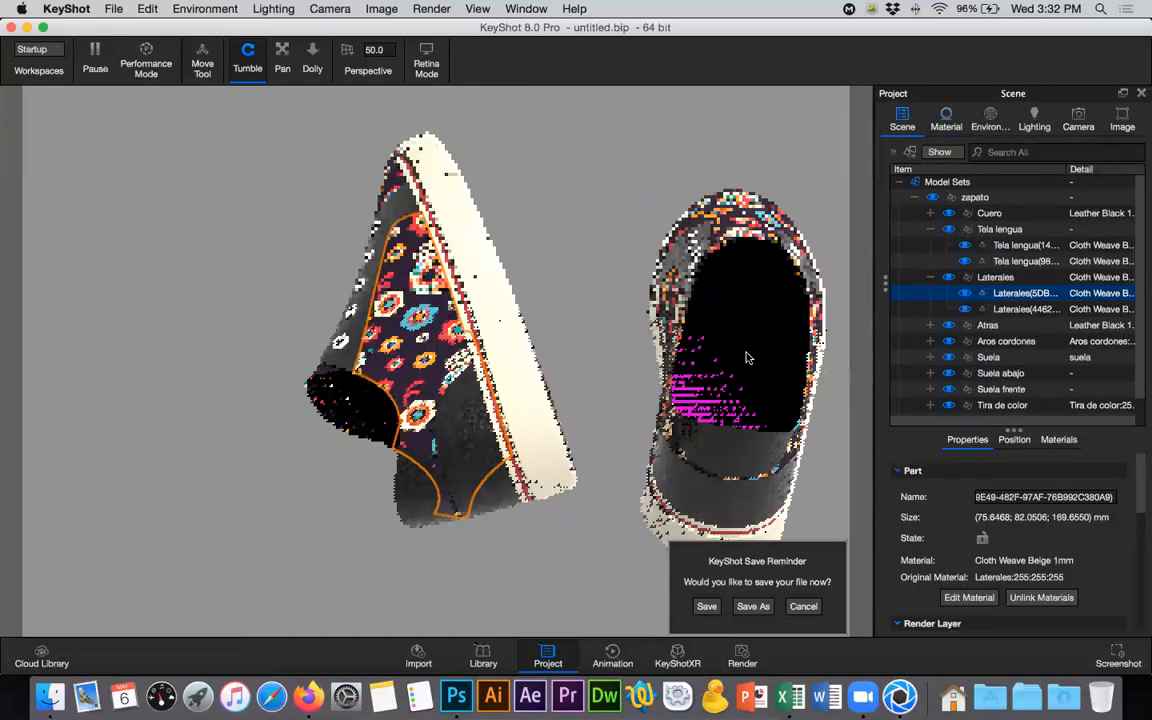
pyautogui.click(741, 366)
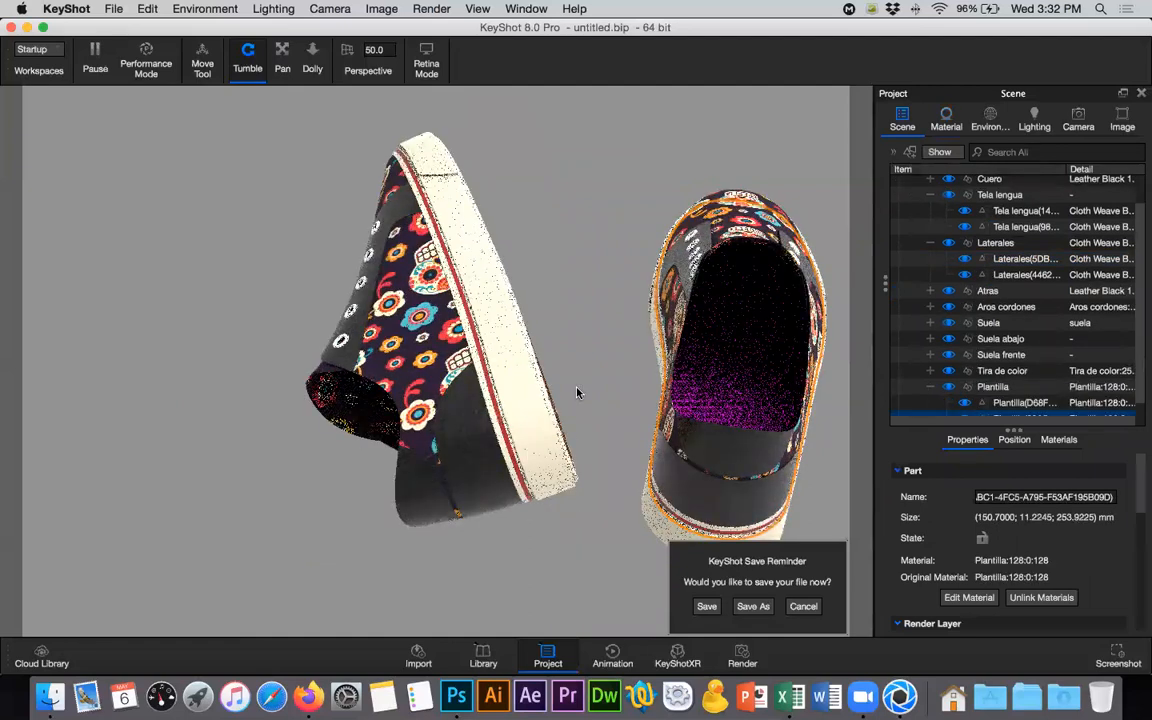
pyautogui.moveTo(675, 328); pyautogui.dragTo(535, 350)
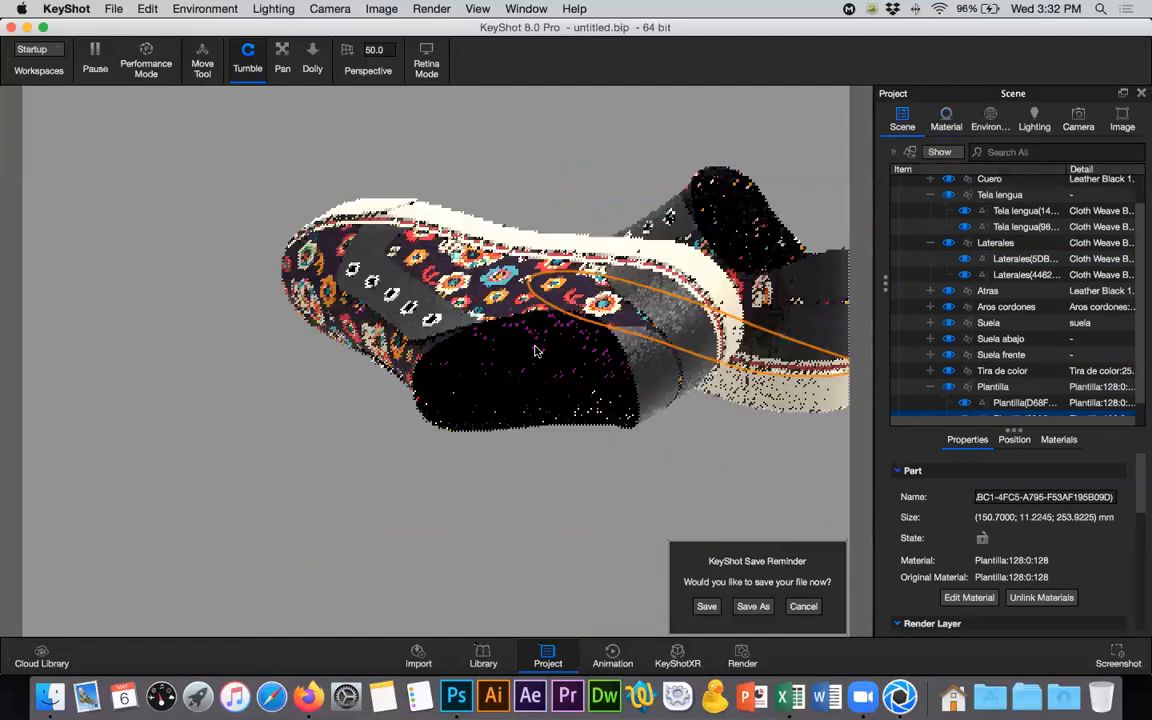
pyautogui.keyDown('super'); pyautogui.click(520, 387); pyautogui.keyUp('super')
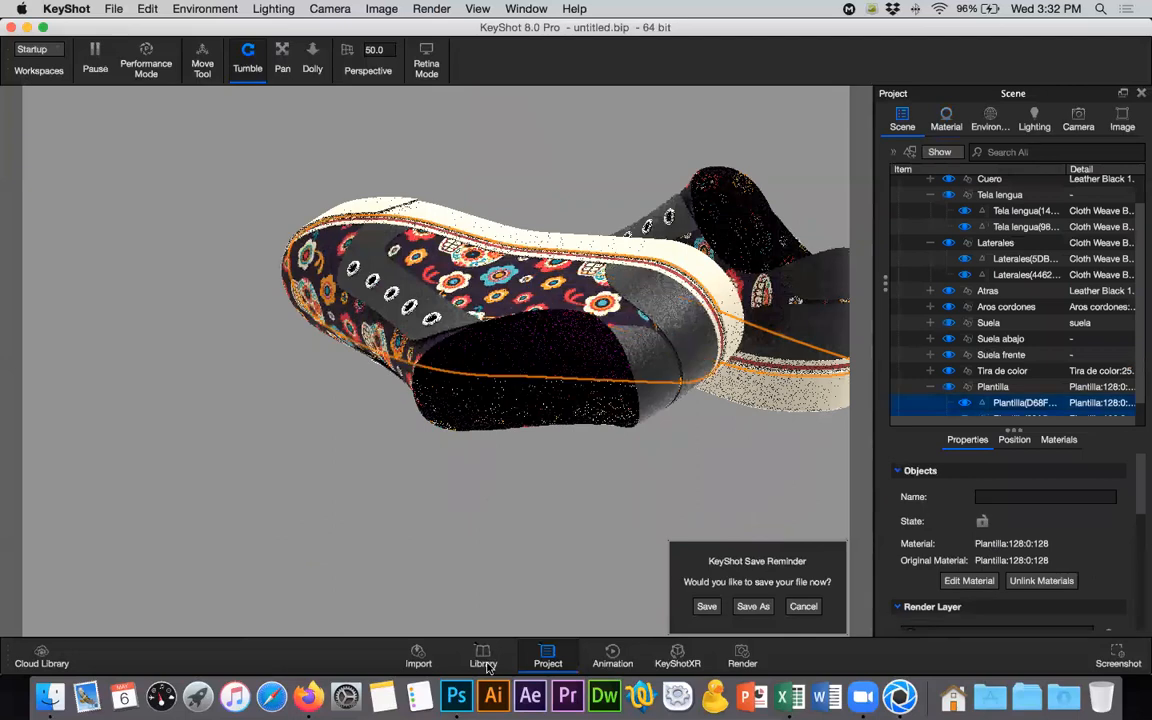
# - Apply the Cloth Weave White 1mm material from the library to the Plantilla insoles of both shoes
pyautogui.press('m')
pyautogui.scroll(5, 80, 405)
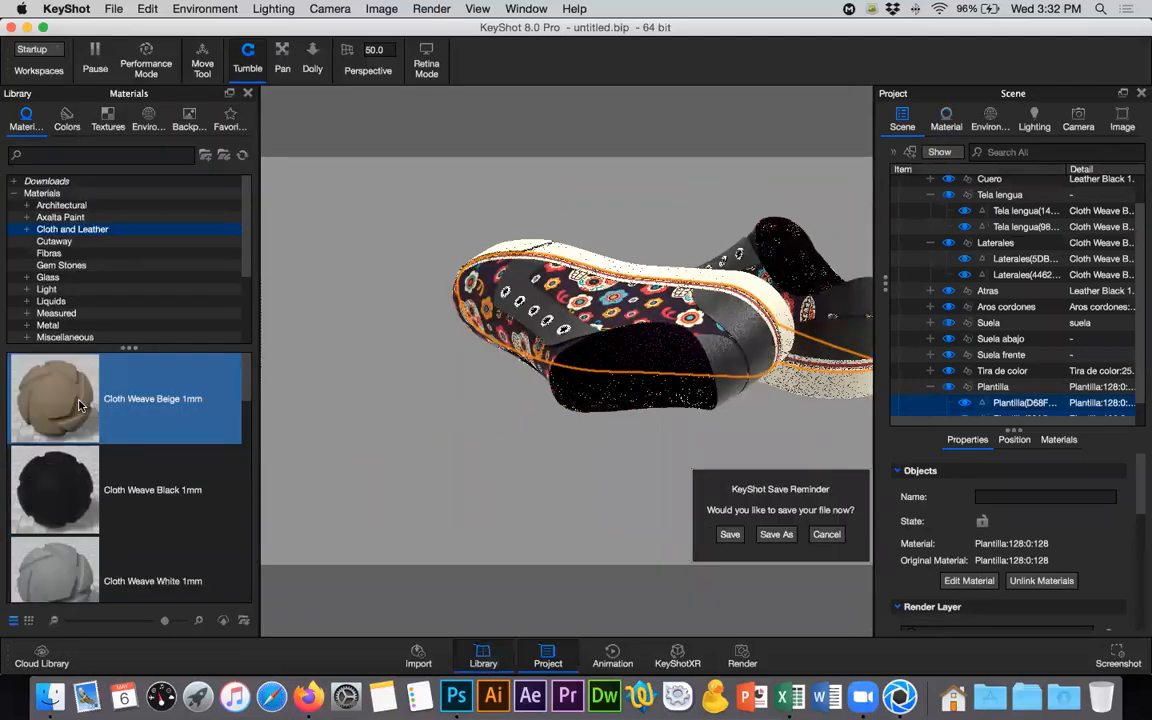
pyautogui.scroll(-2, 80, 405)
pyautogui.moveTo(50, 410); pyautogui.dragTo(928, 392)
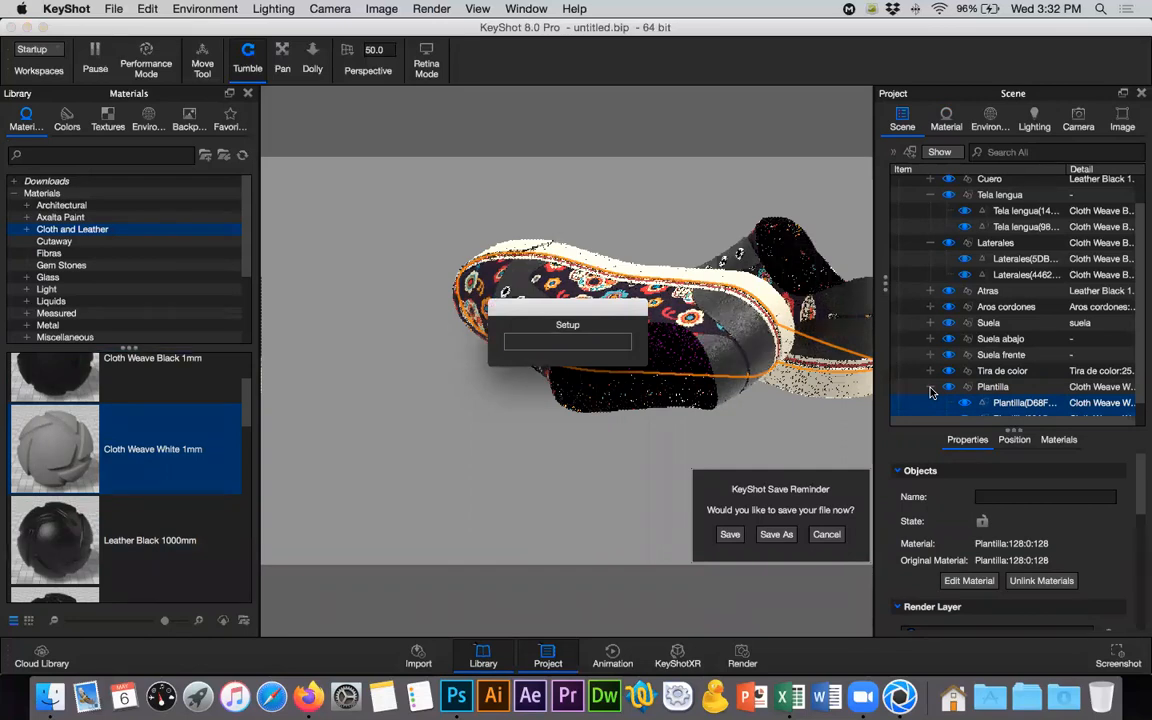
pyautogui.click(246, 93)
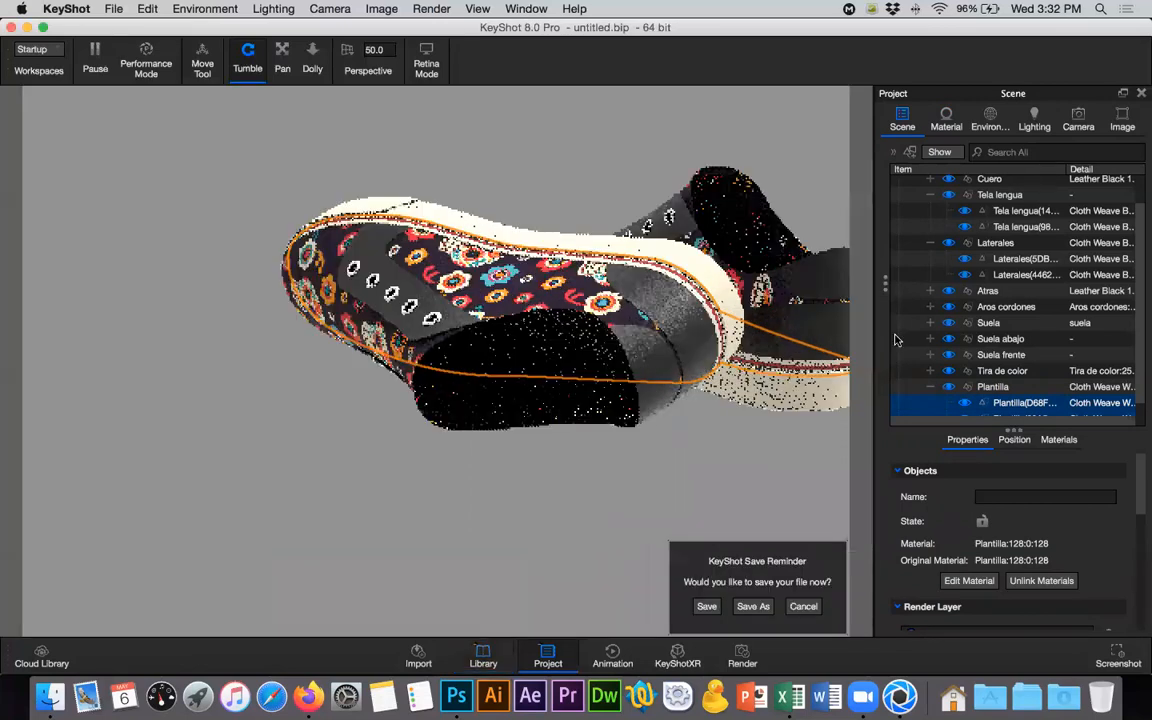
# - Collapse the Laterales and Tela lengua groups in the scene tree
pyautogui.moveTo(895, 336); pyautogui.dragTo(1045, 335)
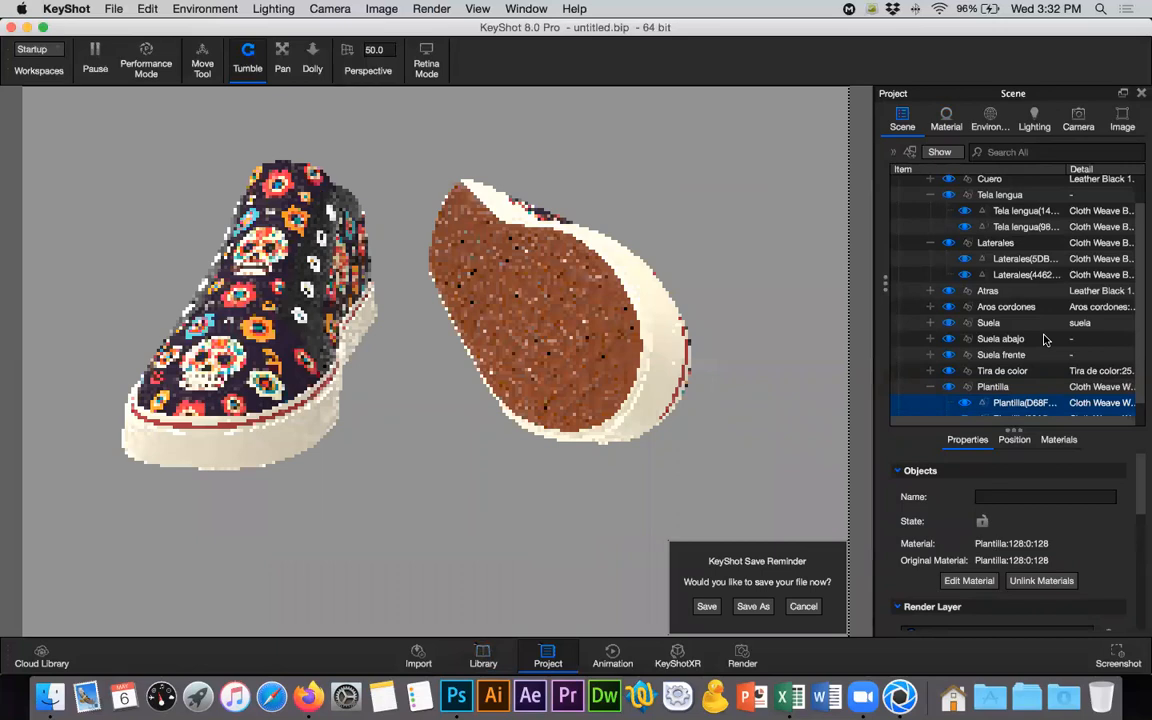
pyautogui.moveTo(498, 338); pyautogui.dragTo(808, 279)
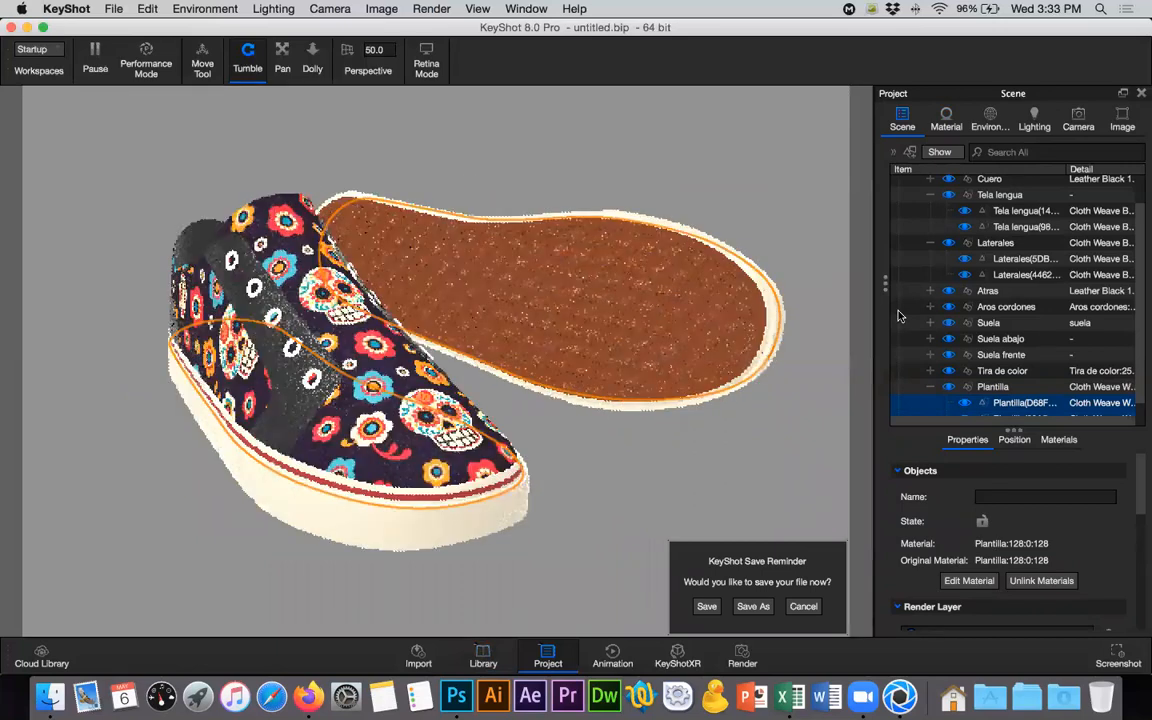
pyautogui.click(933, 243)
pyautogui.click(931, 197)
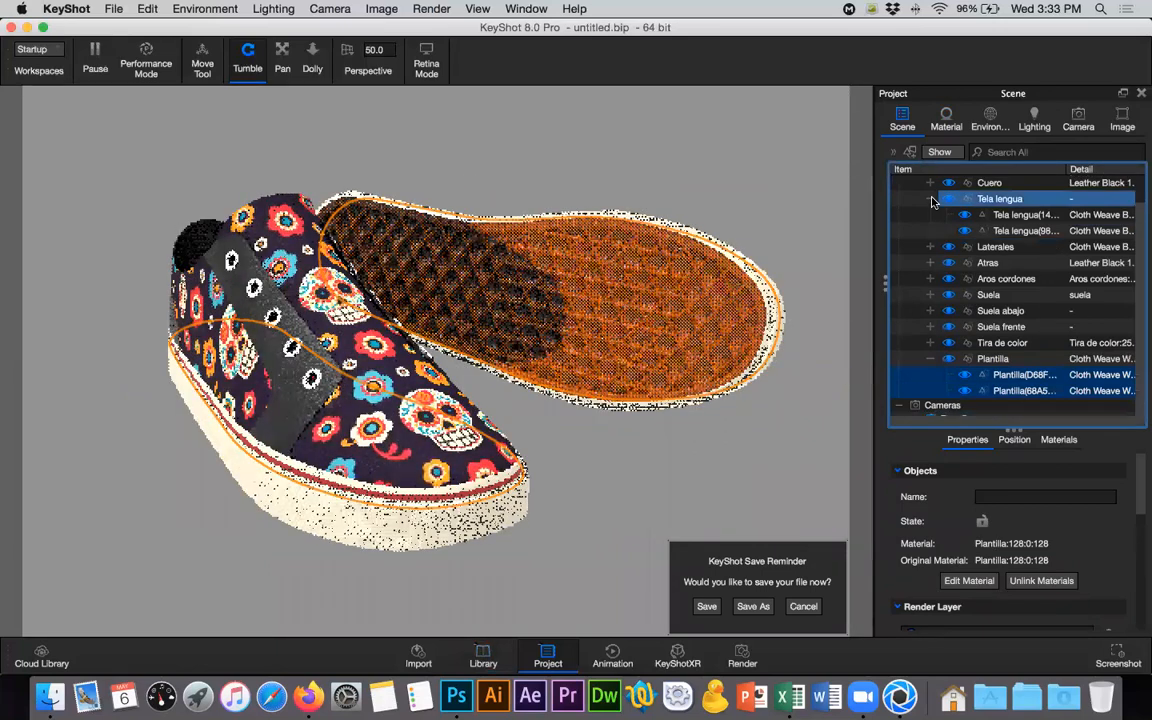
# - Hide and restore the Suela group to identify the sole parts, and hide the Suela abajo group
pyautogui.click(960, 293)
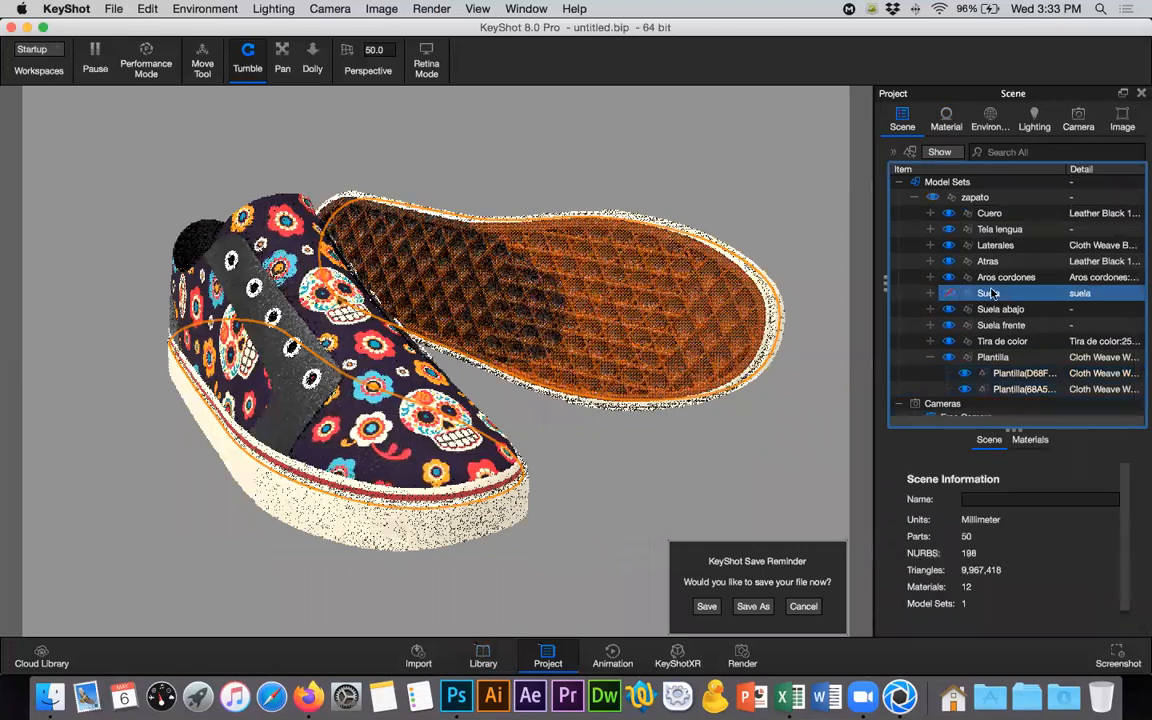
pyautogui.click(972, 229)
pyautogui.click(990, 277)
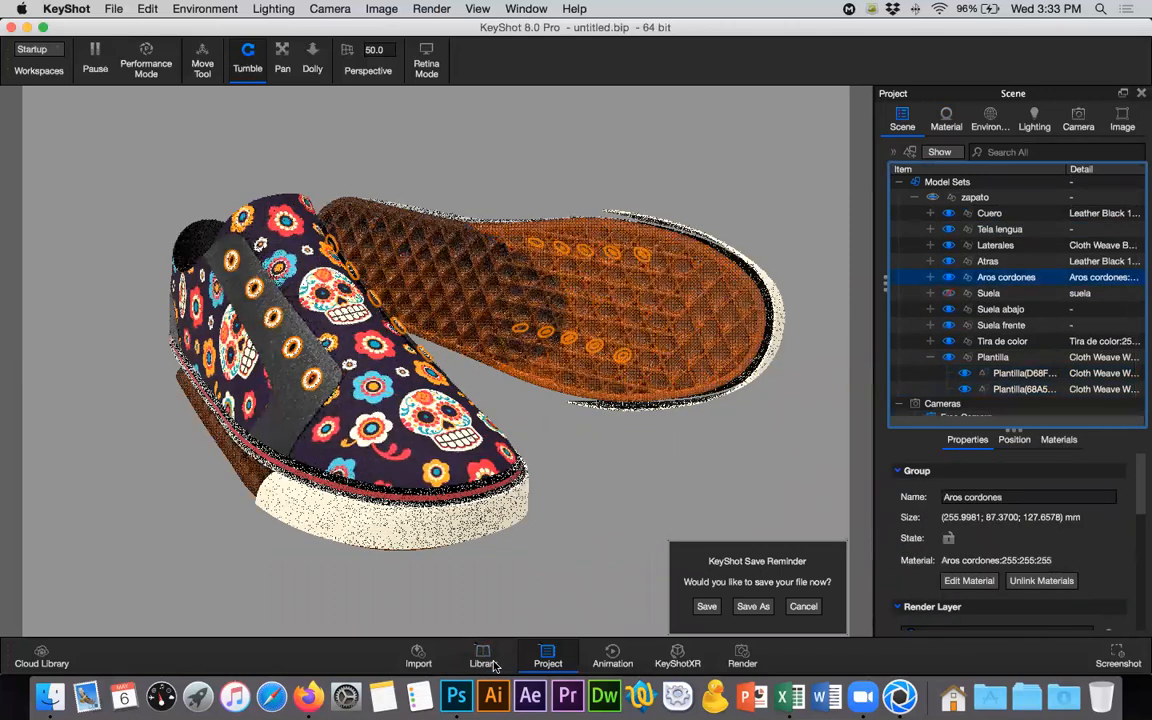
pyautogui.click(955, 324)
pyautogui.click(950, 312)
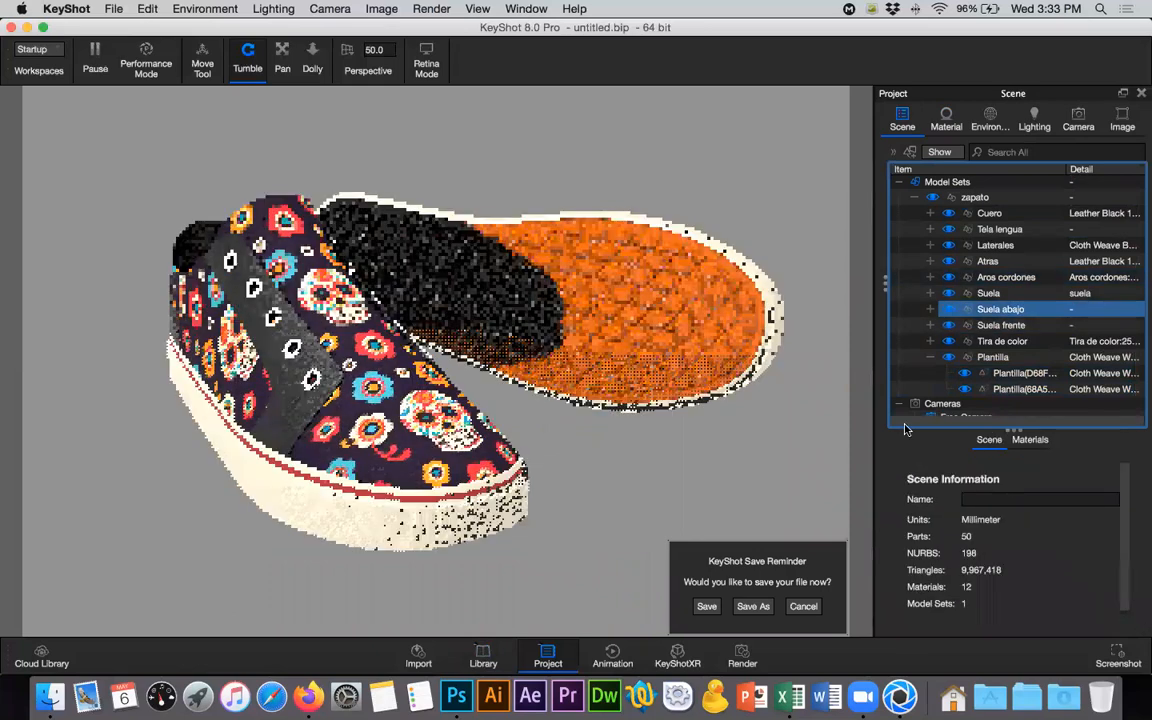
pyautogui.click(948, 309)
pyautogui.click(1000, 325)
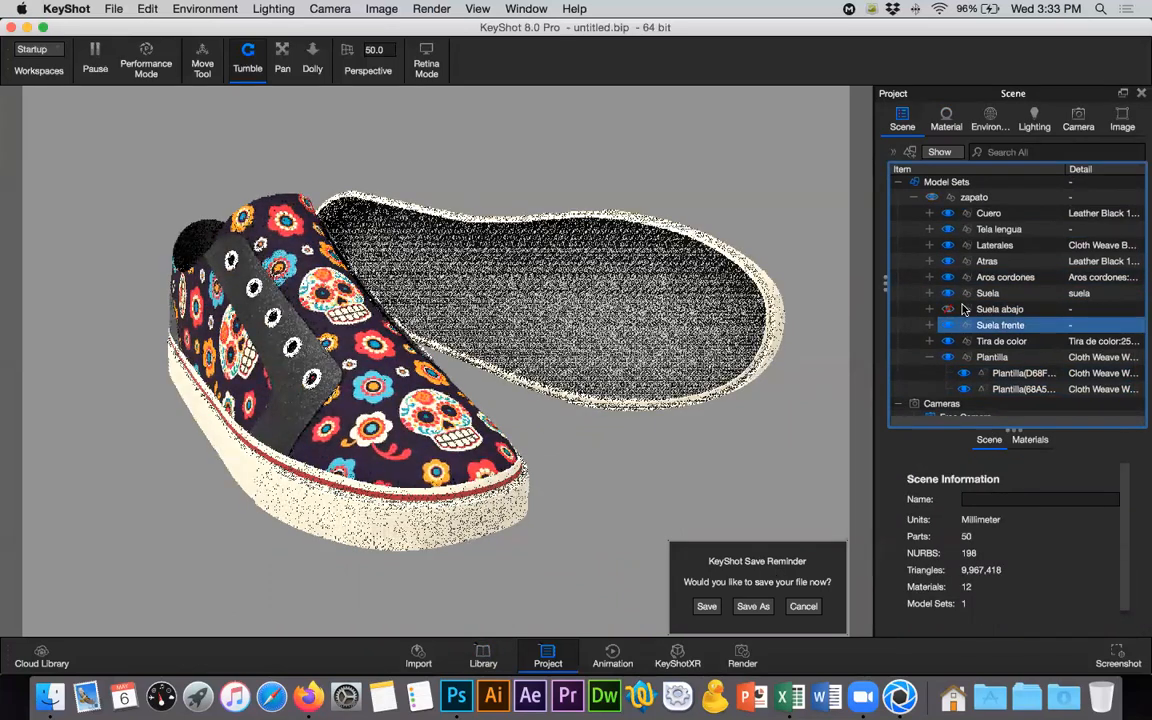
# - Select the Aros cordones lace rings and open the Paint category of the material library
pyautogui.click(988, 261)
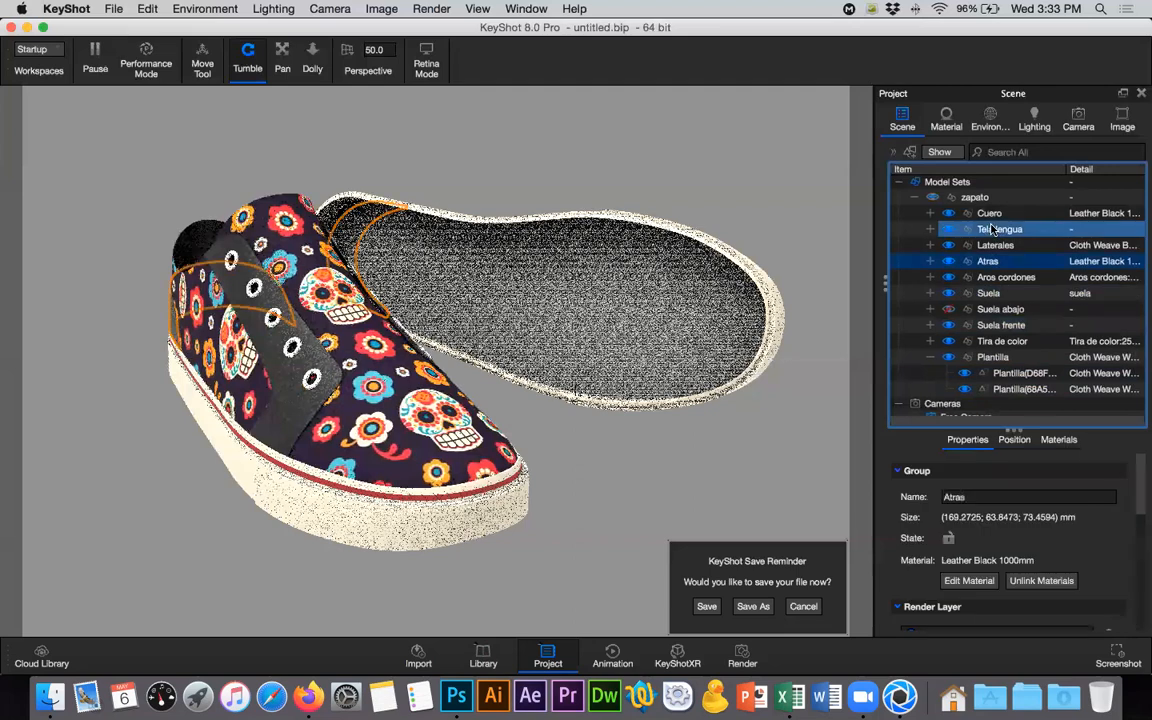
pyautogui.click(1004, 277)
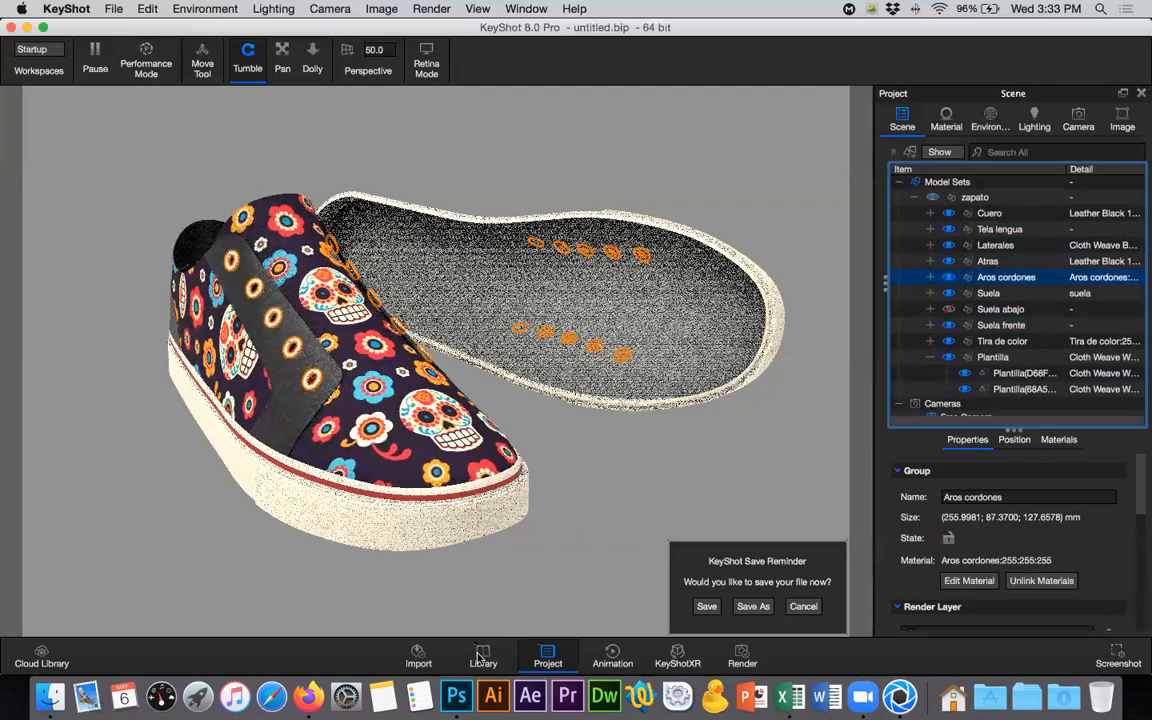
pyautogui.press('m')
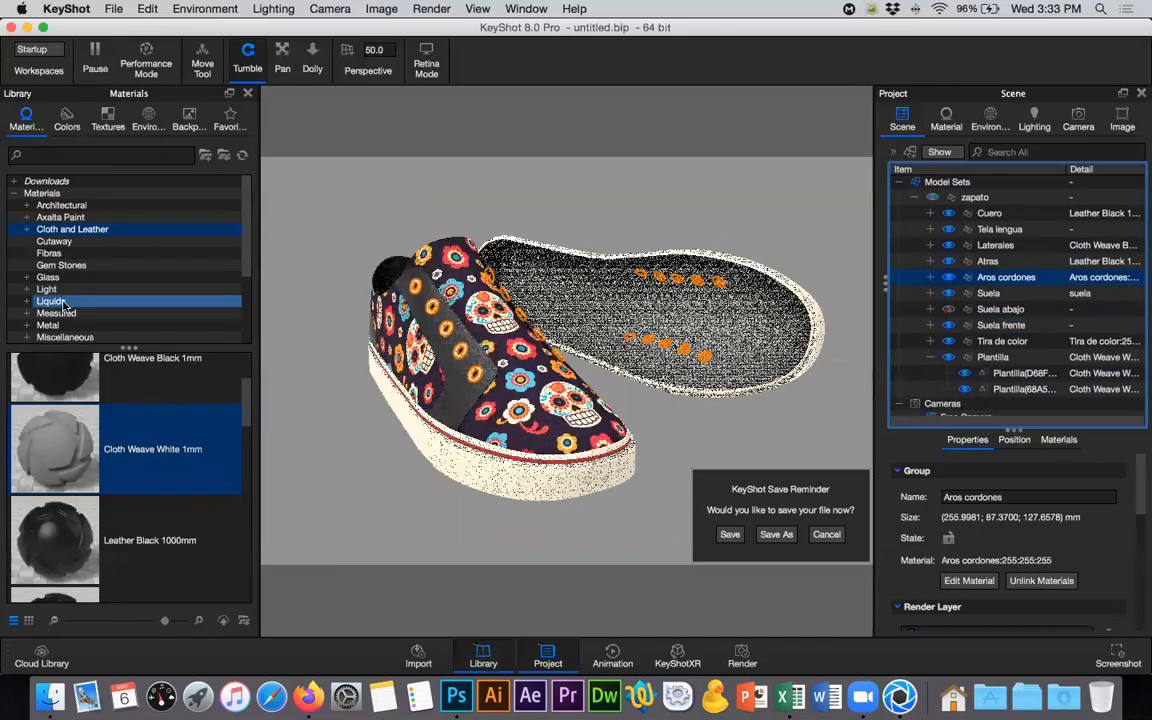
pyautogui.scroll(-2, 63, 305)
pyautogui.scroll(-2, 63, 305)
pyautogui.click(47, 290)
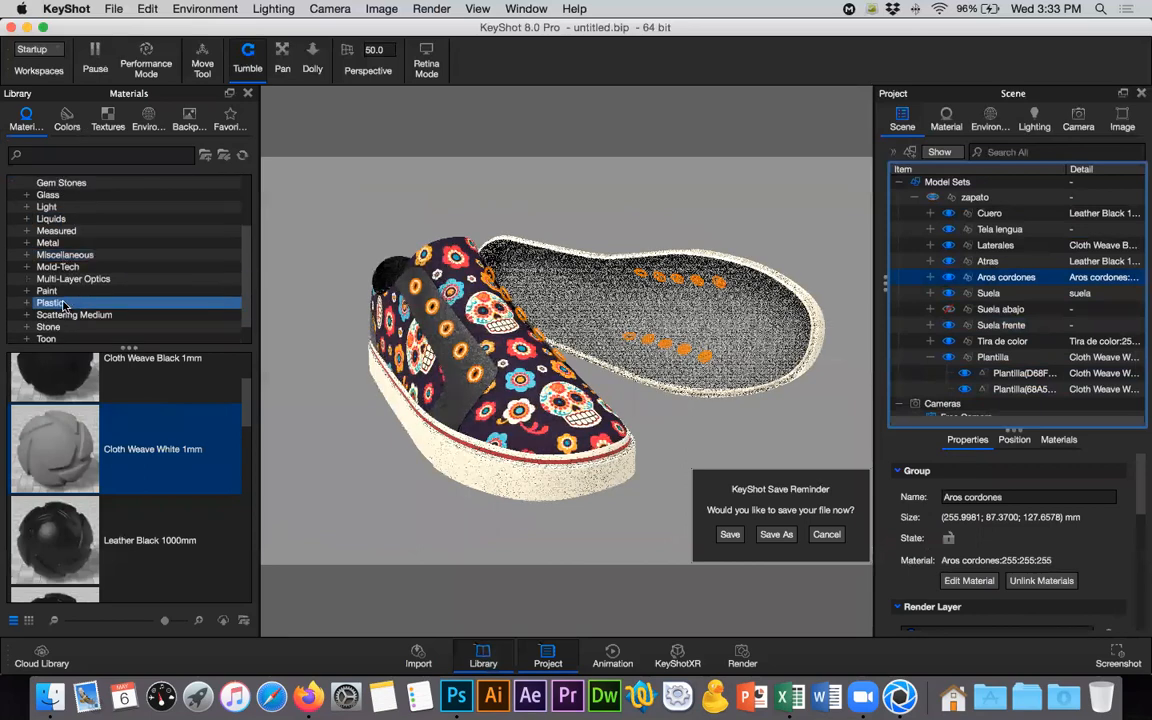
# - Apply the Paint Metallic Candy Red material to the Aros cordones group and close the material library
pyautogui.scroll(-3, 144, 467)
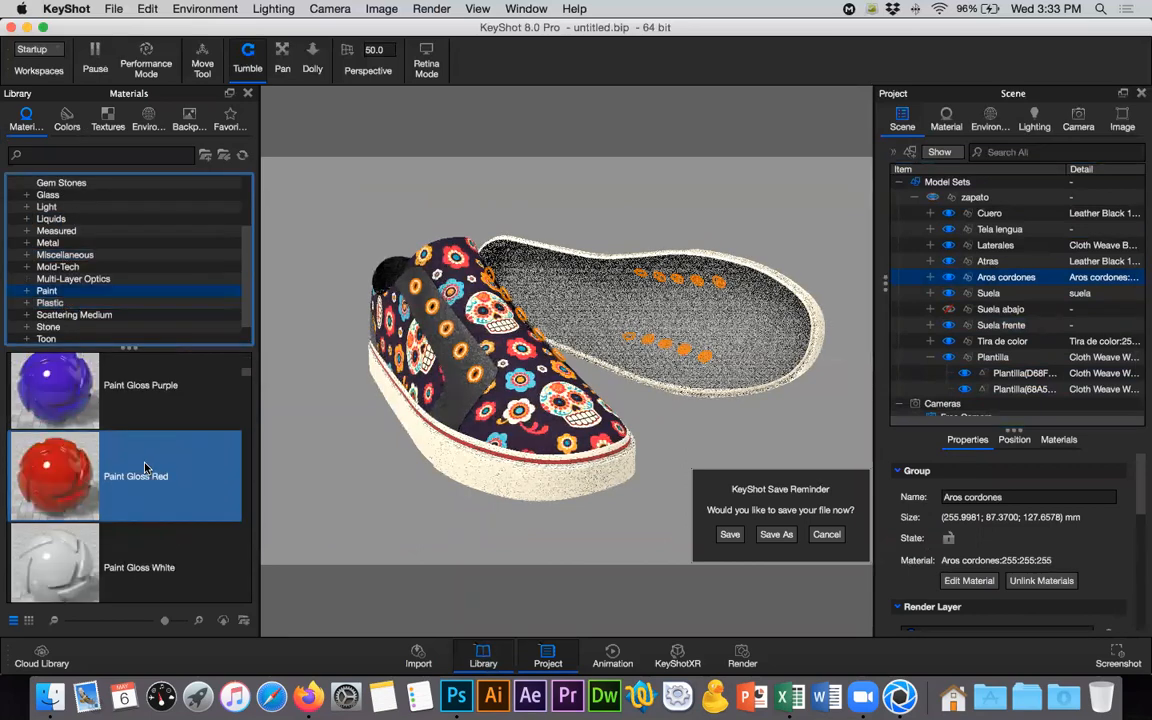
pyautogui.scroll(-3, 144, 467)
pyautogui.scroll(-2, 144, 467)
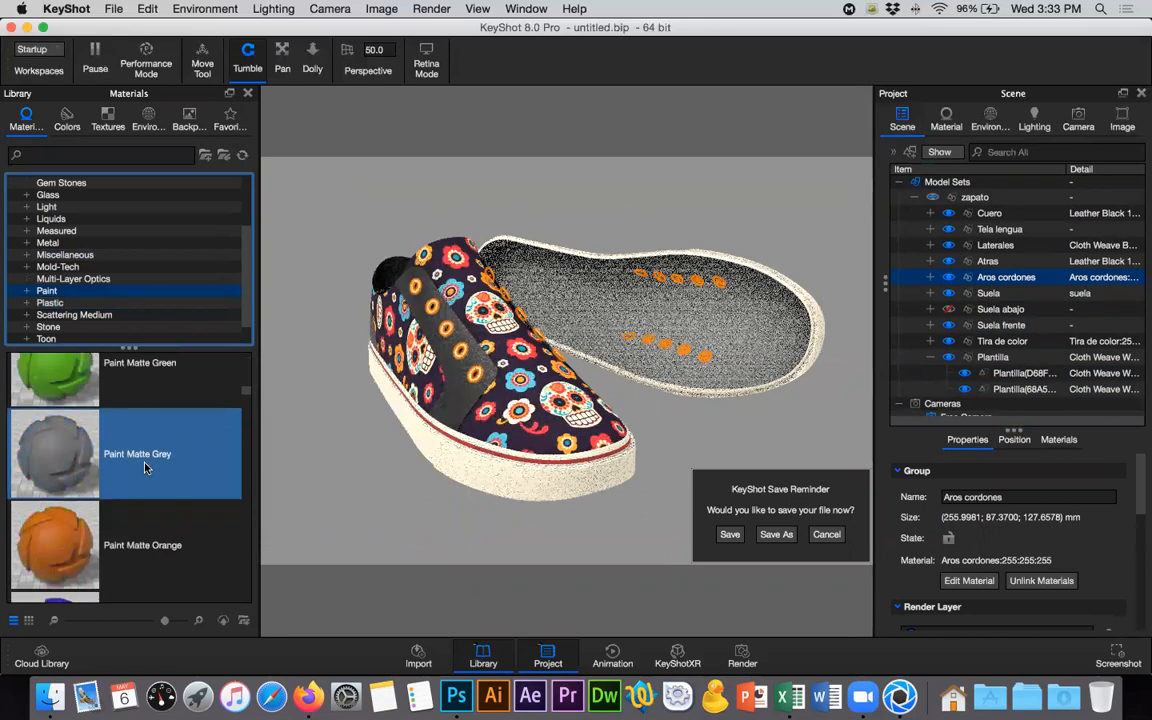
pyautogui.scroll(-1, 144, 467)
pyautogui.scroll(-5, 145, 467)
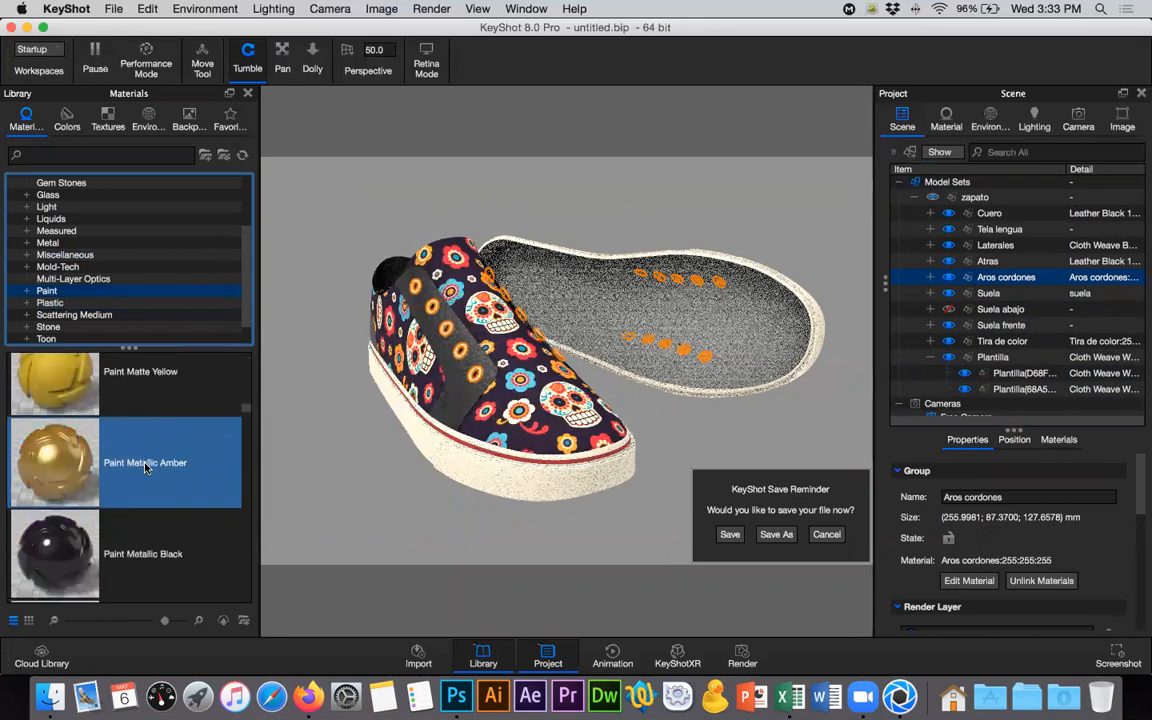
pyautogui.scroll(-3, 145, 467)
pyautogui.scroll(-1, 145, 467)
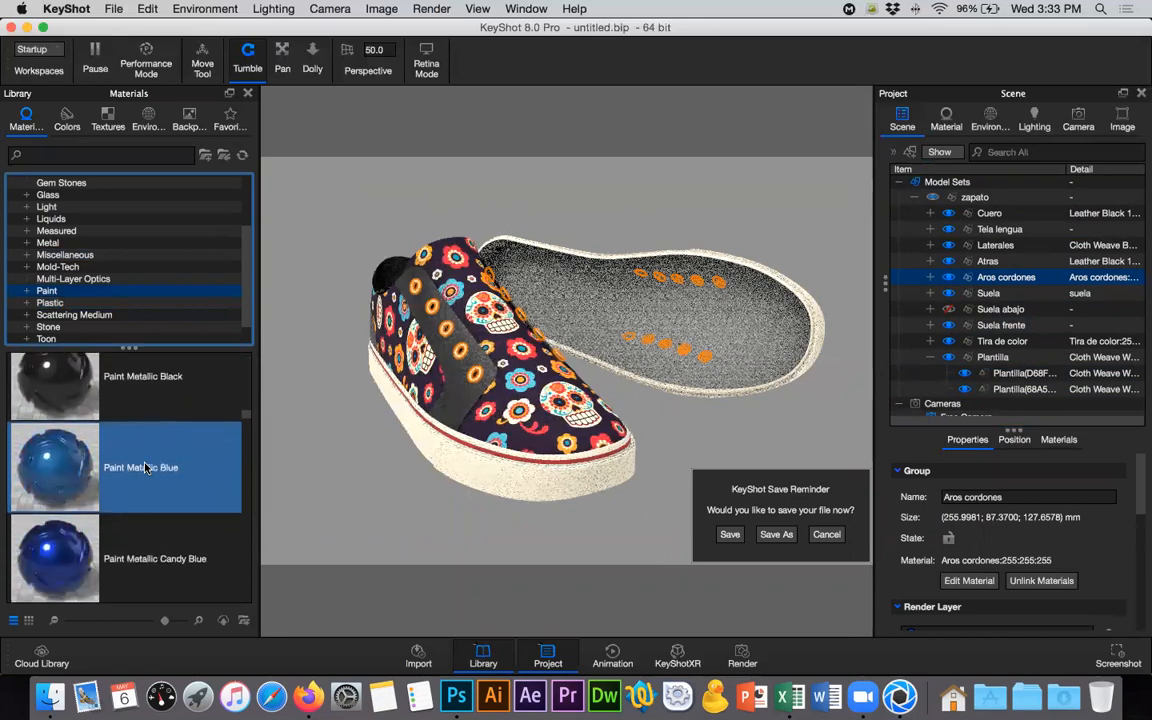
pyautogui.scroll(-2, 145, 467)
pyautogui.scroll(-3, 145, 467)
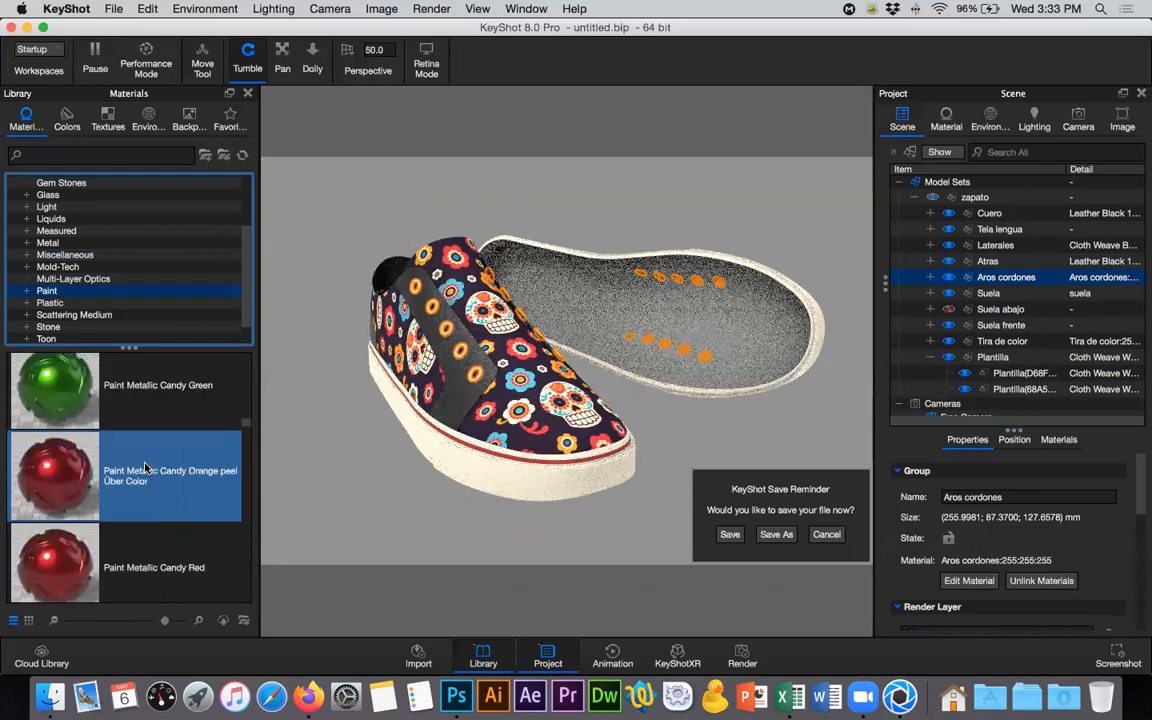
pyautogui.scroll(-1, 54, 463)
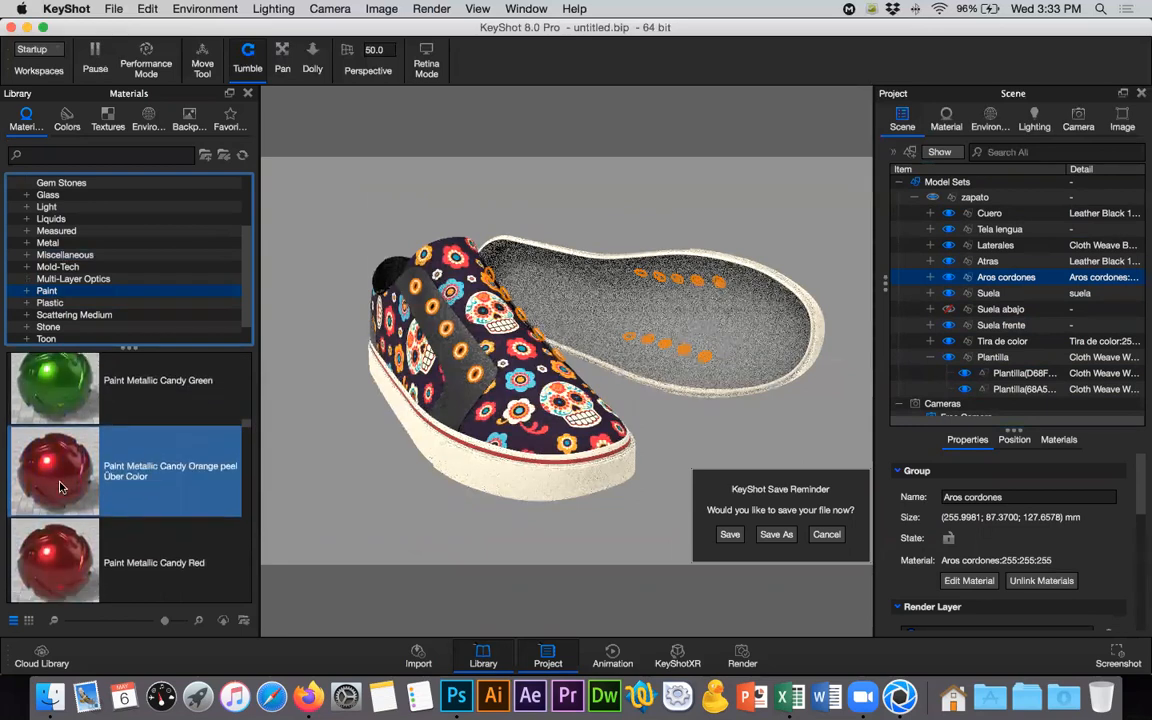
pyautogui.moveTo(131, 560)
pyautogui.mouseDown()
pyautogui.moveTo(1012, 306)
pyautogui.moveTo(1017, 277)
pyautogui.mouseUp()
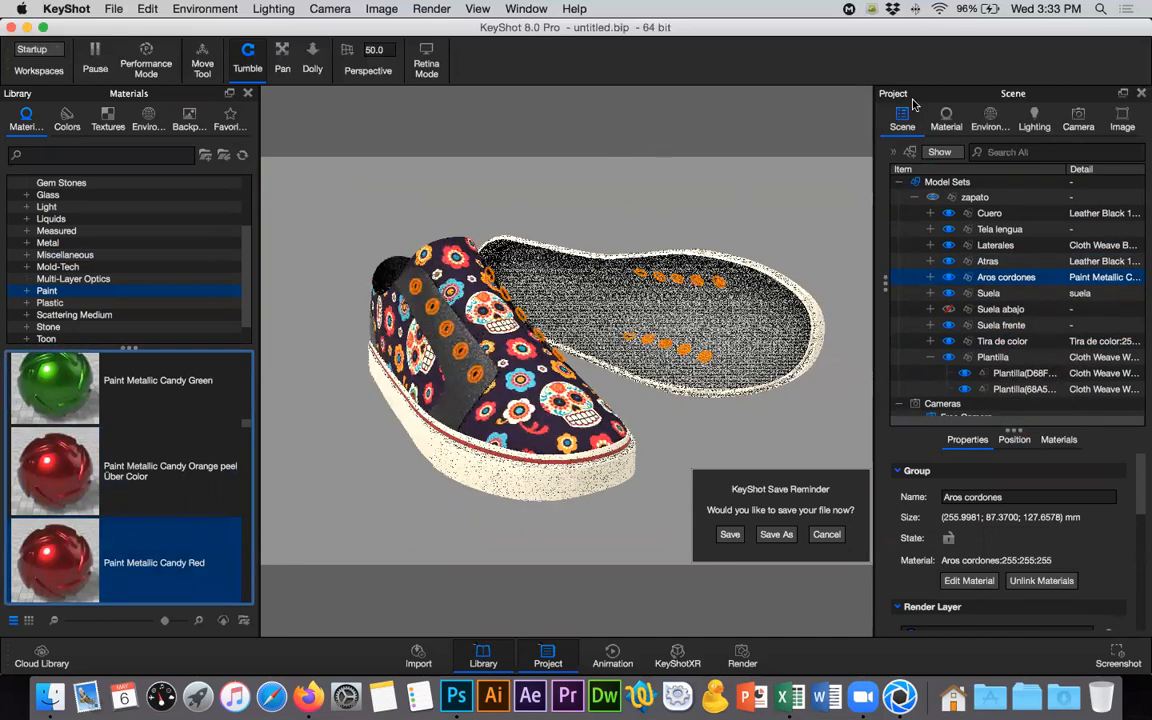
pyautogui.click(1036, 26)
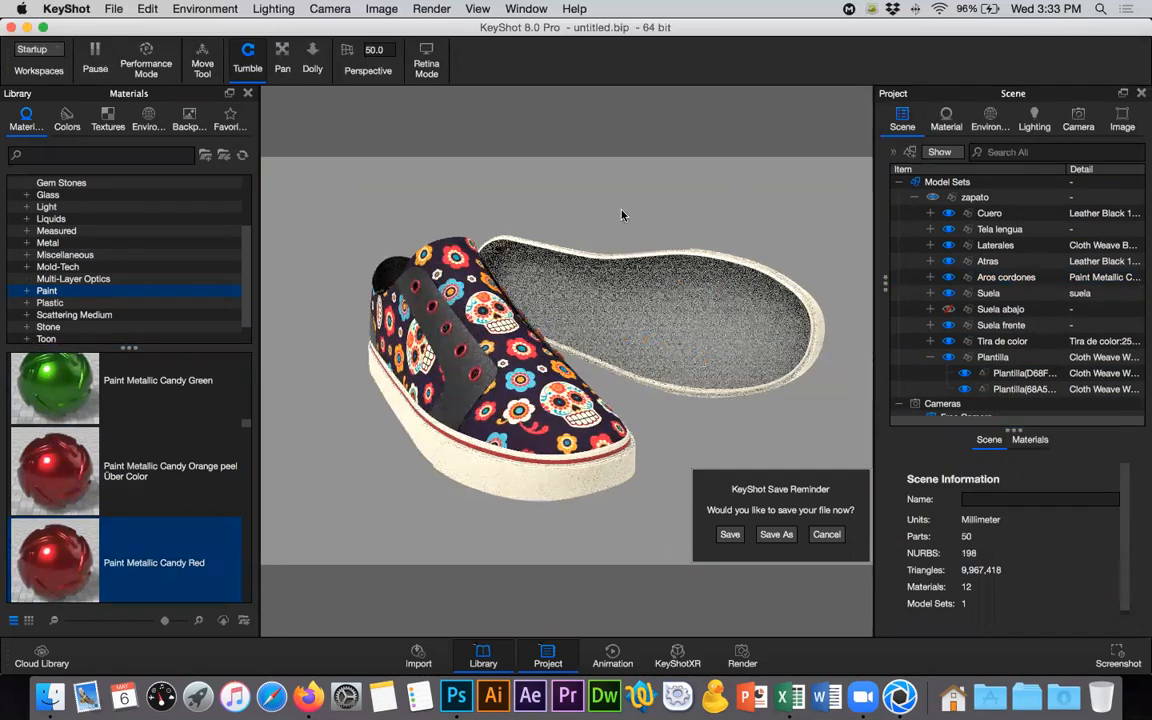
pyautogui.click(247, 93)
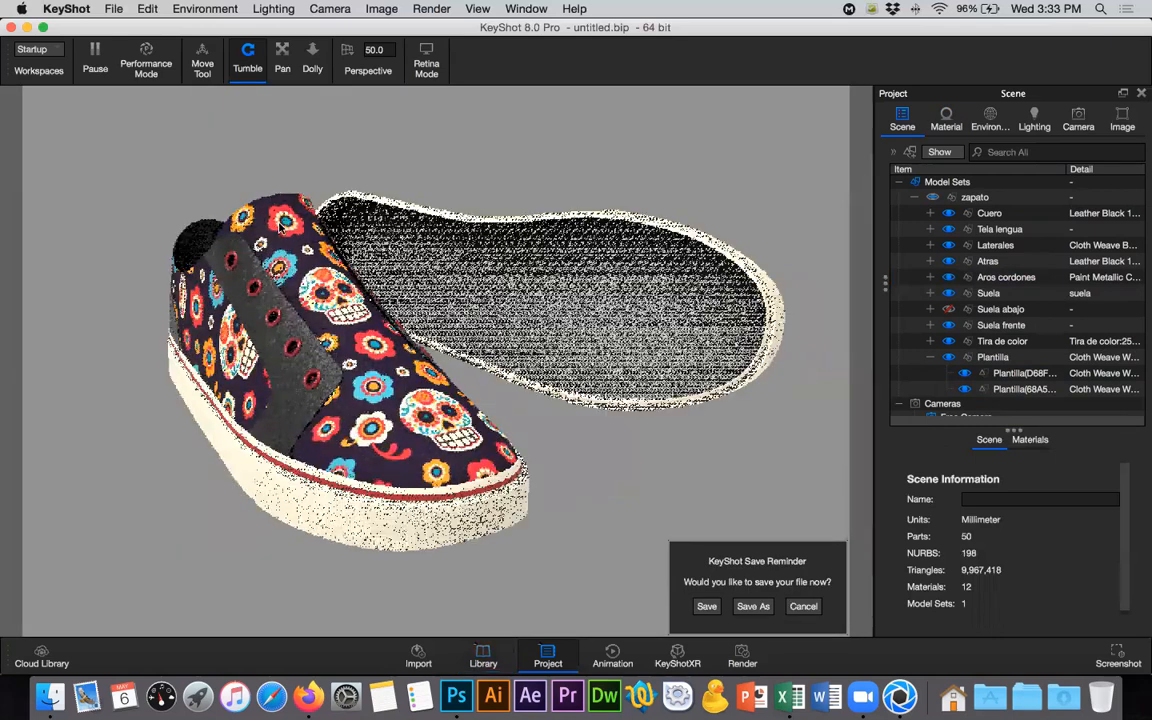
# - Make the Suela abajo group visible again and collapse the Plantilla group in the scene tree
pyautogui.click(468, 329)
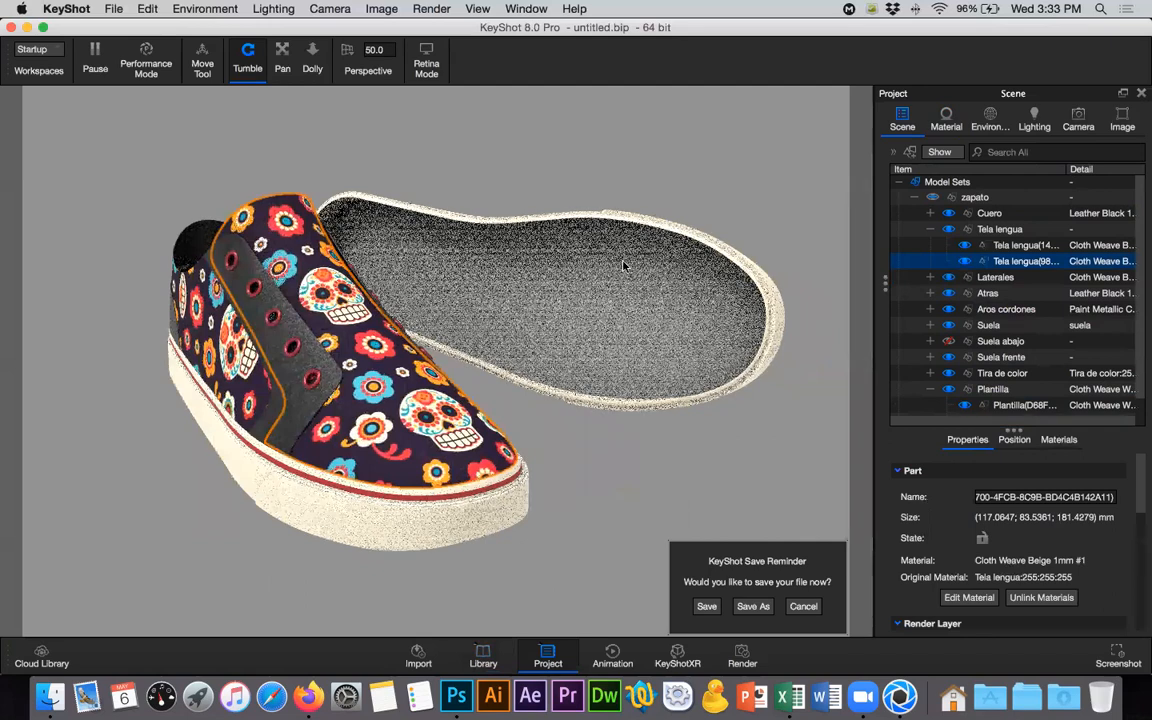
pyautogui.moveTo(150, 286); pyautogui.dragTo(678, 415)
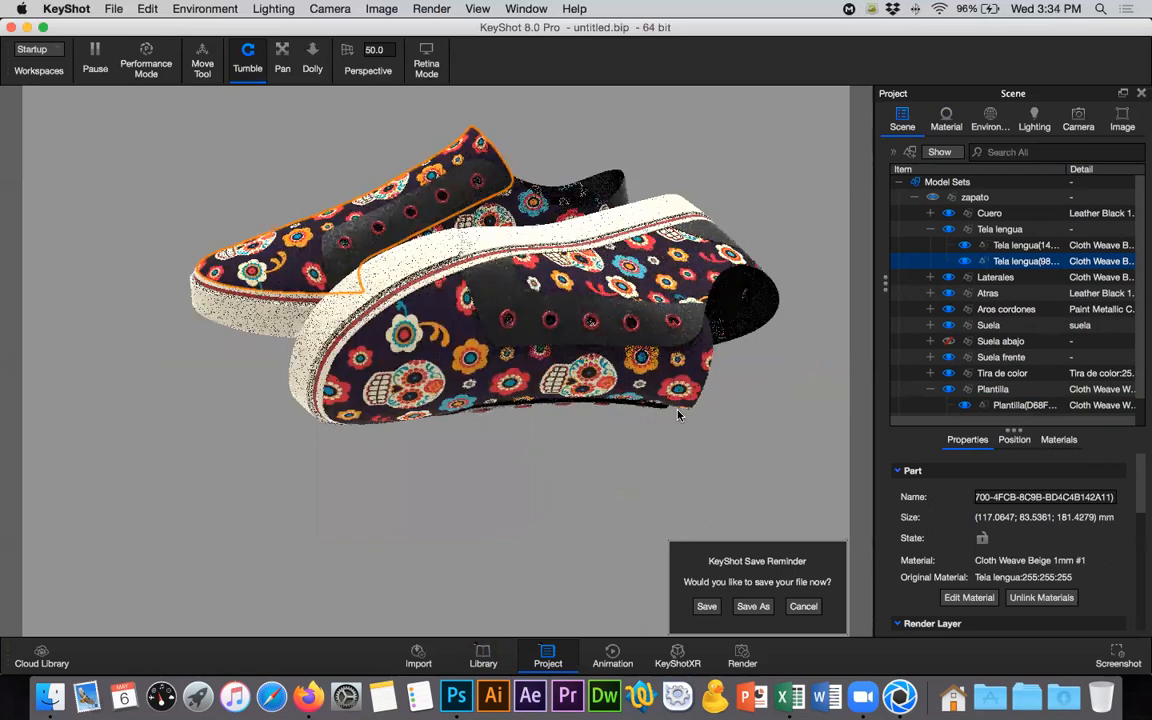
pyautogui.moveTo(678, 415); pyautogui.dragTo(423, 375)
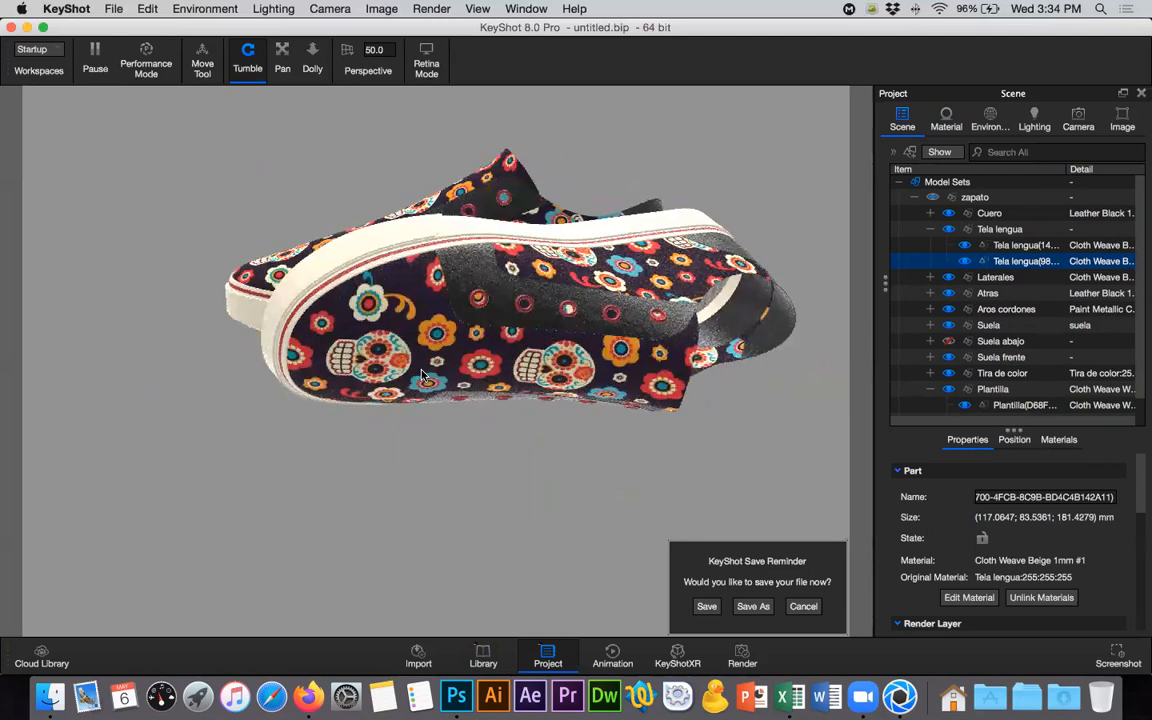
pyautogui.moveTo(599, 420); pyautogui.dragTo(289, 265)
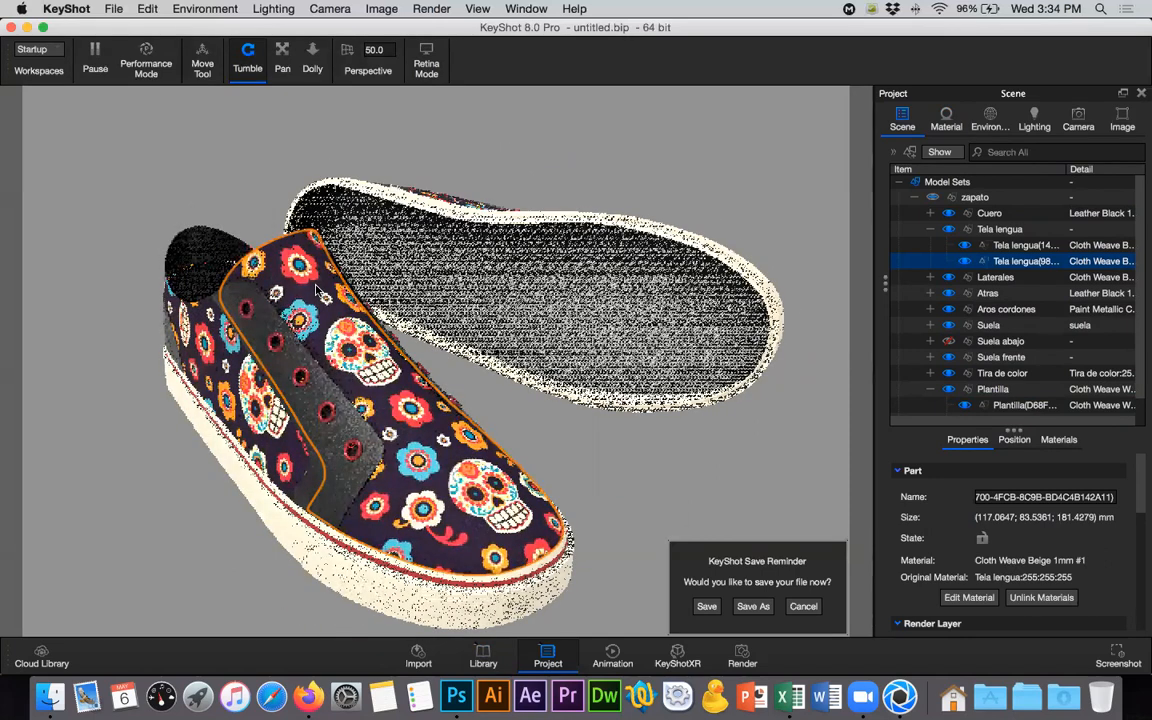
pyautogui.click(949, 342)
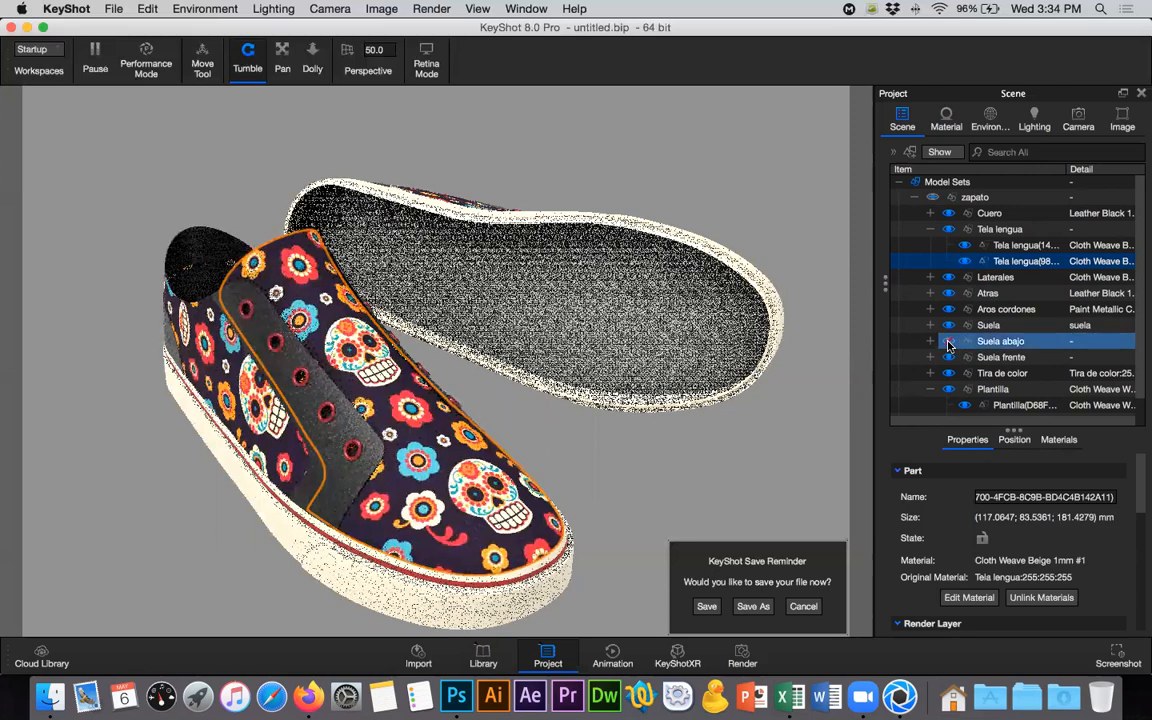
pyautogui.click(931, 389)
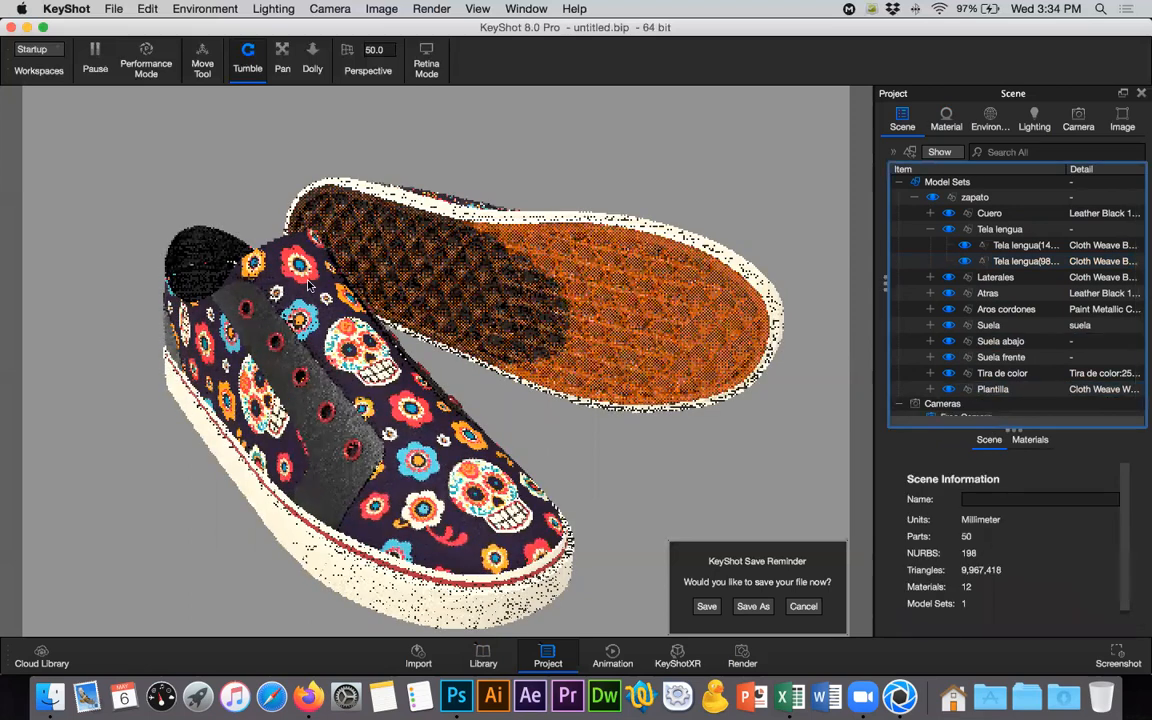
# - Select the tongue fabric part of the front shoe, frame it from above, and open its material for editing
pyautogui.click(309, 286)
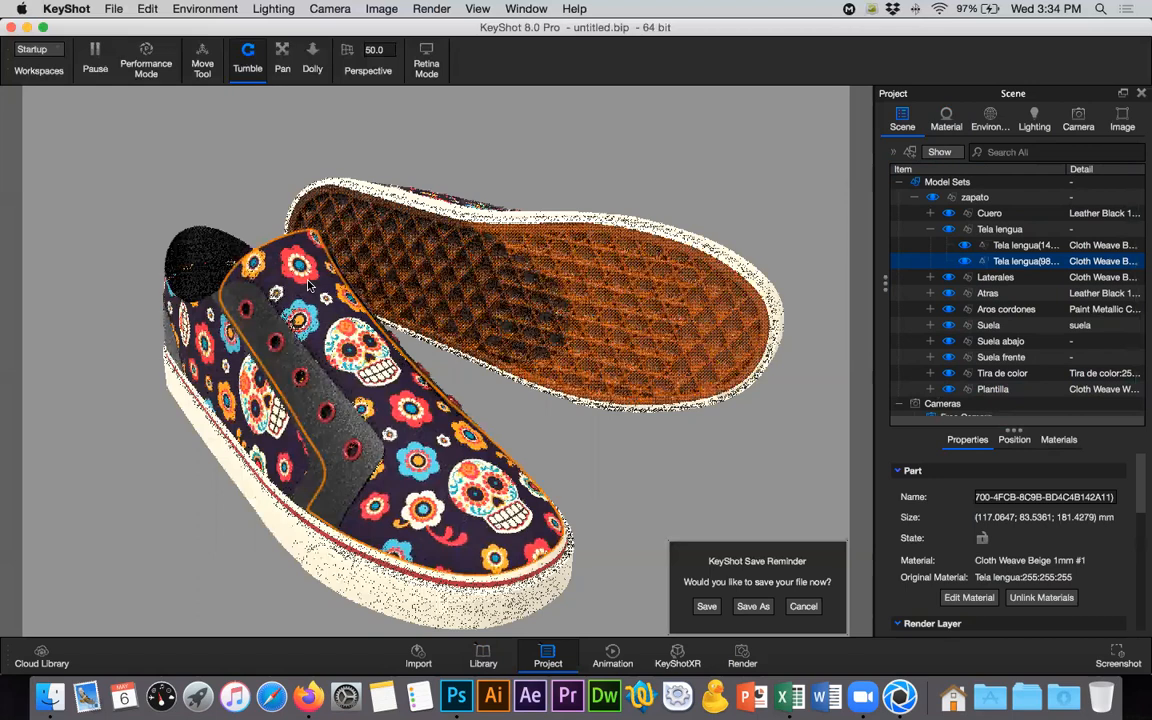
pyautogui.scroll(3, 285, 255)
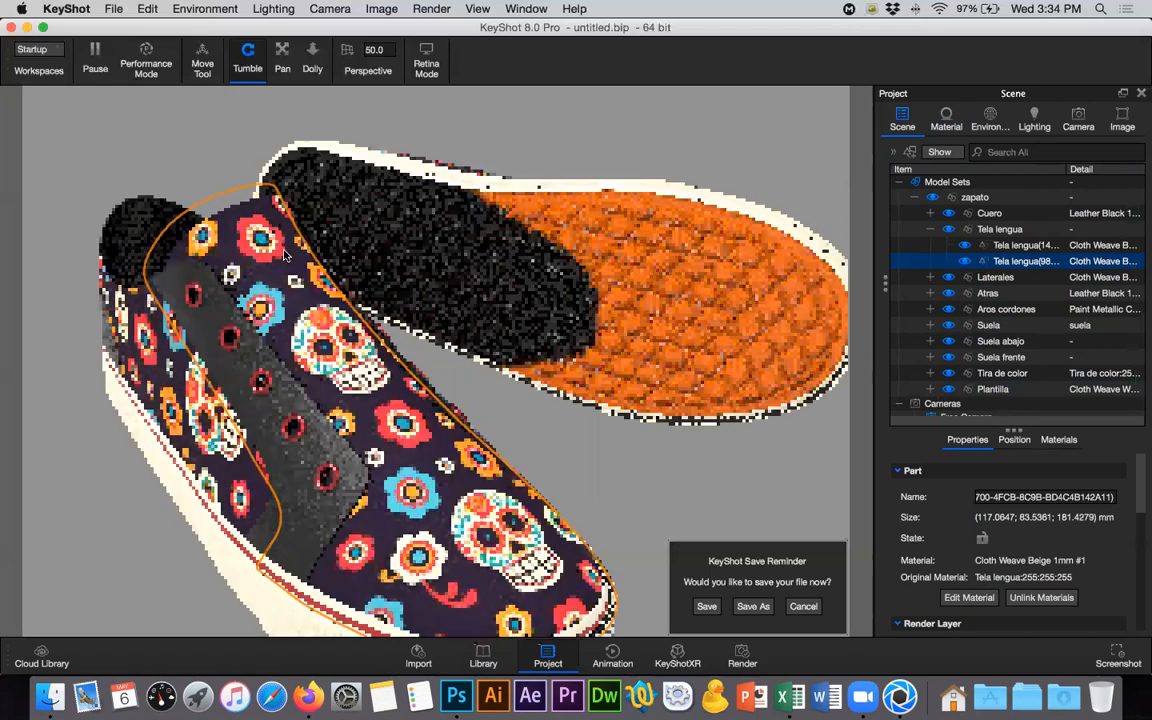
pyautogui.scroll(2, 285, 255)
pyautogui.scroll(2, 265, 240)
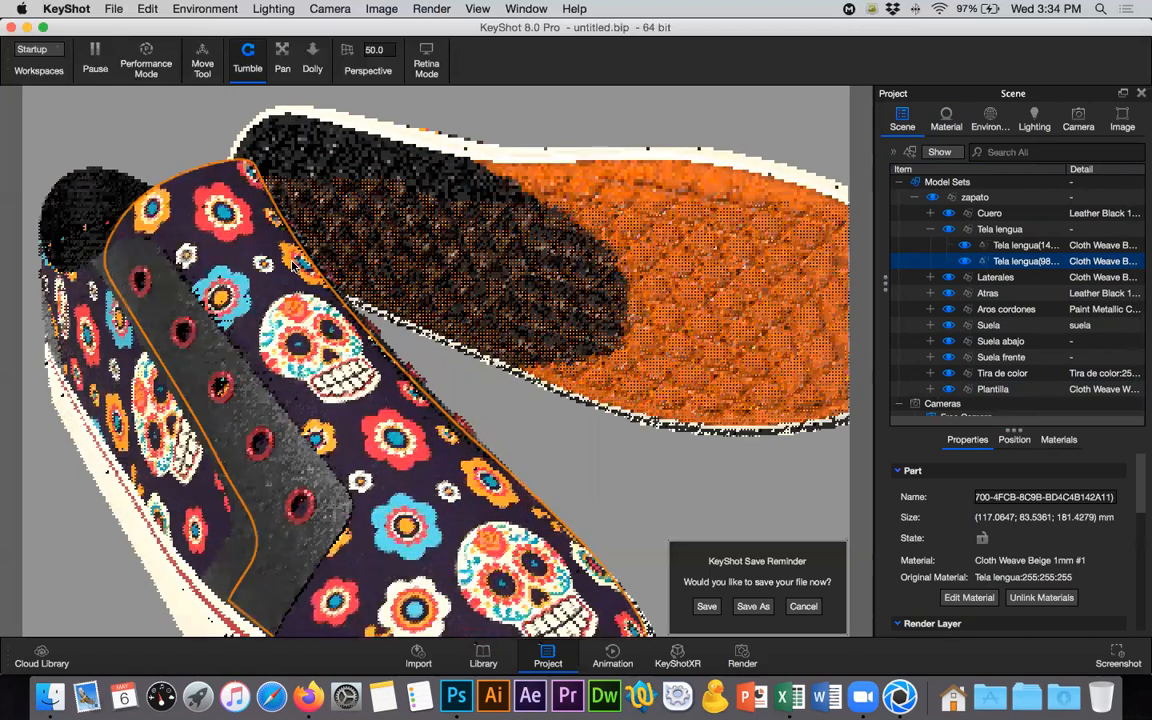
pyautogui.scroll(1, 293, 150)
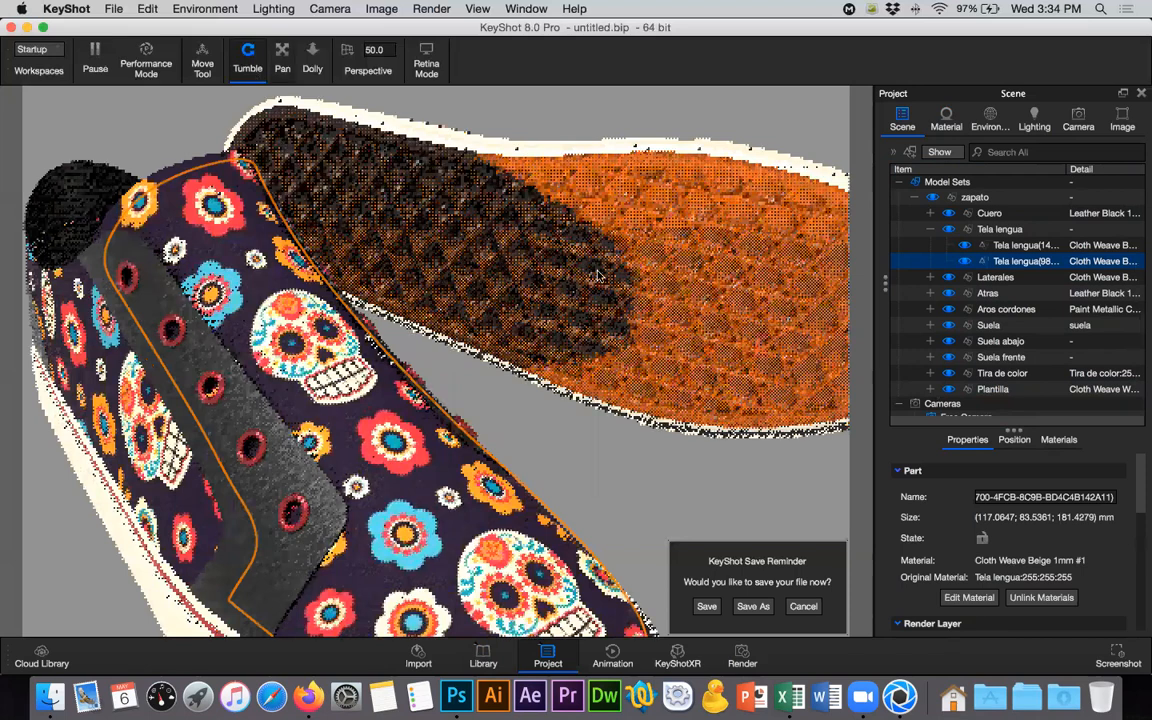
pyautogui.click(282, 58)
pyautogui.moveTo(390, 180); pyautogui.dragTo(597, 270)
pyautogui.click(256, 68)
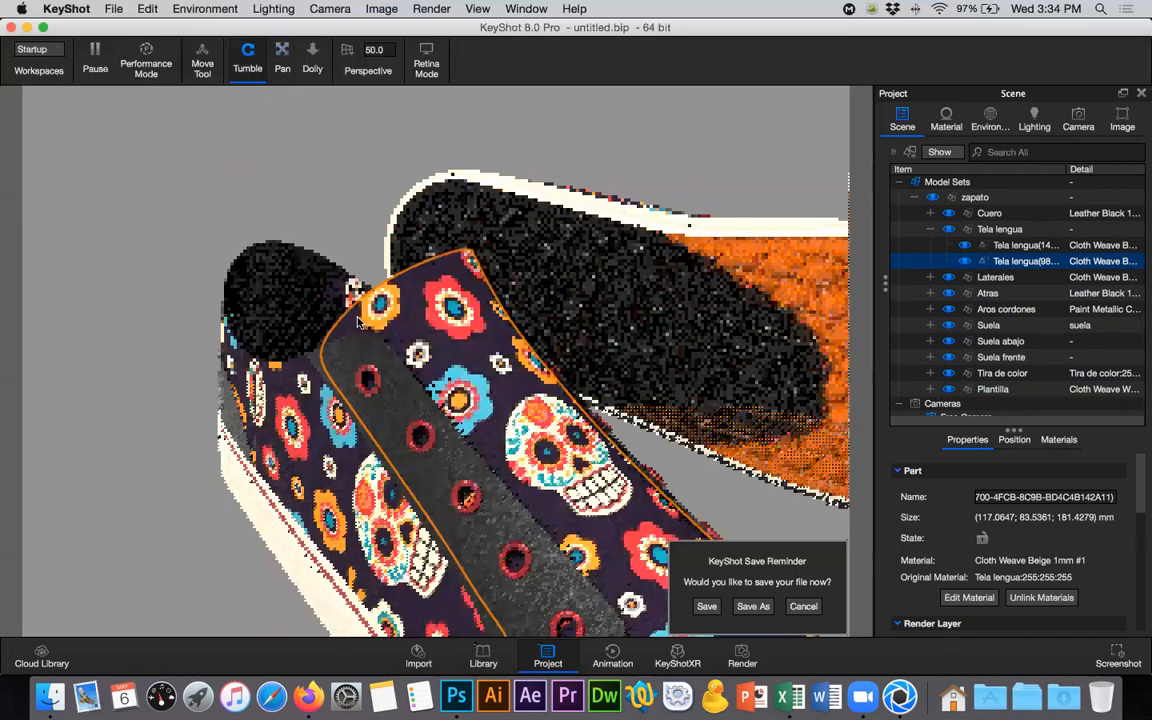
pyautogui.moveTo(310, 355); pyautogui.dragTo(368, 205)
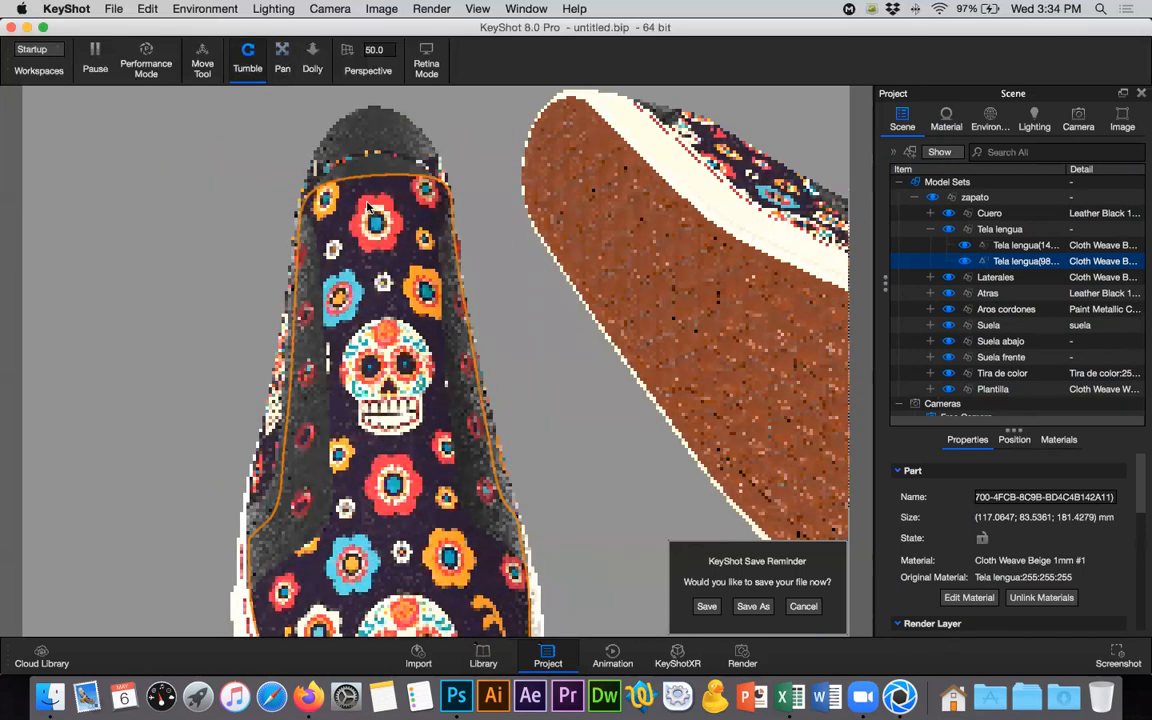
pyautogui.scroll(5, 368, 207)
pyautogui.click(270, 59)
pyautogui.moveTo(378, 153); pyautogui.dragTo(436, 391)
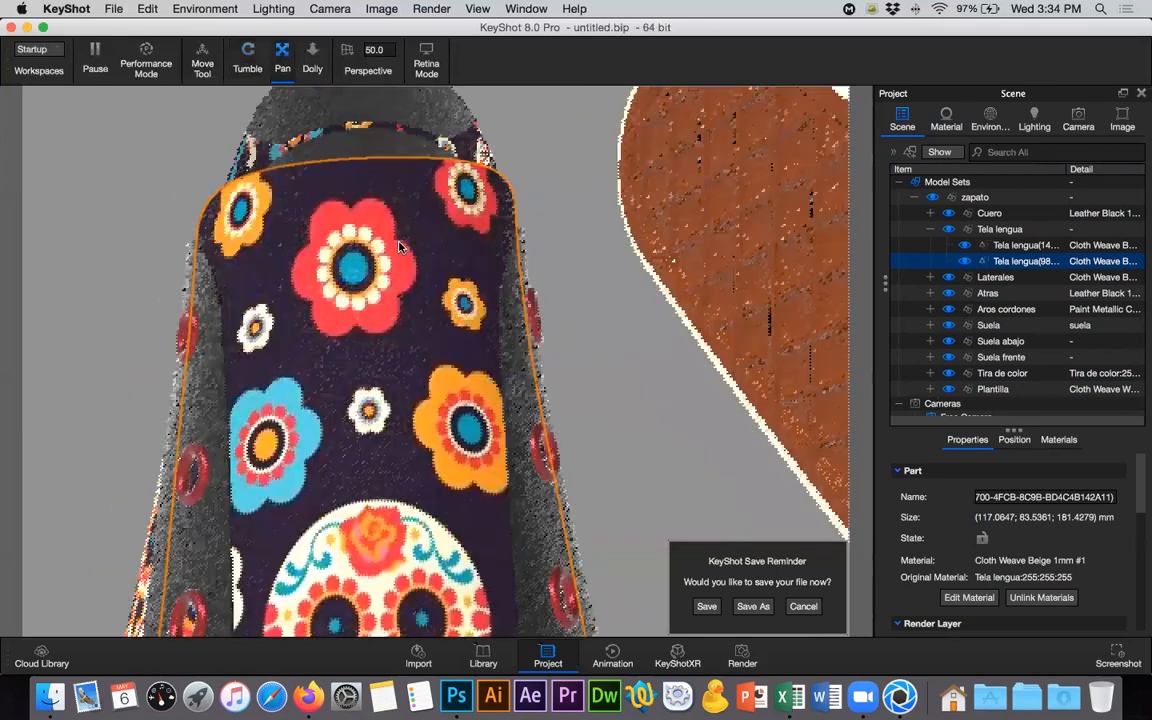
pyautogui.rightClick(1010, 263)
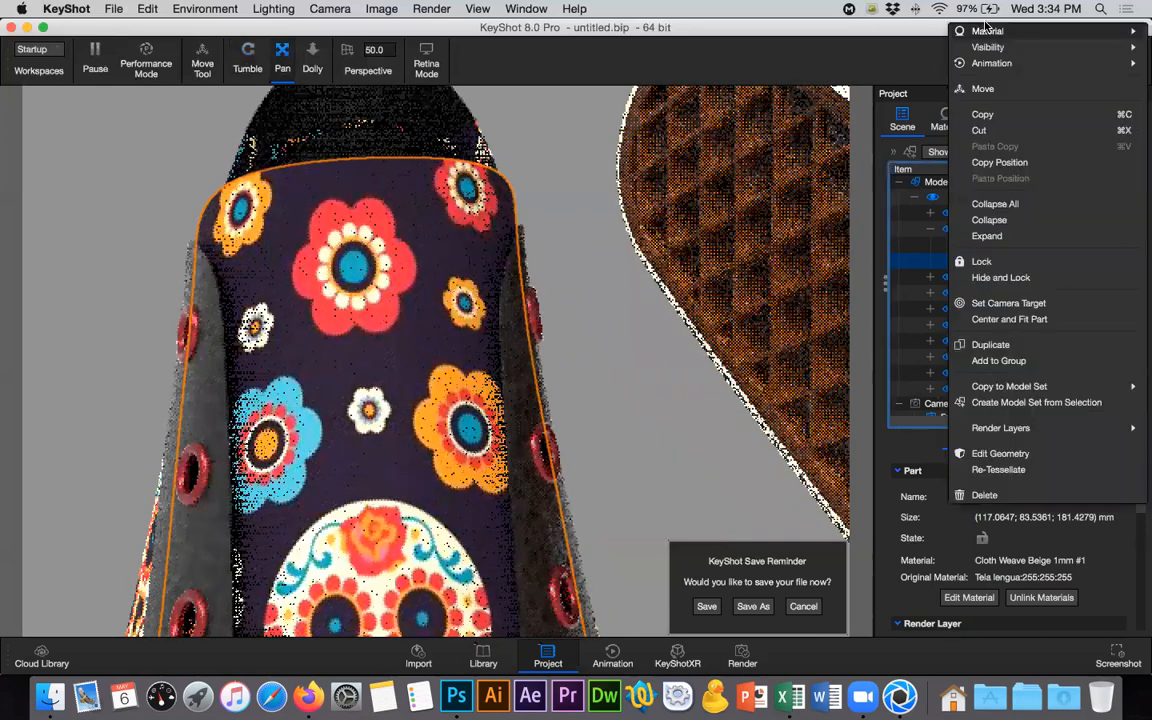
pyautogui.click(831, 32)
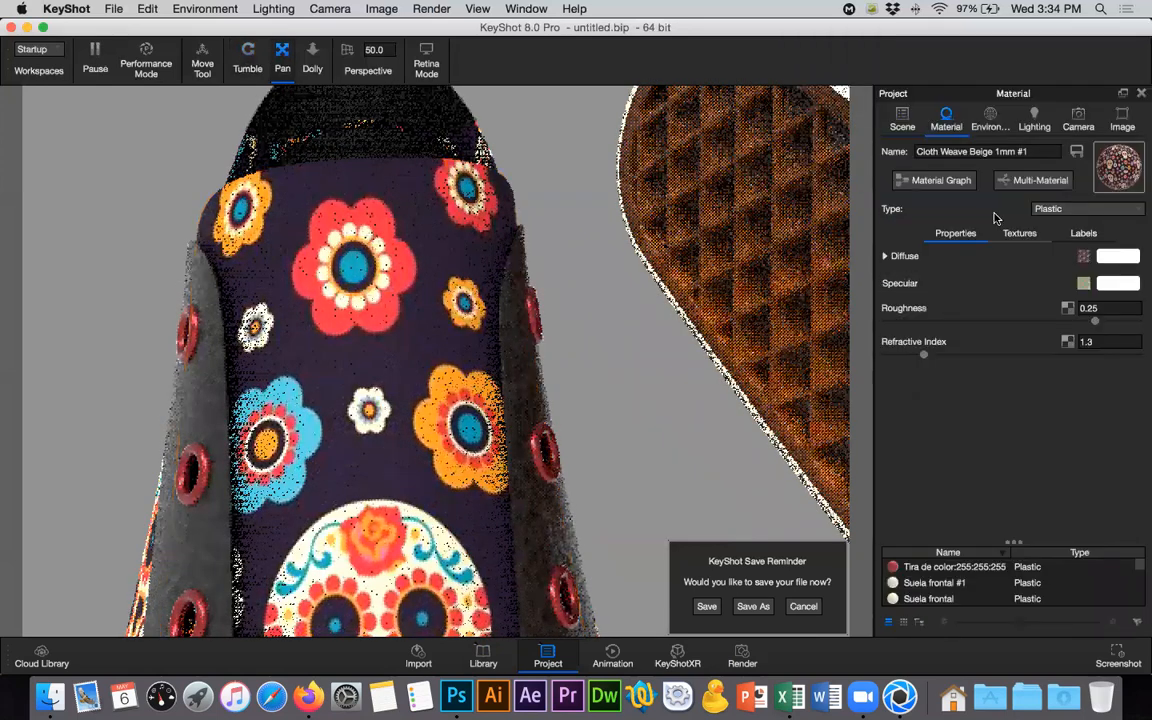
# - Add a texture label to the tongue material using marca.jpg from the Texturas folder
pyautogui.click(1084, 234)
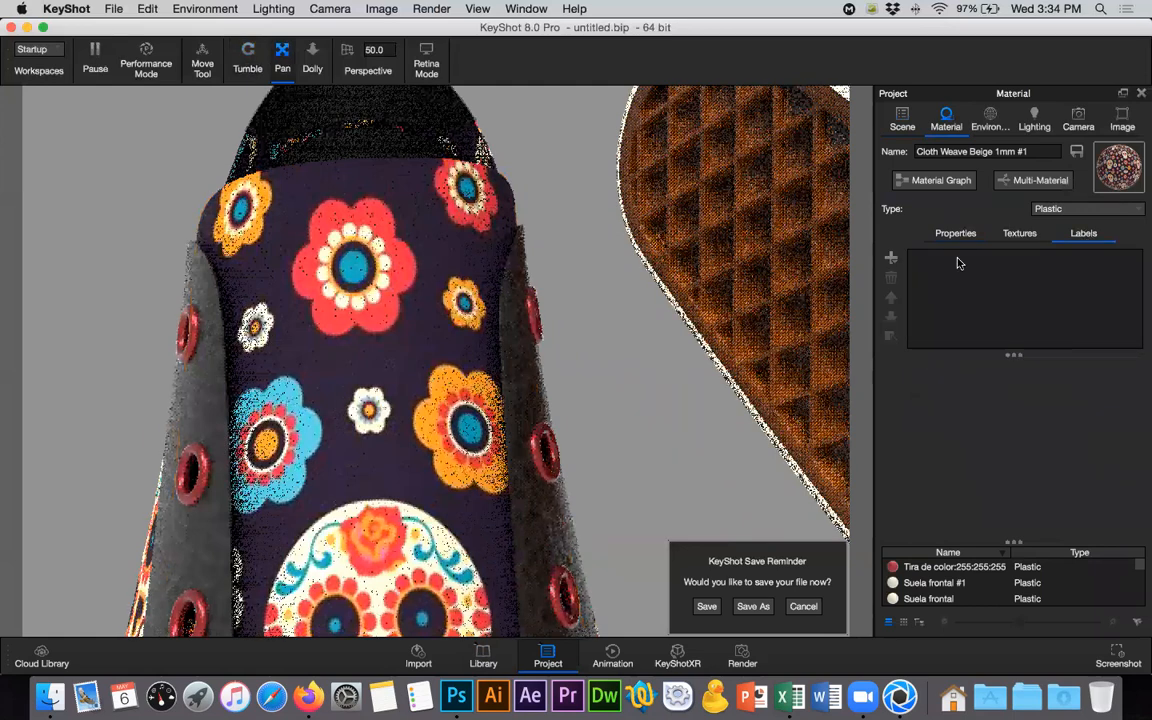
pyautogui.click(893, 260)
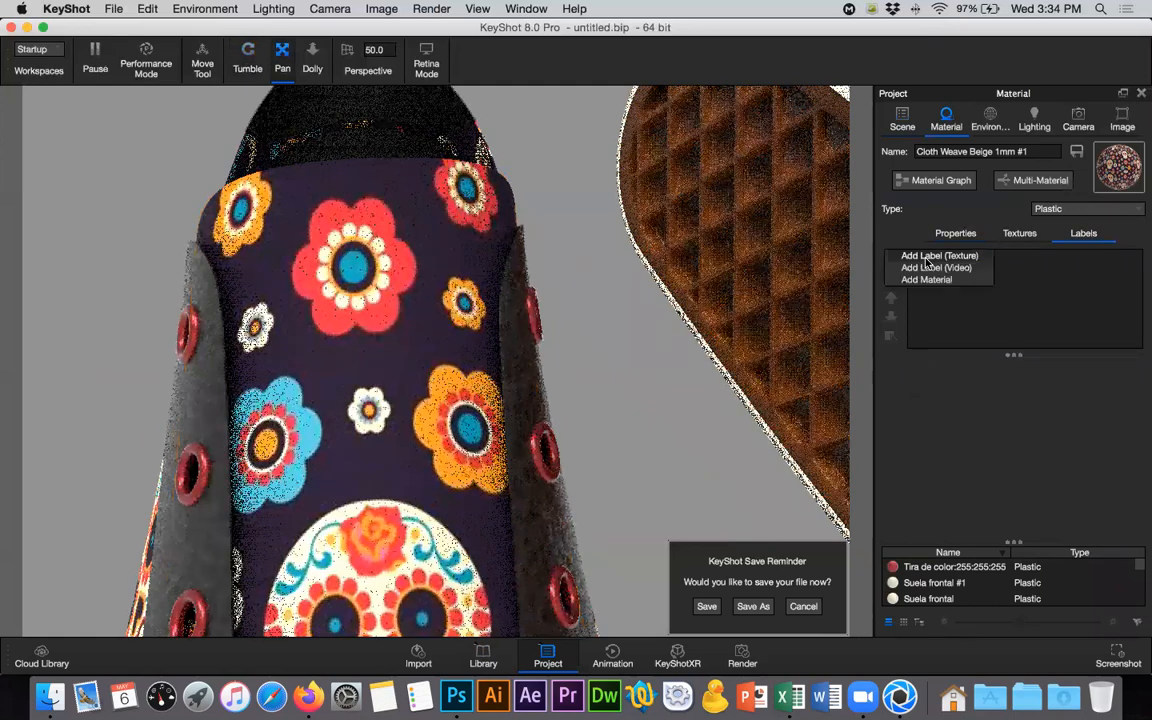
pyautogui.click(940, 256)
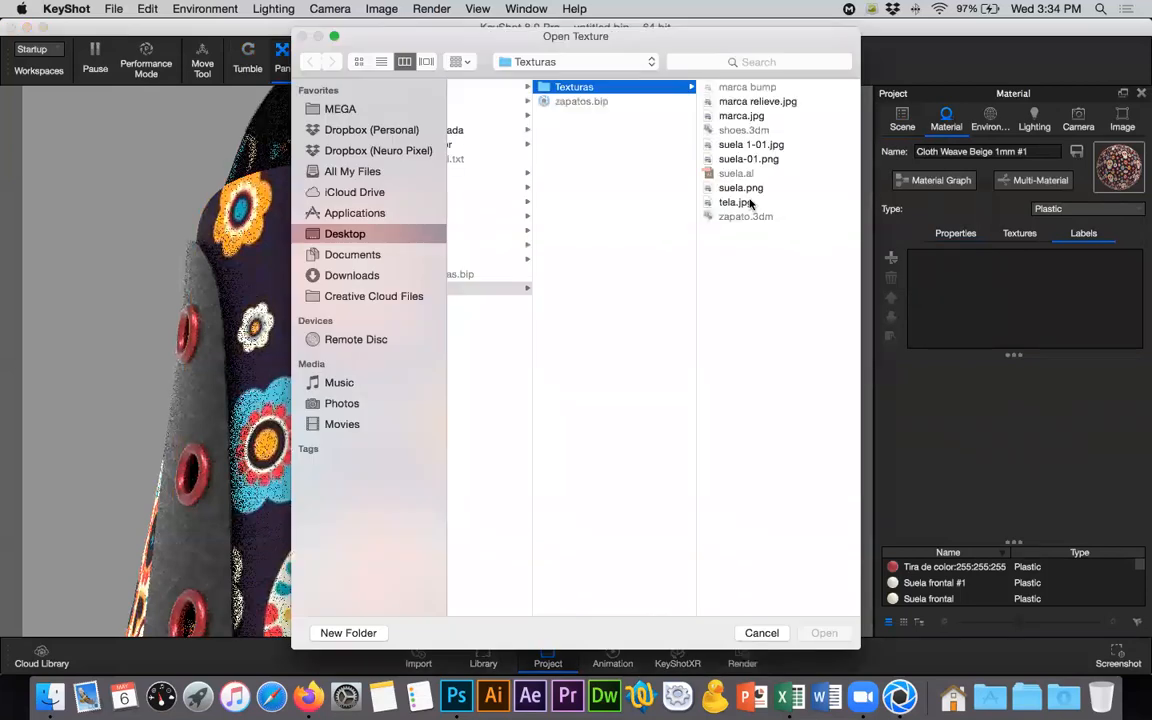
pyautogui.click(714, 117)
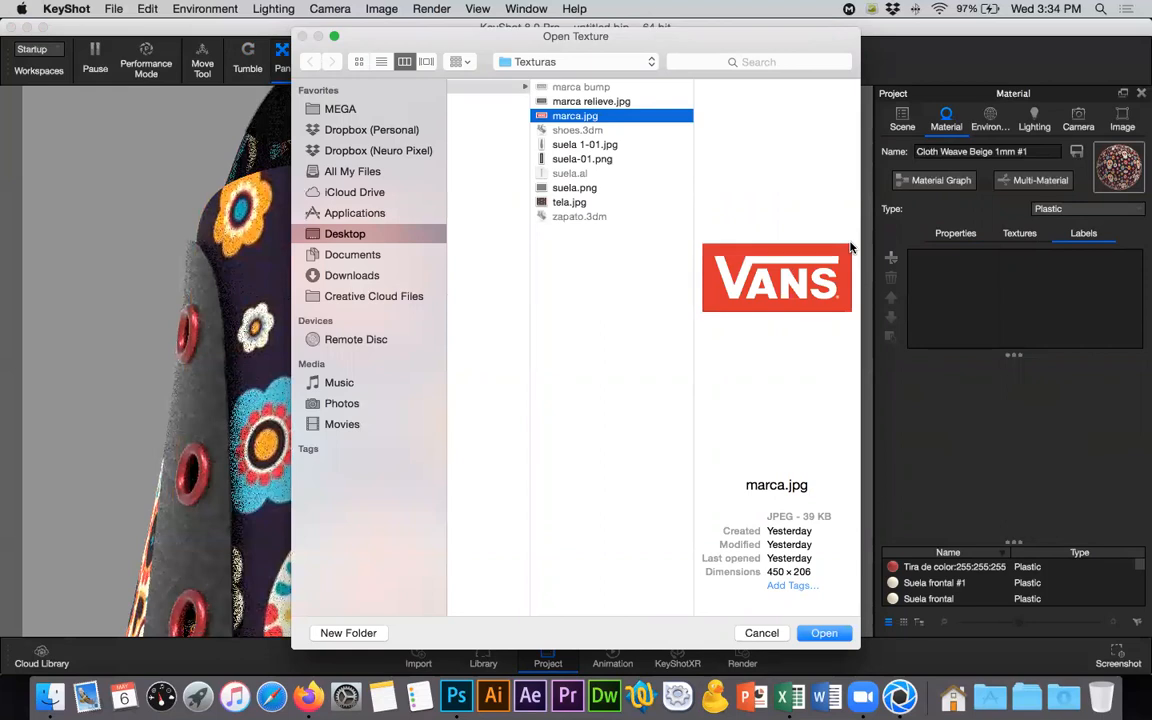
pyautogui.click(823, 633)
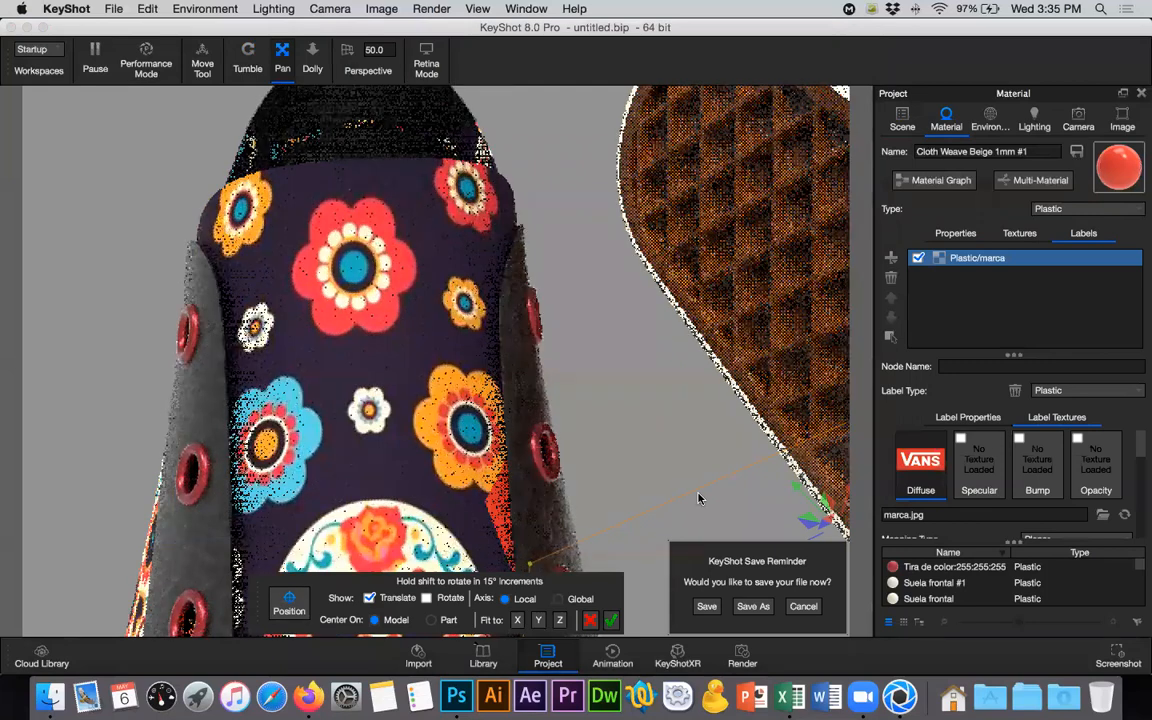
# - Place the marca label on the upper centre of the tongue, over the large red flower
pyautogui.click(756, 479)
pyautogui.scroll(-5, 756, 479)
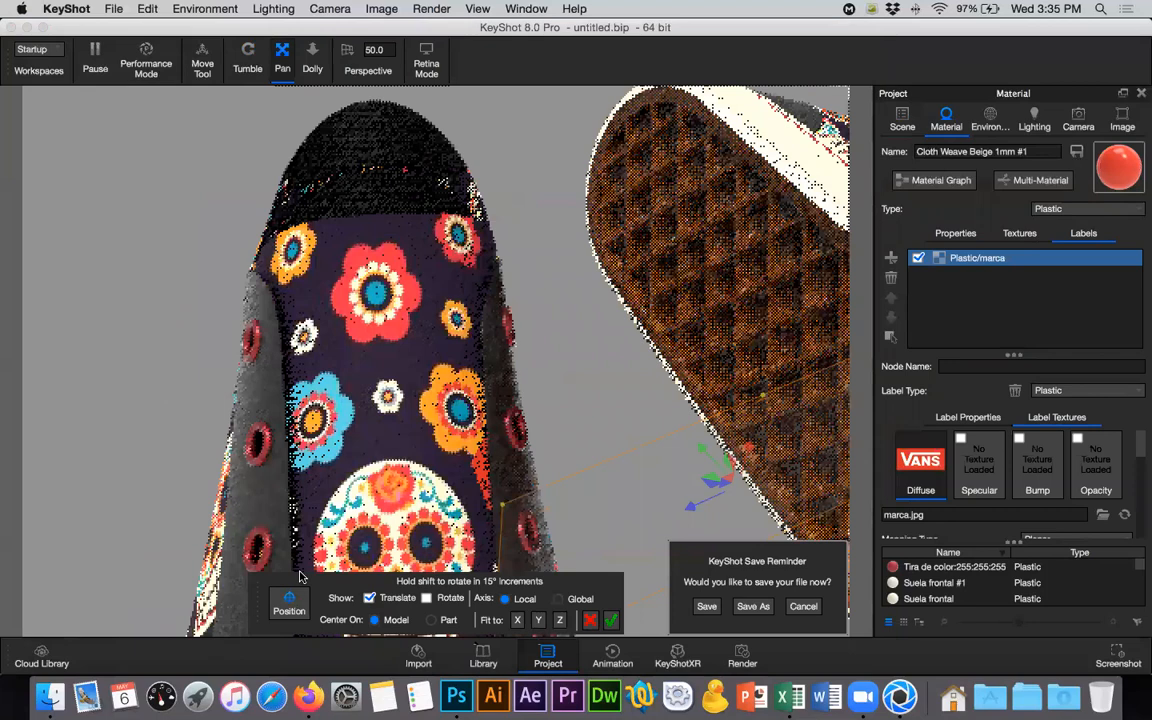
pyautogui.click(376, 296)
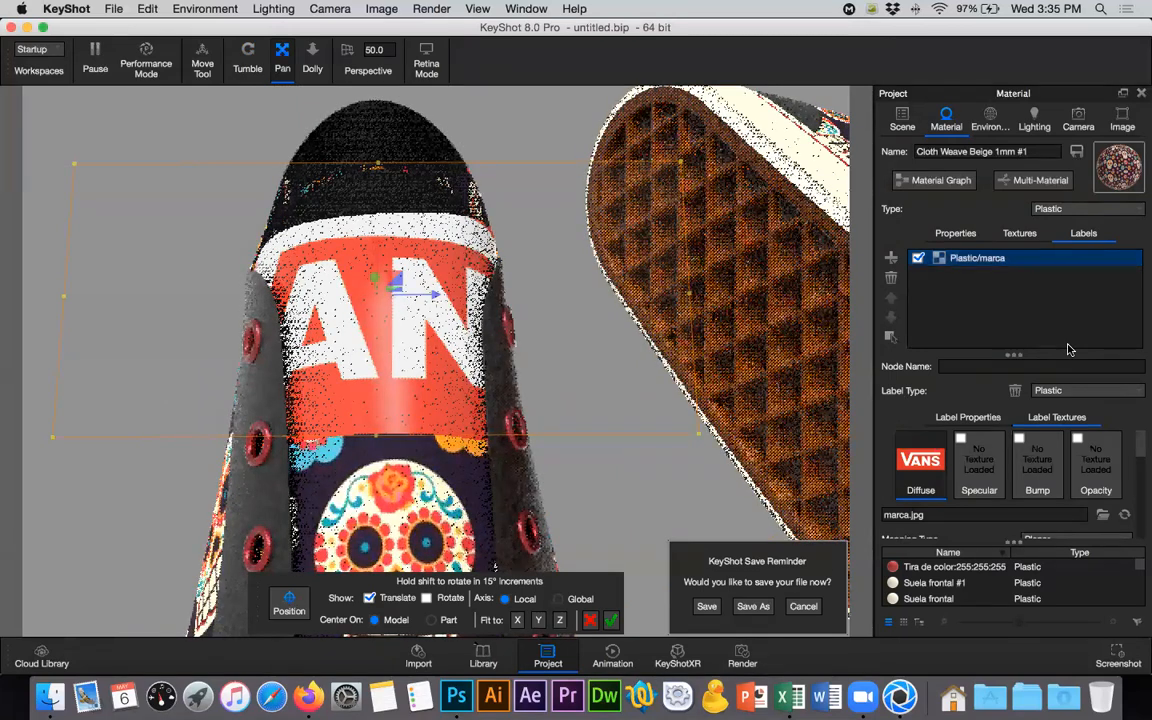
# - Set the marca label's width to 30 mm in its size and mapping settings, keeping its proportions
pyautogui.scroll(-3, 1139, 468)
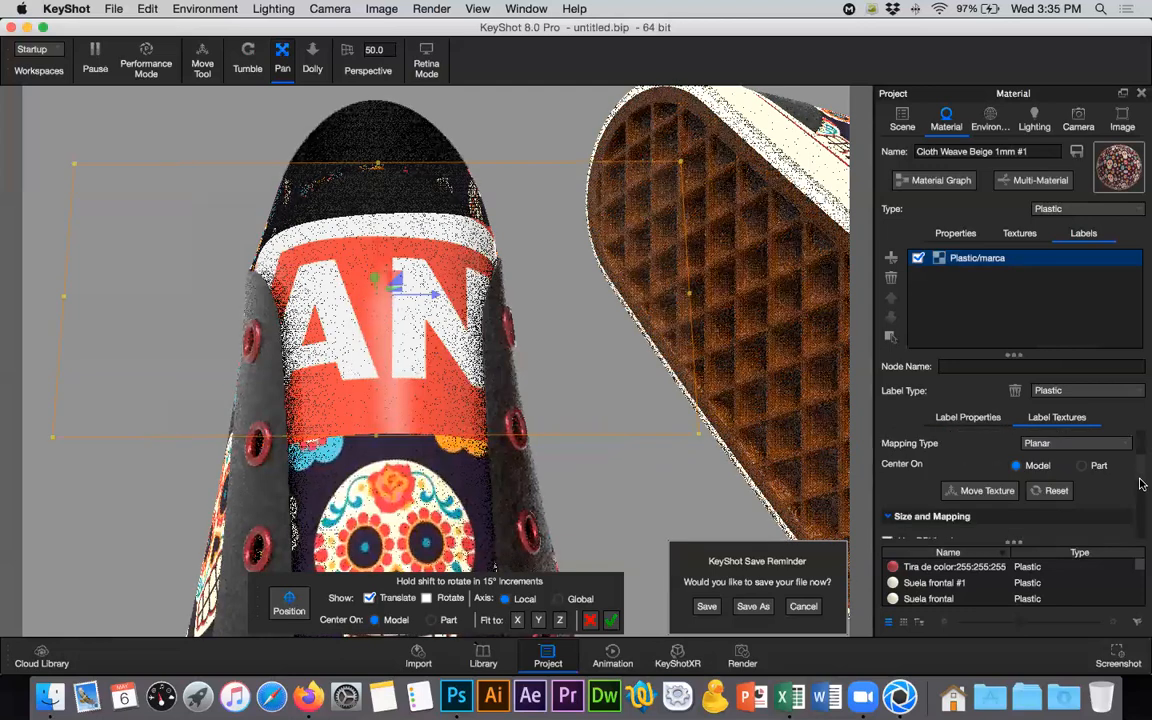
pyautogui.scroll(-2, 1139, 480)
pyautogui.scroll(-1, 1140, 497)
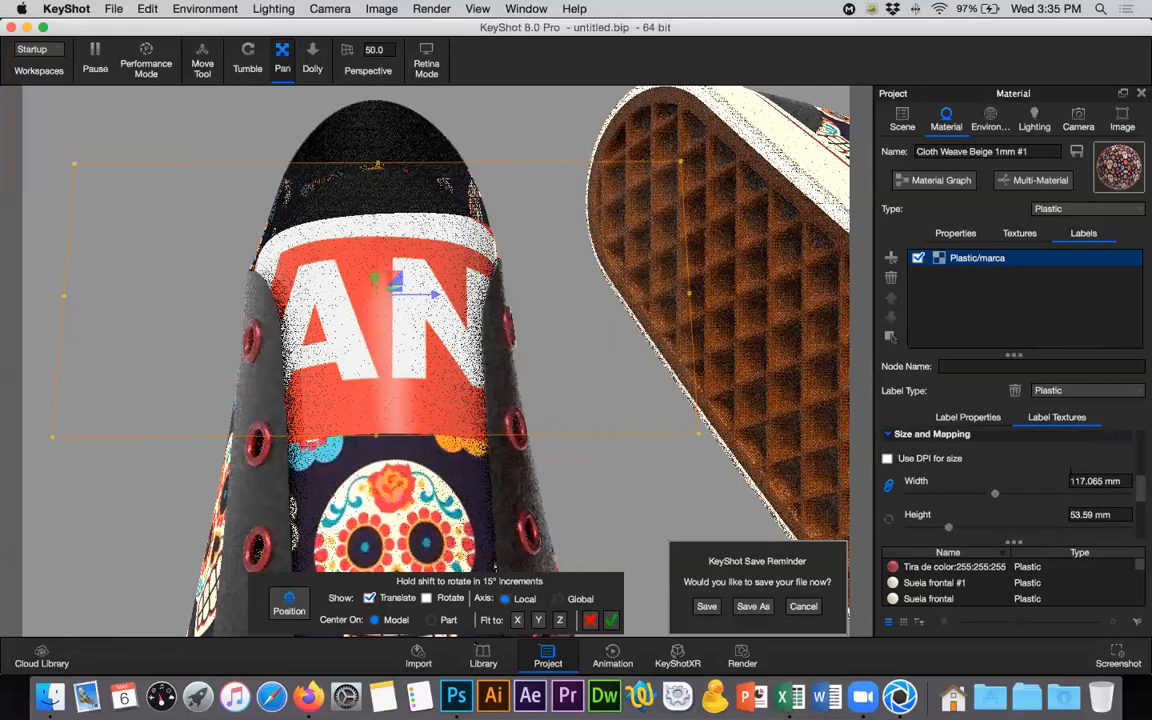
pyautogui.moveTo(966, 495); pyautogui.dragTo(931, 496)
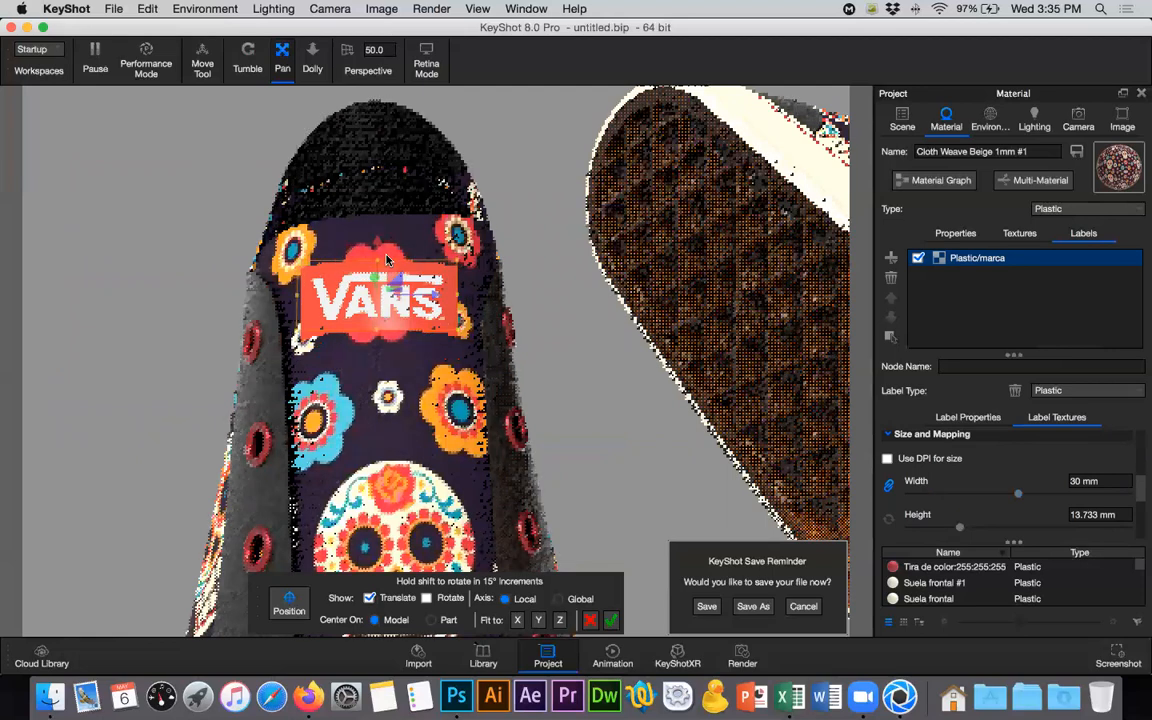
# - Move the marca label slightly toward the tongue's upper edge and show its rotation handles
pyautogui.moveTo(377, 235); pyautogui.dragTo(377, 222)
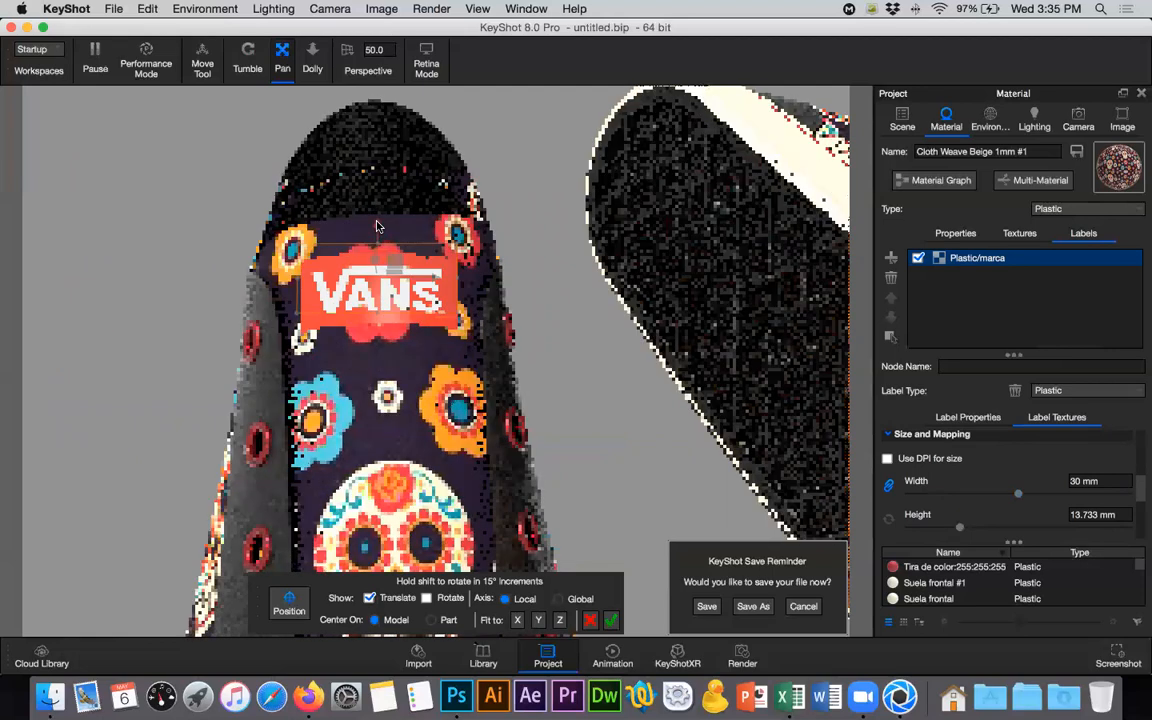
pyautogui.click(427, 598)
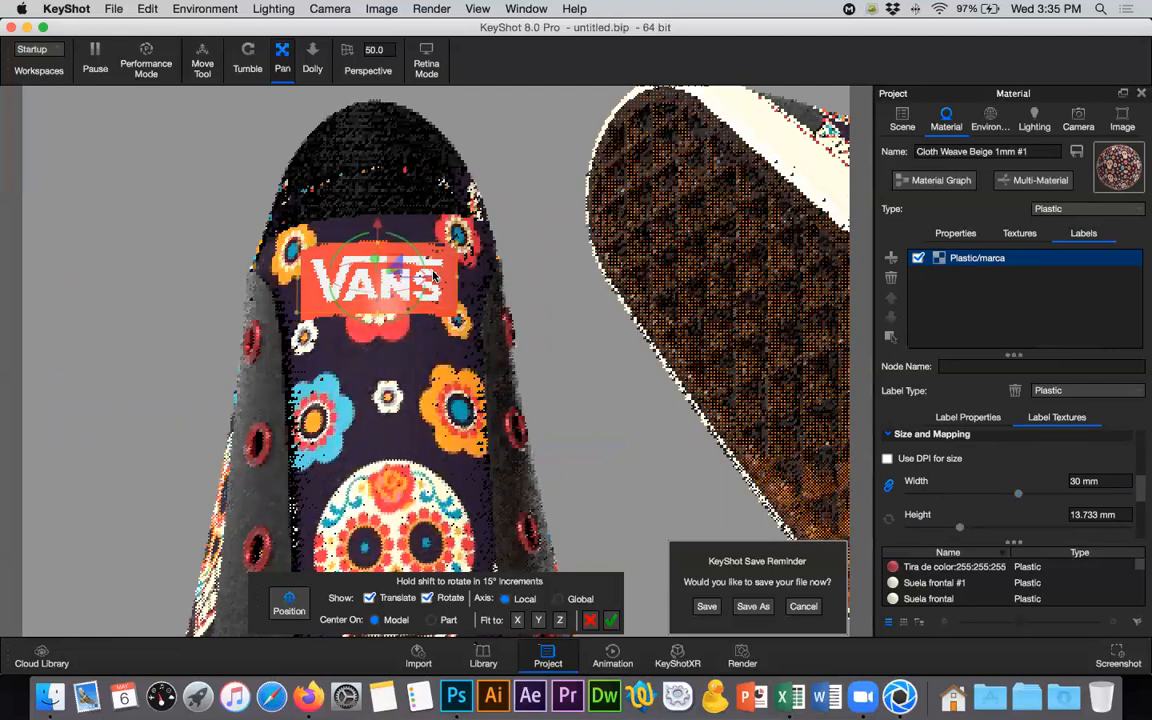
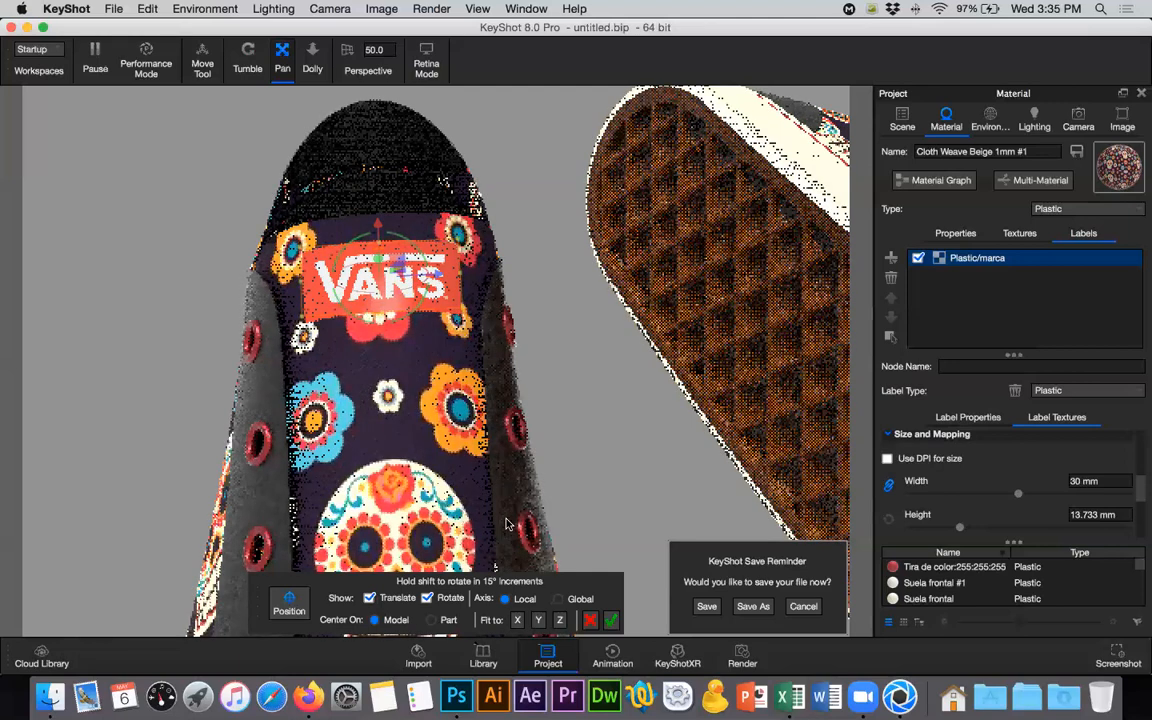
# - Confirm the VANS label's placement on the shoe tongue, keeping Plastic as both the material type and the label type
pyautogui.click(612, 624)
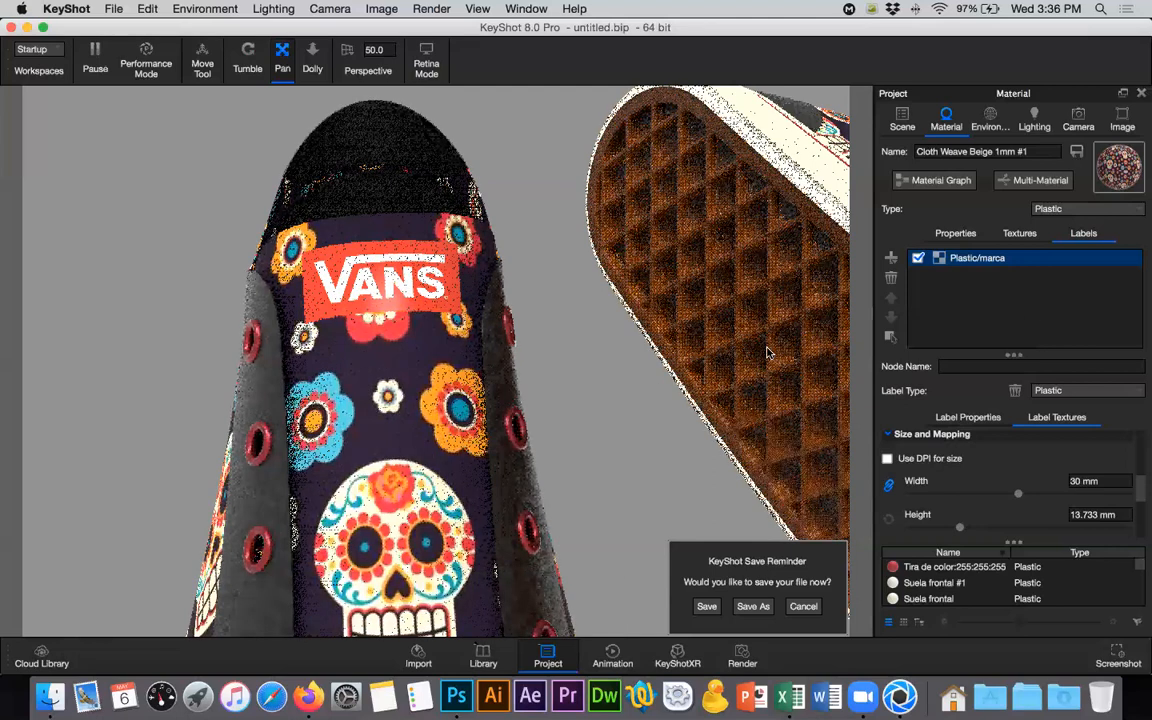
pyautogui.click(1064, 210)
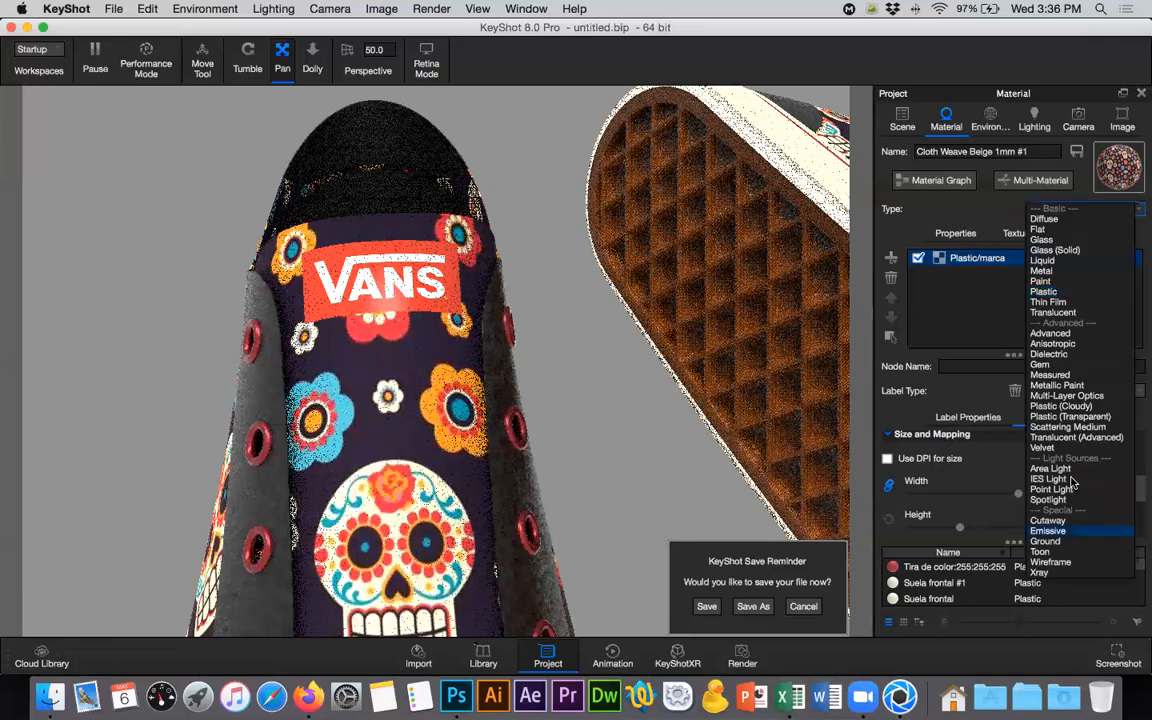
pyautogui.click(1062, 292)
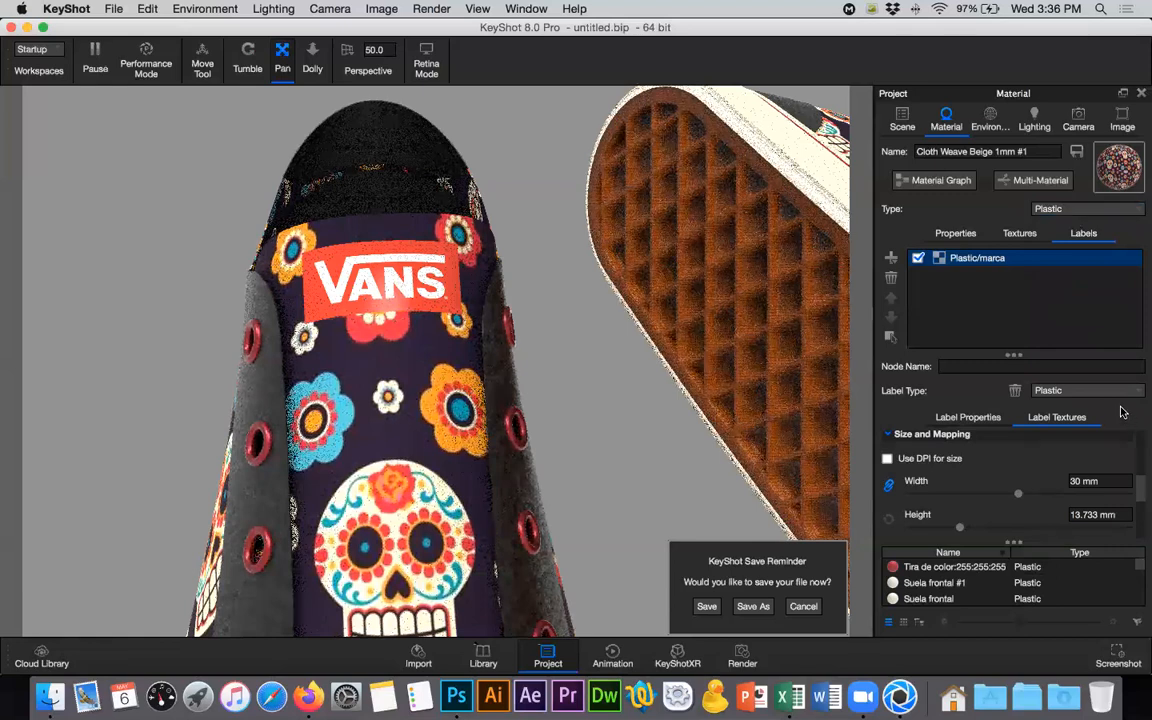
pyautogui.click(1100, 391)
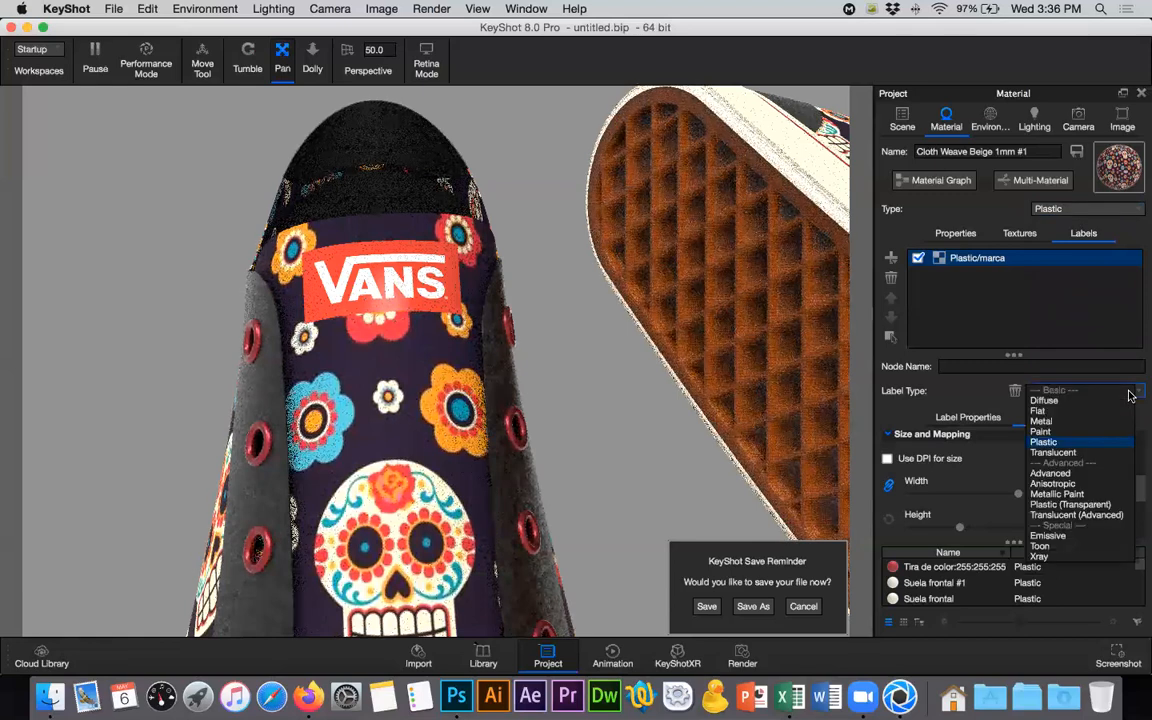
pyautogui.click(1078, 441)
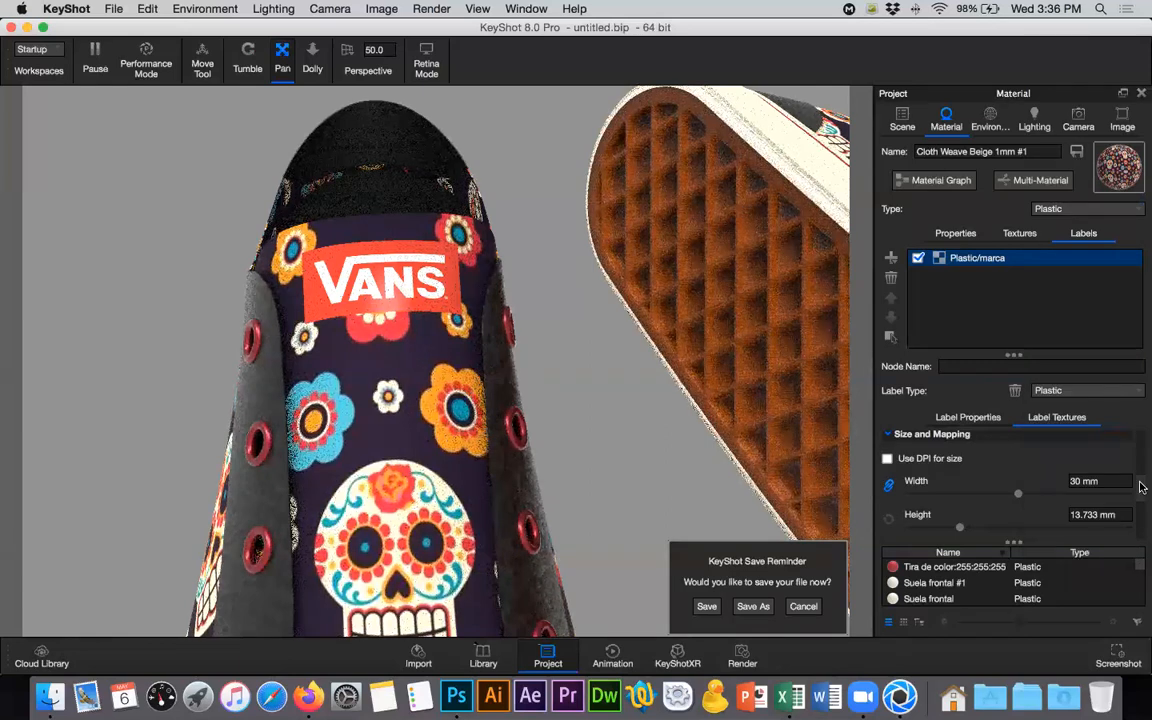
# - Turn off the Two Sided option for the VANS label's diffuse texture and expand its color settings
pyautogui.scroll(-1, 1141, 494)
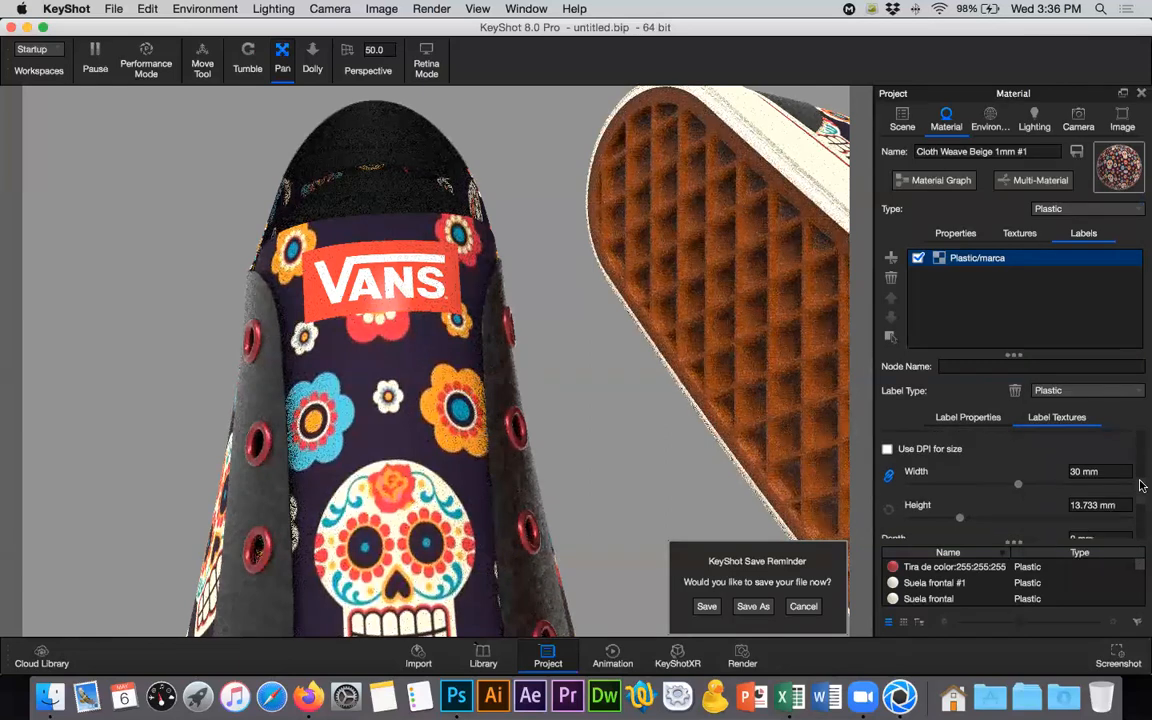
pyautogui.scroll(1, 1015, 520)
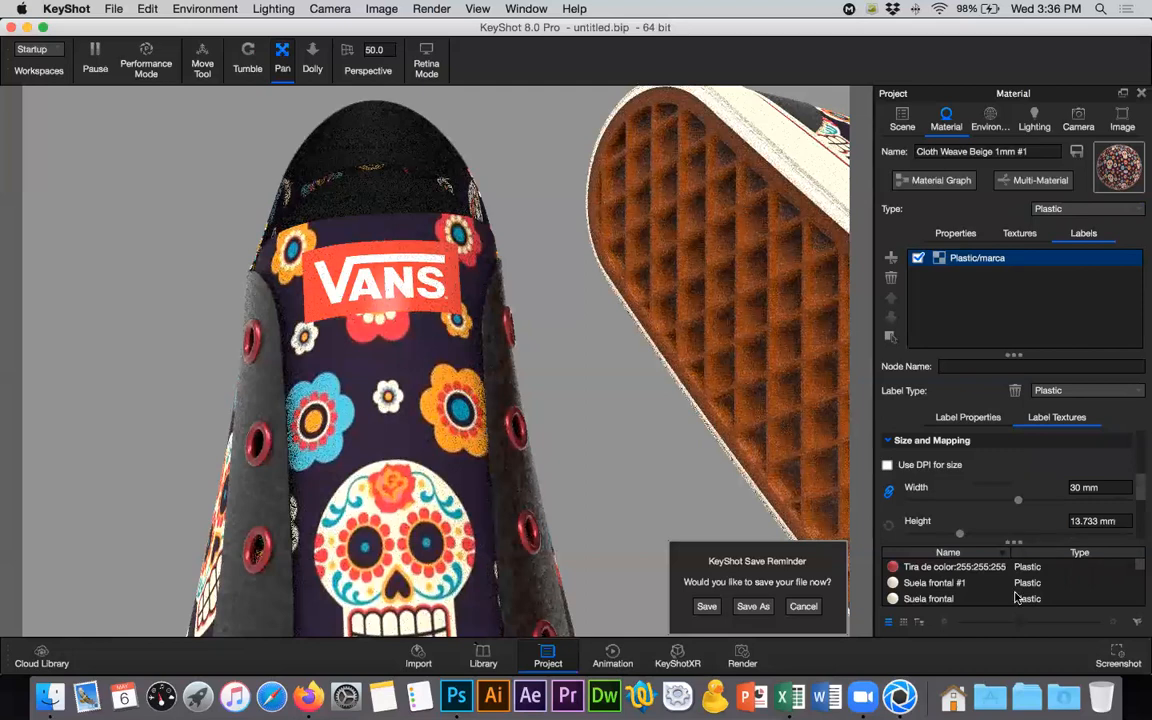
pyautogui.scroll(-1, 1137, 525)
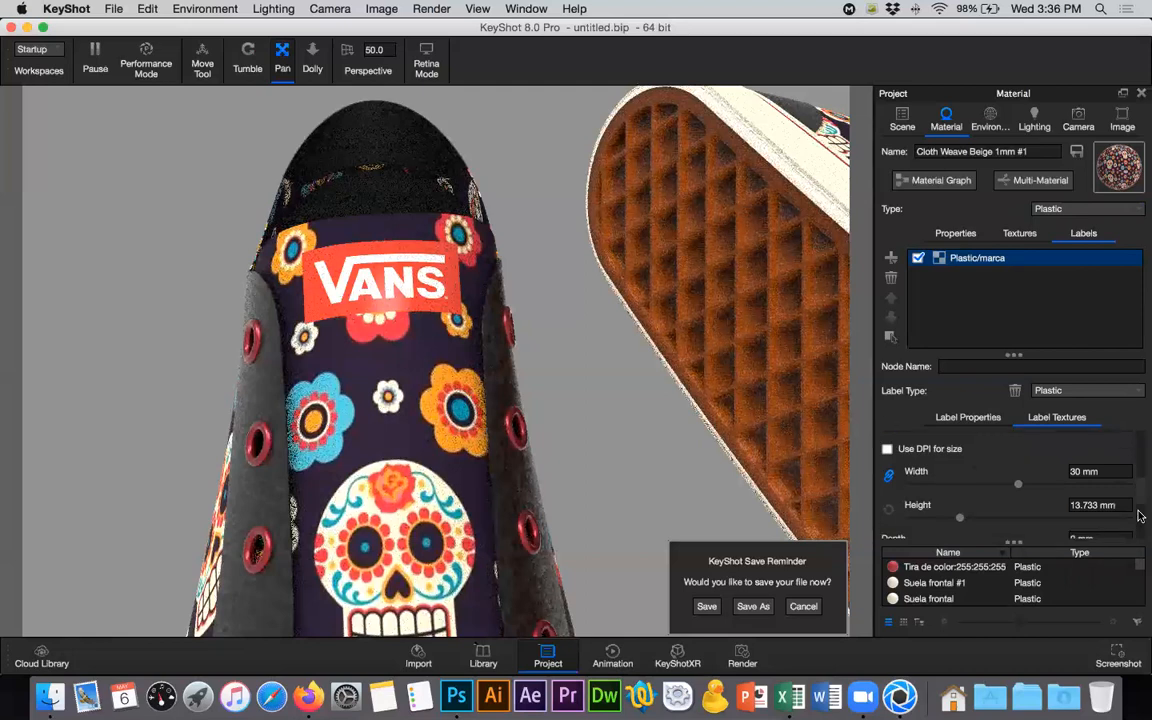
pyautogui.scroll(-5, 1137, 528)
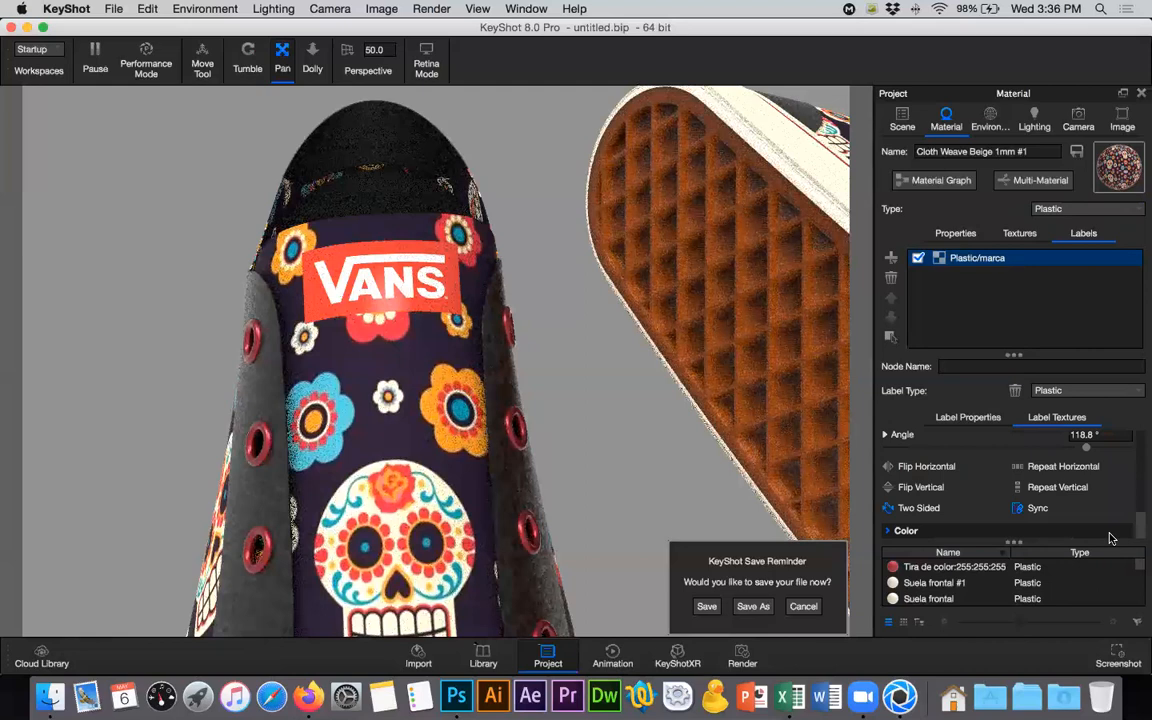
pyautogui.click(924, 533)
pyautogui.scroll(-5, 1140, 512)
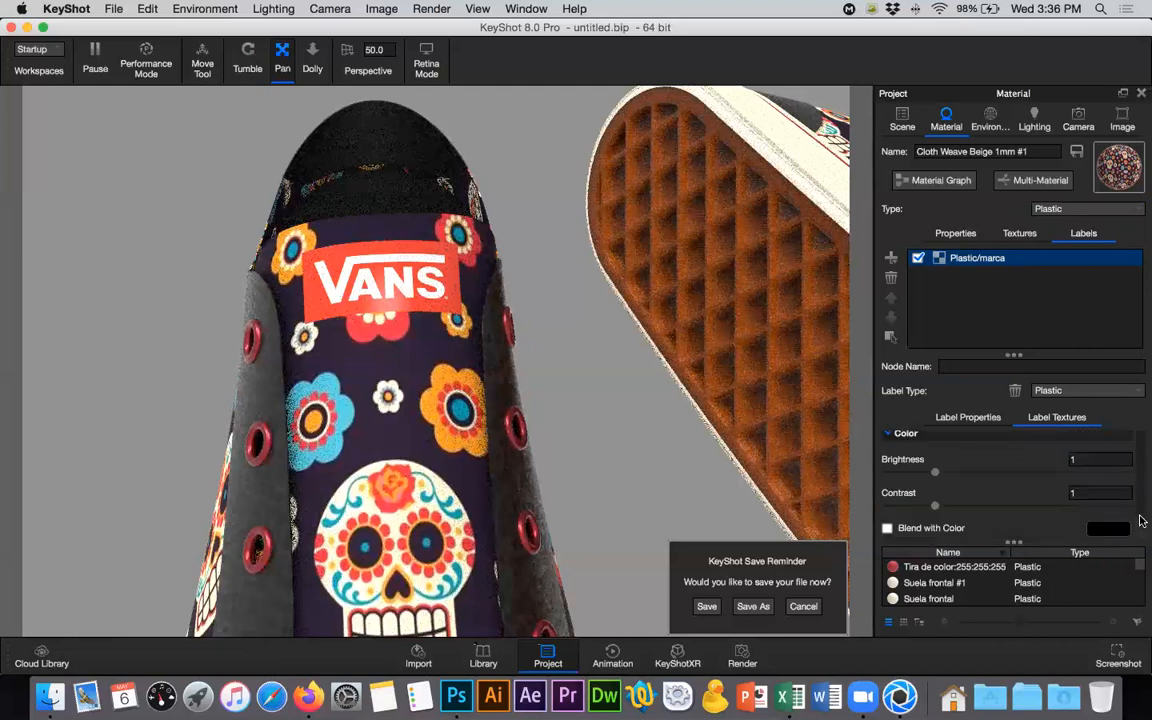
pyautogui.scroll(2, 1142, 520)
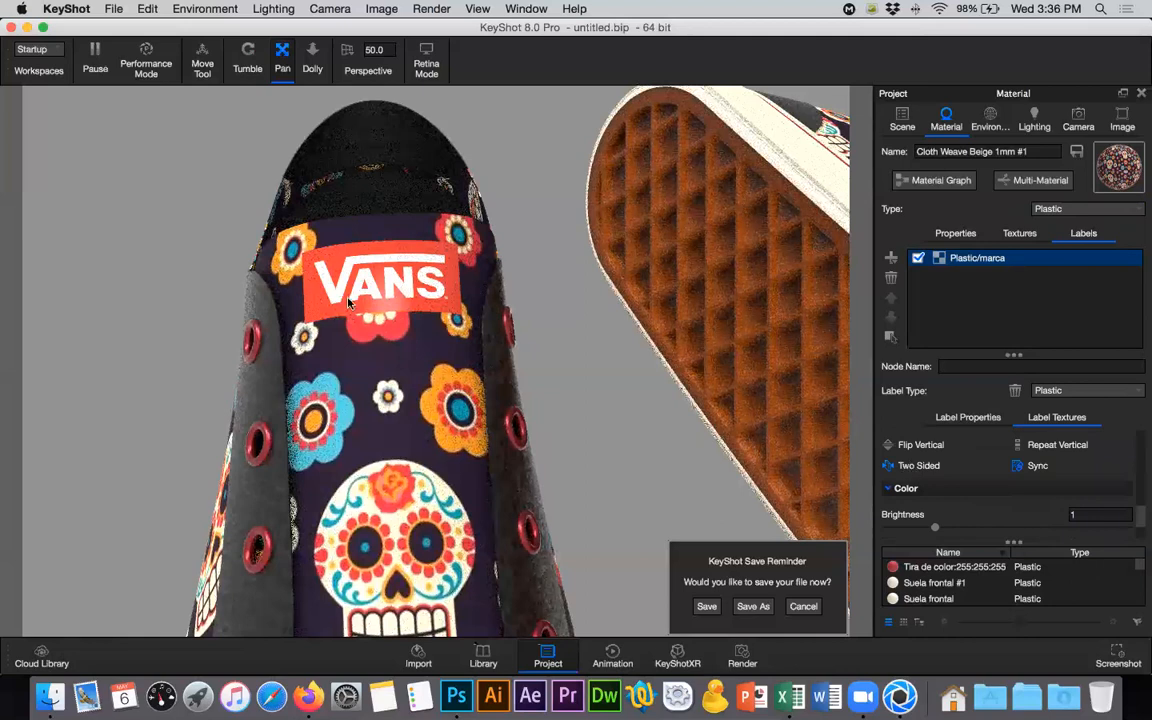
pyautogui.click(900, 469)
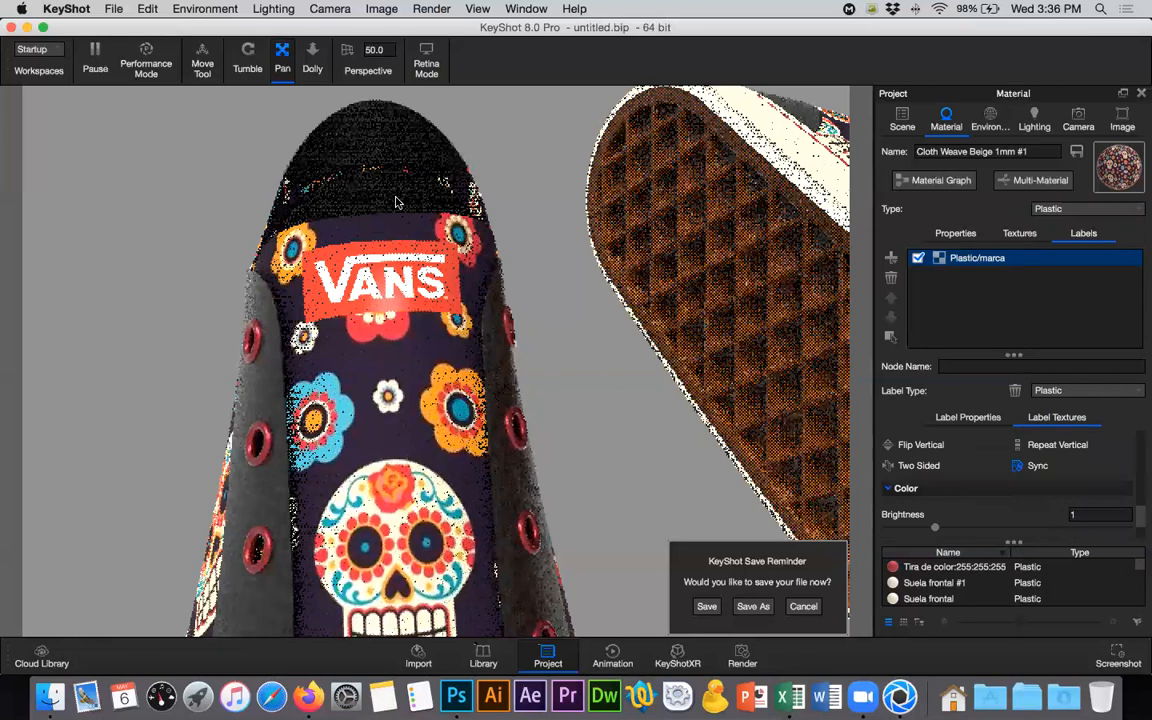
# - Set the VANS label's roughness to 0.1 in its label properties
pyautogui.scroll(-2, 1130, 495)
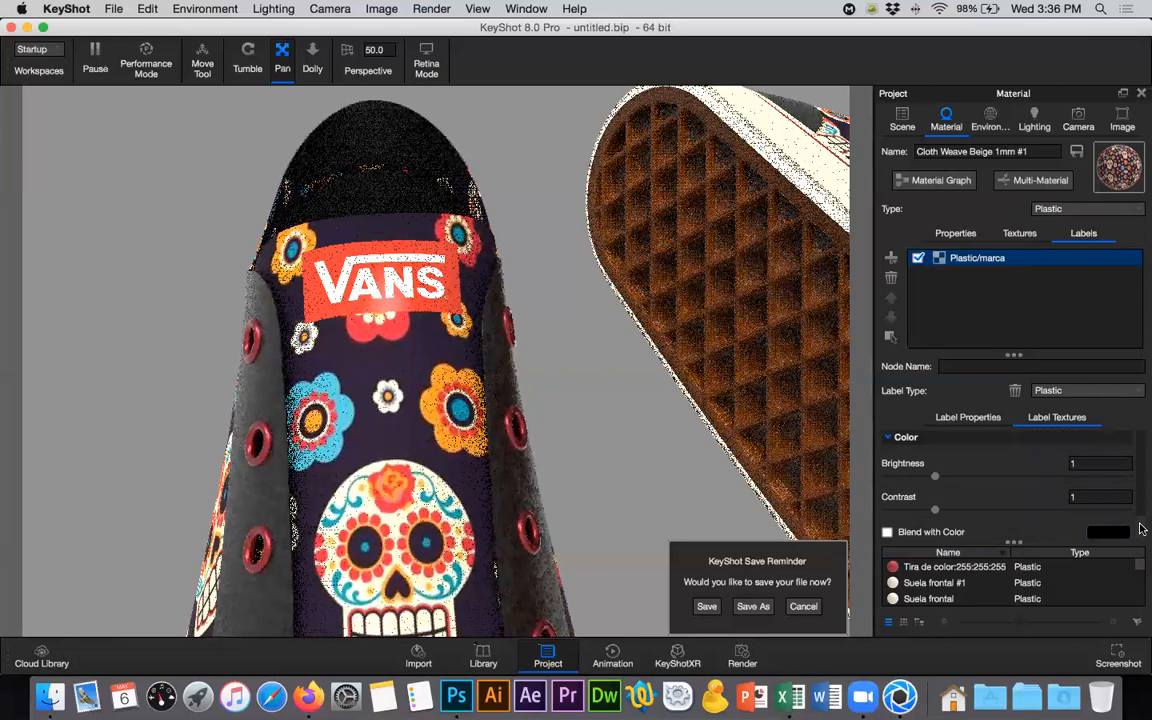
pyautogui.scroll(3, 1140, 500)
pyautogui.scroll(1, 1140, 495)
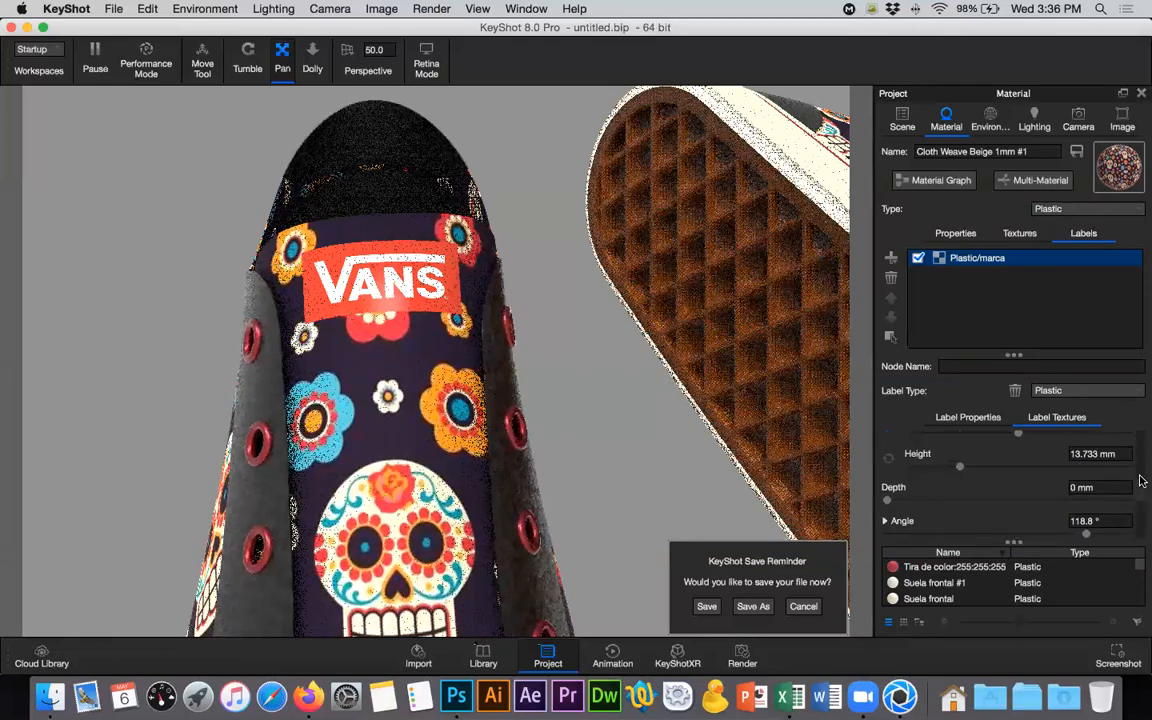
pyautogui.click(958, 418)
pyautogui.click(958, 418)
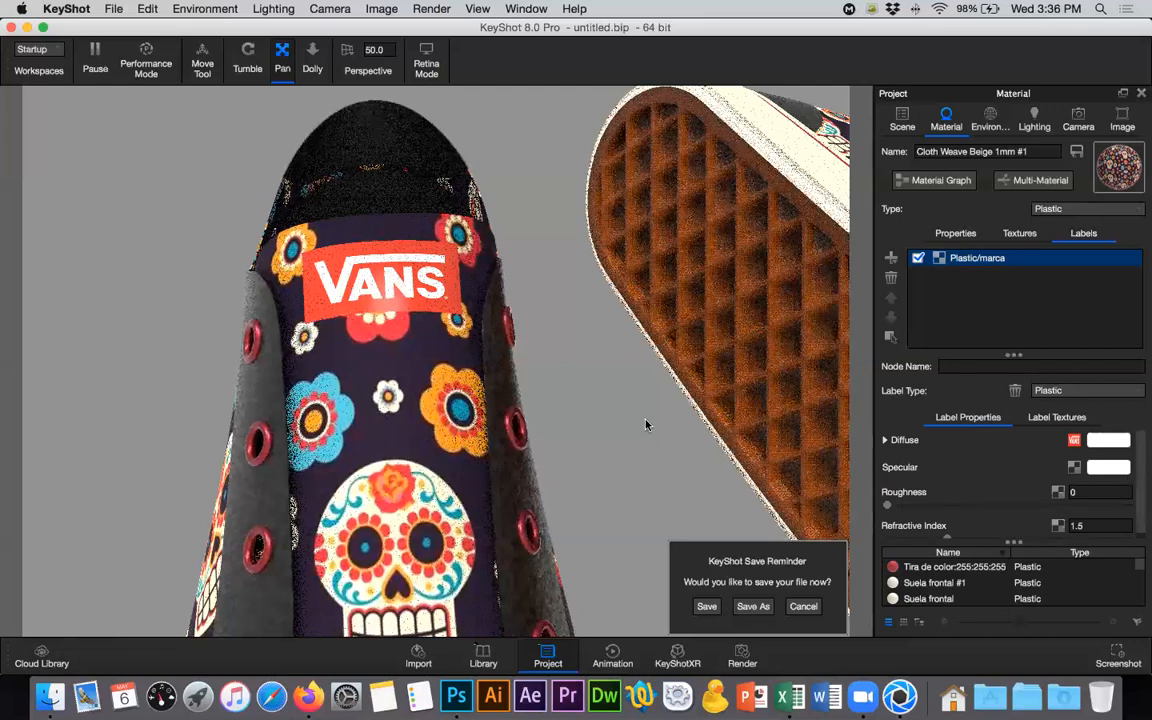
pyautogui.click(1064, 494)
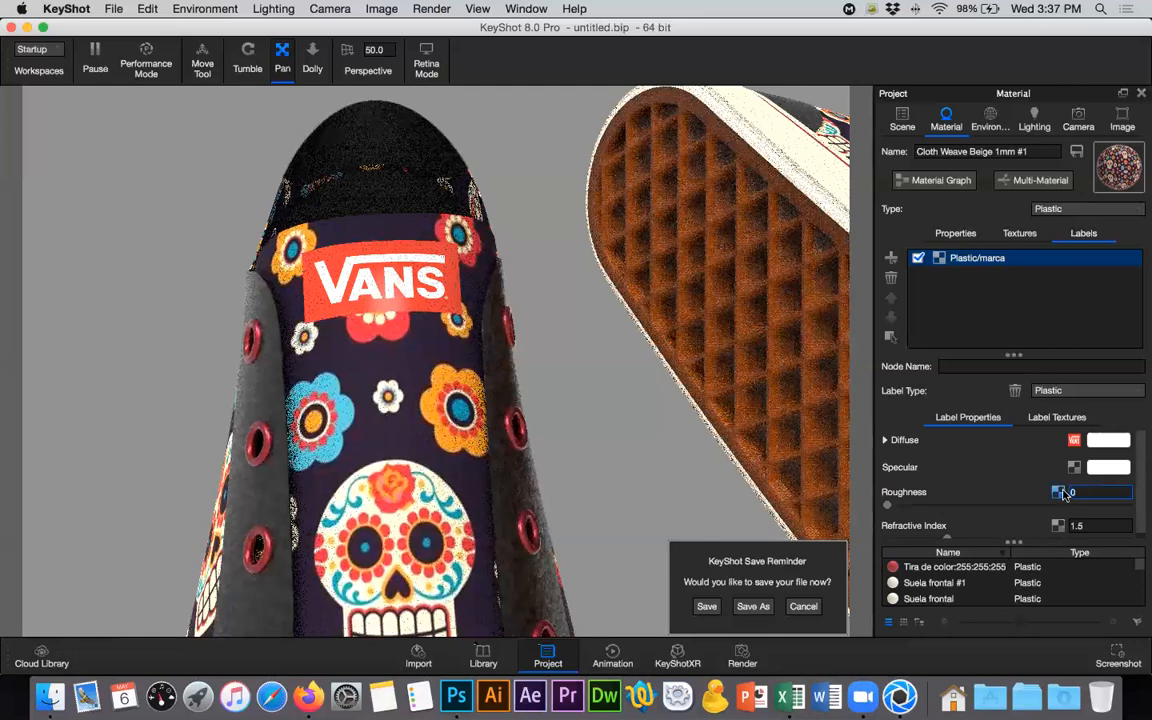
pyautogui.write('.1')
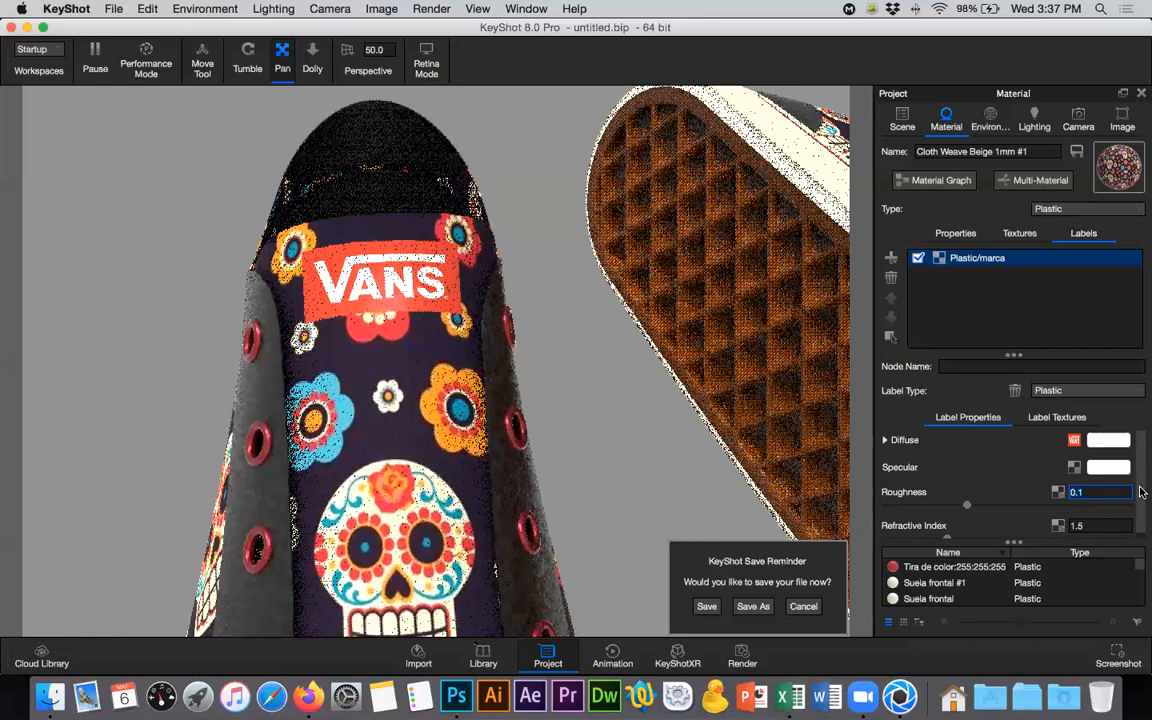
pyautogui.scroll(-1, 1139, 520)
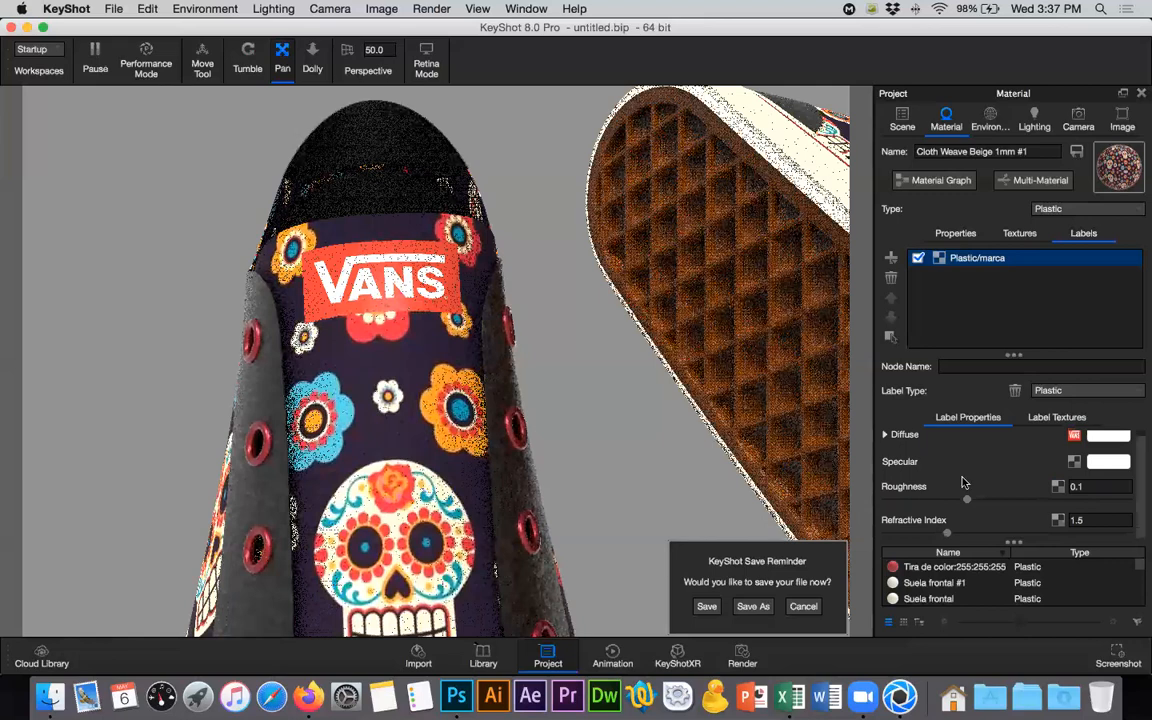
# - Load marca relieve.jpg from the Texturas folder as the VANS label's bump texture, previewing the image first
pyautogui.click(1057, 417)
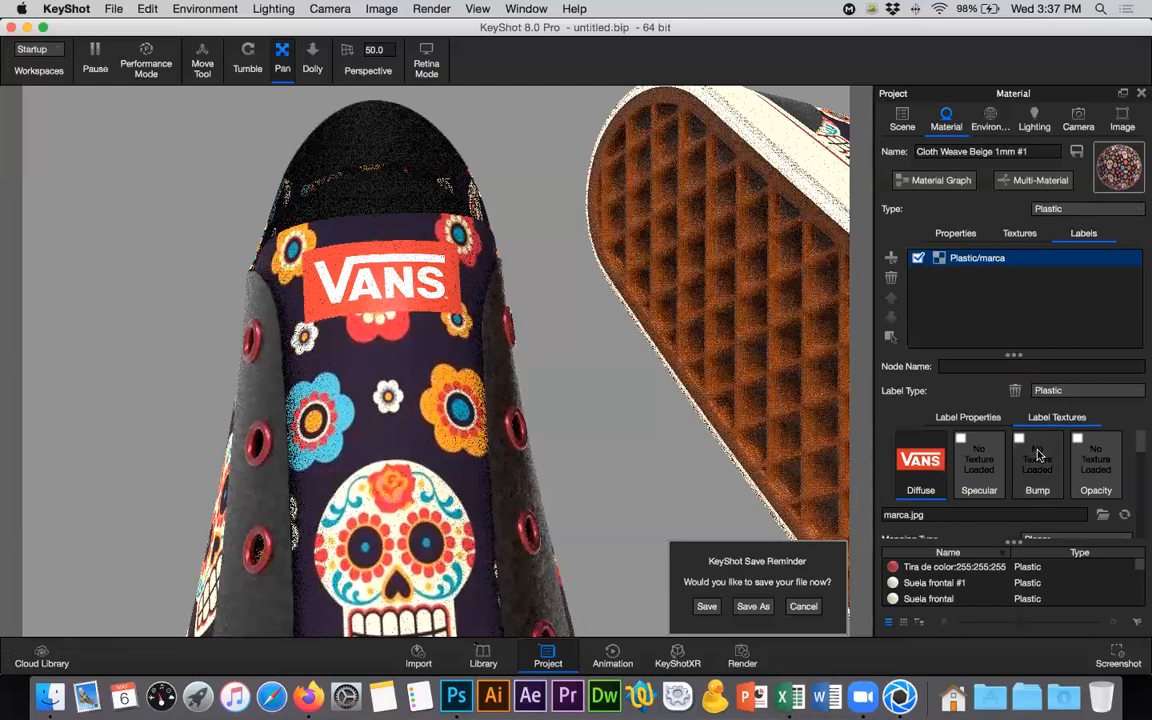
pyautogui.click(1033, 500)
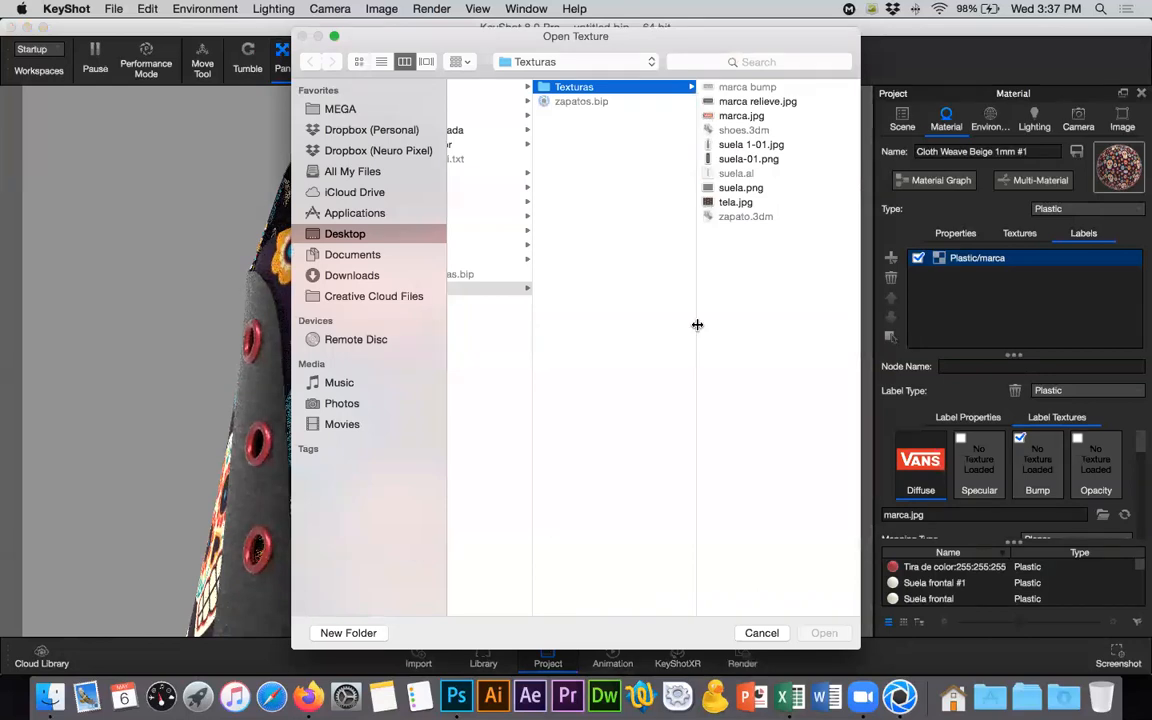
pyautogui.click(745, 101)
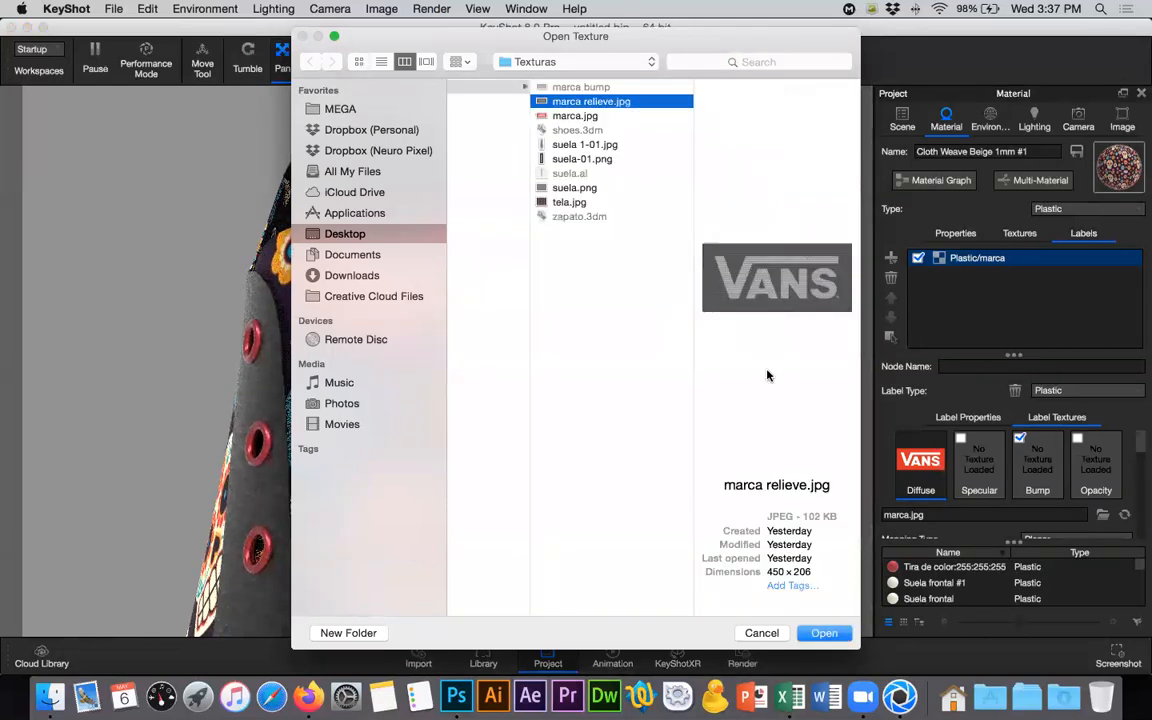
pyautogui.press('space')
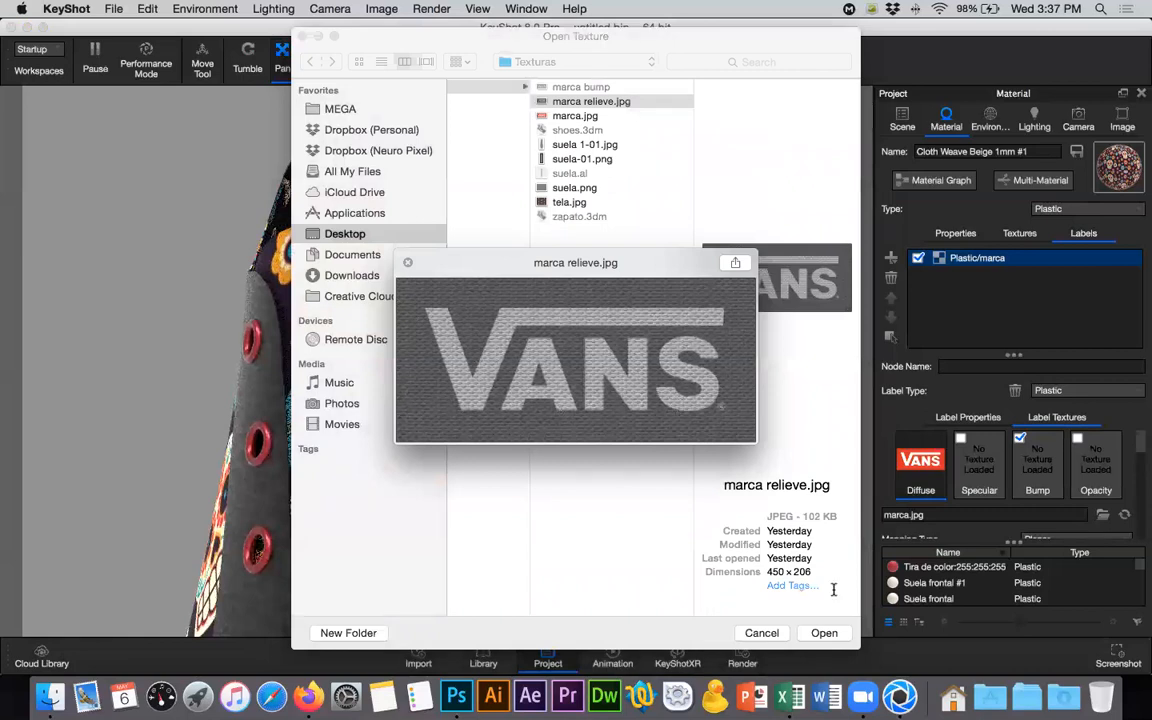
pyautogui.press('space')
pyautogui.press('Return')
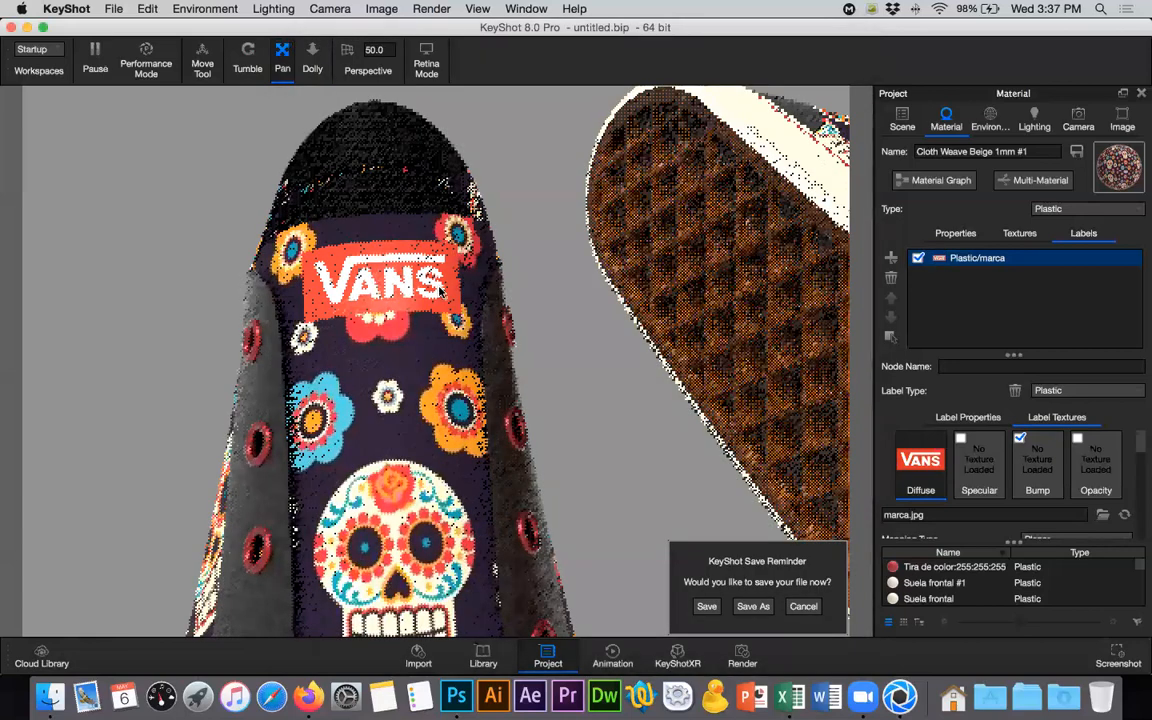
# - Set the bump height of the VANS label's bump texture to 10
pyautogui.click(1056, 491)
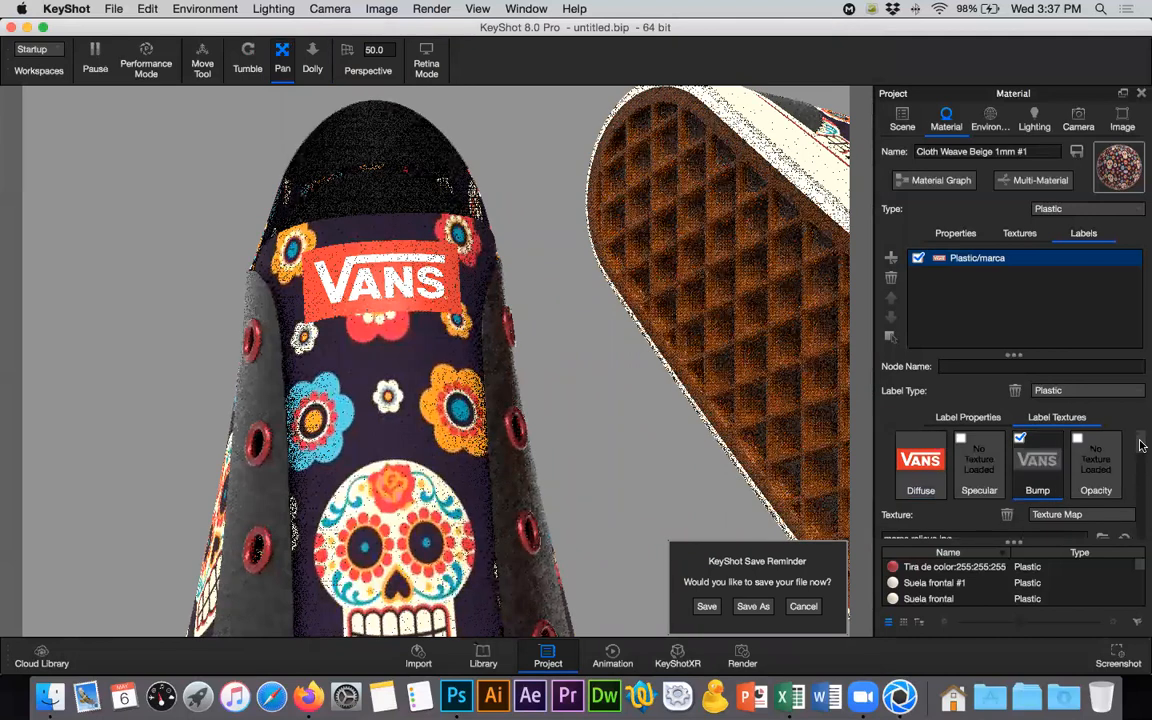
pyautogui.moveTo(1140, 445); pyautogui.dragTo(1140, 479)
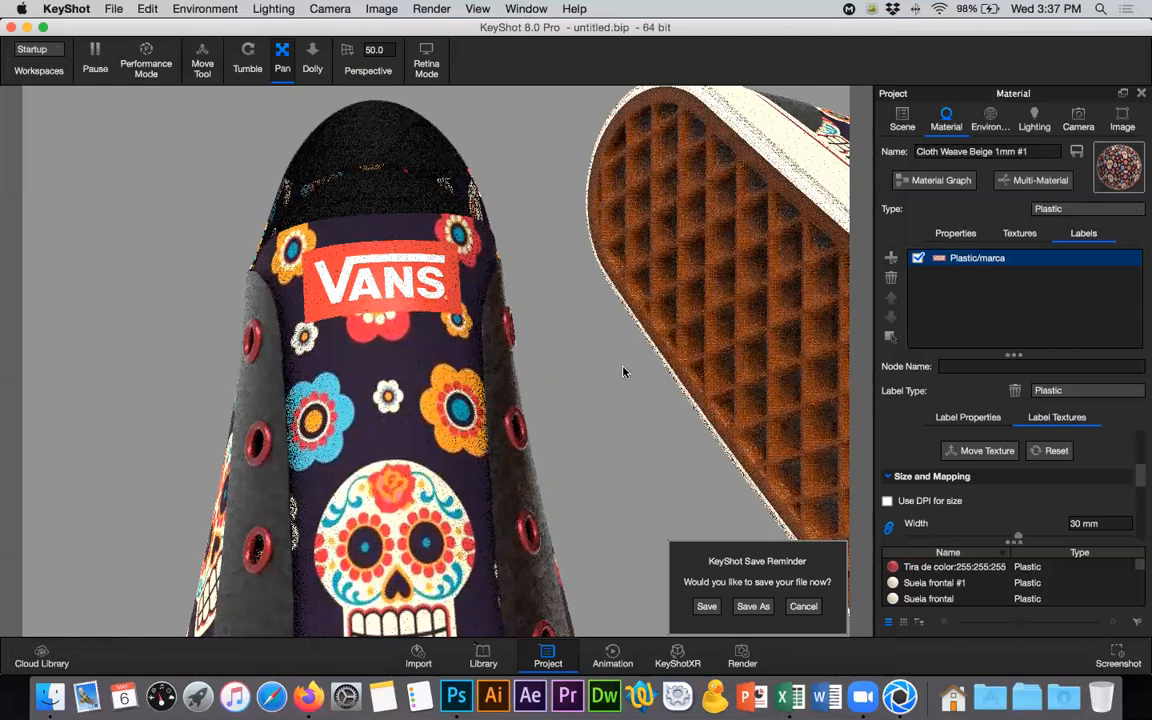
pyautogui.scroll(3, 1140, 476)
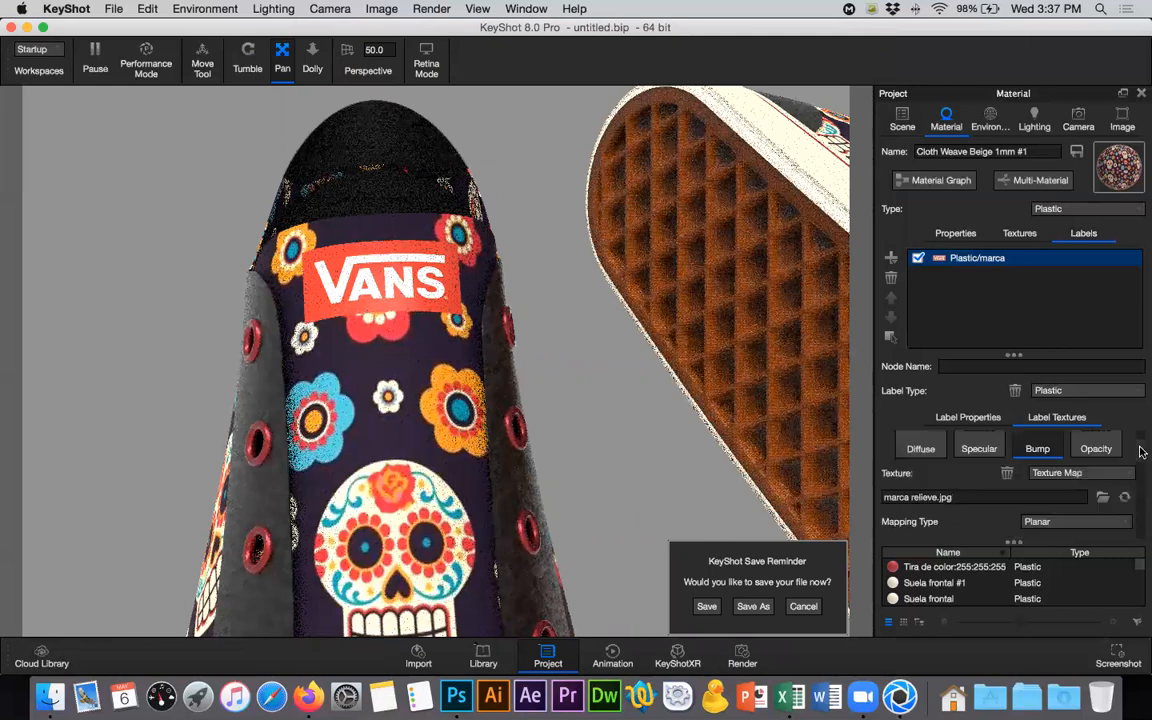
pyautogui.scroll(-1, 1140, 480)
pyautogui.scroll(-2, 1140, 488)
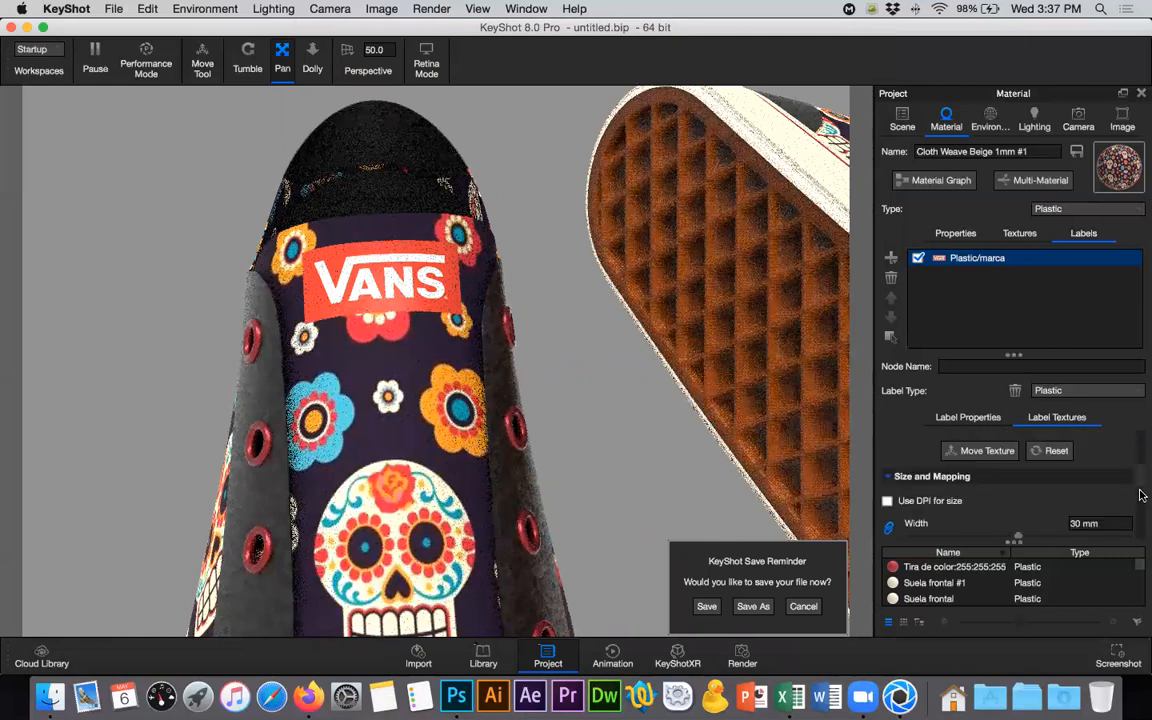
pyautogui.scroll(-3, 1140, 495)
pyautogui.scroll(-3, 1100, 520)
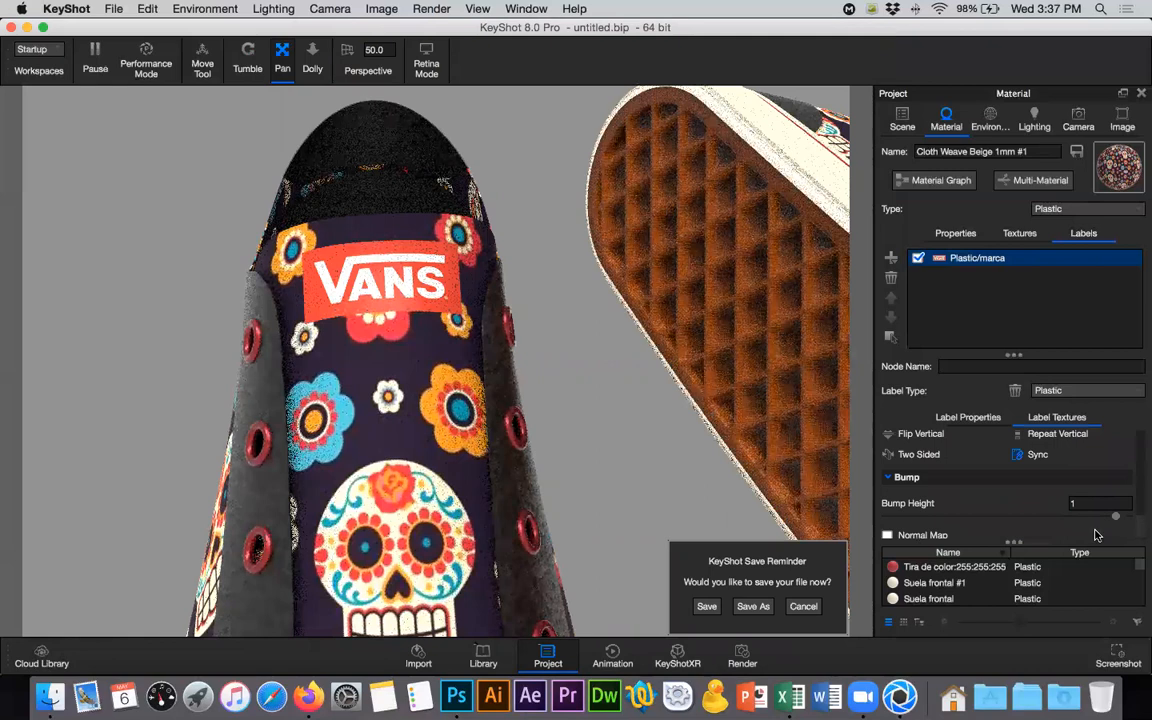
pyautogui.scroll(-1, 915, 478)
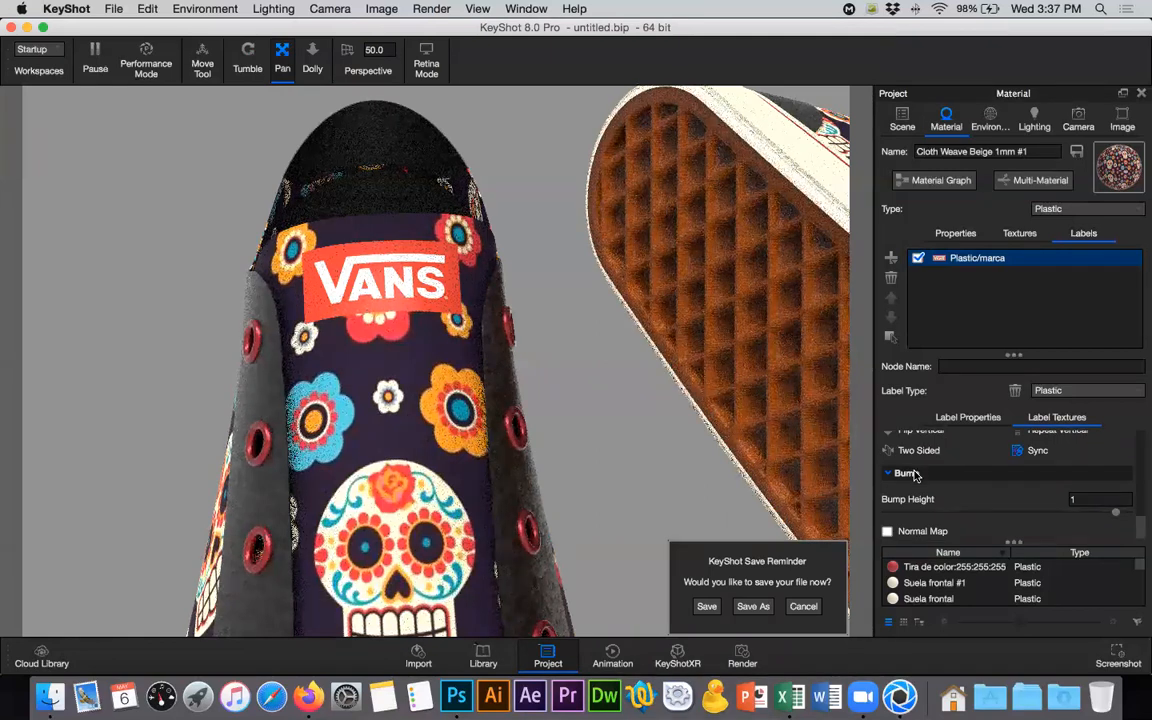
pyautogui.click(1090, 499)
pyautogui.write('0')
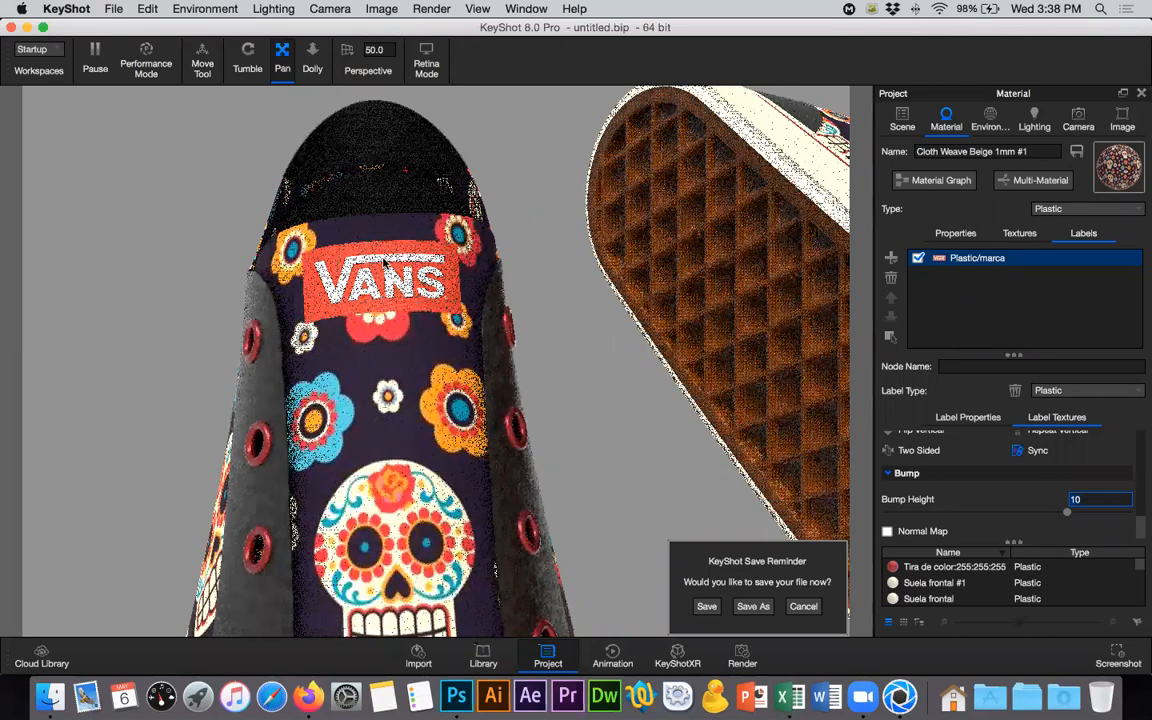
# - Examine both shoes as a whole from an angled front view, including the embossed VANS label on the tongue
pyautogui.scroll(-1, 393, 270)
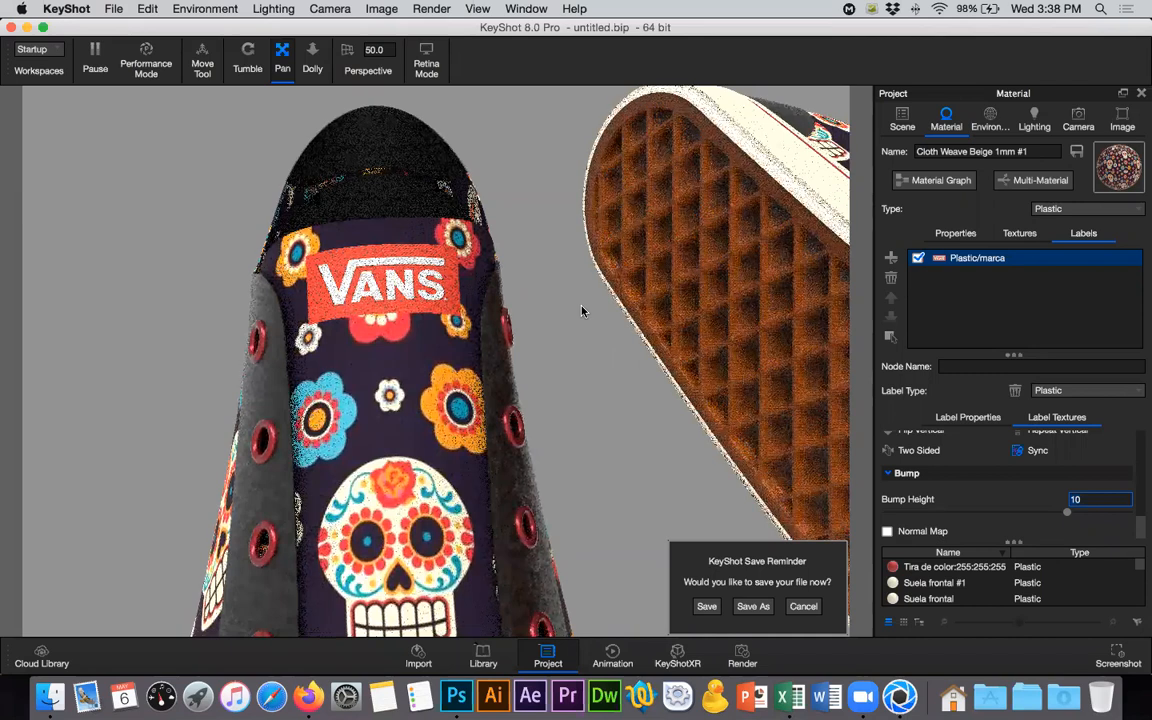
pyautogui.scroll(-5, 582, 311)
pyautogui.scroll(-2, 582, 311)
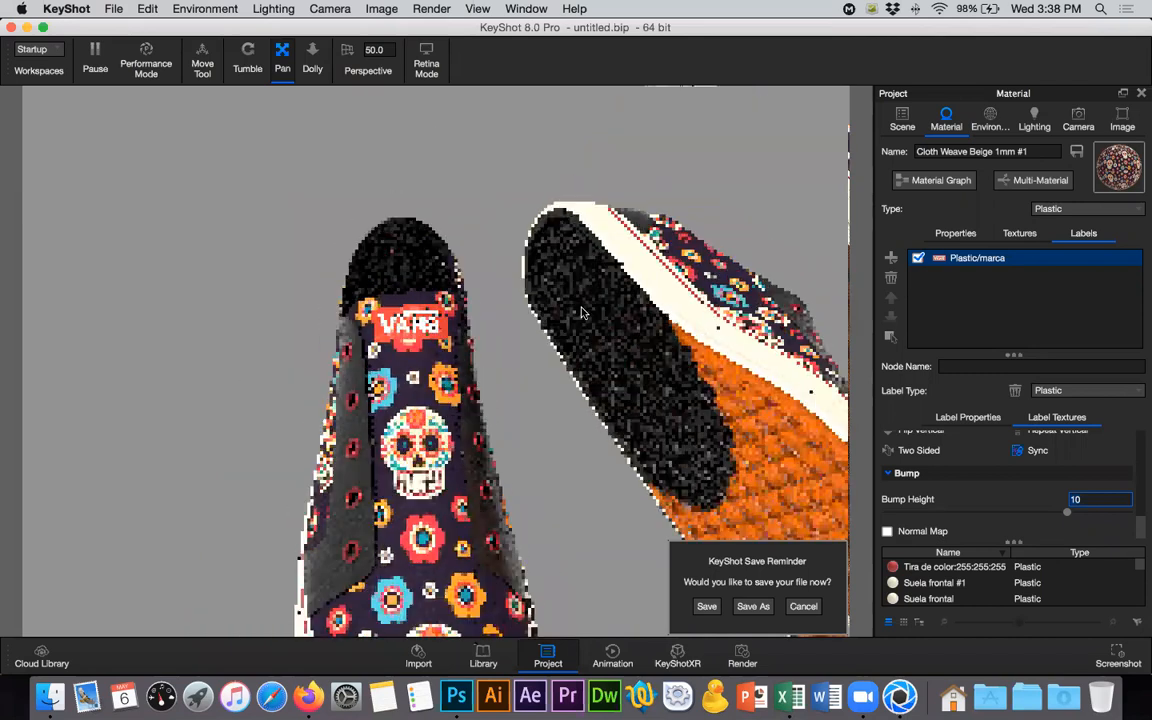
pyautogui.scroll(-2, 249, 113)
pyautogui.click(247, 57)
pyautogui.moveTo(357, 221); pyautogui.dragTo(500, 225)
pyautogui.click(284, 57)
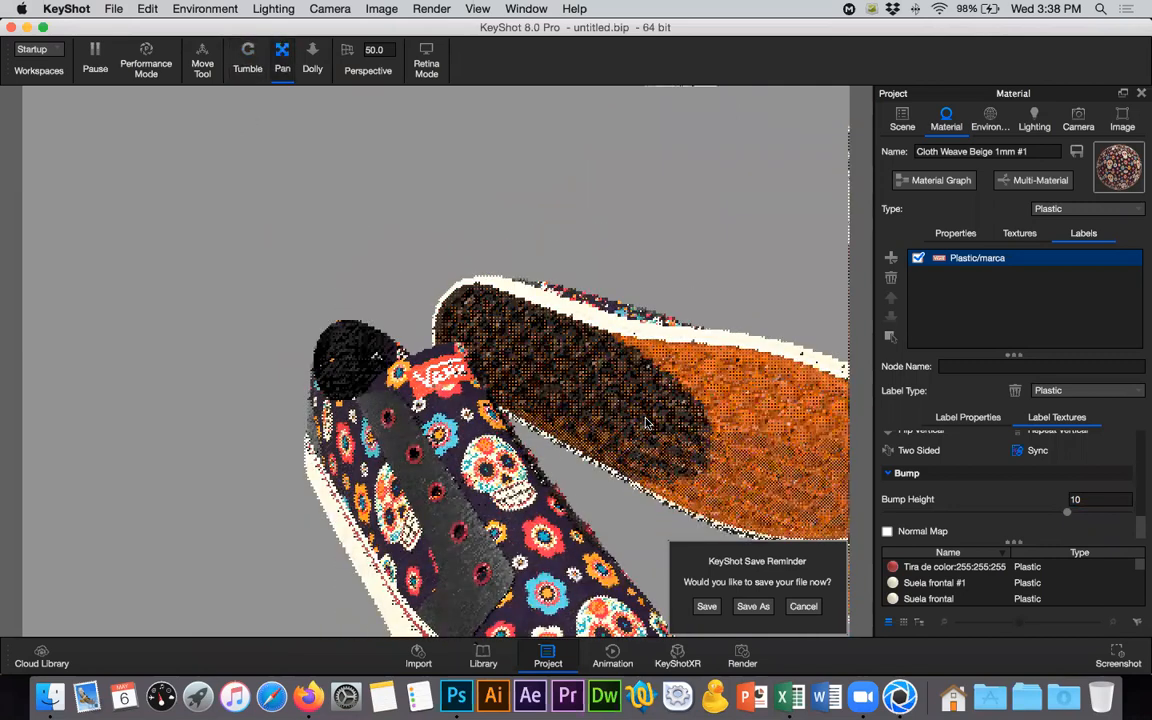
pyautogui.moveTo(365, 226); pyautogui.dragTo(265, 122)
pyautogui.click(239, 60)
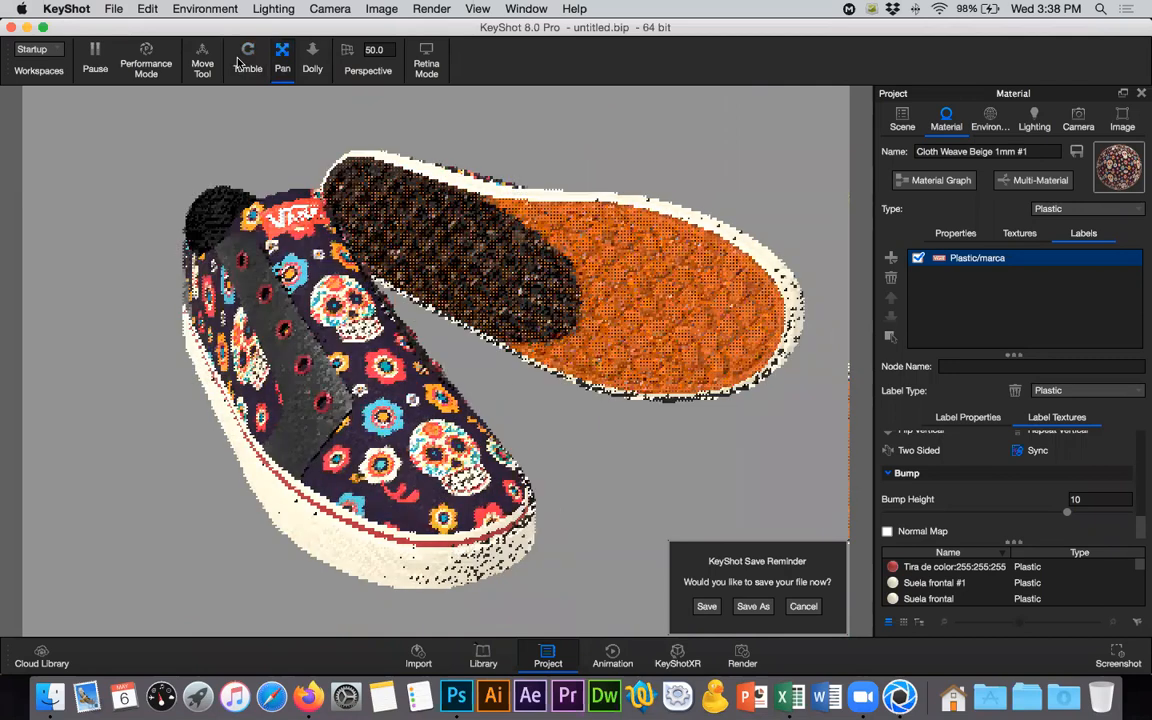
pyautogui.moveTo(512, 373); pyautogui.dragTo(492, 349)
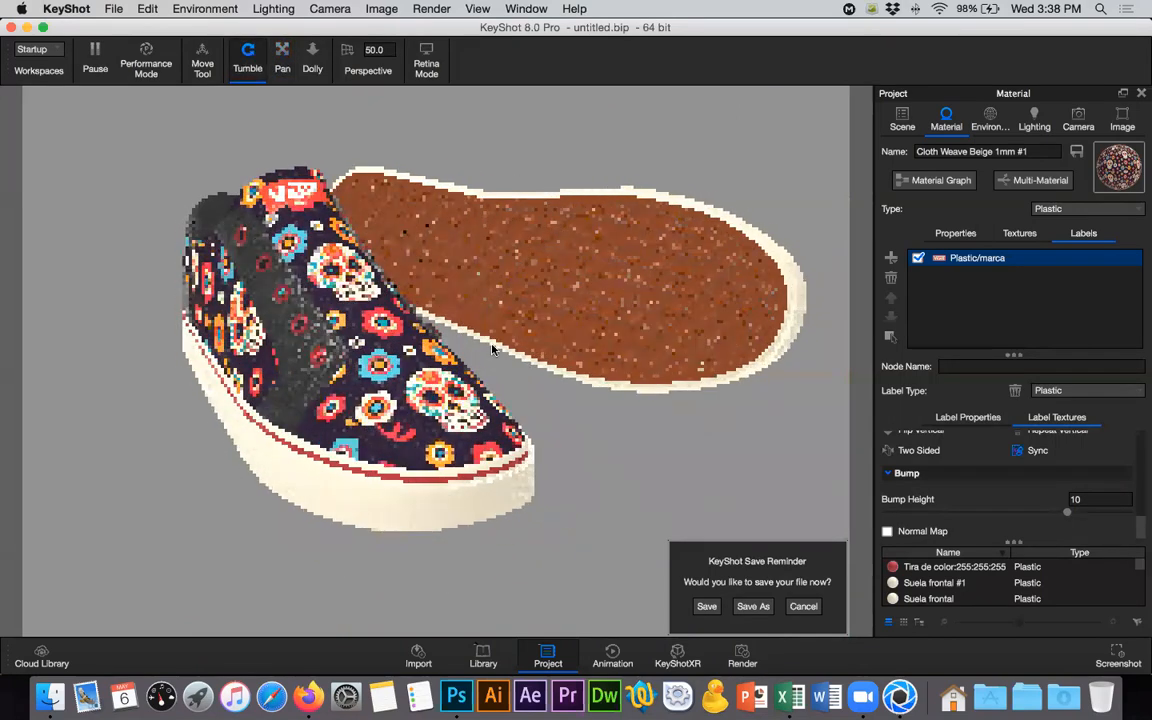
# - Save the scene as zapatos in the Zapatos folder as a regular scene file, replacing the existing zapatos.bip
pyautogui.click(283, 62)
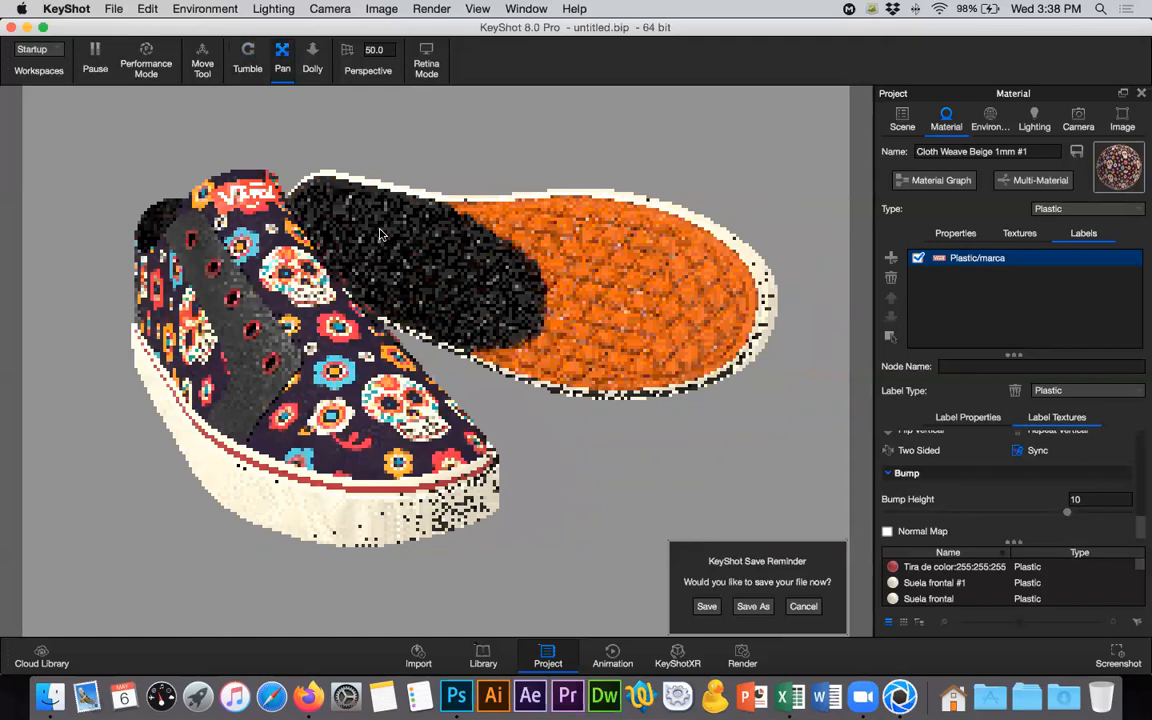
pyautogui.scroll(3, 380, 234)
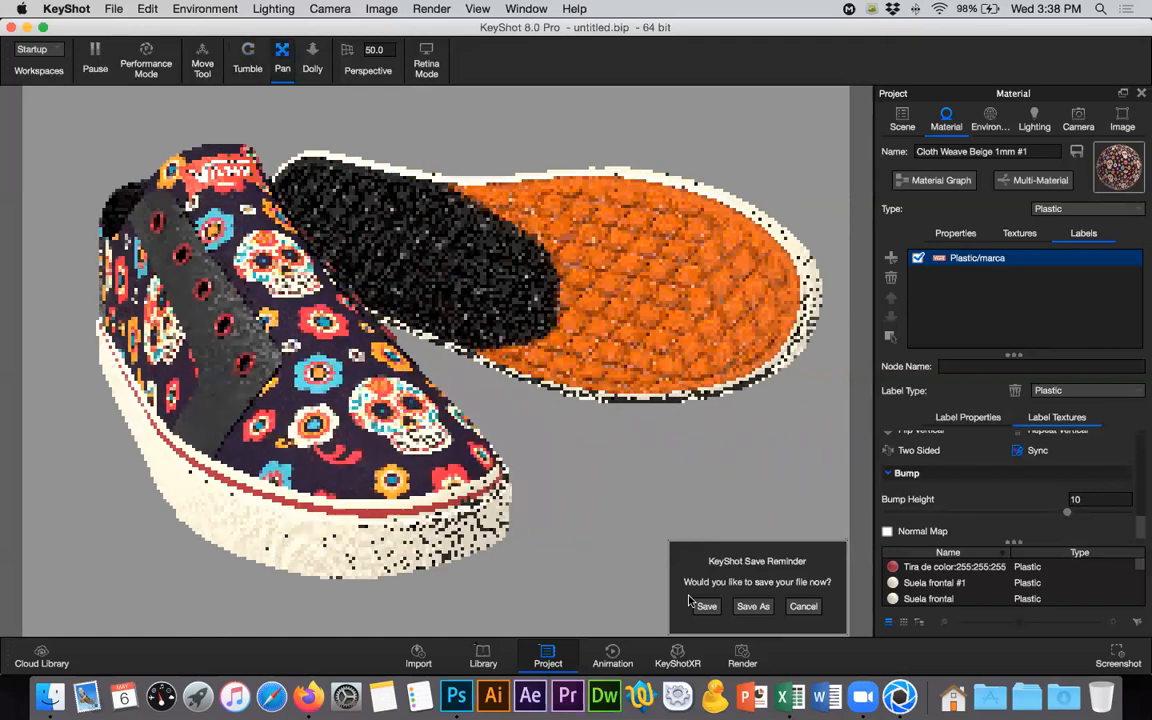
pyautogui.click(707, 606)
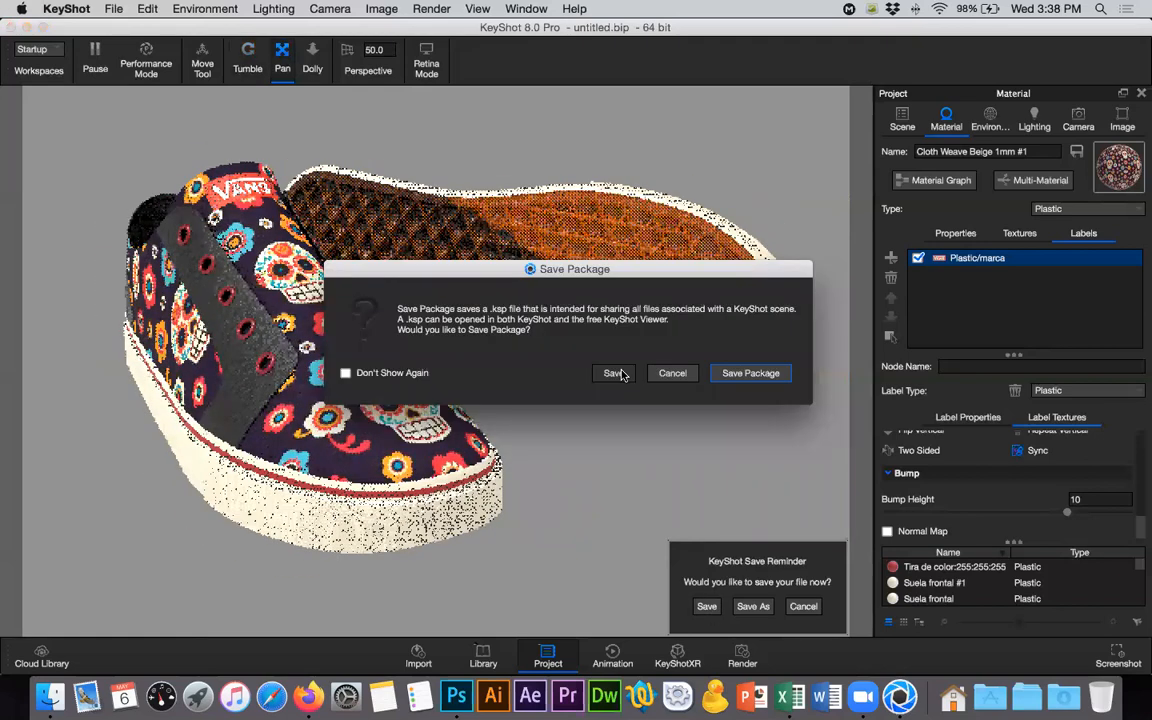
pyautogui.click(618, 372)
pyautogui.write('za')
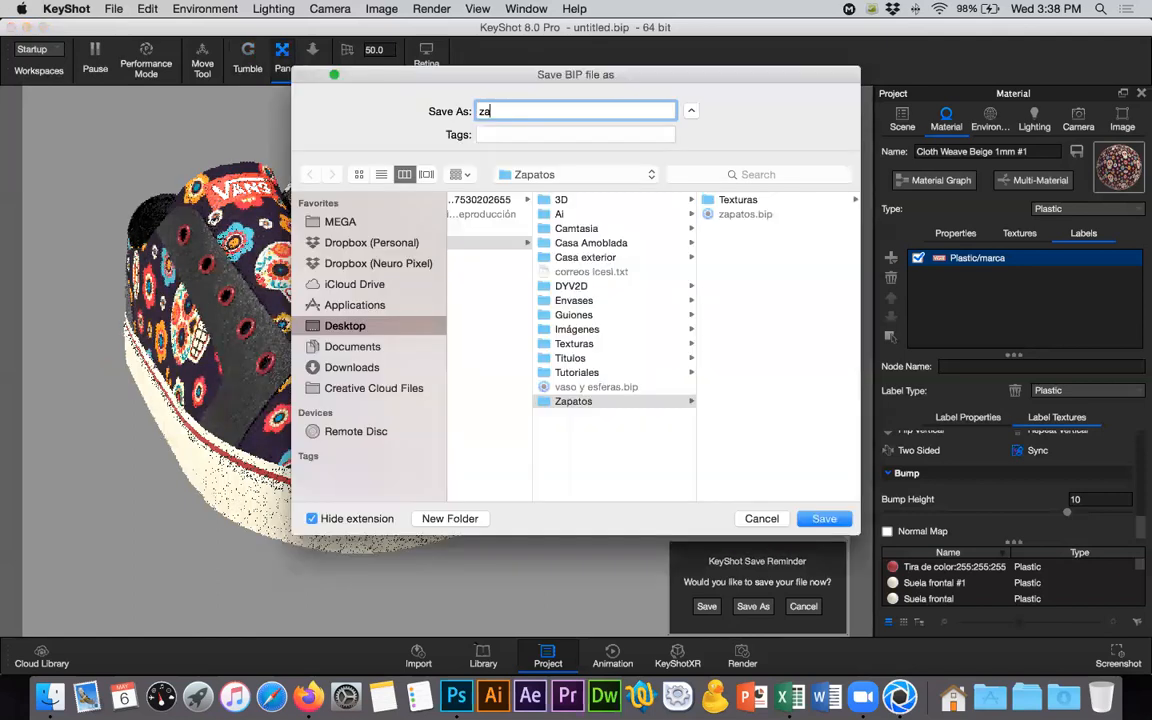
pyautogui.write('pa')
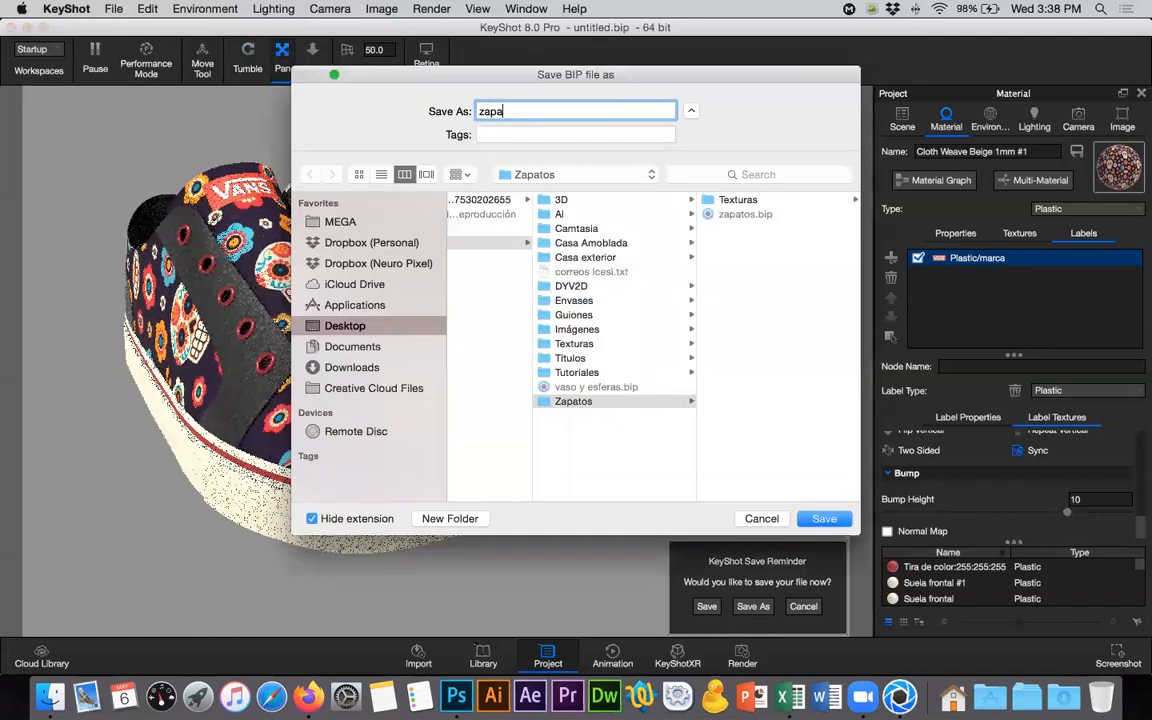
pyautogui.write('tos')
pyautogui.press('Return')
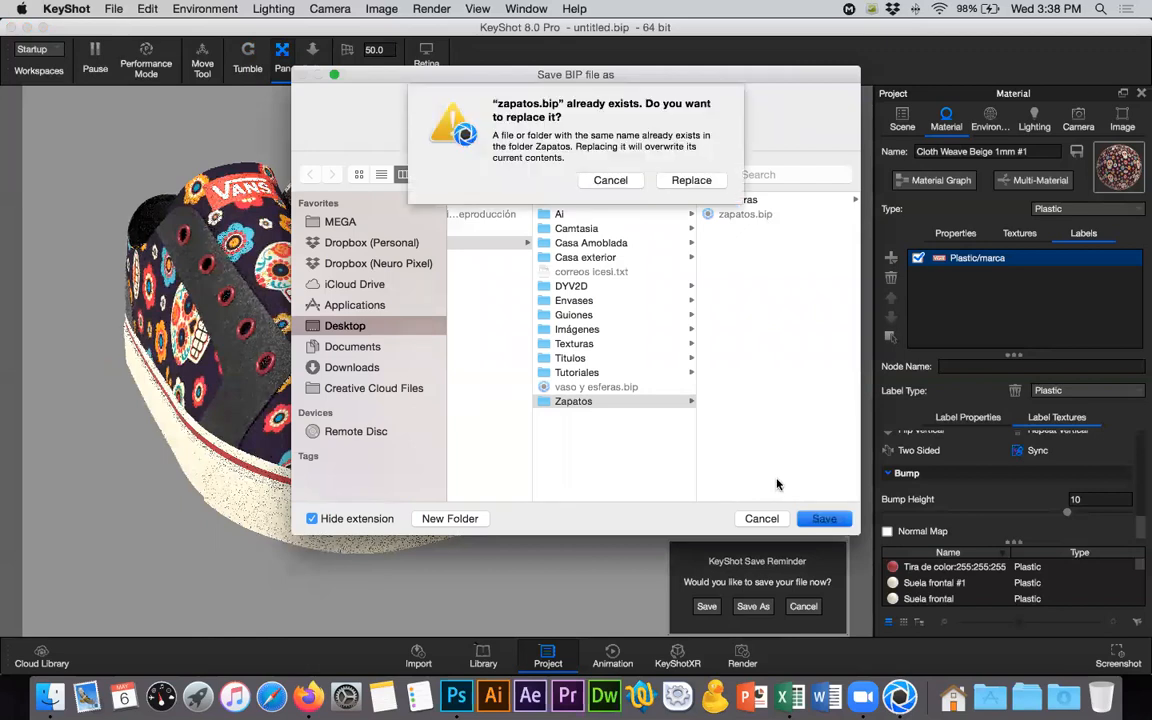
pyautogui.click(691, 183)
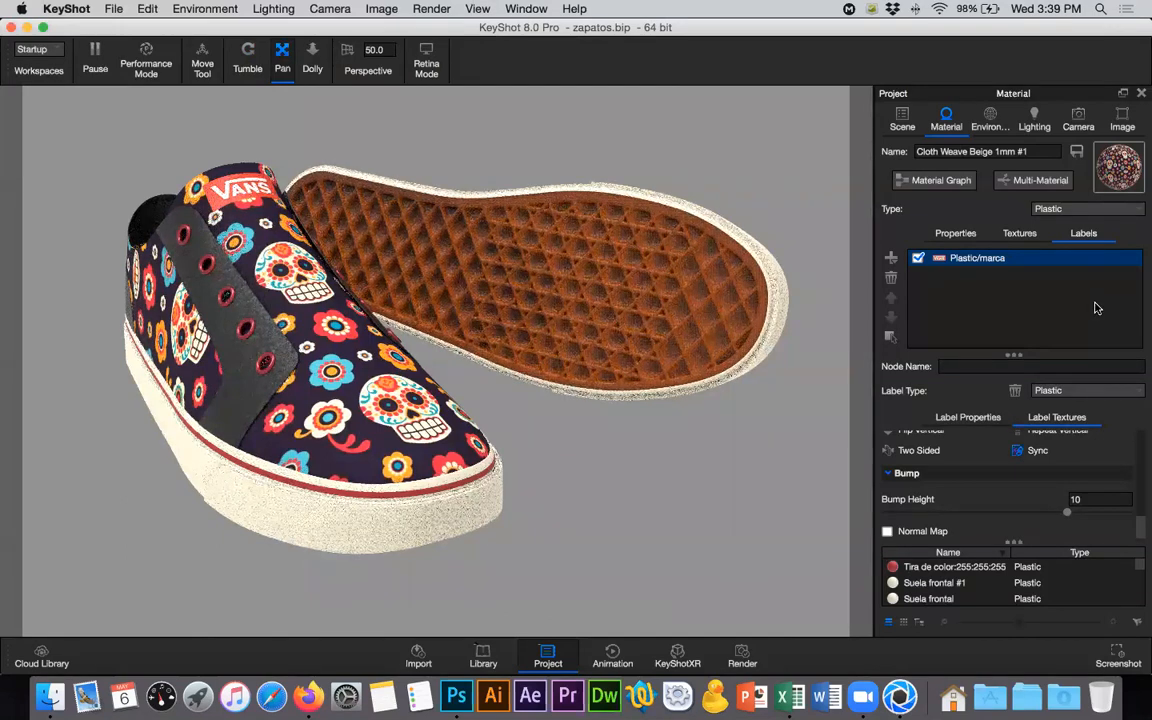
# - Set the environment's background to Lighting Environment and enable ground shadows
pyautogui.click(990, 118)
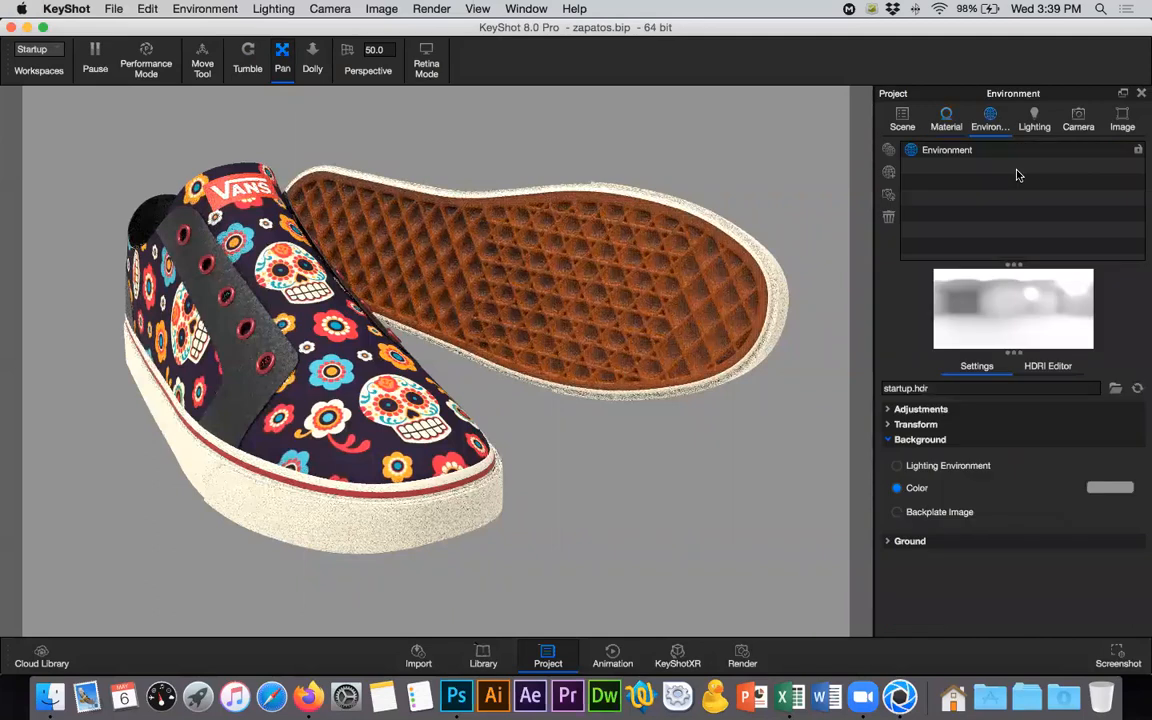
pyautogui.click(897, 466)
pyautogui.click(976, 511)
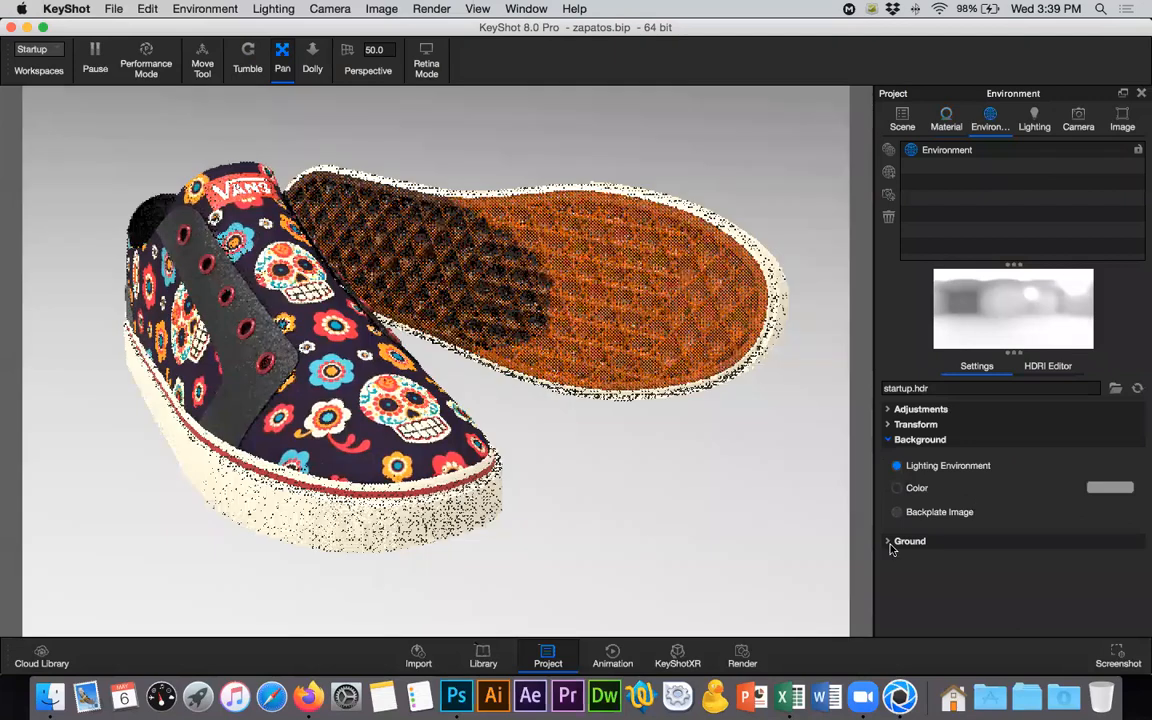
pyautogui.click(888, 541)
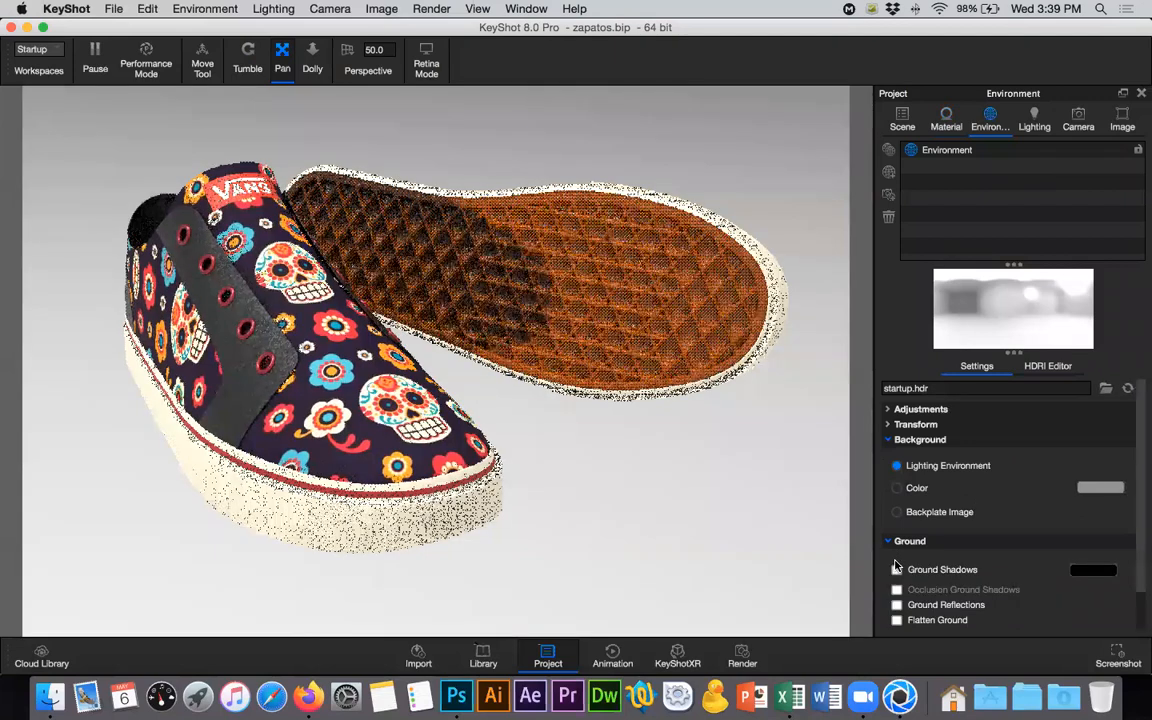
pyautogui.click(897, 570)
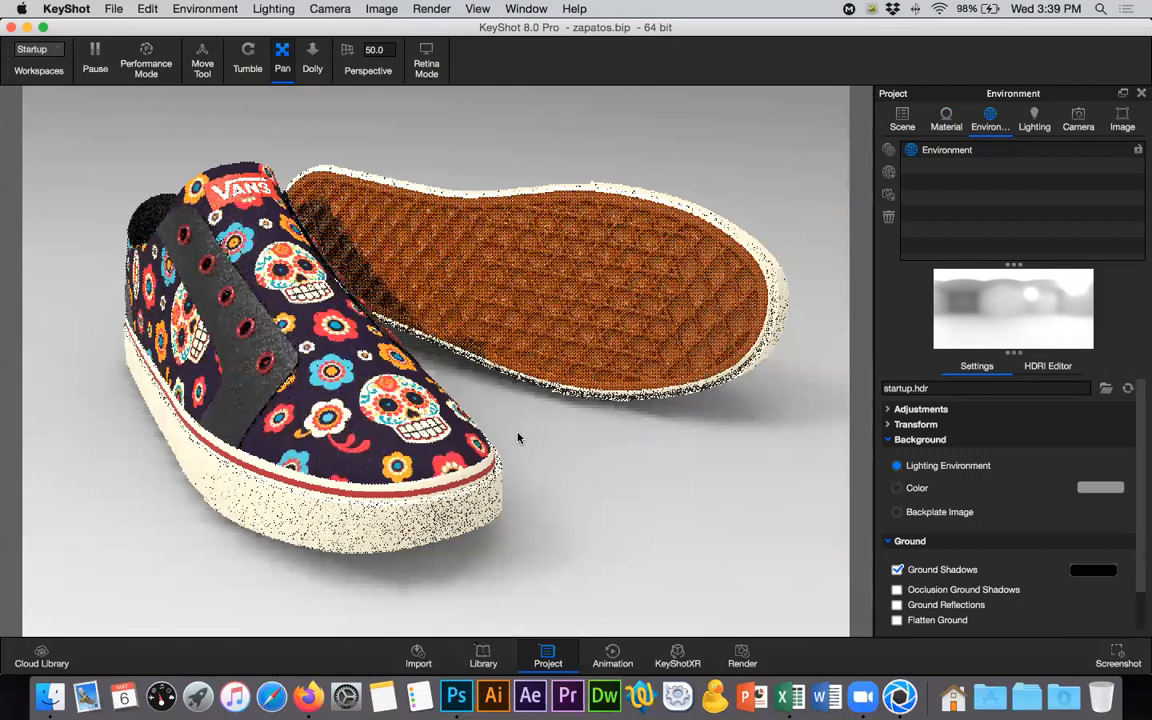
# - Set the camera's perspective value to 35 and frame both shoes from a lower angled front view
pyautogui.moveTo(462, 258); pyautogui.dragTo(567, 284)
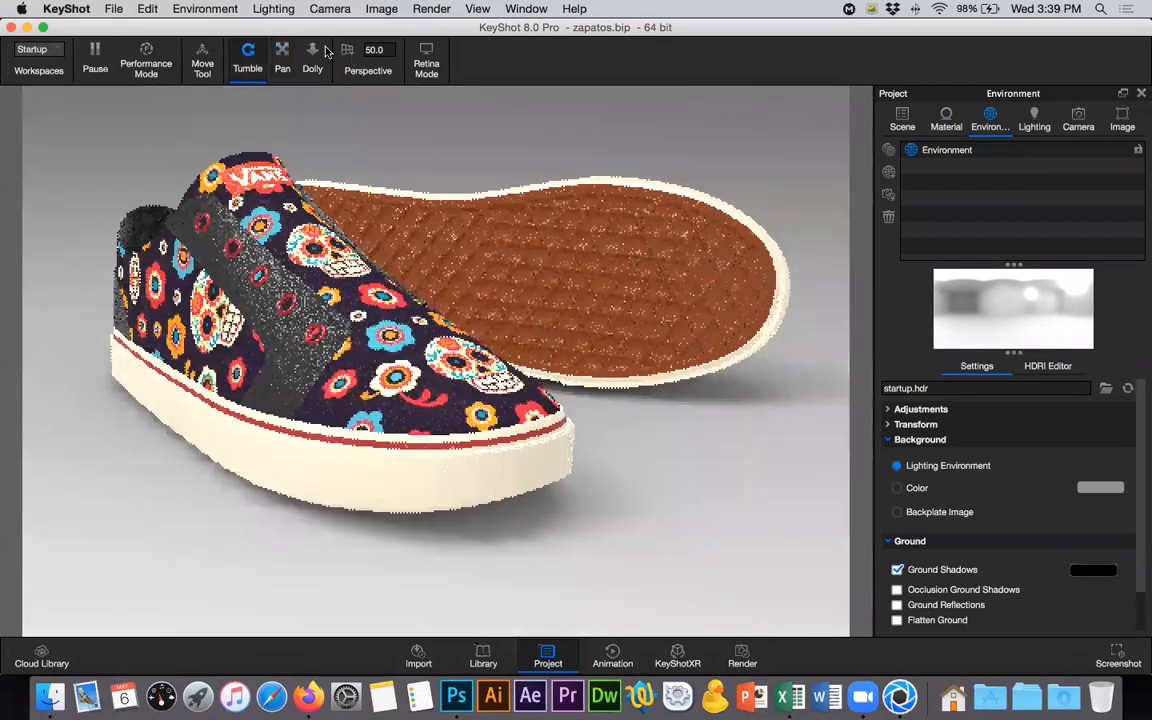
pyautogui.write('35')
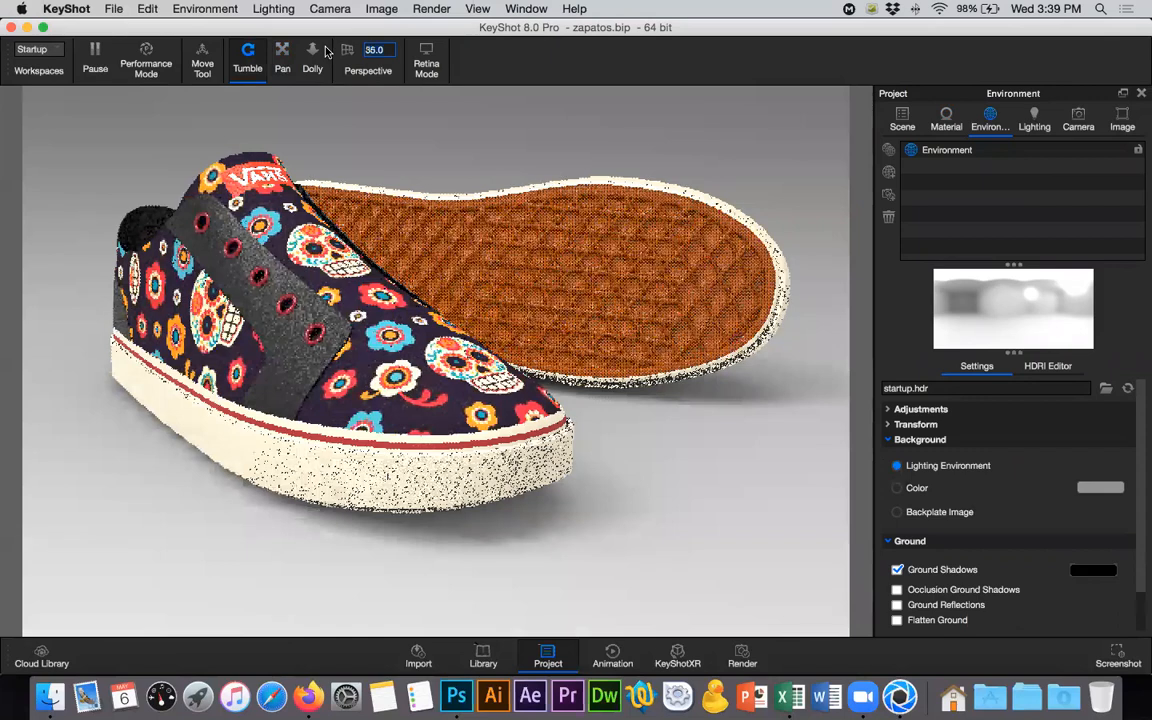
pyautogui.press('Return')
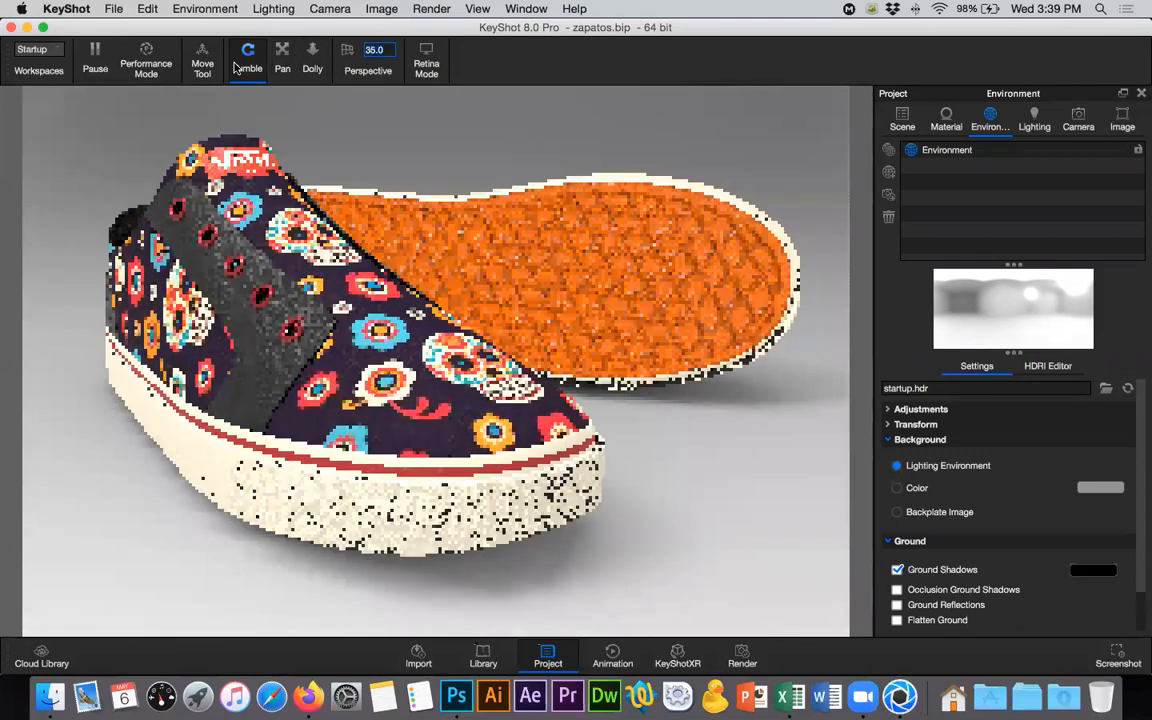
pyautogui.click(281, 62)
pyautogui.moveTo(500, 253)
pyautogui.mouseDown()
pyautogui.moveTo(491, 256)
pyautogui.moveTo(508, 270)
pyautogui.mouseUp()
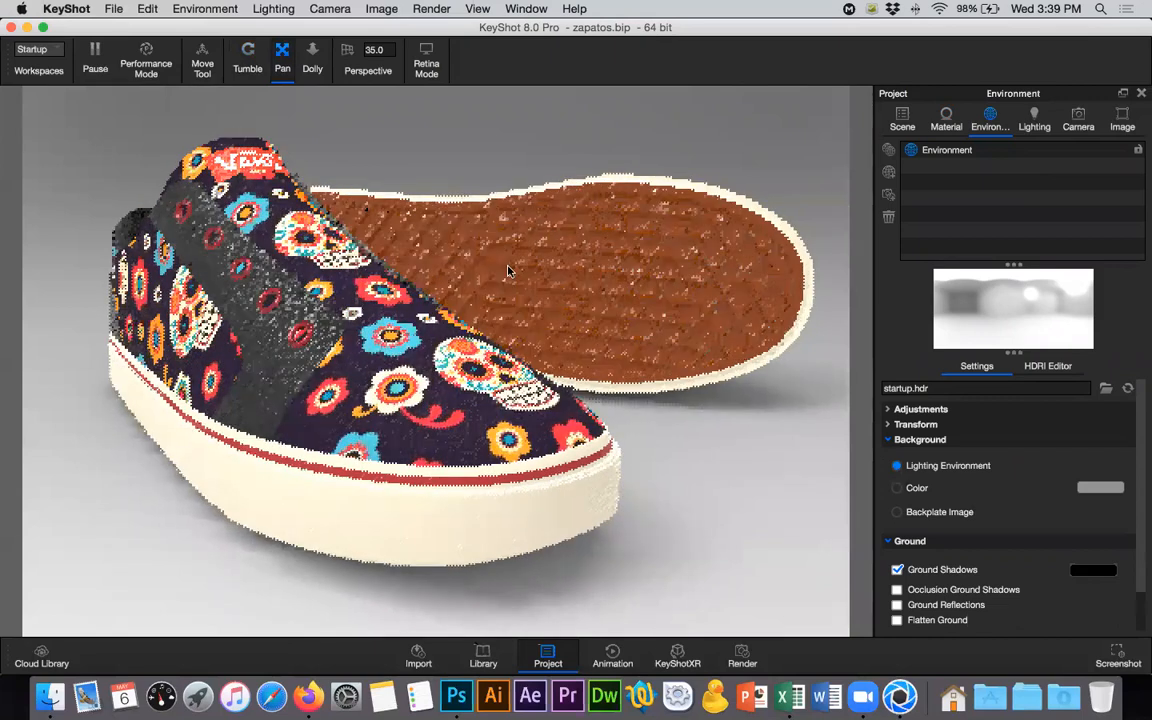
pyautogui.scroll(-1, 508, 271)
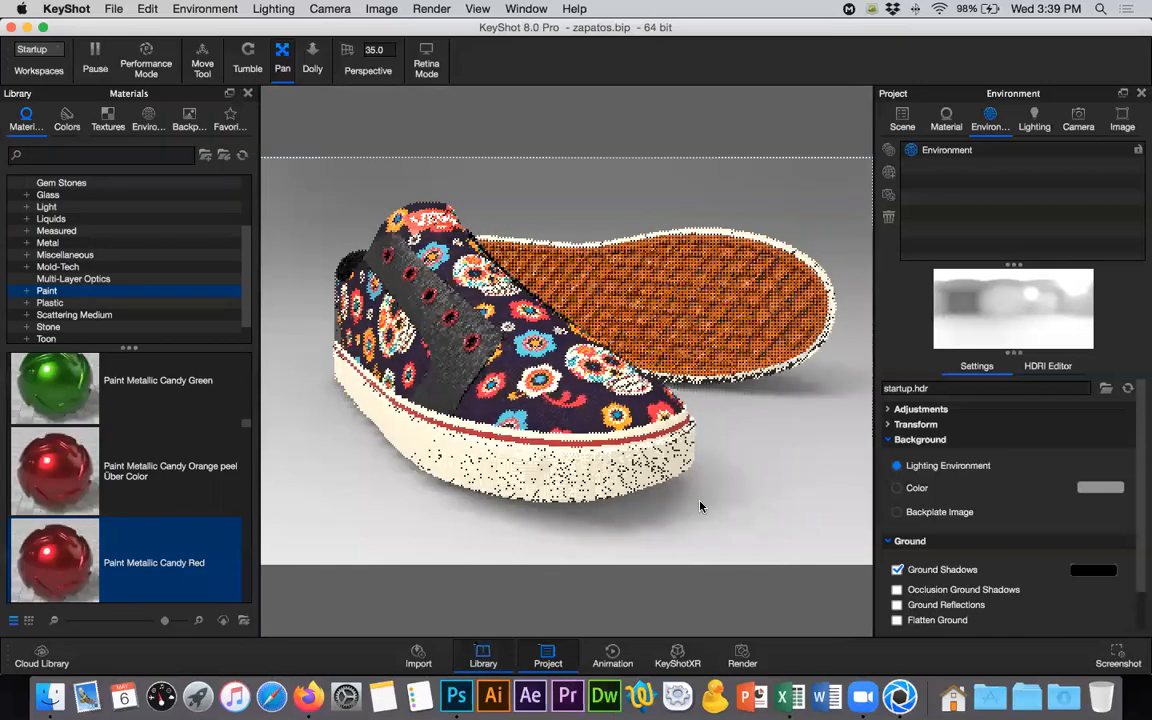
# - Apply the 2 Panels Tilted 4K studio environment from the library to the scene
pyautogui.click(153, 117)
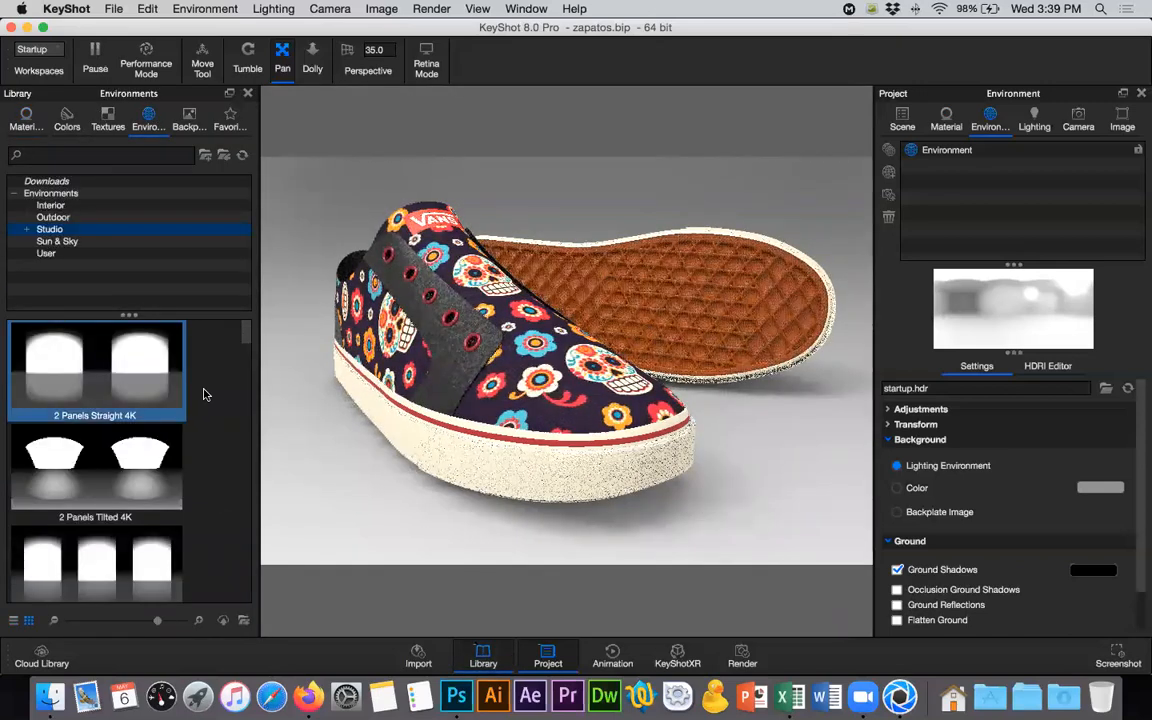
pyautogui.scroll(-2, 207, 447)
pyautogui.scroll(1, 134, 396)
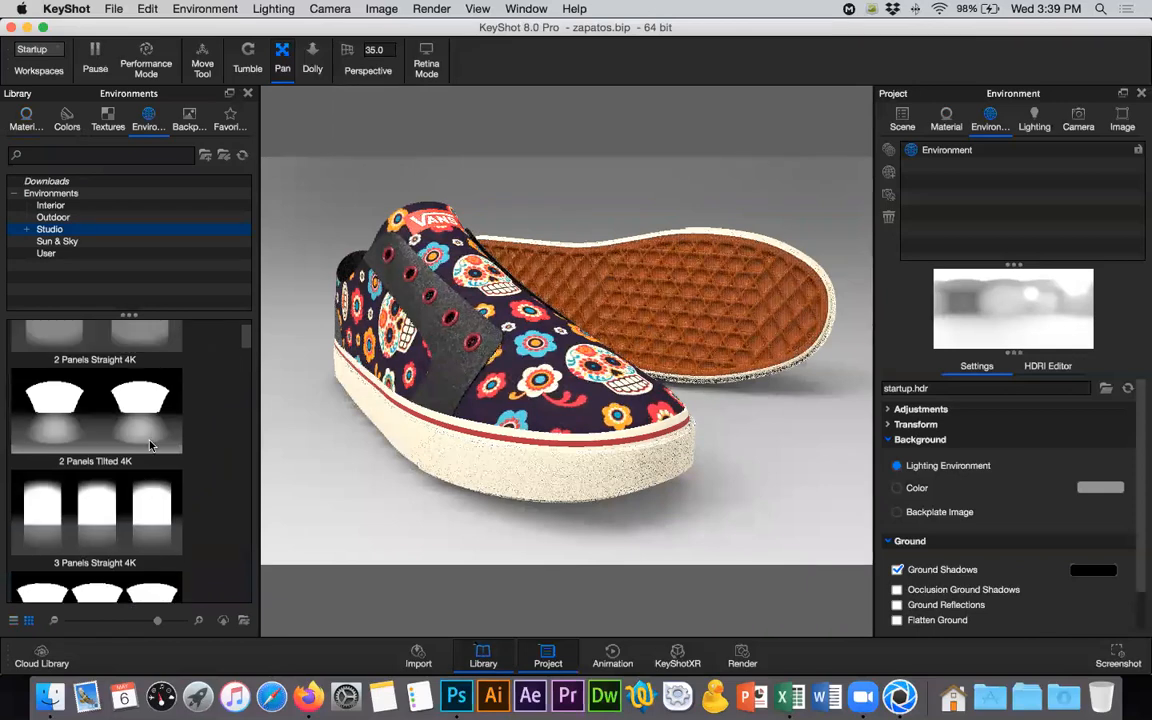
pyautogui.click(97, 413)
pyautogui.click(97, 413)
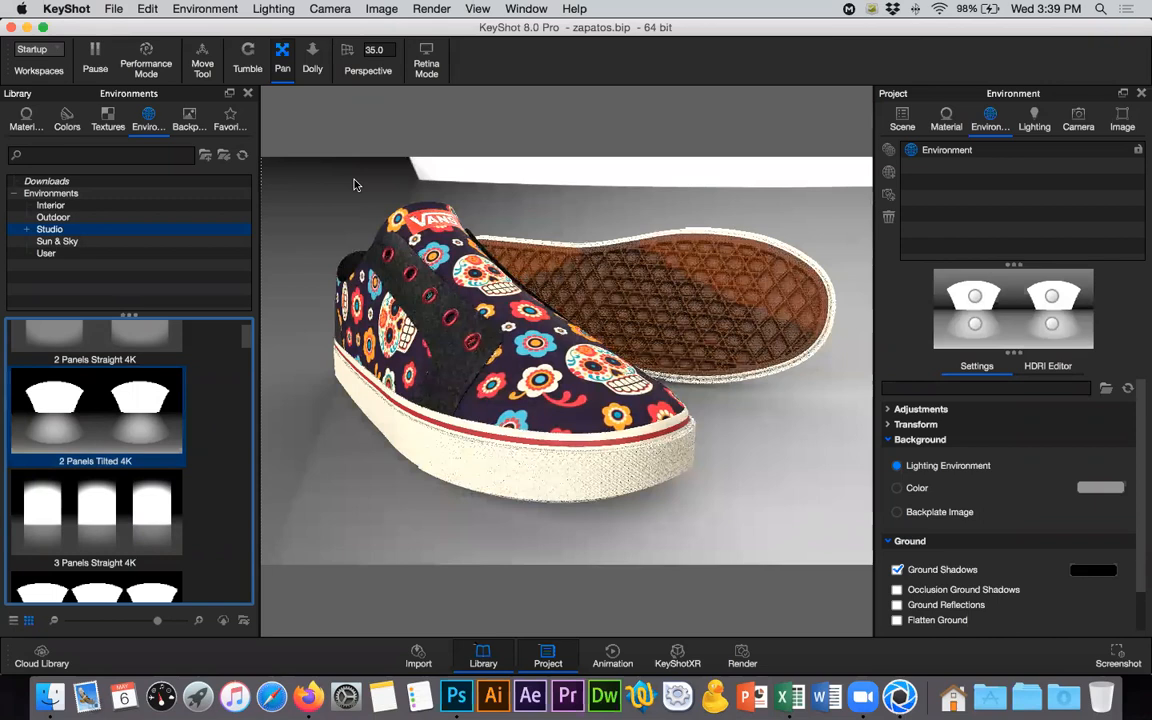
pyautogui.click(247, 95)
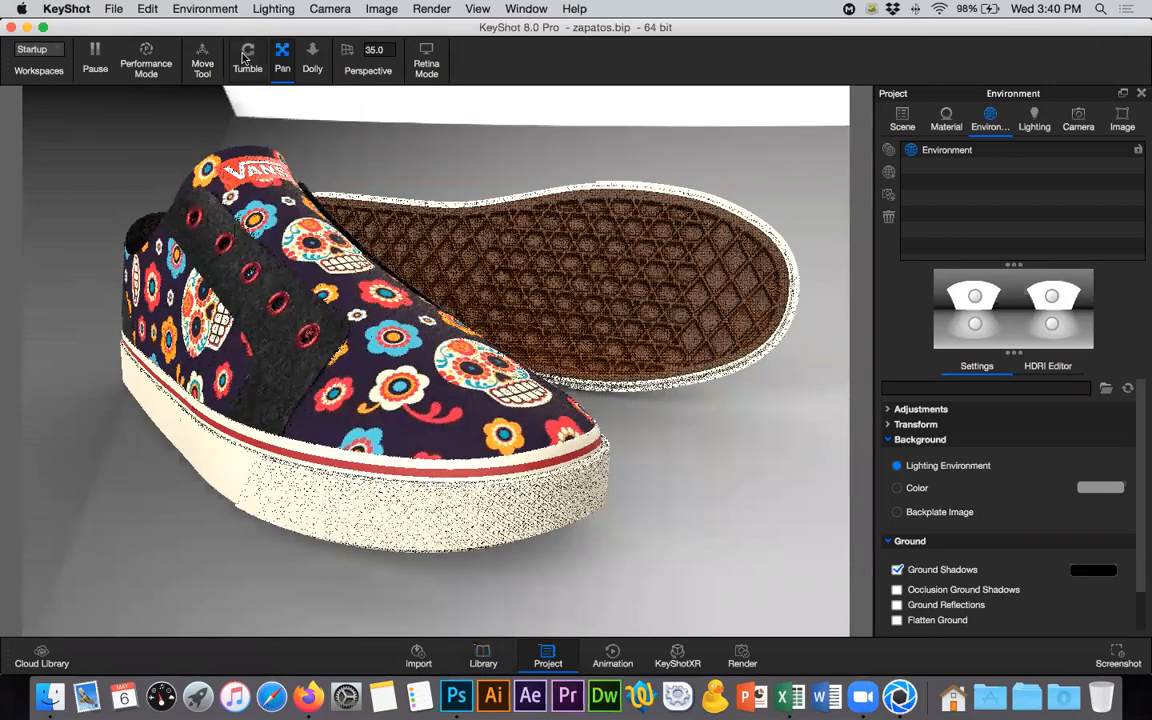
# - Rotate the lighting environment to about 295.5° so that the white panel leaves the background behind the shoes
pyautogui.moveTo(372, 219); pyautogui.dragTo(249, 268)
pyautogui.moveTo(210, 270); pyautogui.dragTo(425, 269)
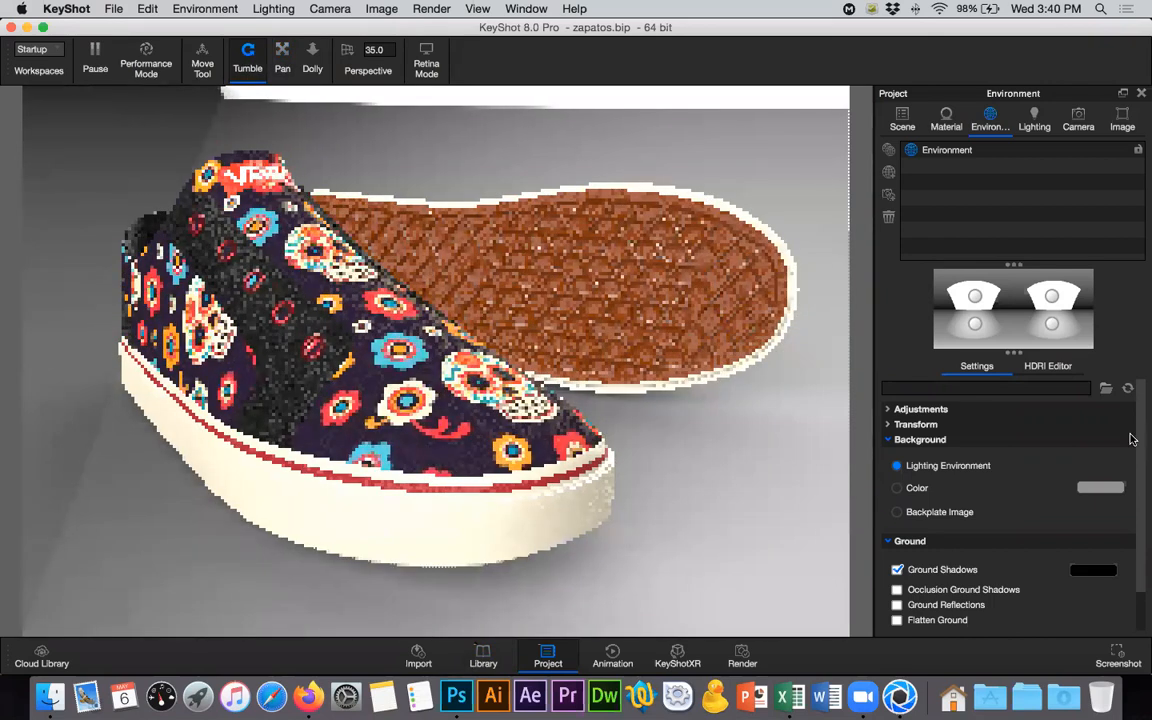
pyautogui.scroll(-3, 1135, 440)
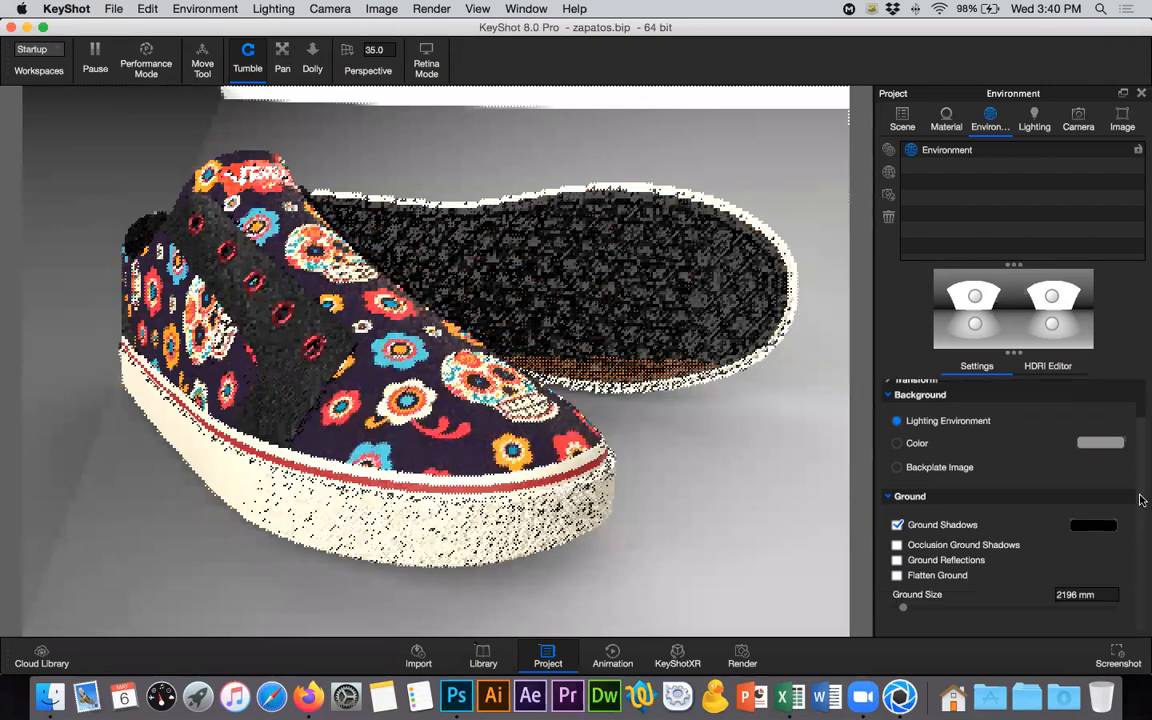
pyautogui.scroll(3, 1089, 441)
pyautogui.click(900, 424)
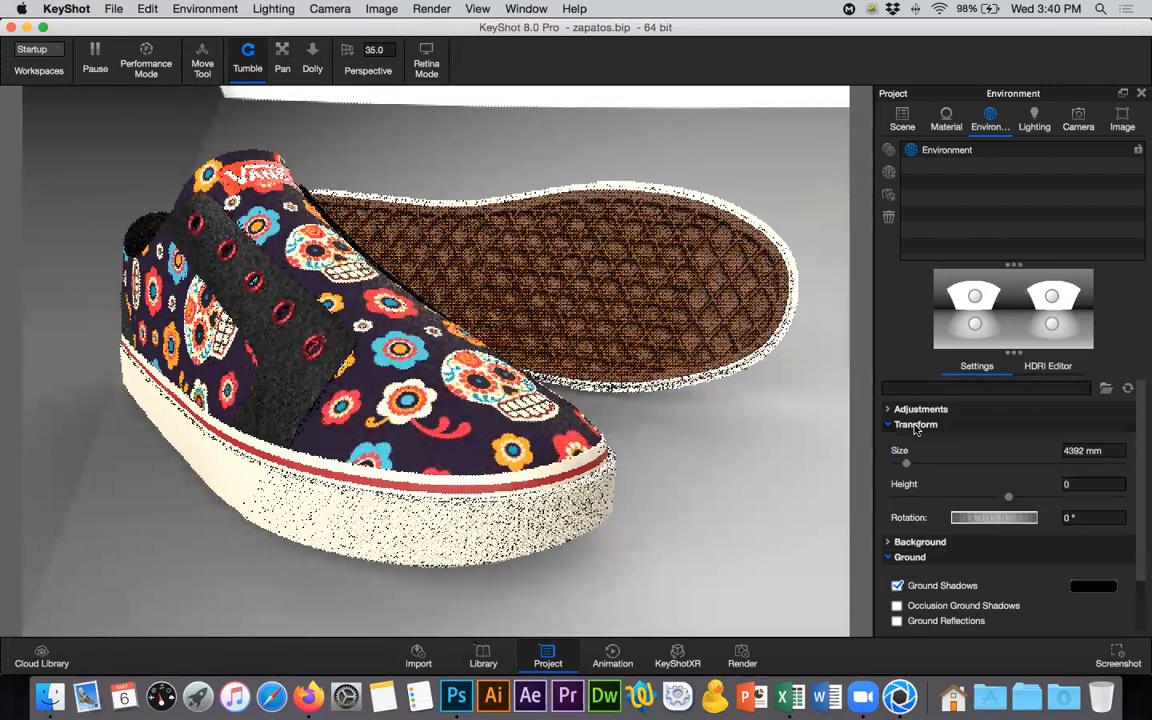
pyautogui.moveTo(973, 521)
pyautogui.mouseDown()
pyautogui.moveTo(957, 522)
pyautogui.moveTo(998, 520)
pyautogui.moveTo(985, 518)
pyautogui.mouseUp()
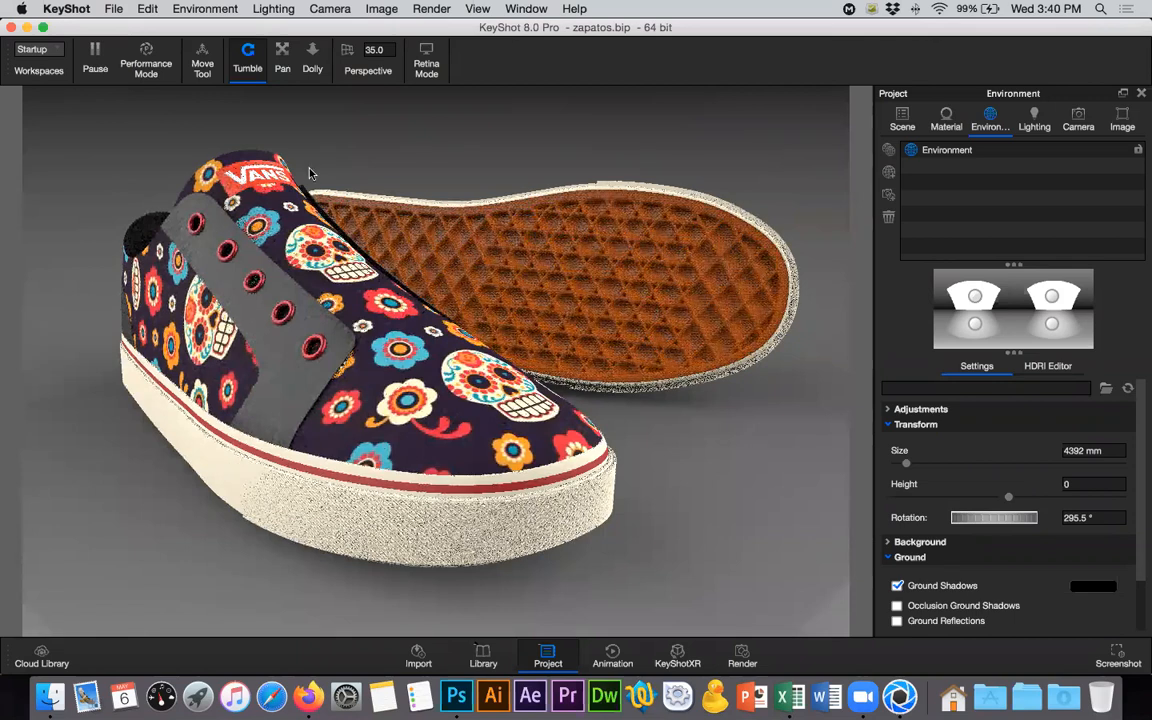
# - Select the right-hand overhead light pin in the environment preview and open its settings in the HDRI Editor
pyautogui.click(1052, 297)
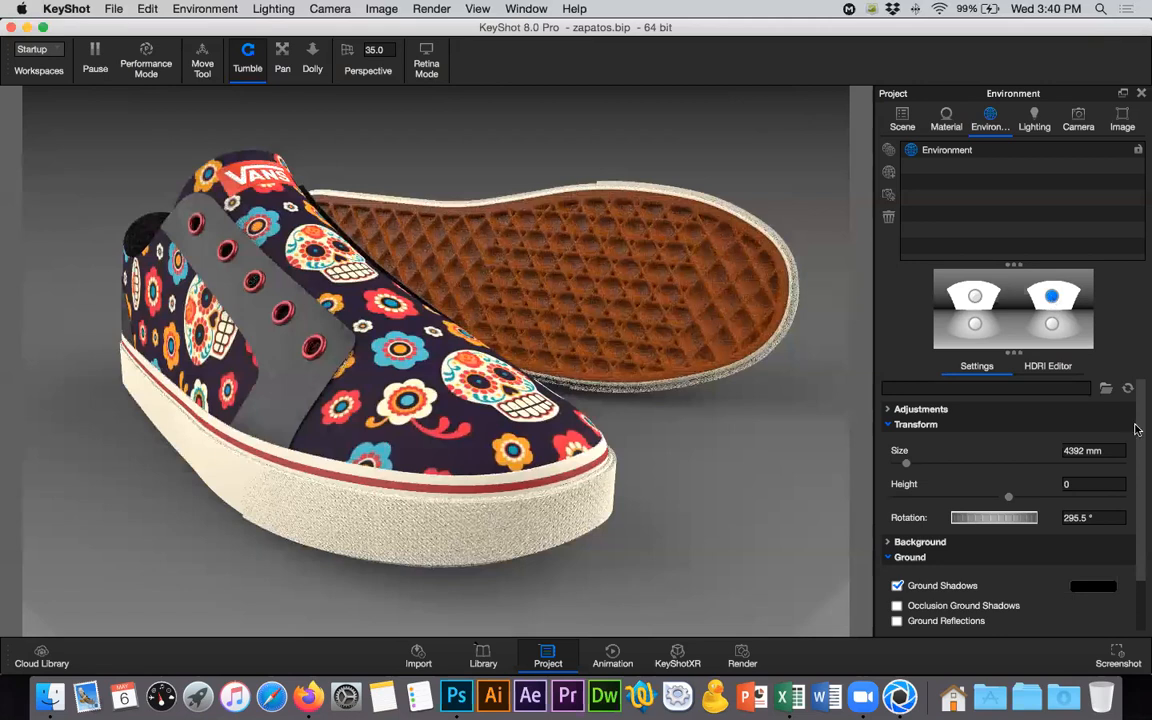
pyautogui.scroll(-3, 1140, 450)
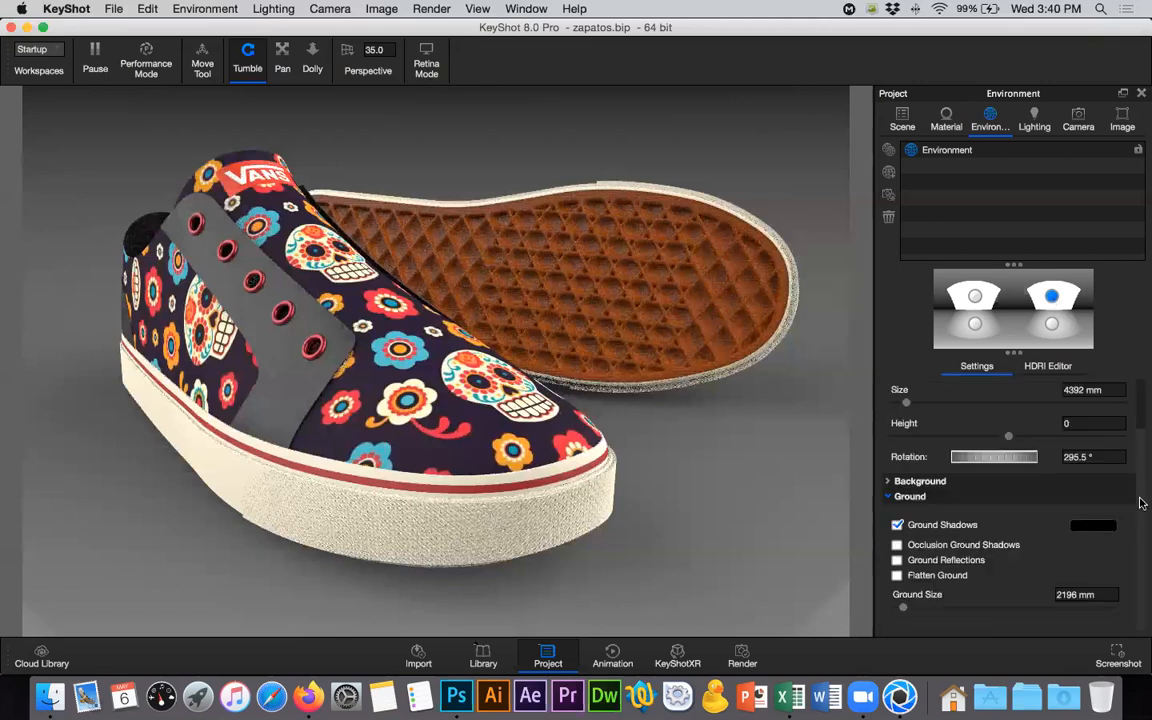
pyautogui.scroll(3, 960, 428)
pyautogui.click(948, 420)
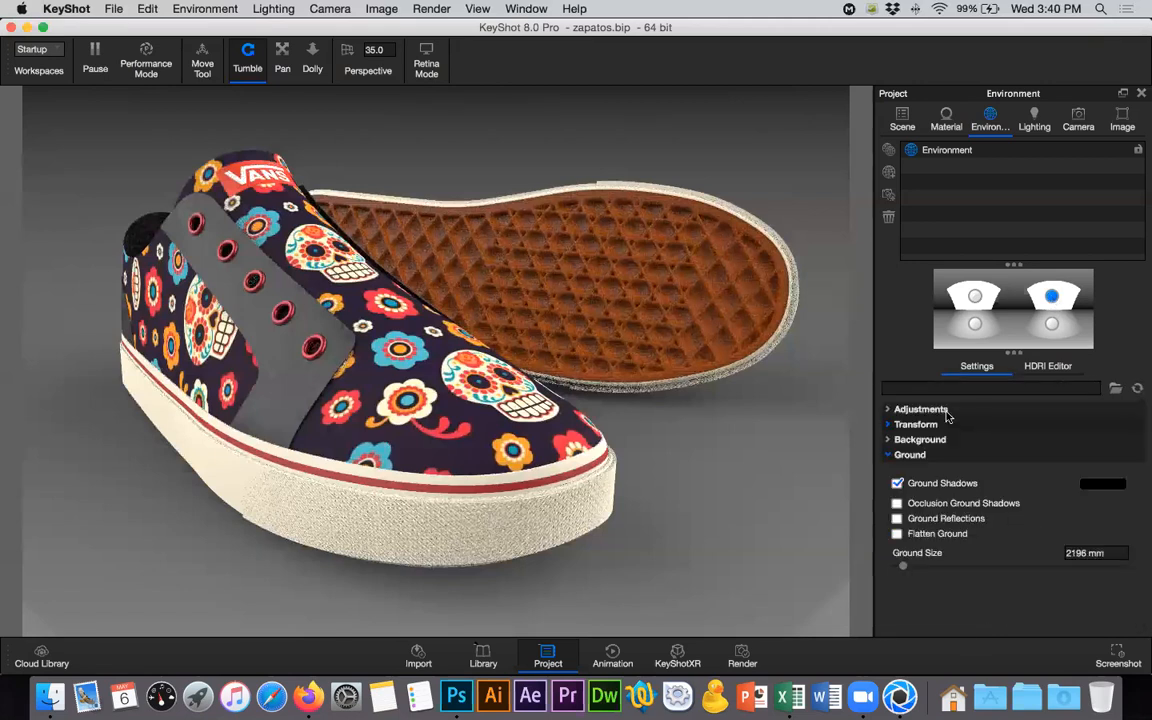
pyautogui.click(948, 416)
pyautogui.click(1058, 368)
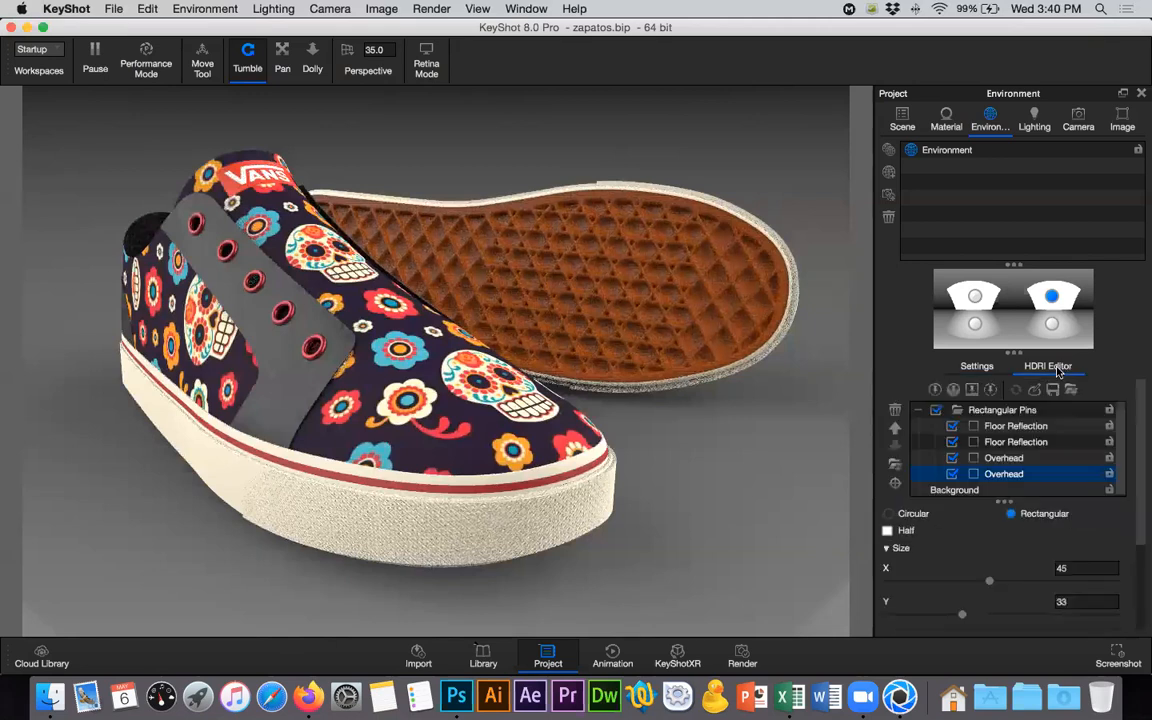
# - Disable both Floor Reflection pins, and test switching an Overhead pin off and back on
pyautogui.scroll(-2, 1012, 444)
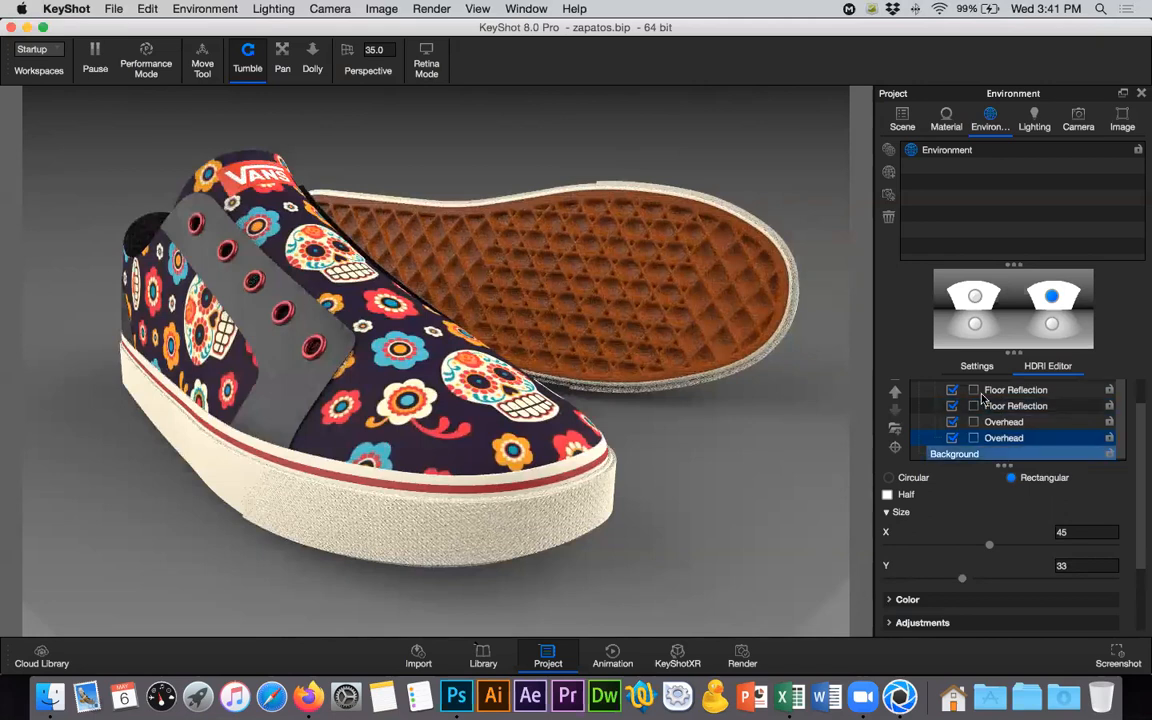
pyautogui.click(952, 406)
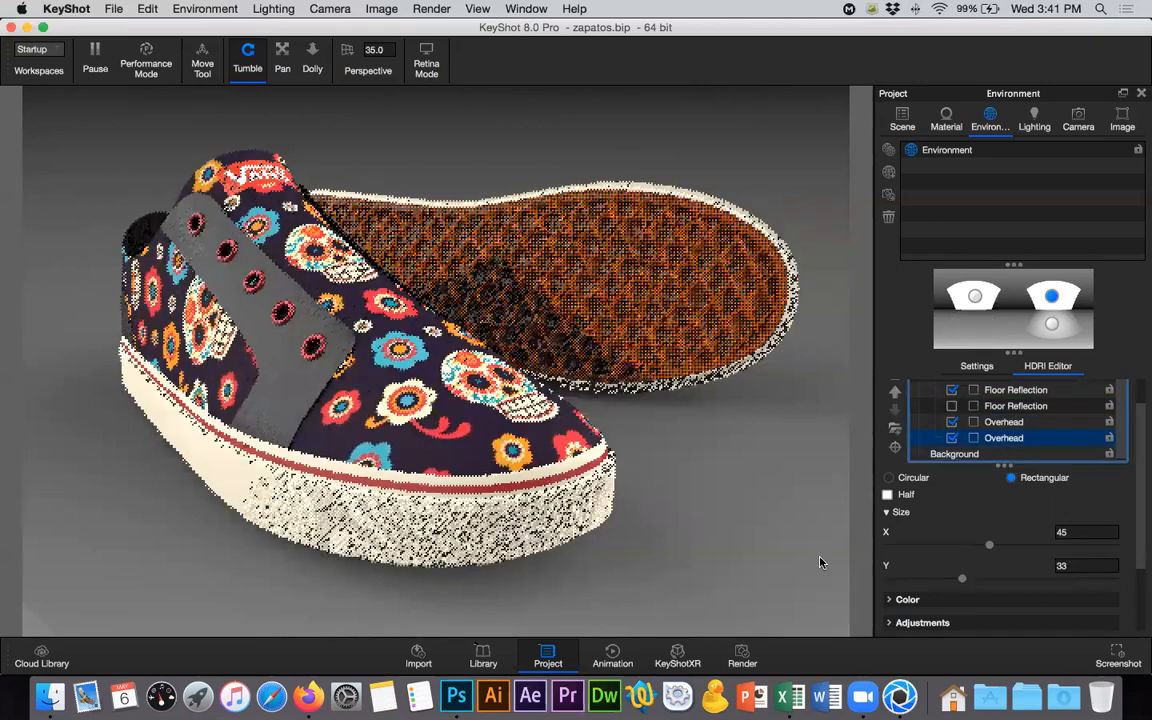
pyautogui.click(952, 390)
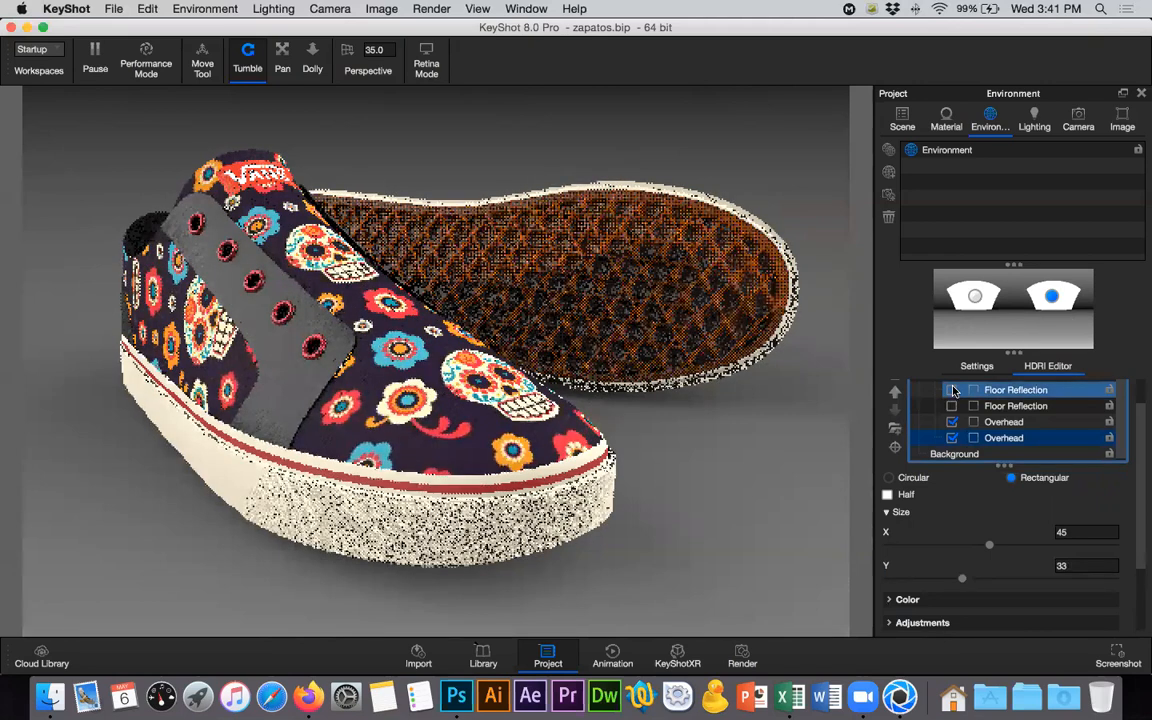
pyautogui.click(952, 422)
pyautogui.moveTo(1016, 440); pyautogui.dragTo(1013, 440)
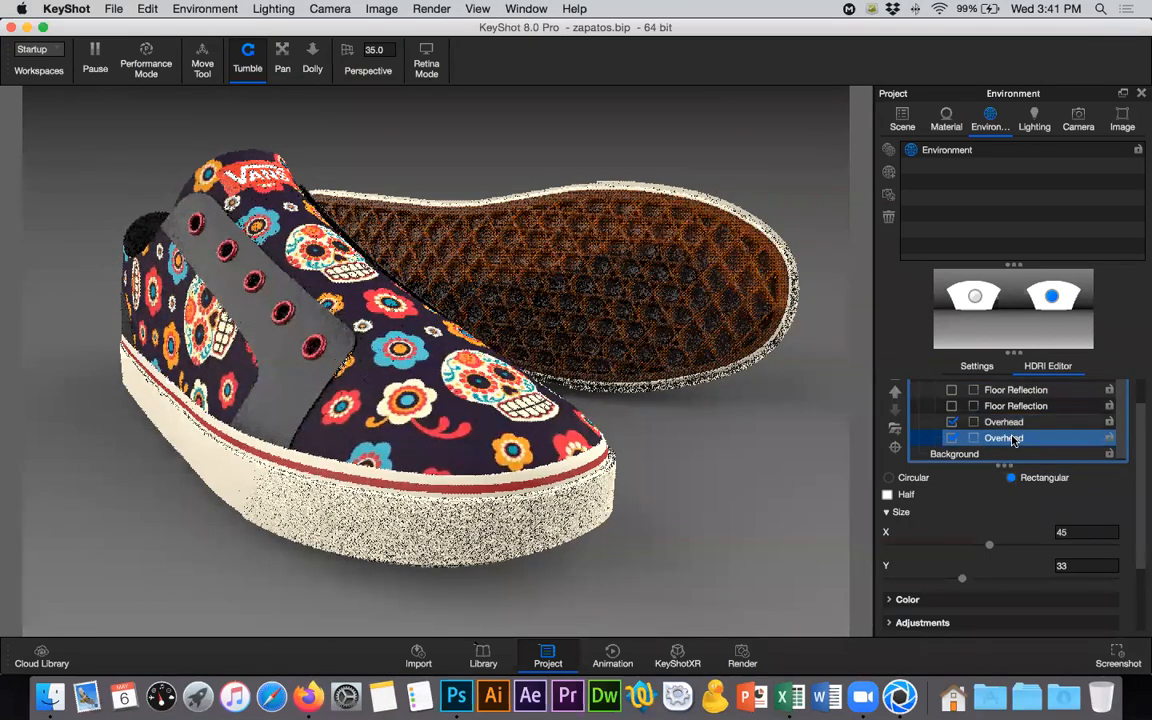
pyautogui.click(952, 438)
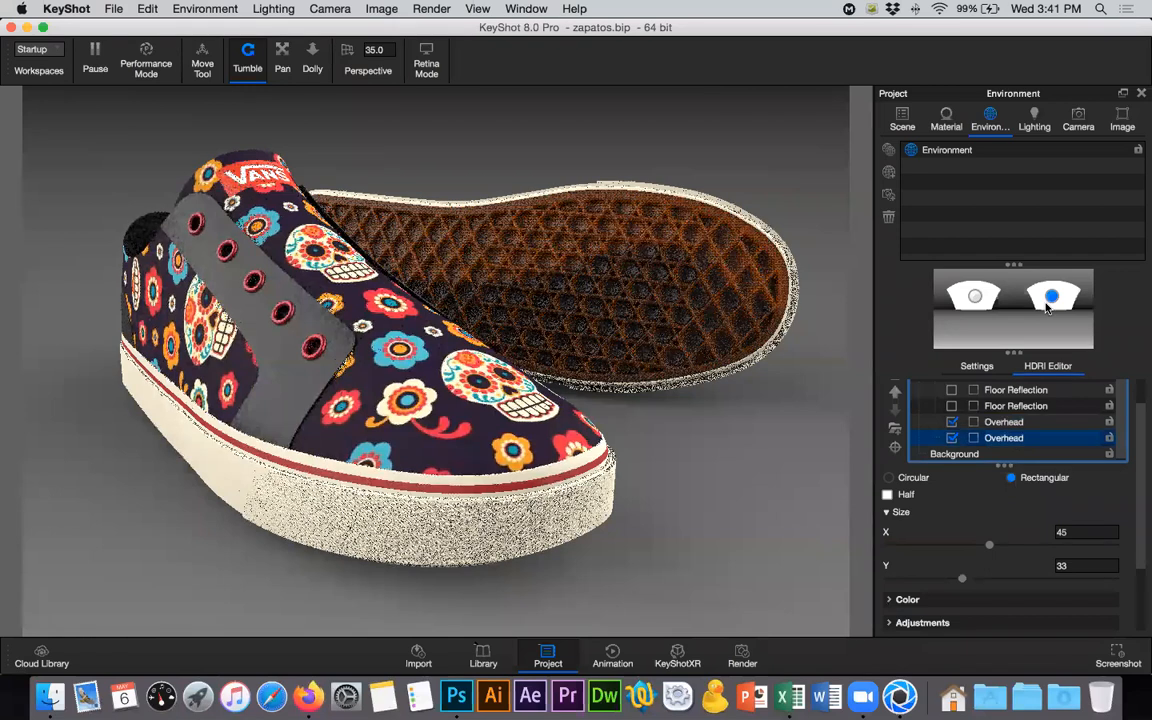
# - Set the selected Overhead pin's color to the turquoise blue swatch #2DB8CB
pyautogui.scroll(-5, 1134, 480)
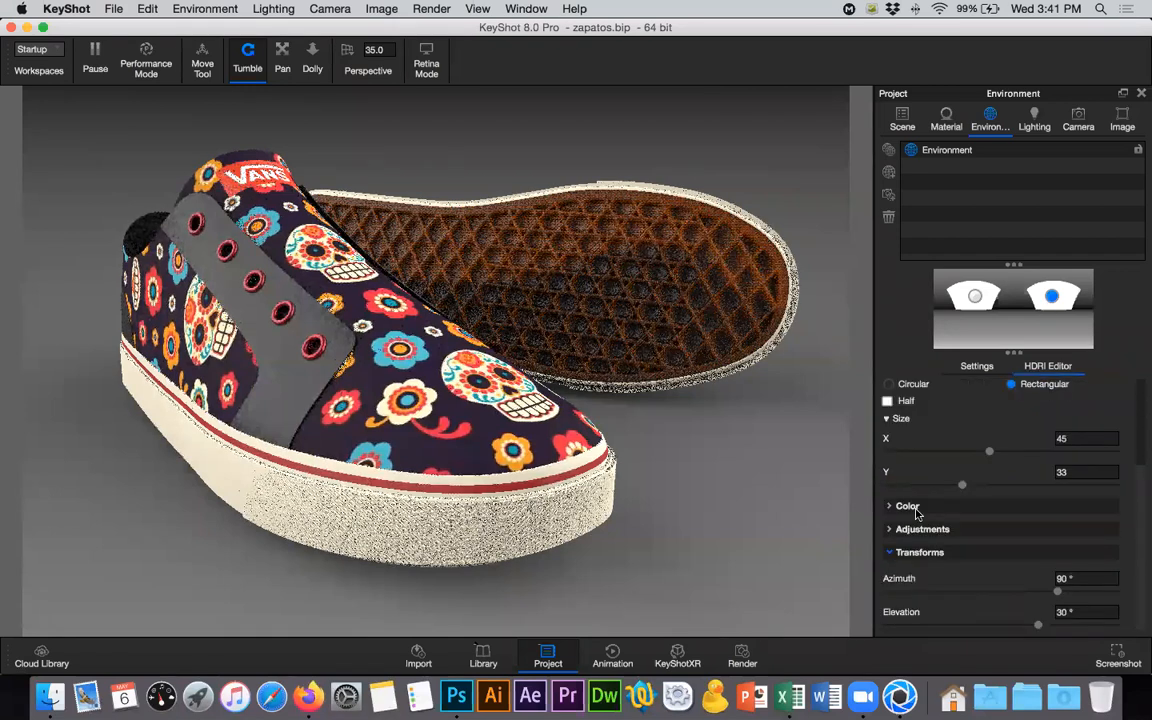
pyautogui.click(912, 507)
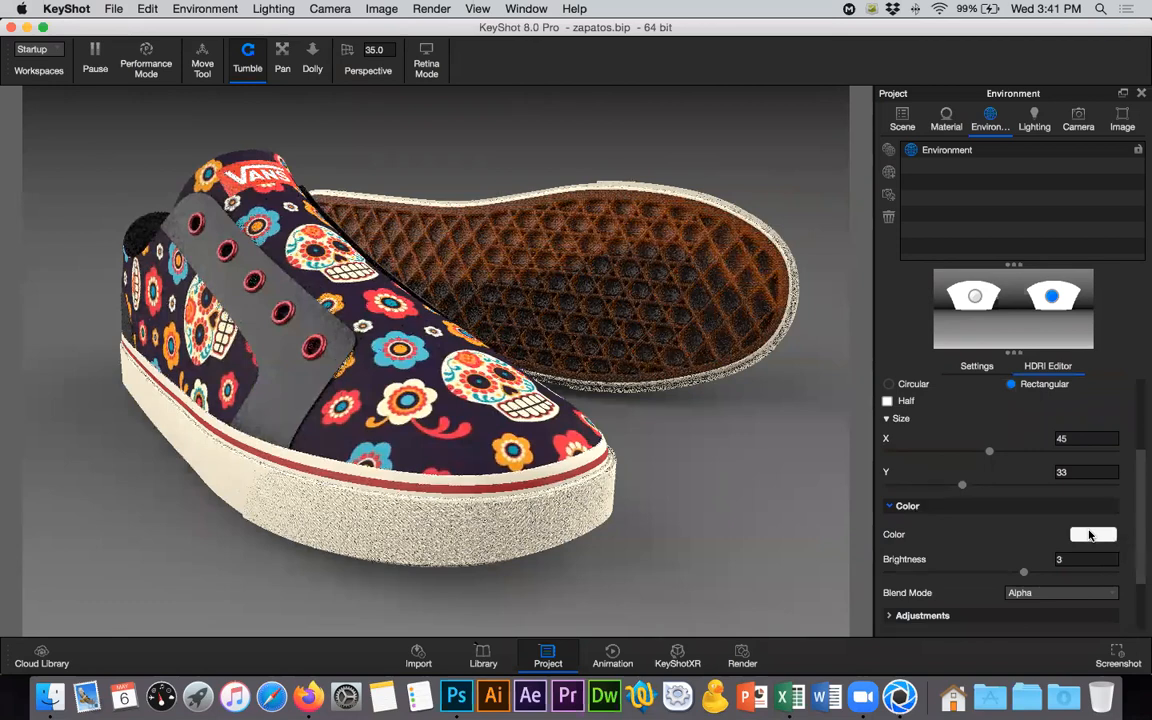
pyautogui.click(1093, 535)
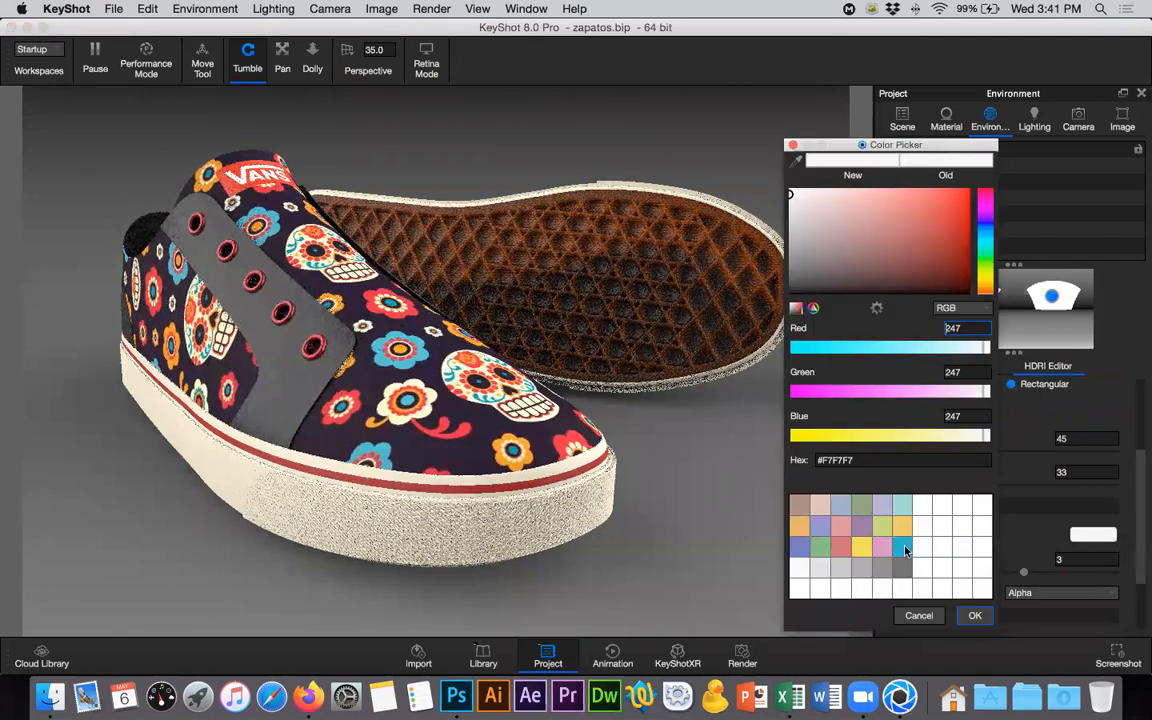
pyautogui.click(905, 548)
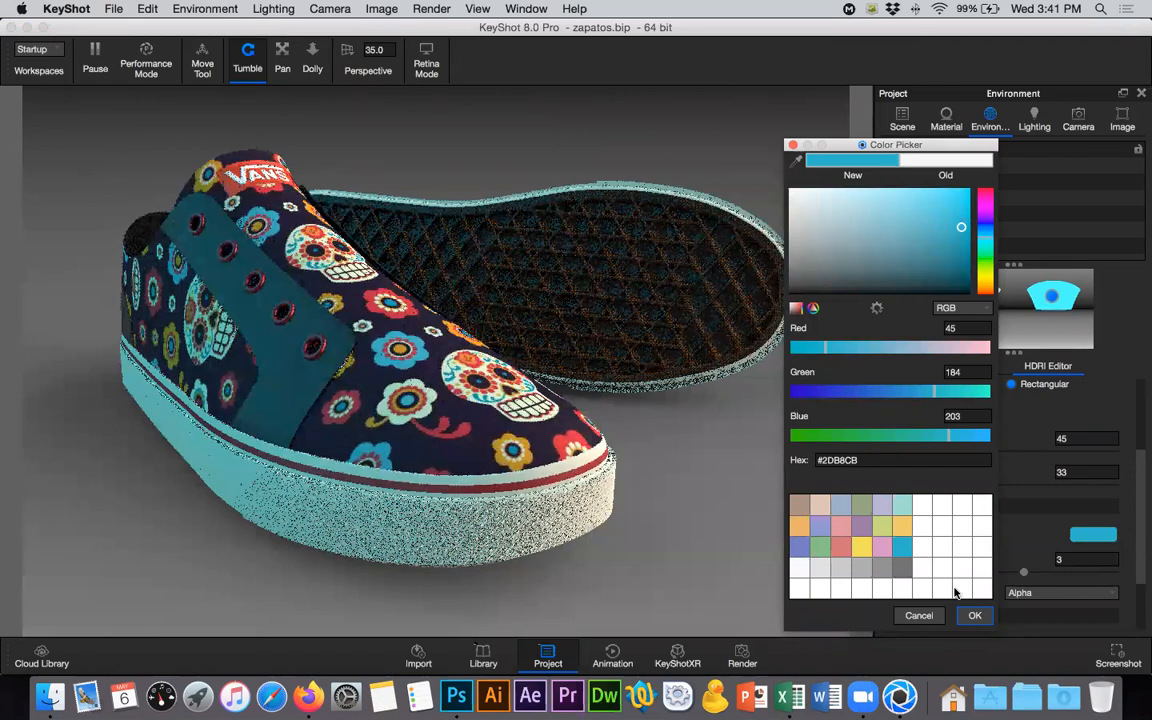
pyautogui.click(974, 615)
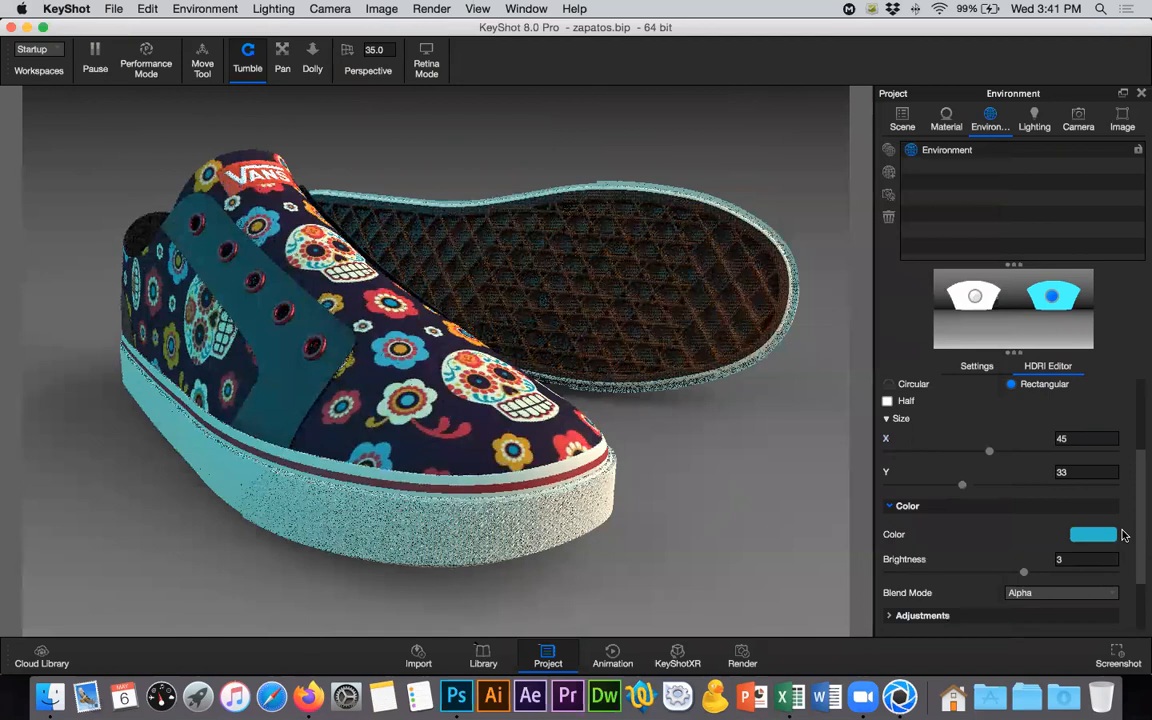
# - Try the Exponential and Quadratic falloff modes on the blue Overhead pin, and set its Falloff Mode to Linear
pyautogui.scroll(-3, 1140, 575)
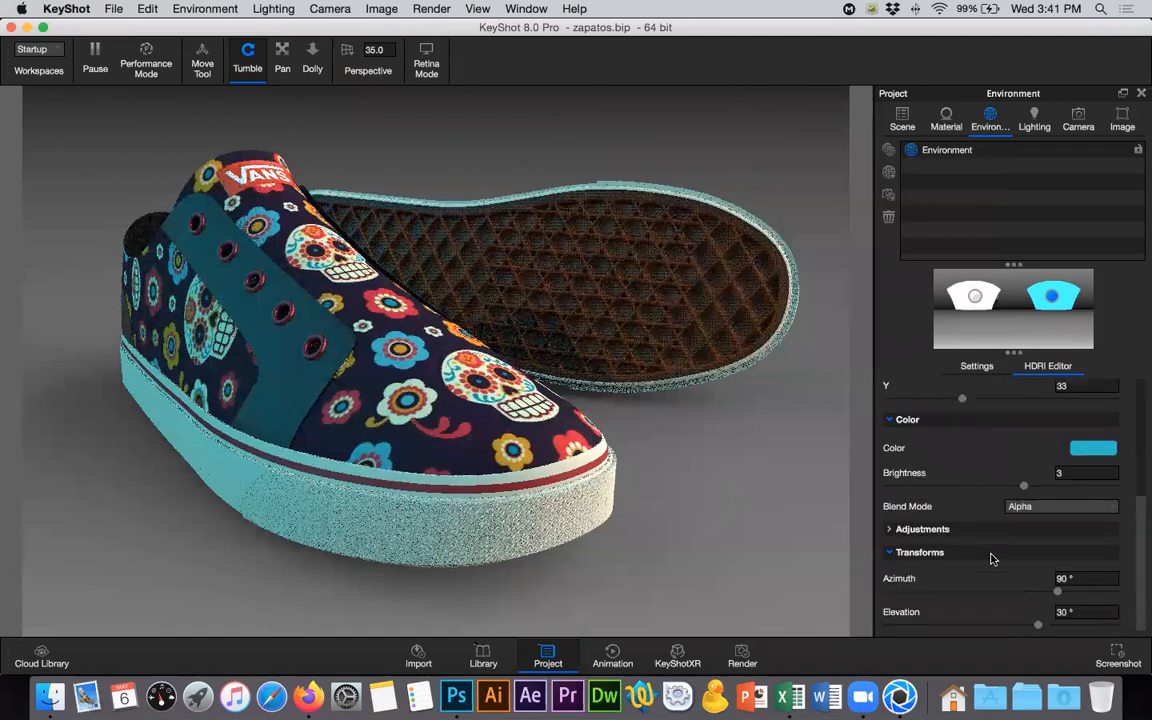
pyautogui.click(920, 553)
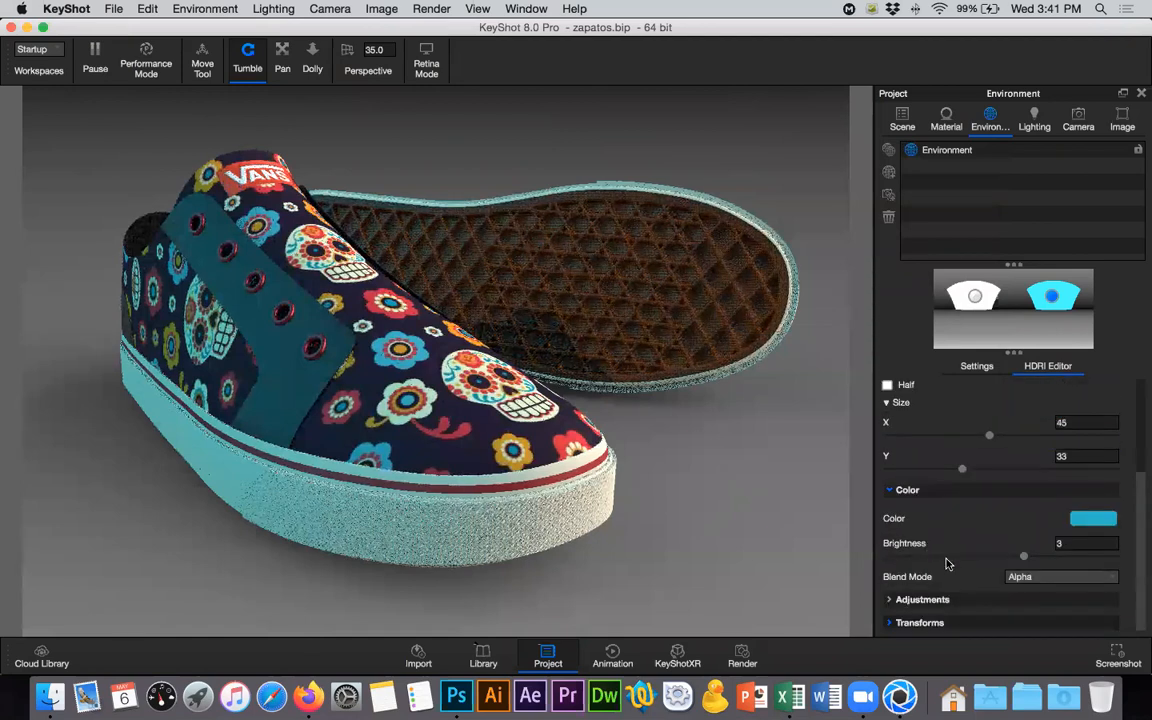
pyautogui.click(946, 600)
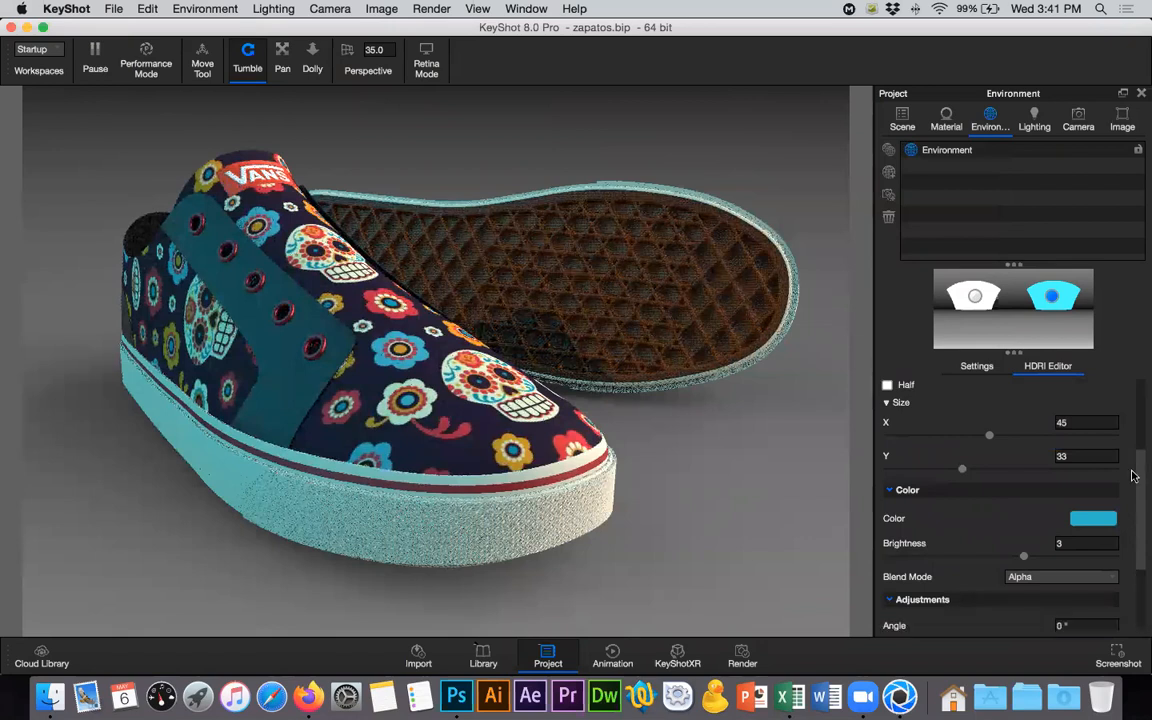
pyautogui.scroll(-4, 965, 473)
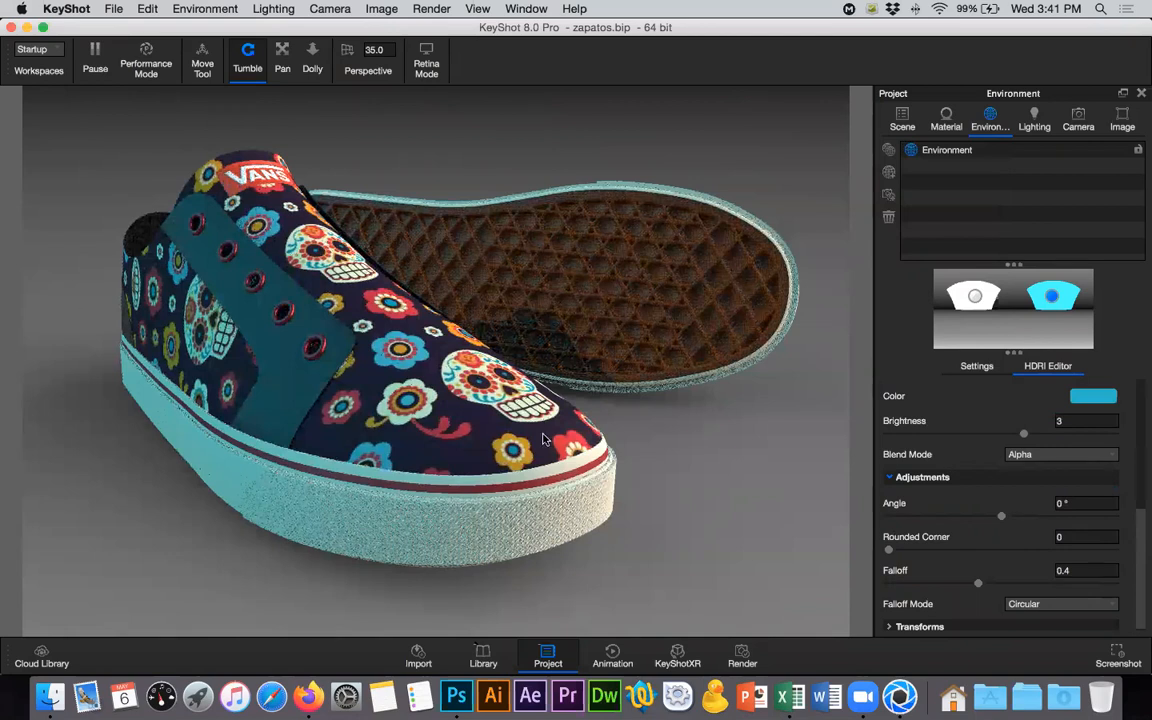
pyautogui.click(1046, 607)
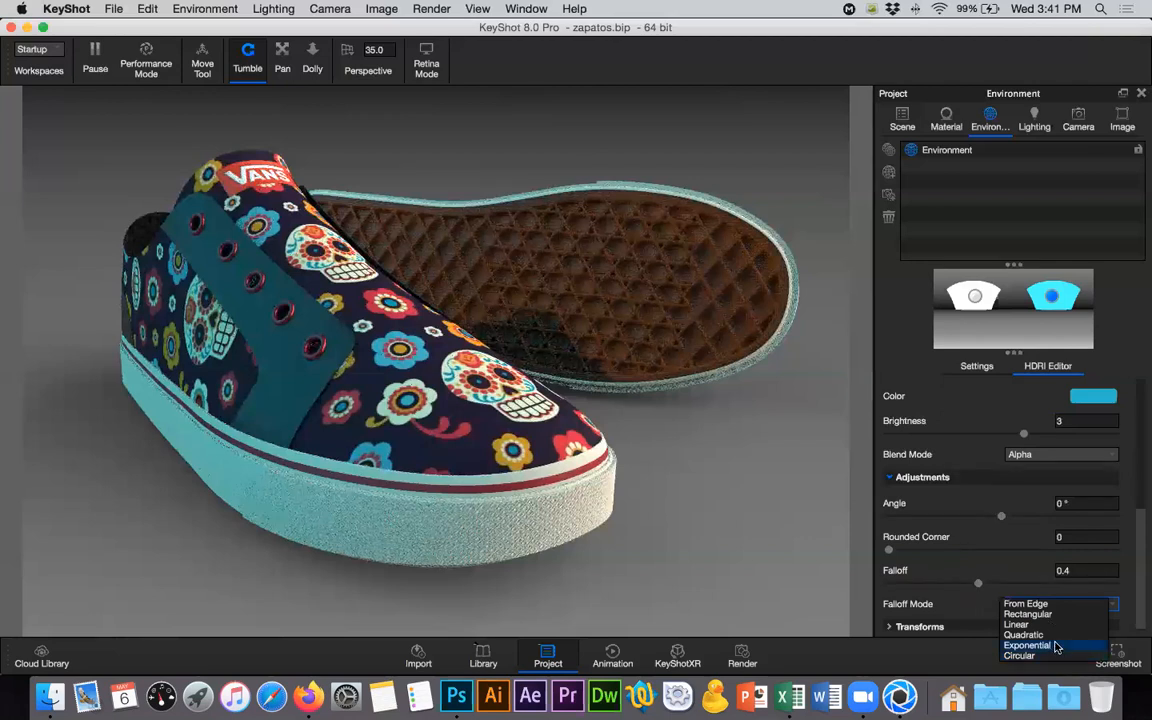
pyautogui.click(1055, 646)
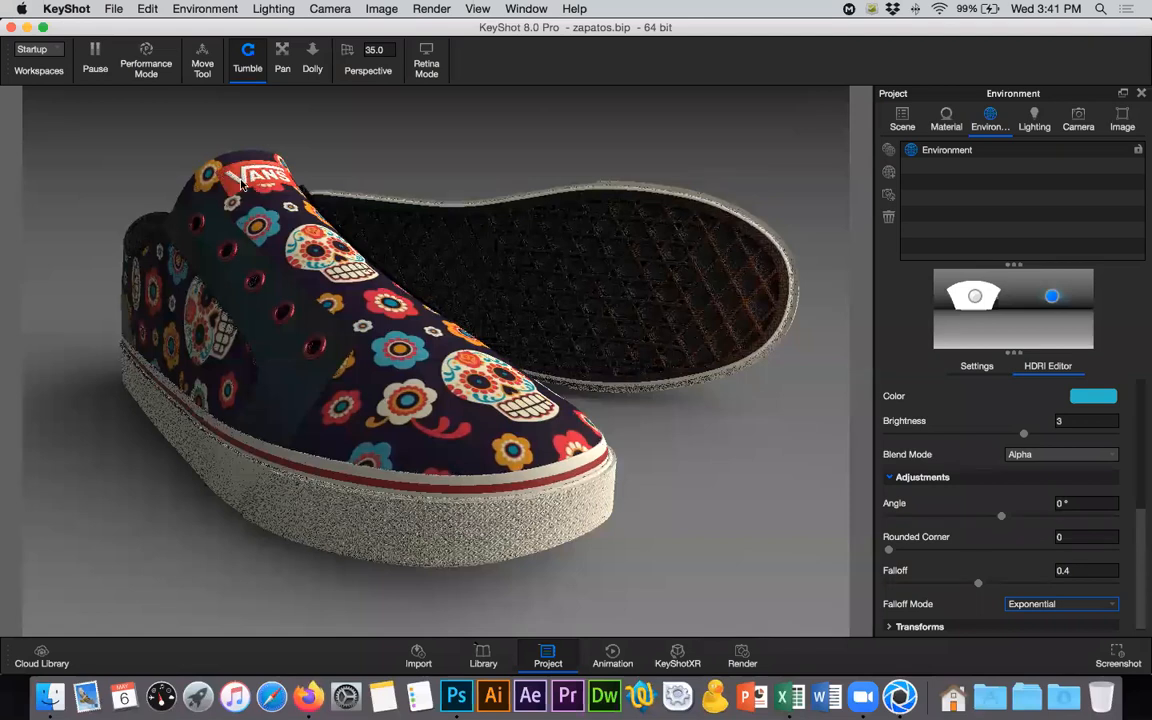
pyautogui.click(1110, 604)
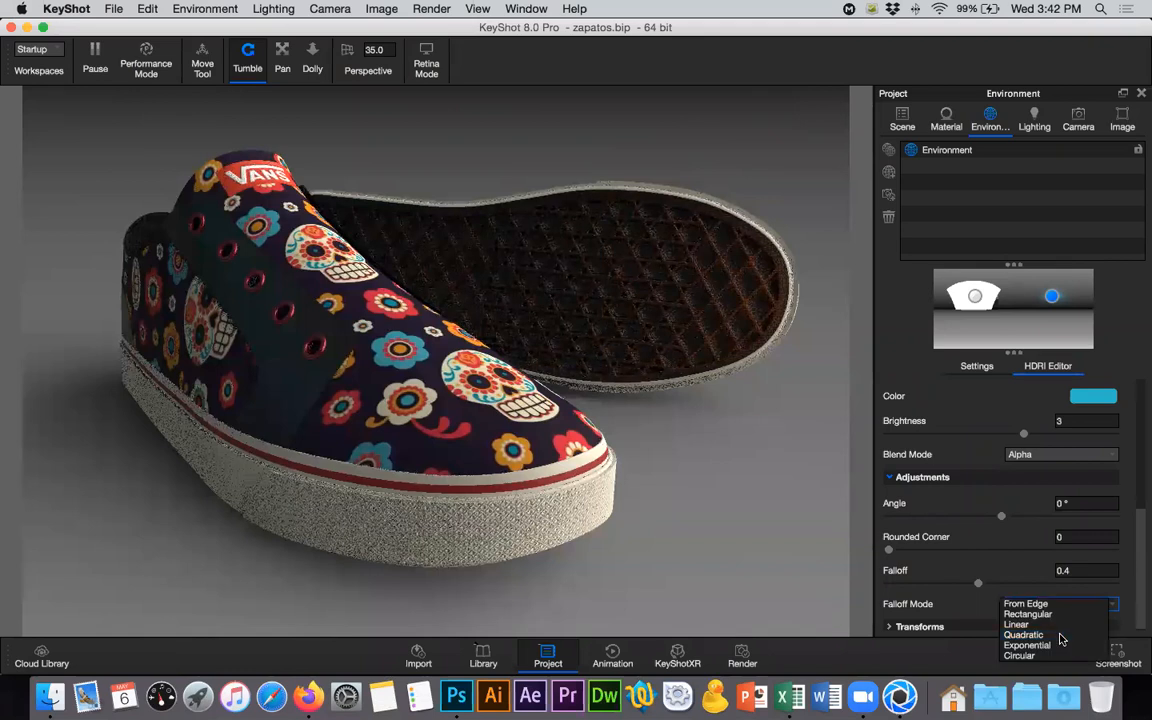
pyautogui.click(1062, 637)
pyautogui.click(1063, 605)
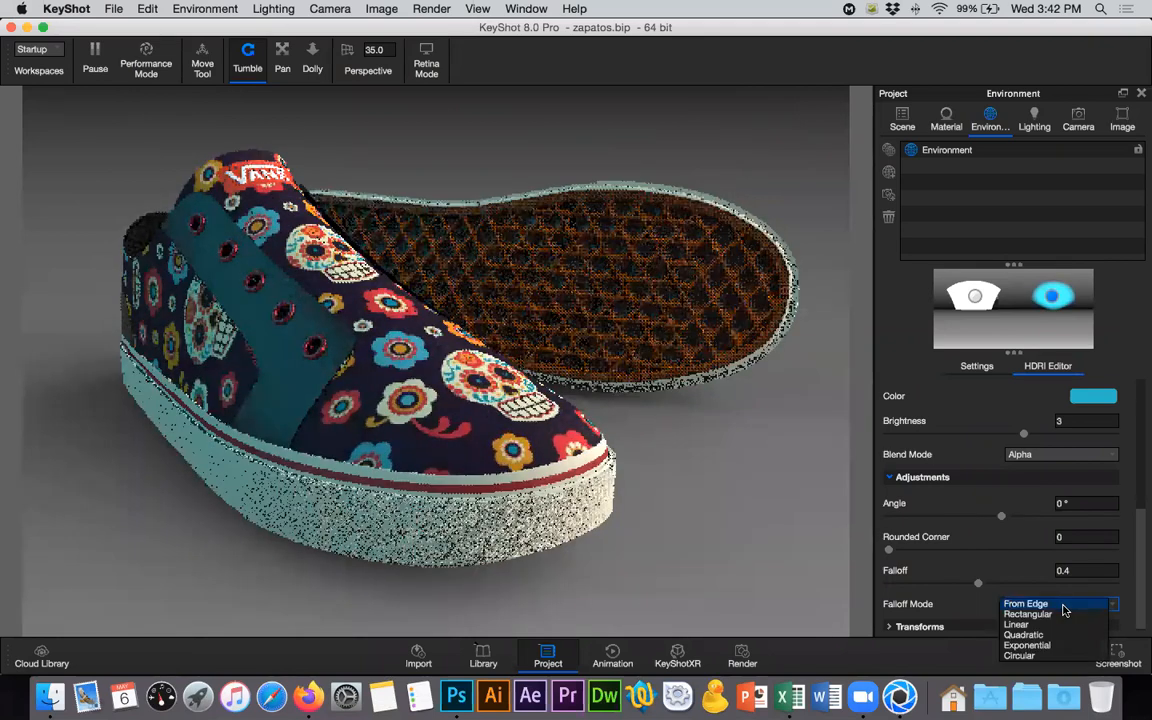
pyautogui.click(1052, 625)
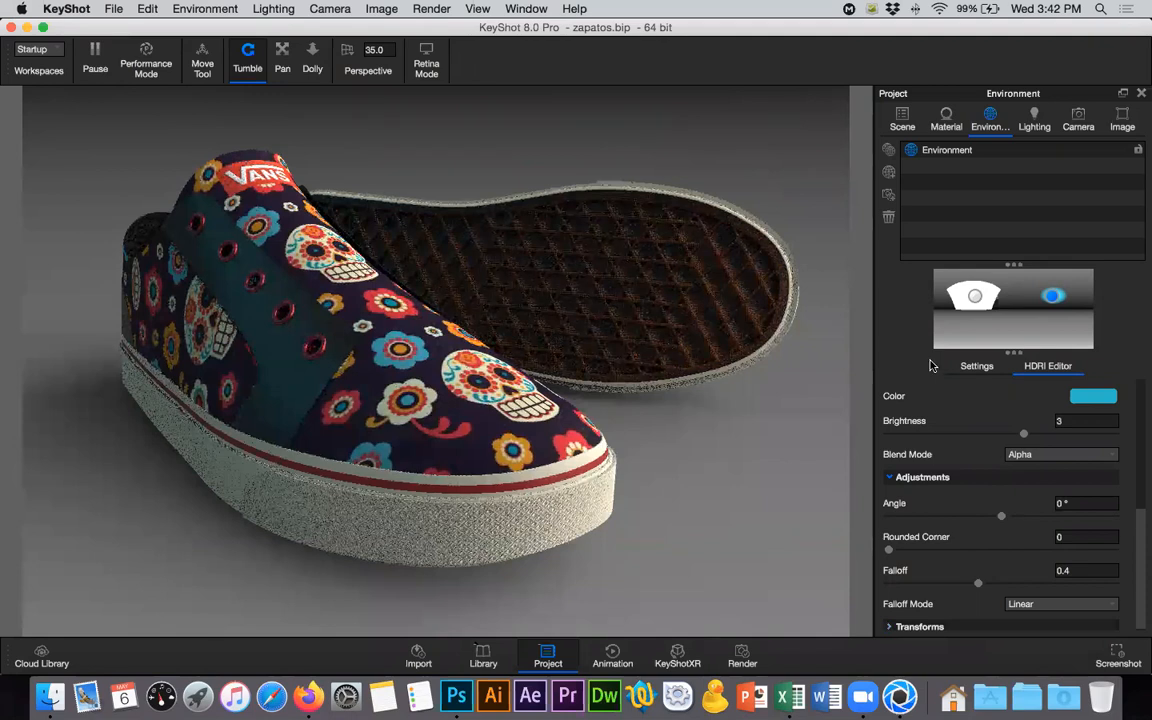
# - Select the environment background and recolor its gradient stop at 90° latitude to light purple #9B7CCB
pyautogui.click(1024, 330)
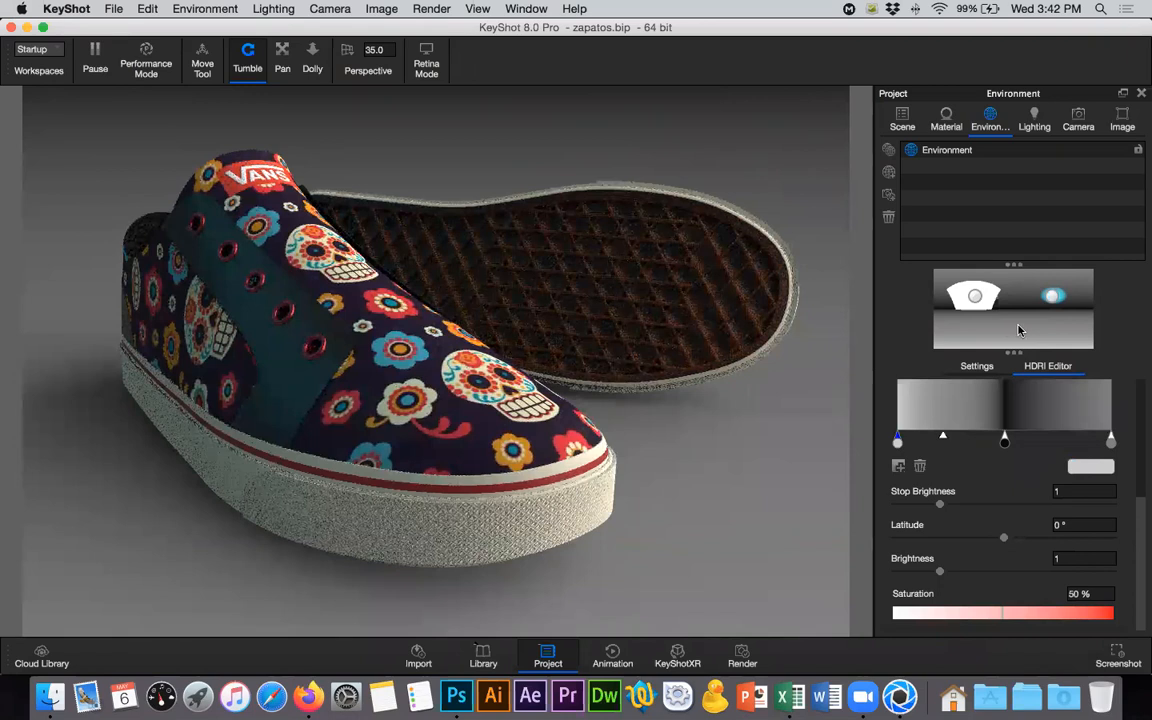
pyautogui.click(1111, 441)
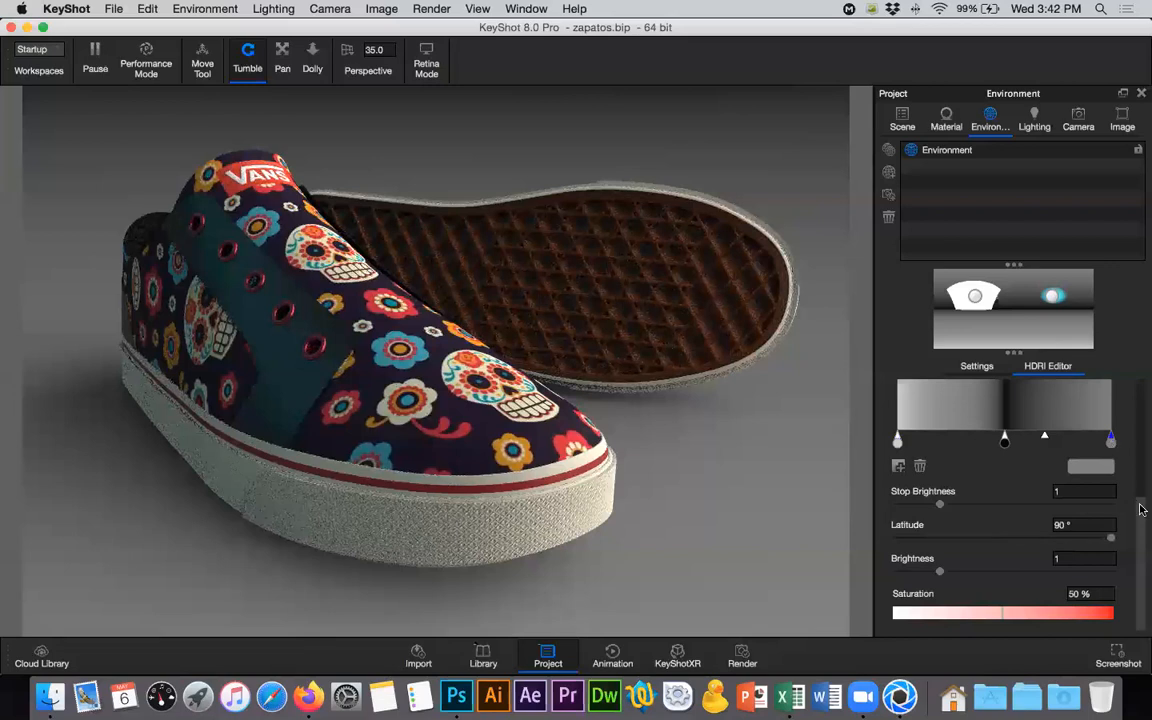
pyautogui.click(1099, 468)
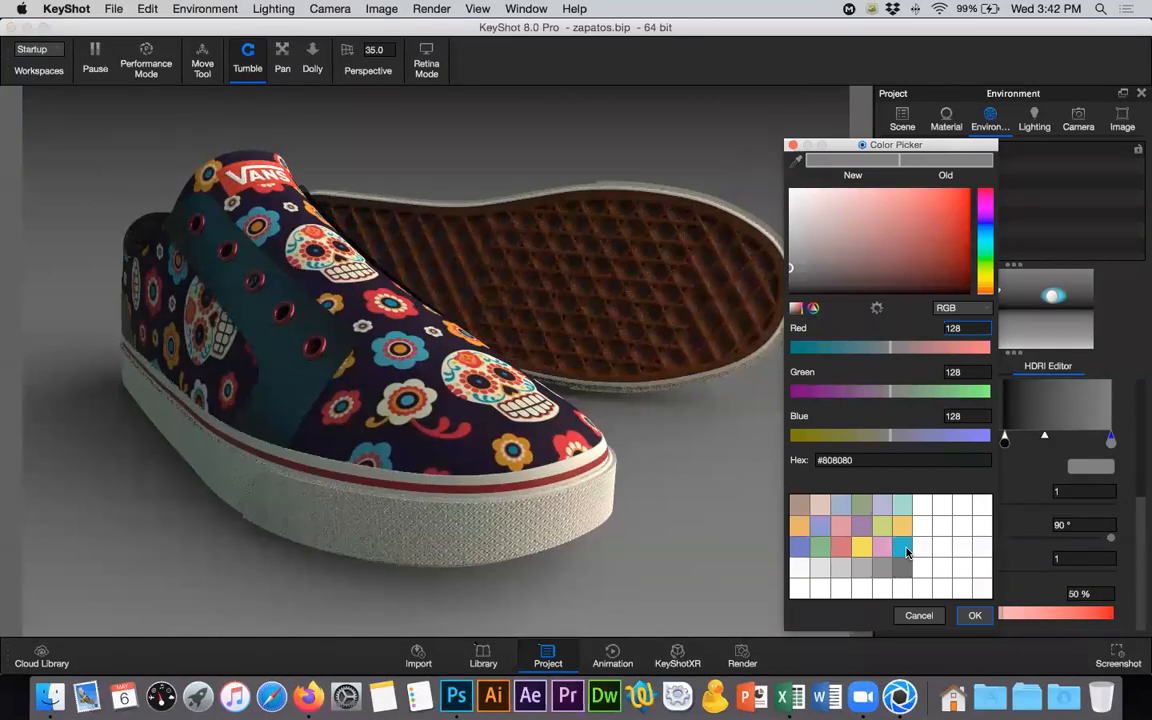
pyautogui.click(906, 551)
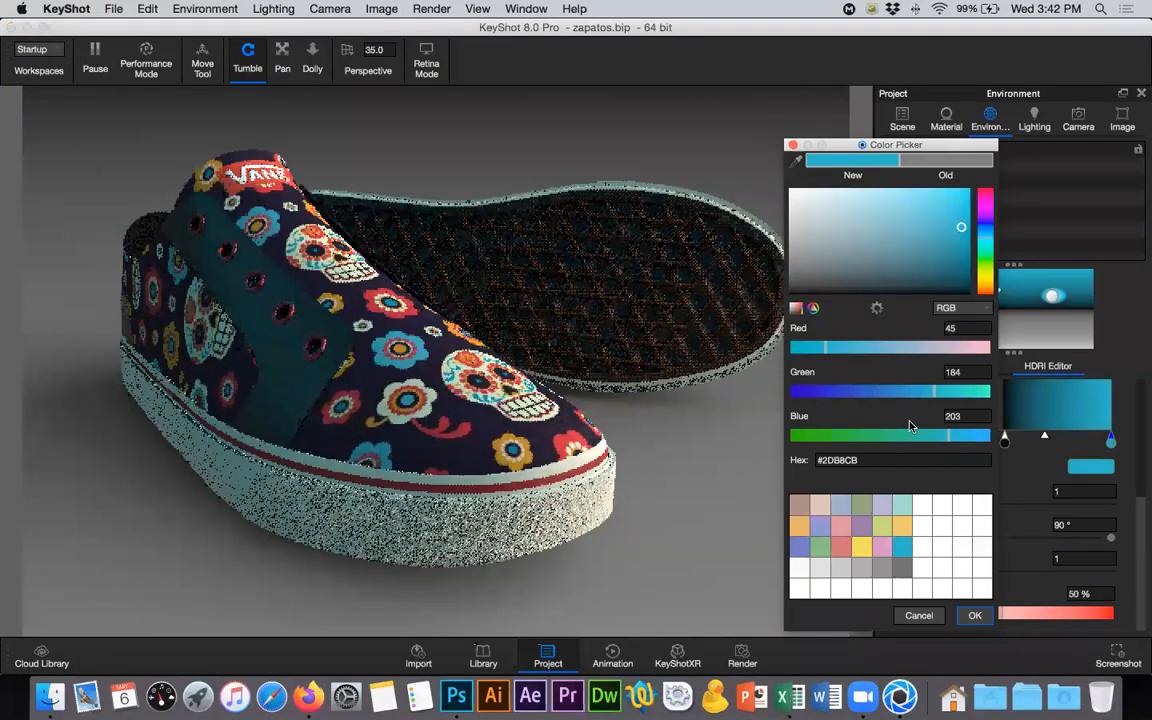
pyautogui.click(986, 214)
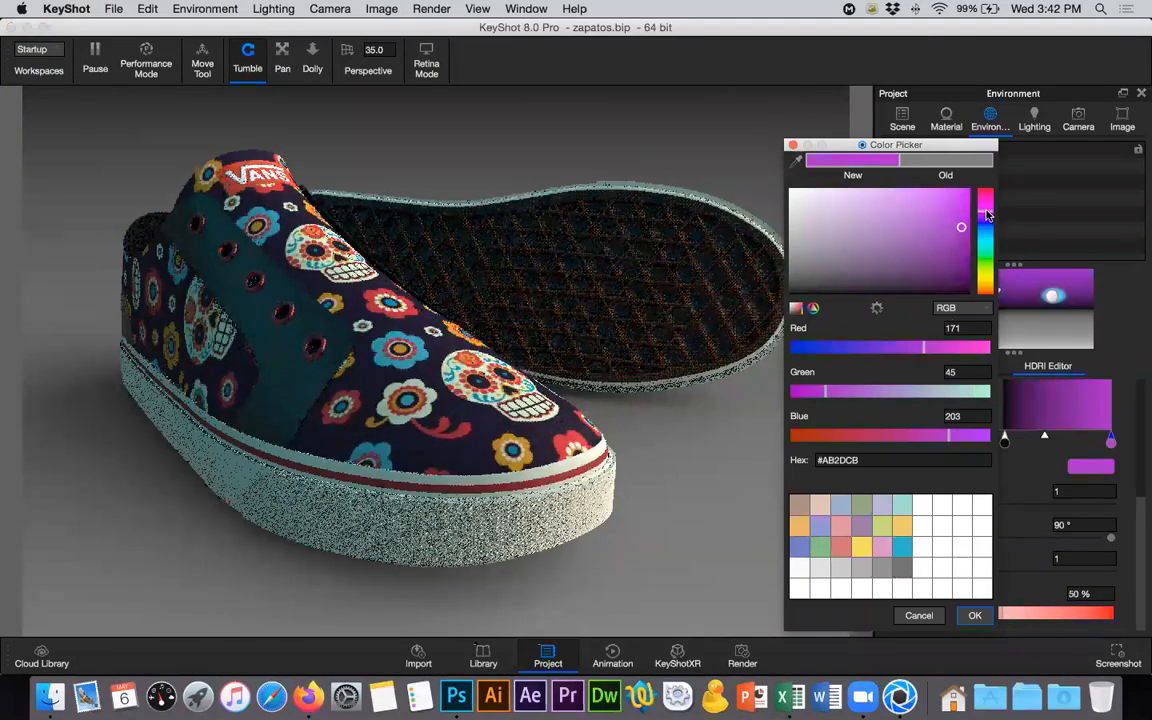
pyautogui.moveTo(986, 214); pyautogui.dragTo(986, 222)
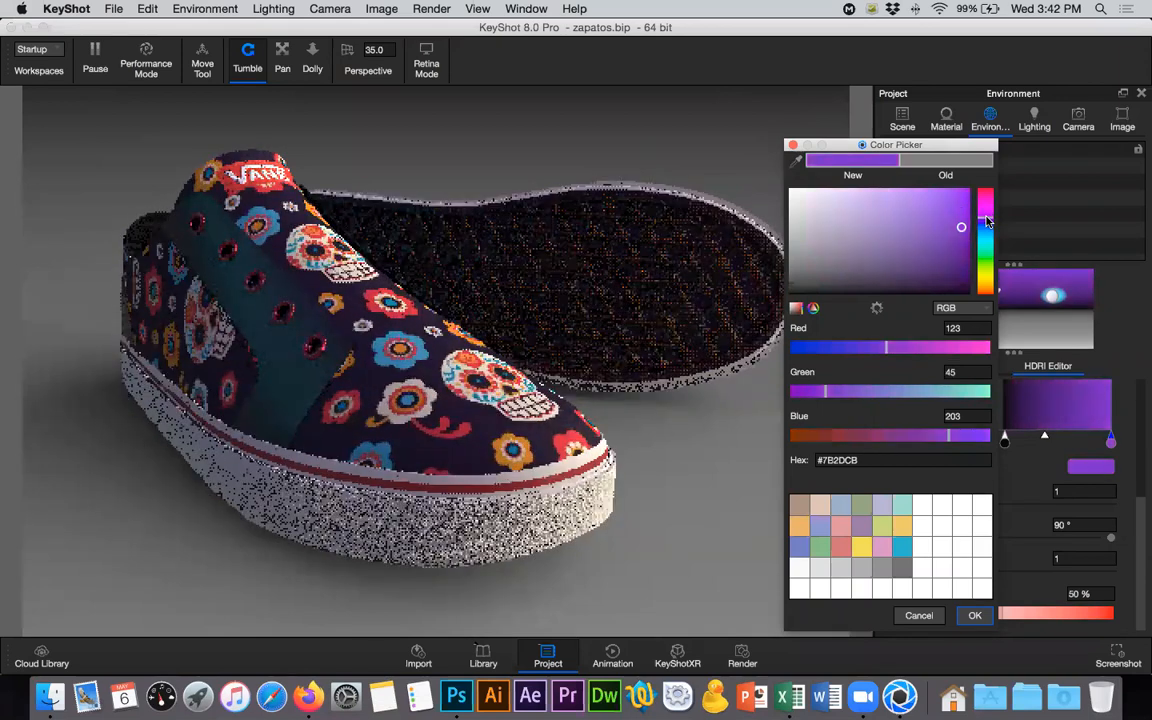
pyautogui.moveTo(903, 231); pyautogui.dragTo(902, 227)
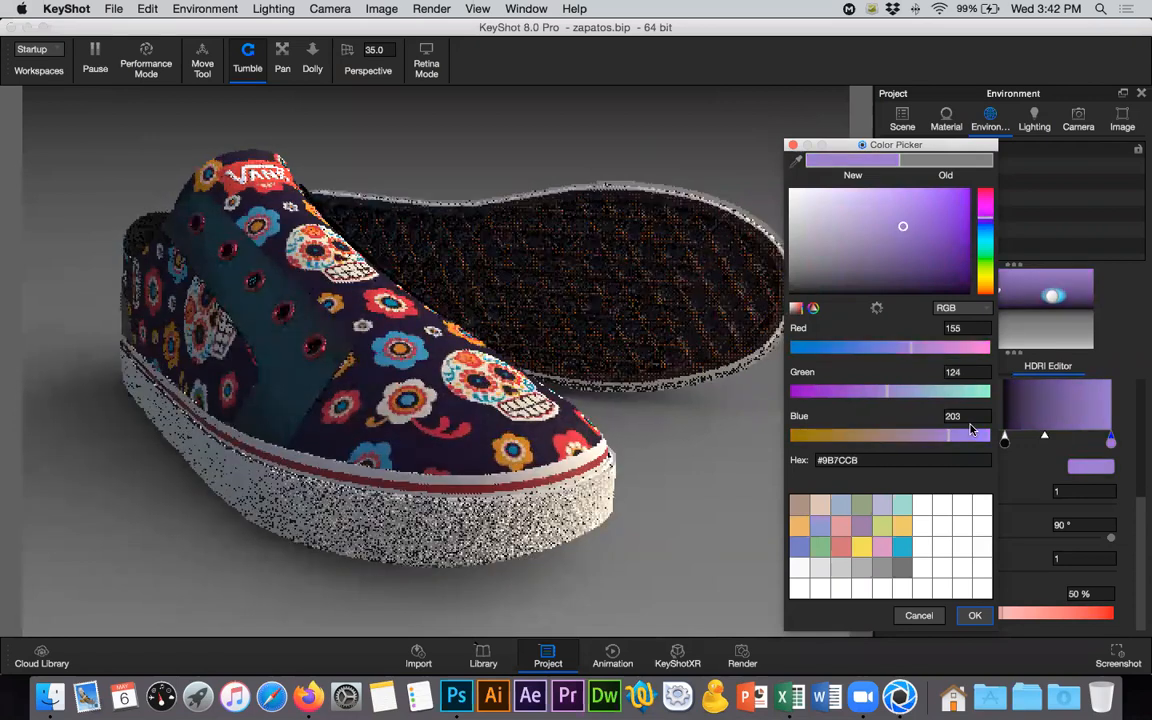
pyautogui.click(976, 616)
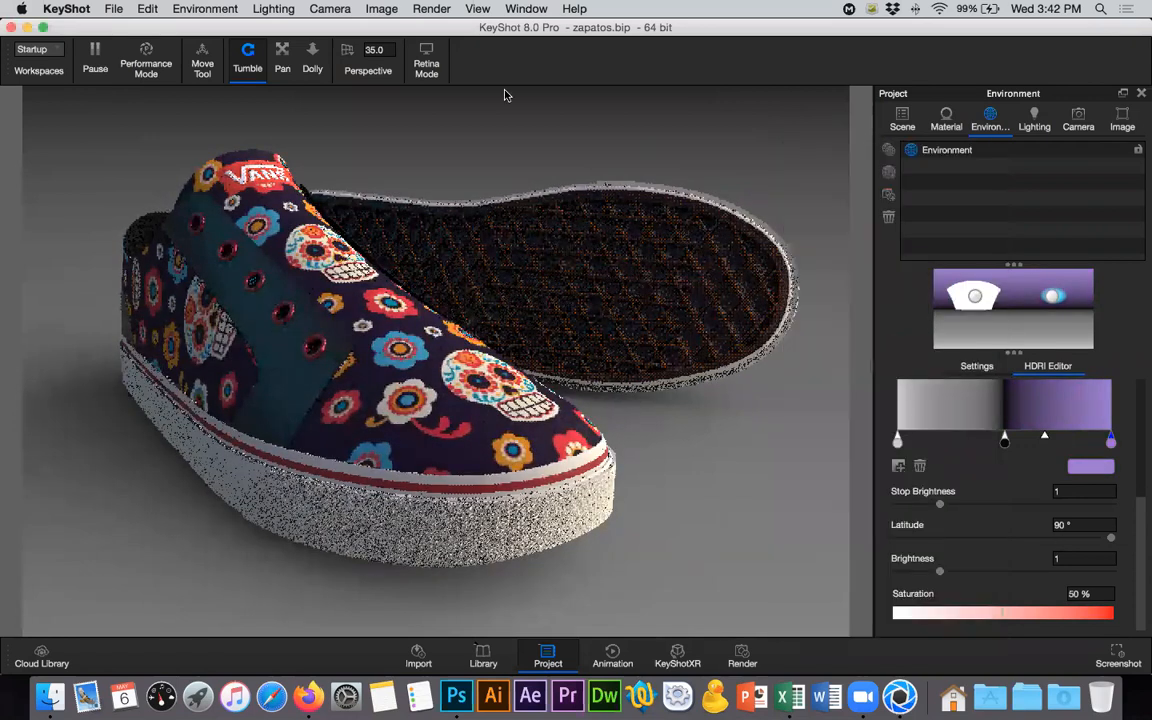
# - Recolor the background gradient's middle stop at 0° latitude to dark indigo #11083A
pyautogui.click(1004, 442)
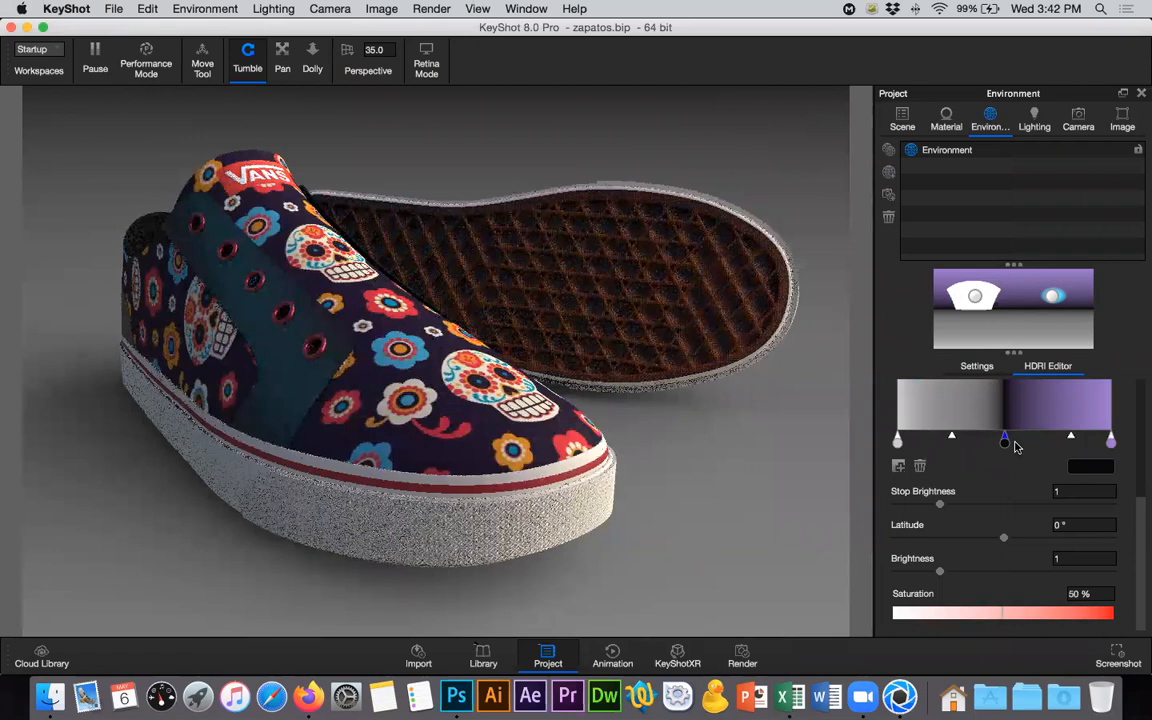
pyautogui.click(1090, 467)
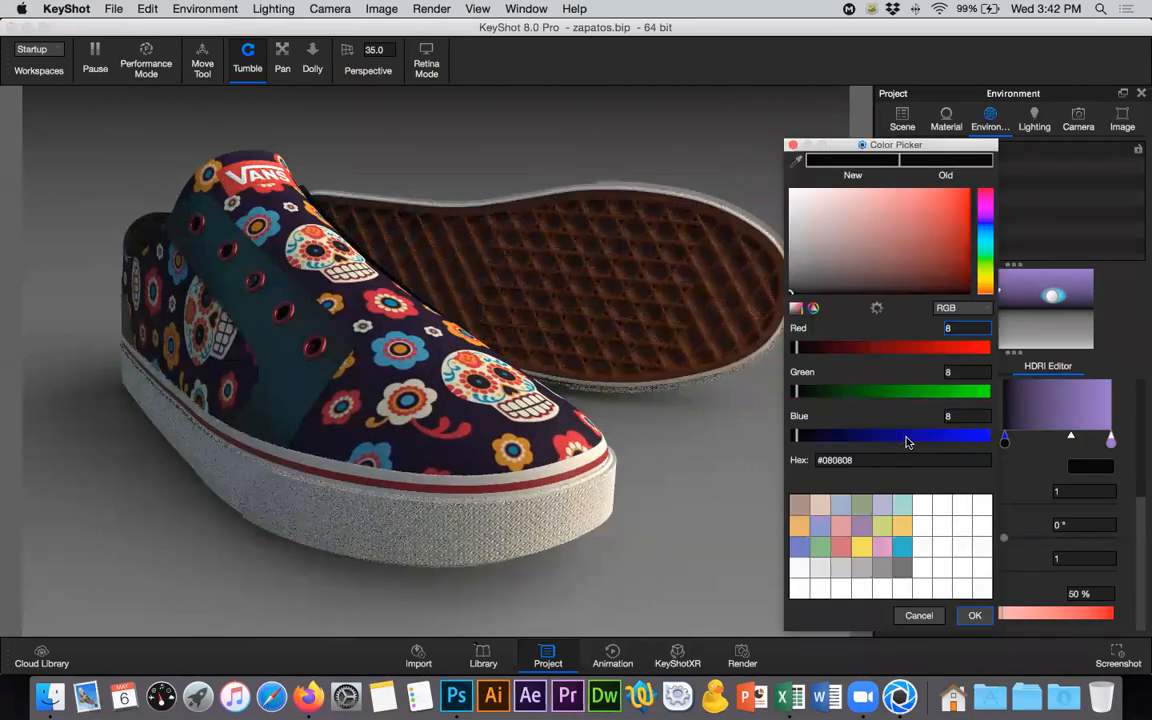
pyautogui.click(860, 436)
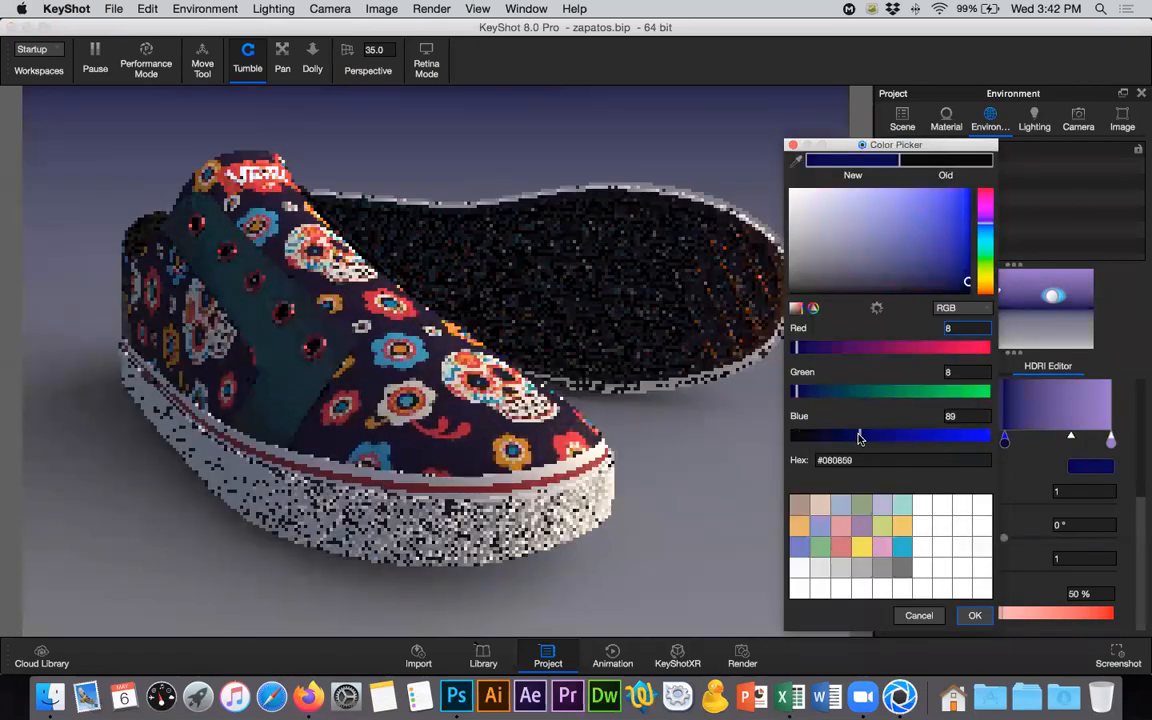
pyautogui.moveTo(860, 438); pyautogui.dragTo(836, 438)
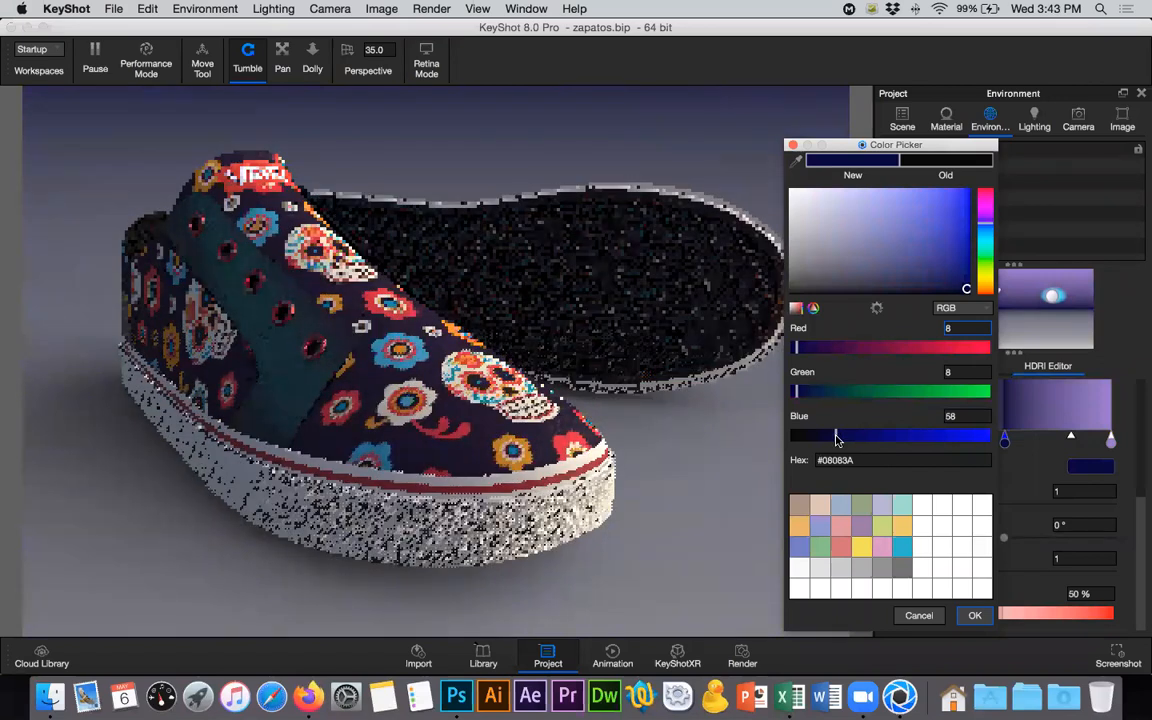
pyautogui.click(991, 189)
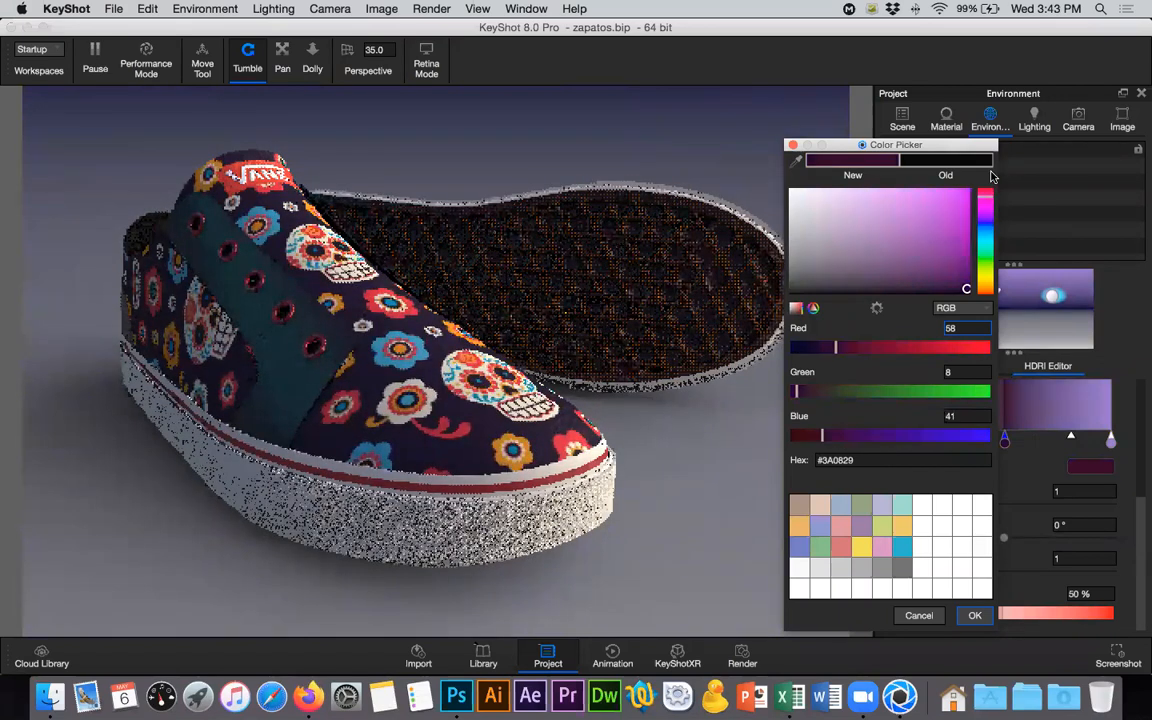
pyautogui.moveTo(991, 173); pyautogui.dragTo(991, 173)
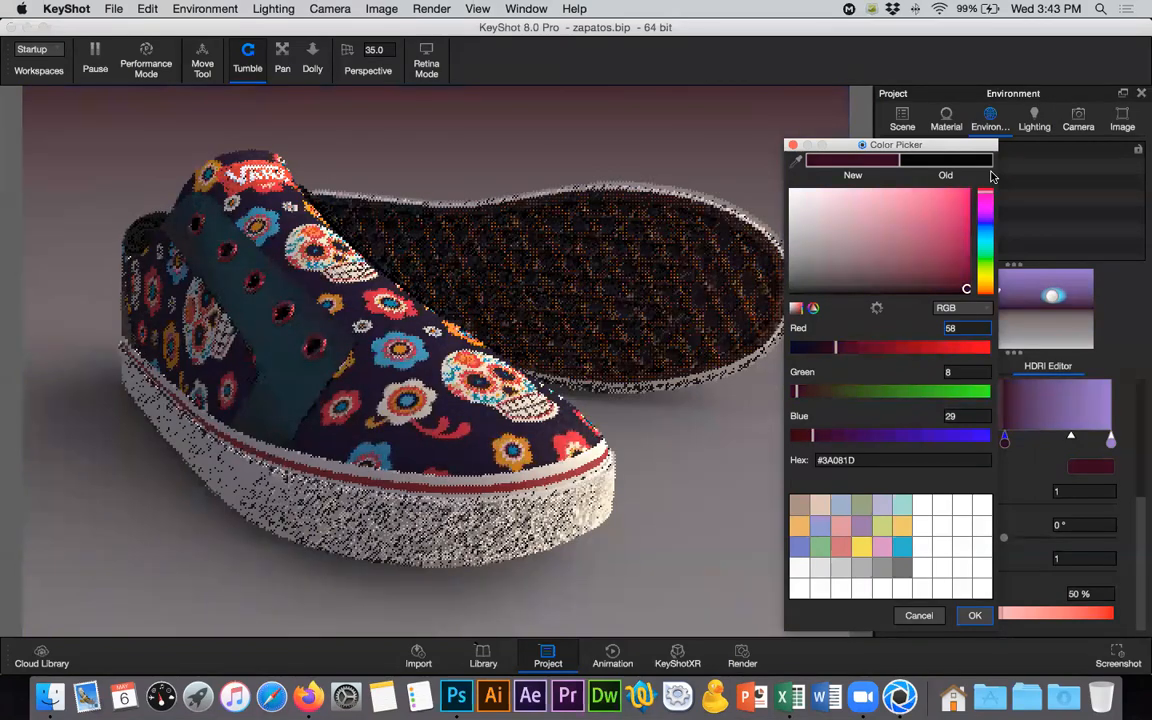
pyautogui.moveTo(991, 176); pyautogui.dragTo(989, 221)
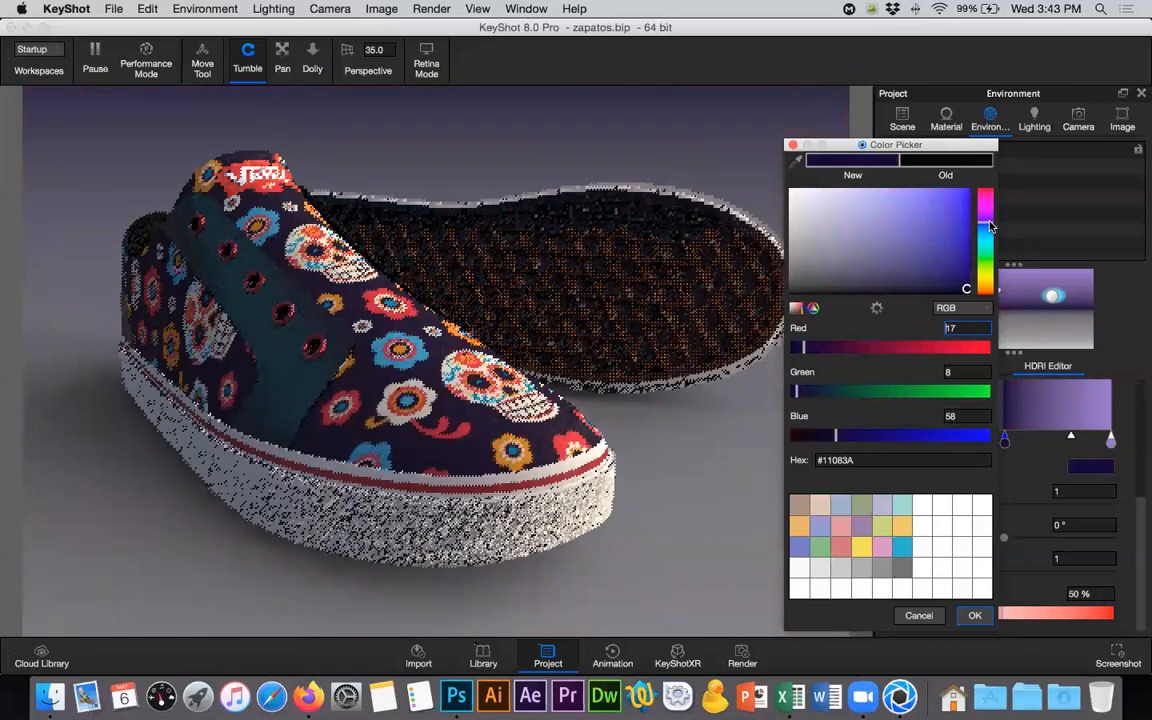
pyautogui.click(973, 616)
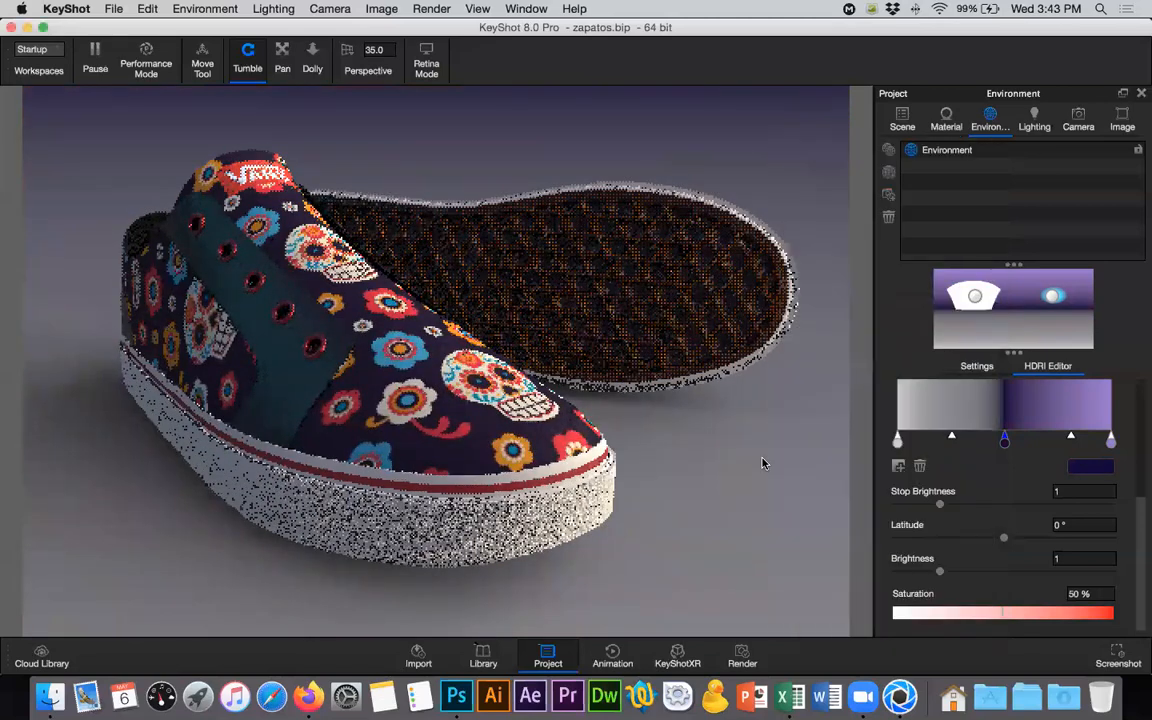
# - Recolor the background gradient's stop at -90° latitude to light blue #99C9E7
pyautogui.click(898, 441)
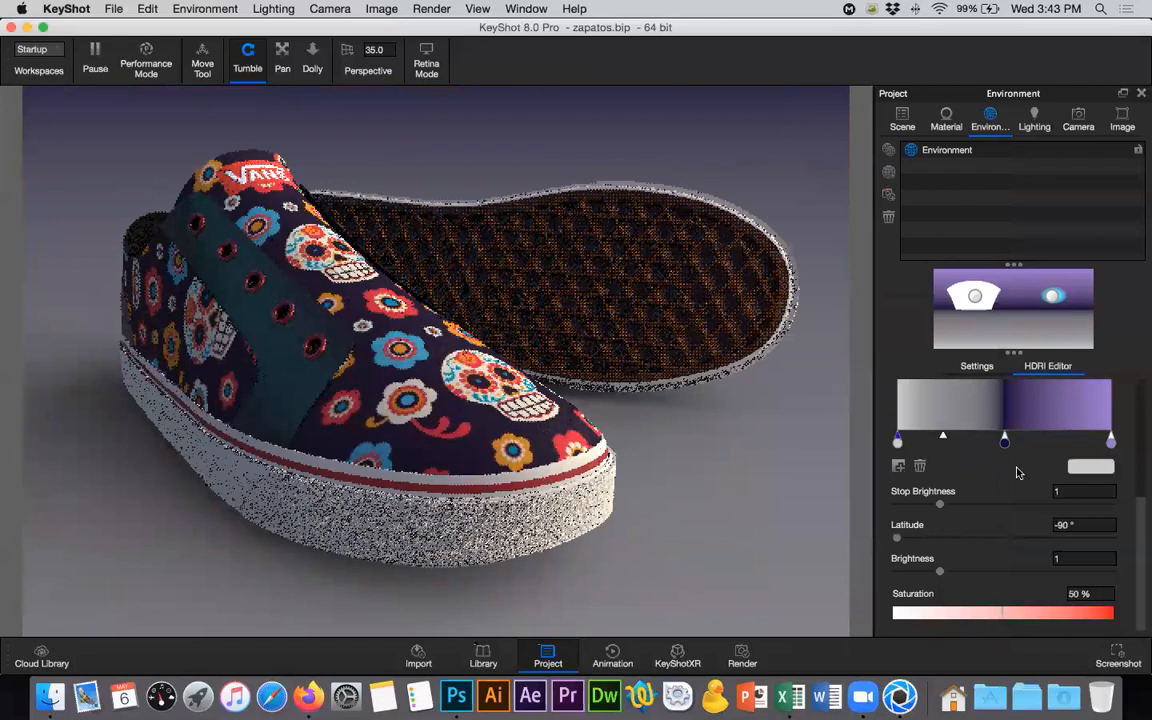
pyautogui.click(1091, 467)
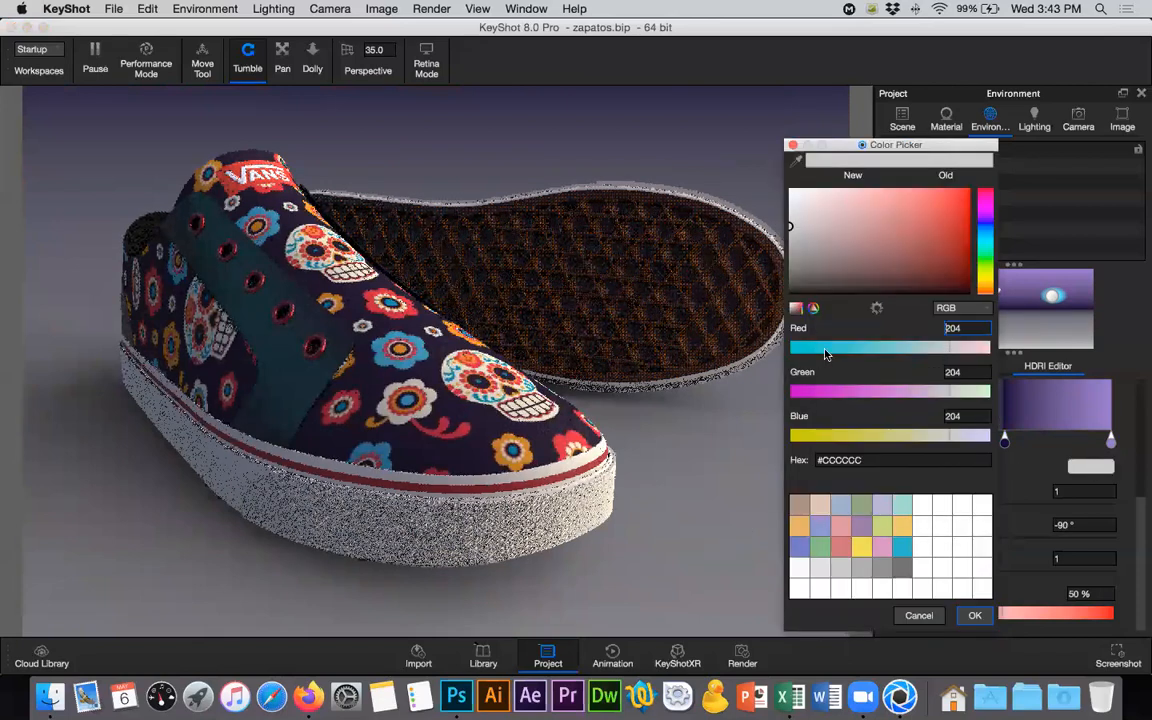
pyautogui.write('45')
pyautogui.moveTo(893, 397); pyautogui.dragTo(910, 397)
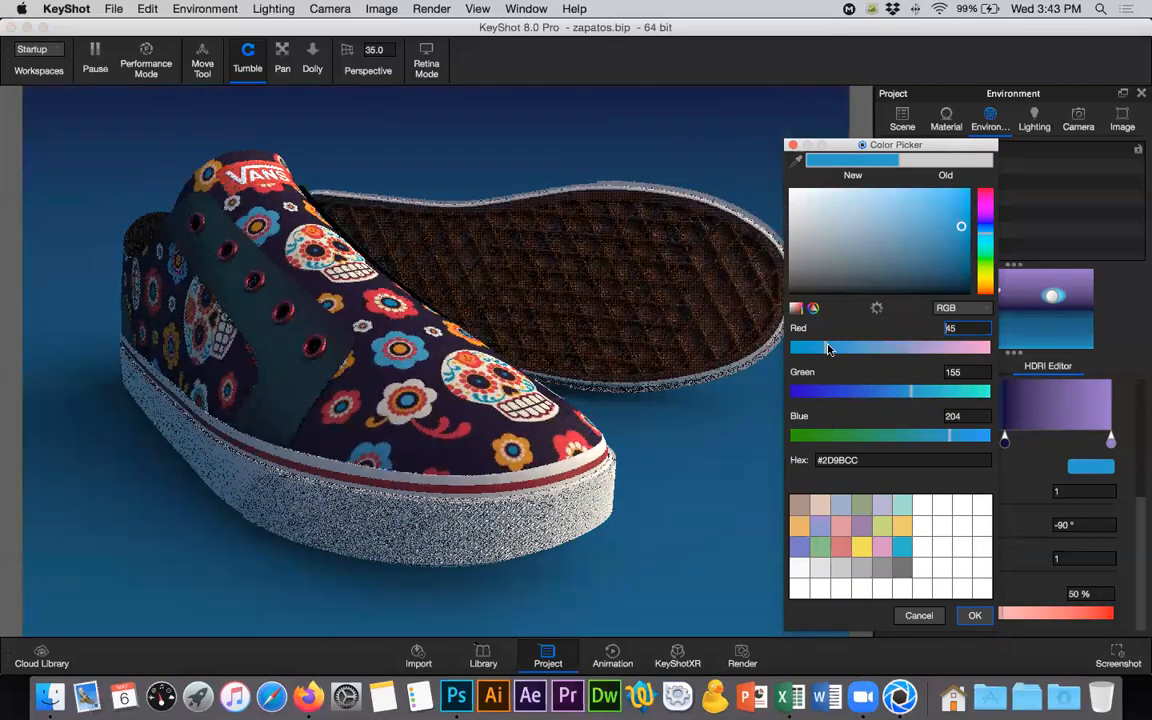
pyautogui.moveTo(806, 349); pyautogui.dragTo(812, 345)
pyautogui.click(910, 212)
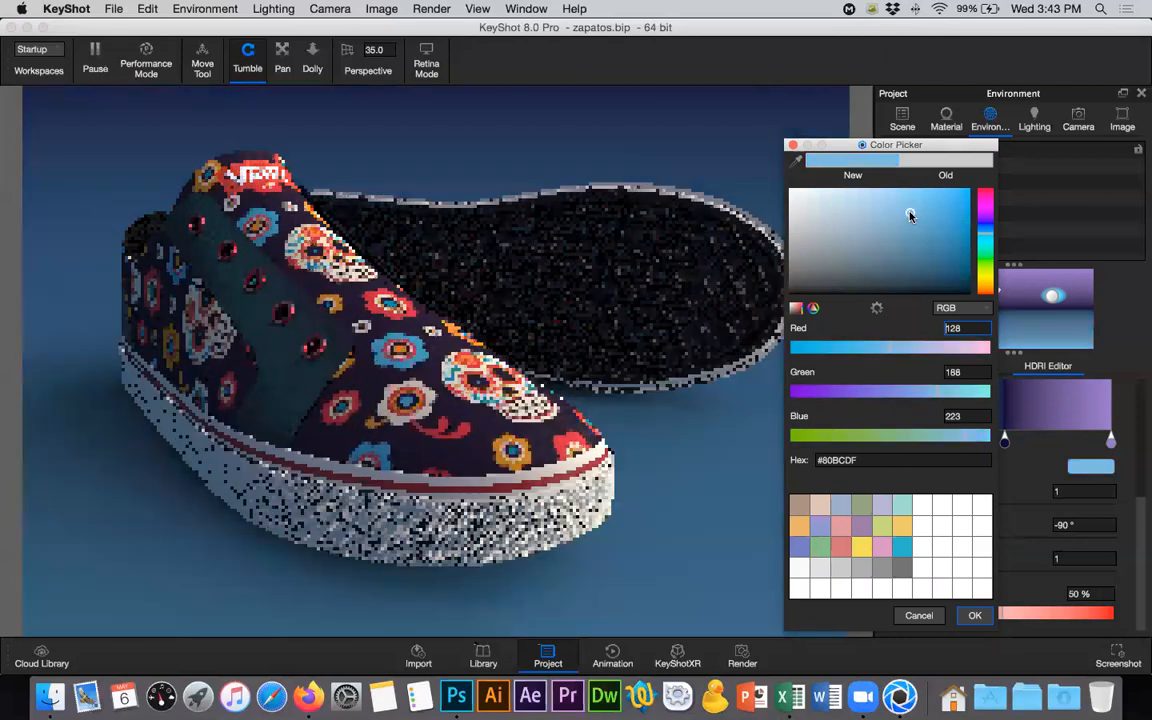
pyautogui.click(891, 209)
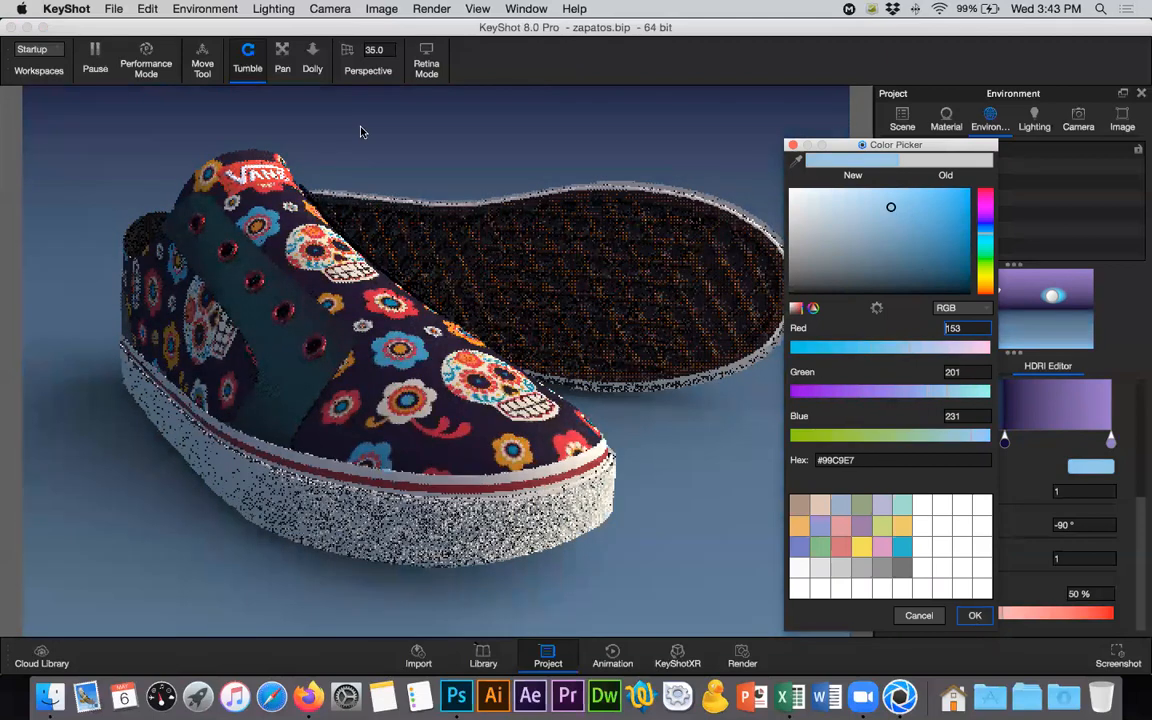
pyautogui.press('Return')
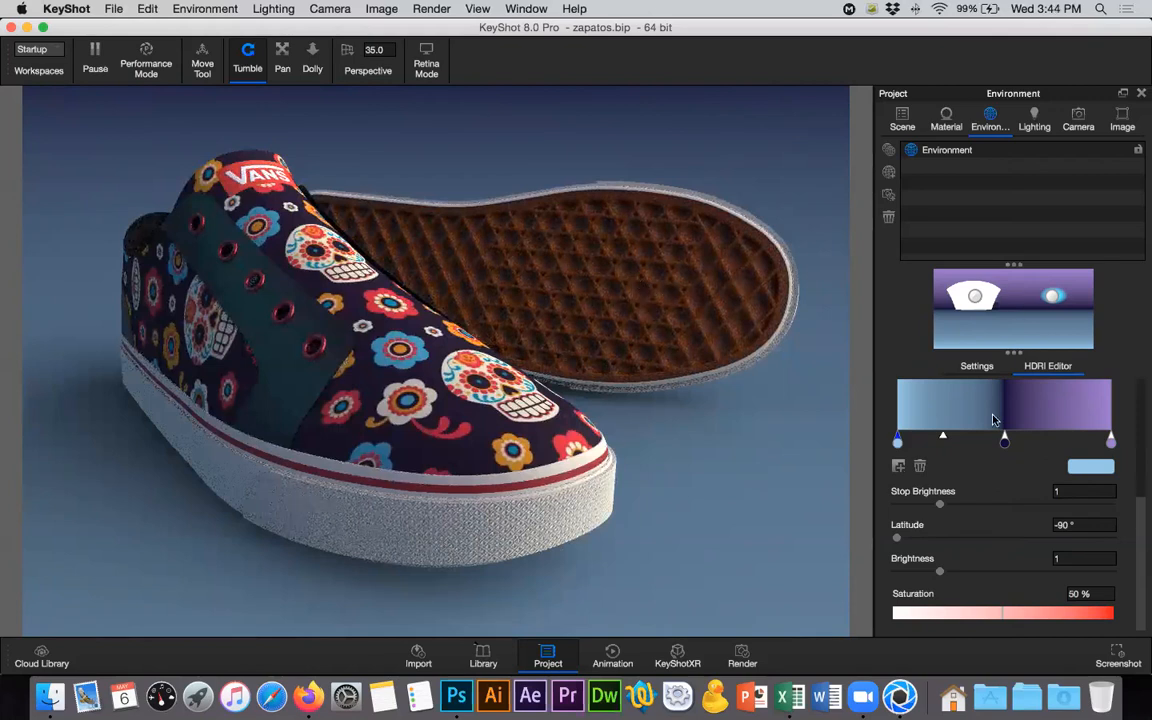
# - Apply the Product lighting preset to the shoe scene
pyautogui.click(1072, 122)
pyautogui.click(1030, 124)
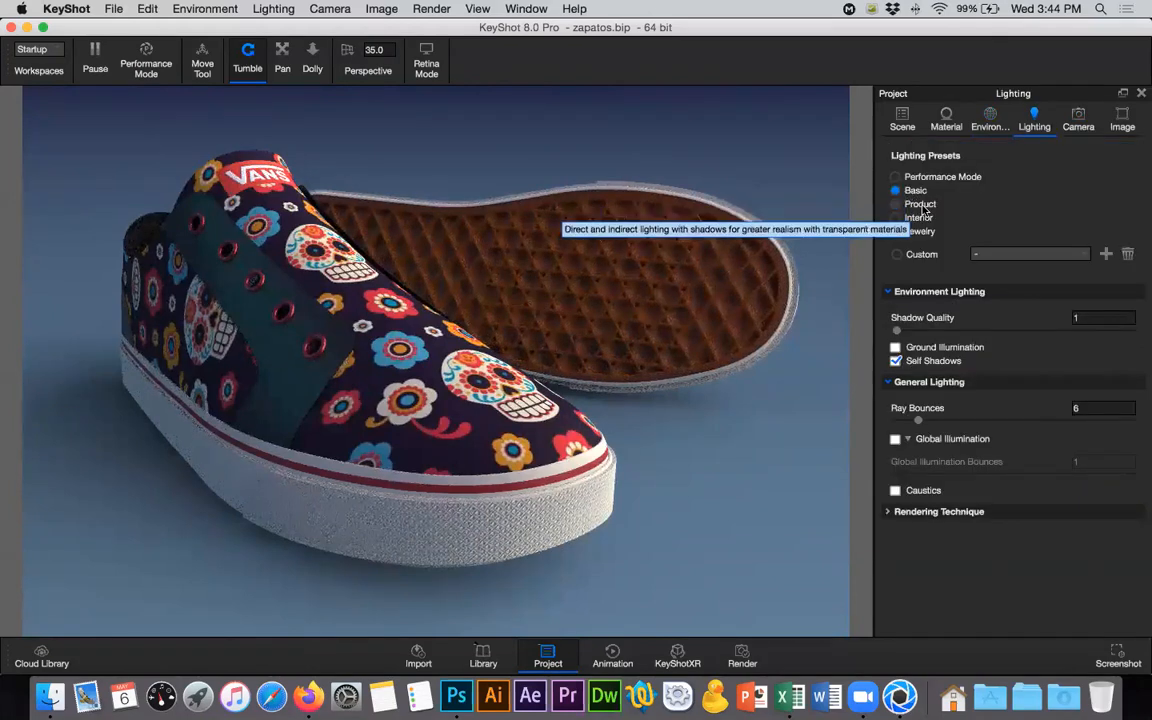
pyautogui.click(920, 204)
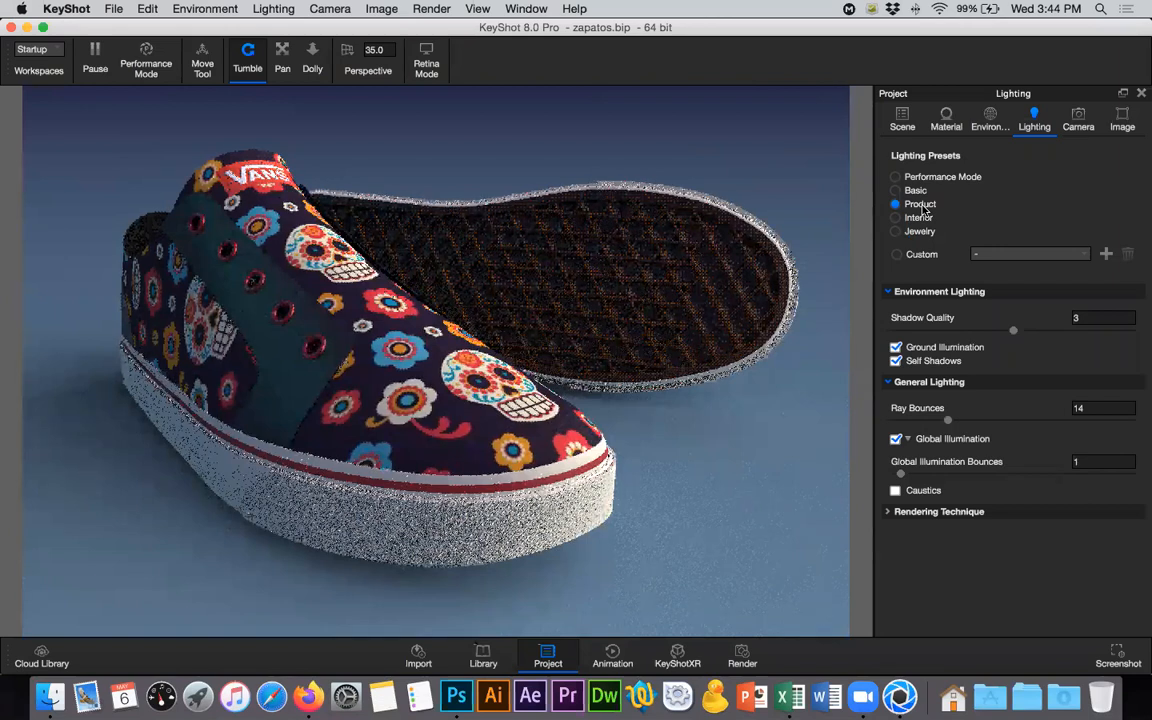
pyautogui.click(1072, 408)
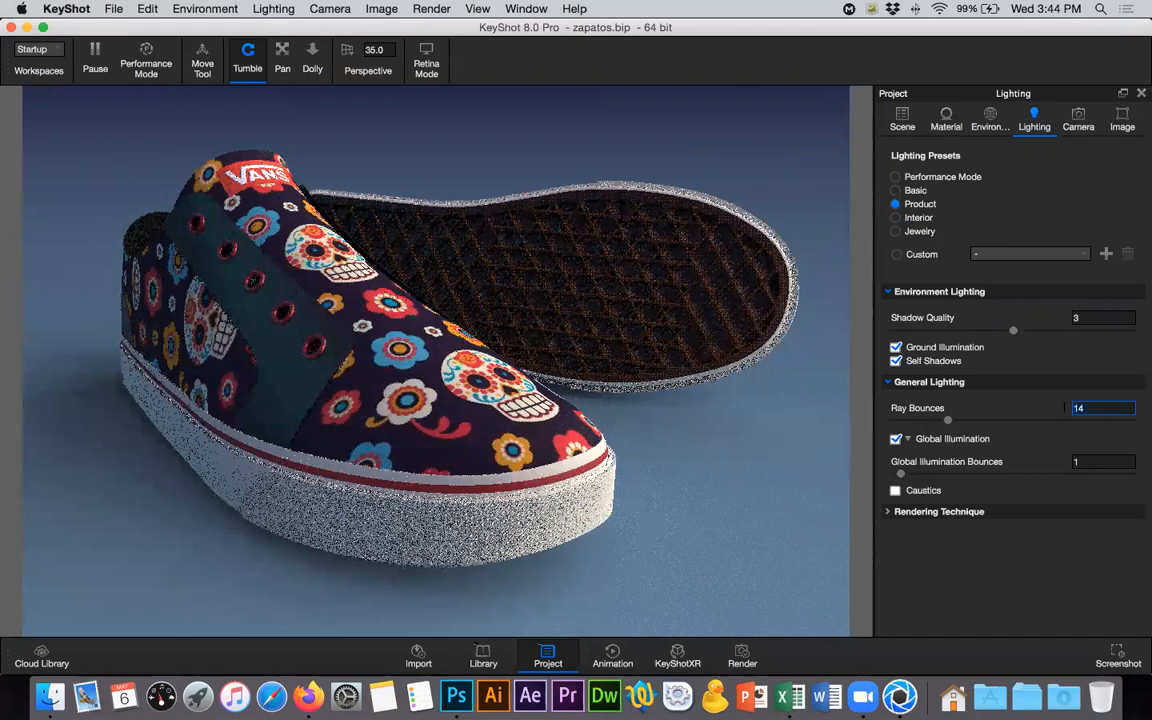
# - Add a new camera named Render 1 from the current shoe view and lock it
pyautogui.click(1075, 122)
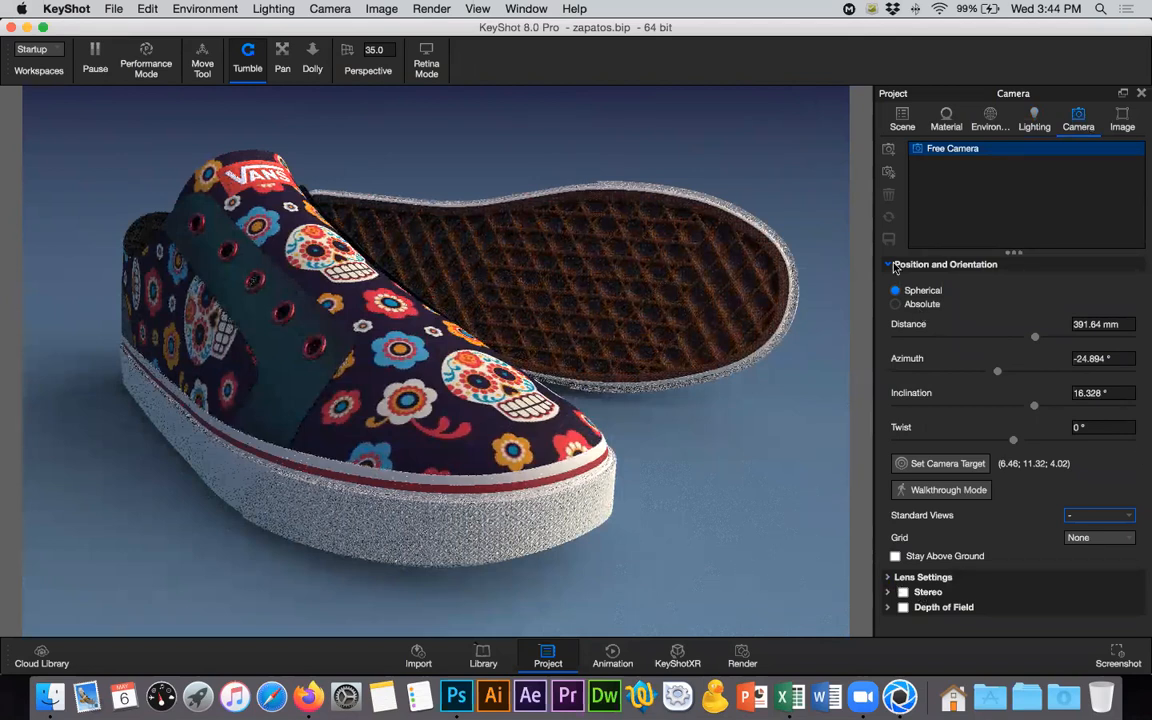
pyautogui.click(925, 264)
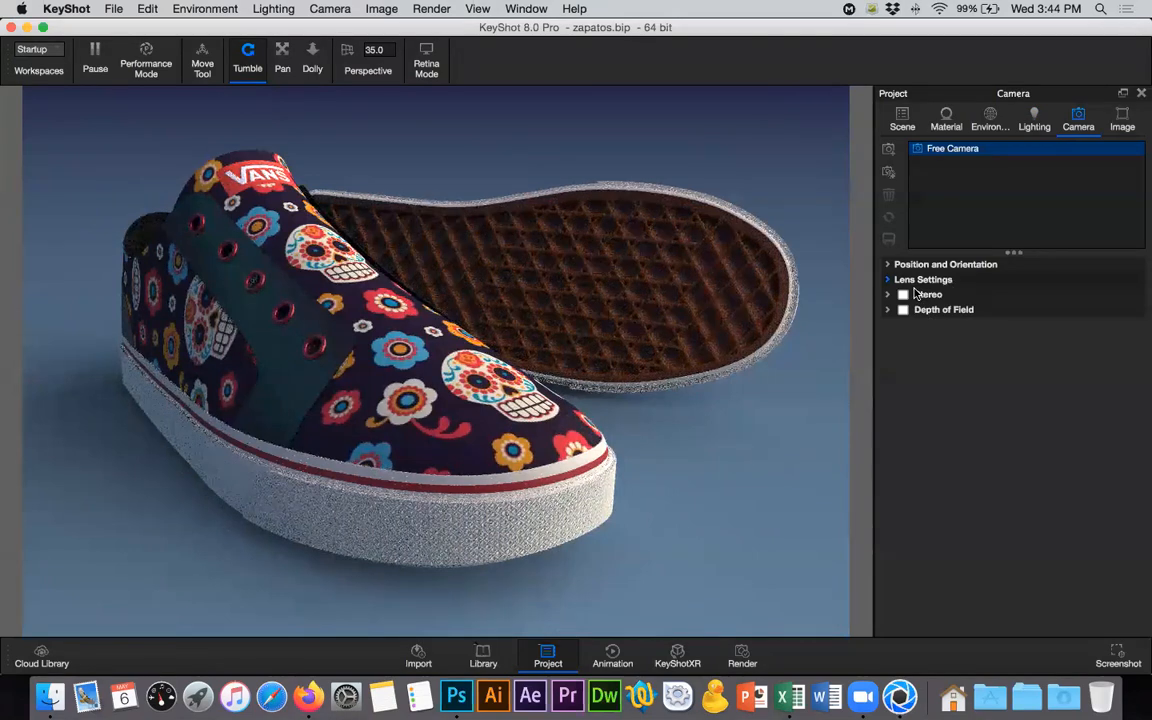
pyautogui.click(887, 311)
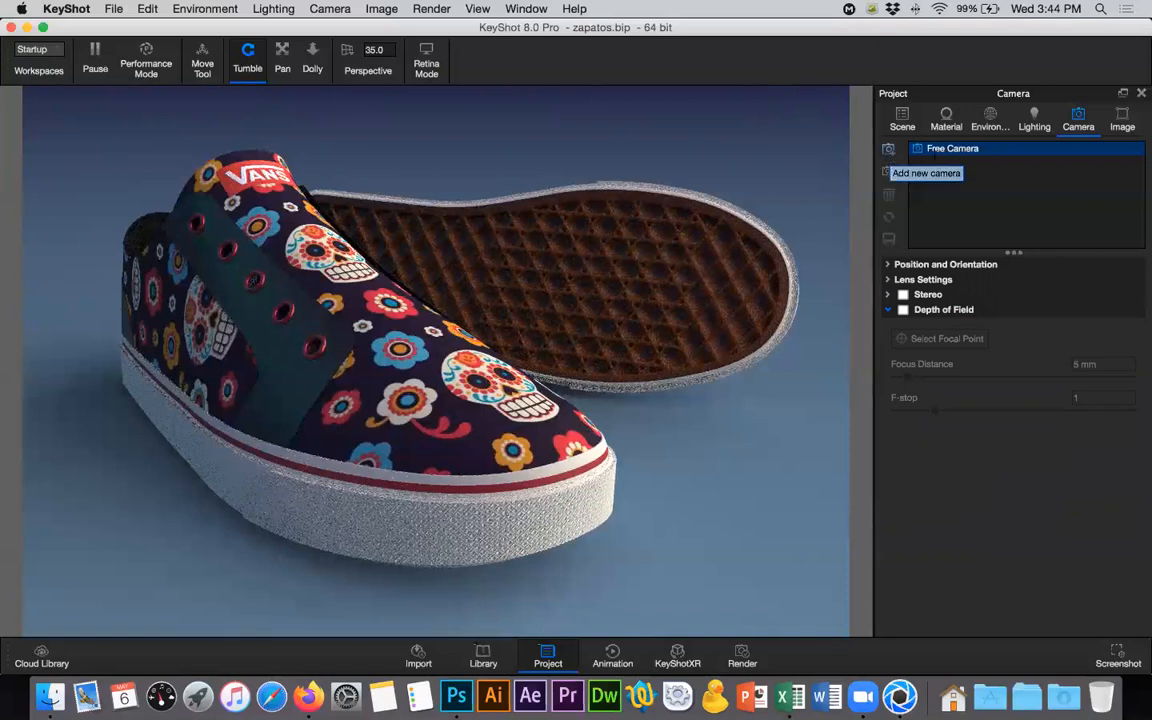
pyautogui.click(888, 148)
pyautogui.write('Re')
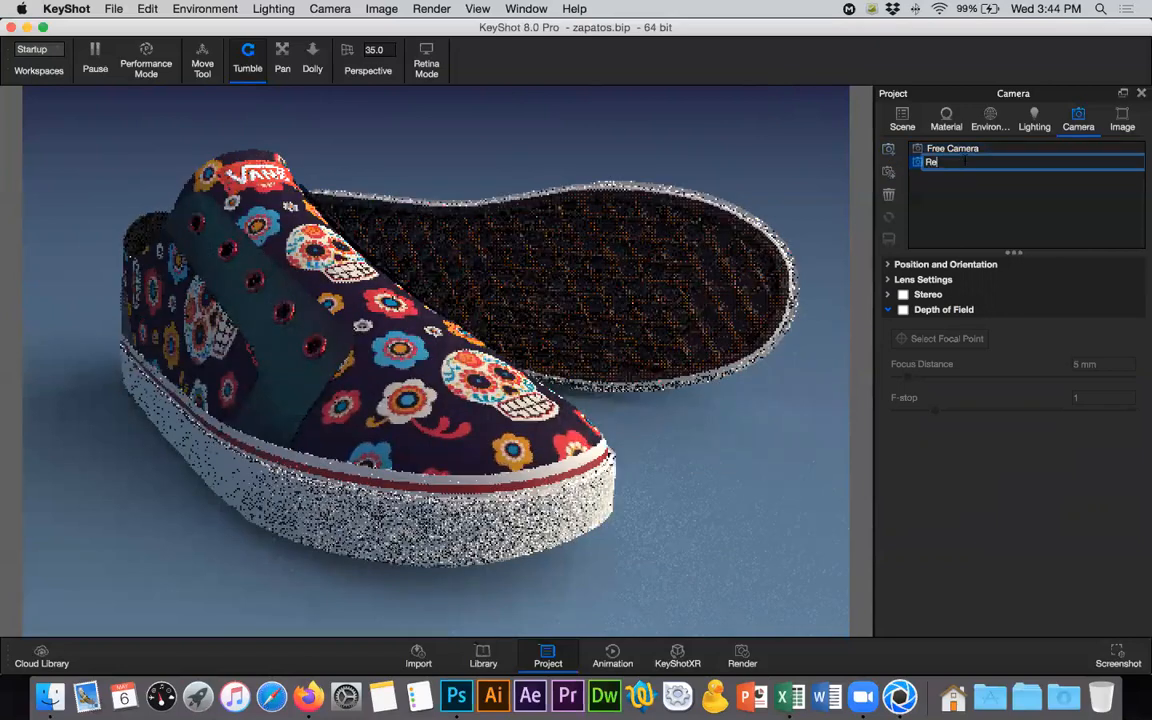
pyautogui.write('nder')
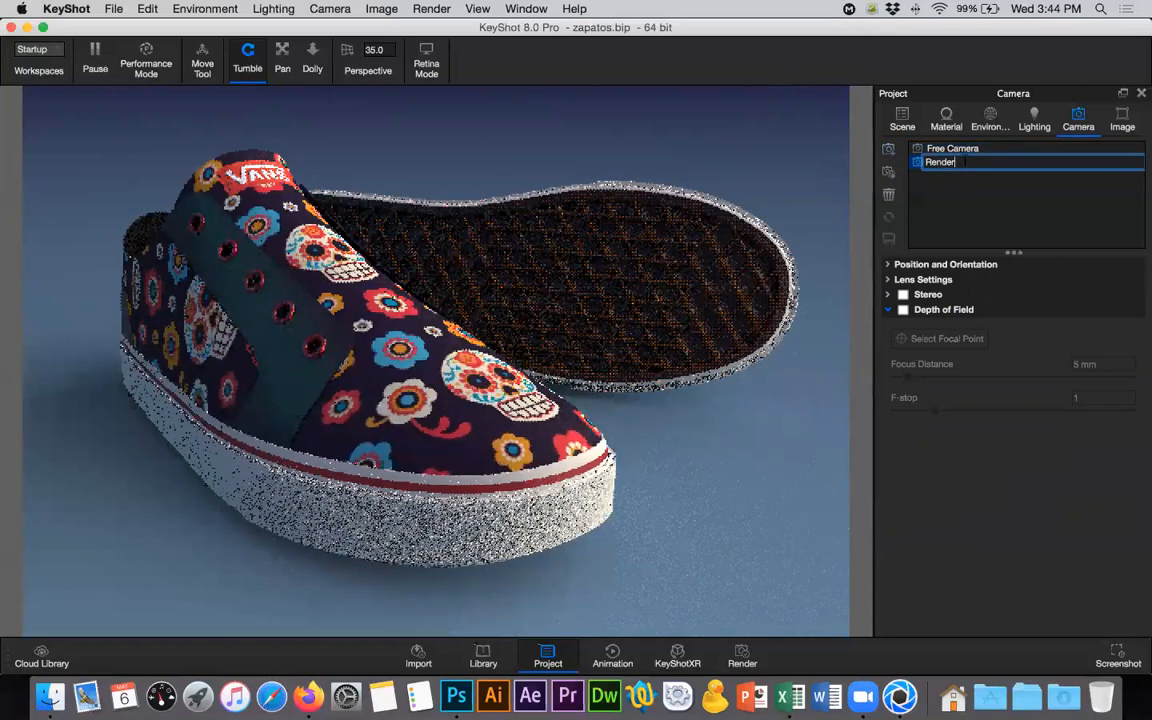
pyautogui.write(' 1')
pyautogui.press('Return')
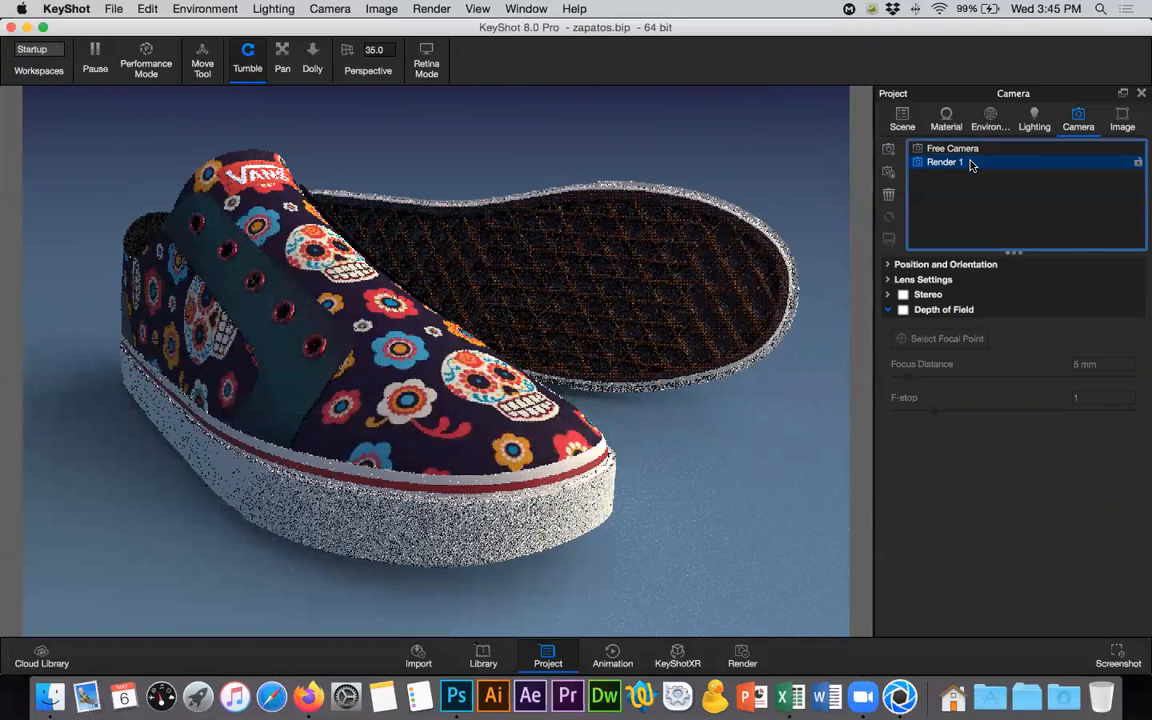
pyautogui.click(1138, 162)
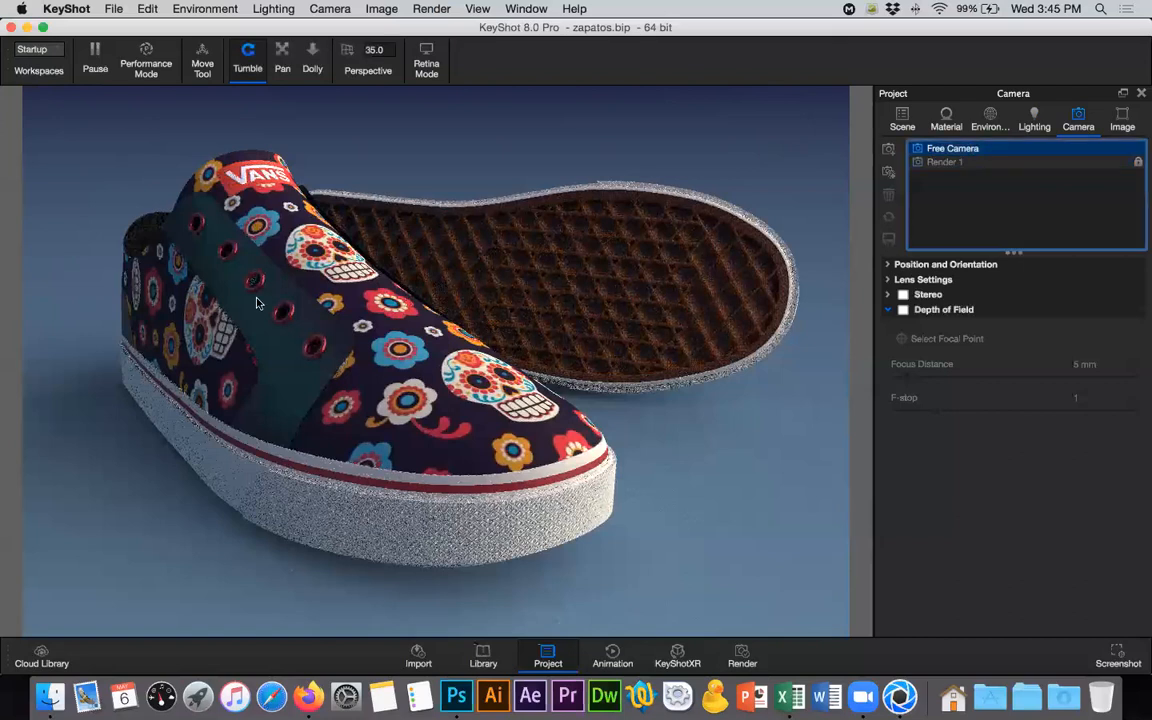
# - Return to the Render 1 camera, unlock it and enable its Depth of Field
pyautogui.moveTo(638, 293); pyautogui.dragTo(535, 360)
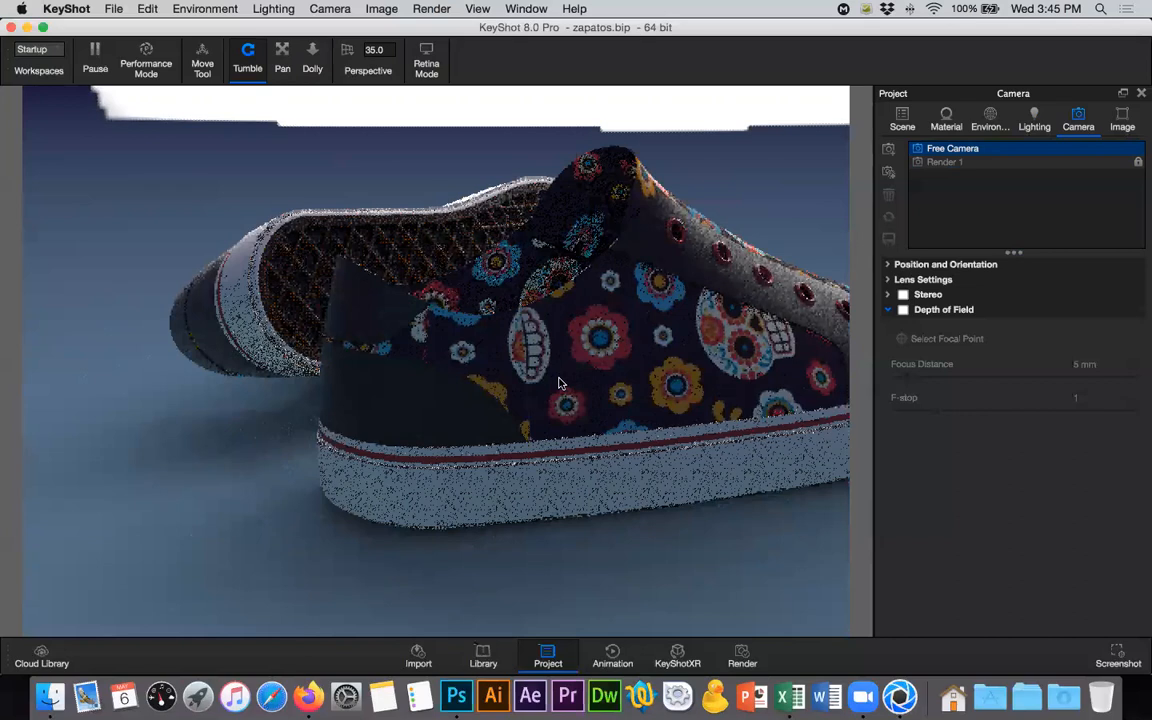
pyautogui.click(945, 162)
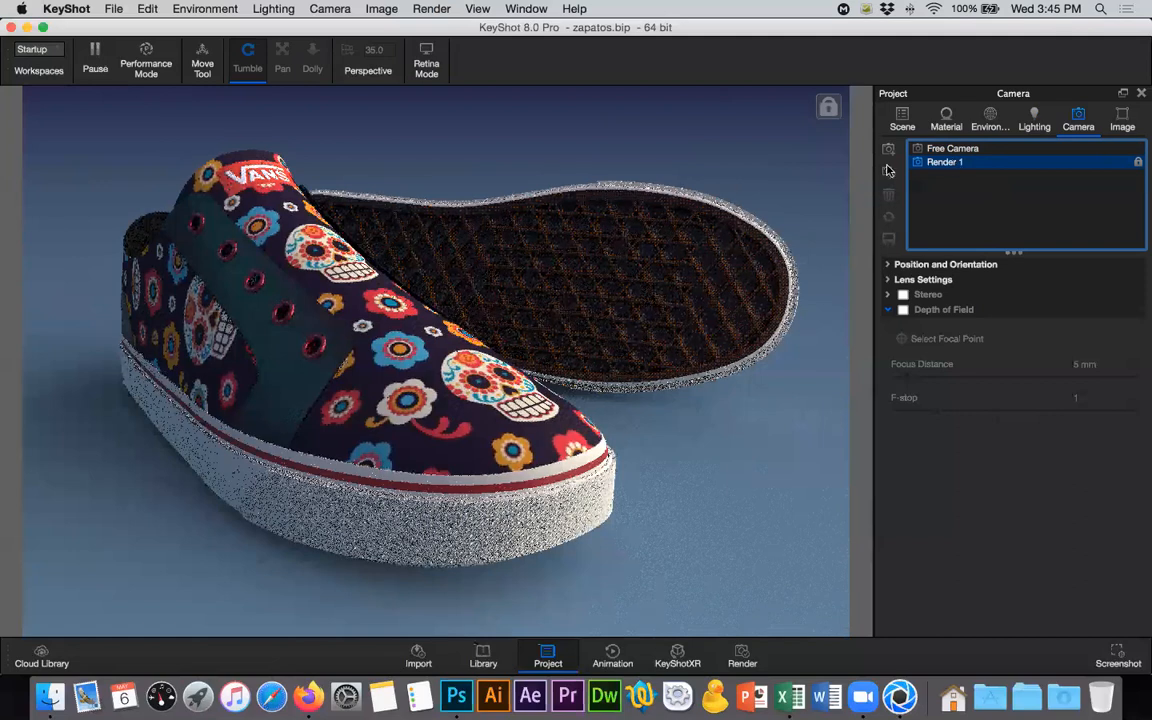
pyautogui.click(1138, 162)
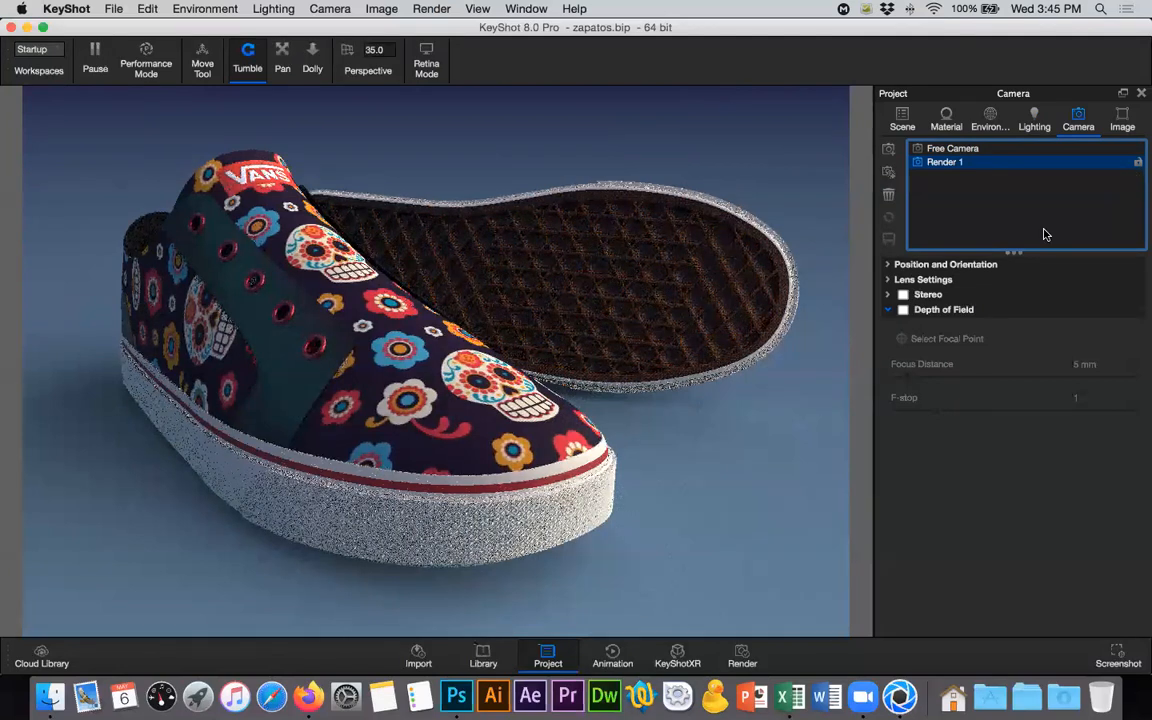
pyautogui.click(932, 311)
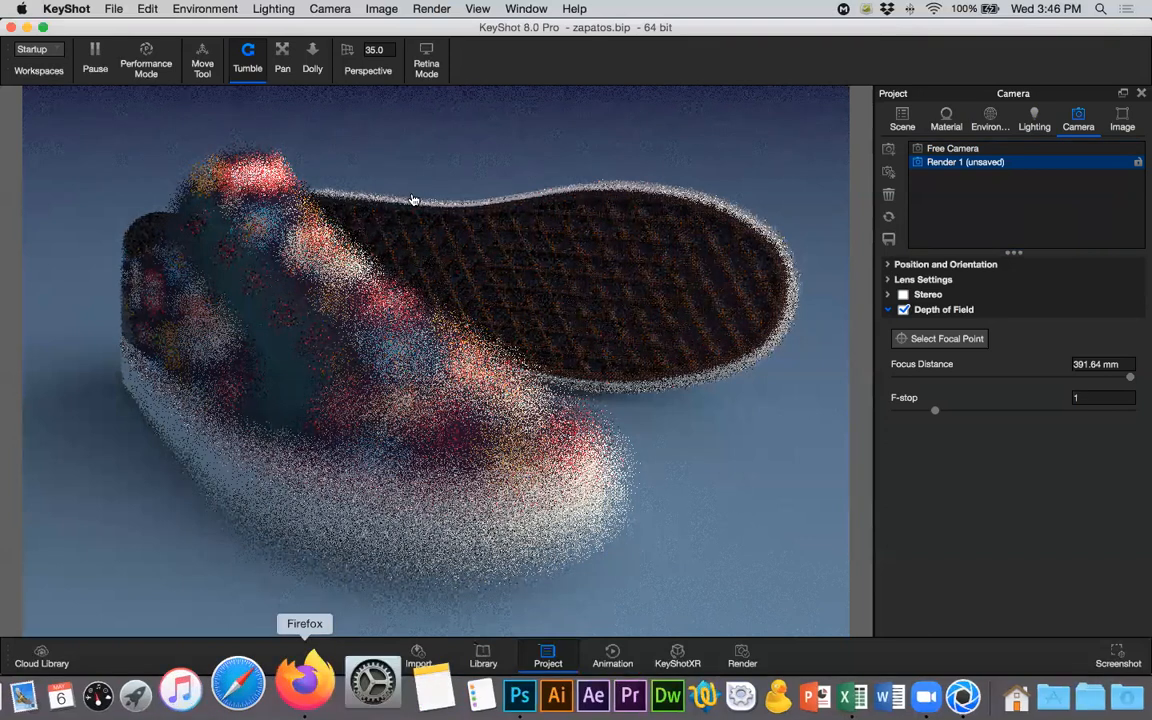
# - Switch to Firefox and search Google Images for "depth of field"
pyautogui.click(305, 682)
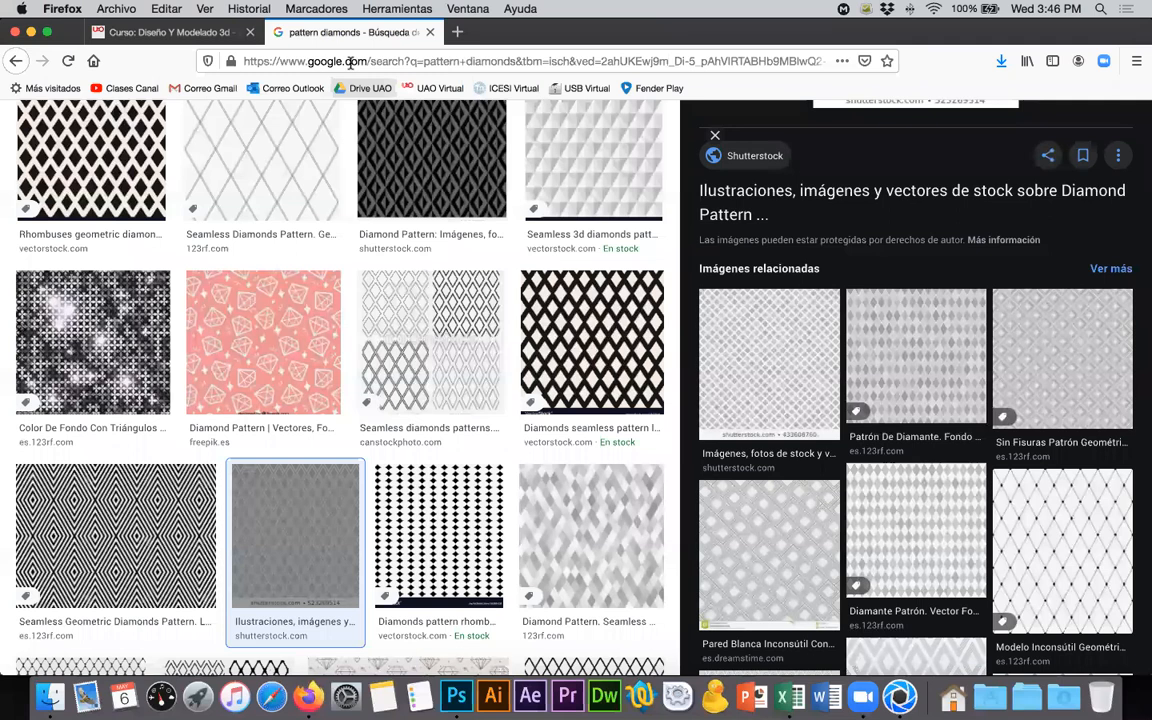
pyautogui.click(350, 62)
pyautogui.write('d')
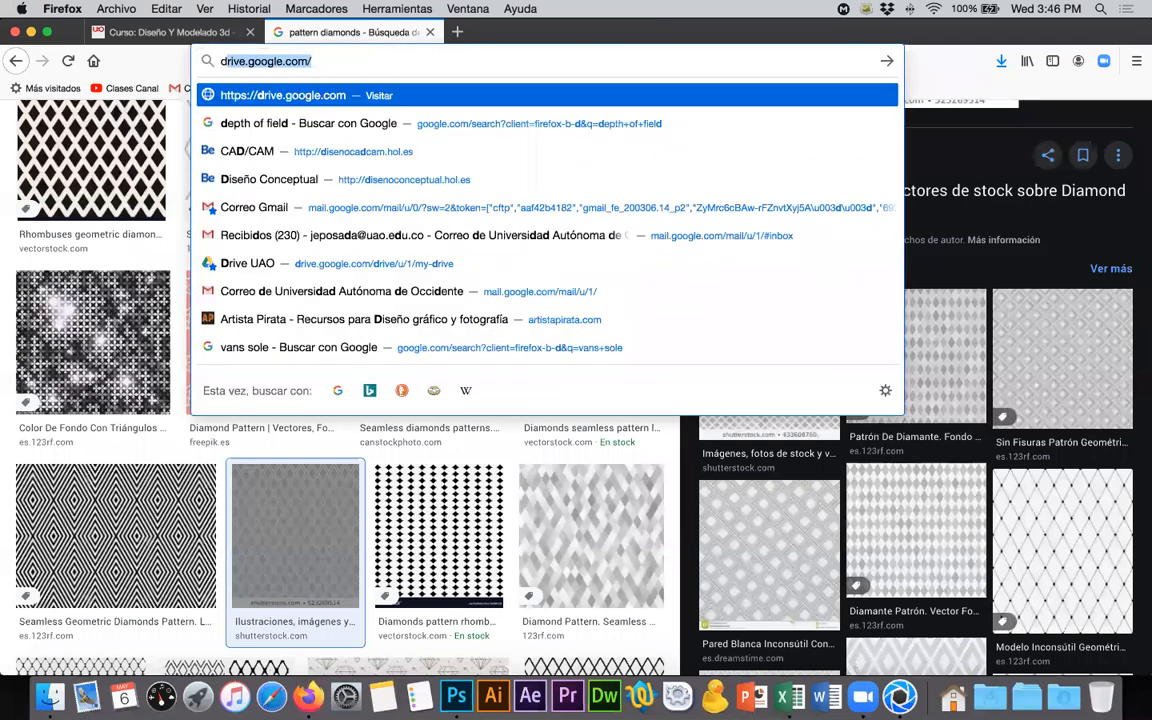
pyautogui.write('epth')
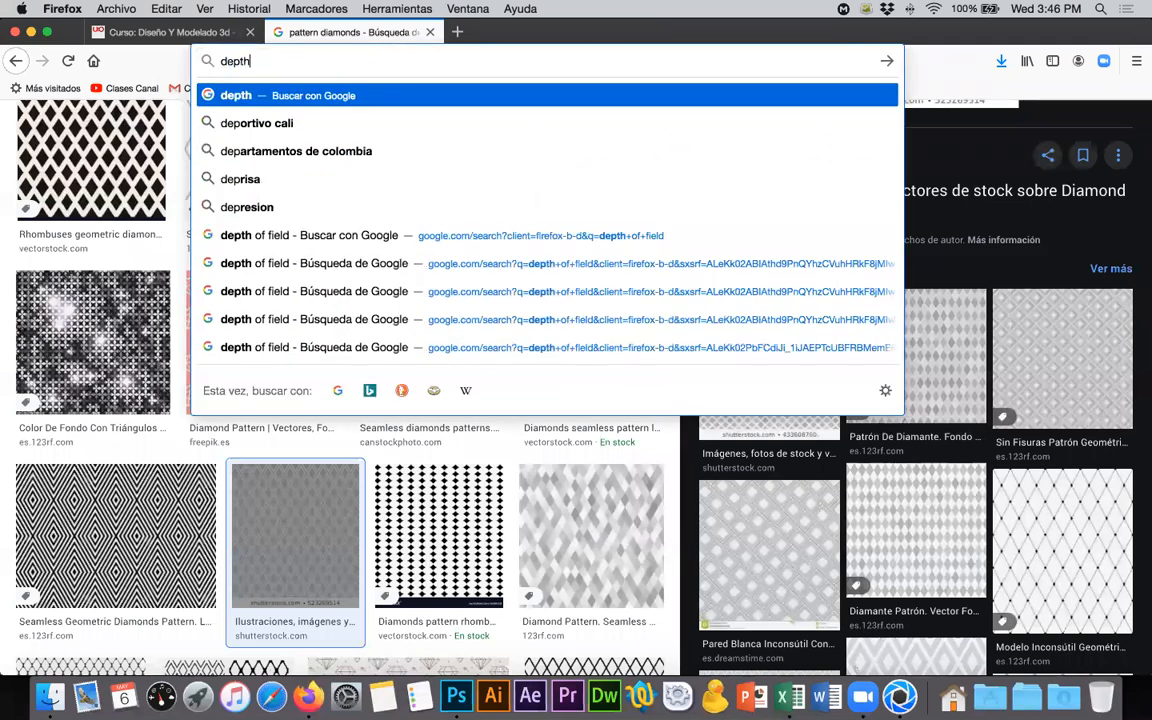
pyautogui.press('Down')
pyautogui.press('Down')
pyautogui.press('Down')
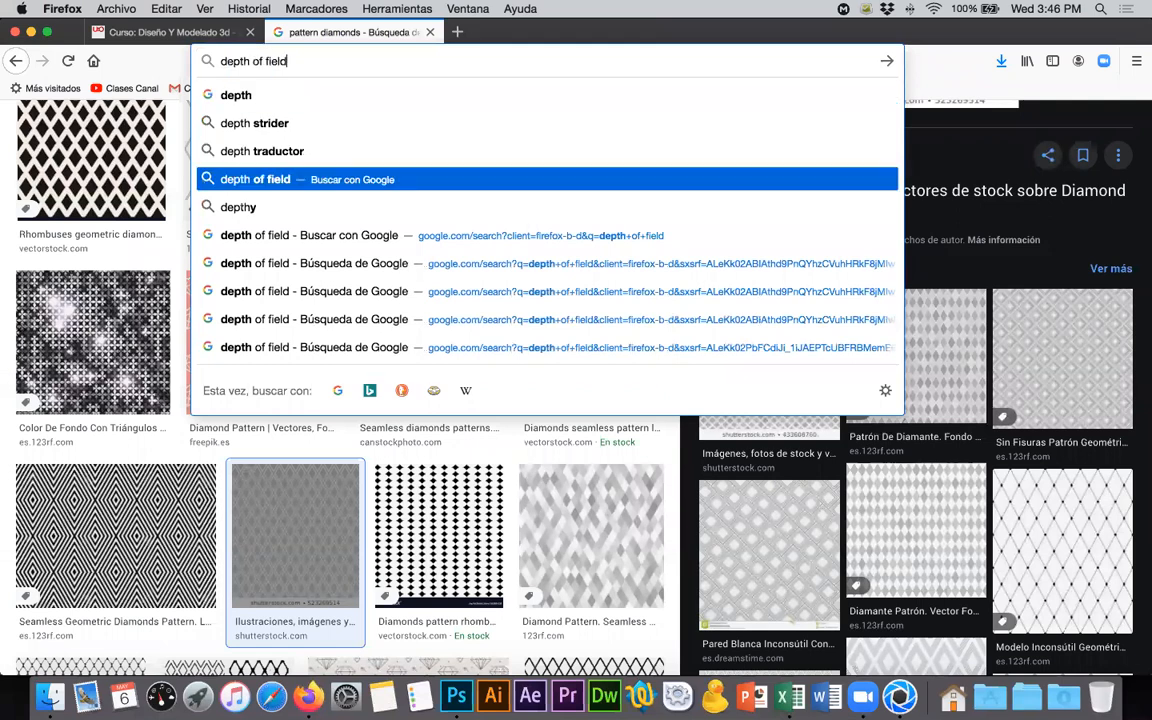
pyautogui.press('Return')
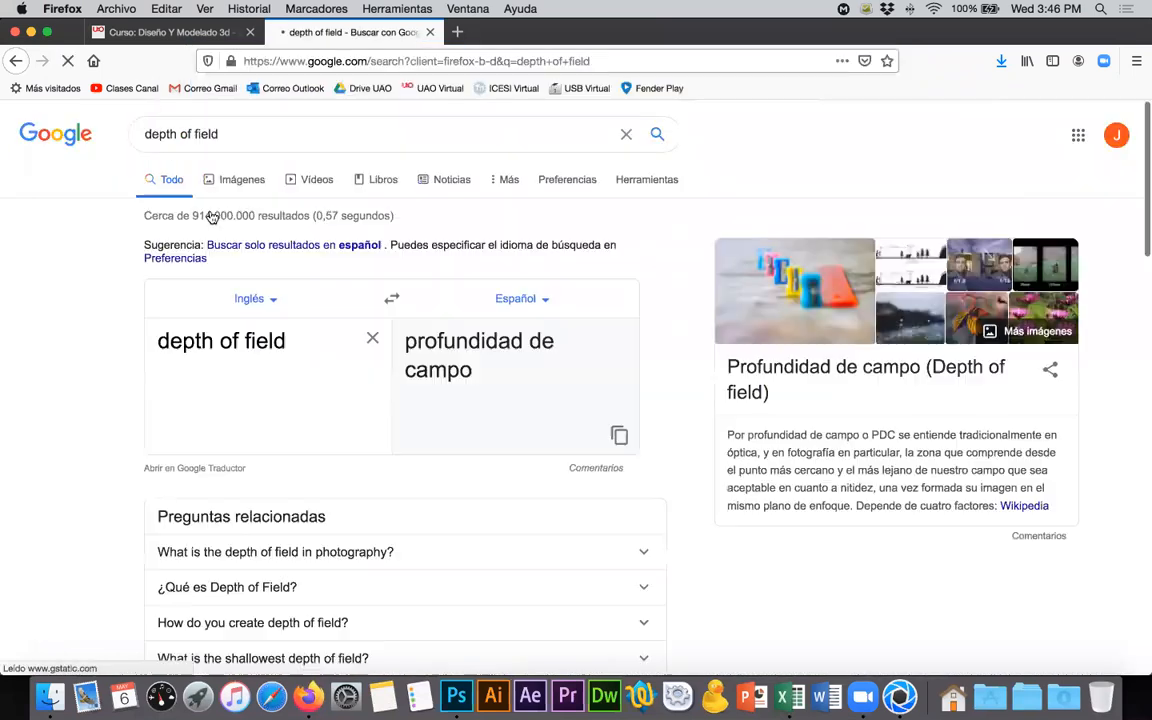
pyautogui.click(243, 181)
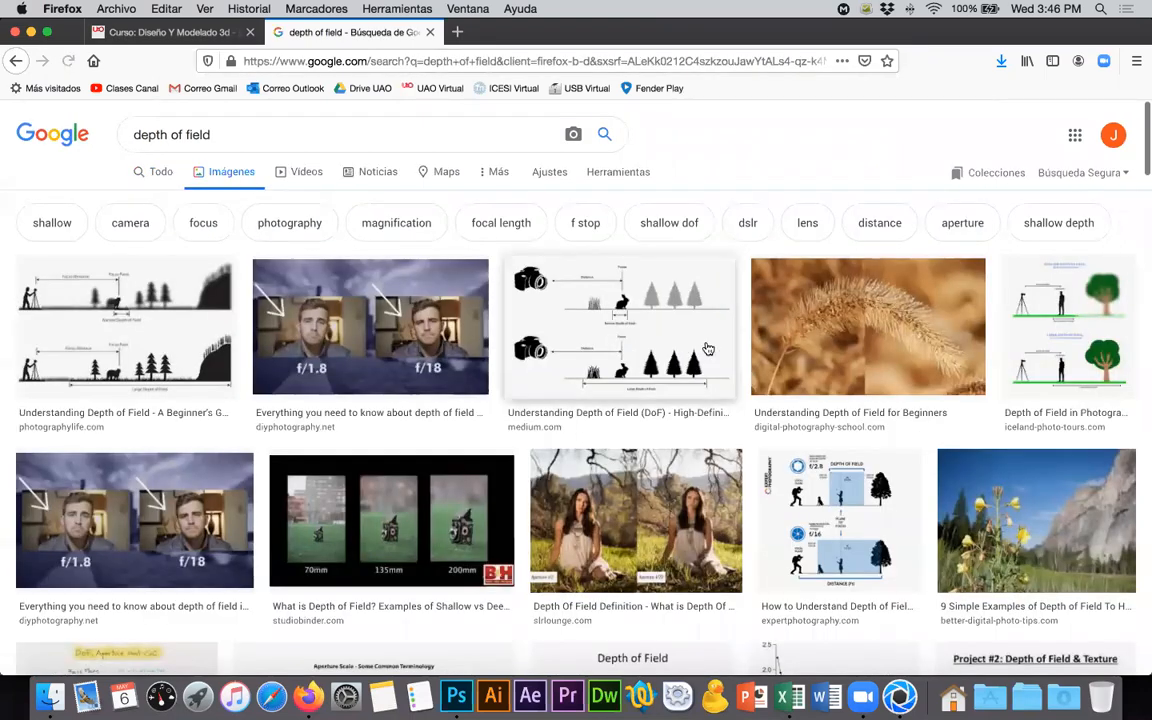
# - Examine the pink flower comparison among the depth of field image results, and close the search tab
pyautogui.scroll(-5, 707, 348)
pyautogui.scroll(-1, 707, 348)
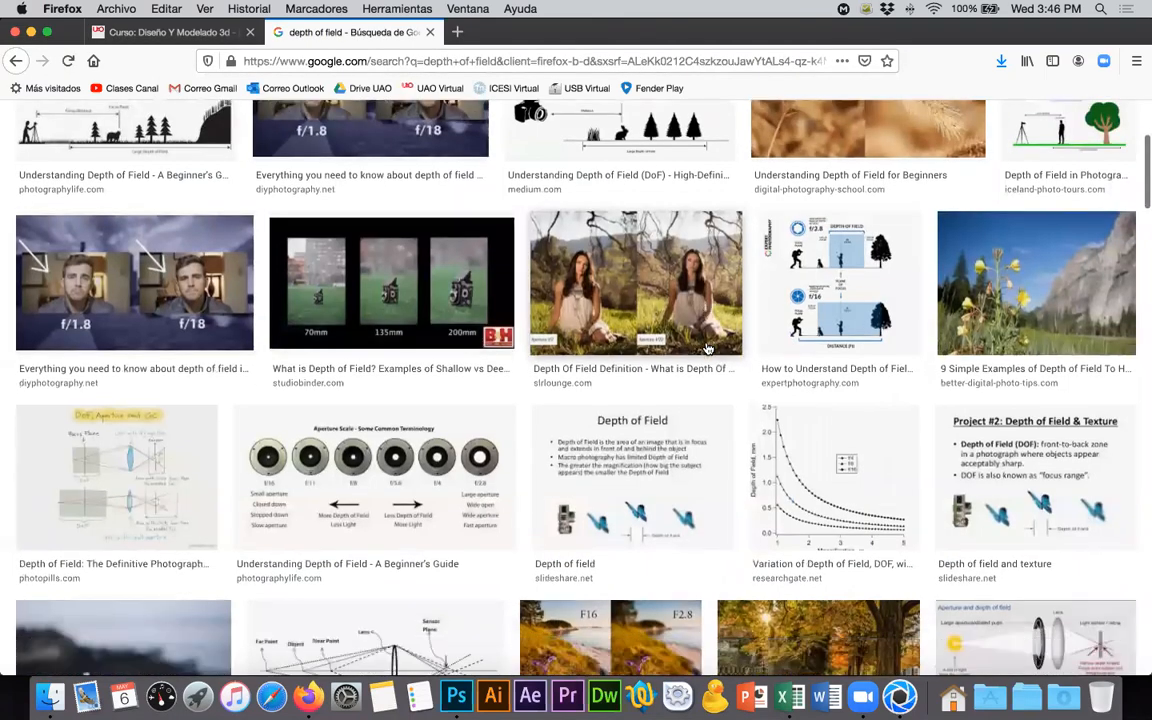
pyautogui.scroll(-5, 707, 348)
pyautogui.scroll(-2, 707, 348)
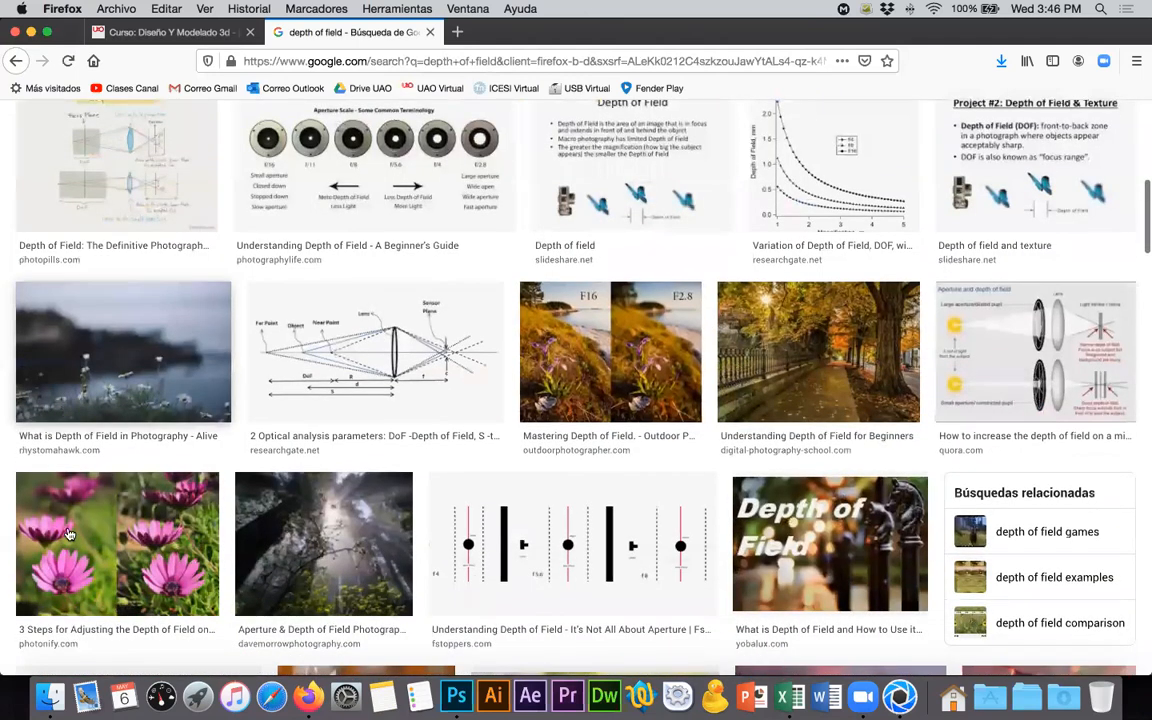
pyautogui.click(63, 482)
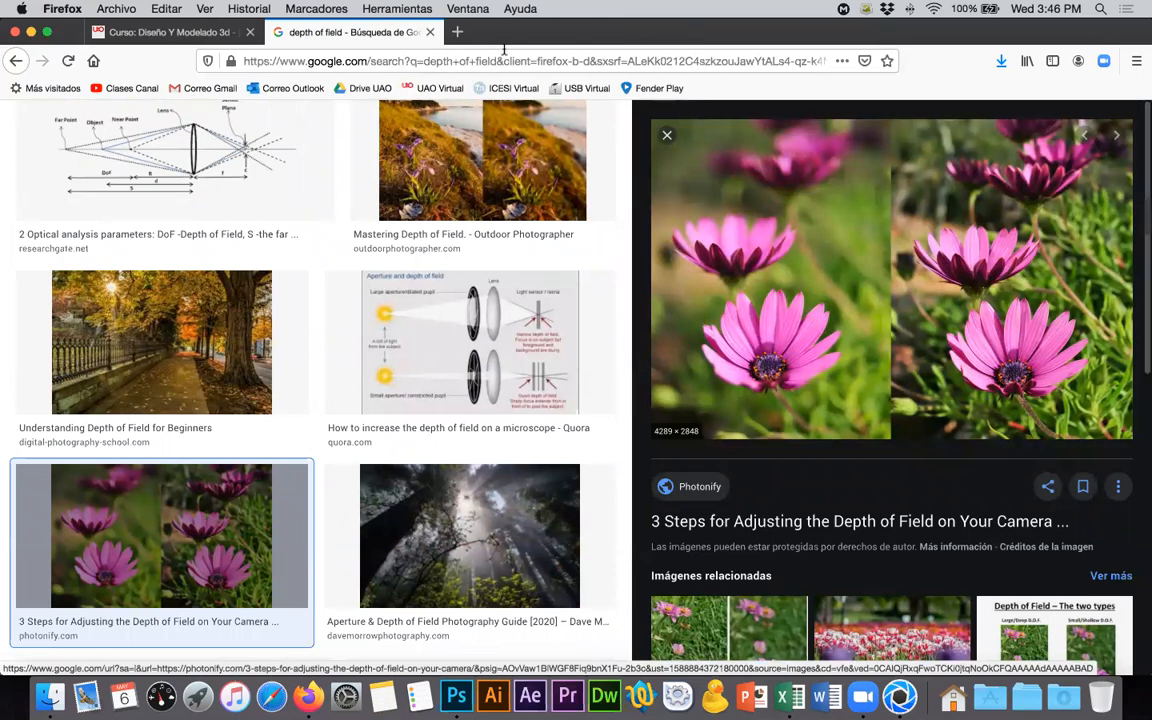
pyautogui.click(430, 33)
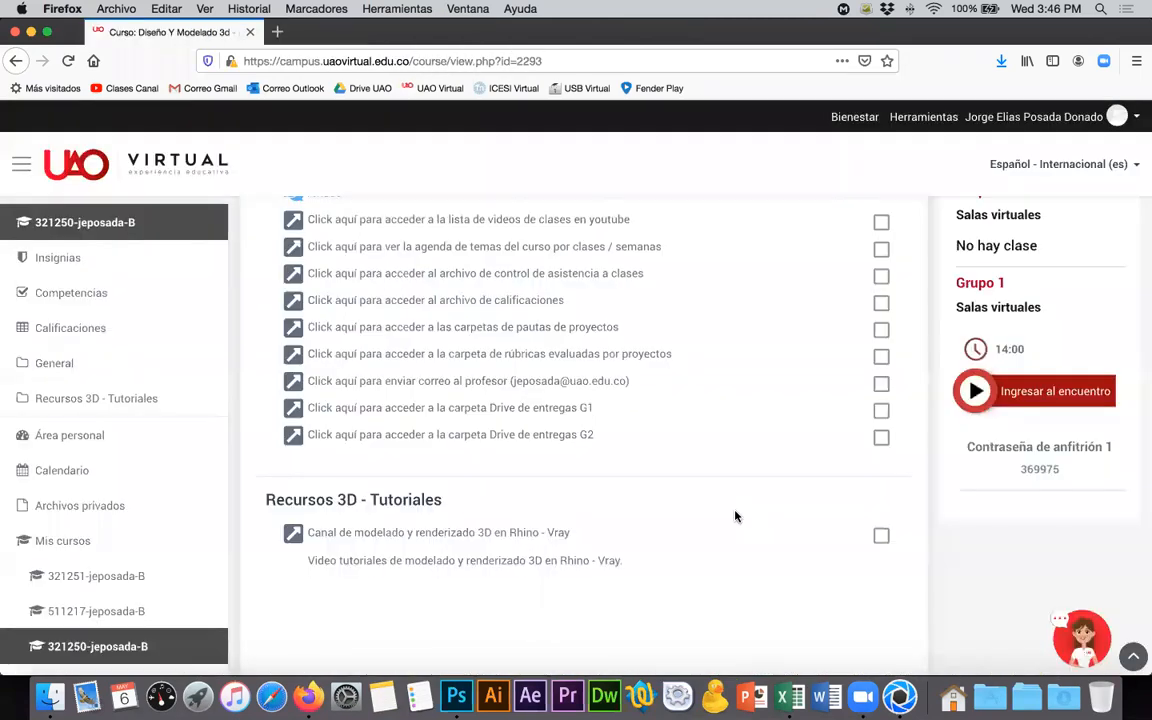
# - Switch back to KeyShot, place the Render 1 camera's focal point on the rear shoe's sole, and set the F-stop to 0.3489
pyautogui.click(900, 696)
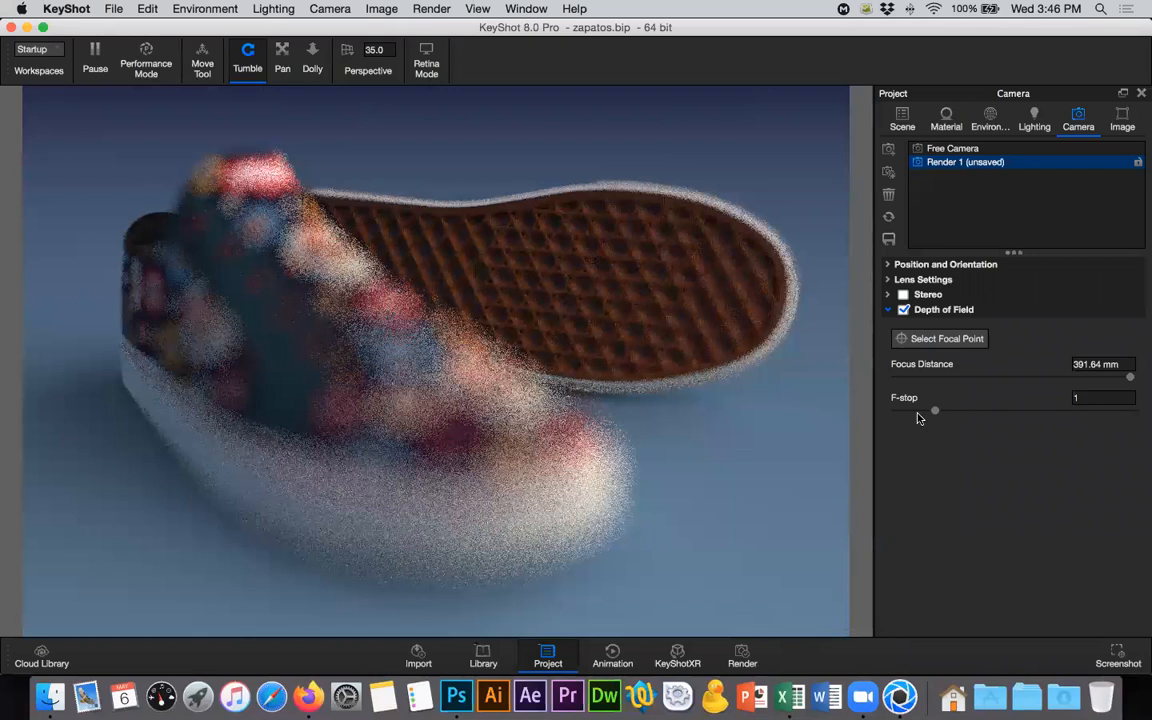
pyautogui.click(942, 340)
pyautogui.click(953, 341)
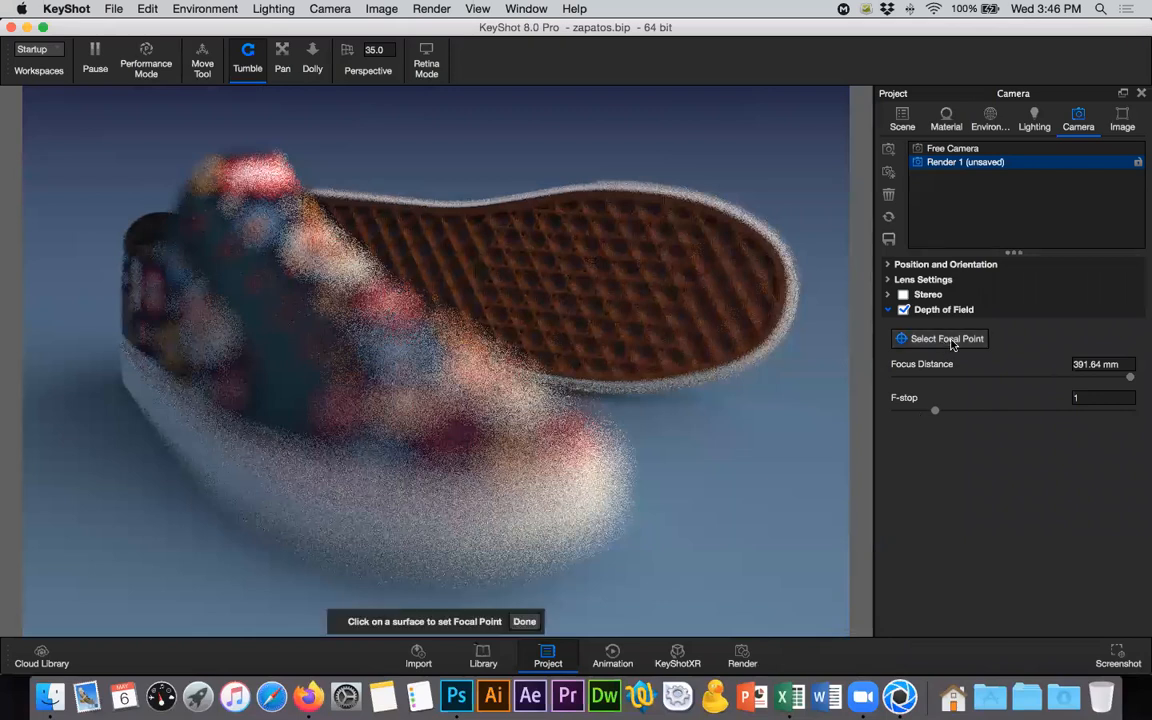
pyautogui.click(597, 286)
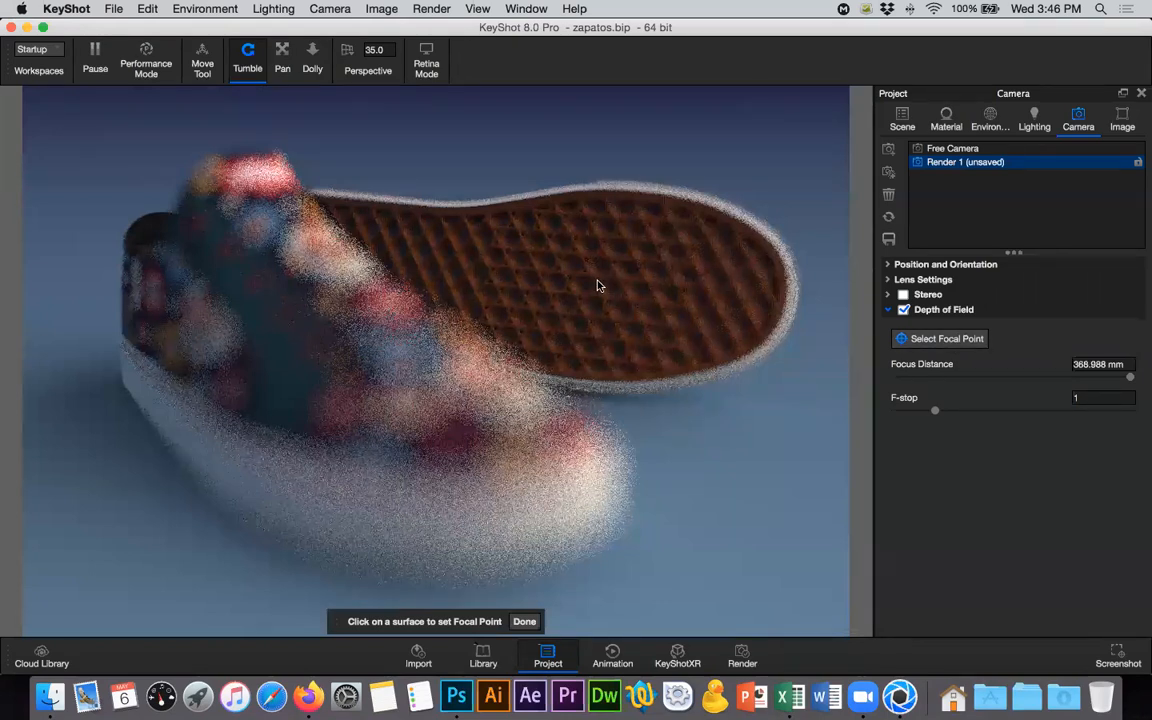
pyautogui.click(598, 285)
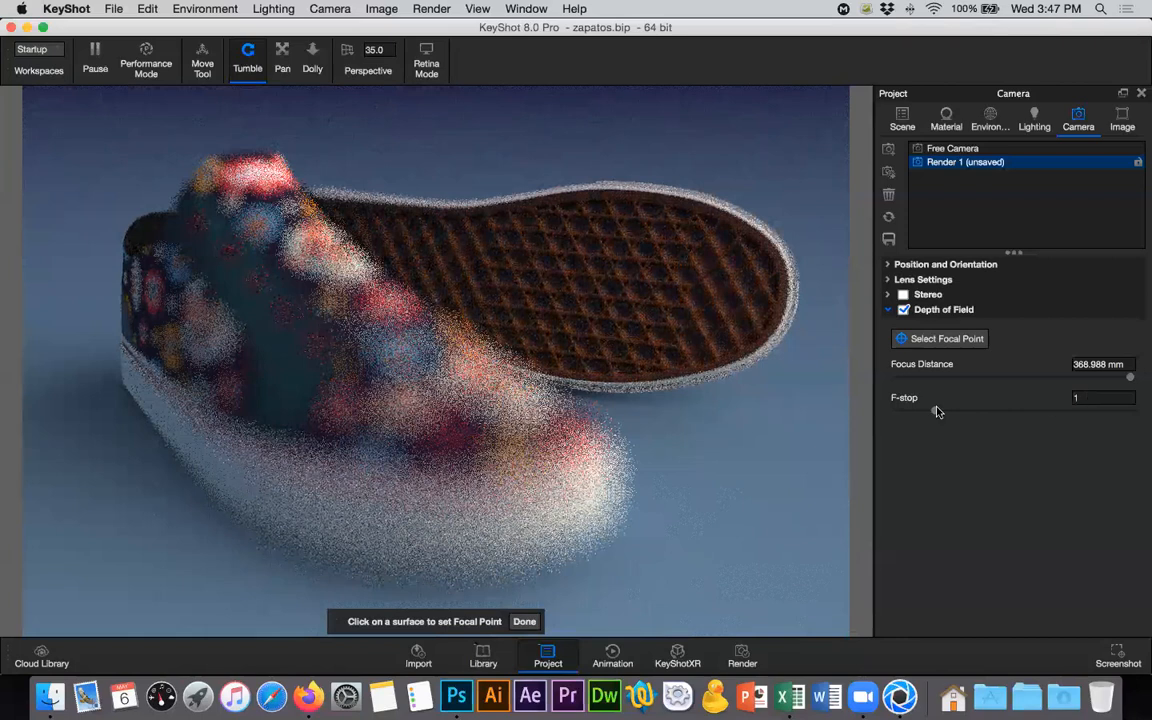
pyautogui.click(911, 410)
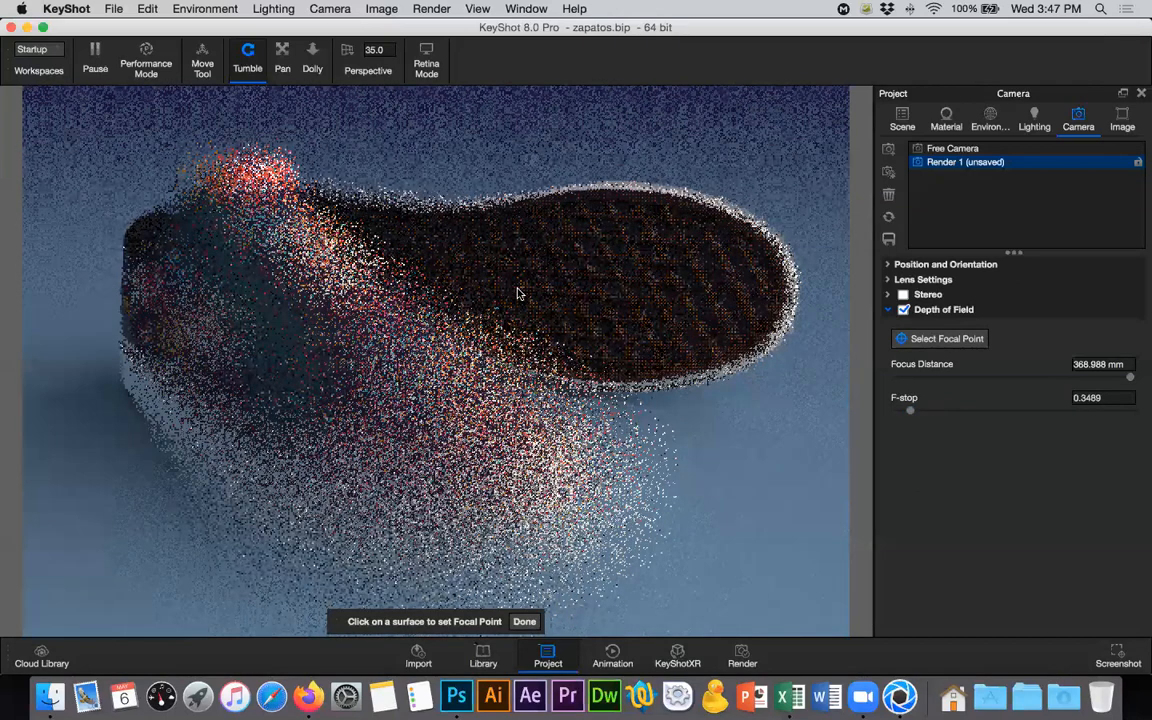
# - Try an F-stop of 10 for the Render 1 camera's depth of field, and settle on 15
pyautogui.click(1106, 398)
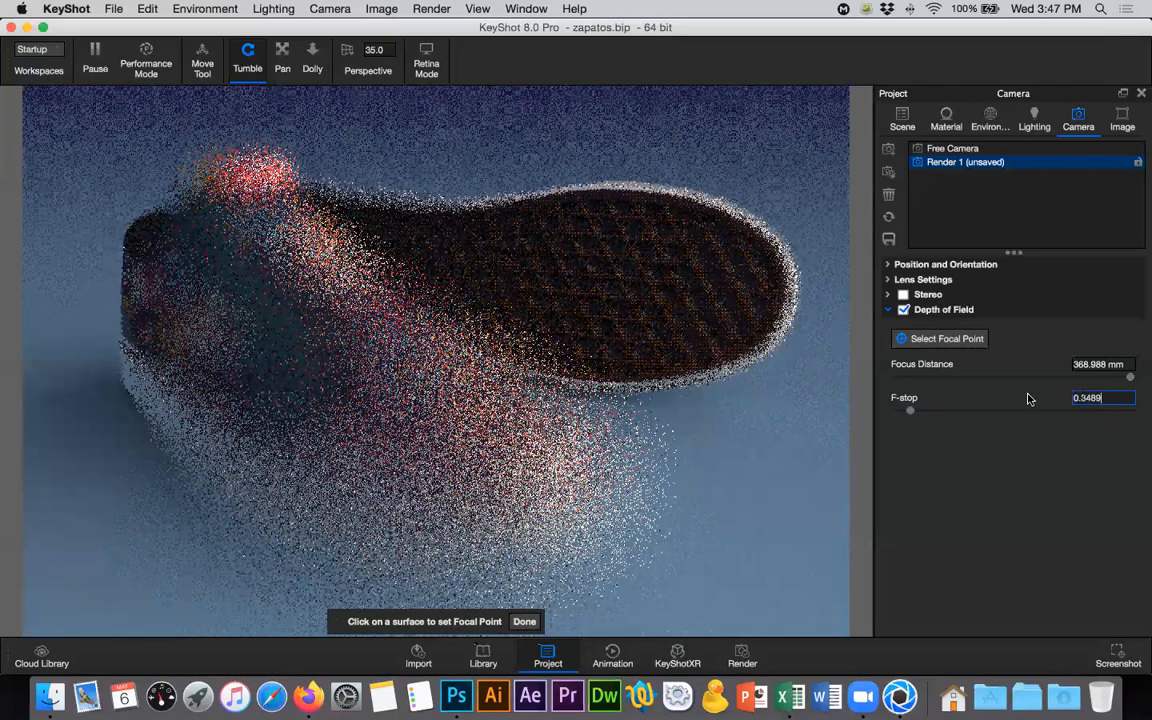
pyautogui.write('10')
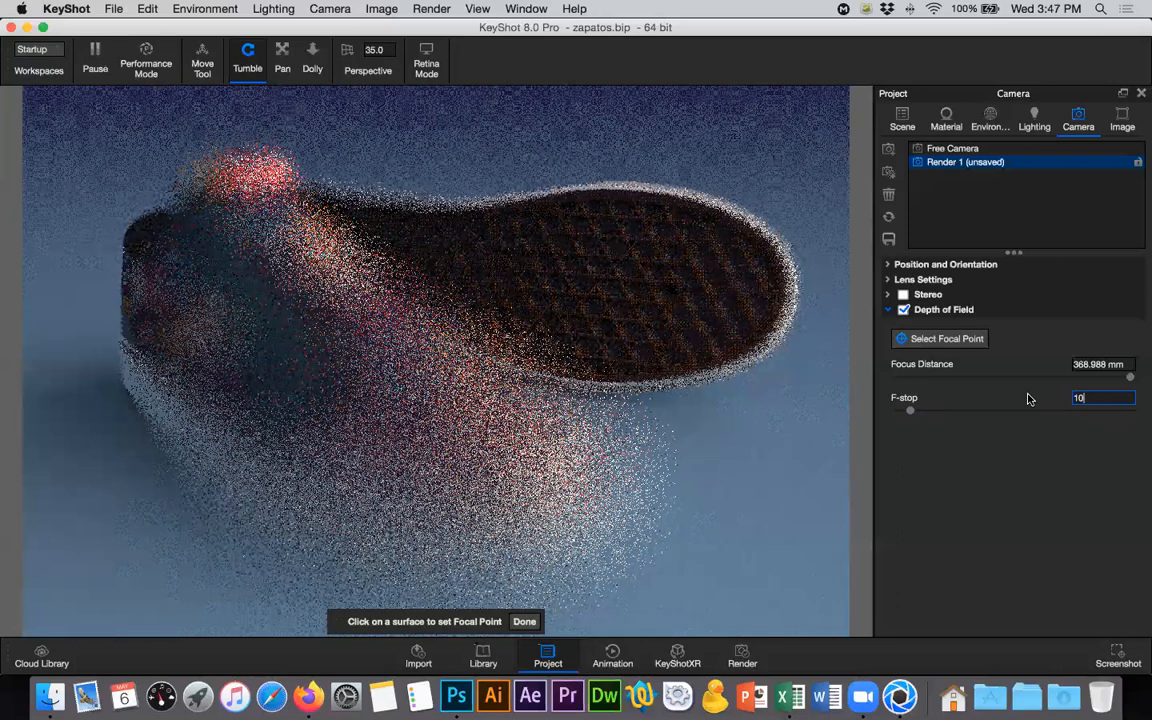
pyautogui.press('Return')
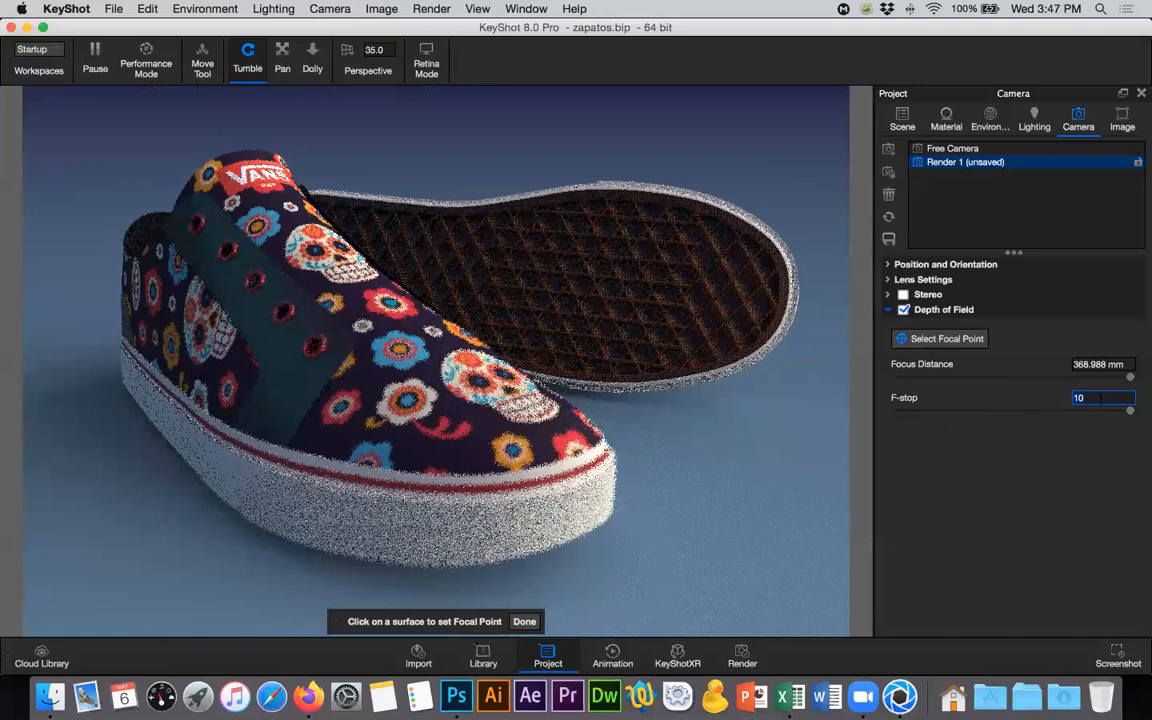
pyautogui.write('15')
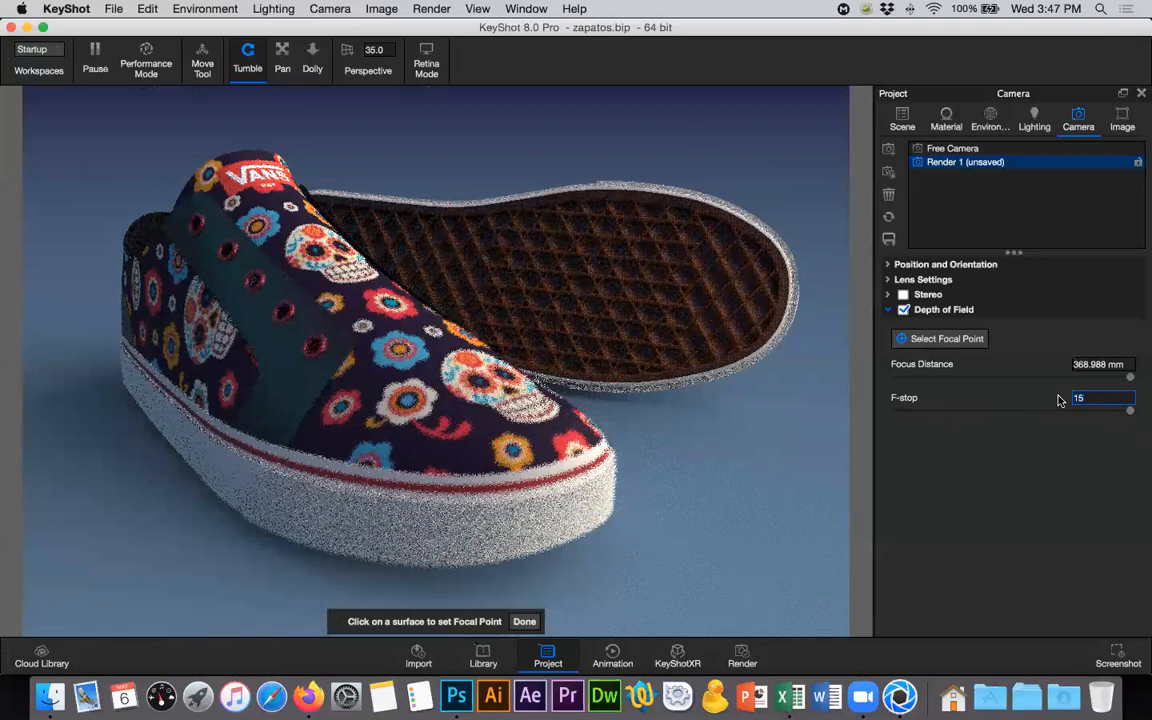
pyautogui.press('Return')
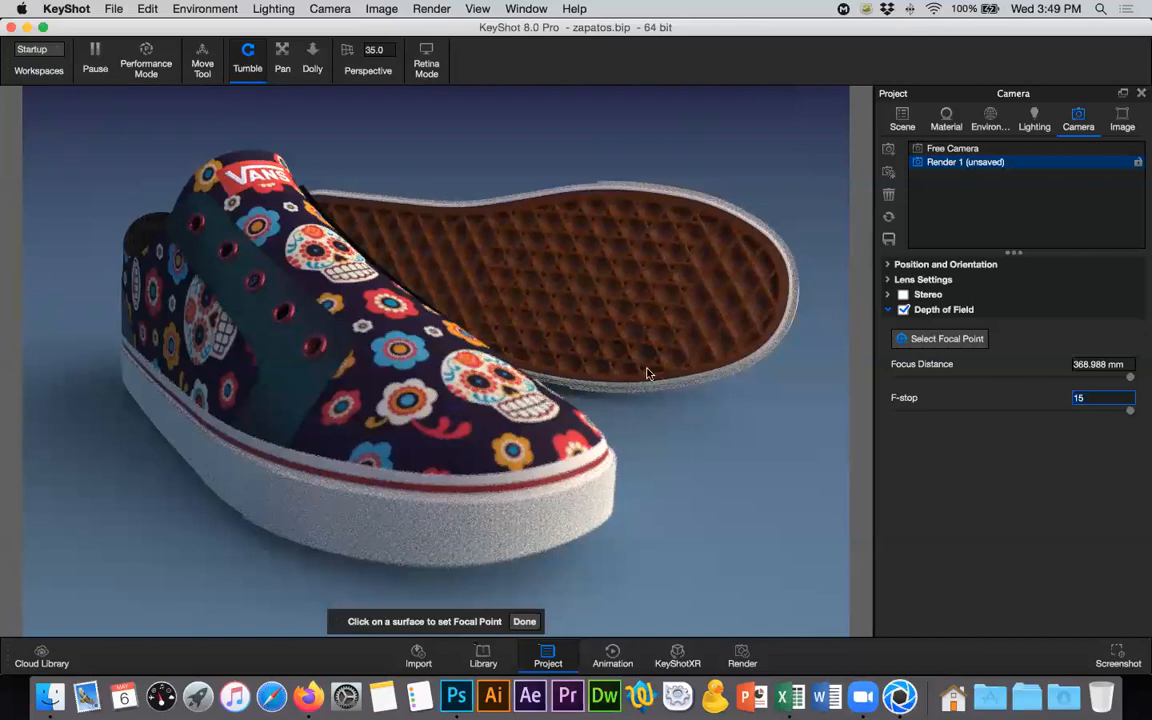
# - Open the render settings and browse for an output folder to Clases grabadas/Tutoriales/Zapatos on the Desktop
pyautogui.click(436, 8)
pyautogui.click(458, 132)
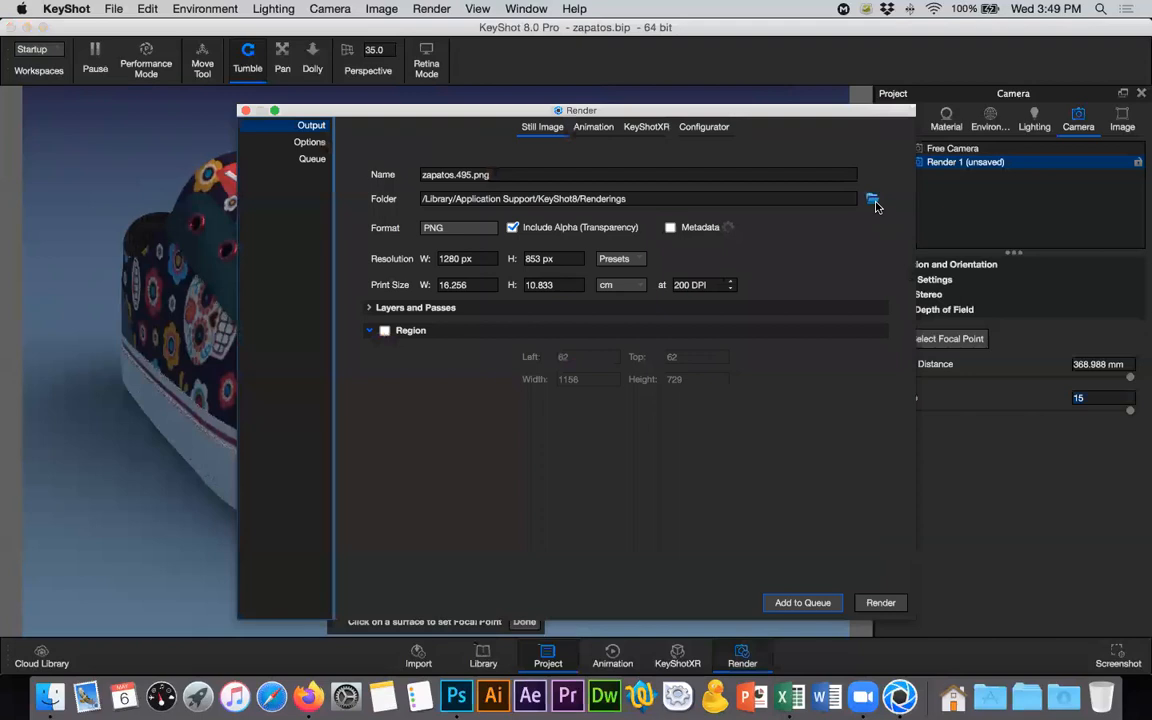
pyautogui.click(872, 197)
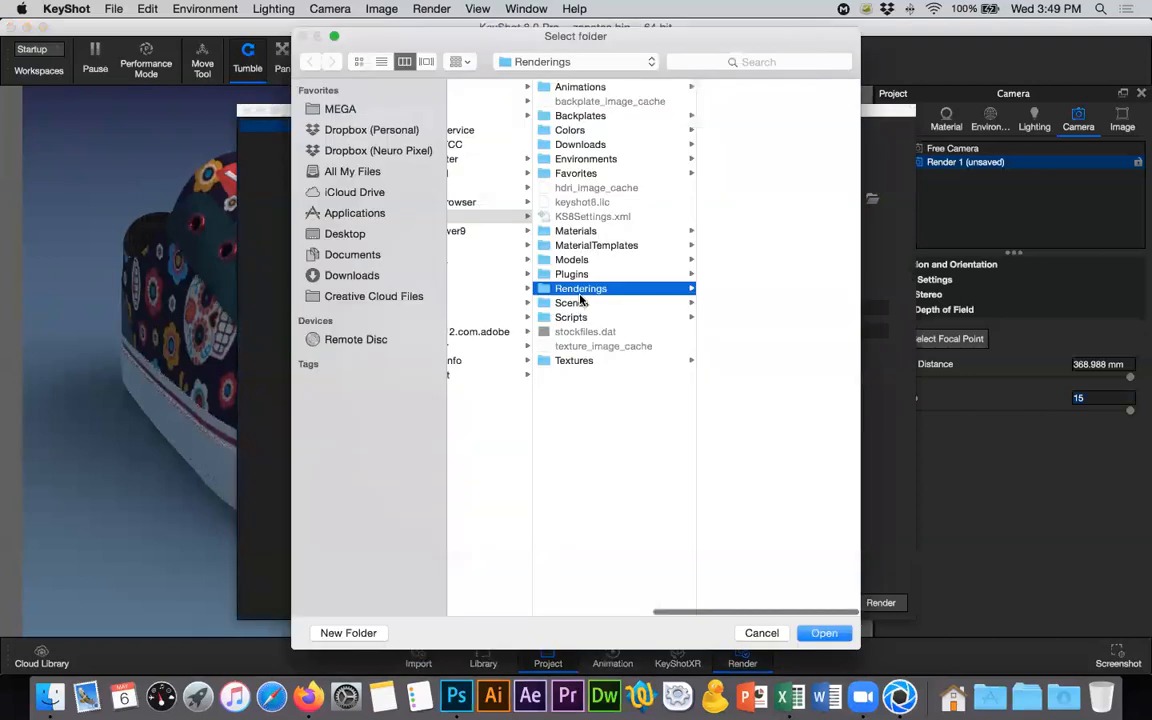
pyautogui.press('super+shift+d')
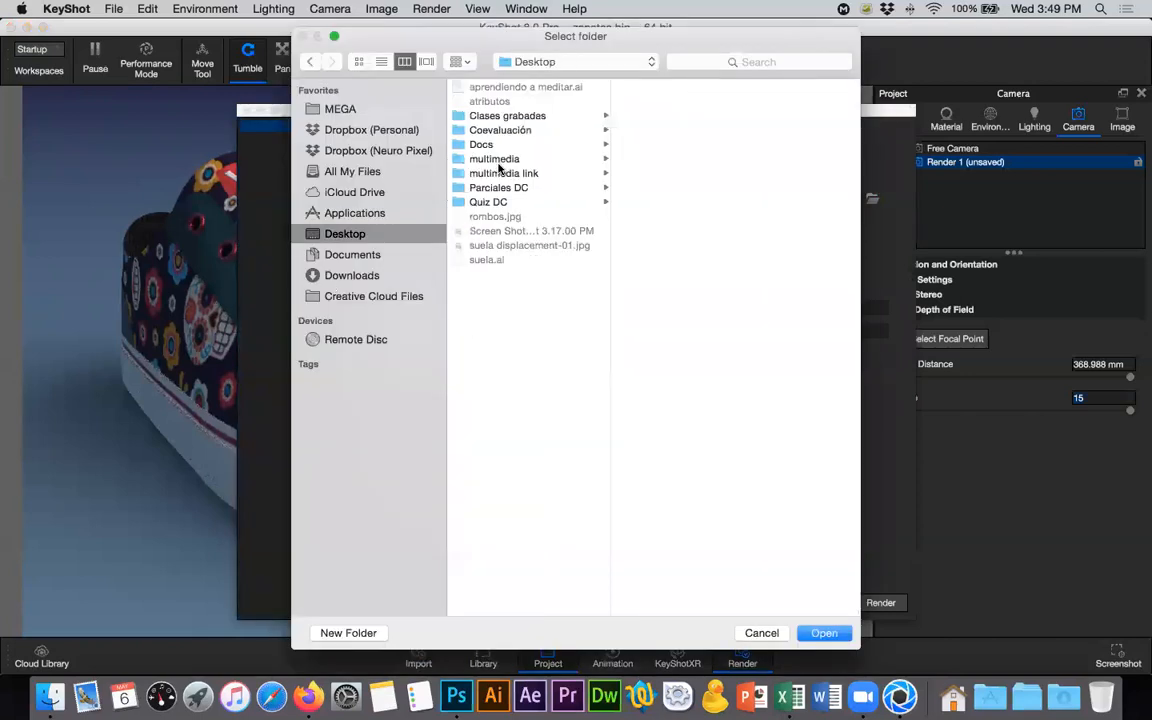
pyautogui.click(509, 159)
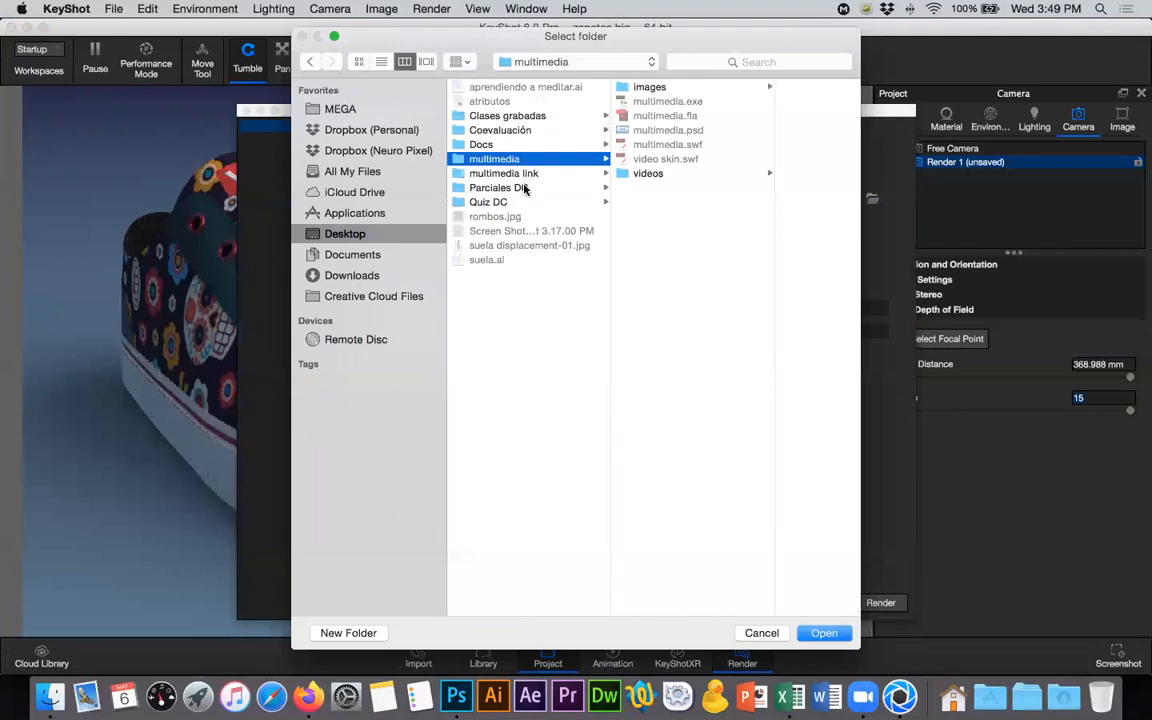
pyautogui.click(515, 130)
pyautogui.click(700, 92)
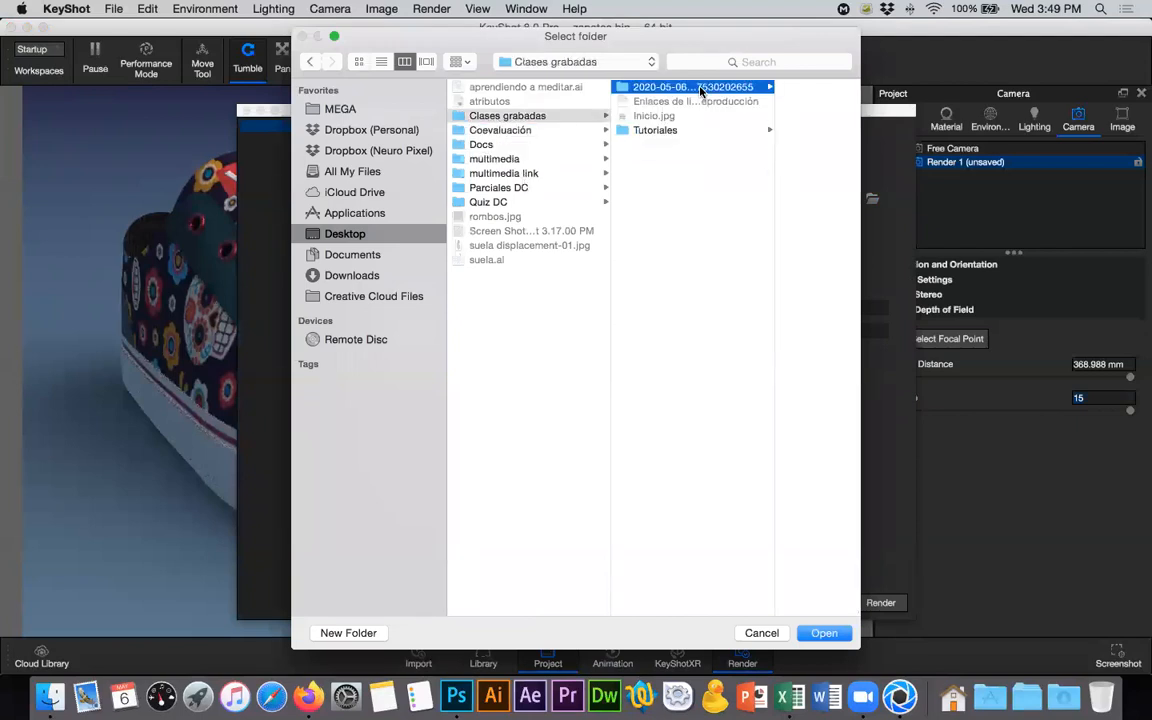
pyautogui.click(655, 131)
pyautogui.click(755, 87)
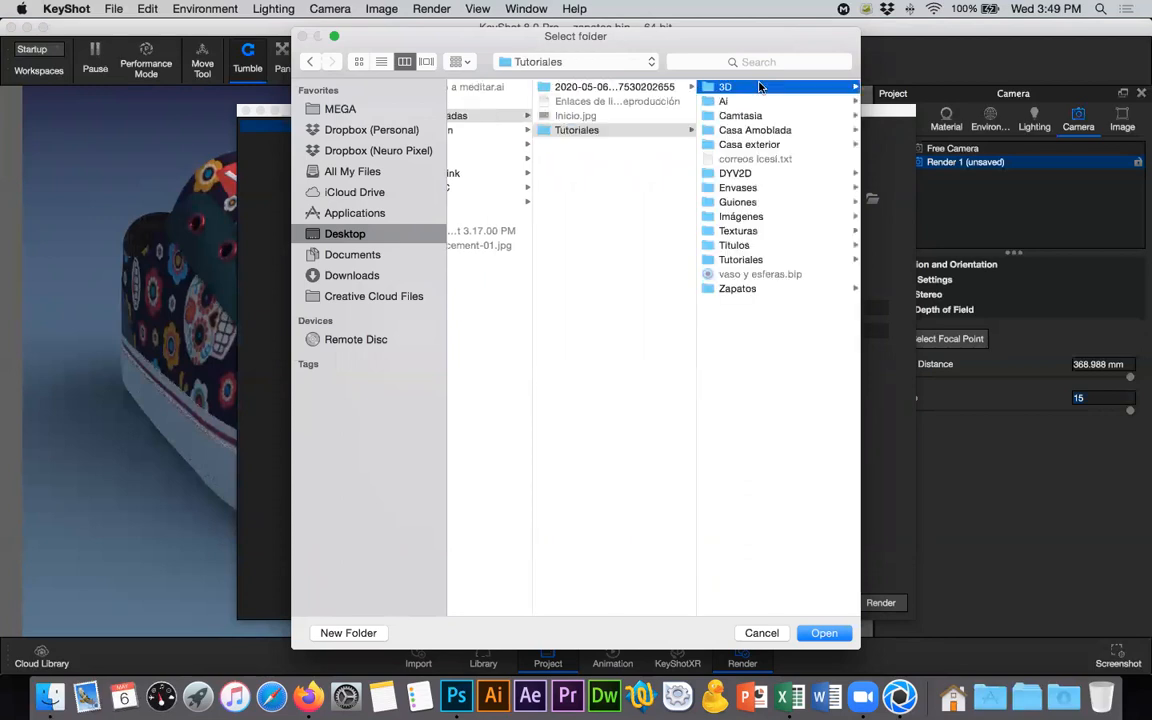
pyautogui.click(620, 288)
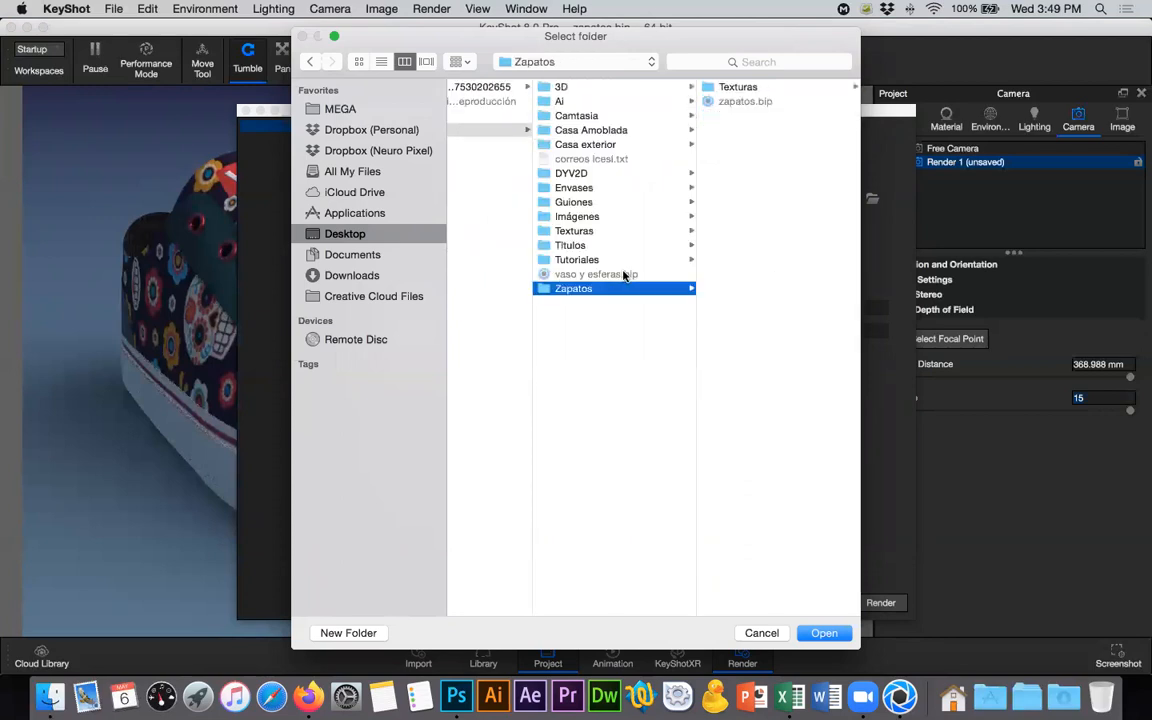
# - Create a folder named Renders inside Zapatos and choose it as the render output folder
pyautogui.click(331, 636)
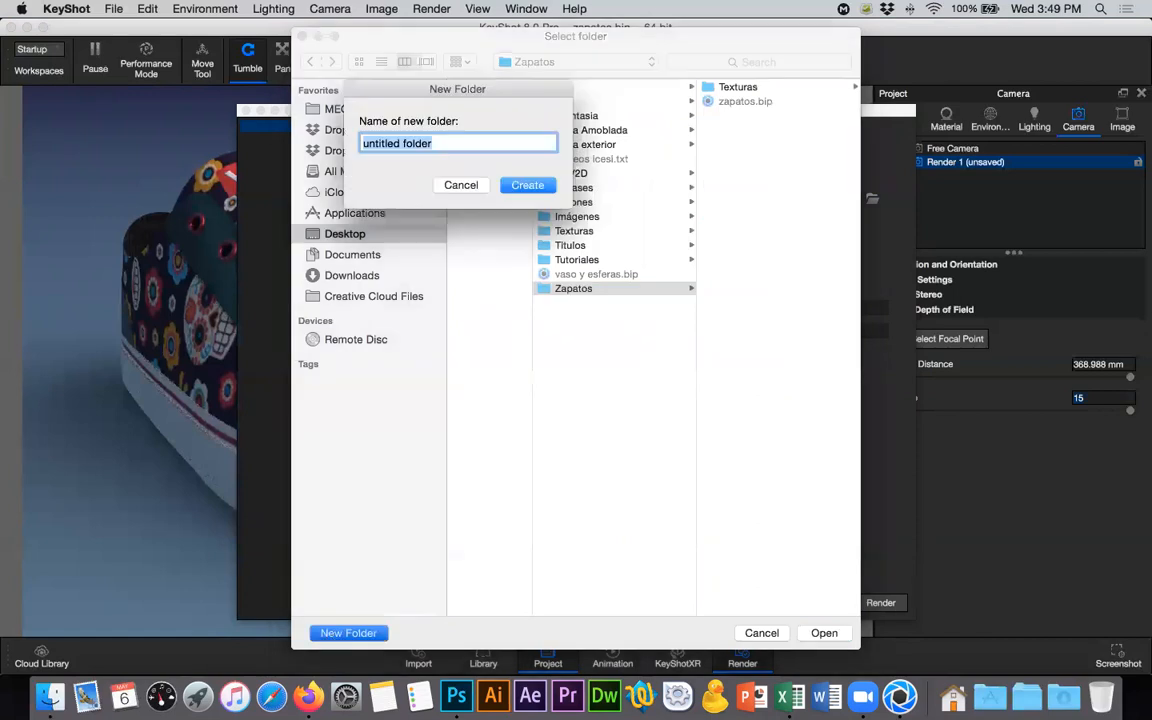
pyautogui.write('Renders')
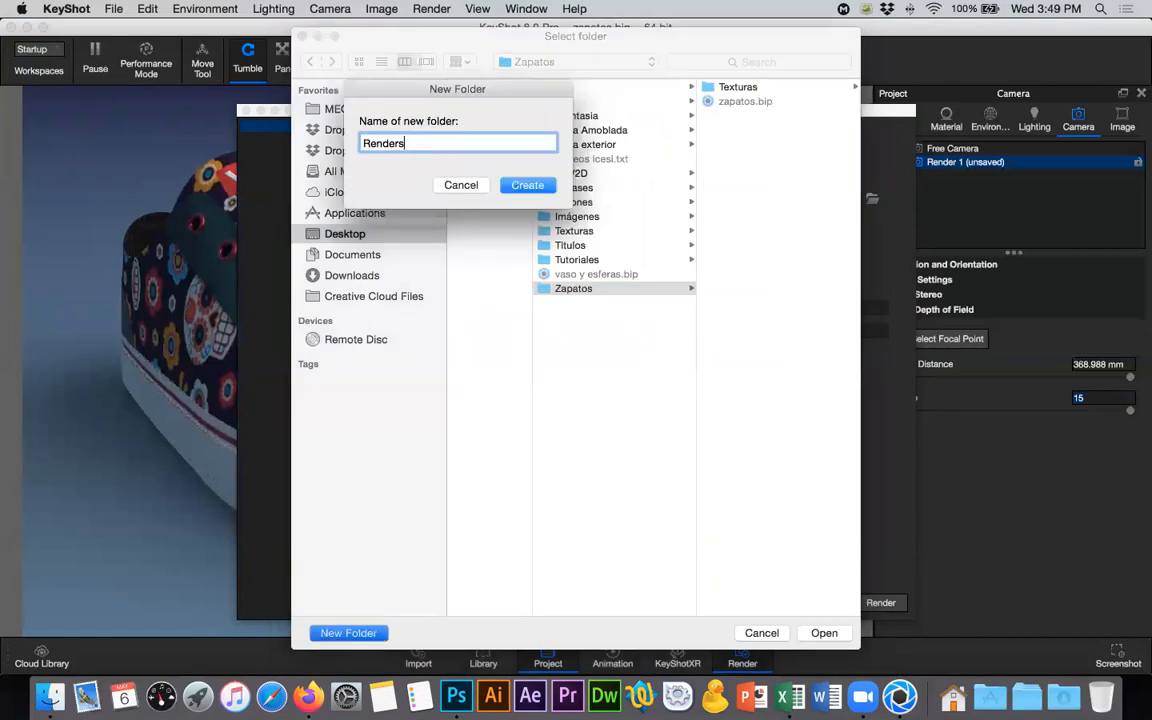
pyautogui.press('Return')
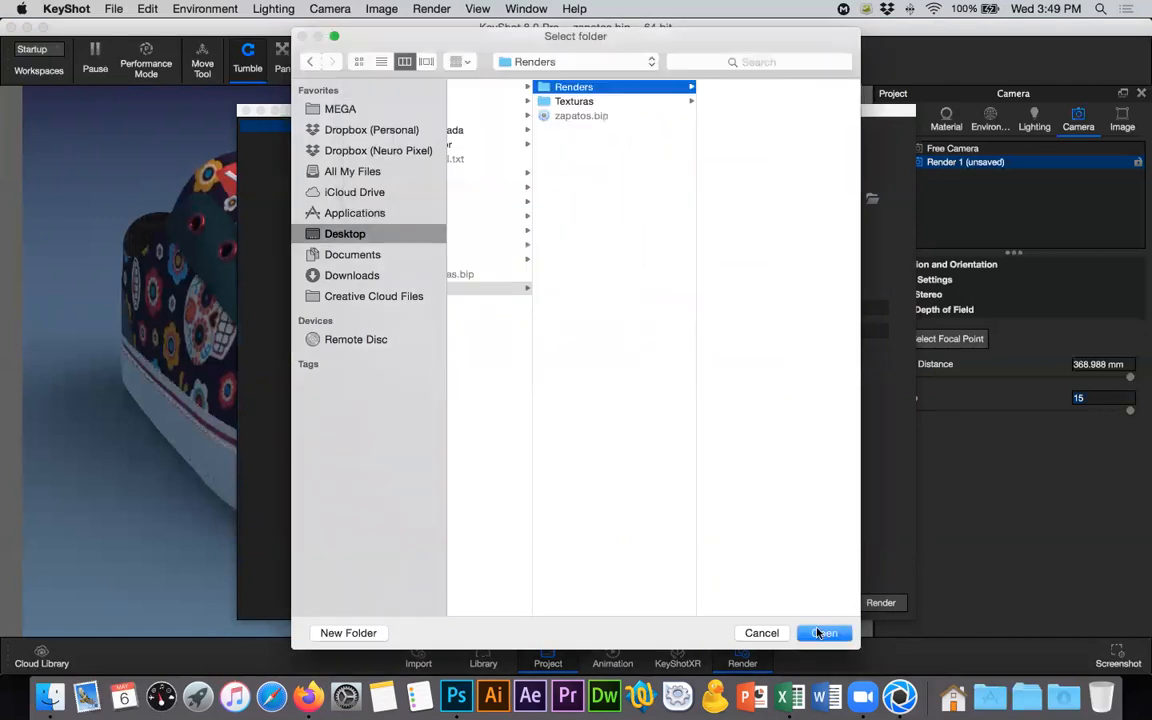
pyautogui.press('Return')
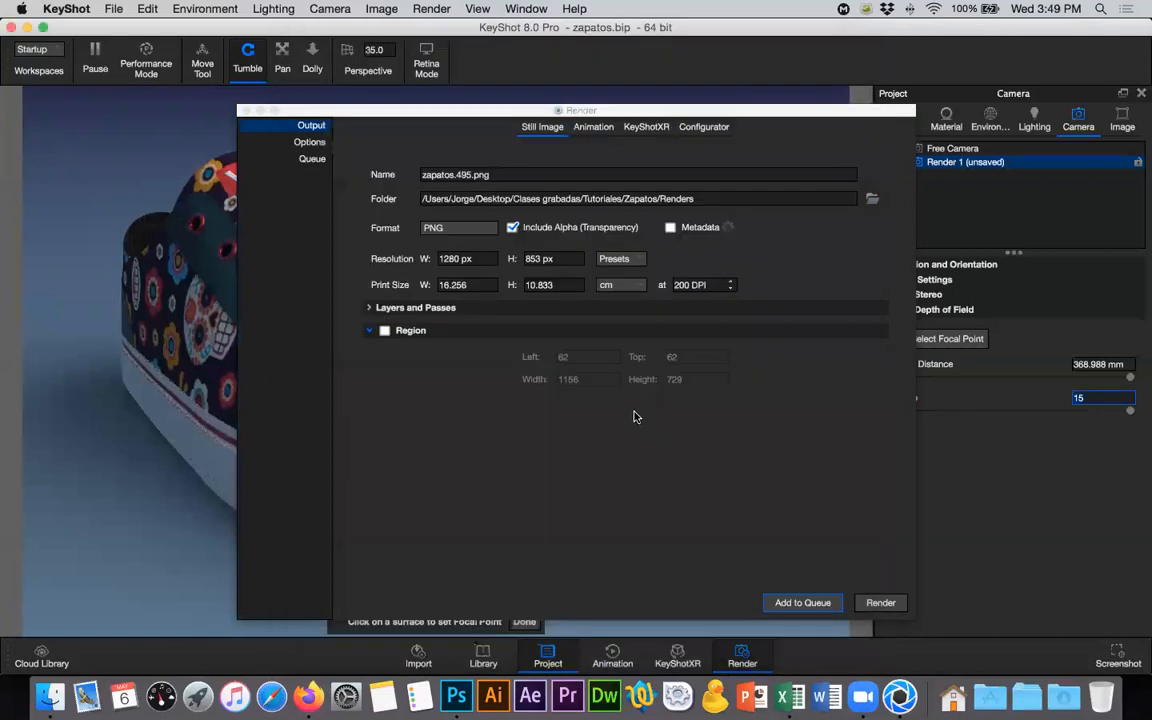
# - Set the still image format to JPEG and add the 1280 x 853 px render to the queue
pyautogui.click(455, 228)
pyautogui.press('Return')
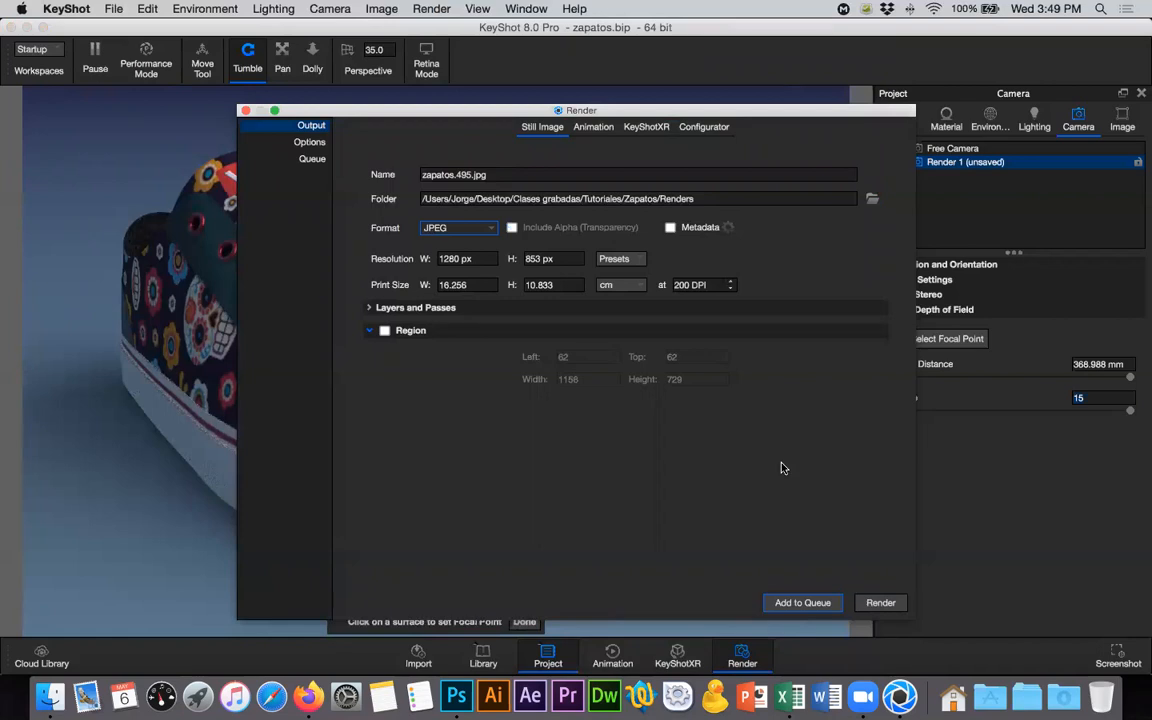
pyautogui.click(311, 161)
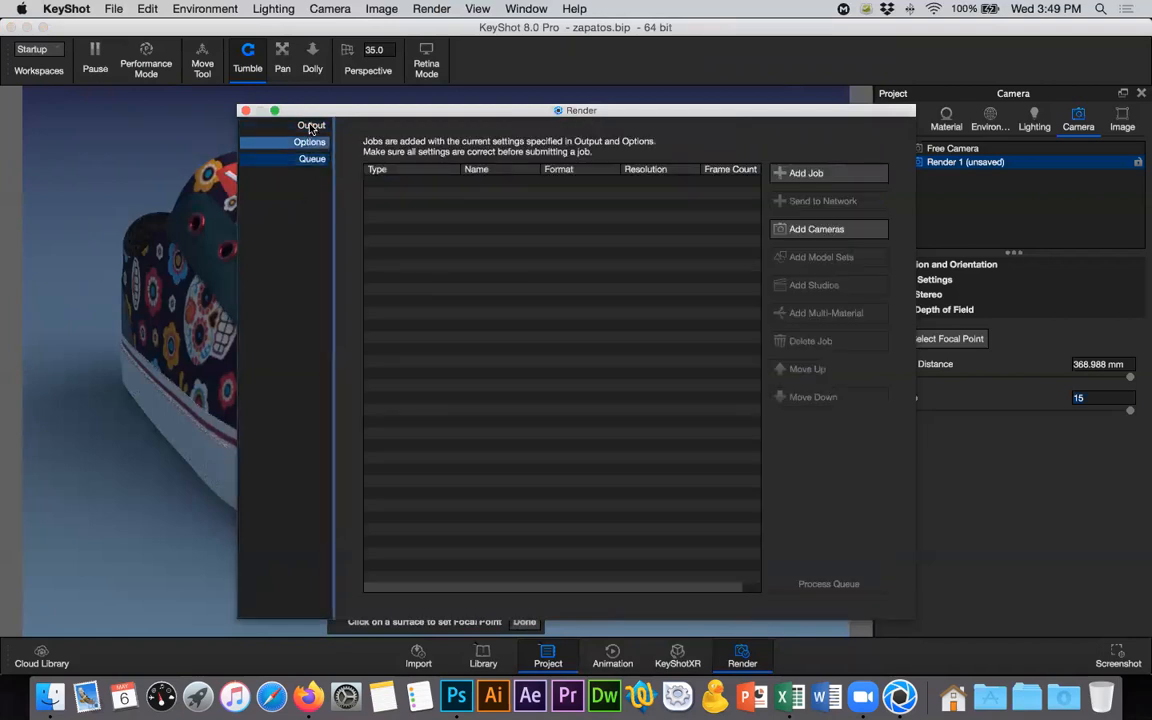
pyautogui.click(311, 126)
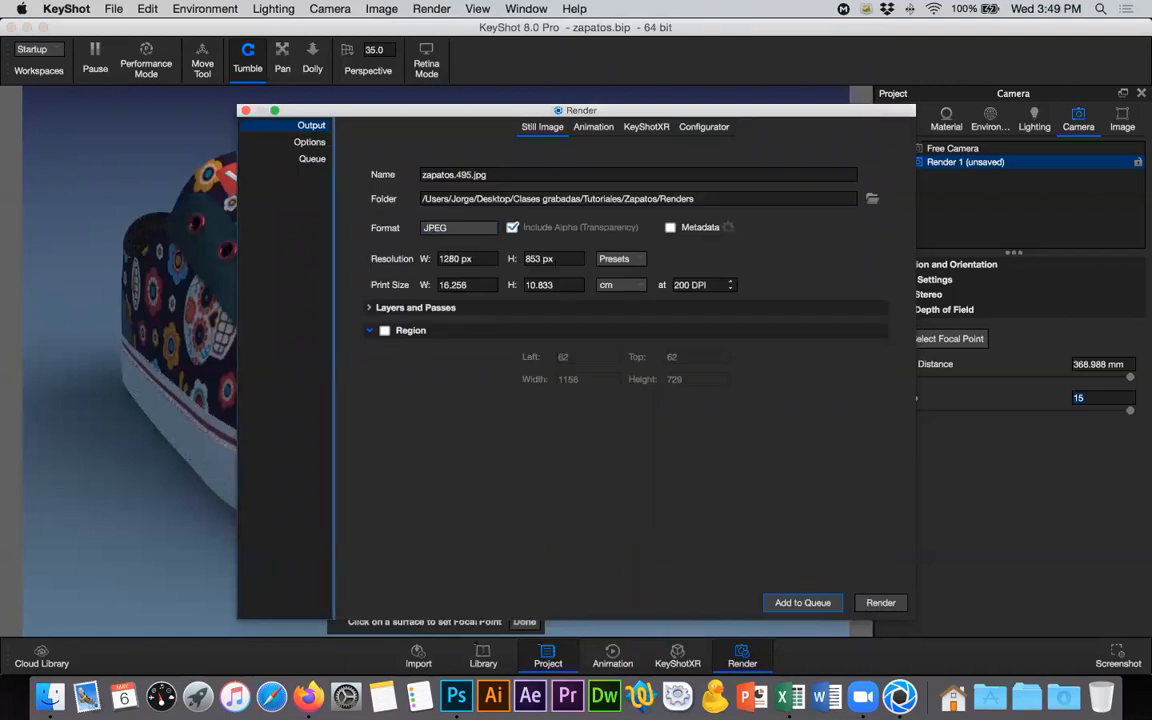
pyautogui.click(312, 159)
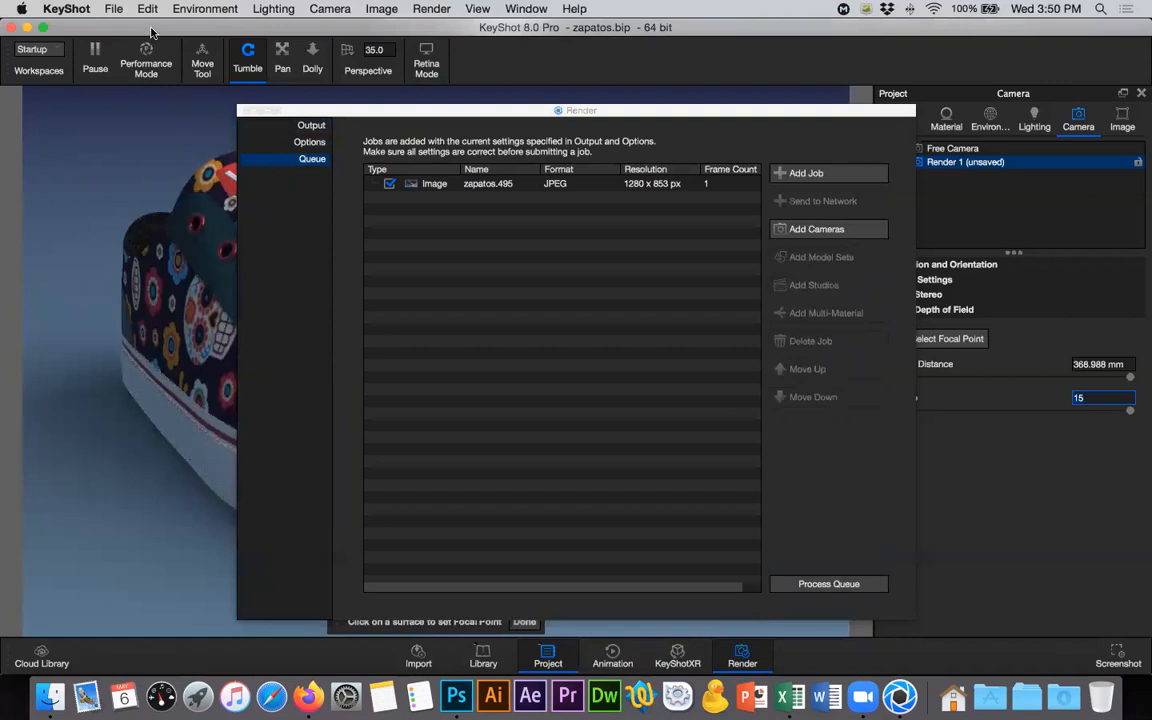
# - Save the scene together with the Render 1 camera's current state, and process the render queue
pyautogui.press('super+s')
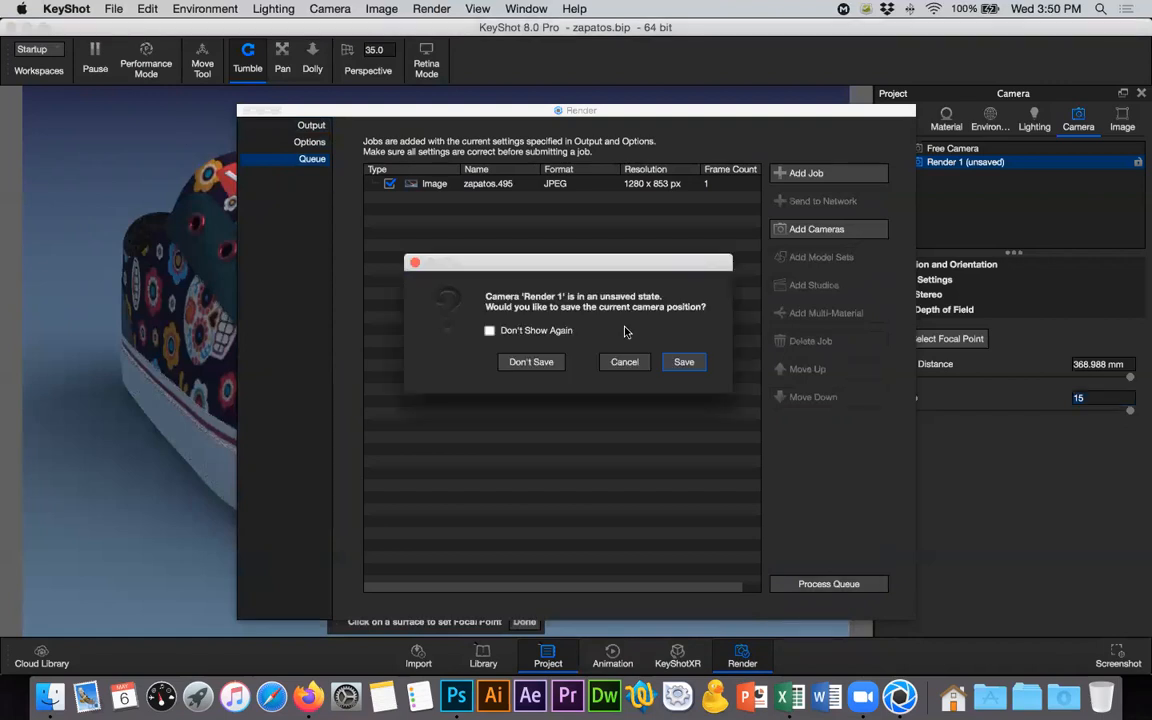
pyautogui.click(684, 361)
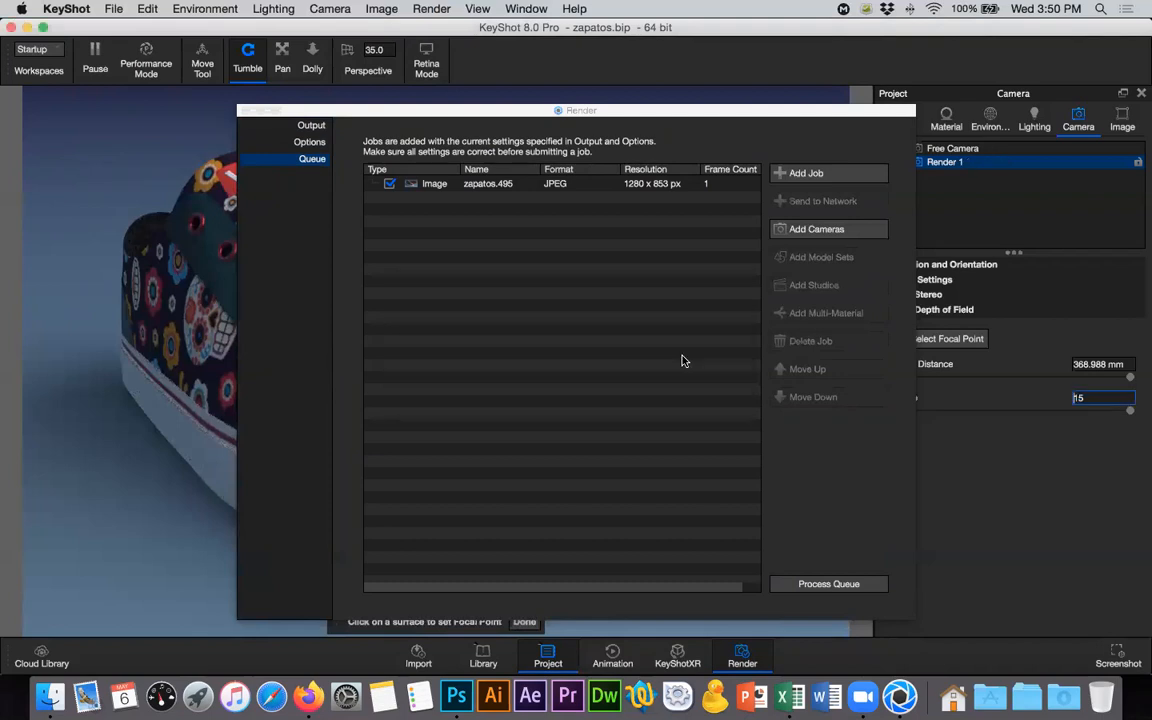
pyautogui.click(824, 588)
pyautogui.click(824, 583)
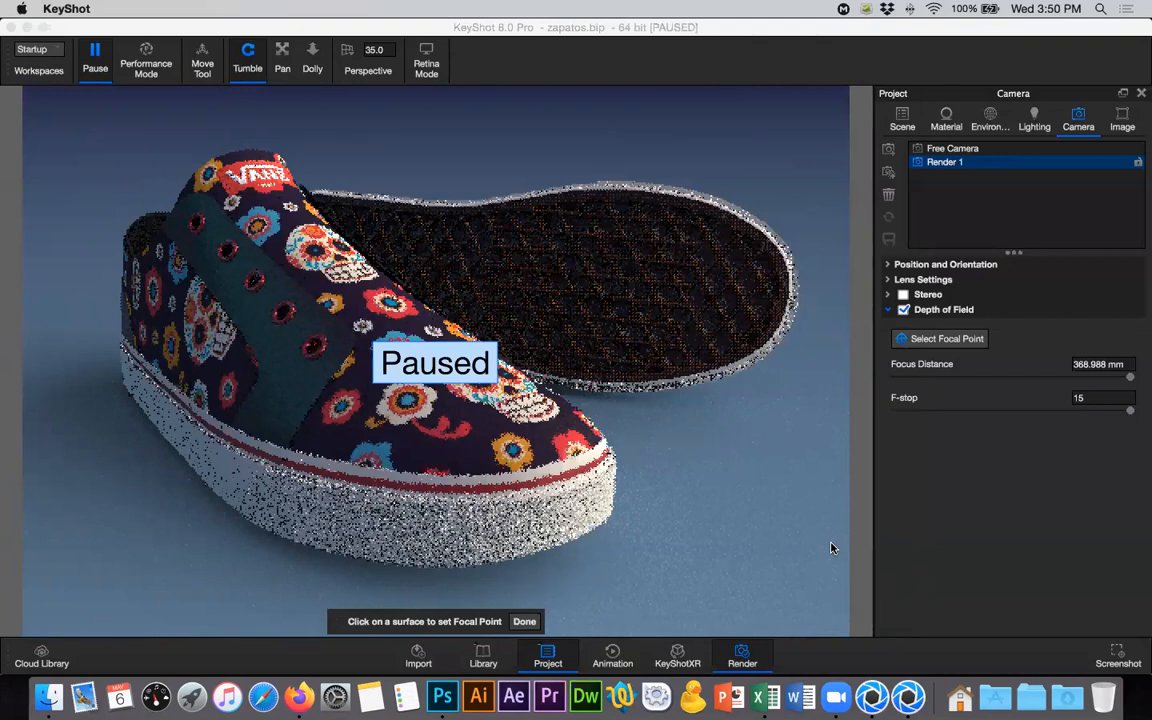
pyautogui.press('super+p')
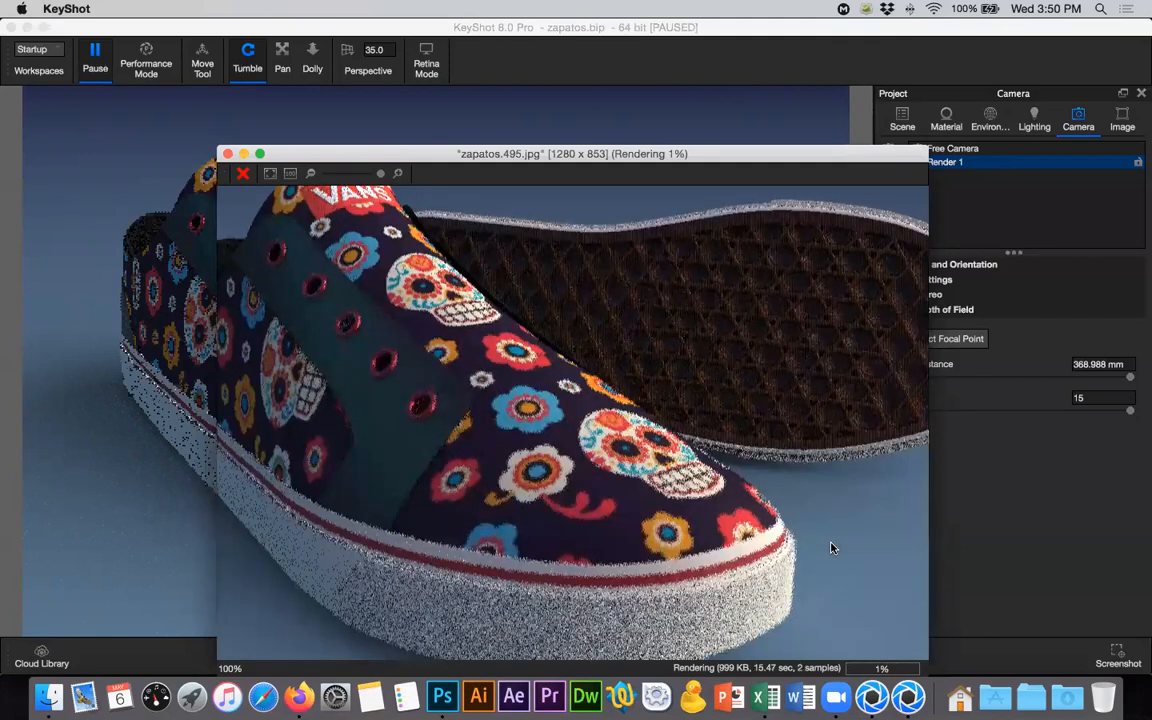
pyautogui.click(314, 173)
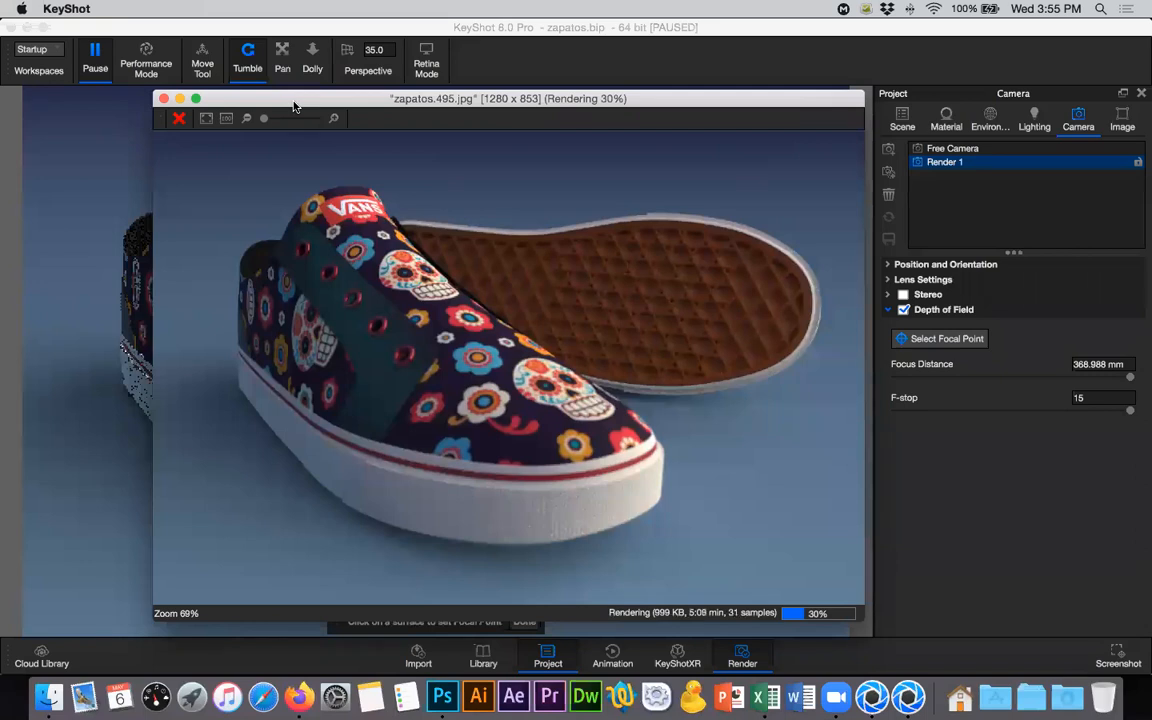
# - Switch to Firefox and search Google Images for "reflex camera renders" in a new tab
pyautogui.click(296, 688)
pyautogui.press('super+t')
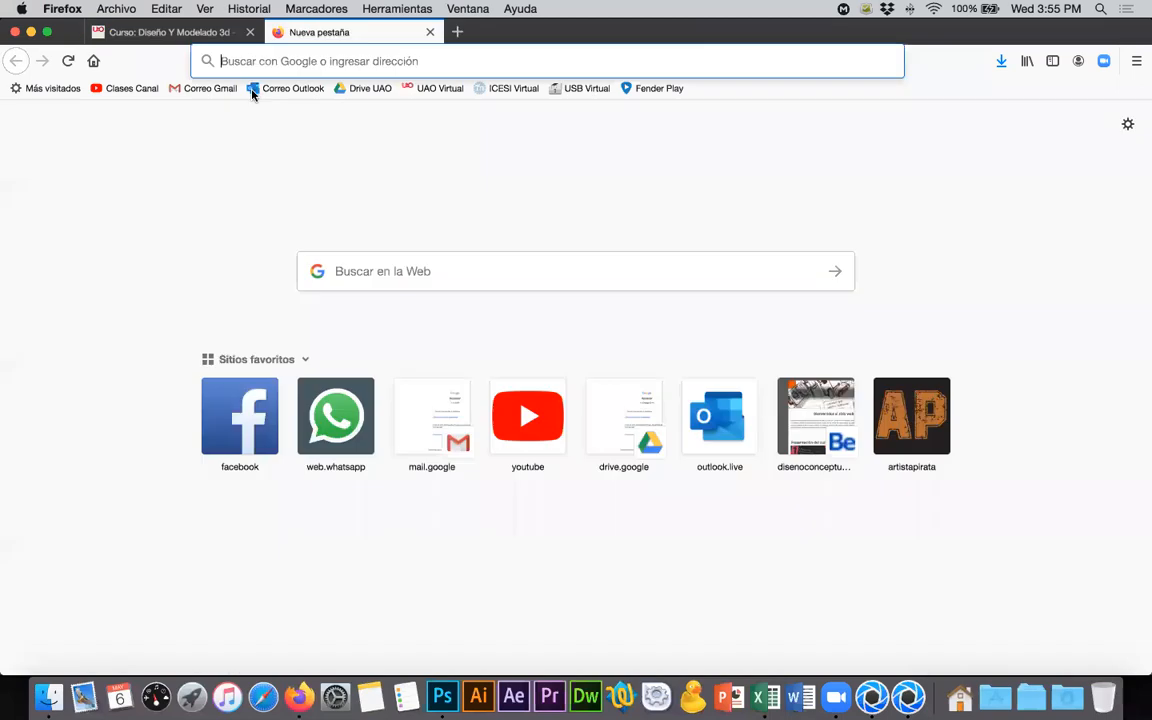
pyautogui.write('refl')
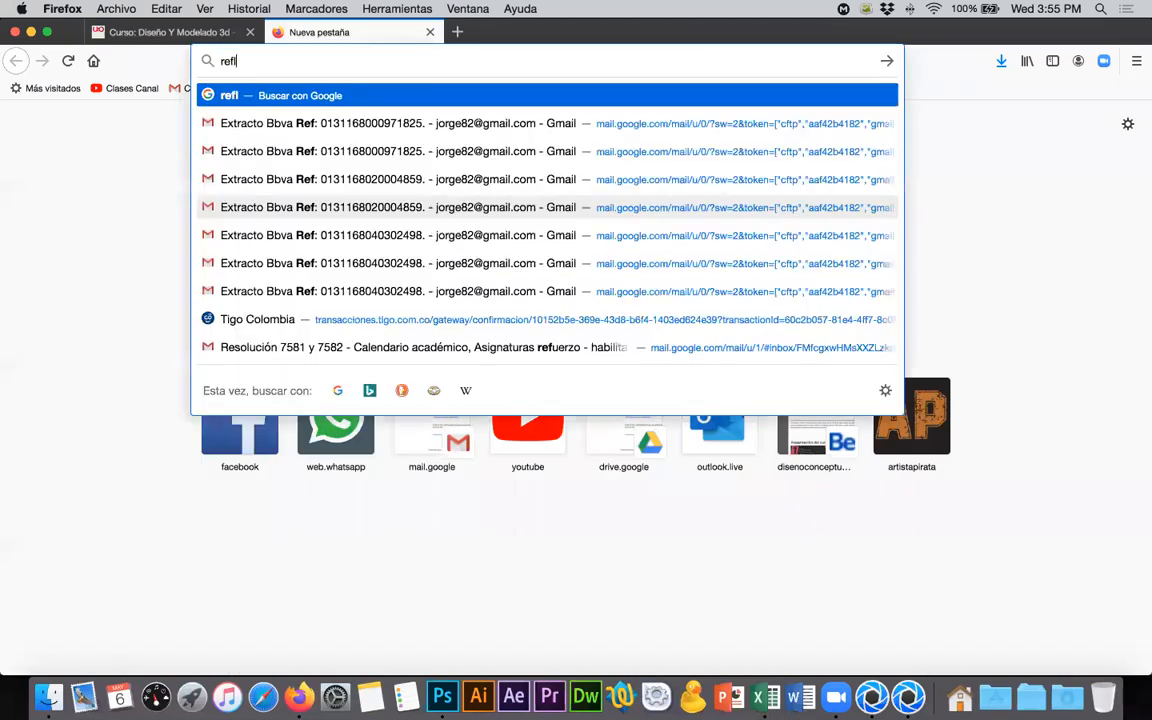
pyautogui.press('BackSpace')
pyautogui.write('x')
pyautogui.press('BackSpace')
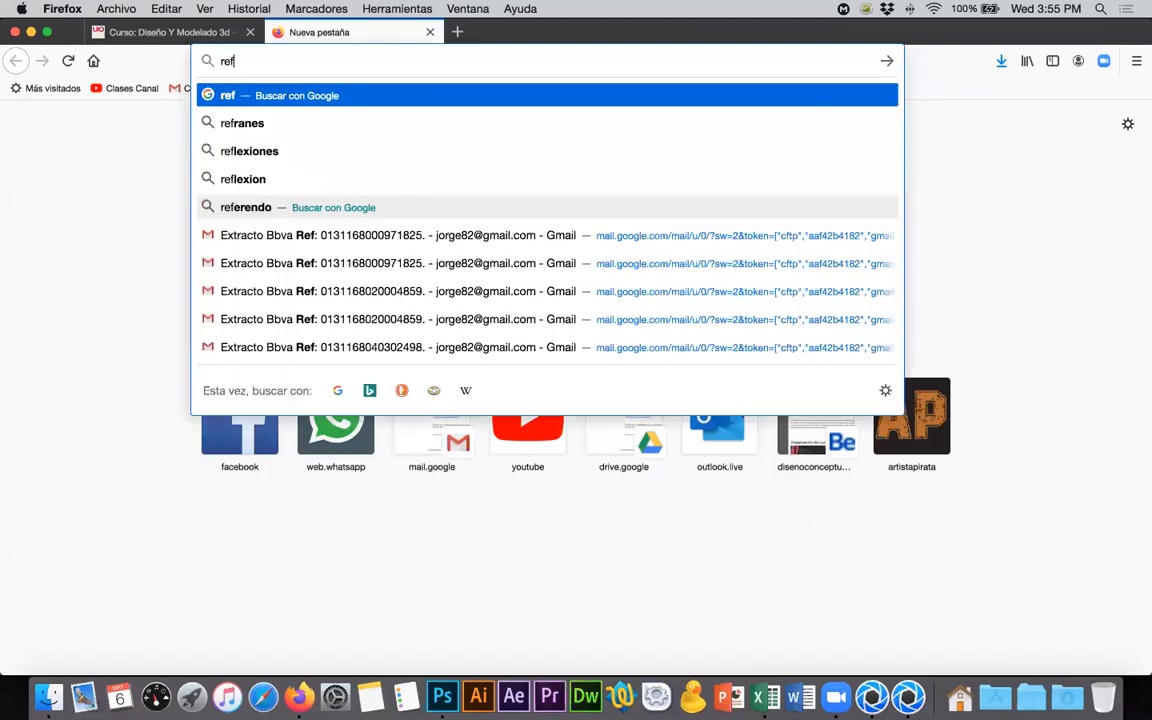
pyautogui.write('lex came')
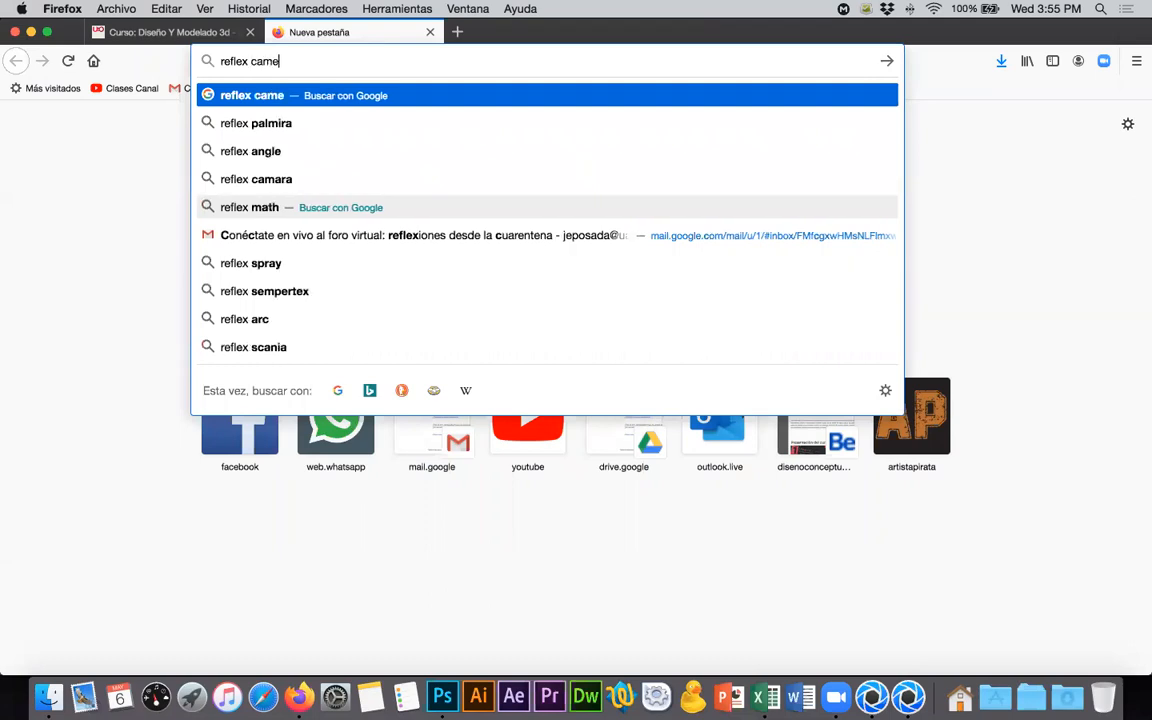
pyautogui.write('ra renders')
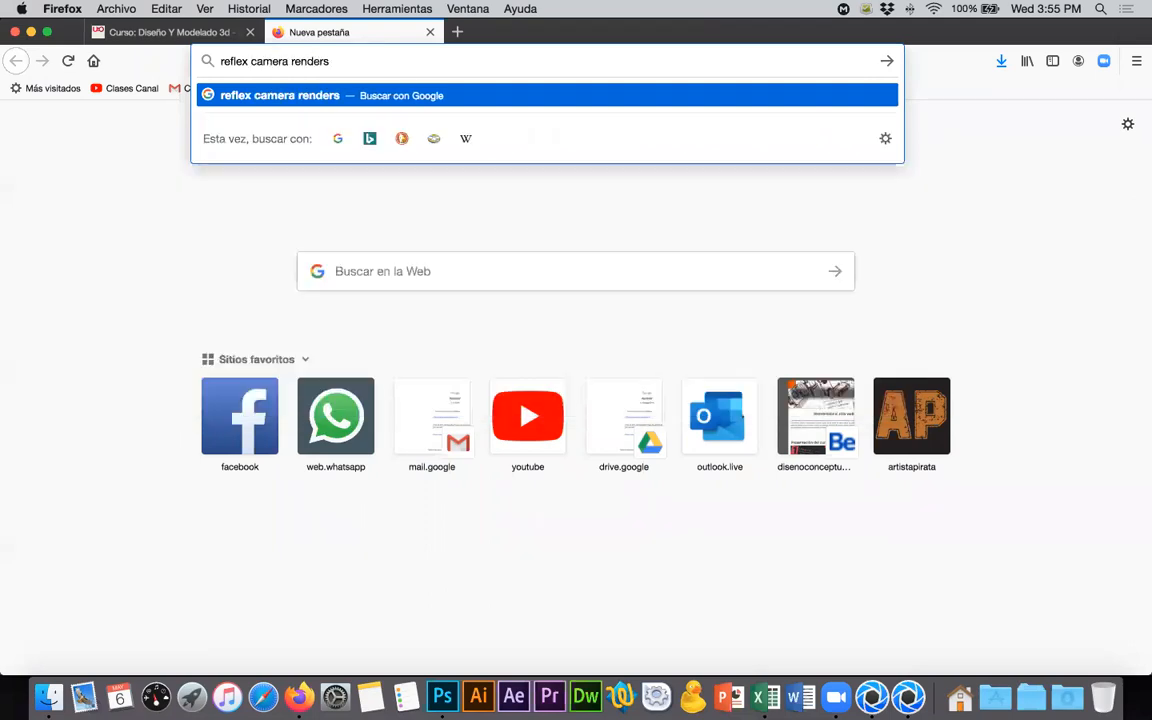
pyautogui.press('Return')
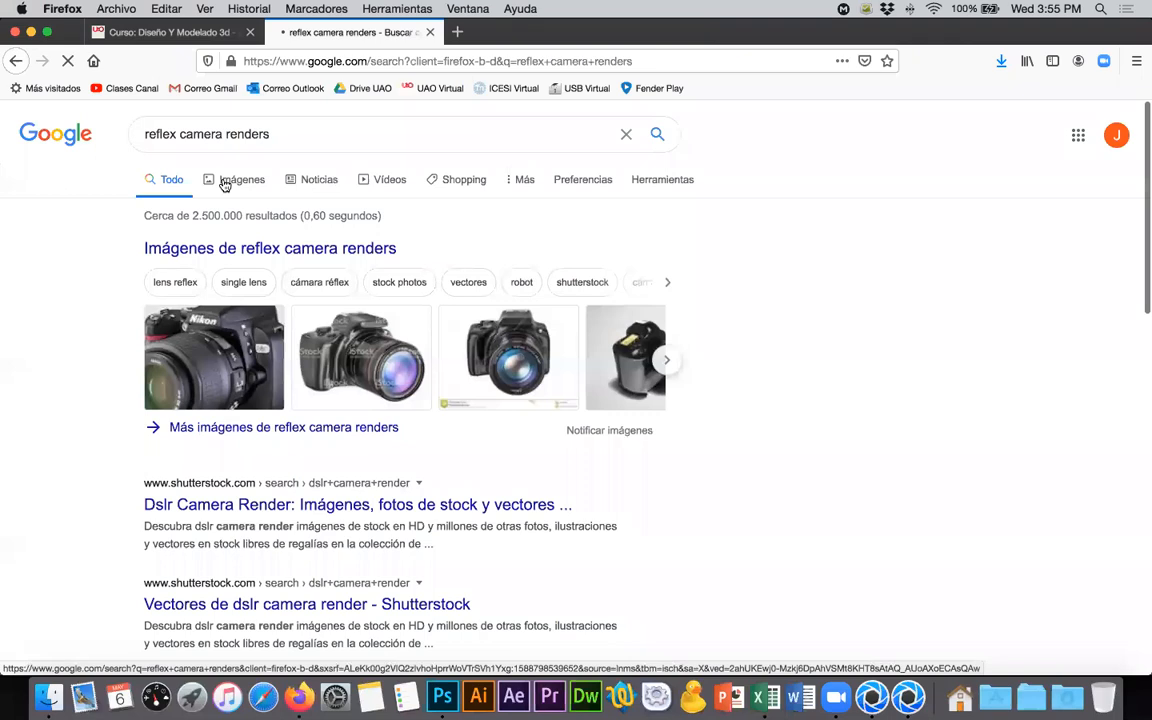
pyautogui.click(225, 182)
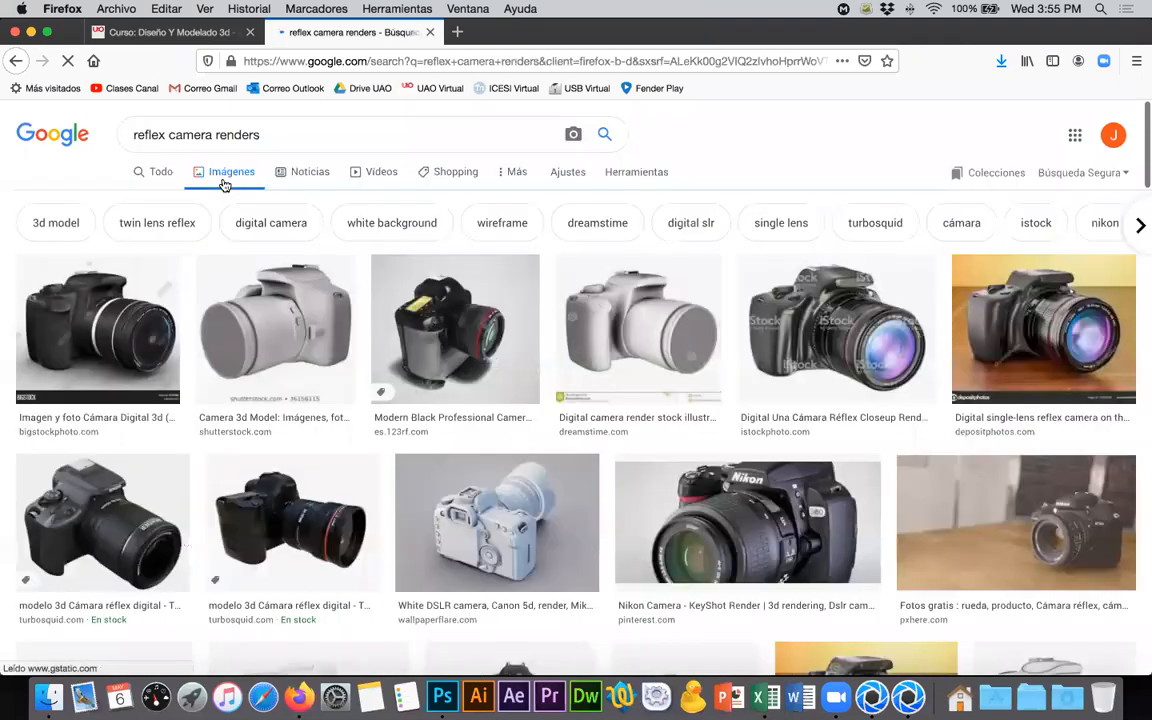
# - Open the preview of the white DSLR clay render from Wallpaper Flare and examine it with its related images
pyautogui.click(538, 511)
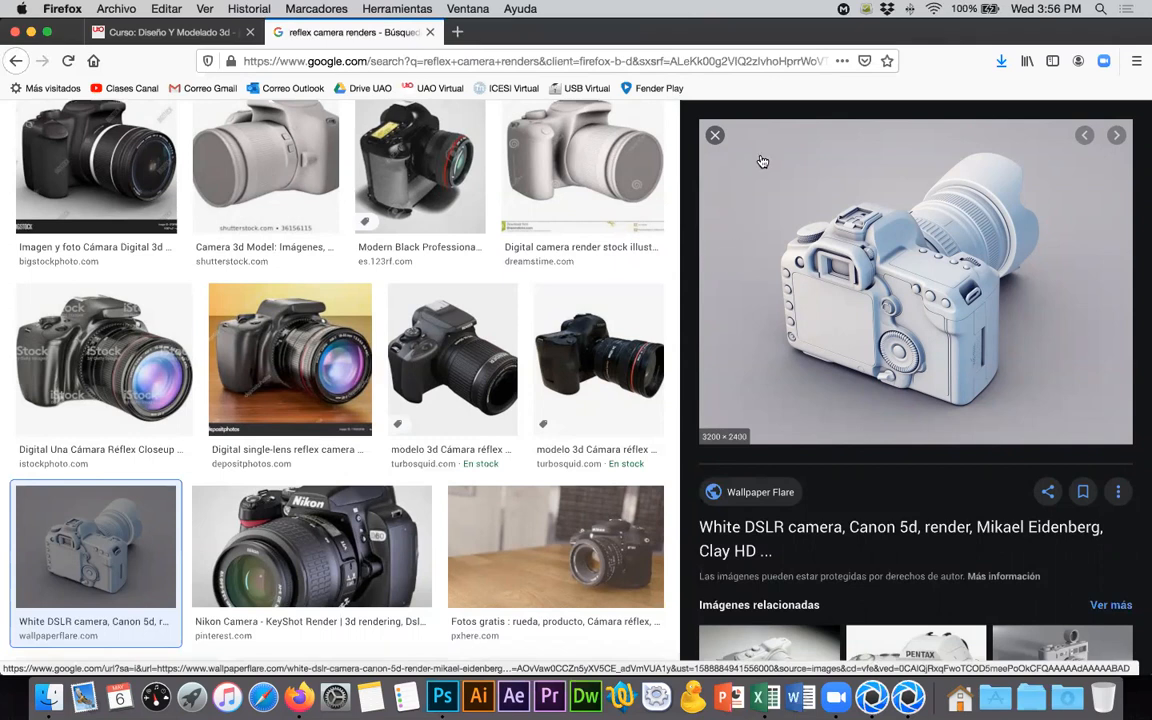
pyautogui.scroll(-5, 797, 282)
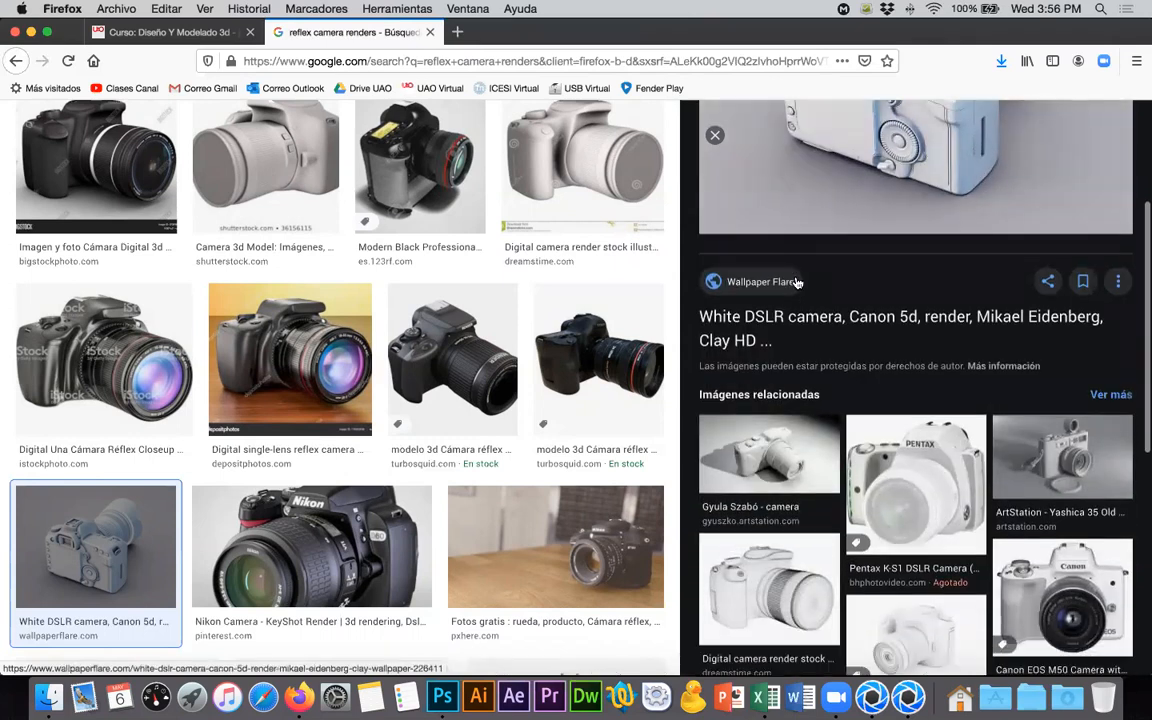
pyautogui.scroll(5, 797, 282)
pyautogui.scroll(2, 240, 115)
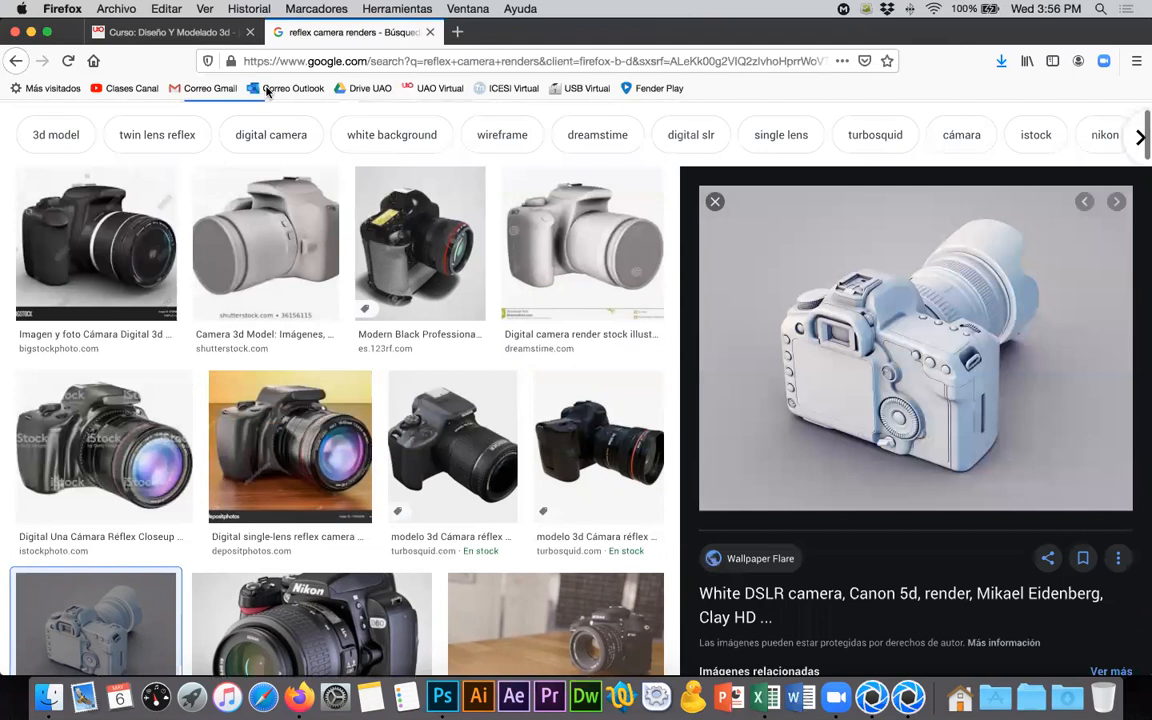
# - Change the Google Images search to "reflex camera infographics" and run it
pyautogui.scroll(2, 267, 185)
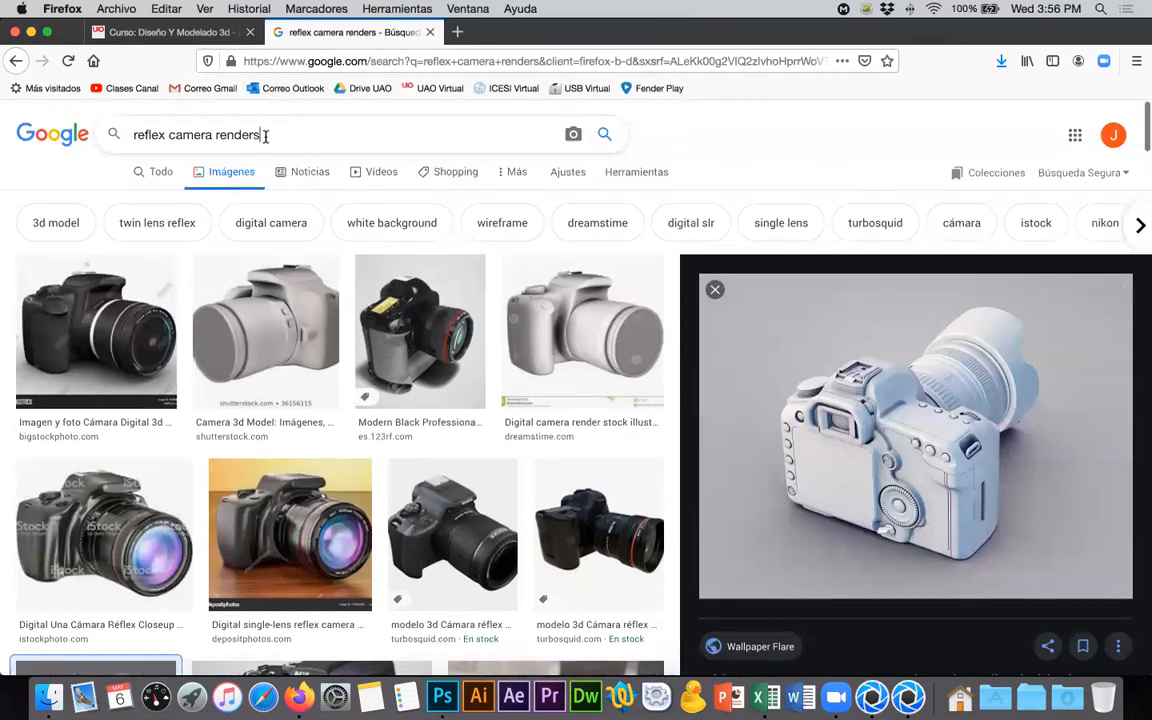
pyautogui.click(265, 135)
pyautogui.press('BackSpace')
pyautogui.press('BackSpace')
pyautogui.press('BackSpace')
pyautogui.press('BackSpace')
pyautogui.press('BackSpace')
pyautogui.press('BackSpace')
pyautogui.press('BackSpace')
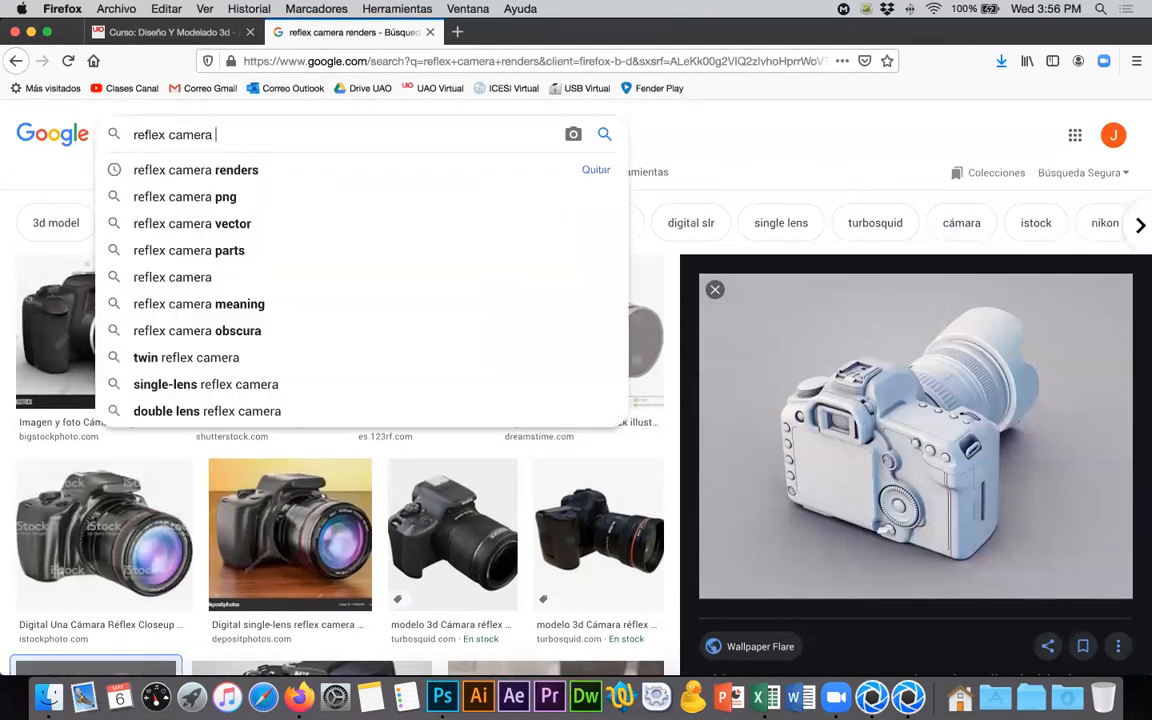
pyautogui.write('infographics')
pyautogui.press('Return')
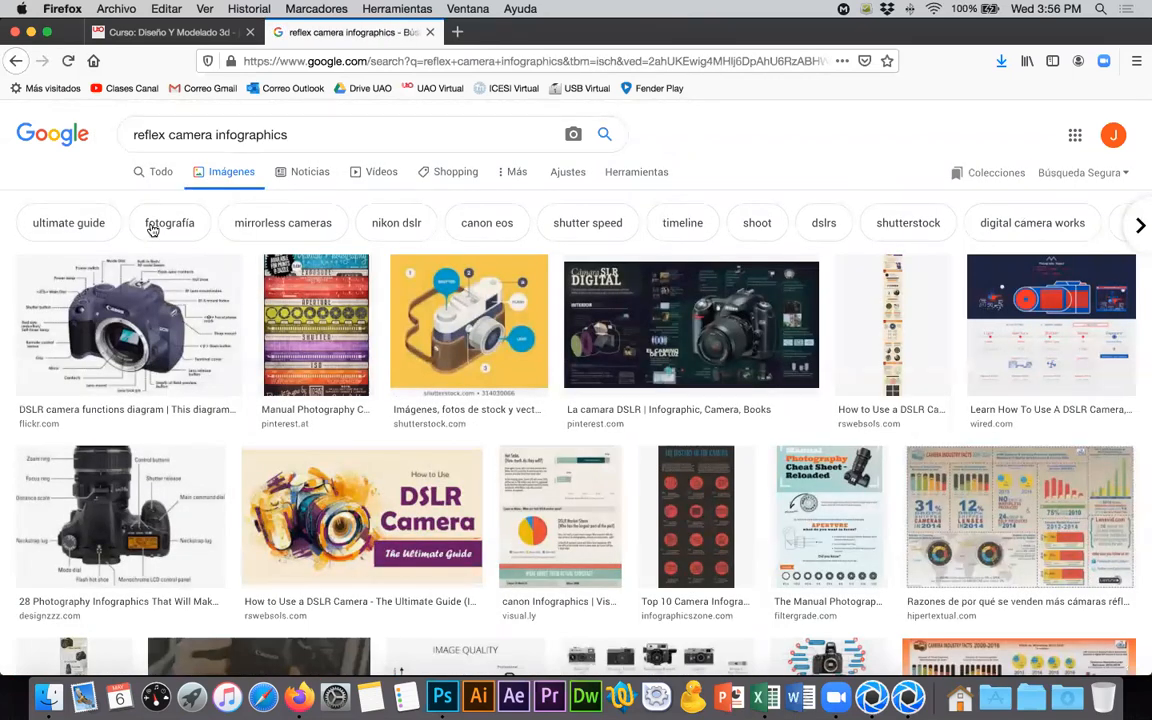
# - Preview the "La camara DSLR" infographic from Pinterest and open Adorama's "Parts Of The Camera" infographic from its related images
pyautogui.click(716, 316)
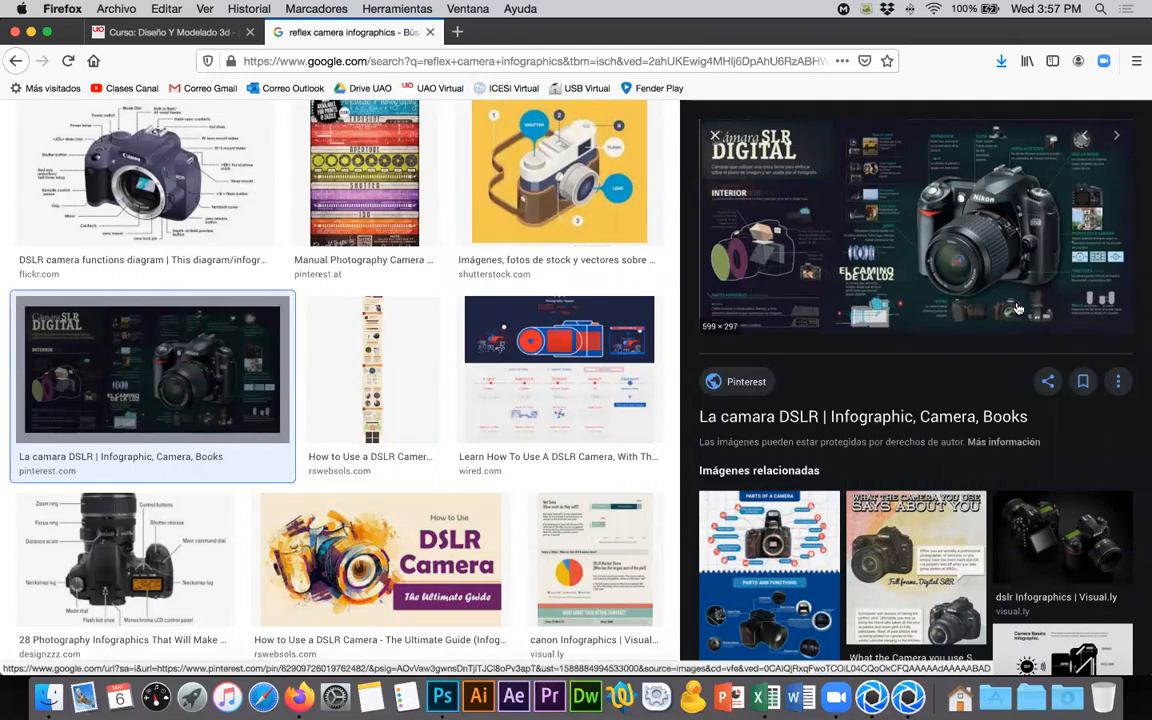
pyautogui.scroll(-4, 1010, 338)
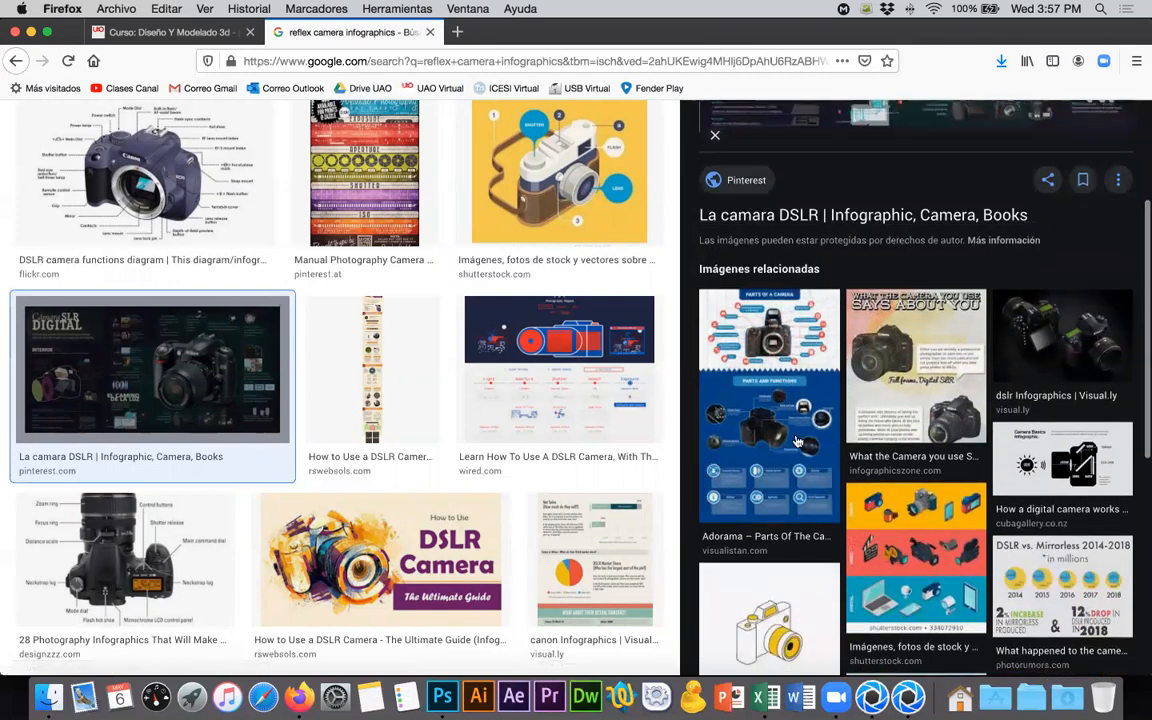
pyautogui.click(797, 441)
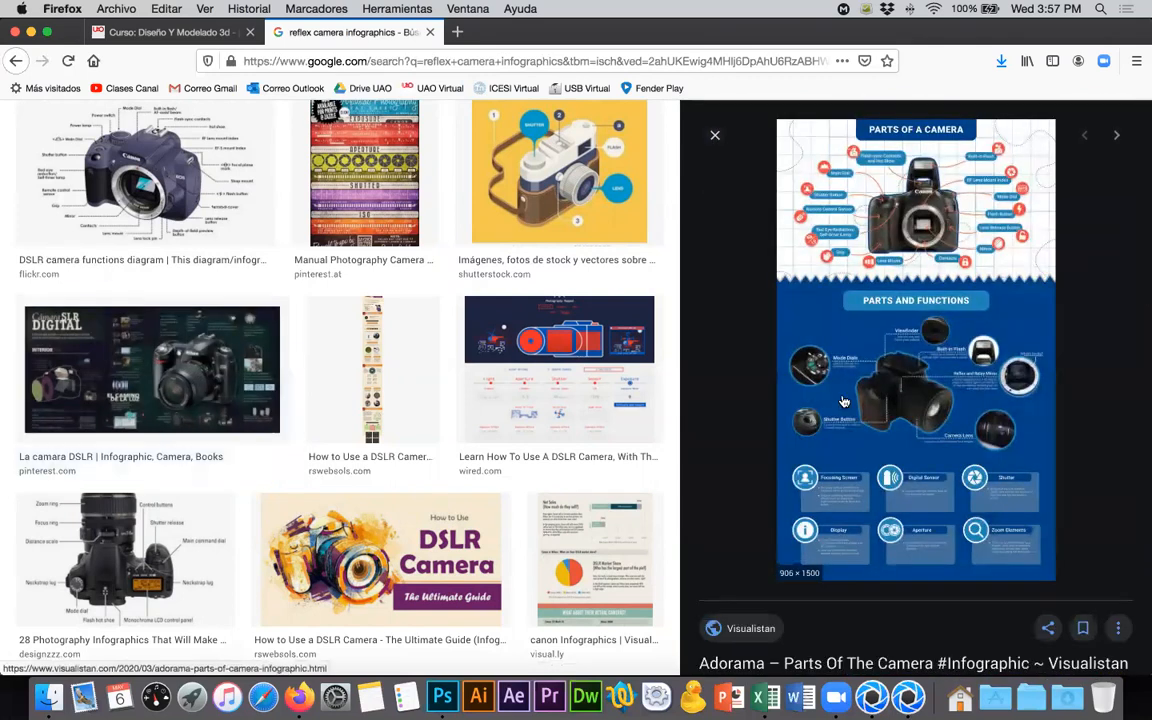
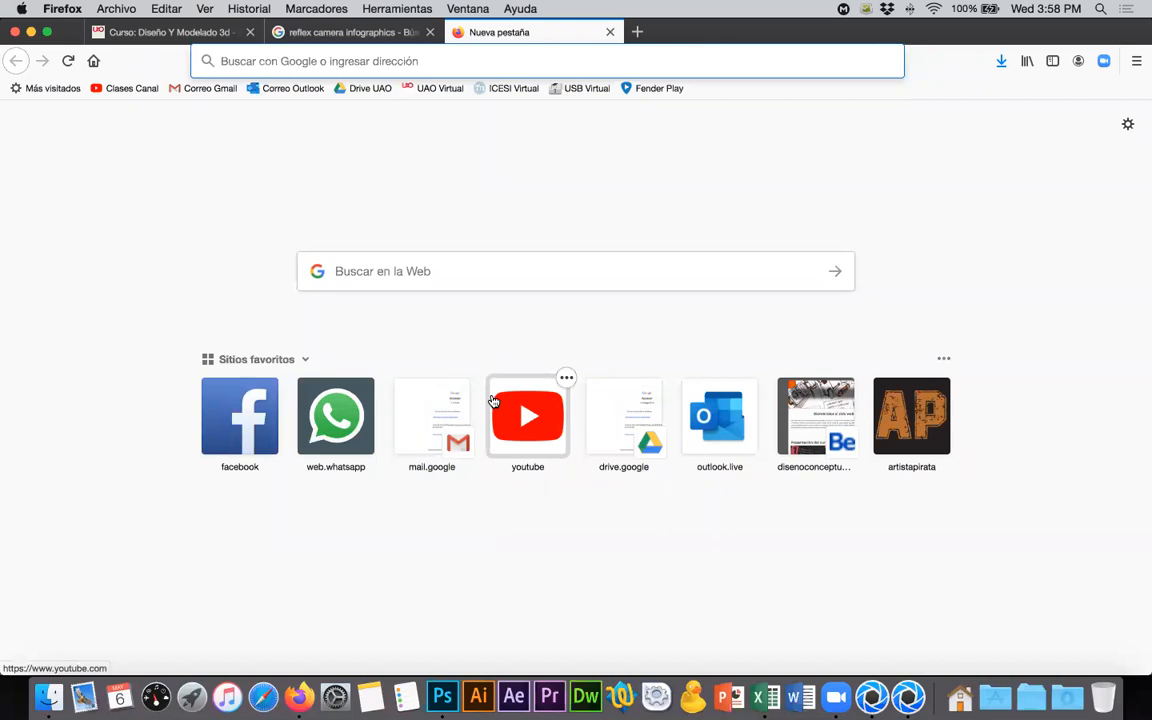
# - Search Google for "manilla en silicona" in the new tab and show the image results
pyautogui.write('manilla en ')
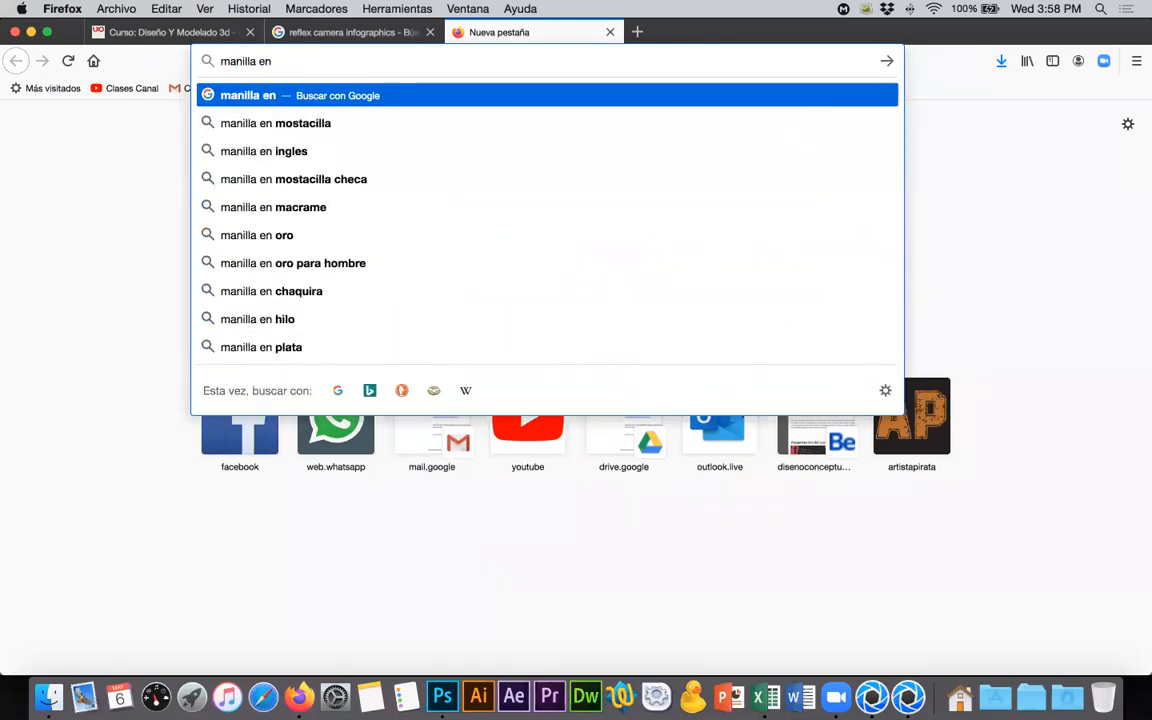
pyautogui.write('silicona')
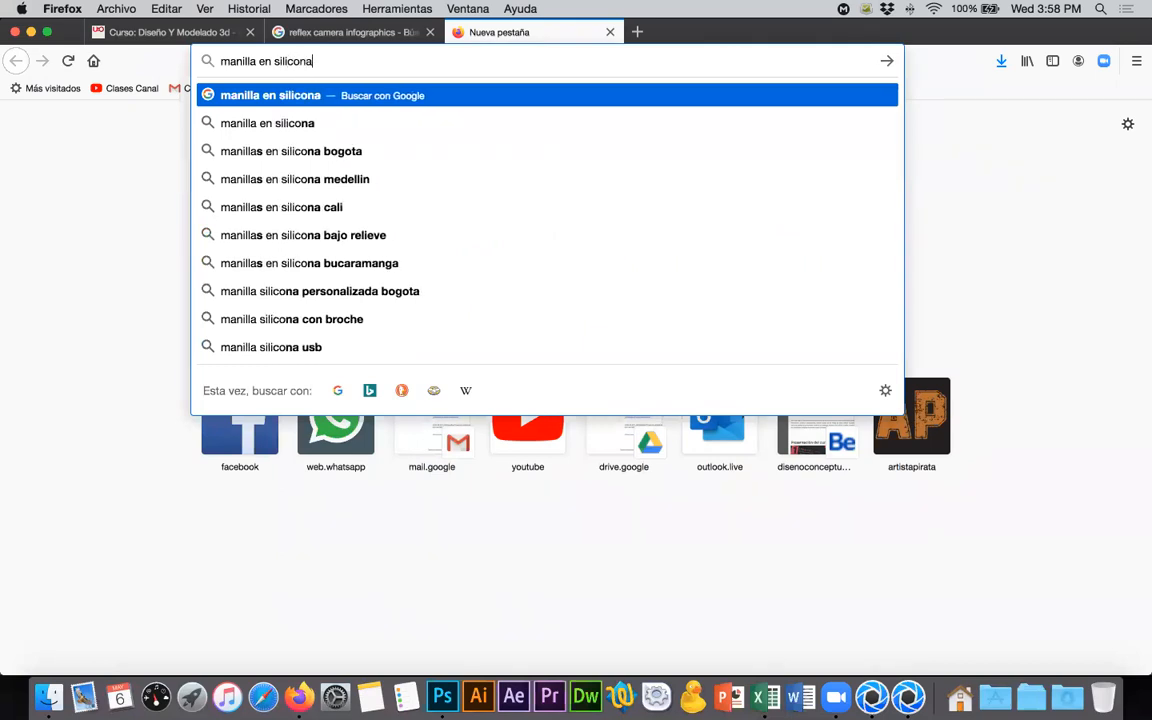
pyautogui.press('Return')
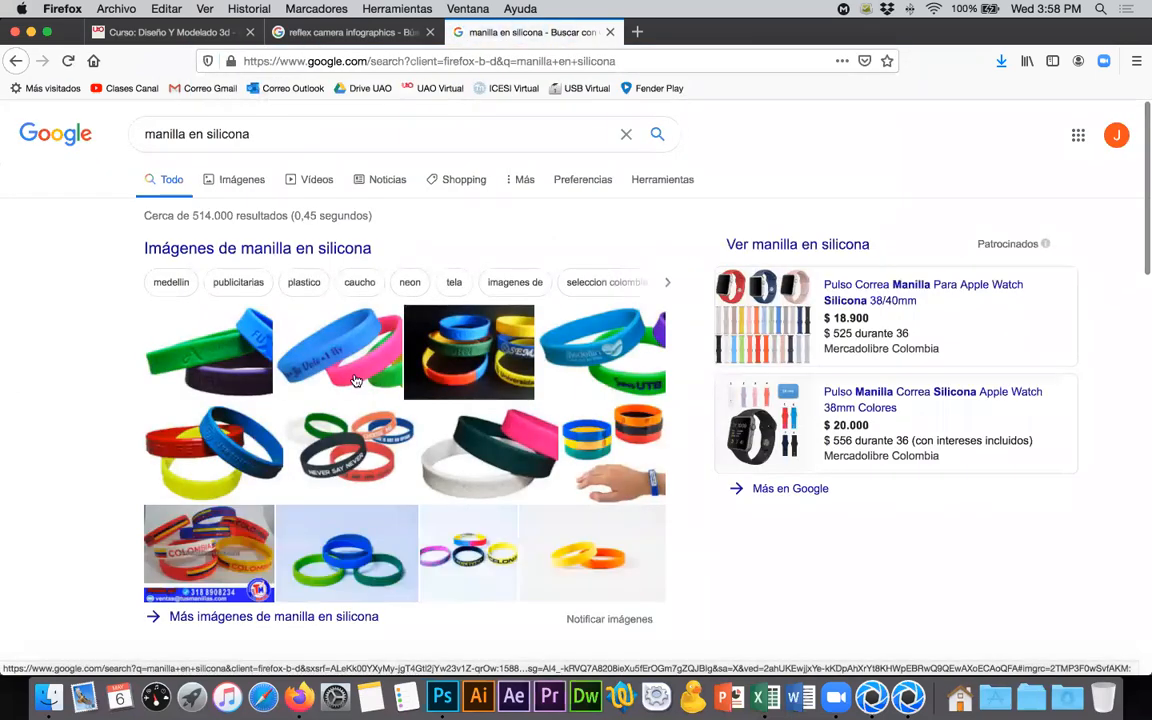
pyautogui.scroll(-2, 355, 441)
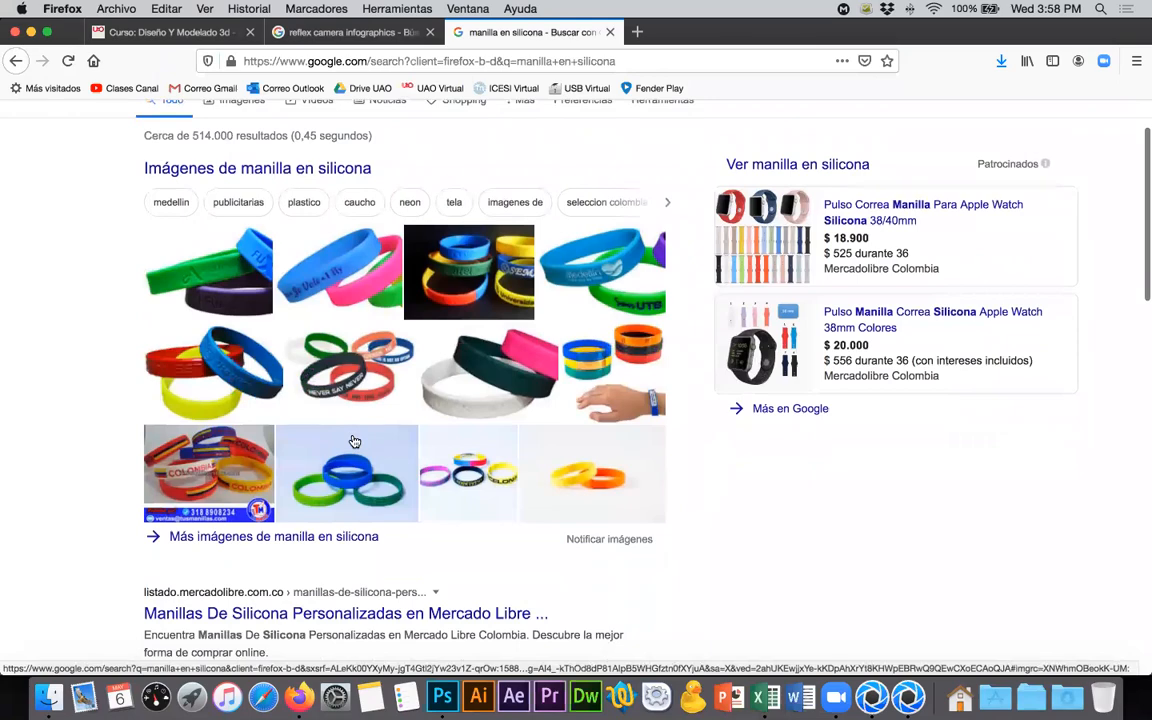
pyautogui.scroll(-1, 354, 441)
pyautogui.scroll(3, 353, 441)
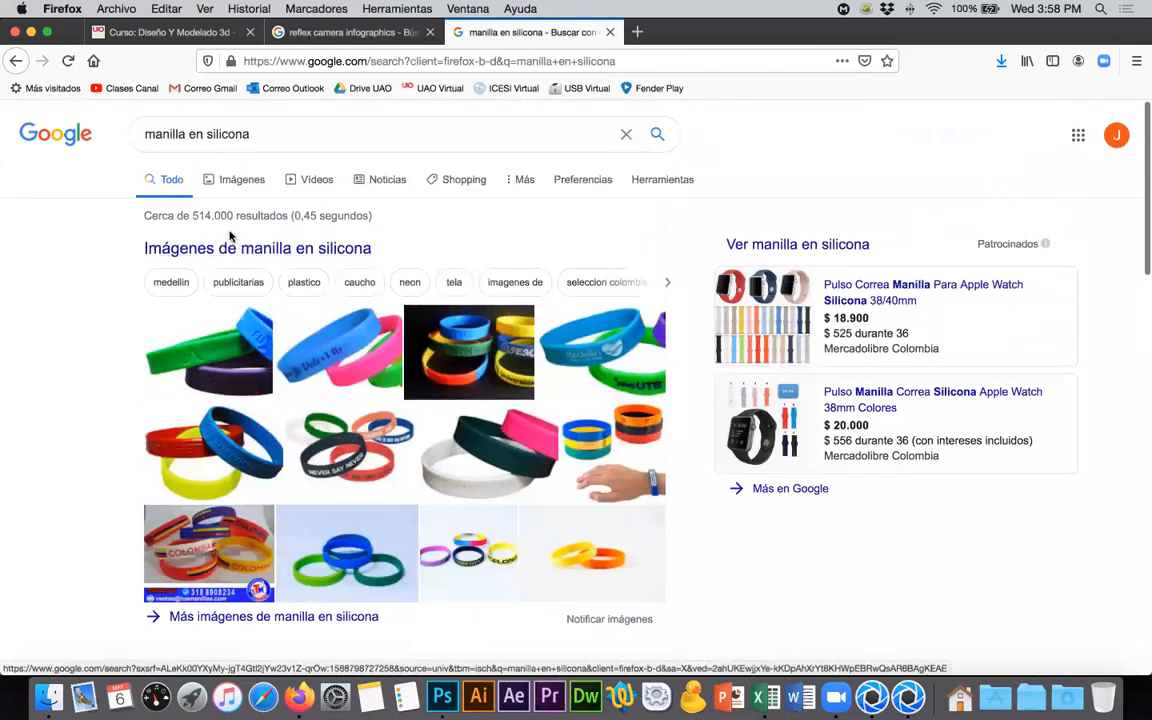
pyautogui.click(236, 176)
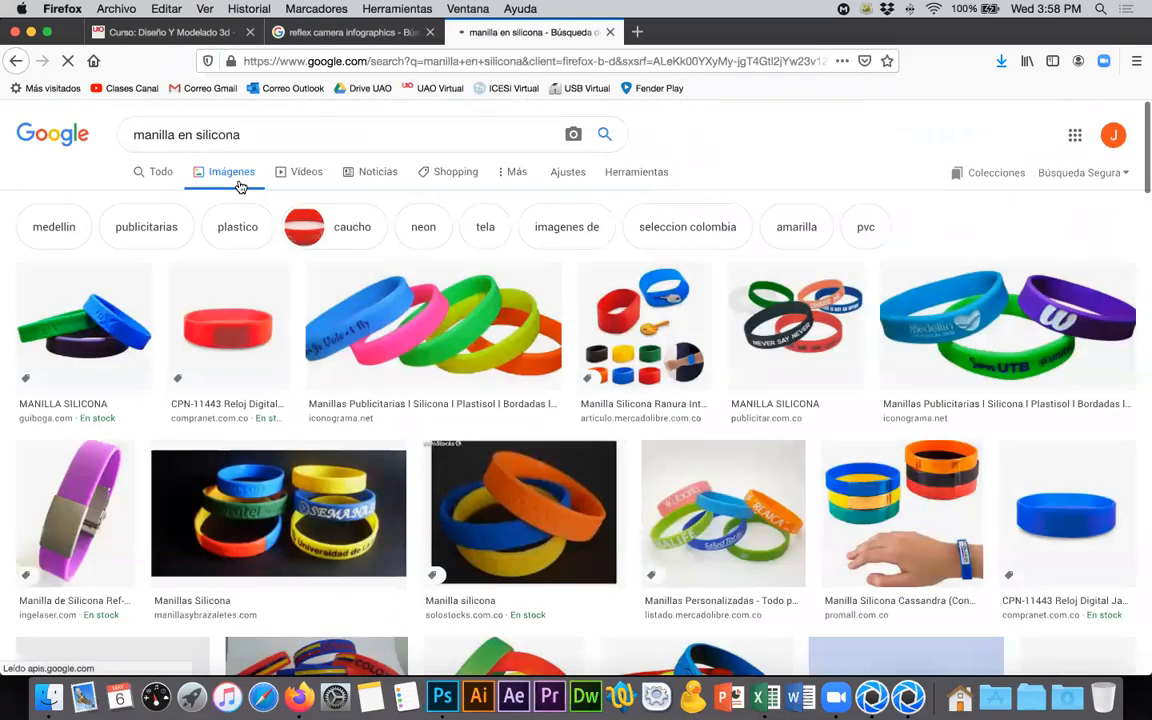
# - Browse the silicone wristband images and preview the white "Reloj Manilla LED Deportivo Digital Silicona" from UrbenMood
pyautogui.scroll(-5, 467, 362)
pyautogui.scroll(-5, 467, 362)
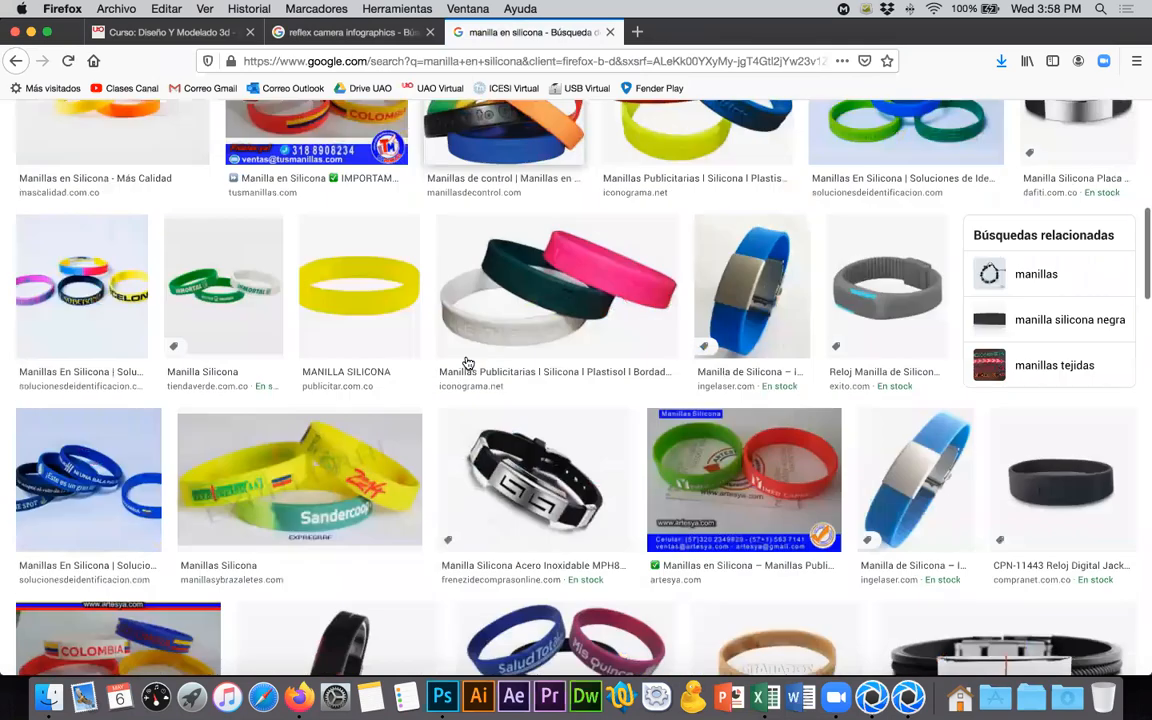
pyautogui.scroll(-9, 467, 362)
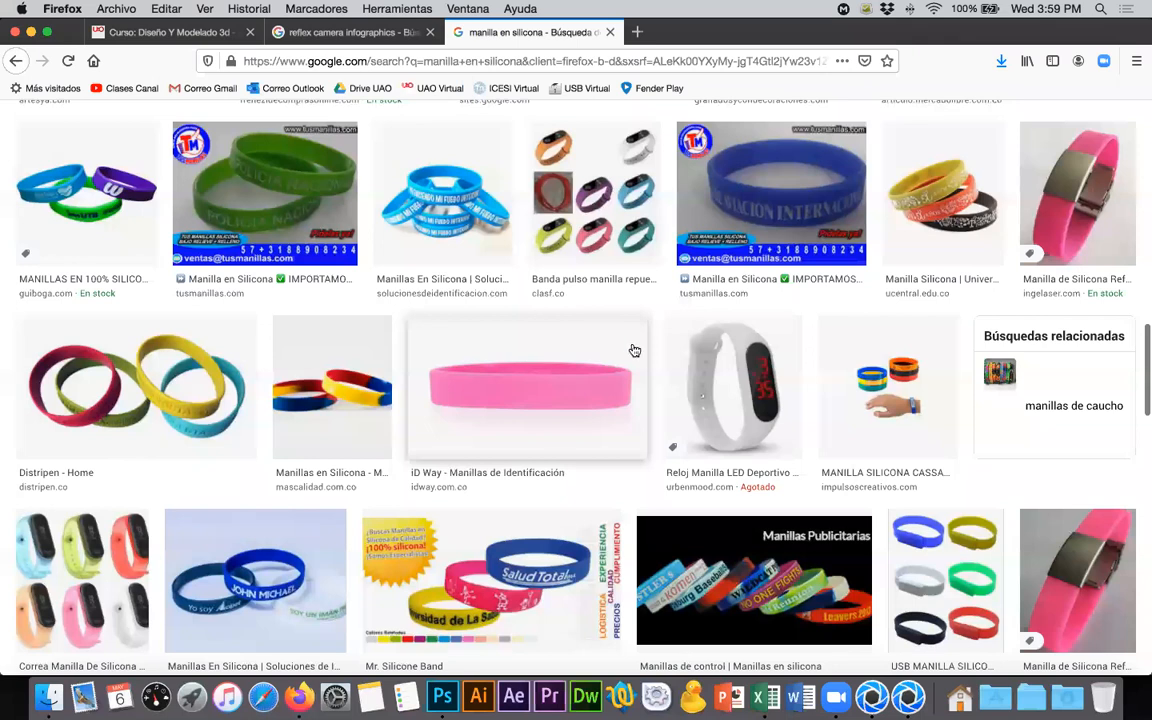
pyautogui.click(690, 372)
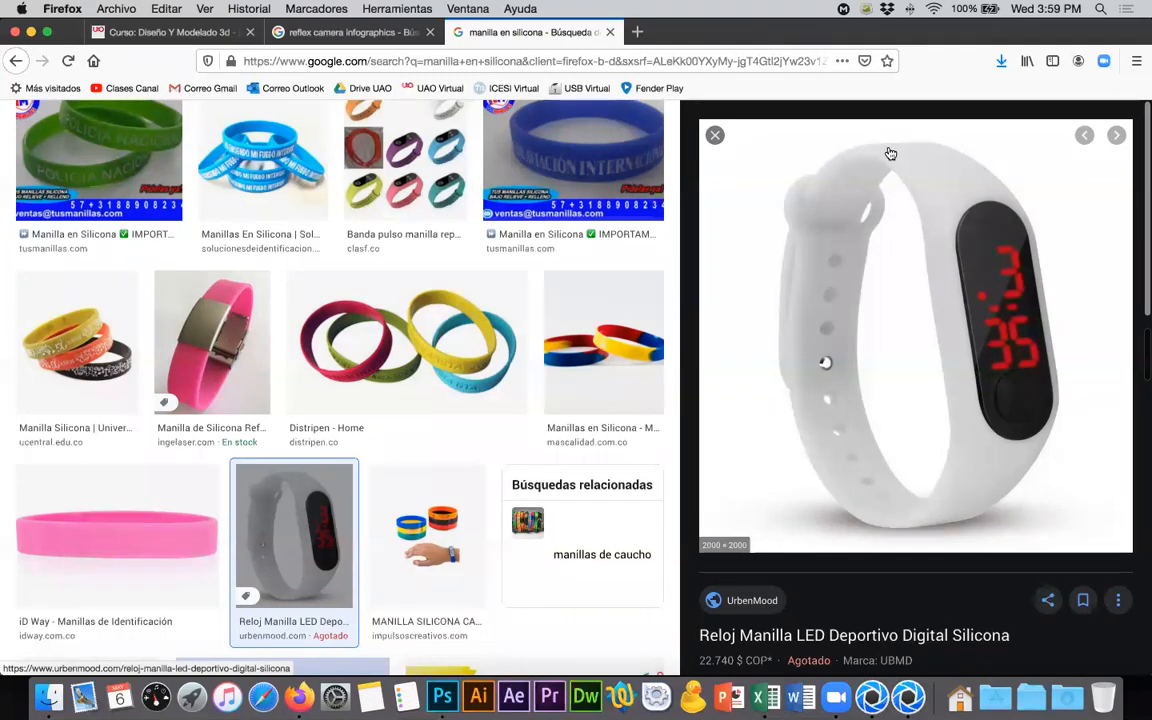
# - Switch to KeyShot to check the zapatos.495.jpg render's progress, and return to the LED wristband preview in Firefox
pyautogui.press('super+Tab')
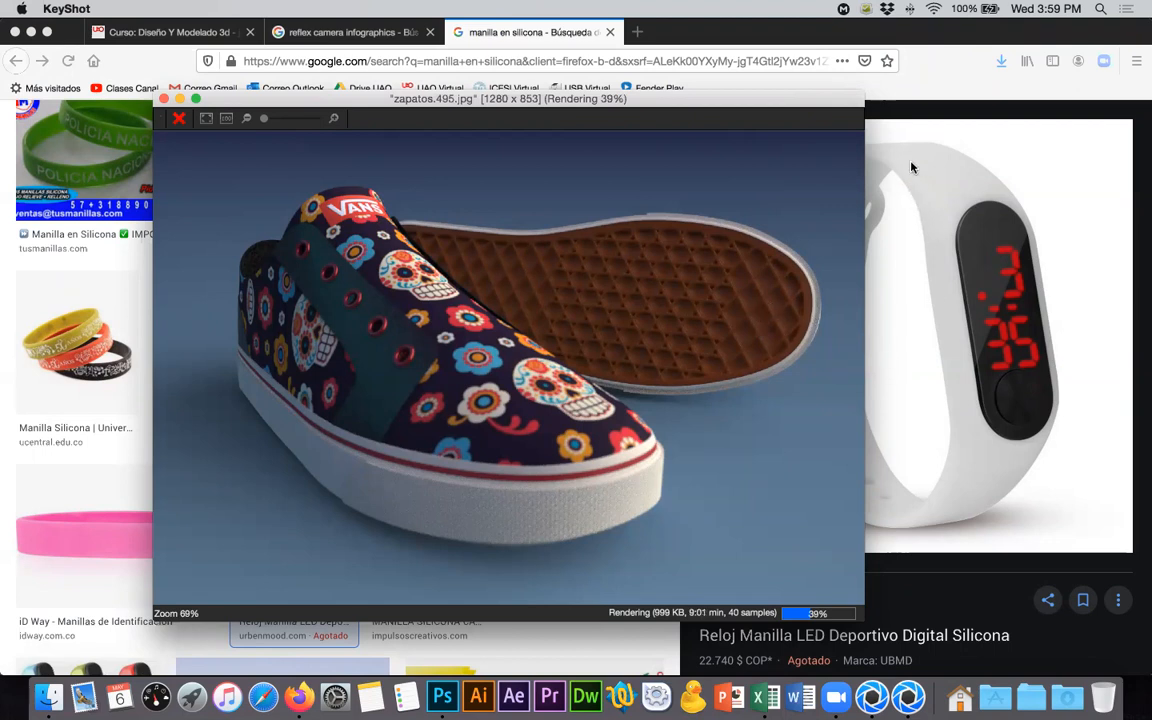
pyautogui.click(855, 187)
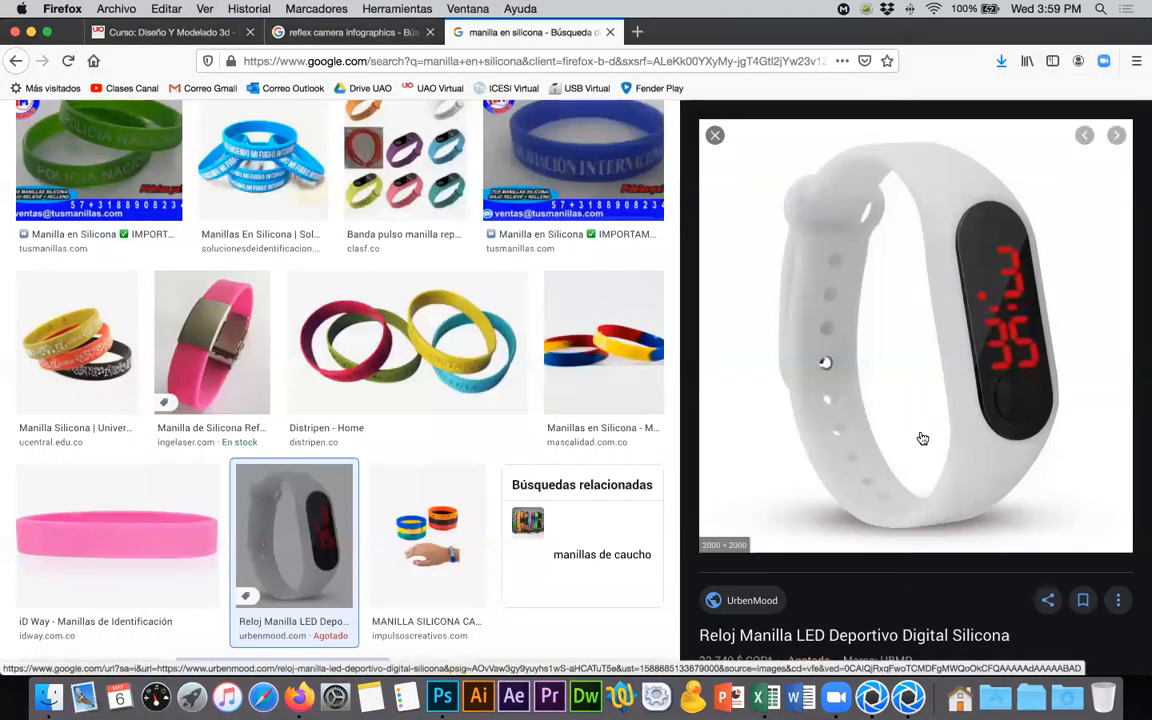
pyautogui.press('super+Tab')
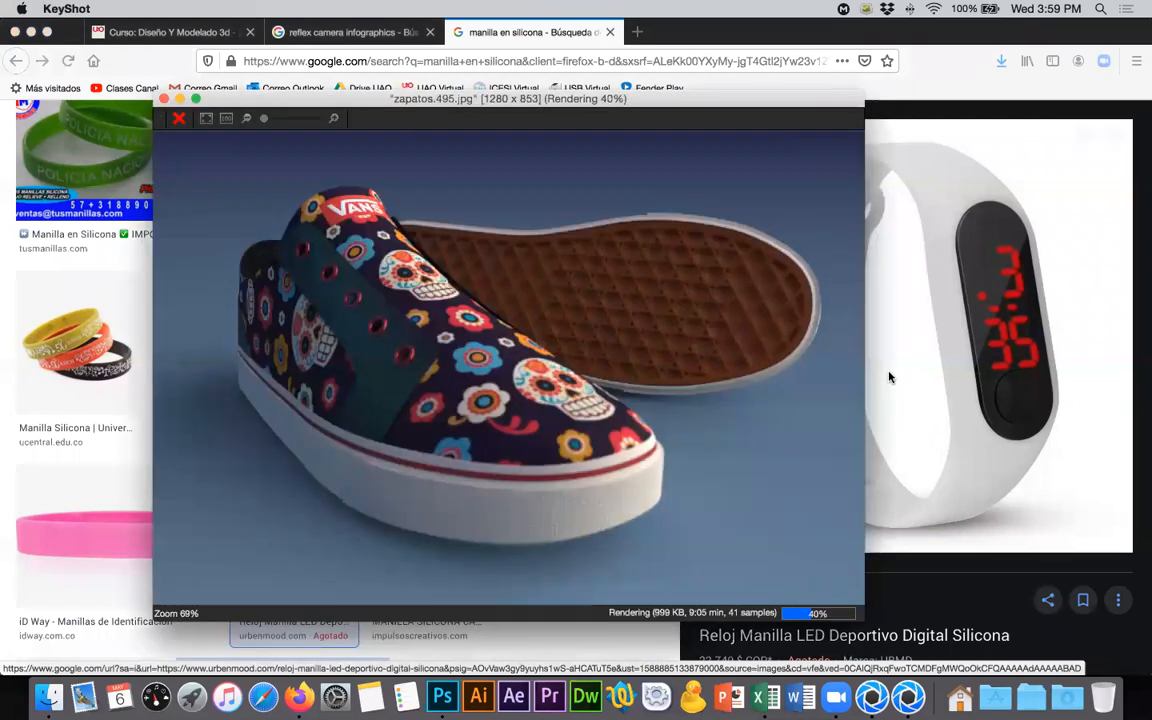
pyautogui.press('super+Tab')
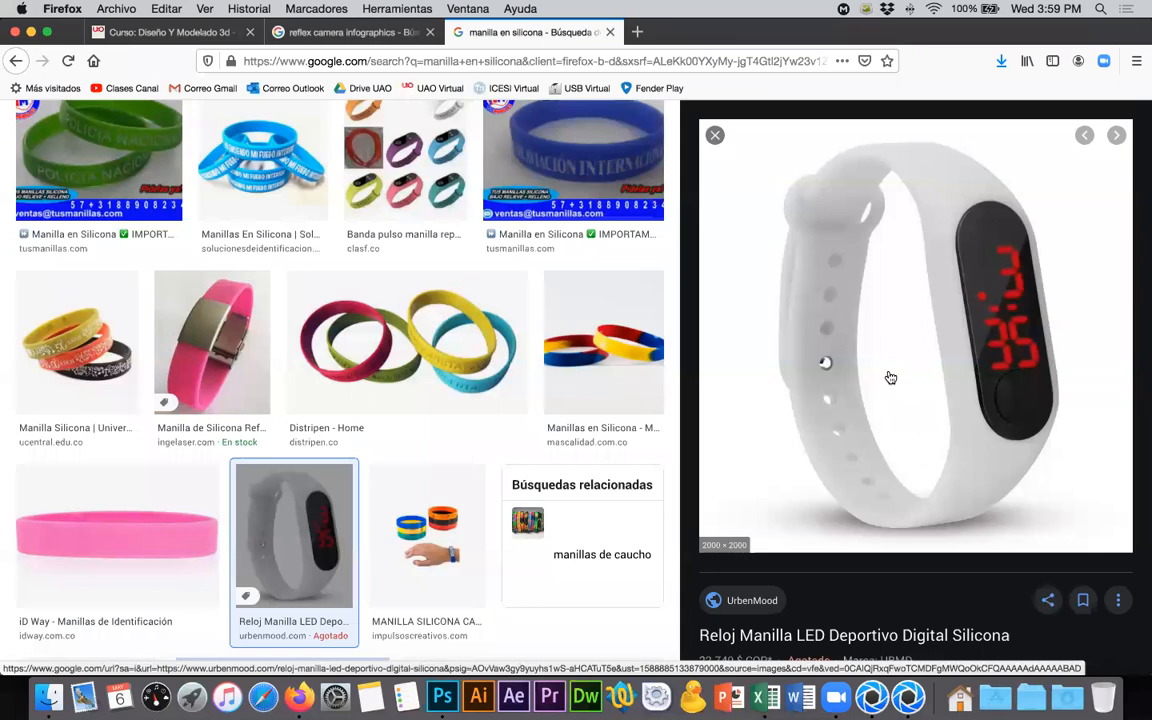
# - Preview the "Manilla Silicona Cassandra" image and the colourful Mi Band 3/4 silicone strap from Olx, including its related images
pyautogui.scroll(-5, 505, 329)
pyautogui.scroll(1, 505, 329)
pyautogui.click(428, 272)
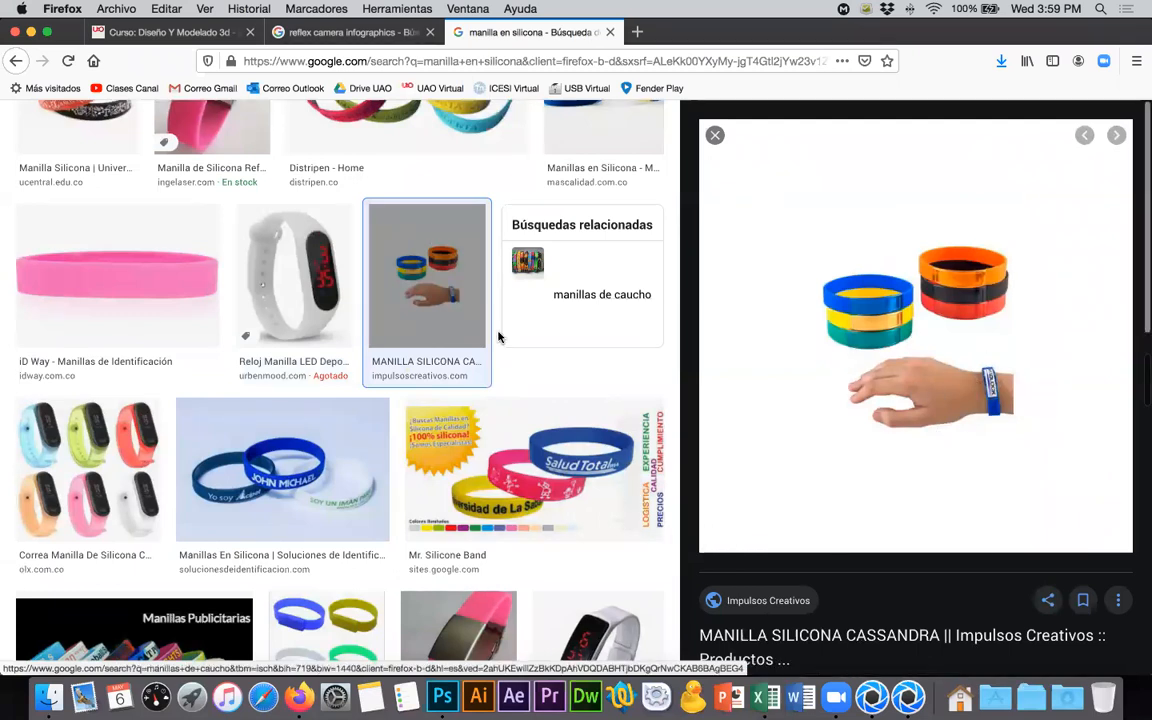
pyautogui.click(72, 516)
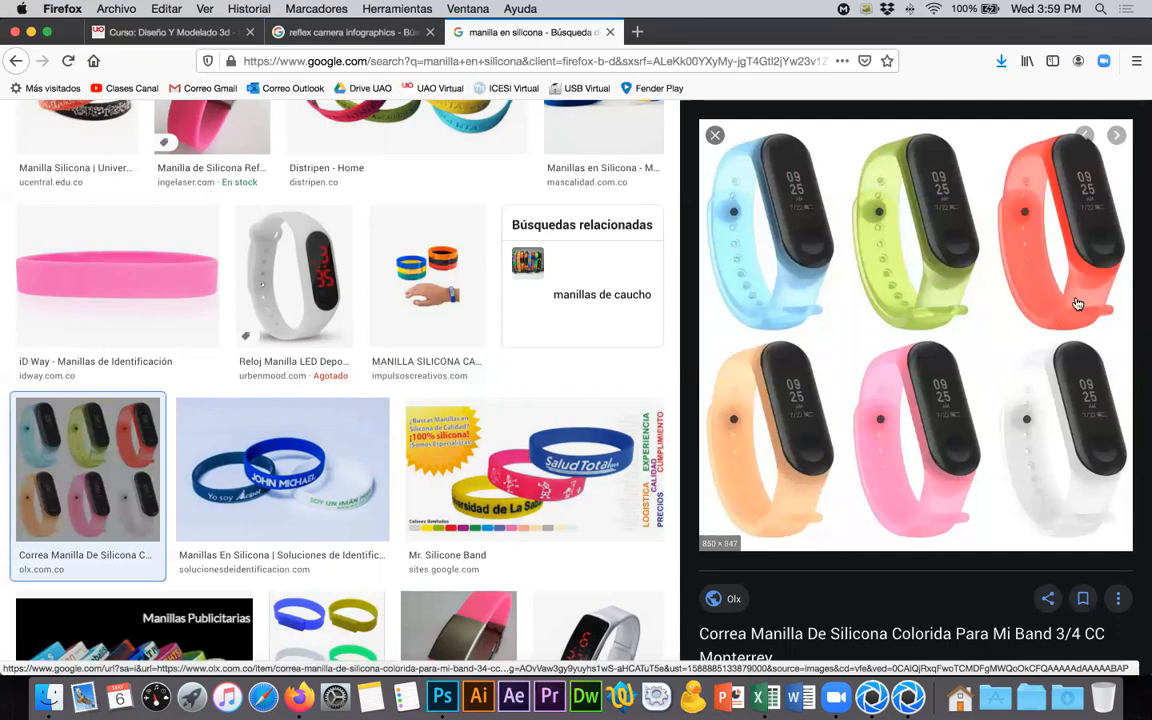
pyautogui.scroll(-3, 773, 366)
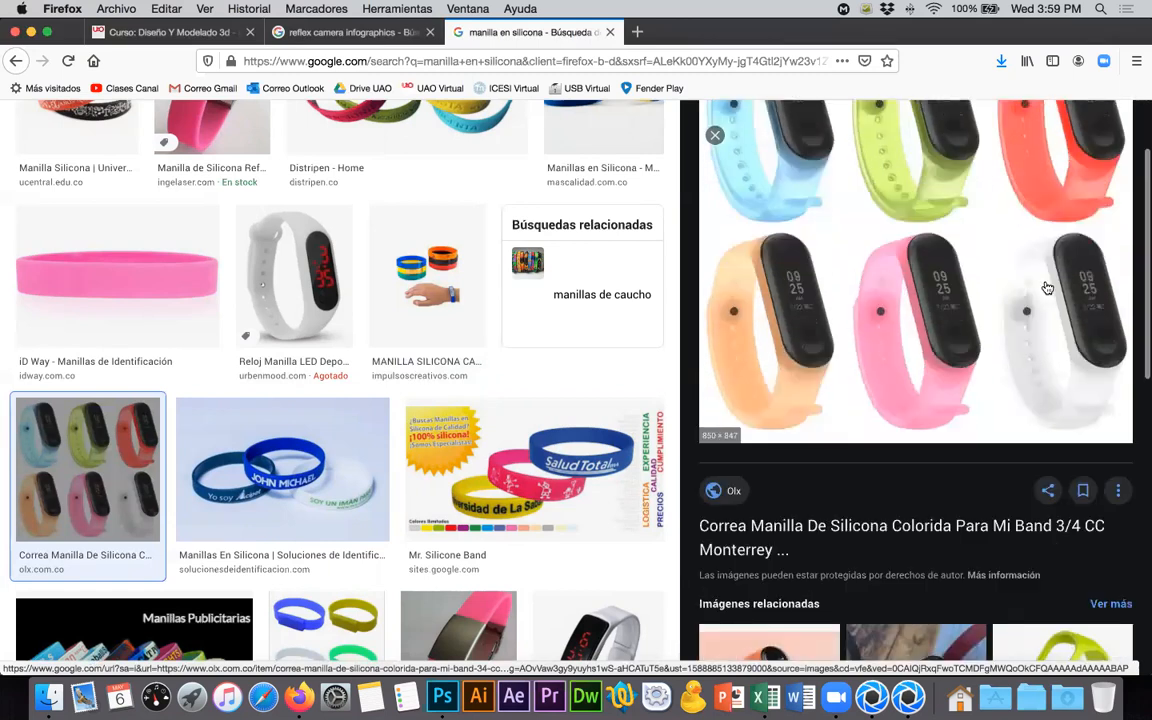
# - Preview the pink "Manilla de Silicona Ref-015" with metal plate from ingelaser and browse further wristband results
pyautogui.click(512, 614)
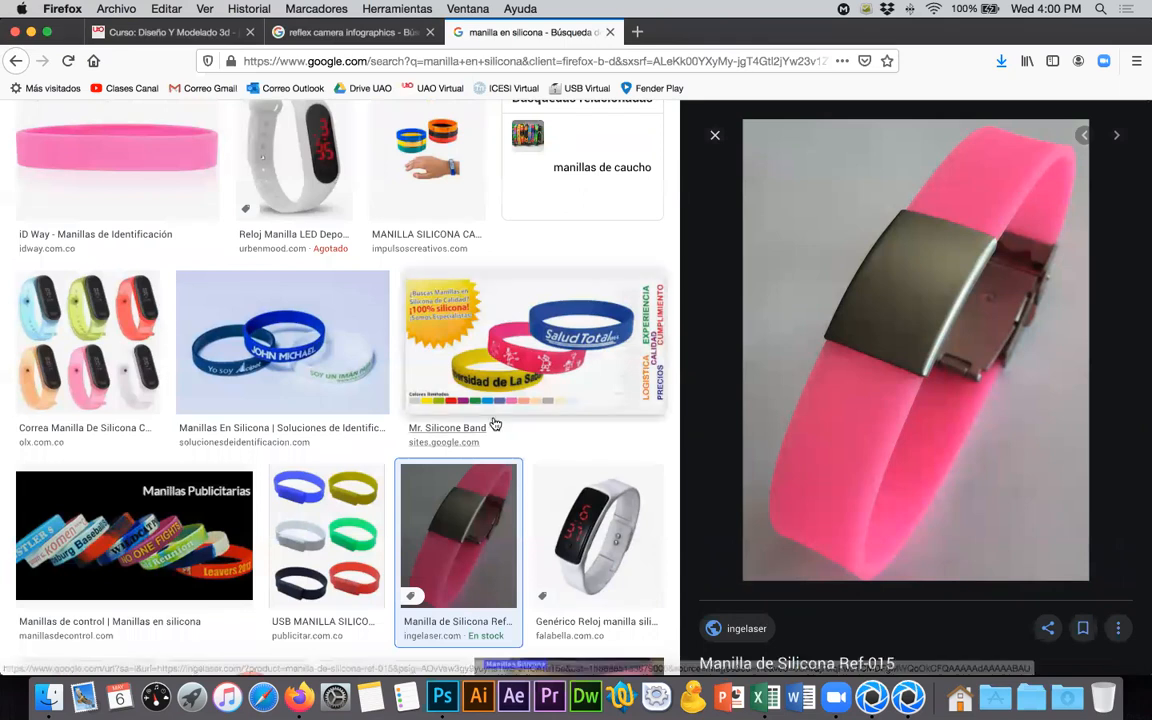
pyautogui.scroll(-10, 495, 424)
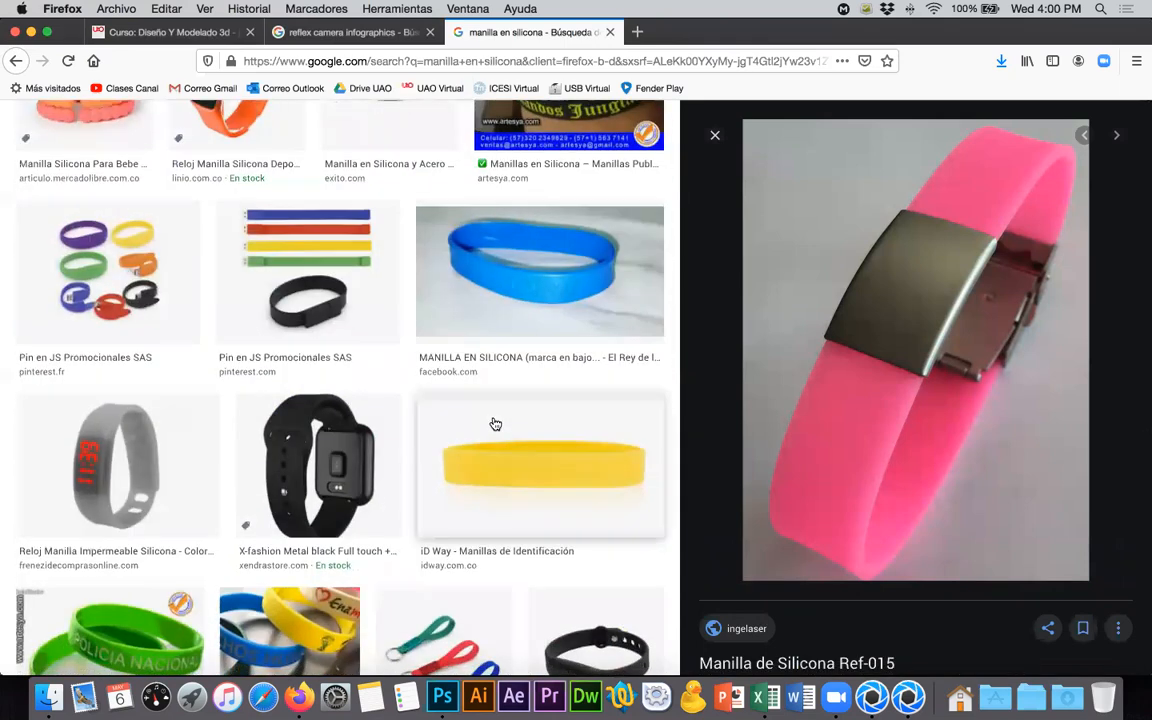
pyautogui.scroll(-5, 494, 424)
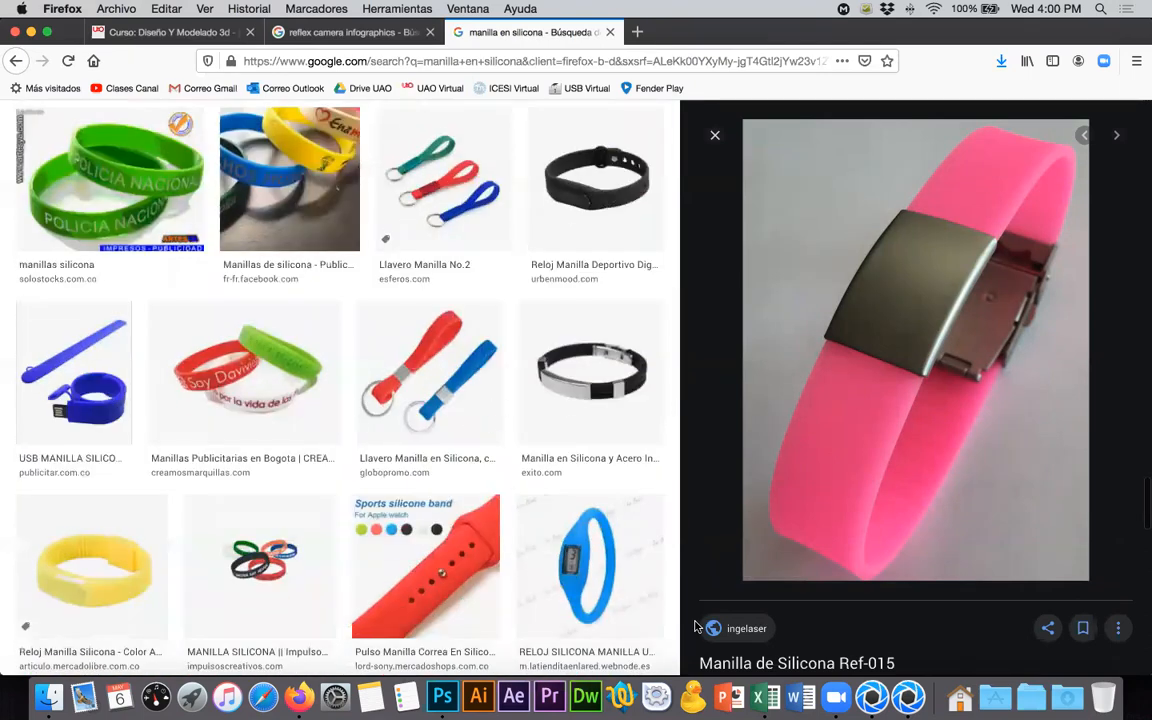
# - Switch to KeyShot and bring the zapatos.495.jpg render window in front of the main scene window
pyautogui.click(876, 697)
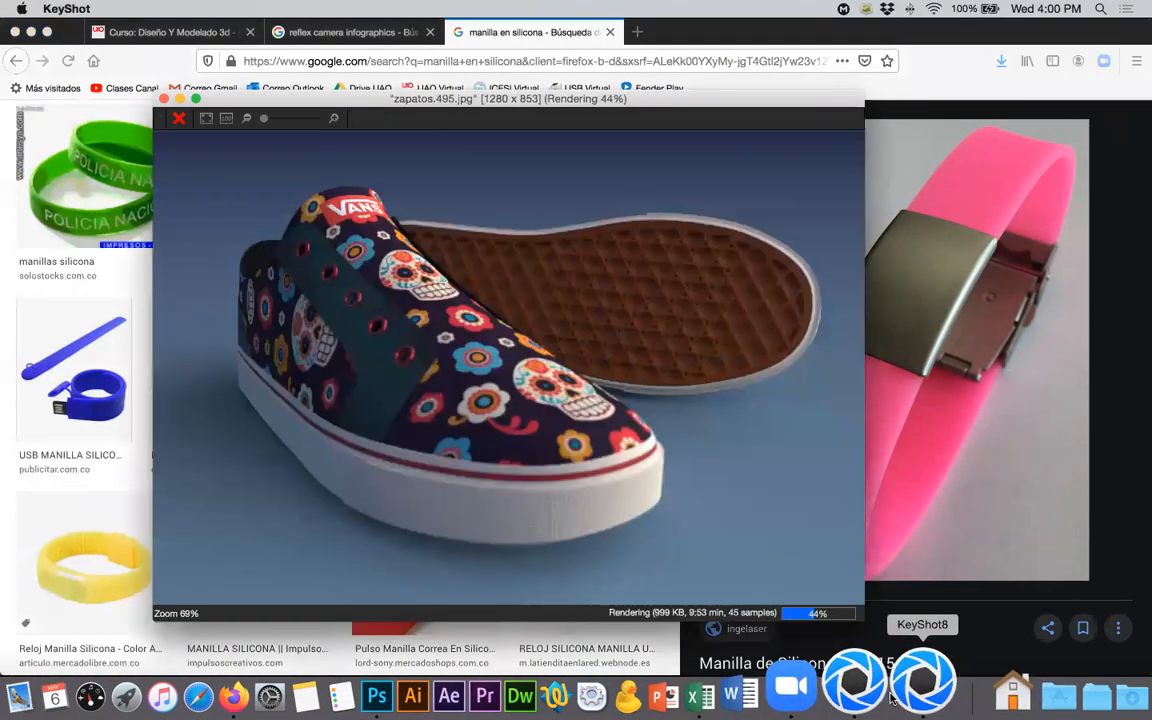
pyautogui.click(872, 690)
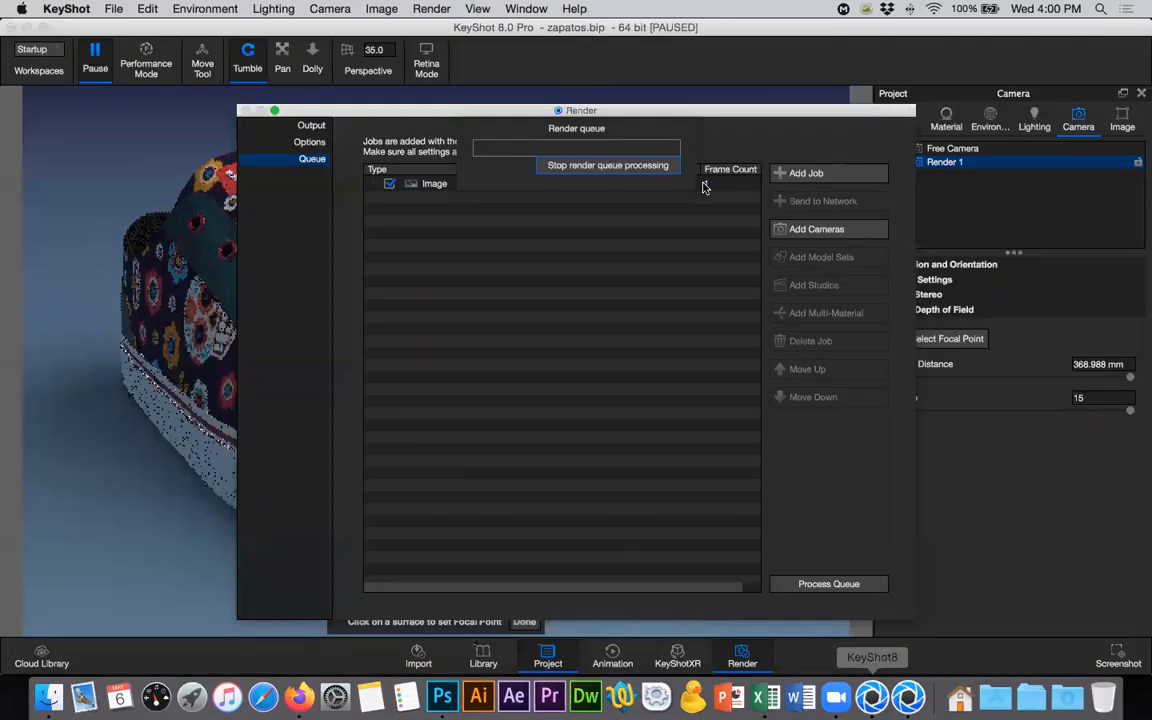
pyautogui.click(903, 692)
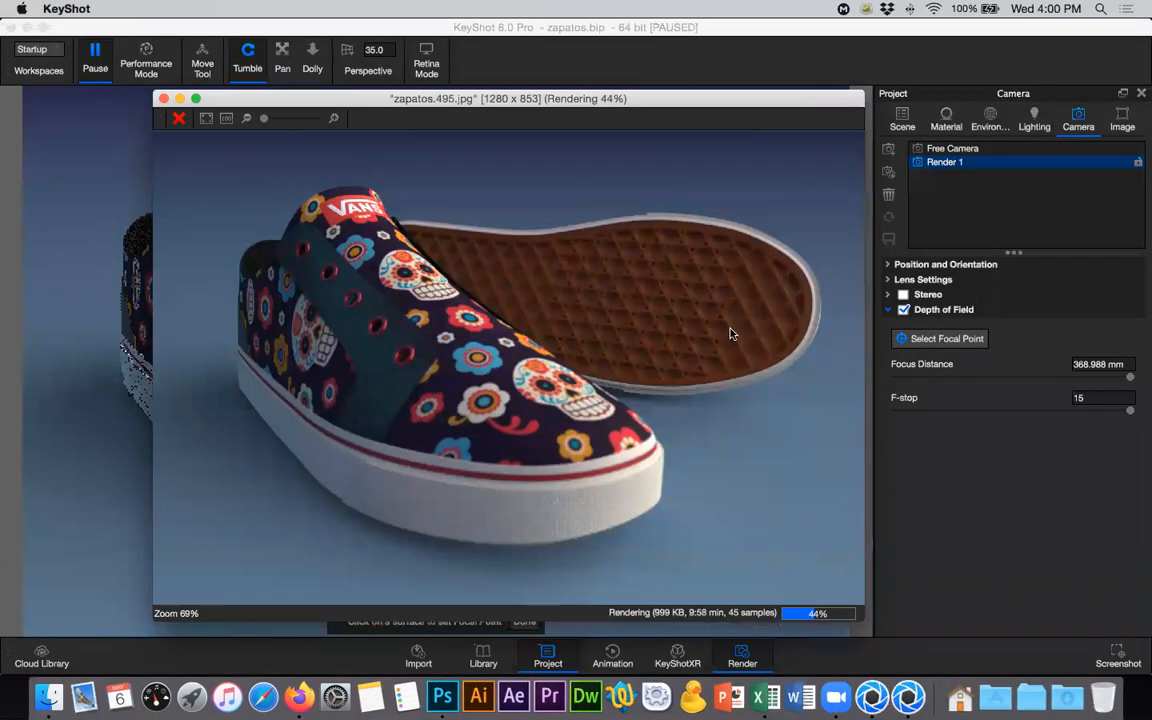